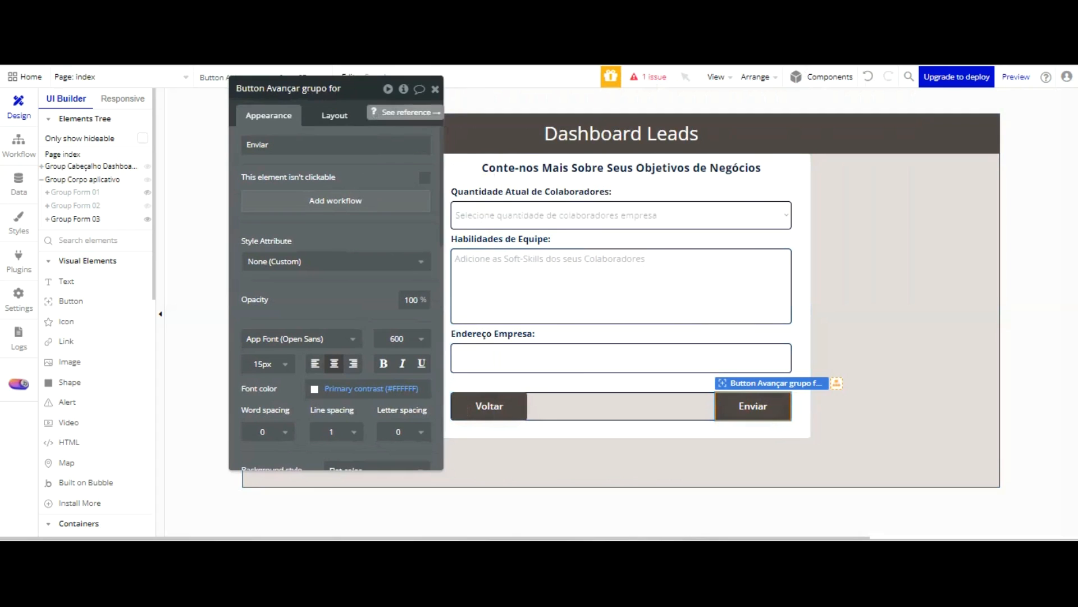
pyautogui.press('BackSpace')
pyautogui.press('BackSpace')
pyautogui.press('BackSpace')
pyautogui.press('BackSpace')
pyautogui.press('BackSpace')
# Set the label of the forward button in the third form group to "Enviar"
pyautogui.write('Env')
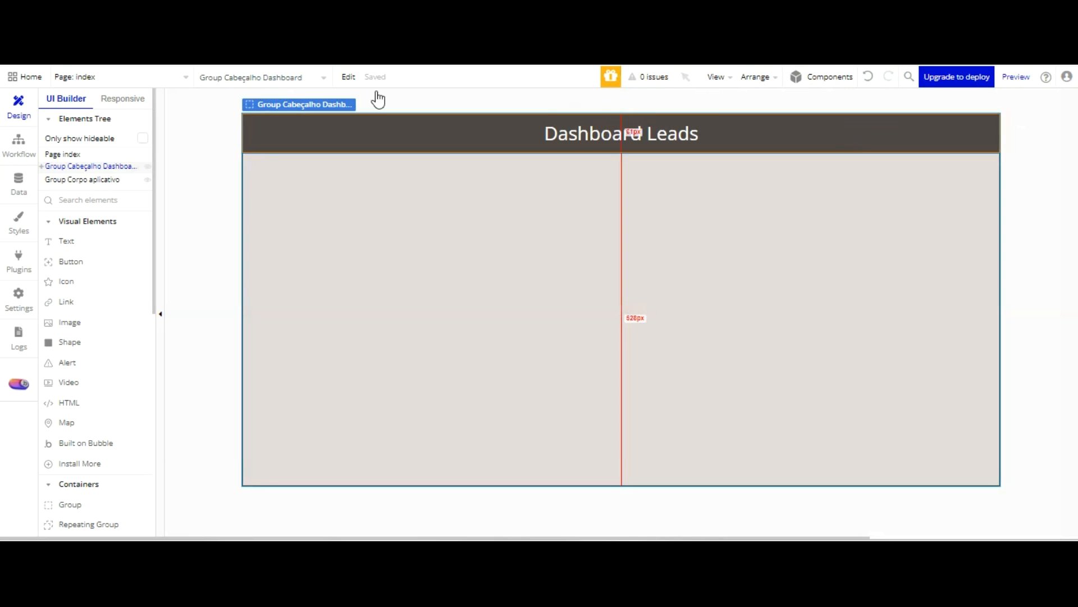
# Examine the app's data types and the appearance properties of the header and body groups on the index page
pyautogui.click(18, 183)
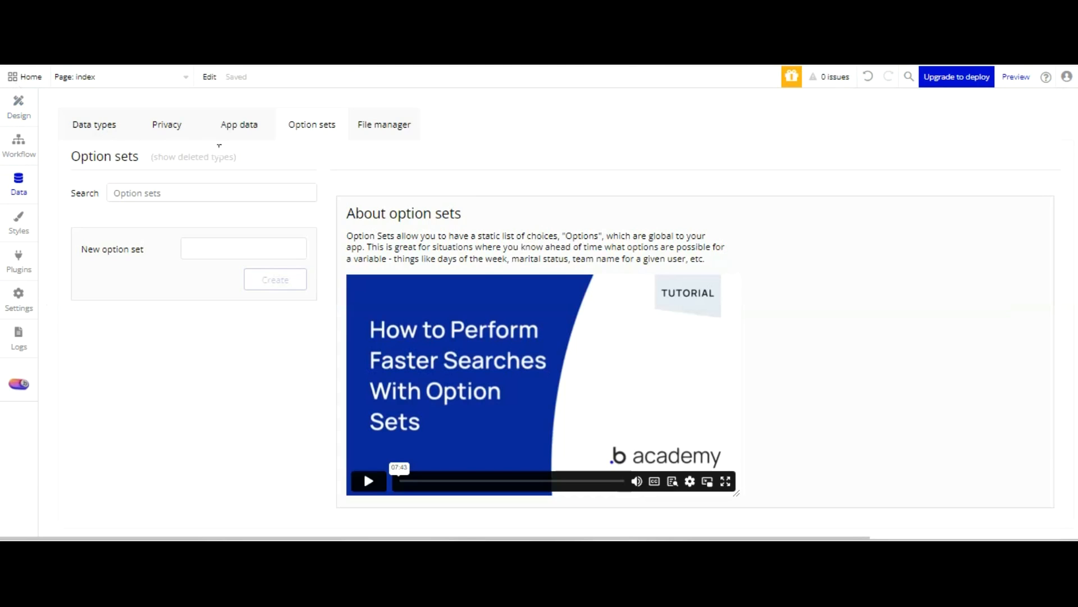
pyautogui.click(95, 125)
pyautogui.click(27, 115)
pyautogui.doubleClick(424, 131)
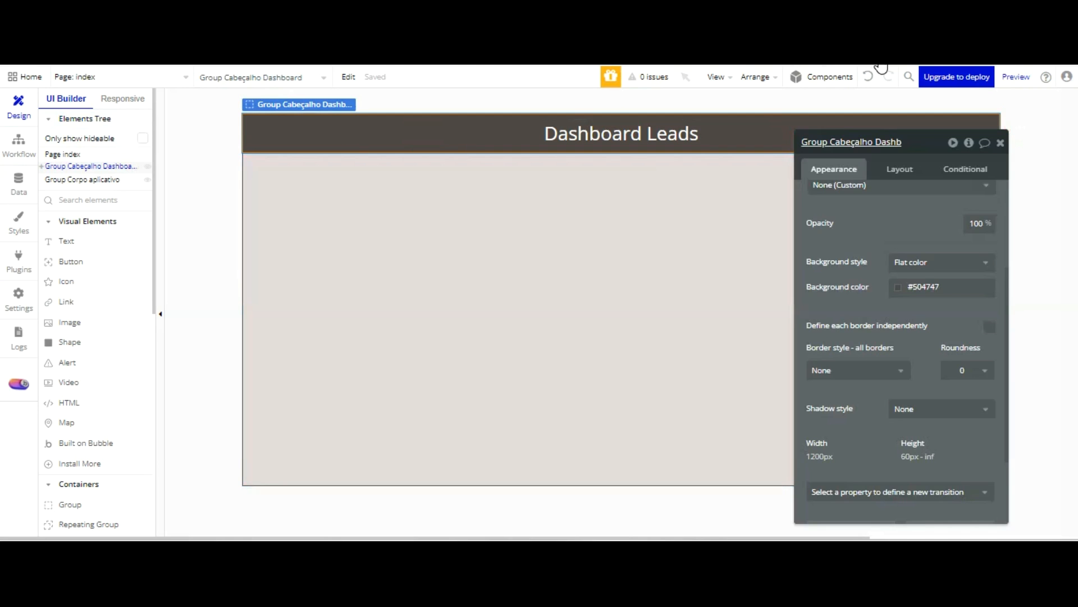
pyautogui.click(425, 219)
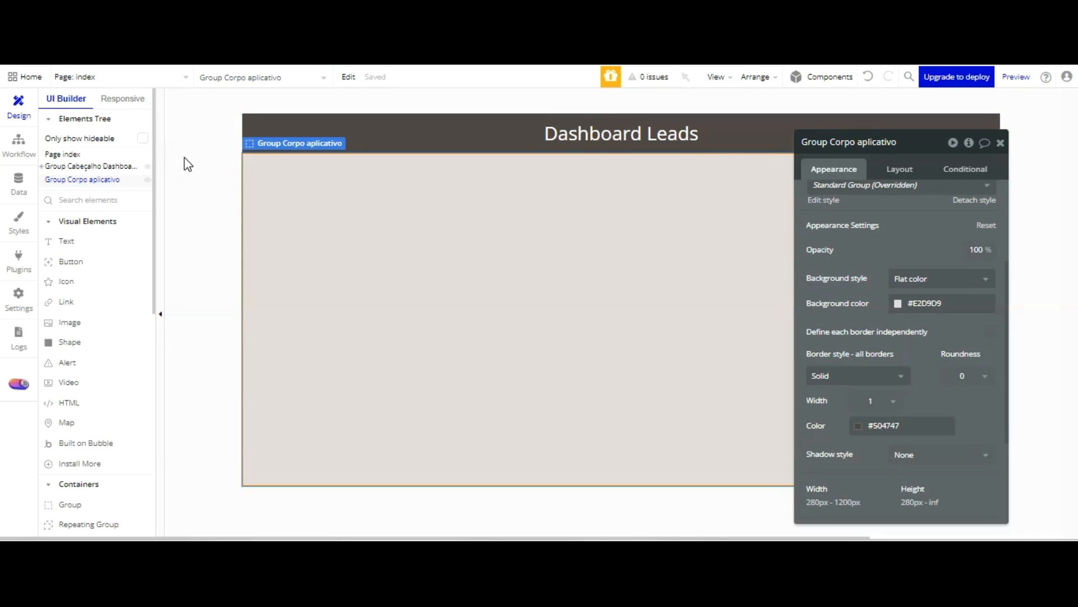
pyautogui.click(18, 182)
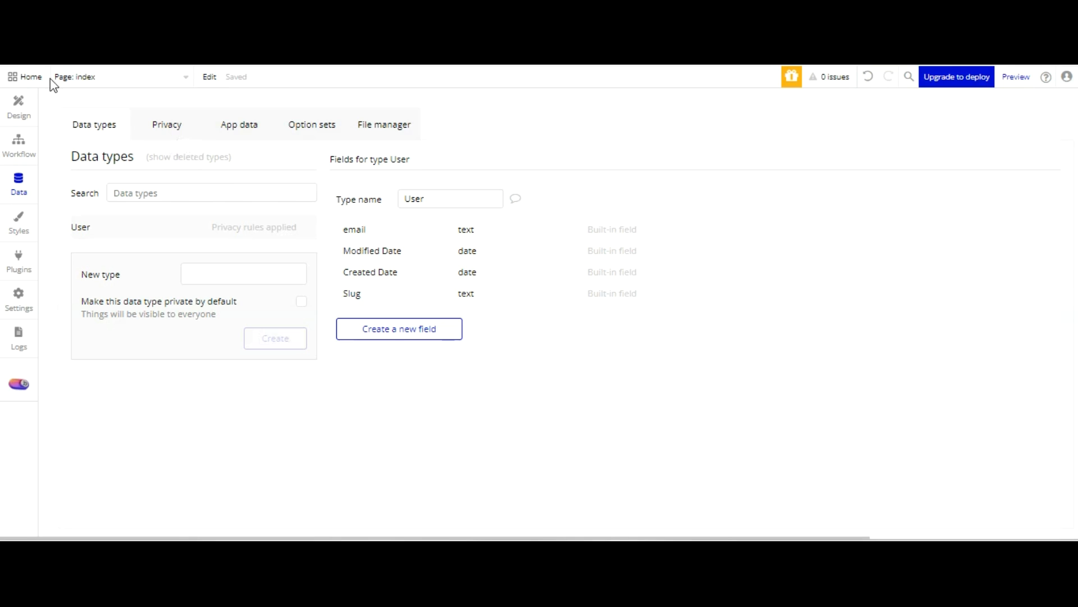
pyautogui.click(20, 99)
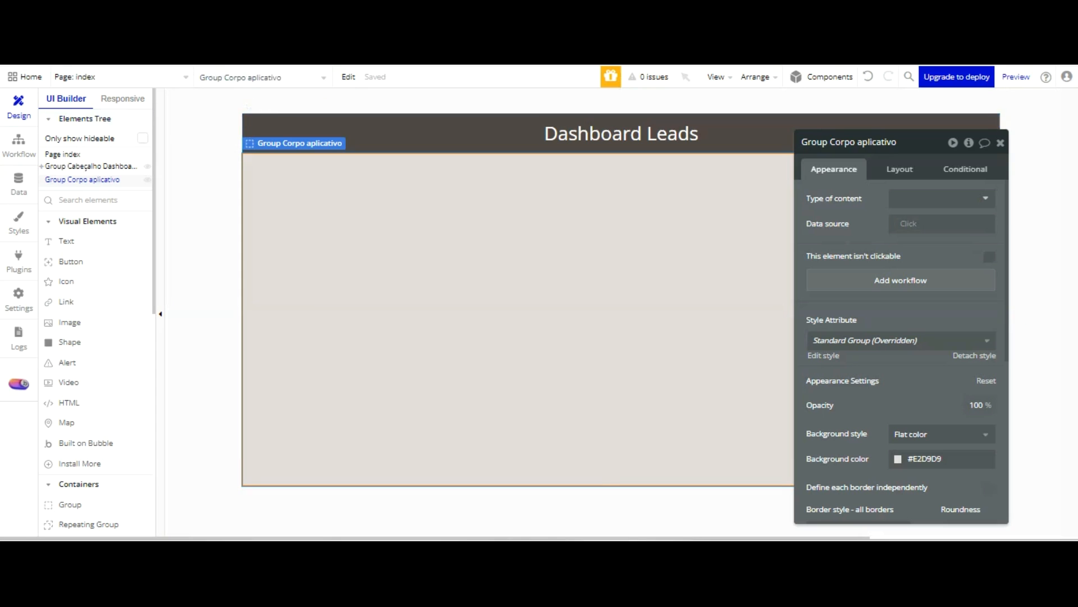
pyautogui.click(591, 164)
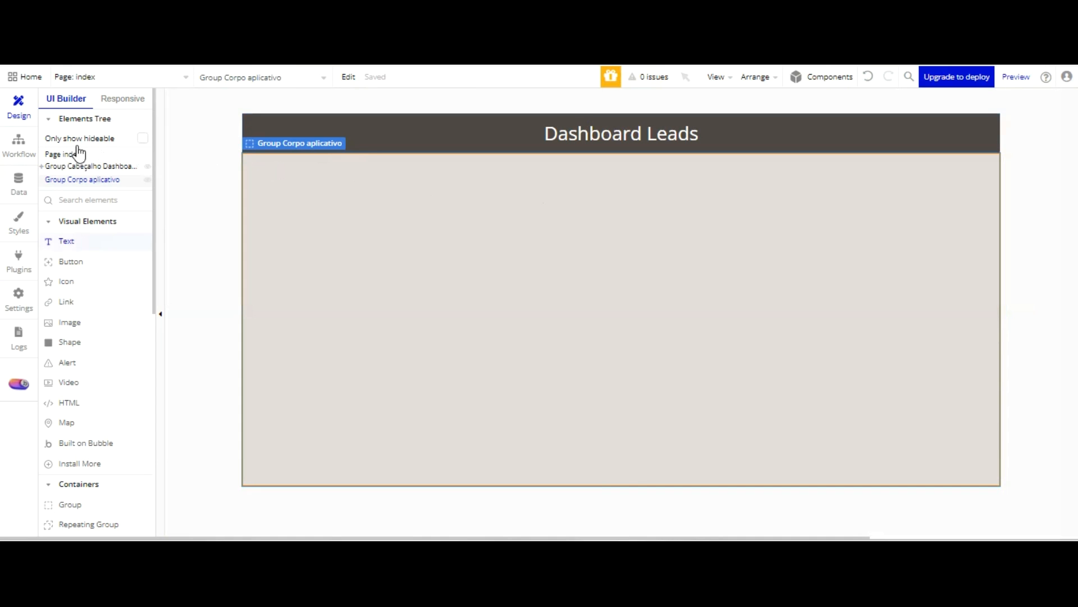
# Create a new data type named "Lead" in the app's database
pyautogui.click(18, 182)
pyautogui.click(278, 276)
pyautogui.write('Le')
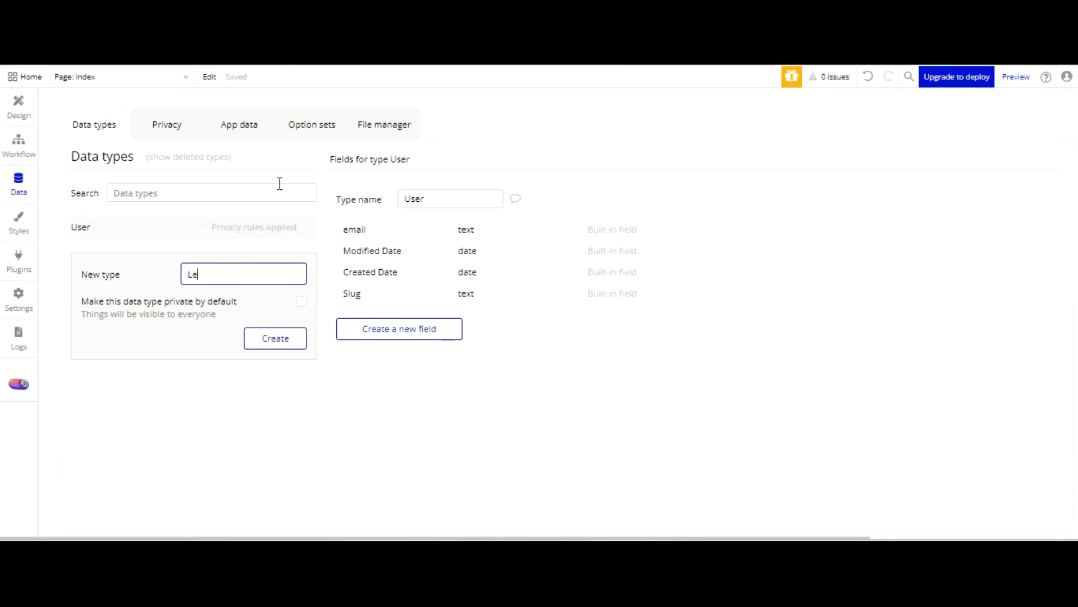
pyautogui.write('ad')
pyautogui.press('Return')
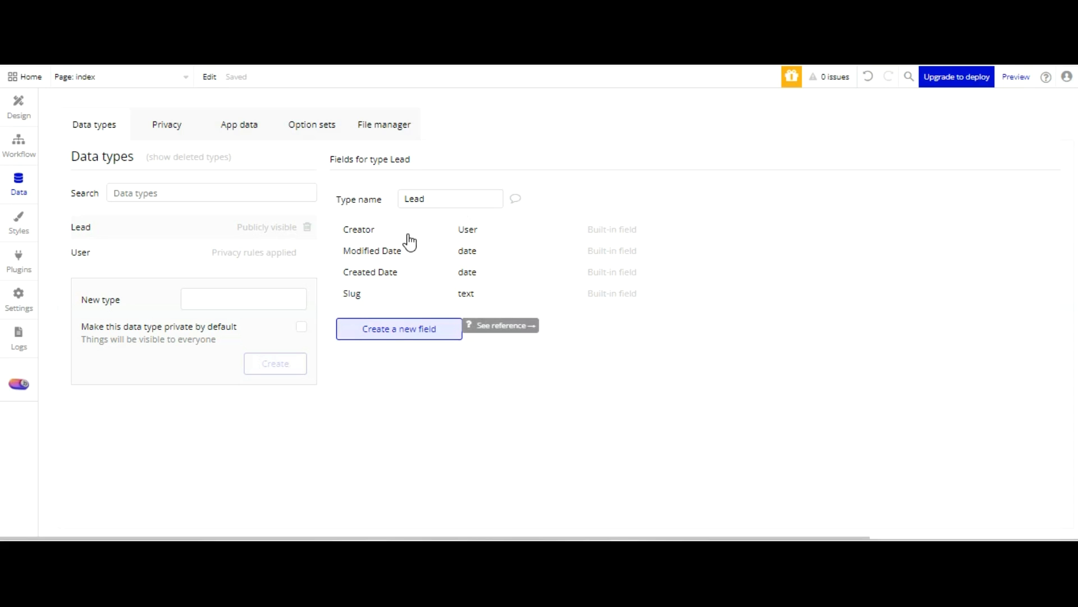
# Add a text field named "Contato empresa" to the Lead data type
pyautogui.click(406, 326)
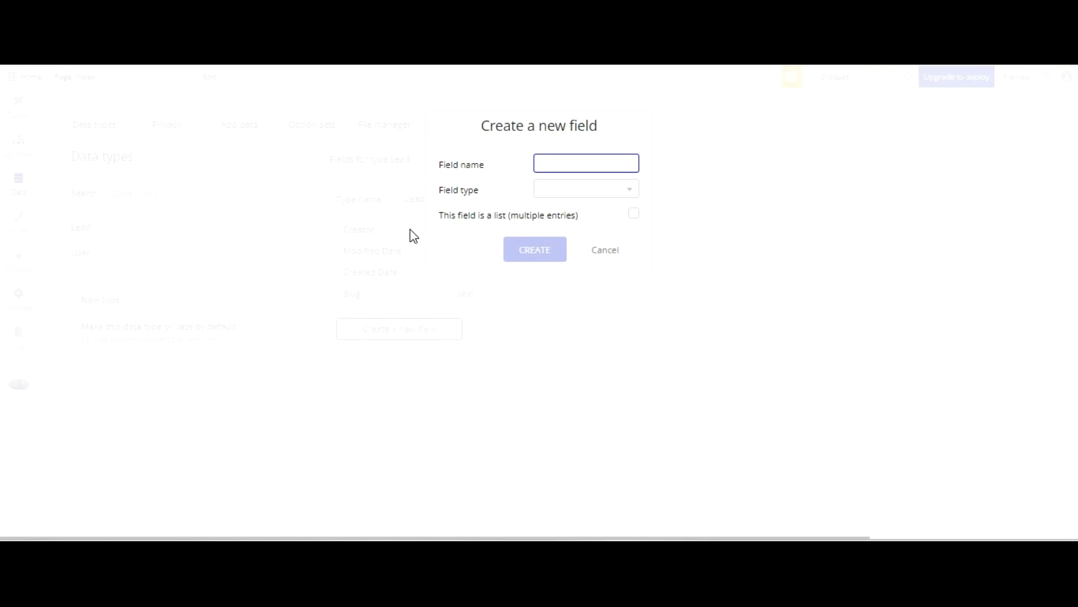
pyautogui.write('Contato empresa')
pyautogui.press('Tab')
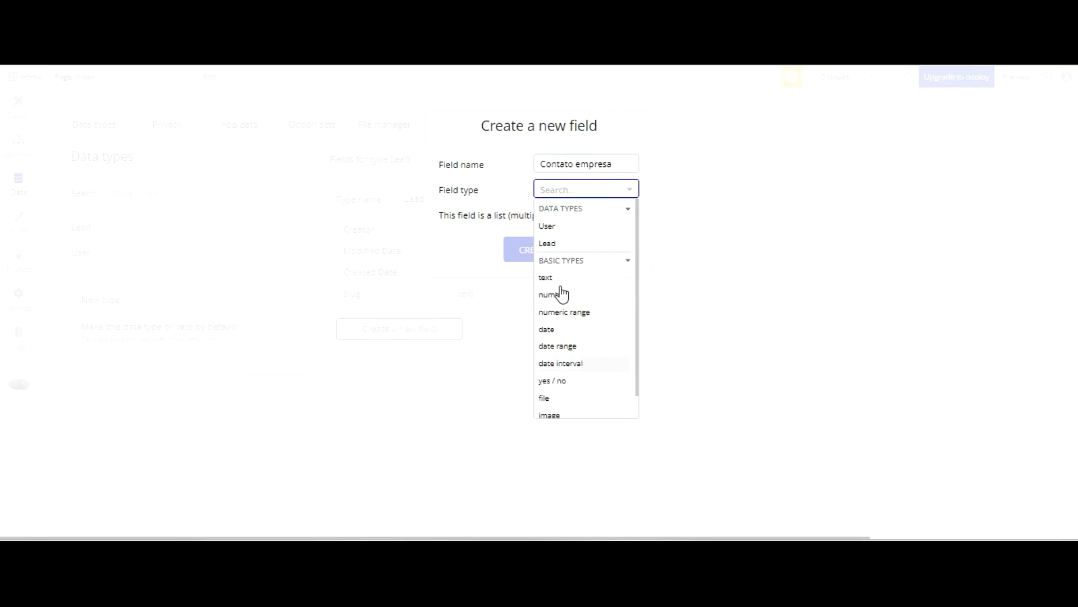
pyautogui.click(562, 278)
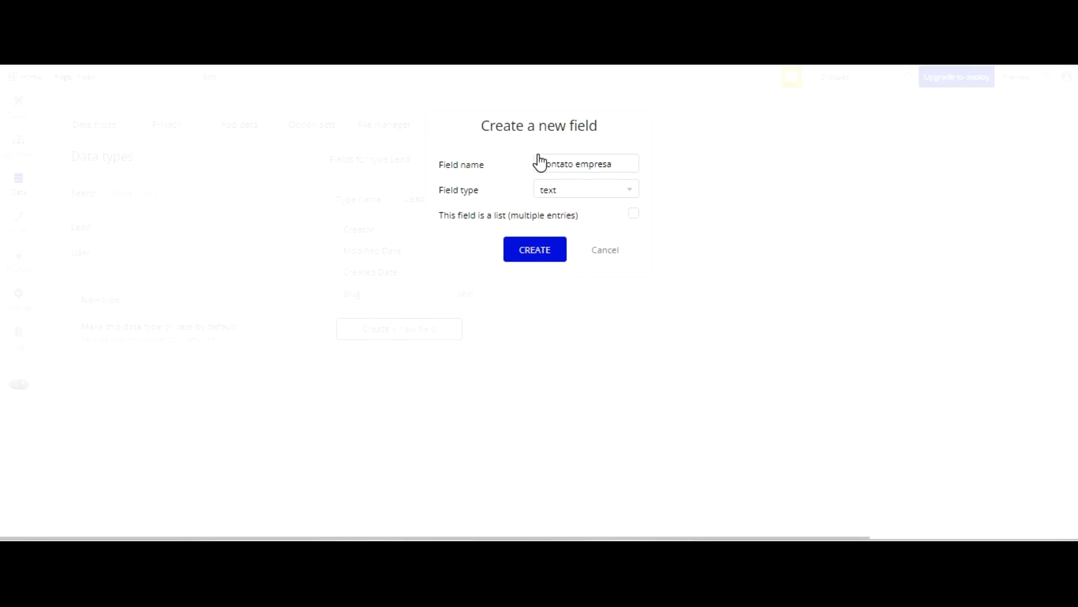
pyautogui.press('Return')
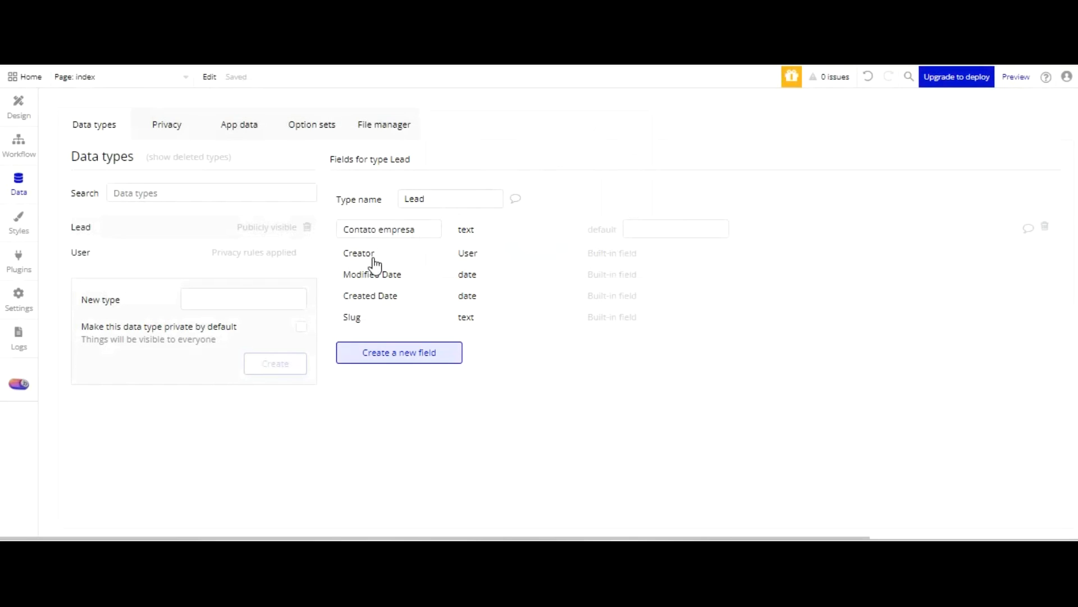
# Add a text field named "Email empresa" to the Lead data type
pyautogui.click(374, 352)
pyautogui.write('Ema')
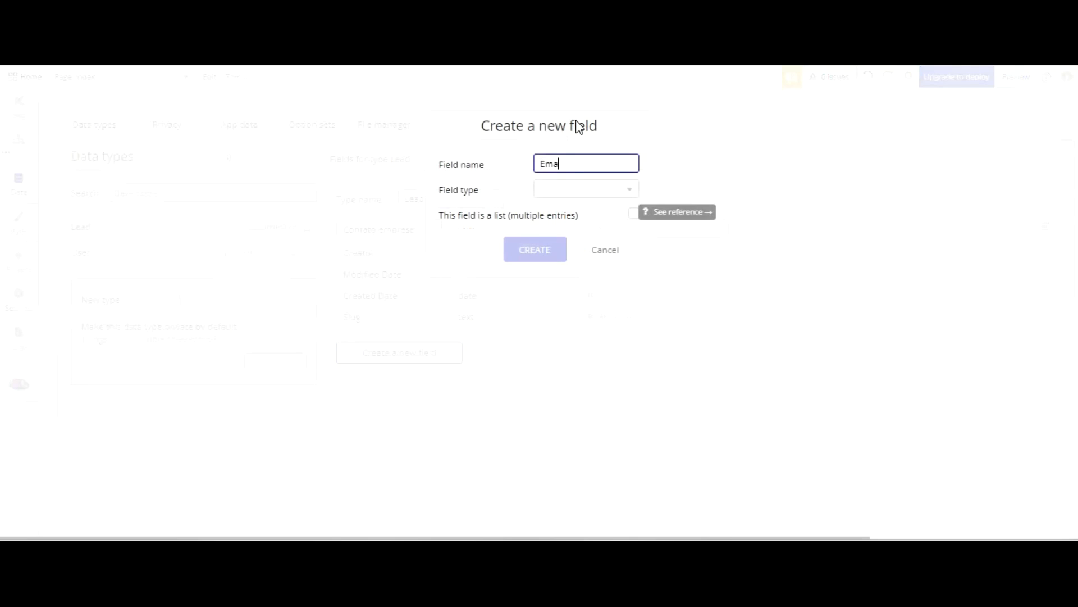
pyautogui.write('il empresa')
pyautogui.click(568, 189)
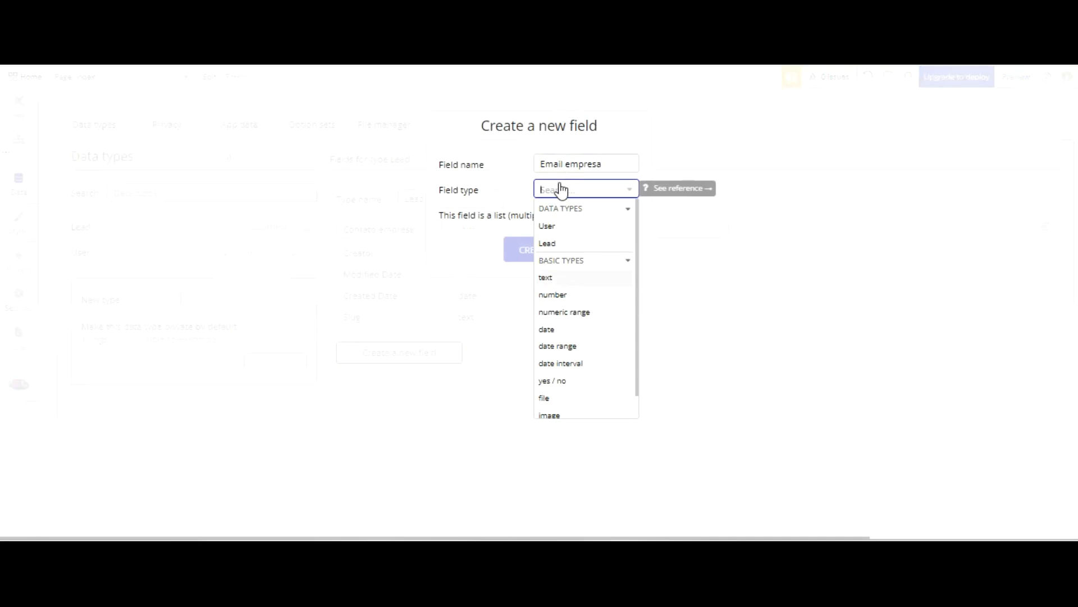
pyautogui.click(551, 276)
pyautogui.click(542, 246)
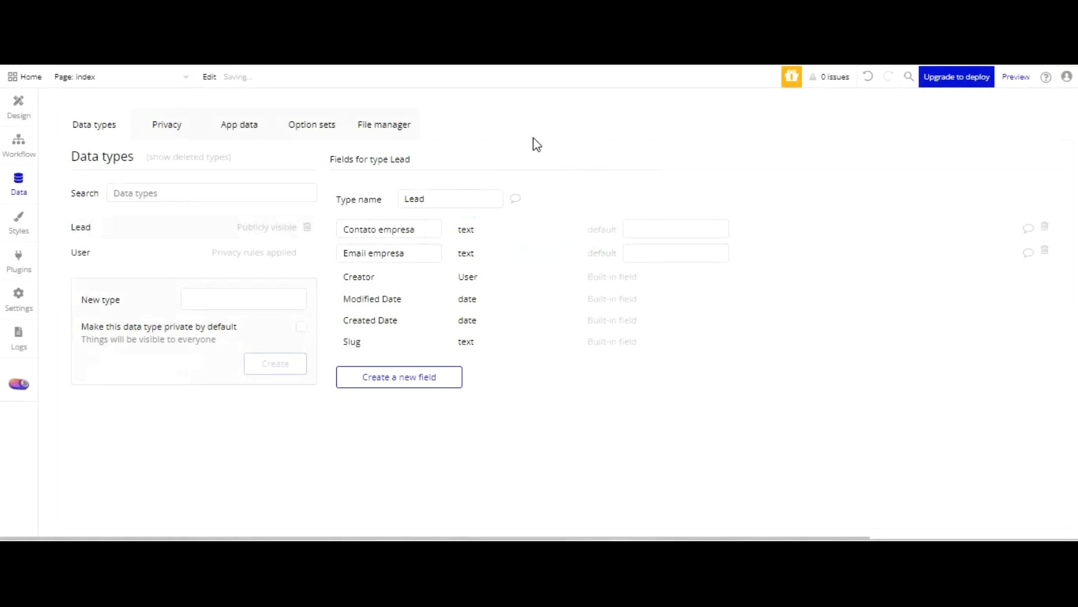
# Add a field named "Endereço empresa" of type geographic address to the Lead data type
pyautogui.write('Endereço empresa')
pyautogui.press('Tab')
pyautogui.scroll(-1, 599, 296)
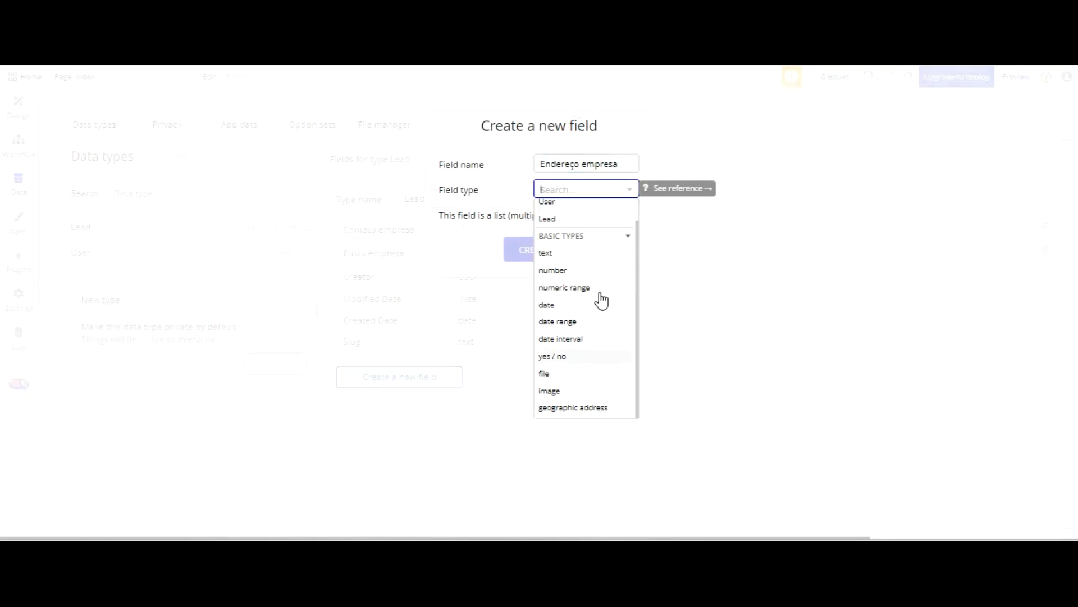
pyautogui.click(595, 399)
pyautogui.press('Return')
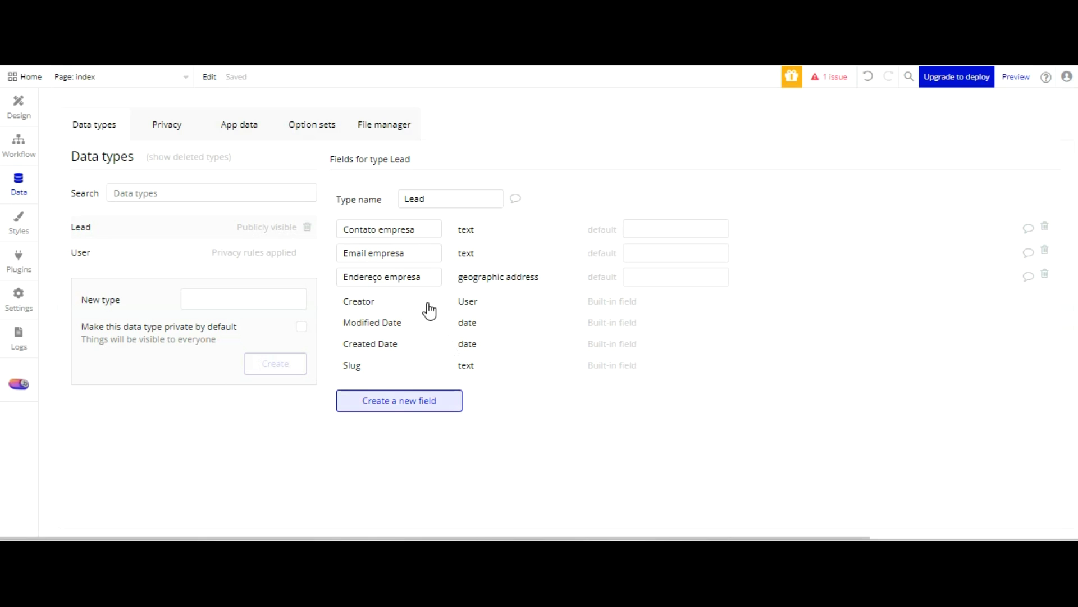
# Add a text field named "Lider empresa" to the Lead data type
pyautogui.click(429, 399)
pyautogui.write('Lider empresa')
pyautogui.click(585, 190)
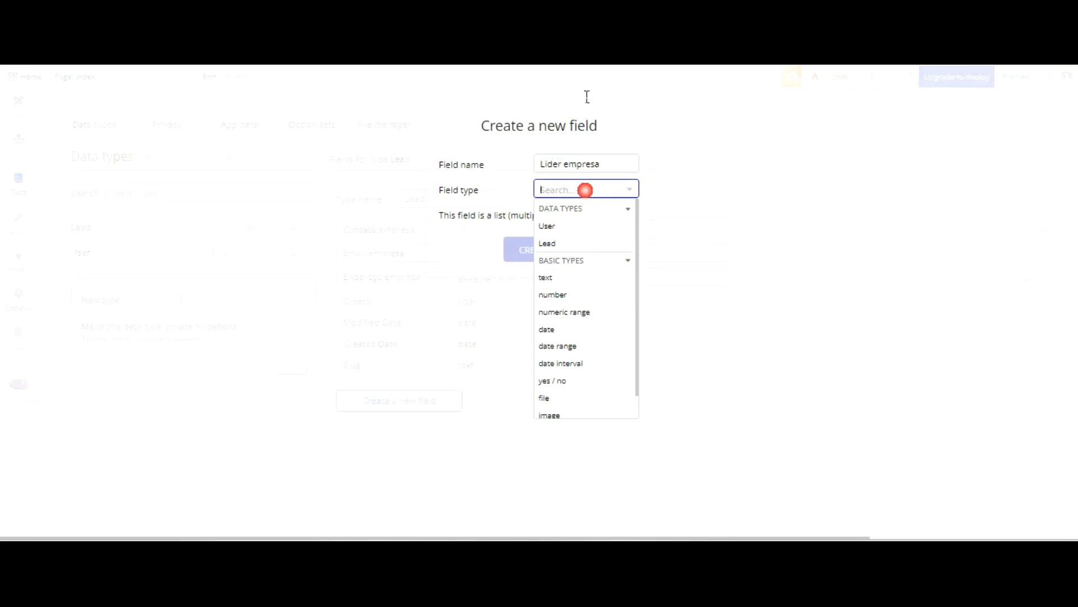
pyautogui.scroll(-1, 576, 295)
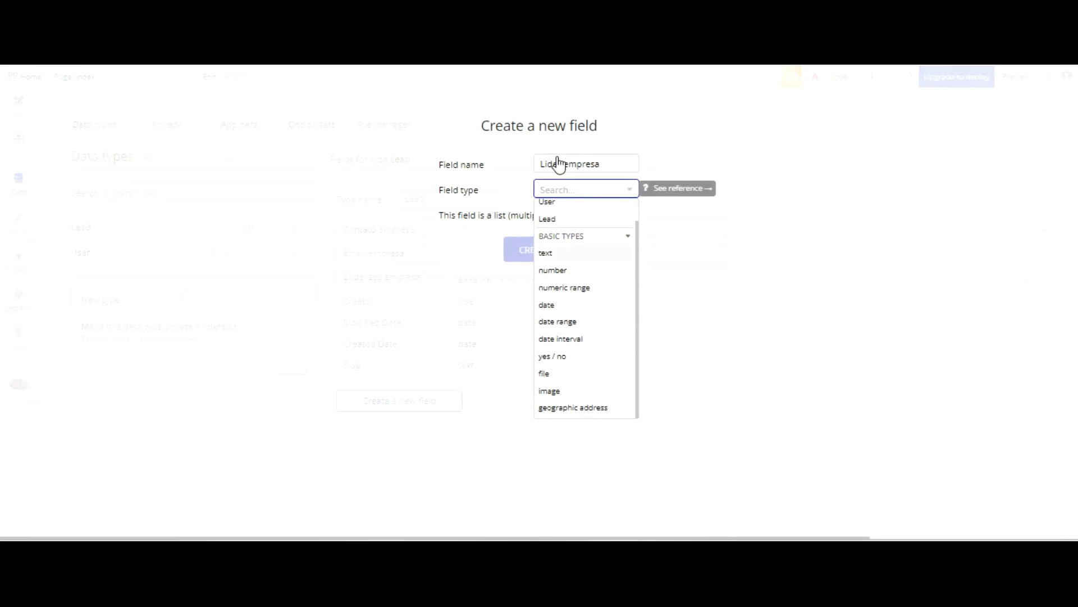
pyautogui.click(539, 252)
pyautogui.click(535, 249)
# Add a text field named "Nome empresa" to the Lead data type
pyautogui.click(437, 415)
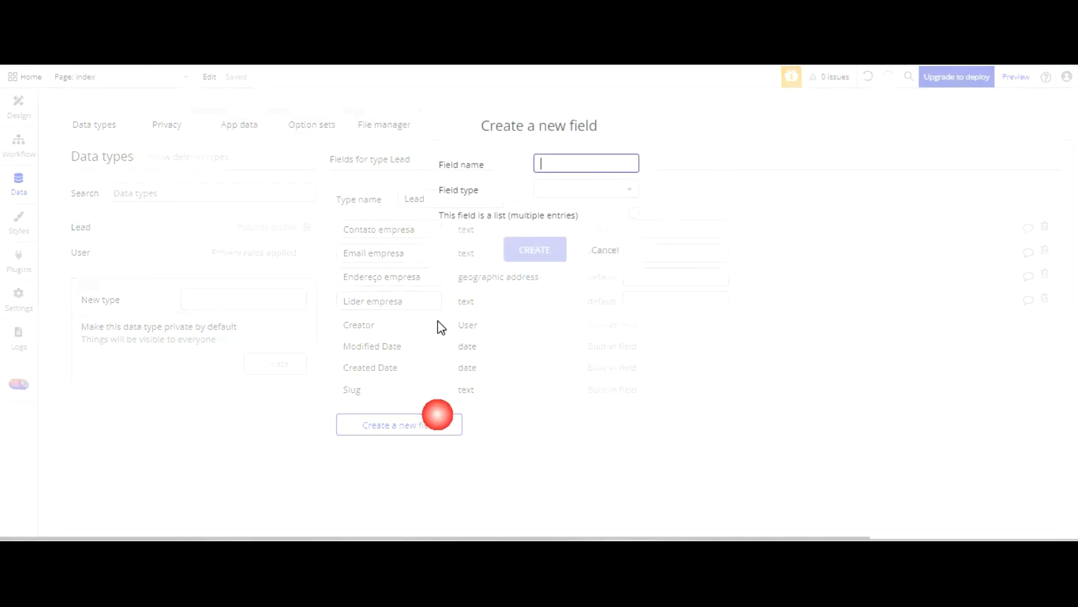
pyautogui.write('Nome empresa')
pyautogui.press('Tab')
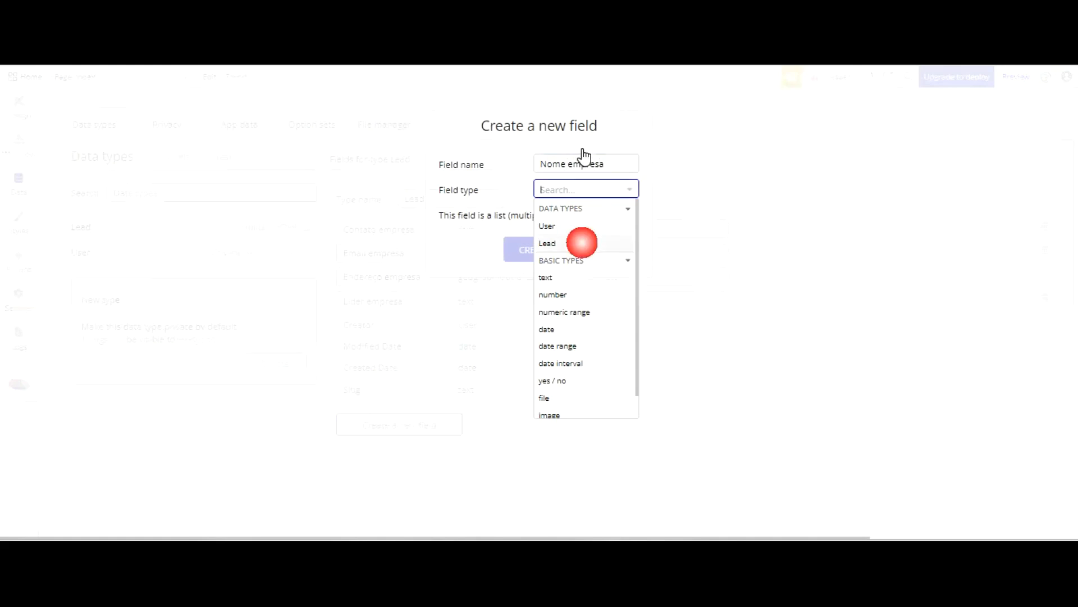
pyautogui.click(548, 277)
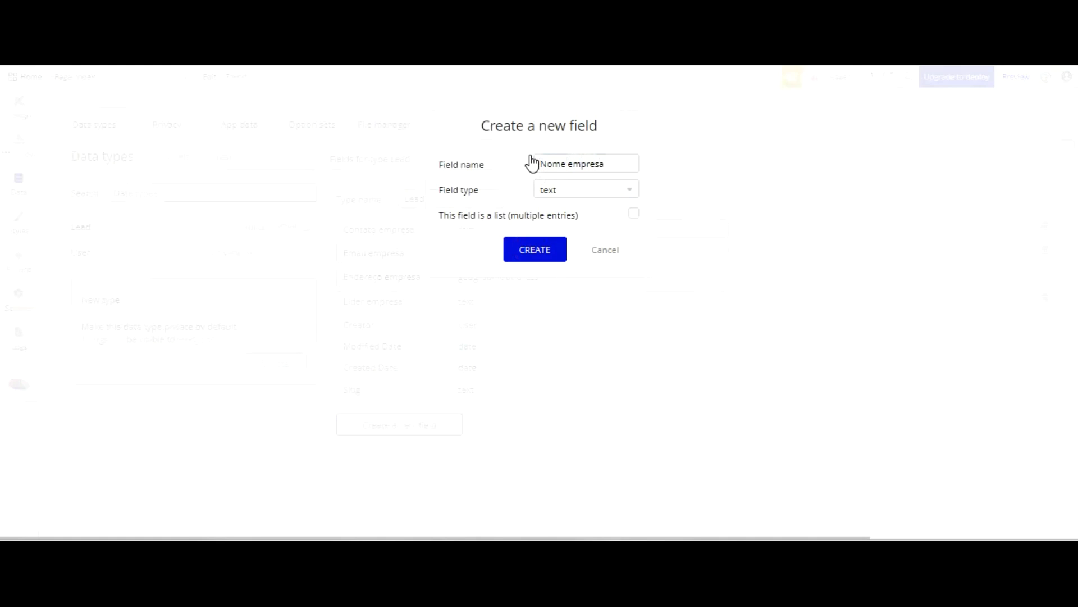
pyautogui.click(535, 249)
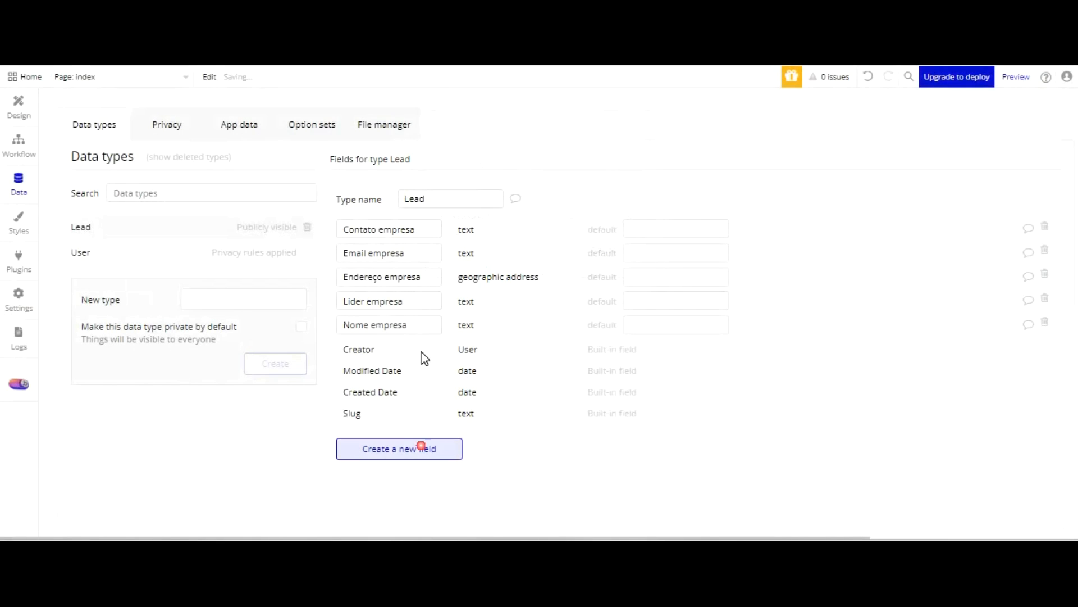
# Add a text field named "Objetivo empresa" to the Lead data type
pyautogui.click(421, 447)
pyautogui.write('Ob')
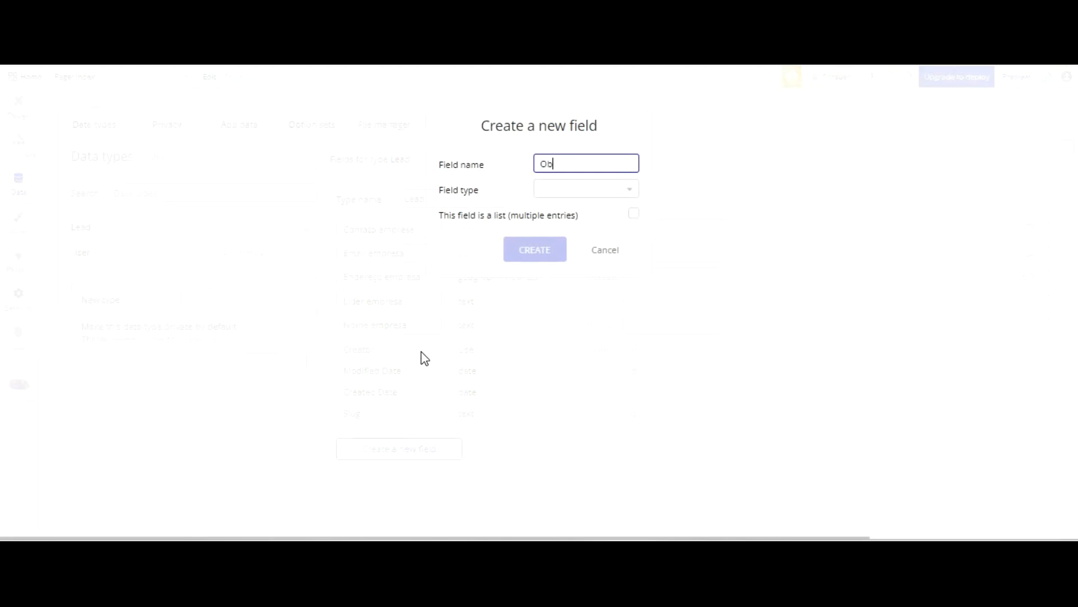
pyautogui.write('jetivo empresa')
pyautogui.click(584, 189)
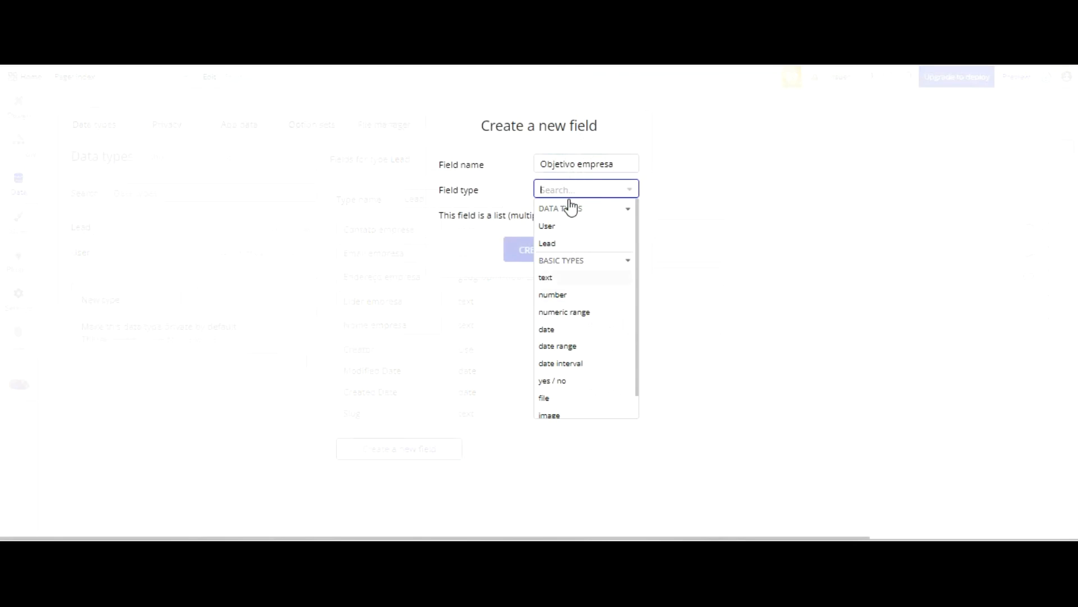
pyautogui.click(547, 258)
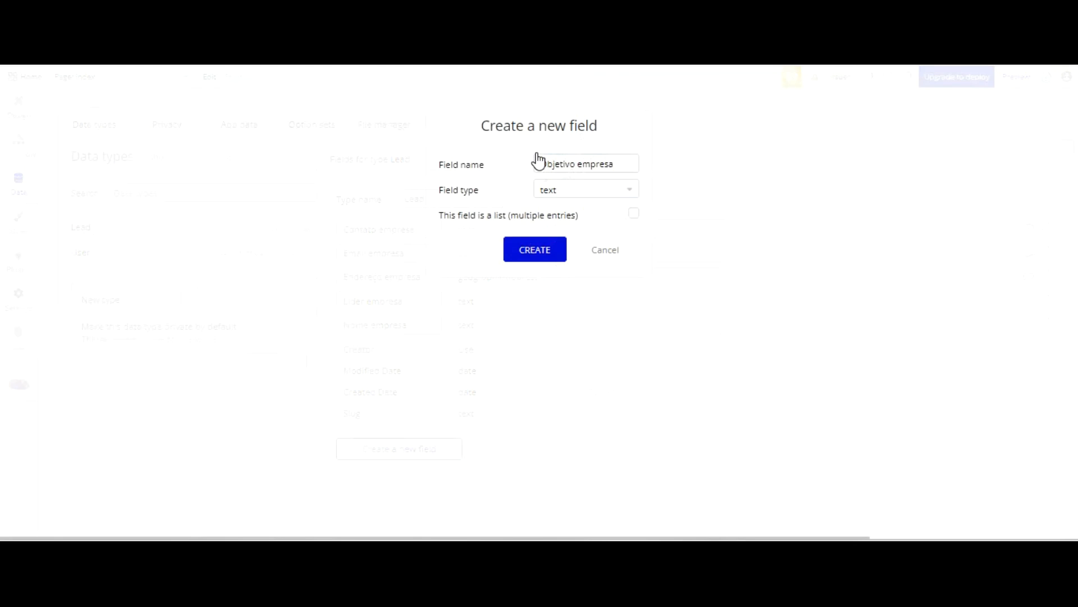
pyautogui.click(531, 249)
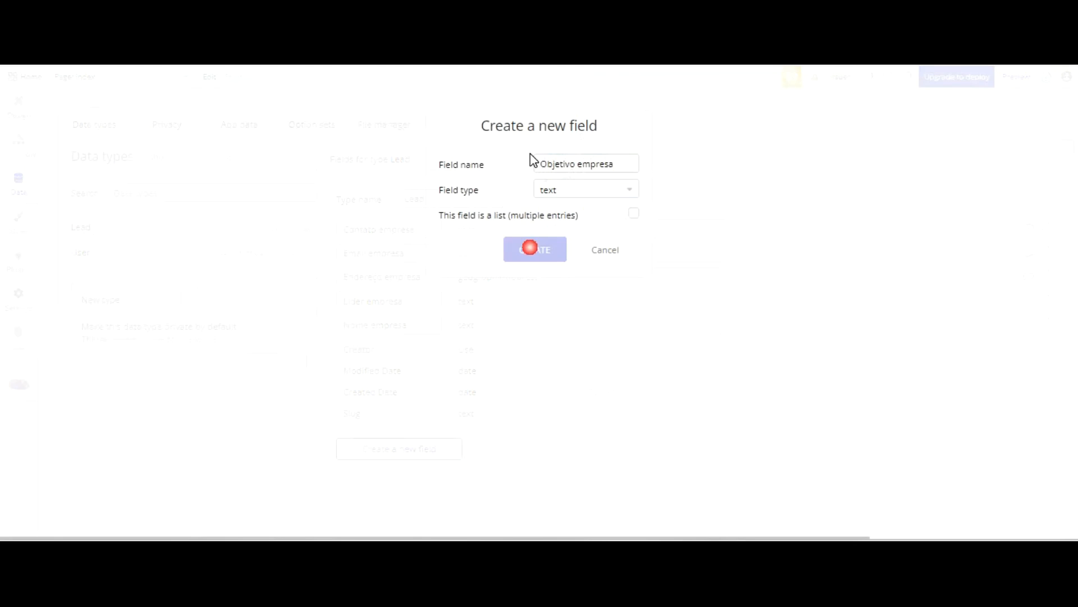
# Add a text field named "Preciso de ajuda" to the Lead data type
pyautogui.click(417, 471)
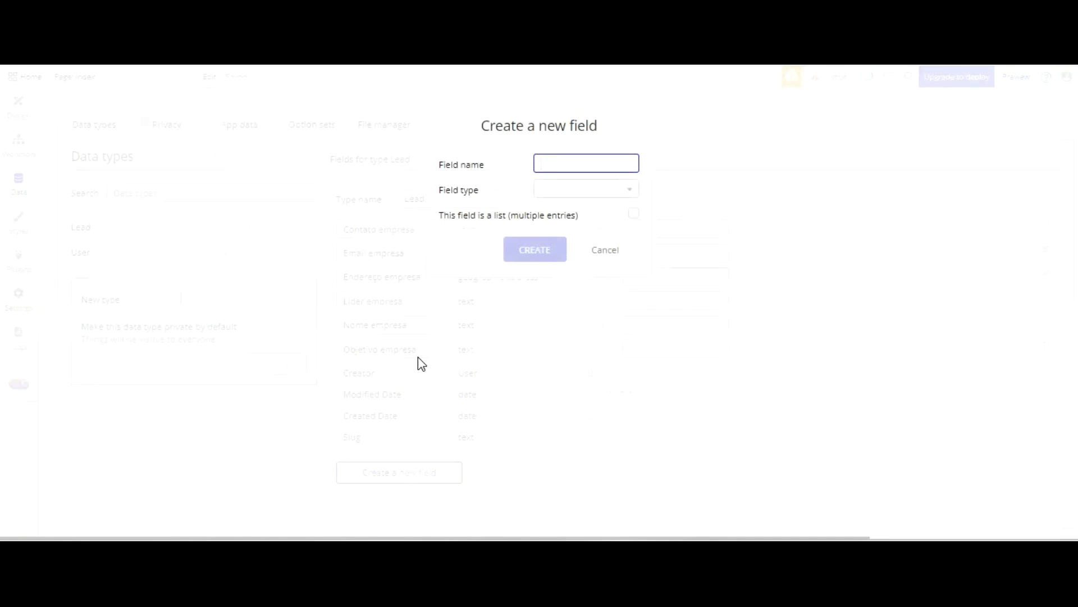
pyautogui.write('Preciso de ajuda')
pyautogui.press('BackSpace')
pyautogui.click(573, 186)
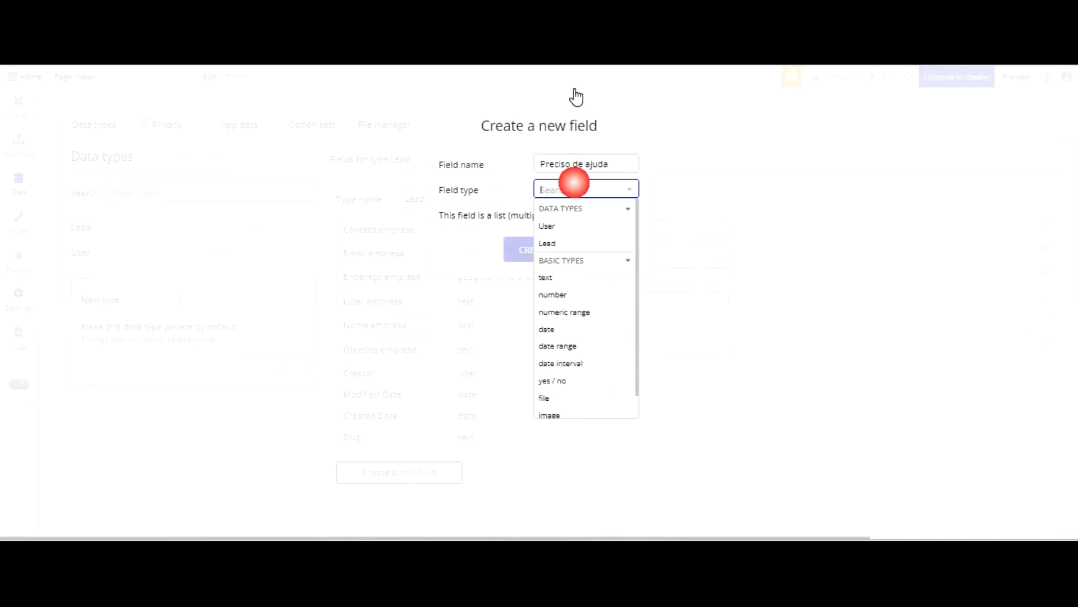
pyautogui.click(559, 275)
pyautogui.click(534, 249)
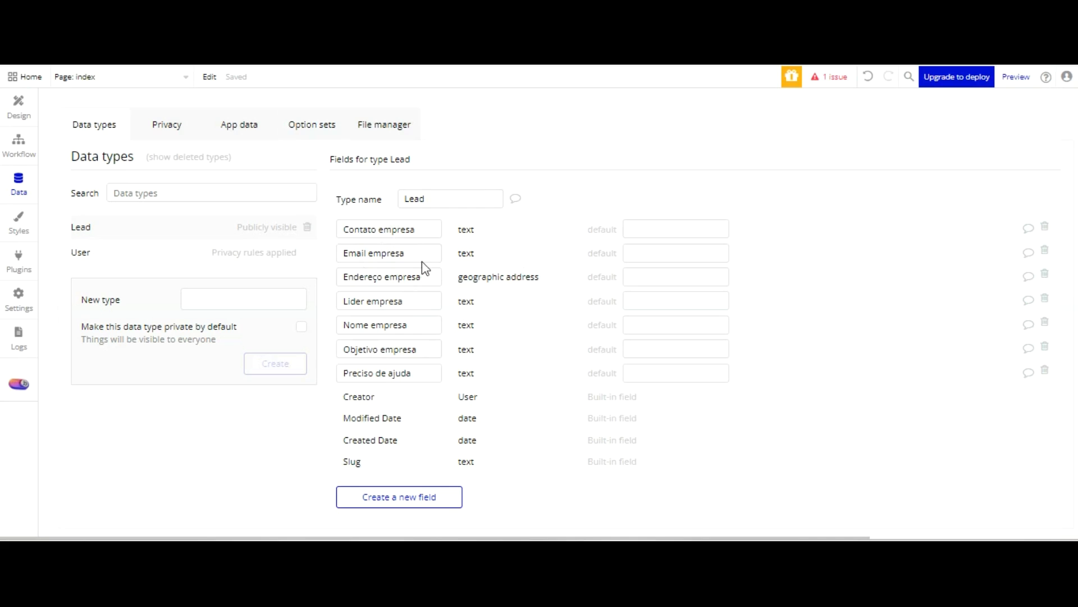
# Create a new option set named "Tamanho Empresa"
pyautogui.click(316, 128)
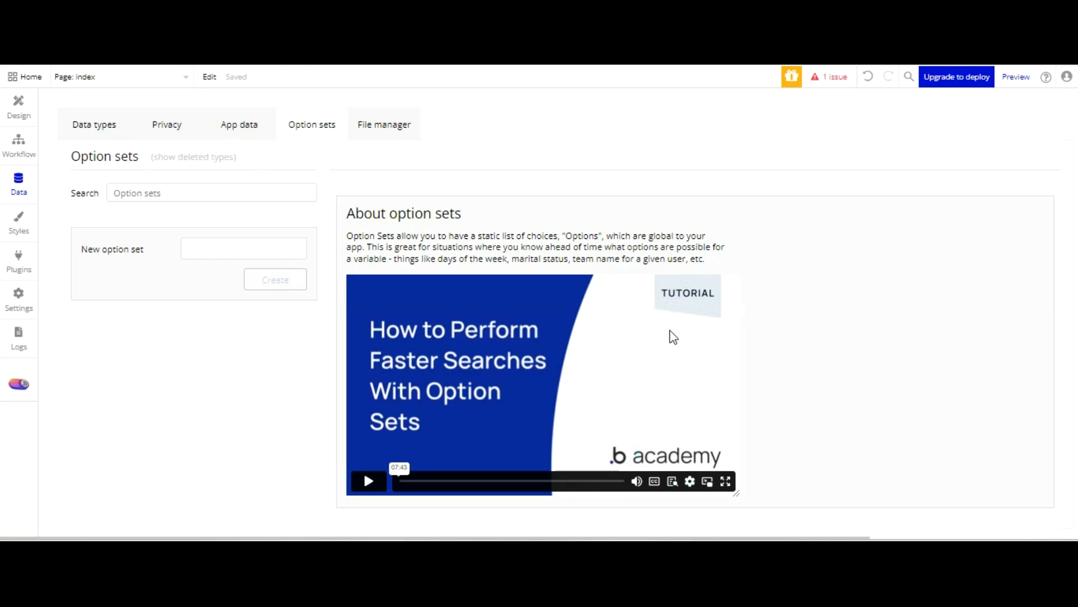
pyautogui.click(211, 248)
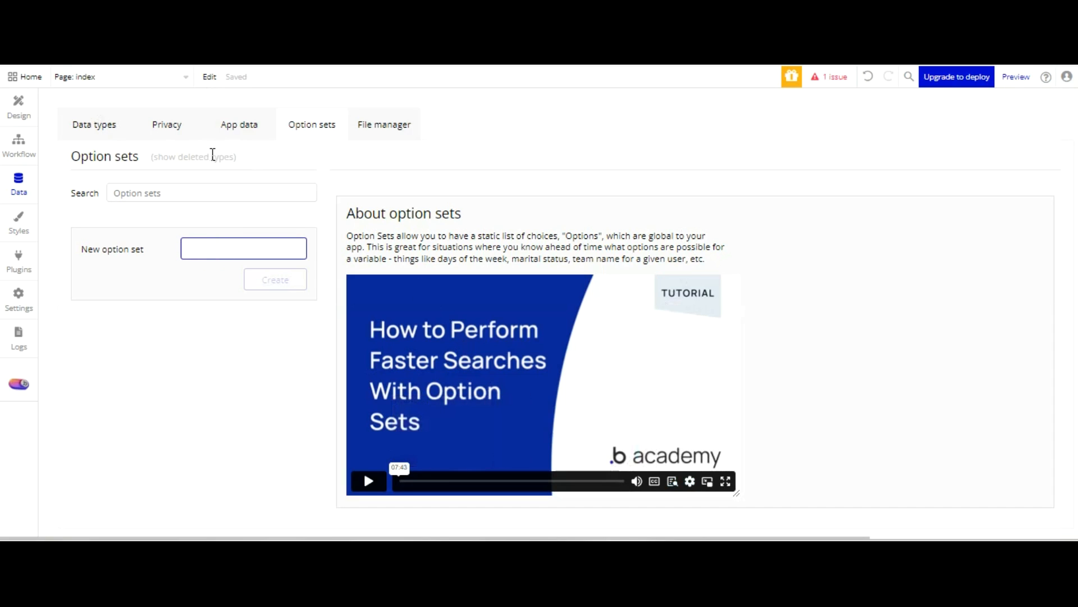
pyautogui.write('Tamanho Empred[s')
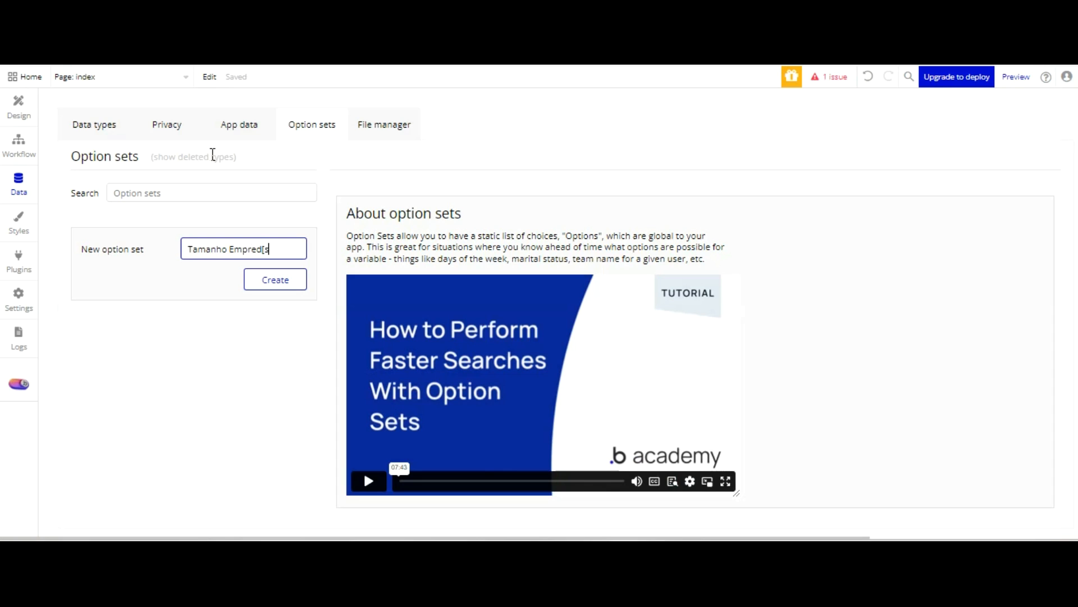
pyautogui.press('BackSpace')
pyautogui.press('BackSpace')
pyautogui.press('BackSpace')
pyautogui.write('sa')
pyautogui.press('Tab')
pyautogui.click(283, 283)
# Add the option "01 - 50 Colaboradores" to the Tamanho Empresa option set
pyautogui.click(482, 356)
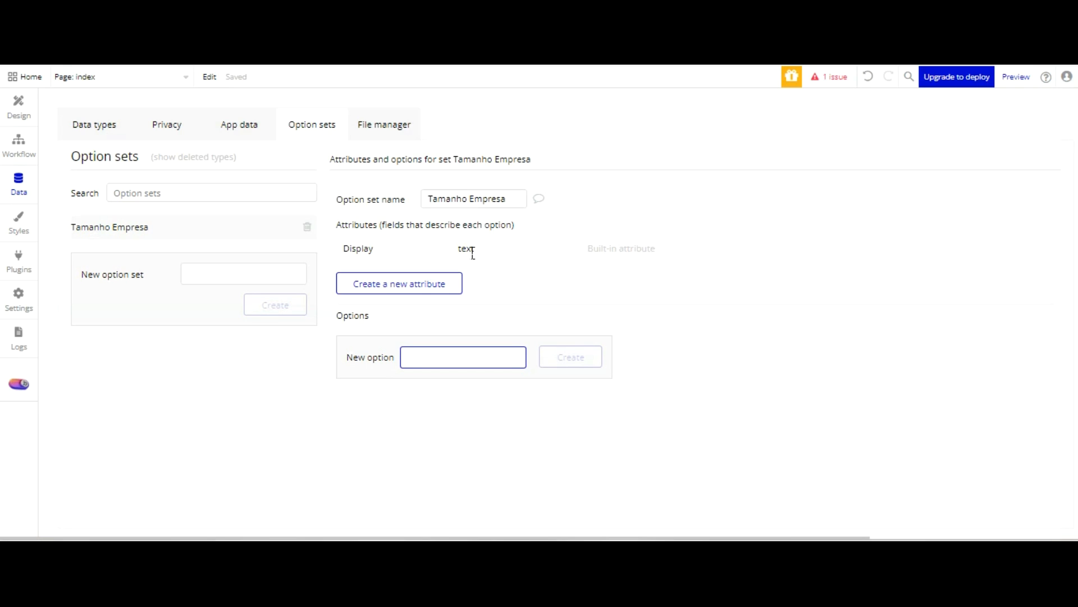
pyautogui.write('01')
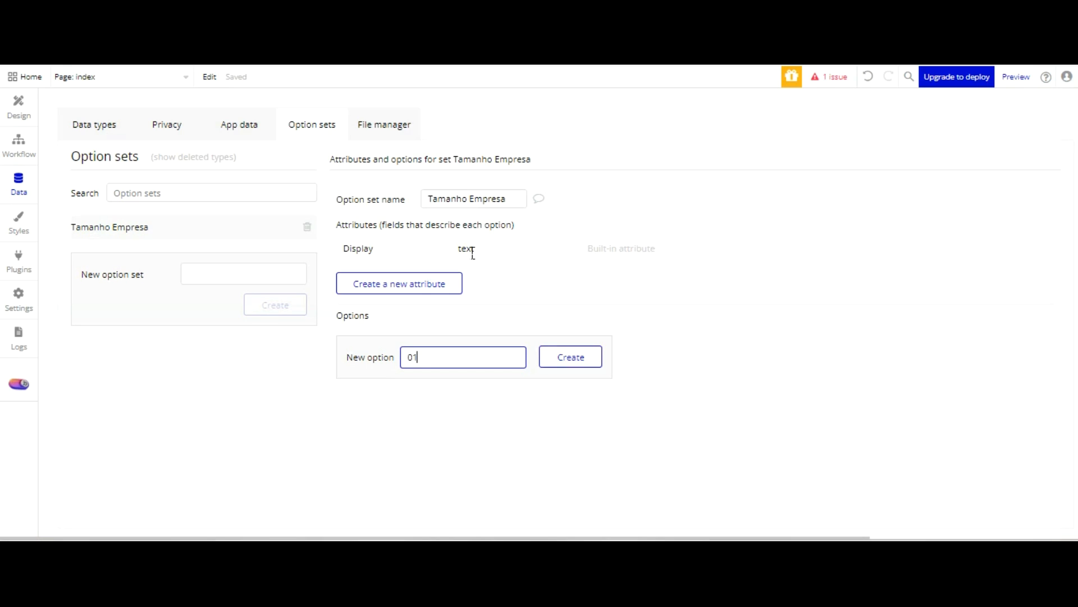
pyautogui.write(' - 50 Colaboradores')
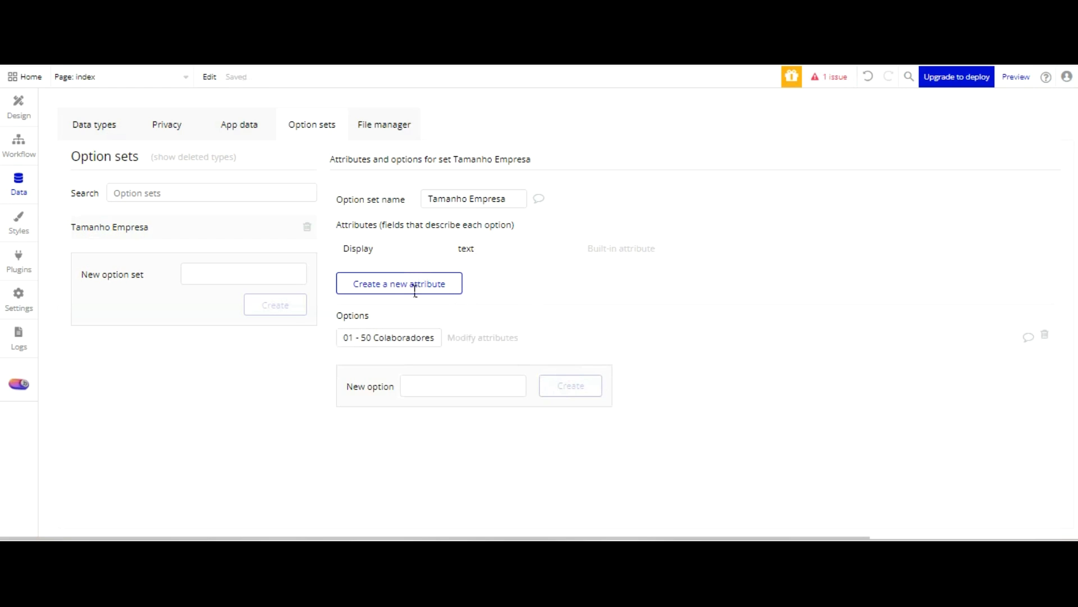
# Add the option "51 - 100 Colaboradores" to the Tamanho Empresa option set
pyautogui.click(425, 378)
pyautogui.write('51')
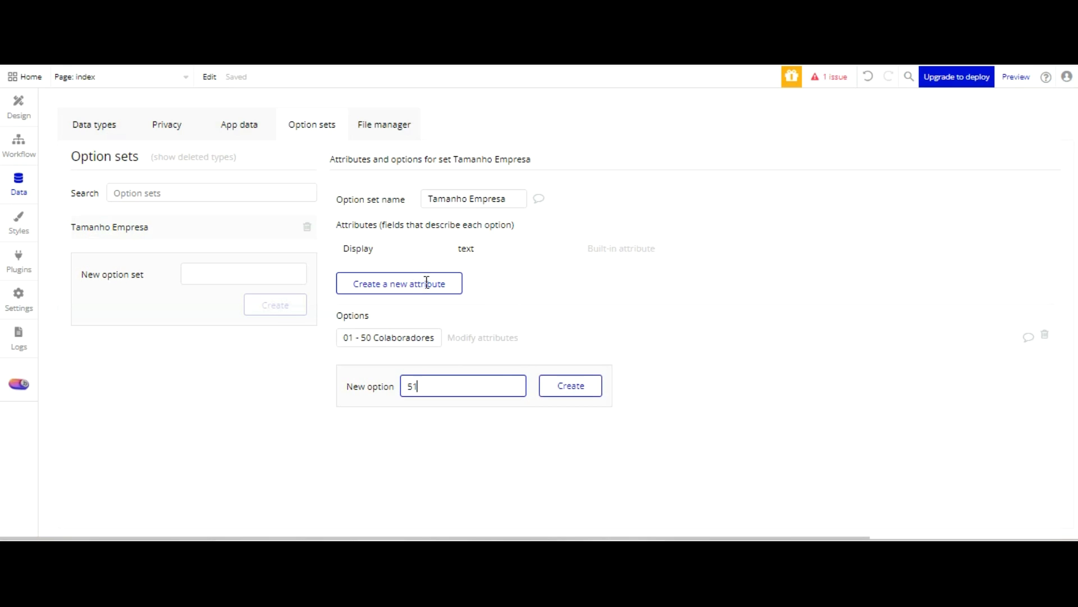
pyautogui.write(' - 100 Colbo==')
pyautogui.press('BackSpace')
pyautogui.press('BackSpace')
pyautogui.press('BackSpace')
pyautogui.press('BackSpace')
pyautogui.write('labolradores')
pyautogui.click(570, 386)
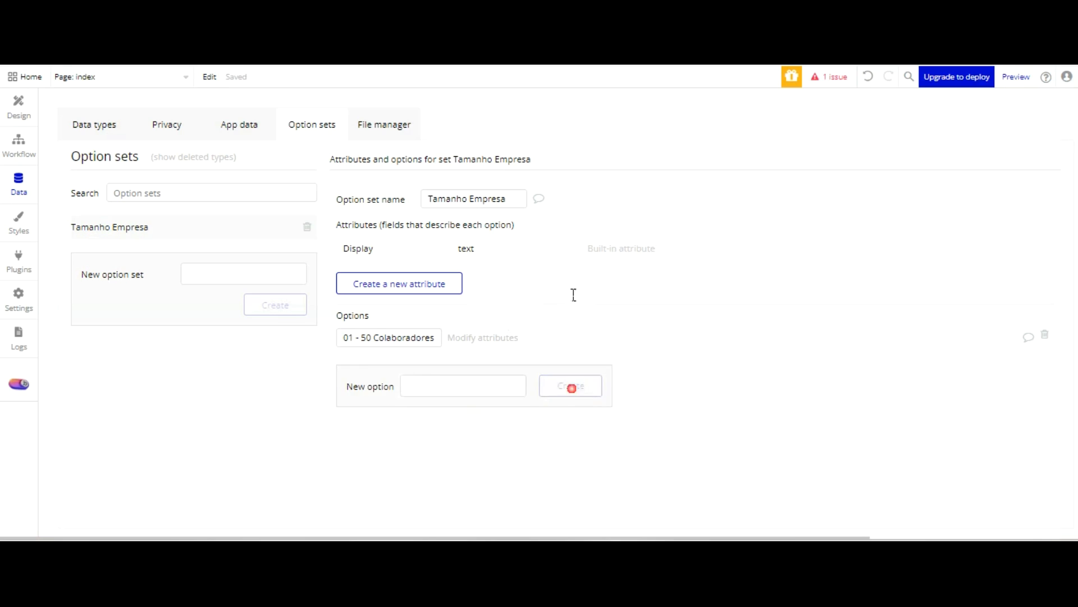
# Add the option "101 - 200 Colaboradores" to the Tamanho Empresa option set
pyautogui.click(463, 404)
pyautogui.write('101 - ')
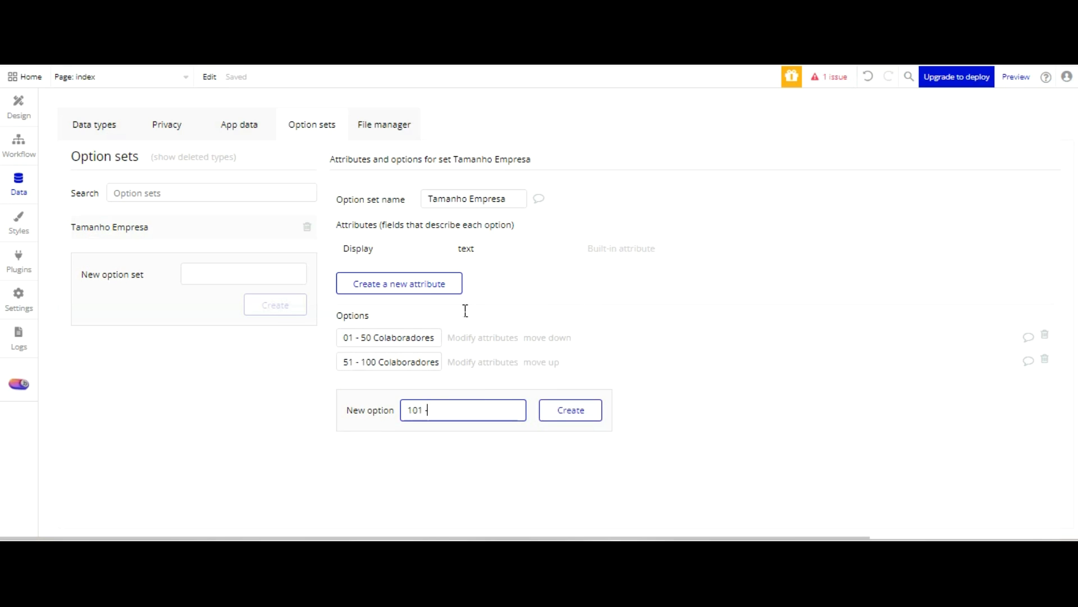
pyautogui.write('200 Colaboradores')
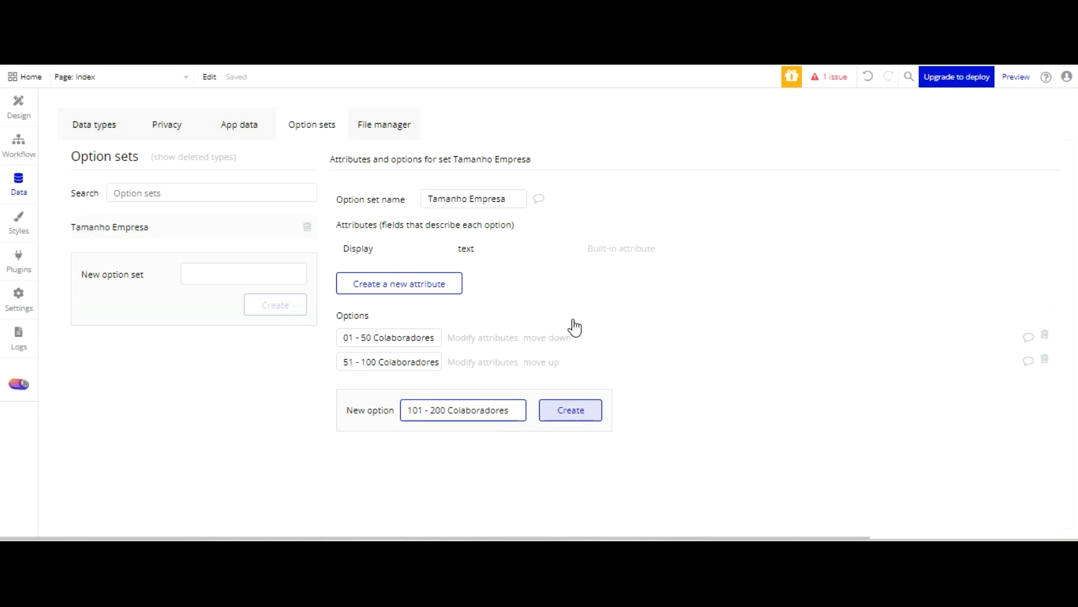
pyautogui.press('Return')
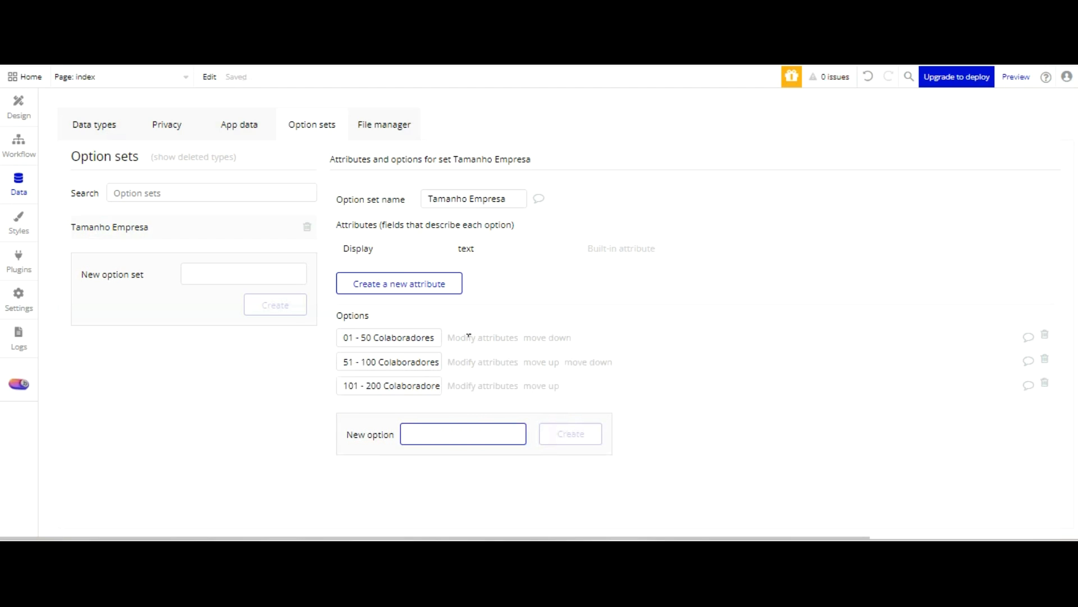
# Add the option "501 - 2000 Colaboradores" to the Tamanho Empresa option set
pyautogui.write('501 -')
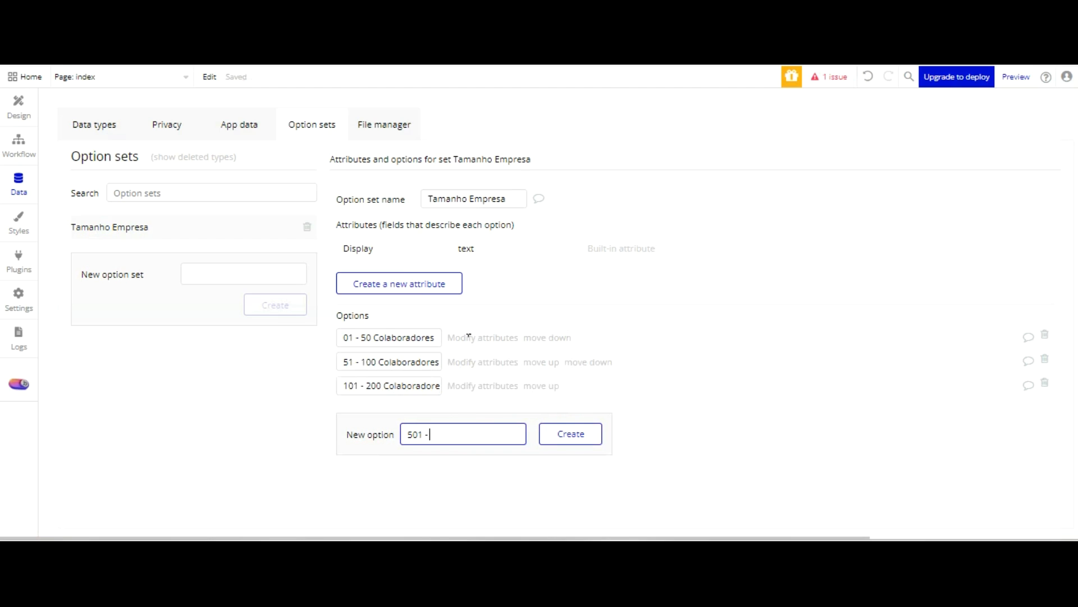
pyautogui.write(' 2000 Colaboradores')
pyautogui.press('Tab')
pyautogui.press('Return')
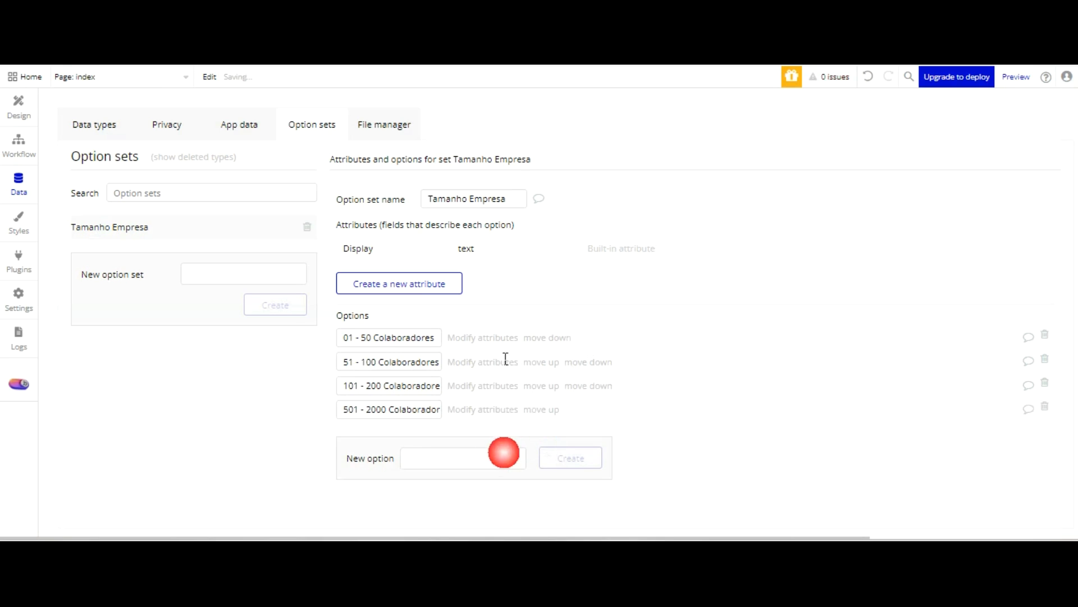
# Add the option "2001+ Colaboradores" to the Tamanho Empresa option set
pyautogui.write('2001')
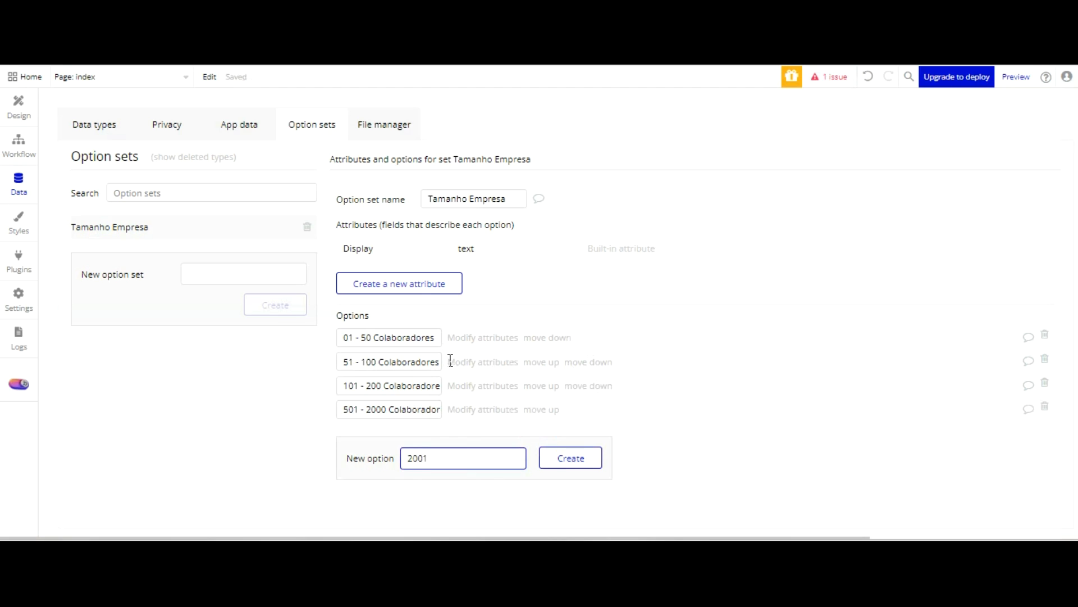
pyautogui.write('+ Colaboradores')
pyautogui.press('Tab')
pyautogui.press('Return')
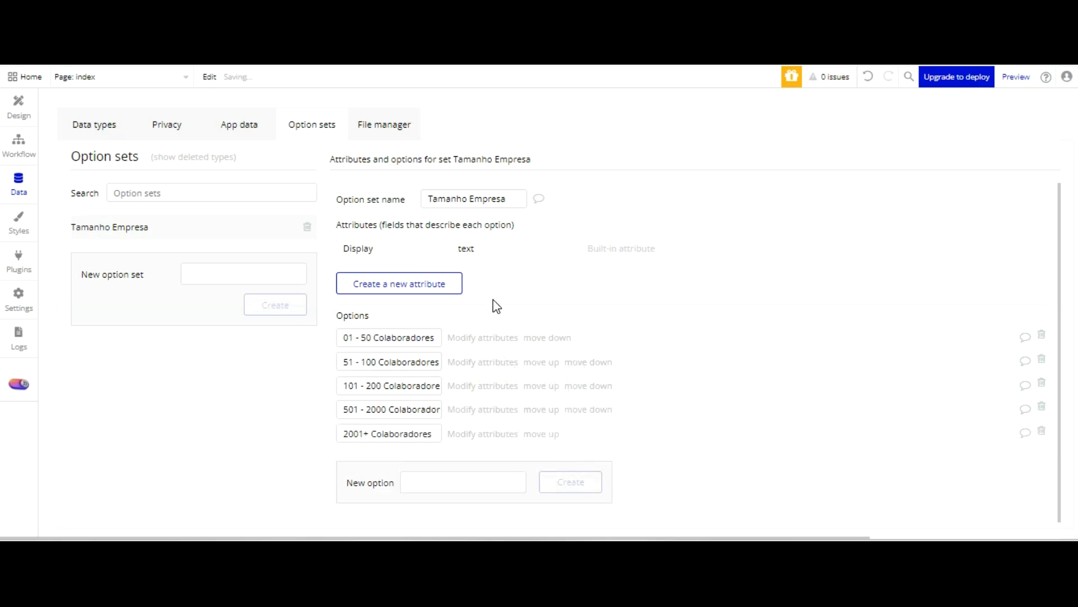
# Create a new option set named "Skills Empresa"
pyautogui.write('Sikills')
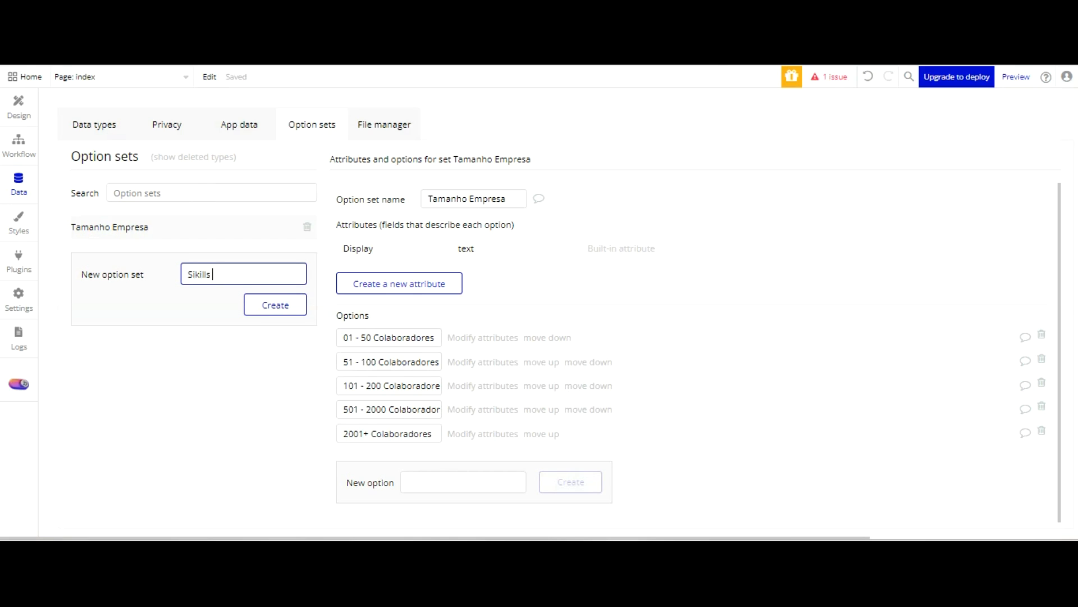
pyautogui.press('BackSpace')
pyautogui.press('BackSpace')
pyautogui.press('BackSpace')
pyautogui.press('BackSpace')
pyautogui.press('BackSpace')
pyautogui.write('kills Empresa')
pyautogui.click(259, 305)
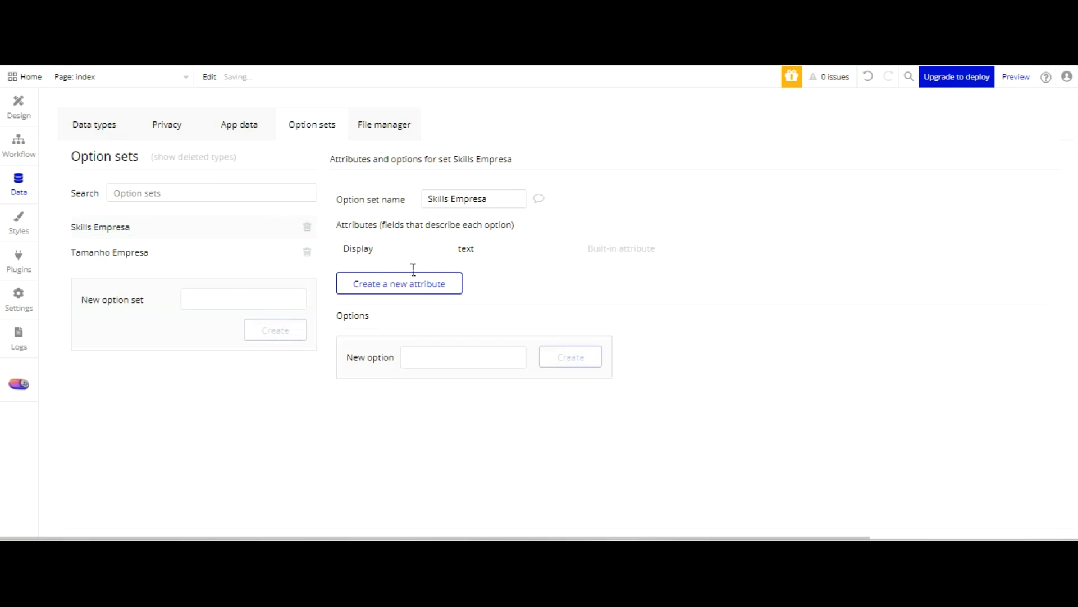
# Add the options "Adaptabilidade" and "Autonomia" to the Skills Empresa option set
pyautogui.click(435, 357)
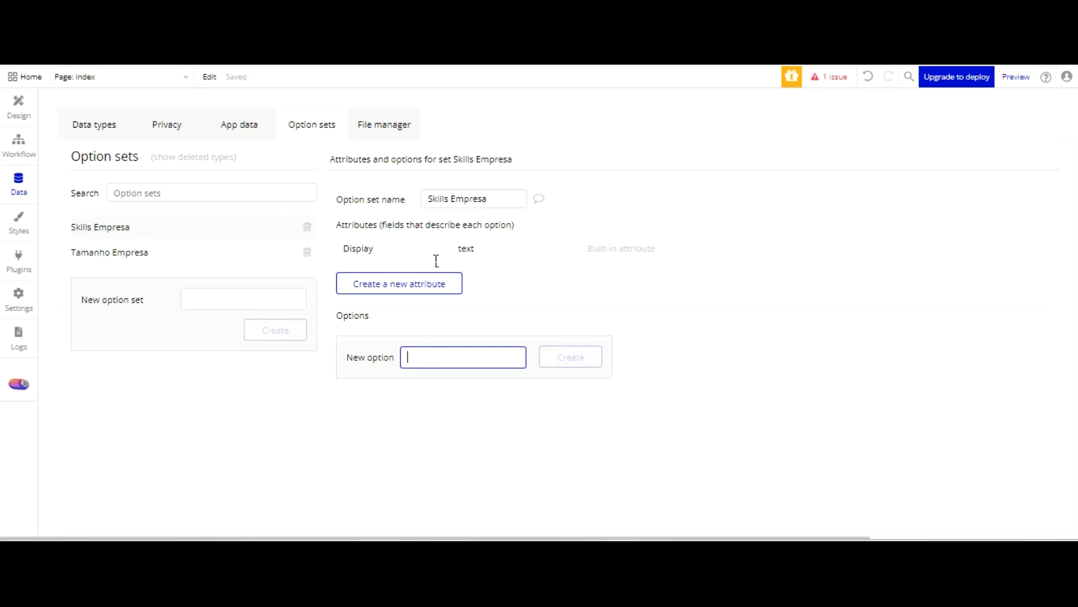
pyautogui.write('Adapta')
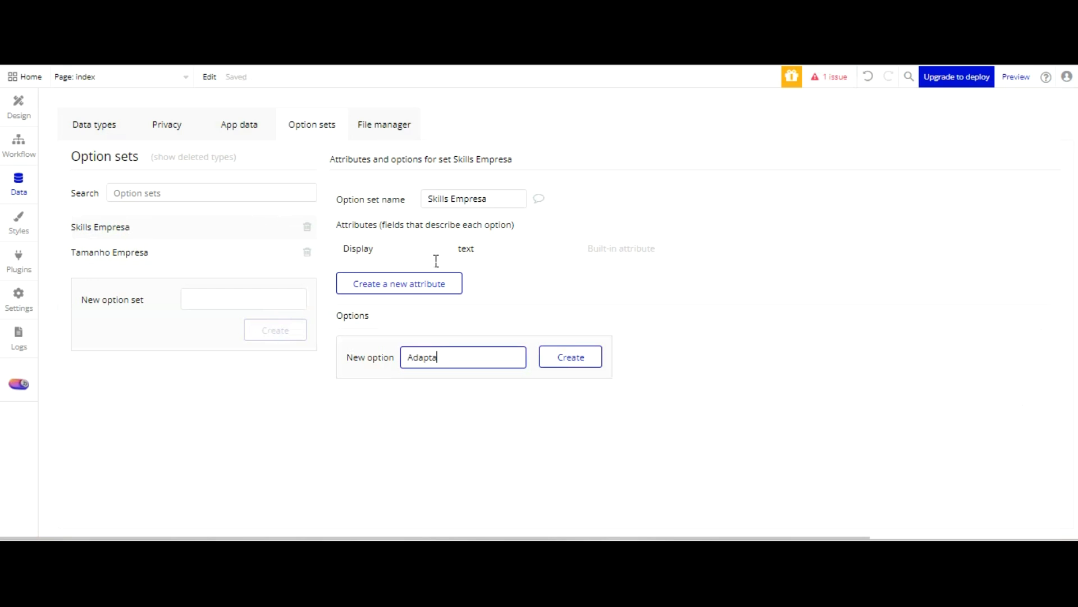
pyautogui.write('bilidade')
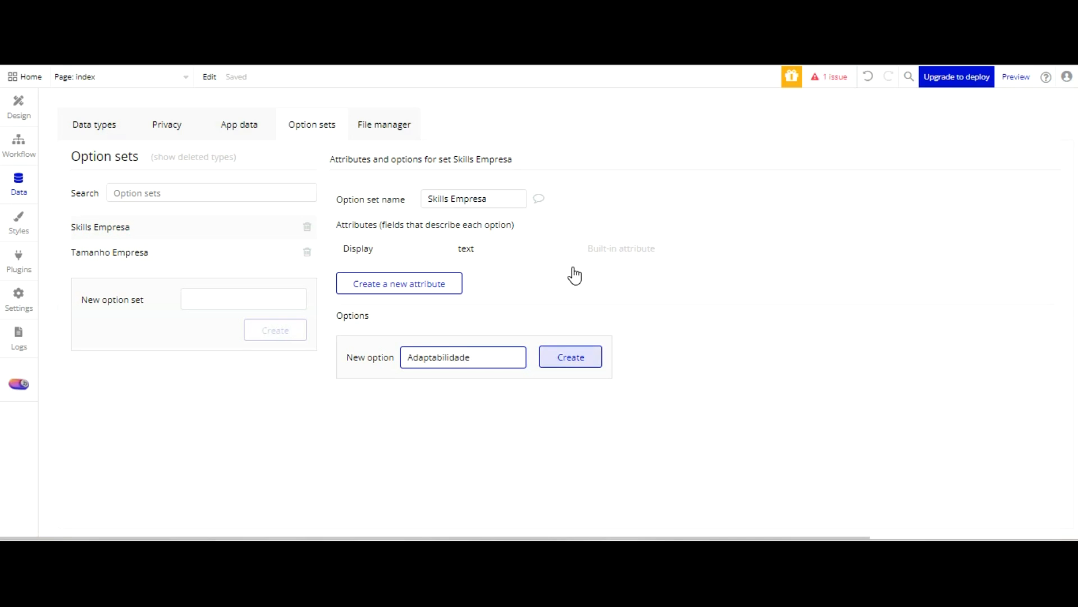
pyautogui.press('Return')
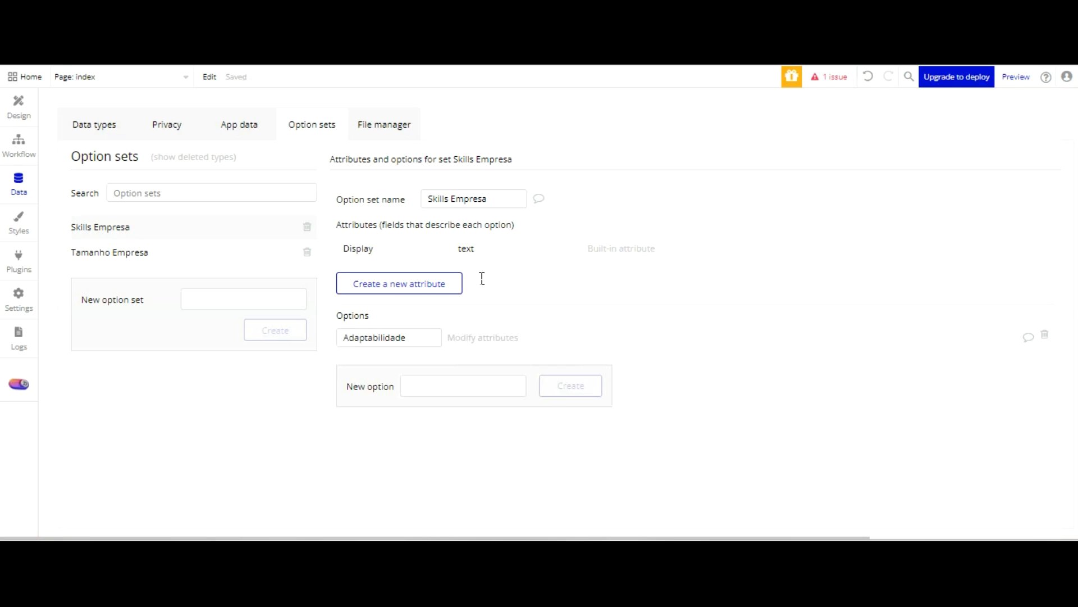
pyautogui.click(447, 383)
pyautogui.write('Autonomia')
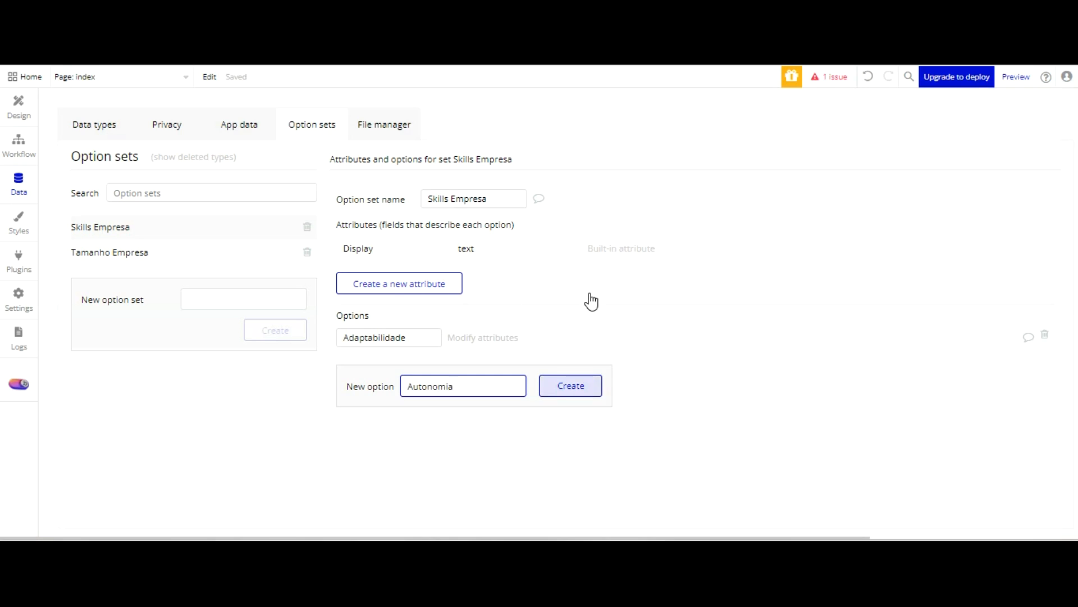
pyautogui.press('Return')
# Add the options "Colaboração" and "Criatividade" to the Skills Empresa option set
pyautogui.click(434, 410)
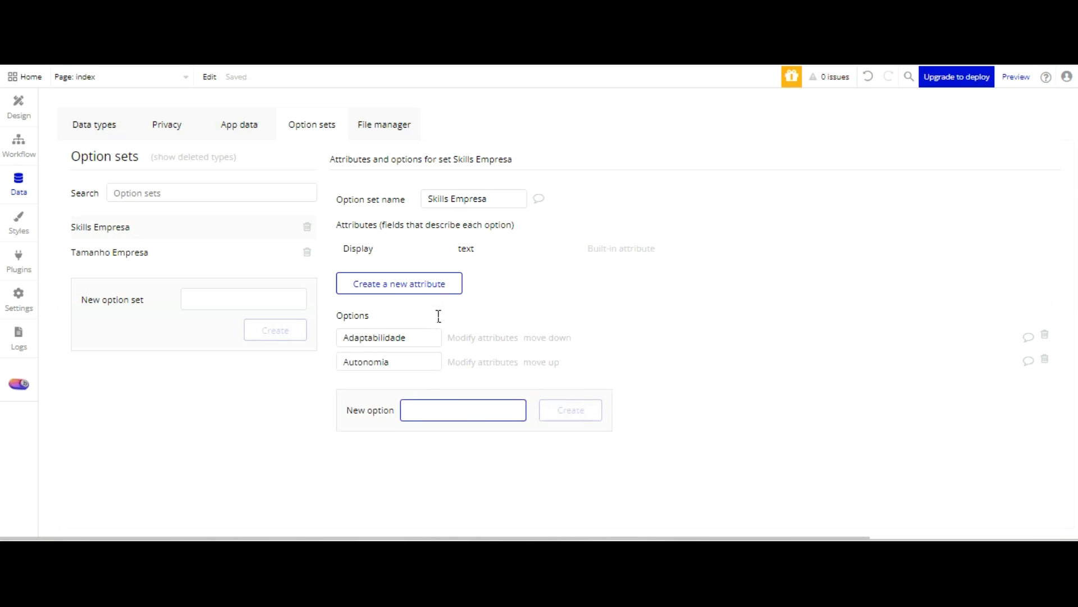
pyautogui.write('Colabora')
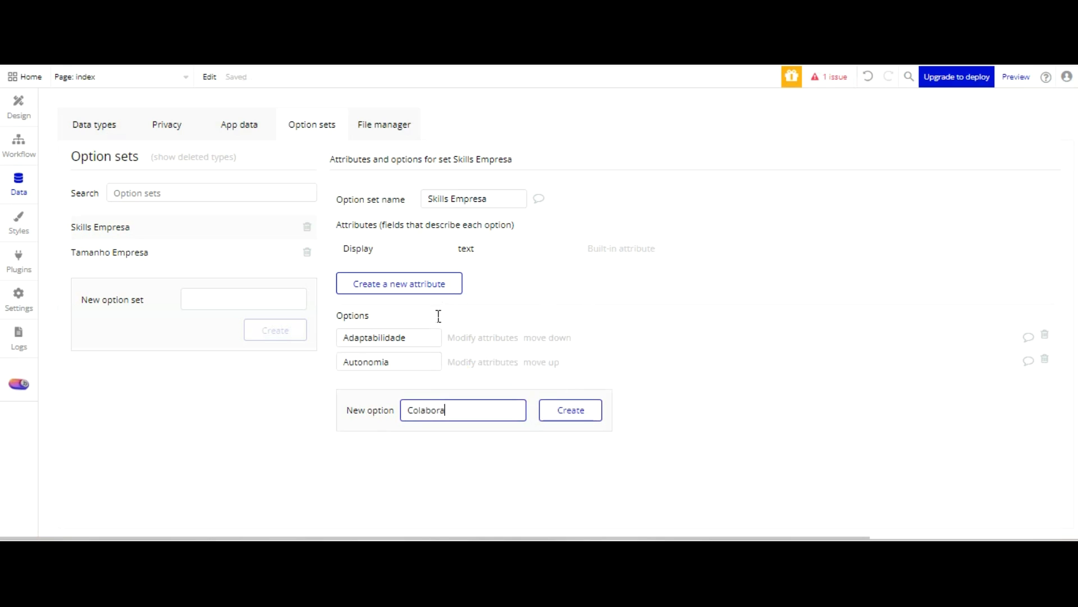
pyautogui.write('ção')
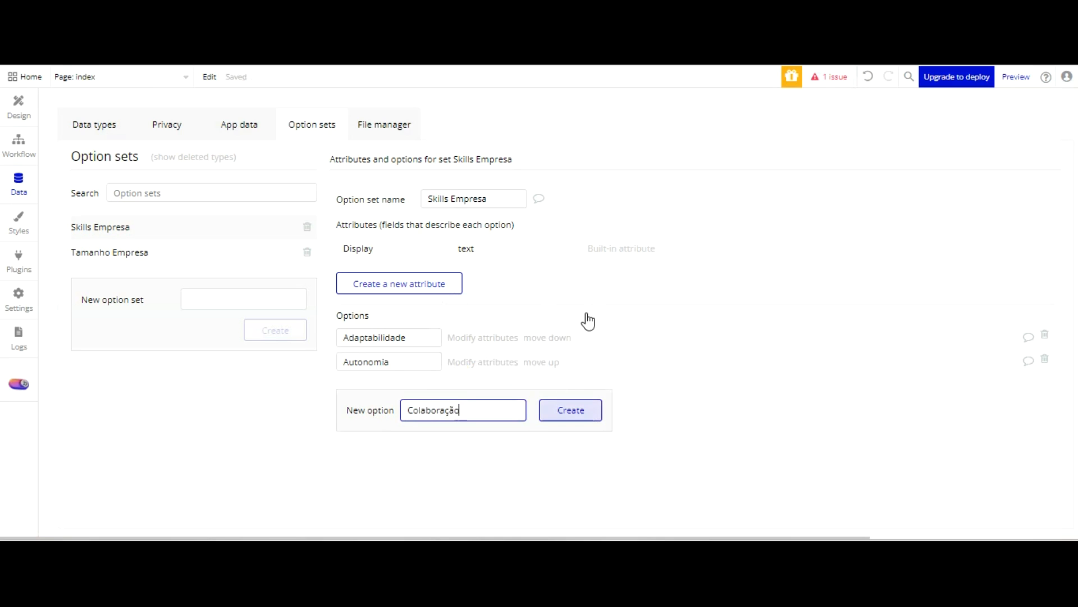
pyautogui.click(571, 410)
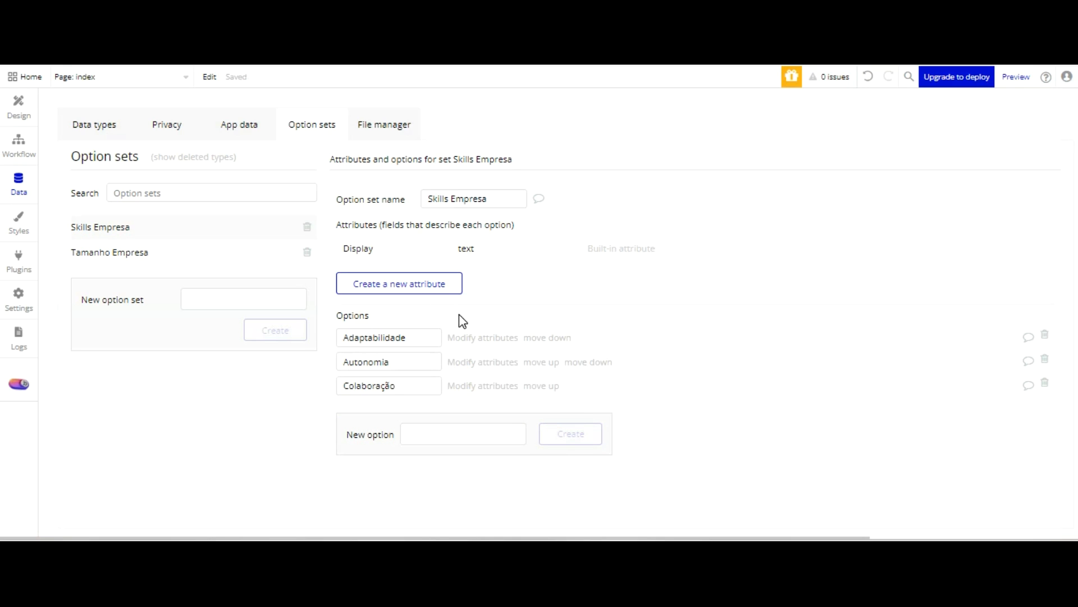
pyautogui.click(436, 433)
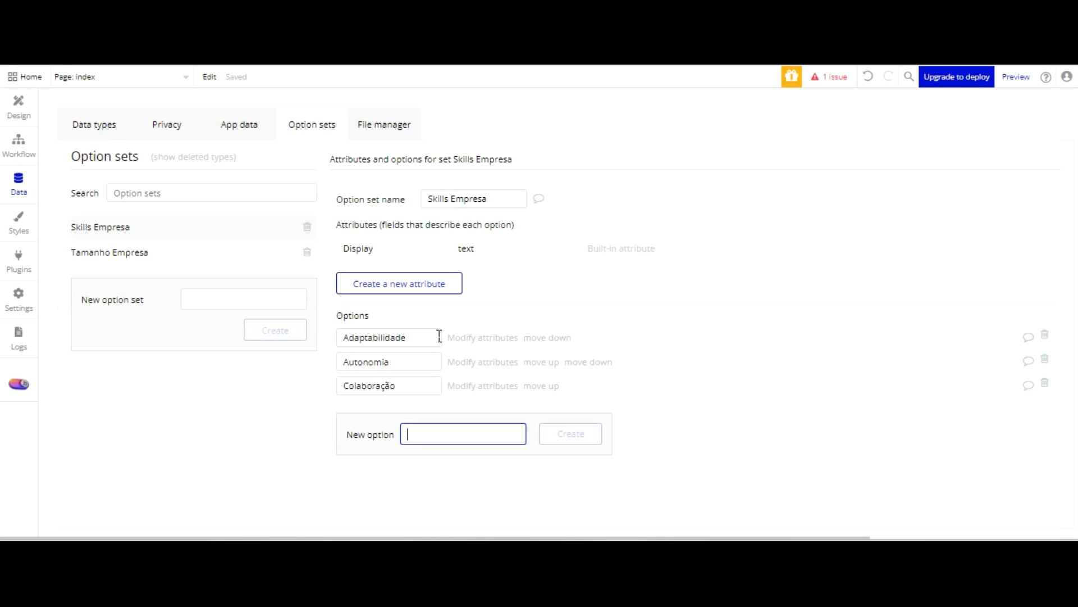
pyautogui.write('Criatividade')
pyautogui.click(562, 438)
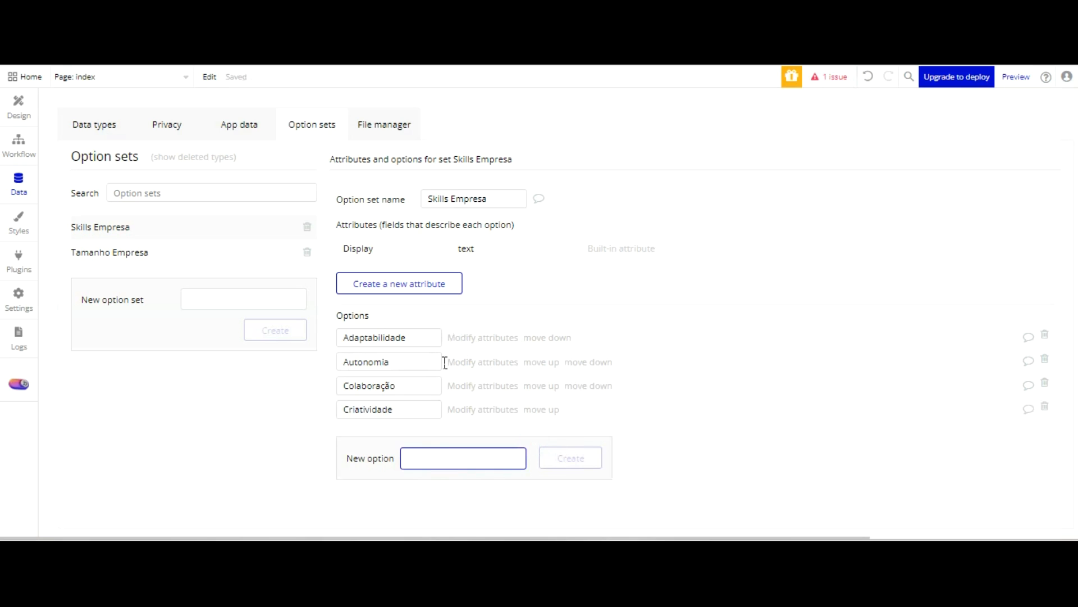
# Add the options "Empatia" and "Escrita" to the Skills Empresa option set
pyautogui.write('Empatia')
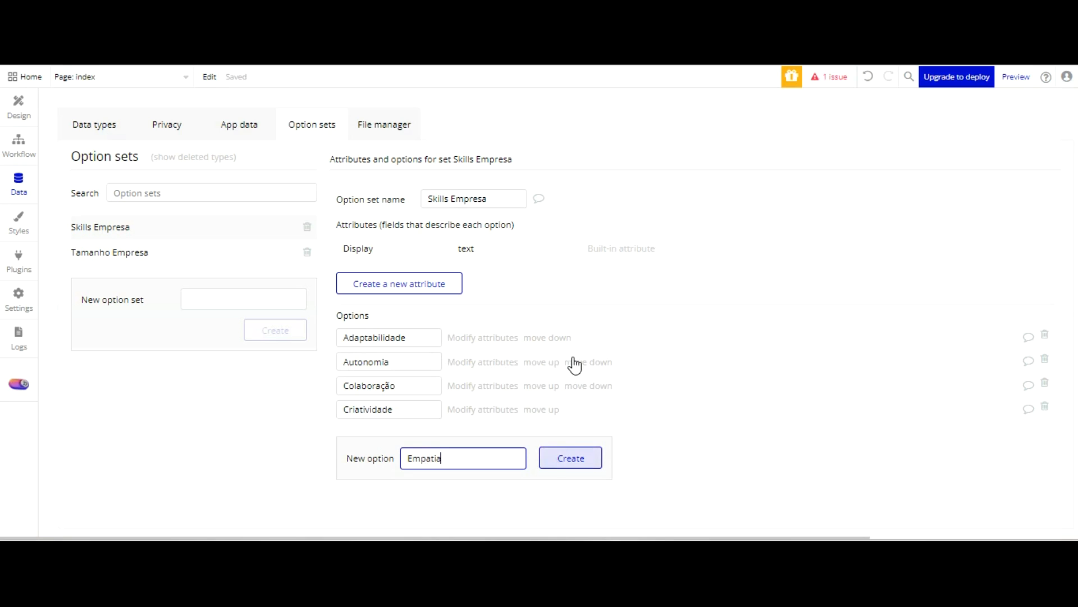
pyautogui.press('Return')
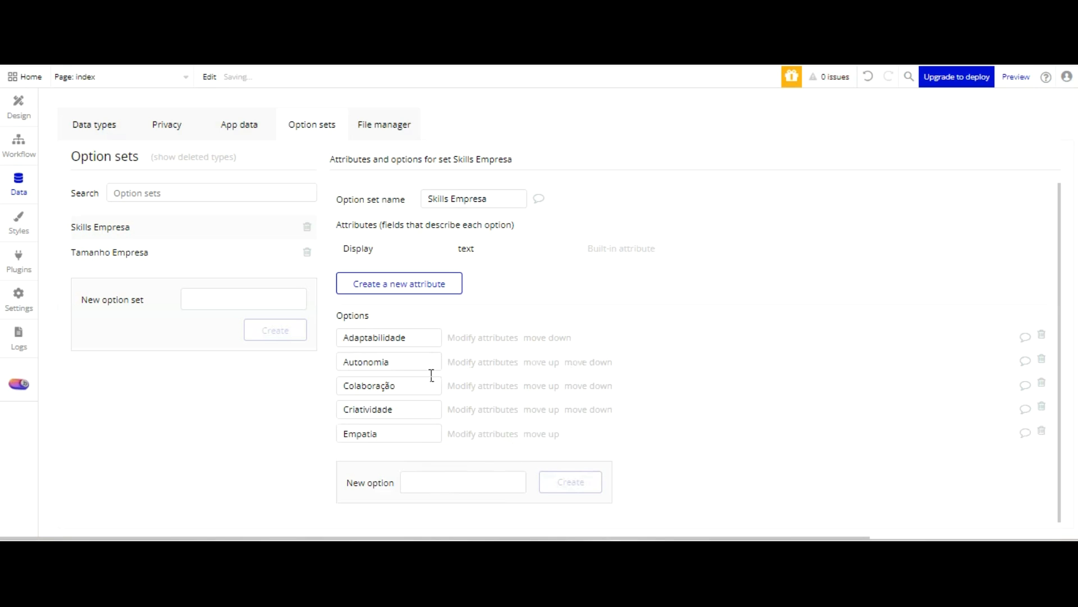
pyautogui.write('Escrita')
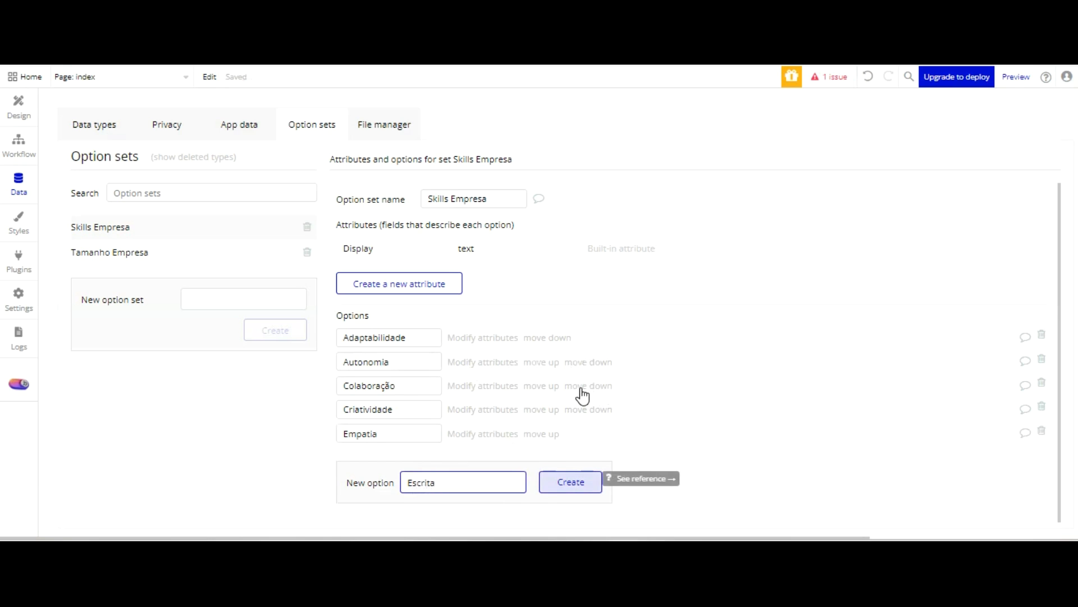
pyautogui.press('Return')
# Add the options "Flexibilidade" and "Organização" to the Skills Empresa option set
pyautogui.write('Flexibilidade')
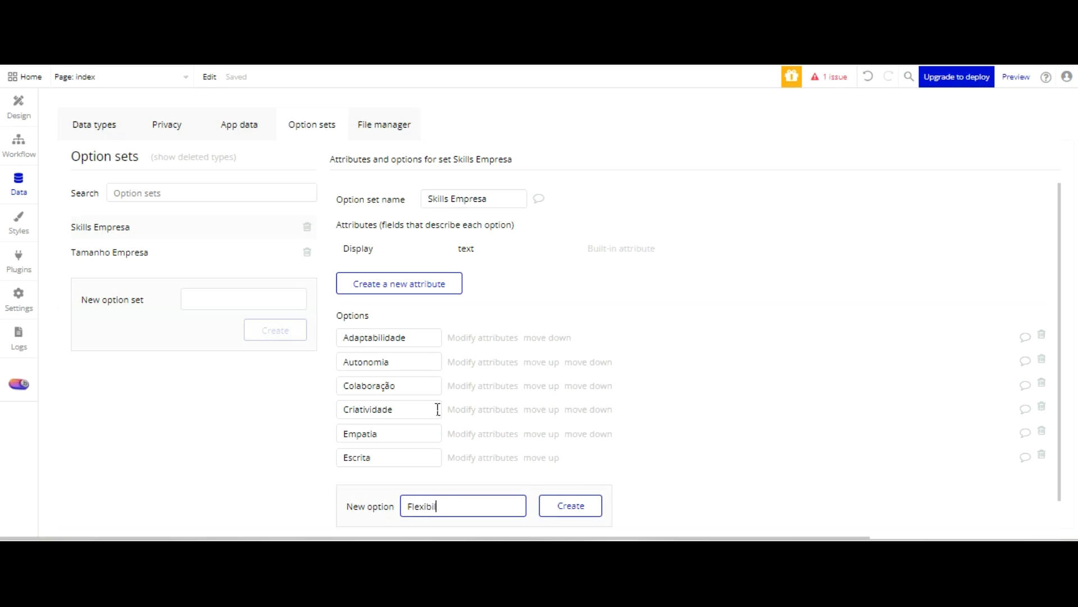
pyautogui.press('Return')
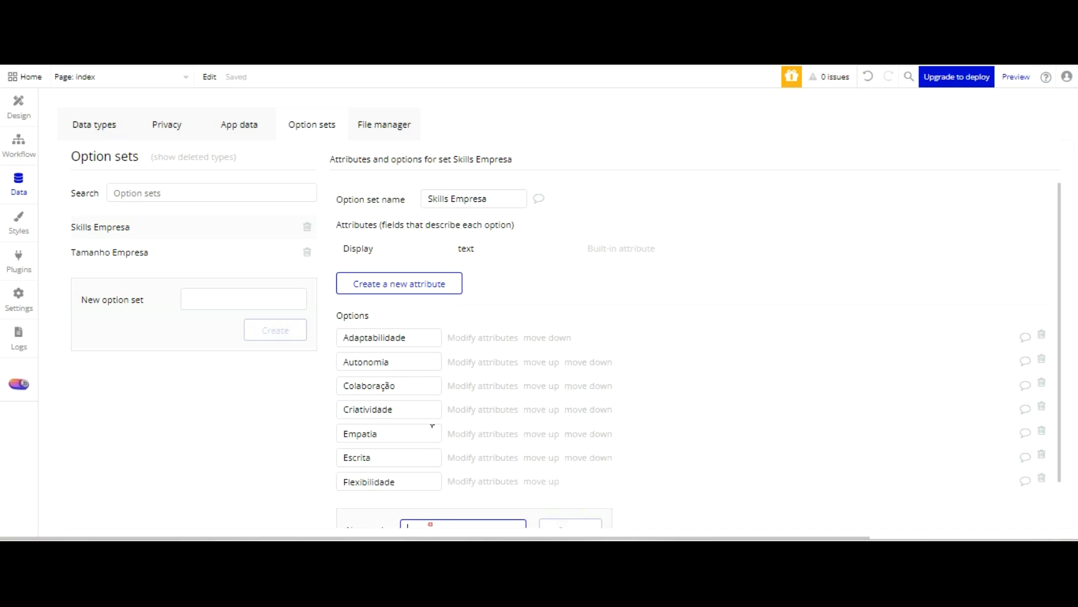
pyautogui.scroll(-1, 450, 427)
pyautogui.write('Or')
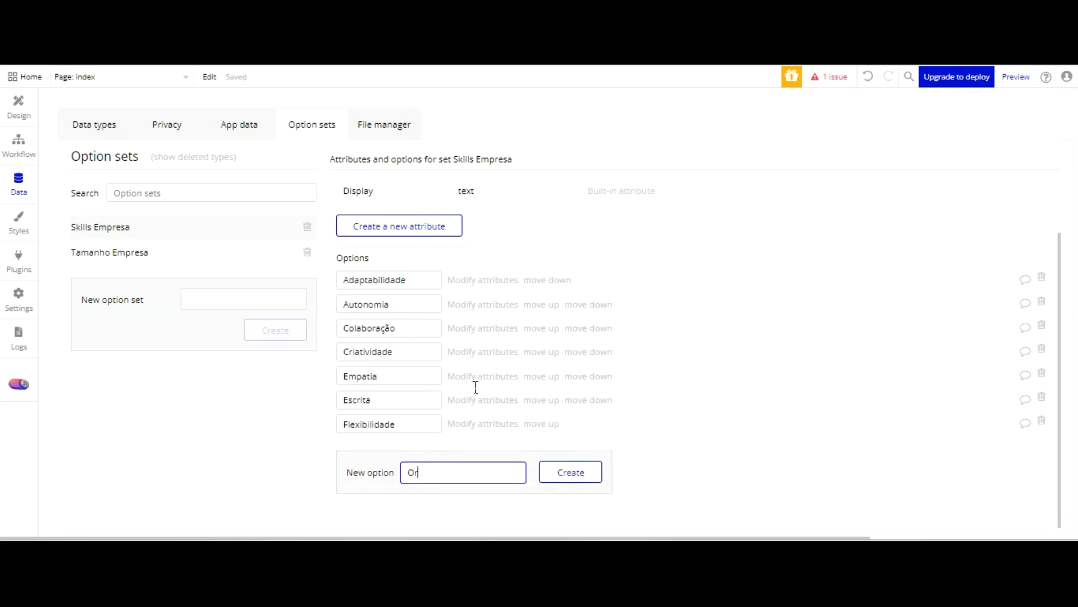
pyautogui.write('agnização')
pyautogui.press('BackSpace')
pyautogui.press('BackSpace')
pyautogui.write('ga')
pyautogui.press('Return')
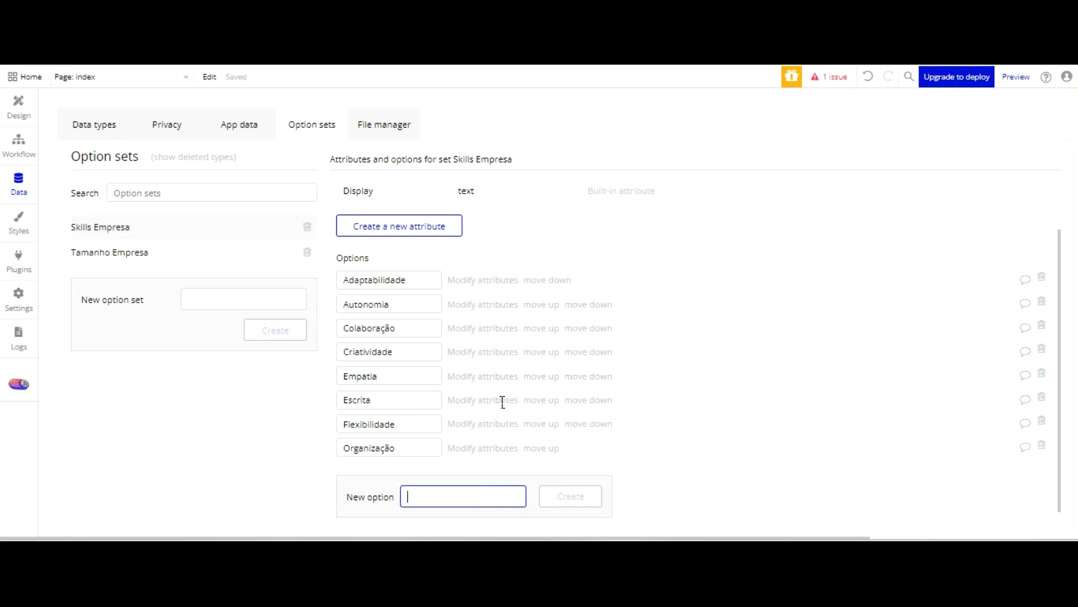
# Add the option "Pensamento Crítico" to the Skills Empresa option set
pyautogui.write('Pensamento')
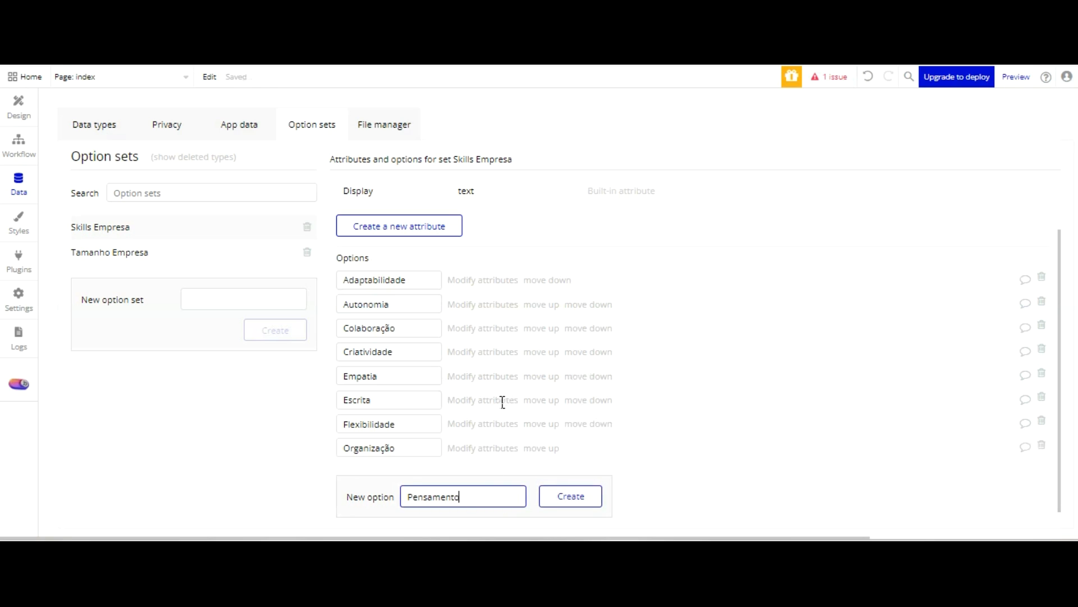
pyautogui.write(' Cri')
pyautogui.press('BackSpace')
pyautogui.write('i')
pyautogui.write('tico')
pyautogui.click(572, 496)
# Add the option "Perfil Analítico" to the Skills Empresa option set
pyautogui.scroll(-1, 602, 332)
pyautogui.click(474, 472)
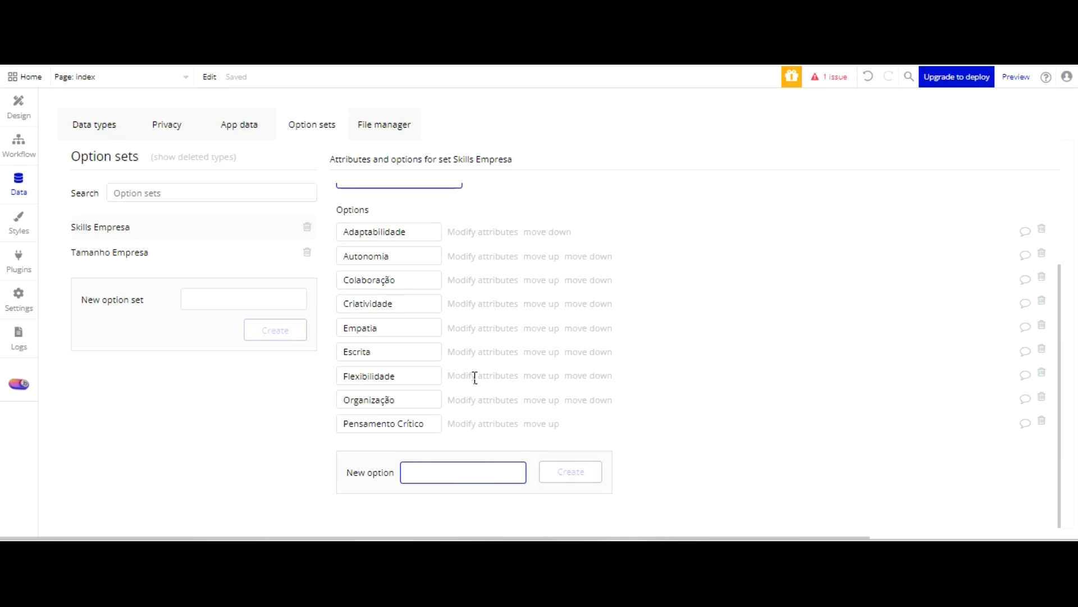
pyautogui.write('Peefi')
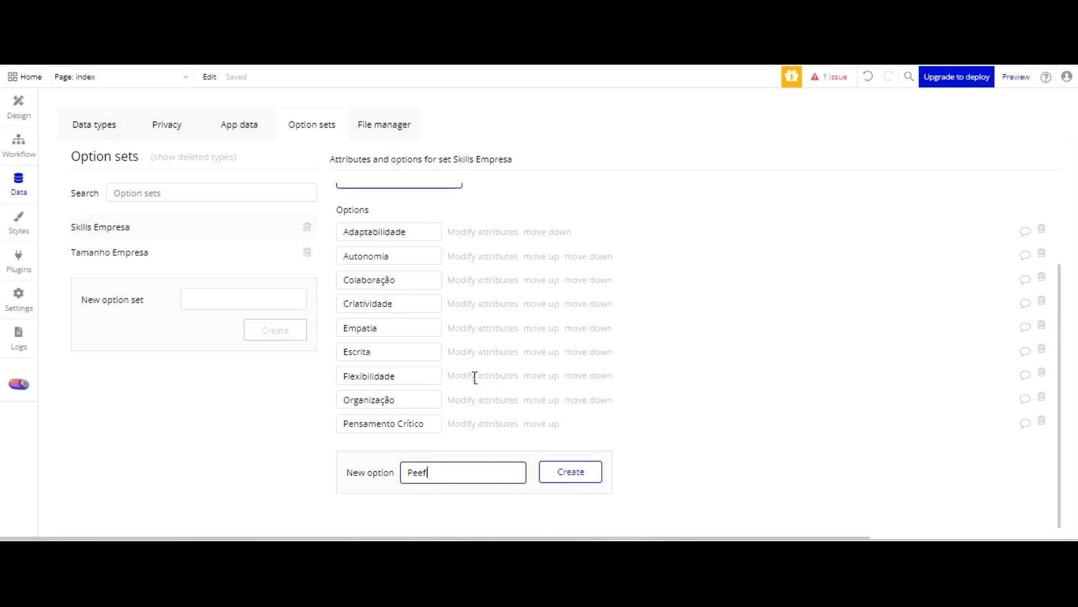
pyautogui.press('BackSpace')
pyautogui.write('rfil Analítico')
pyautogui.press('Return')
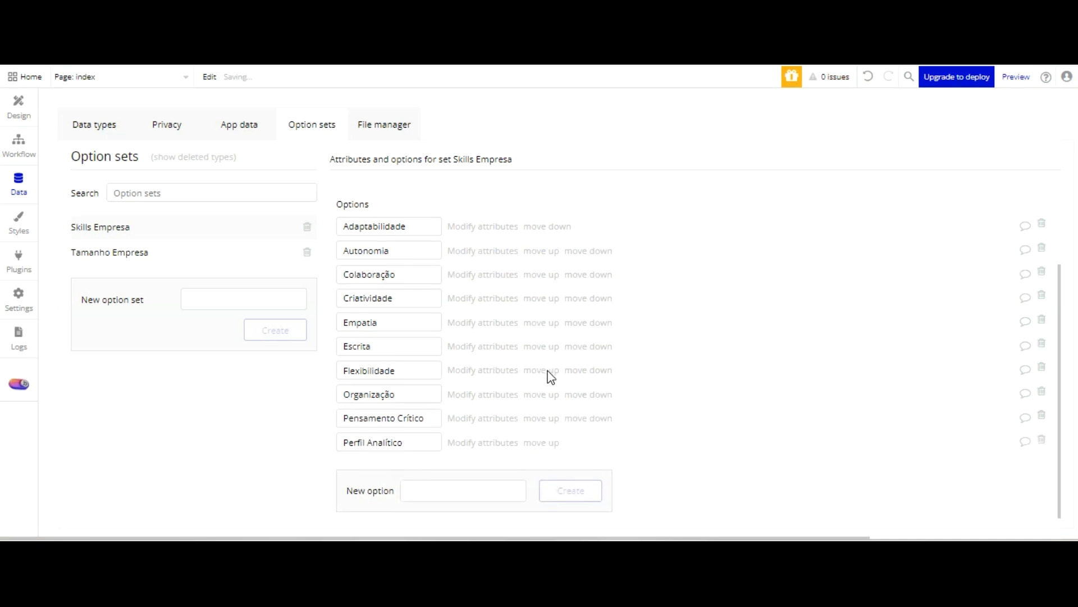
# Add the options "Planejamento" and "Visão Estratégica" to the Skills Empresa option set
pyautogui.click(460, 477)
pyautogui.write('Planejamento')
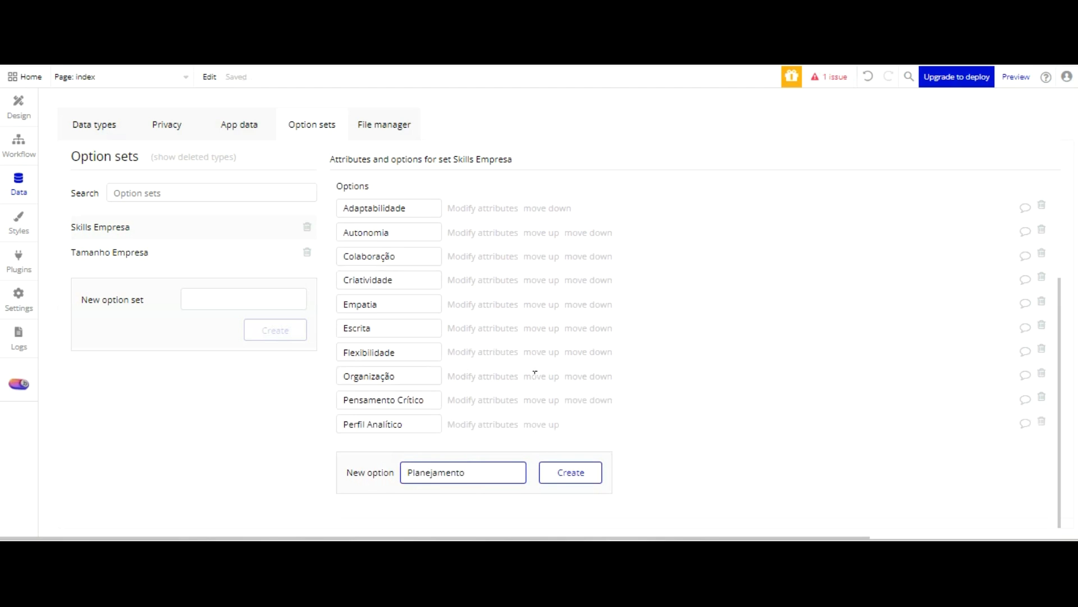
pyautogui.press('Return')
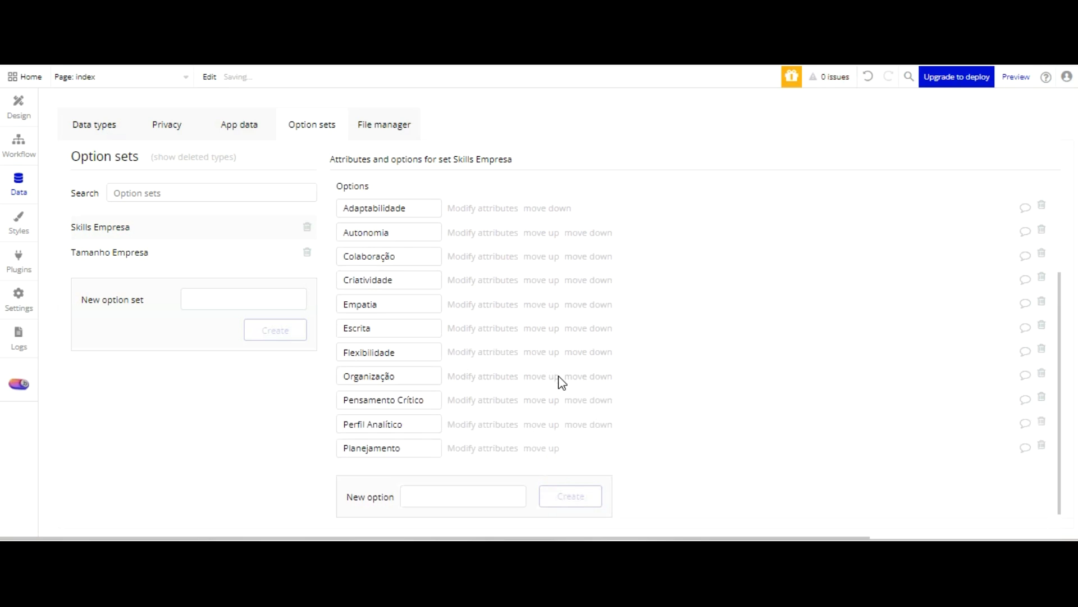
pyautogui.write('Visão')
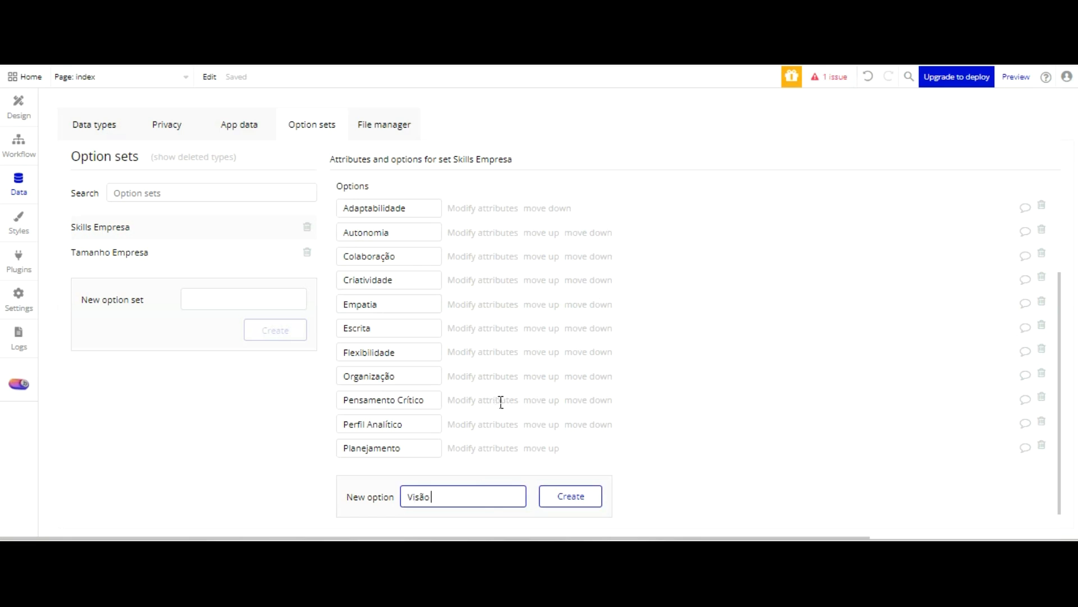
pyautogui.write(' Estratégica')
pyautogui.press('Tab')
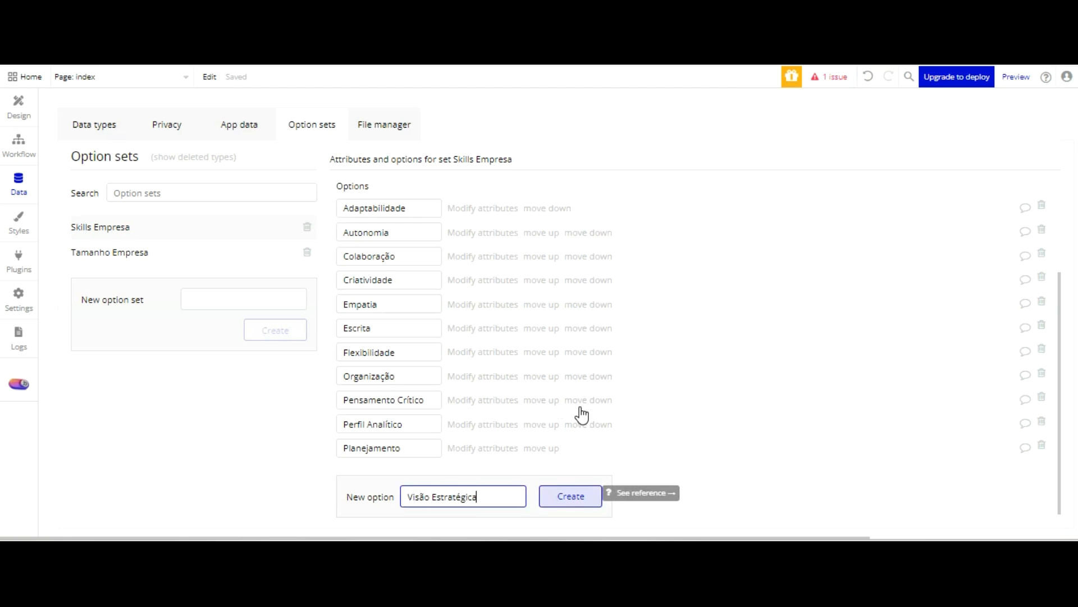
pyautogui.press('Return')
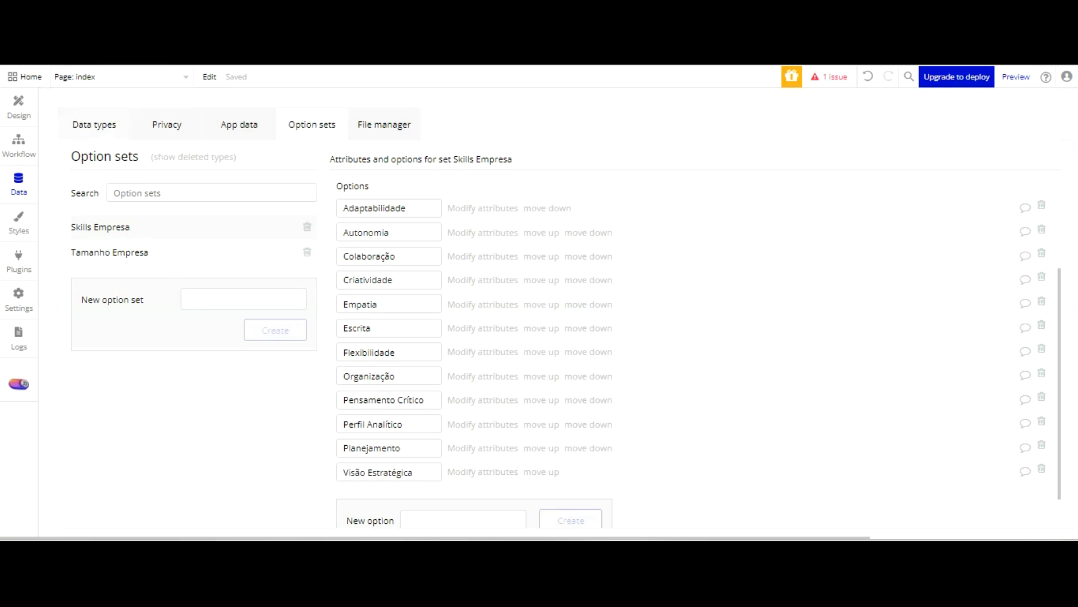
# Create a field "Tamanho equipe" of type Tamanho Empresa on the Lead data type
pyautogui.click(94, 124)
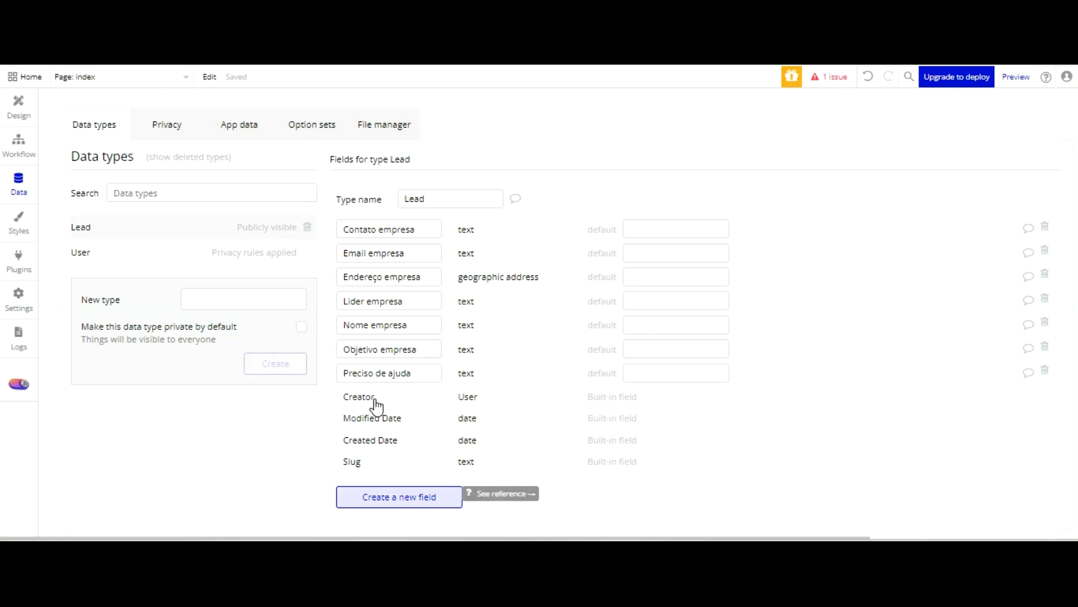
pyautogui.click(398, 497)
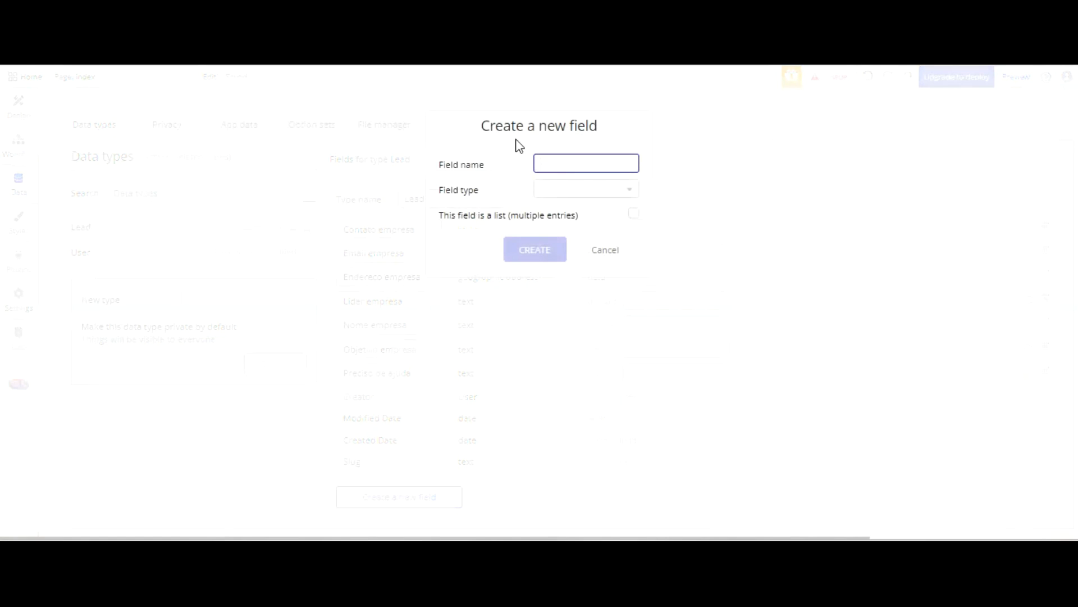
pyautogui.write('Tamanho equipe')
pyautogui.press('Tab')
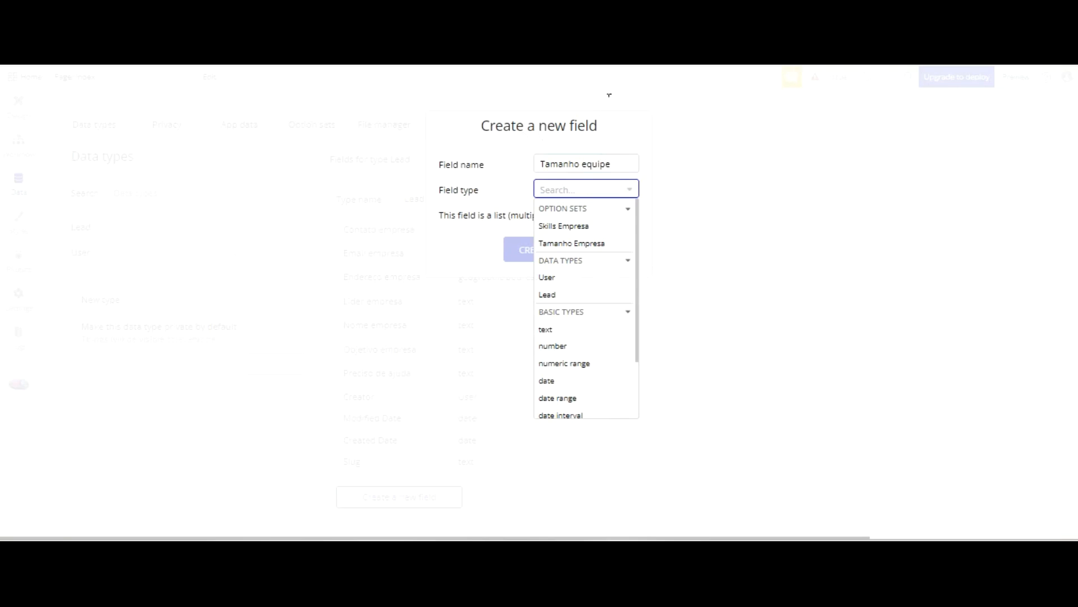
pyautogui.click(600, 243)
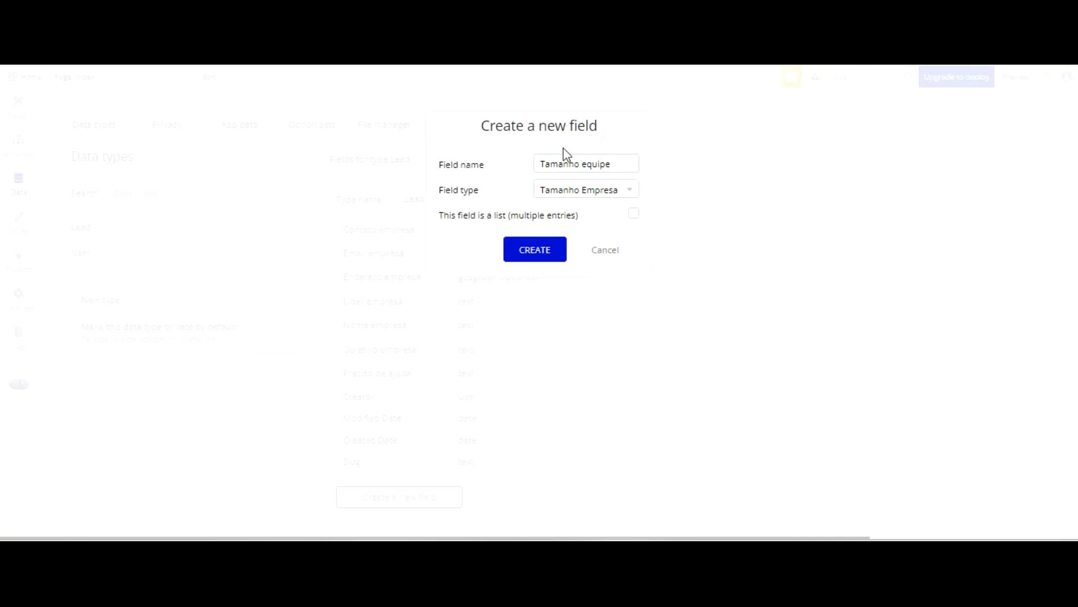
pyautogui.click(536, 249)
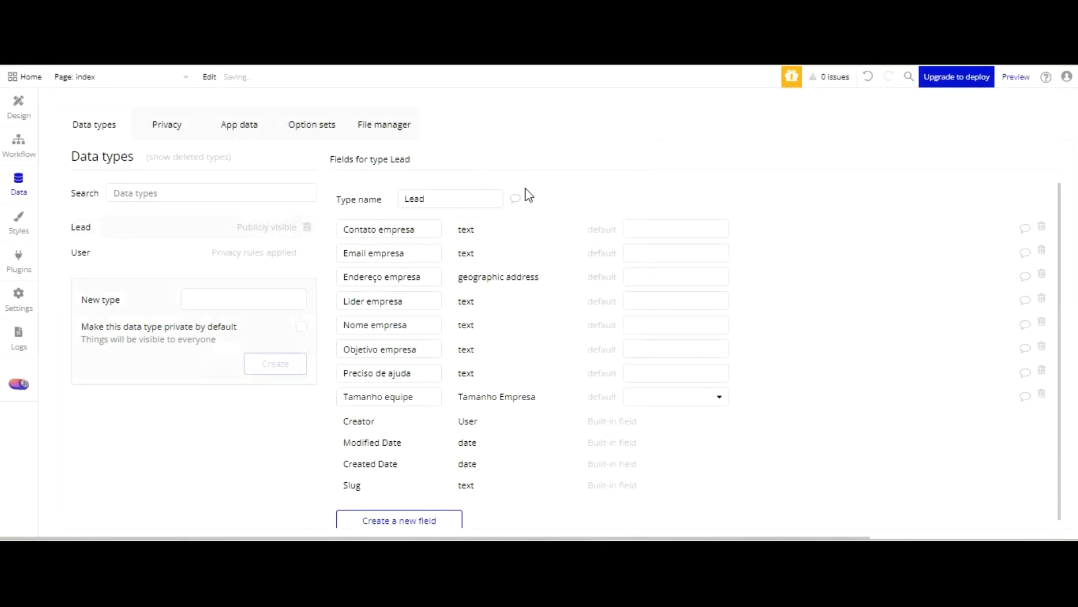
# Create a field "Skills empresa" on the Lead data type as a list of Skills Empresa entries
pyautogui.click(414, 520)
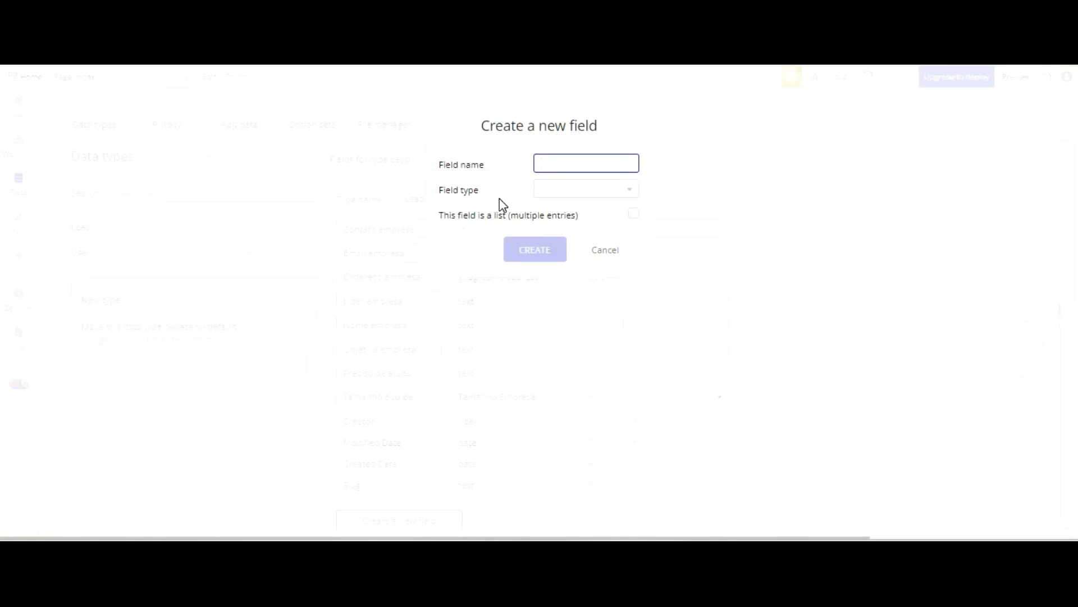
pyautogui.write('Skills empresa')
pyautogui.press('Tab')
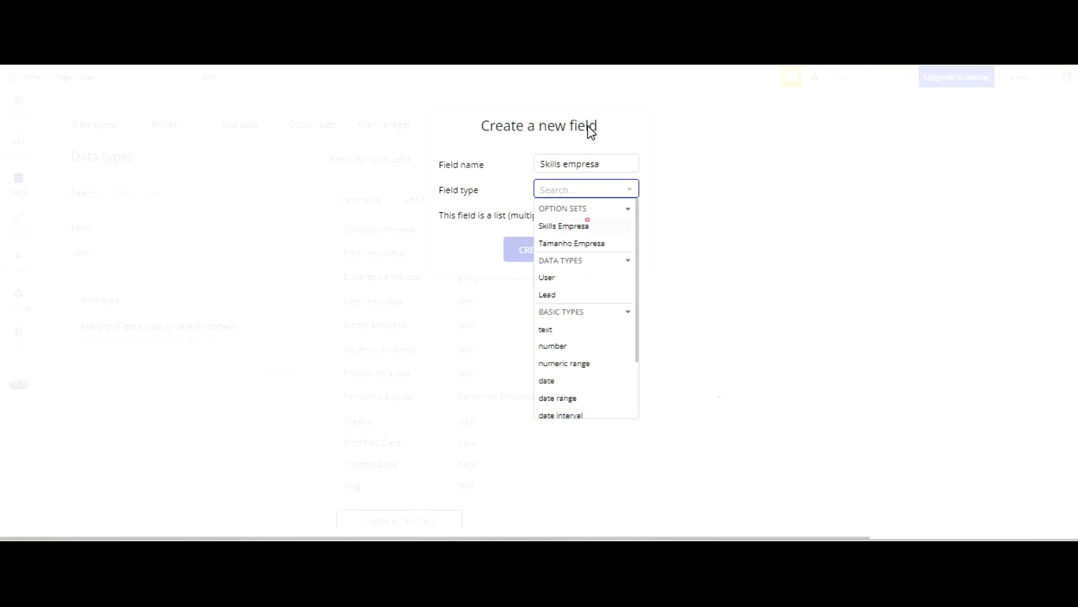
pyautogui.press('Return')
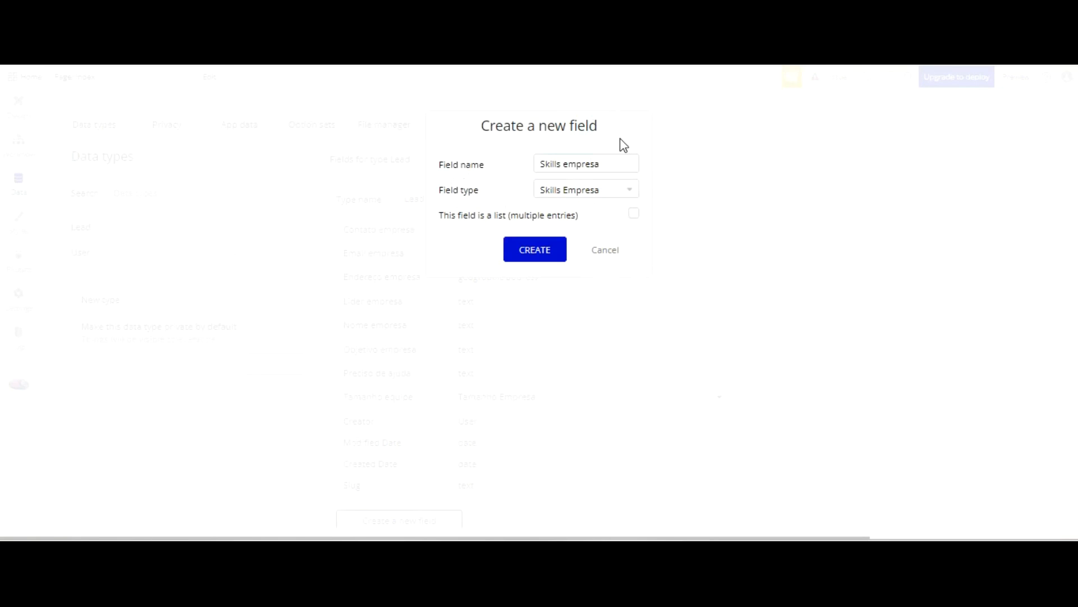
pyautogui.click(634, 213)
pyautogui.press('Return')
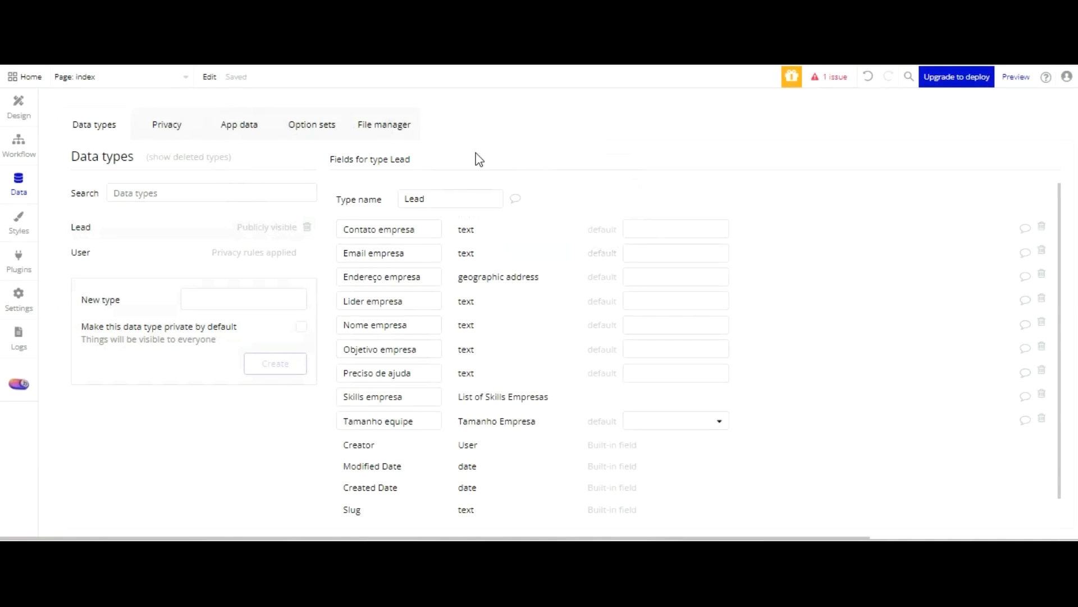
# Return to the index page design and examine the layout settings of the header group, its title text and Group Corpo aplicativo
pyautogui.click(301, 133)
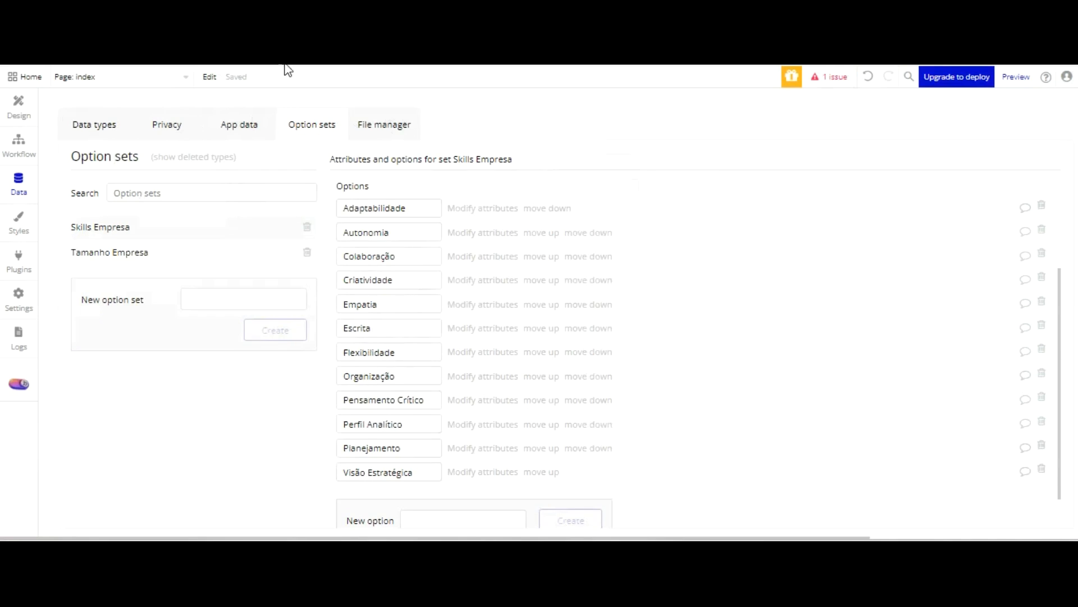
pyautogui.click(19, 106)
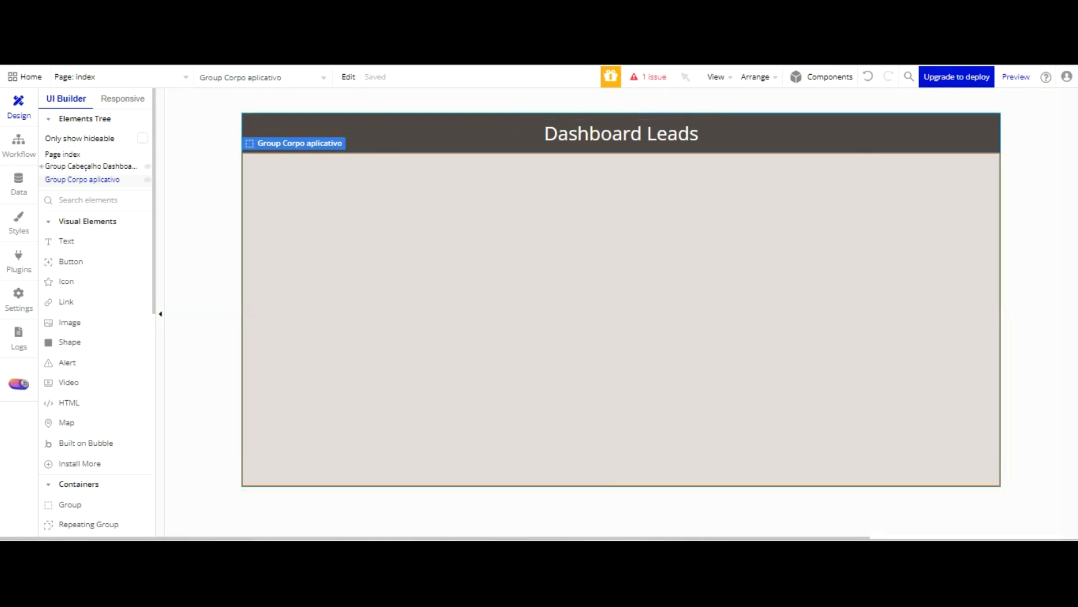
pyautogui.click(180, 77)
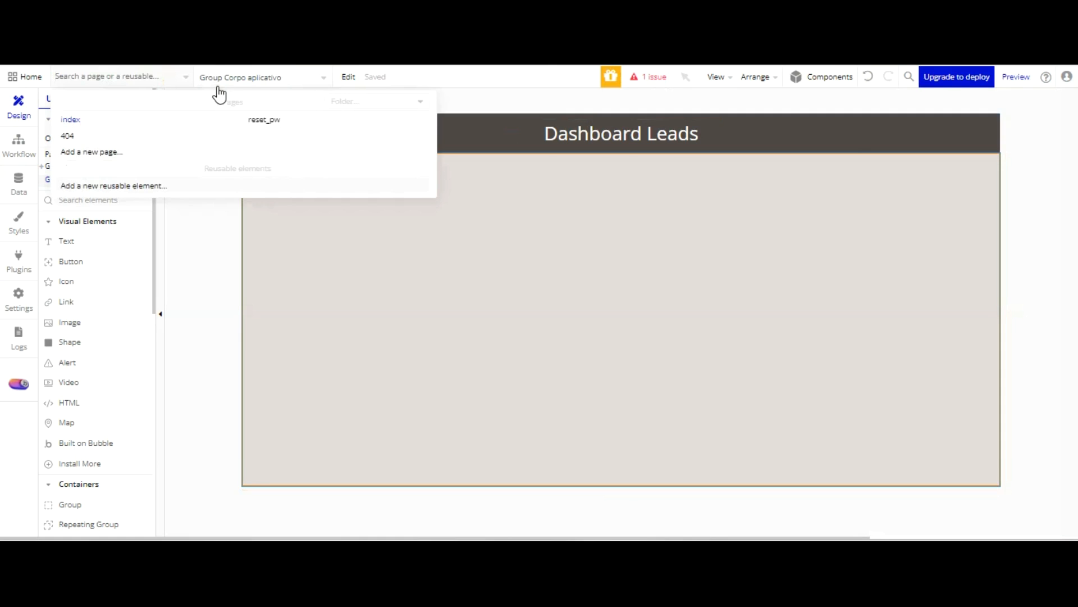
pyautogui.click(683, 150)
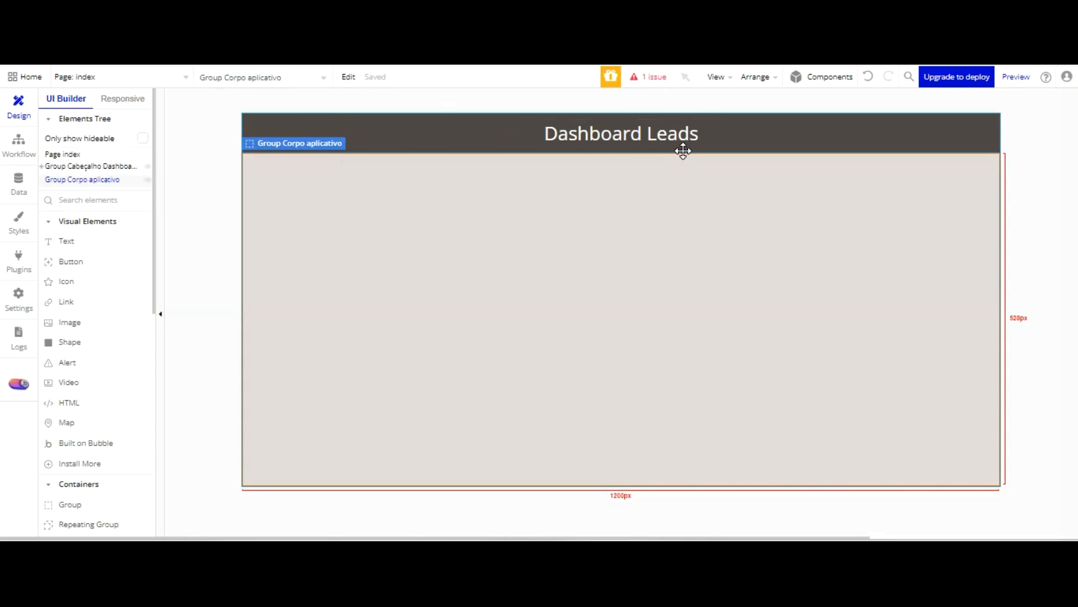
pyautogui.doubleClick(613, 134)
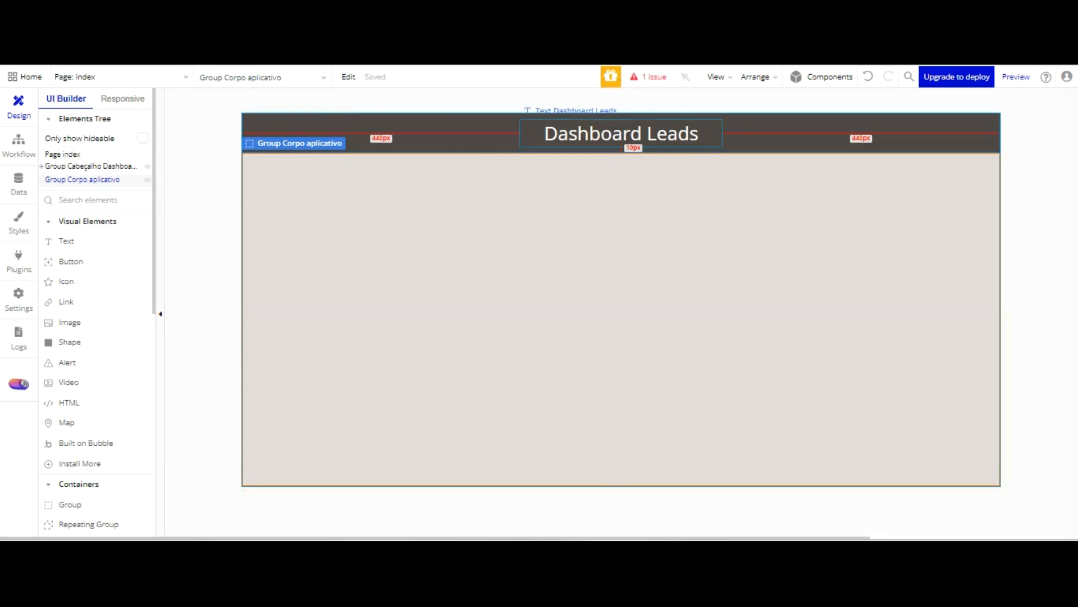
pyautogui.click(449, 135)
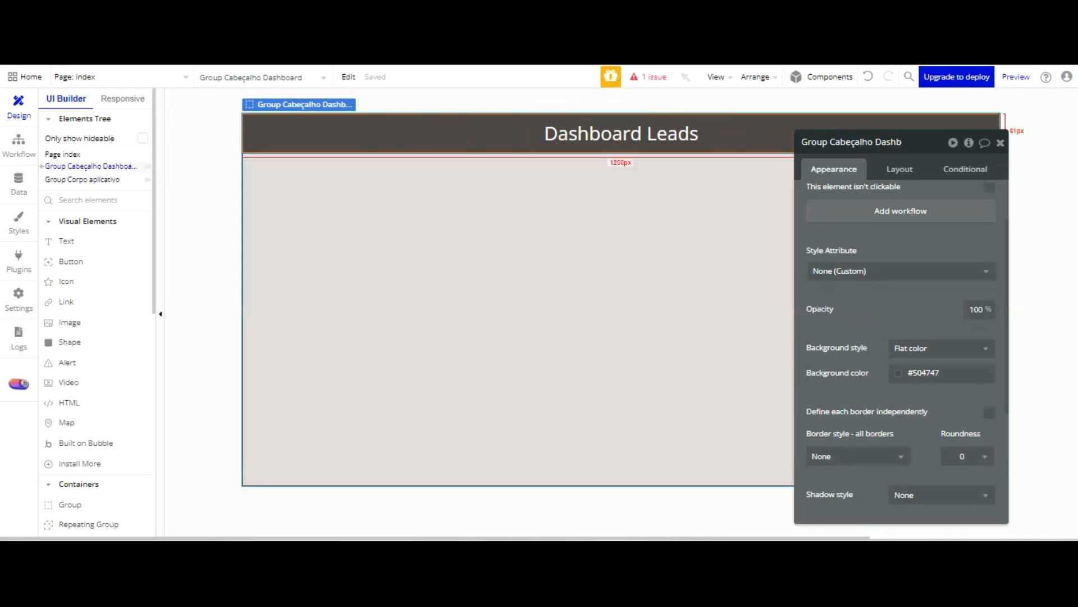
pyautogui.click(900, 168)
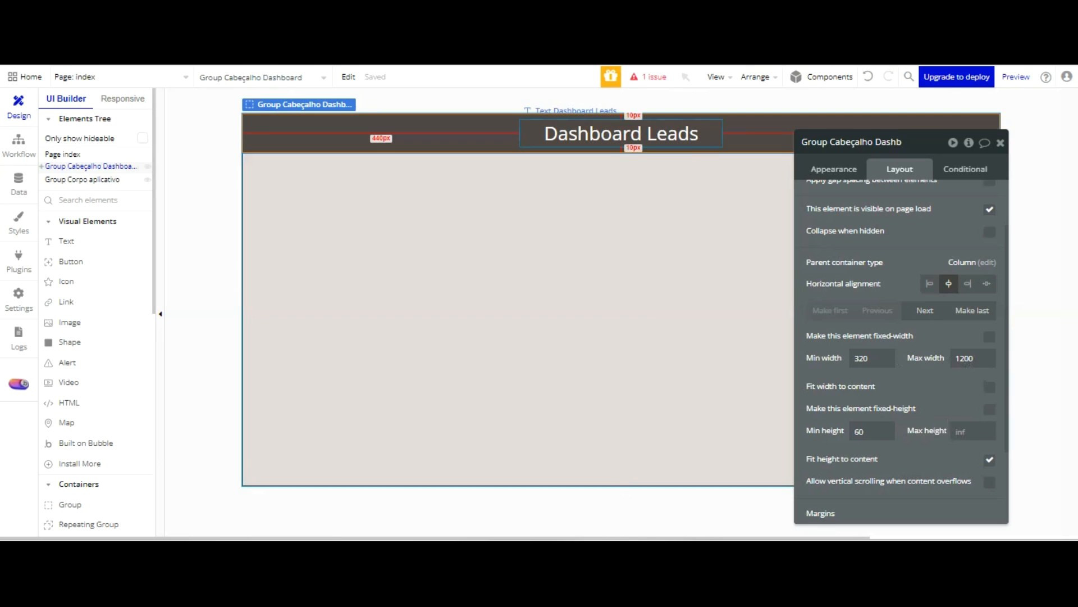
pyautogui.click(654, 128)
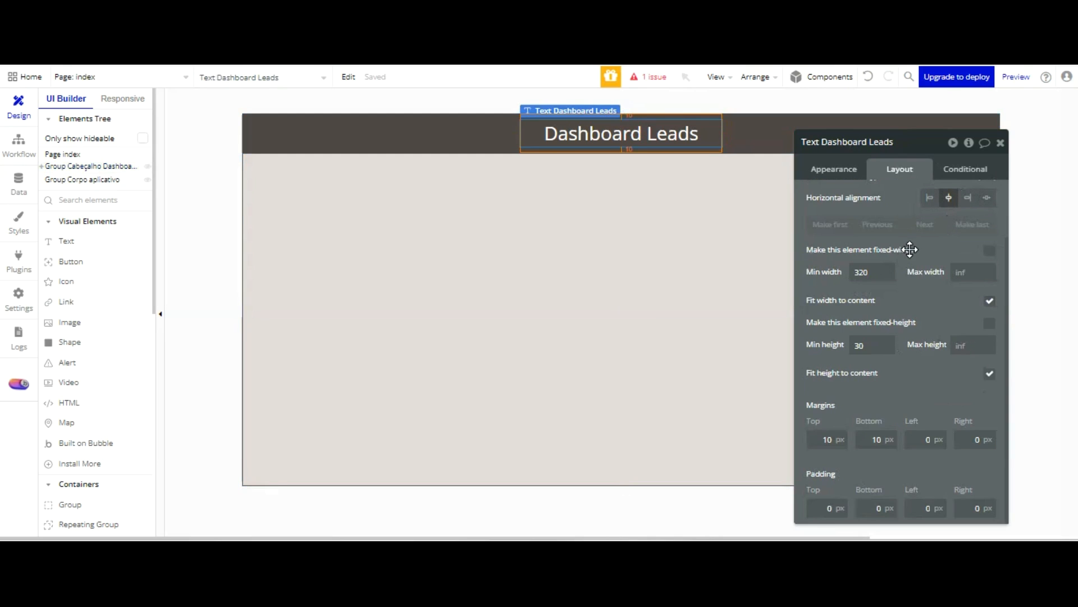
pyautogui.click(525, 175)
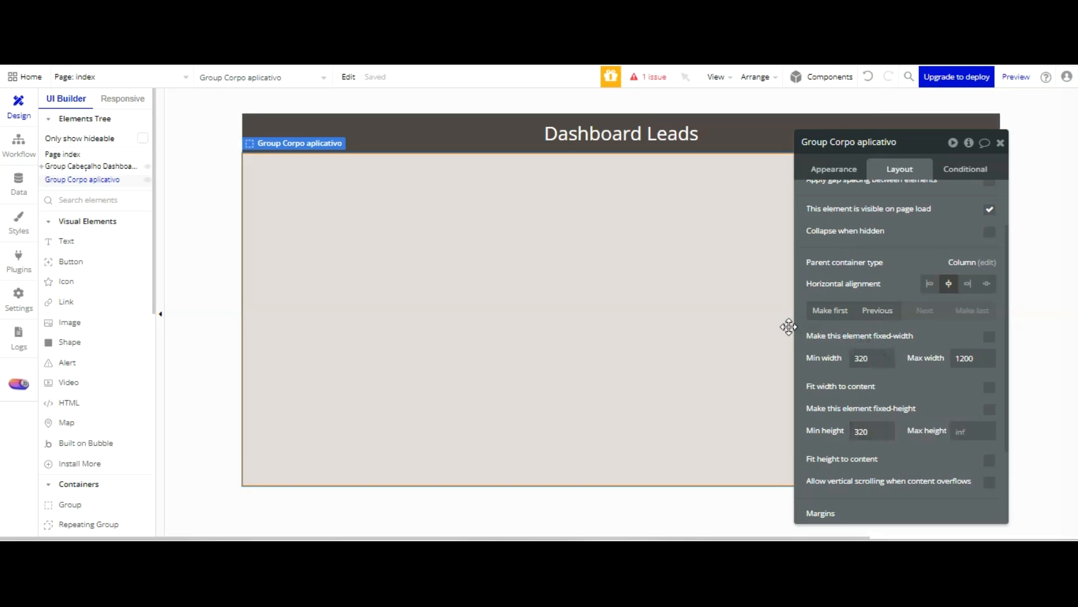
pyautogui.click(749, 137)
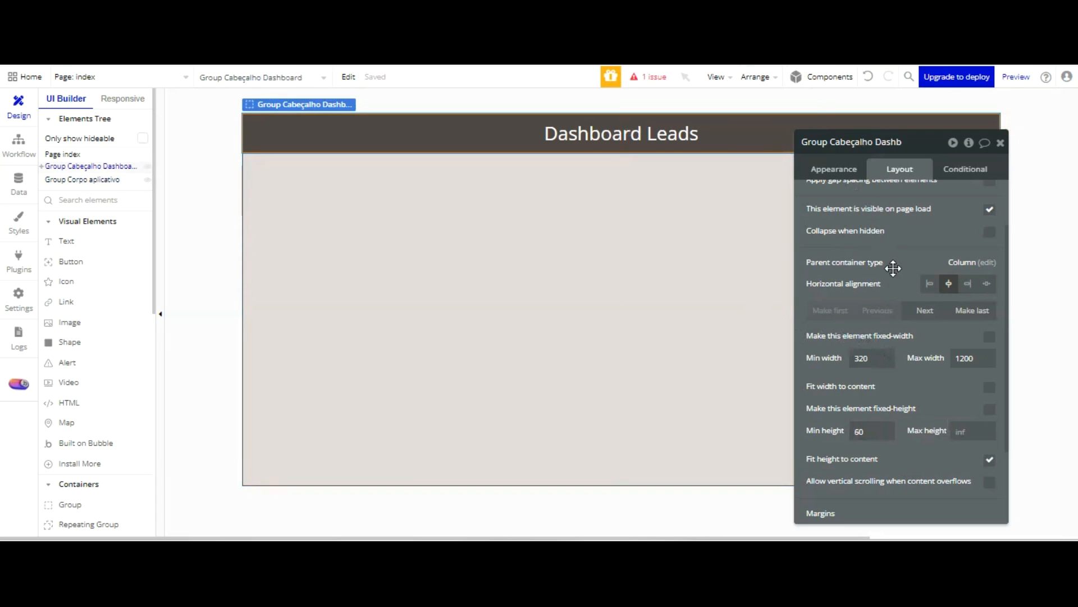
# Set the maximum height of Group Corpo aplicativo to 540 and check the page in the refreshed preview
pyautogui.click(717, 270)
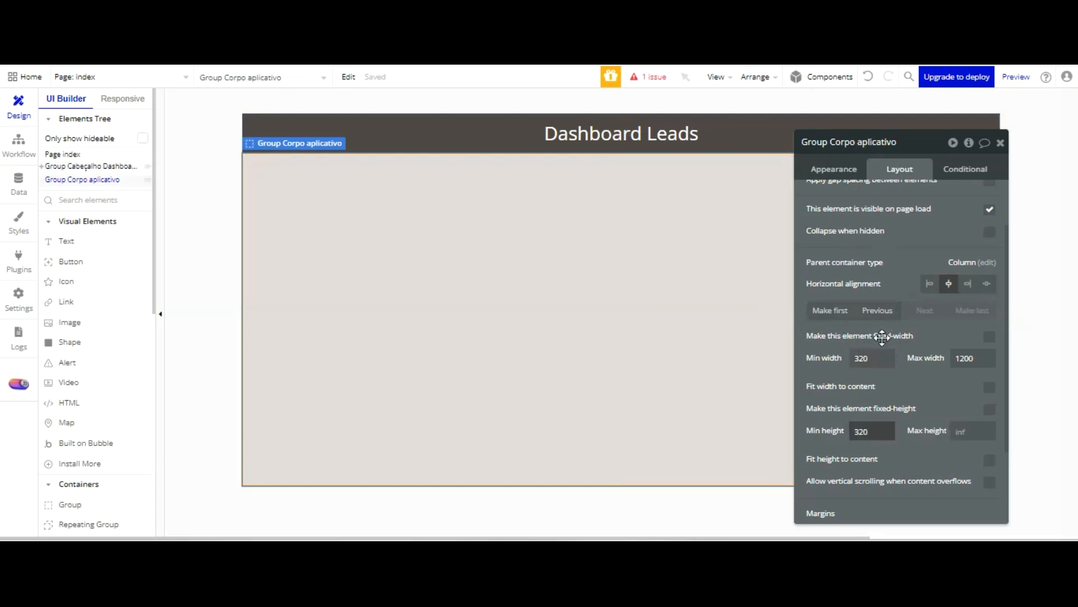
pyautogui.write('540')
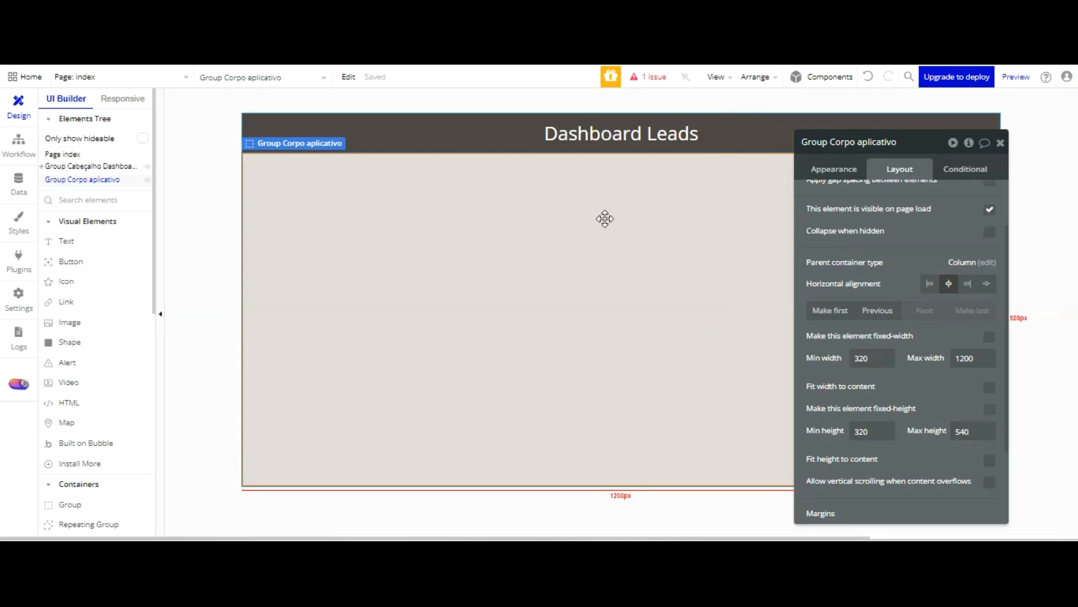
pyautogui.hotkey('ctrl', 'Tab')
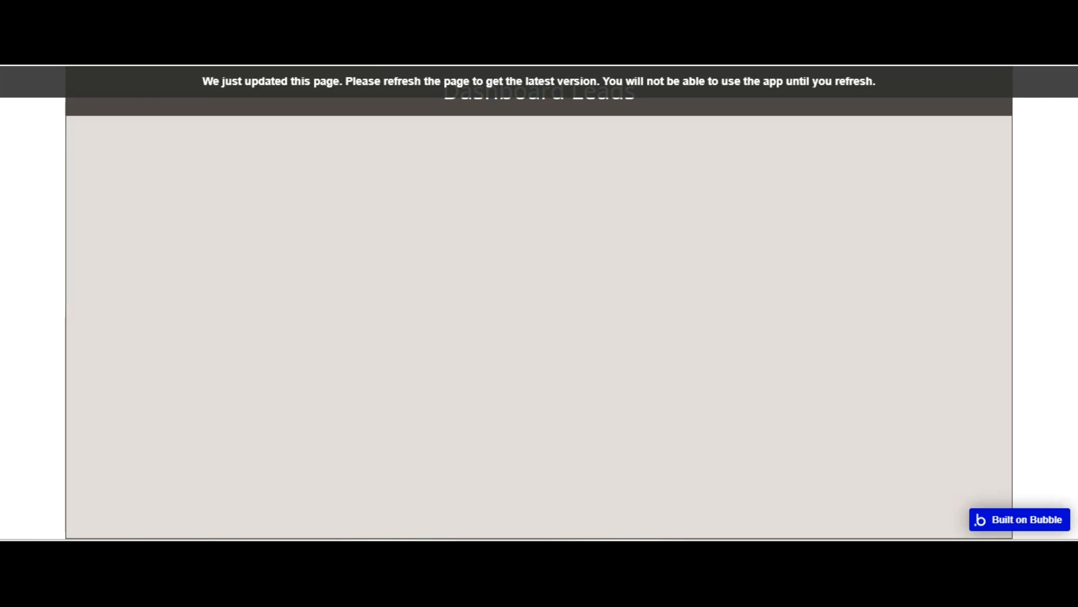
pyautogui.press('F5')
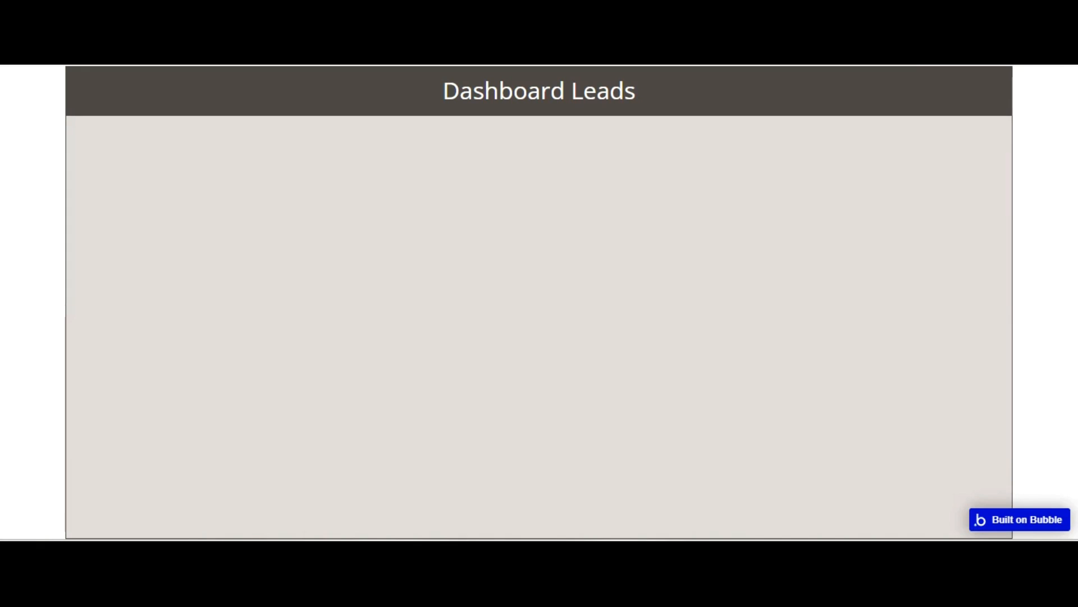
pyautogui.click(132, 89)
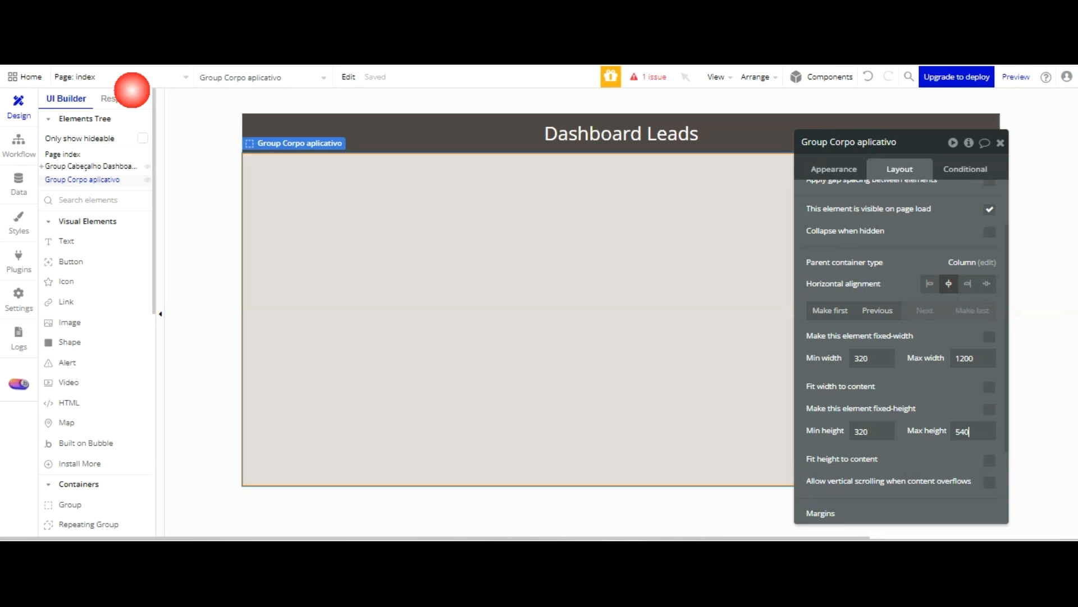
# Place a new group inside Group Corpo aplicativo and name it "Group Form 01"
pyautogui.scroll(-3, 96, 342)
pyautogui.click(110, 343)
pyautogui.click(551, 203)
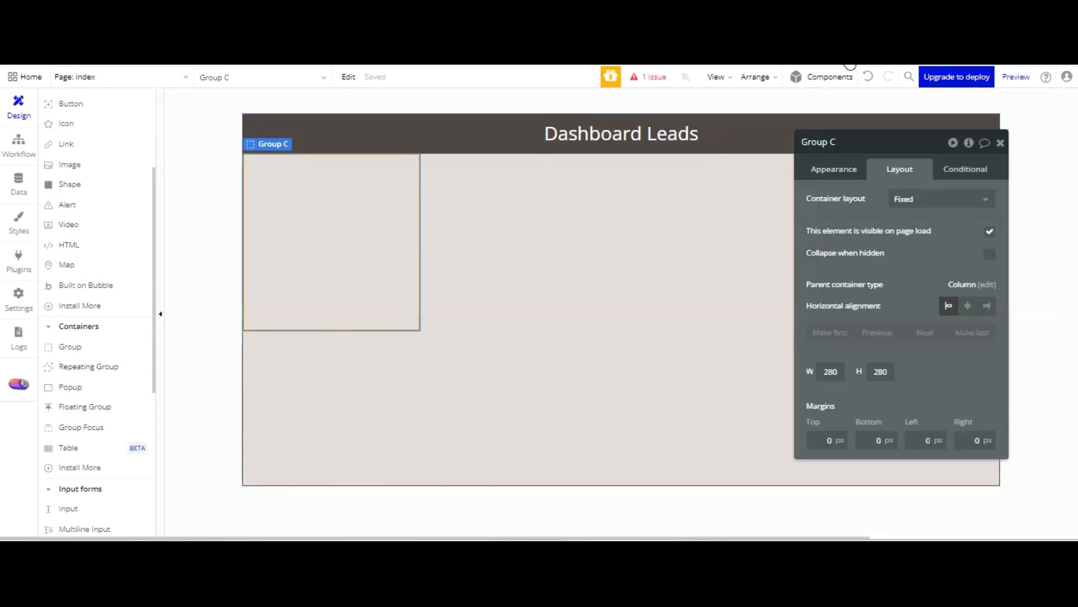
pyautogui.doubleClick(876, 135)
pyautogui.write('Foem')
pyautogui.press('BackSpace')
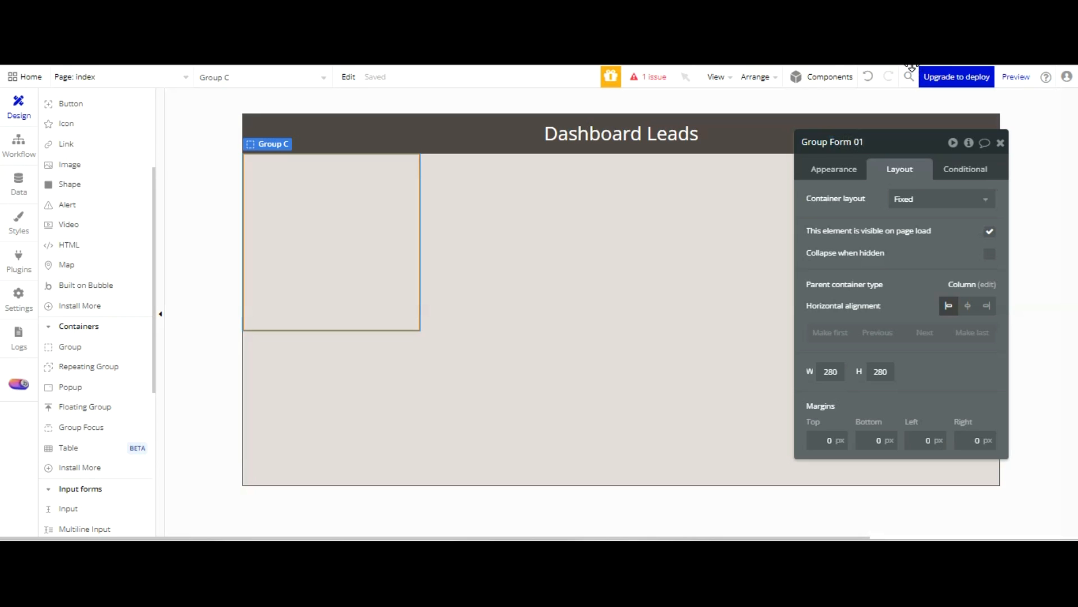
pyautogui.click(857, 248)
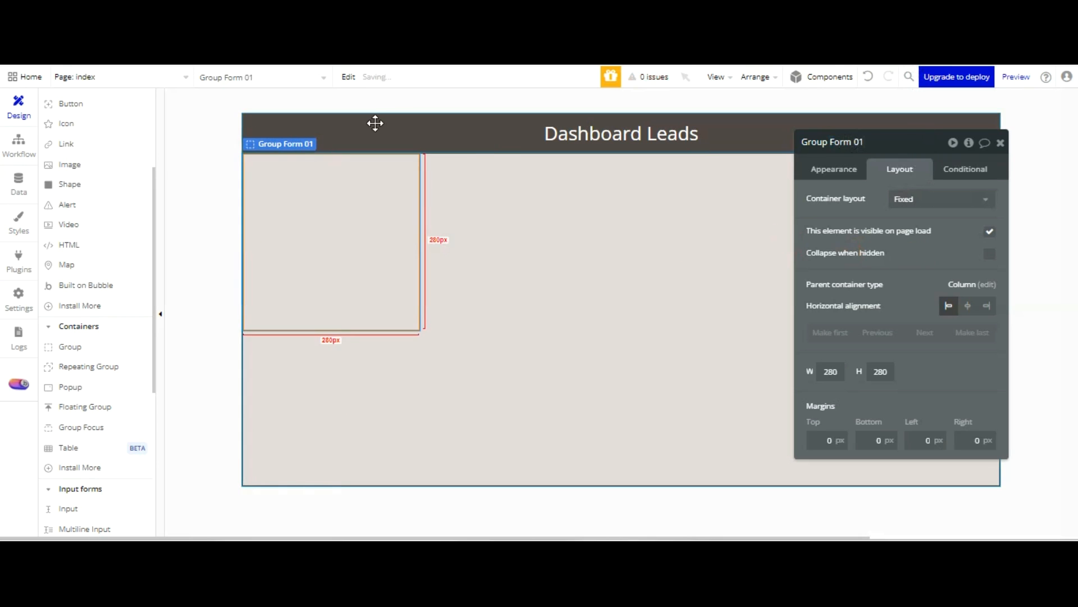
# Set the container layout of Group Form 01 to Column and center the group horizontally within its parent
pyautogui.click(942, 199)
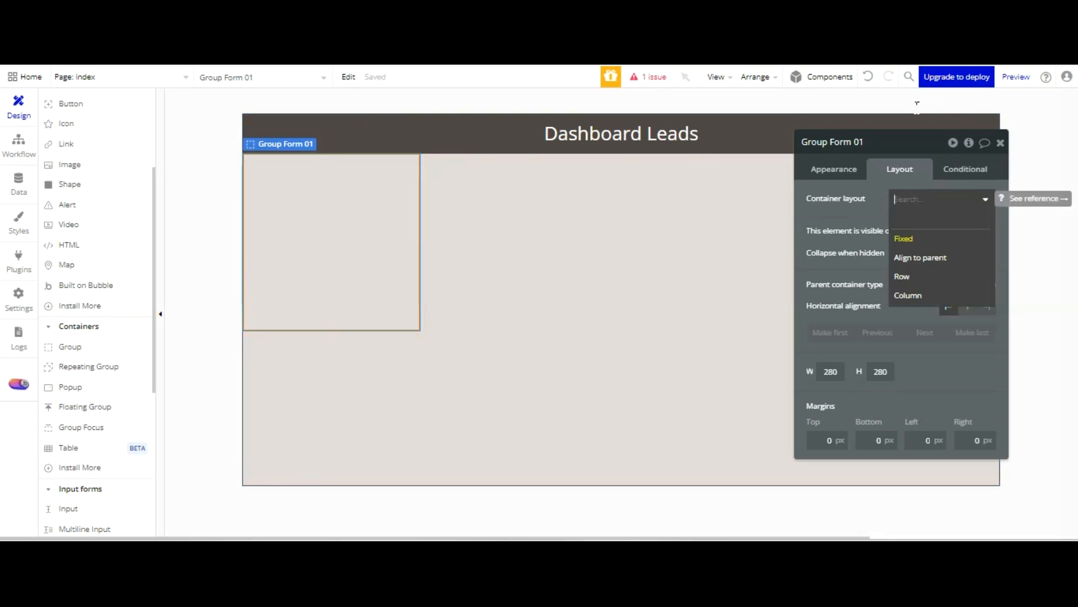
pyautogui.click(913, 295)
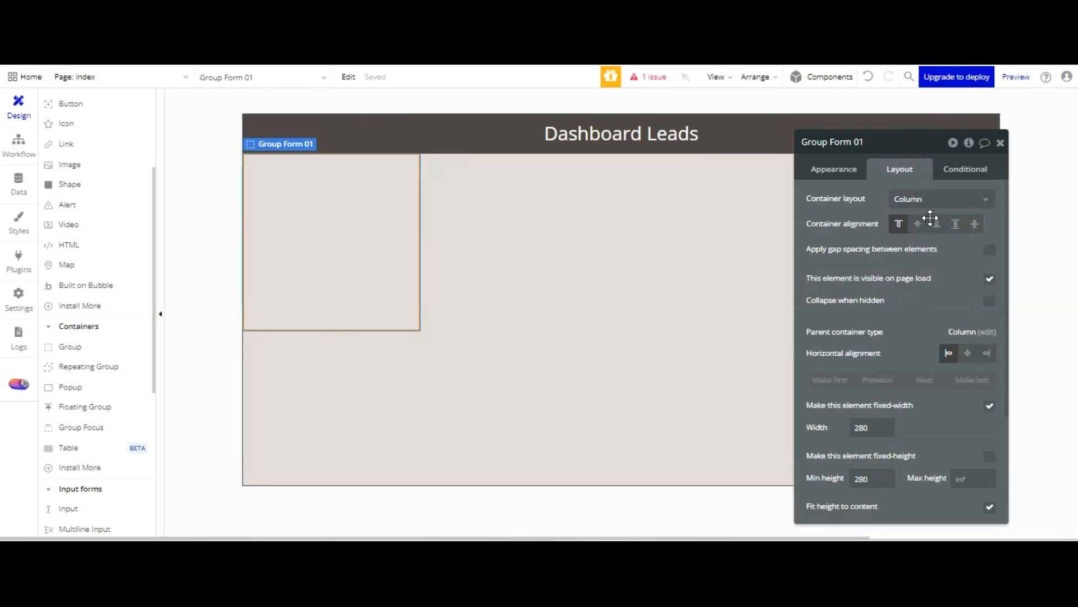
pyautogui.click(968, 353)
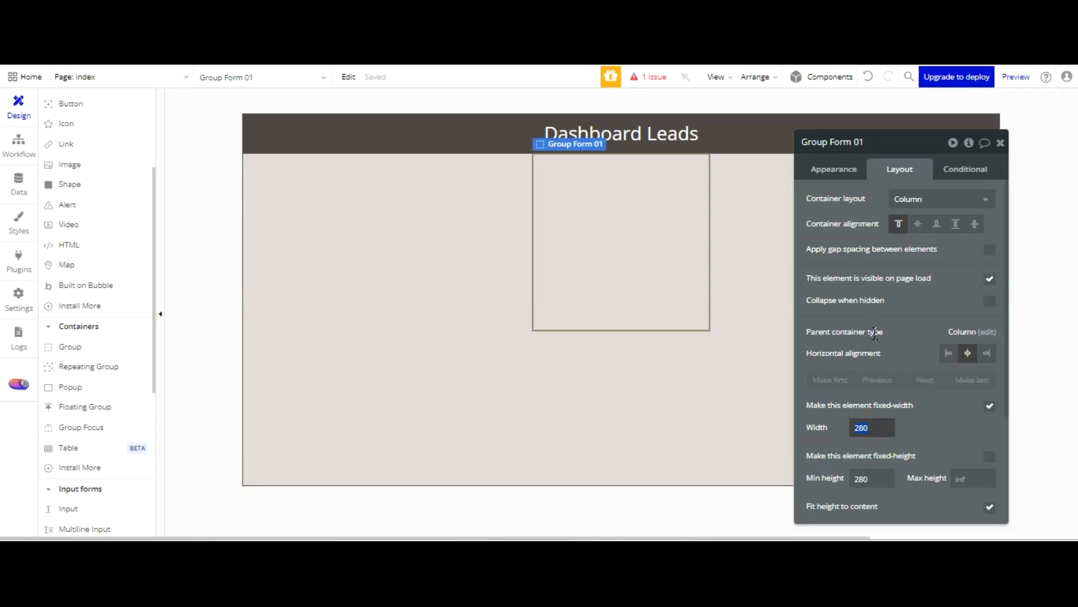
# Turn off the fixed width of Group Form 01 and set its minimum width to 320 and maximum width to 600
pyautogui.click(989, 406)
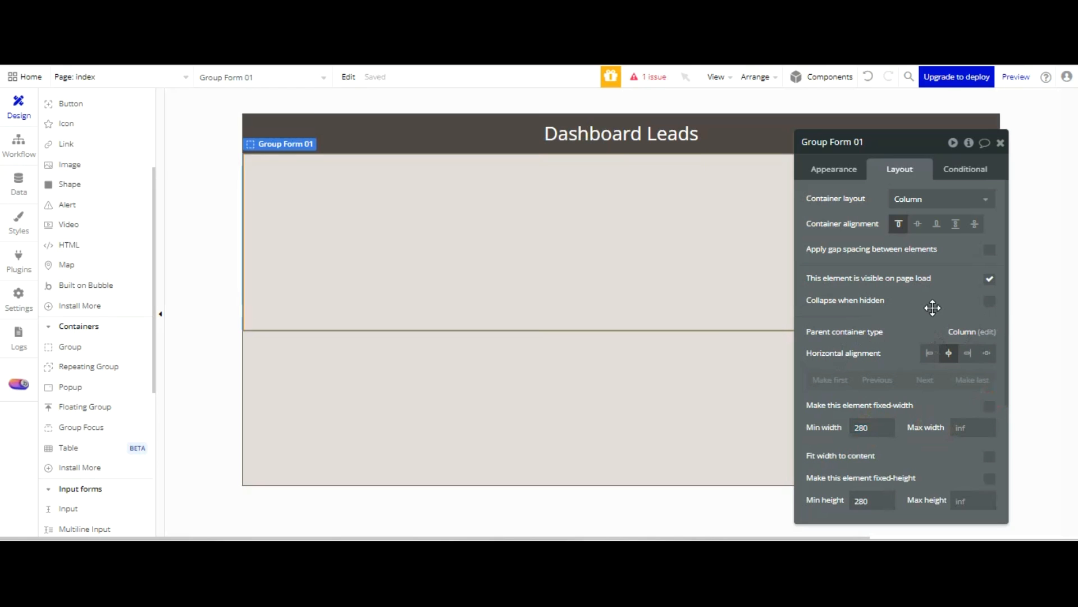
pyautogui.click(871, 428)
pyautogui.write('320')
pyautogui.click(924, 410)
pyautogui.write('600')
pyautogui.click(945, 319)
# Set the minimum height of Group Form 01 to 320 and its maximum height to 500
pyautogui.scroll(-3, 944, 326)
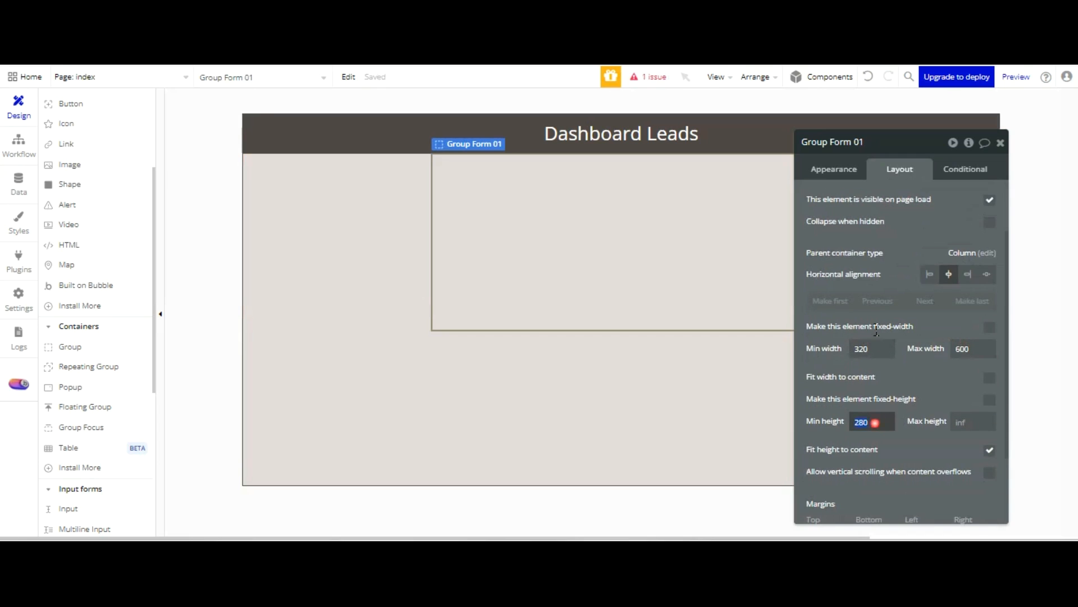
pyautogui.write('320')
pyautogui.click(970, 421)
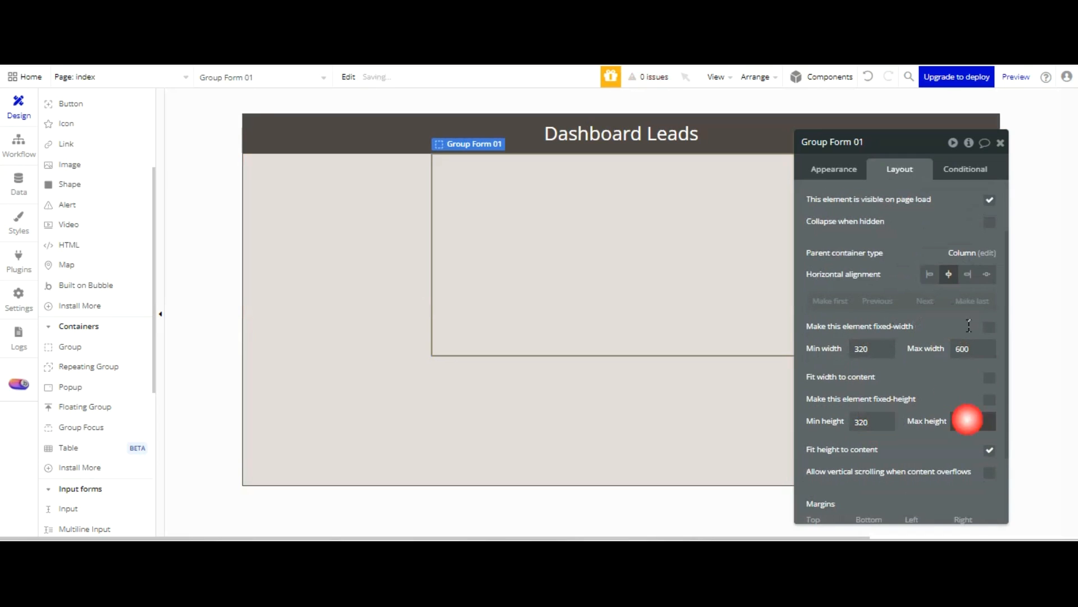
pyautogui.write('500')
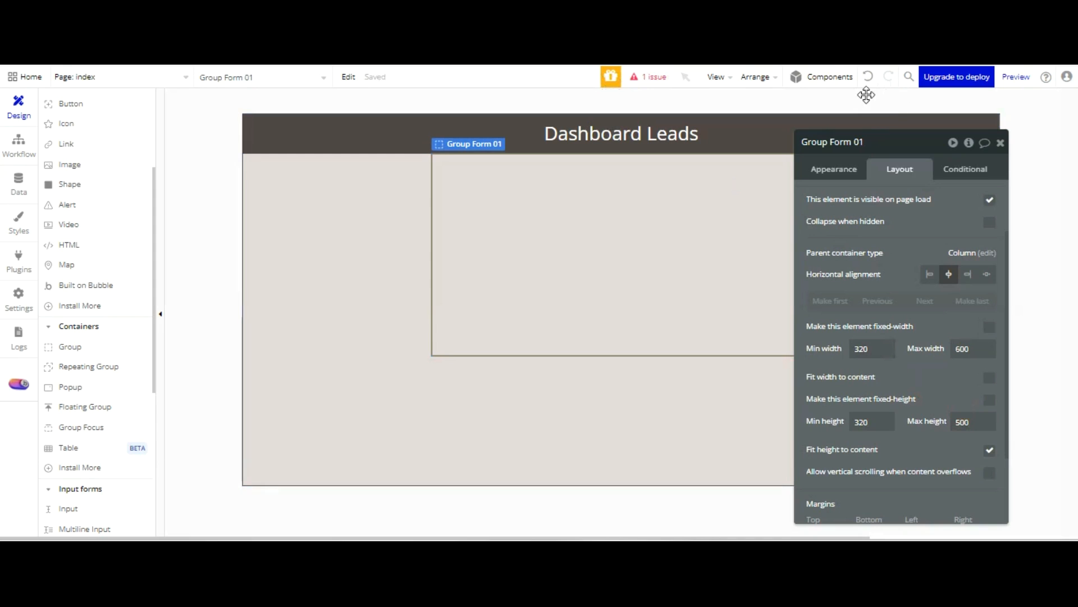
# Detach the style from Group Form 01 and give the group a flat color background in white (#FFFFFF)
pyautogui.click(834, 170)
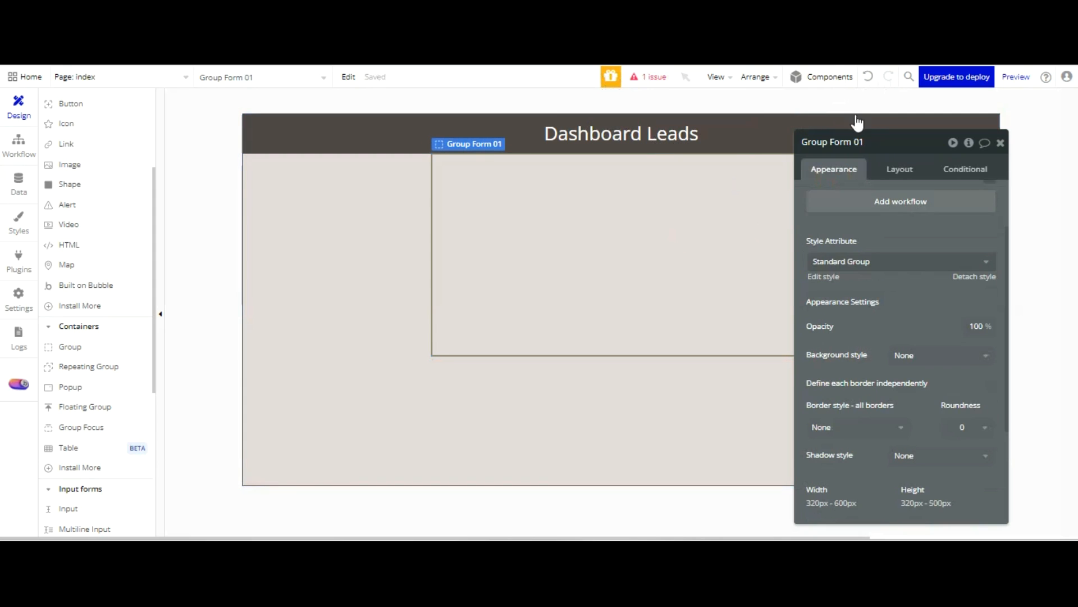
pyautogui.scroll(-3, 922, 236)
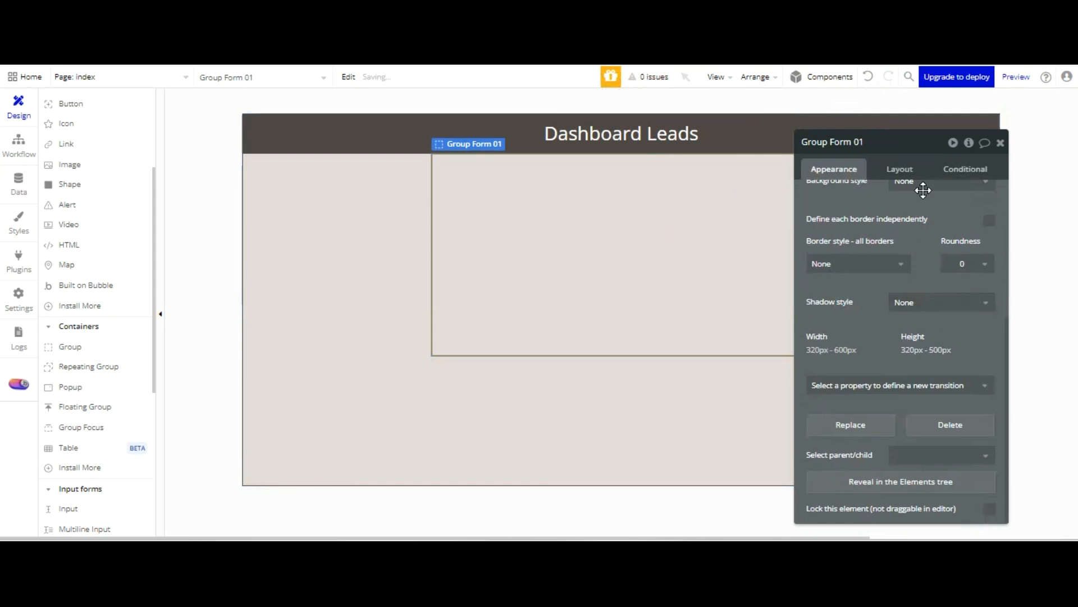
pyautogui.scroll(5, 927, 200)
pyautogui.click(927, 419)
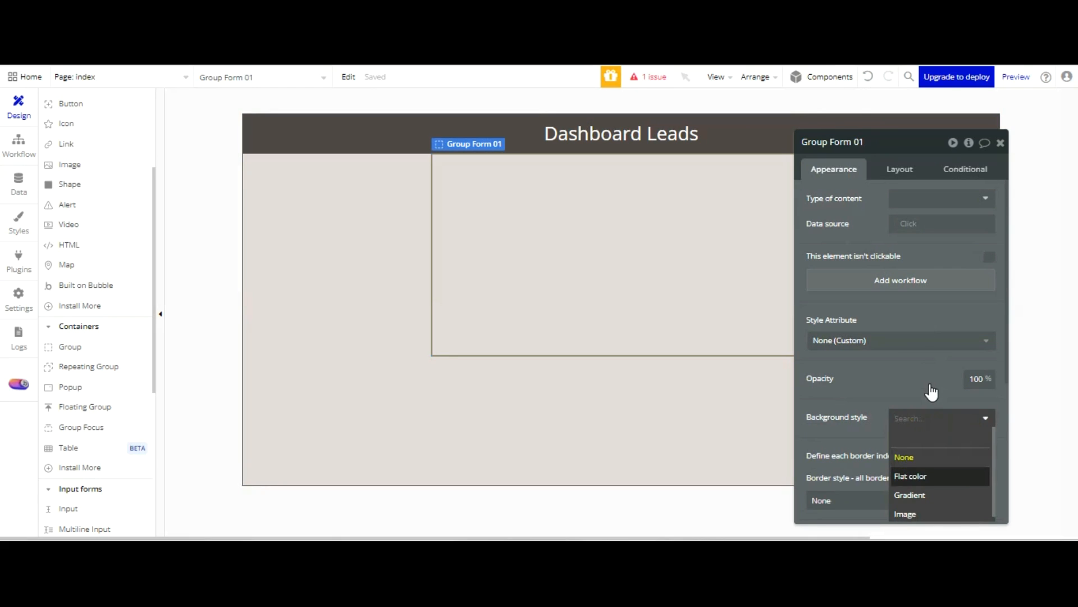
pyautogui.click(913, 474)
# Set the border roundness of Group Form 01 to 5
pyautogui.scroll(-4, 898, 315)
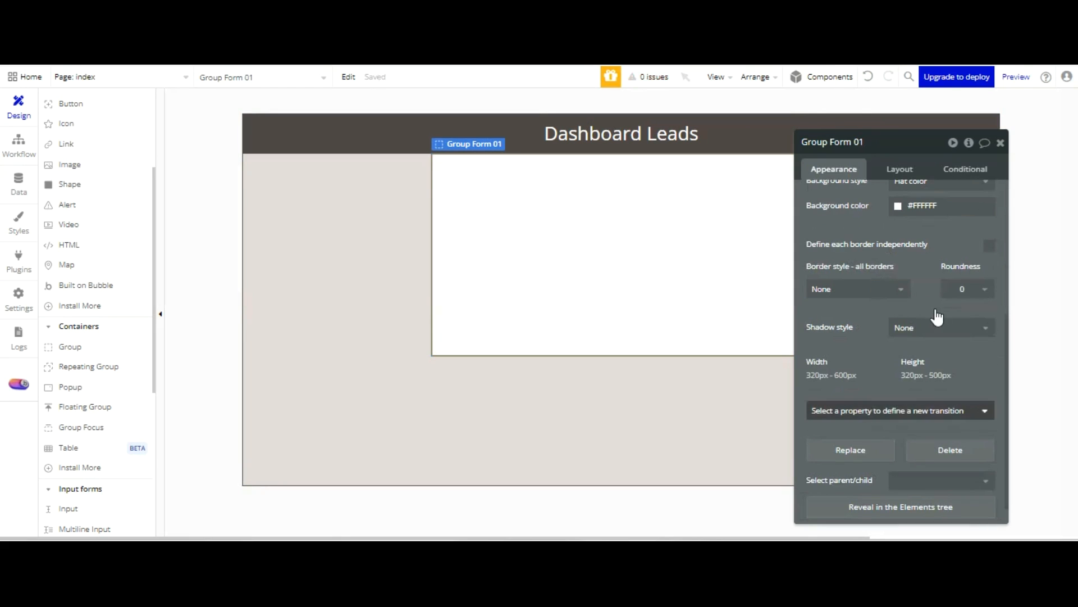
pyautogui.click(970, 292)
pyautogui.press('Down')
pyautogui.press('Down')
pyautogui.press('Down')
pyautogui.press('Down')
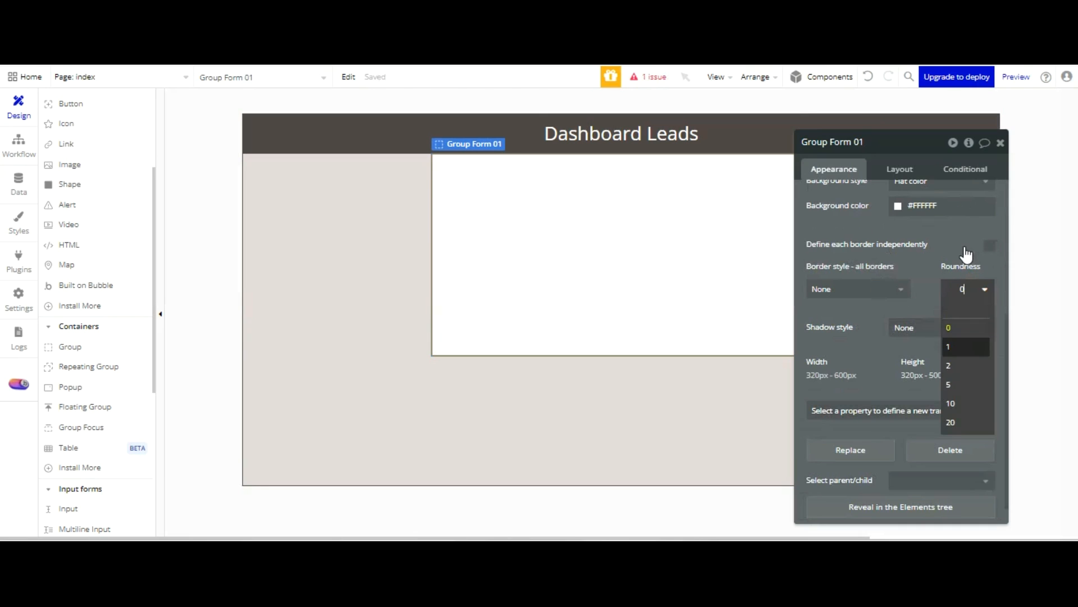
pyautogui.click(966, 381)
pyautogui.click(586, 391)
pyautogui.click(578, 279)
# Try Group Form 01 with a fixed width and without fitting its height to content, restoring each setting
pyautogui.moveTo(923, 141); pyautogui.dragTo(784, 179)
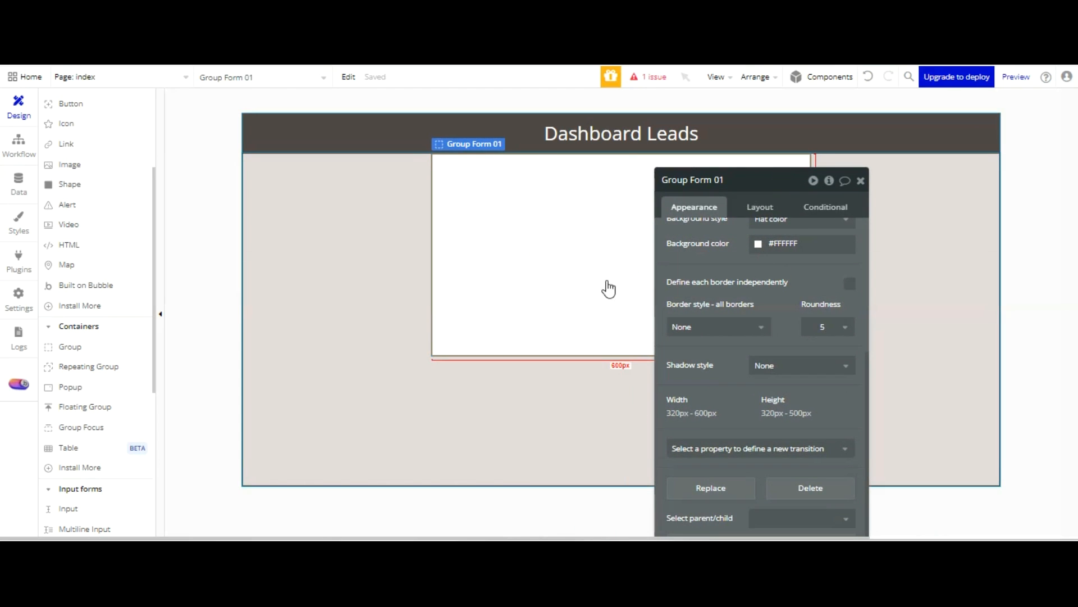
pyautogui.click(762, 205)
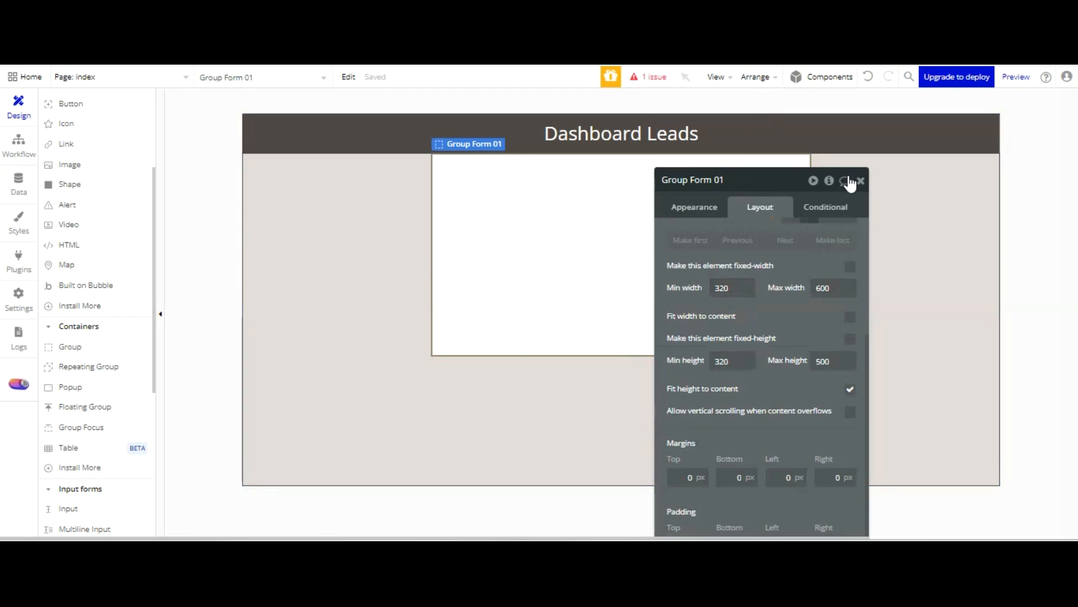
pyautogui.click(850, 266)
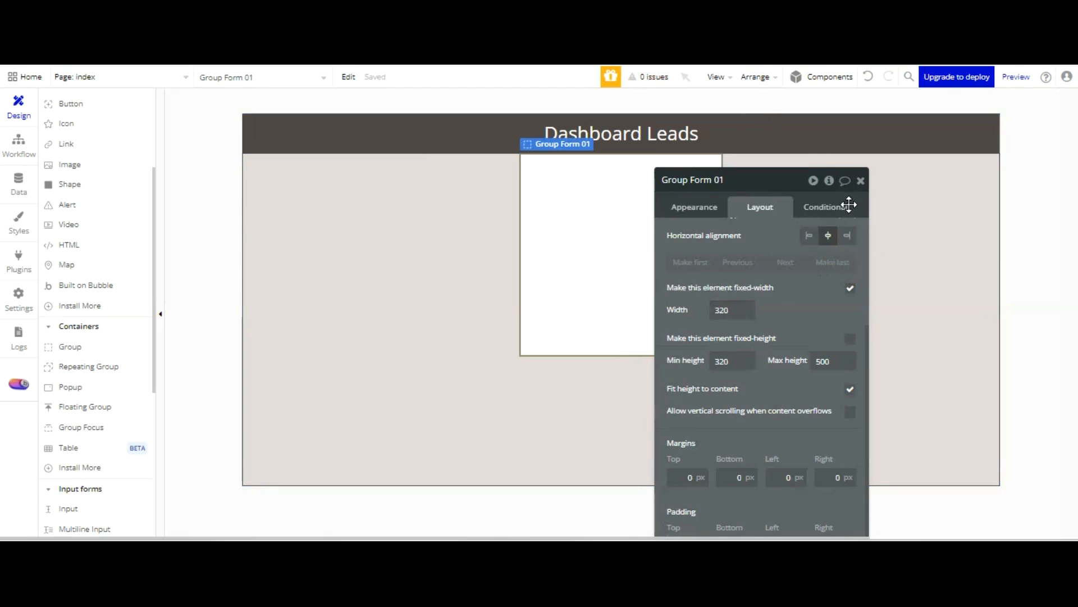
pyautogui.hotkey('ctrl', 'z')
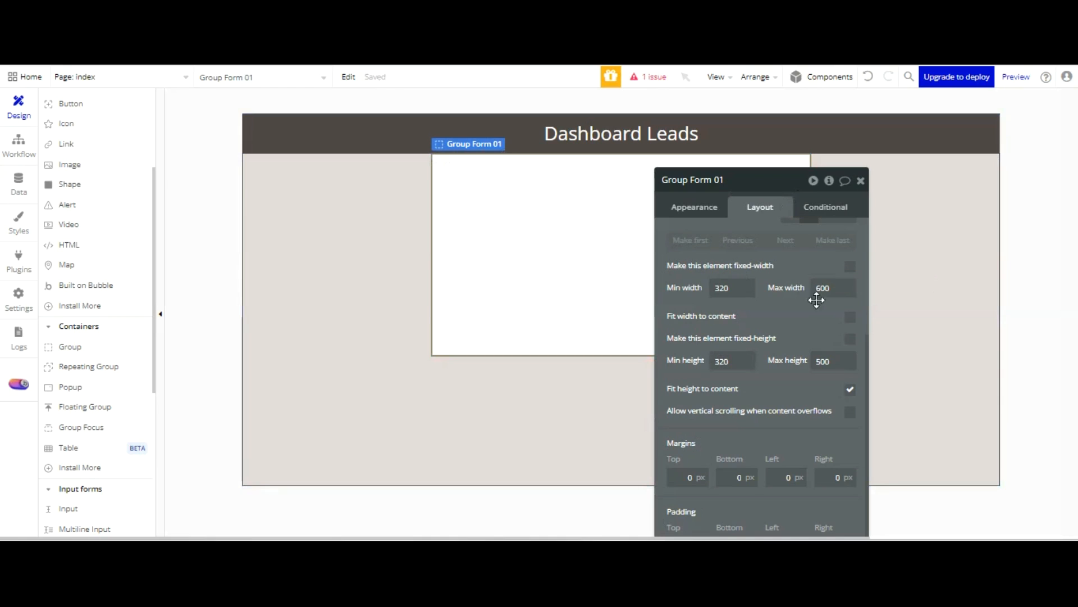
pyautogui.click(850, 390)
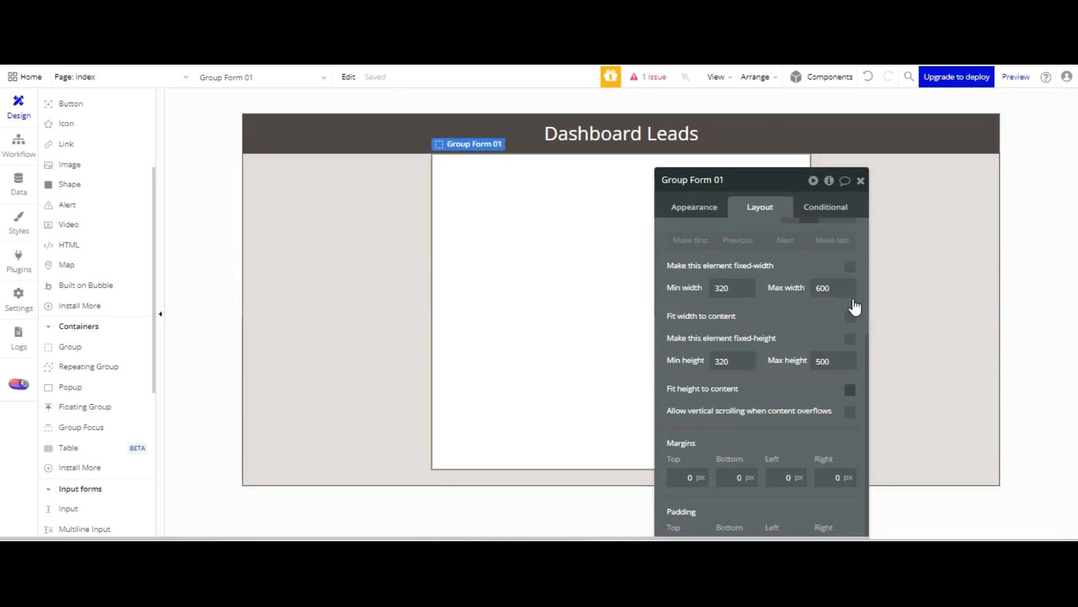
pyautogui.click(851, 389)
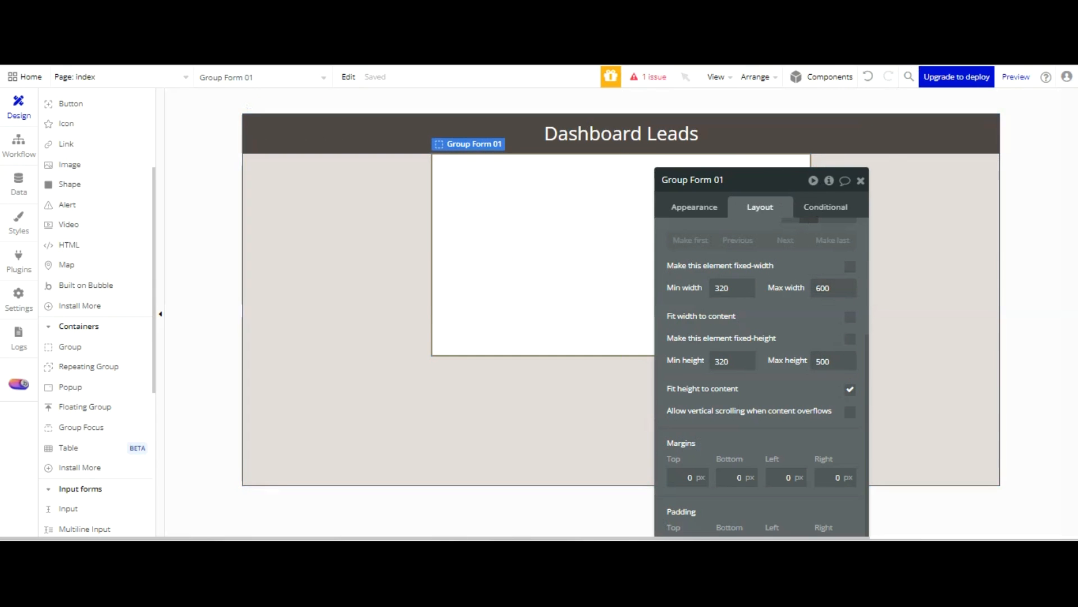
pyautogui.click(1016, 77)
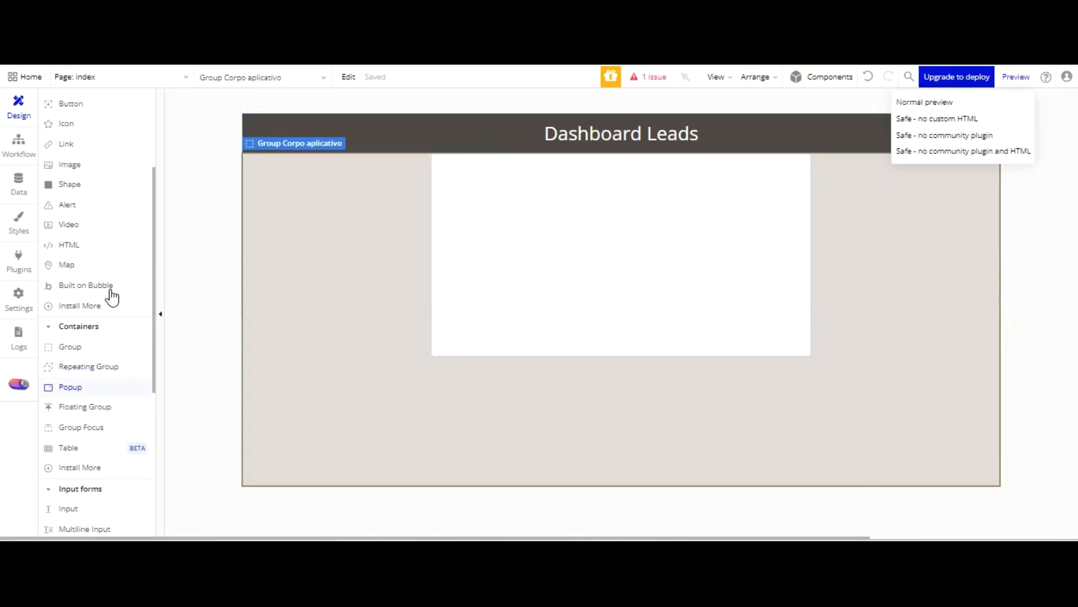
# Place a text element inside Group Form 01, detach its style and set its text to "Nome Empresa:"
pyautogui.scroll(3, 85, 337)
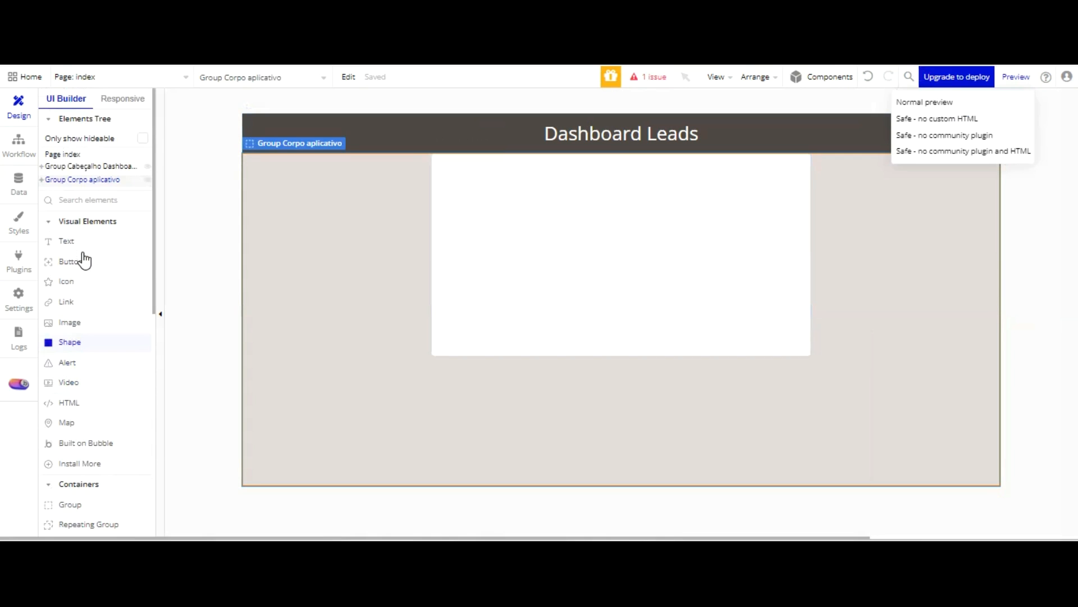
pyautogui.click(74, 239)
pyautogui.click(474, 168)
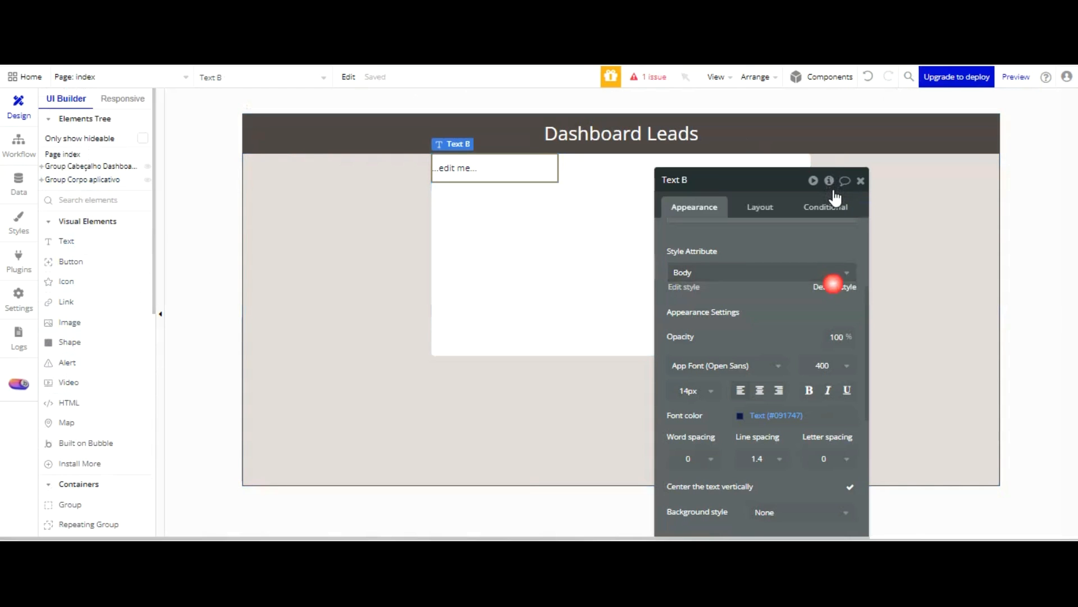
pyautogui.scroll(-2, 782, 250)
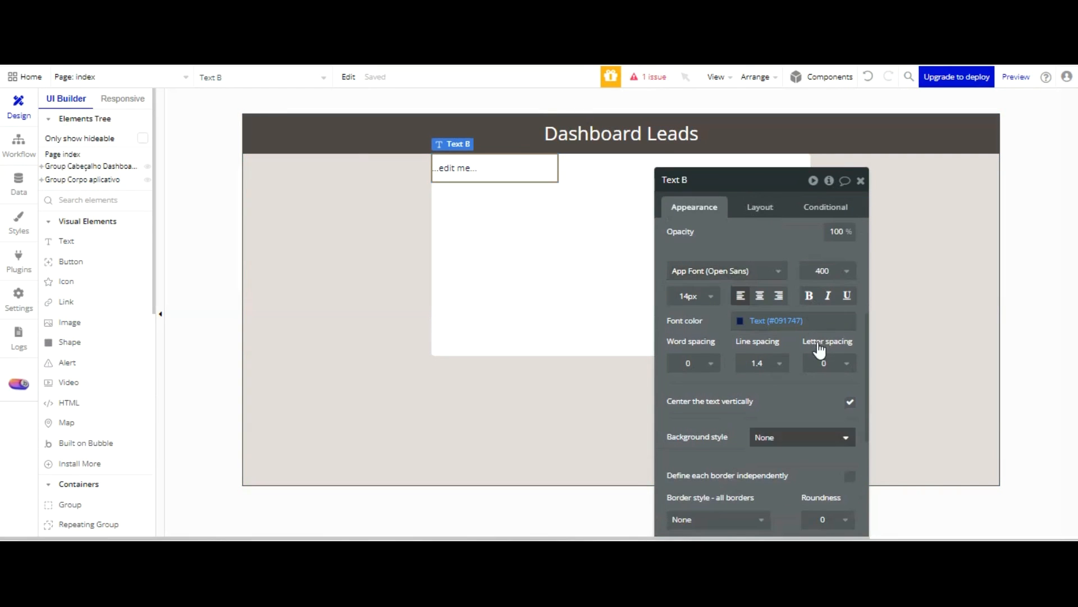
pyautogui.scroll(2, 814, 290)
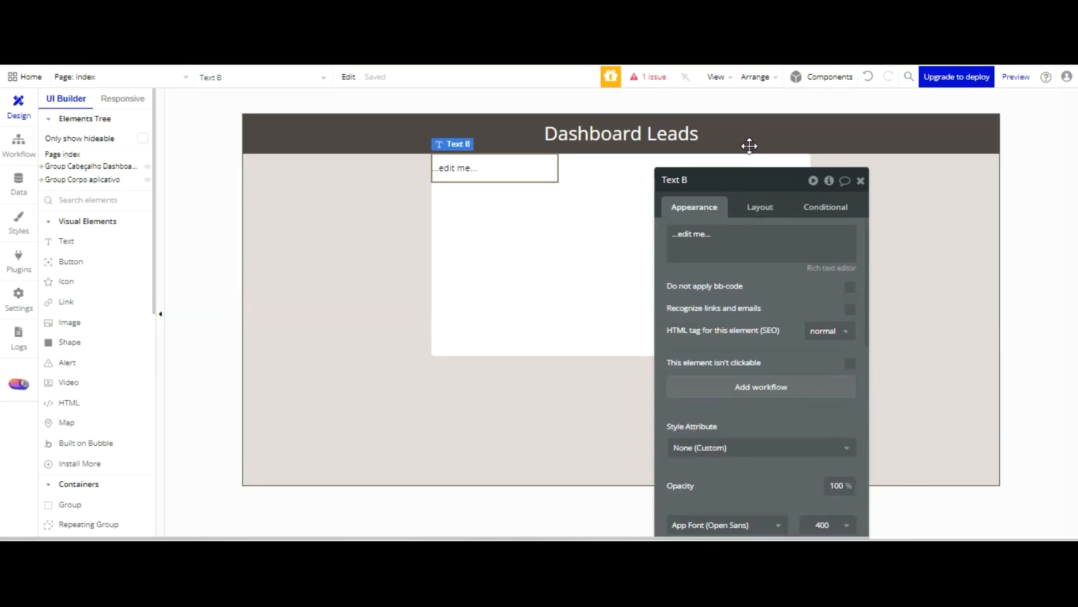
pyautogui.click(740, 242)
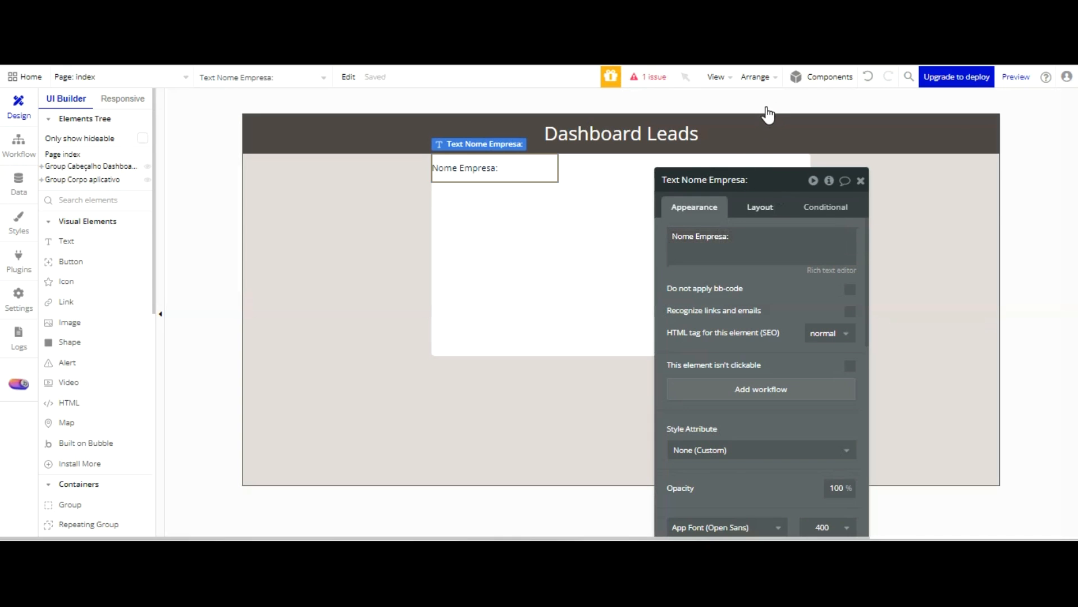
# Give the "Nome Empresa:" text a left margin of 30 px, a minimum height of 30 and bold formatting
pyautogui.click(760, 207)
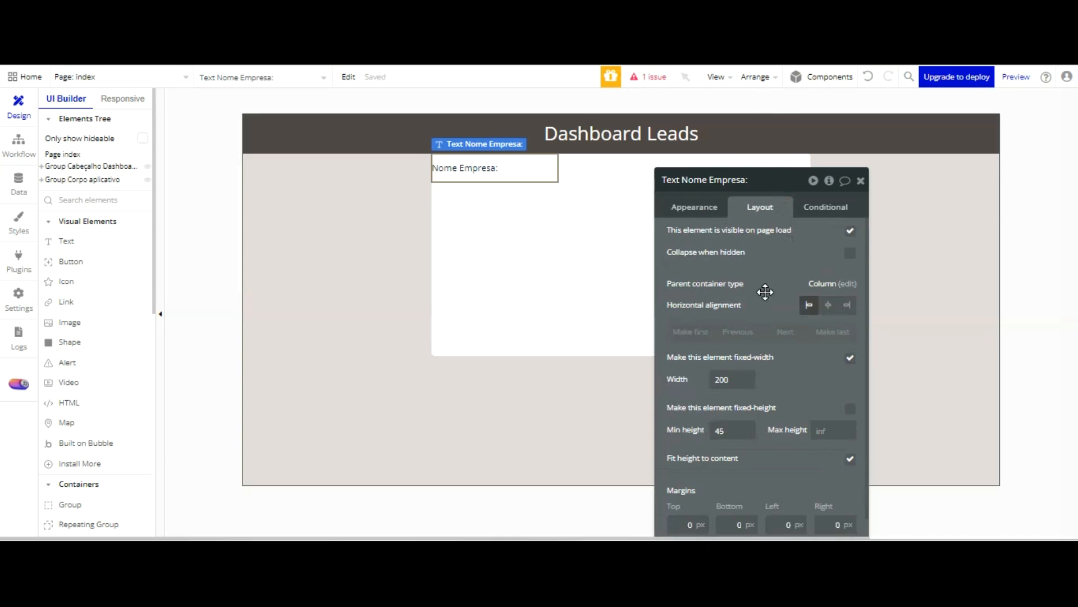
pyautogui.scroll(-1, 780, 304)
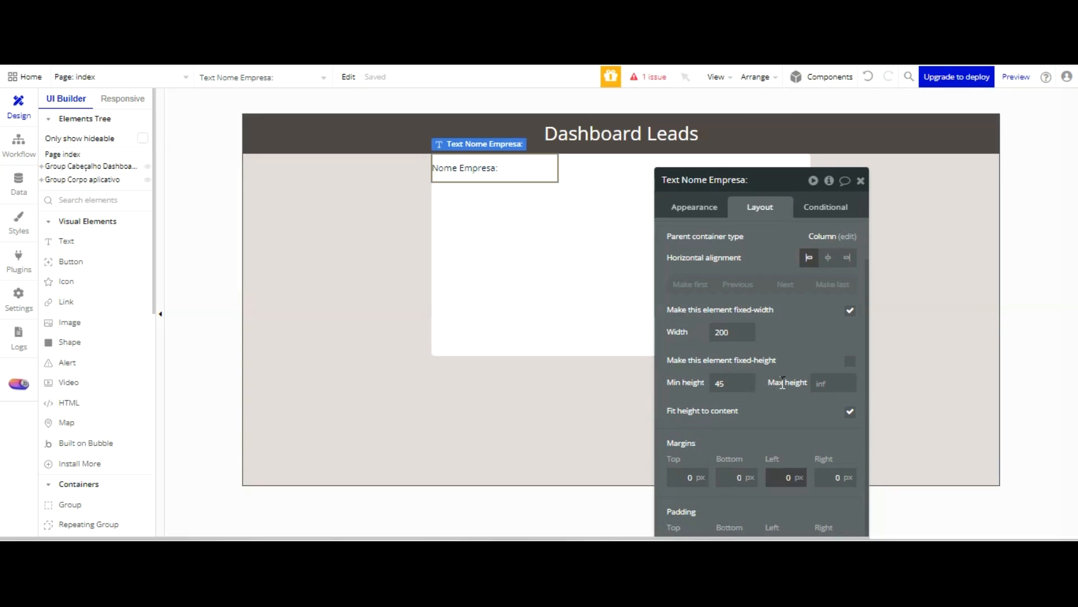
pyautogui.click(799, 475)
pyautogui.write('30')
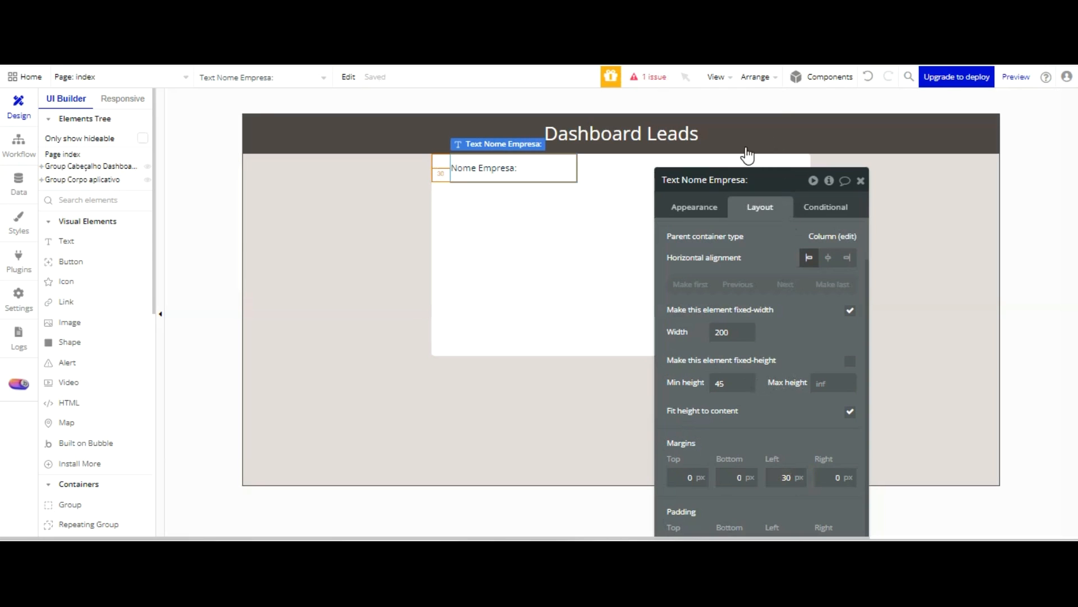
pyautogui.write('30')
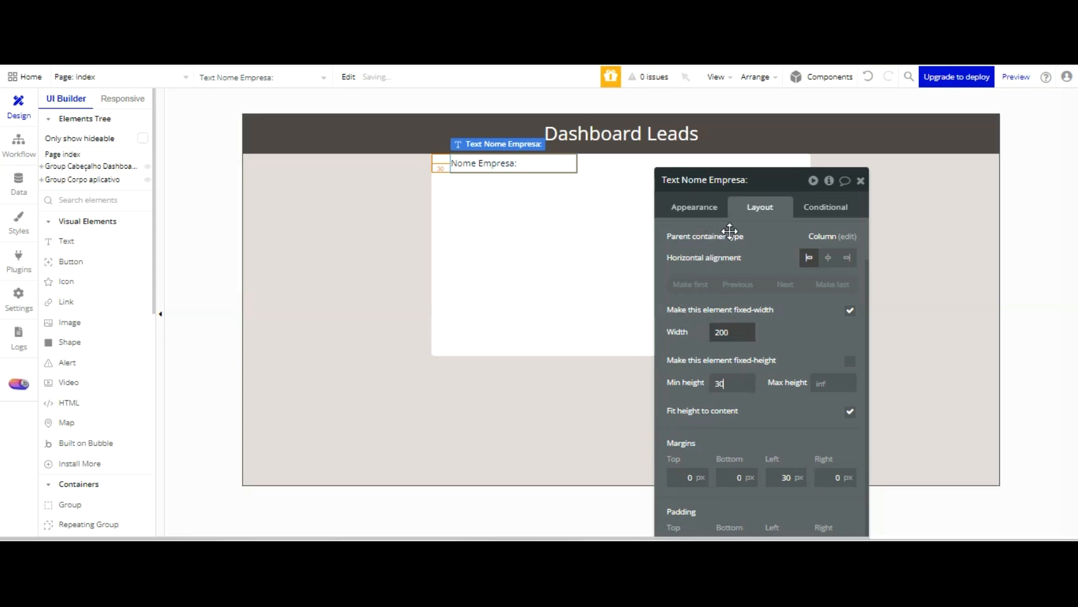
pyautogui.click(694, 207)
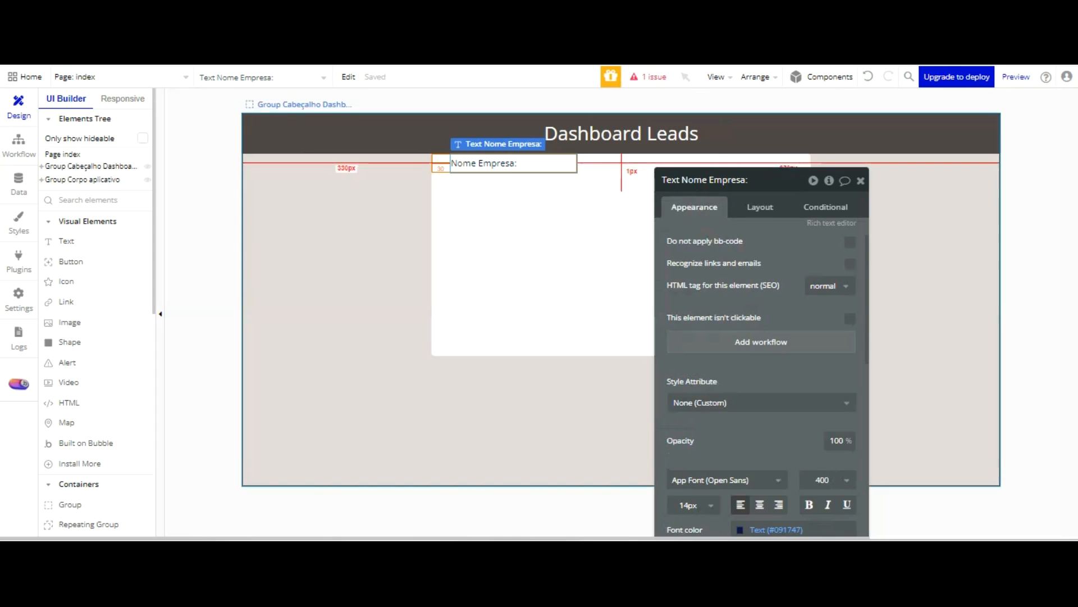
pyautogui.click(809, 505)
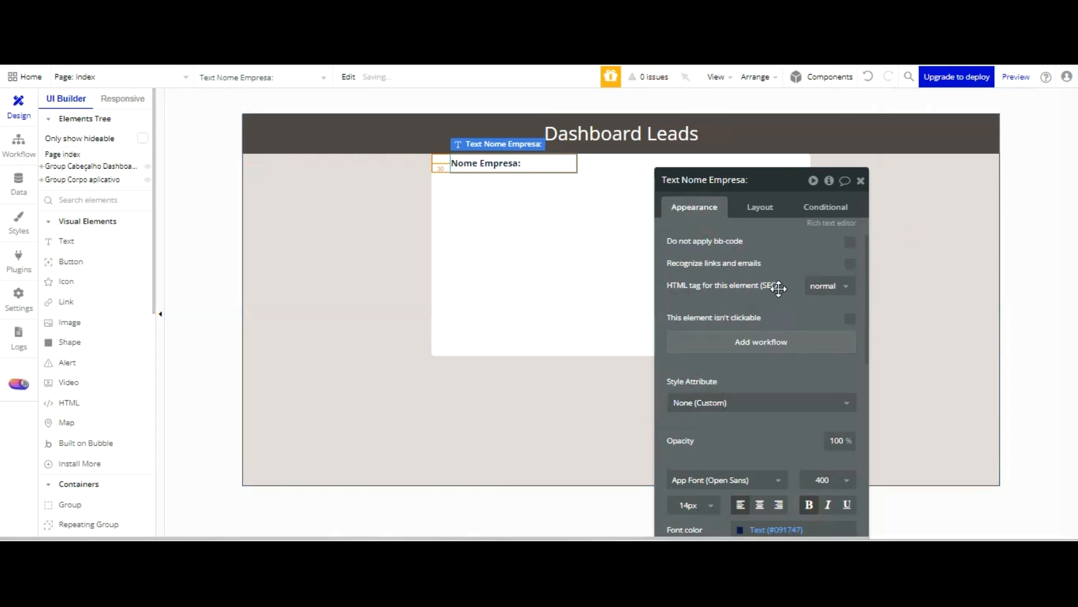
# Place an input element below the "Nome Empresa:" text and name it "Input Nome empresa Lead"
pyautogui.scroll(-1, 94, 273)
pyautogui.scroll(-3, 93, 272)
pyautogui.scroll(-2, 92, 270)
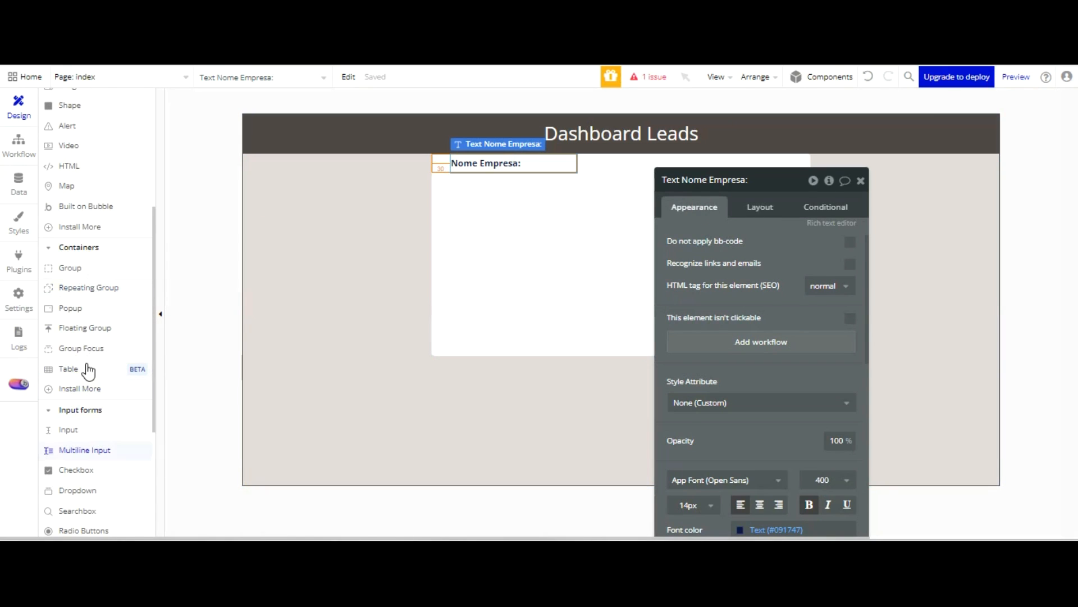
pyautogui.click(68, 429)
pyautogui.click(491, 191)
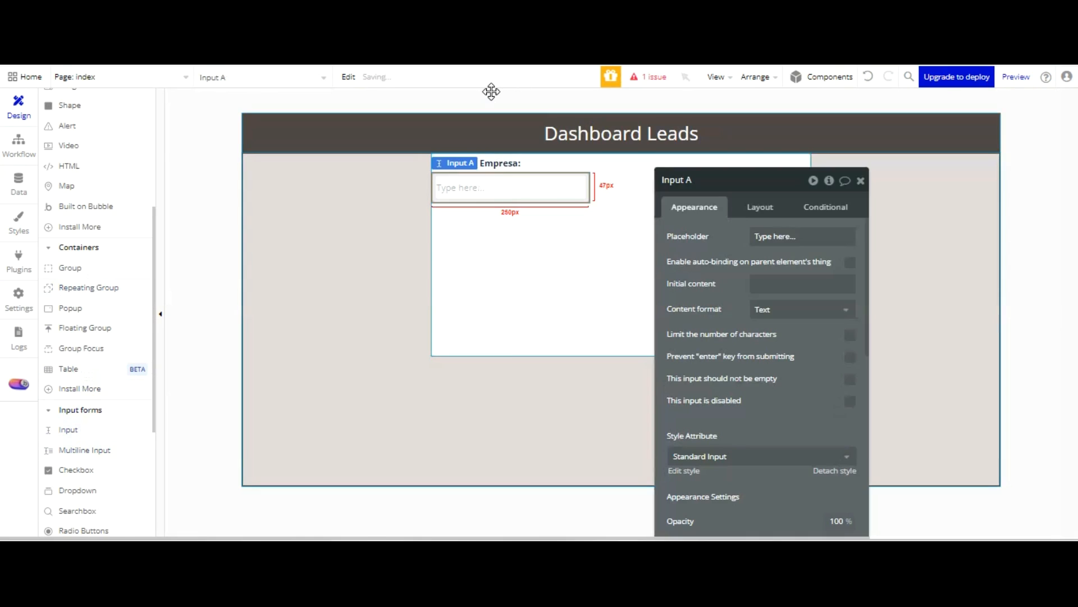
pyautogui.doubleClick(721, 178)
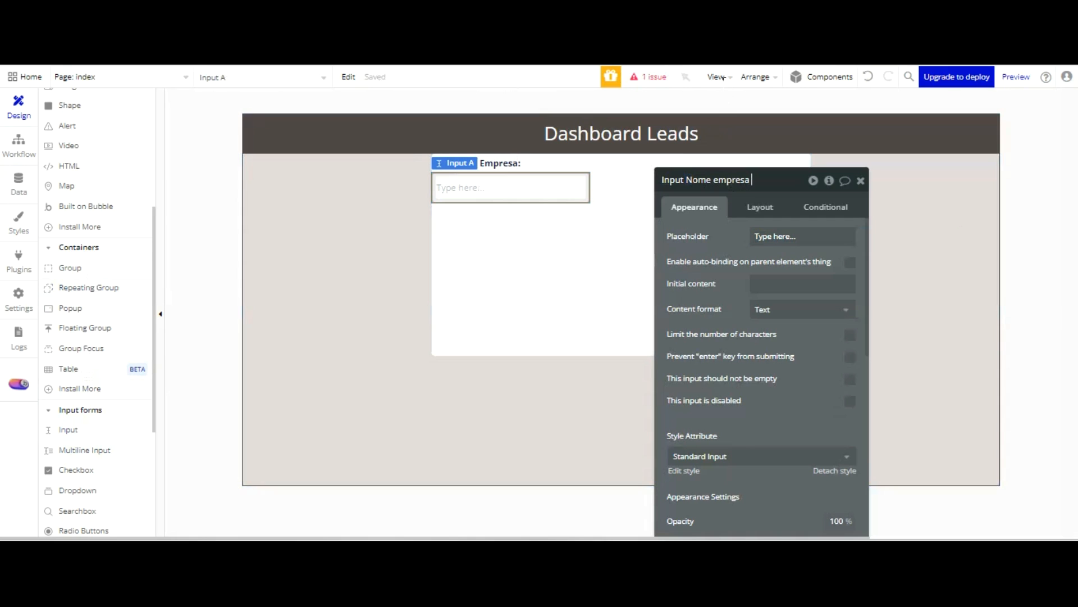
pyautogui.write('Nome empresa Lead')
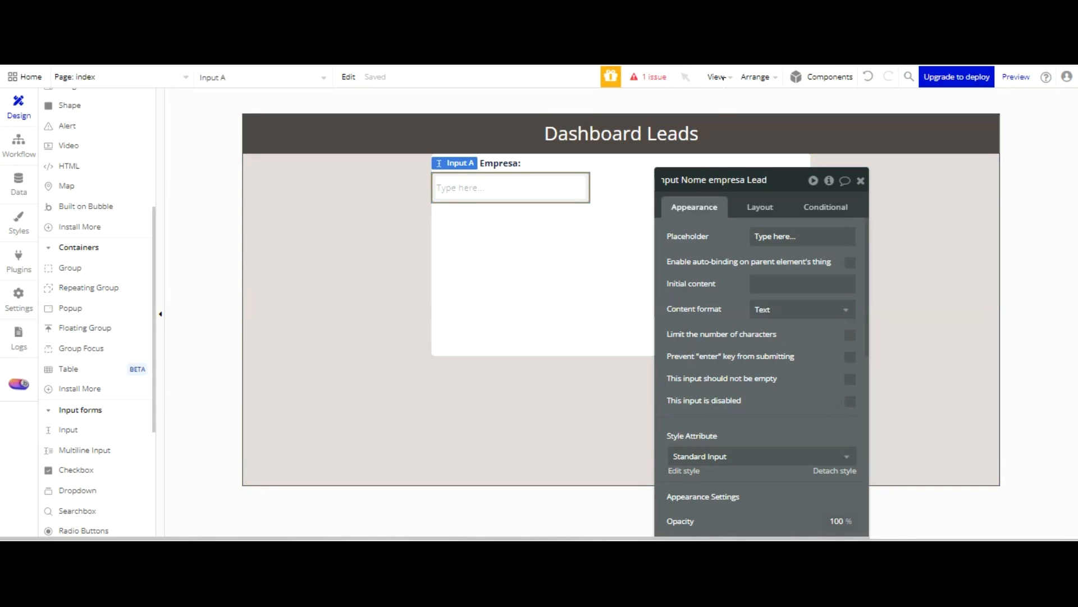
# Clear the placeholder of the company-name input and detach its style
pyautogui.click(791, 236)
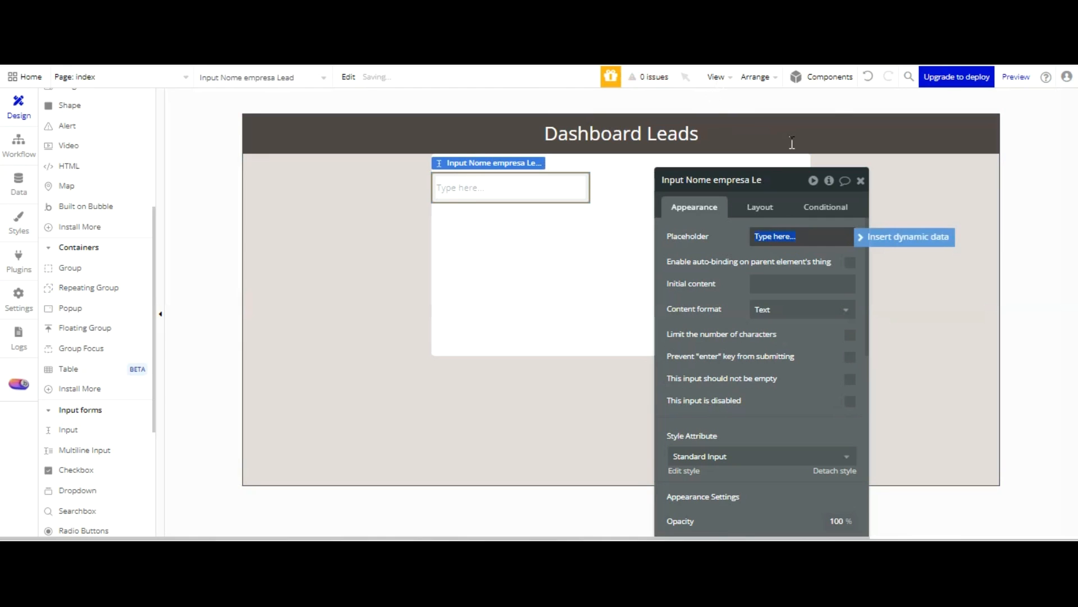
pyautogui.press('BackSpace')
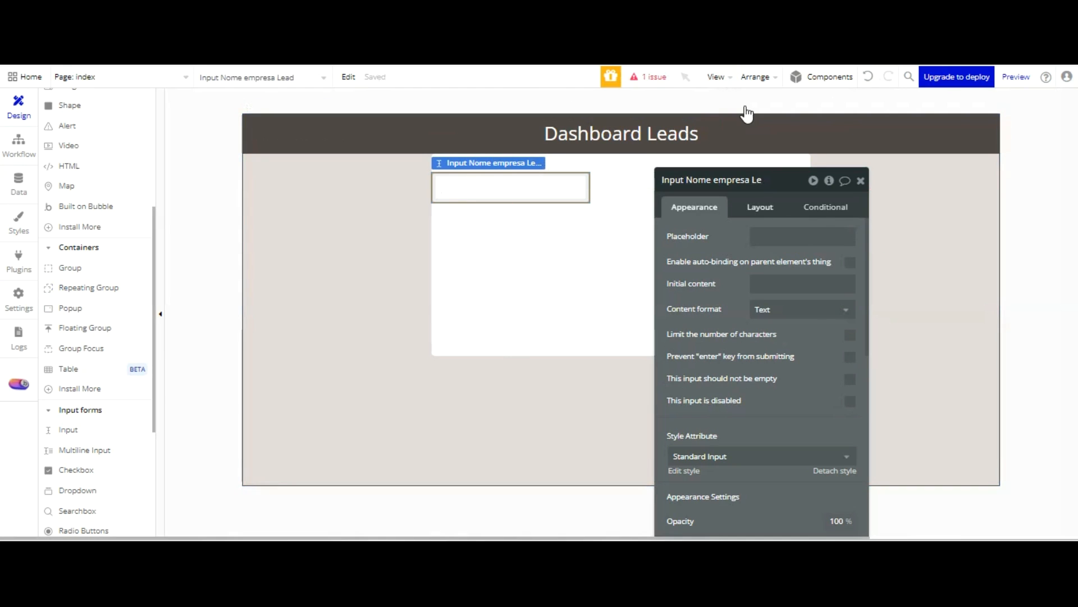
pyautogui.click(760, 207)
pyautogui.click(694, 207)
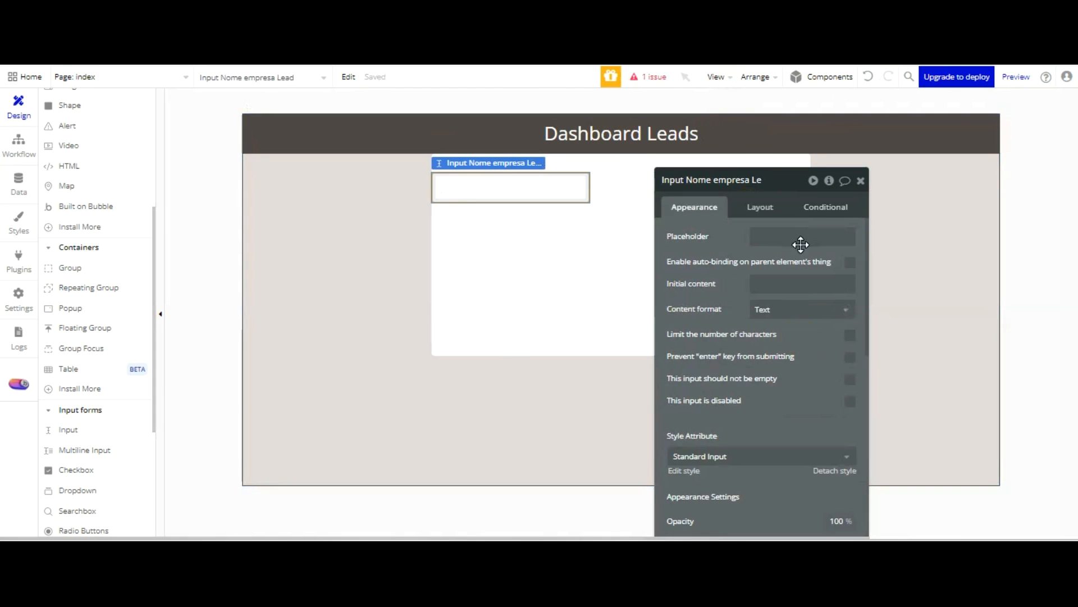
pyautogui.click(834, 470)
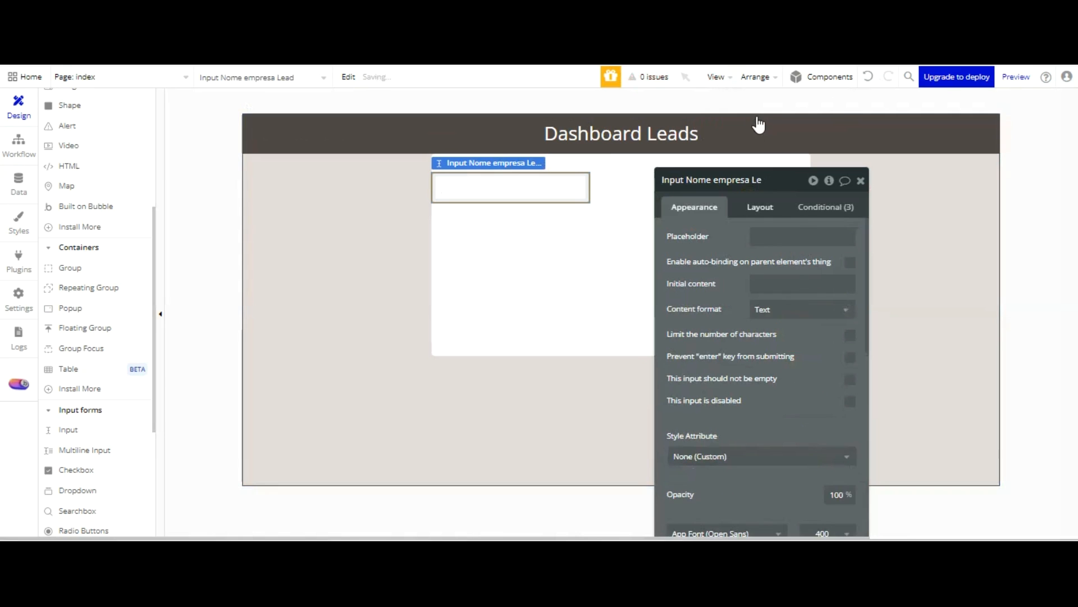
# Give the company-name input a left margin of 30 px
pyautogui.click(760, 207)
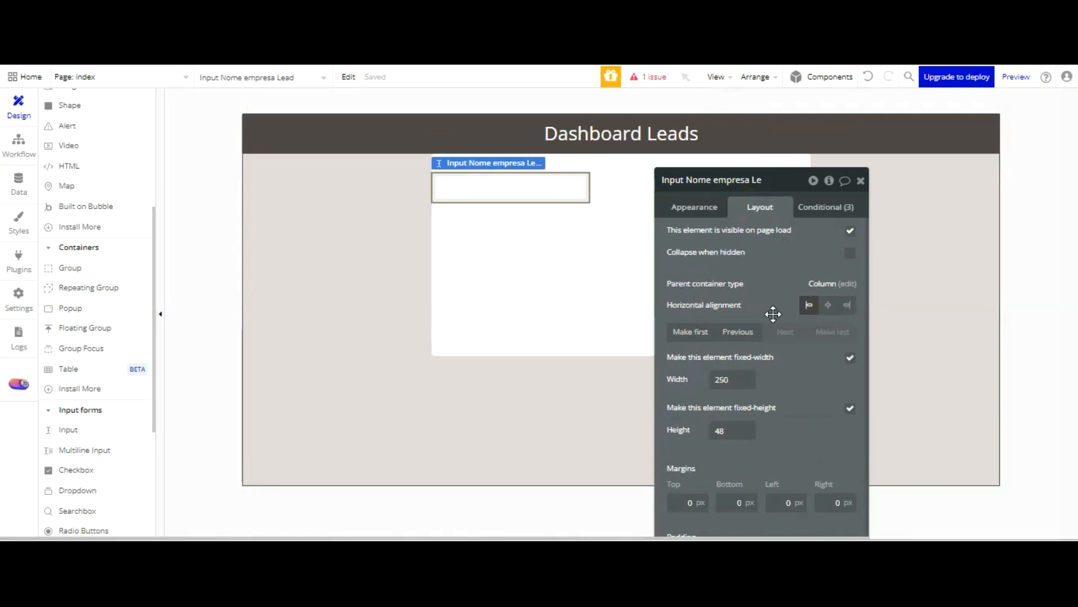
pyautogui.scroll(-1, 781, 326)
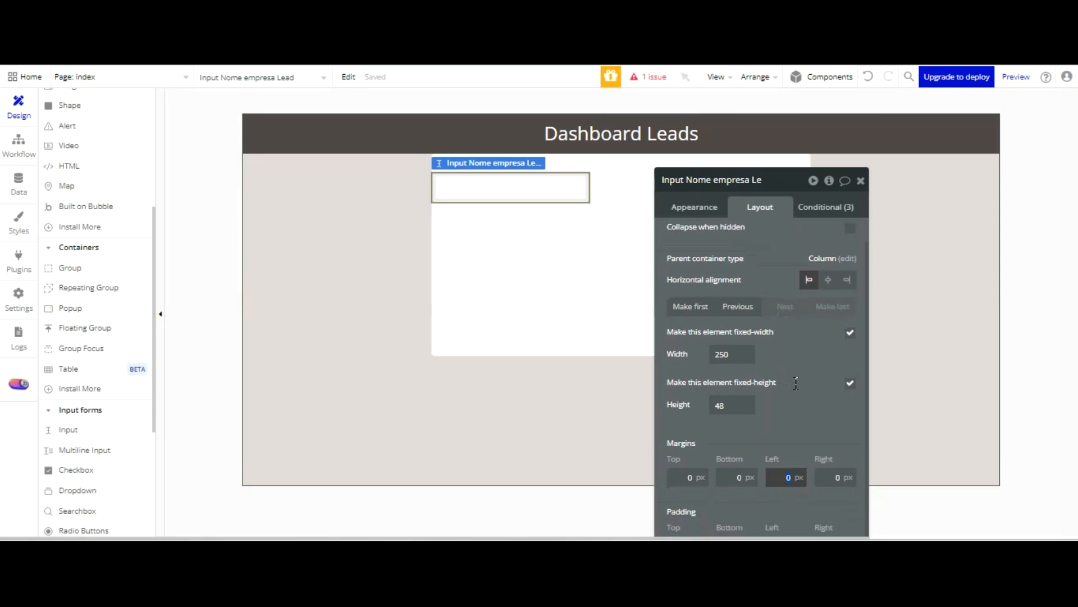
pyautogui.click(799, 426)
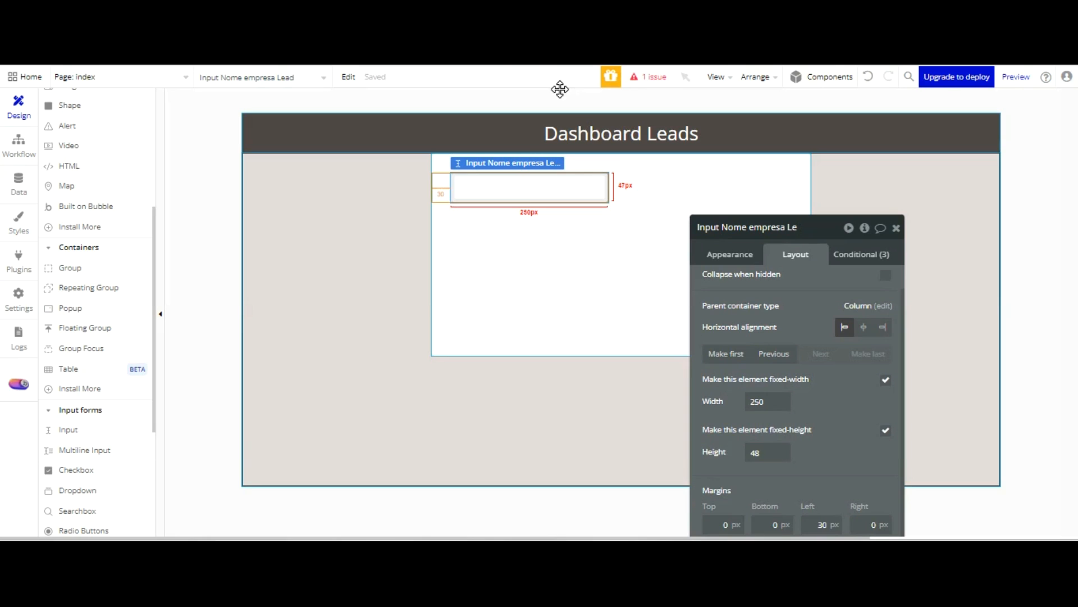
# Turn off the company-name input's fixed width and set its minimum width to 300 and maximum width to 540
pyautogui.moveTo(810, 227); pyautogui.dragTo(832, 77)
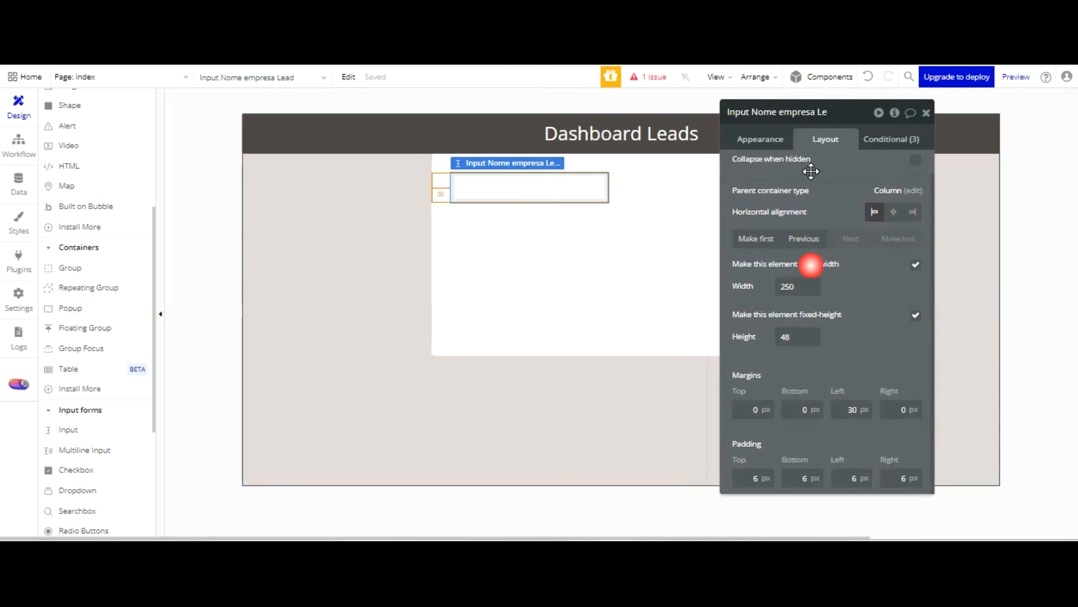
pyautogui.moveTo(796, 287); pyautogui.dragTo(771, 286)
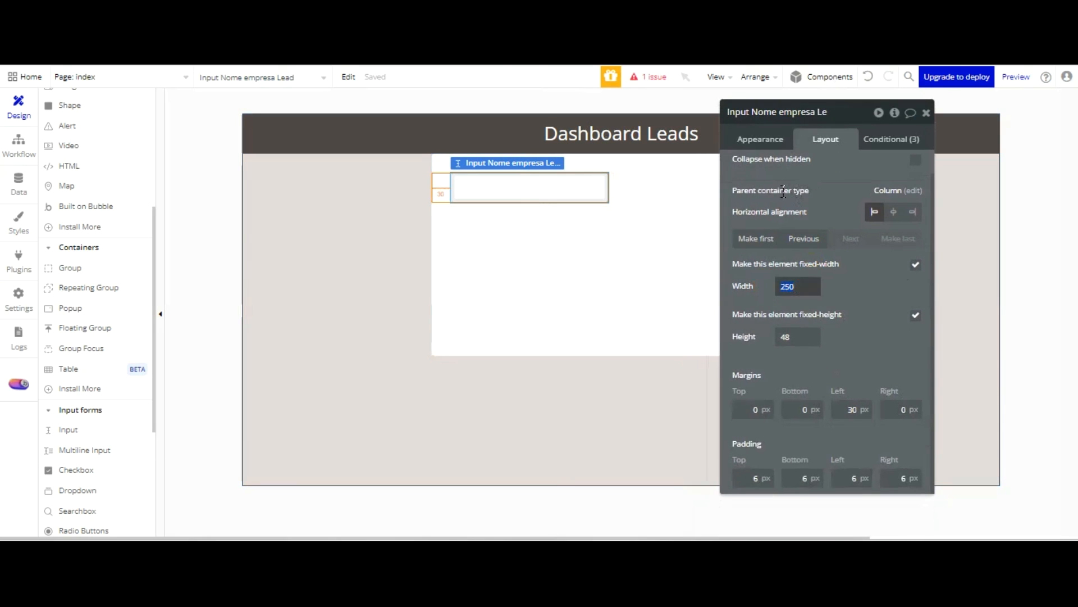
pyautogui.click(916, 264)
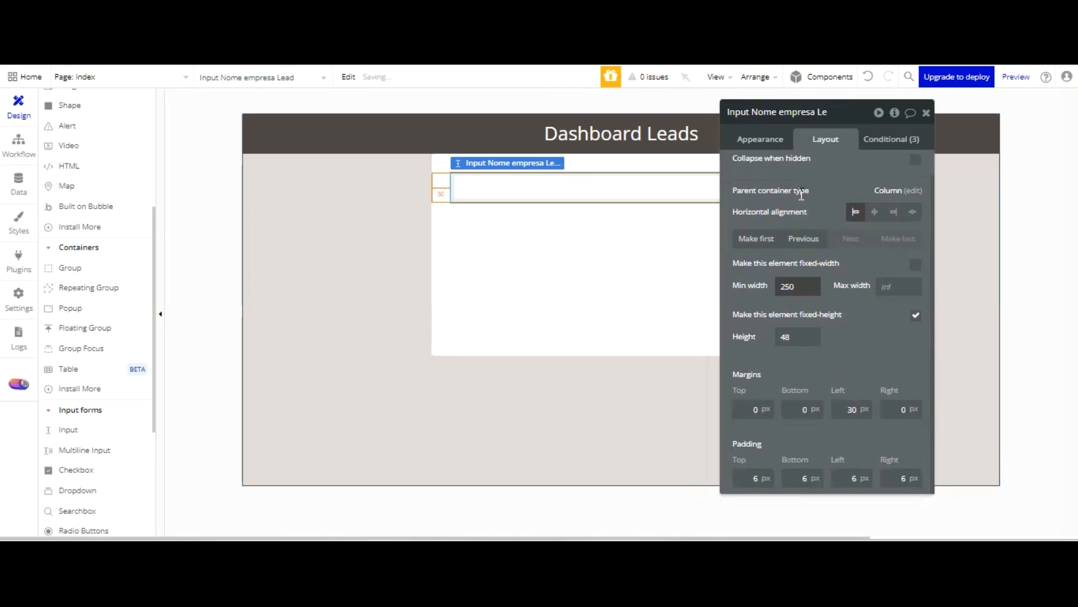
pyautogui.moveTo(801, 286); pyautogui.dragTo(771, 286)
pyautogui.write('300')
pyautogui.click(852, 286)
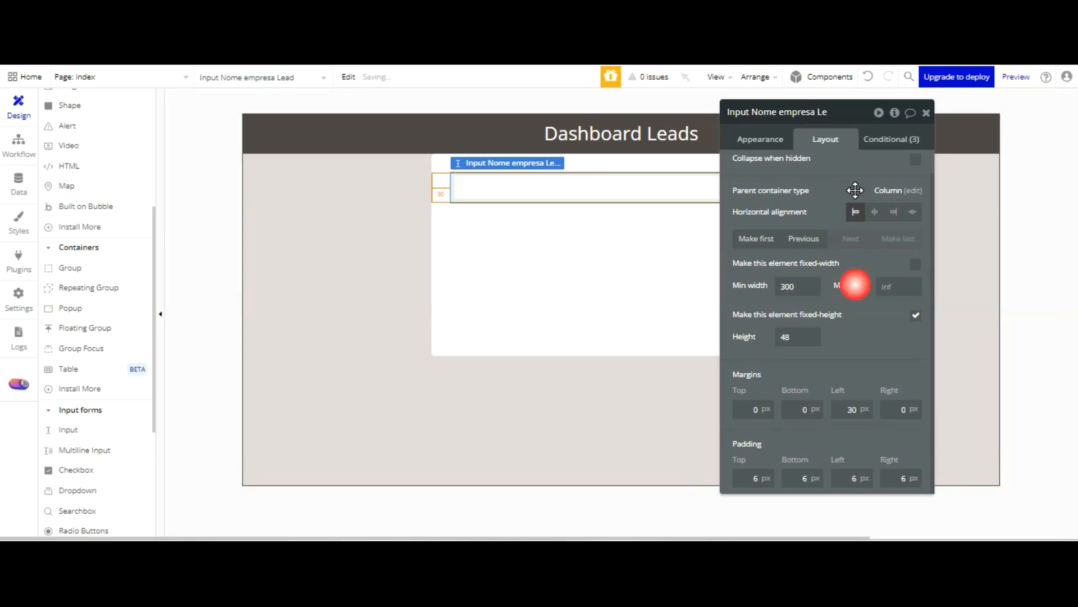
pyautogui.click(916, 180)
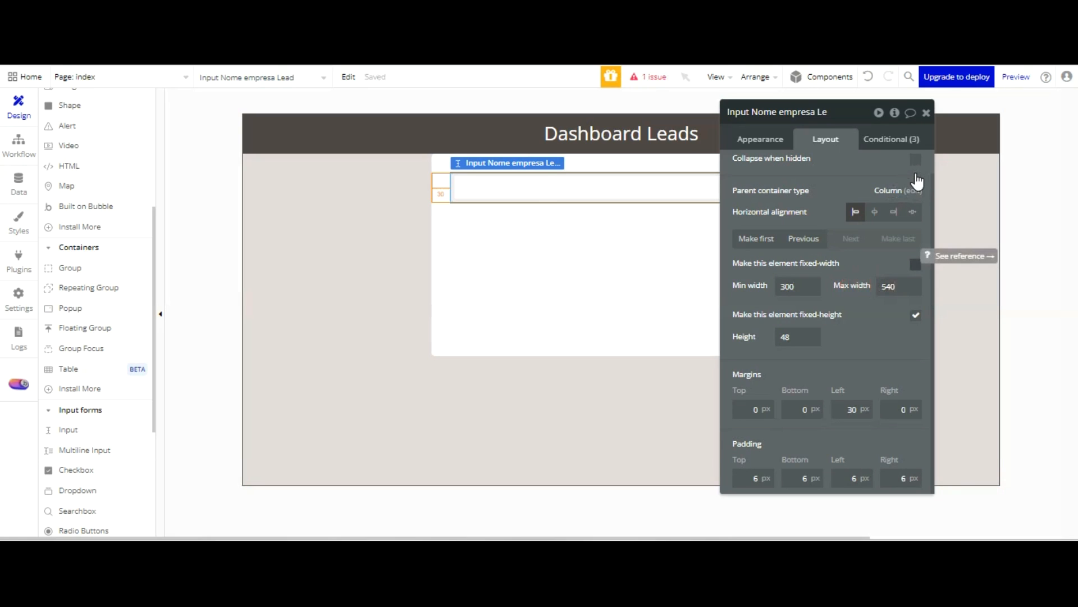
pyautogui.click(915, 264)
pyautogui.moveTo(883, 157); pyautogui.dragTo(945, 223)
pyautogui.click(921, 296)
# Give the company-name input's solid border a stronger dark navy colour
pyautogui.click(838, 189)
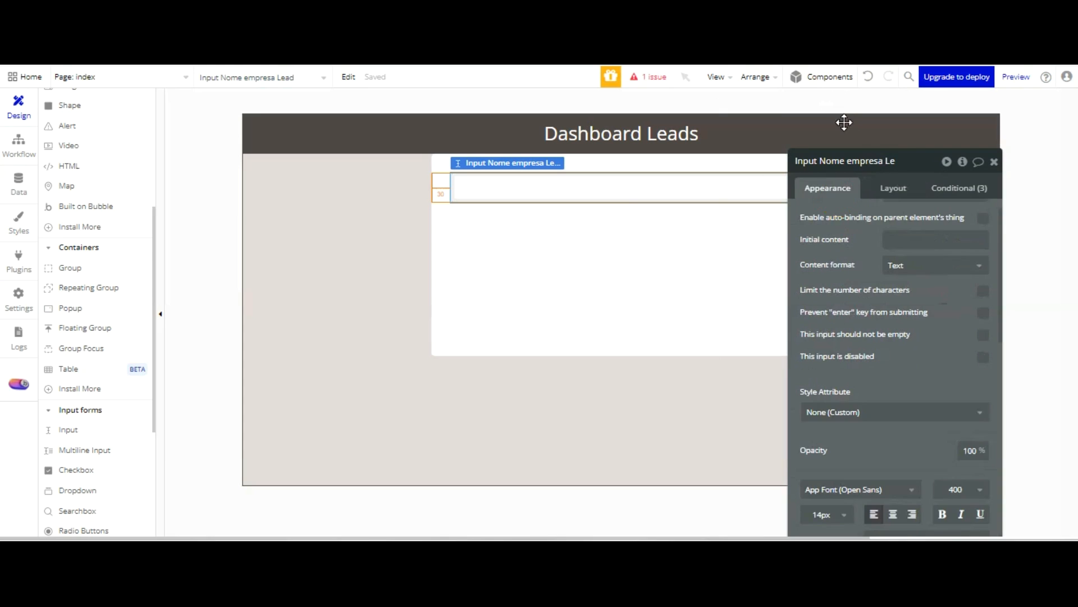
pyautogui.scroll(-1, 943, 297)
pyautogui.scroll(-5, 943, 297)
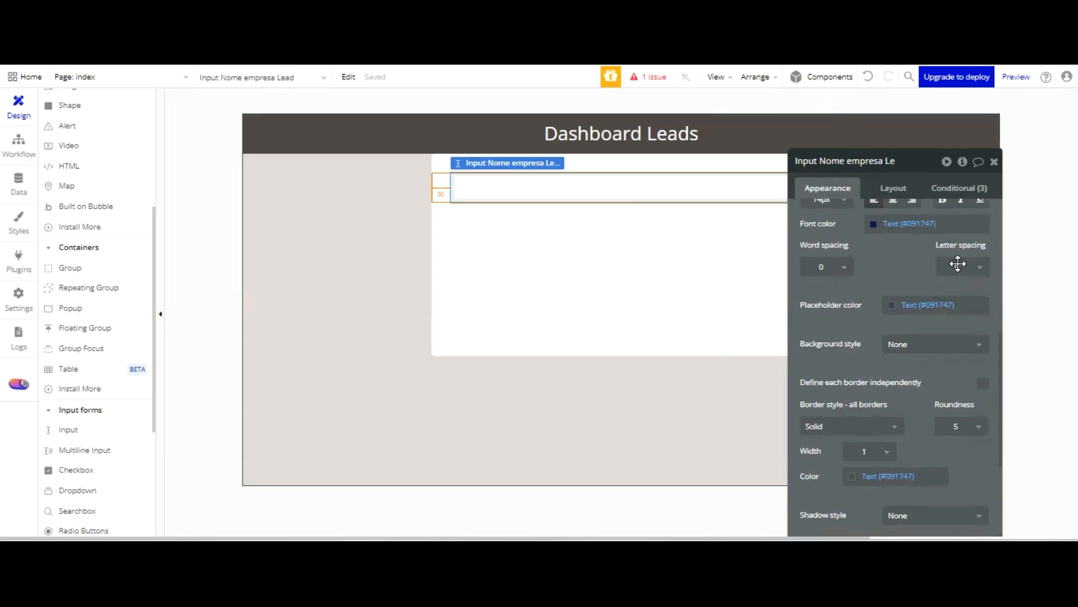
pyautogui.scroll(-3, 971, 292)
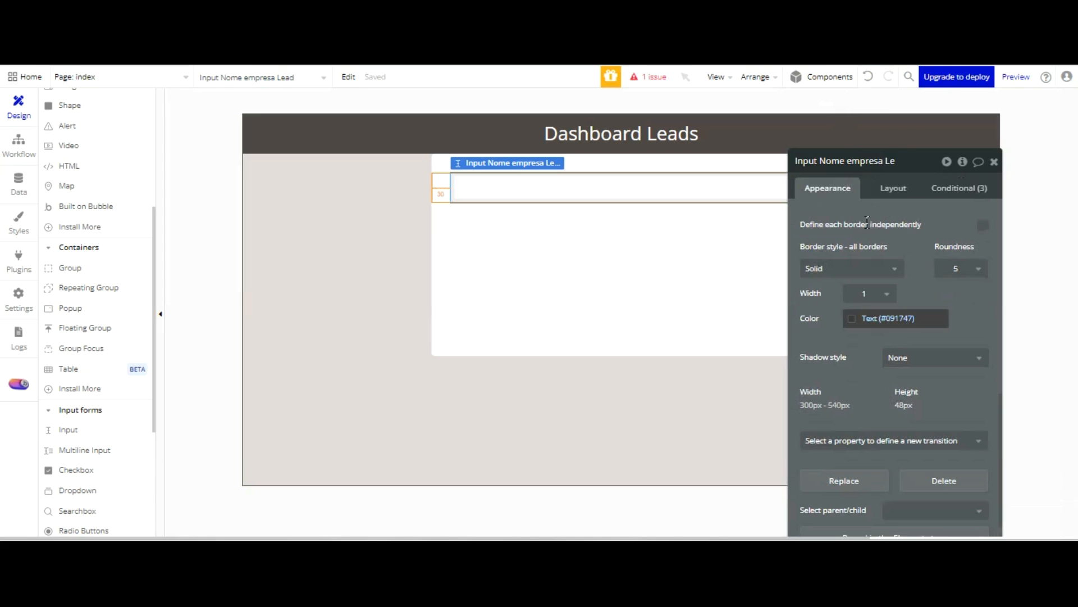
pyautogui.click(852, 318)
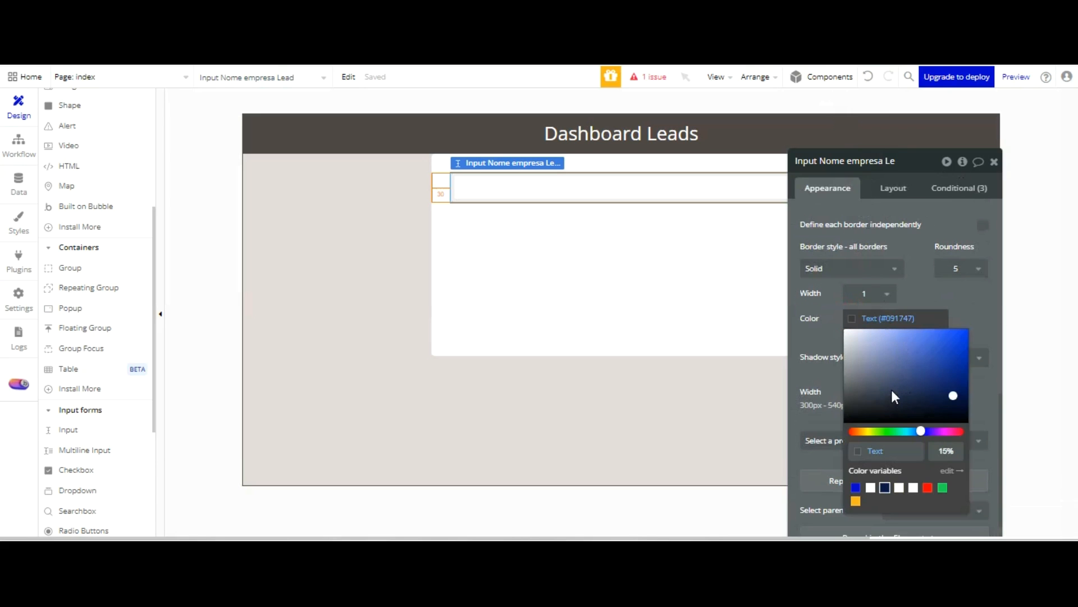
pyautogui.click(705, 270)
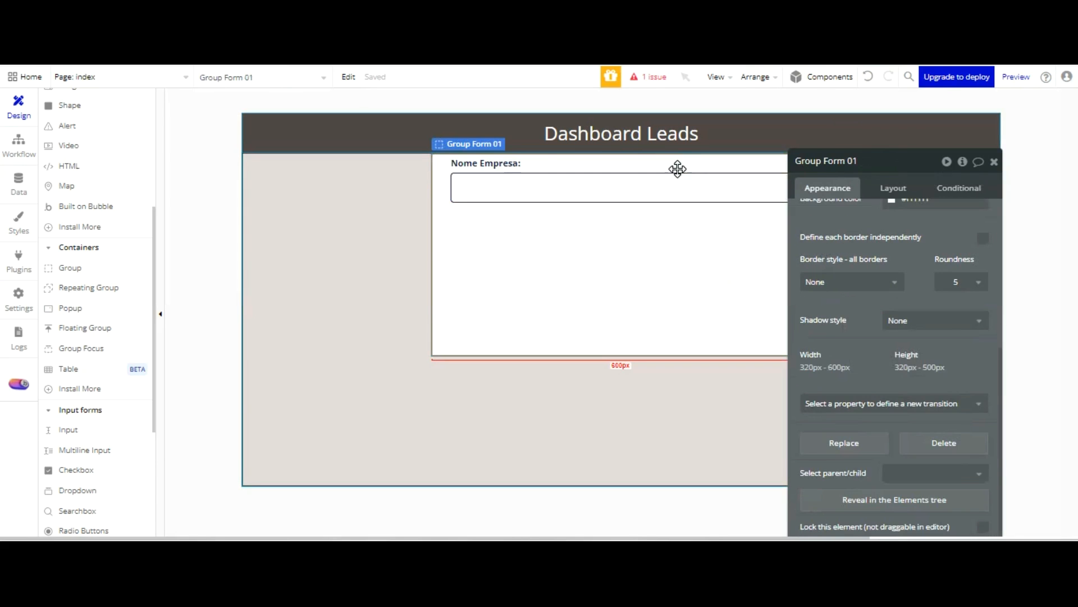
# Refresh the page preview to check the form group with its label and input
pyautogui.hotkey('ctrl', 'Tab')
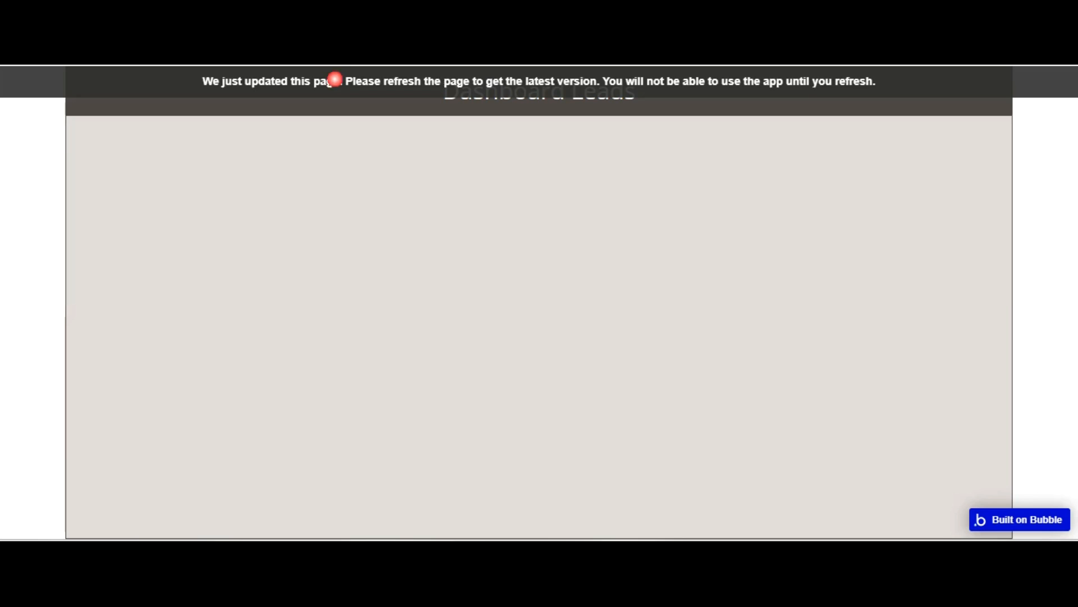
pyautogui.press('F5')
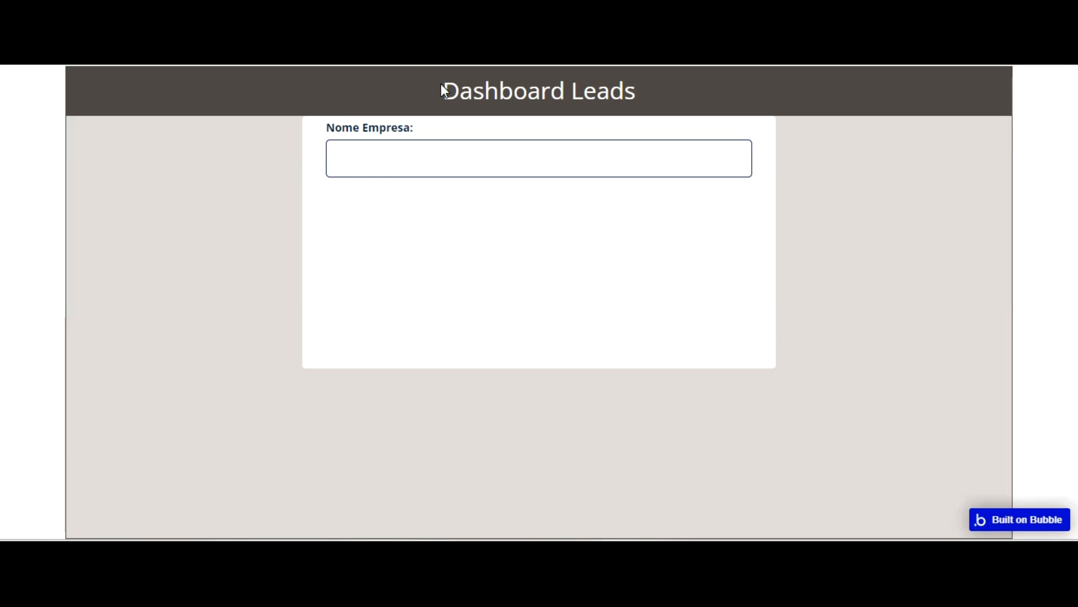
pyautogui.hotkey('ctrl', 'shift', 'Tab')
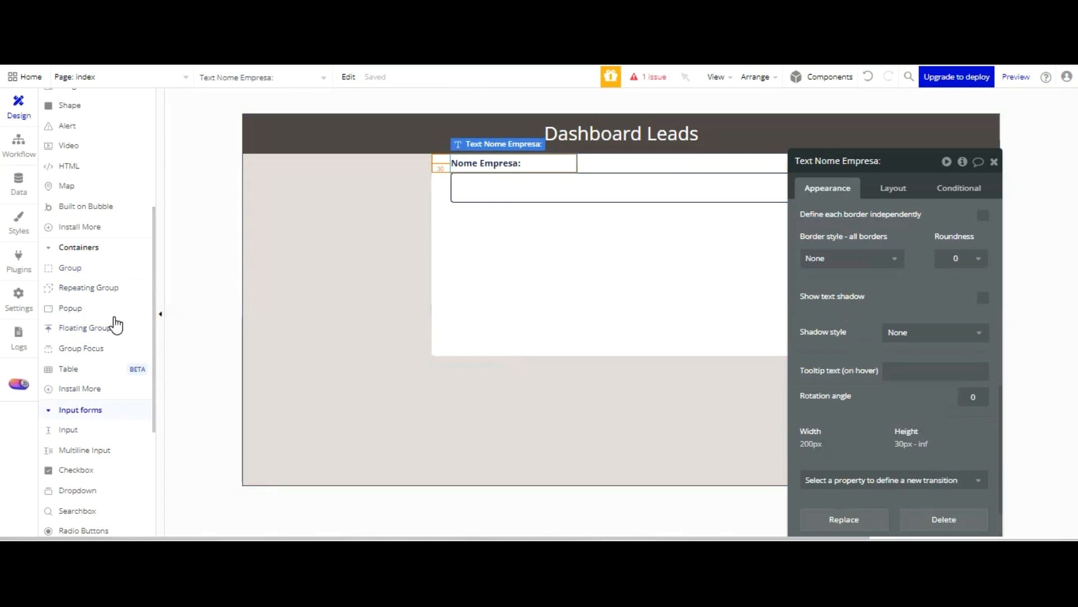
# Place a text element above the "Nome Empresa:" label in Group Form 01 and set its text to "Registree Sua Empresa"
pyautogui.scroll(5, 80, 139)
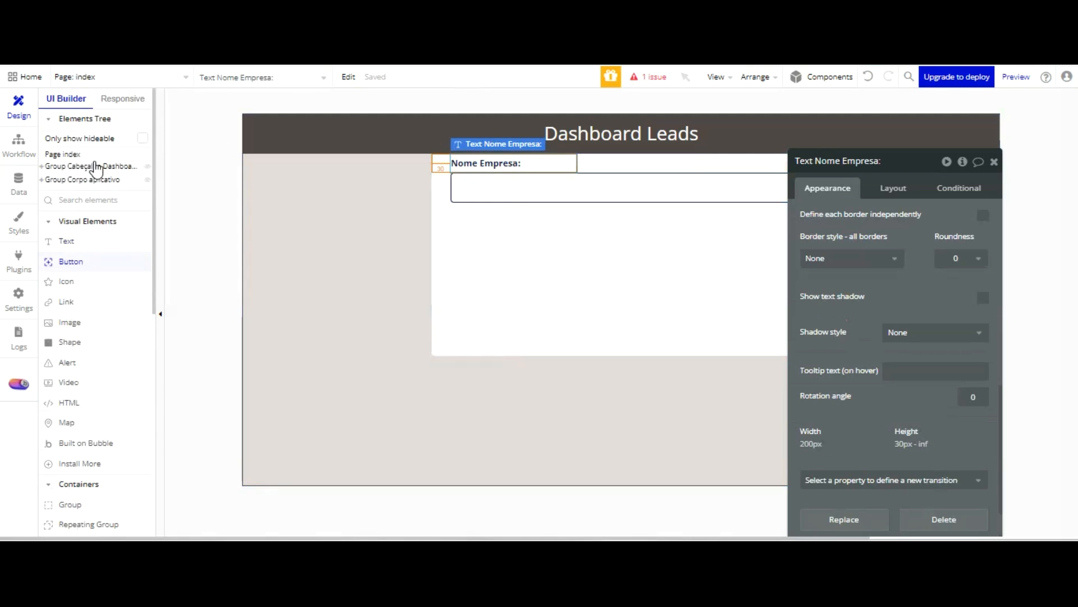
pyautogui.click(230, 216)
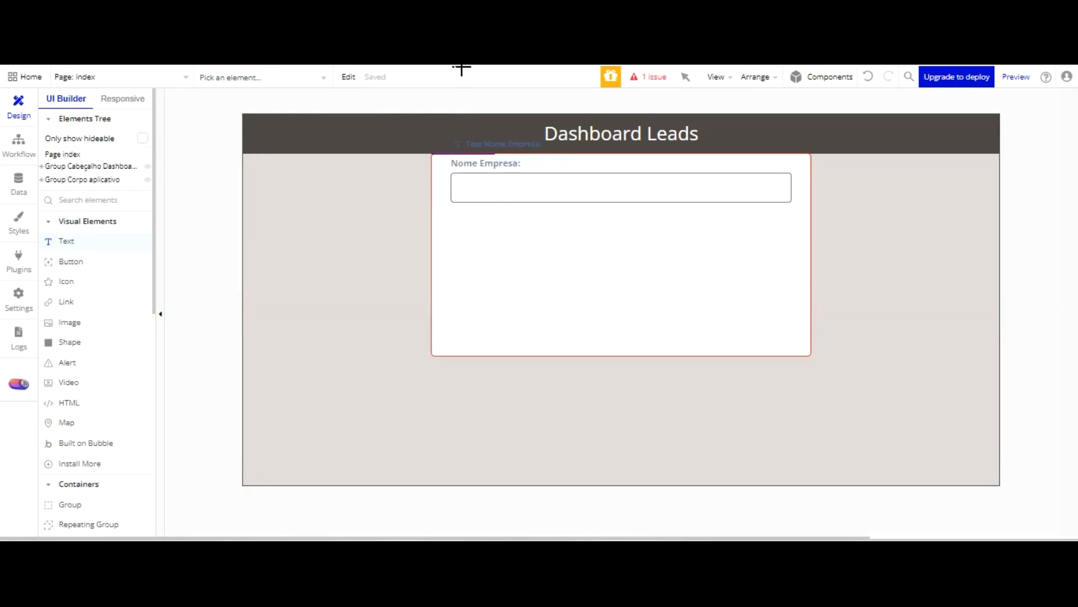
pyautogui.click(450, 157)
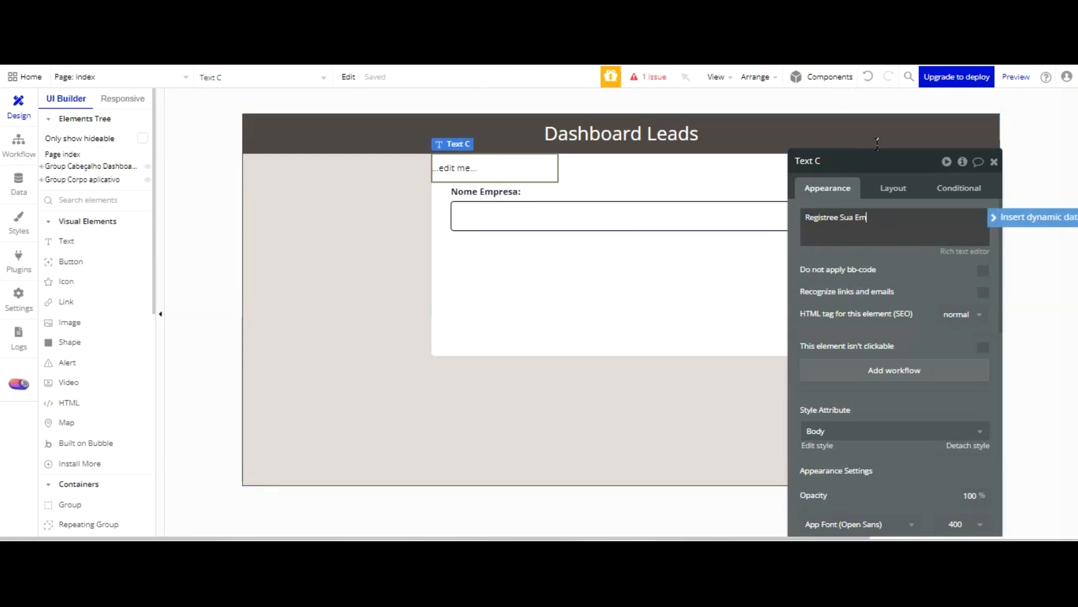
pyautogui.click(860, 161)
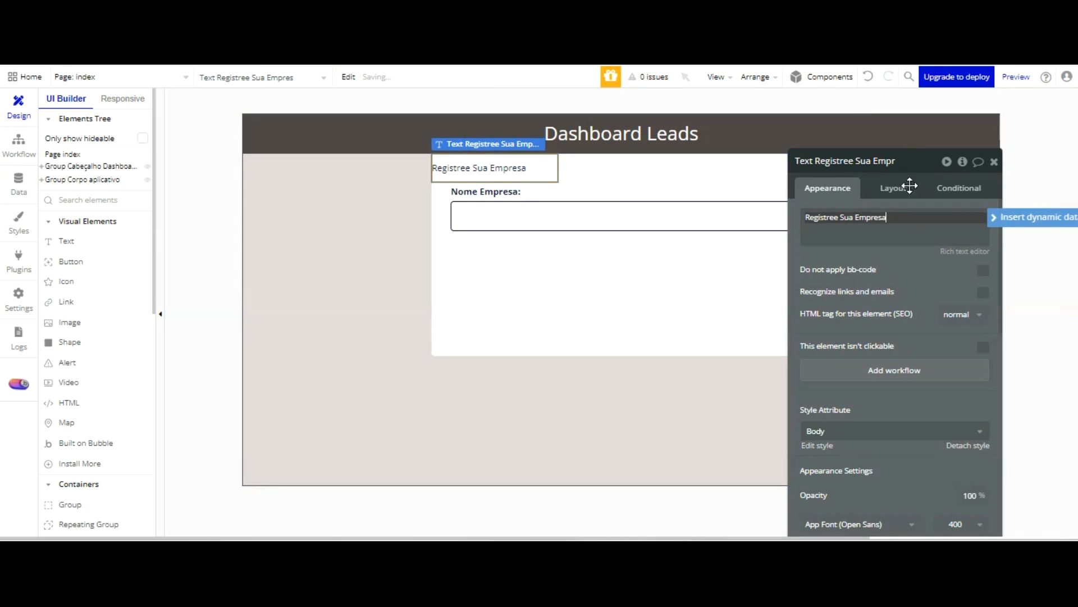
# Format the "Registree Sua Empresa" heading as centred, bold text at 18 px
pyautogui.scroll(-3, 929, 357)
pyautogui.click(893, 391)
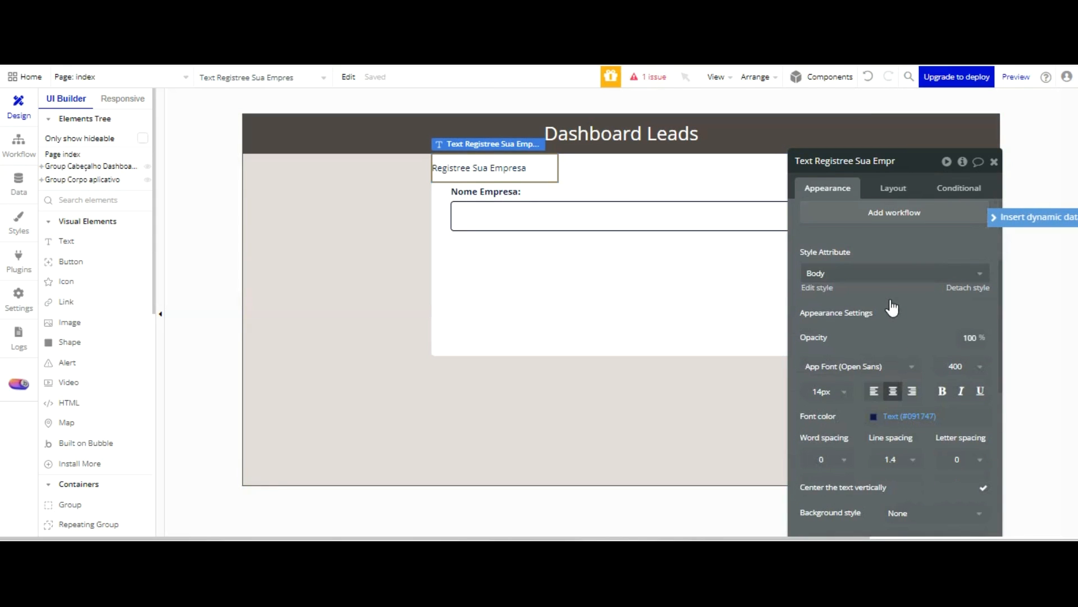
pyautogui.click(840, 393)
pyautogui.scroll(-2, 843, 454)
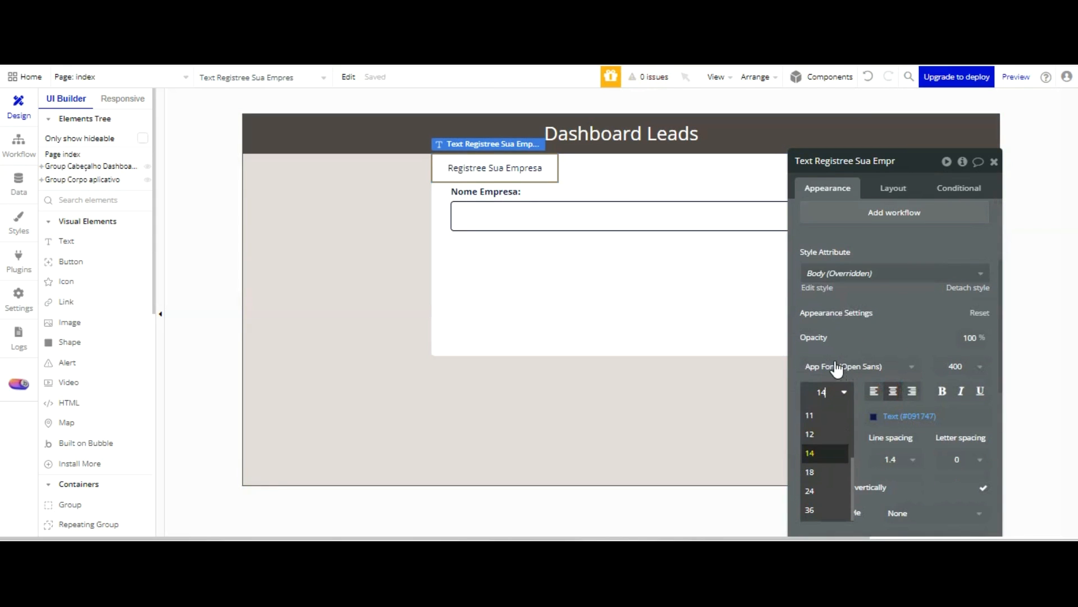
pyautogui.click(832, 471)
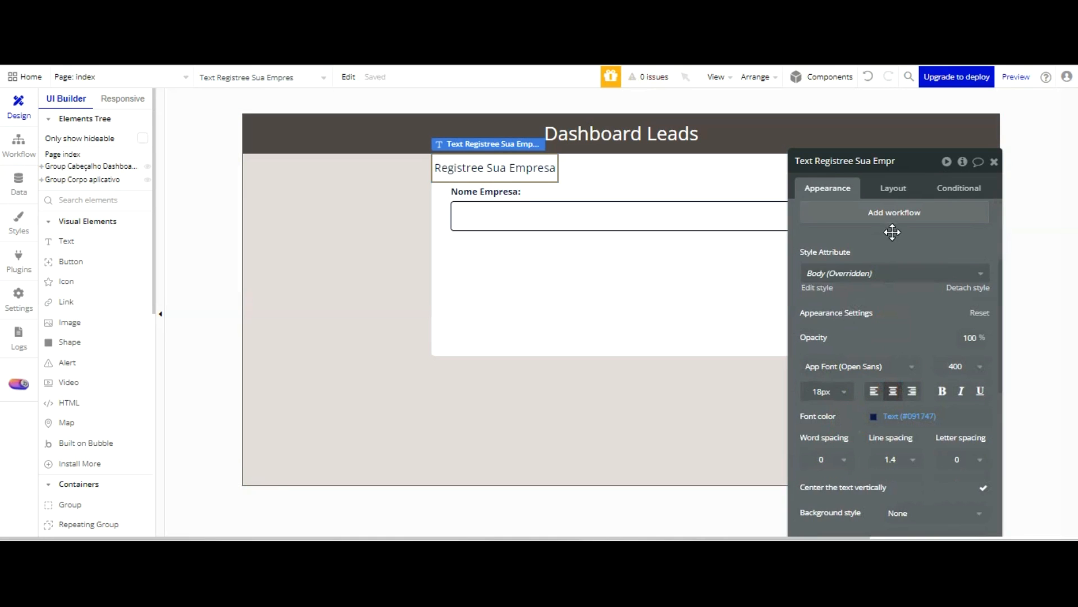
pyautogui.click(943, 391)
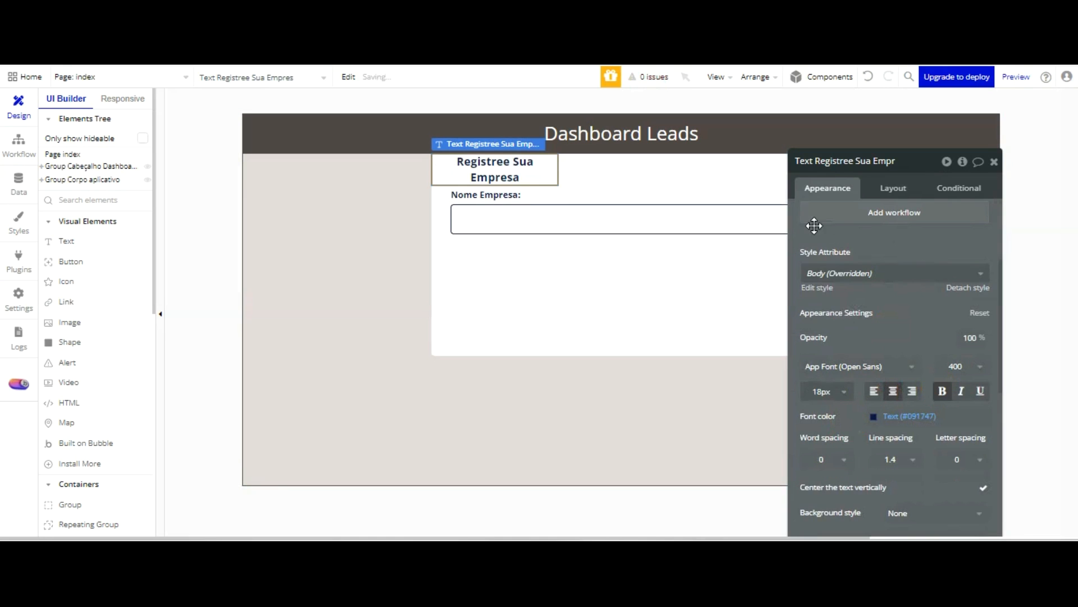
# Detach the "Registree Sua Empresa" heading's style and set its fixed width to 300
pyautogui.scroll(3, 910, 236)
pyautogui.scroll(-3, 950, 270)
pyautogui.click(968, 287)
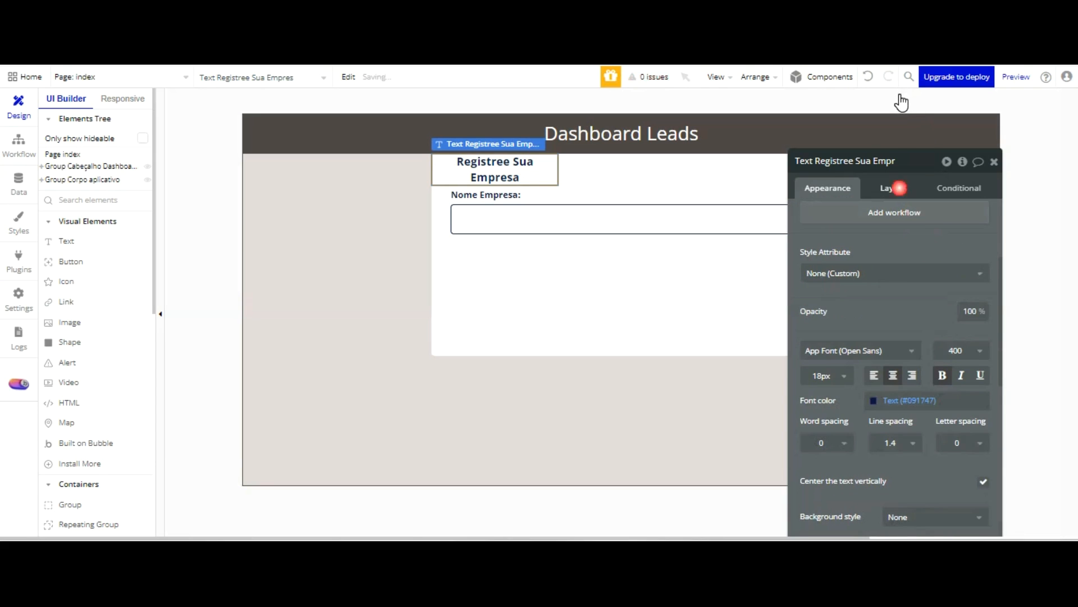
pyautogui.click(896, 187)
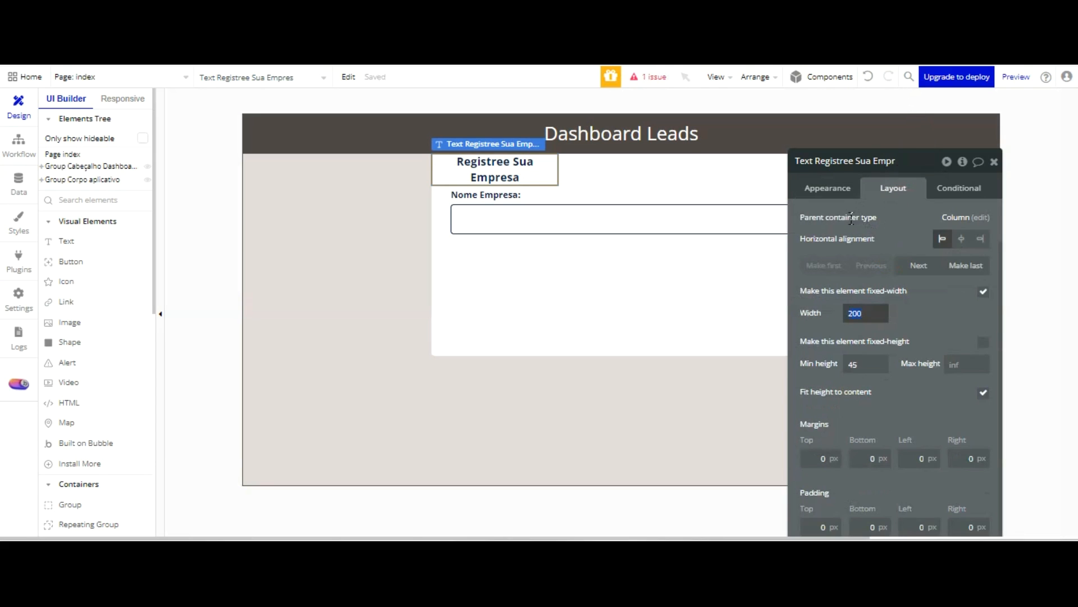
pyautogui.write('300')
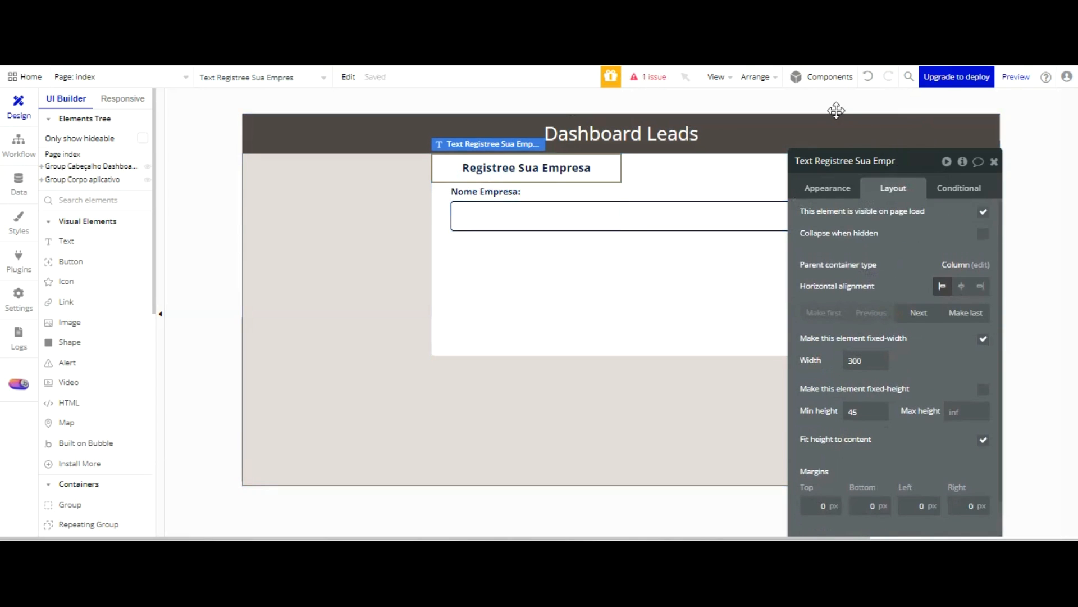
# Edit the heading's wording to "Registee Sua Empresa"
pyautogui.click(839, 190)
pyautogui.click(832, 218)
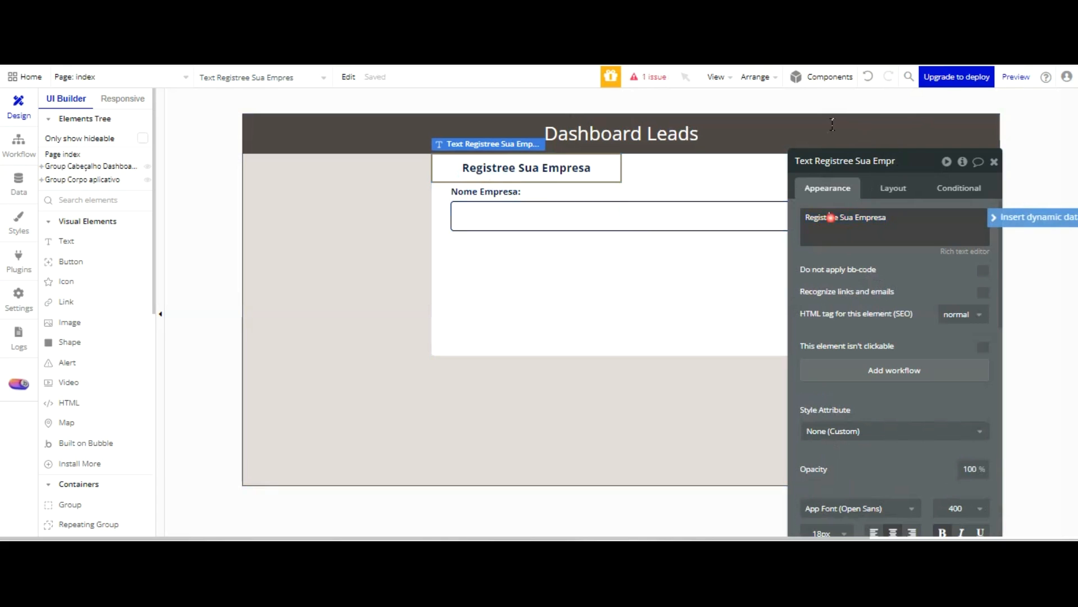
pyautogui.click(832, 218)
pyautogui.press('BackSpace')
pyautogui.click(909, 282)
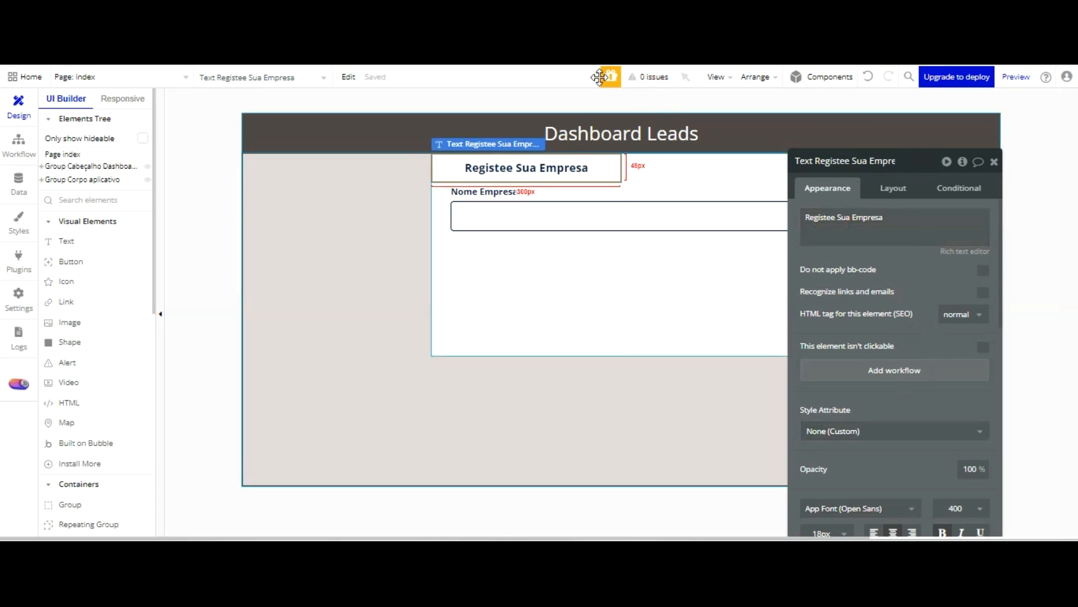
# Centre the "Registee Sua Empresa" heading horizontally within Group Form 01
pyautogui.scroll(-2, 883, 320)
pyautogui.scroll(-1, 883, 320)
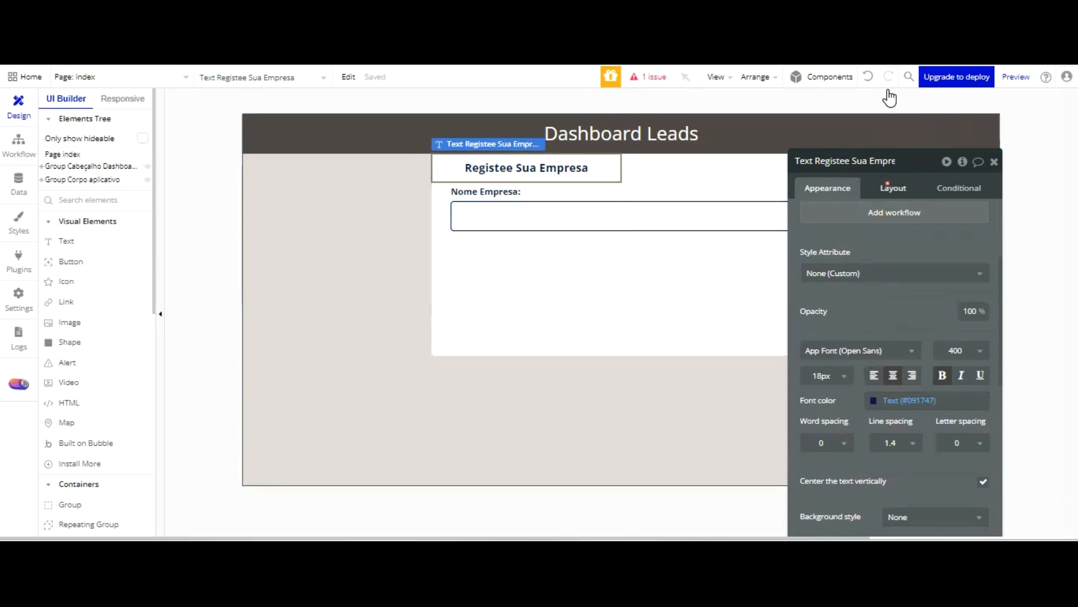
pyautogui.click(892, 187)
pyautogui.click(962, 238)
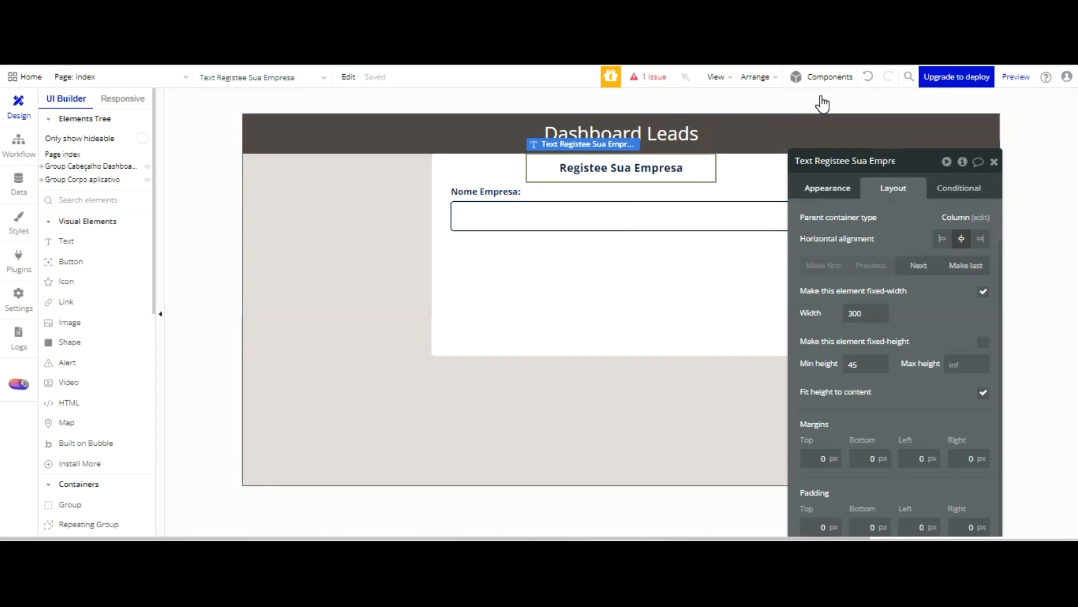
# Correct the heading's wording to "Registre Sua Empresa"
pyautogui.click(833, 190)
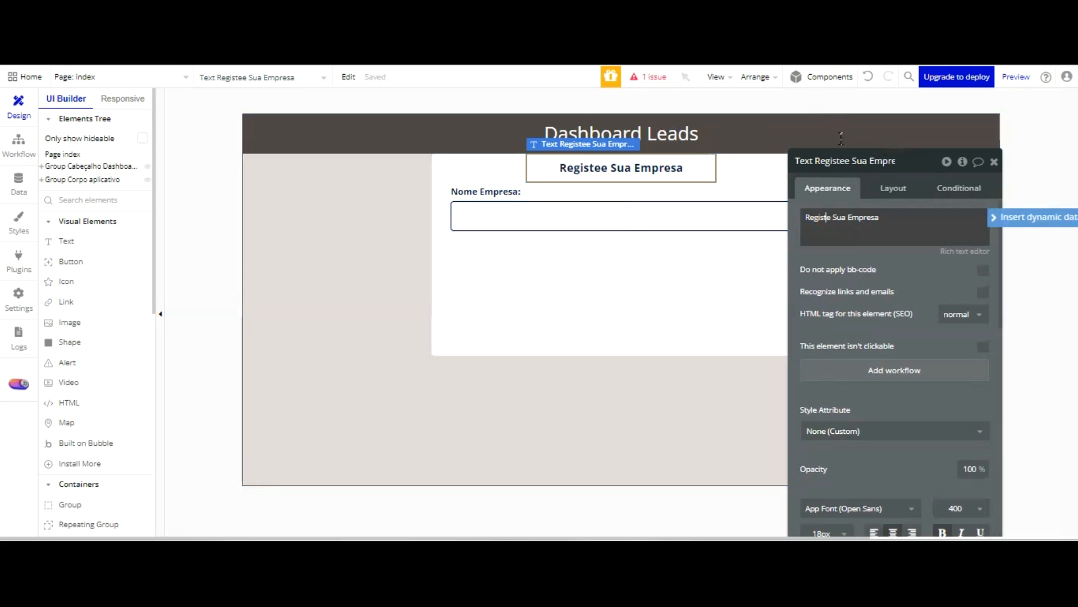
pyautogui.press('BackSpace')
pyautogui.write('r')
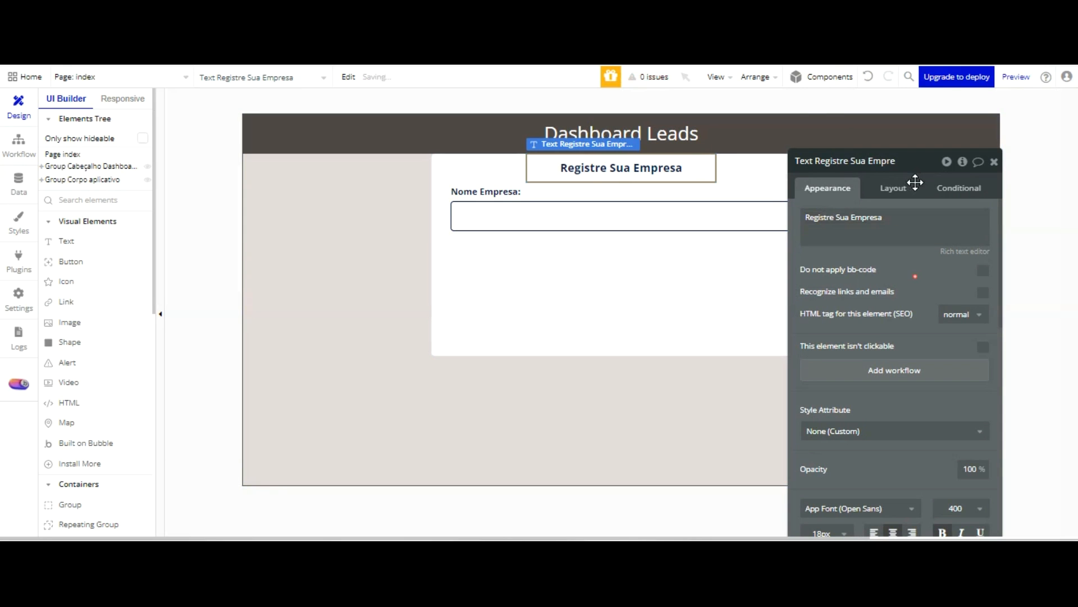
pyautogui.moveTo(862, 173); pyautogui.dragTo(880, 187)
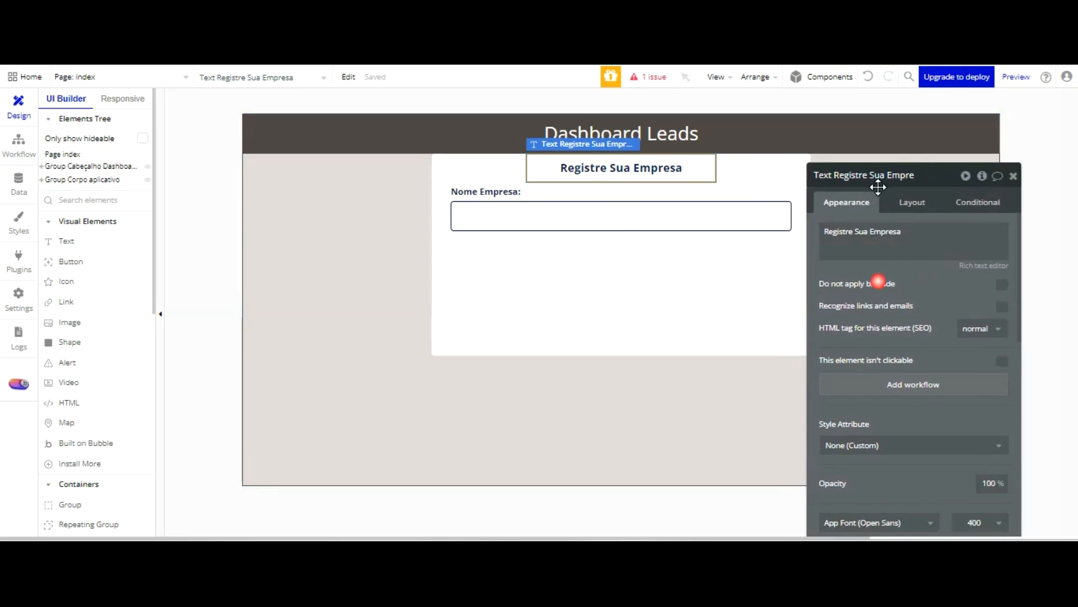
# Copy the "Nome Empresa:" label together with its input and paste three copies of the pair below in Group Form 01
pyautogui.click(494, 100)
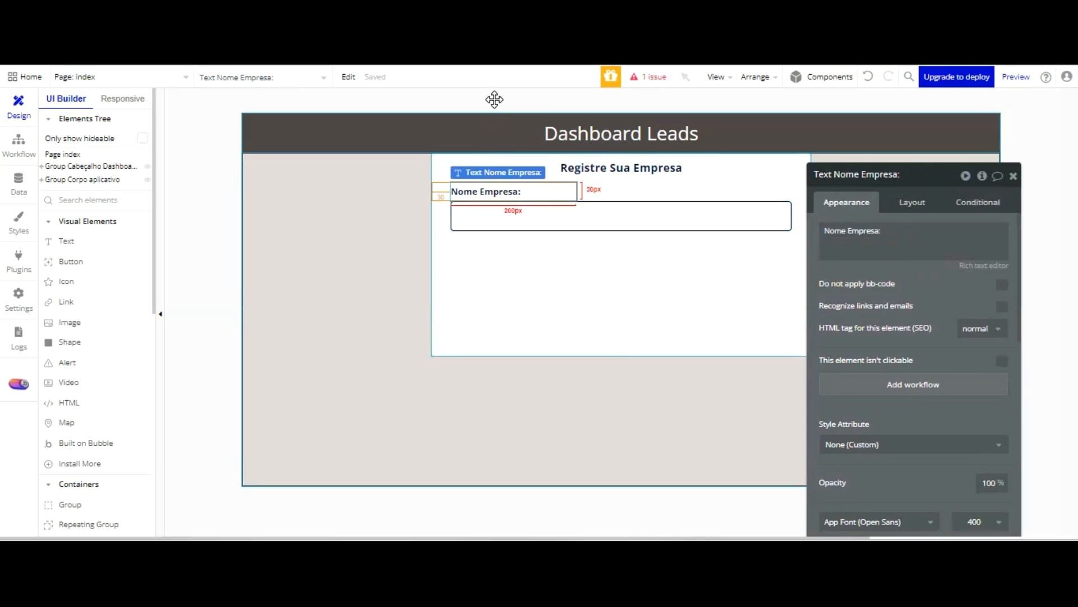
pyautogui.keyDown('shift'); pyautogui.click(494, 109); pyautogui.keyUp('shift')
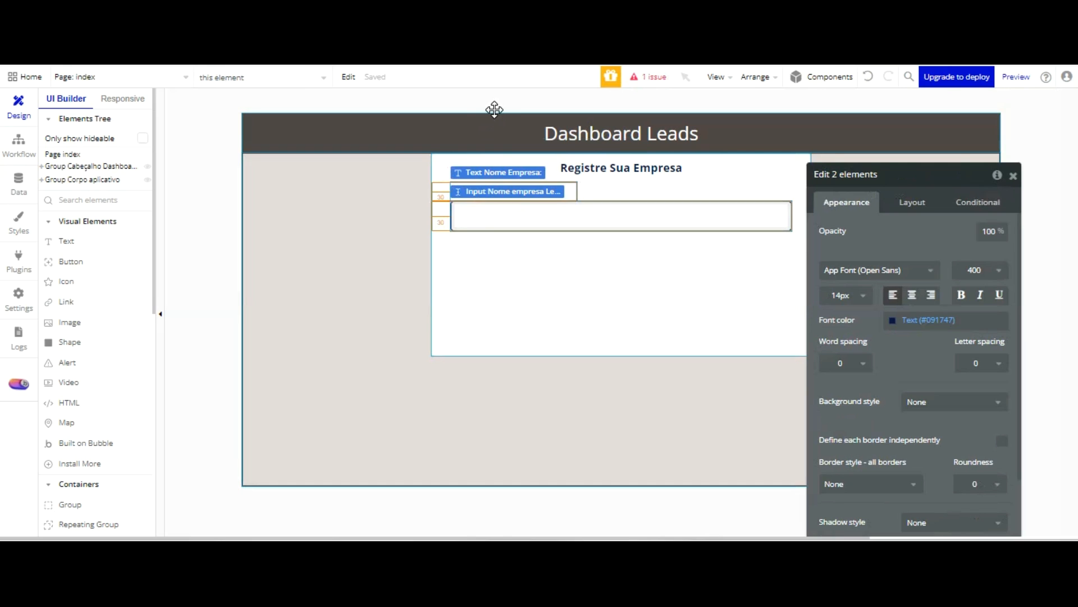
pyautogui.moveTo(494, 110); pyautogui.dragTo(496, 118)
pyautogui.hotkey('ctrl', 'v')
pyautogui.hotkey('ctrl', 'v')
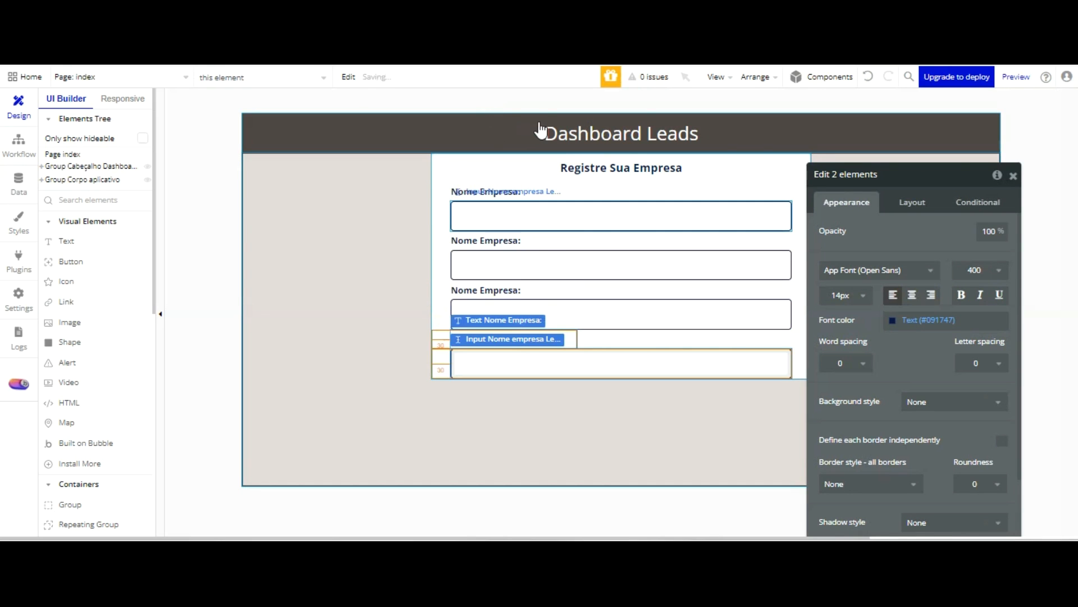
# Change the text of the second field's label to "Contato Empresa:"
pyautogui.click(512, 240)
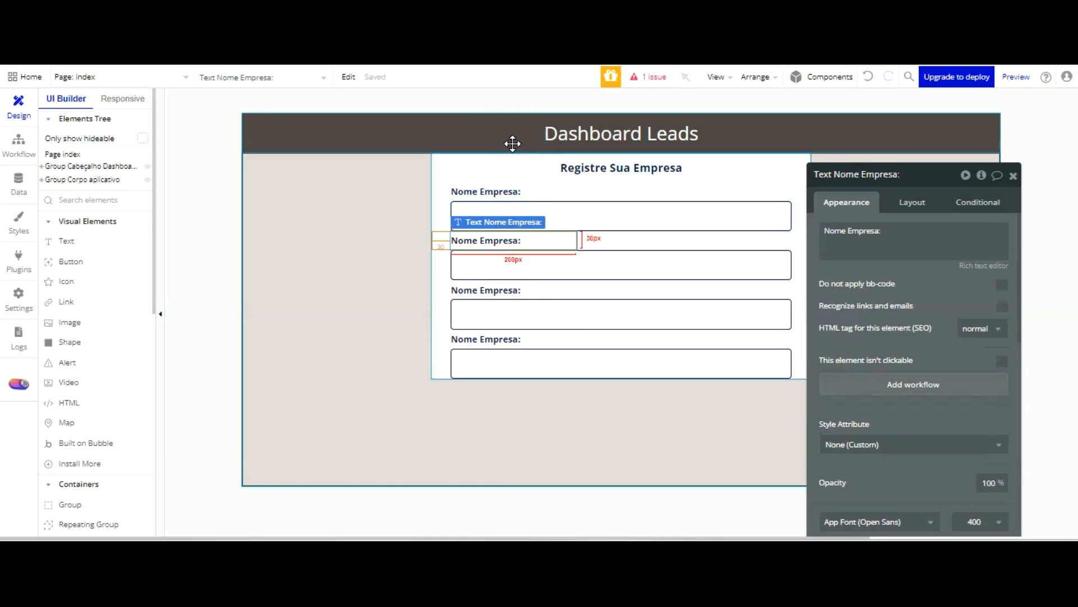
pyautogui.click(889, 236)
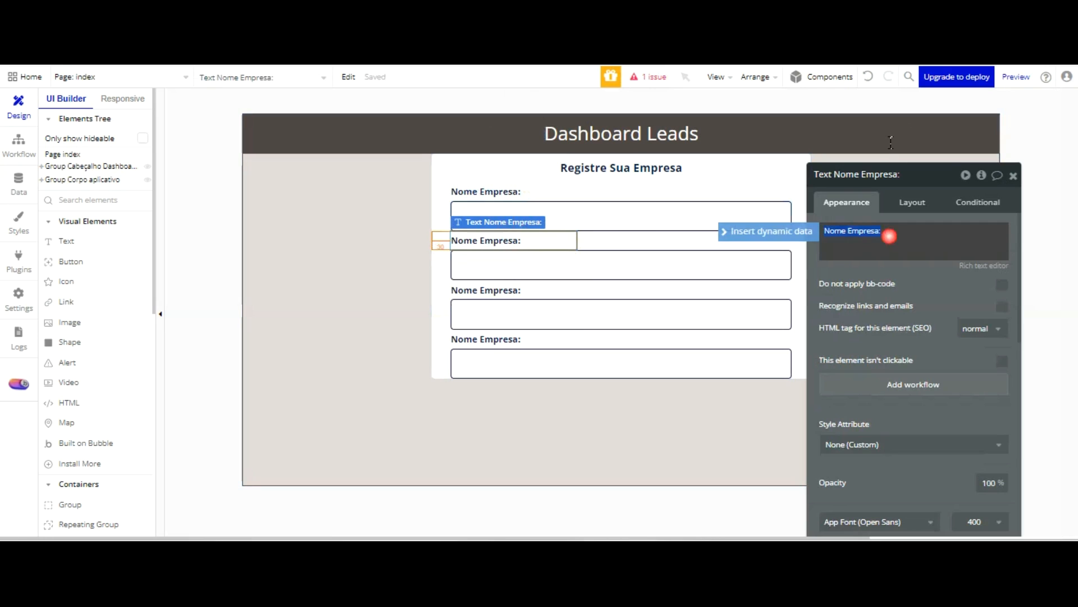
pyautogui.write('Contato')
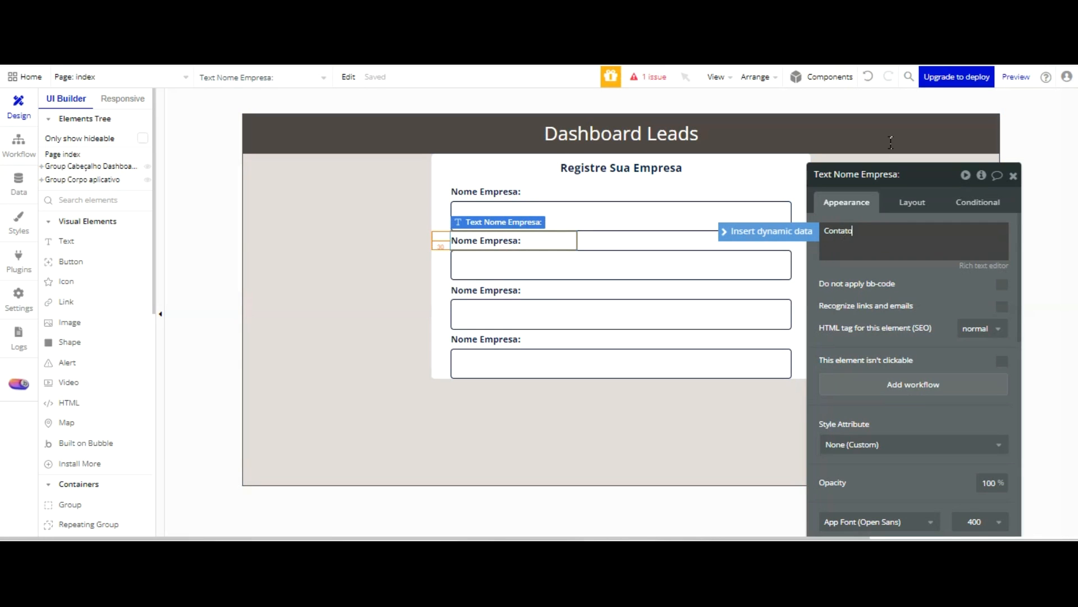
pyautogui.click(891, 142)
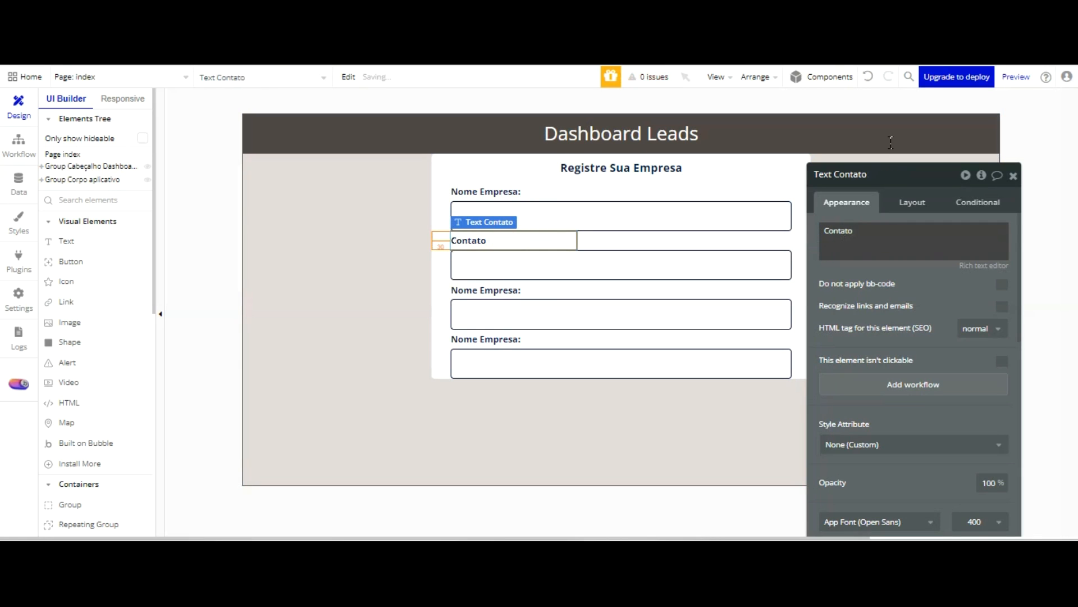
pyautogui.click(890, 235)
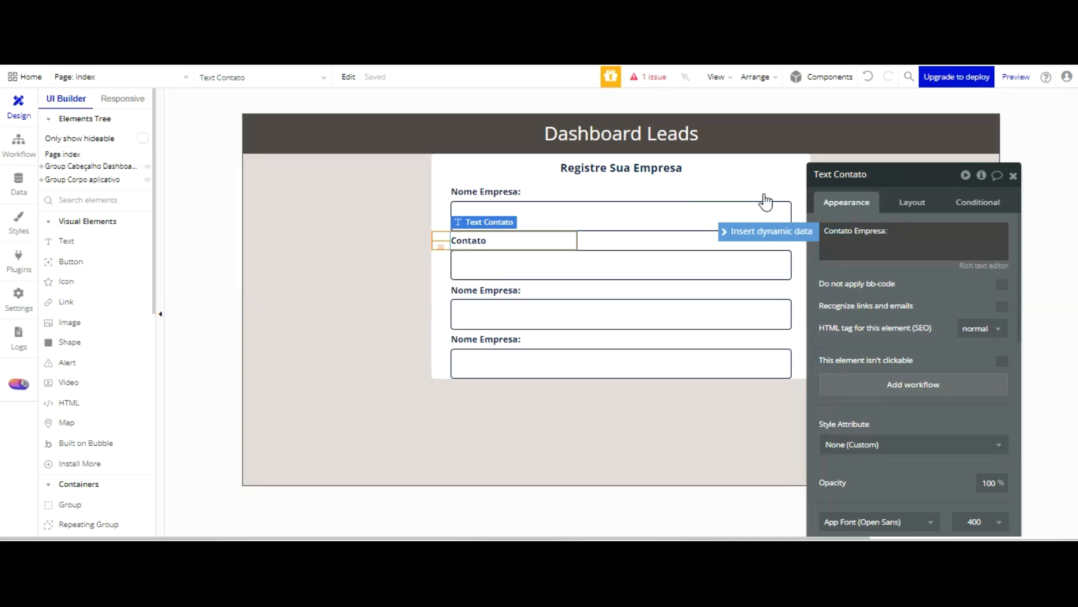
# Rename the input under the "Contato Empresa:" label as "Input Contato empresa Lead"
pyautogui.click(685, 267)
pyautogui.click(872, 178)
pyautogui.press('BackSpace')
pyautogui.press('BackSpace')
pyautogui.press('BackSpace')
pyautogui.press('BackSpace')
pyautogui.press('BackSpace')
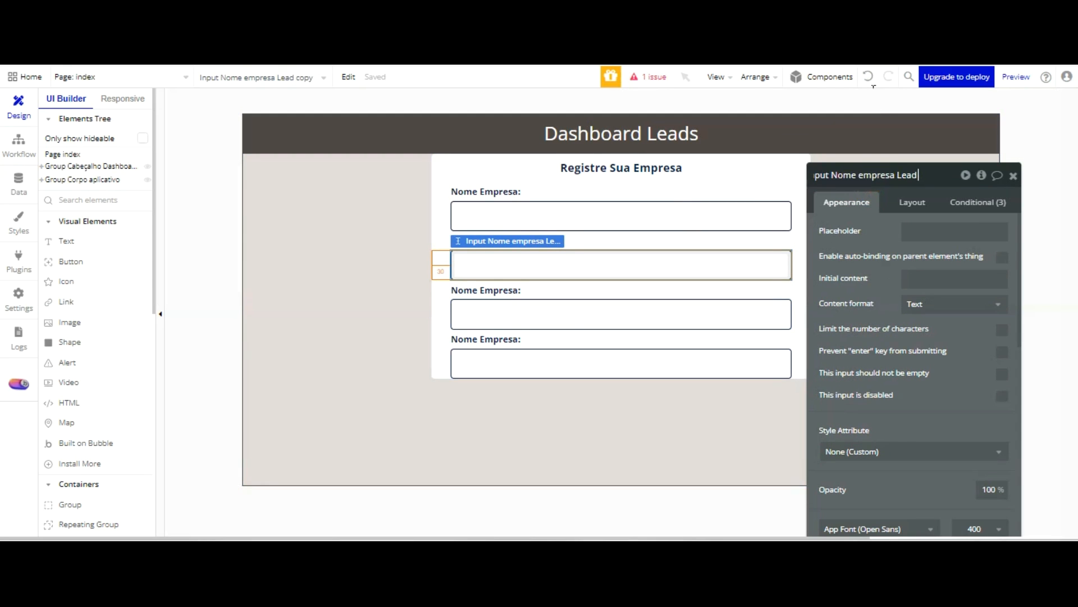
pyautogui.hotkey('ctrl', 'Left')
pyautogui.hotkey('ctrl', 'Left')
pyautogui.press('BackSpace')
pyautogui.press('BackSpace')
pyautogui.press('BackSpace')
pyautogui.press('BackSpace')
pyautogui.write('Contato')
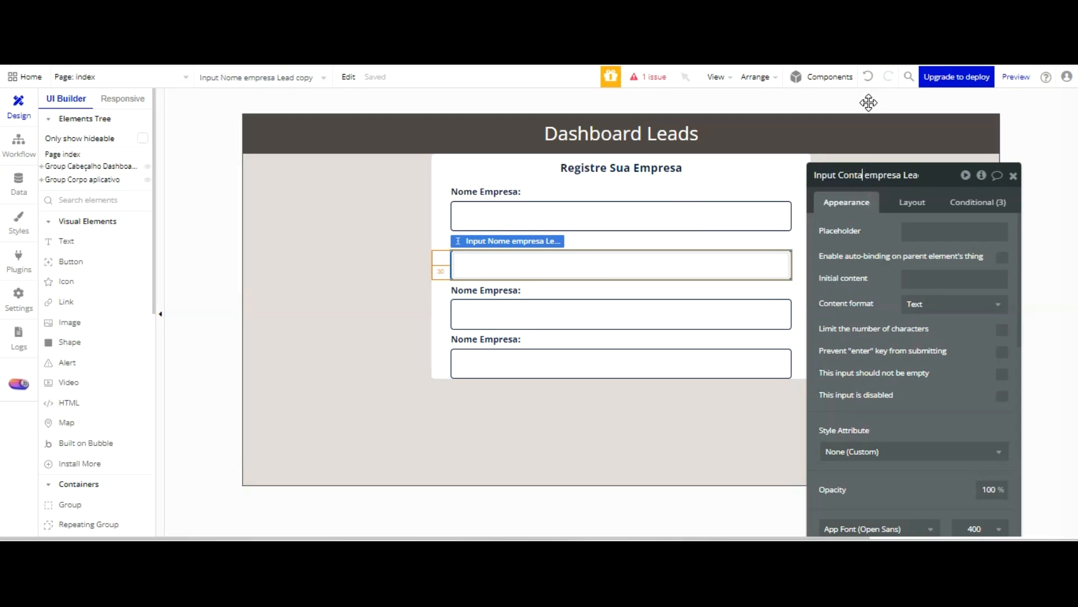
# Rename the third input in the form as "Input Email empresa Lead"
pyautogui.click(640, 308)
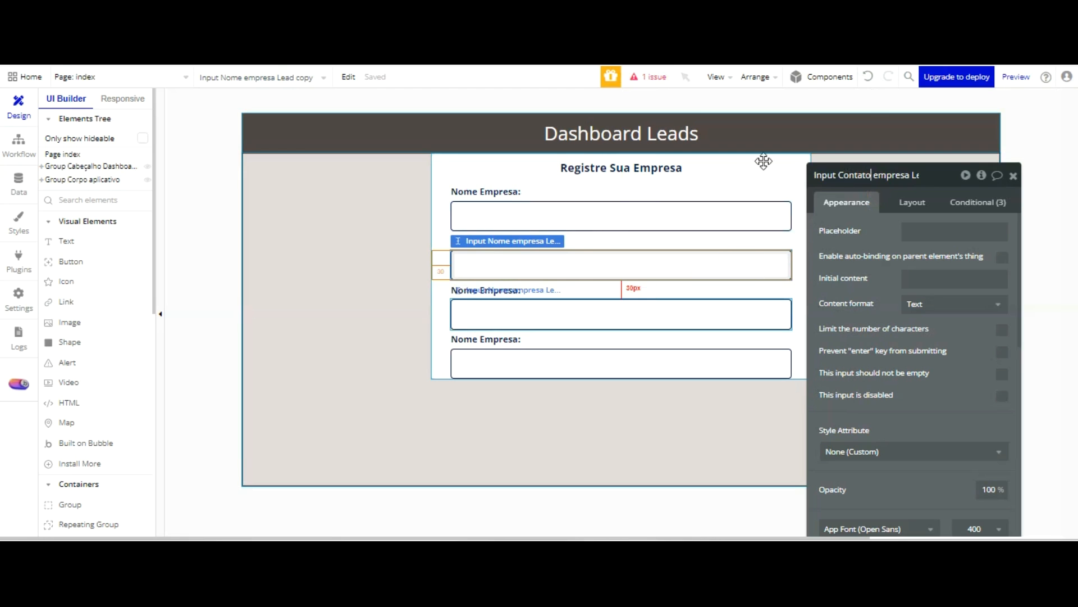
pyautogui.click(898, 175)
pyautogui.press('BackSpace')
pyautogui.press('BackSpace')
pyautogui.press('BackSpace')
pyautogui.press('BackSpace')
pyautogui.press('BackSpace')
pyautogui.press('BackSpace')
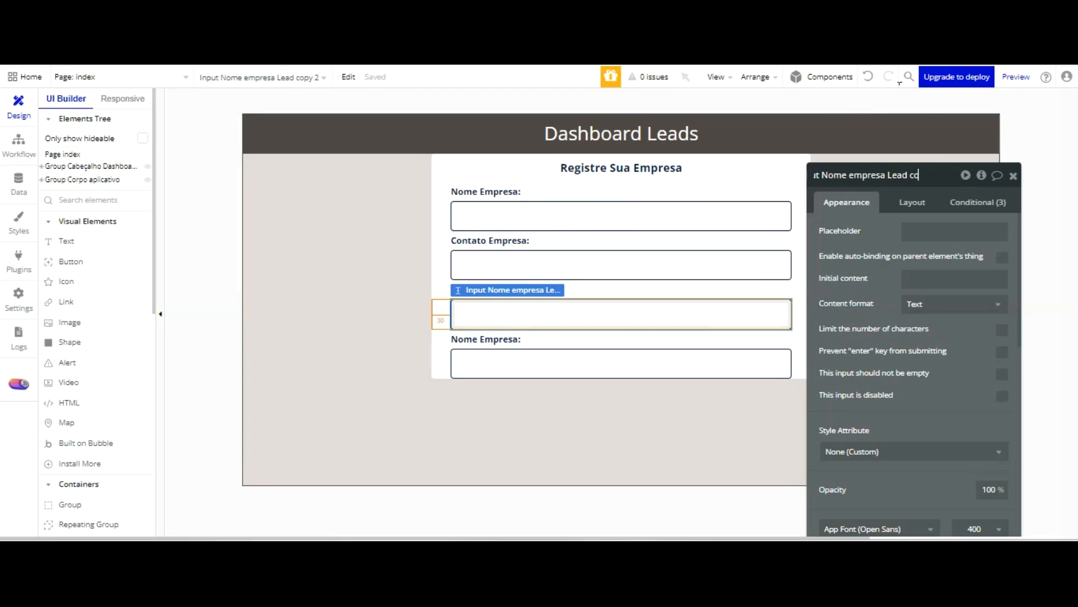
pyautogui.press('BackSpace')
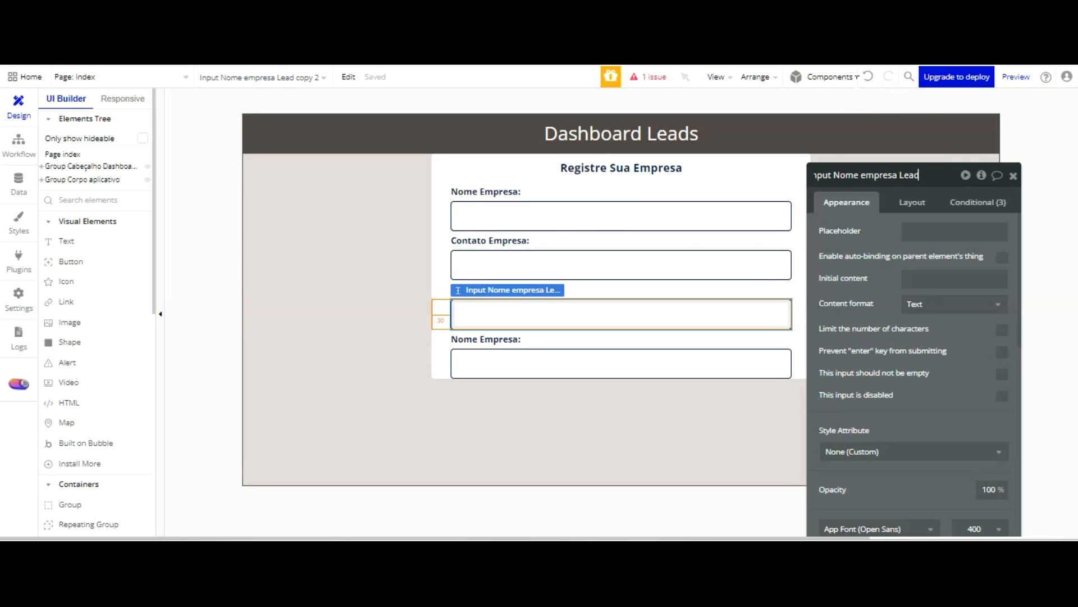
pyautogui.press('BackSpace')
pyautogui.press('BackSpace')
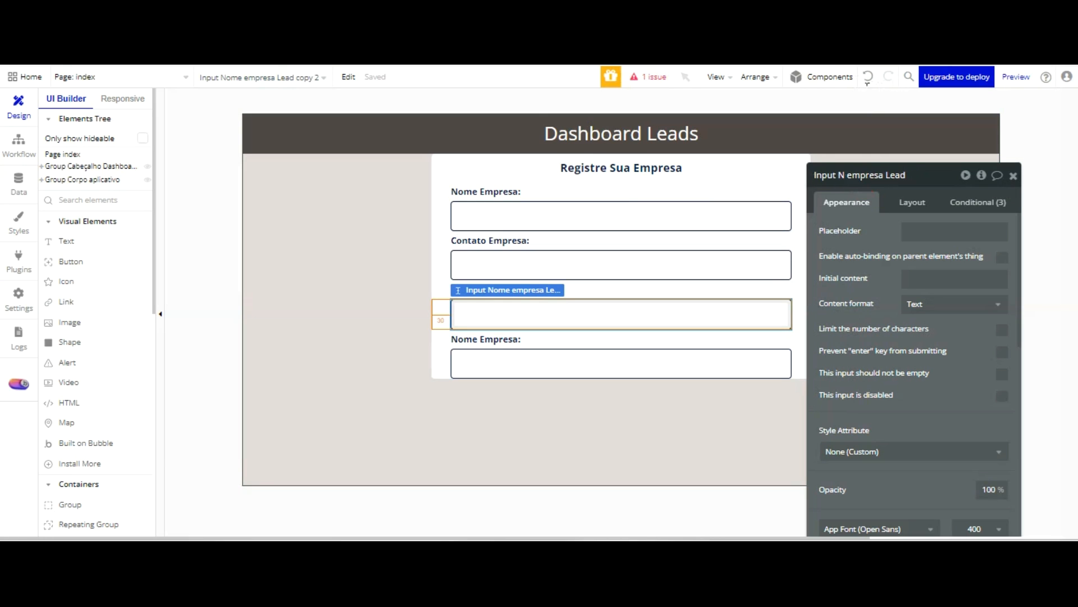
pyautogui.write('Email')
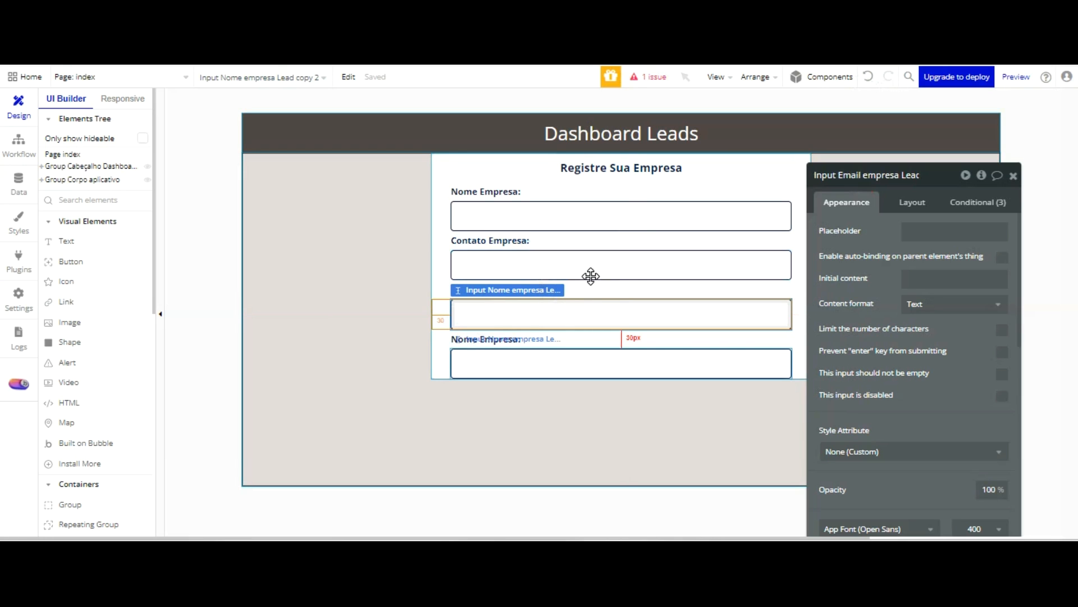
# Rename the fourth input in the form as "Input Endereço empresa Lead"
pyautogui.click(635, 354)
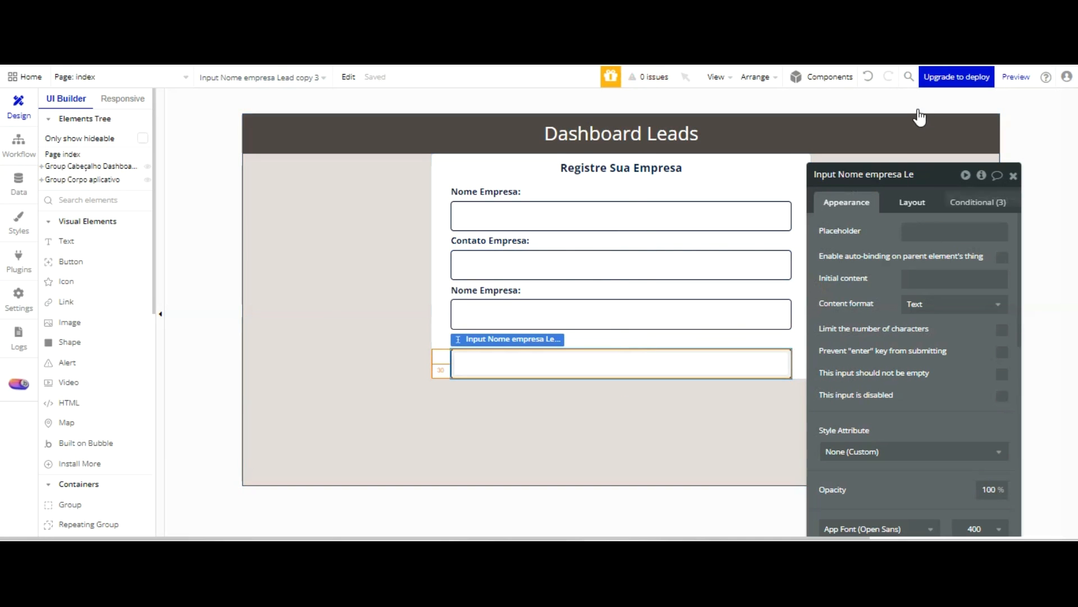
pyautogui.click(904, 175)
pyautogui.press('BackSpace')
pyautogui.press('BackSpace')
pyautogui.press('BackSpace')
pyautogui.press('BackSpace')
pyautogui.press('BackSpace')
pyautogui.press('BackSpace')
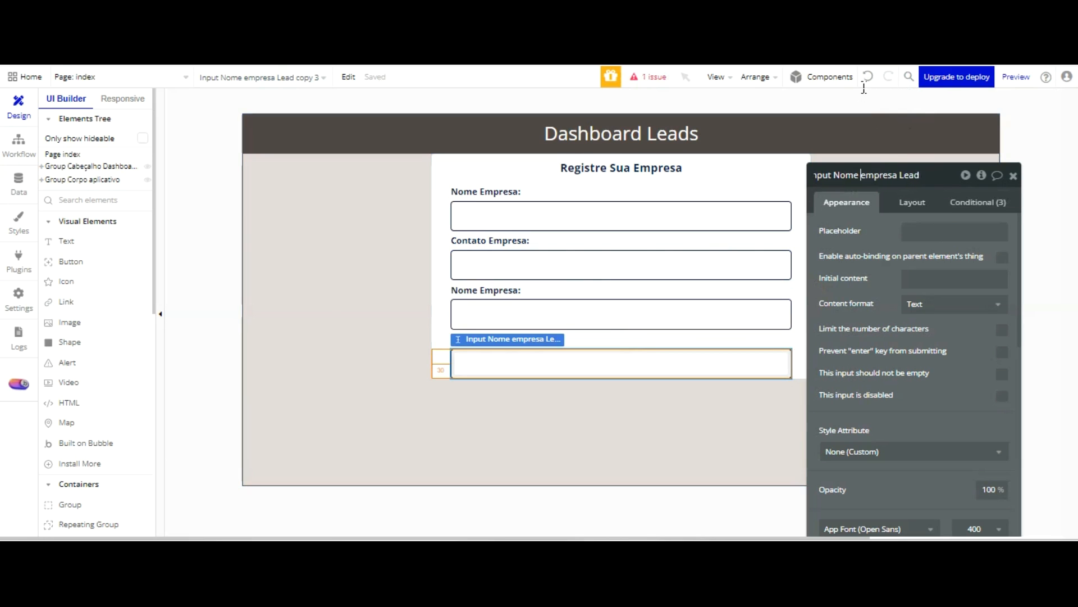
pyautogui.press('BackSpace')
pyautogui.press('BackSpace')
pyautogui.press('BackSpace')
pyautogui.press('BackSpace')
pyautogui.press('BackSpace')
pyautogui.write('Enre')
pyautogui.press('BackSpace')
pyautogui.press('BackSpace')
pyautogui.write('dereç')
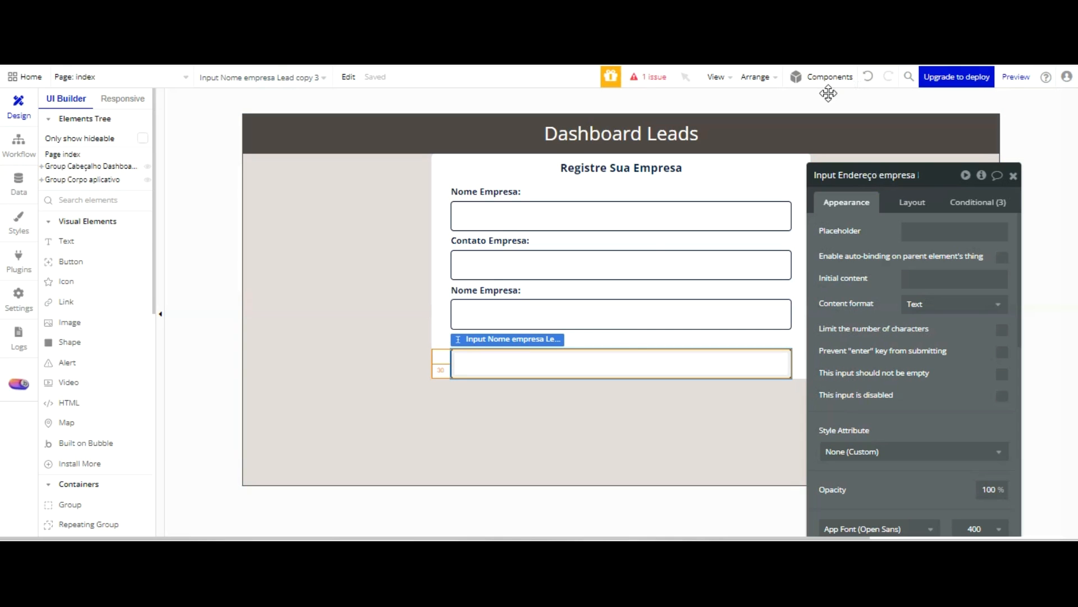
# Change the text of the third field's label to "Email Empresa:"
pyautogui.click(507, 197)
pyautogui.click(849, 231)
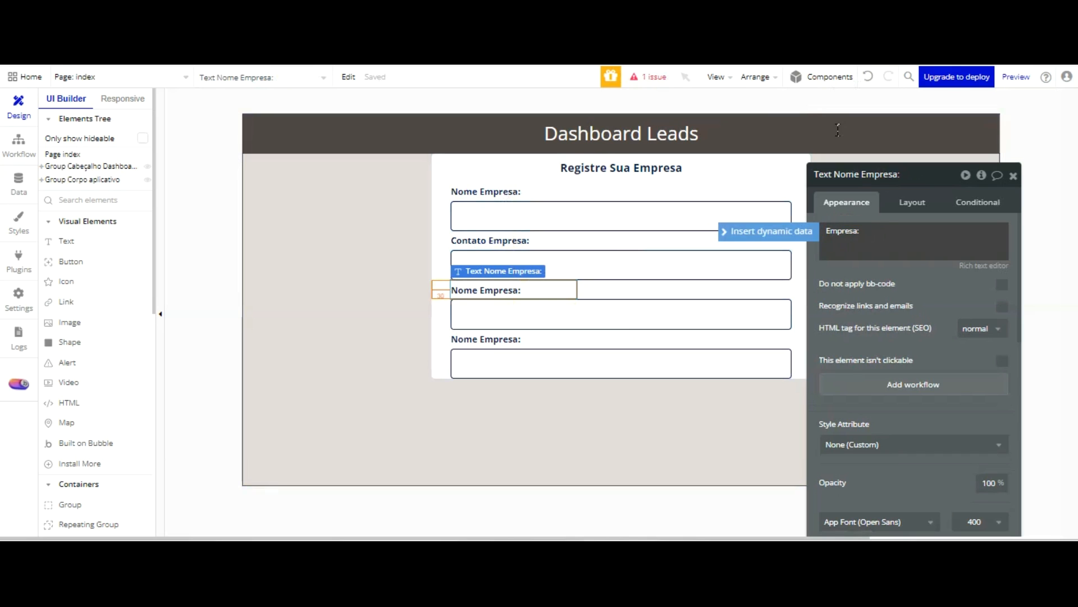
pyautogui.write('Email')
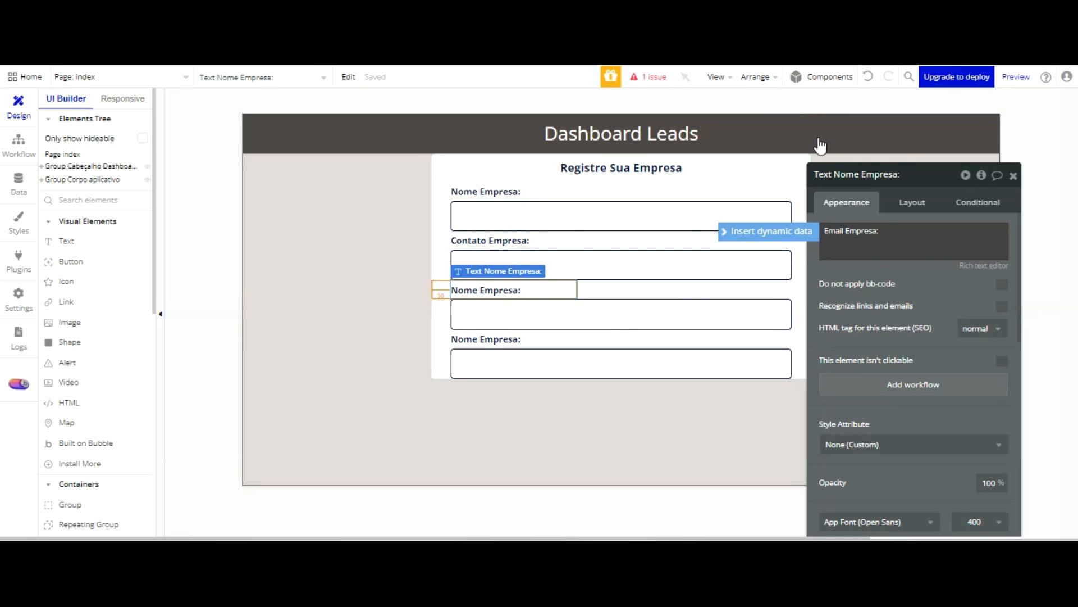
# Change the text of the fourth field's label to "Endereço Empresa:"
pyautogui.click(480, 342)
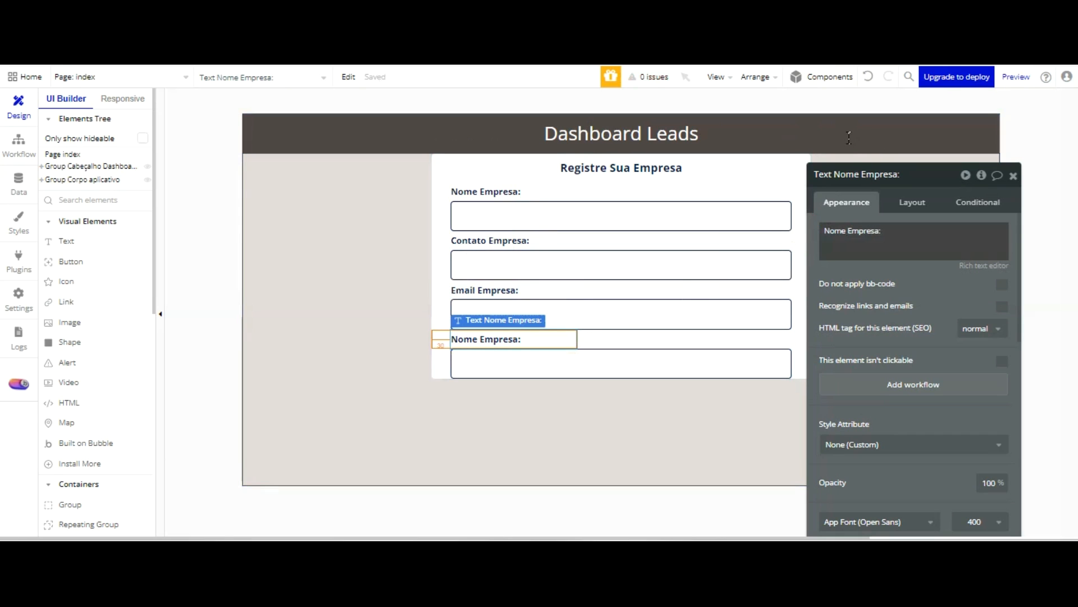
pyautogui.click(846, 230)
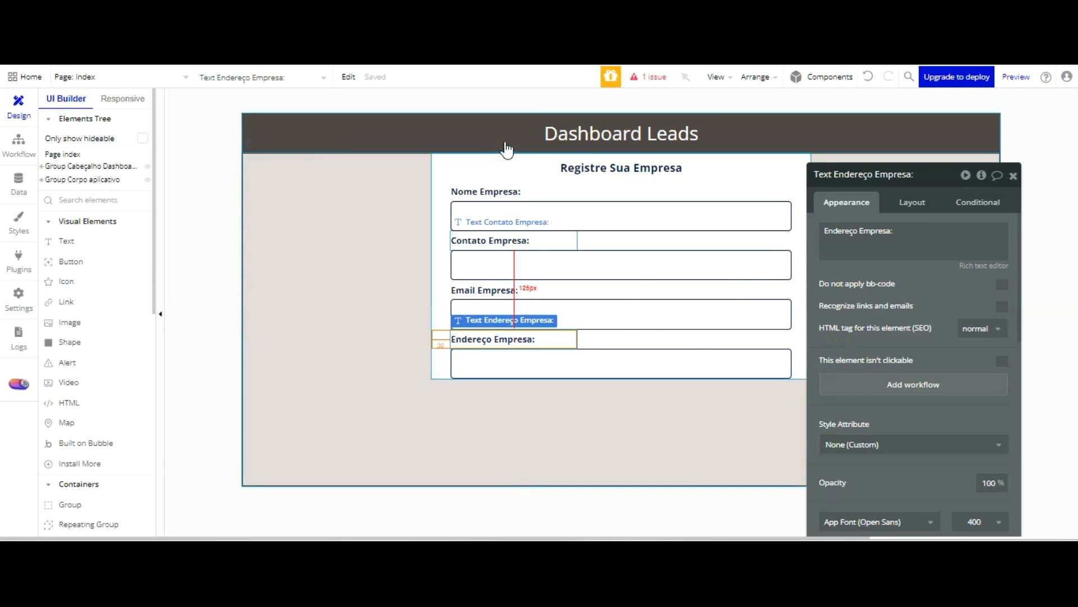
pyautogui.moveTo(936, 201); pyautogui.dragTo(980, 186)
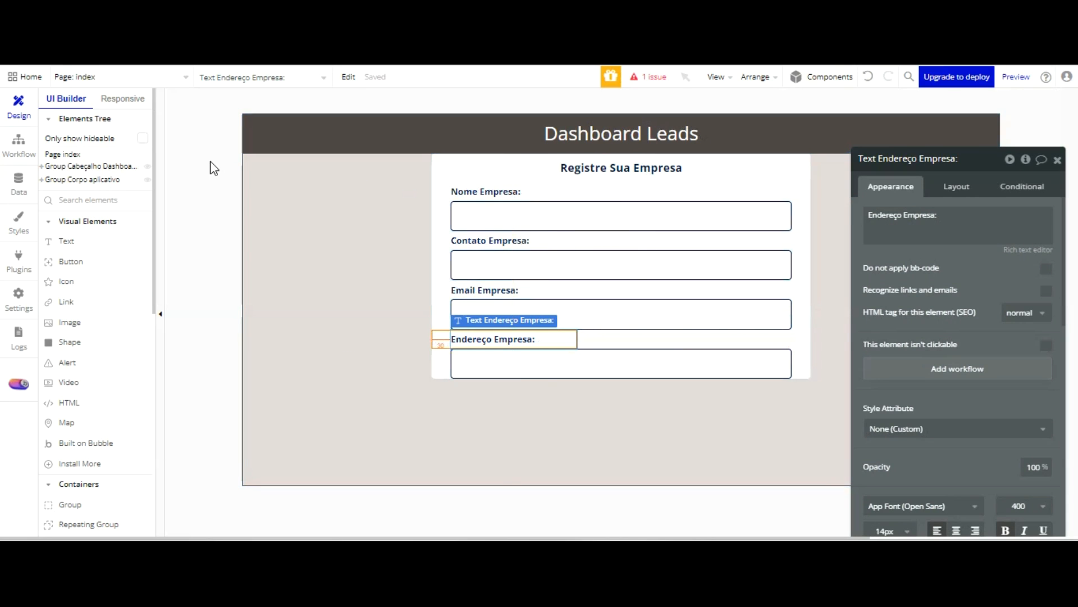
# Add a button below the last input in Group Form 01 and name it "Button Avançar grupo form 022"
pyautogui.press('Escape')
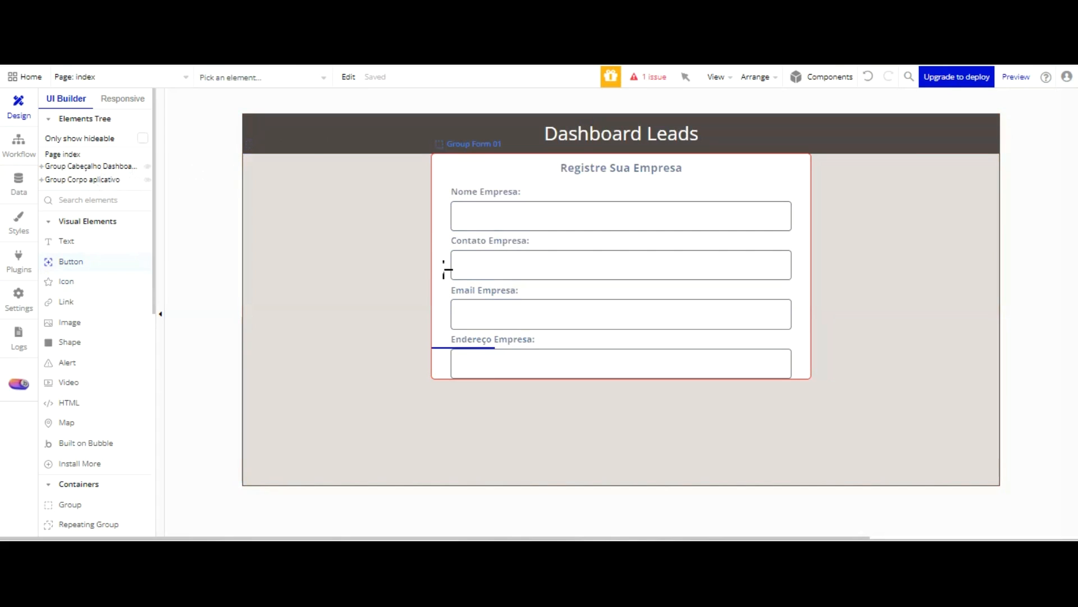
pyautogui.click(449, 278)
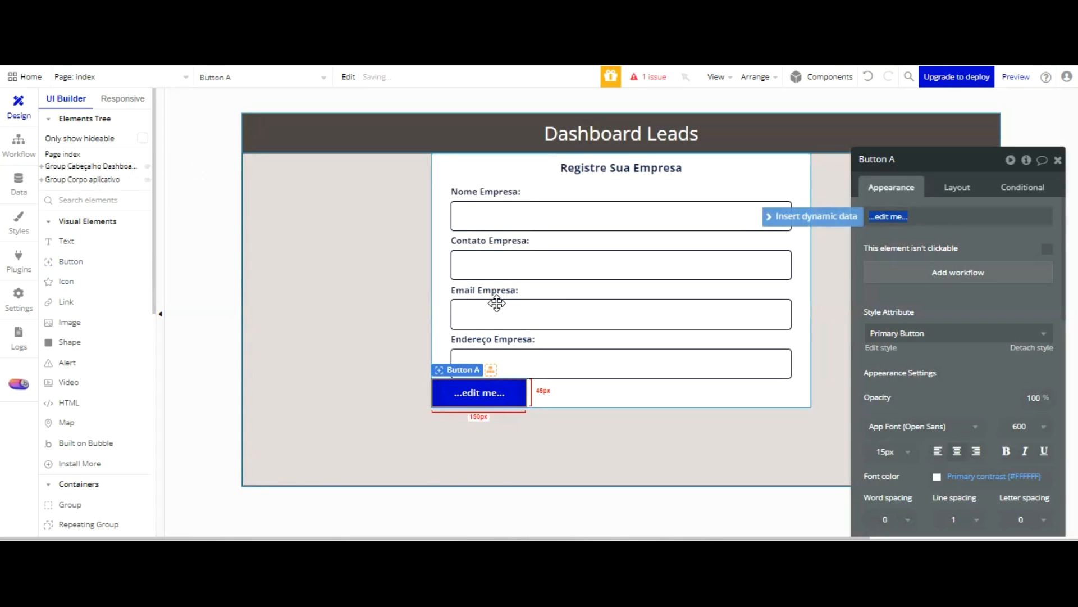
pyautogui.doubleClick(913, 159)
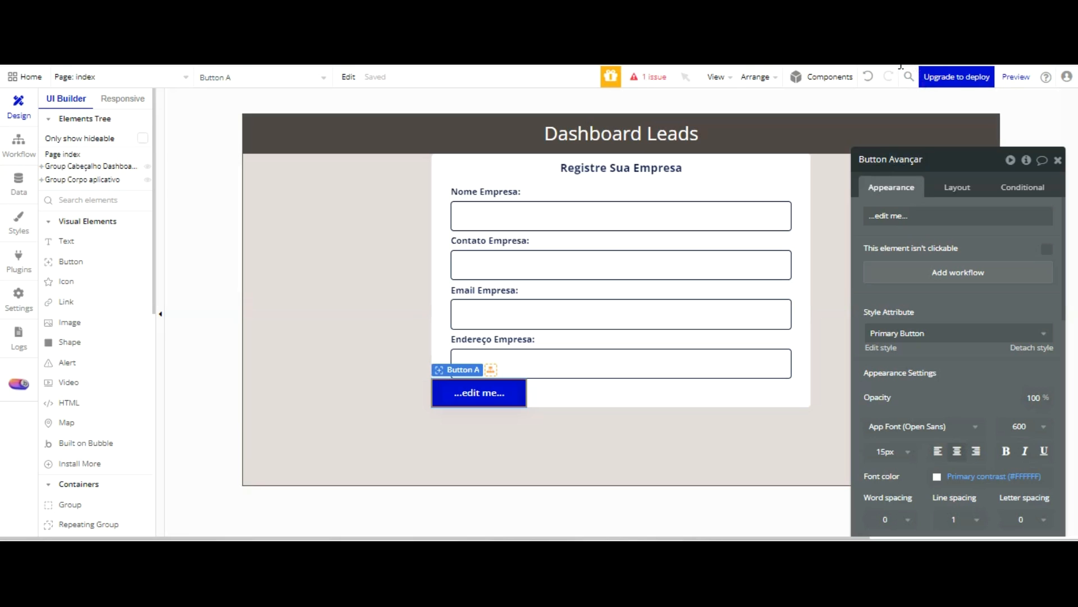
pyautogui.write('Avançar grupo form2')
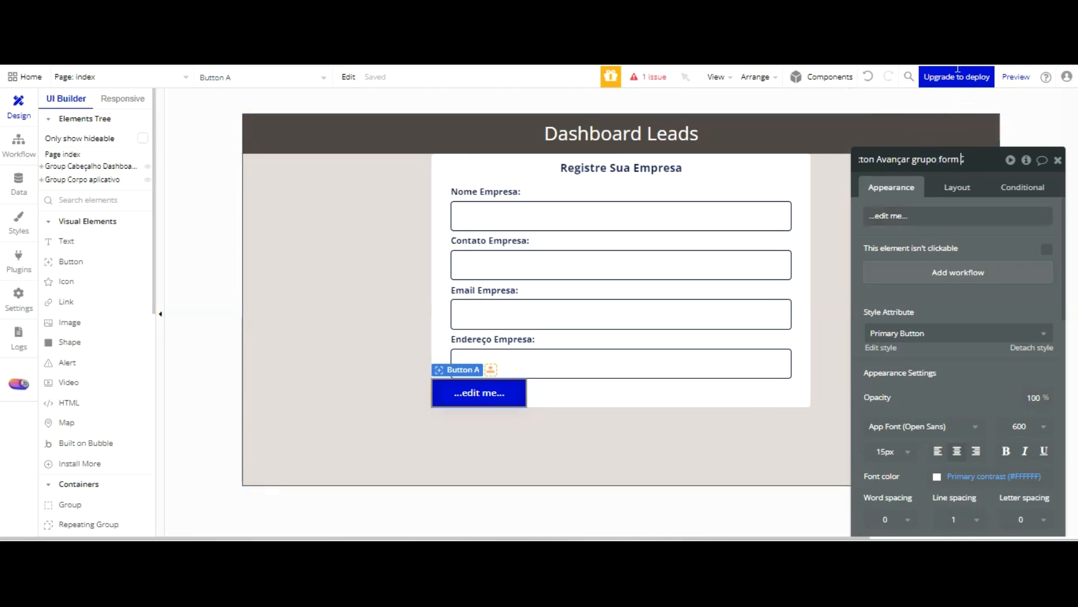
pyautogui.write('022')
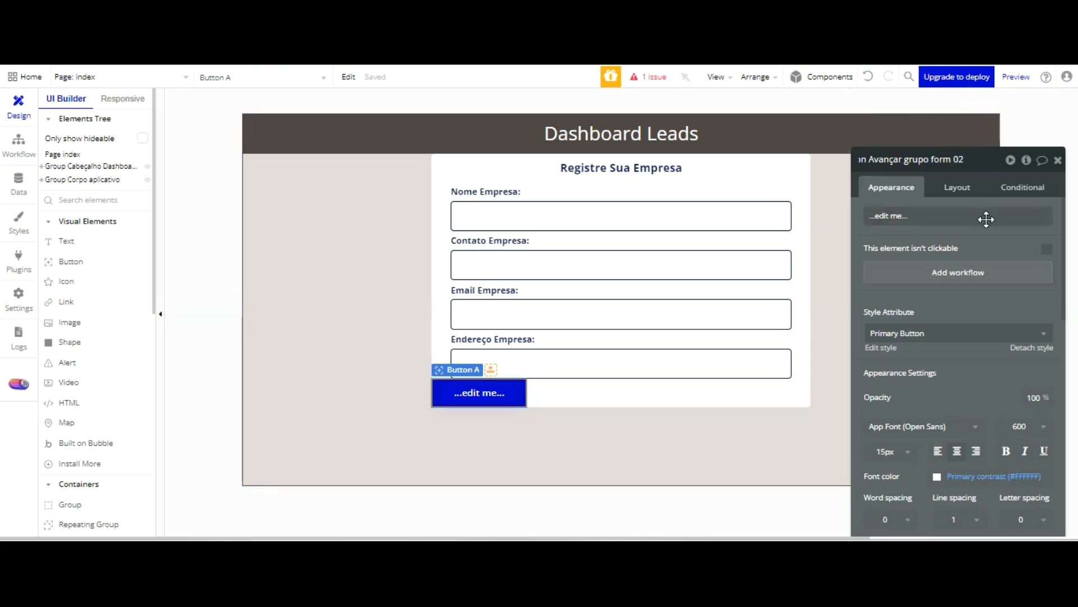
pyautogui.press('Return')
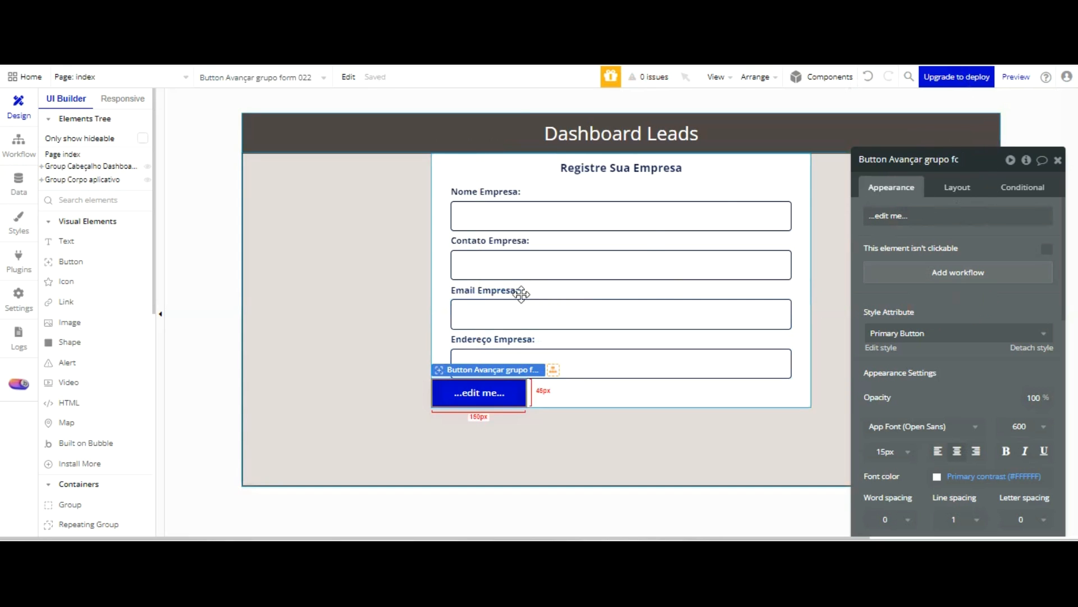
pyautogui.click(486, 135)
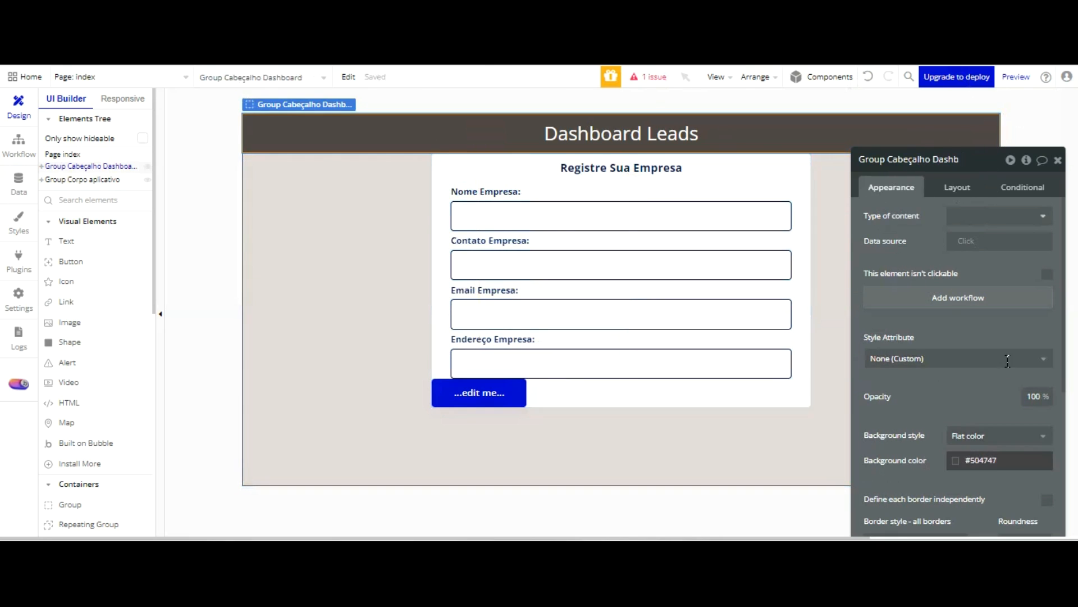
pyautogui.click(956, 460)
pyautogui.click(1006, 452)
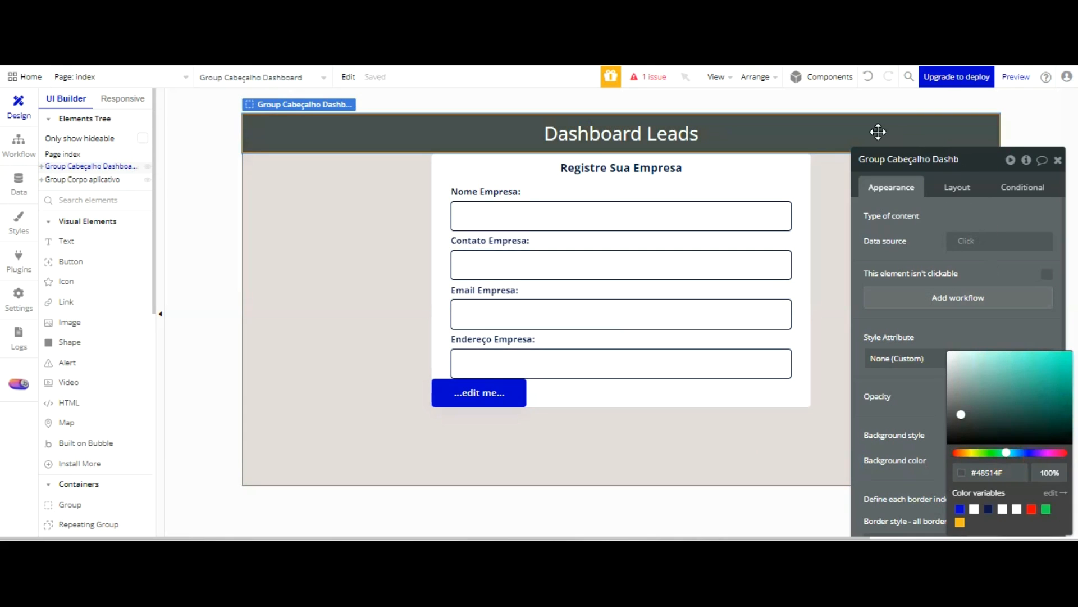
pyautogui.click(869, 76)
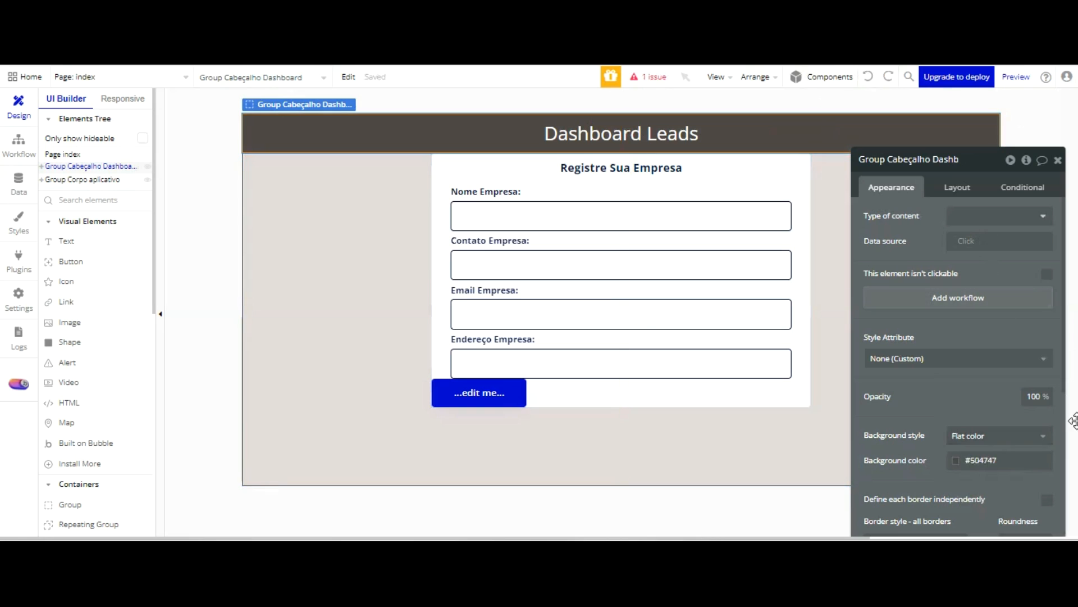
# Detach the Avançar button from its preset style and give it the header group's background colour #504747
pyautogui.click(1008, 460)
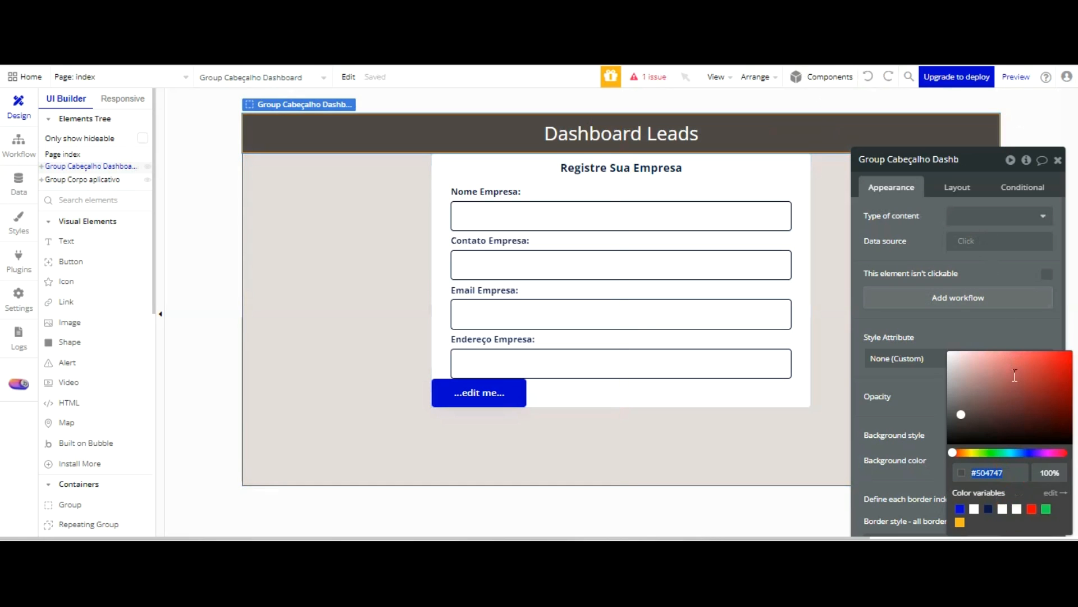
pyautogui.click(506, 385)
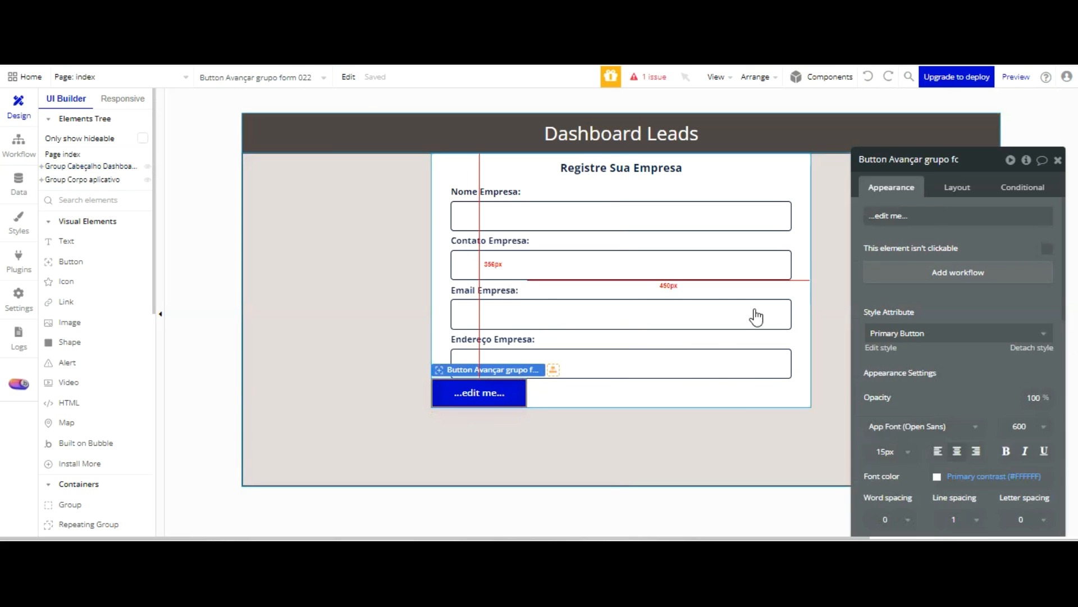
pyautogui.click(1002, 335)
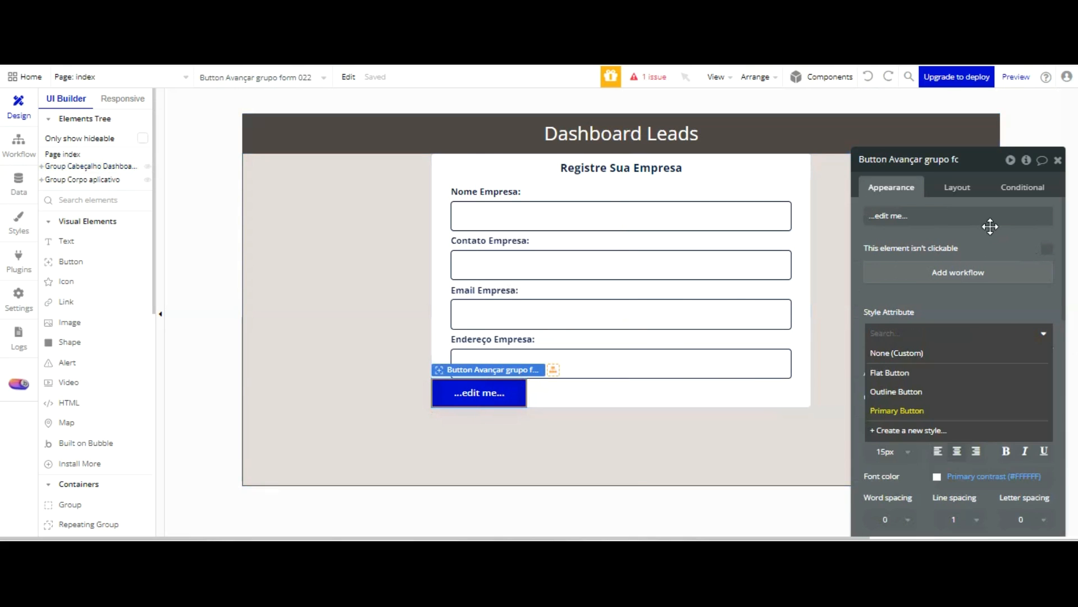
pyautogui.click(1037, 364)
pyautogui.click(1033, 346)
pyautogui.scroll(-3, 978, 267)
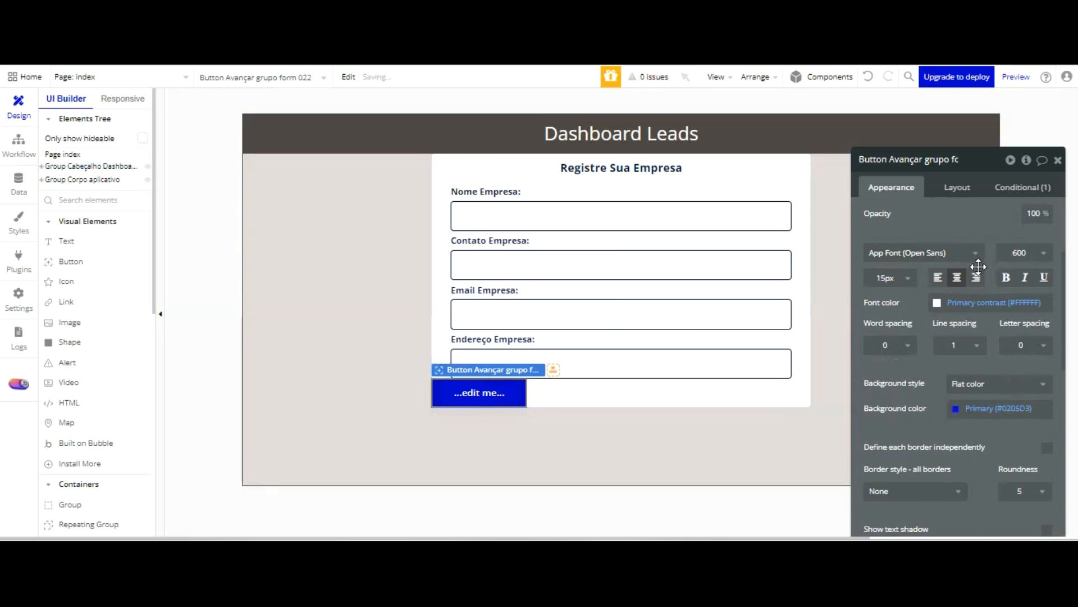
pyautogui.click(974, 308)
pyautogui.click(994, 472)
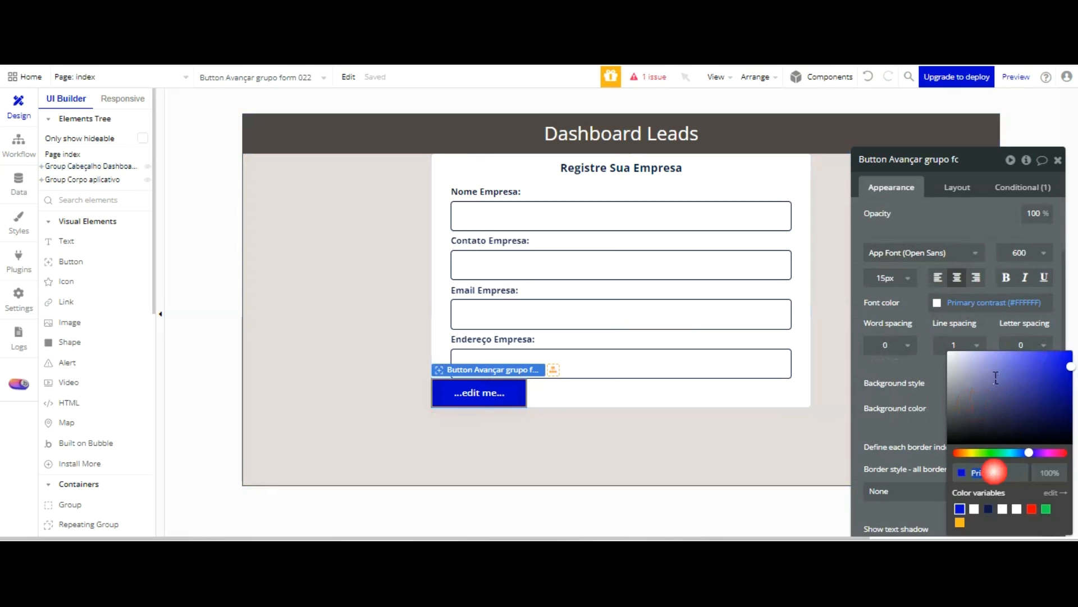
pyautogui.write('#504747')
pyautogui.click(922, 324)
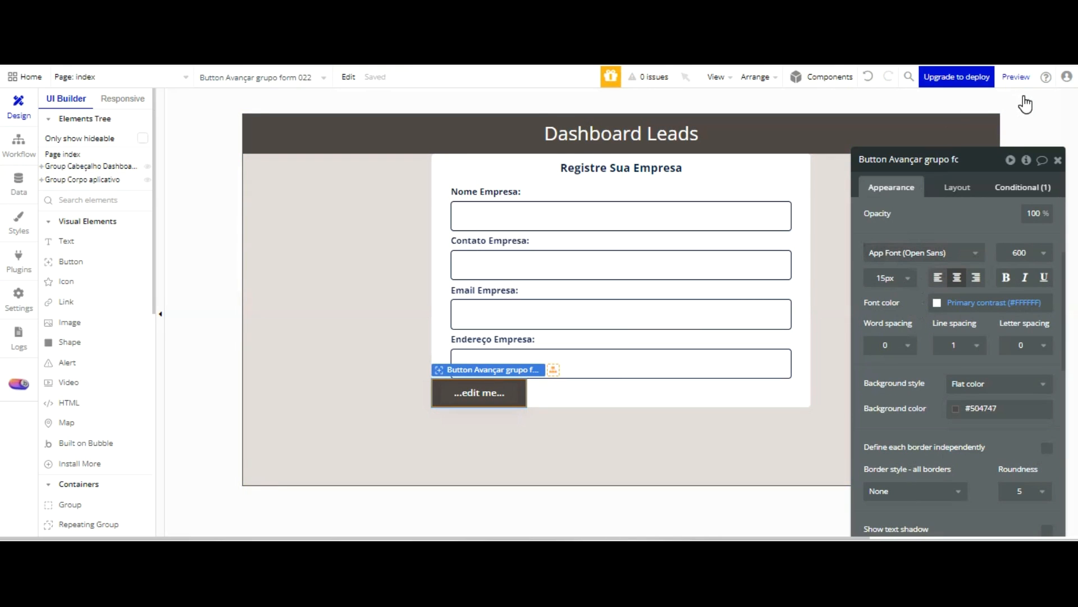
# Set the background colour in the button's hover condition to #18181B
pyautogui.click(1021, 188)
pyautogui.click(946, 253)
pyautogui.moveTo(950, 305); pyautogui.dragTo(951, 346)
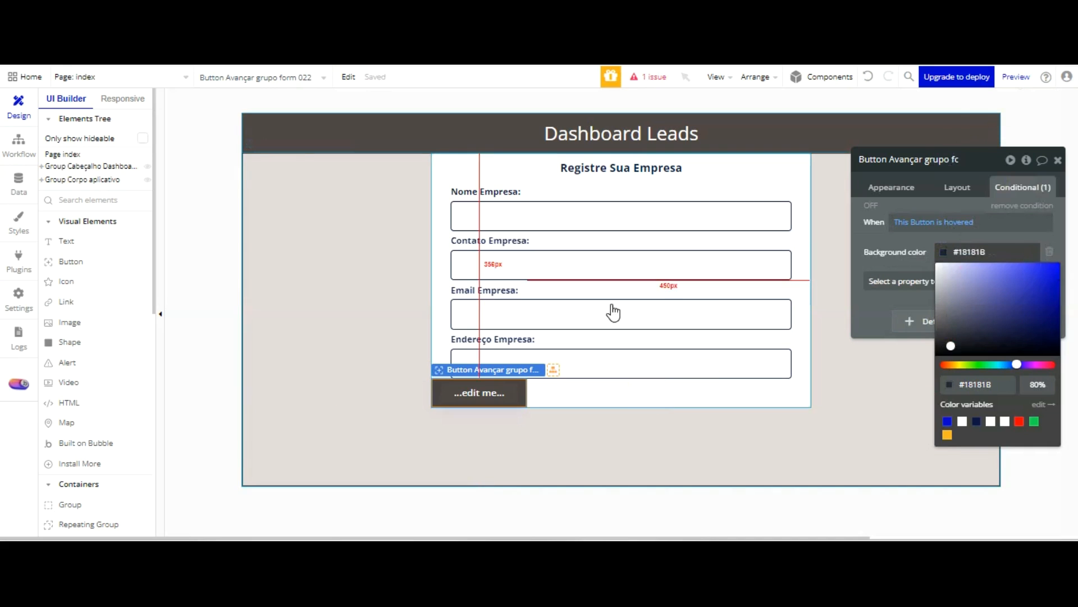
pyautogui.click(857, 205)
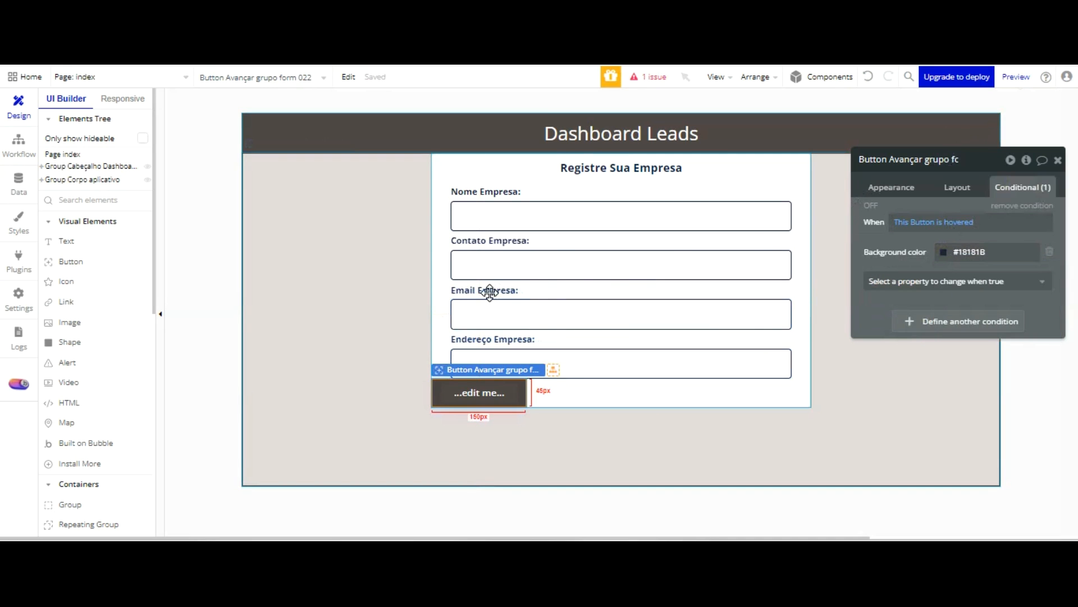
# Change the caption of the button below the form inputs to "Avançar"
pyautogui.click(891, 187)
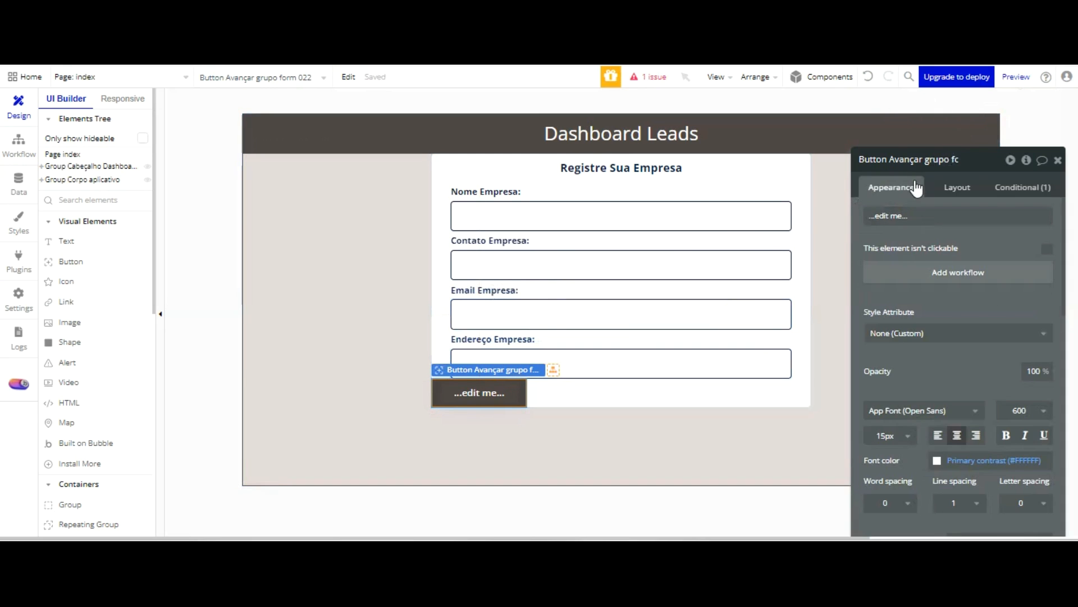
pyautogui.click(914, 215)
pyautogui.write('Avançar')
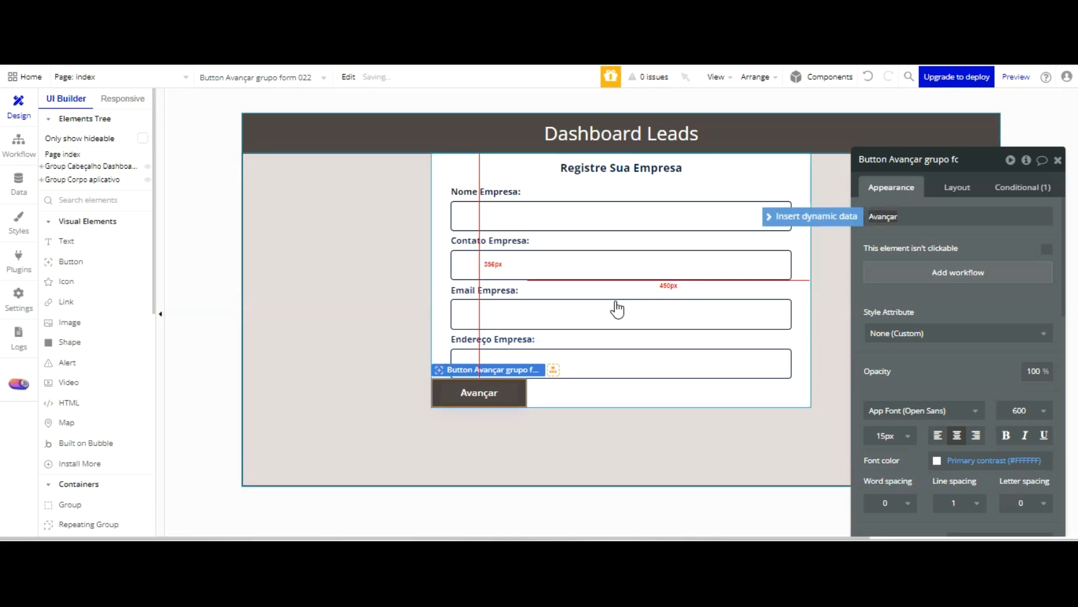
# Centre the Avançar button horizontally, turn off its fixed width, and set its minimum width to 320 and maximum width to 540
pyautogui.click(959, 187)
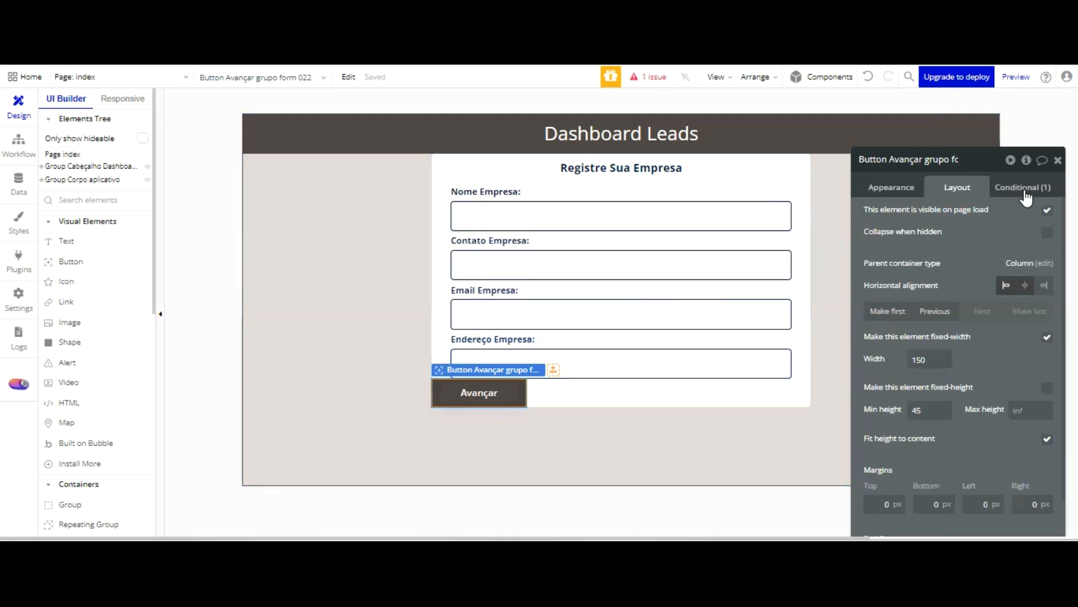
pyautogui.click(1025, 285)
pyautogui.click(1047, 337)
pyautogui.doubleClick(930, 358)
pyautogui.write('320')
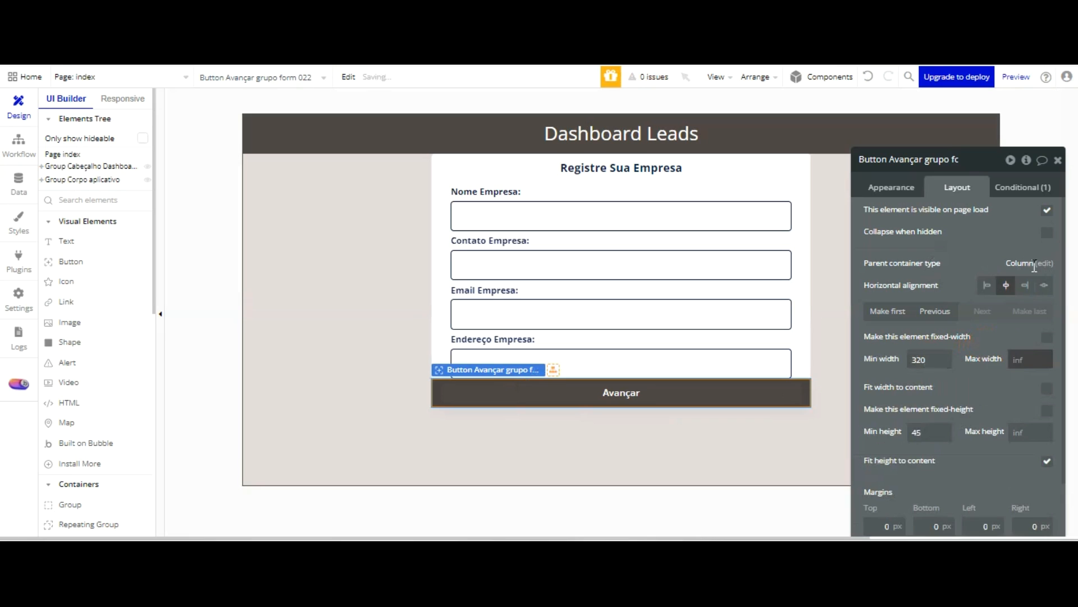
pyautogui.write('540')
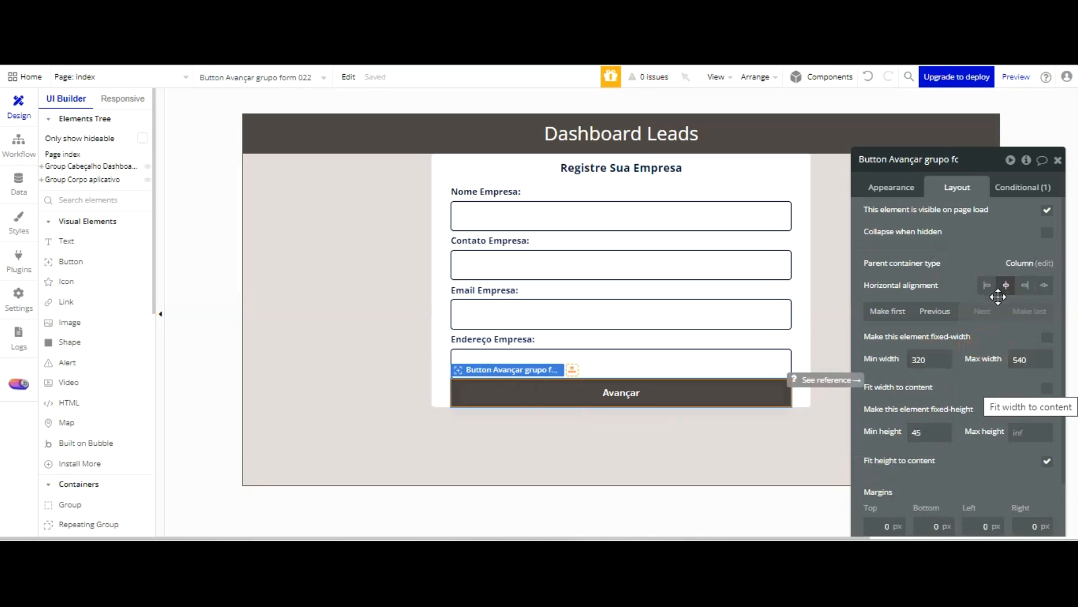
pyautogui.scroll(-1, 995, 292)
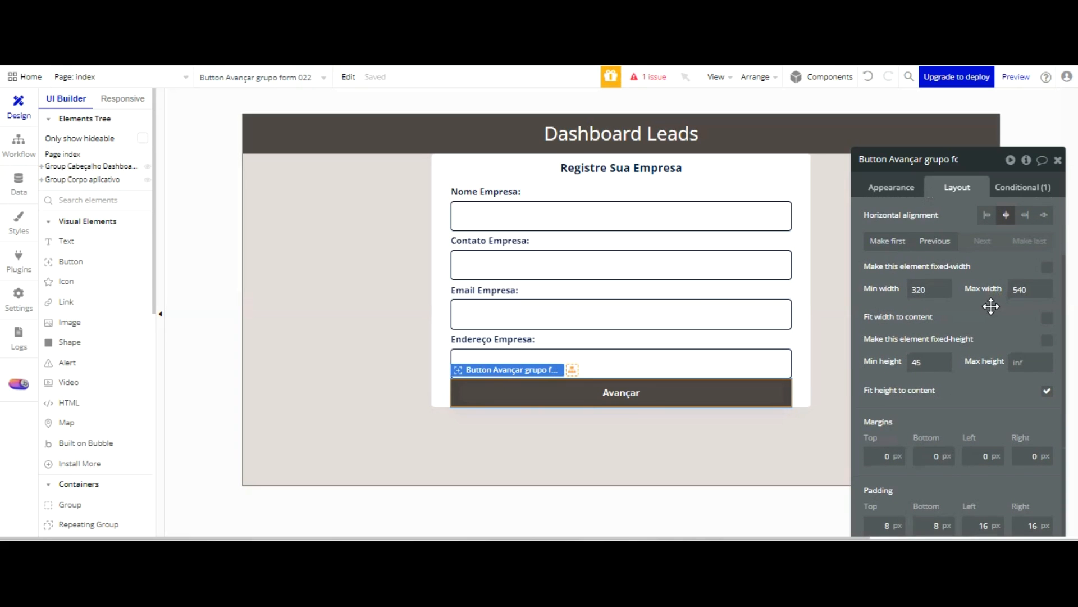
# Set the height of the company name input to 45
pyautogui.click(710, 361)
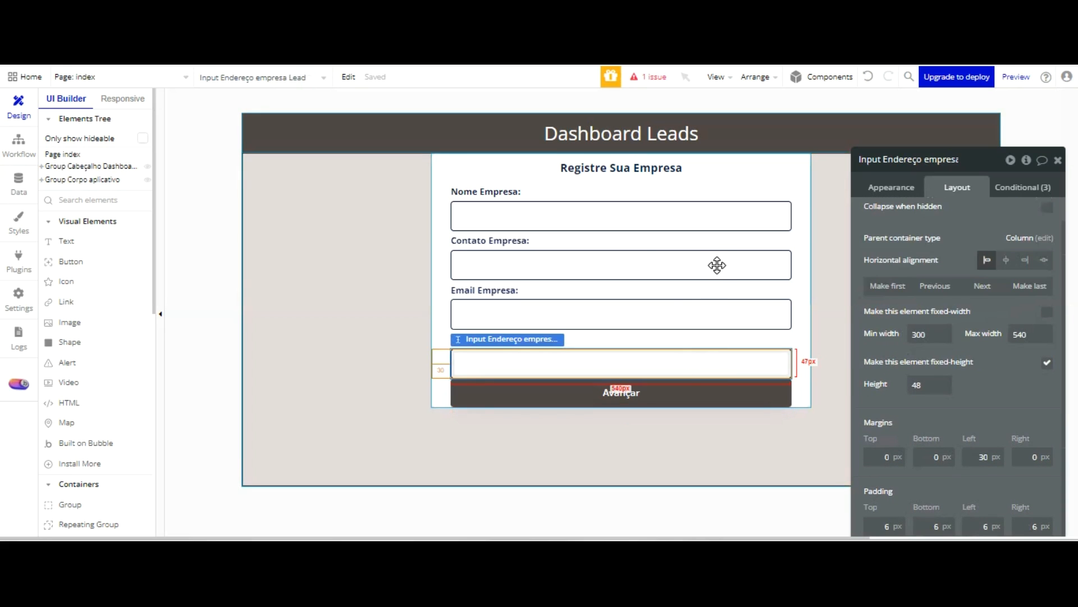
pyautogui.click(726, 216)
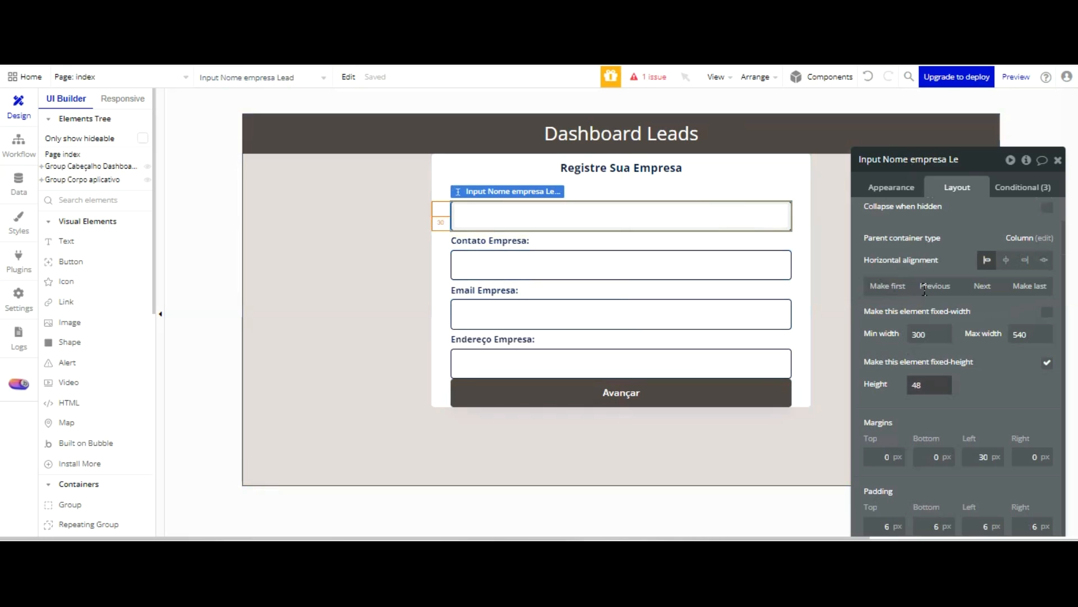
pyautogui.doubleClick(911, 386)
pyautogui.write('5')
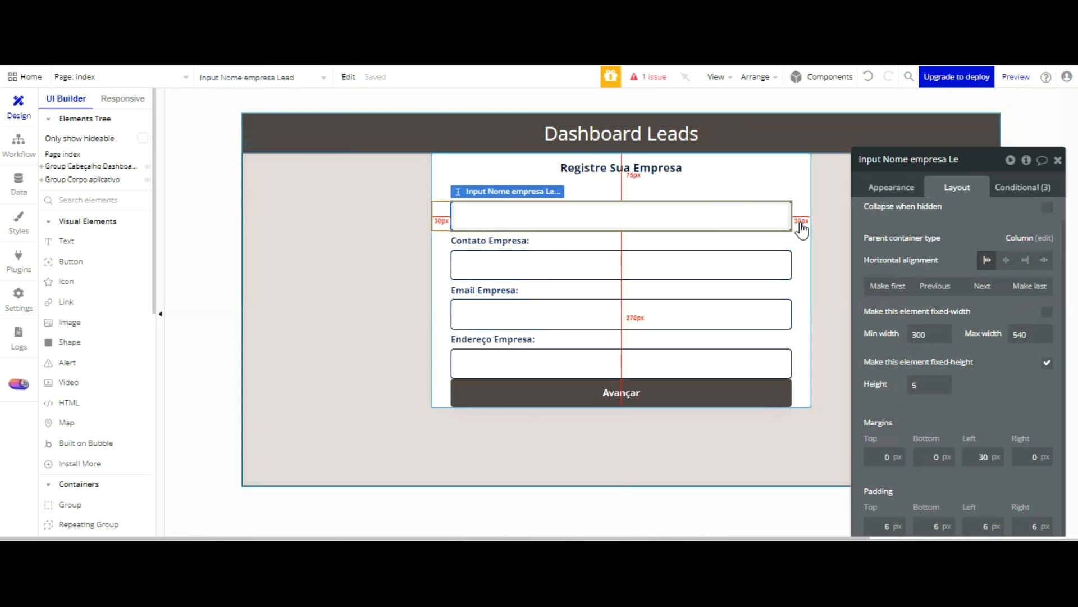
pyautogui.write('5')
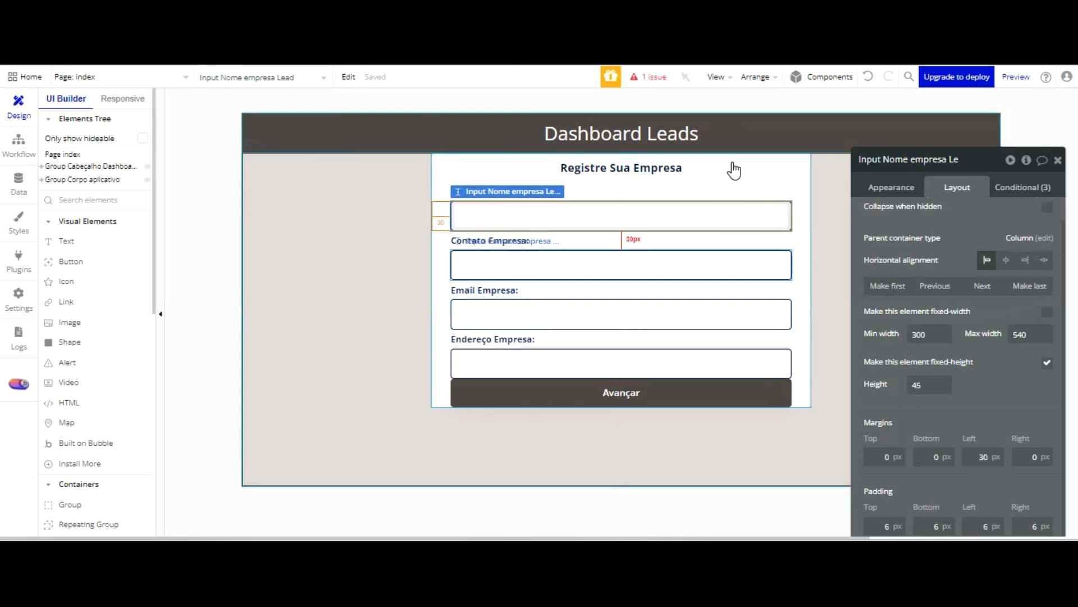
# Set the heights of the company contact and company email inputs to 45
pyautogui.click(739, 260)
pyautogui.doubleClick(913, 387)
pyautogui.write('45')
pyautogui.click(759, 319)
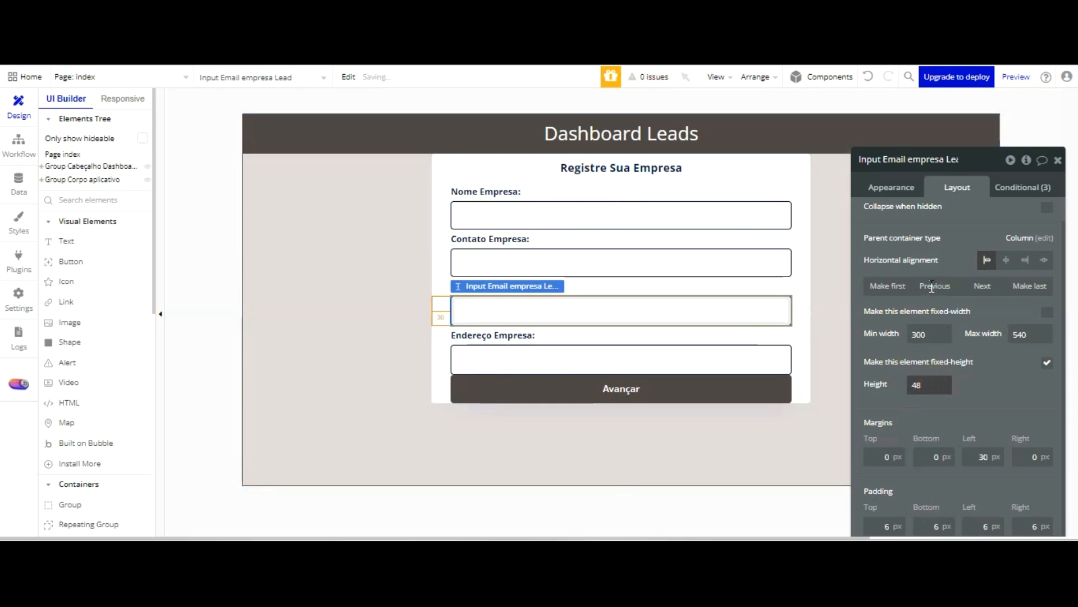
pyautogui.doubleClick(906, 386)
pyautogui.write('45')
# Set the top margin of the Avançar button to 30 px
pyautogui.click(762, 387)
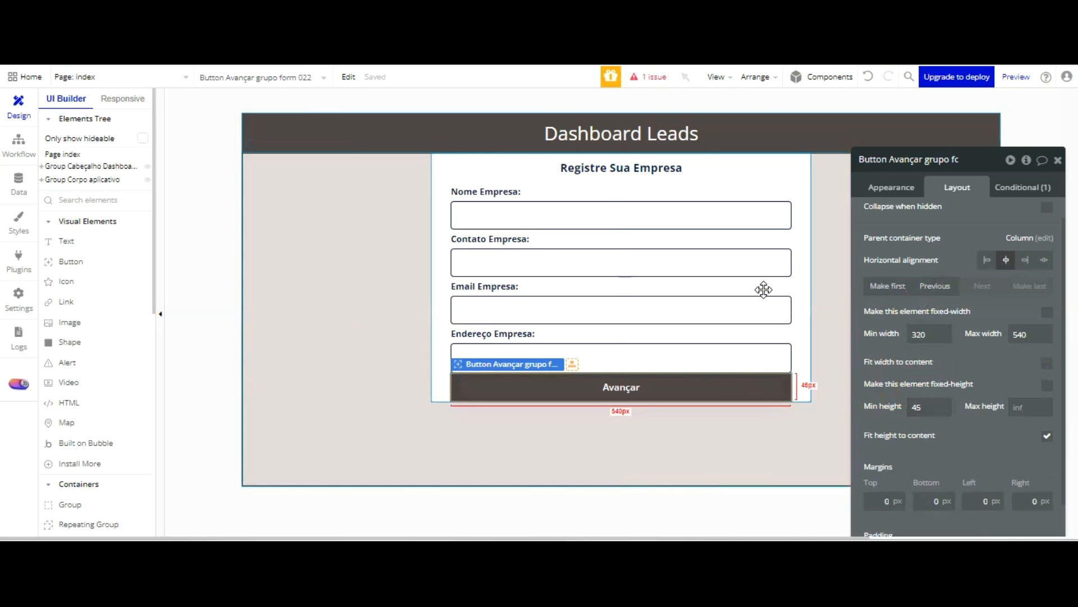
pyautogui.scroll(-1, 935, 365)
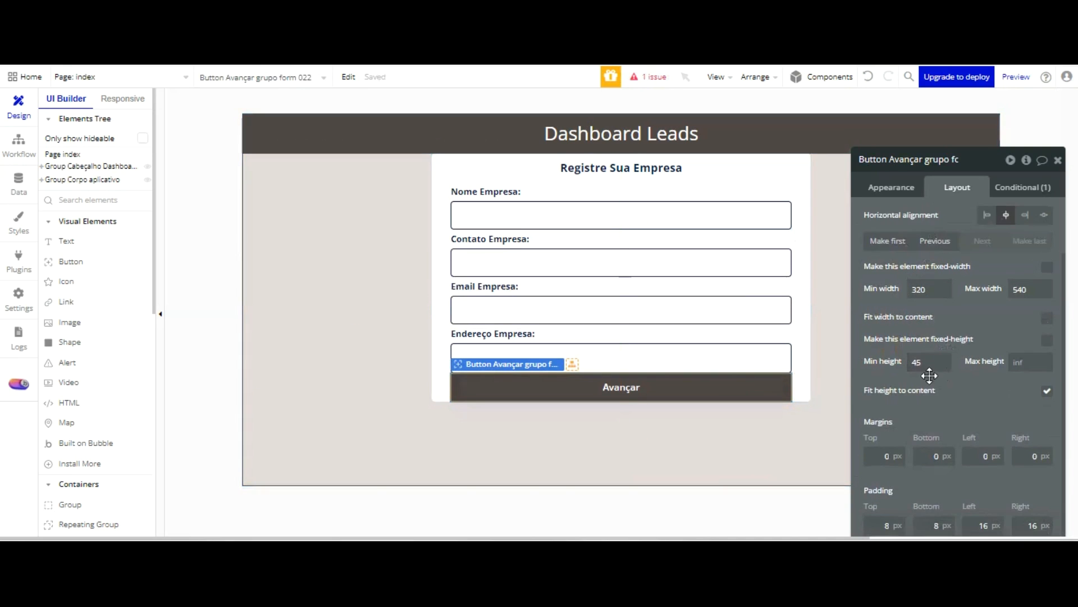
pyautogui.doubleClick(891, 457)
pyautogui.write('20')
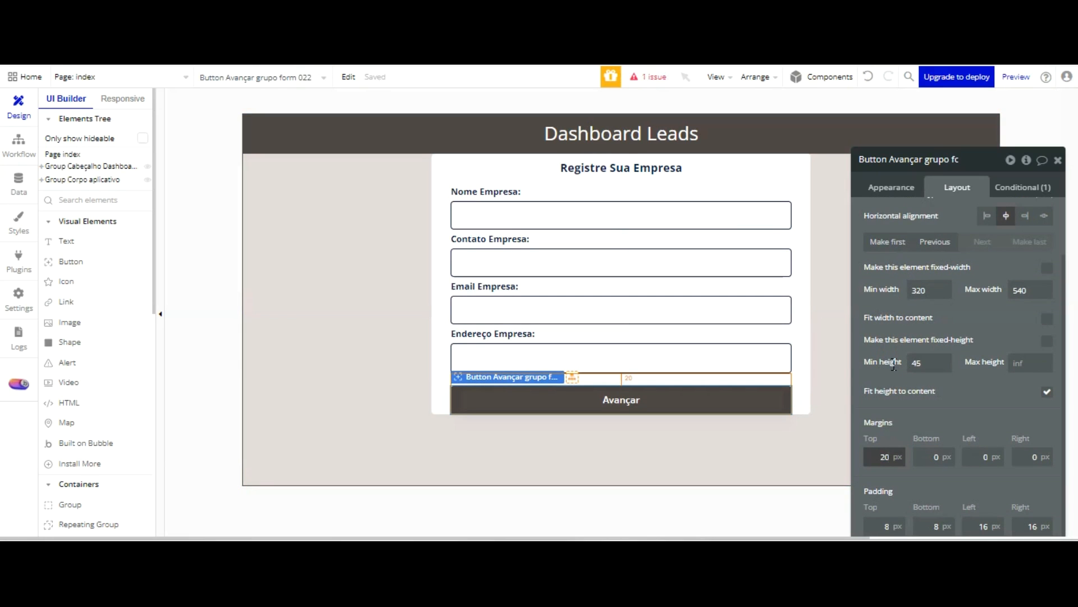
pyautogui.doubleClick(872, 457)
pyautogui.write('30')
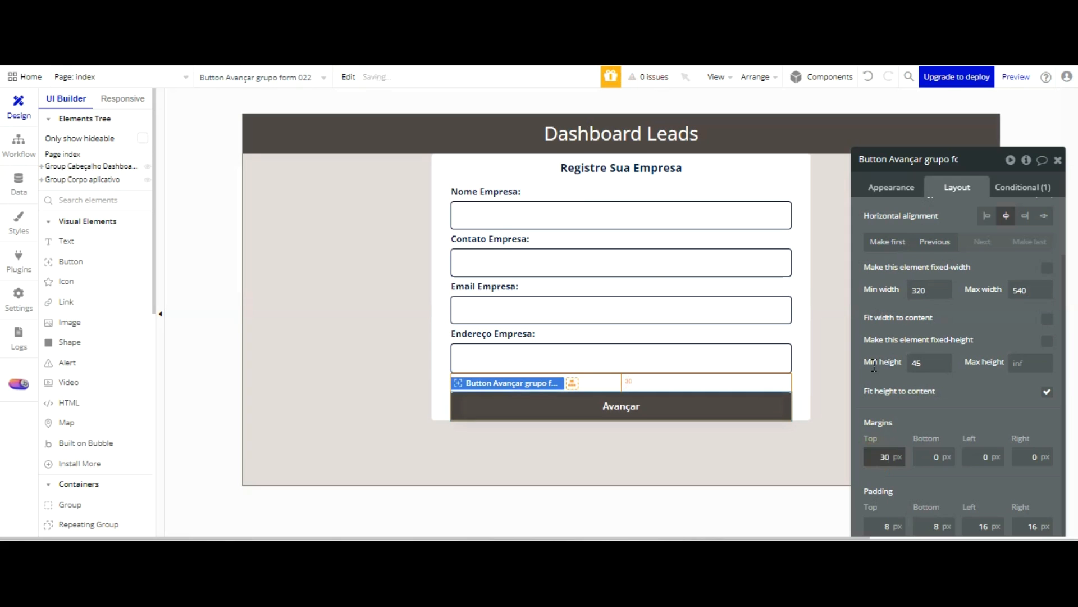
pyautogui.click(803, 279)
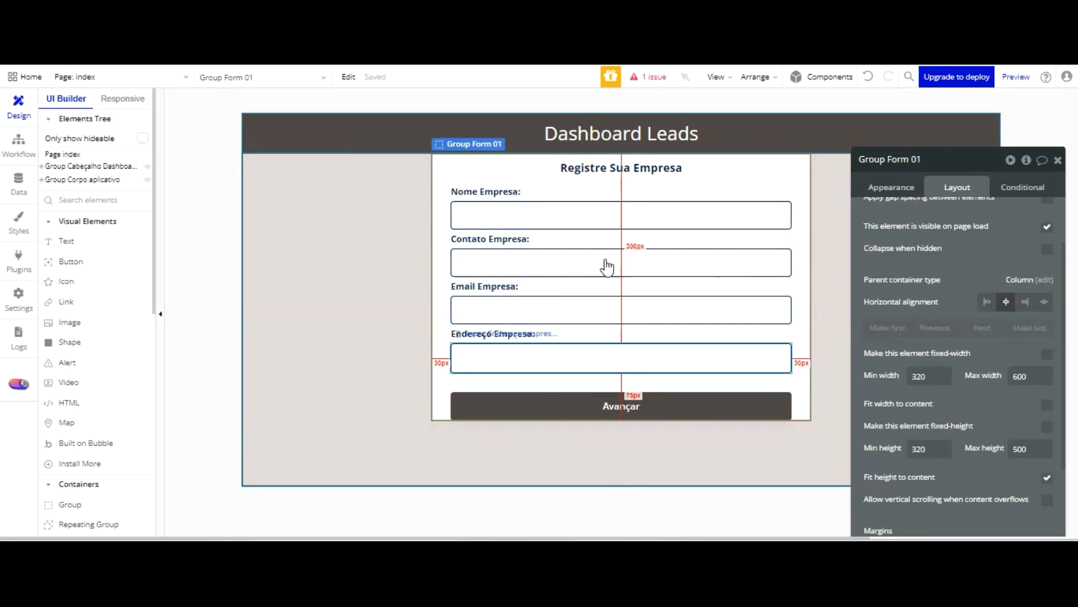
pyautogui.click(554, 243)
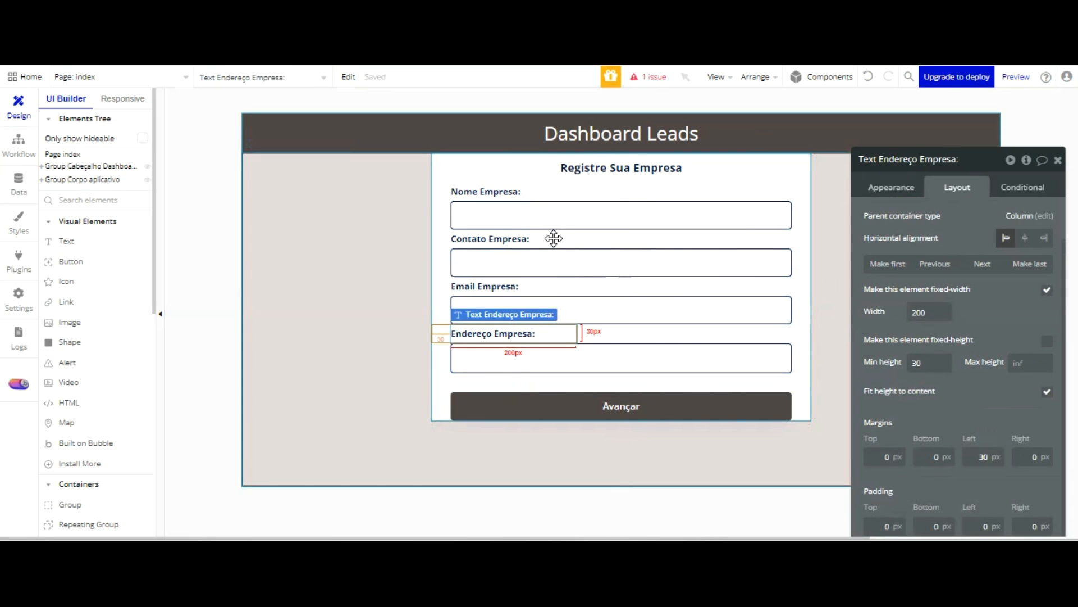
pyautogui.click(561, 356)
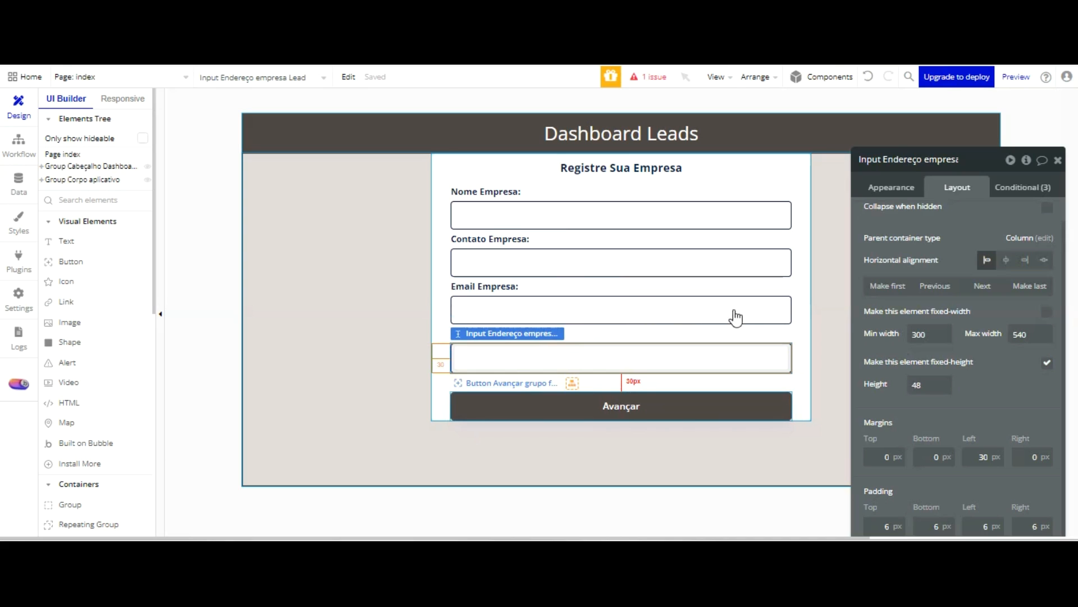
# Try a bottom margin of 20 px on Group Form 01 and undo it
pyautogui.click(799, 405)
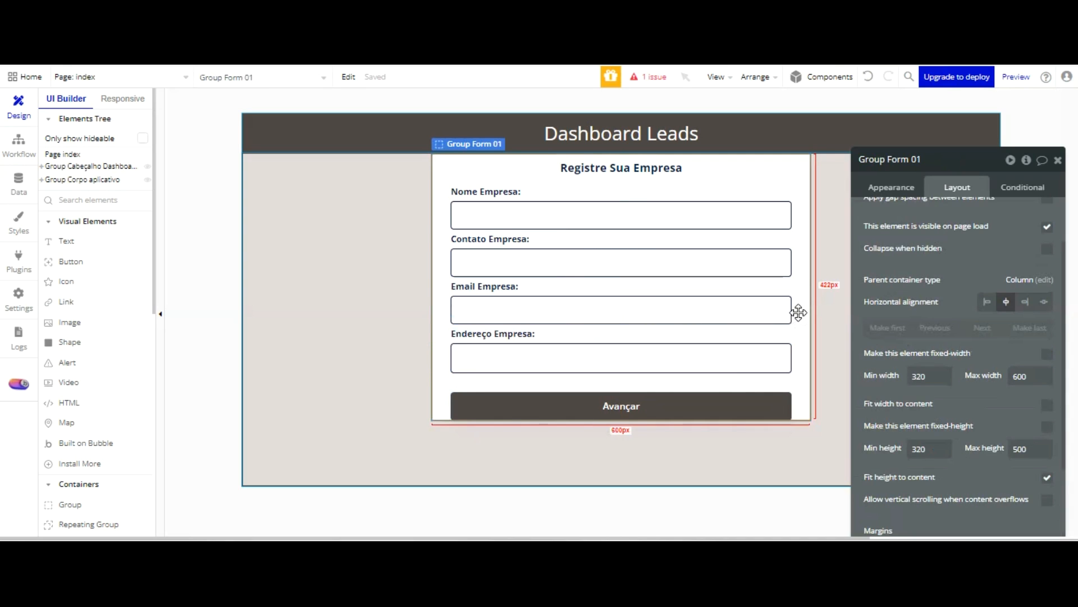
pyautogui.scroll(-3, 1003, 344)
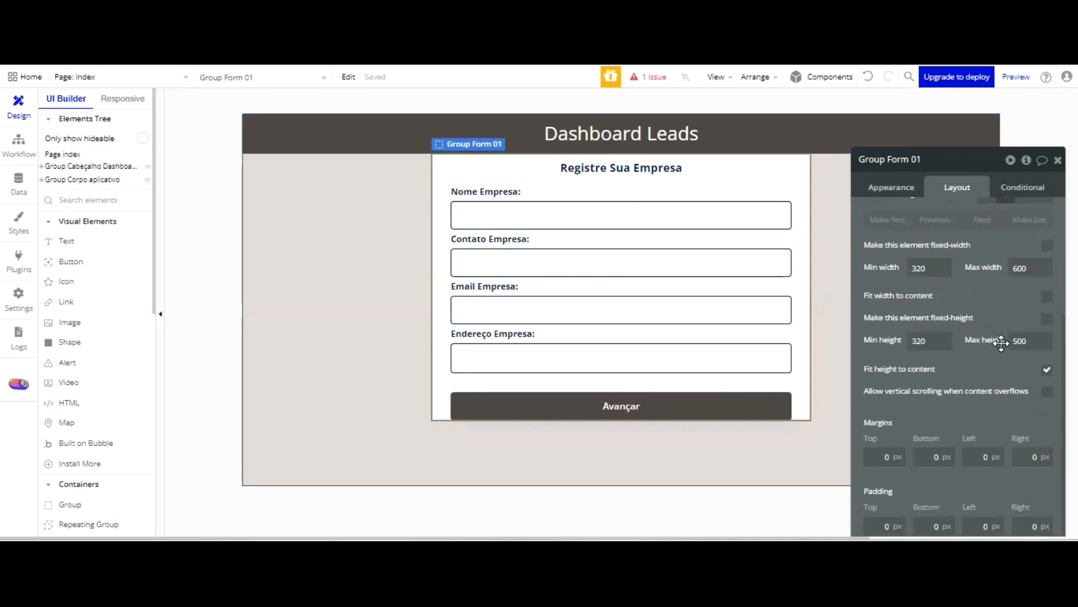
pyautogui.click(936, 455)
pyautogui.write('20')
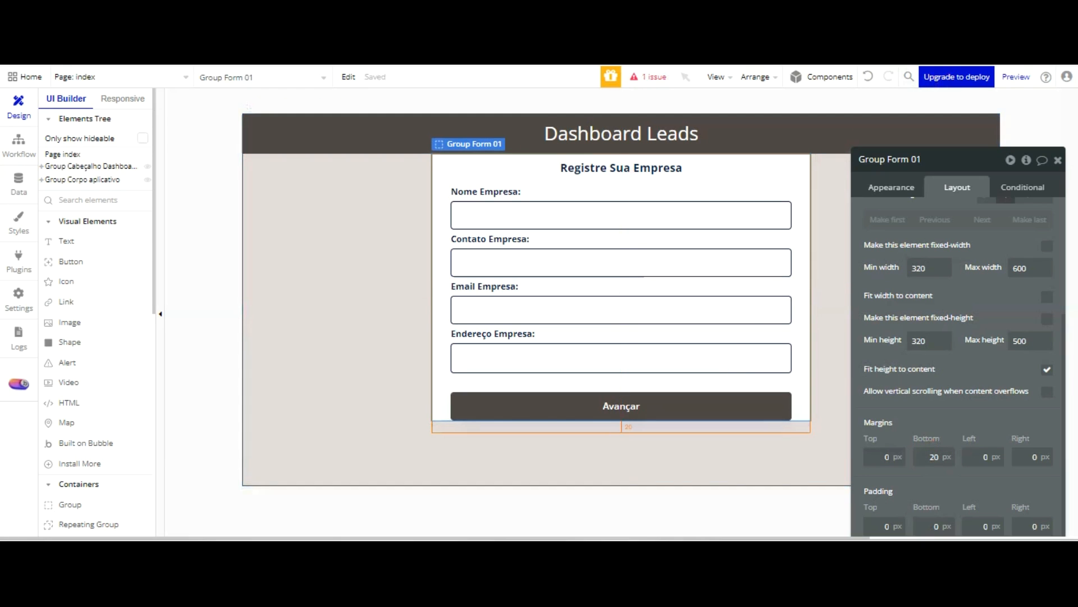
pyautogui.click(869, 76)
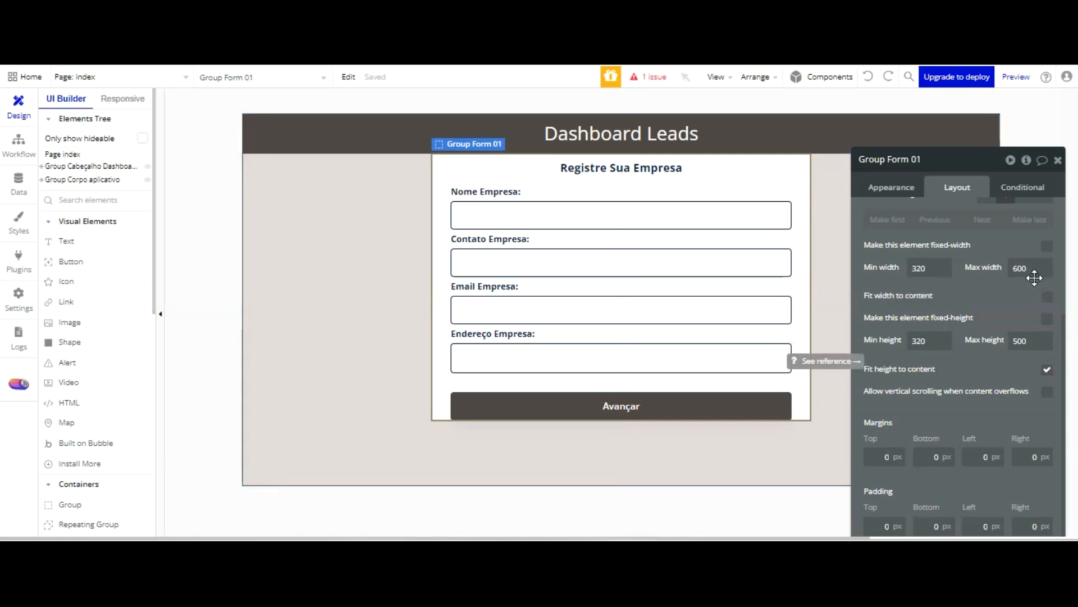
# Turn off fitting height to content for Group Form 01 and set its maximum height to 450
pyautogui.click(1047, 369)
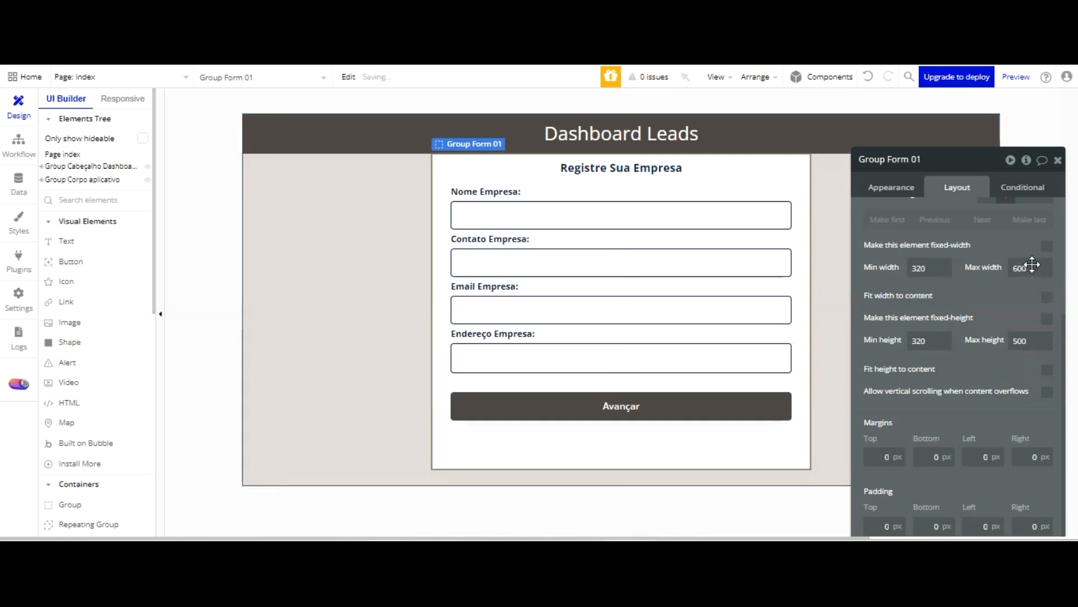
pyautogui.moveTo(1032, 251); pyautogui.dragTo(1011, 251)
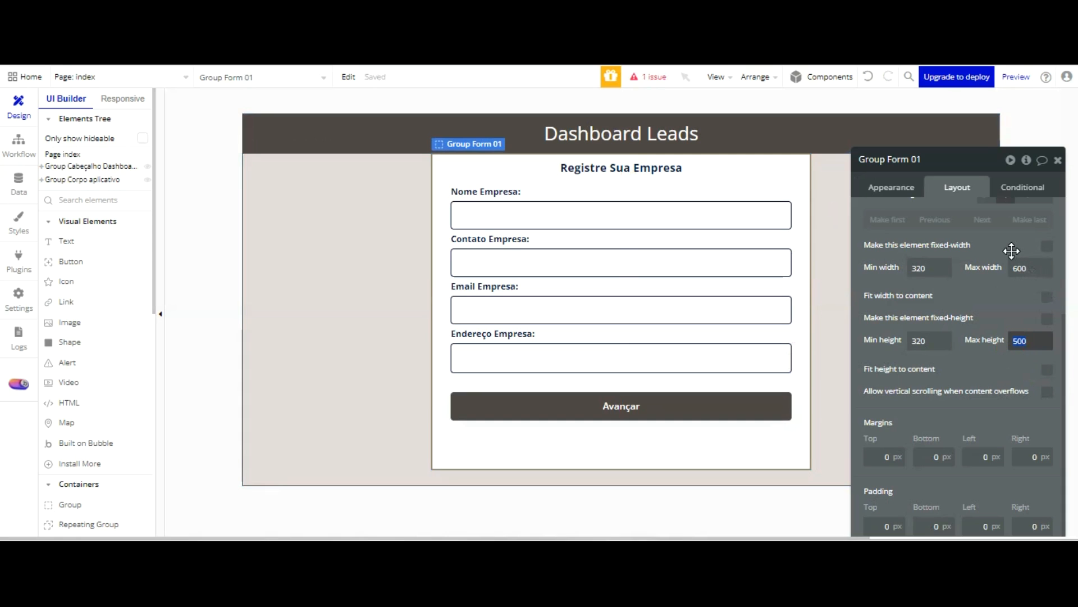
pyautogui.write('480')
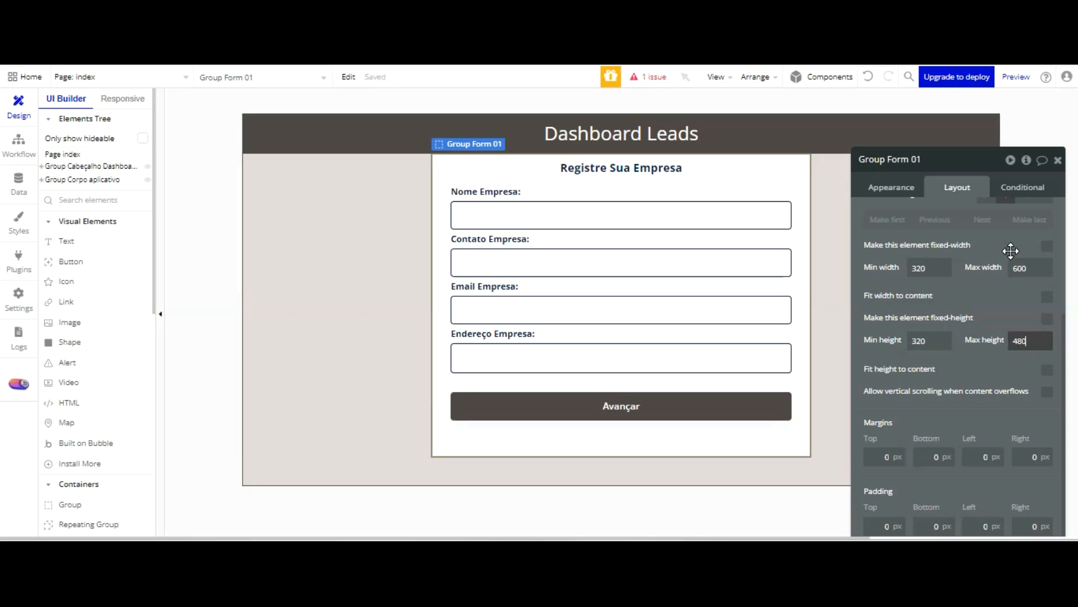
pyautogui.press('BackSpace')
pyautogui.press('BackSpace')
pyautogui.write('60')
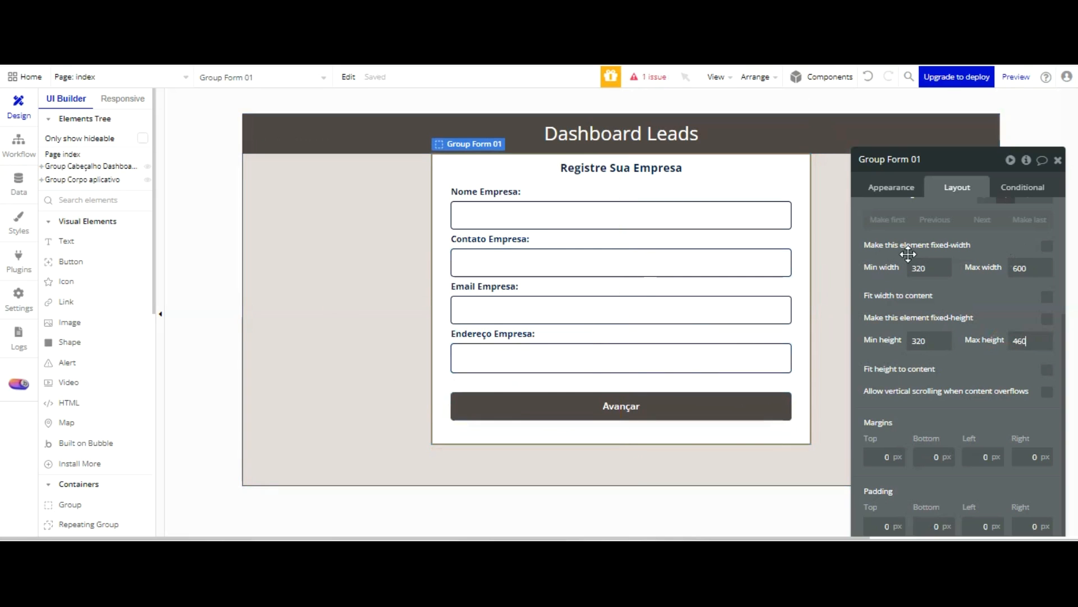
pyautogui.press('BackSpace')
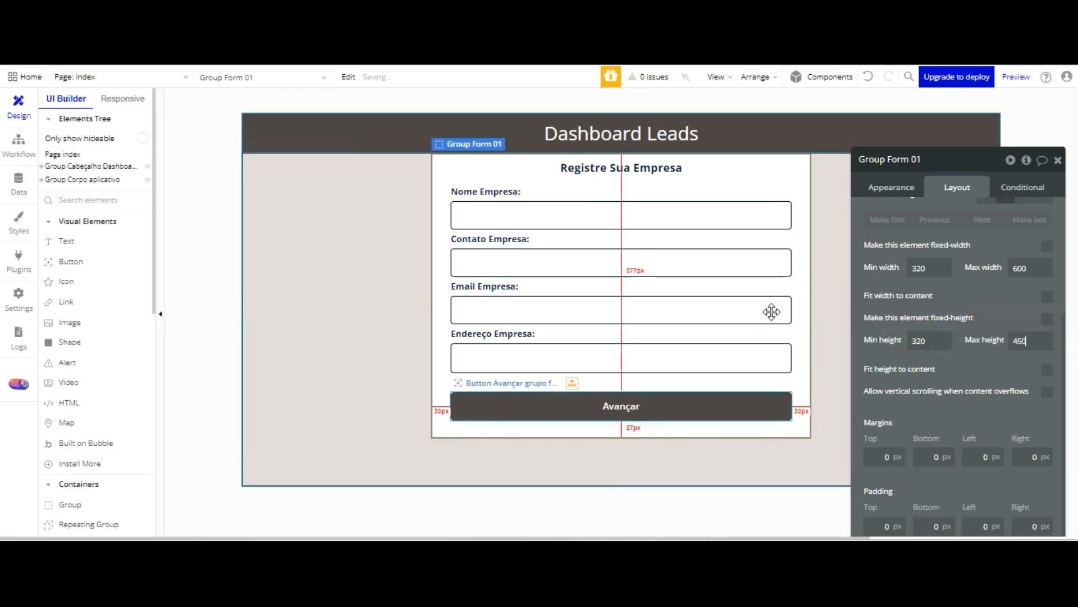
# Check the resized company form and its Avançar button in the page preview, and return to the editor
pyautogui.hotkey('ctrl', 'Tab')
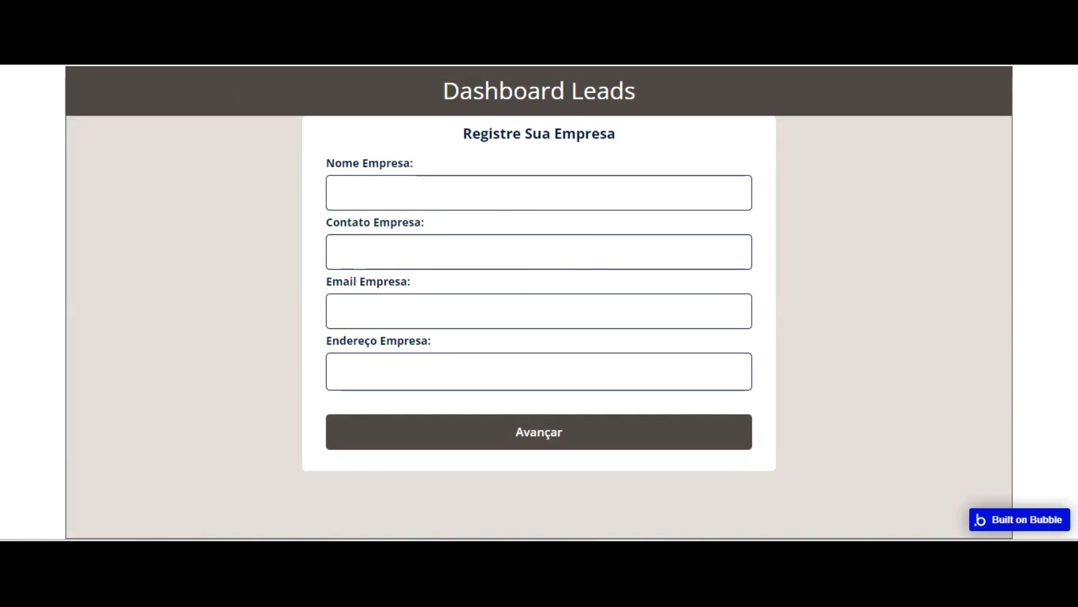
pyautogui.click(276, 57)
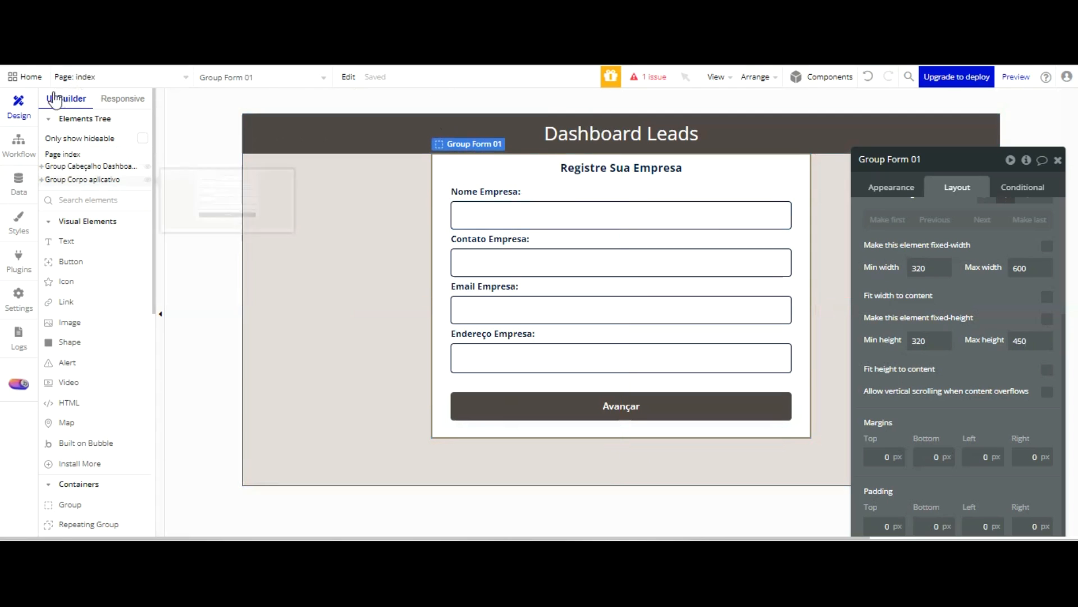
# Expand Group Corpo aplicativo in the element hierarchy and start creating a new custom state on the index page
pyautogui.click(42, 180)
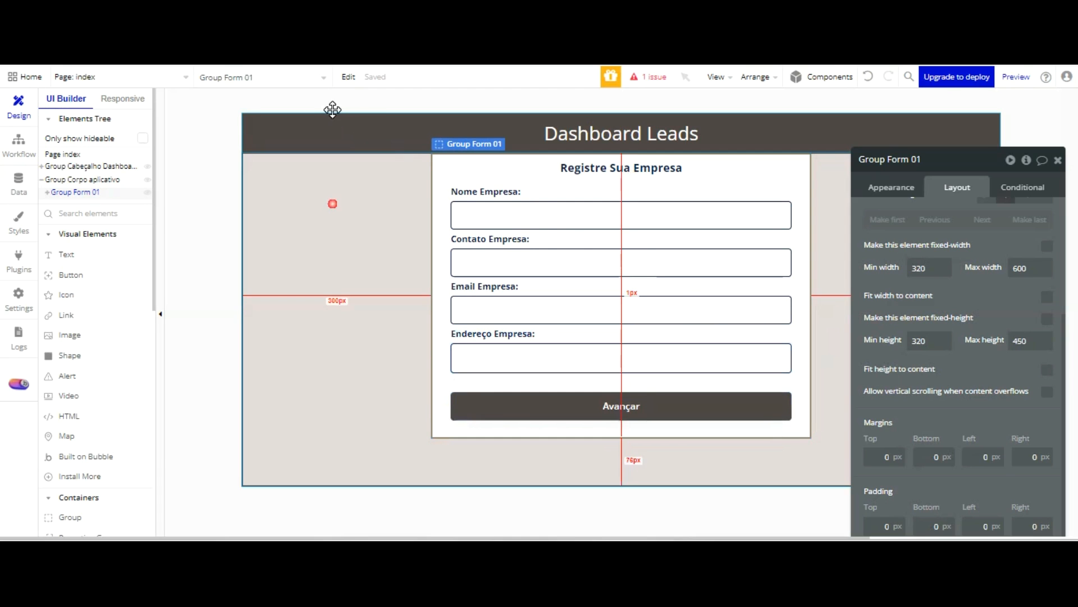
pyautogui.click(333, 204)
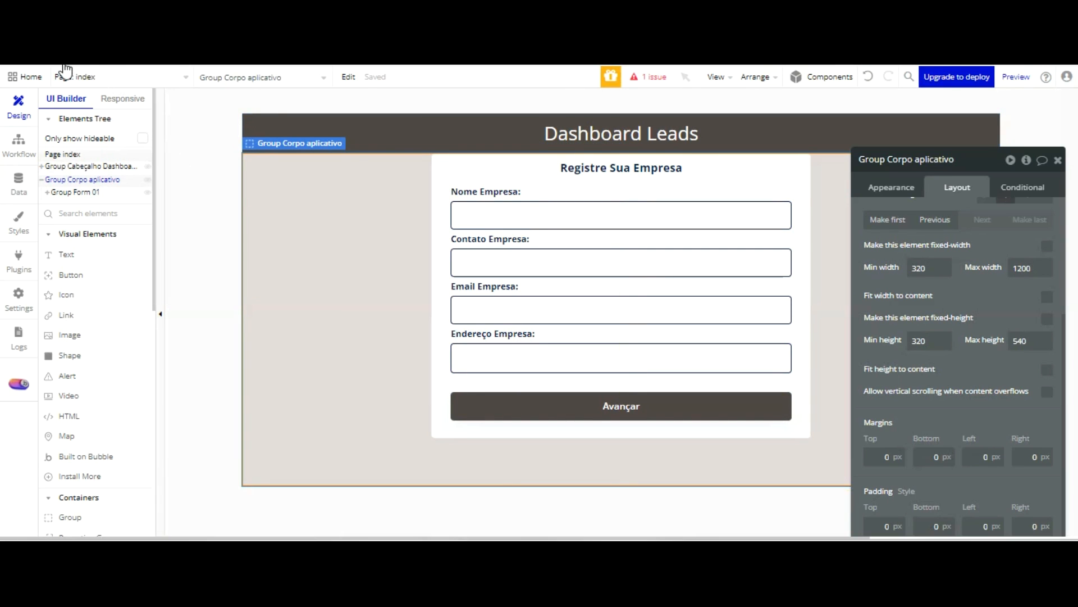
pyautogui.click(64, 153)
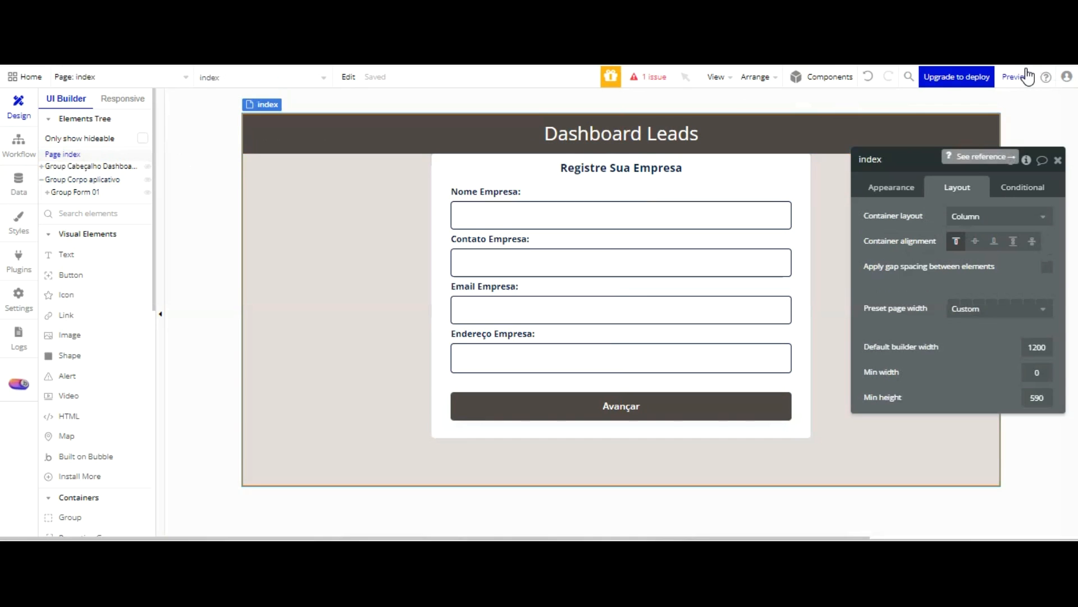
pyautogui.click(1026, 159)
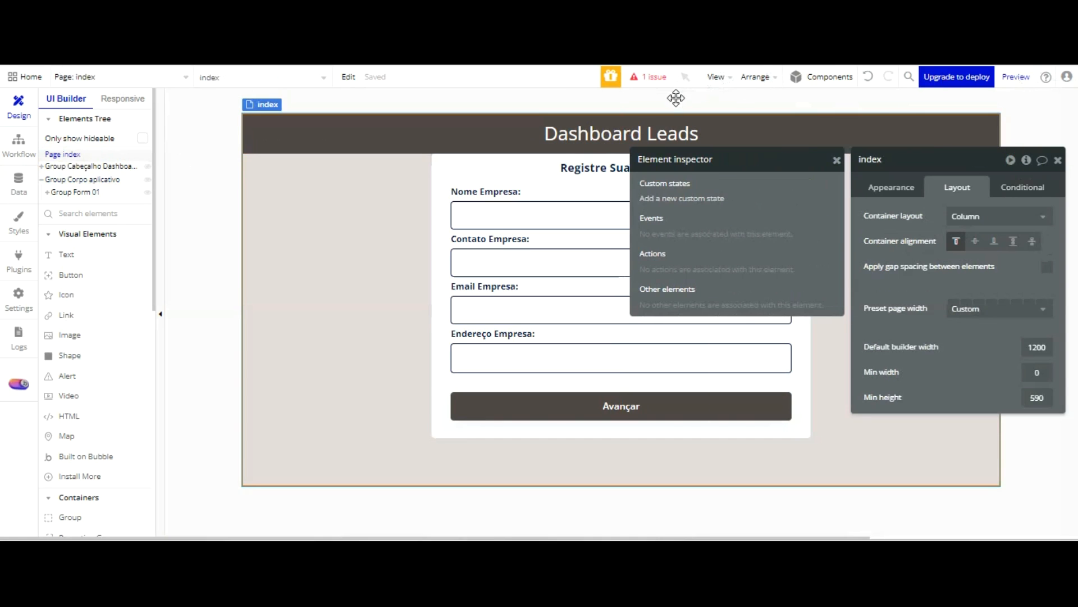
pyautogui.click(677, 197)
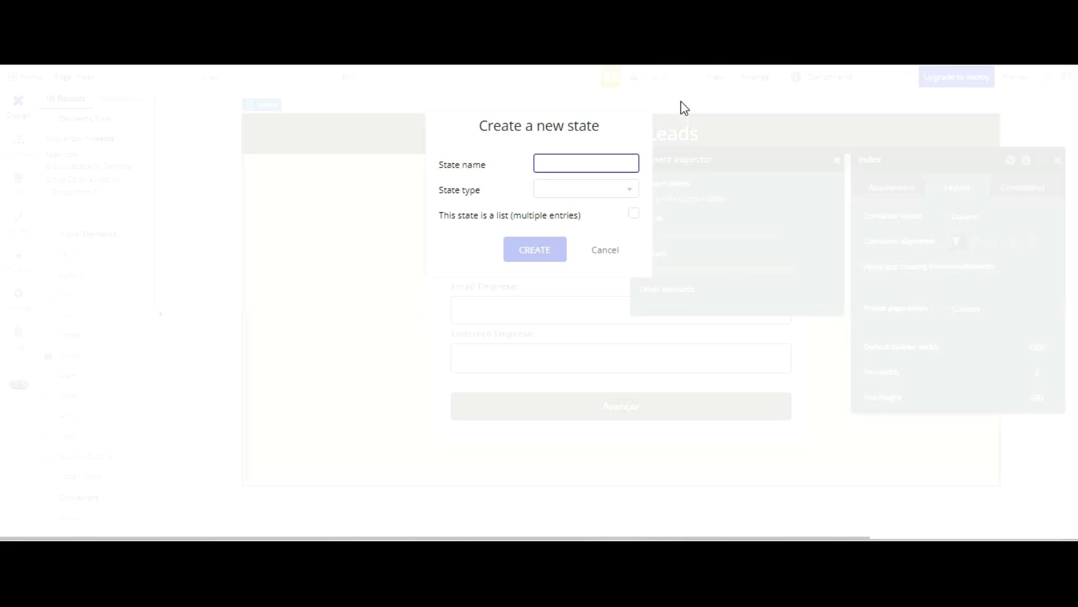
# Create a yes / no custom state named Grupo form 01 on the index page with default value yes
pyautogui.click(708, 77)
pyautogui.click(597, 163)
pyautogui.write('Grupo form 01')
pyautogui.click(595, 190)
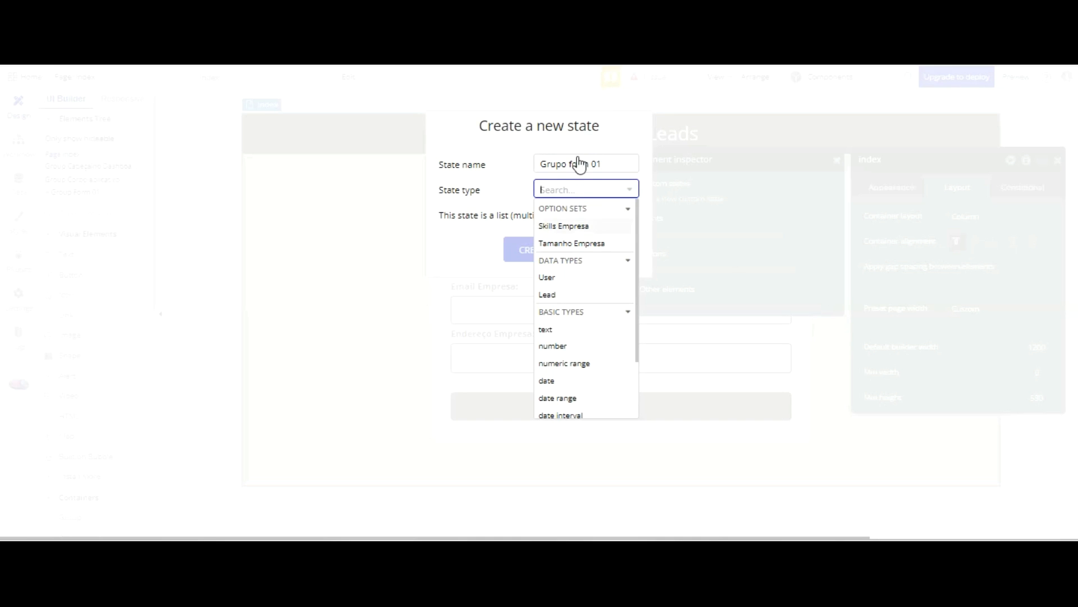
pyautogui.scroll(-2, 587, 331)
pyautogui.click(570, 387)
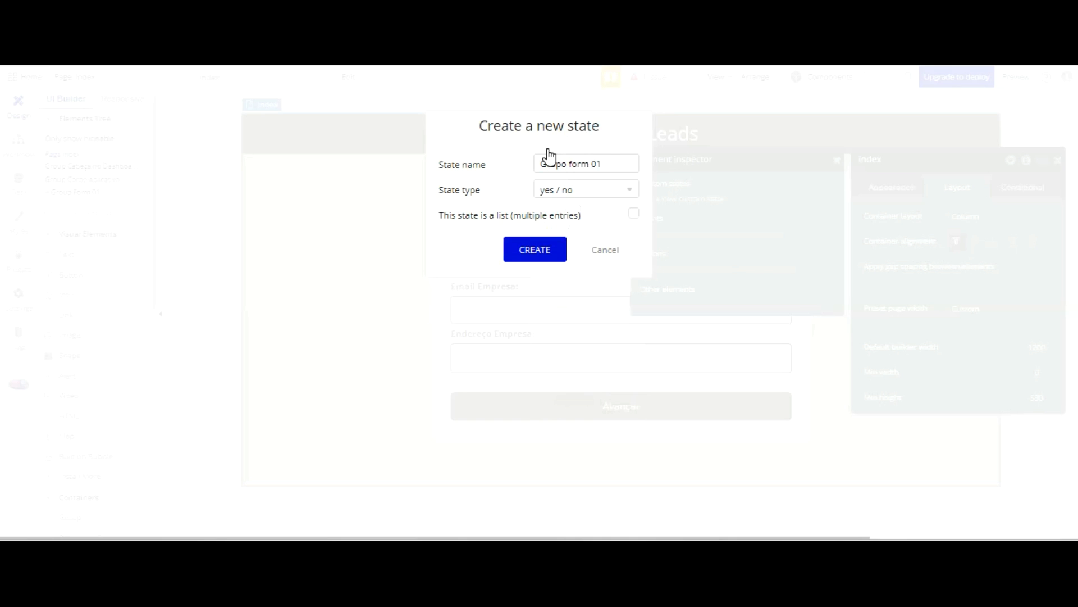
pyautogui.click(548, 249)
pyautogui.click(741, 223)
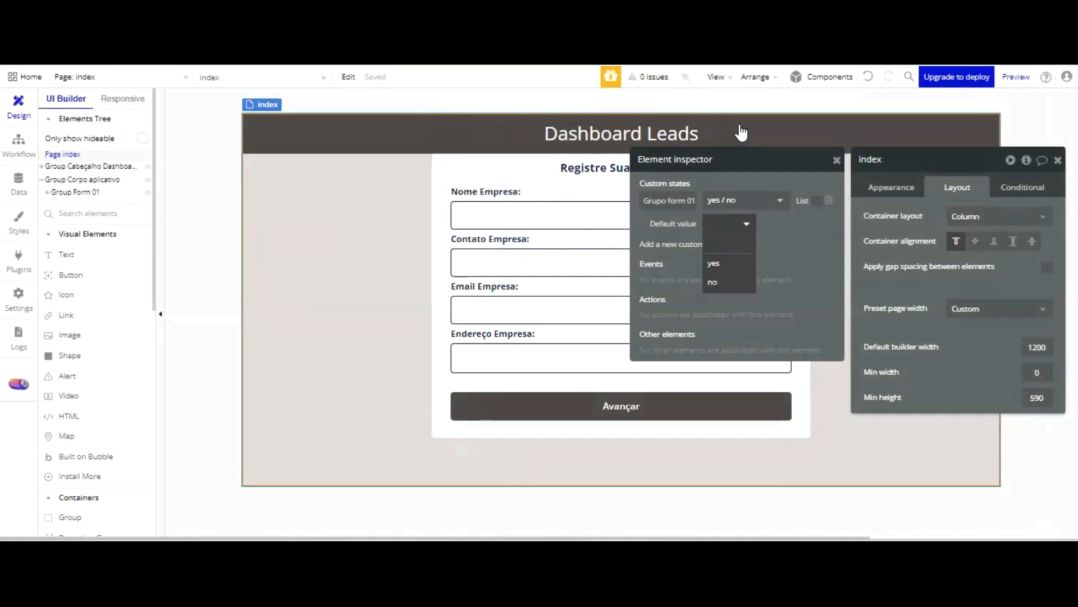
pyautogui.click(729, 263)
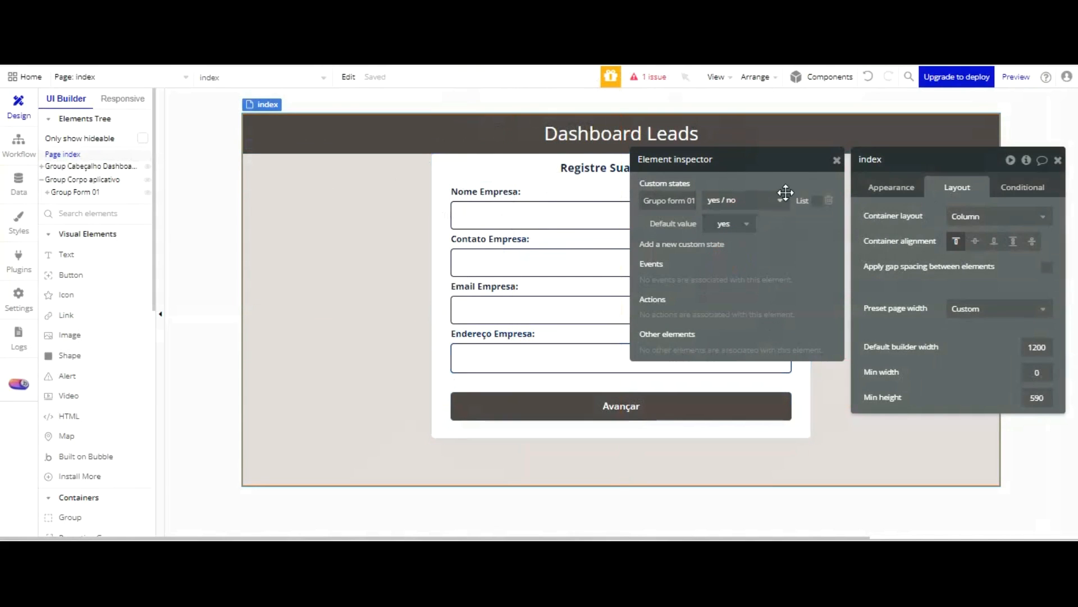
# Add a second yes / no custom state named Grupo form 02 to the index page with default value no
pyautogui.click(454, 173)
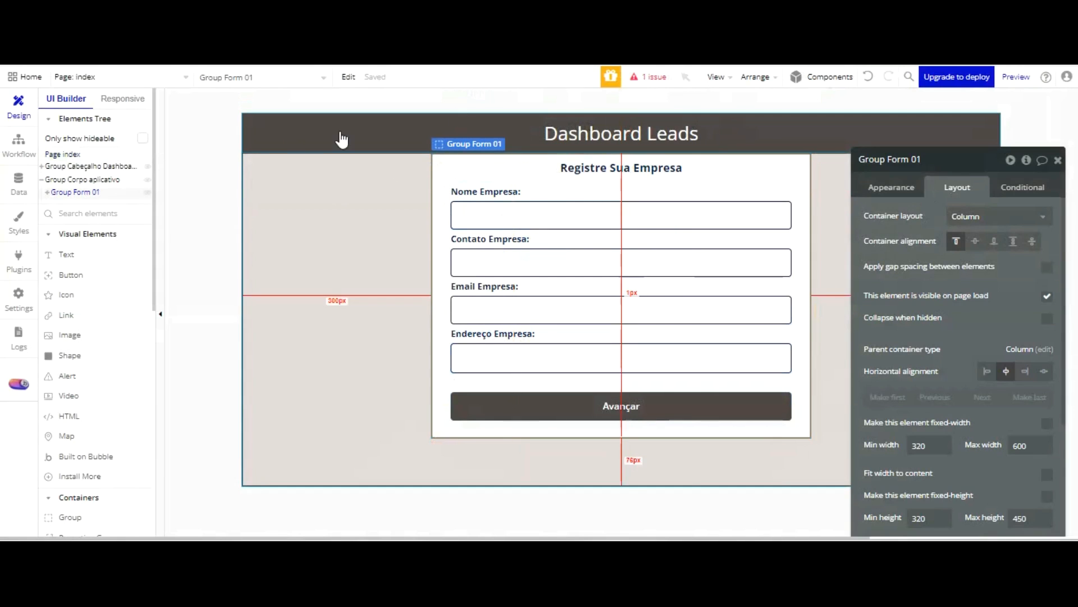
pyautogui.click(78, 158)
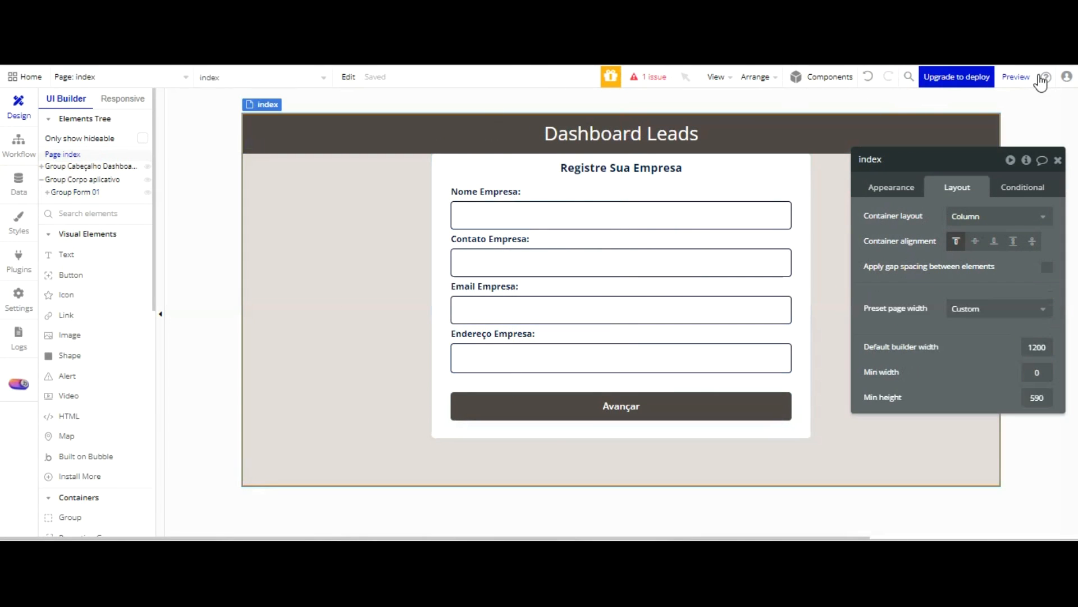
pyautogui.click(1026, 160)
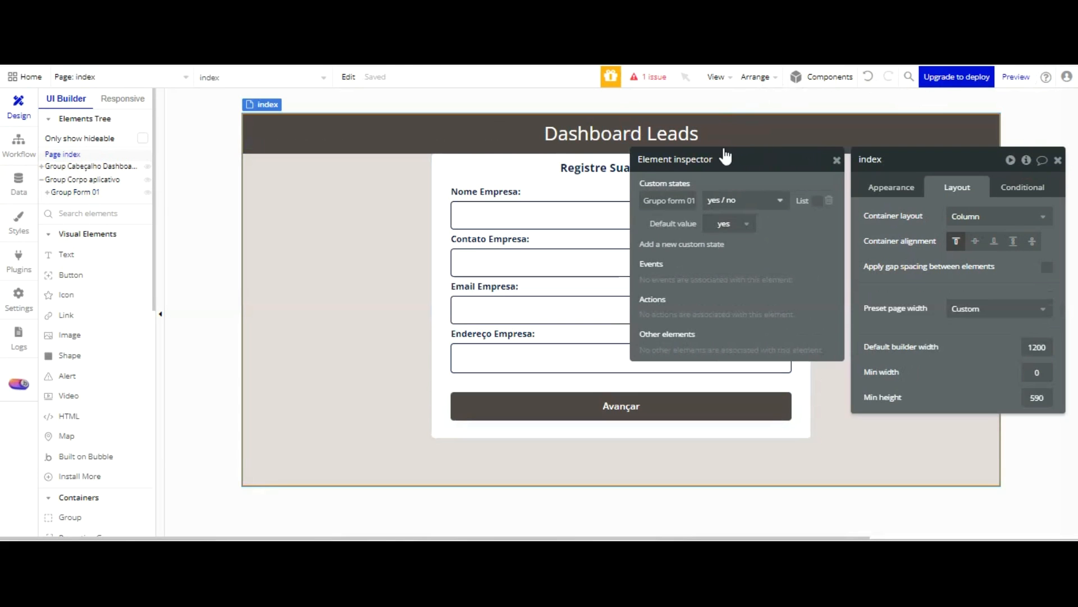
pyautogui.click(706, 245)
pyautogui.write('Grupo form 02')
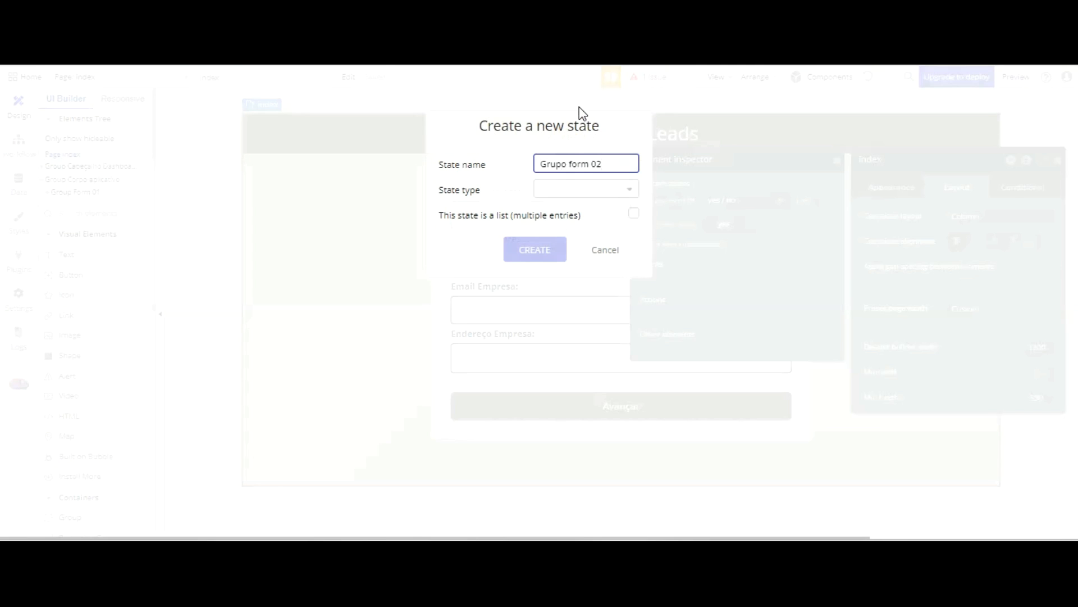
pyautogui.press('Tab')
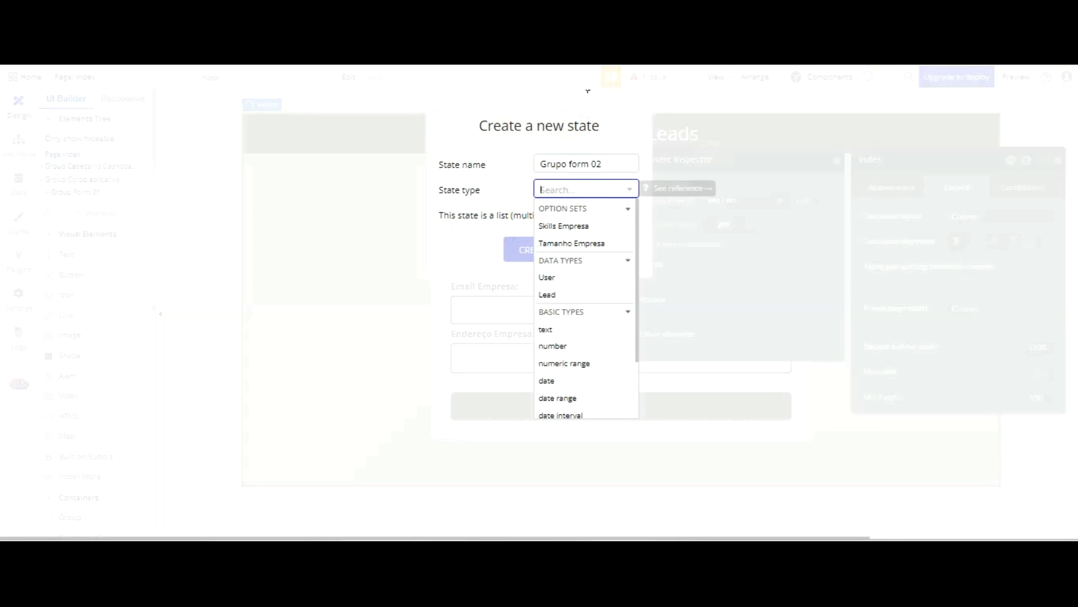
pyautogui.scroll(-1, 576, 306)
pyautogui.scroll(-5, 585, 233)
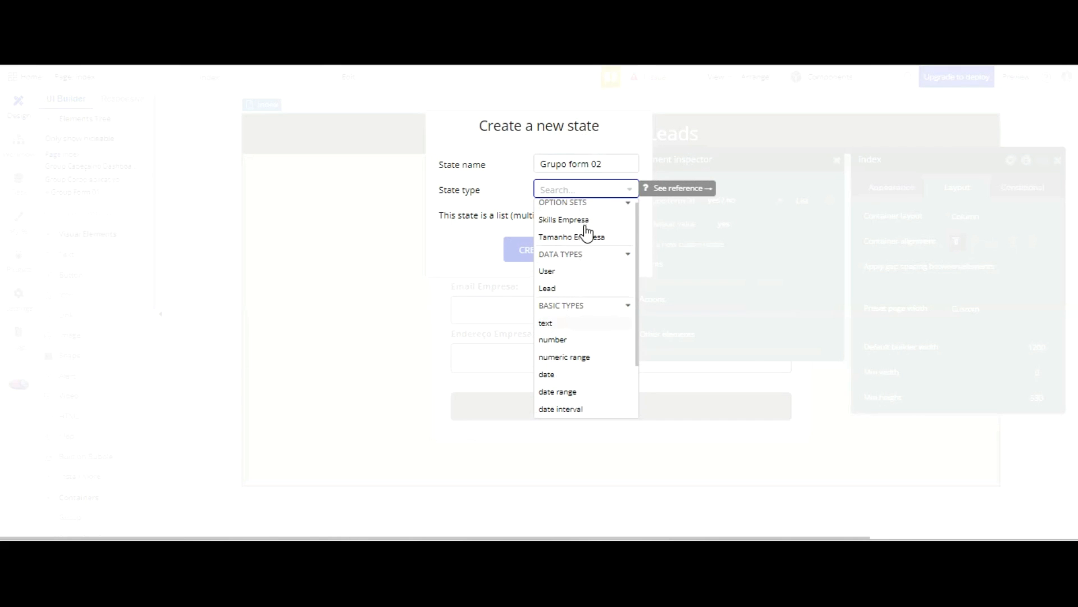
pyautogui.click(583, 271)
pyautogui.click(538, 246)
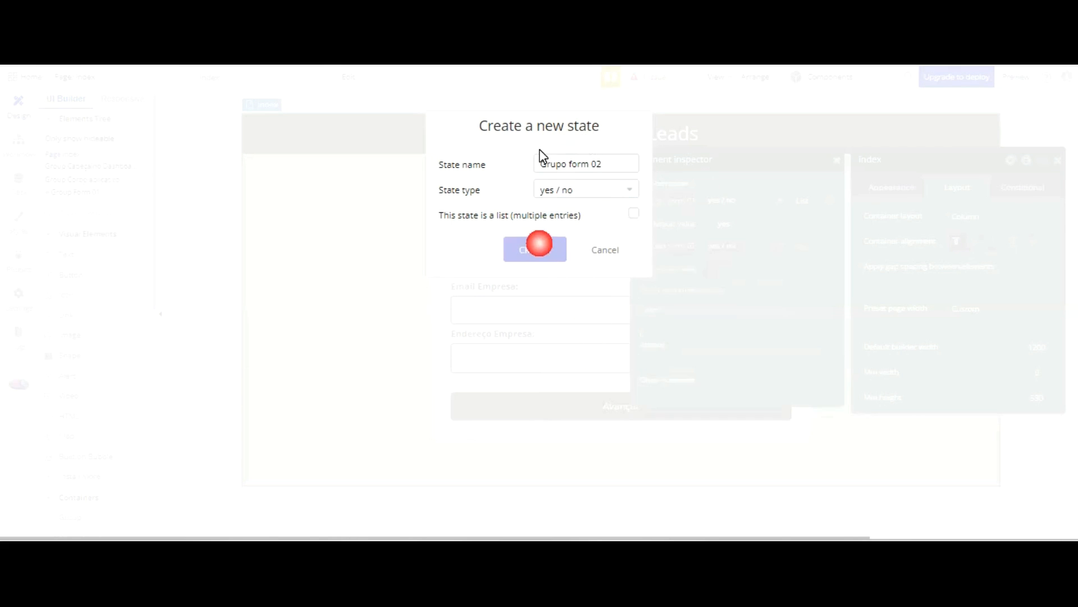
pyautogui.click(731, 268)
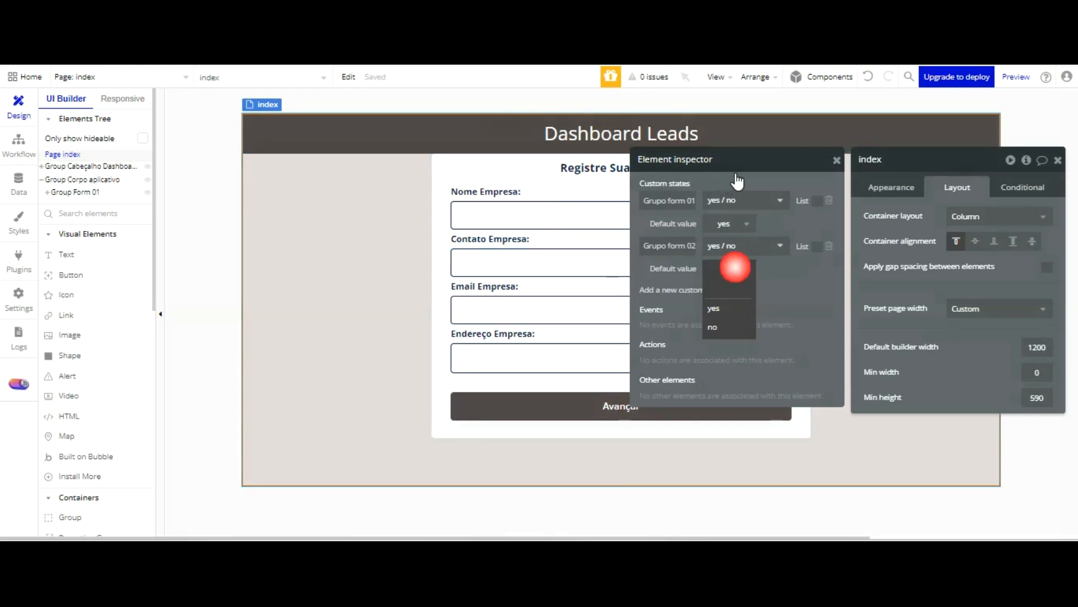
pyautogui.click(727, 326)
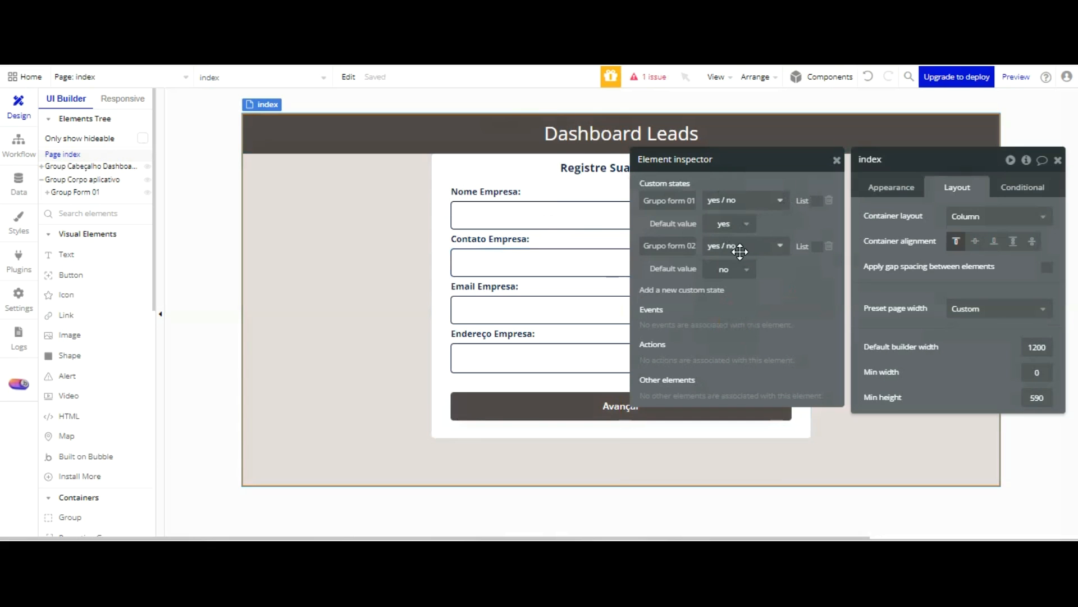
# Add a third yes / no custom state named Grupo form 03 to the index page with default value no
pyautogui.click(691, 290)
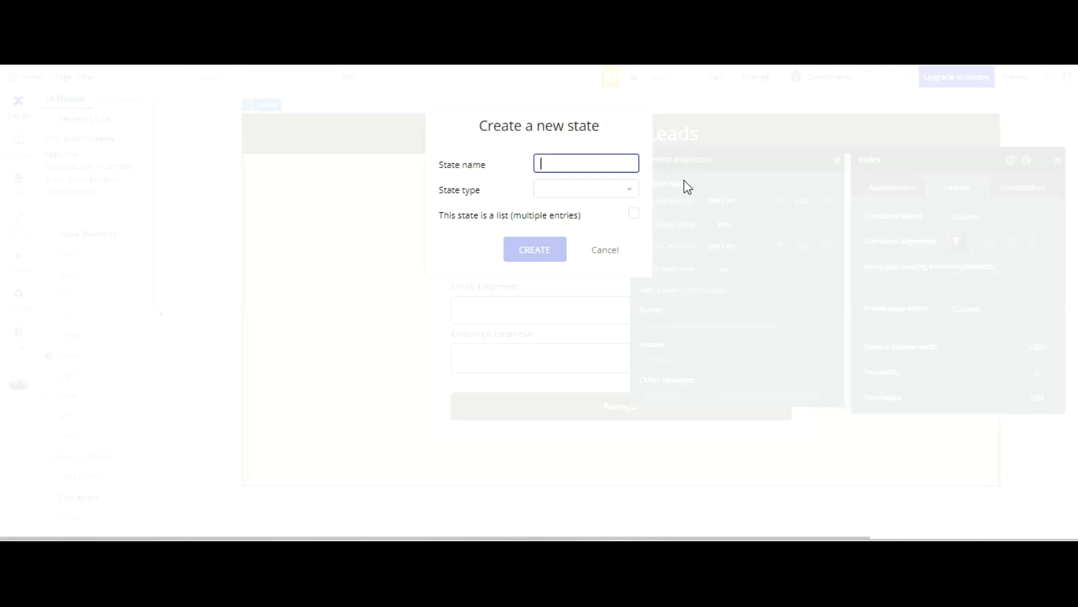
pyautogui.write('Grupo form 03')
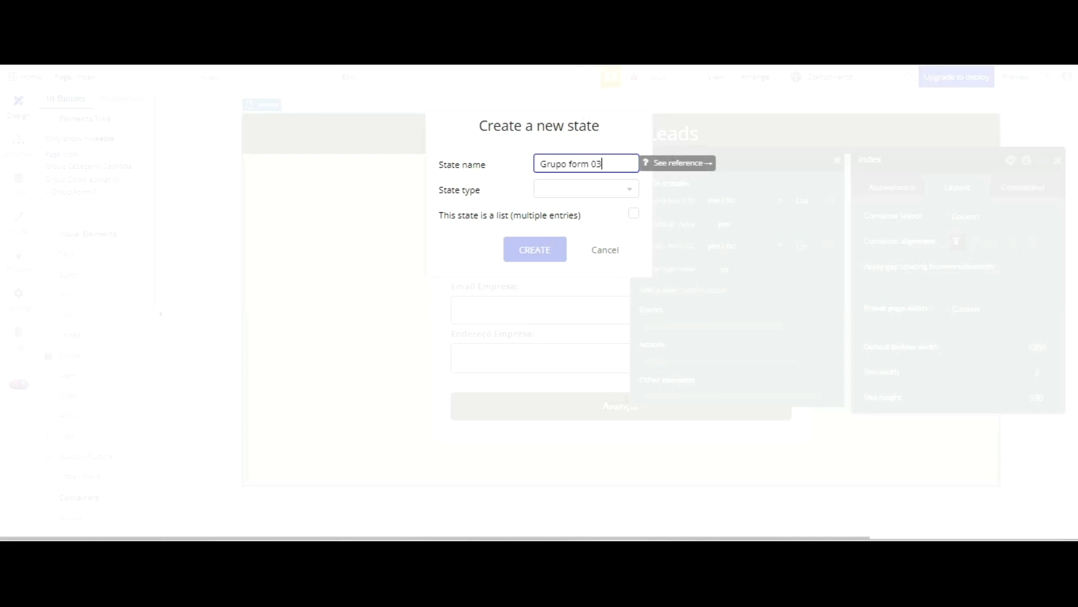
pyautogui.click(587, 187)
pyautogui.scroll(-1, 611, 348)
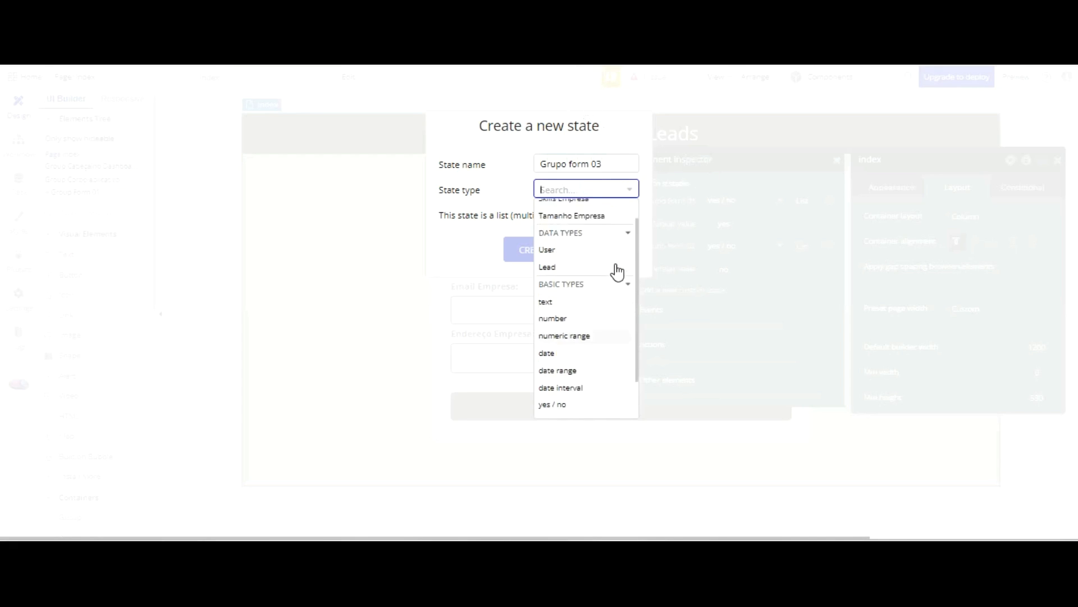
pyautogui.click(578, 344)
pyautogui.click(600, 191)
pyautogui.scroll(-1, 594, 337)
pyautogui.click(585, 355)
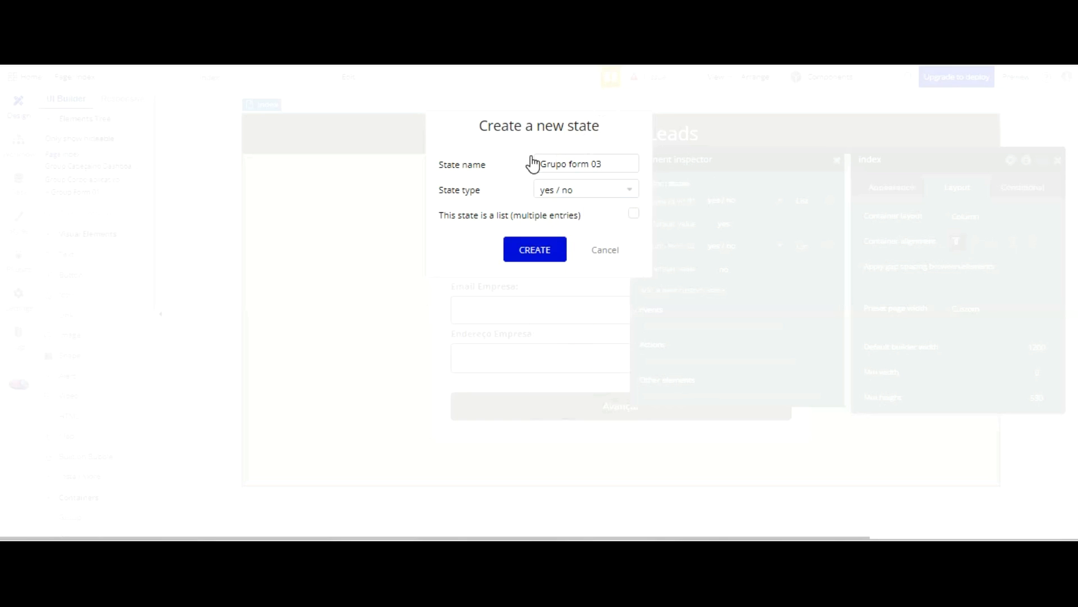
pyautogui.click(534, 249)
pyautogui.click(730, 314)
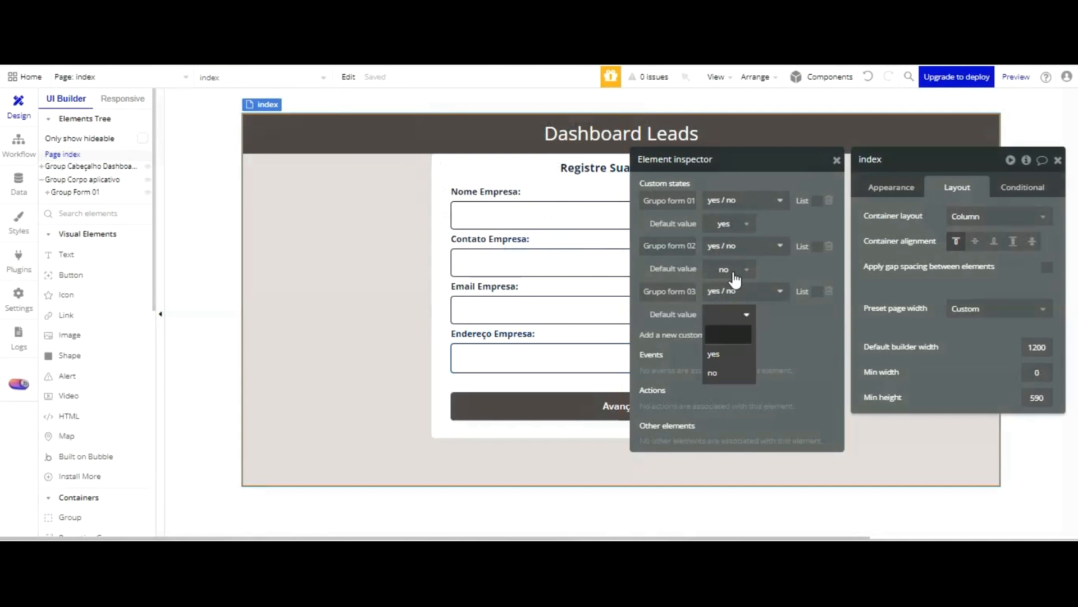
pyautogui.click(719, 373)
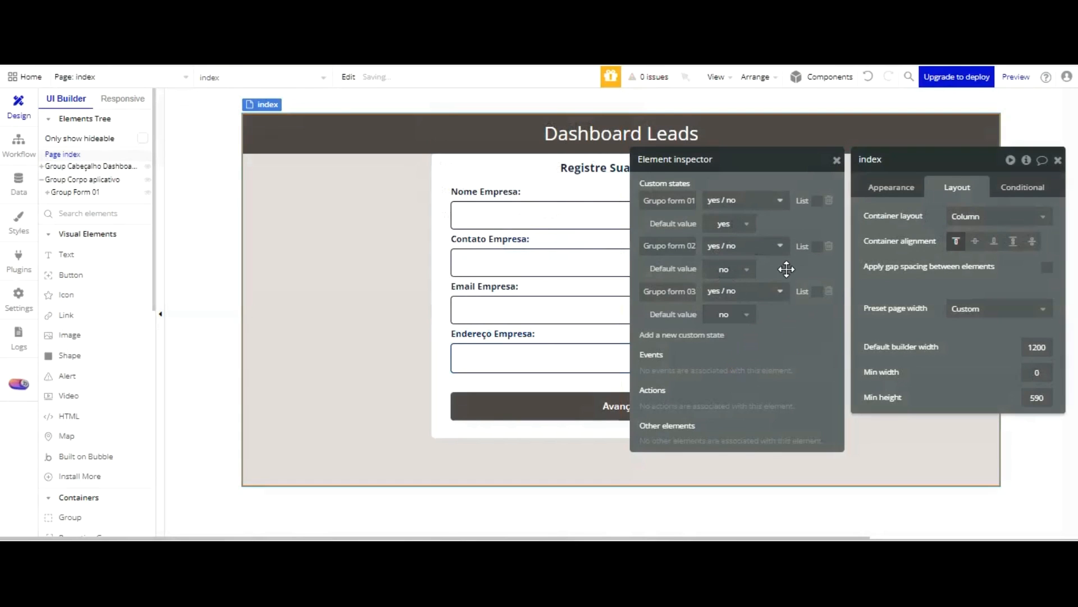
# Copy Group Form 01 and paste the duplicate inside Group Corpo aplicativo
pyautogui.click(337, 318)
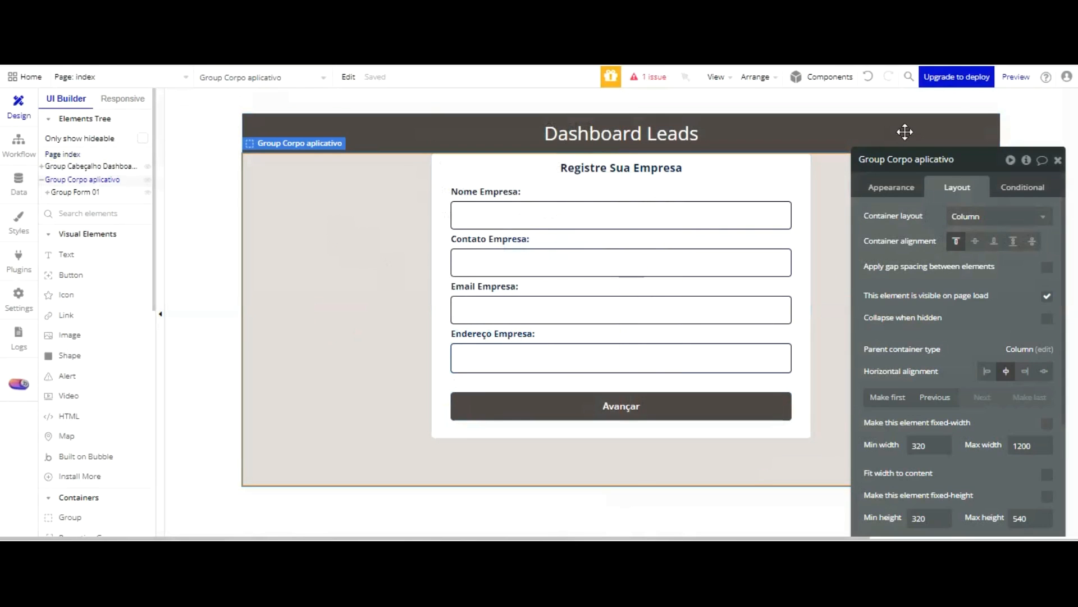
pyautogui.click(1058, 159)
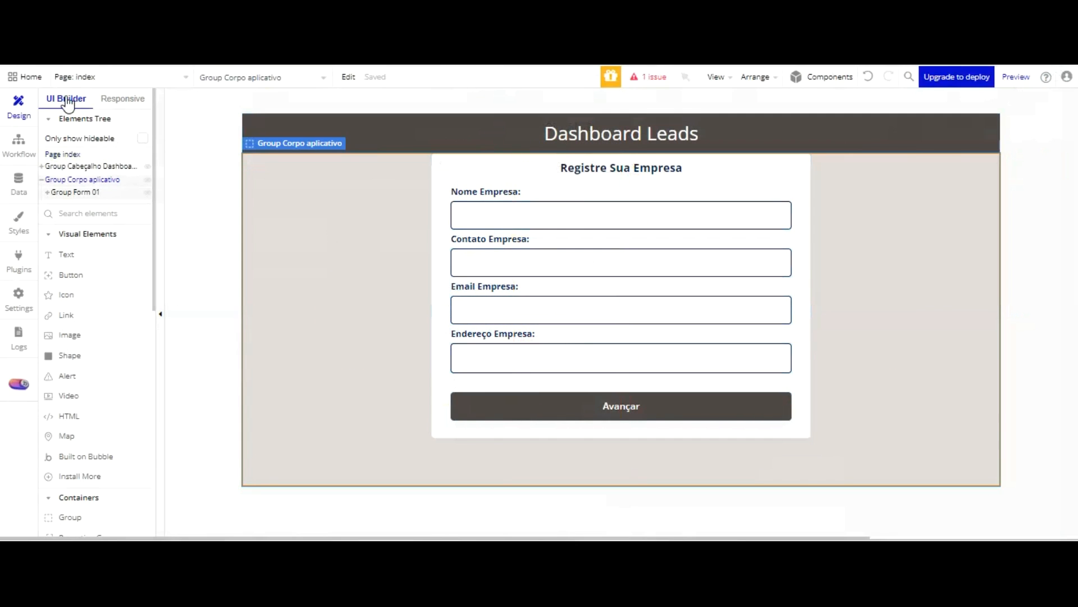
pyautogui.click(63, 192)
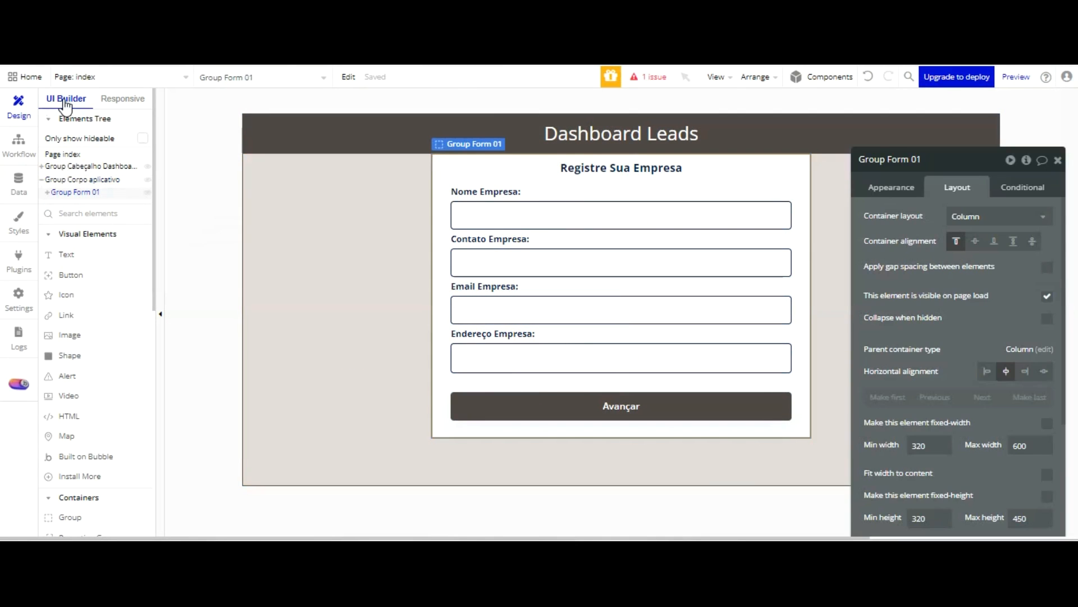
pyautogui.rightClick(64, 192)
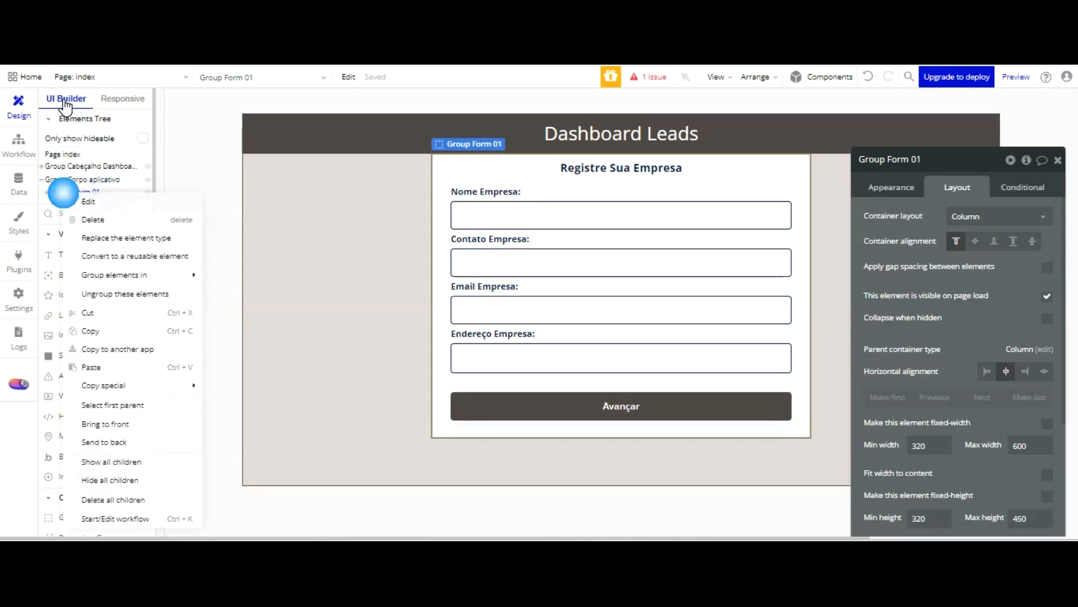
pyautogui.click(113, 331)
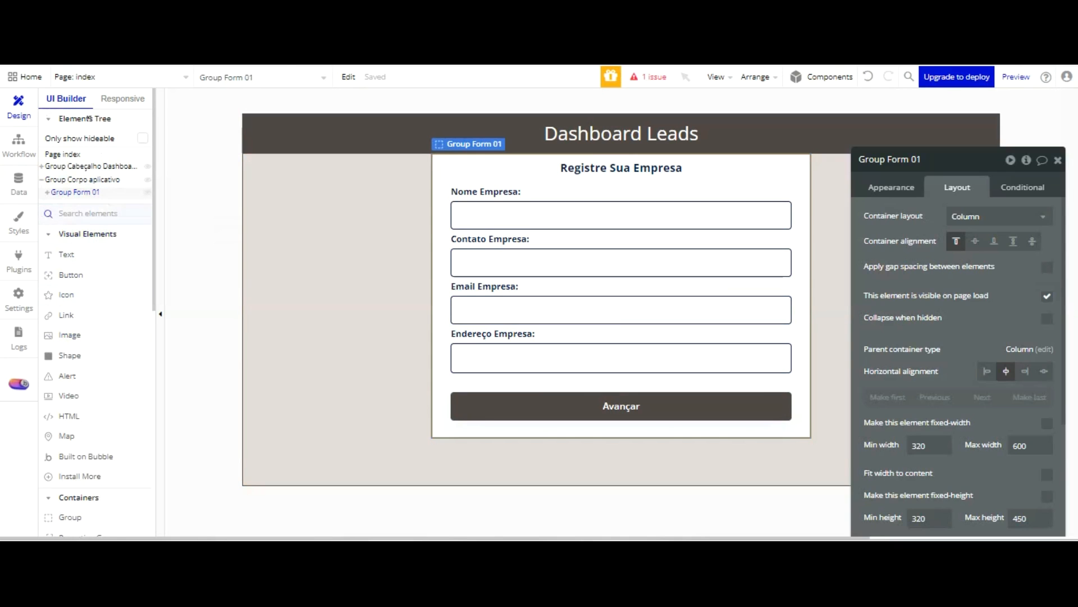
pyautogui.rightClick(86, 195)
pyautogui.click(123, 371)
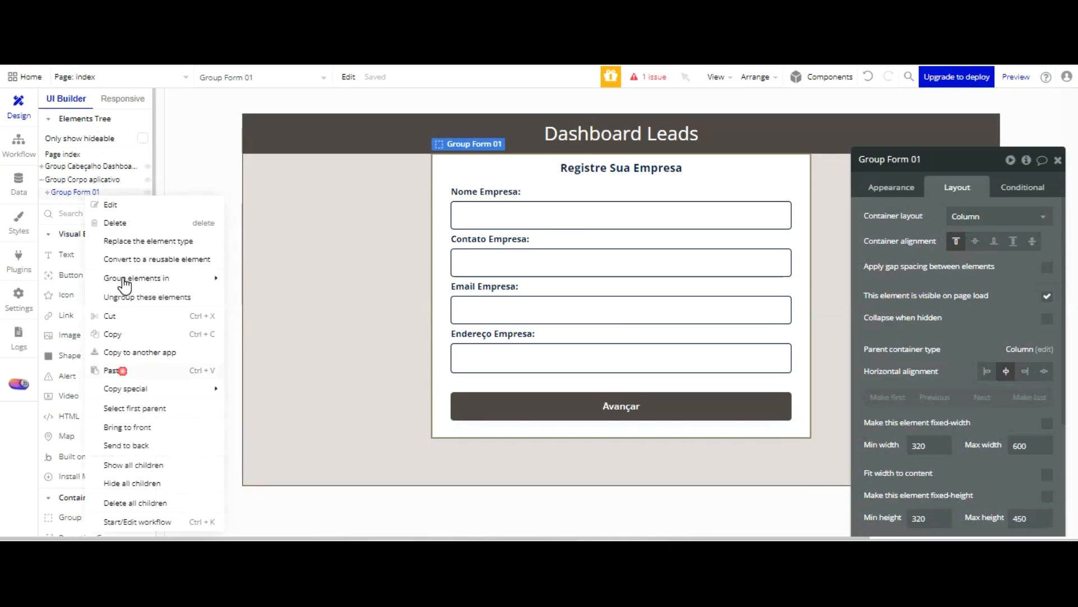
# Paste another copy of Group Form 01 and undo it
pyautogui.rightClick(84, 193)
pyautogui.click(120, 368)
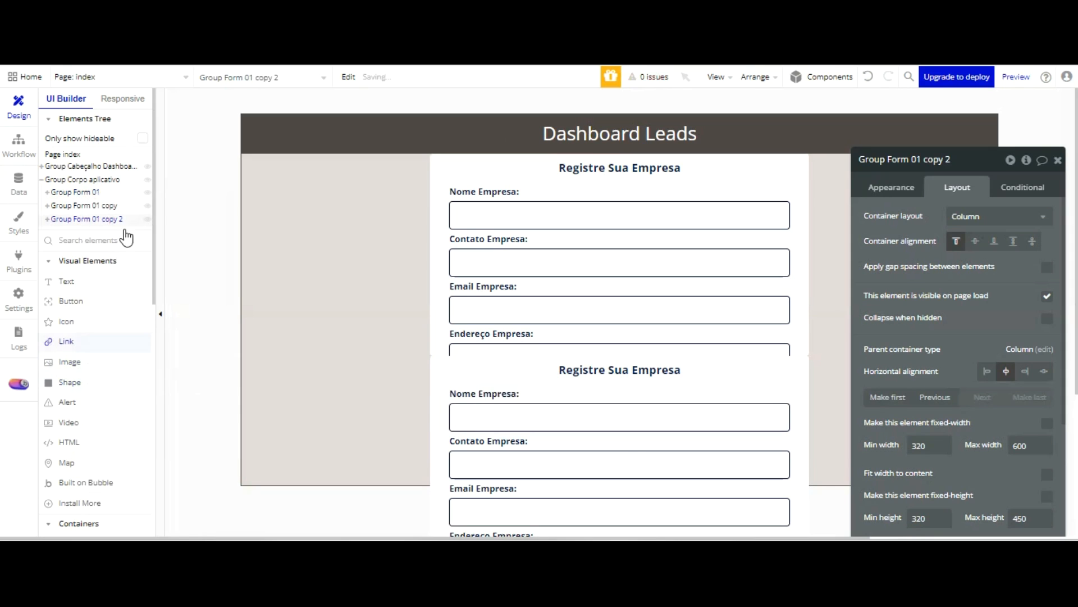
pyautogui.hotkey('ctrl', 'z')
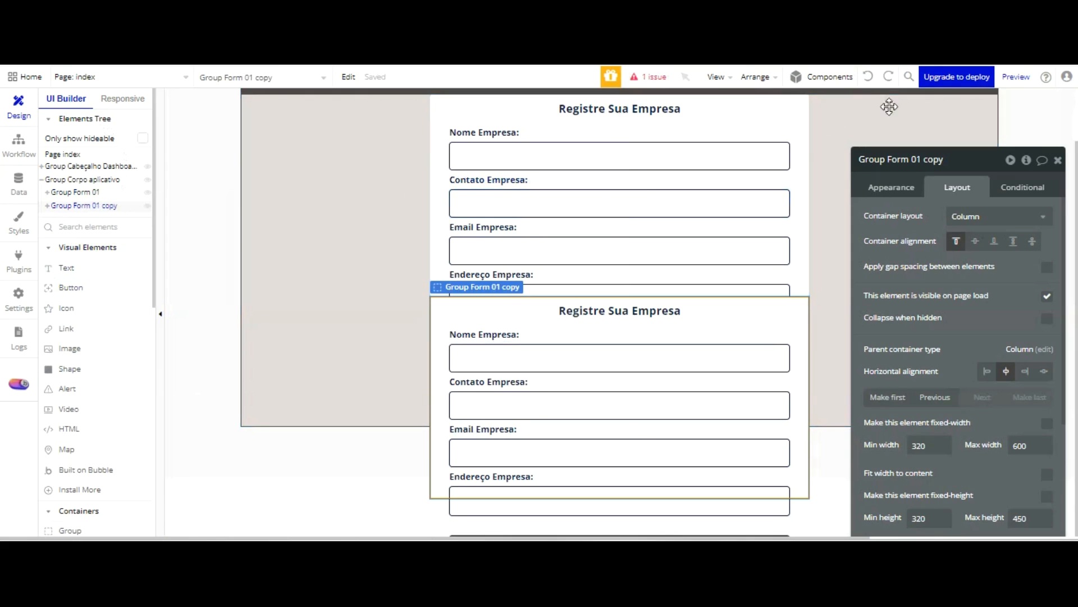
# Rename the duplicated form group as Group Form 02
pyautogui.doubleClick(950, 163)
pyautogui.write('02')
pyautogui.click(941, 212)
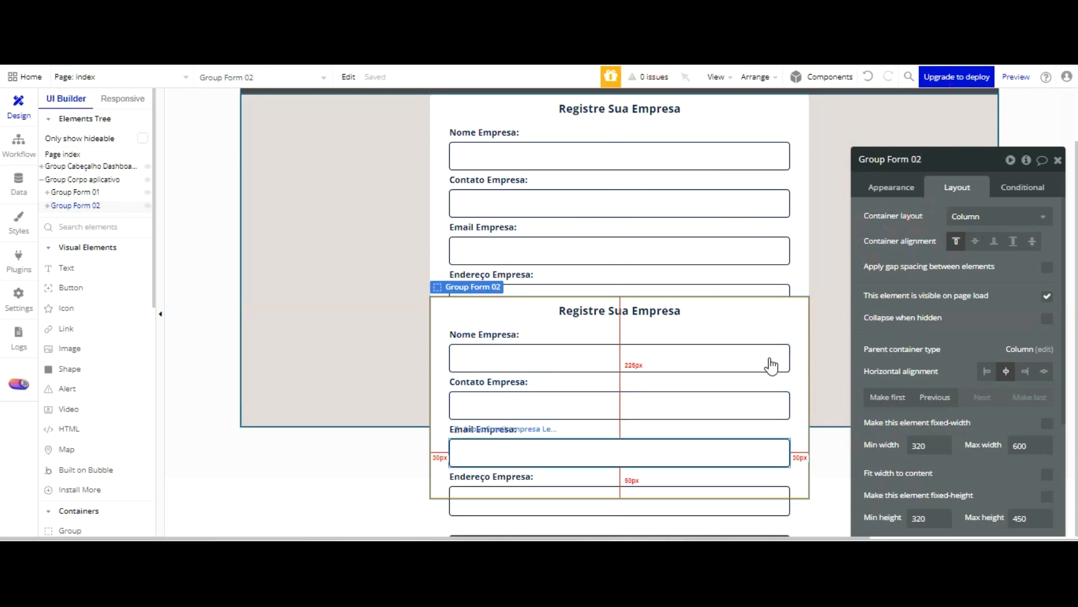
# Review the layout of Group Corpo aplicativo and set Group Form 01 to collapse when hidden
pyautogui.click(352, 339)
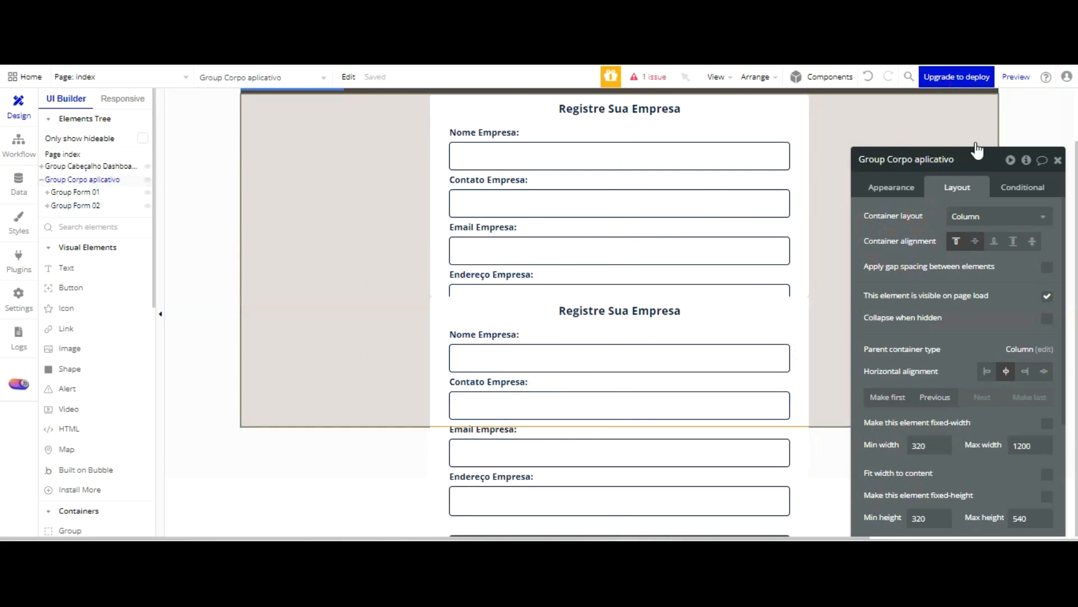
pyautogui.scroll(-3, 1009, 292)
pyautogui.scroll(-3, 1005, 351)
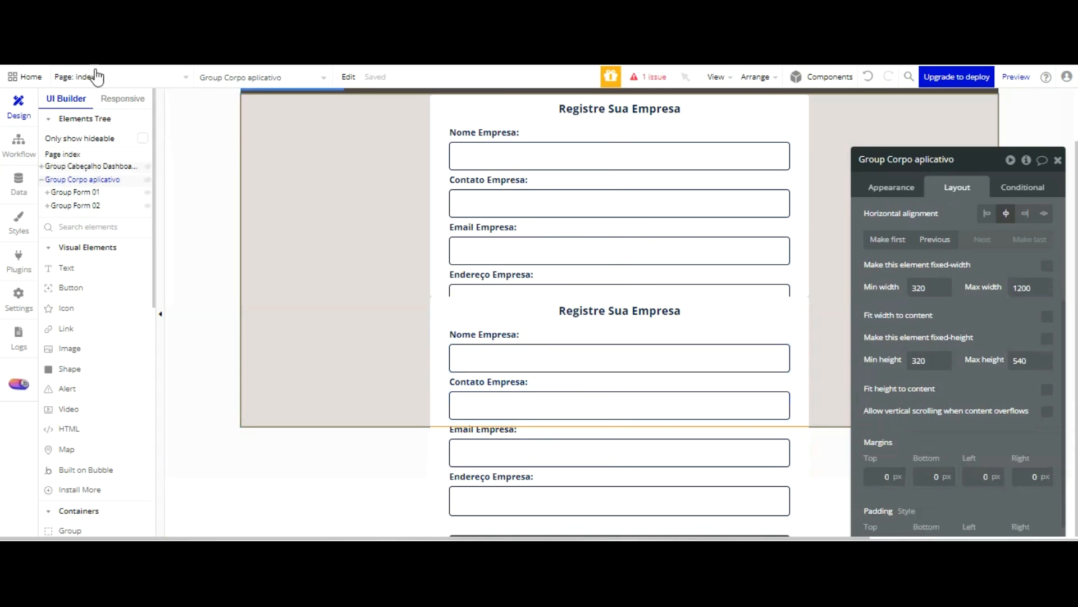
pyautogui.click(66, 154)
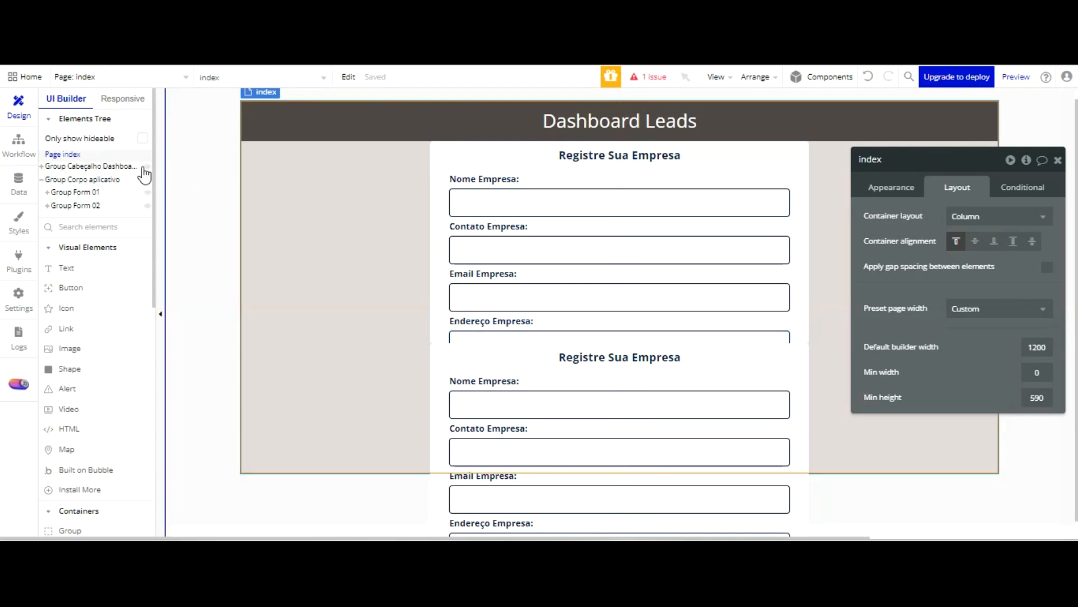
pyautogui.click(147, 192)
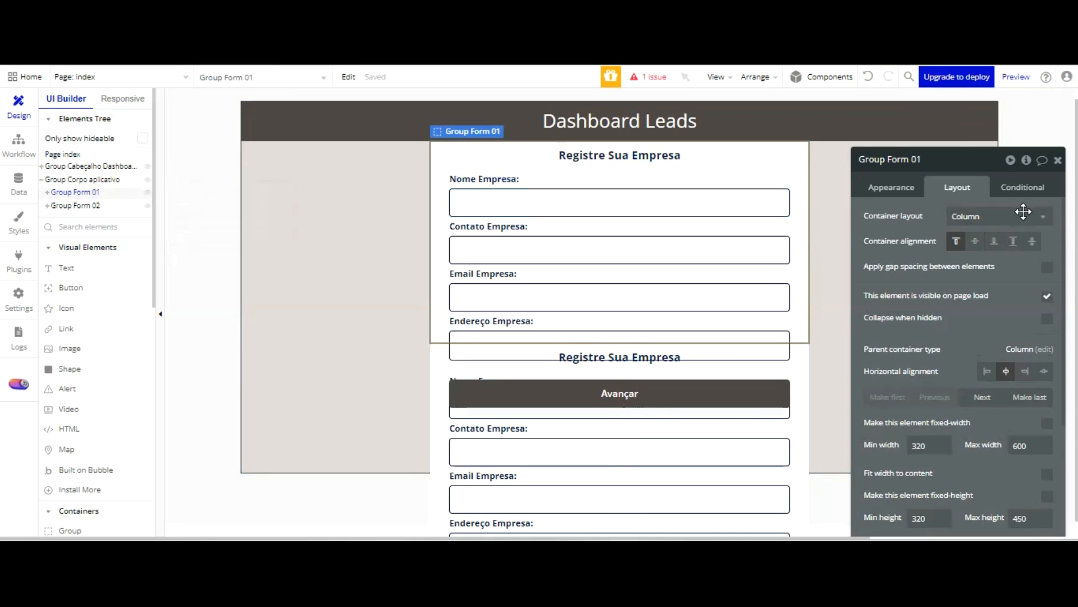
pyautogui.click(1047, 318)
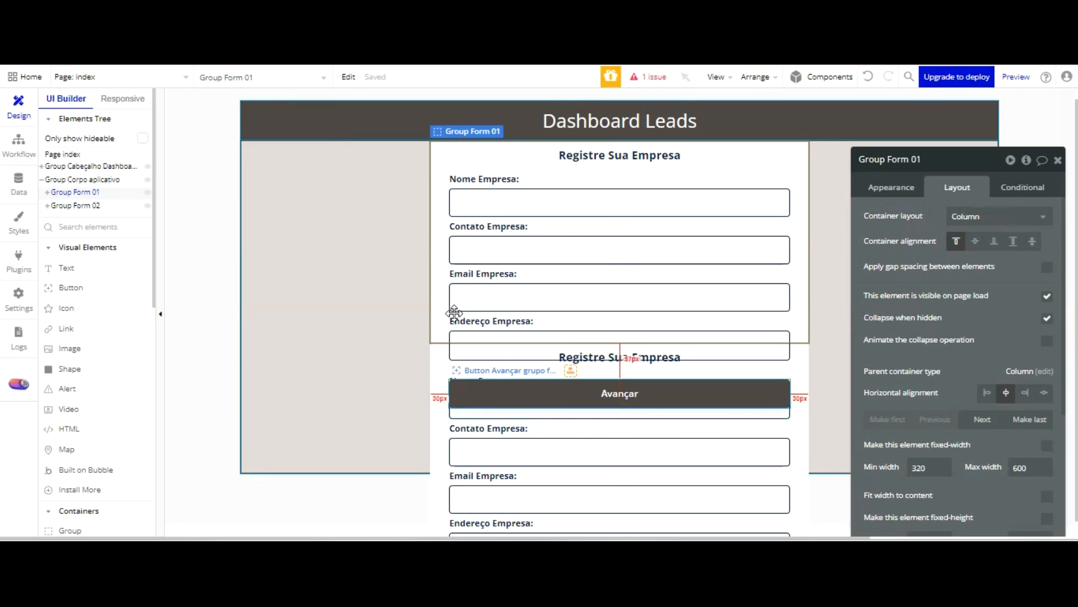
# Set Group Form 02 to be hidden on page load and to collapse when hidden
pyautogui.click(437, 407)
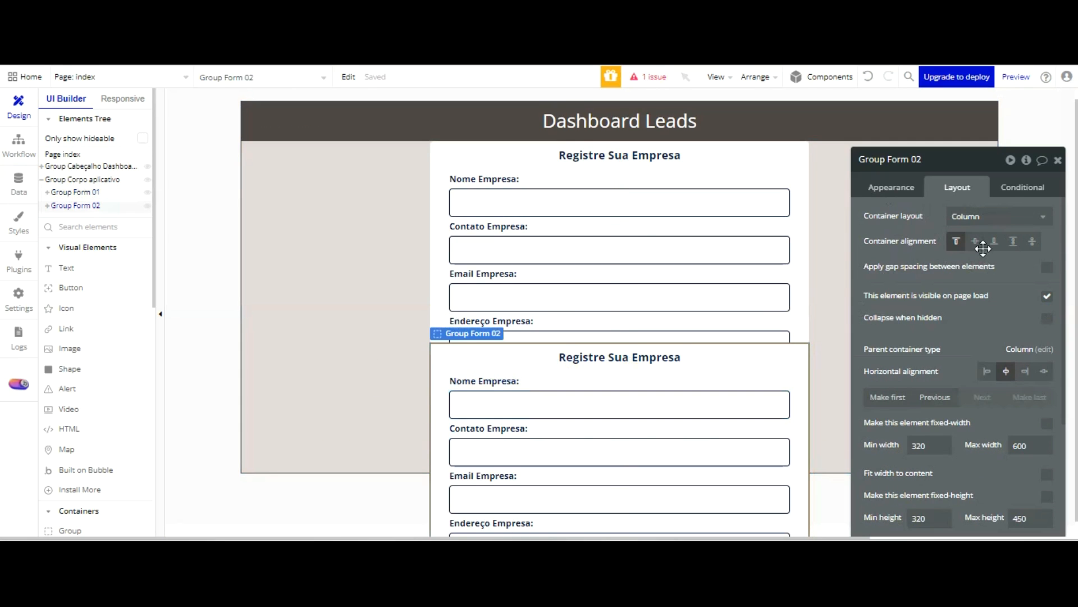
pyautogui.click(1047, 296)
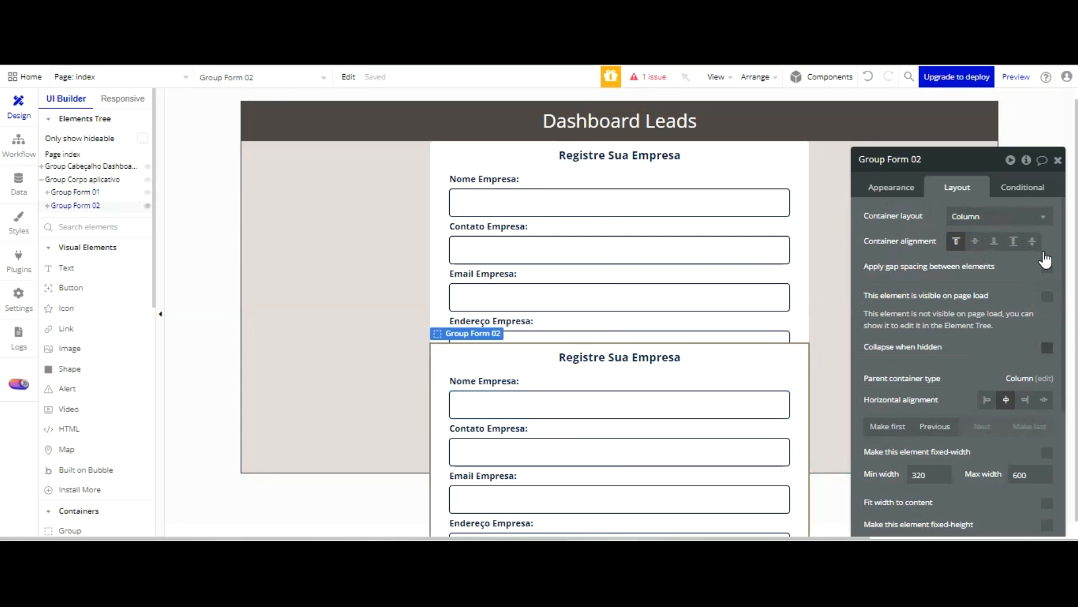
pyautogui.click(1047, 347)
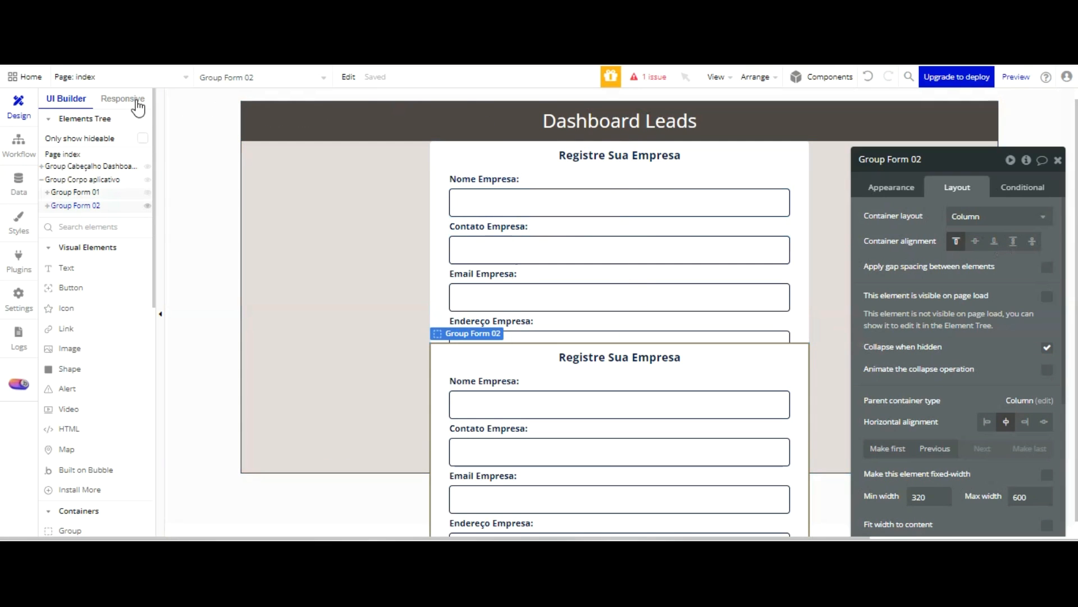
# Hide Group Form 01 in the editor view and select Group Form 02 for editing
pyautogui.click(136, 192)
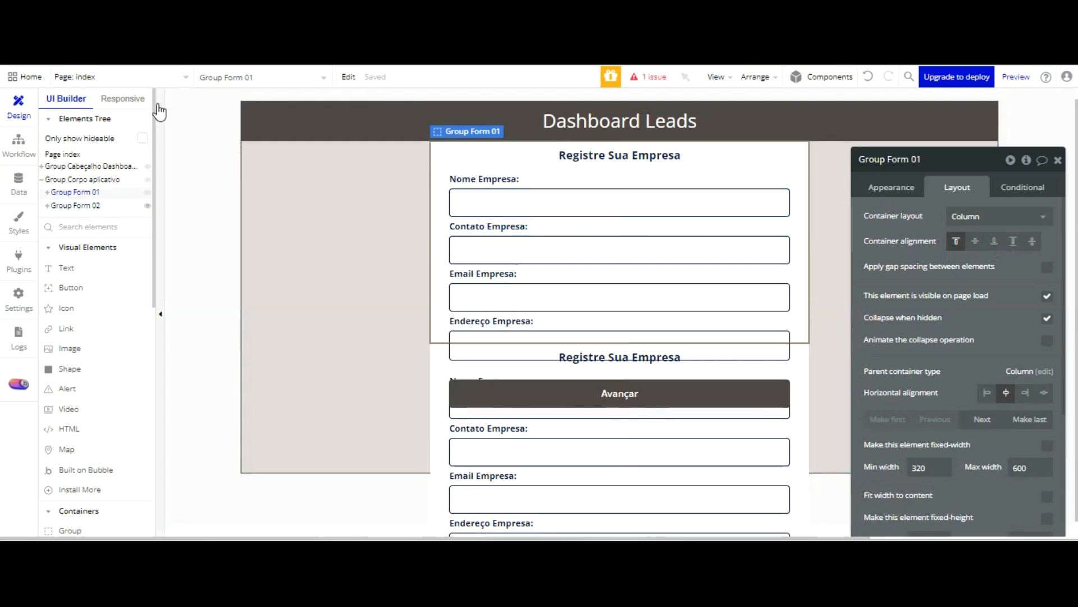
pyautogui.click(147, 192)
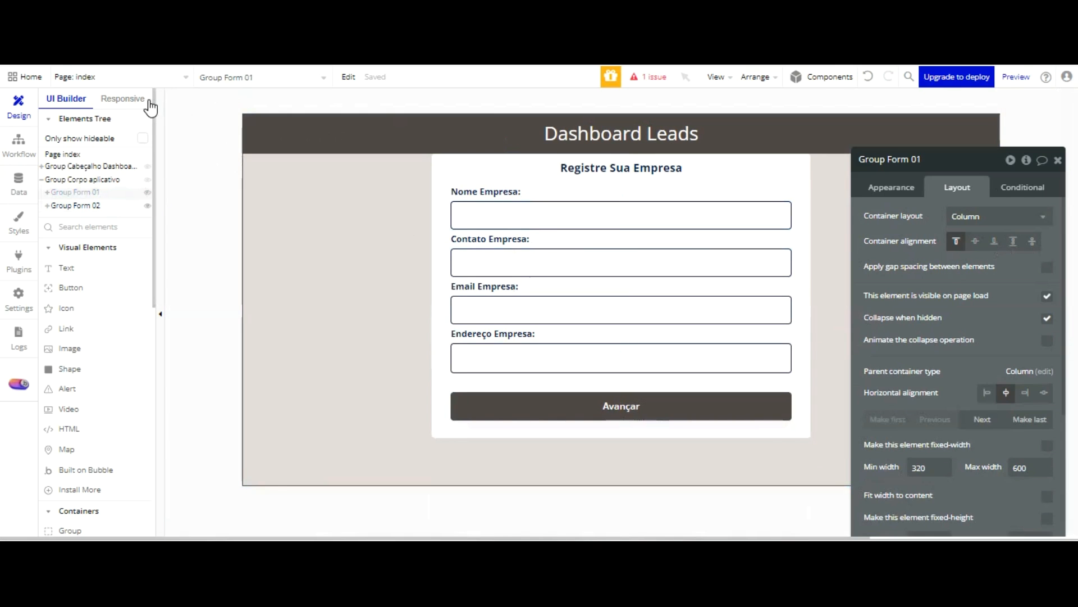
pyautogui.click(147, 192)
pyautogui.click(147, 194)
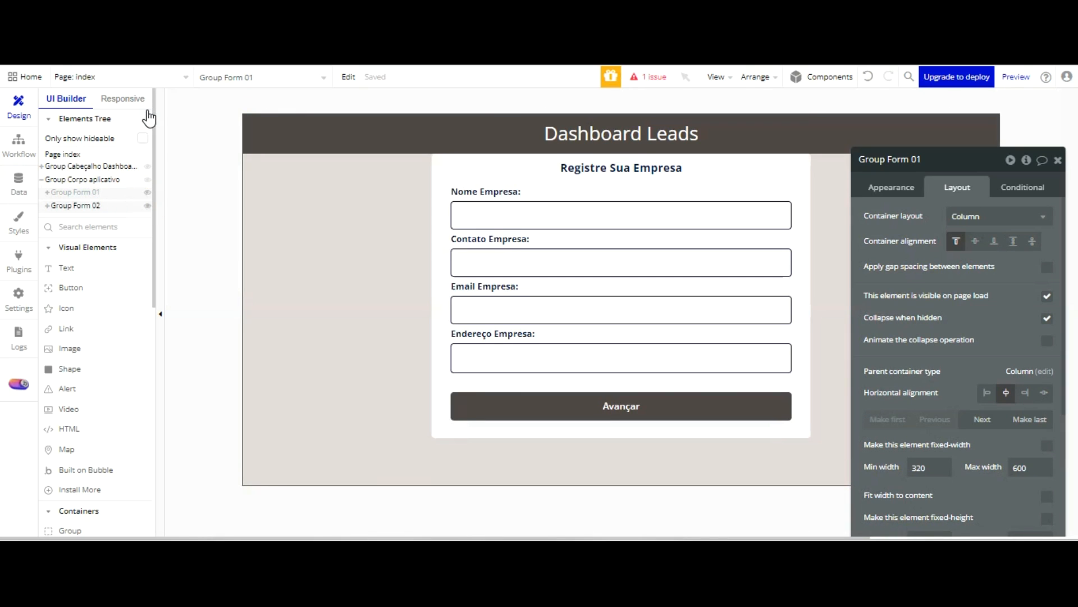
pyautogui.click(117, 206)
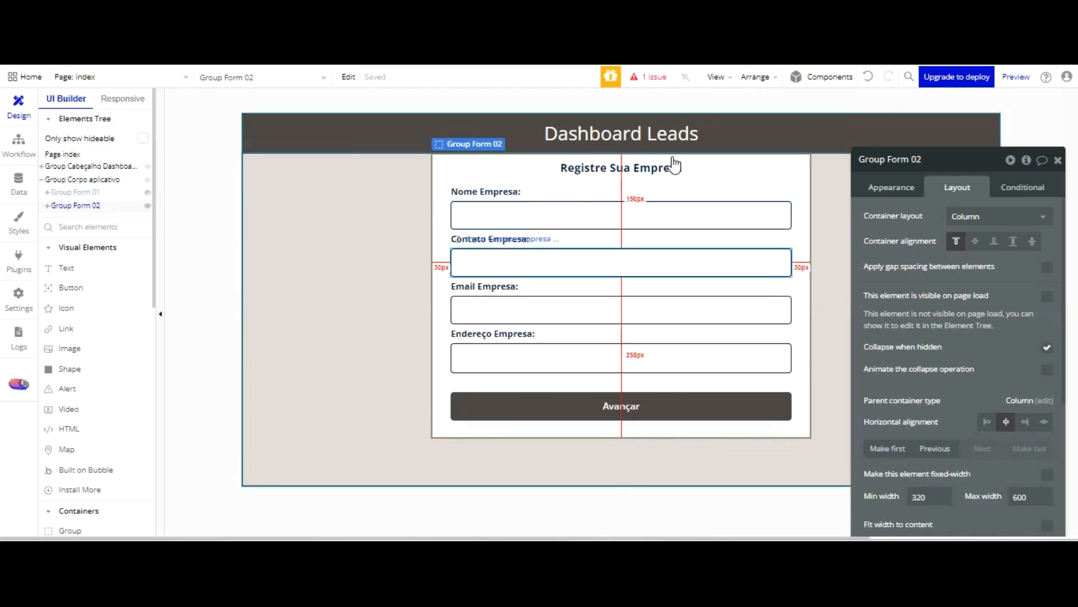
# Change the Group Form 02 heading text to "Conte-nos Mais Sobre Seu Time"
pyautogui.moveTo(1016, 77)
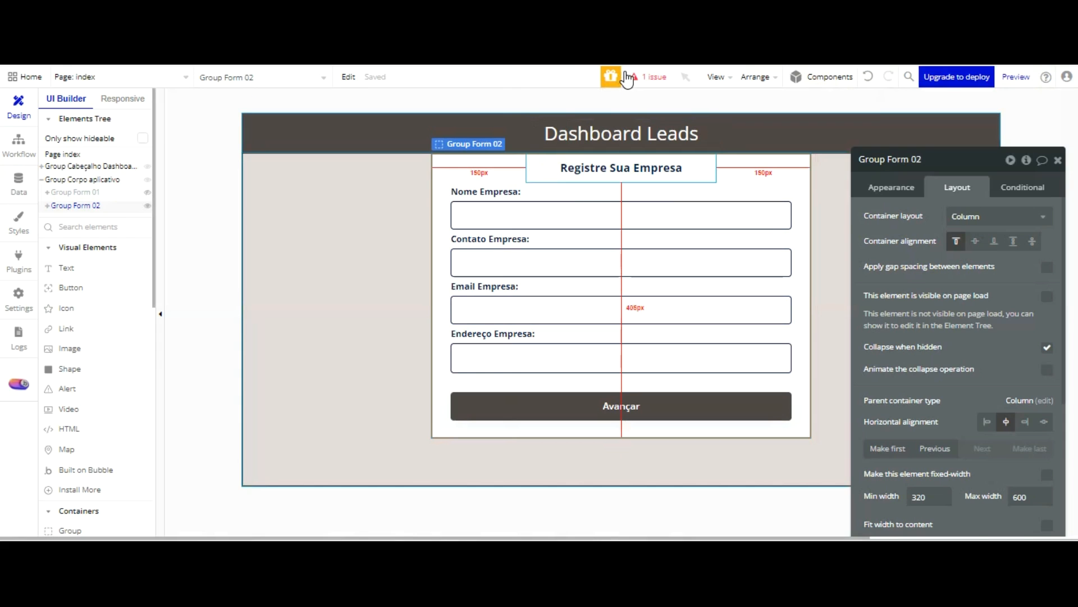
pyautogui.doubleClick(623, 167)
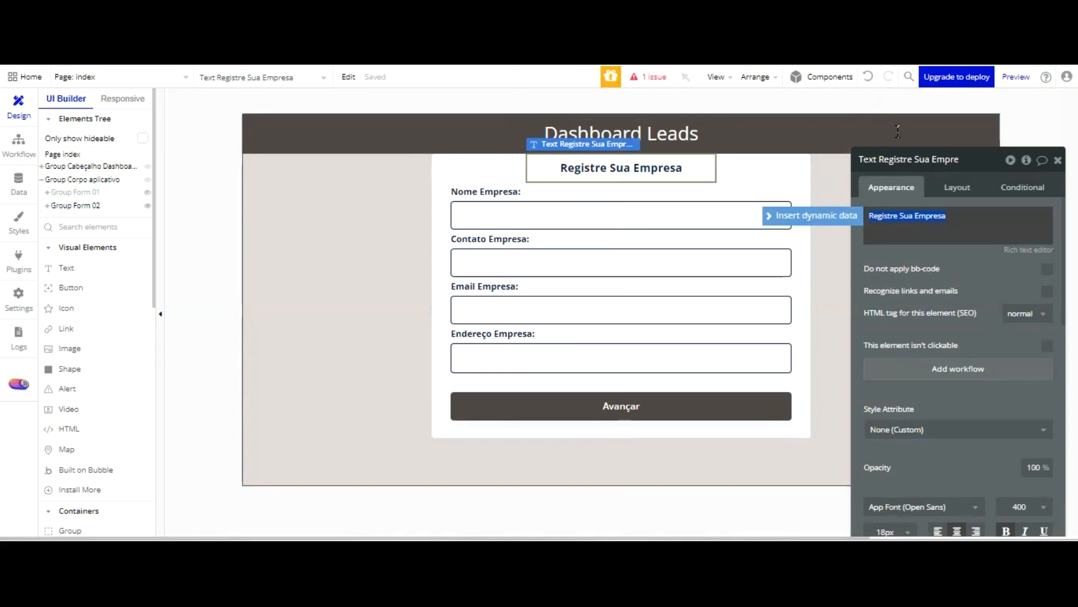
pyautogui.write('Conte-nos Mais Sob')
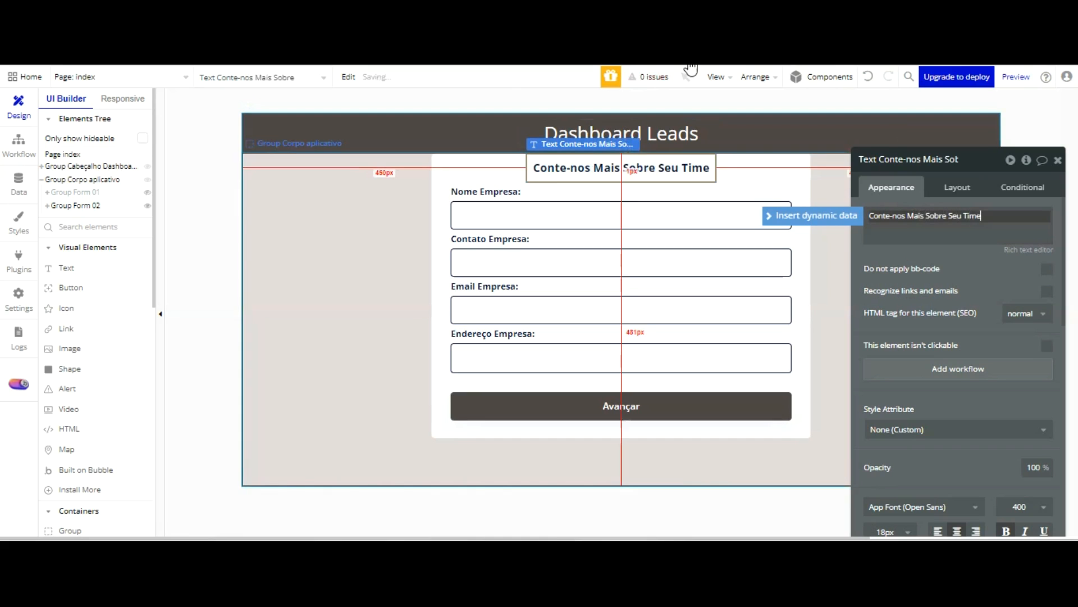
# Change the "Nome Empresa:" label in Group Form 02 to "Quantidade Atual de Colaboradores:"
pyautogui.doubleClick(504, 191)
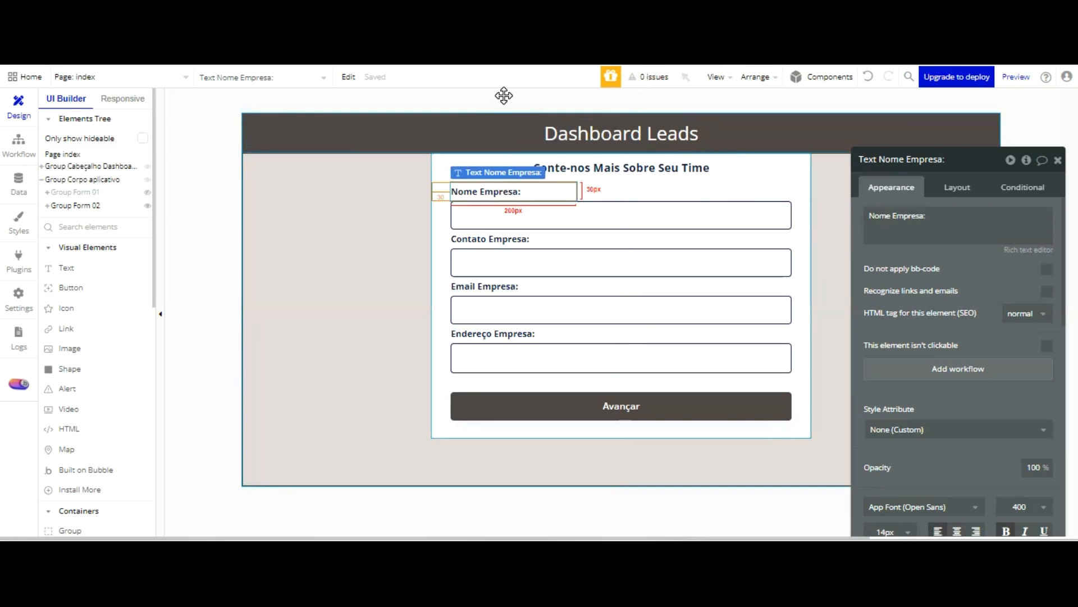
pyautogui.write('Quantidade Atual')
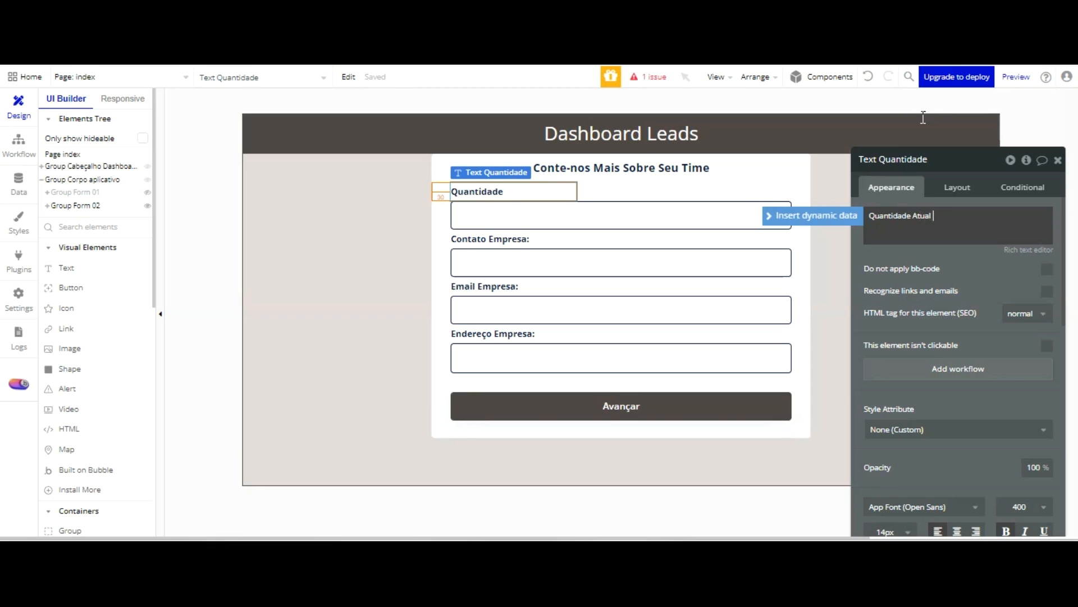
pyautogui.write('Colaboradores:')
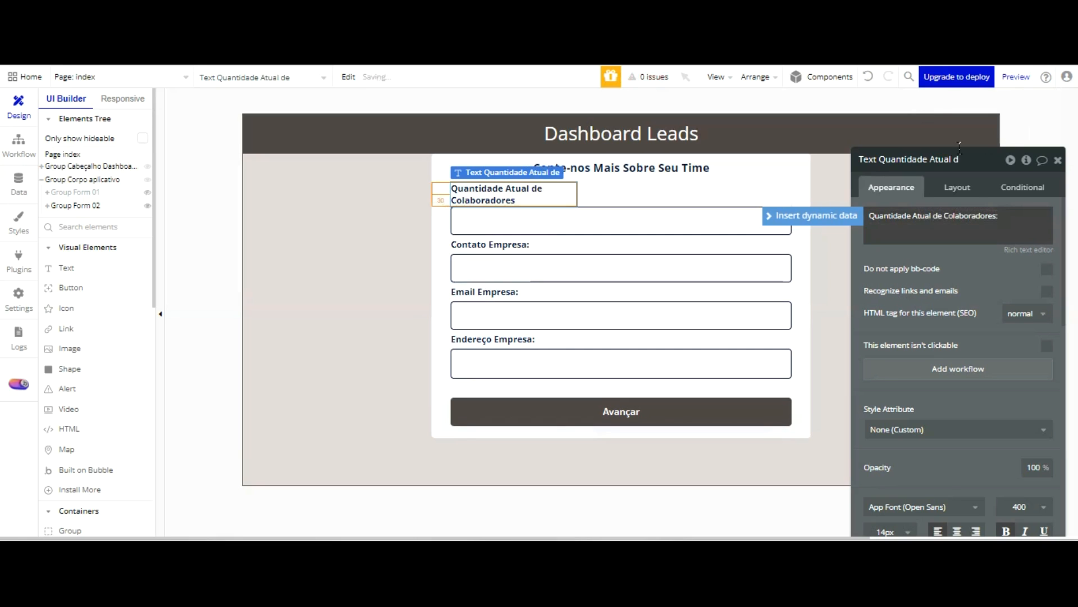
# Increase the fixed width of the "Quantidade Atual de Colaboradores:" label so its text fits on one line
pyautogui.click(941, 189)
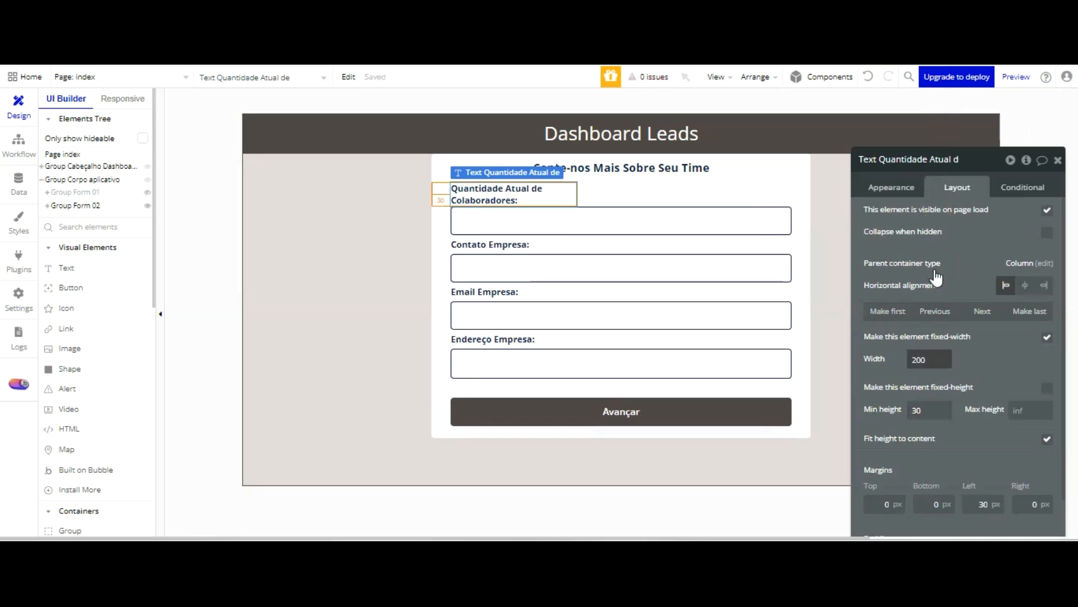
pyautogui.moveTo(930, 359); pyautogui.dragTo(891, 363)
pyautogui.write('30')
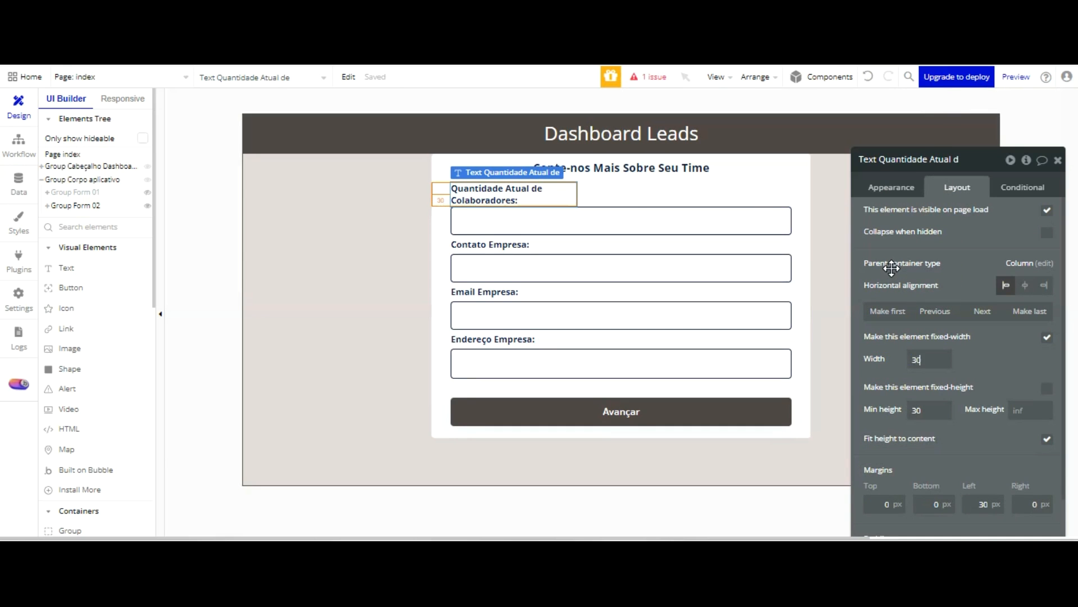
# Replace the input below the "Quantidade Atual de Colaboradores:" label with a dropdown element
pyautogui.click(648, 209)
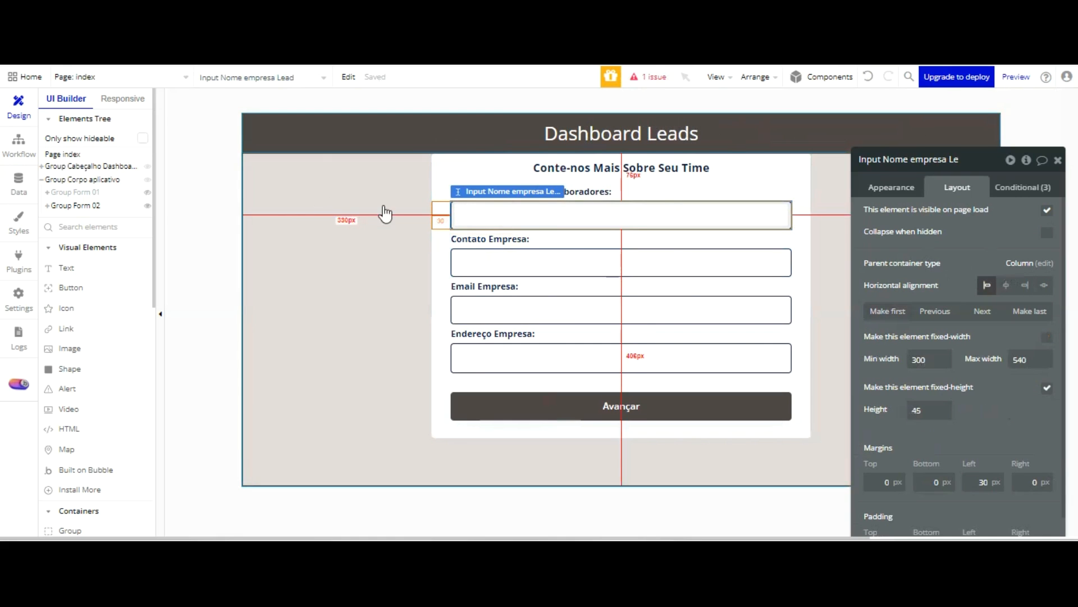
pyautogui.press('Delete')
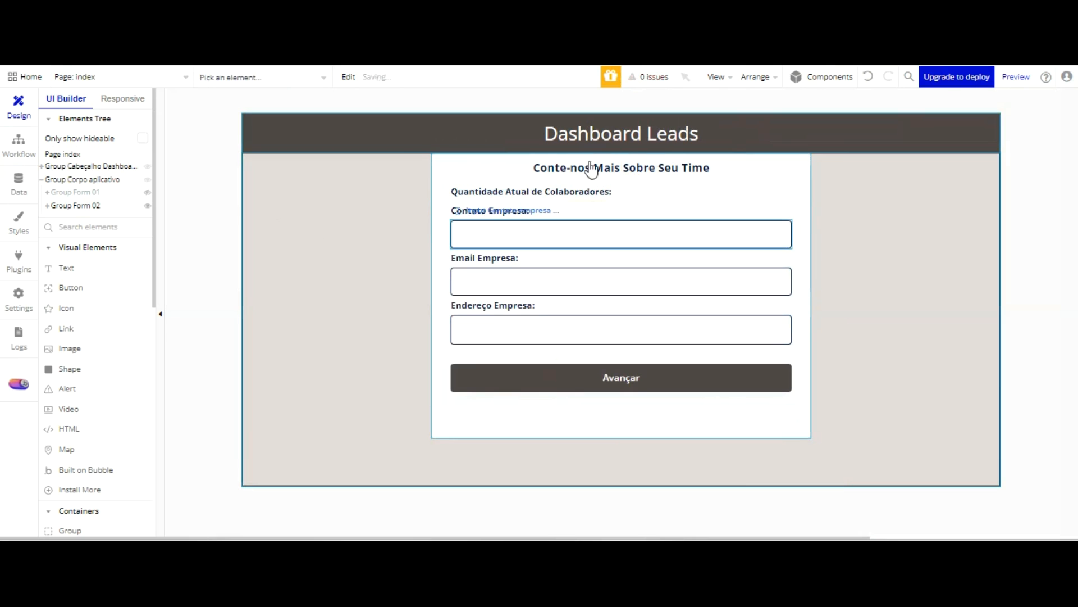
pyautogui.scroll(-3, 107, 359)
pyautogui.click(77, 438)
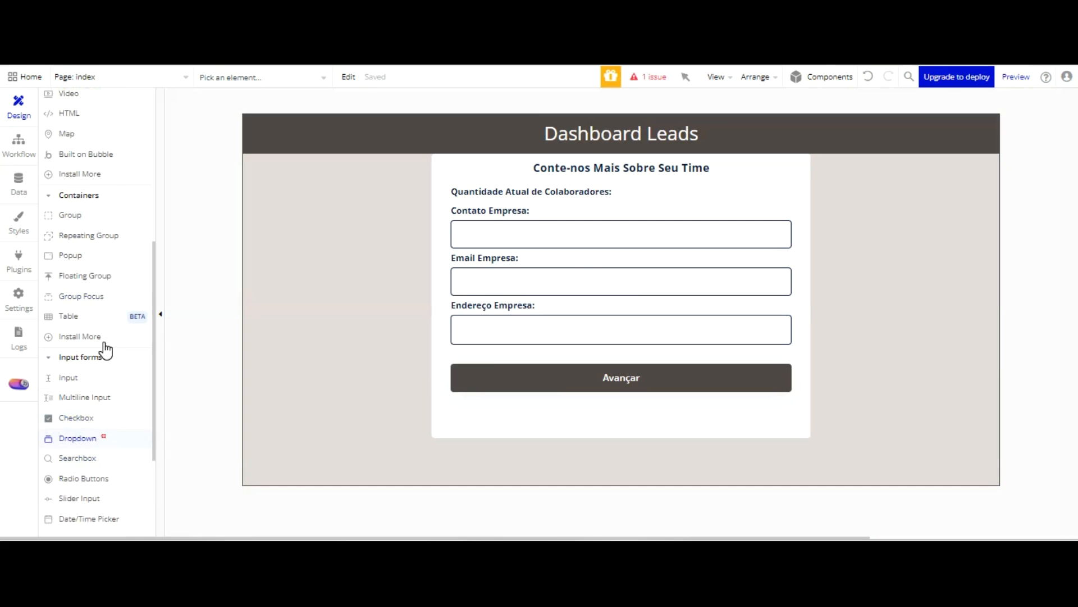
pyautogui.click(478, 111)
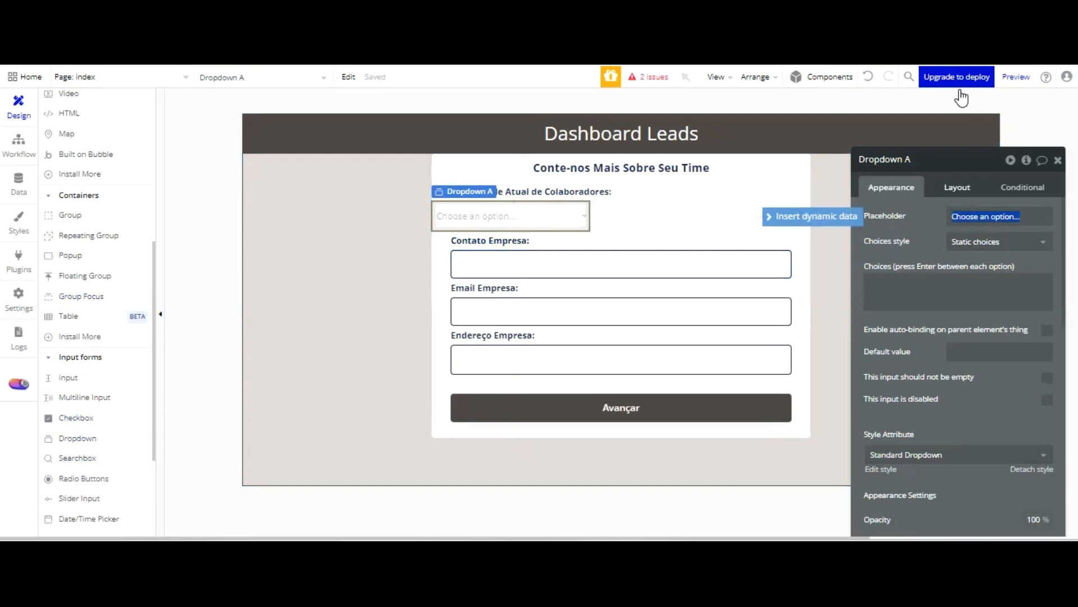
# Rename the new dropdown as "Dropdown Quantidade atual colaboradores Lead"
pyautogui.click(931, 163)
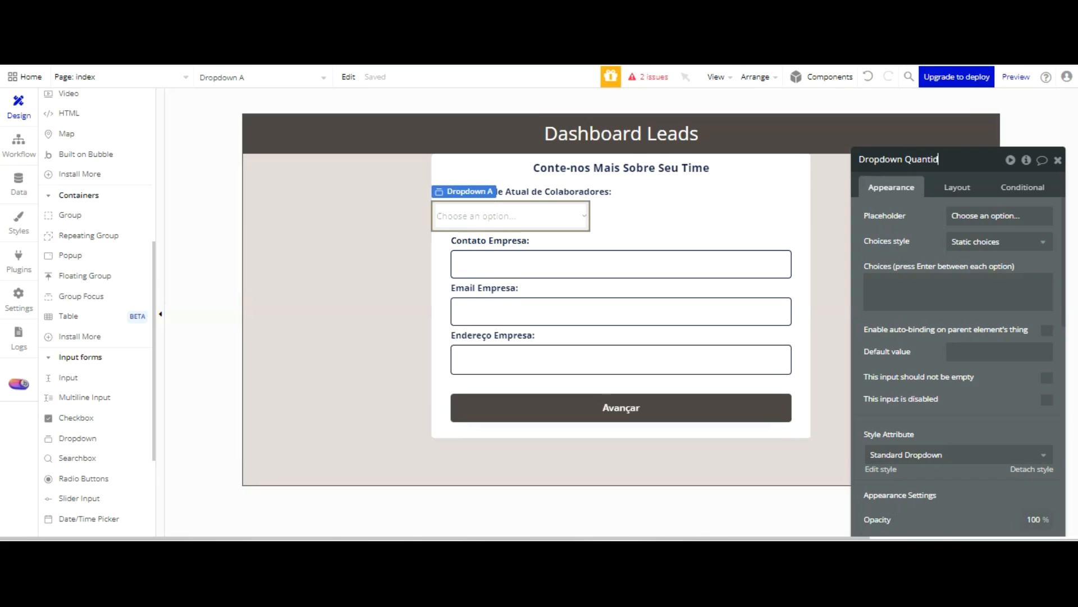
pyautogui.write('Quantidade atual')
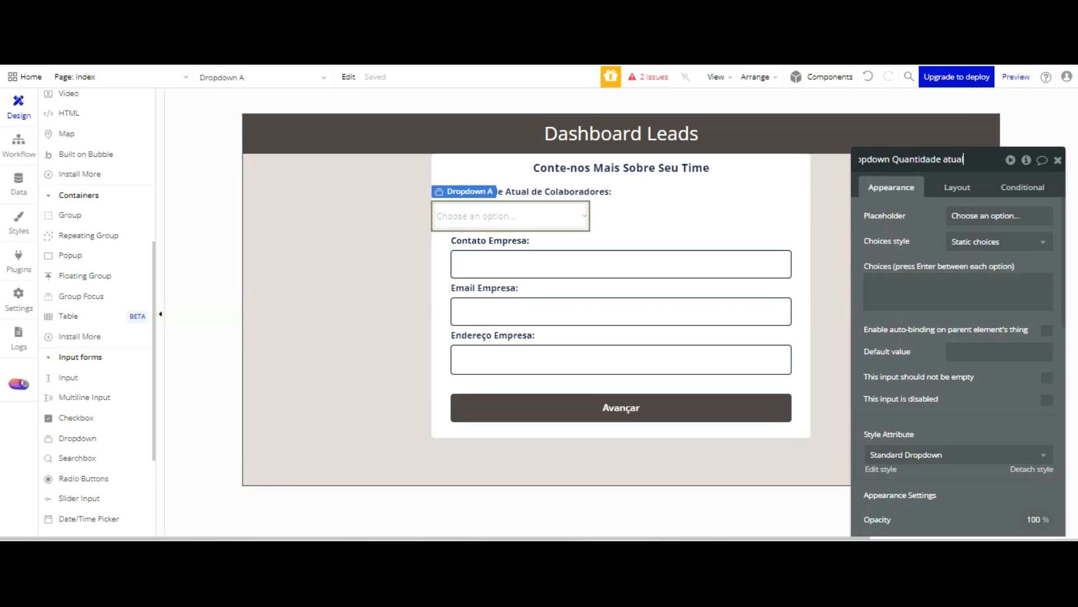
pyautogui.write(' colabor')
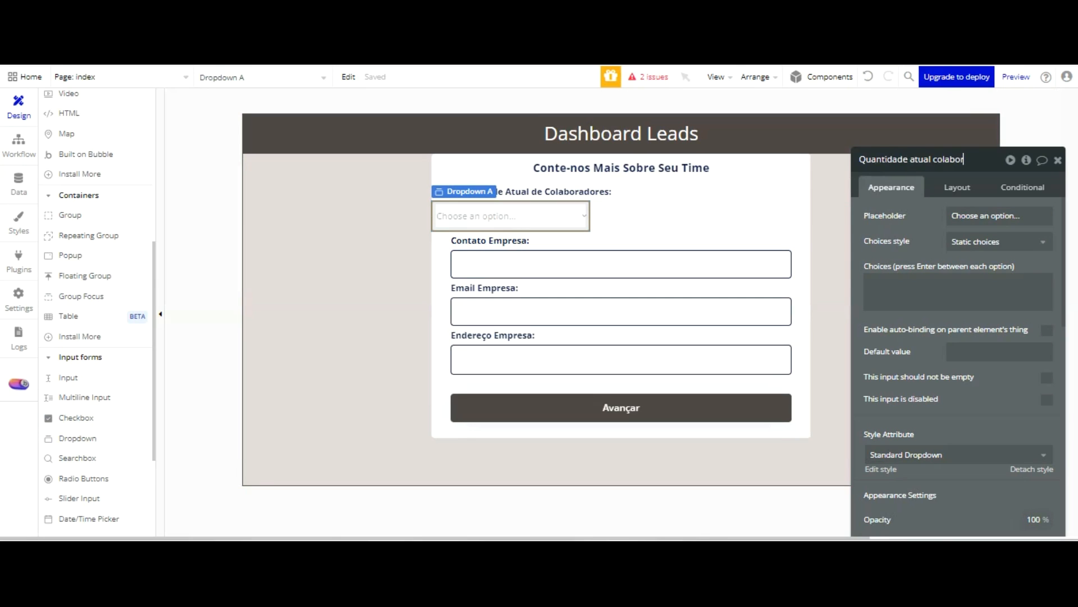
pyautogui.write('adores Lead')
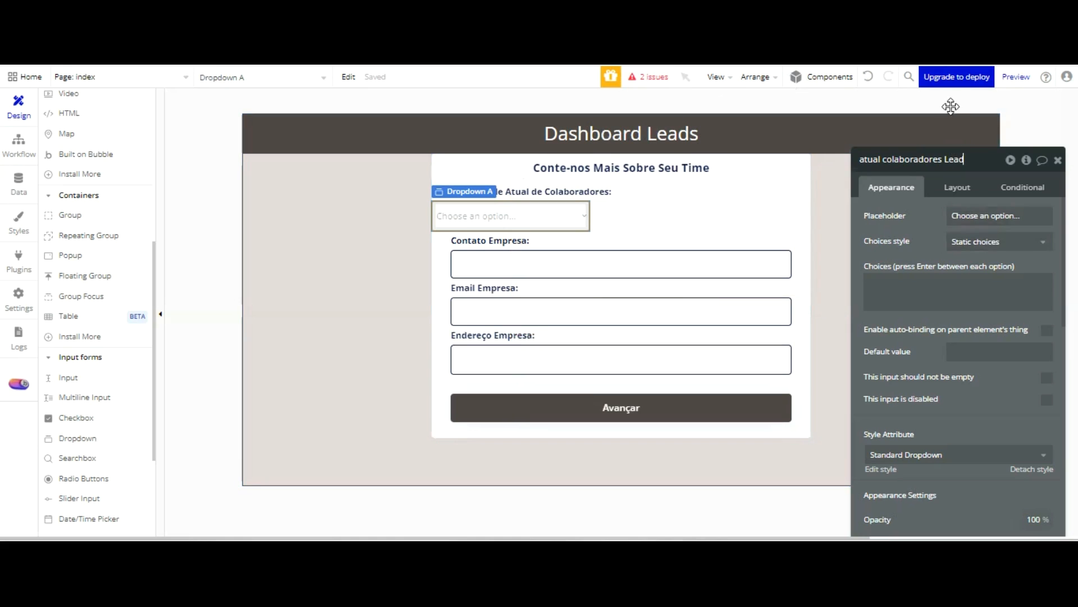
# Set the dropdown's left margin to 30 px and its fixed height to 45
pyautogui.click(957, 187)
pyautogui.scroll(-1, 966, 314)
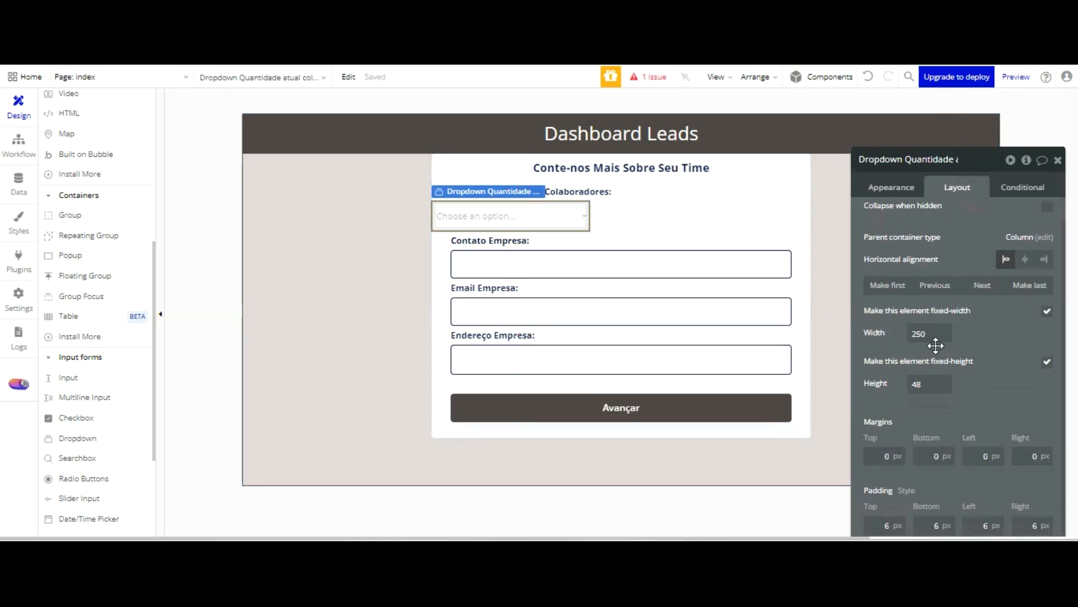
pyautogui.press('Tab')
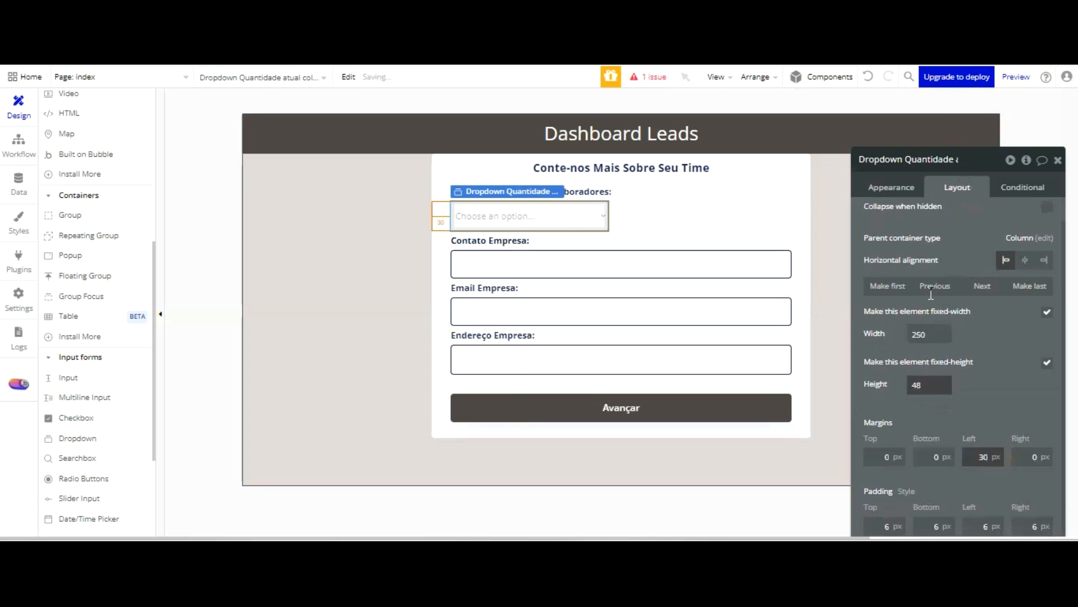
pyautogui.moveTo(932, 386); pyautogui.dragTo(881, 387)
pyautogui.write('45')
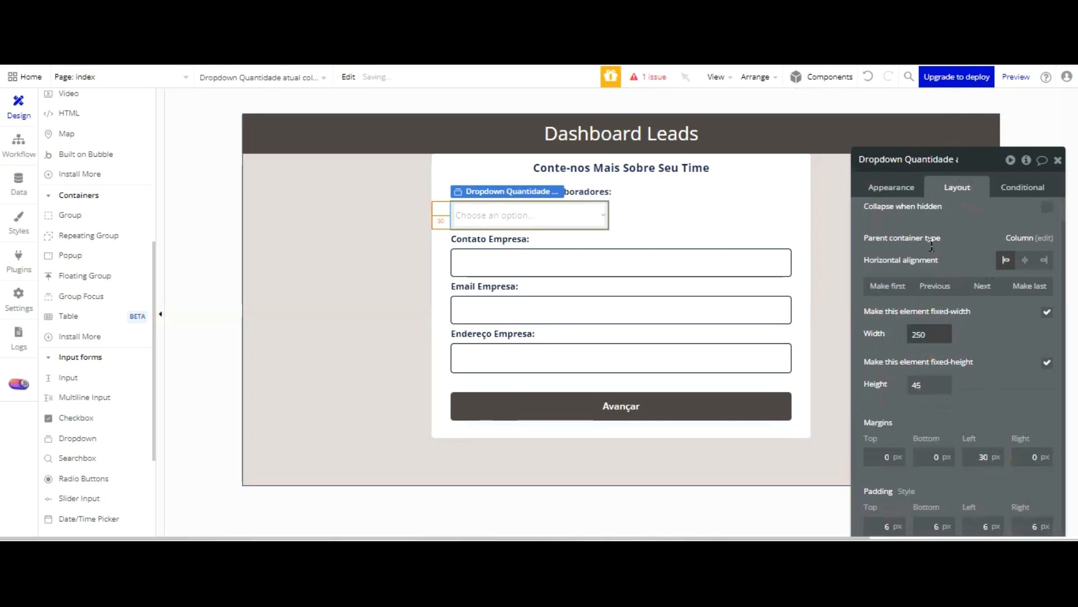
# Turn off the dropdown's fixed width and set its minimum width to 320 and maximum width to 540
pyautogui.moveTo(935, 334); pyautogui.dragTo(903, 337)
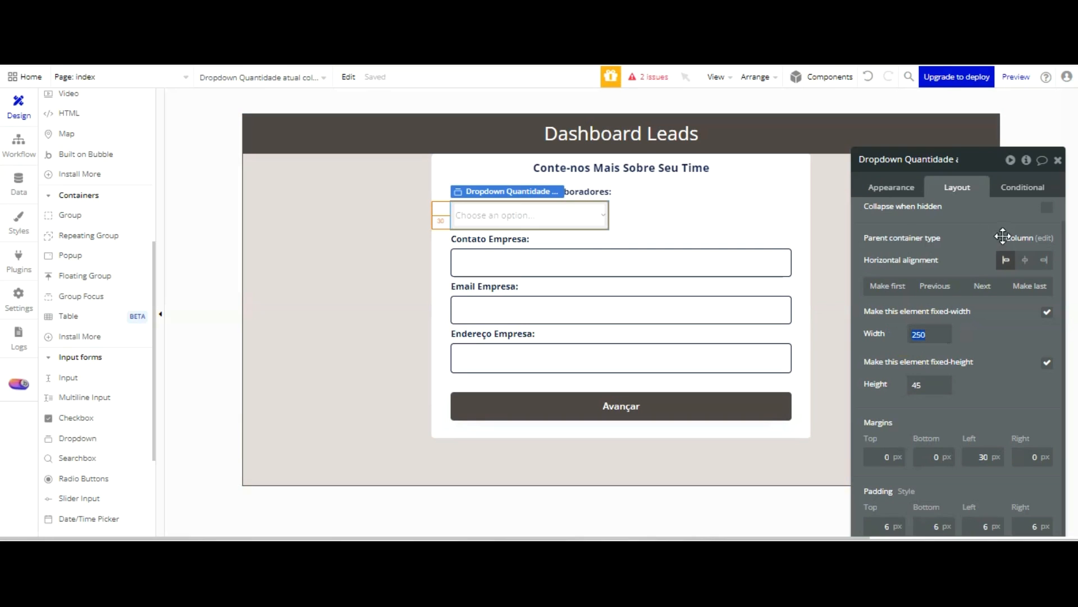
pyautogui.click(1047, 311)
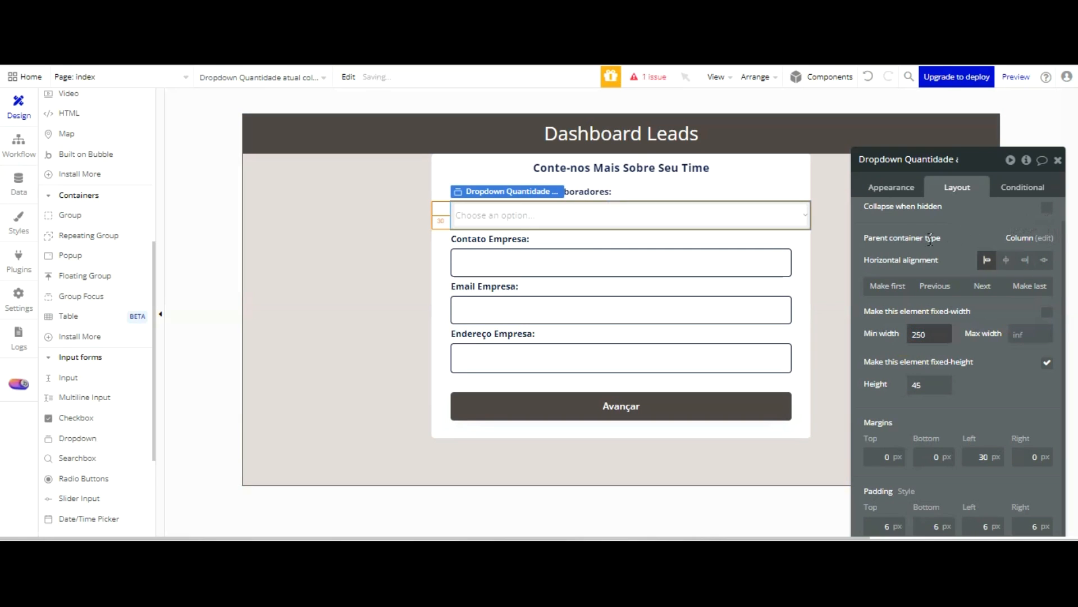
pyautogui.write('320')
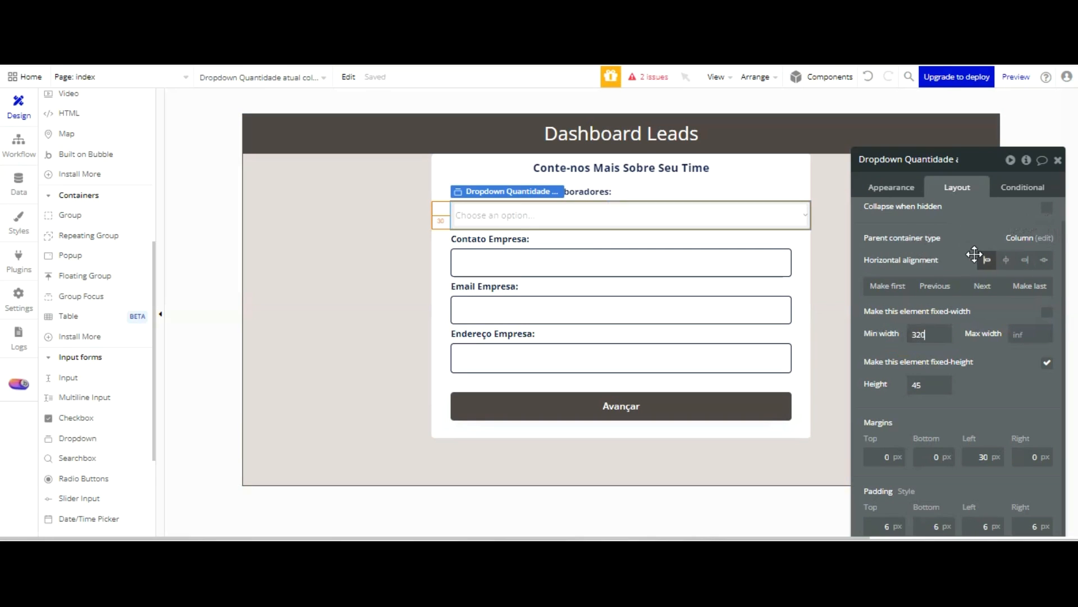
pyautogui.press('Tab')
pyautogui.write('5')
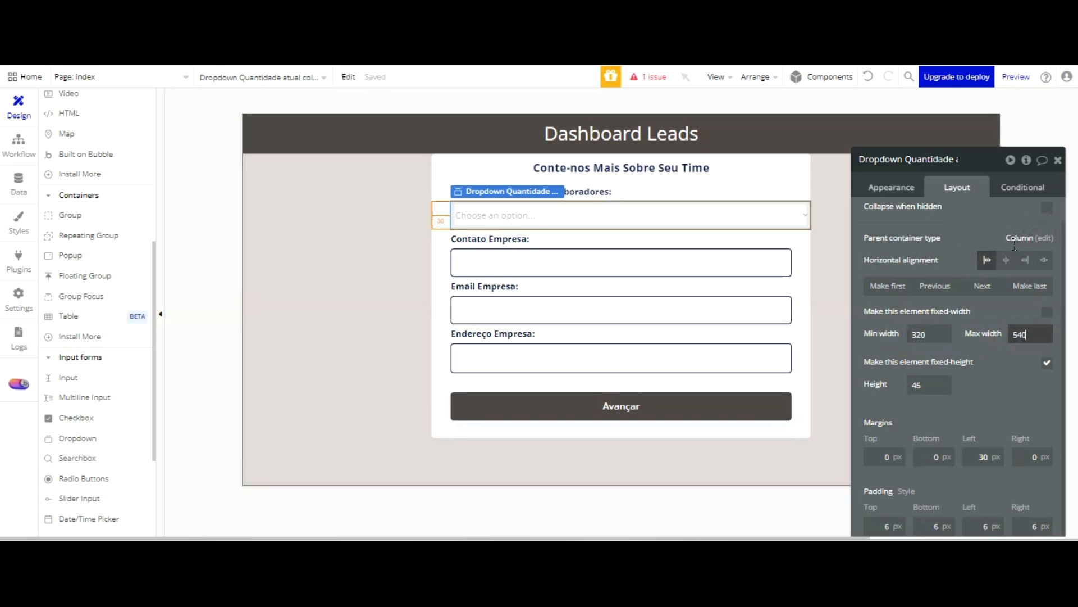
pyautogui.write('40')
pyautogui.click(999, 381)
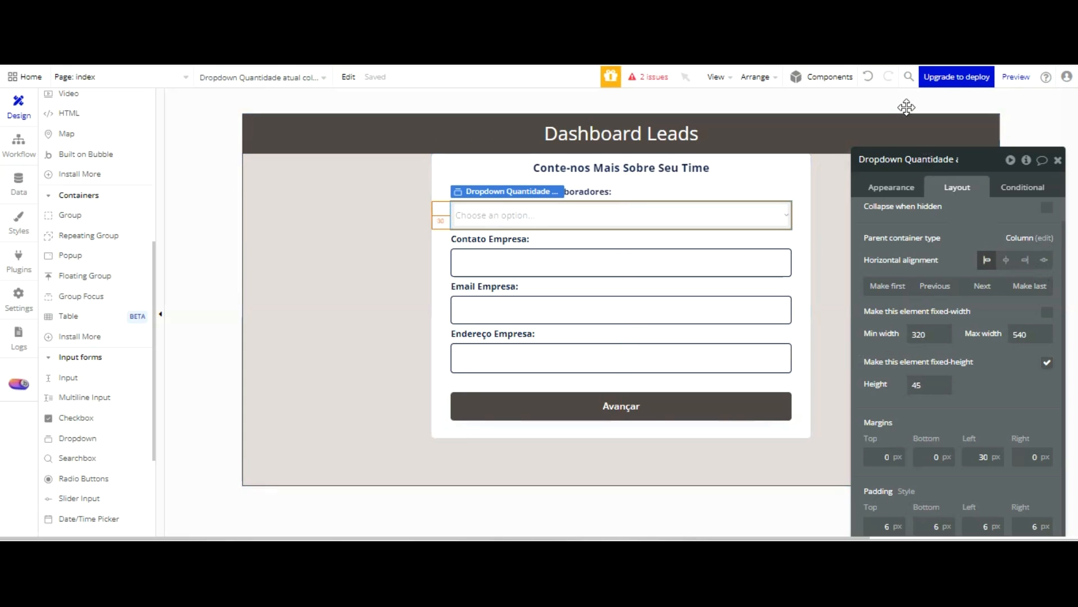
# Detach the dropdown from the Standard Dropdown style and adjust its border color to match the other form inputs
pyautogui.click(896, 189)
pyautogui.scroll(-3, 953, 227)
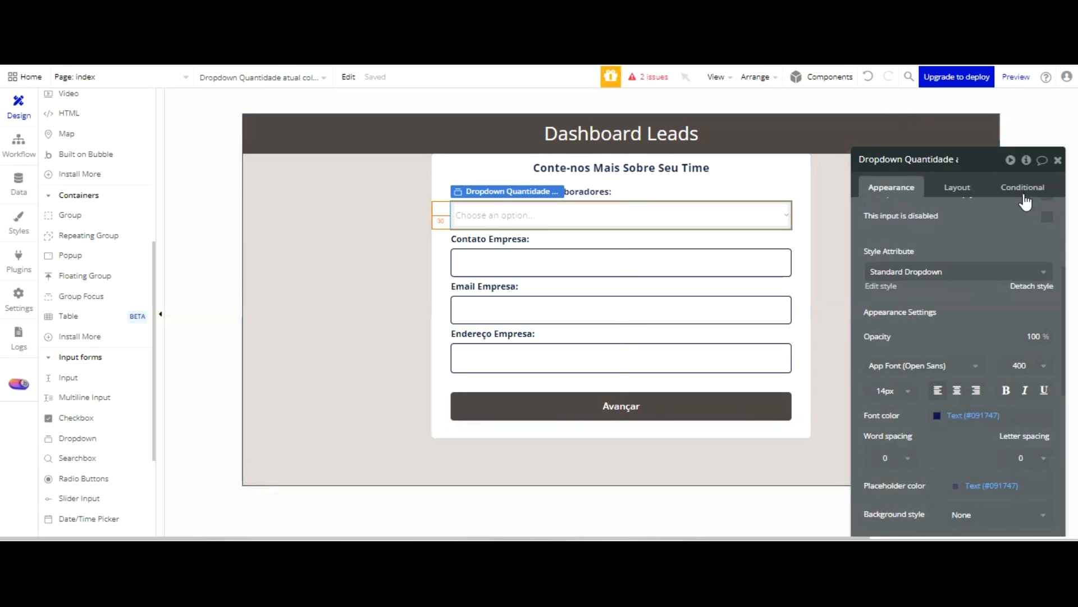
pyautogui.scroll(-3, 1019, 297)
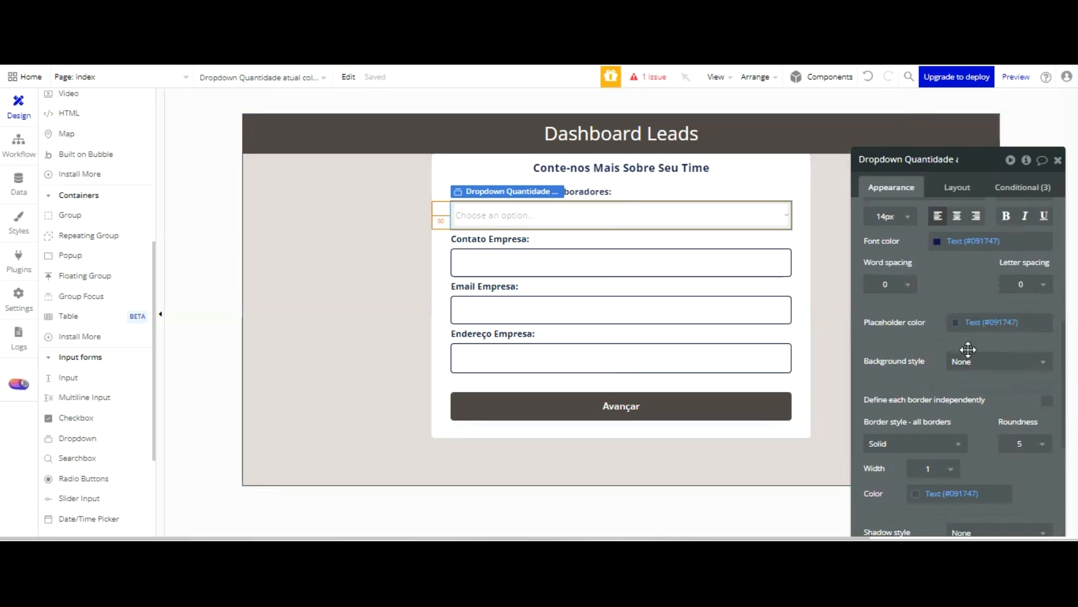
pyautogui.click(916, 495)
pyautogui.click(949, 508)
pyautogui.click(936, 170)
# Set the dropdown's placeholder to "Selecione quantidade de colaboradores empresa"
pyautogui.scroll(6, 938, 219)
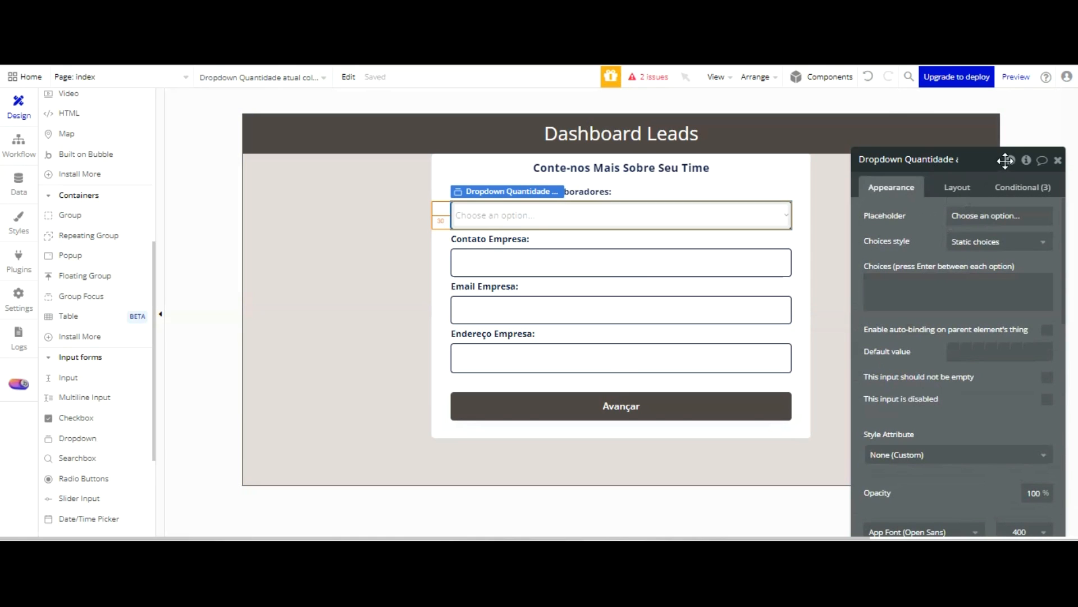
pyautogui.click(1002, 216)
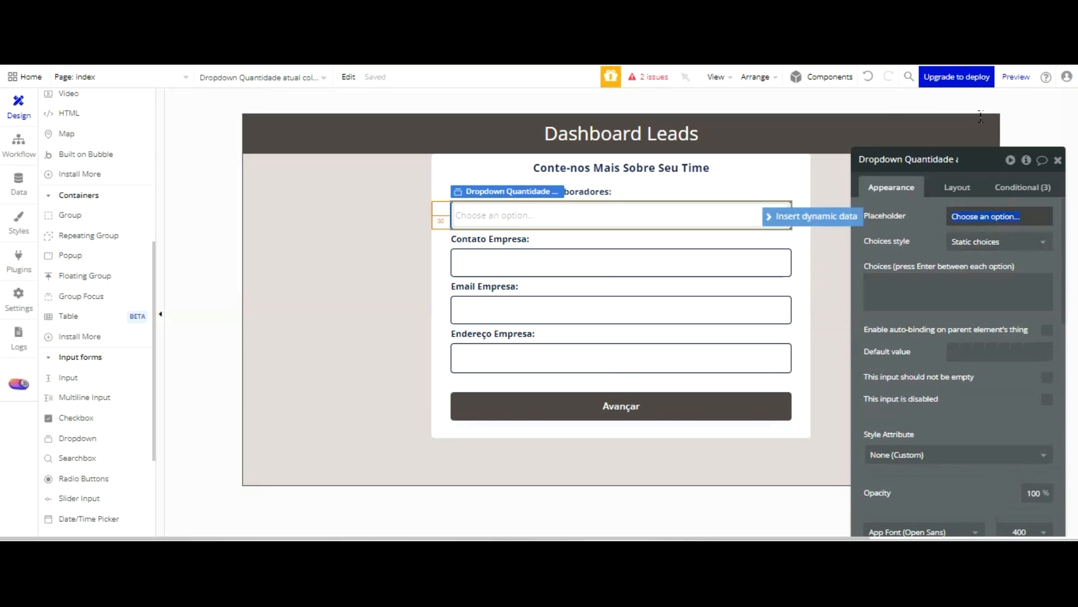
pyautogui.write('S')
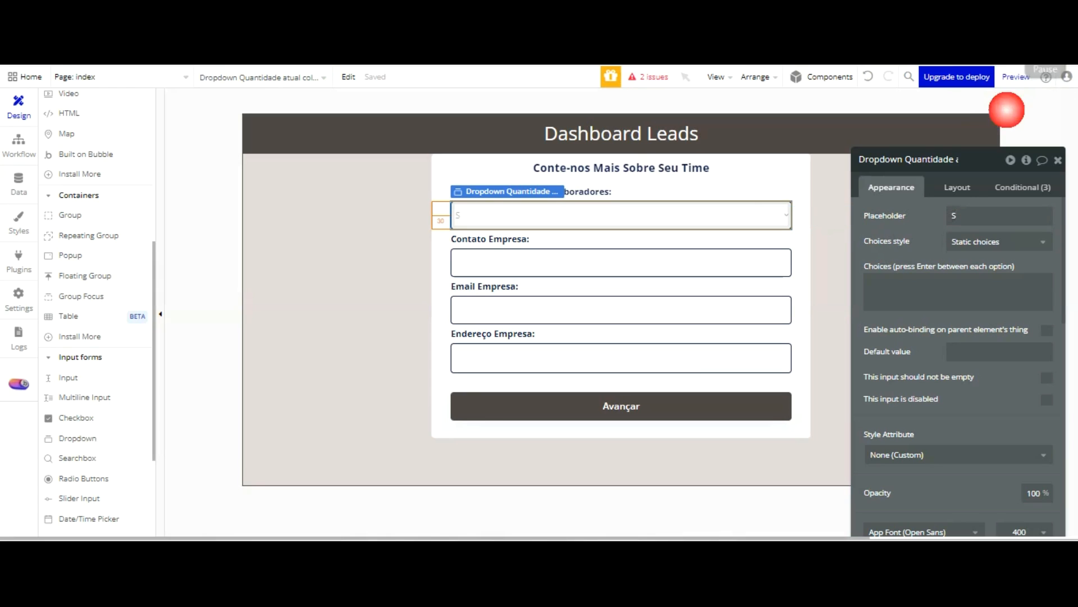
pyautogui.doubleClick(981, 216)
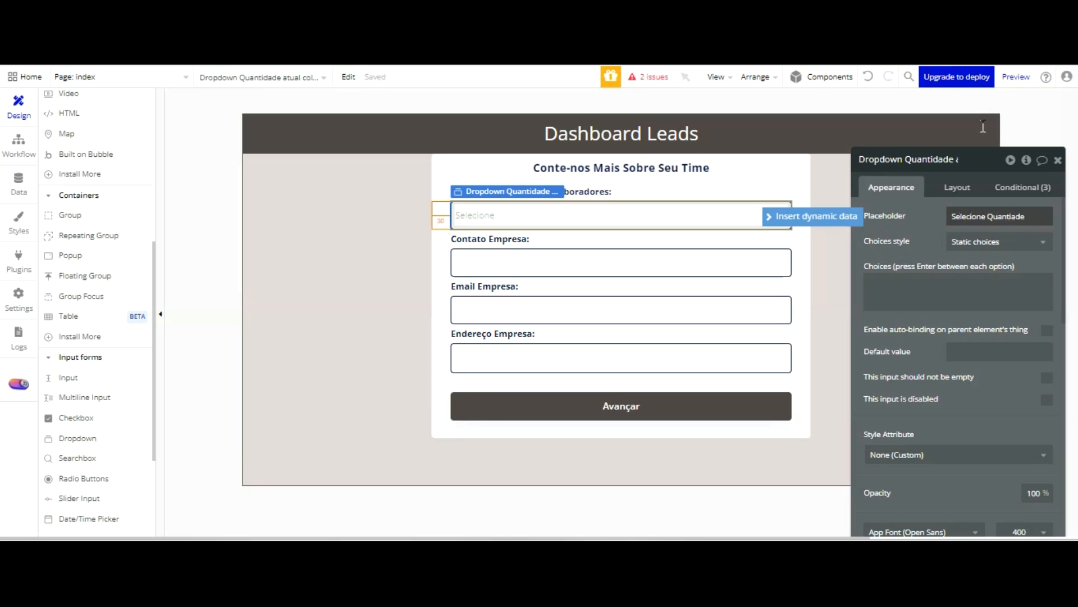
pyautogui.click(982, 218)
pyautogui.press('BackSpace')
pyautogui.press('BackSpace')
pyautogui.write('olaboradores')
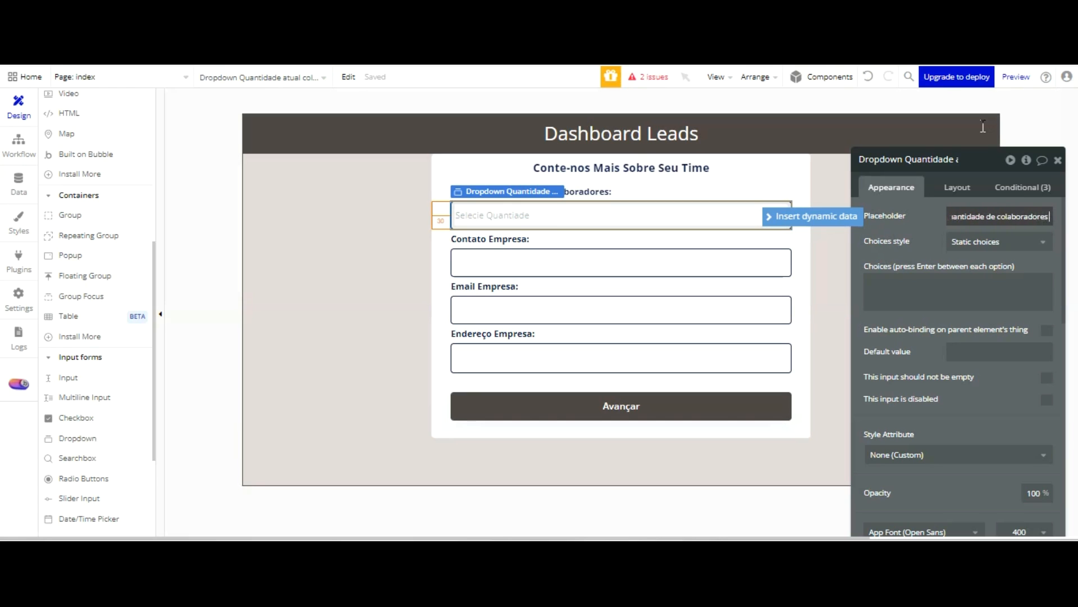
pyautogui.write(' empresa')
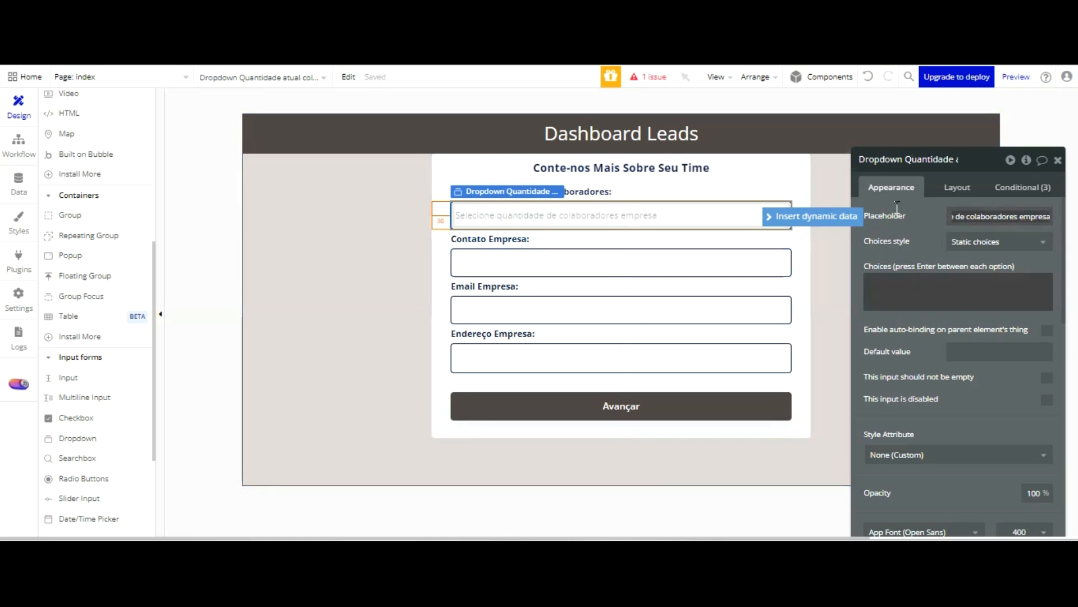
# Switch the dropdown to dynamic choices and set its type of choices to the Tamanho Empresa option set
pyautogui.click(1038, 241)
pyautogui.press('Down')
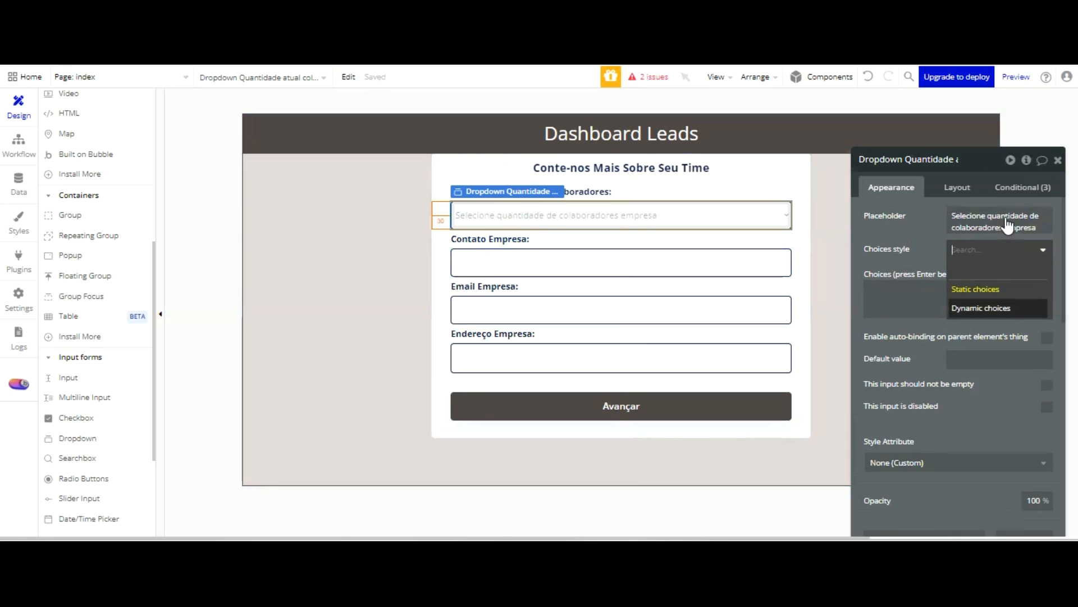
pyautogui.press('Return')
pyautogui.click(1006, 274)
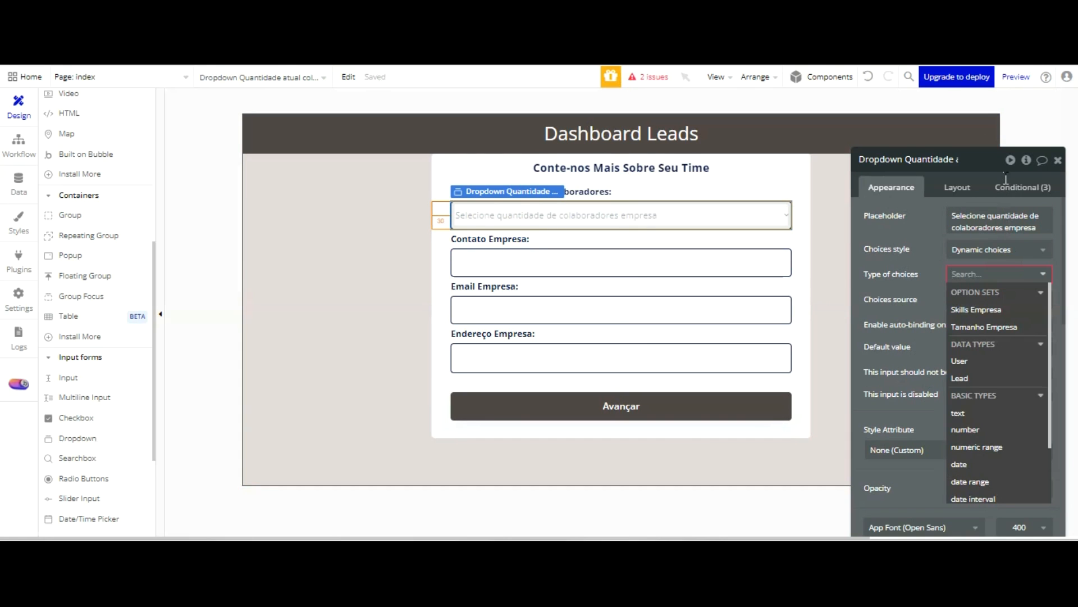
pyautogui.press('Down')
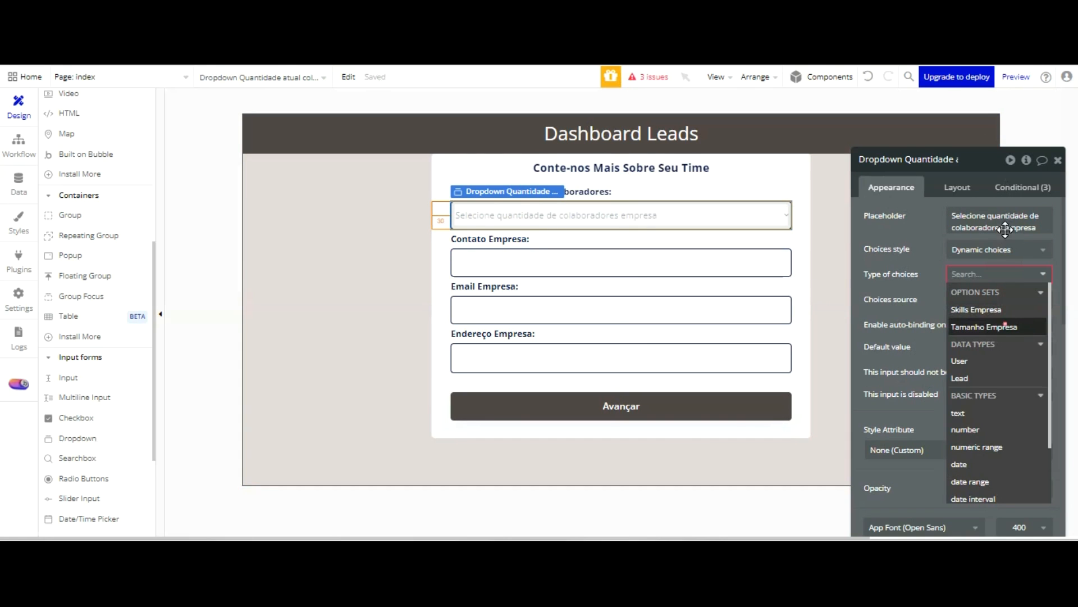
pyautogui.press('Return')
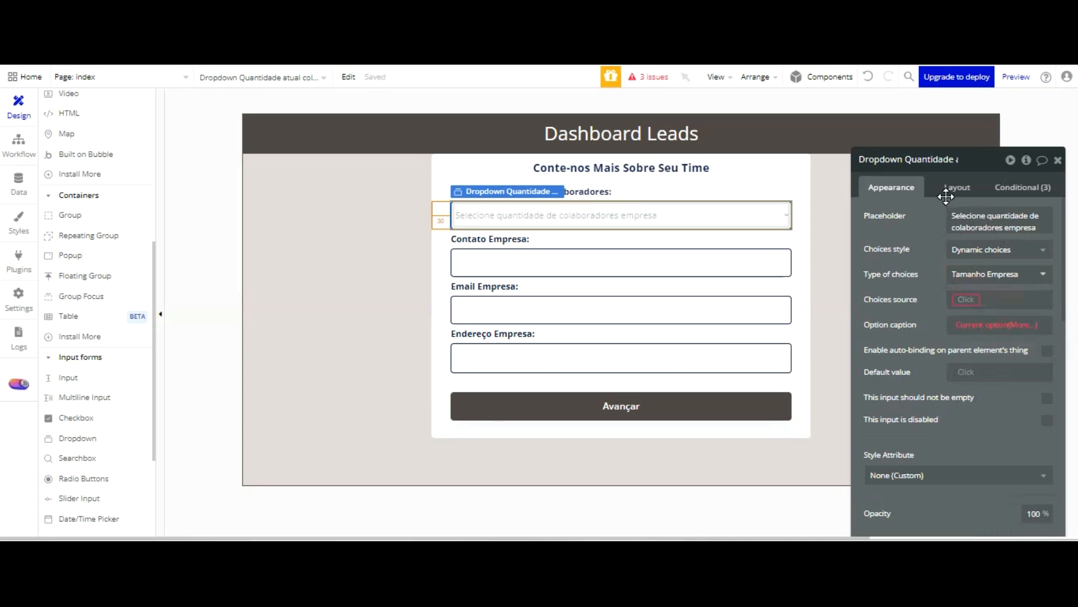
# Use All Tamanho Empresa as the dropdown's choices source and Current option's Display as its option caption
pyautogui.click(966, 299)
pyautogui.click(993, 349)
pyautogui.click(938, 368)
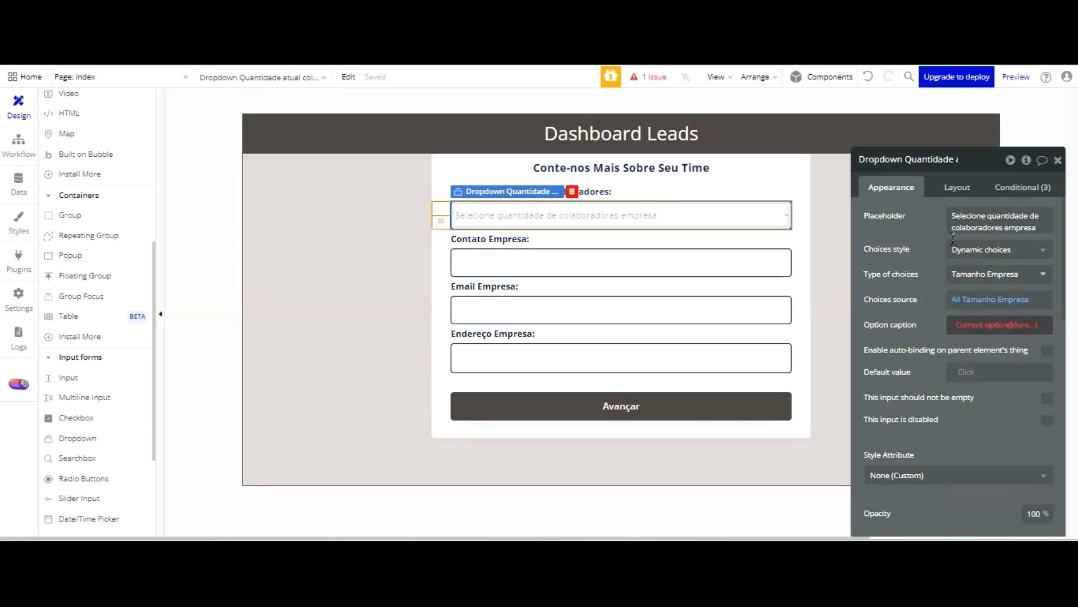
pyautogui.click(977, 324)
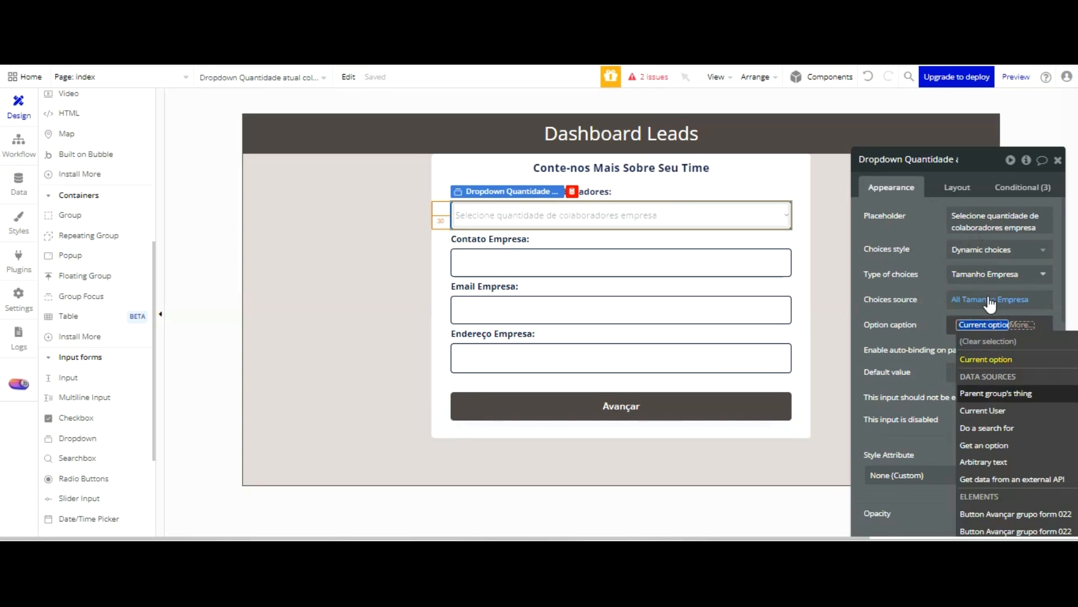
pyautogui.click(990, 360)
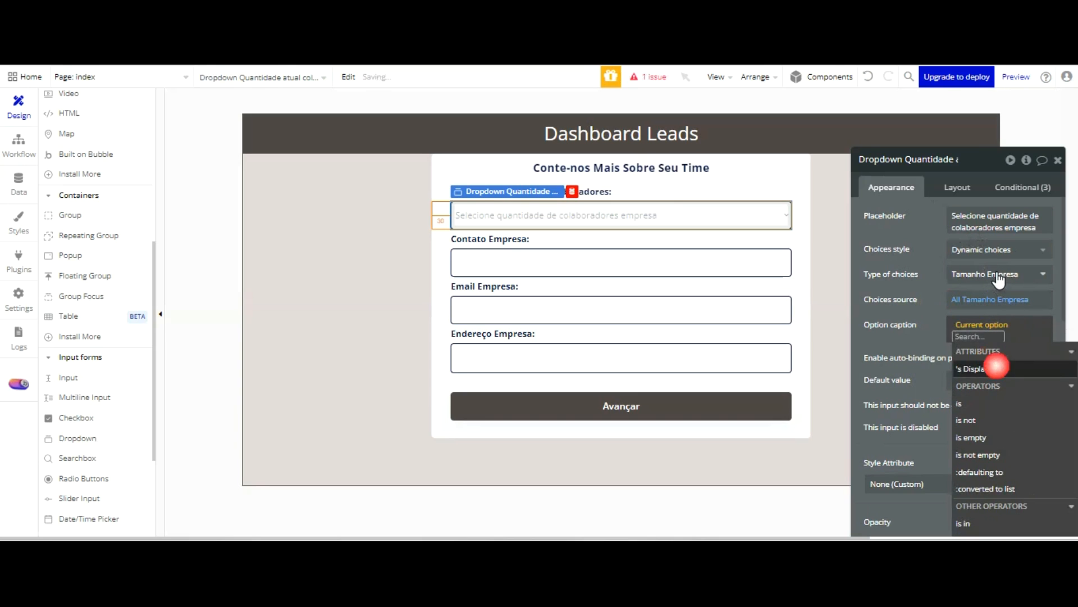
pyautogui.click(988, 369)
pyautogui.click(938, 216)
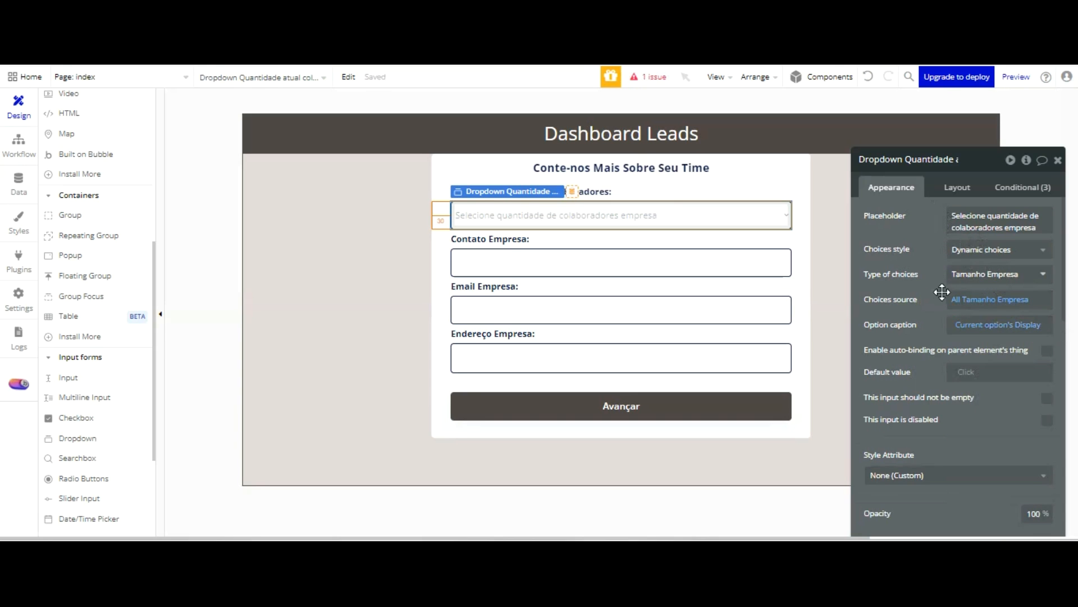
# Require the team-size dropdown and the company inputs in Group Form 01 to be filled in
pyautogui.click(1047, 398)
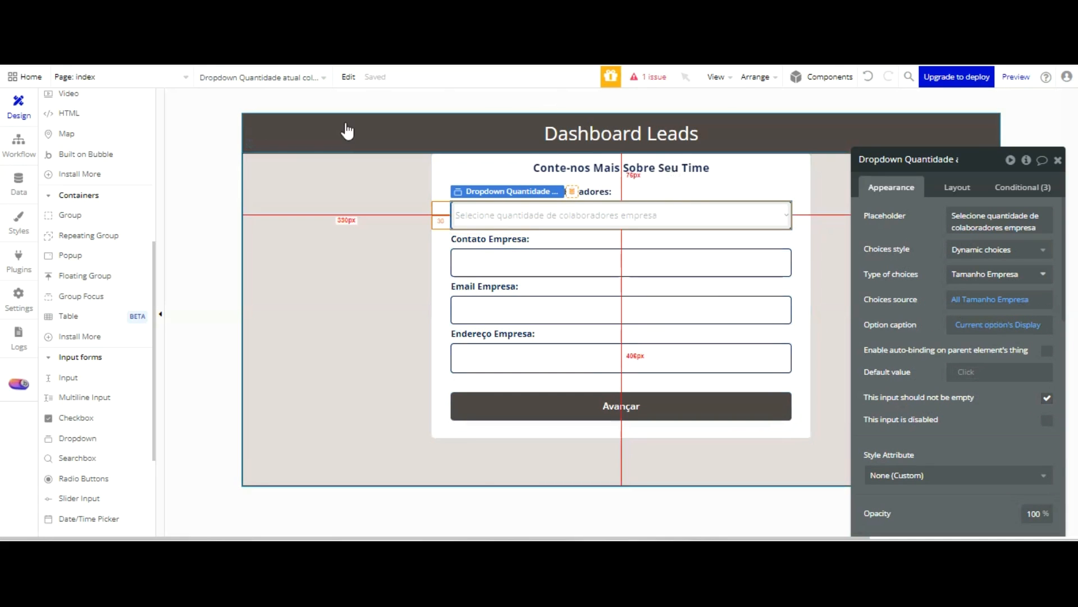
pyautogui.scroll(5, 112, 112)
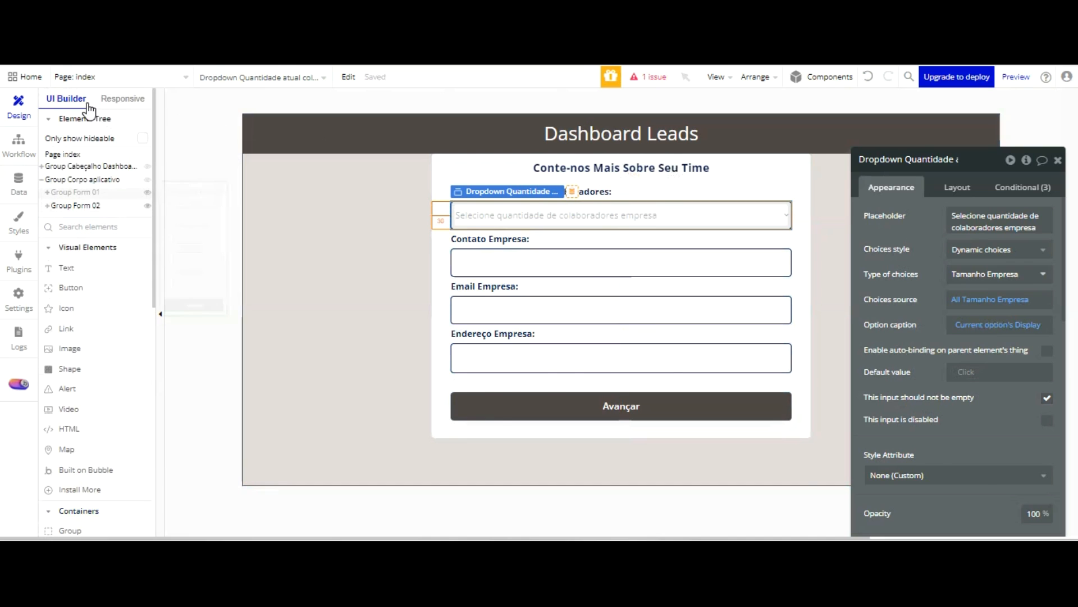
pyautogui.click(81, 192)
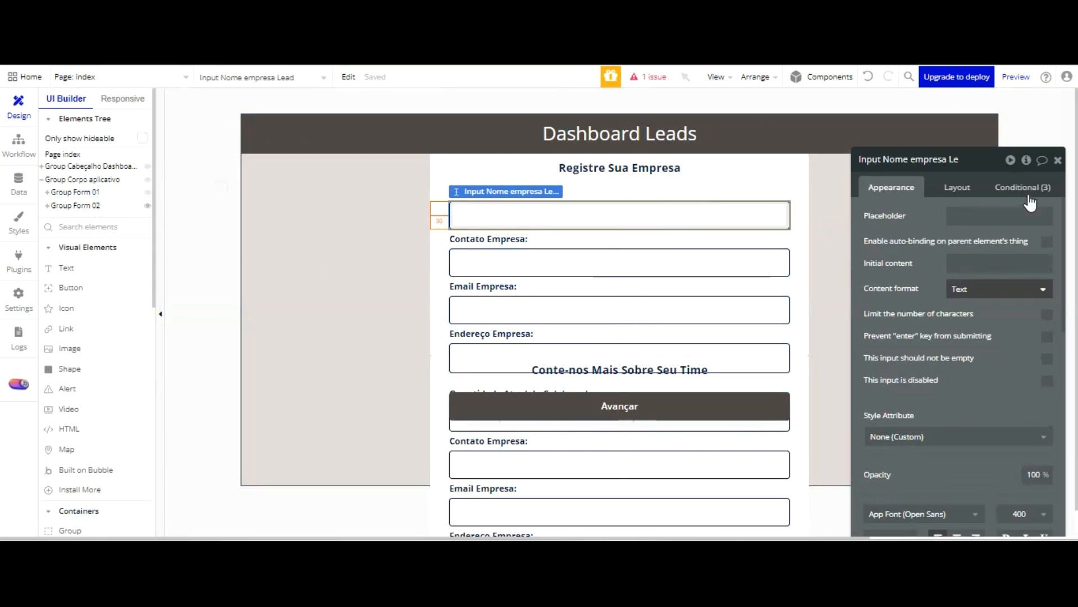
pyautogui.click(1047, 359)
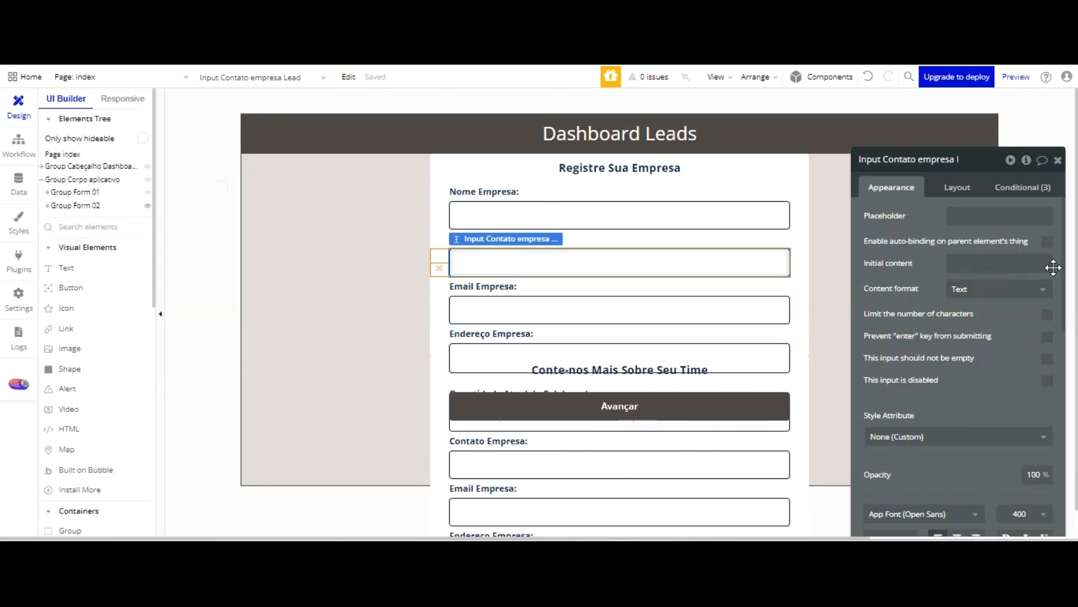
pyautogui.click(1047, 358)
pyautogui.click(792, 314)
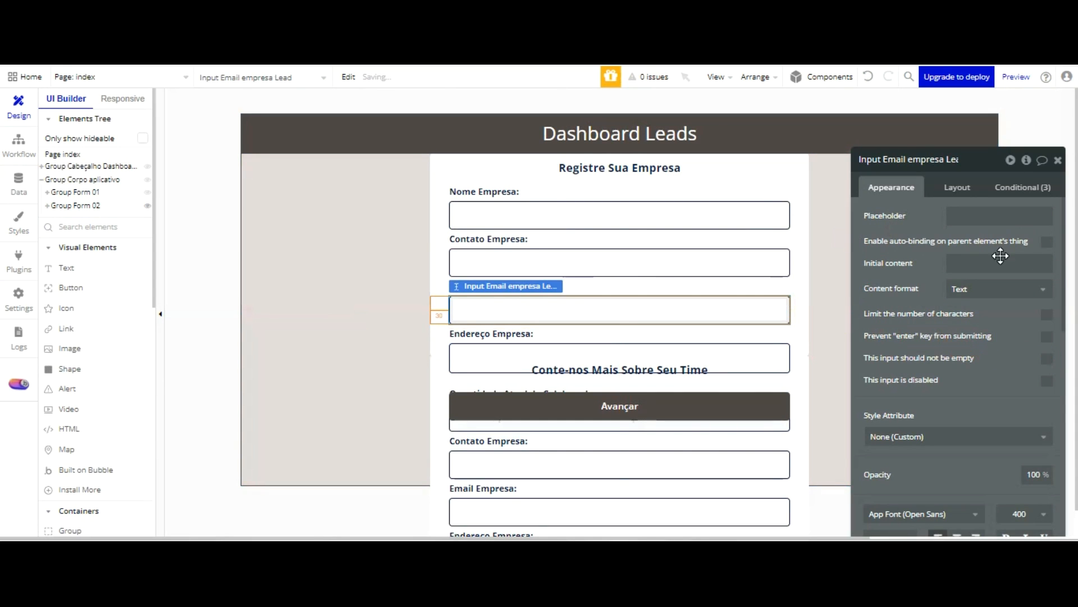
pyautogui.click(769, 354)
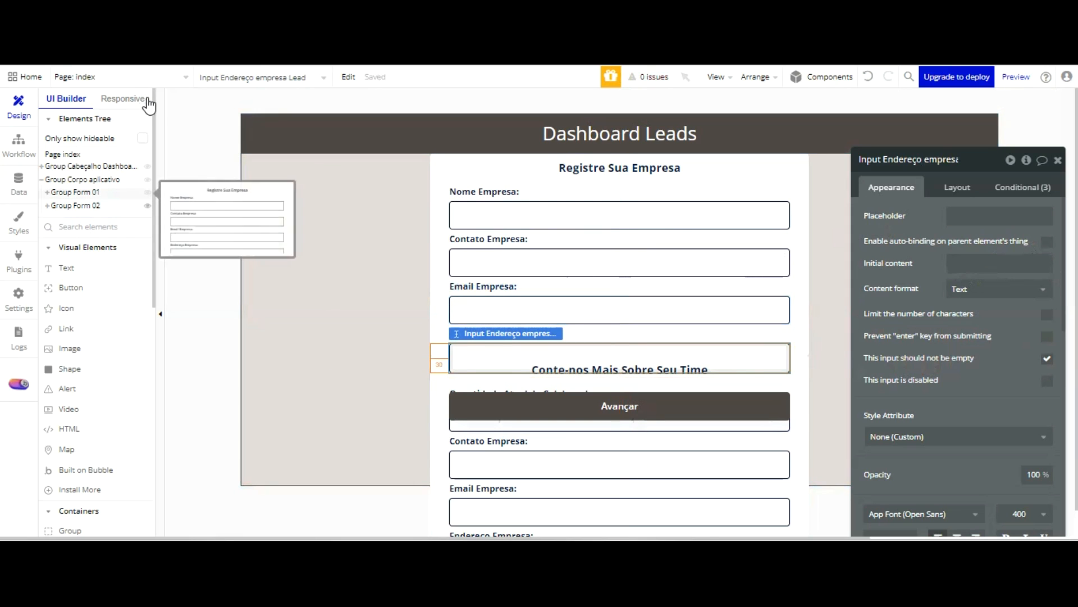
# Try a maximum height of 0 on Group Corpo aplicativo and toggle both form groups' visibility to check the layout
pyautogui.click(344, 180)
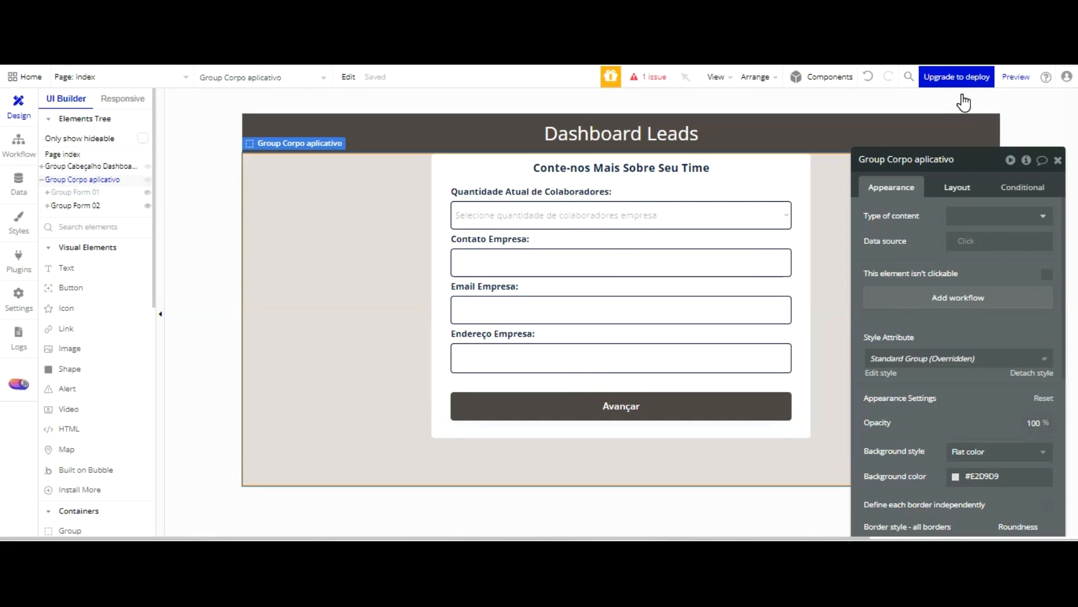
pyautogui.click(957, 187)
pyautogui.scroll(-2, 995, 309)
pyautogui.scroll(-1, 994, 309)
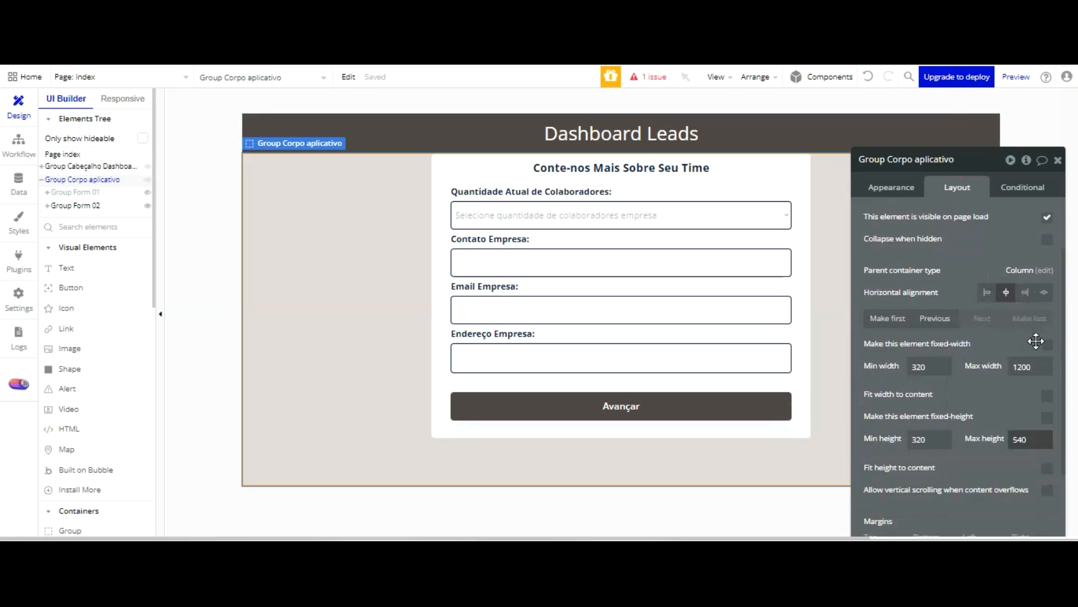
pyautogui.moveTo(1031, 346); pyautogui.dragTo(1006, 348)
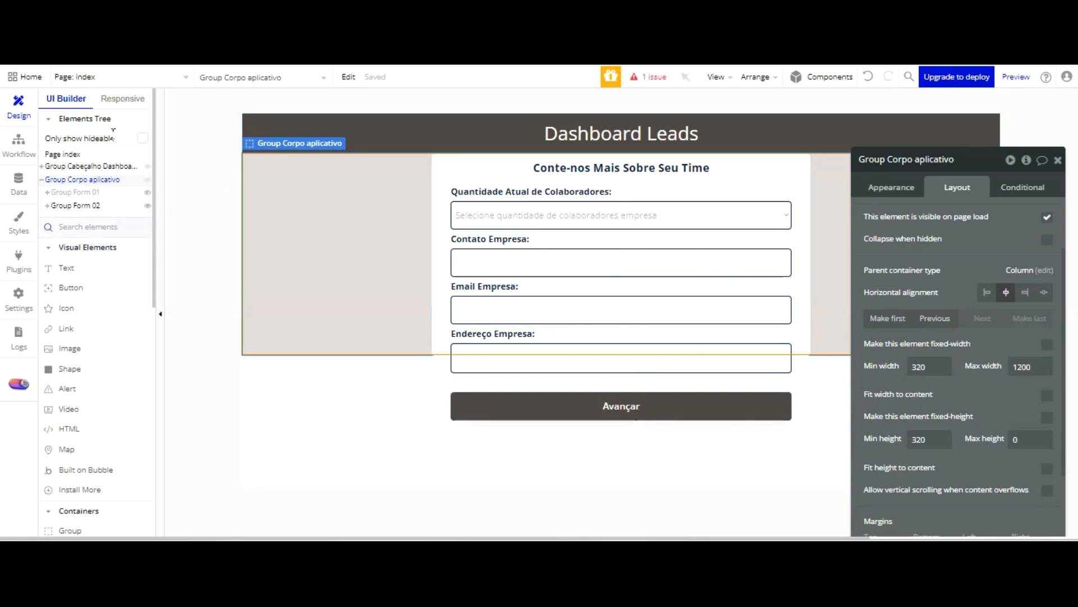
pyautogui.click(147, 205)
pyautogui.click(147, 206)
pyautogui.click(147, 192)
pyautogui.click(147, 192)
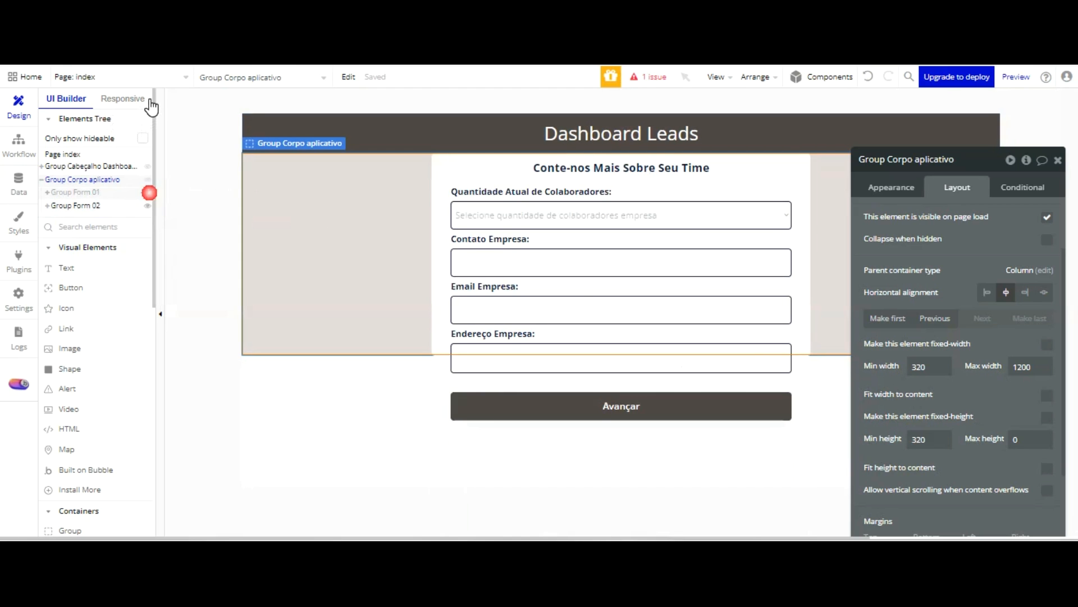
# Undo the maximum height change on Group Corpo aplicativo and toggle Group Form 01's visibility to check the layout
pyautogui.hotkey('ctrl', 'z')
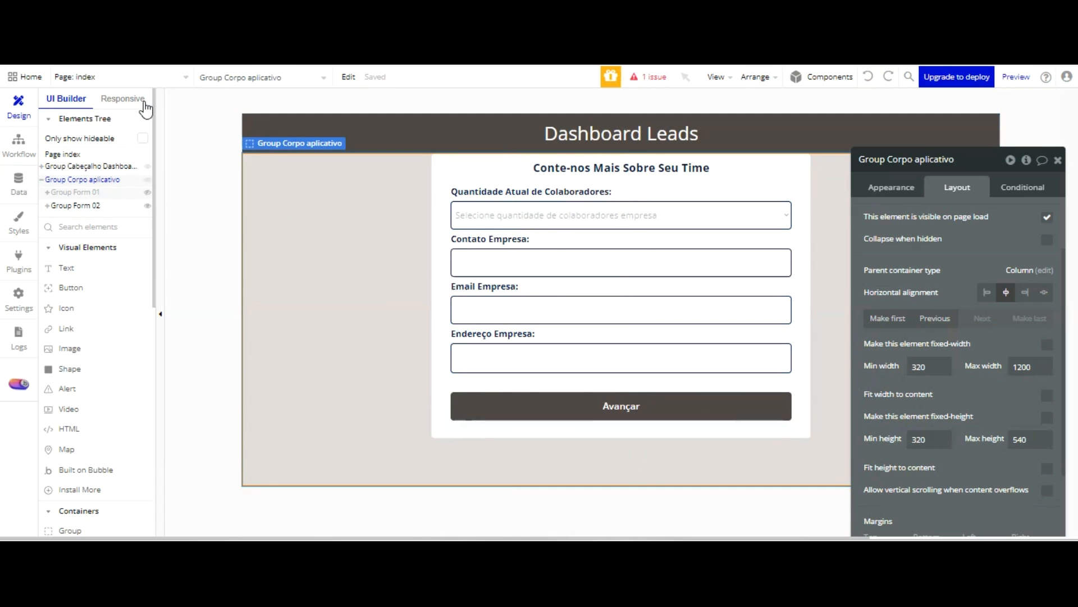
pyautogui.hotkey('ctrl', 'z')
pyautogui.click(146, 194)
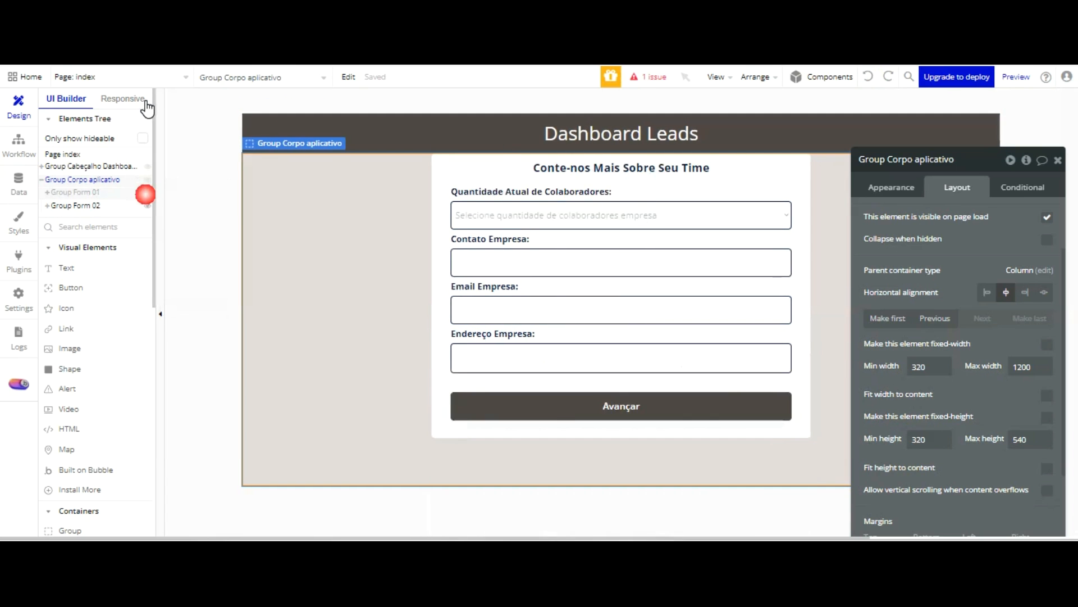
pyautogui.hotkey('ctrl', 'z')
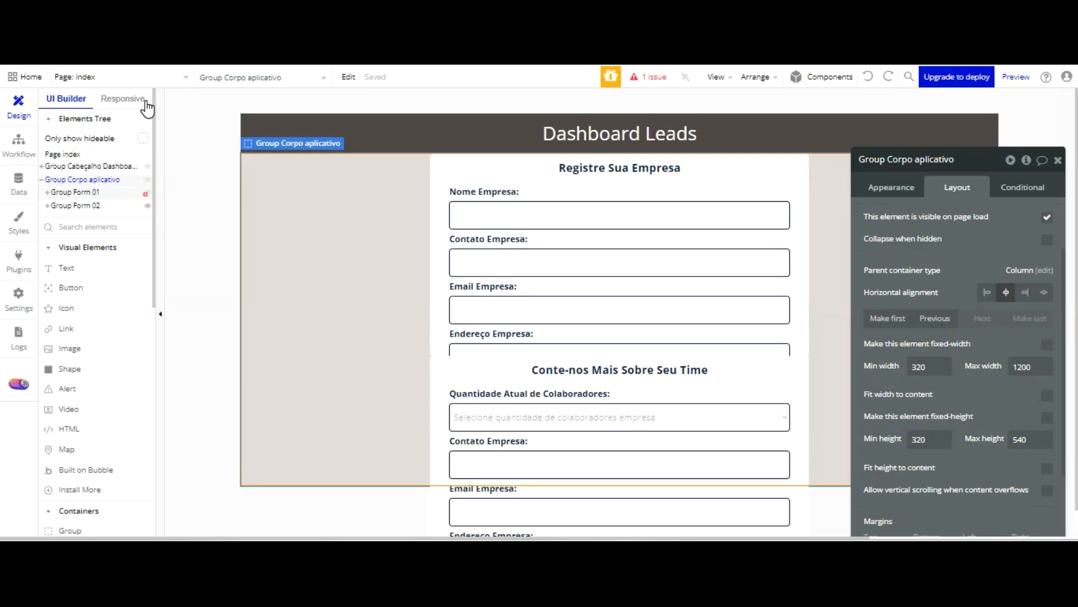
pyautogui.click(146, 194)
# Inspect the layout settings of Group Form 02, its dropdown and the Contato Empresa input, plus that input's appearance settings
pyautogui.click(130, 206)
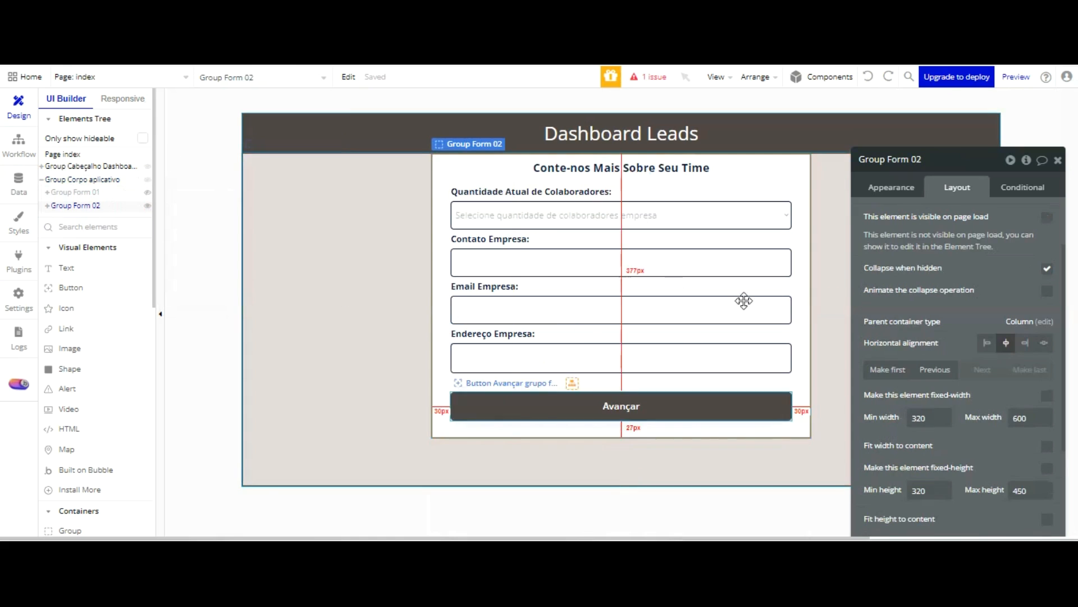
pyautogui.click(691, 216)
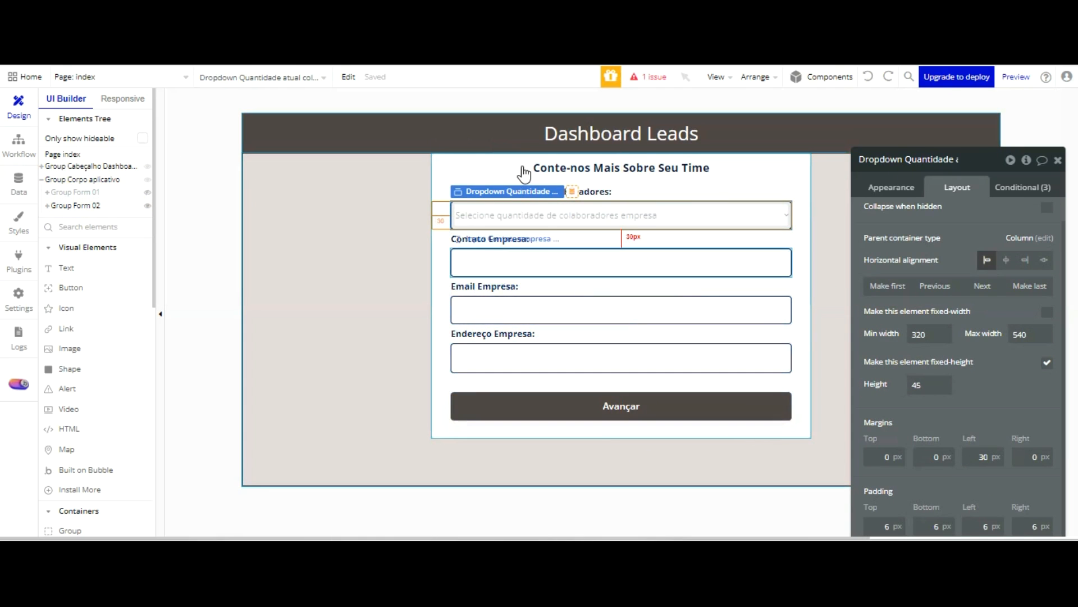
pyautogui.click(520, 256)
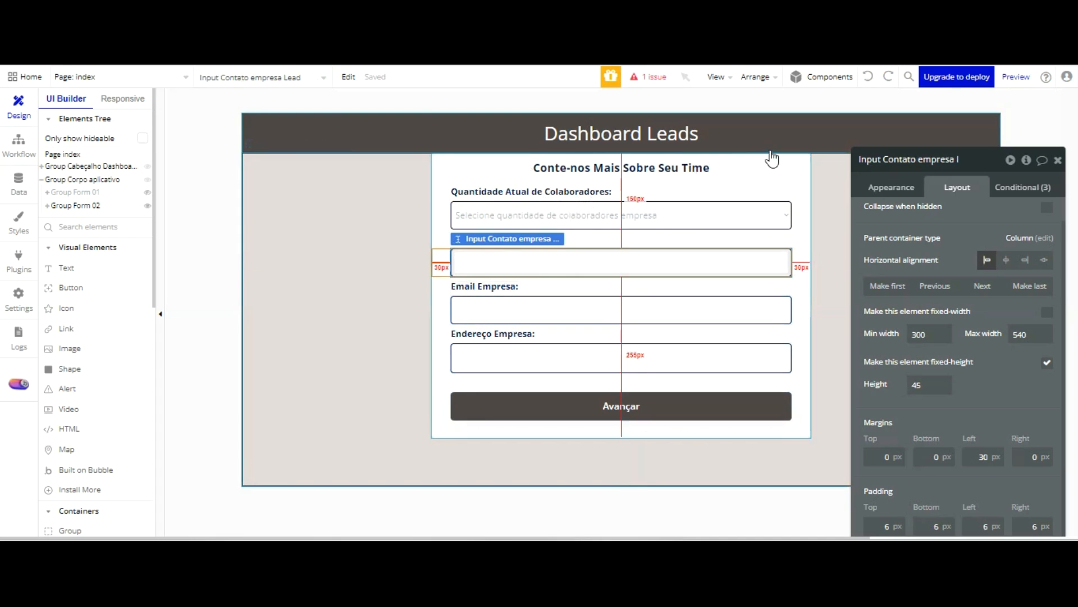
pyautogui.click(411, 164)
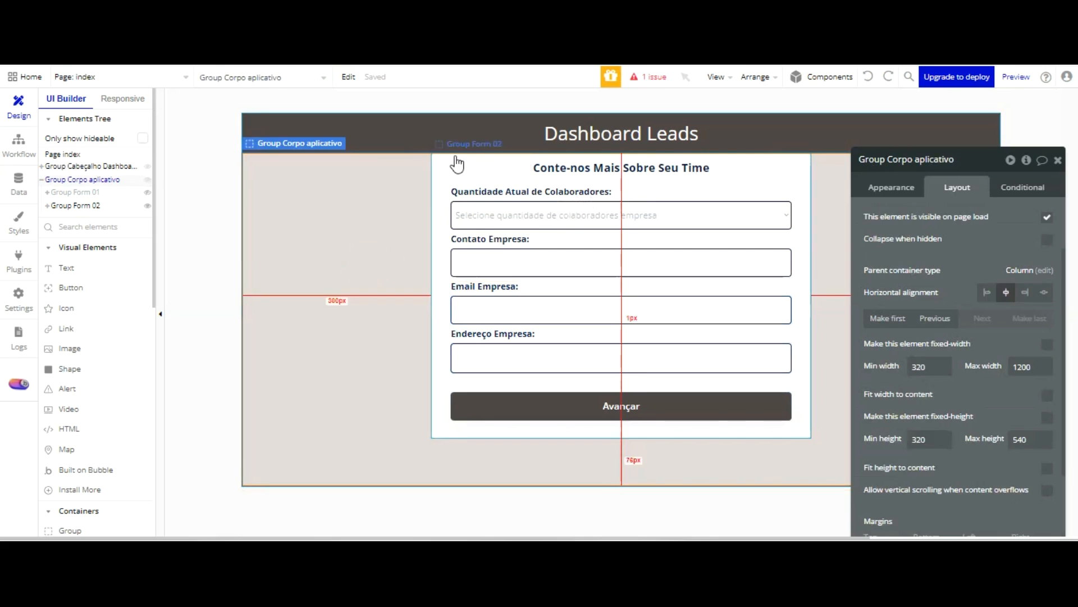
pyautogui.click(528, 257)
pyautogui.click(893, 187)
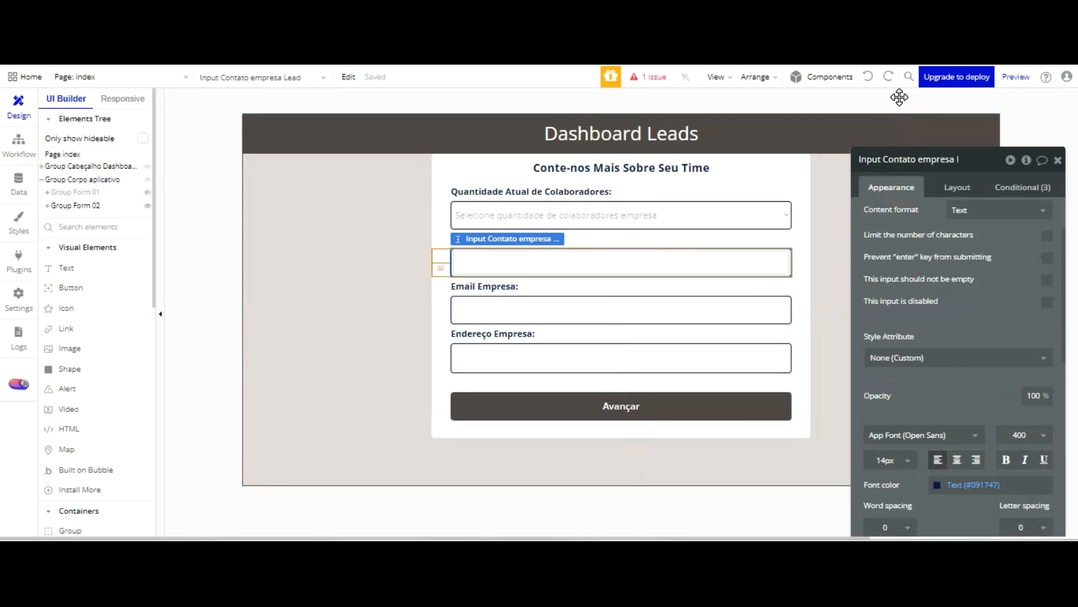
pyautogui.click(332, 171)
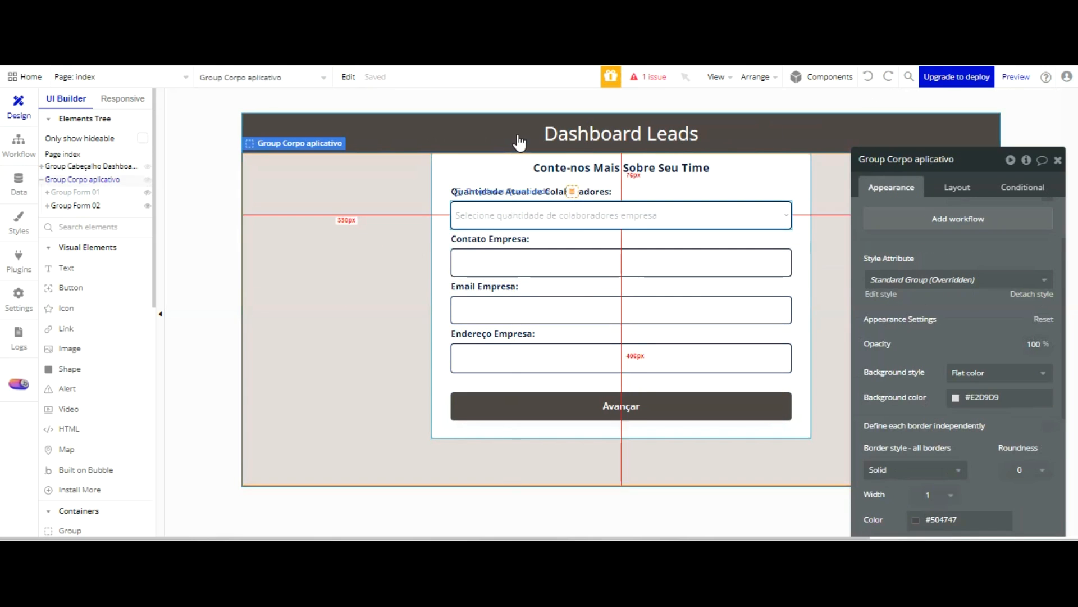
# Change the Contato Empresa label's text in Group Form 02 to "Habilidades de Equipe:"
pyautogui.click(512, 237)
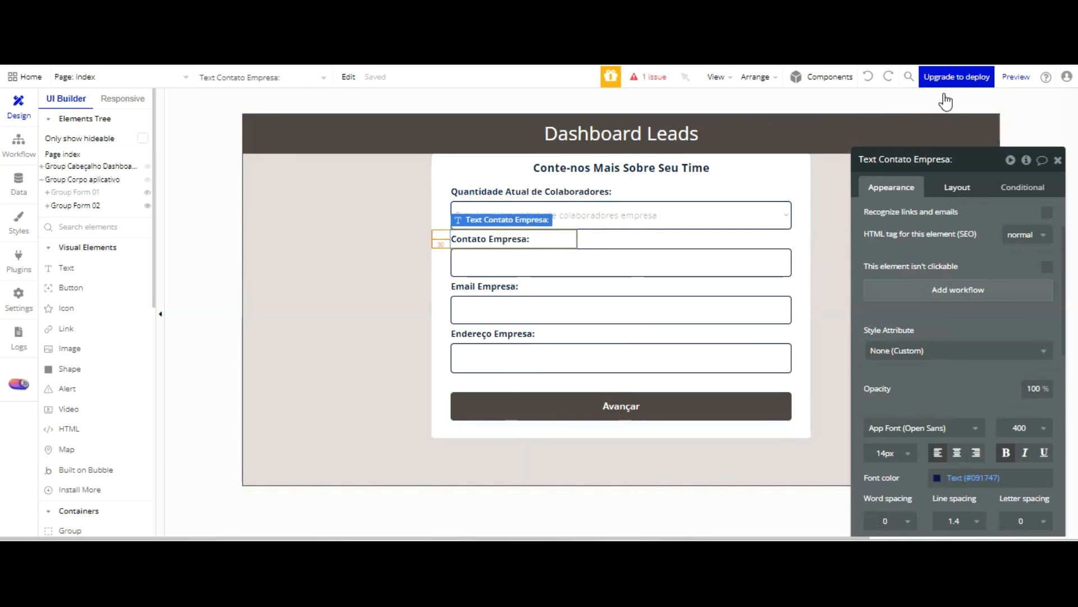
pyautogui.doubleClick(933, 159)
pyautogui.scroll(1, 898, 138)
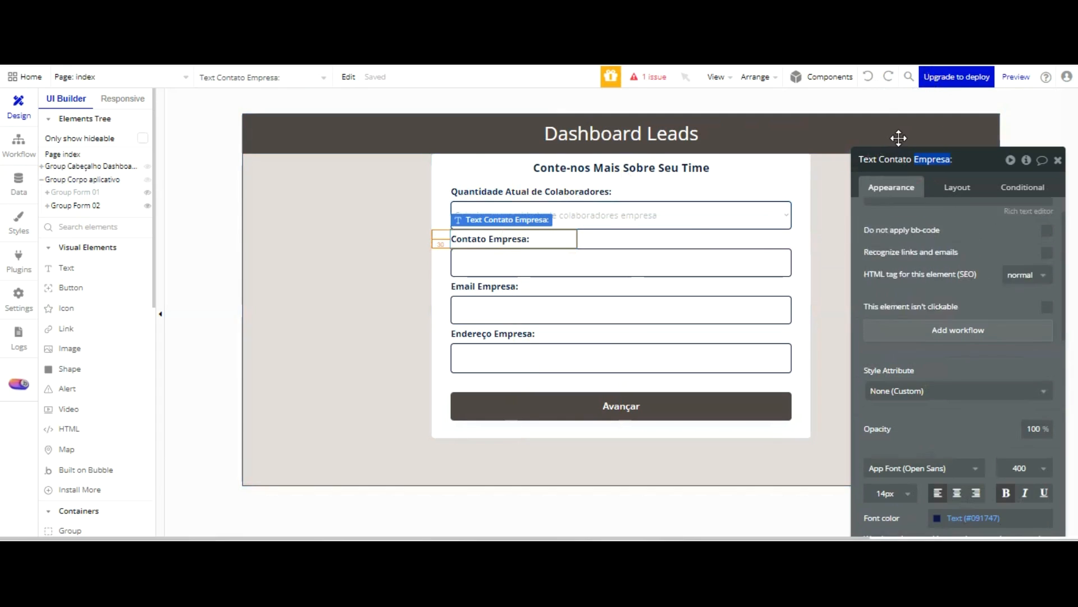
pyautogui.scroll(1, 900, 231)
pyautogui.click(916, 218)
pyautogui.write('Habi')
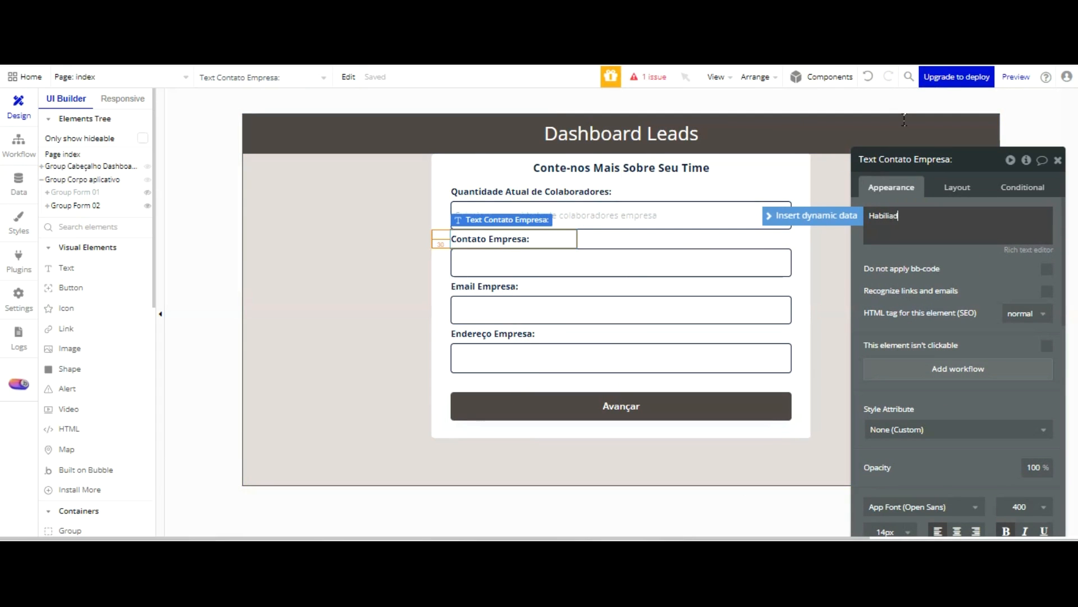
pyautogui.write('liad')
pyautogui.press('BackSpace')
pyautogui.press('BackSpace')
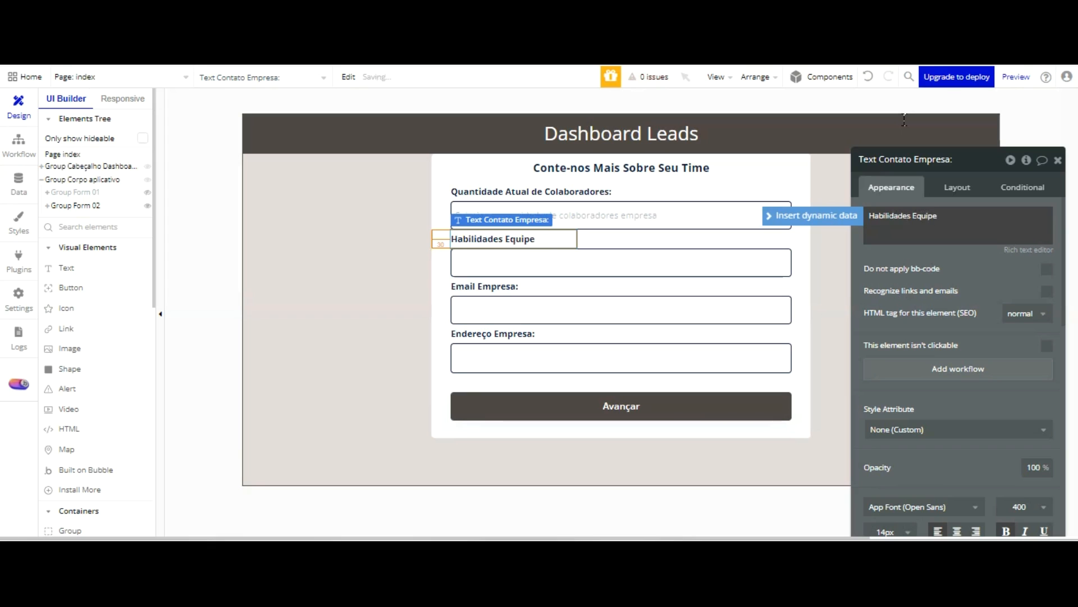
pyautogui.press('BackSpace')
pyautogui.press('BackSpace')
pyautogui.press('BackSpace')
pyautogui.write('de Eq')
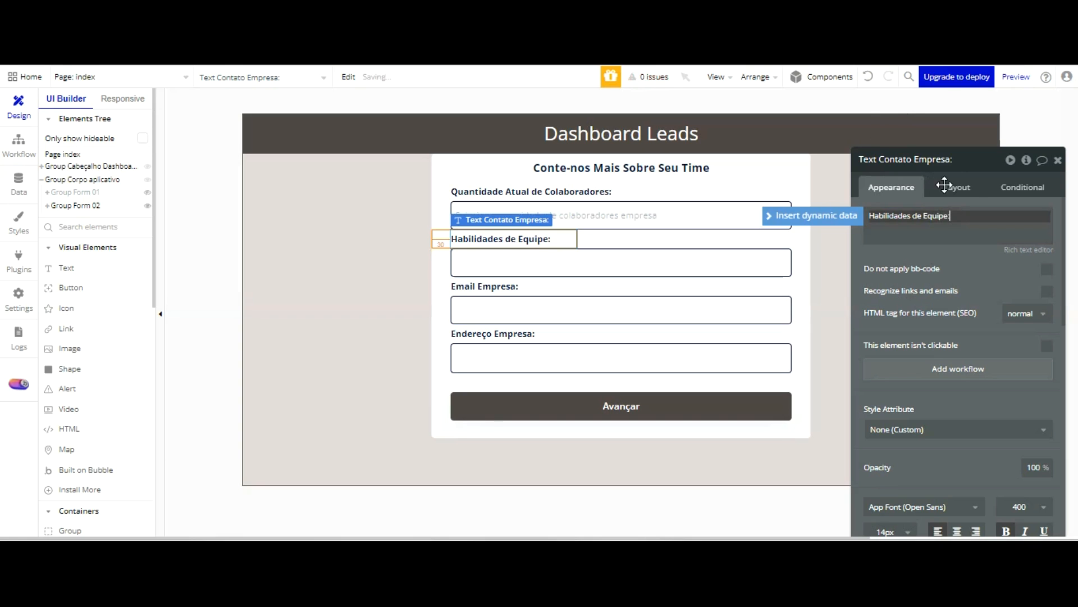
pyautogui.click(925, 271)
# Search the plugin library for "multi" and install Bubble's Multiselect Dropdown plugin
pyautogui.click(735, 261)
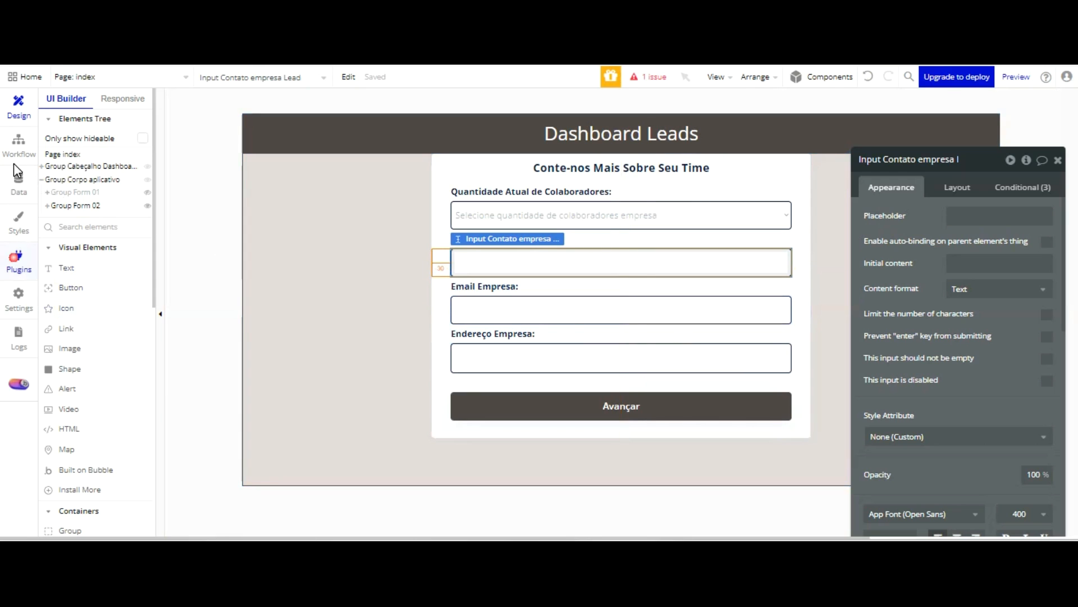
pyautogui.click(19, 260)
pyautogui.click(405, 111)
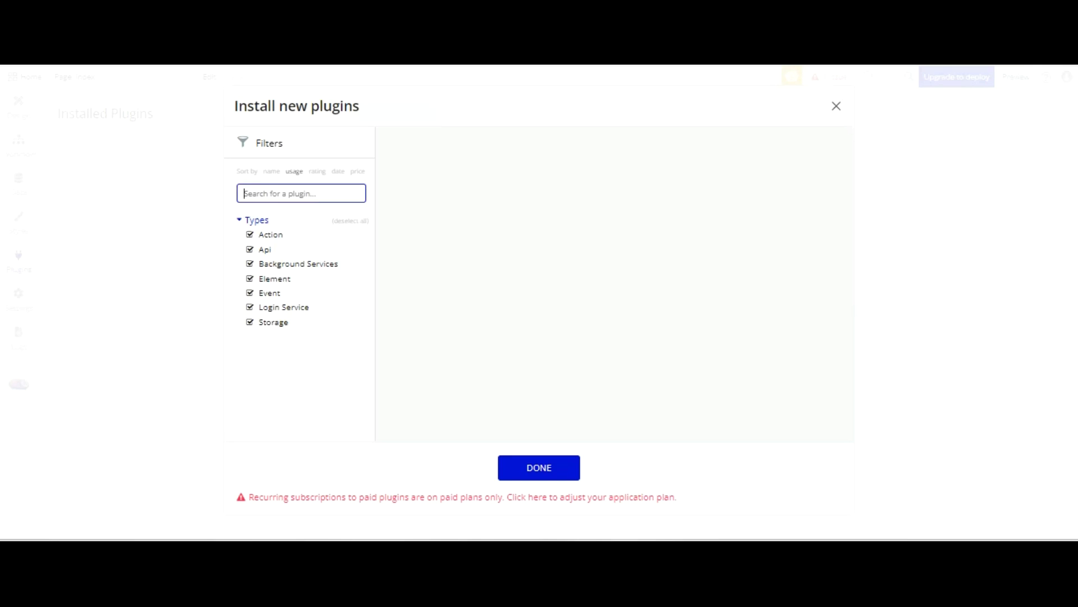
pyautogui.write('multi')
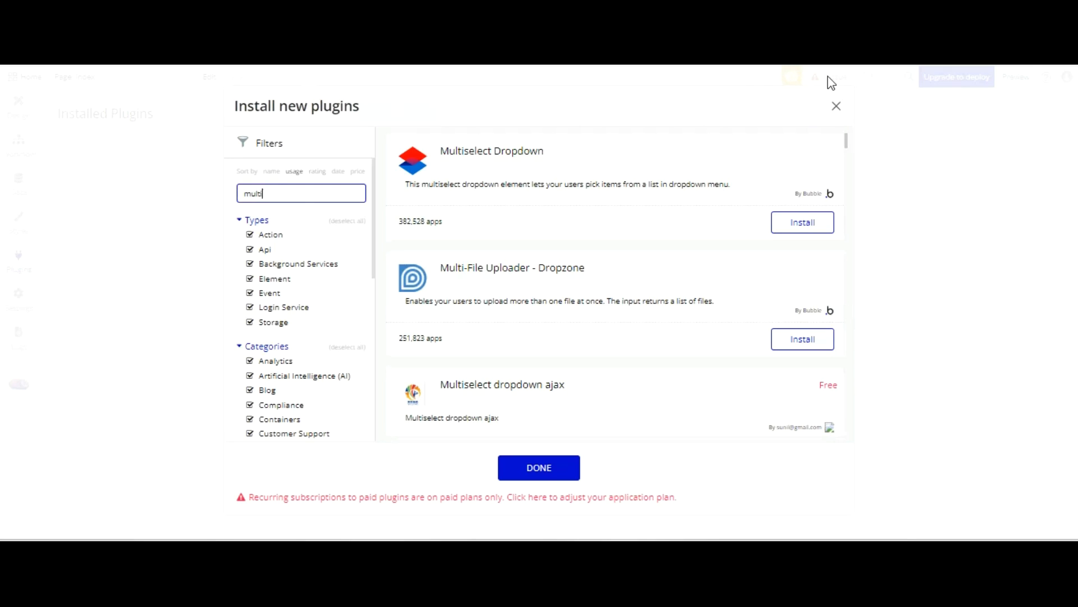
pyautogui.click(809, 222)
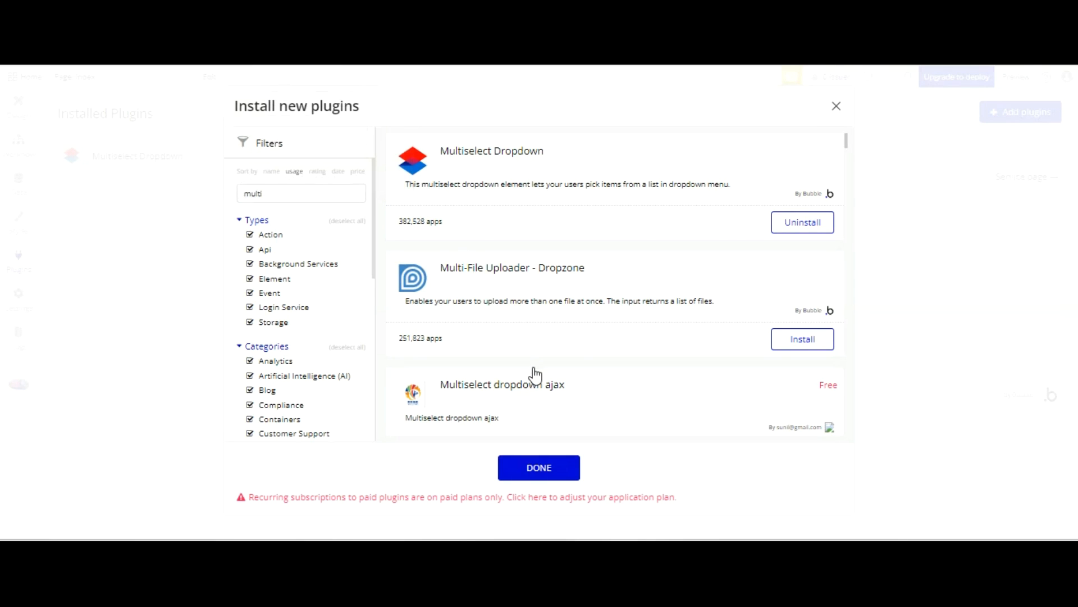
pyautogui.click(540, 467)
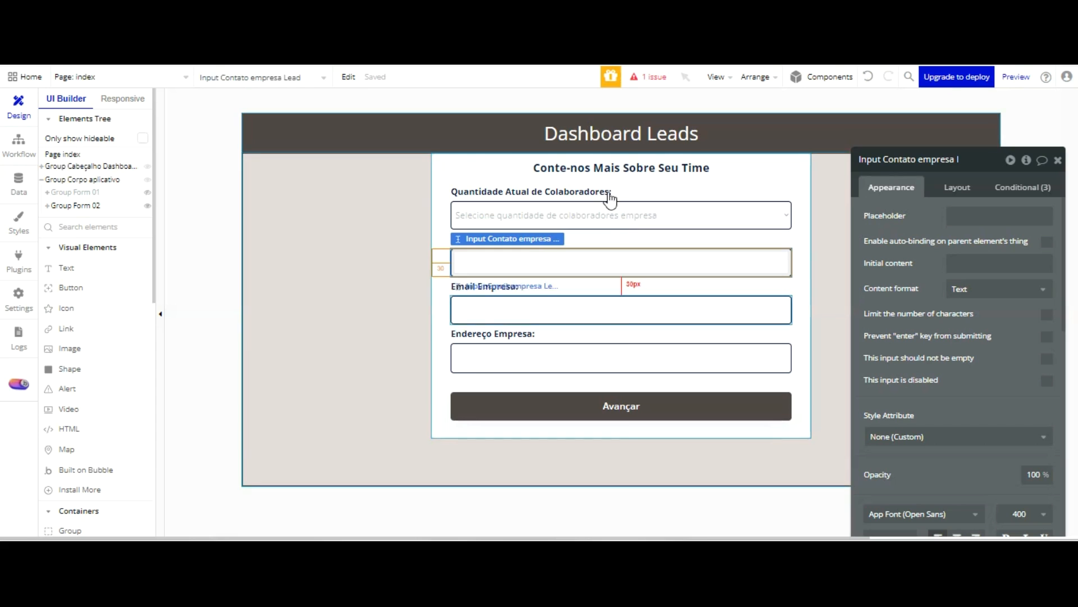
# Review the Skills Empresa options and the Lead data type's fields, and inspect the layout settings of Group Form 02's elements
pyautogui.click(19, 182)
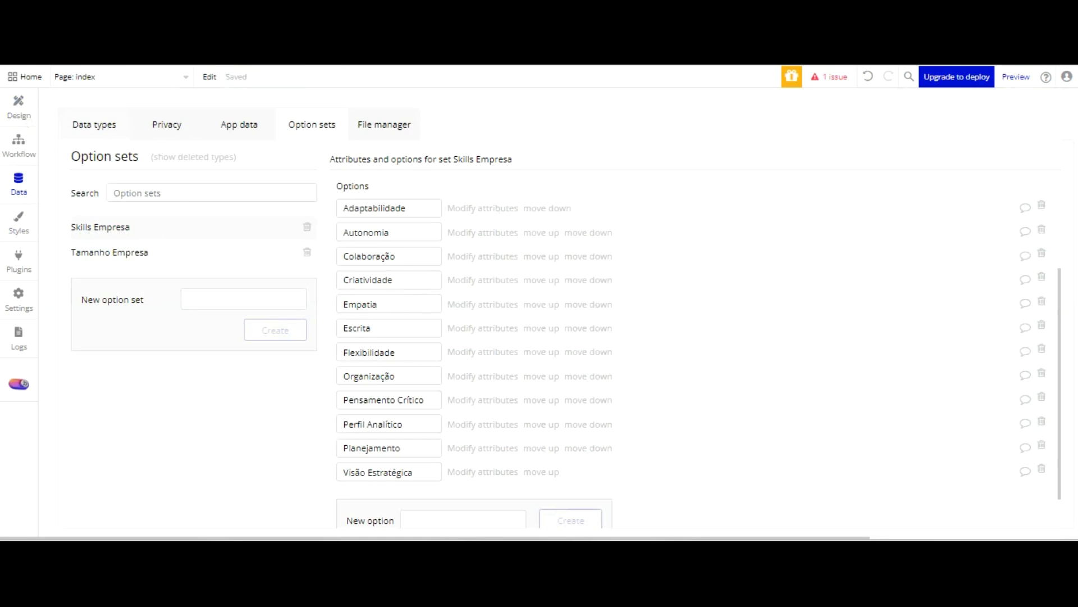
pyautogui.click(95, 125)
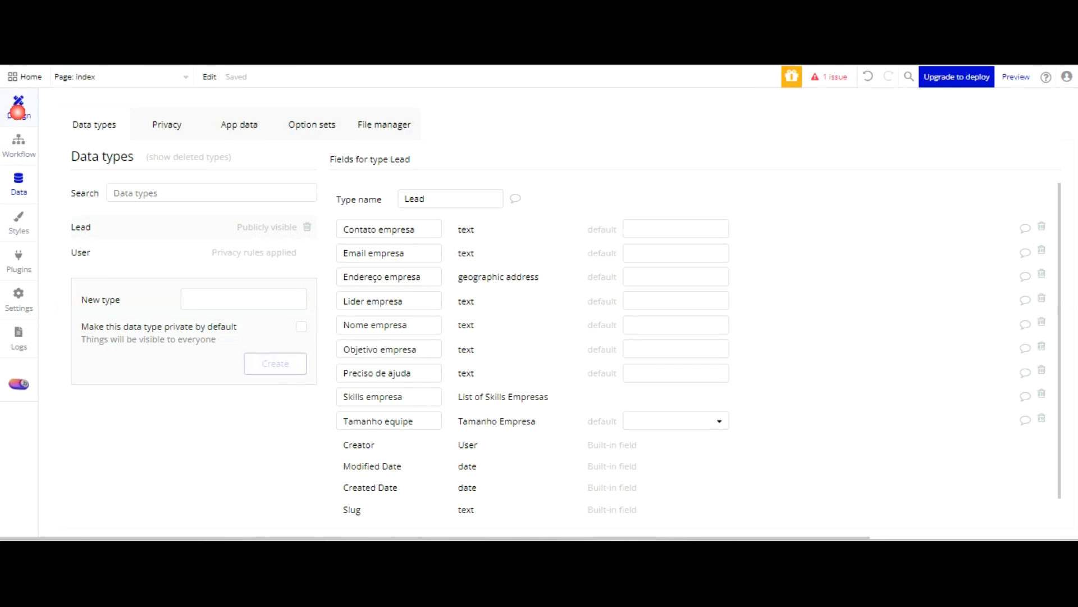
pyautogui.click(18, 110)
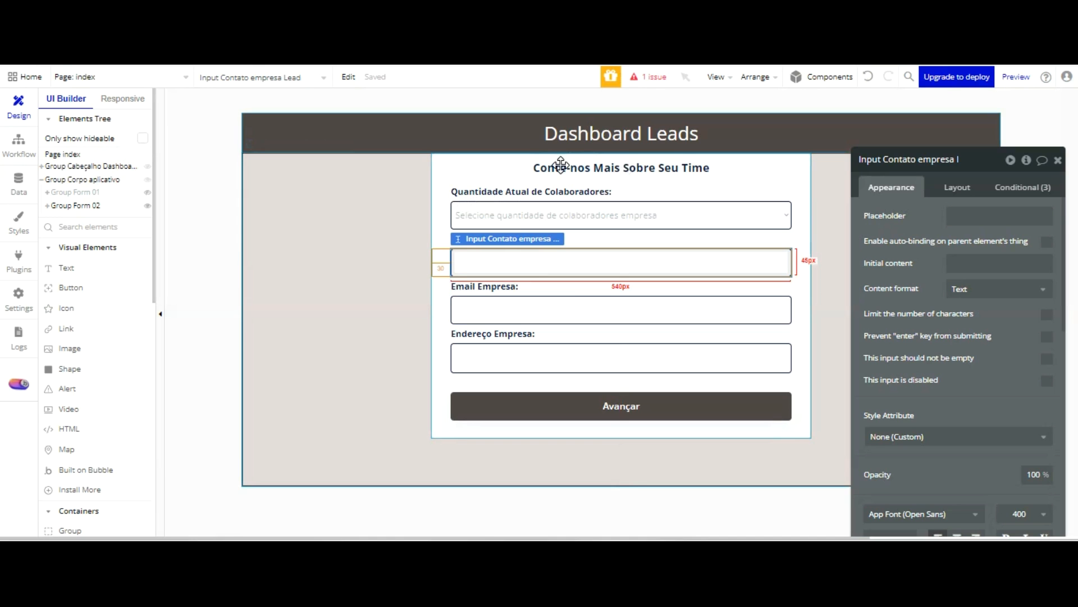
pyautogui.click(356, 189)
pyautogui.click(522, 249)
pyautogui.click(958, 188)
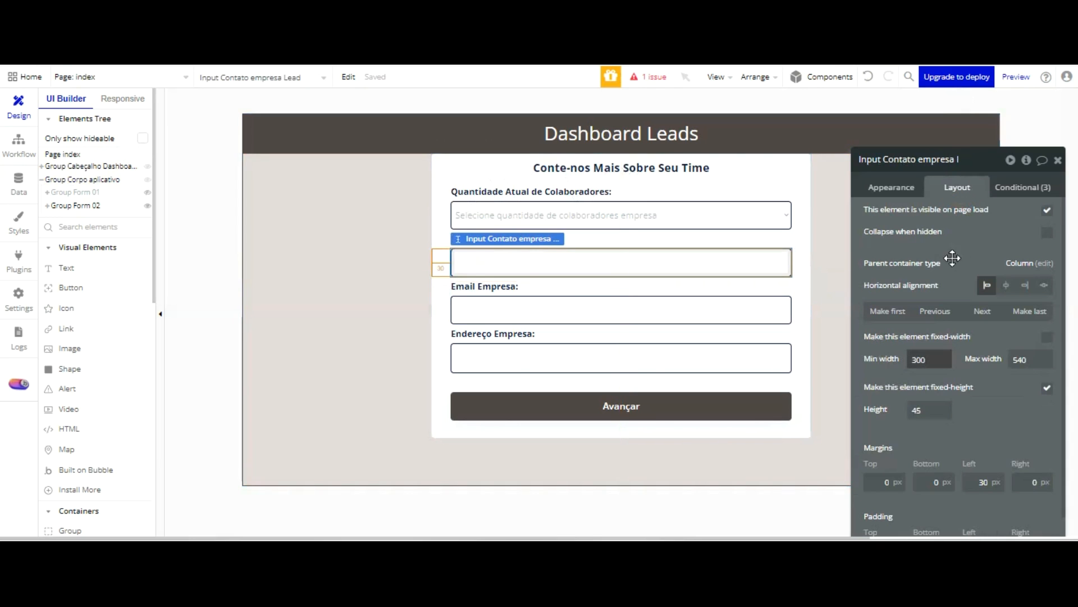
pyautogui.click(688, 283)
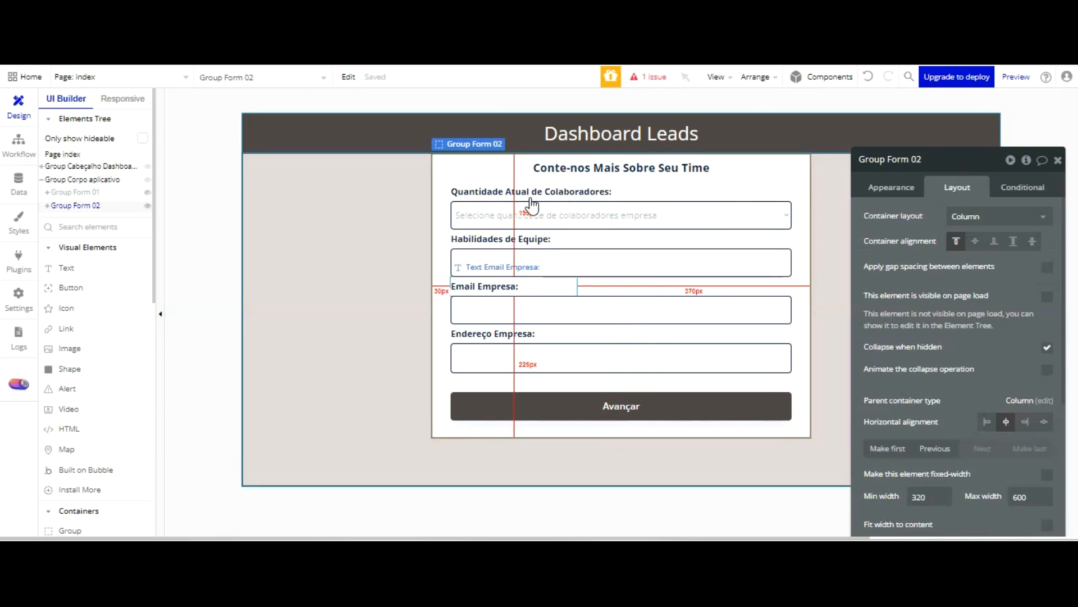
pyautogui.click(508, 286)
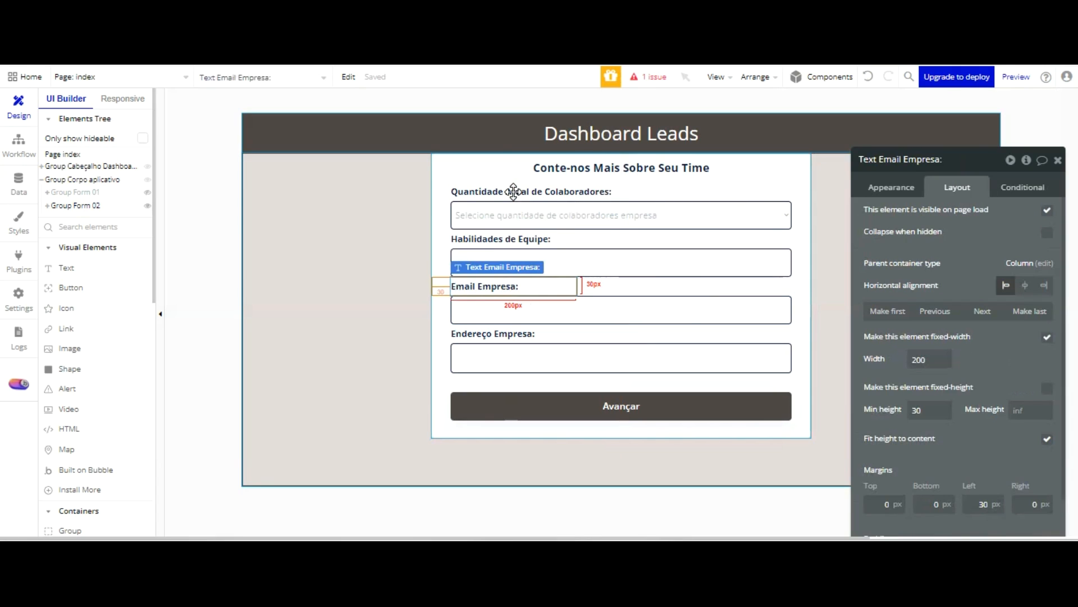
pyautogui.click(530, 309)
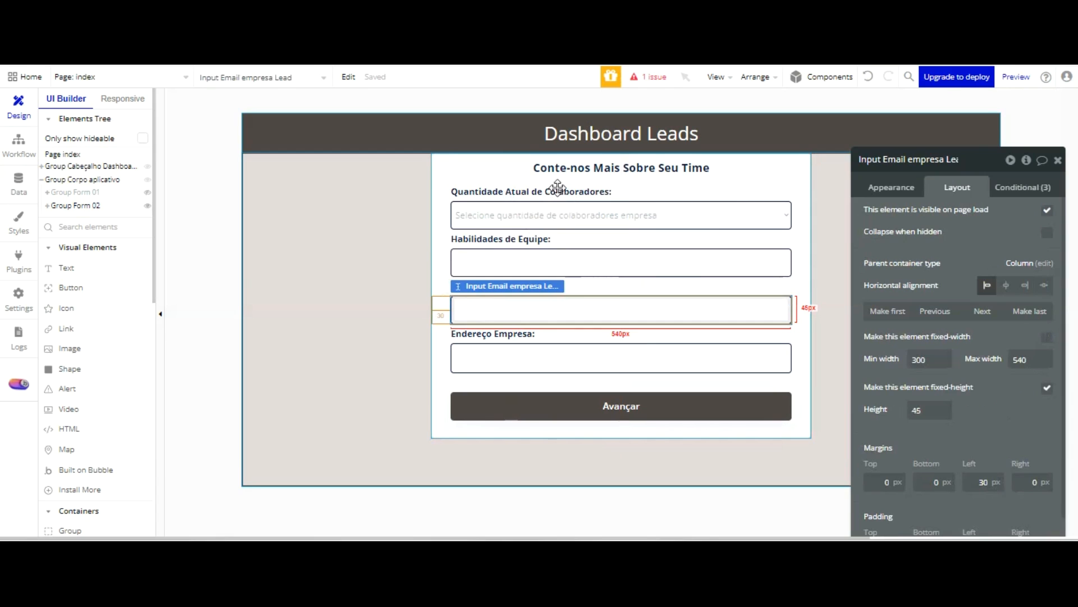
# Delete the input under Habilidades de Equipe and the Email Empresa label with its input from Group Form 02
pyautogui.click(570, 269)
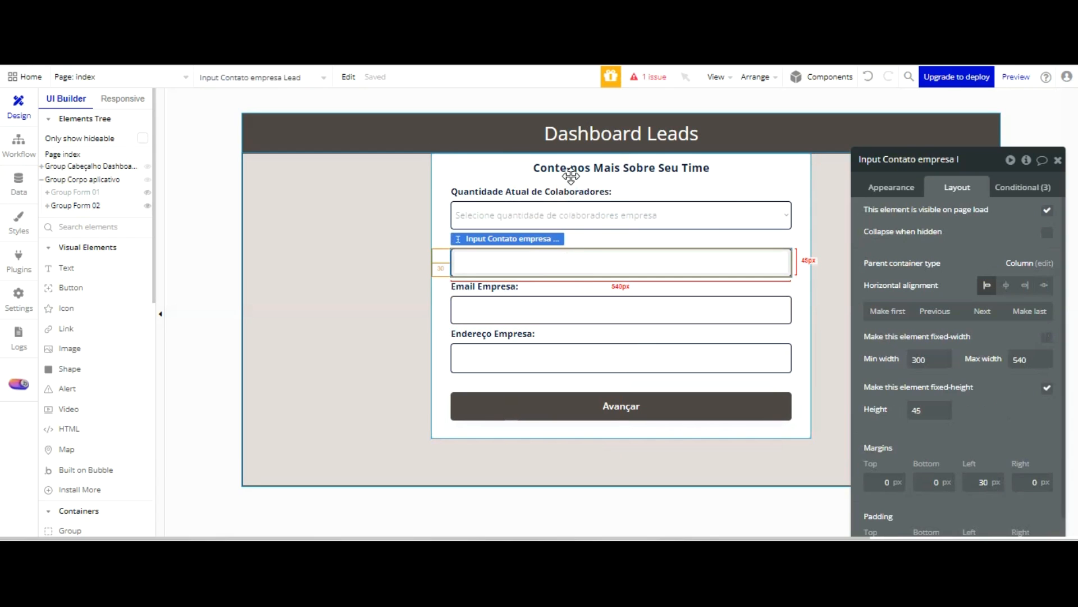
pyautogui.press('Delete')
pyautogui.click(513, 256)
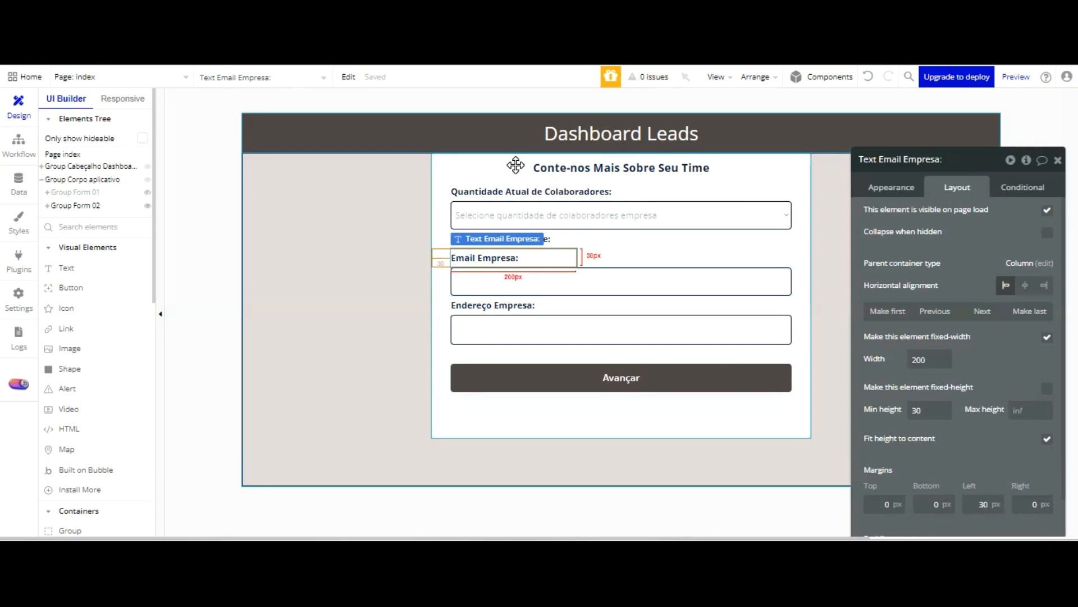
pyautogui.press('Delete')
pyautogui.click(525, 261)
pyautogui.press('Delete')
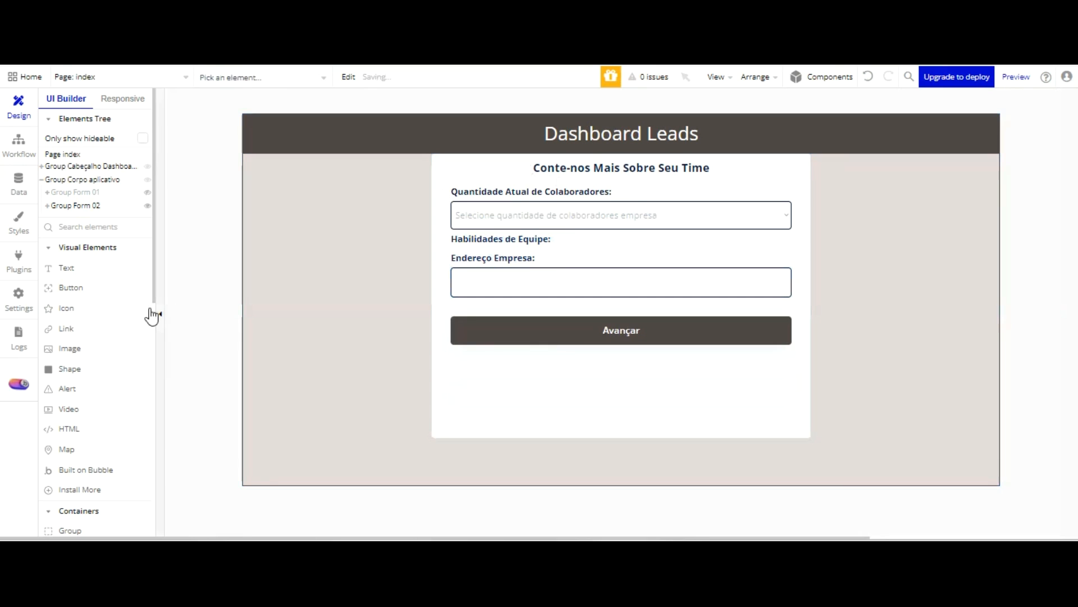
# Add a Multi dropdown element to Group Form 02 between the Habilidades de Equipe and Endereço Empresa labels
pyautogui.scroll(-3, 128, 322)
pyautogui.scroll(-3, 128, 323)
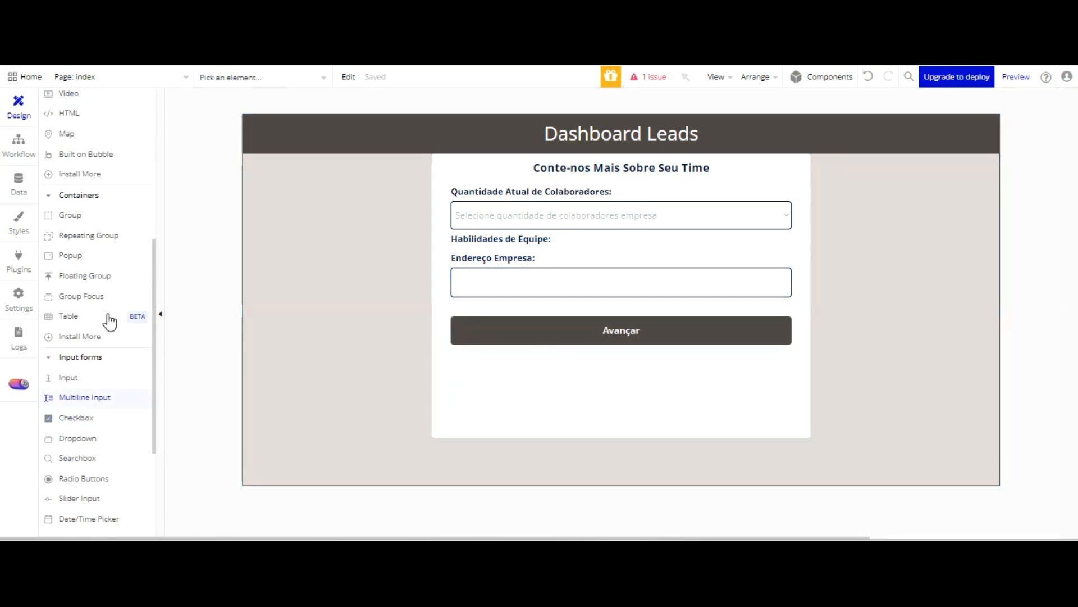
pyautogui.scroll(-1, 105, 387)
pyautogui.scroll(-3, 105, 382)
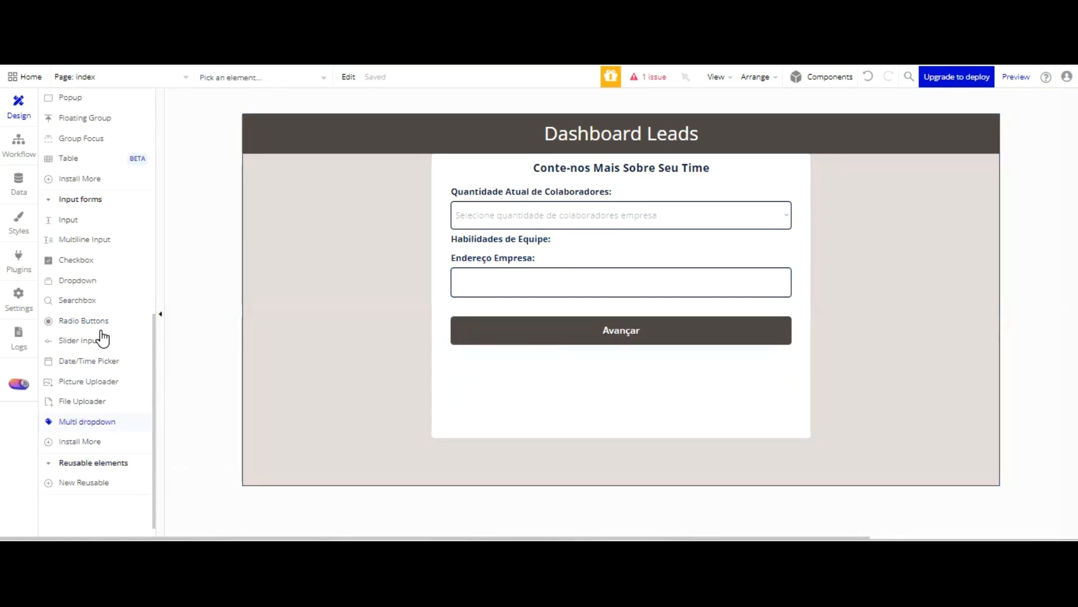
pyautogui.moveTo(99, 421); pyautogui.dragTo(258, 365)
pyautogui.moveTo(258, 272); pyautogui.dragTo(489, 159)
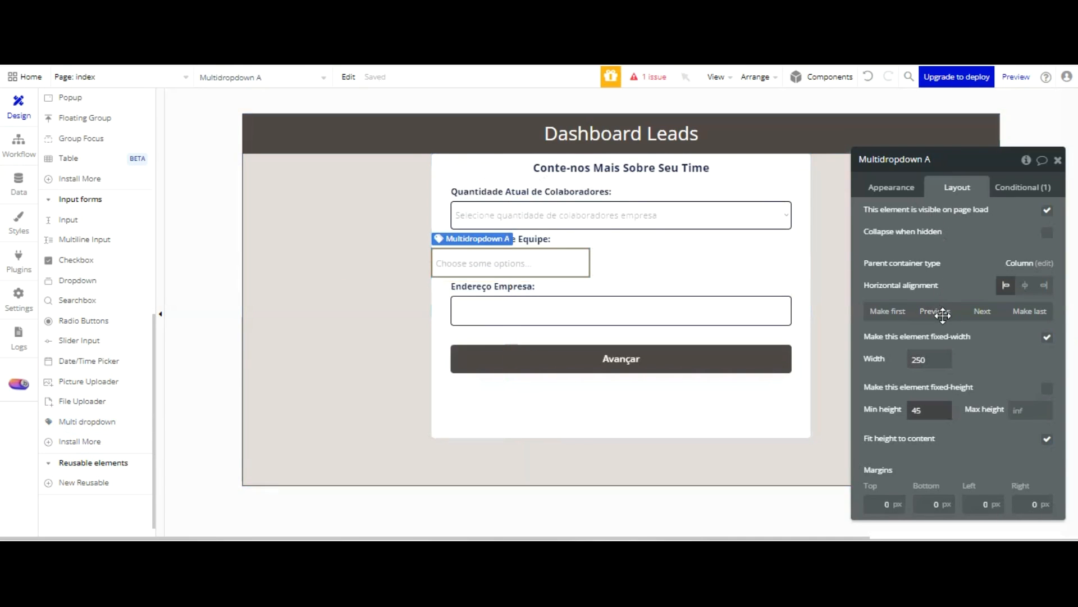
# Set the multidropdown's minimum height to 120
pyautogui.moveTo(931, 319); pyautogui.dragTo(903, 317)
pyautogui.write('120')
pyautogui.click(987, 356)
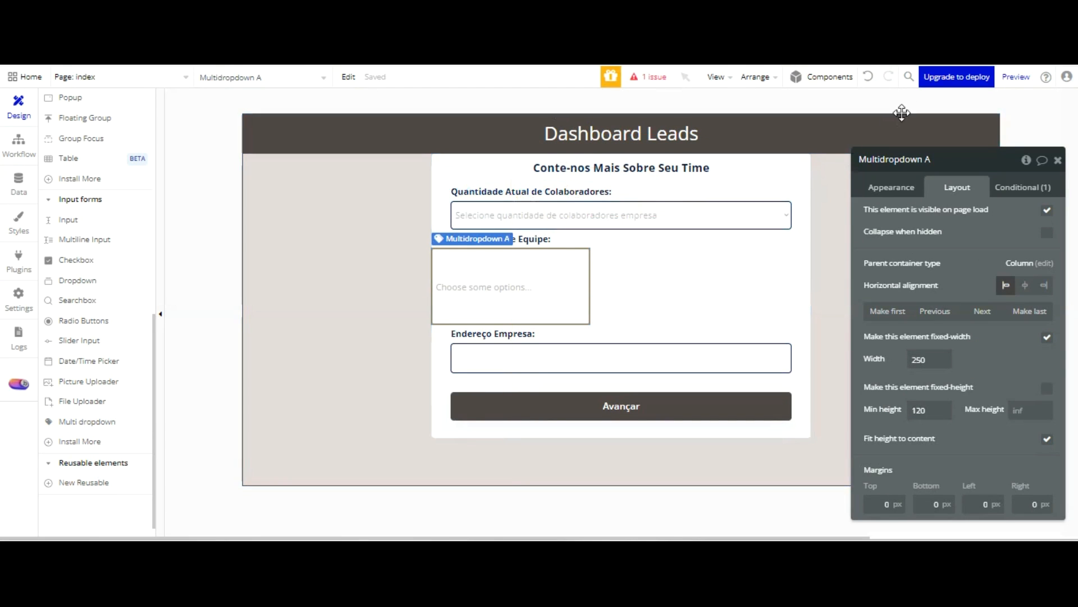
# Rename the multidropdown as "Multidropdown Selecione habilidades equipe Lead"
pyautogui.moveTo(927, 161); pyautogui.dragTo(1024, 107)
pyautogui.write('Selecione')
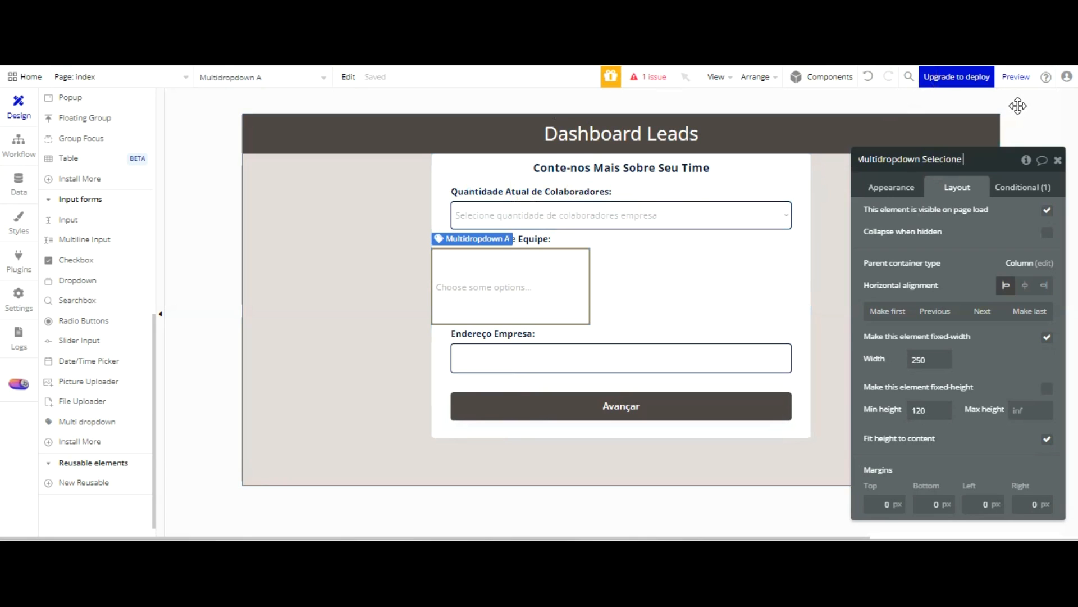
pyautogui.write(' Habiliades')
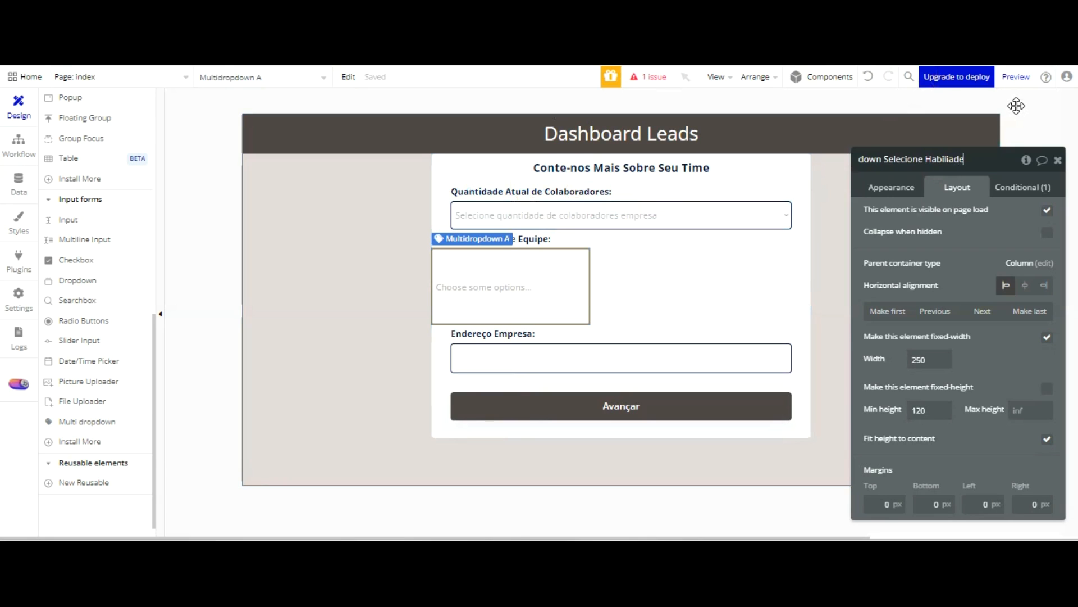
pyautogui.press('BackSpace')
pyautogui.press('BackSpace')
pyautogui.press('BackSpace')
pyautogui.press('BackSpace')
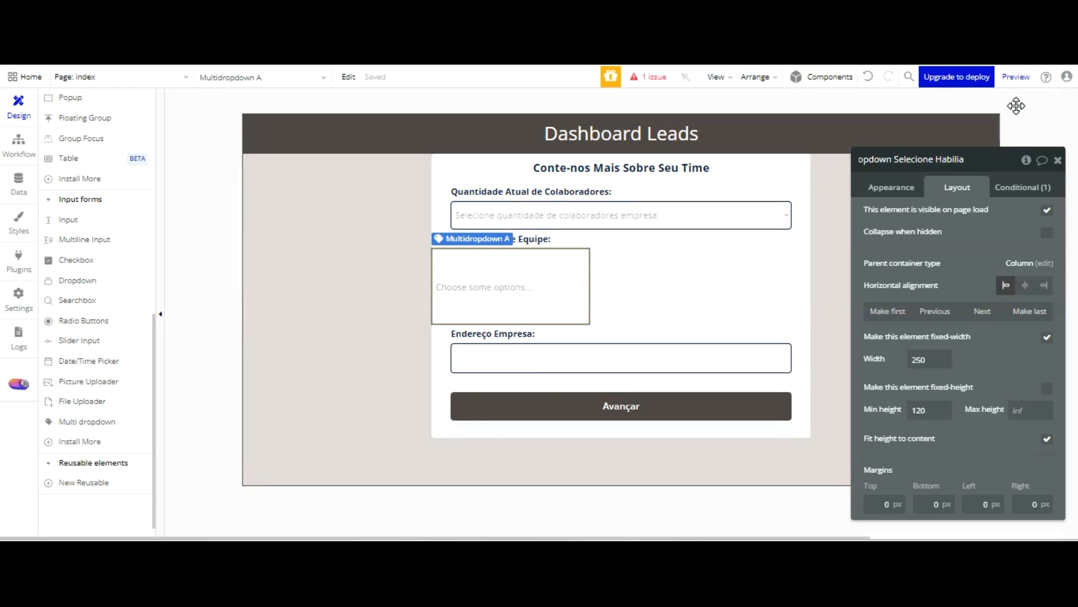
pyautogui.write('dades equipe Lead')
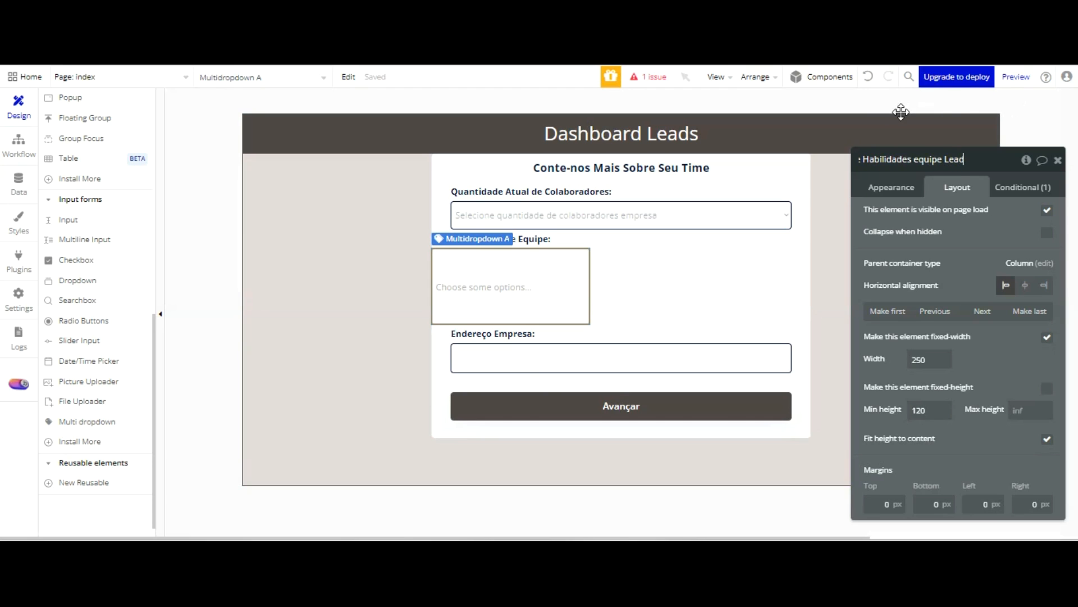
pyautogui.click(869, 158)
pyautogui.press('BackSpace')
pyautogui.write('h')
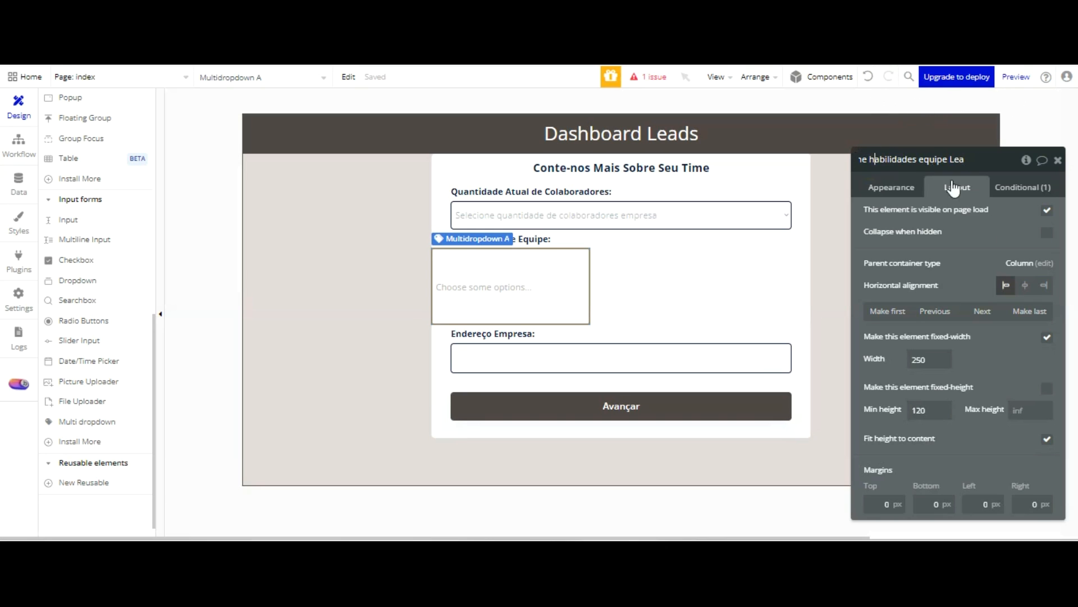
# Give the multidropdown a flexible width with minimum 320 and maximum 540, and center it horizontally in the form
pyautogui.moveTo(934, 358); pyautogui.dragTo(904, 363)
pyautogui.write('320')
pyautogui.click(1047, 337)
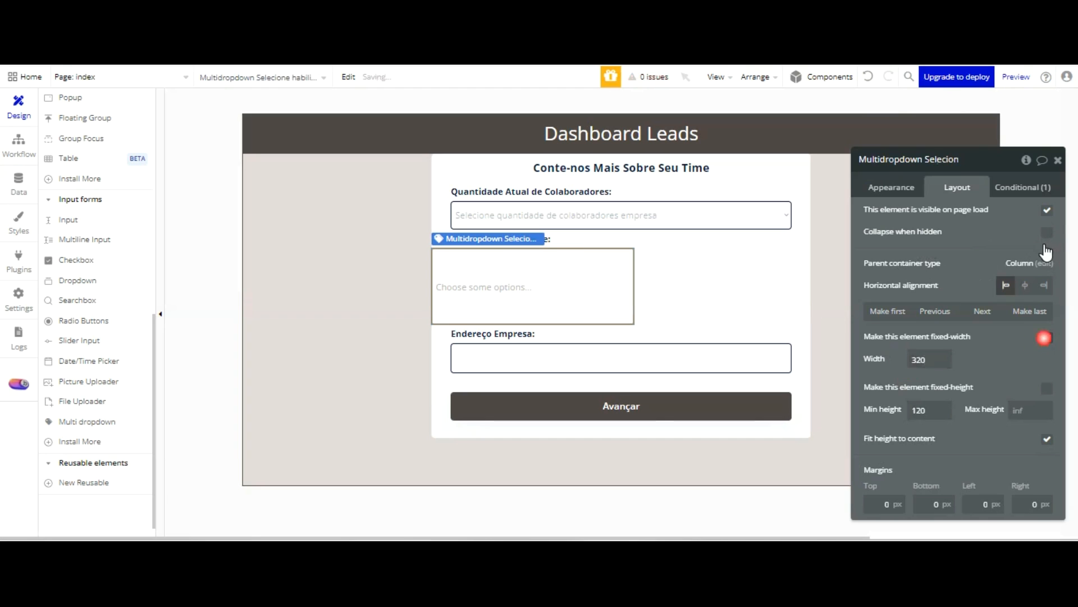
pyautogui.write('540')
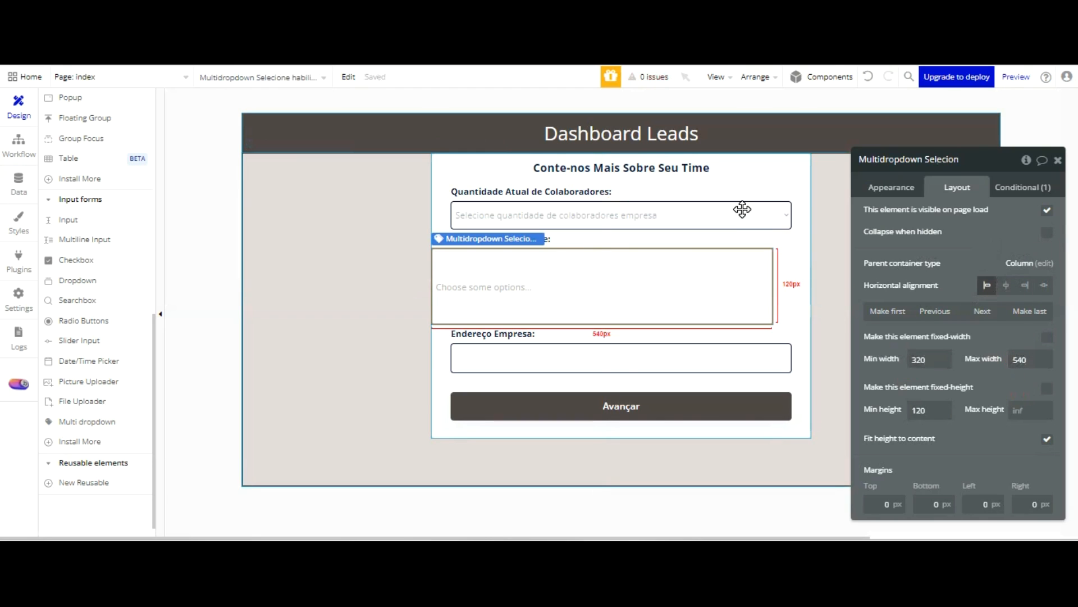
pyautogui.click(1006, 285)
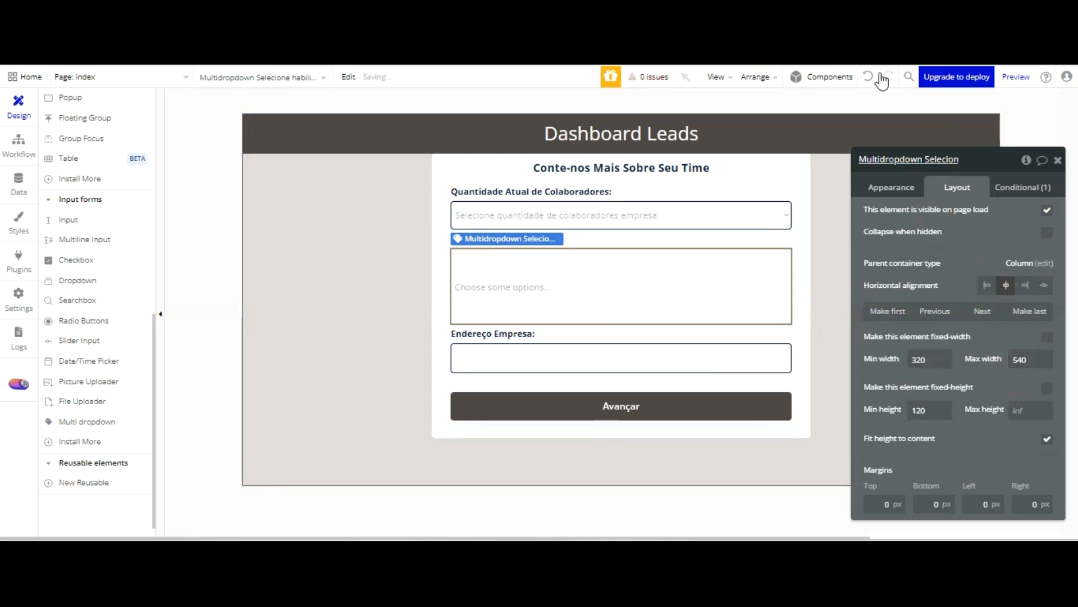
# Set the multidropdown's border roundness to 5 and its border color to the Text color variable
pyautogui.click(886, 187)
pyautogui.scroll(-5, 948, 223)
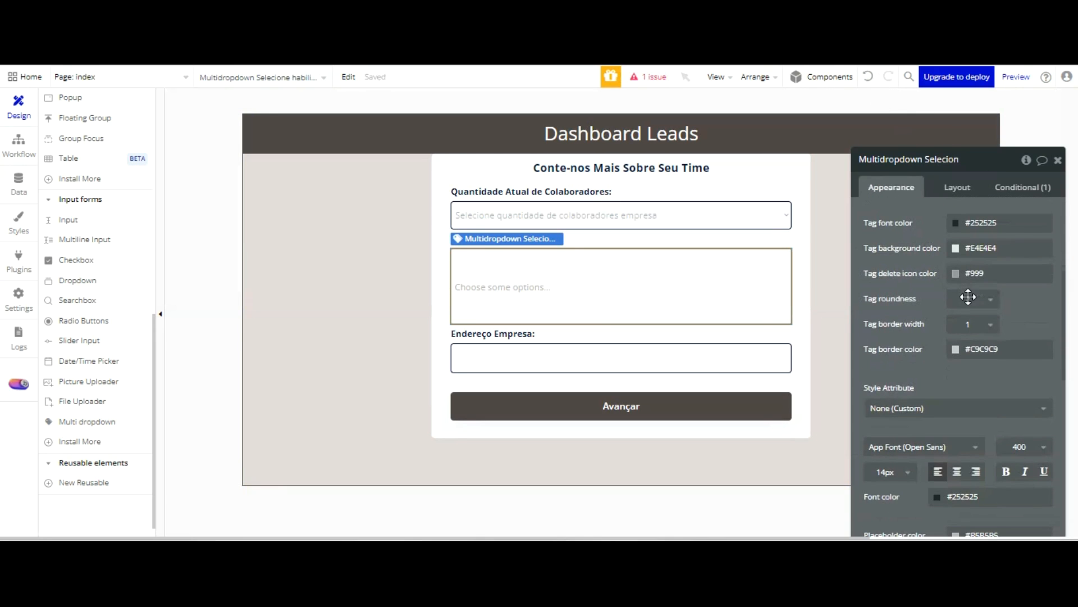
pyautogui.scroll(-5, 1011, 337)
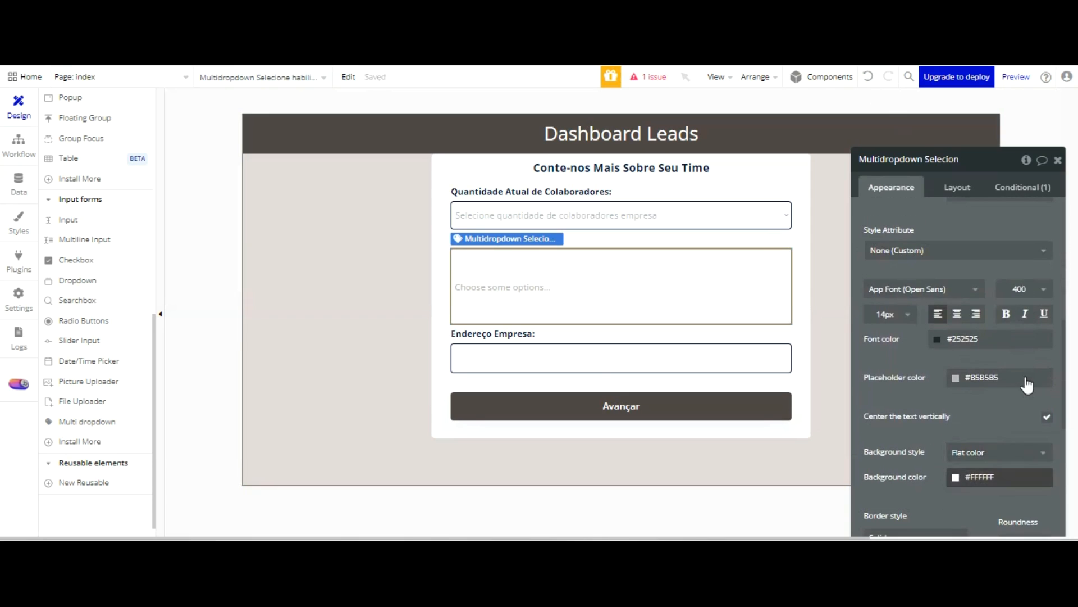
pyautogui.scroll(-1, 1028, 381)
pyautogui.click(1026, 387)
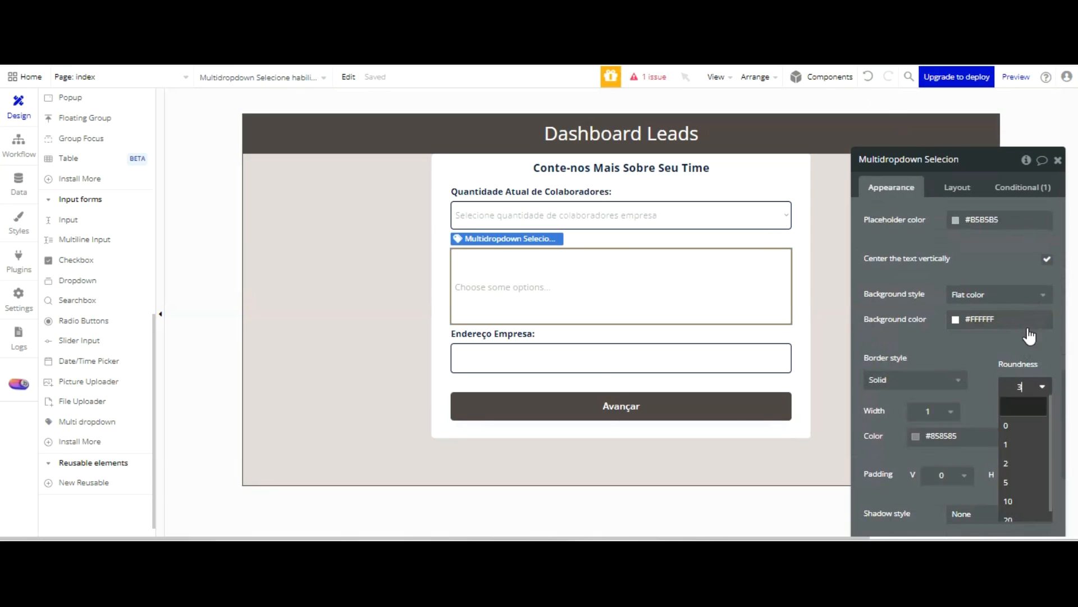
pyautogui.click(1022, 479)
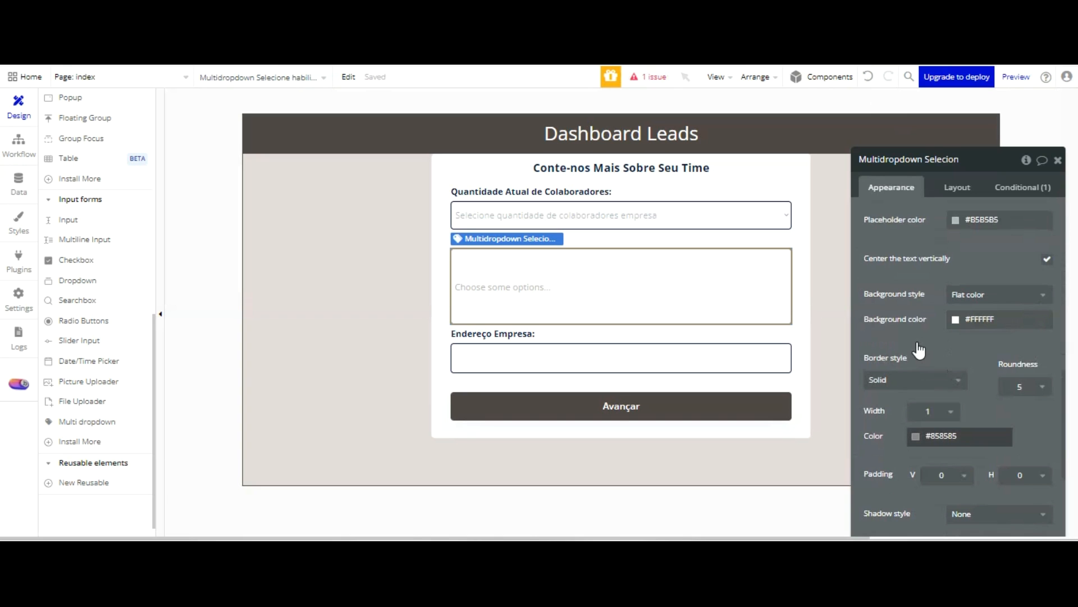
pyautogui.click(916, 436)
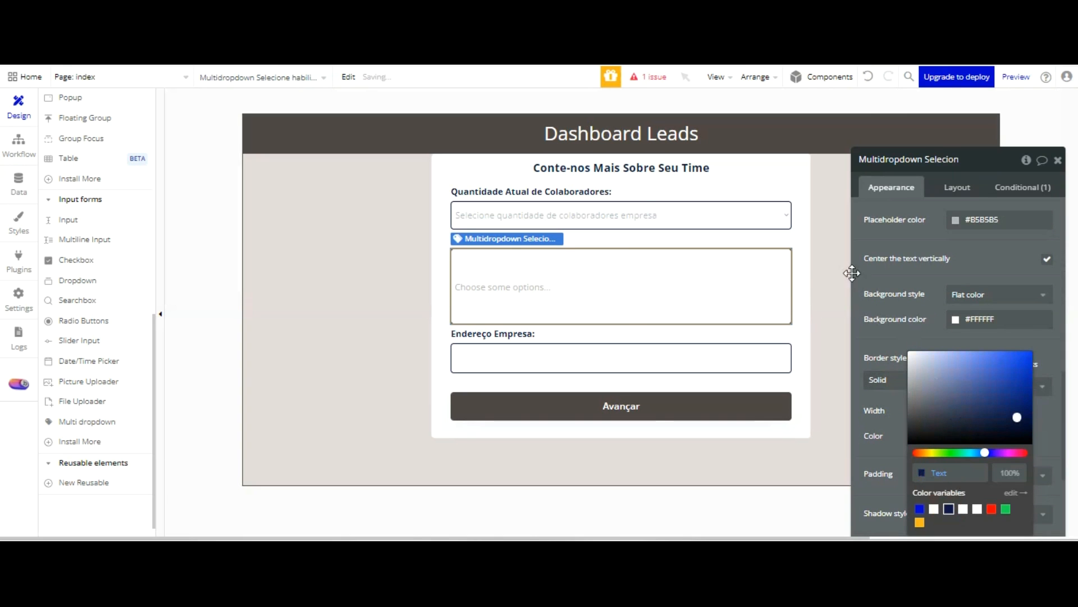
pyautogui.click(810, 256)
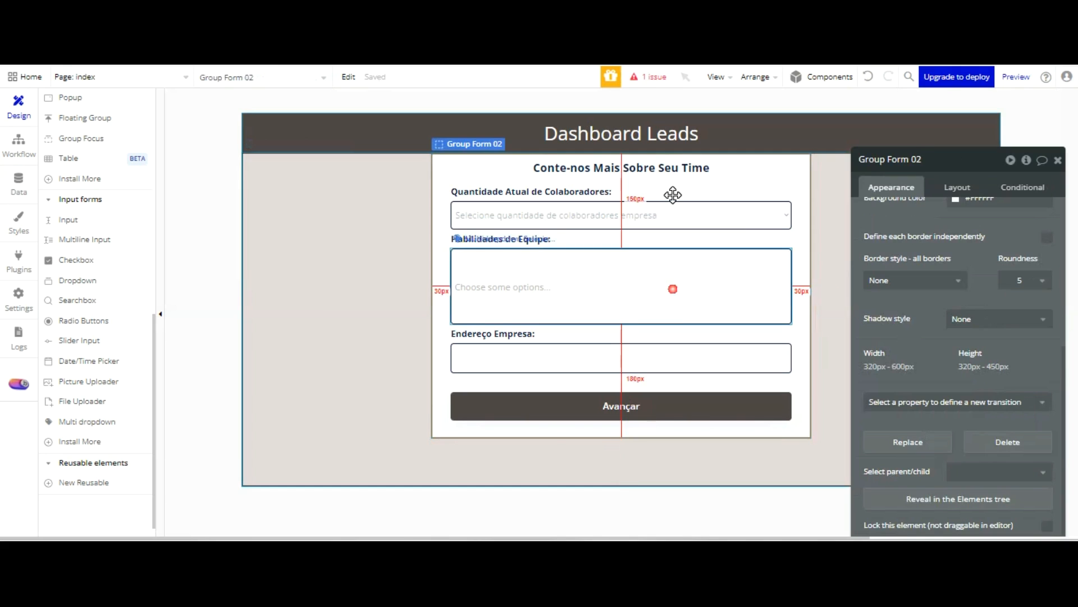
# Turn off vertical text centering for the skills multidropdown
pyautogui.click(673, 289)
pyautogui.scroll(-5, 983, 258)
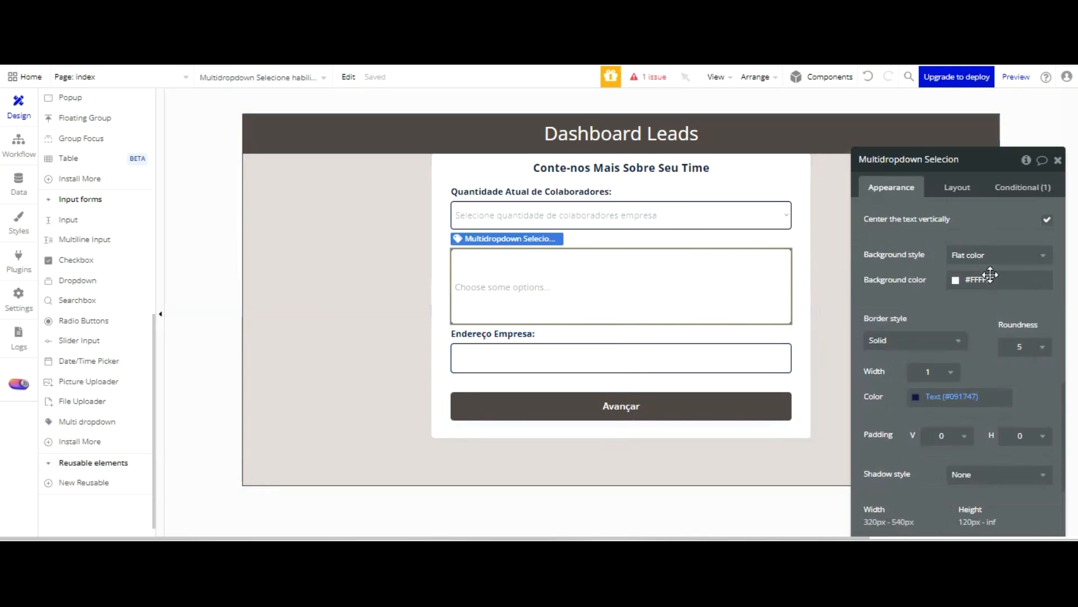
pyautogui.scroll(8, 992, 281)
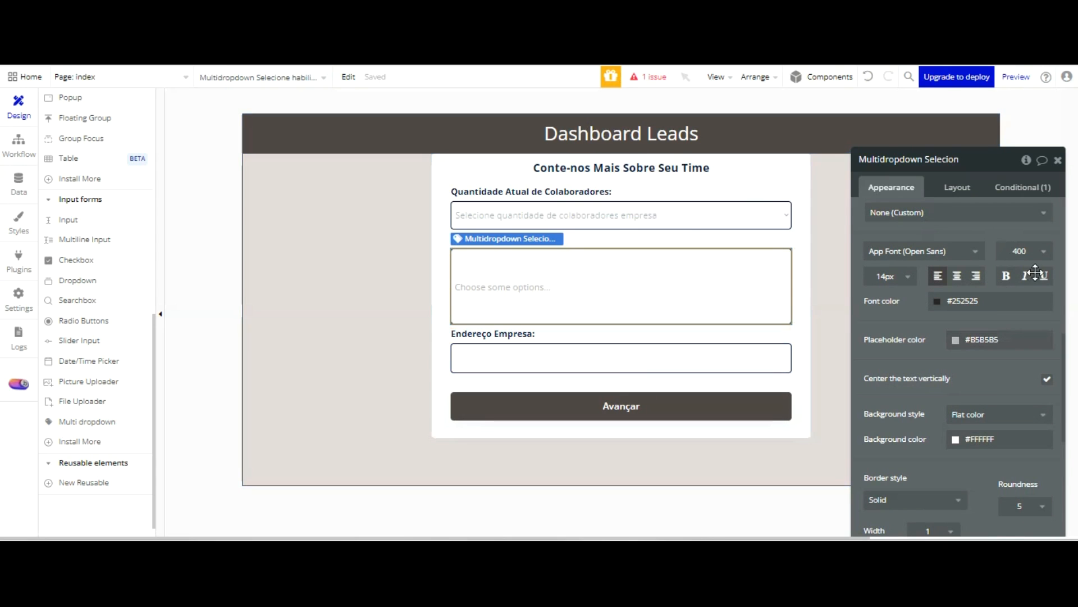
pyautogui.click(1047, 379)
# Give the multidropdown dynamic choices of type Skills Empresa, with All Skills Empresa as the choices source
pyautogui.scroll(10, 949, 224)
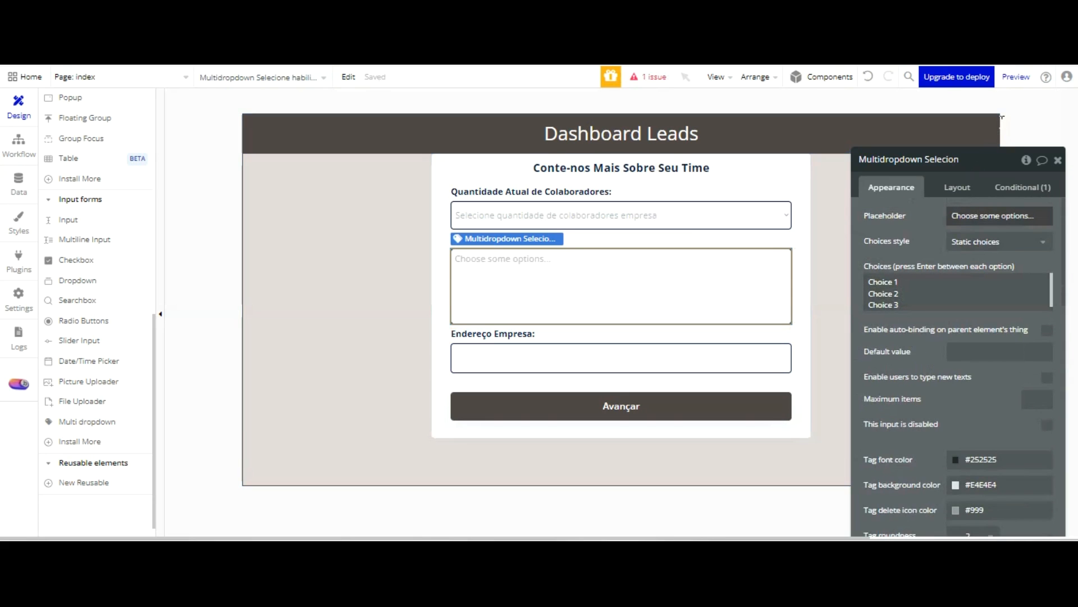
pyautogui.click(999, 241)
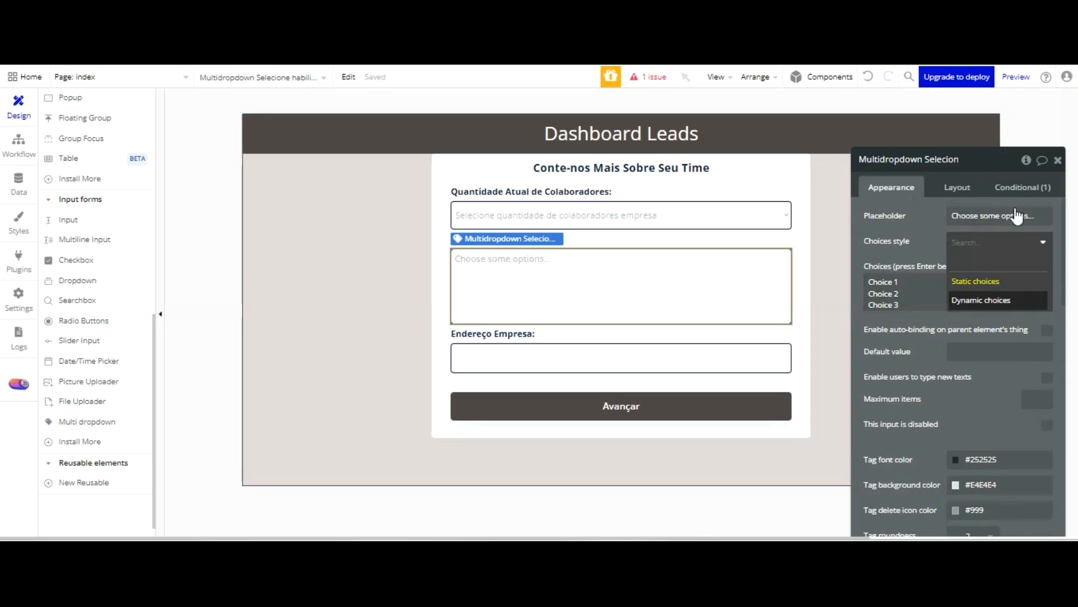
pyautogui.click(1014, 300)
pyautogui.click(997, 266)
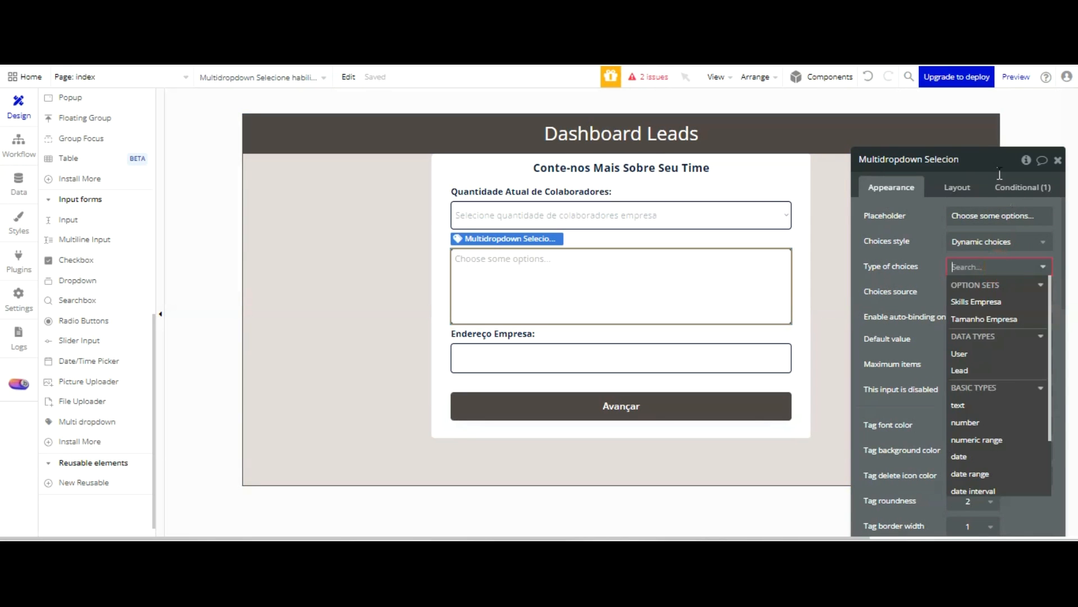
pyautogui.click(989, 302)
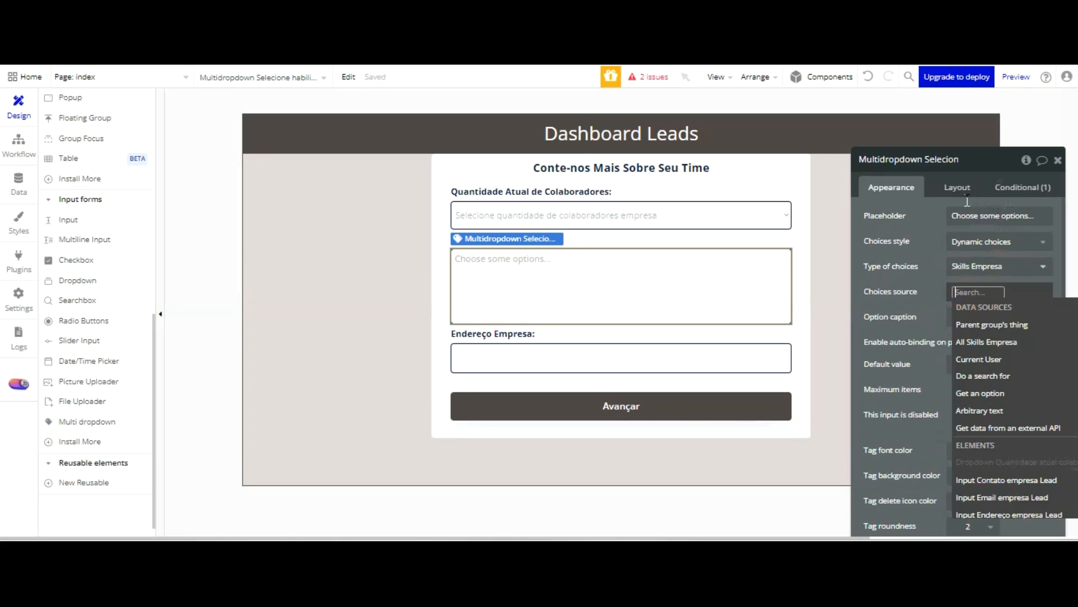
pyautogui.click(986, 341)
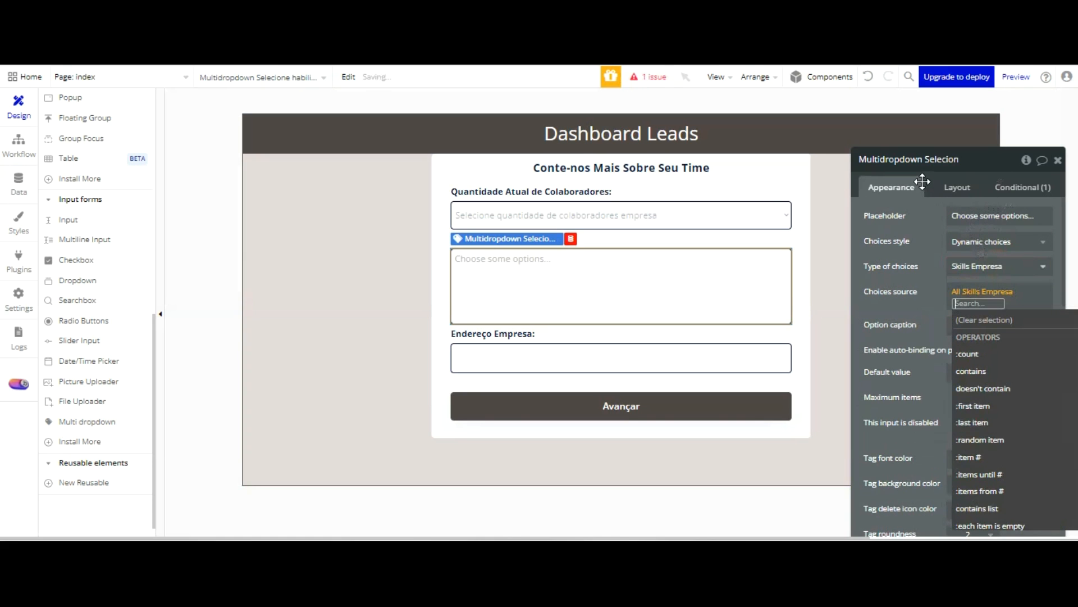
pyautogui.click(936, 182)
# Set the multidropdown's option caption to Current option's Display
pyautogui.click(967, 316)
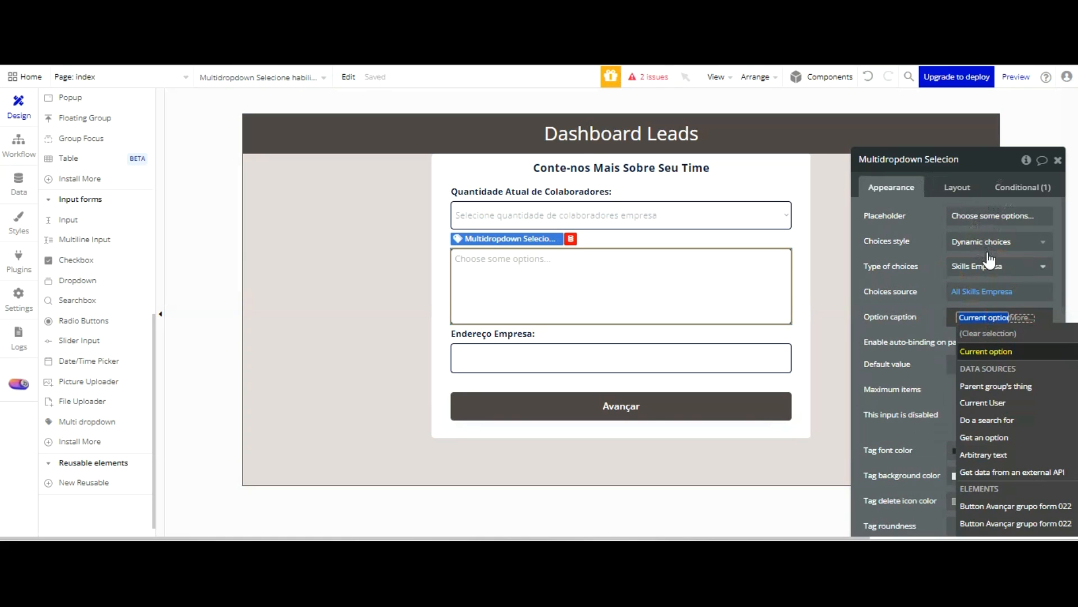
pyautogui.click(973, 361)
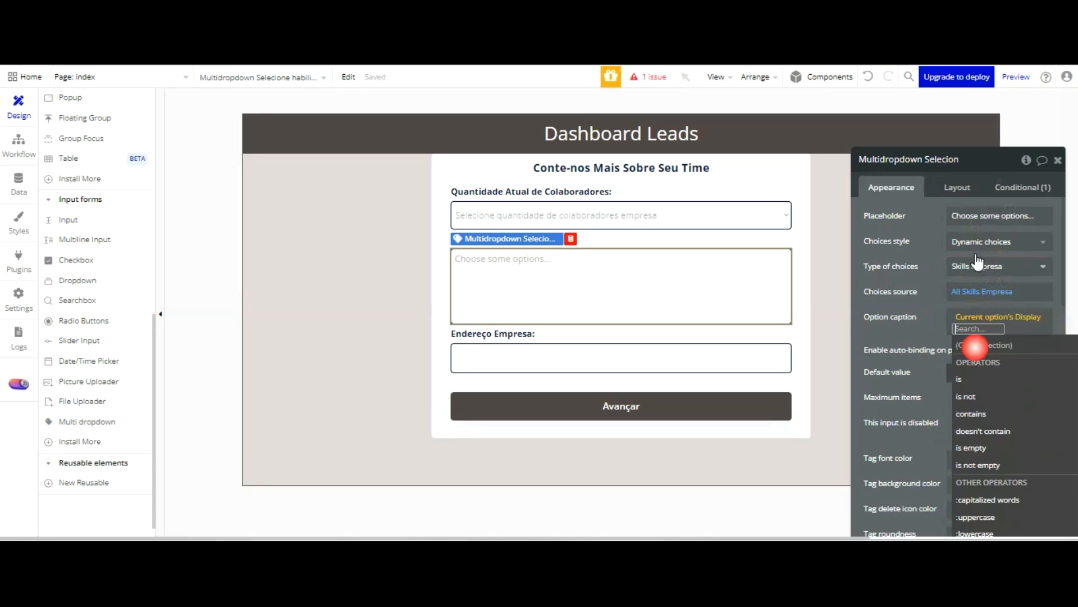
pyautogui.click(942, 319)
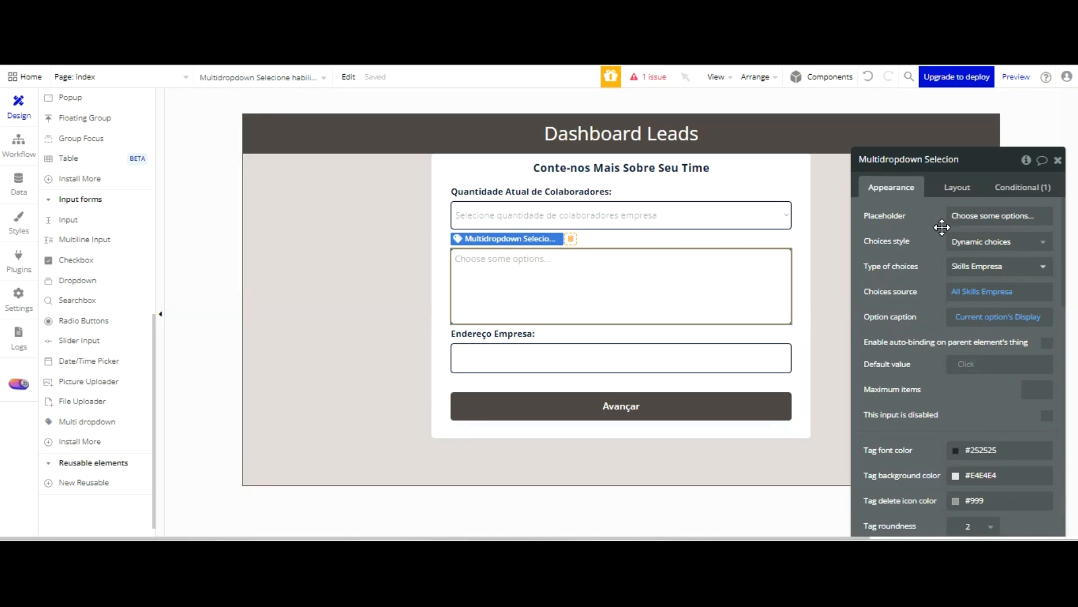
# Set the multidropdown's placeholder to "Adicione as Soft-Skills dos seus Colaboradores"
pyautogui.scroll(-10, 946, 255)
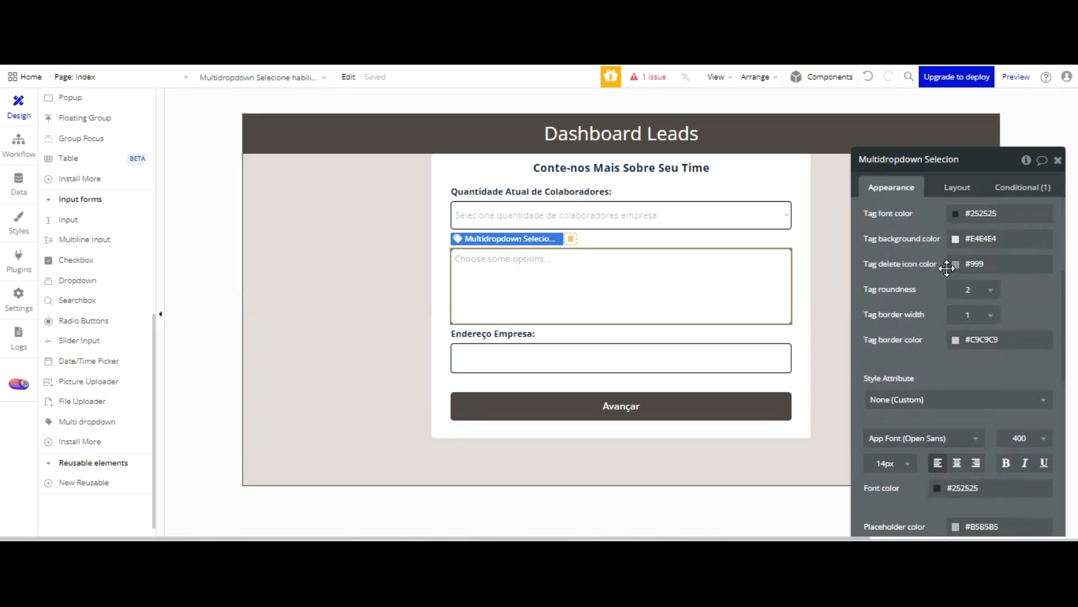
pyautogui.scroll(10, 947, 268)
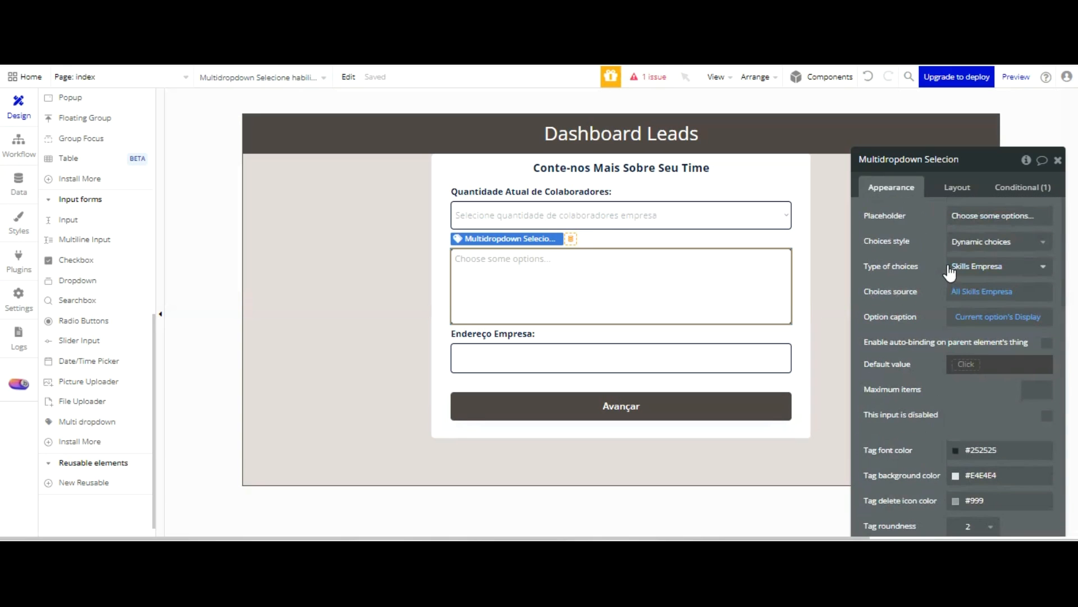
pyautogui.click(979, 216)
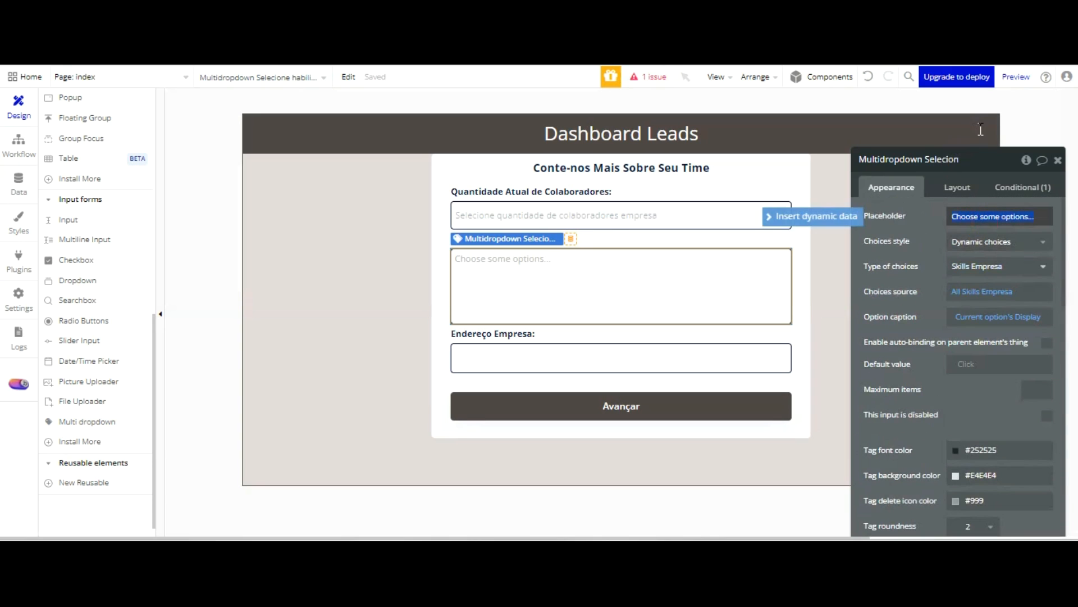
pyautogui.write('Ac')
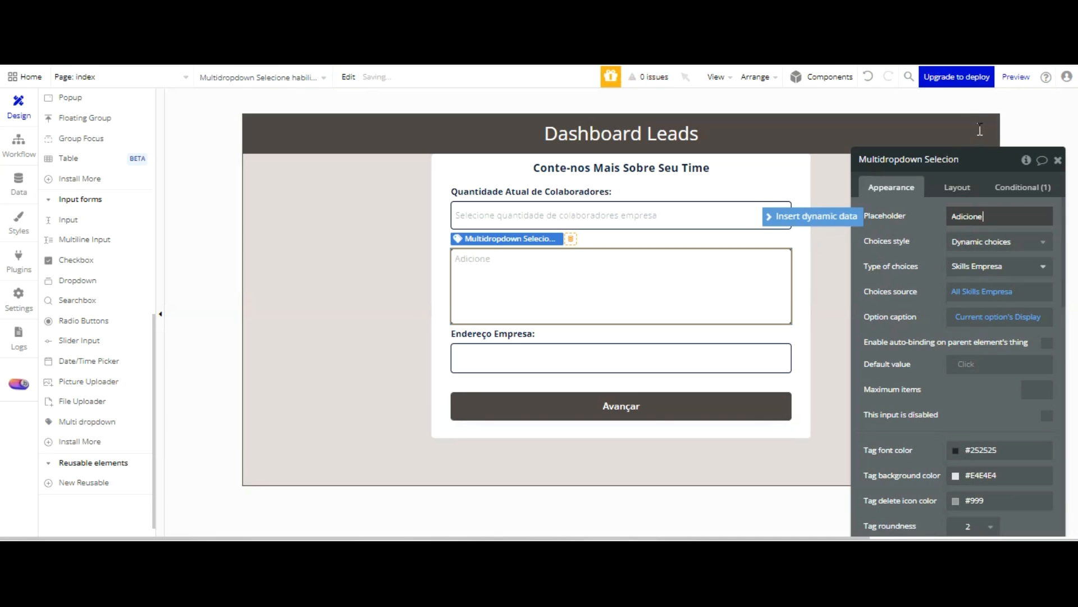
pyautogui.write('icione as Sc')
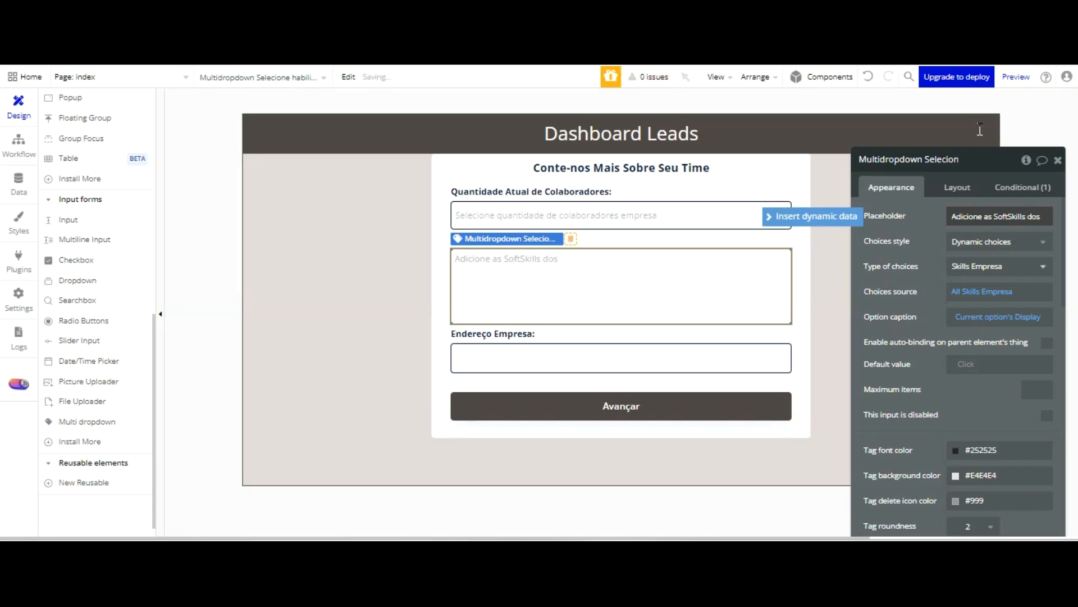
pyautogui.write('seus Colabo')
pyautogui.write('radores')
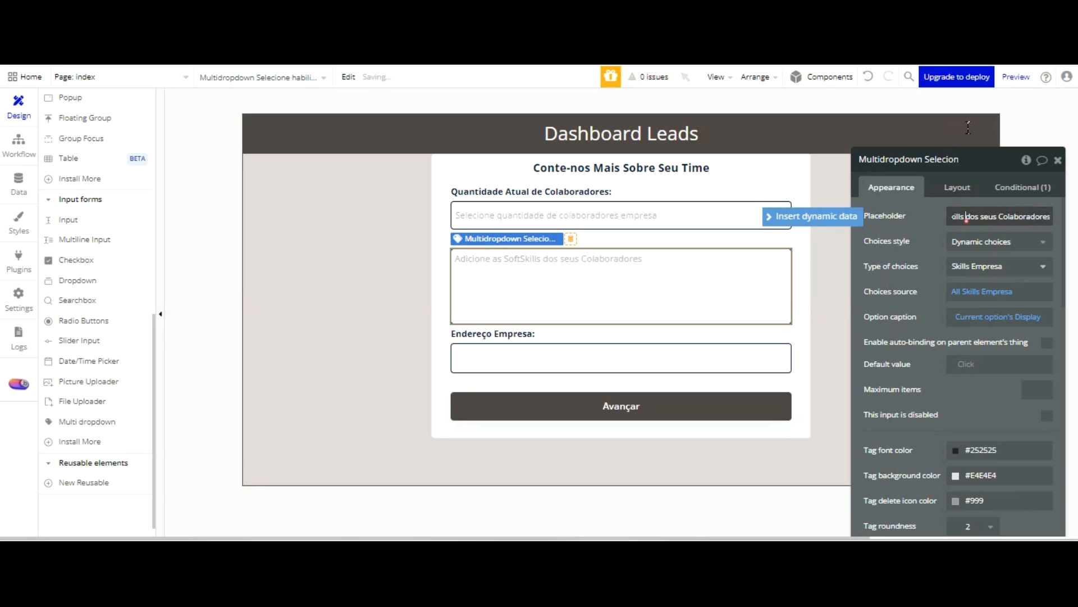
pyautogui.click(1008, 216)
pyautogui.write('-Skills dos se')
pyautogui.click(935, 117)
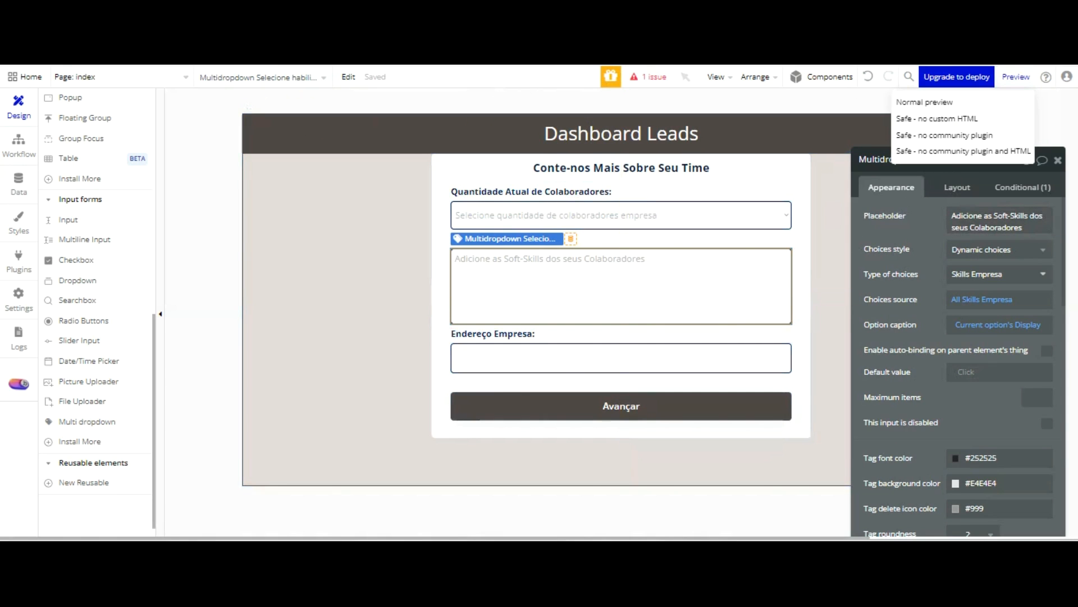
# Create a click workflow for the Avançar button in Group Form 02 with a Set state action on the index element
pyautogui.click(679, 408)
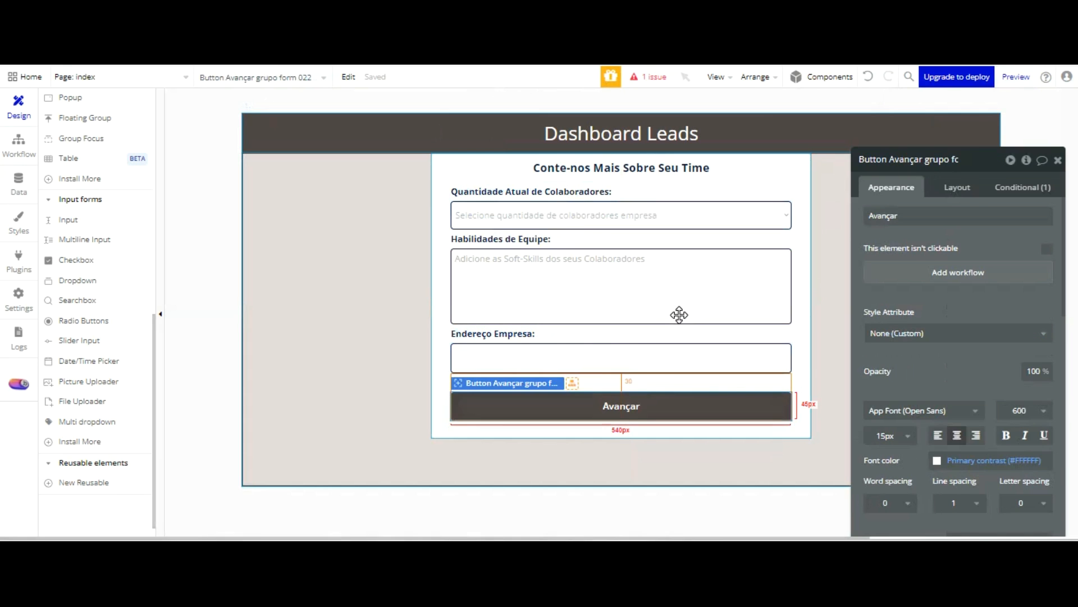
pyautogui.click(936, 272)
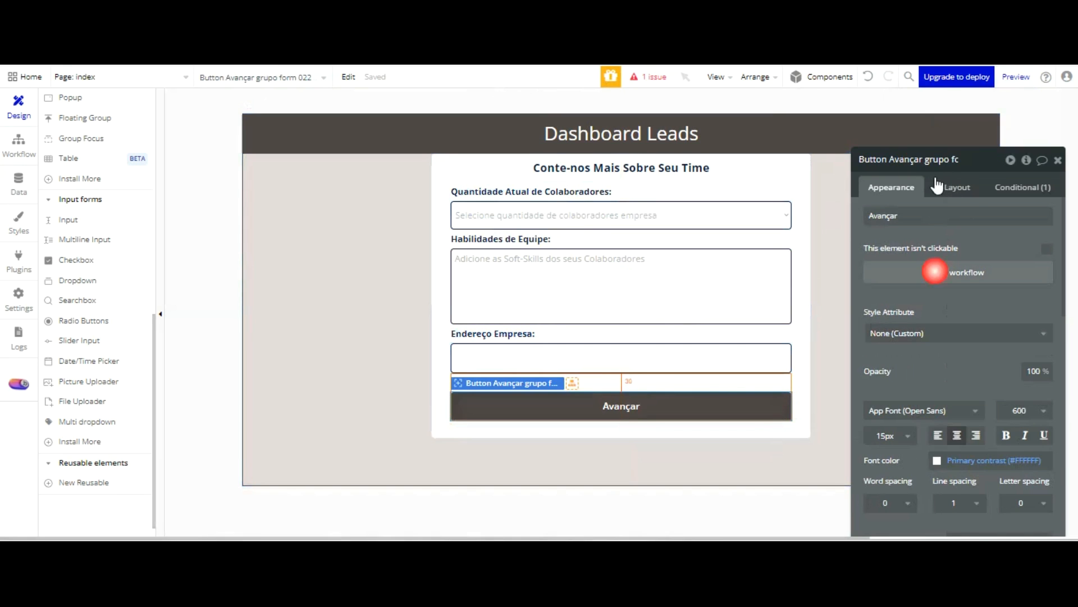
pyautogui.click(126, 241)
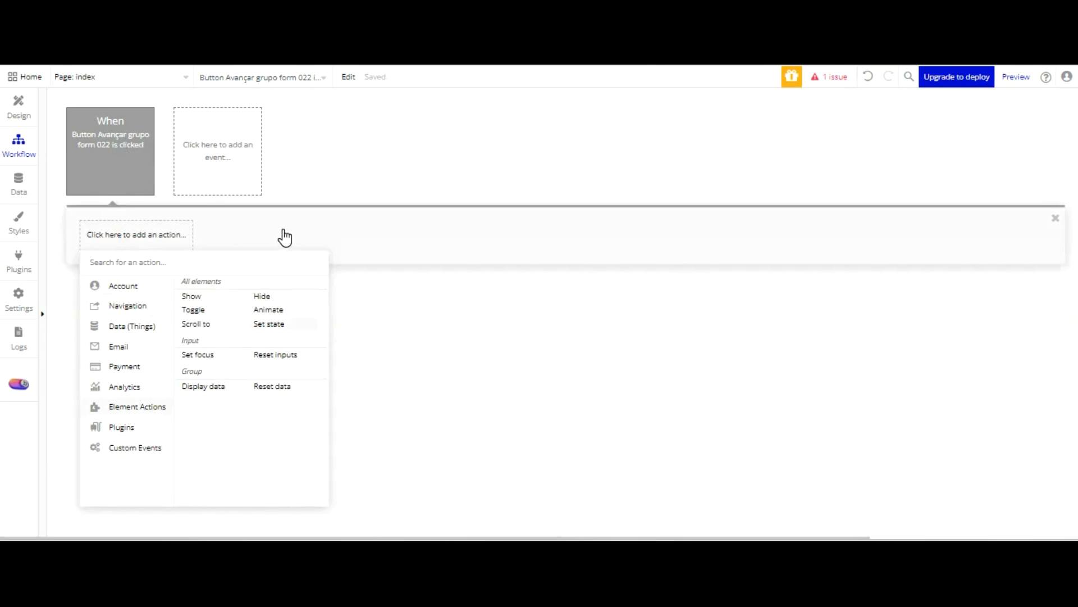
pyautogui.click(269, 323)
pyautogui.click(1012, 190)
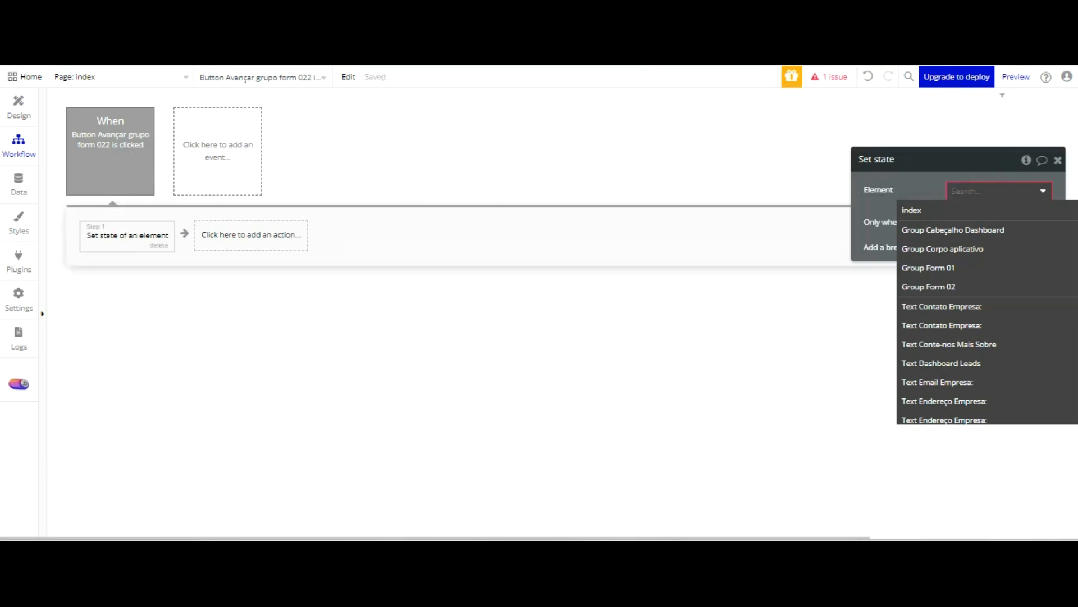
pyautogui.scroll(-5, 972, 217)
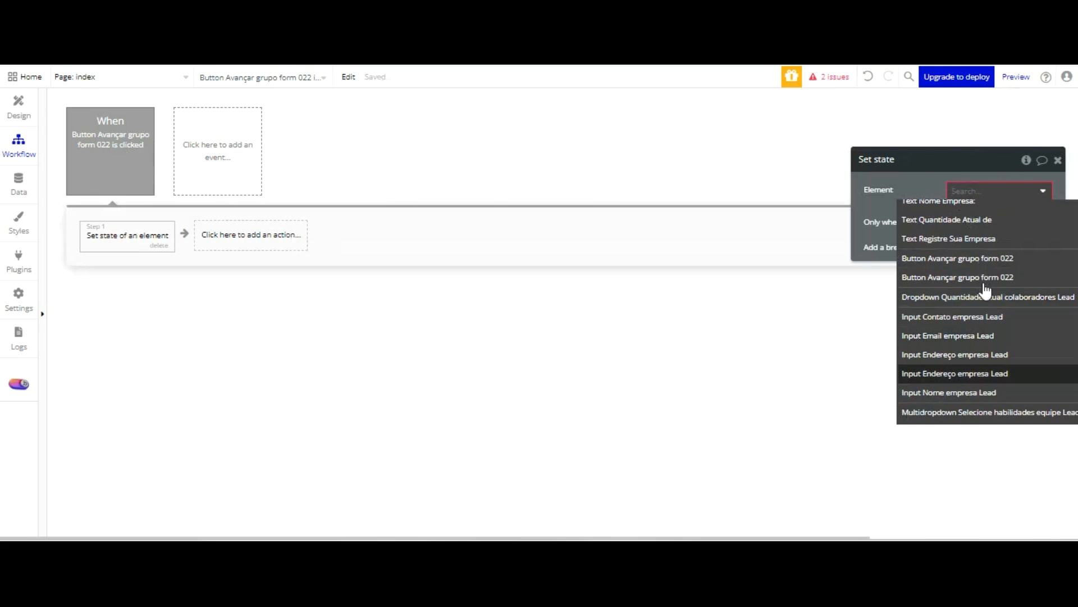
pyautogui.scroll(5, 1000, 284)
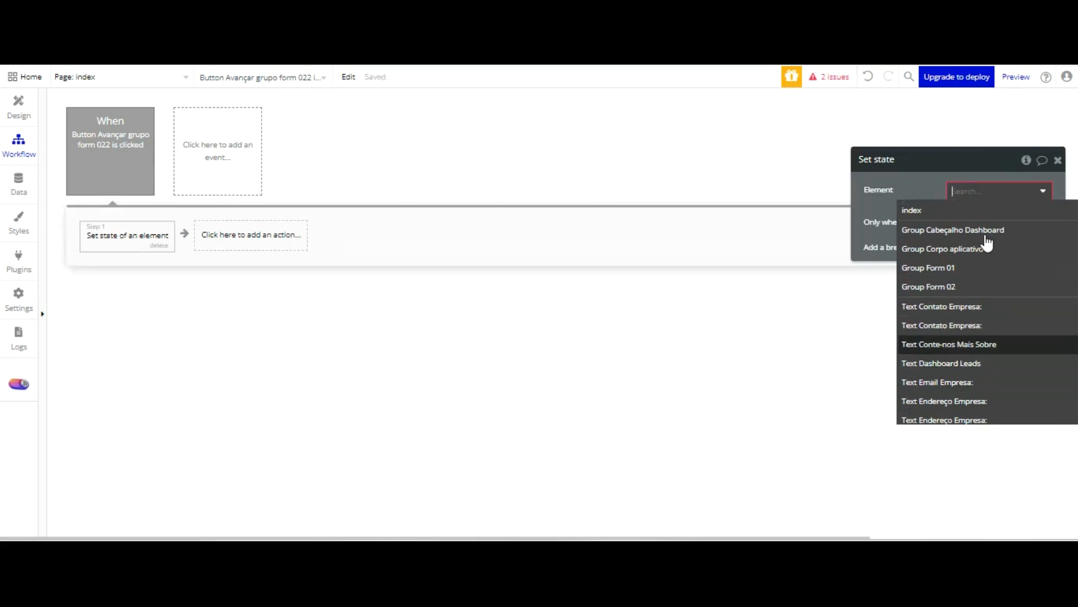
pyautogui.click(936, 211)
# Have the Set state action set the Grupo form 02 custom state to "yes"
pyautogui.moveTo(910, 190); pyautogui.dragTo(750, 175)
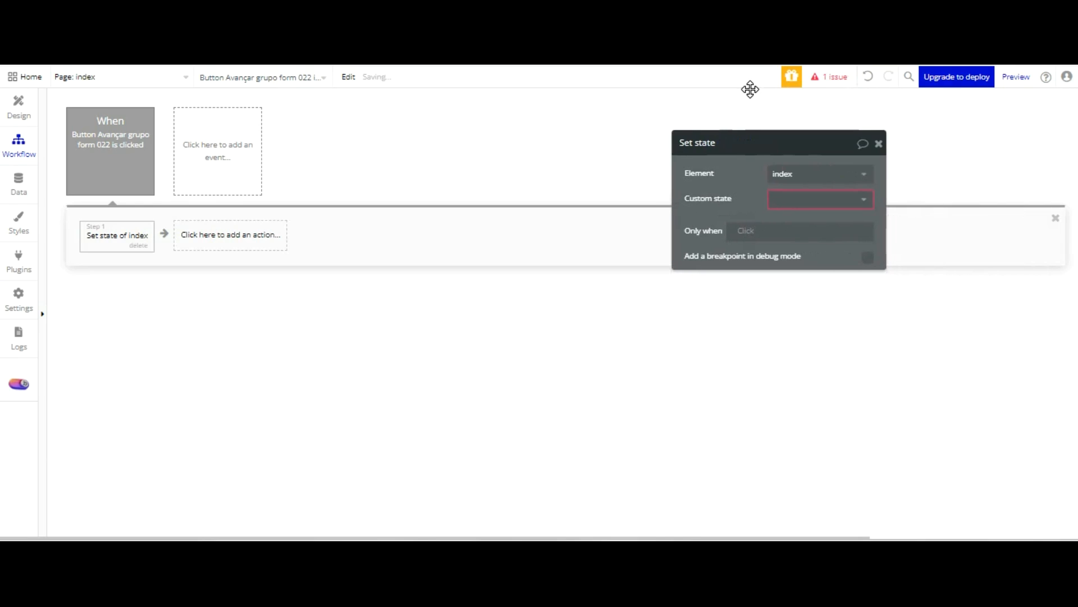
pyautogui.click(796, 198)
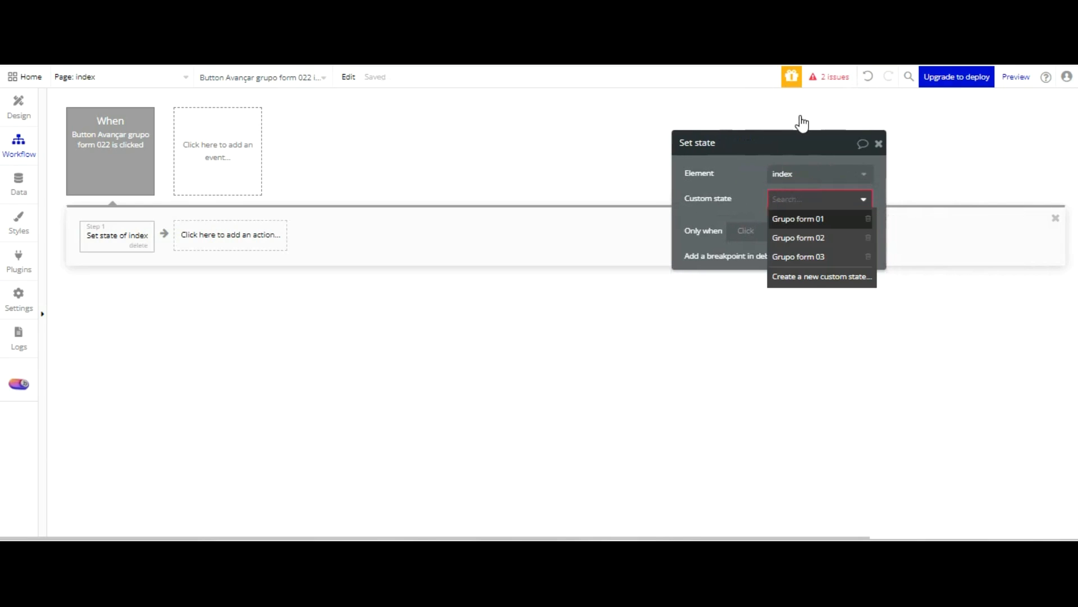
pyautogui.click(820, 238)
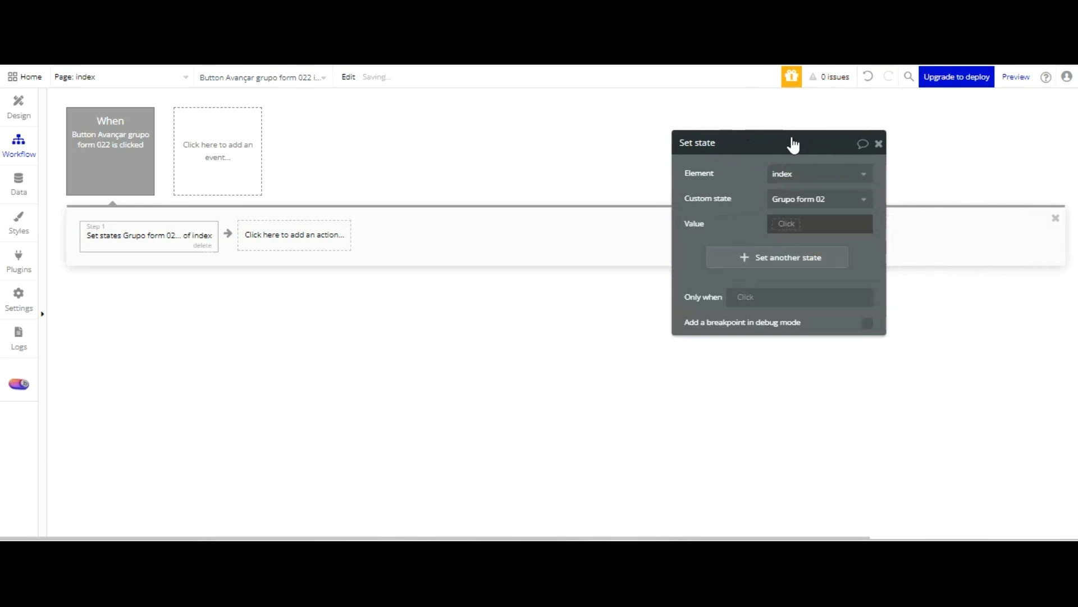
pyautogui.click(789, 223)
pyautogui.click(797, 293)
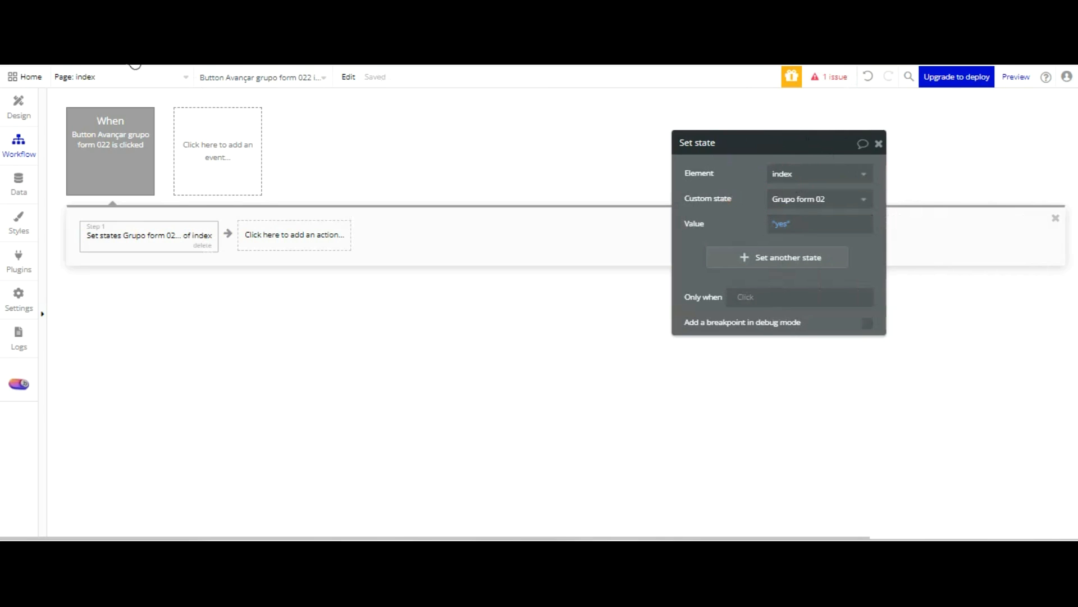
# Open the index page's element inspector to check its custom states and reload the form preview
pyautogui.click(18, 108)
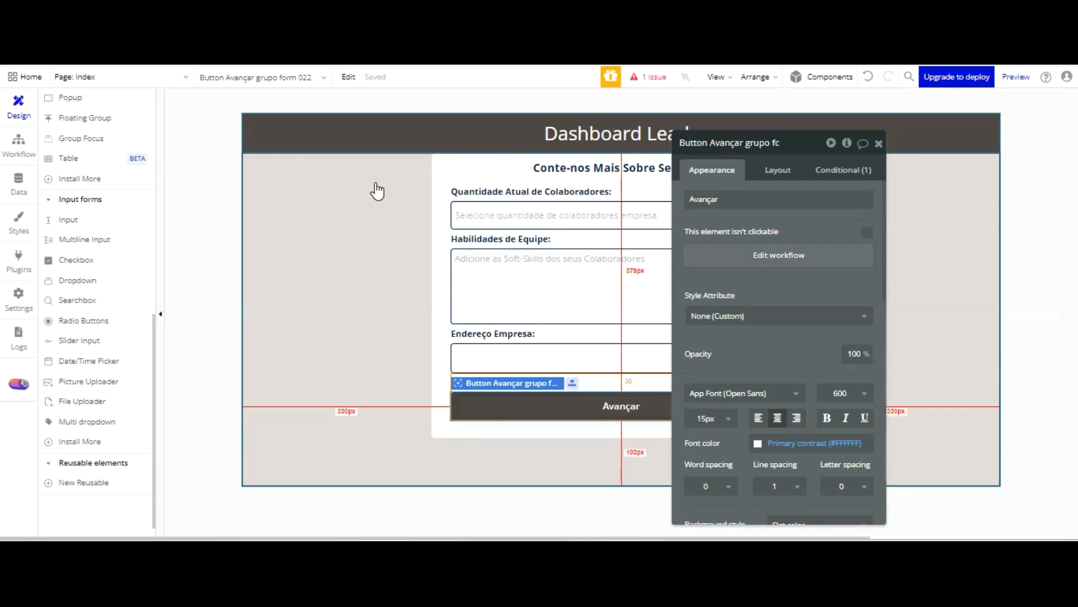
pyautogui.click(375, 184)
pyautogui.scroll(5, 87, 115)
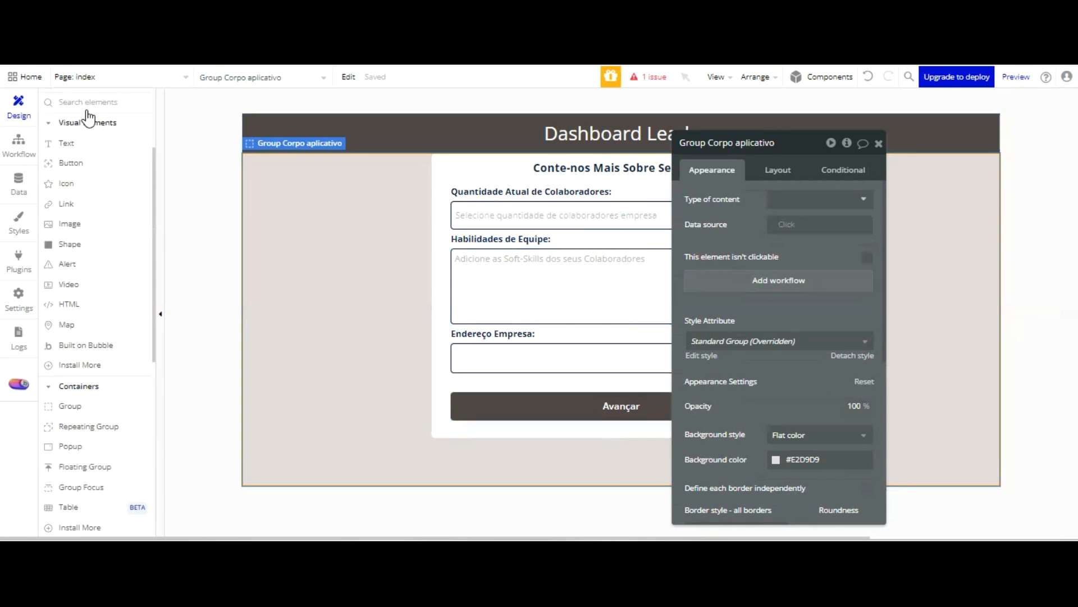
pyautogui.scroll(3, 89, 115)
pyautogui.click(77, 153)
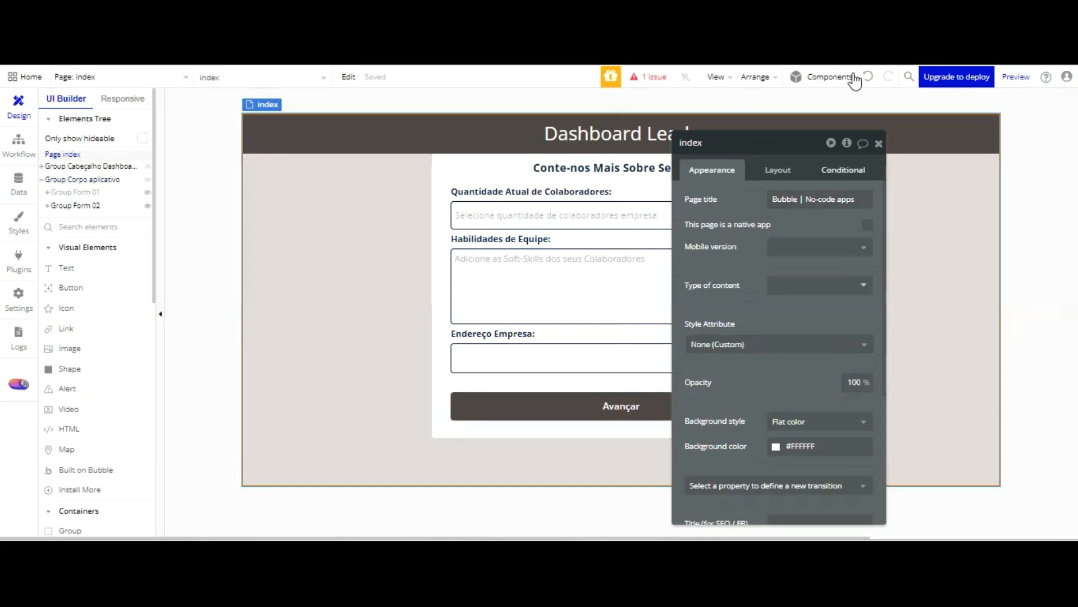
pyautogui.click(847, 143)
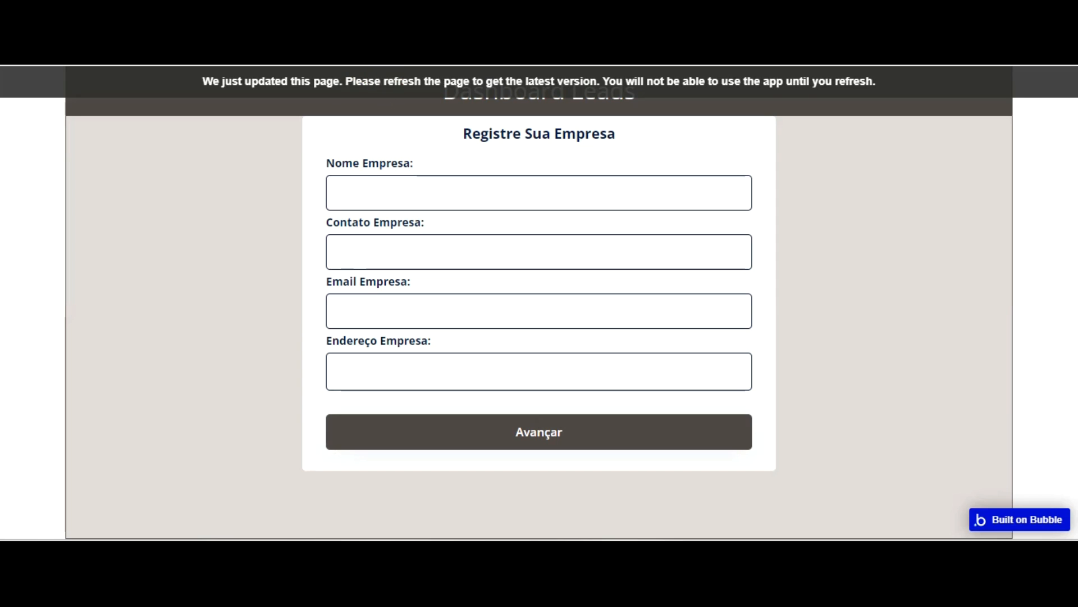
pyautogui.press('F5')
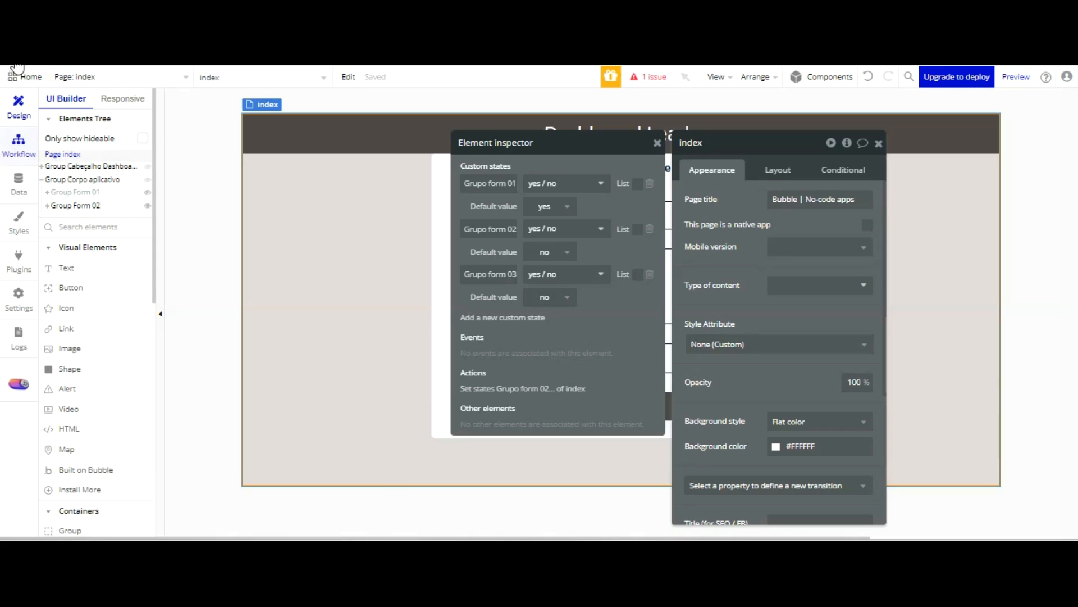
# Add a second Set state action to the Avançar button's workflow, targeting index's Grupo form 01 custom state
pyautogui.click(18, 147)
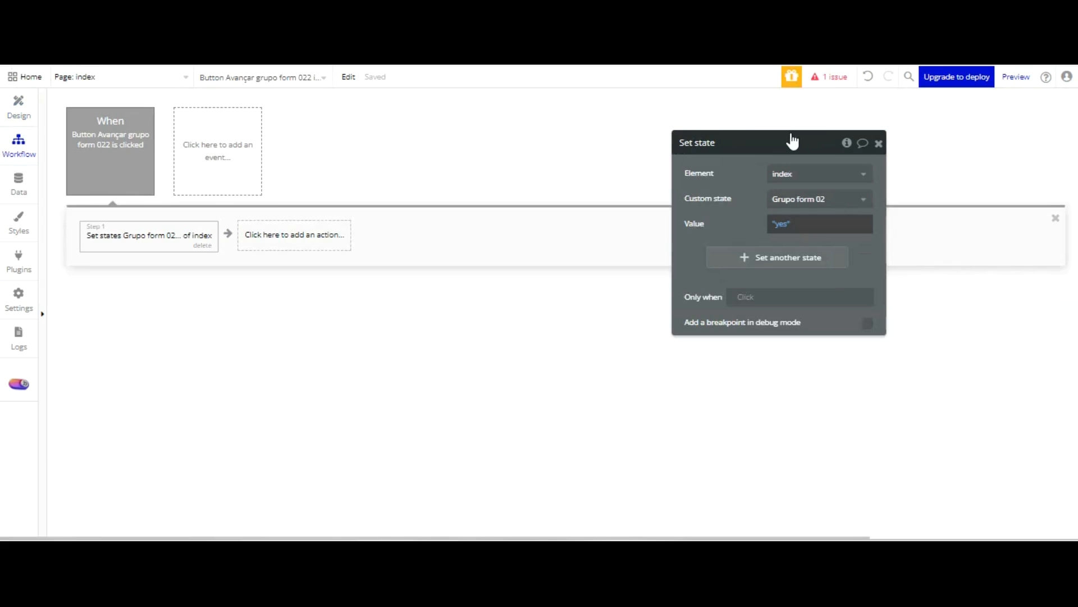
pyautogui.click(330, 234)
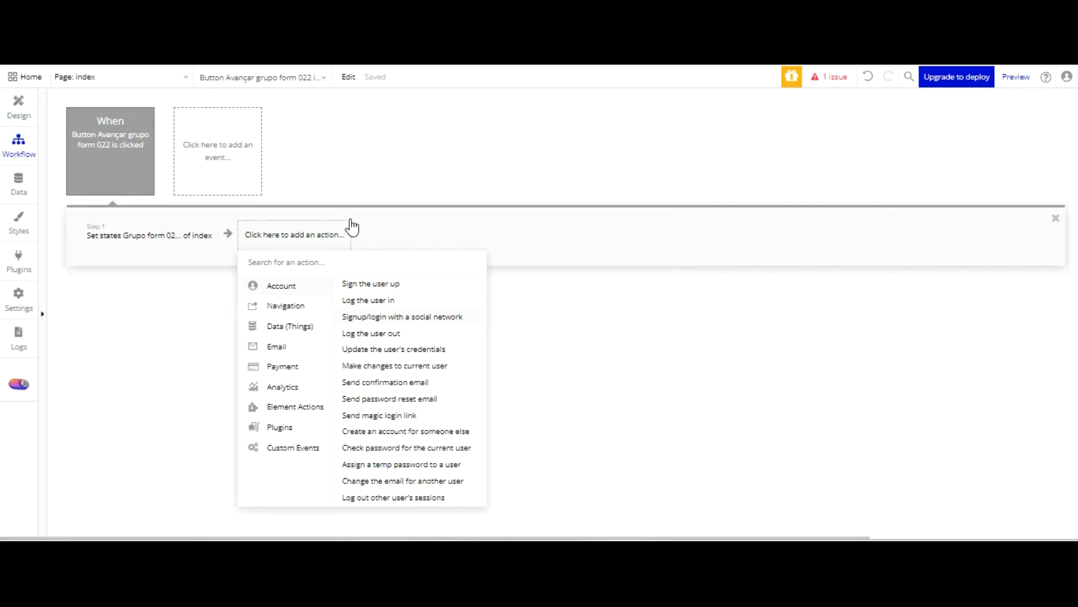
pyautogui.moveTo(317, 407)
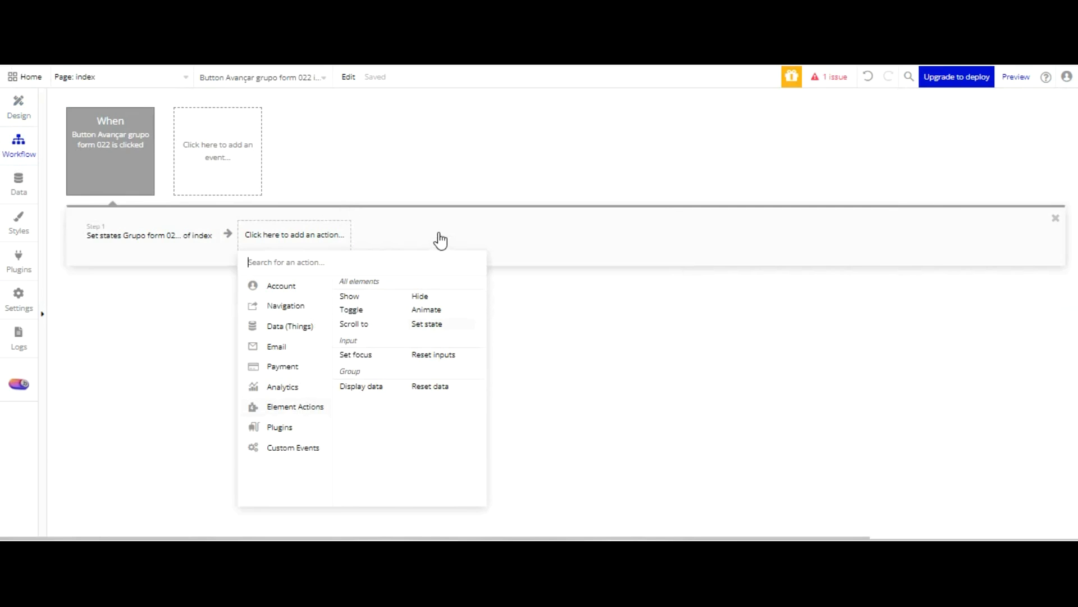
pyautogui.click(427, 324)
pyautogui.click(776, 173)
pyautogui.click(798, 200)
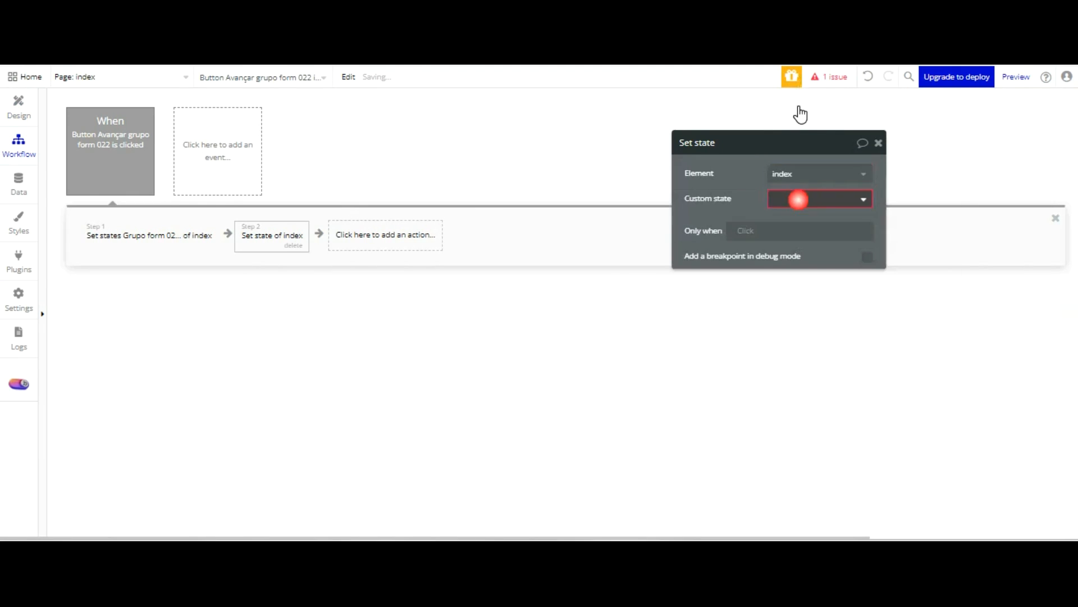
pyautogui.click(809, 219)
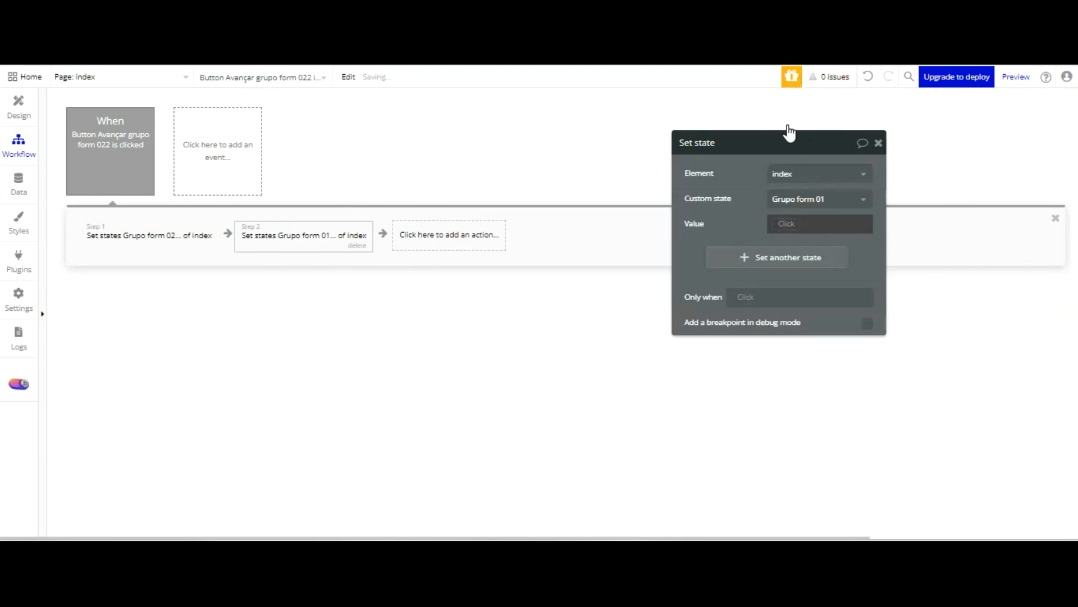
# Set the Grupo form 01 state value to "no" in the second action
pyautogui.click(786, 224)
pyautogui.press('Down')
pyautogui.press('Down')
pyautogui.press('Down')
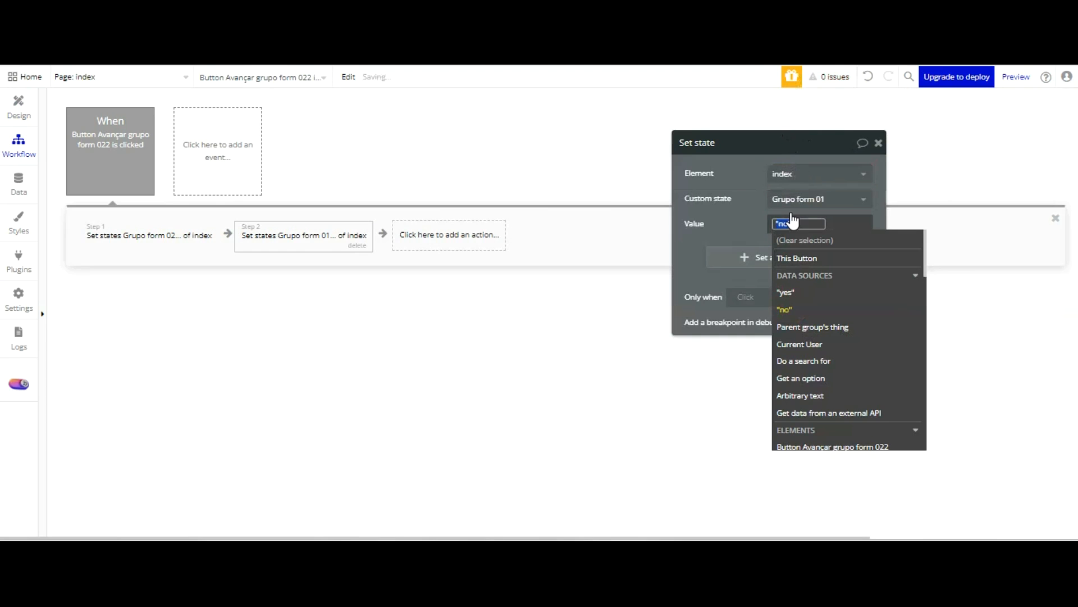
pyautogui.press('Return')
# Inspect the properties of the Quantidade Atual de Colaboradores dropdown and of Group Form 02
pyautogui.click(18, 107)
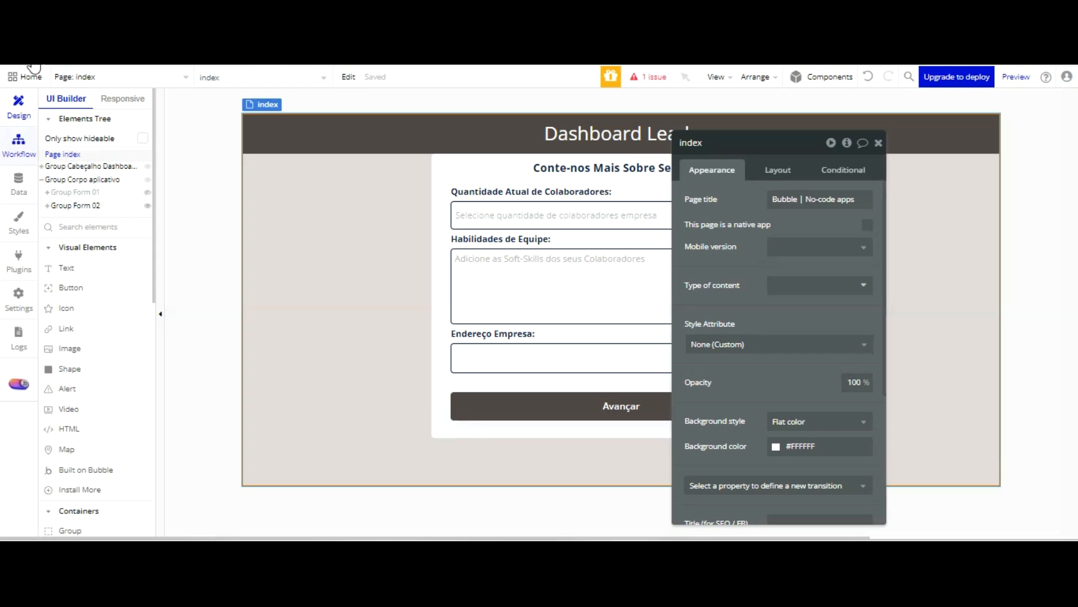
pyautogui.click(505, 215)
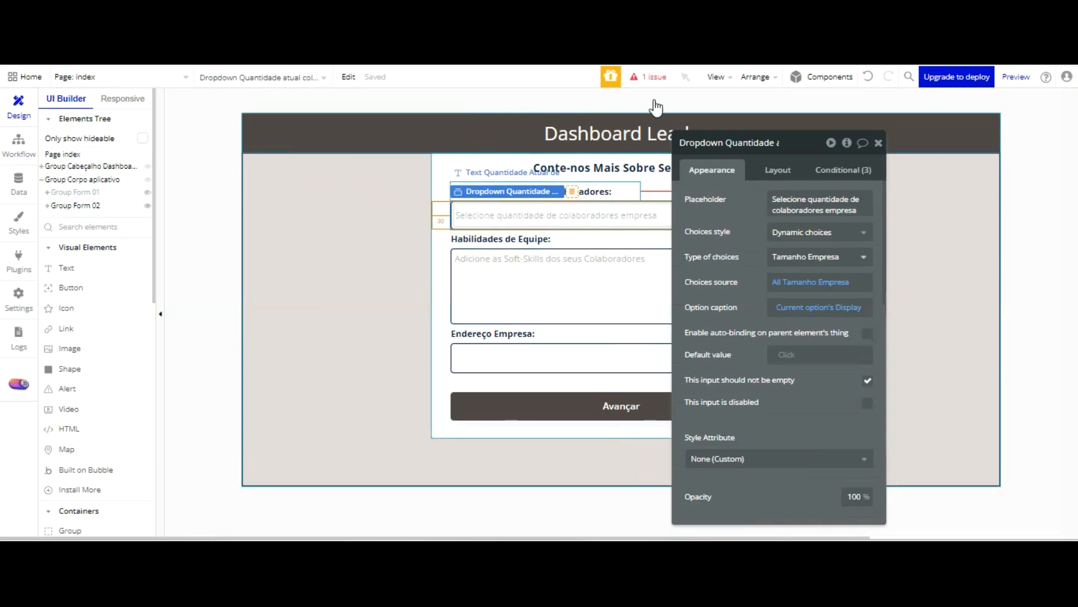
pyautogui.click(737, 143)
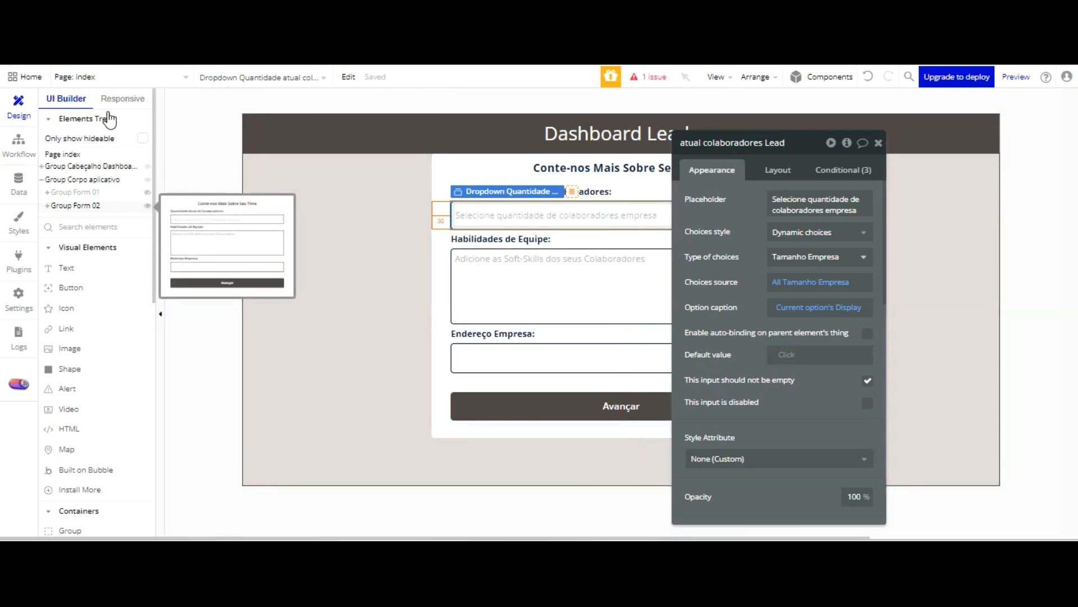
pyautogui.click(102, 204)
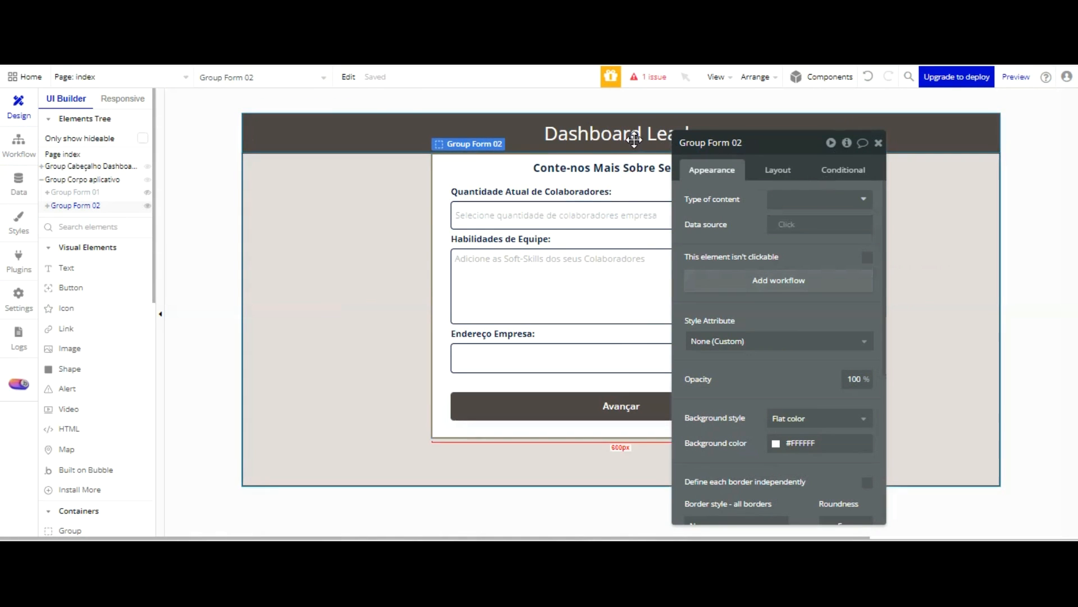
# Add a condition to Group Form 01 that applies when index's Grupo form 01 is no
pyautogui.click(98, 192)
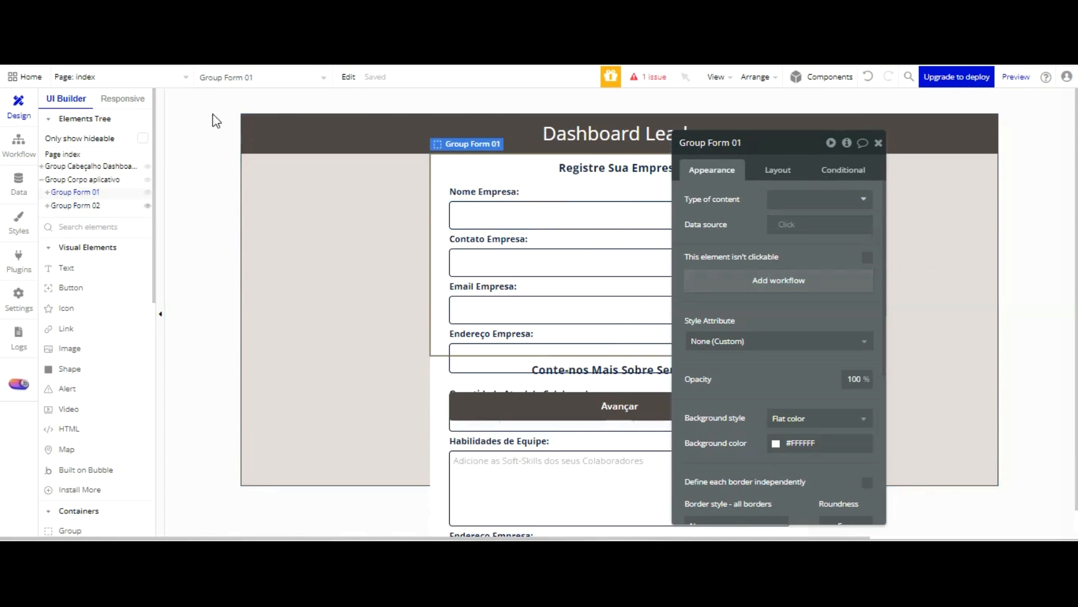
pyautogui.click(791, 170)
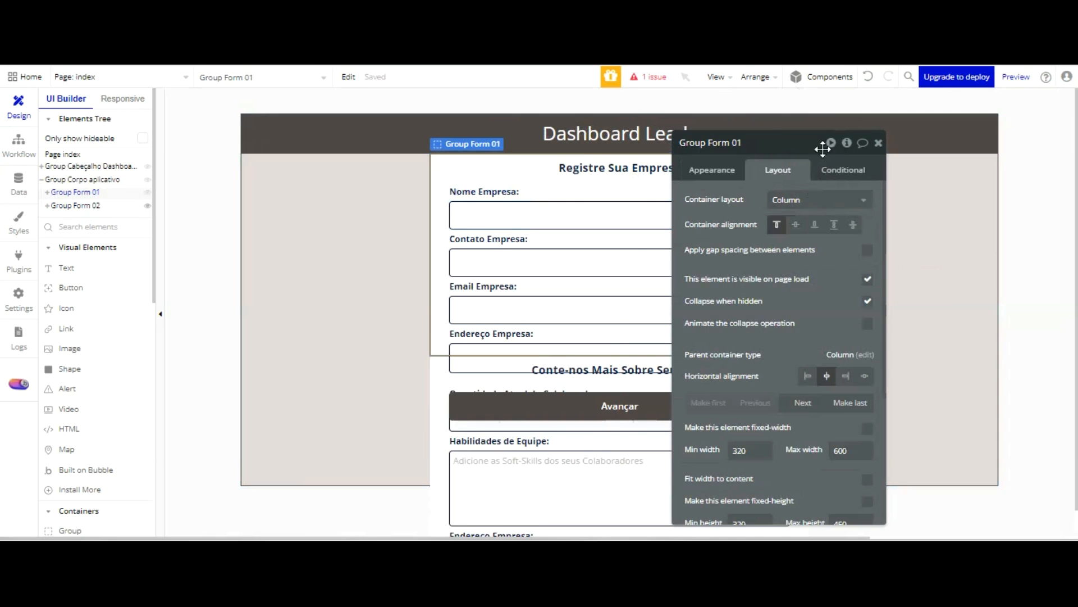
pyautogui.click(843, 169)
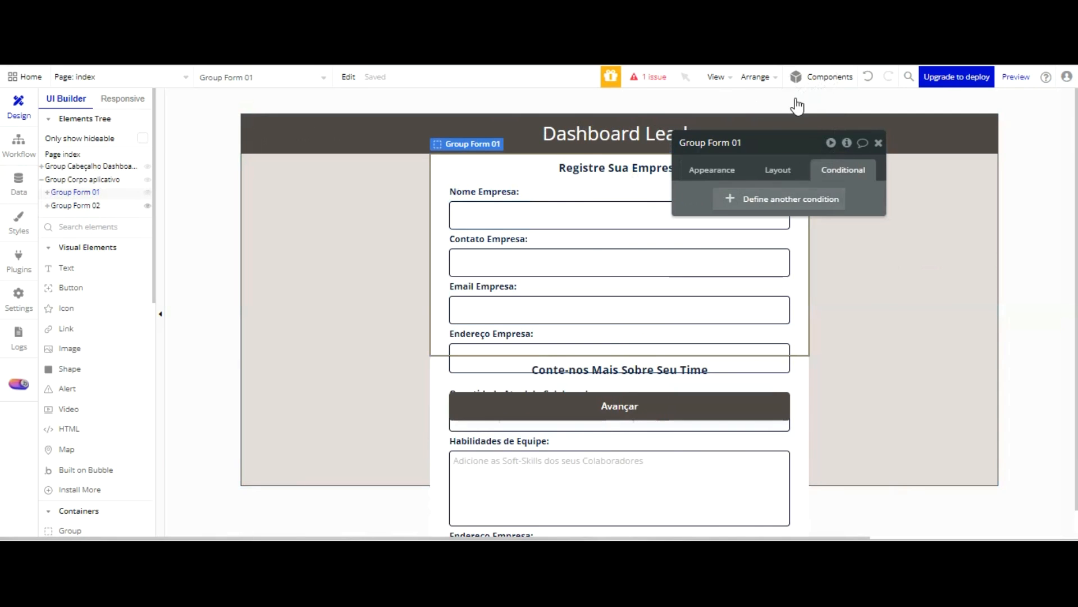
pyautogui.click(789, 197)
pyautogui.click(729, 205)
pyautogui.scroll(-10, 769, 239)
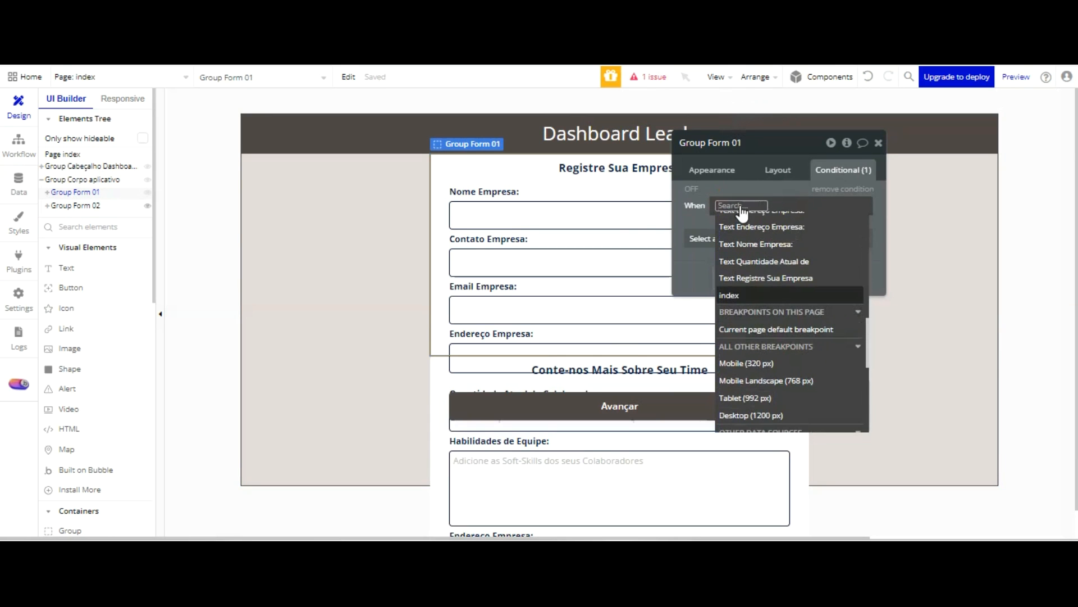
pyautogui.click(767, 295)
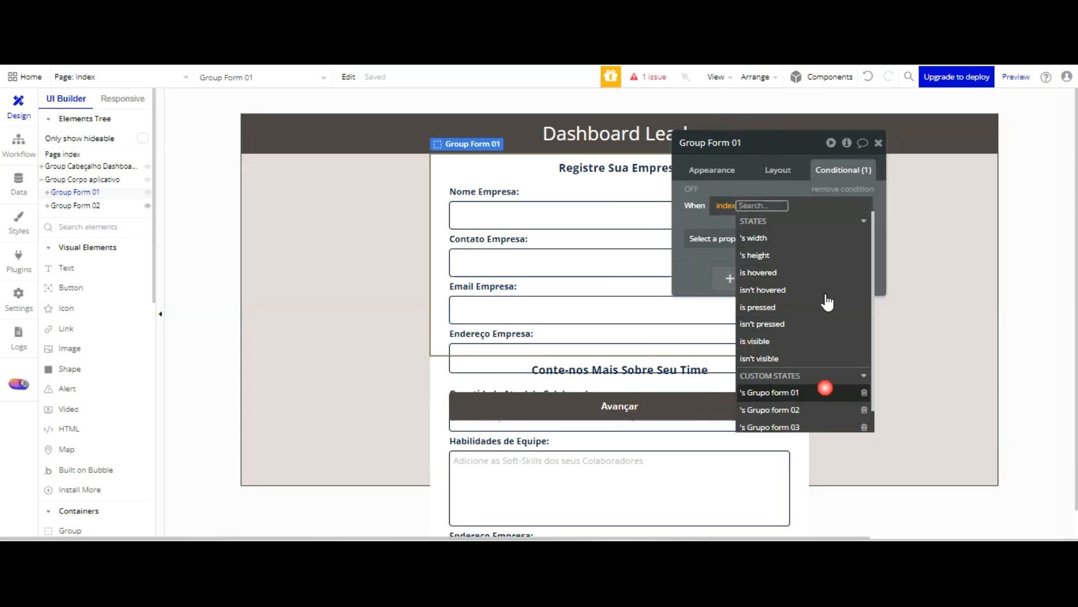
pyautogui.click(825, 388)
pyautogui.click(829, 272)
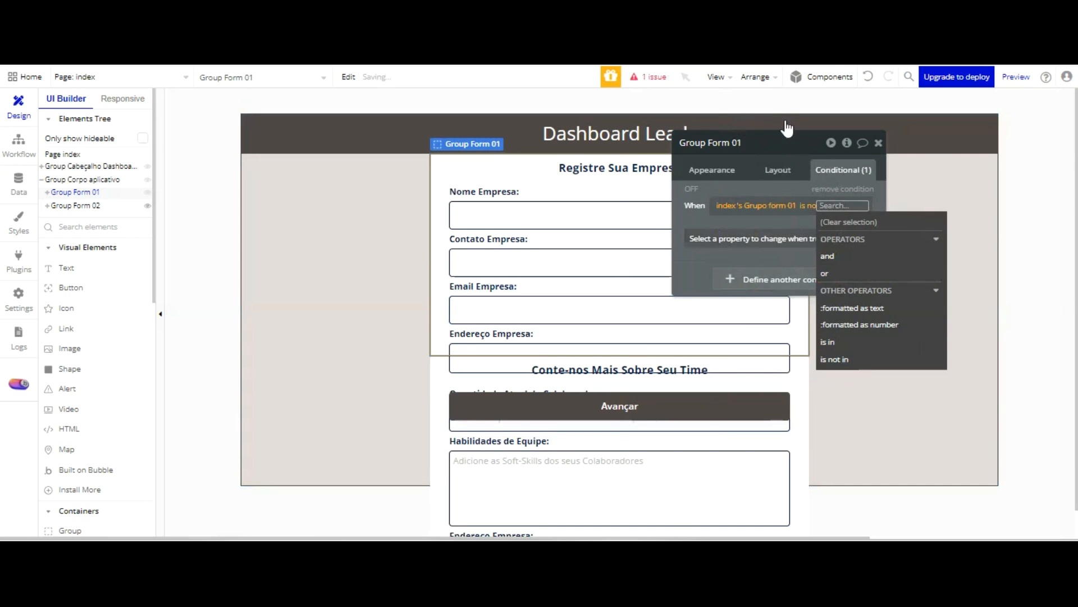
pyautogui.click(787, 125)
# Have the condition change Group Form 01's visibility property, with "This element is visible" unchecked
pyautogui.click(780, 237)
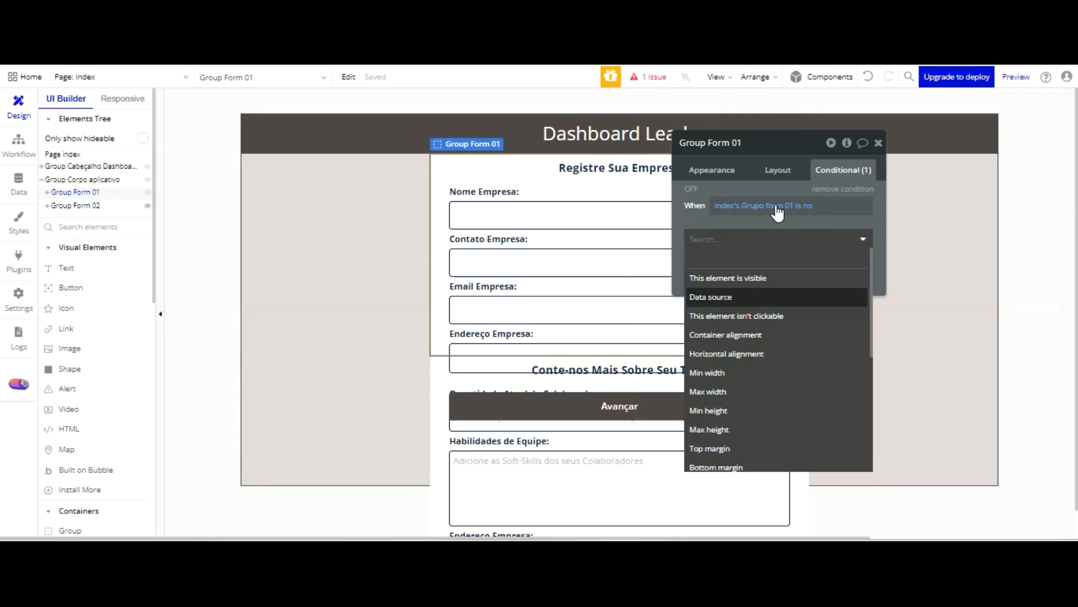
pyautogui.click(775, 277)
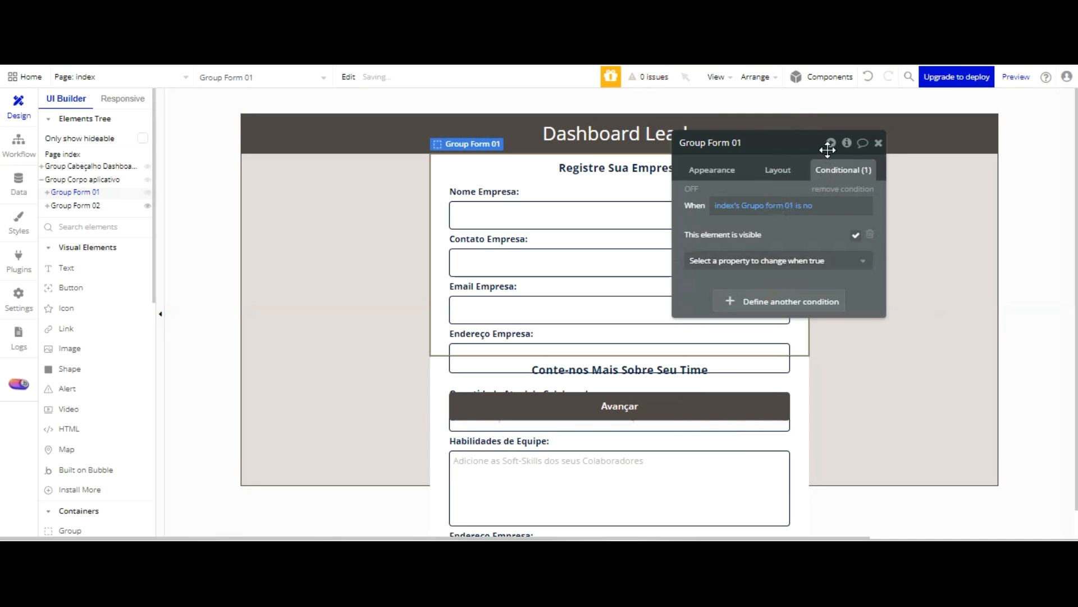
pyautogui.click(855, 235)
# Review the two Set state actions in the Avançar button's workflow
pyautogui.click(18, 143)
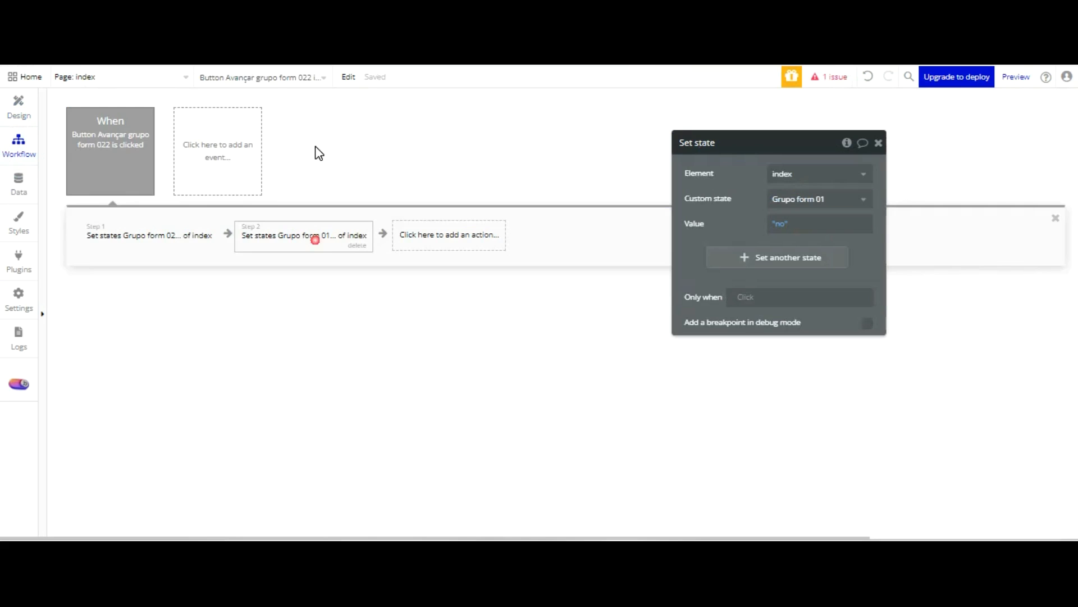
pyautogui.click(168, 231)
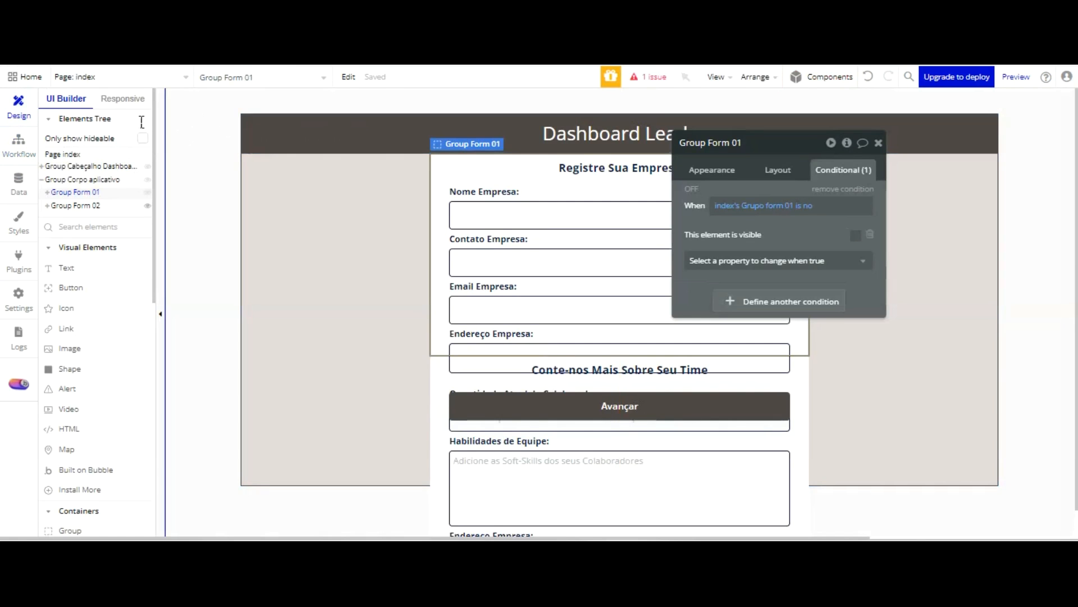
# Hide Group Form 01 in the editor and add empty conditions to Group Form 02 and the index page
pyautogui.click(100, 206)
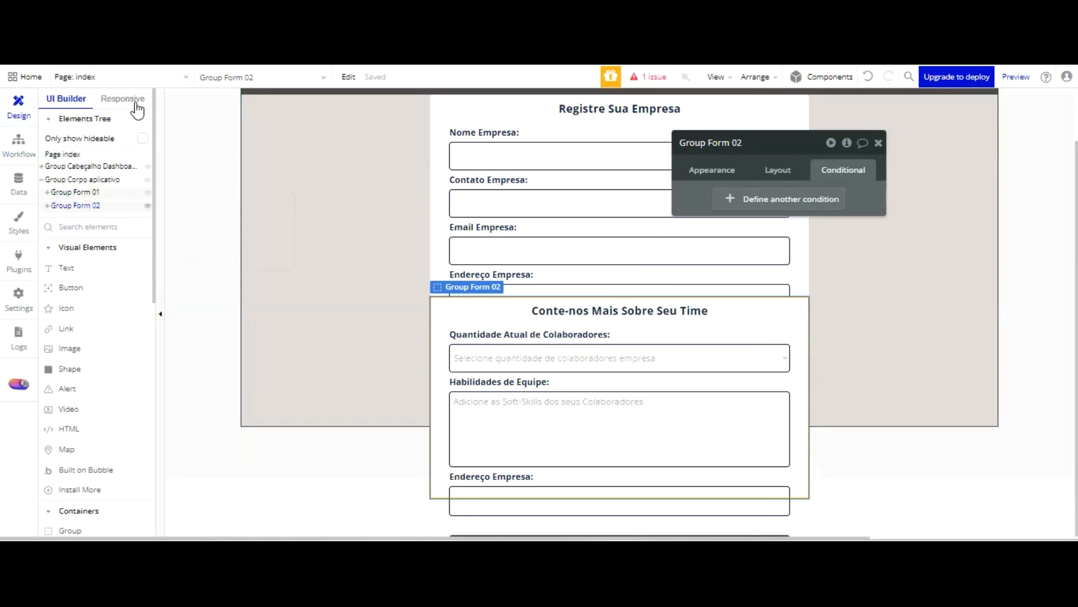
pyautogui.click(147, 193)
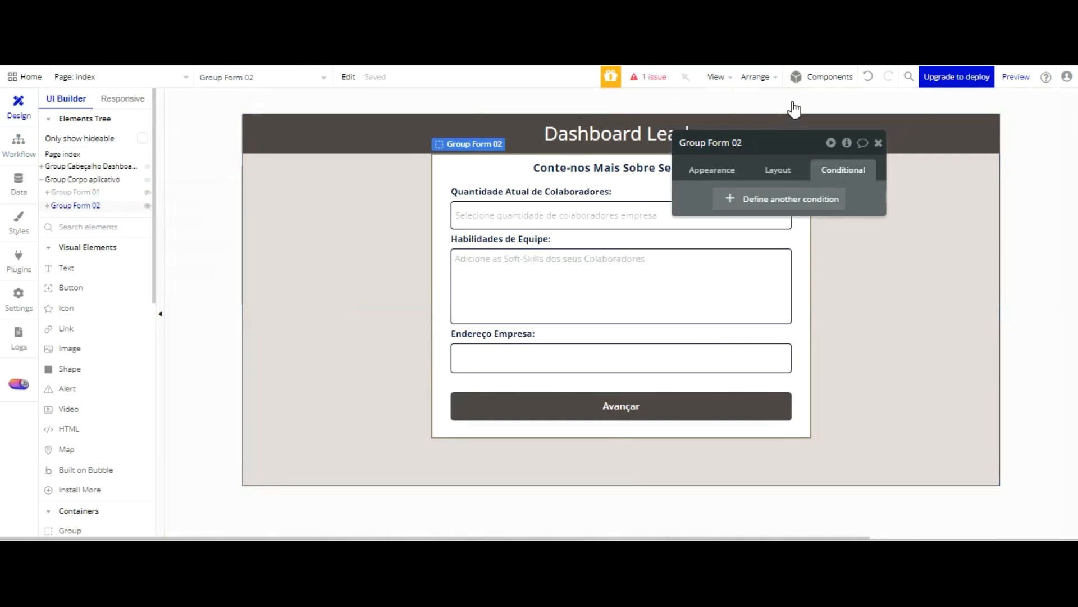
pyautogui.click(793, 198)
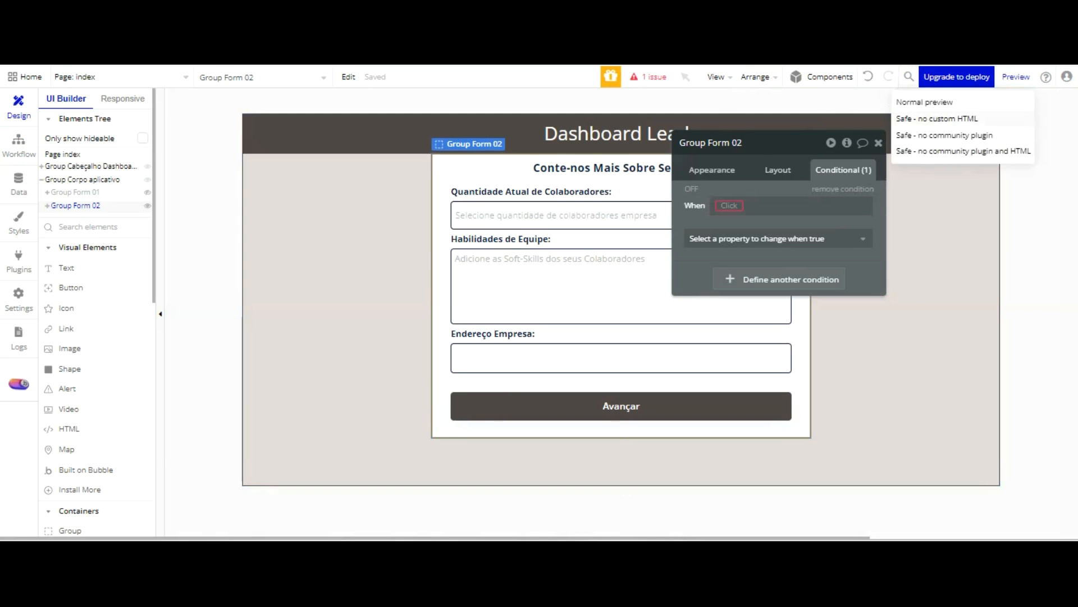
pyautogui.click(809, 106)
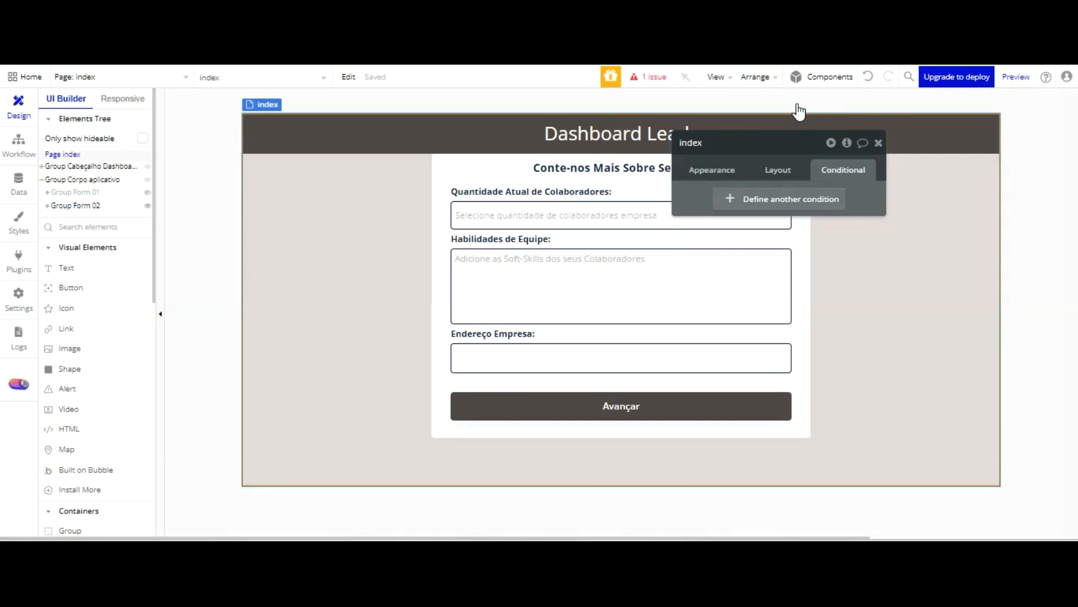
pyautogui.click(779, 198)
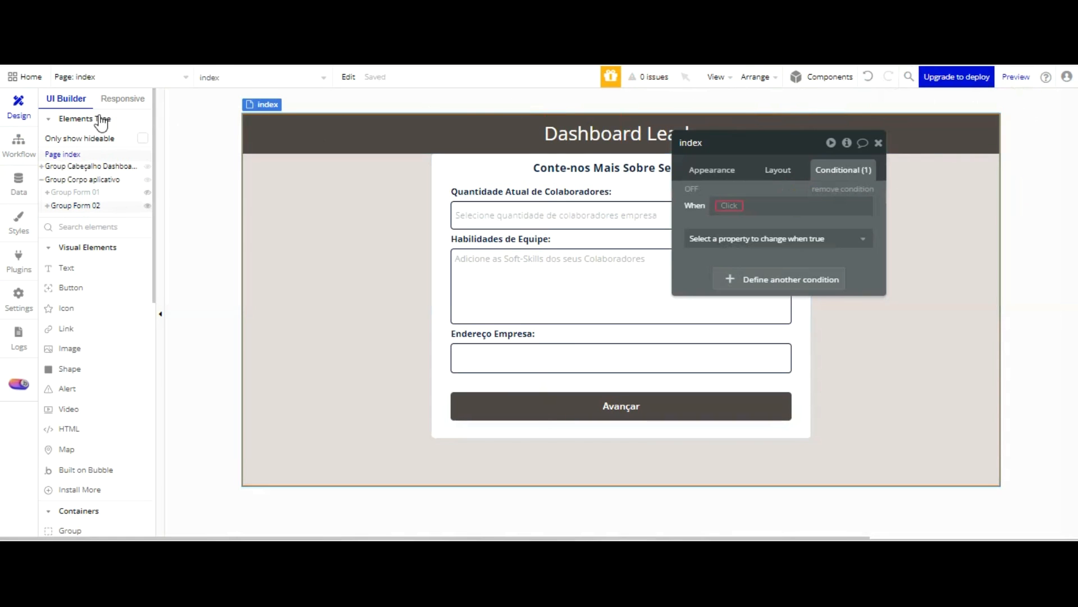
# Define Group Form 02's condition to apply when index's Grupo form 02 is yes
pyautogui.click(96, 205)
pyautogui.click(729, 205)
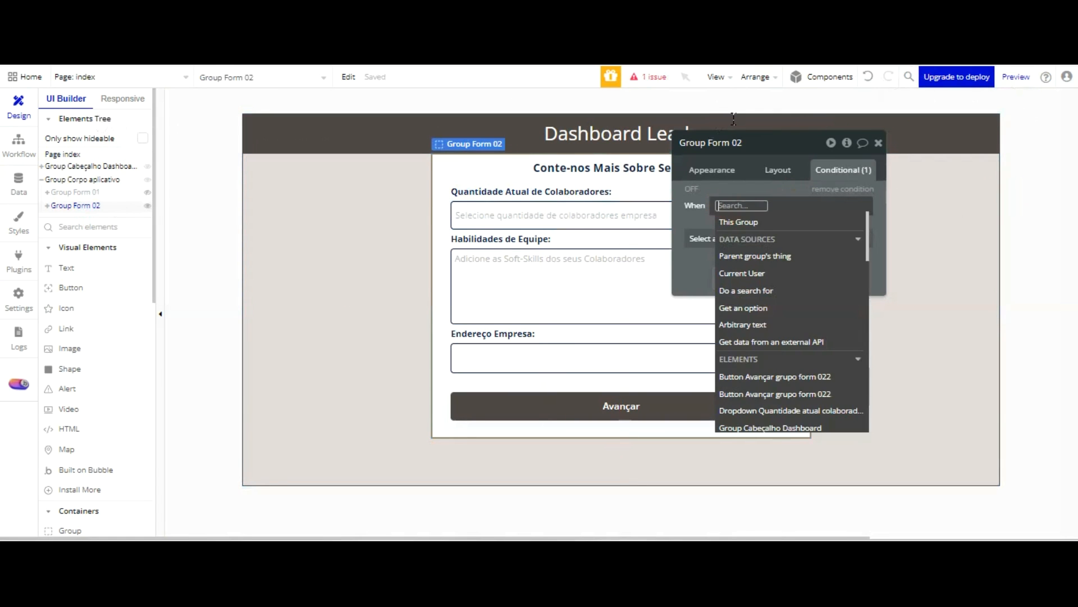
pyautogui.scroll(-5, 813, 258)
pyautogui.scroll(-5, 798, 253)
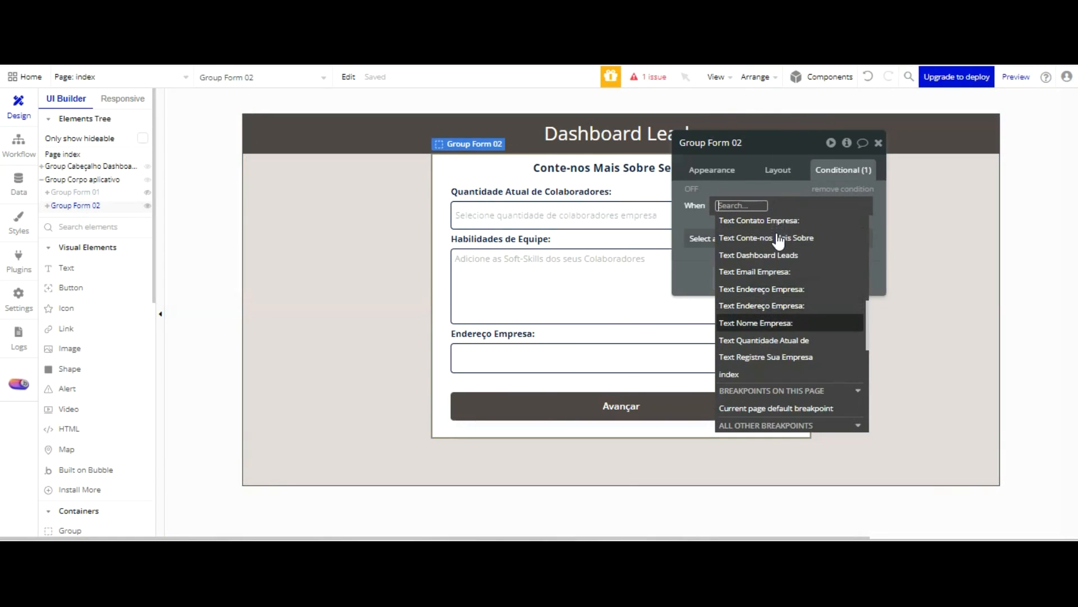
pyautogui.click(767, 338)
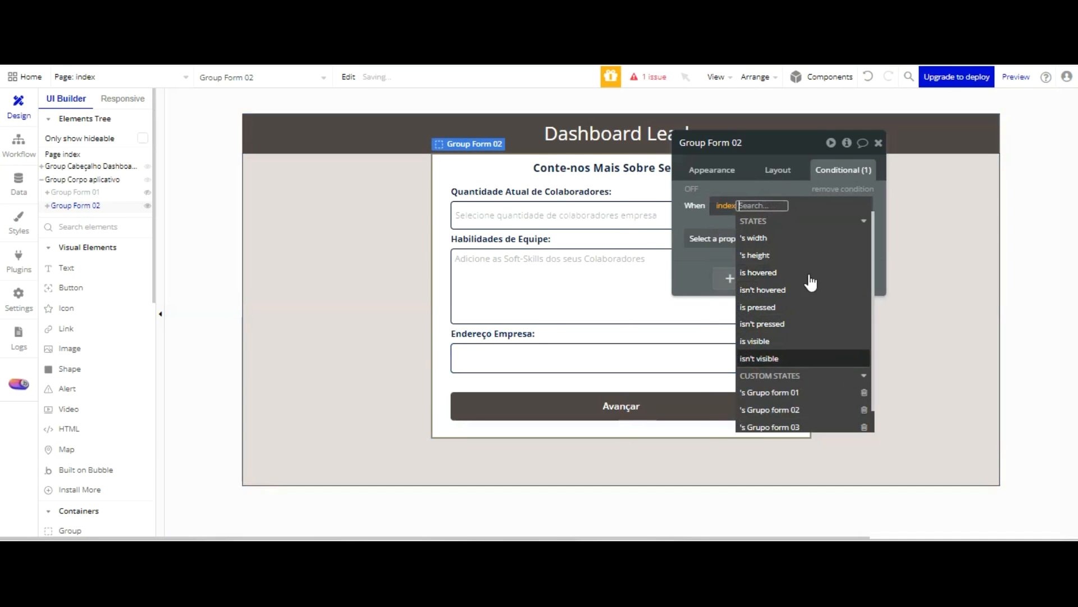
pyautogui.click(818, 407)
pyautogui.click(811, 257)
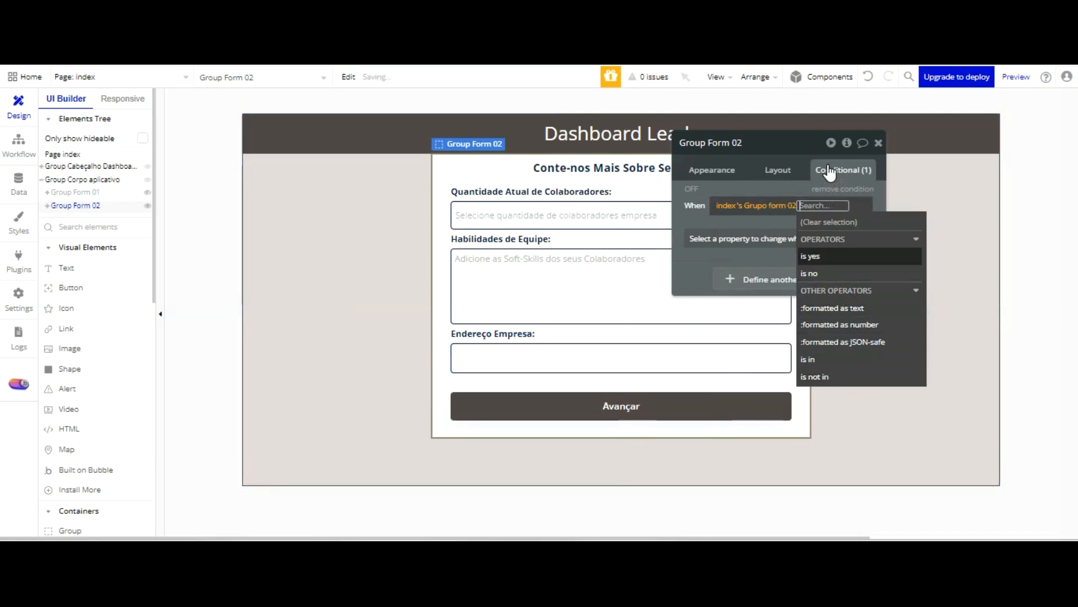
pyautogui.click(731, 141)
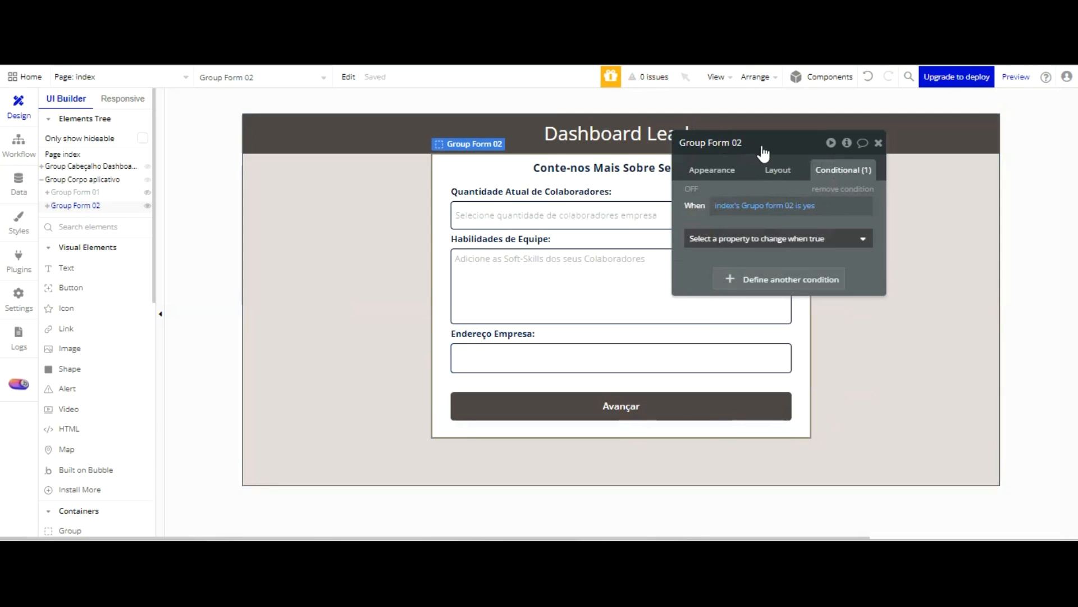
# Have Group Form 02's condition make the element visible, and open the group's layout settings
pyautogui.click(762, 238)
pyautogui.click(756, 276)
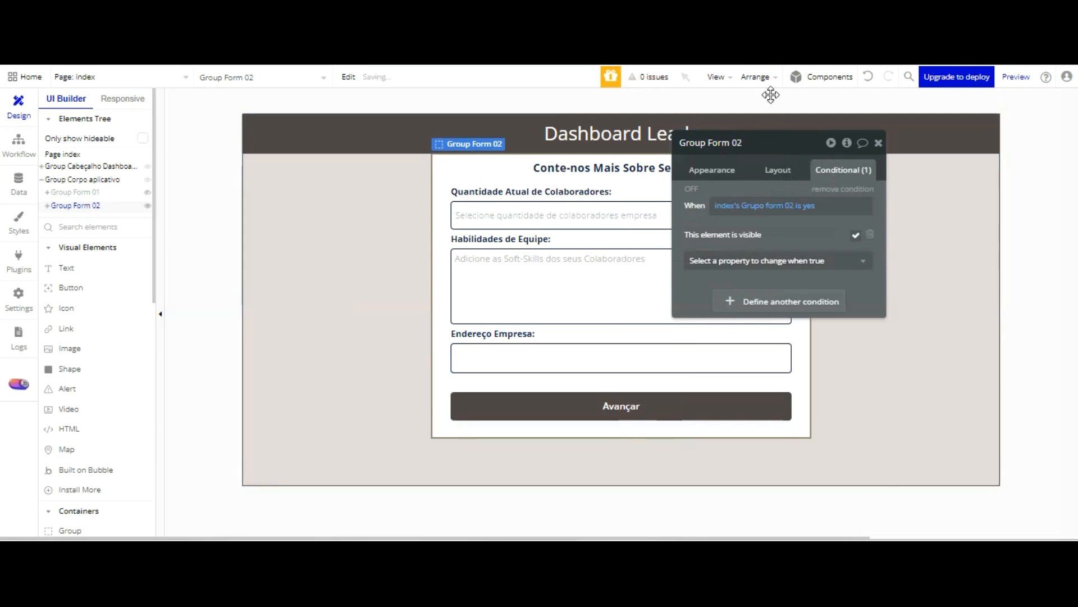
pyautogui.click(778, 170)
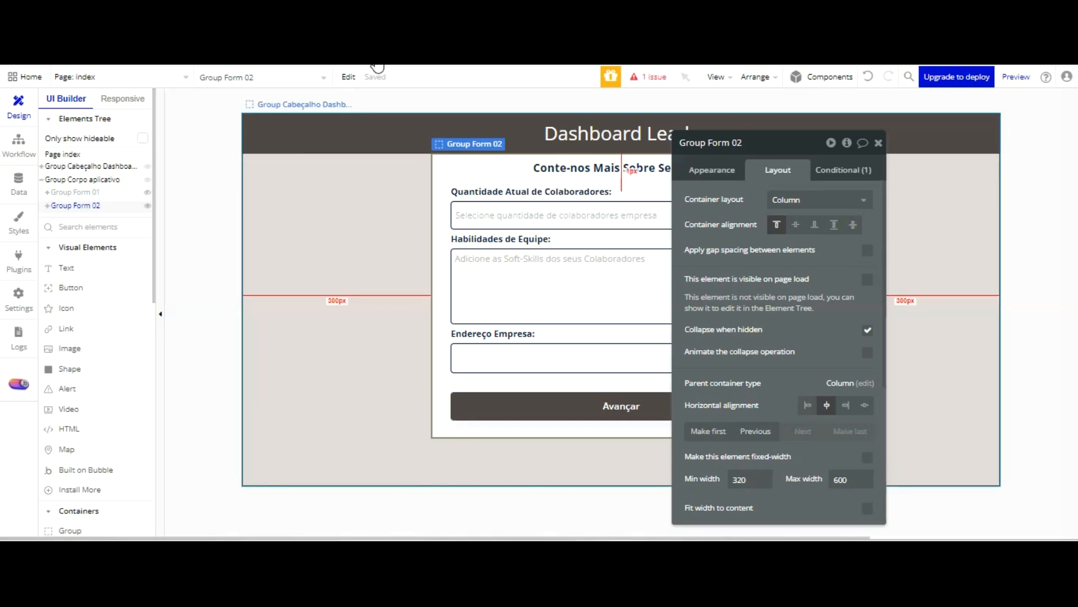
# Review Group Form 01's layout and visibility condition, and show only Group Form 01 in the editor
pyautogui.click(96, 195)
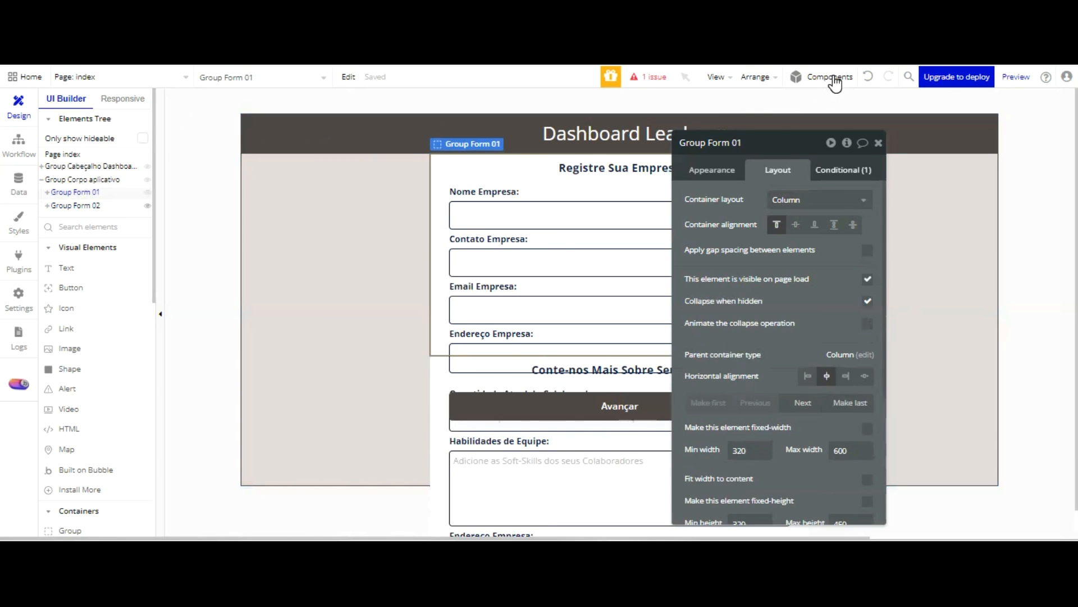
pyautogui.click(834, 169)
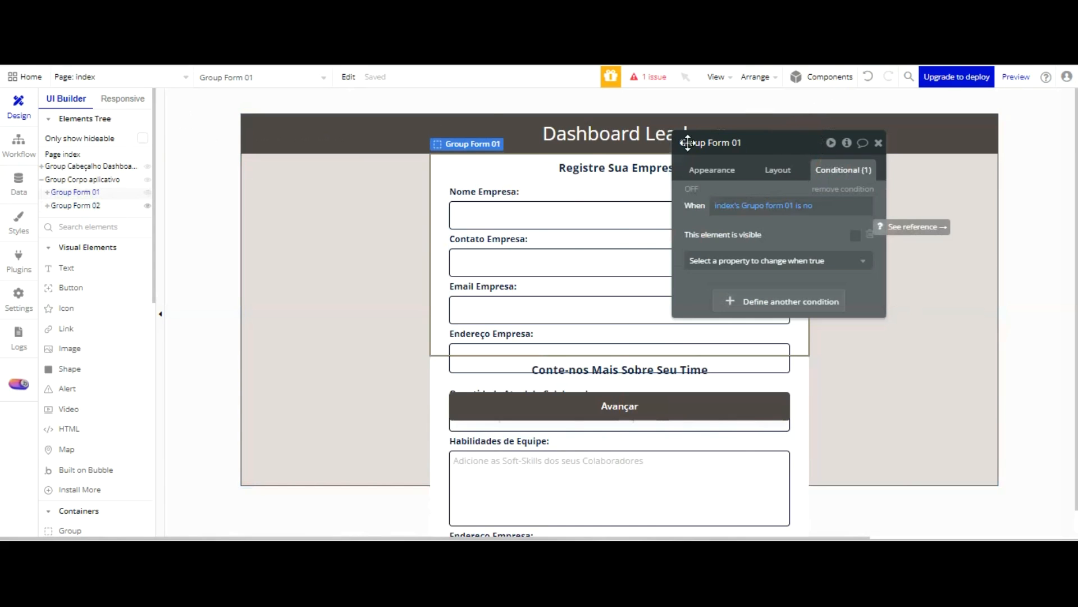
pyautogui.click(79, 205)
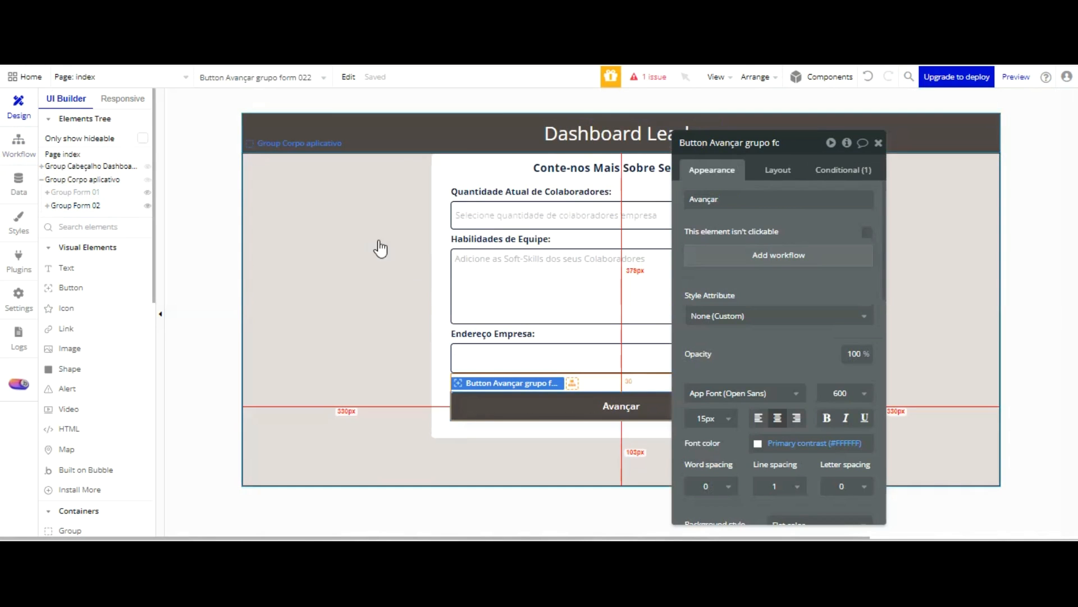
pyautogui.click(77, 192)
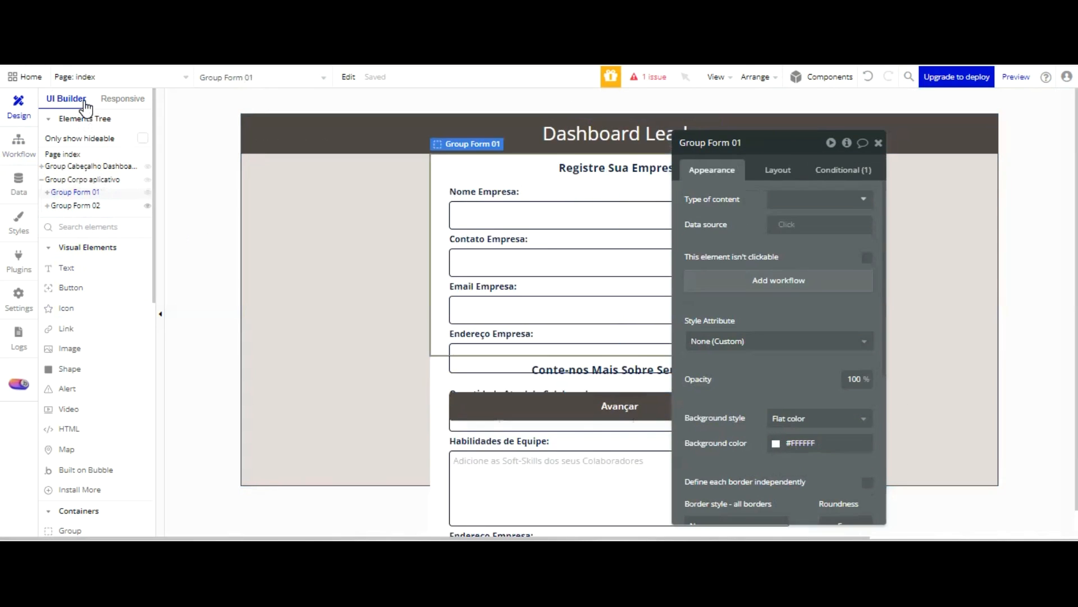
pyautogui.click(85, 206)
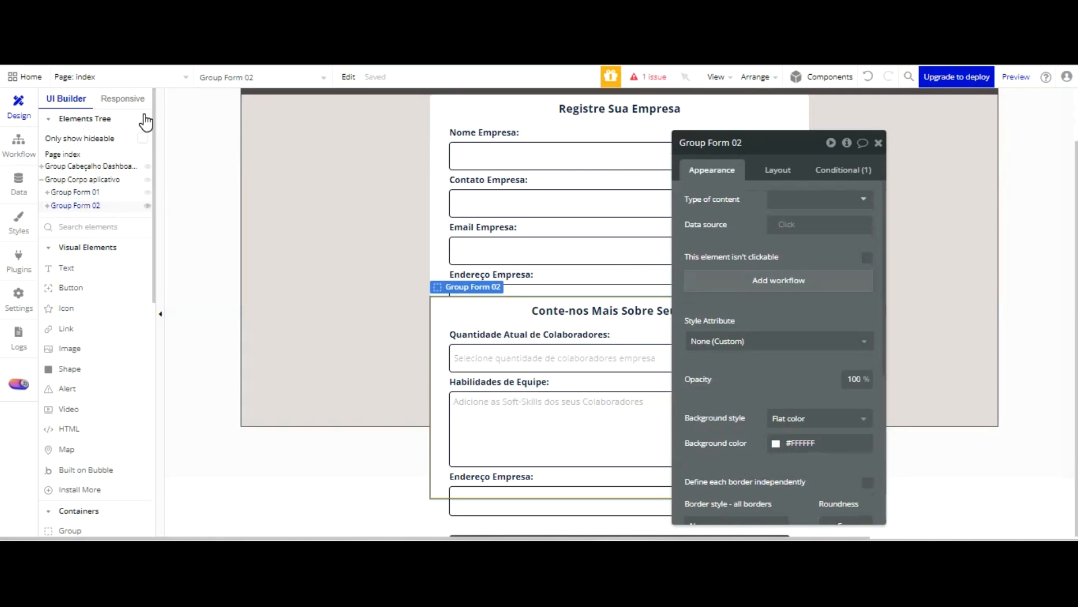
pyautogui.click(147, 206)
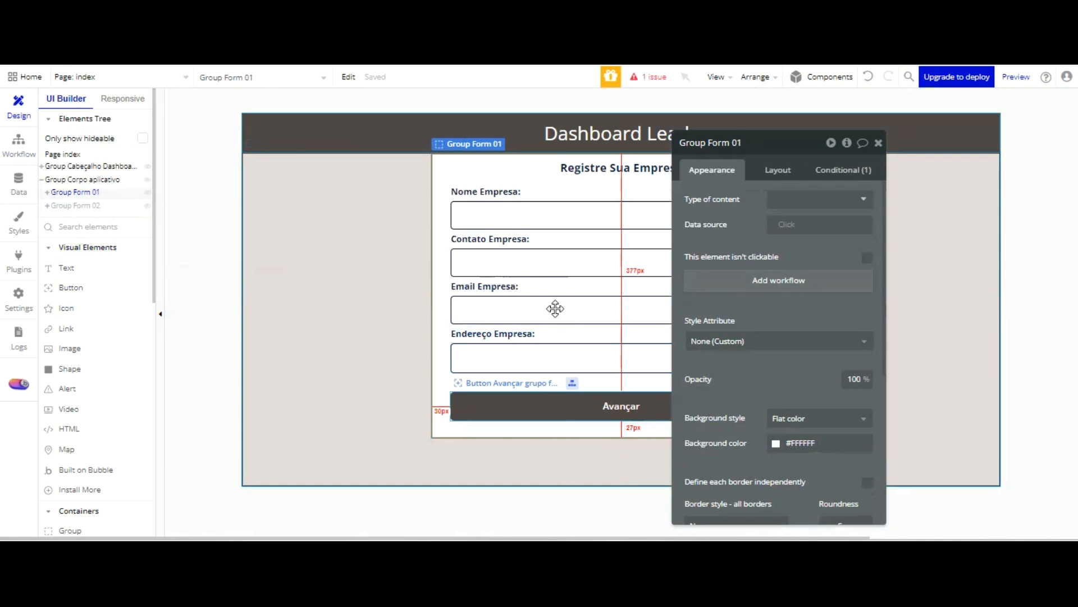
# Review the Set state actions for Grupo form 02 and Grupo form 01 in the first form's Avançar workflow
pyautogui.click(558, 404)
pyautogui.click(792, 259)
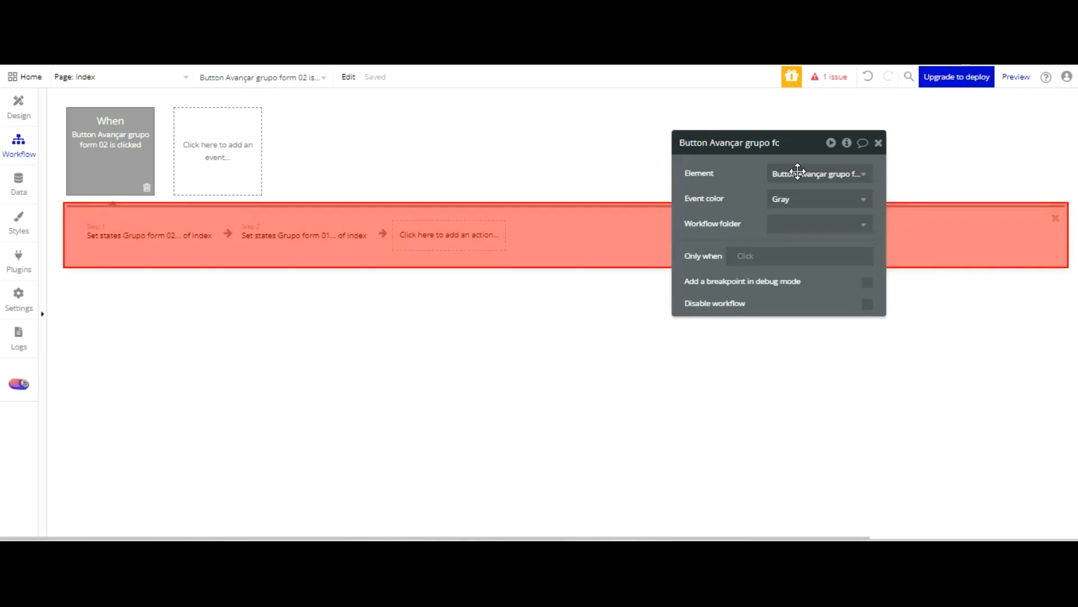
pyautogui.click(149, 231)
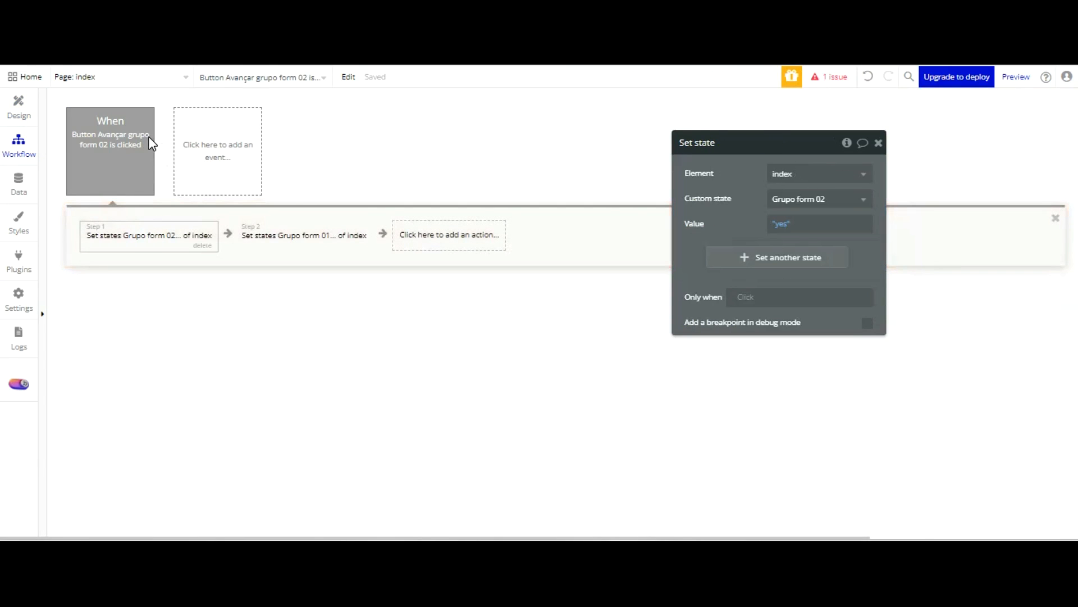
pyautogui.click(303, 235)
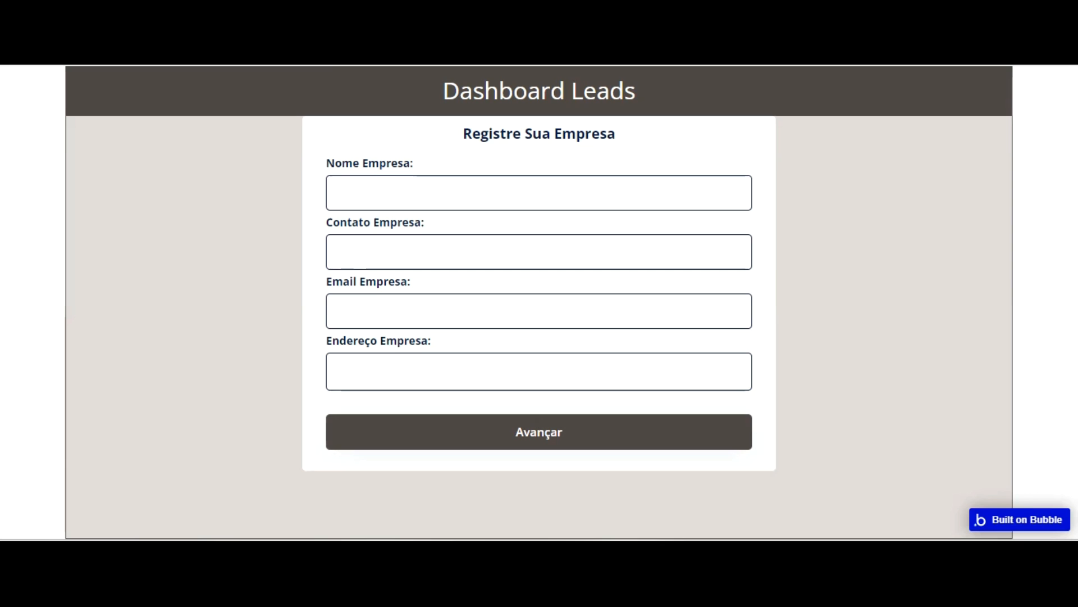
# In the page preview, advance to the second form and choose 501 - 2000 Colaboradores as the current number of employees
pyautogui.click(558, 431)
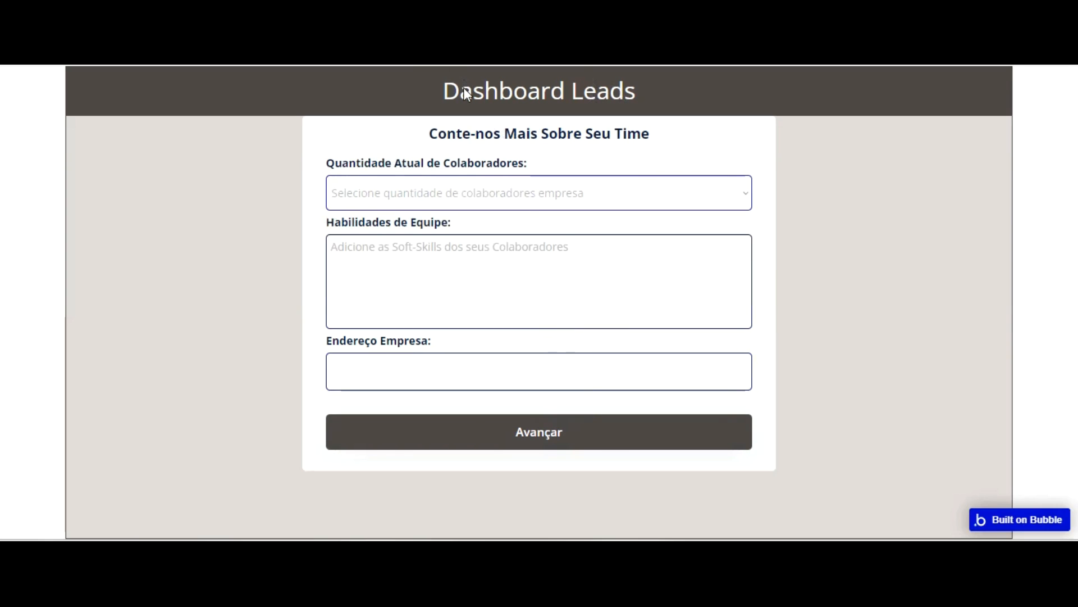
pyautogui.click(462, 186)
pyautogui.click(548, 218)
pyautogui.click(467, 192)
pyautogui.click(464, 265)
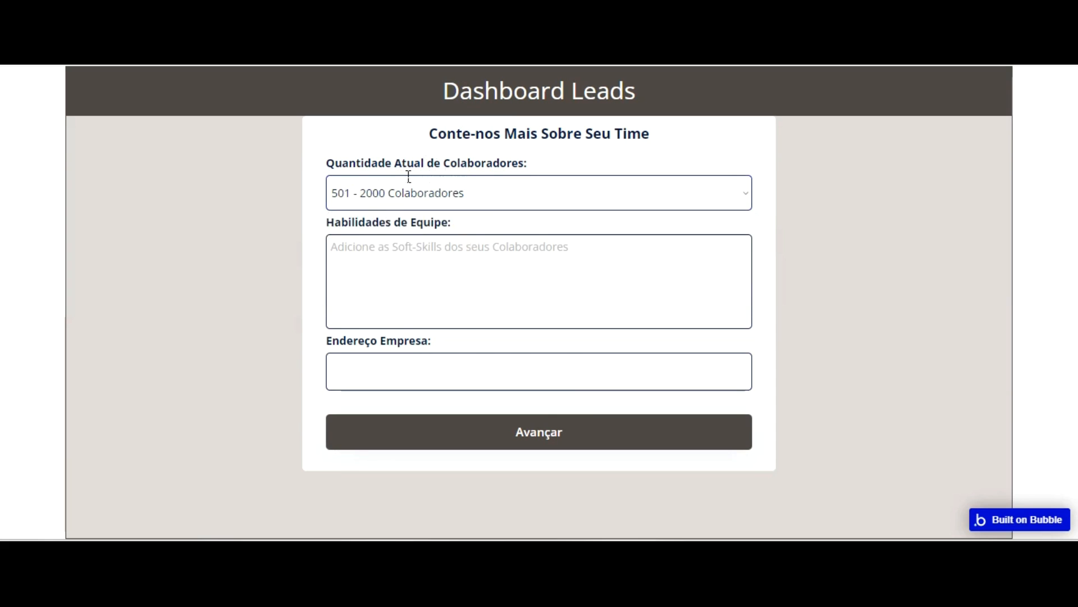
# Add Autonomia, Colaboração, Empatia, Flexibilidade and Escrita to the Habilidades de Equipe field
pyautogui.click(406, 270)
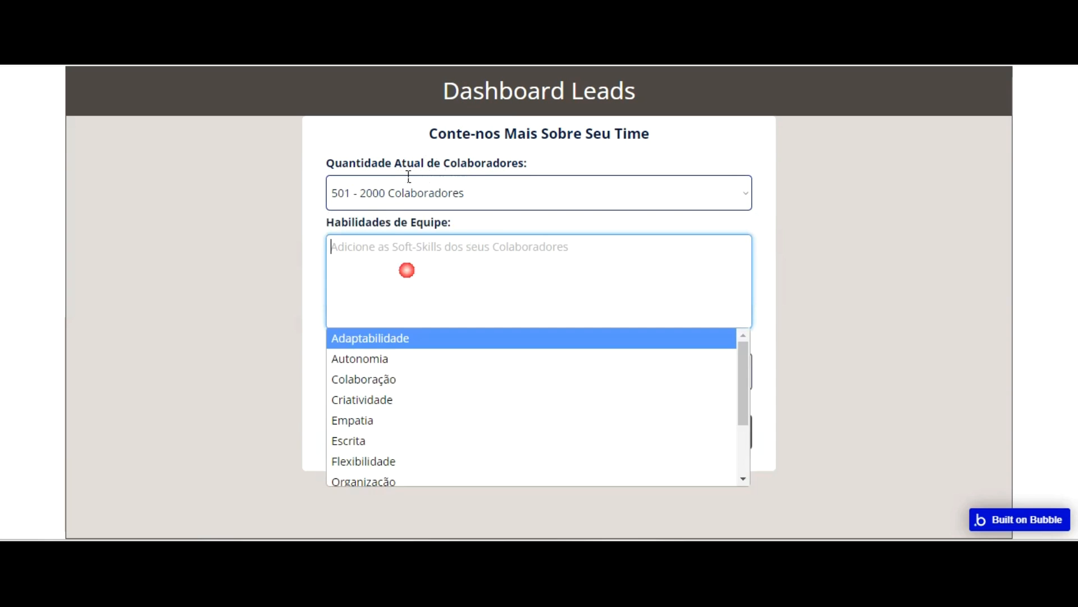
pyautogui.click(392, 359)
pyautogui.click(396, 316)
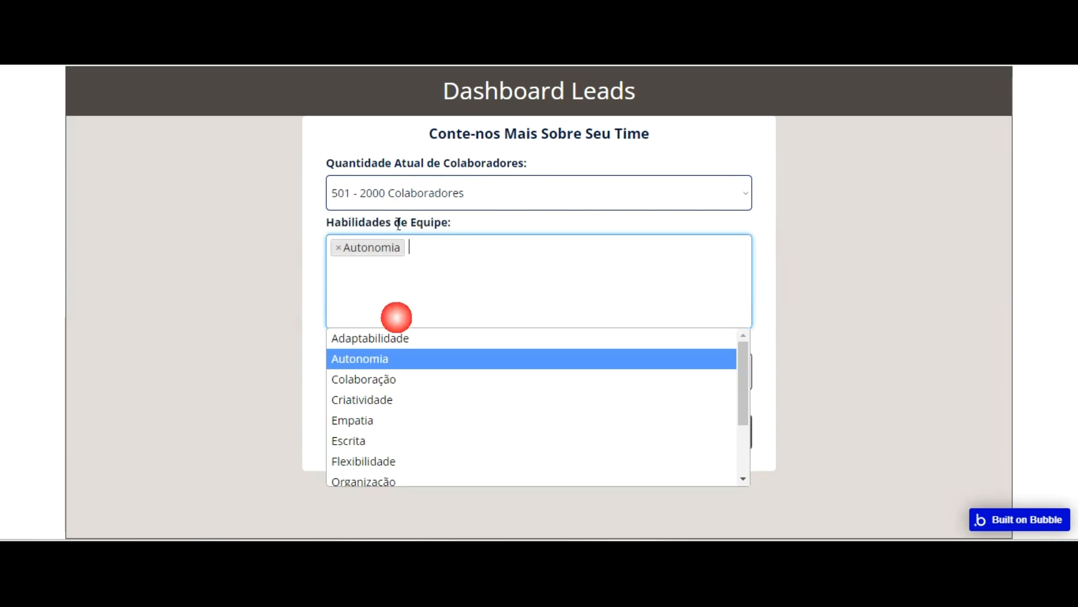
pyautogui.click(396, 379)
pyautogui.click(421, 320)
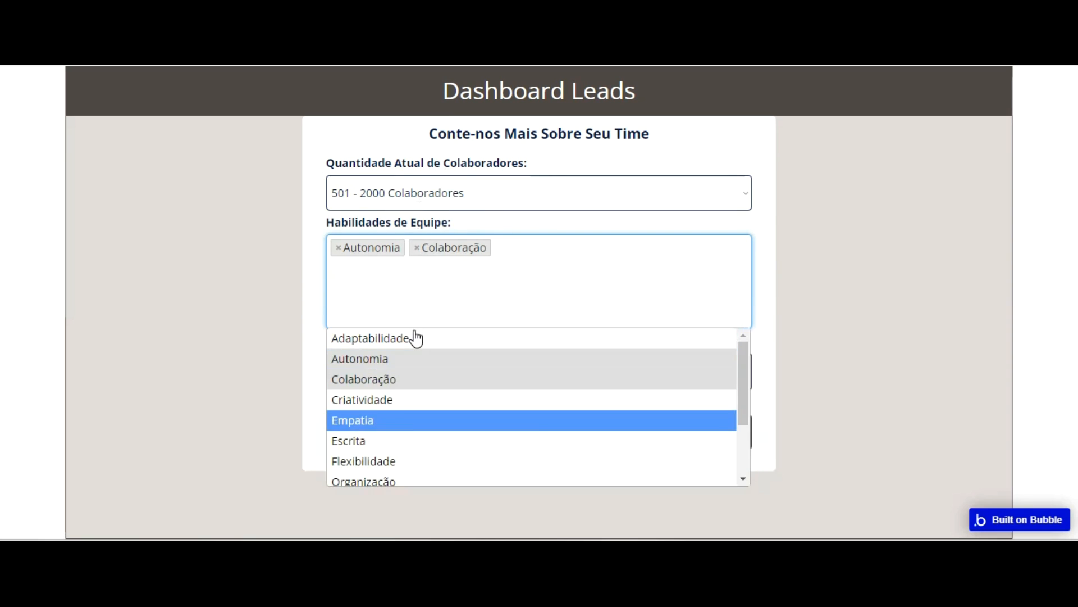
pyautogui.click(413, 420)
pyautogui.click(432, 286)
pyautogui.click(382, 461)
pyautogui.click(428, 299)
pyautogui.press('Down')
pyautogui.press('Down')
pyautogui.press('Return')
# Remove Colaboração from the selected team skills
pyautogui.click(430, 296)
pyautogui.press('Down')
pyautogui.press('Down')
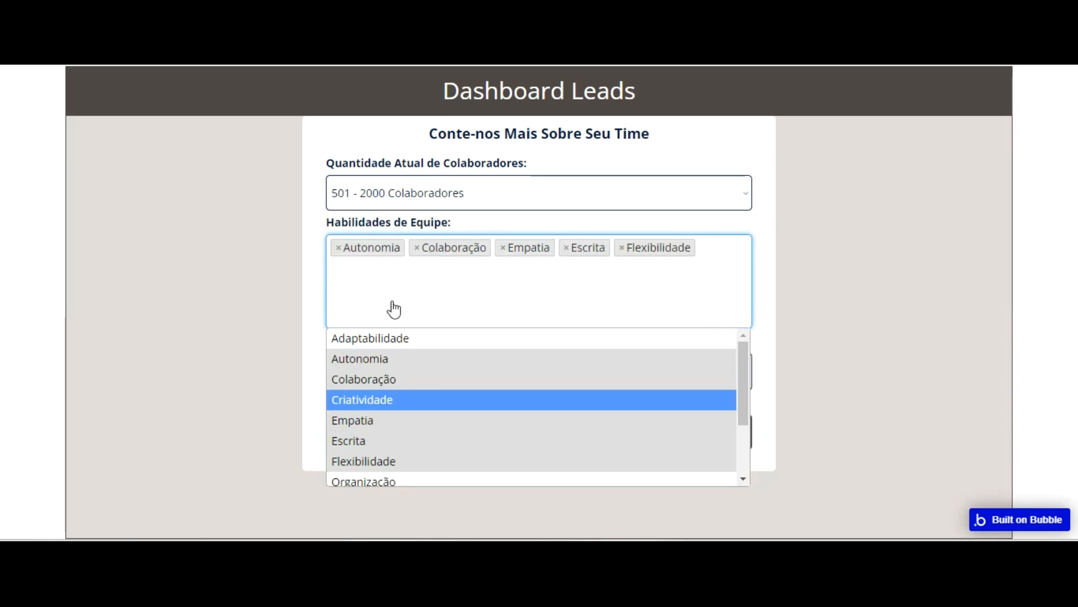
pyautogui.press('Up')
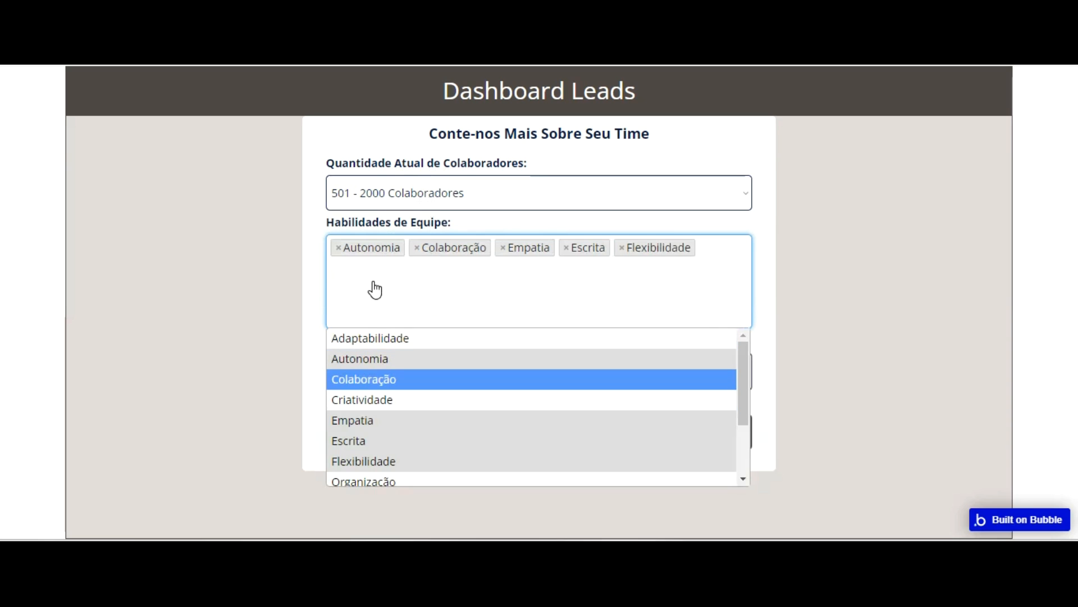
pyautogui.press('Return')
# Add Criatividade to the selected team skills and close the list of options
pyautogui.click(403, 304)
pyautogui.press('Down')
pyautogui.press('Down')
pyautogui.press('Down')
pyautogui.press('Down')
pyautogui.press('Up')
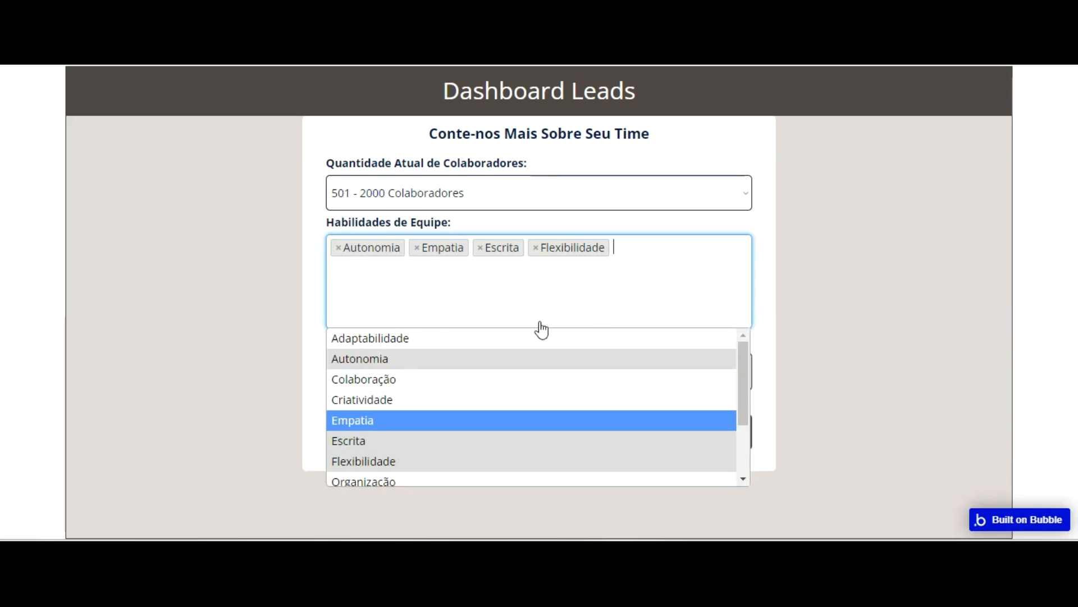
pyautogui.press('Up')
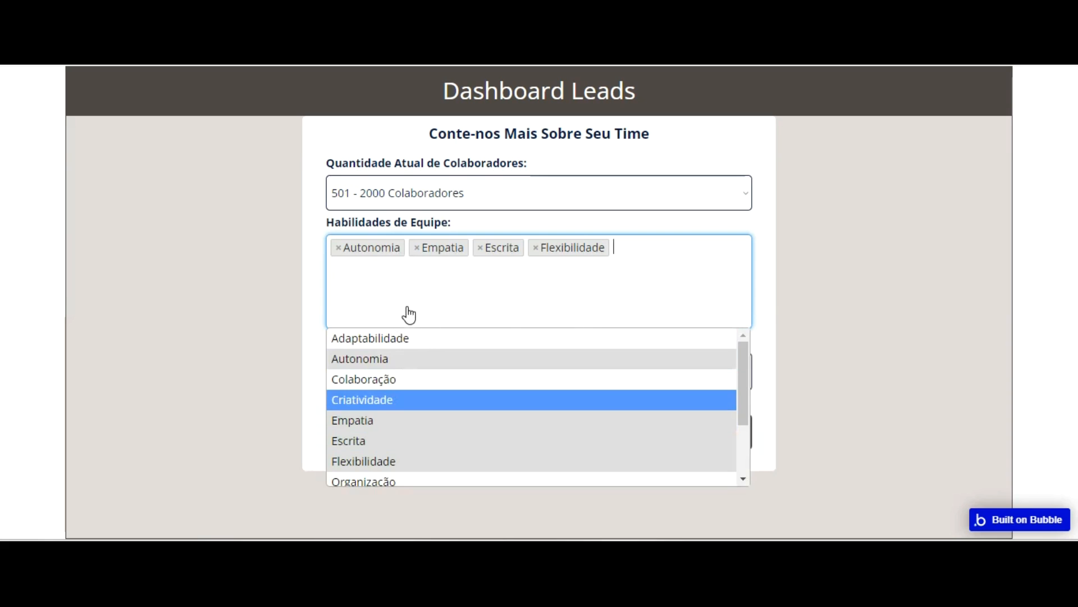
pyautogui.click(396, 399)
pyautogui.click(413, 315)
pyautogui.press('Escape')
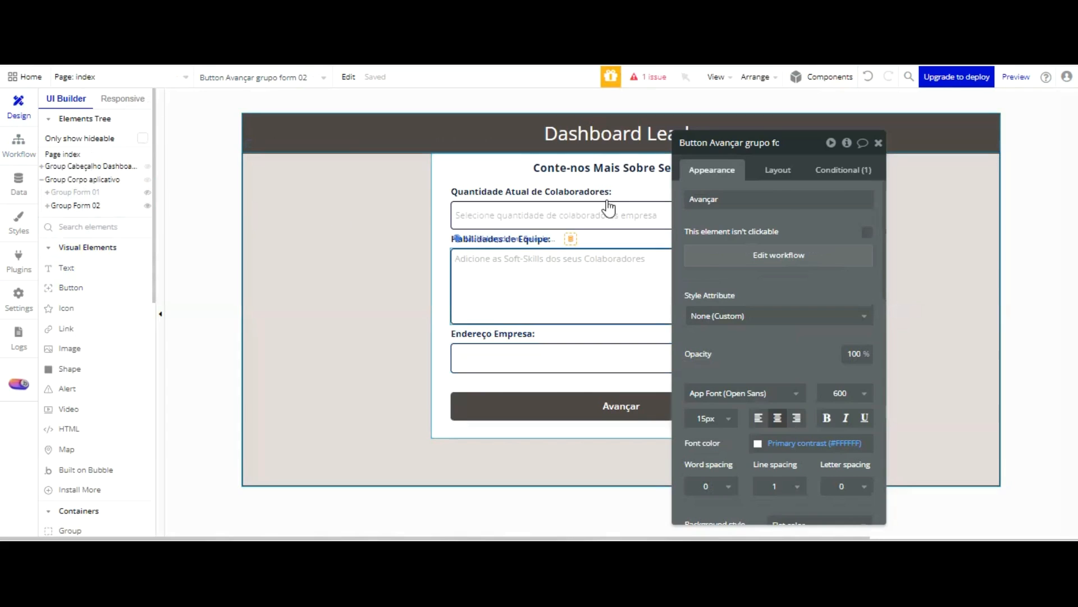
# Back in the Bubble editor, enter 1 as the maximum items for the Habilidades de Equipe multidropdown
pyautogui.click(607, 289)
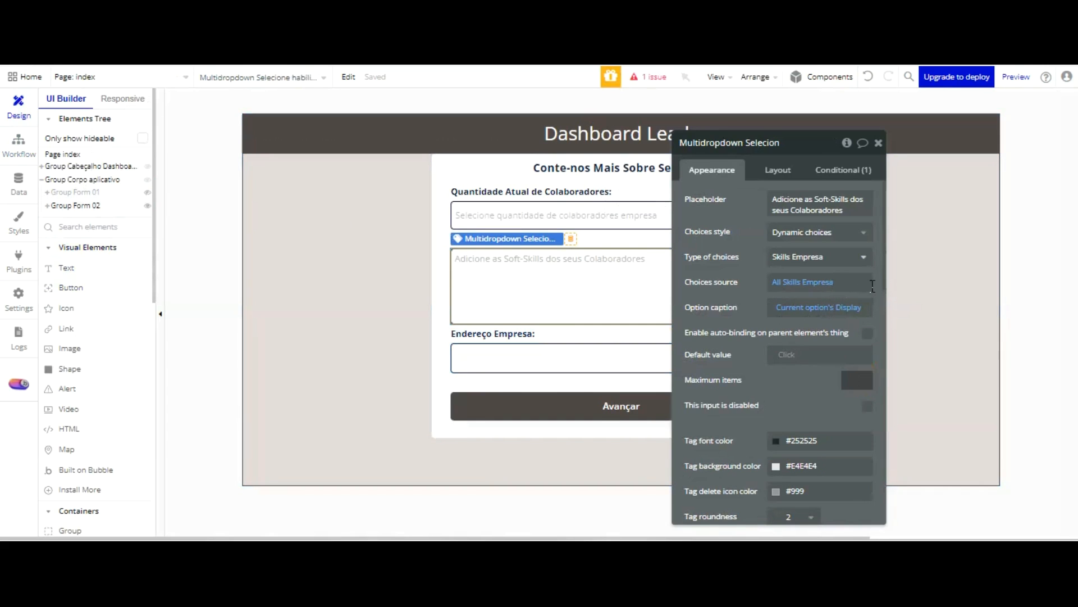
pyautogui.click(796, 399)
pyautogui.write('1')
pyautogui.click(853, 382)
pyautogui.click(867, 382)
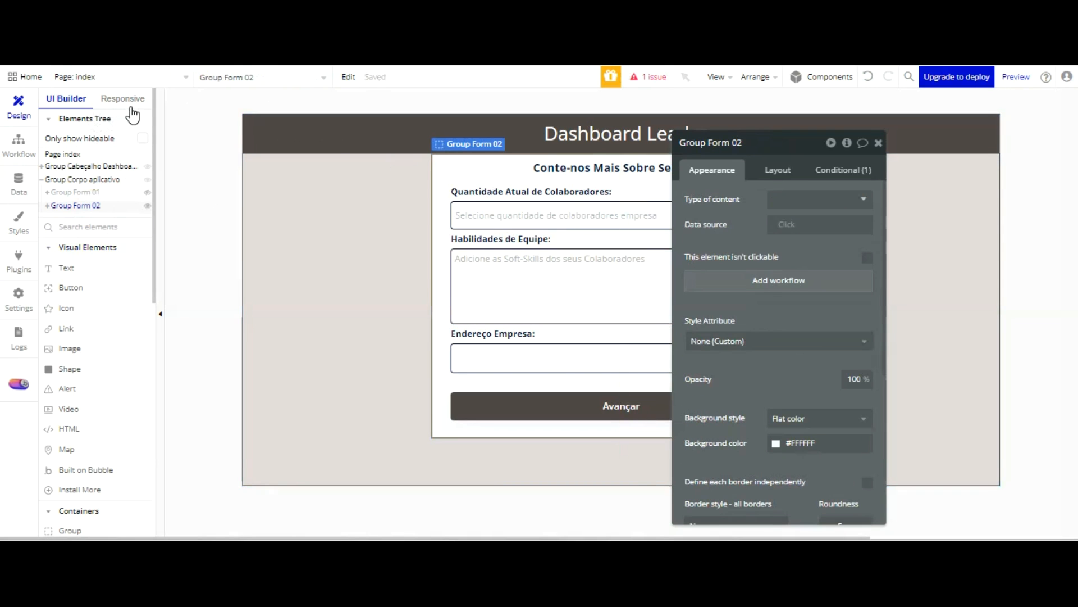
# Examine the appearance and layout settings of Group Form 02's Avançar button
pyautogui.click(549, 399)
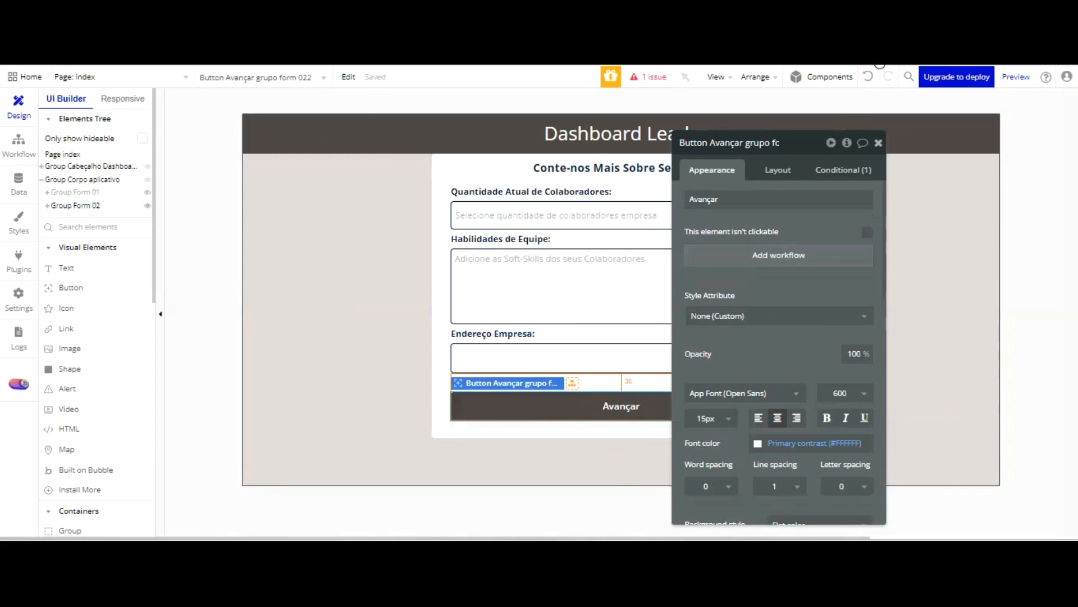
pyautogui.click(878, 143)
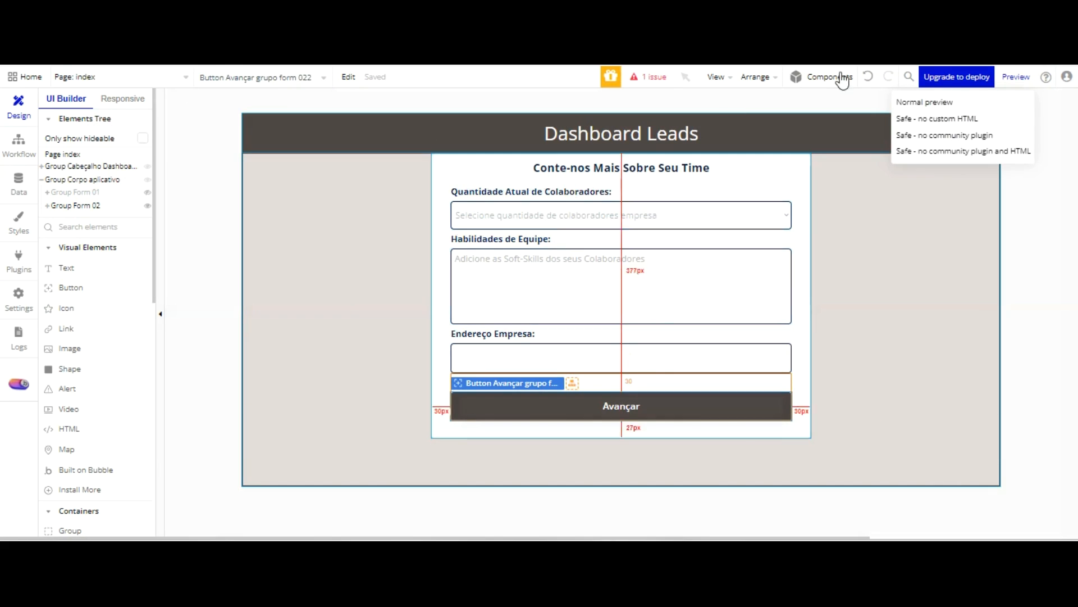
pyautogui.click(1031, 202)
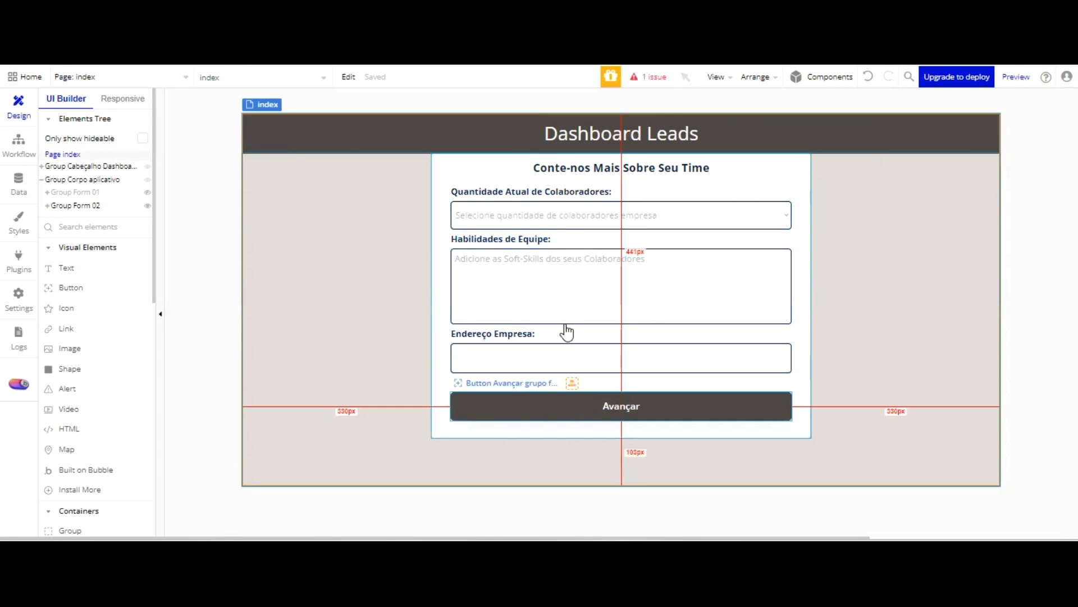
pyautogui.click(564, 411)
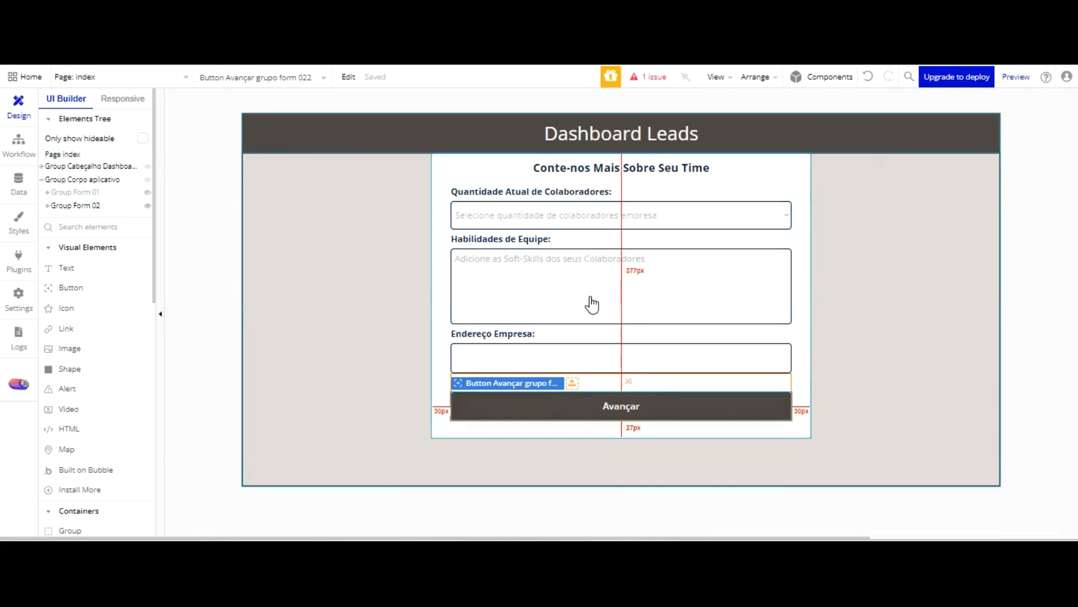
pyautogui.doubleClick(587, 405)
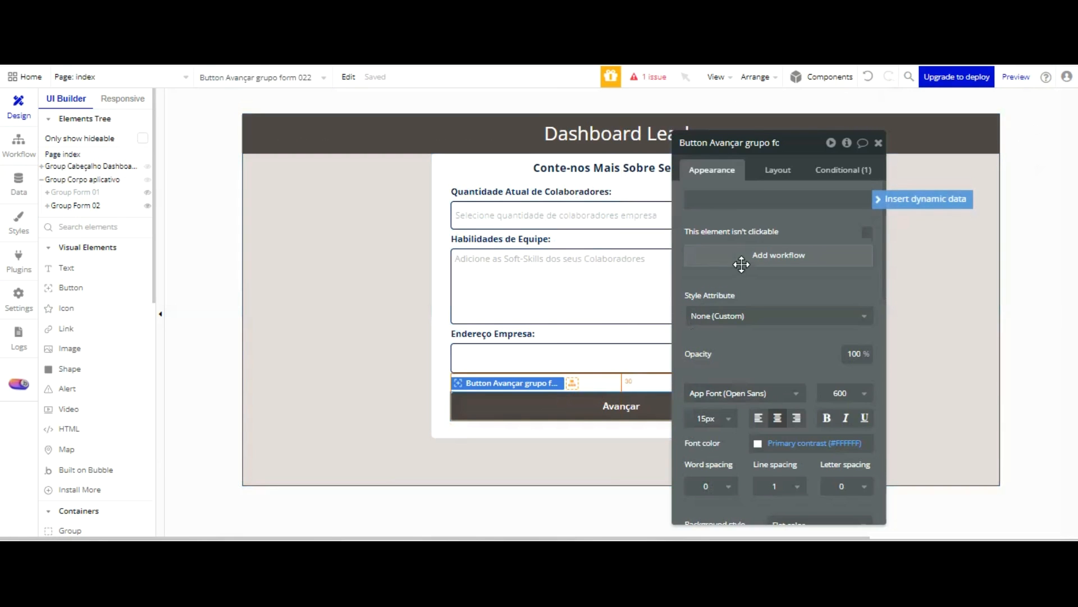
pyautogui.scroll(-3, 741, 264)
pyautogui.scroll(-10, 830, 315)
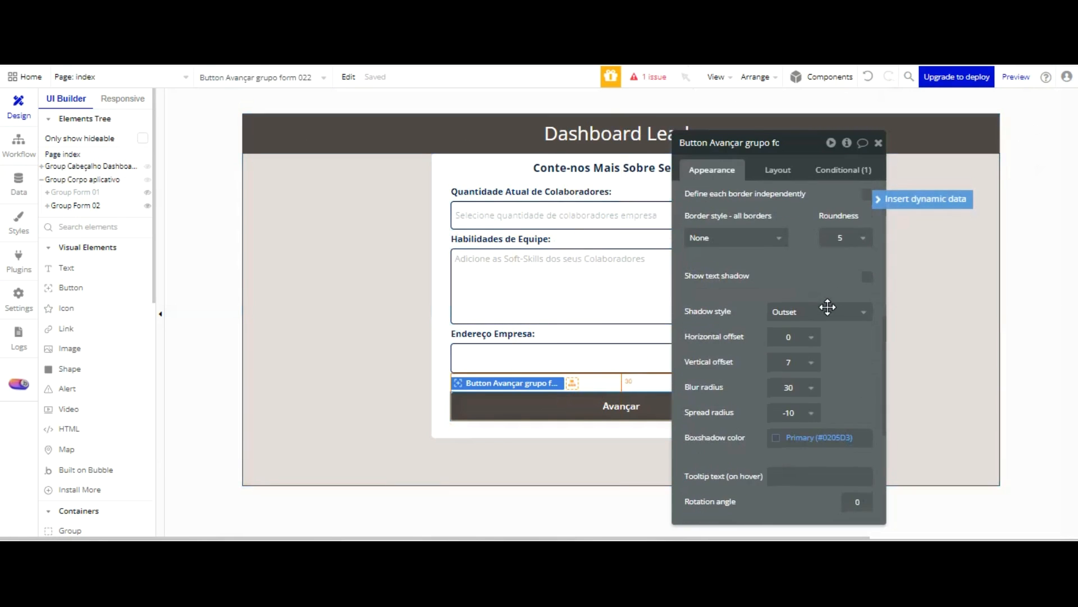
pyautogui.scroll(5, 830, 315)
pyautogui.click(779, 171)
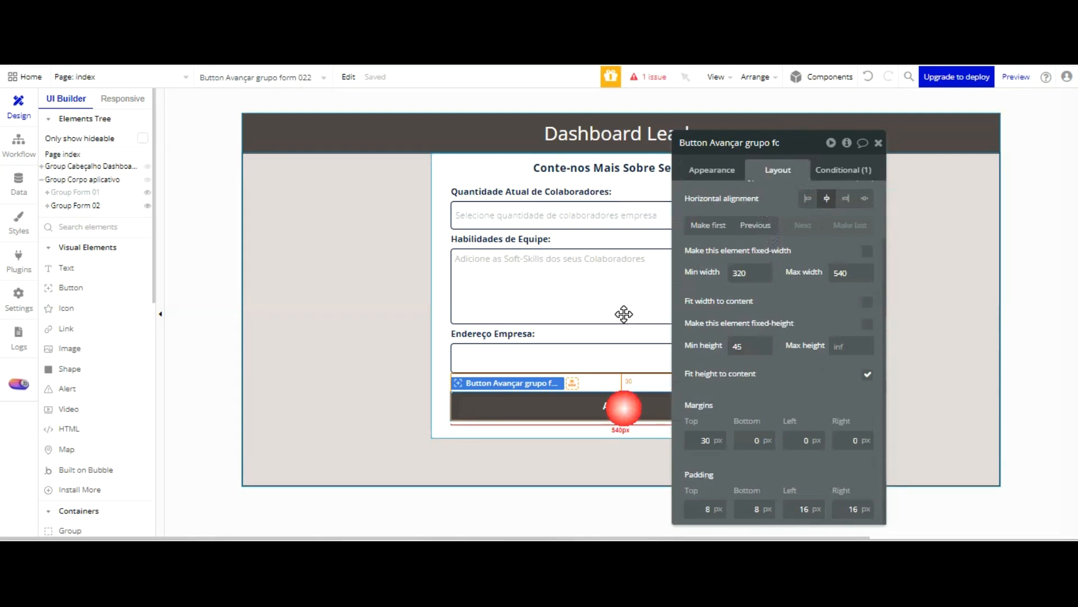
# Delete the Avançar button from Group Form 02 and add a new group inside the form
pyautogui.press('Delete')
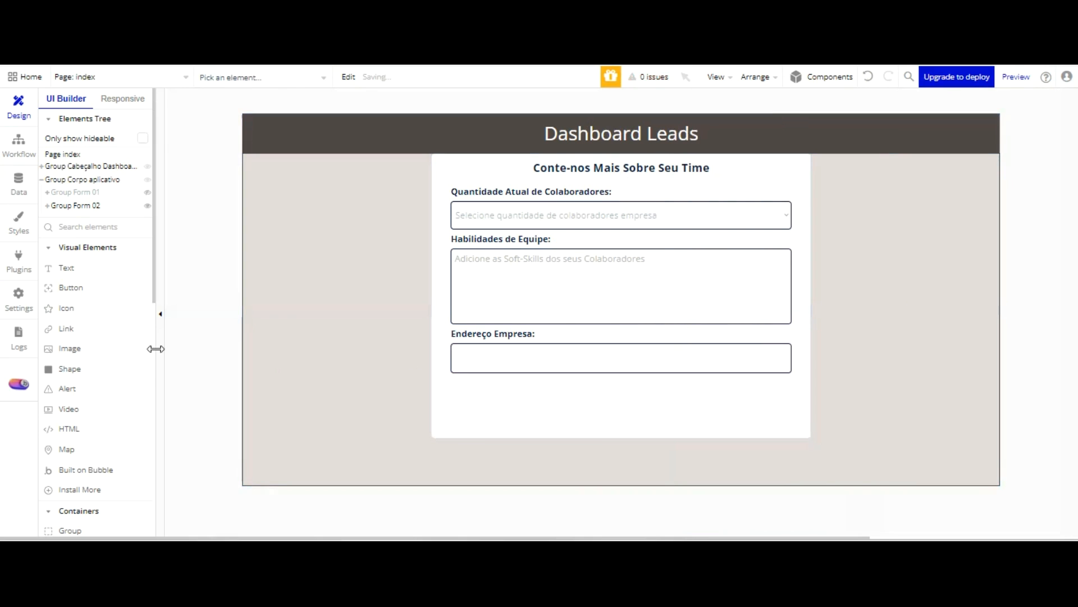
pyautogui.scroll(-3, 73, 382)
pyautogui.click(70, 373)
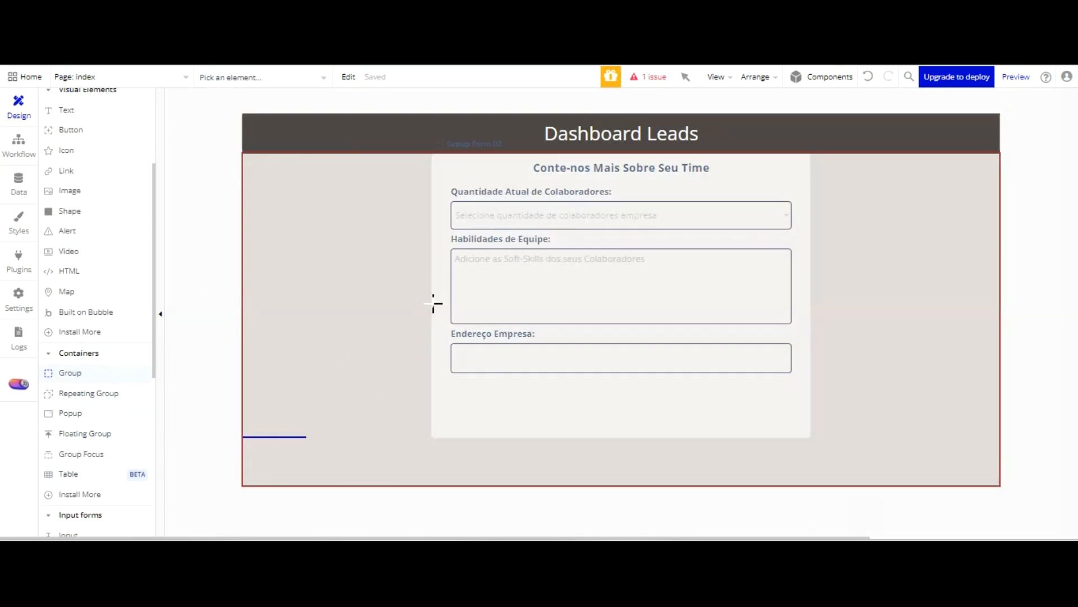
pyautogui.click(459, 304)
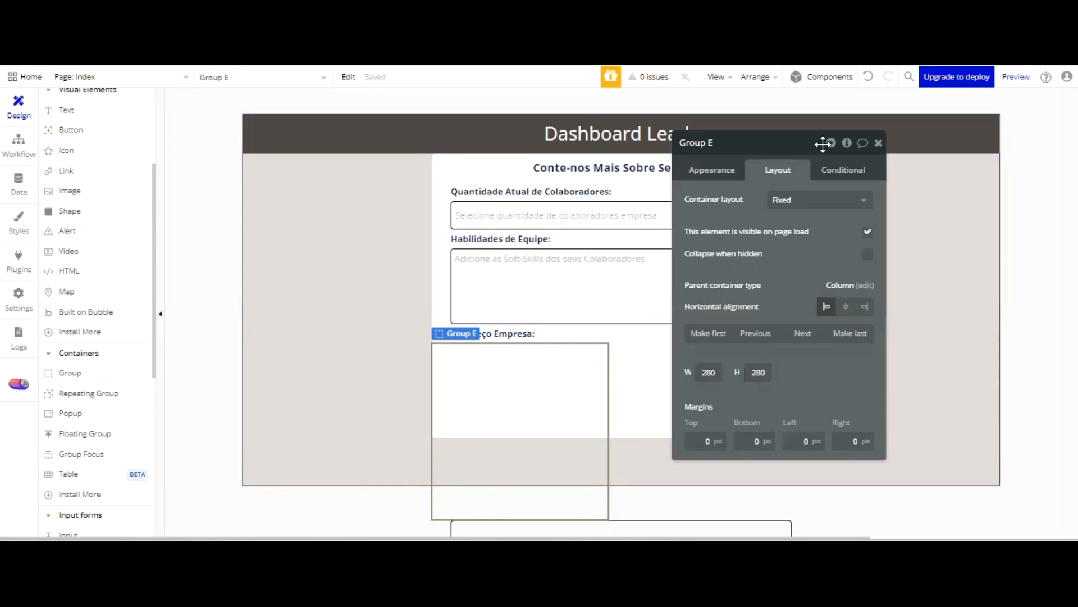
# Set the new group's container layout to Column and centre the group horizontally
pyautogui.click(823, 205)
pyautogui.click(797, 296)
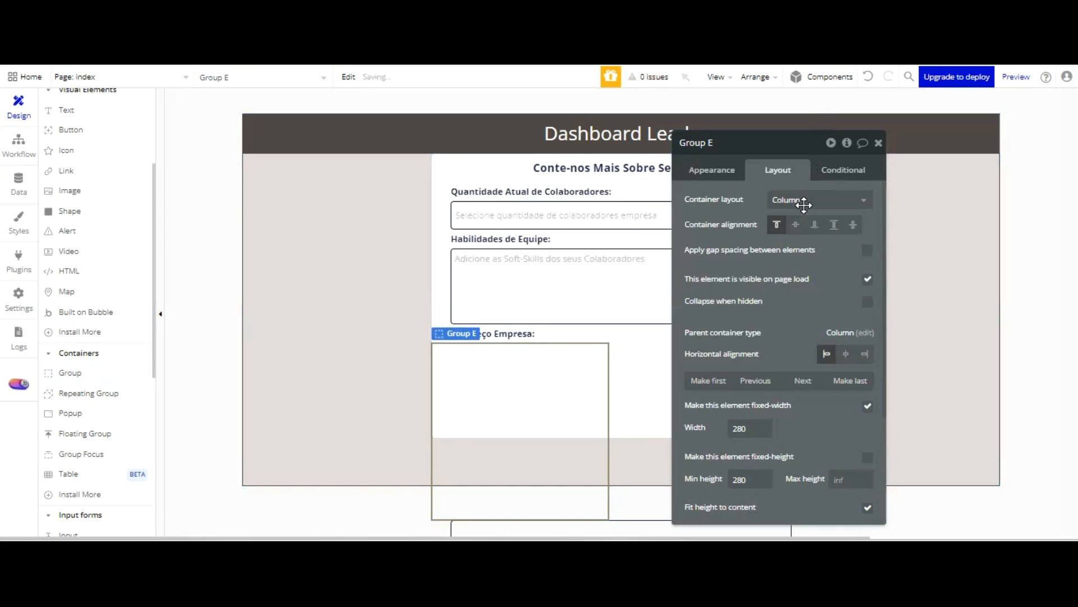
pyautogui.click(846, 353)
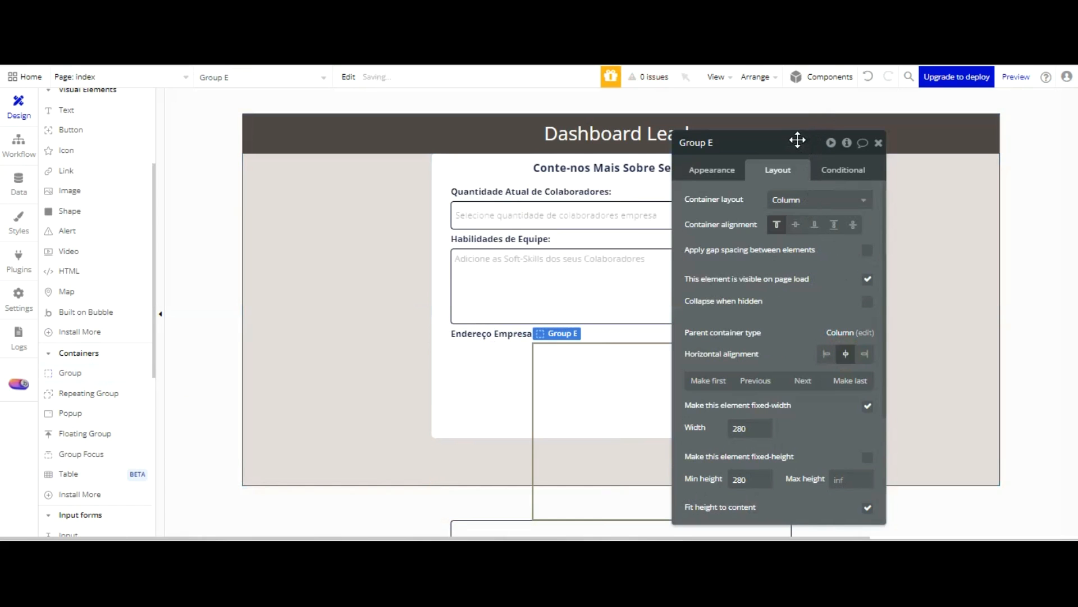
# Make the new group's width flexible, with a minimum width of 320 and a maximum width of 540
pyautogui.click(868, 406)
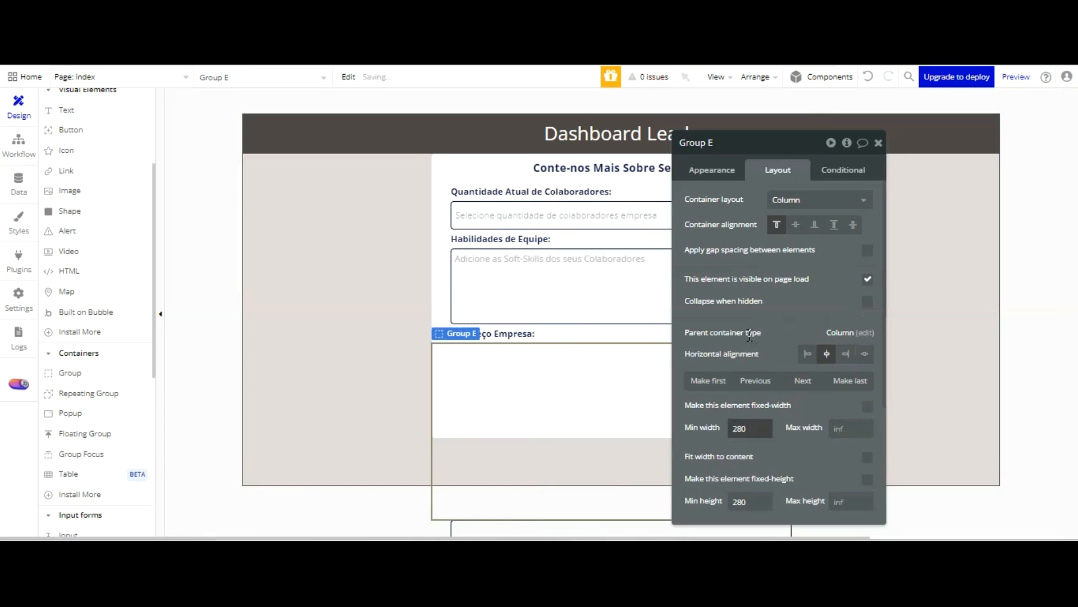
pyautogui.moveTo(750, 428); pyautogui.dragTo(717, 431)
pyautogui.write('320')
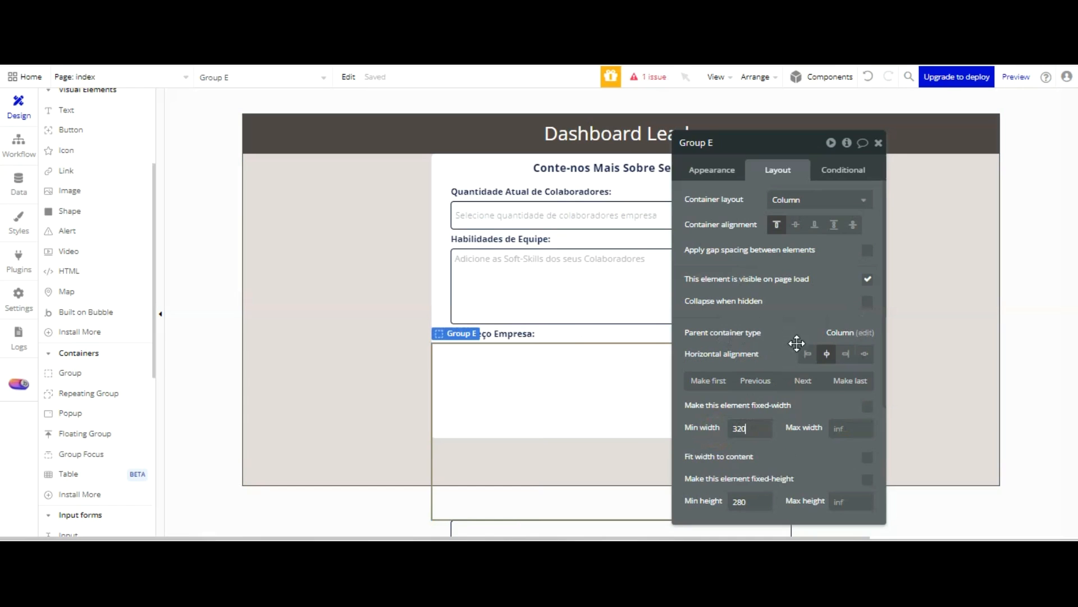
pyautogui.press('Tab')
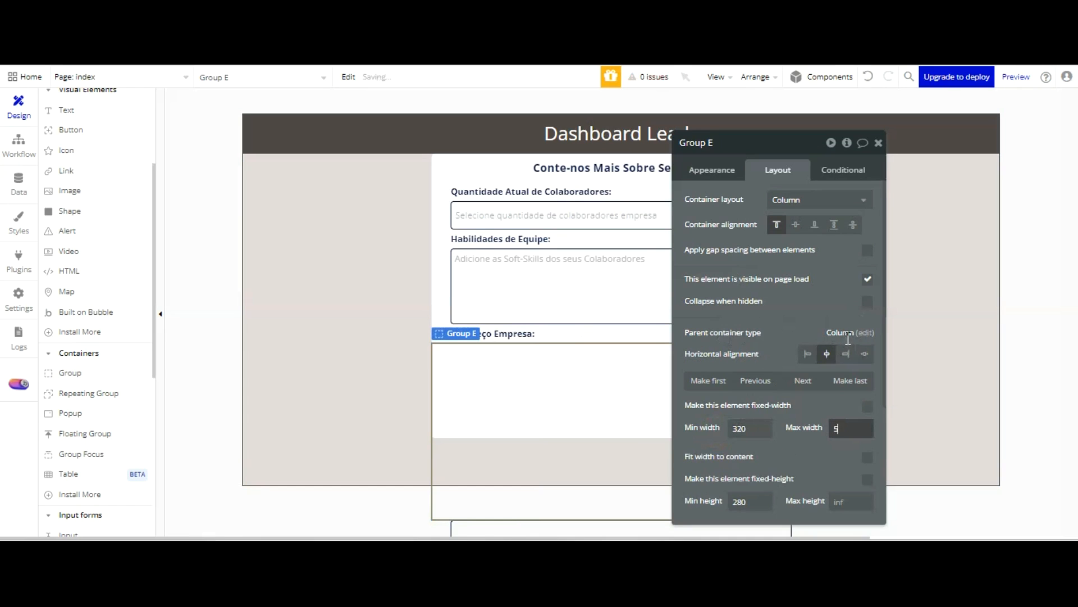
pyautogui.click(791, 468)
# Give the new group a fixed height of 45
pyautogui.moveTo(752, 501); pyautogui.dragTo(707, 502)
pyautogui.write('45')
pyautogui.press('Tab')
pyautogui.click(868, 478)
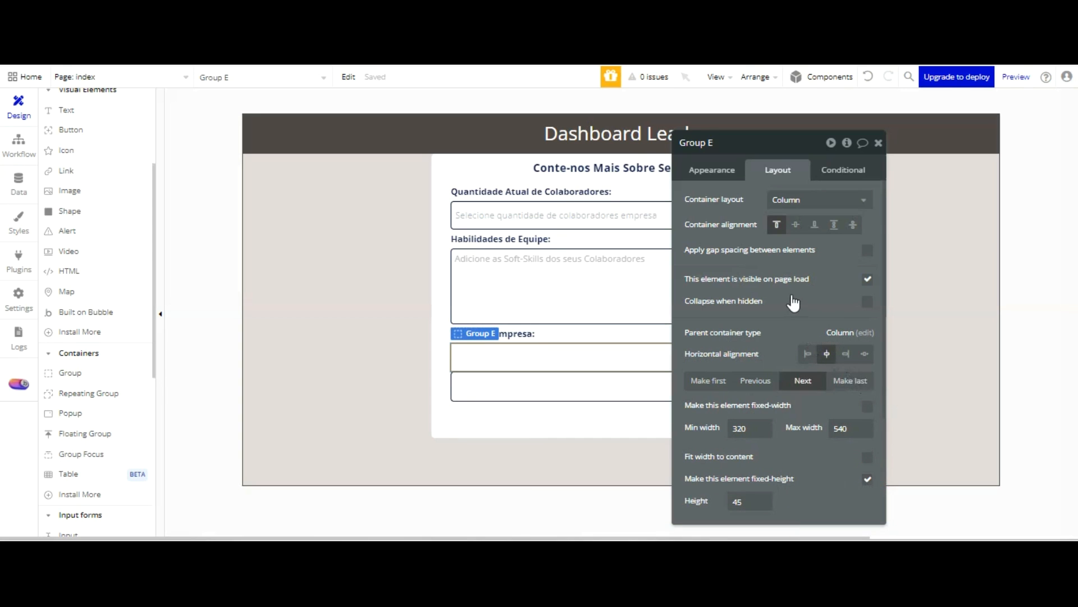
# Set the new group's top margin to 30 px and open its appearance settings
pyautogui.scroll(-3, 831, 270)
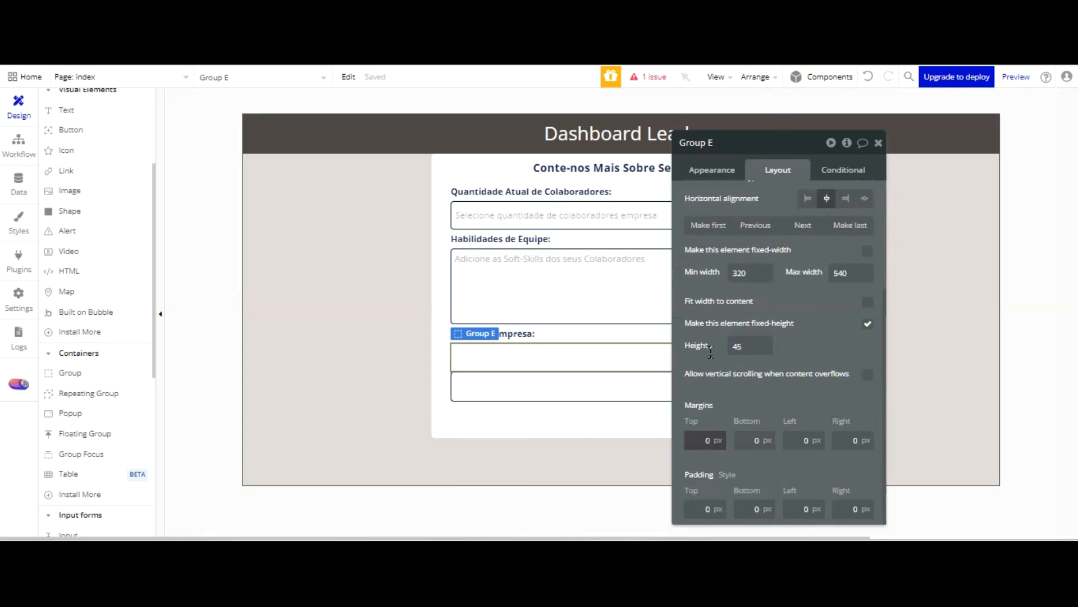
pyautogui.moveTo(706, 441); pyautogui.dragTo(735, 440)
pyautogui.write('30')
pyautogui.press('Tab')
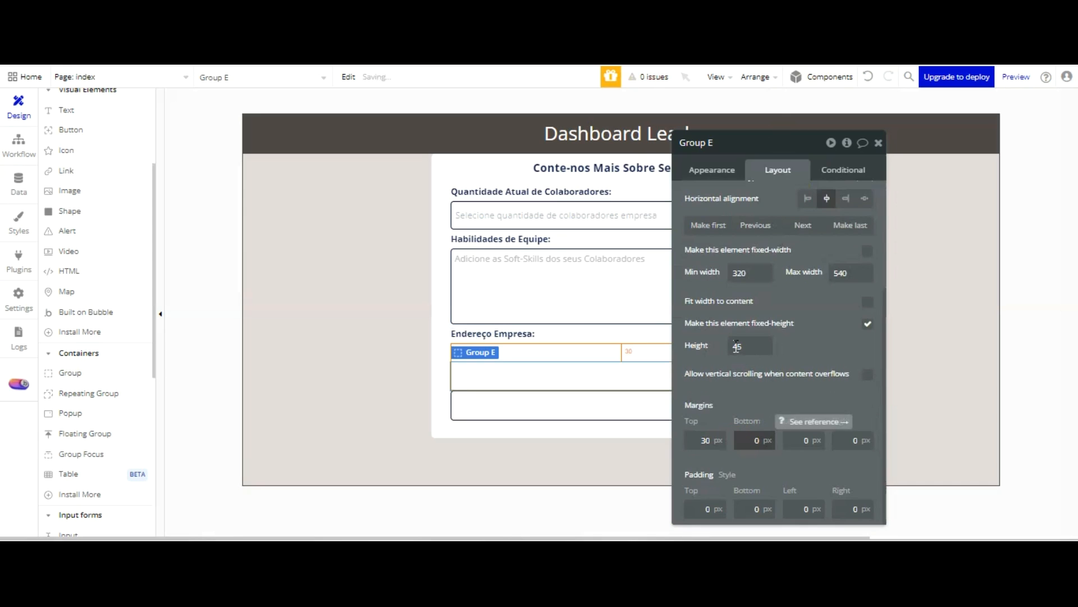
pyautogui.click(713, 170)
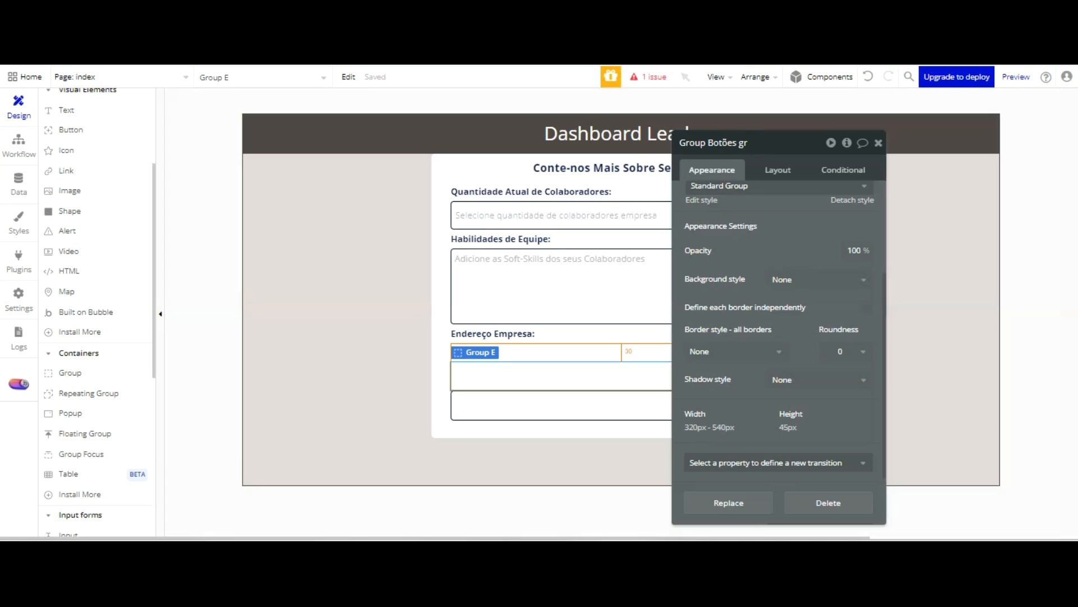
# Rename the new group as Group Botões grupo form 02 and detach its style
pyautogui.write('omr')
pyautogui.press('BackSpace')
pyautogui.press('BackSpace')
pyautogui.write('rm 02')
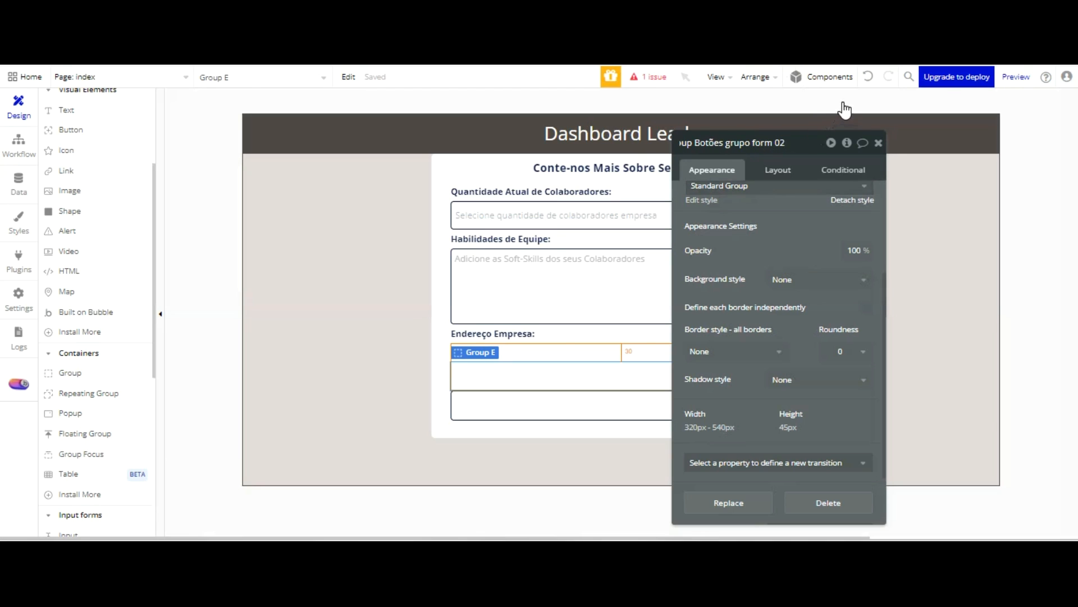
pyautogui.press('Return')
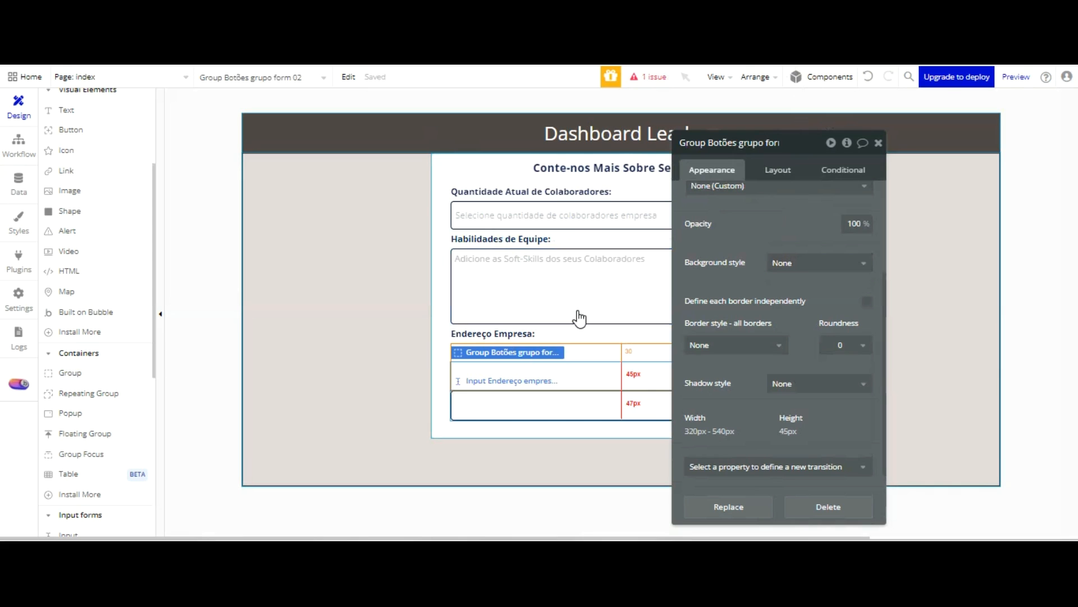
# Copy the background colour code #E2D9D9 from Group Corpo aplicativo
pyautogui.click(376, 185)
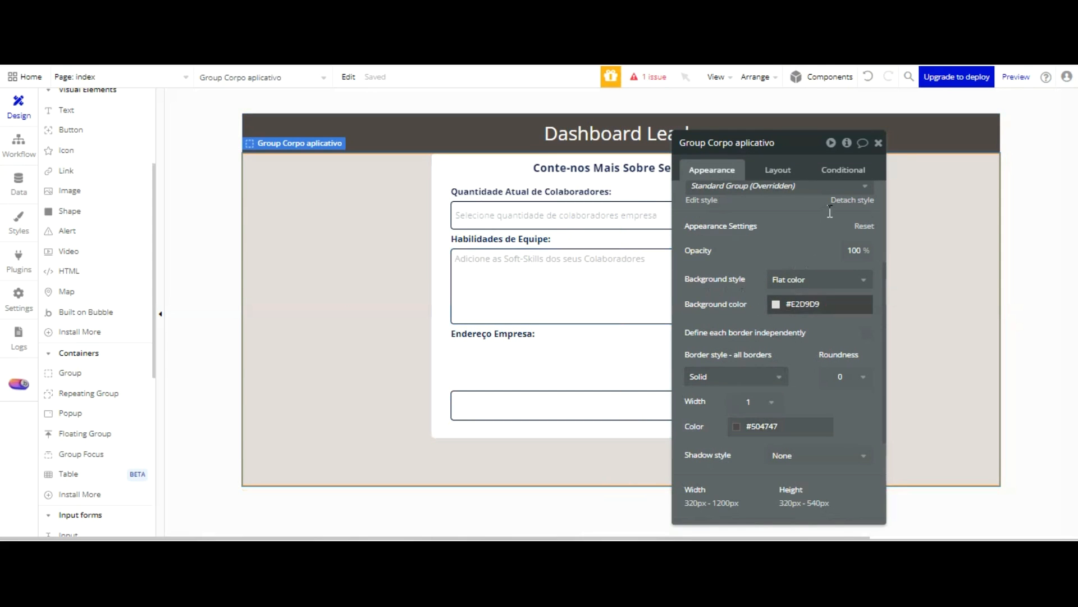
pyautogui.click(814, 304)
pyautogui.click(830, 437)
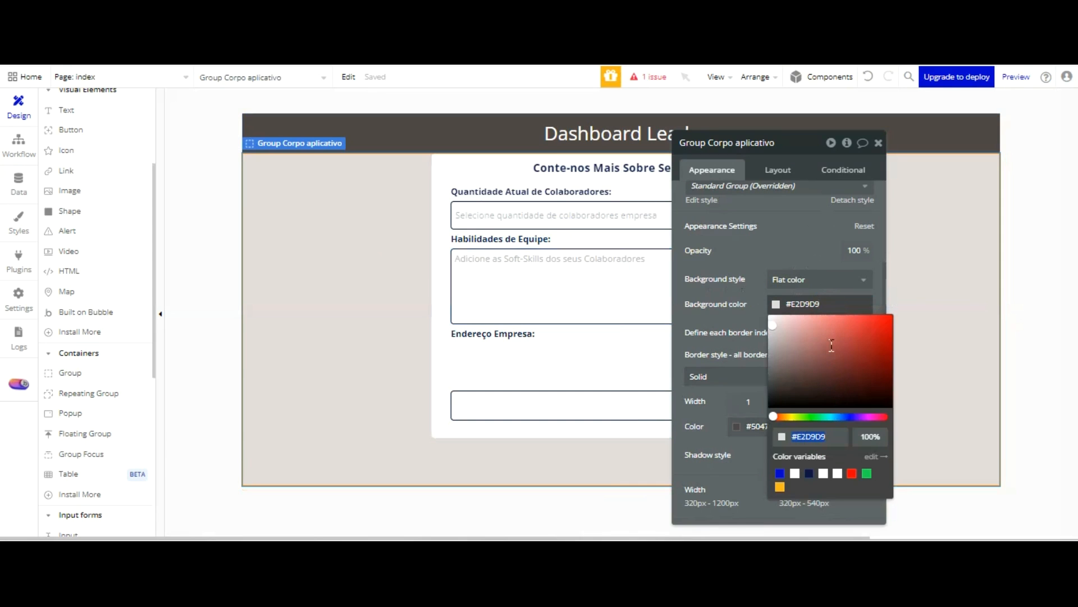
# Place Group Botões grupo form 02 last in Group Form 02, below the Endereço Empresa input
pyautogui.click(583, 403)
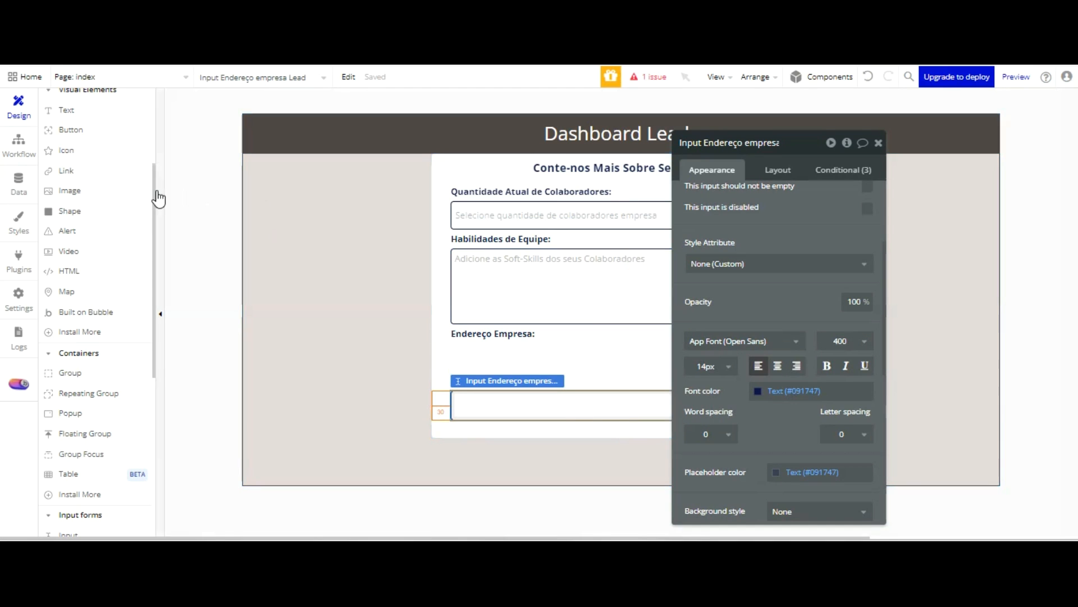
pyautogui.scroll(3, 156, 197)
pyautogui.click(444, 241)
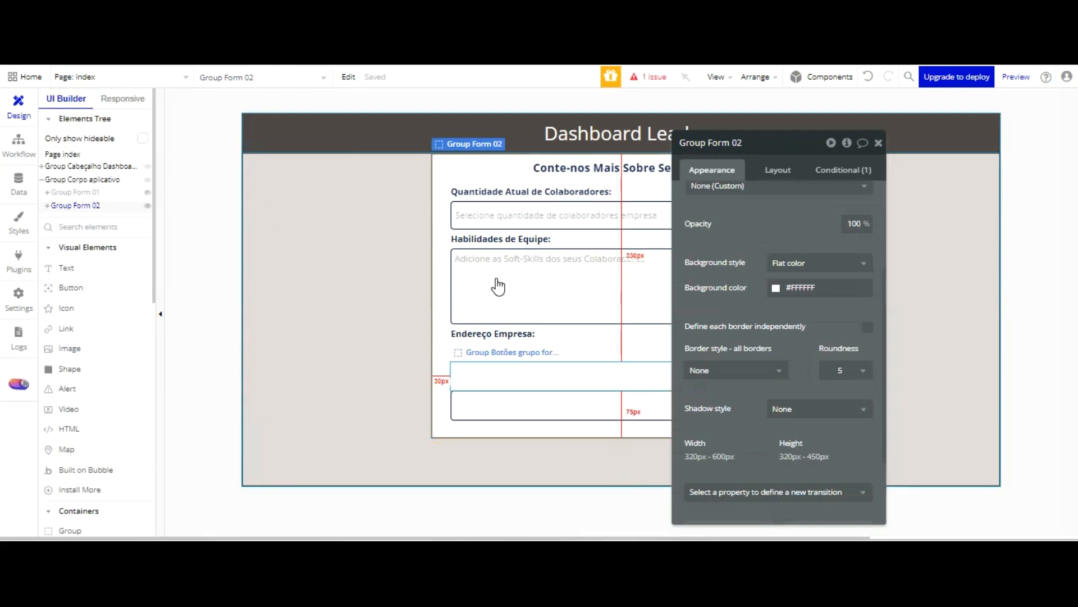
pyautogui.click(495, 373)
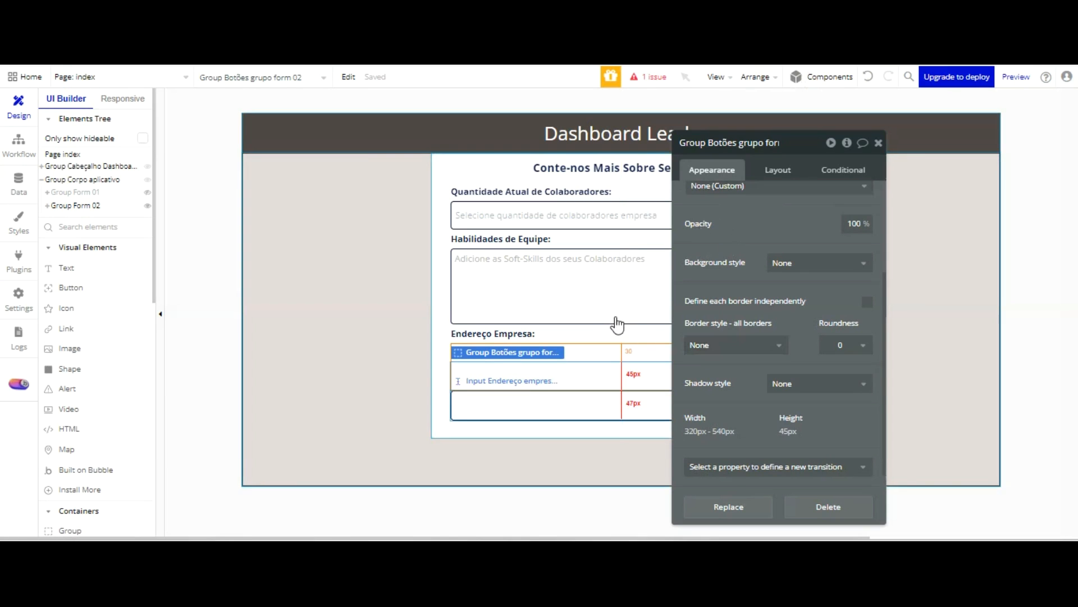
pyautogui.scroll(3, 785, 256)
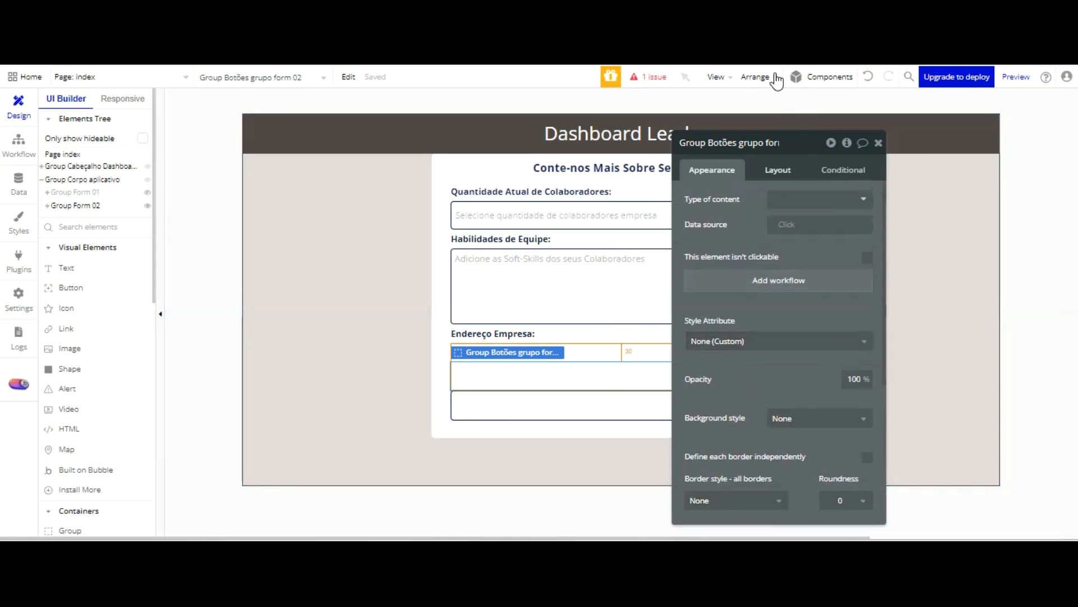
pyautogui.click(777, 168)
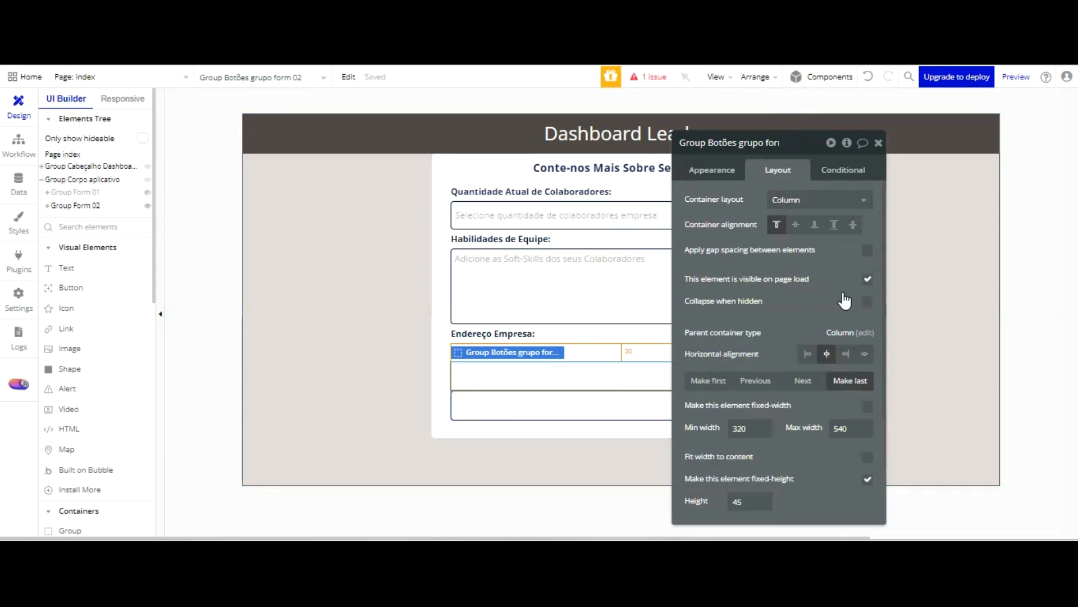
pyautogui.click(849, 380)
pyautogui.click(511, 350)
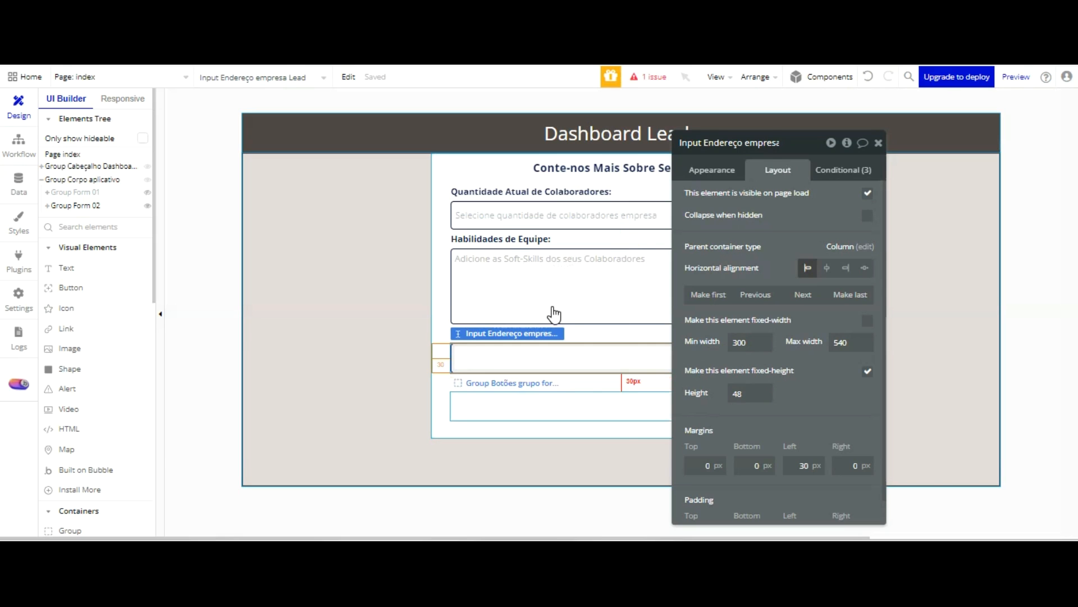
# Give Group Botões grupo form 02 a solid border on all sides in the Text colour variable
pyautogui.click(554, 403)
pyautogui.scroll(-1, 794, 279)
pyautogui.scroll(-1, 794, 279)
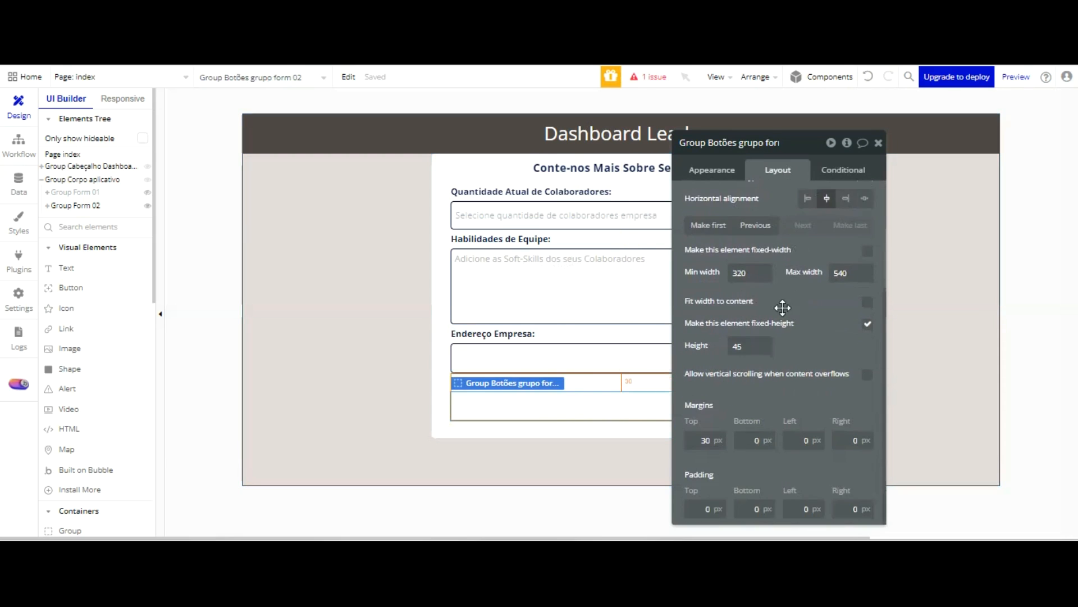
pyautogui.scroll(3, 783, 305)
pyautogui.click(712, 169)
pyautogui.scroll(-3, 758, 284)
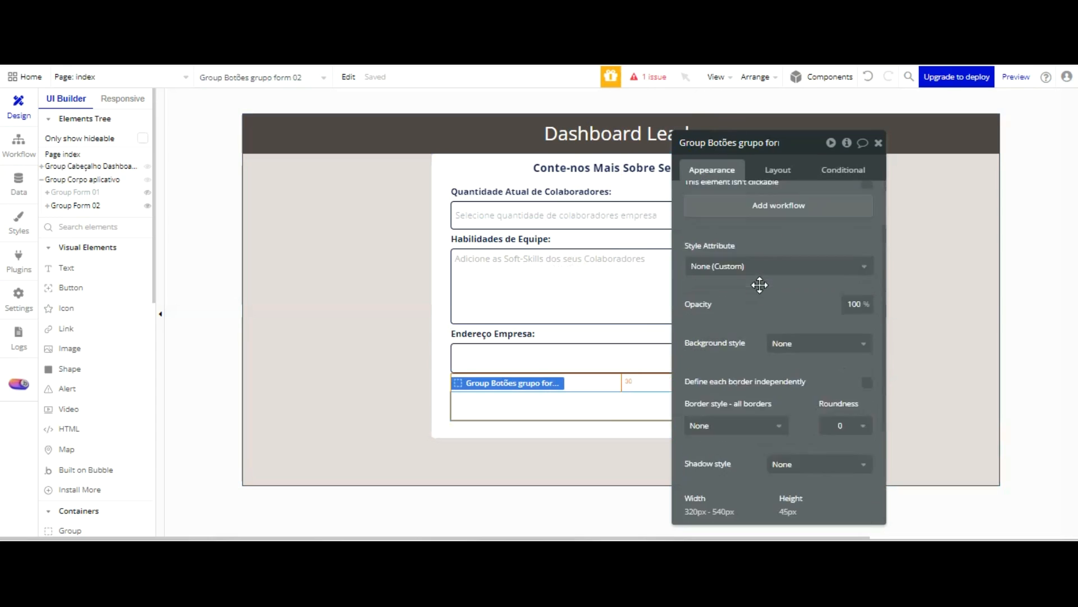
pyautogui.click(767, 341)
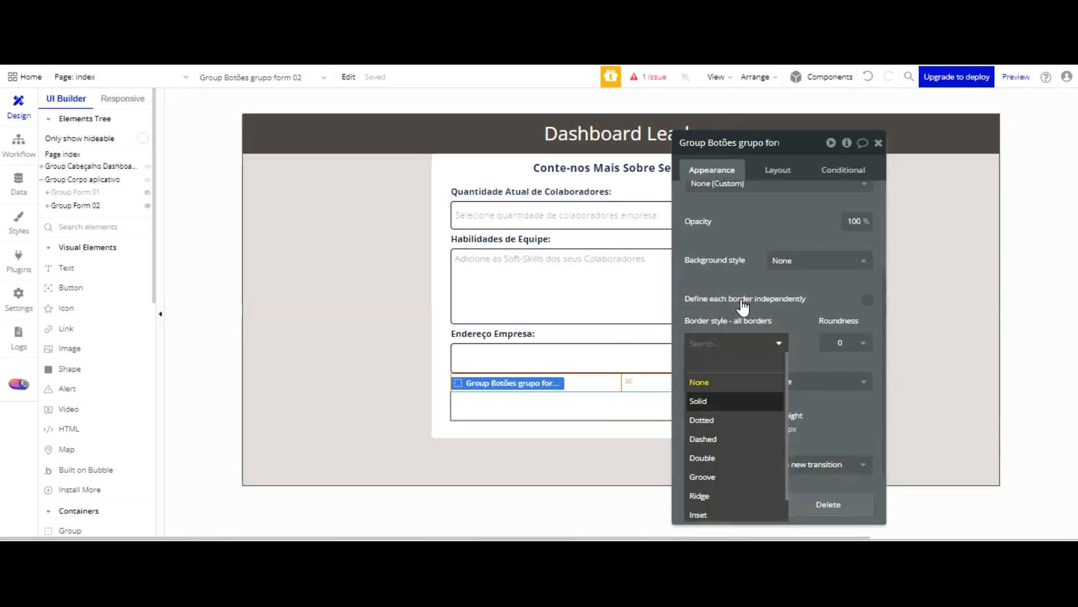
pyautogui.click(741, 401)
pyautogui.click(741, 394)
pyautogui.click(769, 508)
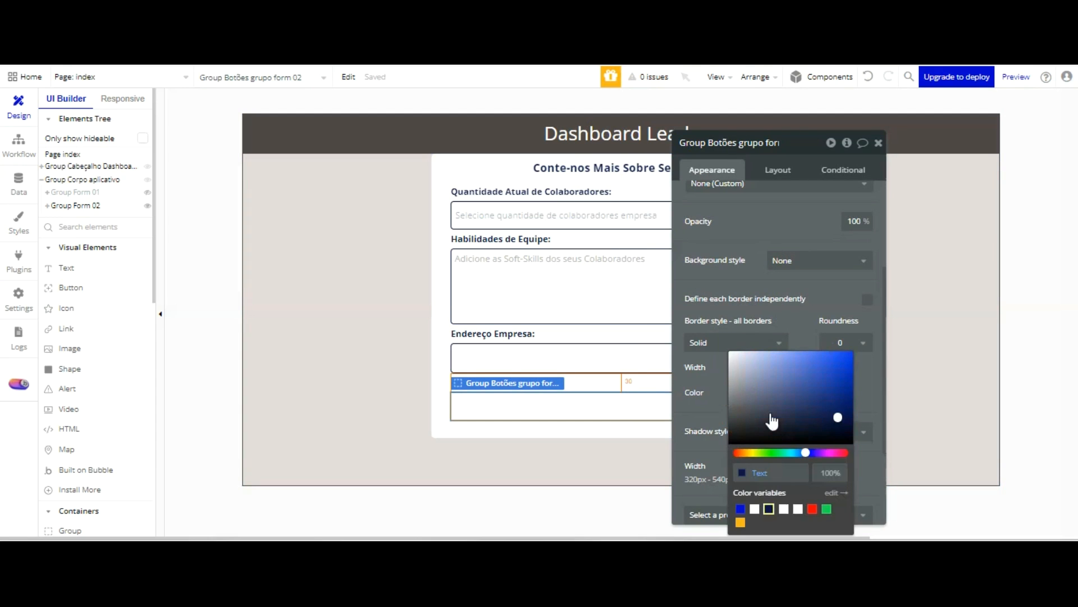
pyautogui.click(784, 309)
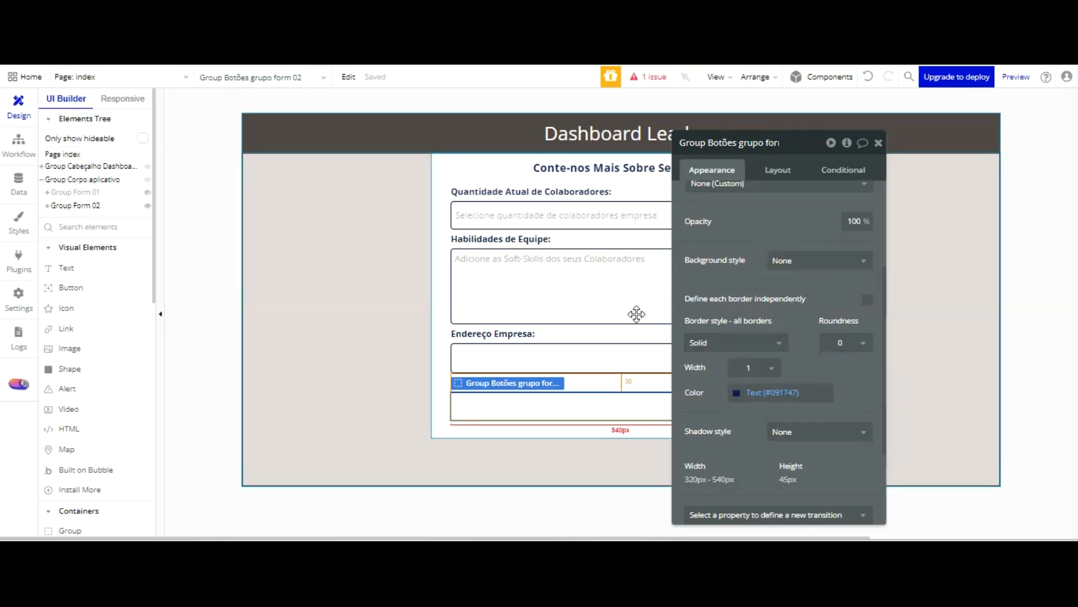
# Give Group Botões grupo form 02 a flat background colour of #E2D9D9
pyautogui.click(835, 260)
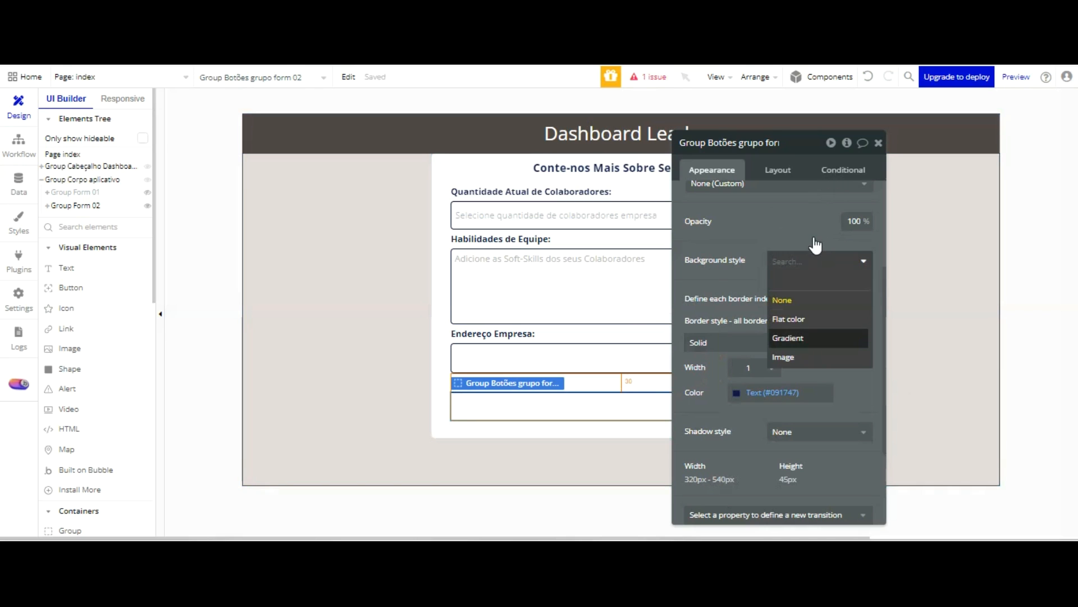
pyautogui.click(812, 321)
pyautogui.click(819, 285)
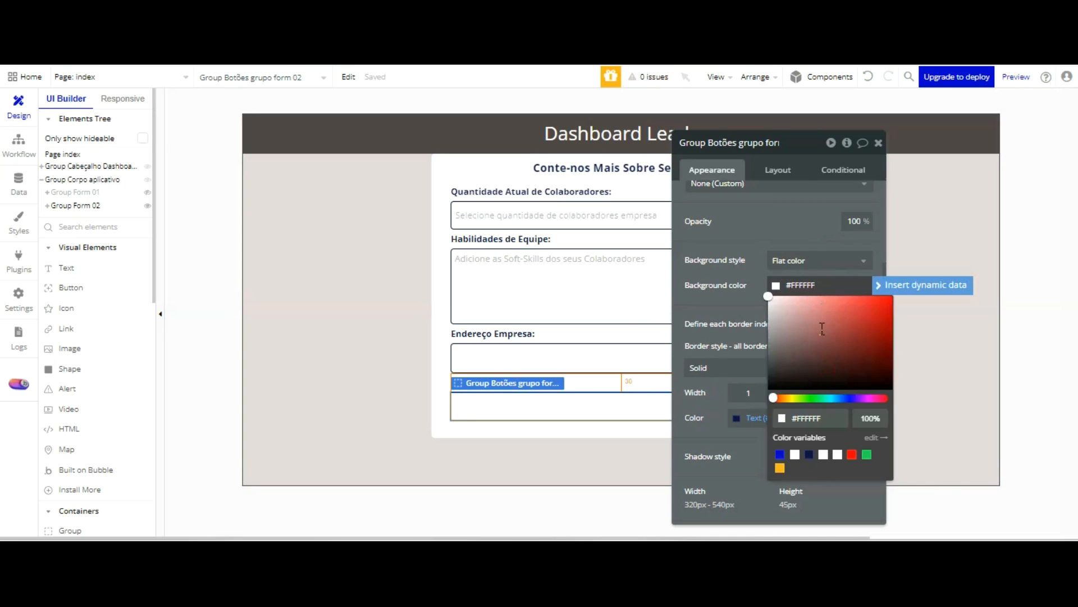
pyautogui.click(822, 418)
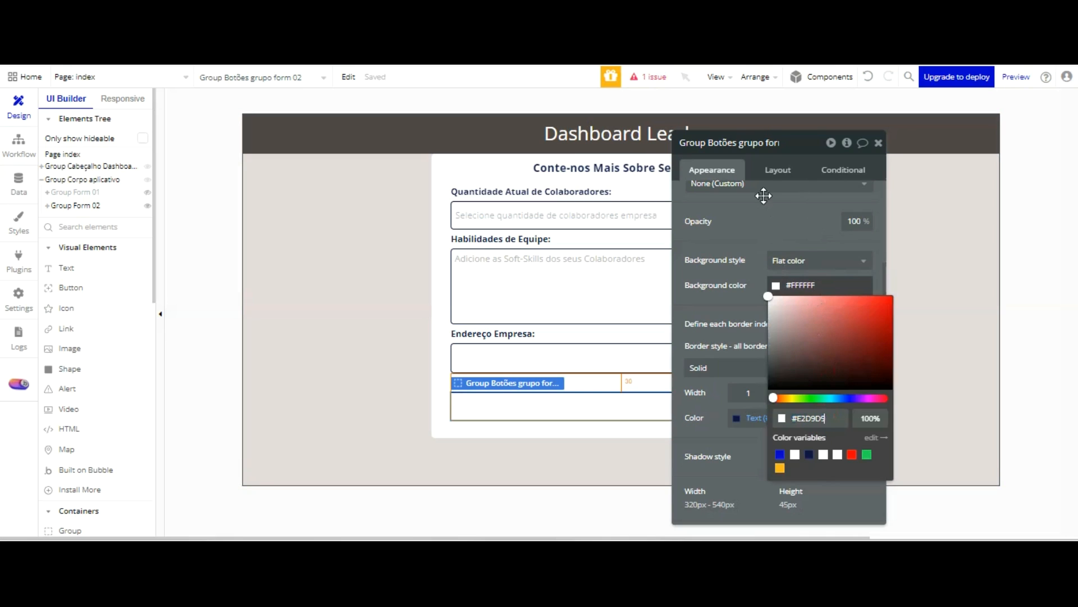
pyautogui.write('#E2D9D9')
pyautogui.press('Return')
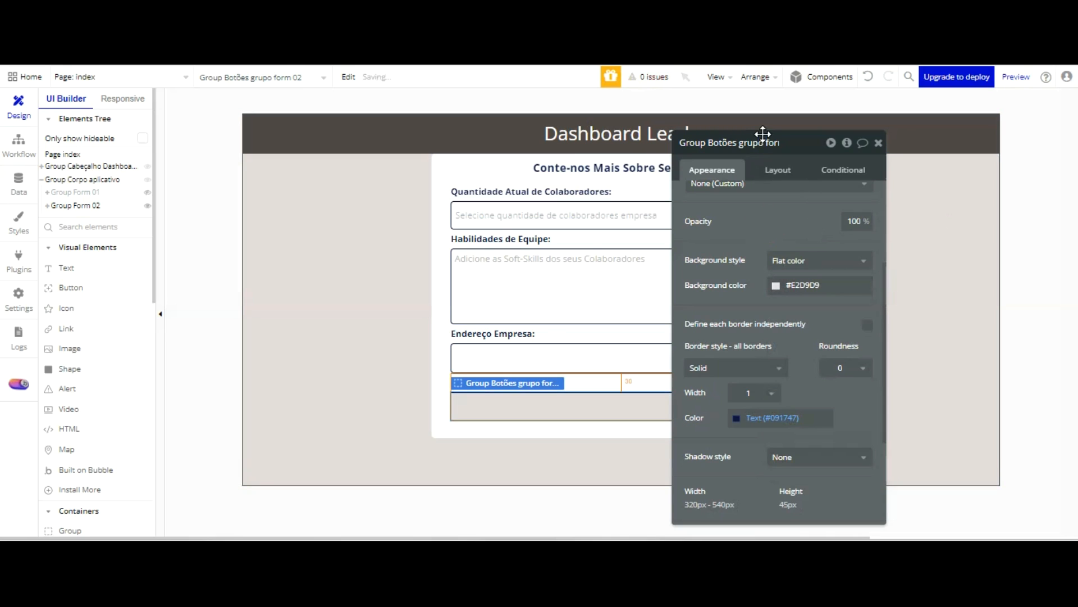
# Show Group Form 01 instead of Group Form 02 on the canvas and copy its Avançar button
pyautogui.moveTo(752, 149); pyautogui.dragTo(280, 111)
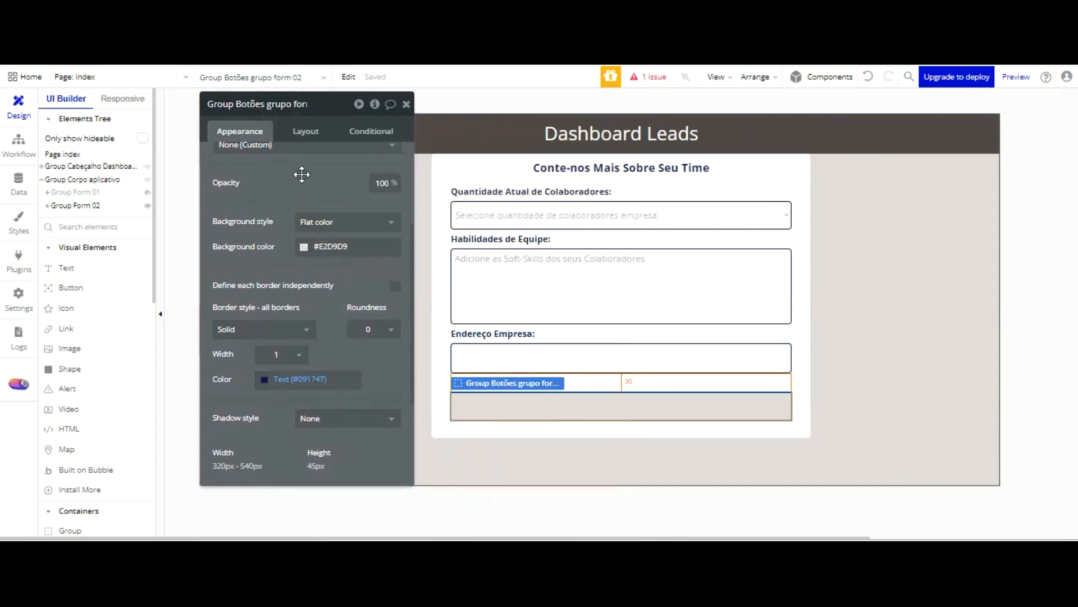
pyautogui.click(127, 207)
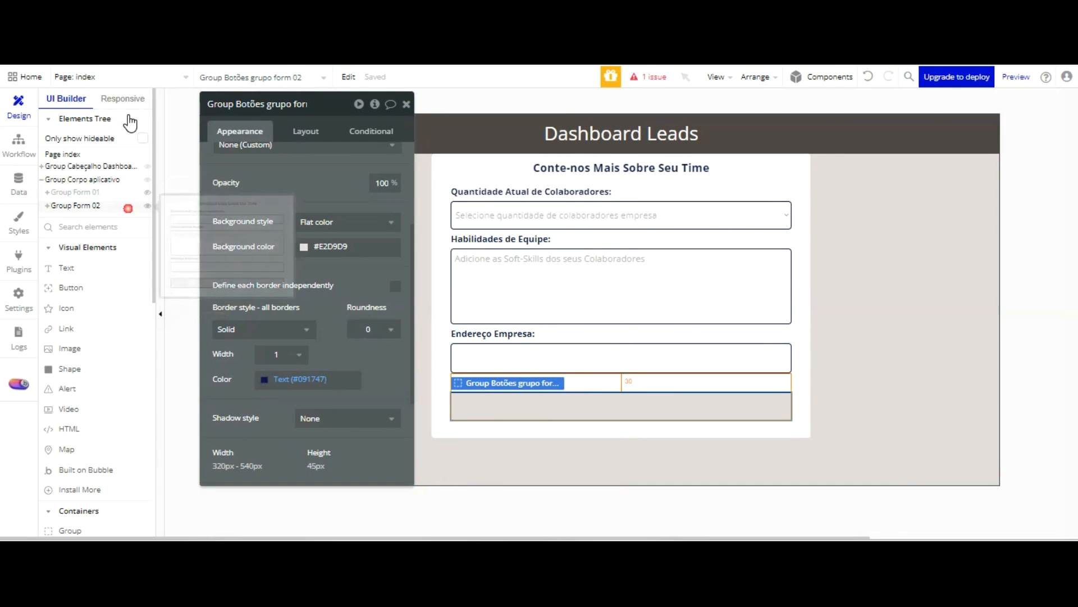
pyautogui.click(147, 192)
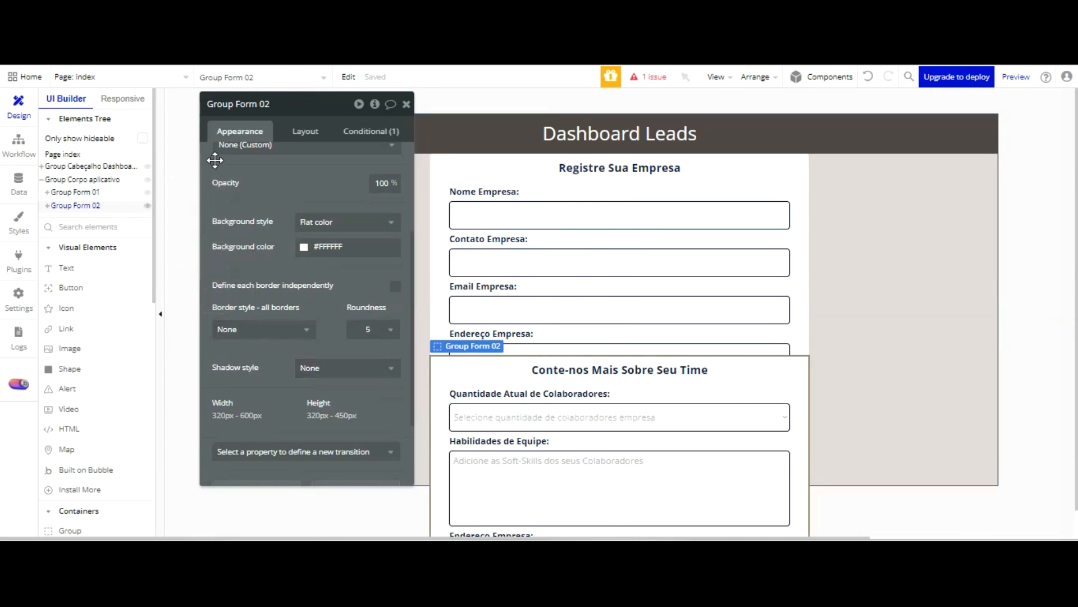
pyautogui.click(147, 205)
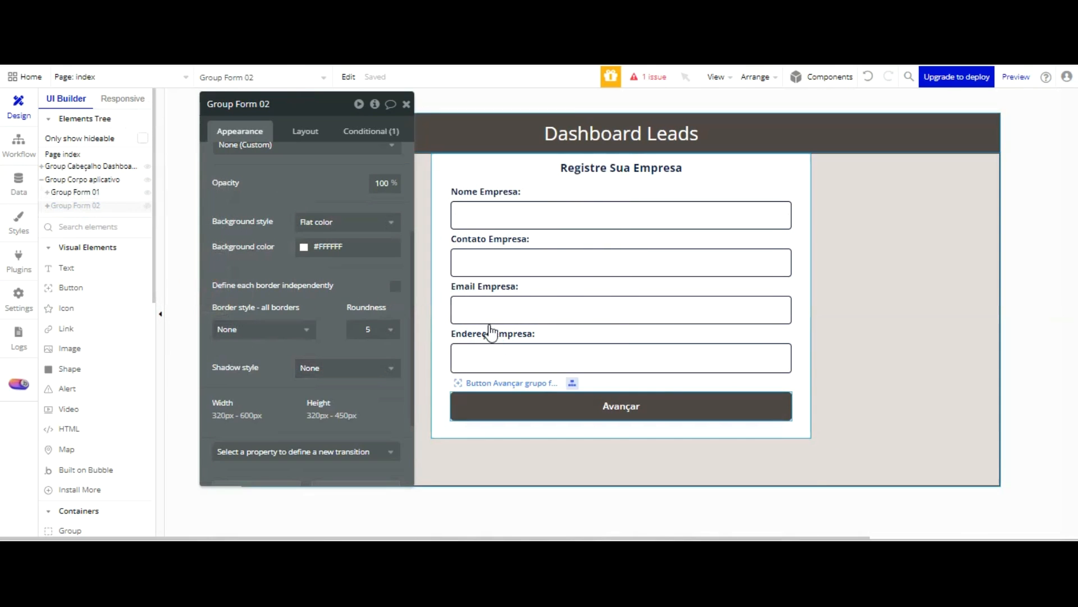
pyautogui.click(517, 406)
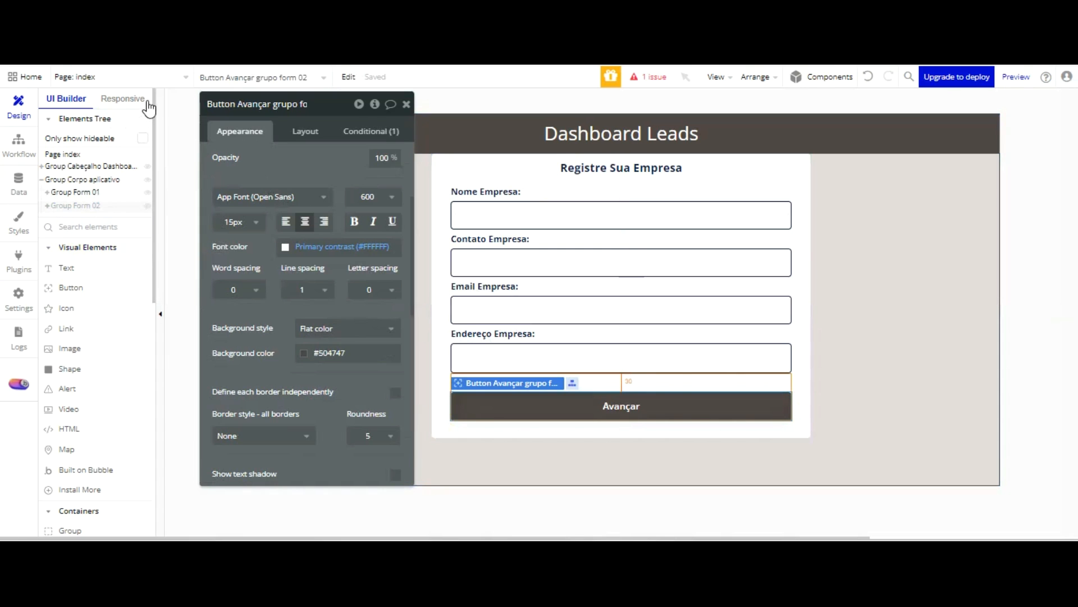
# Bring back Group Form 02 instead of Group Form 01 and paste the Avançar button inside Group Botões grupo form 02
pyautogui.click(147, 192)
pyautogui.click(147, 206)
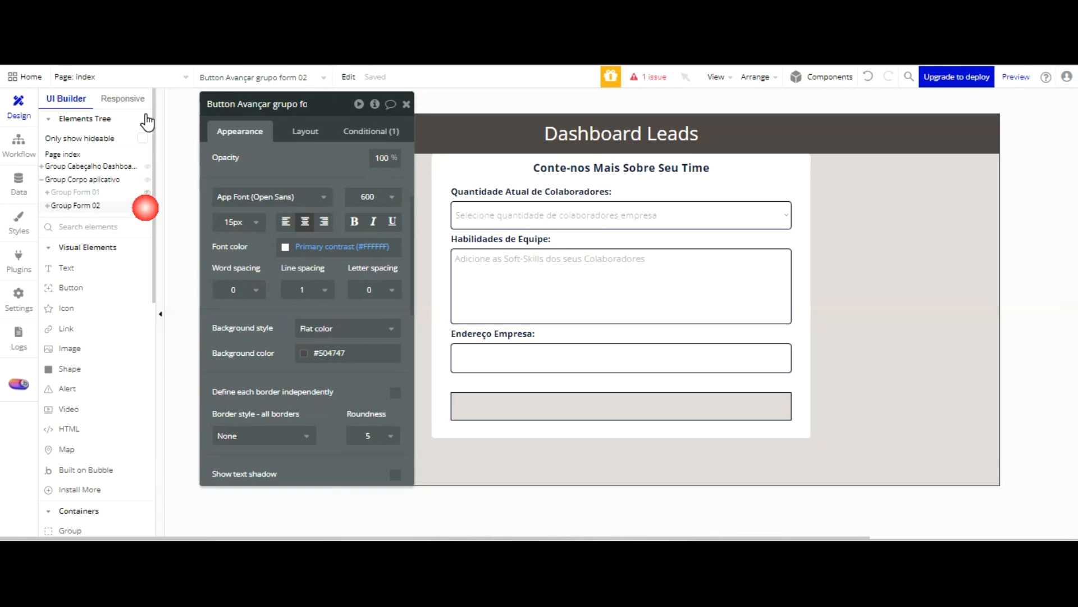
pyautogui.click(525, 398)
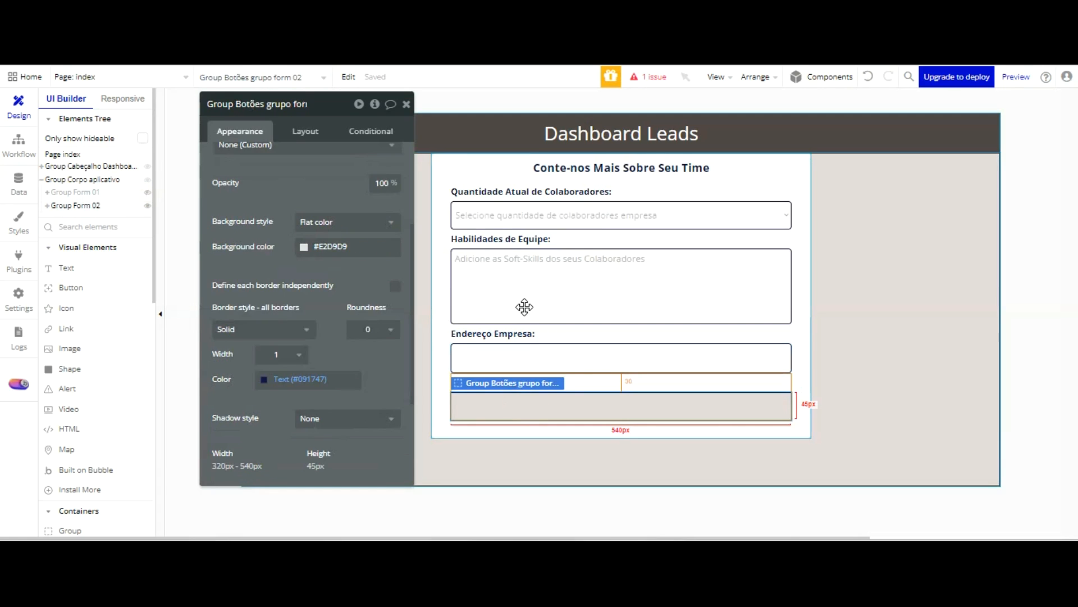
pyautogui.hotkey('ctrl', 'v')
pyautogui.moveTo(542, 320)
pyautogui.mouseDown()
pyautogui.moveTo(543, 302)
pyautogui.moveTo(543, 314)
pyautogui.mouseUp()
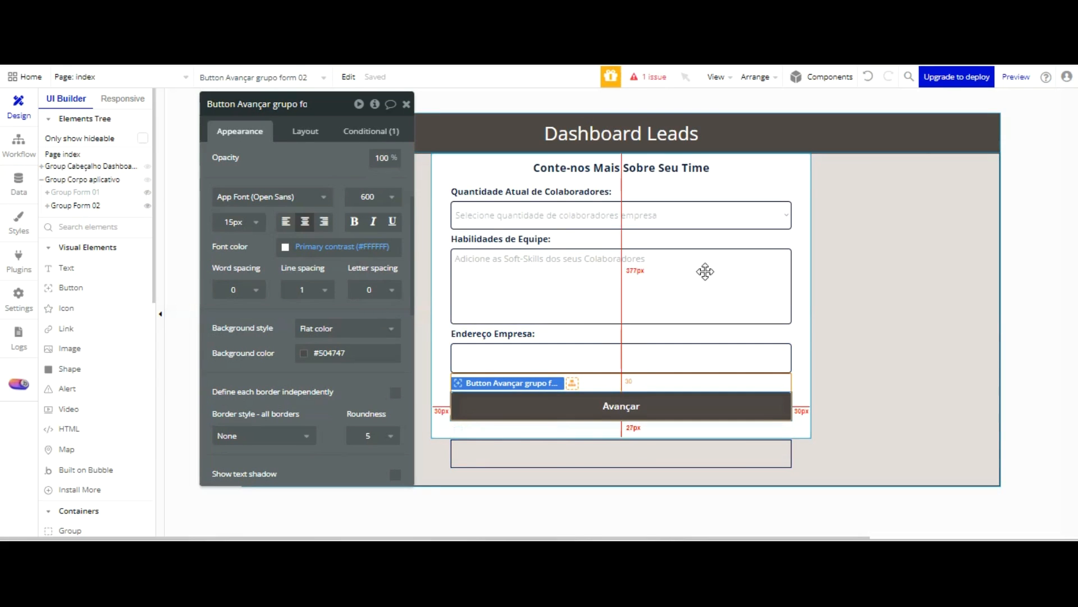
pyautogui.click(869, 76)
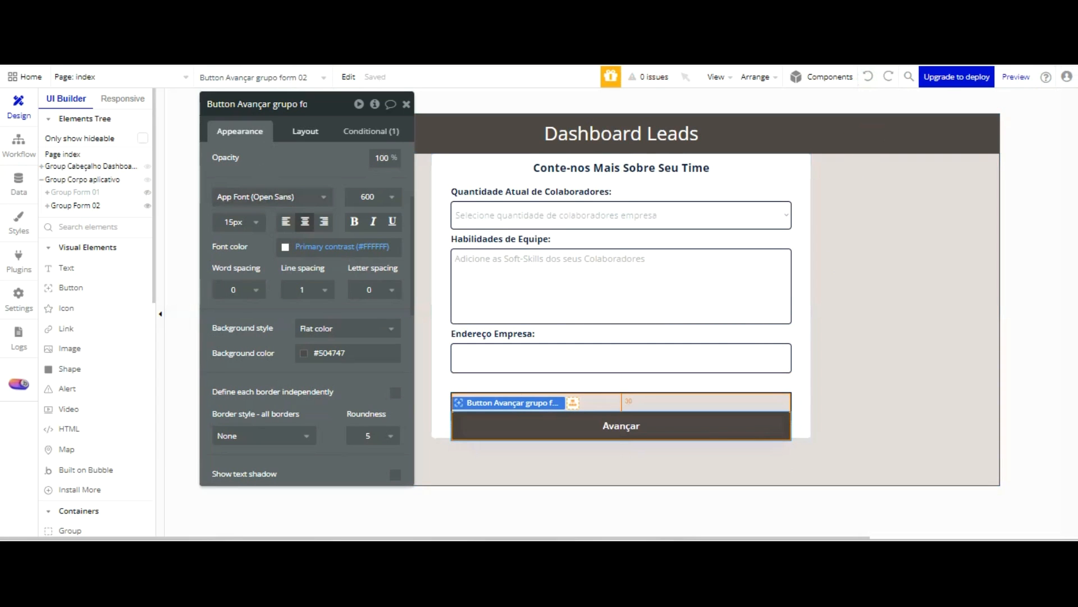
# Set the pasted Avançar button's top margin to 0 px
pyautogui.click(305, 132)
pyautogui.click(226, 402)
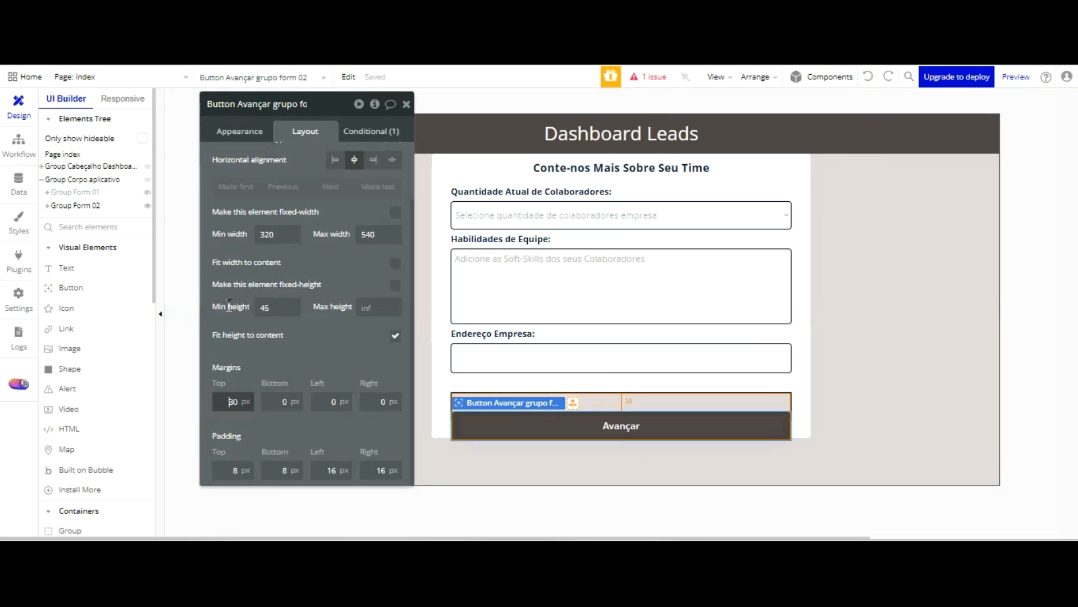
pyautogui.write('0')
pyautogui.click(344, 354)
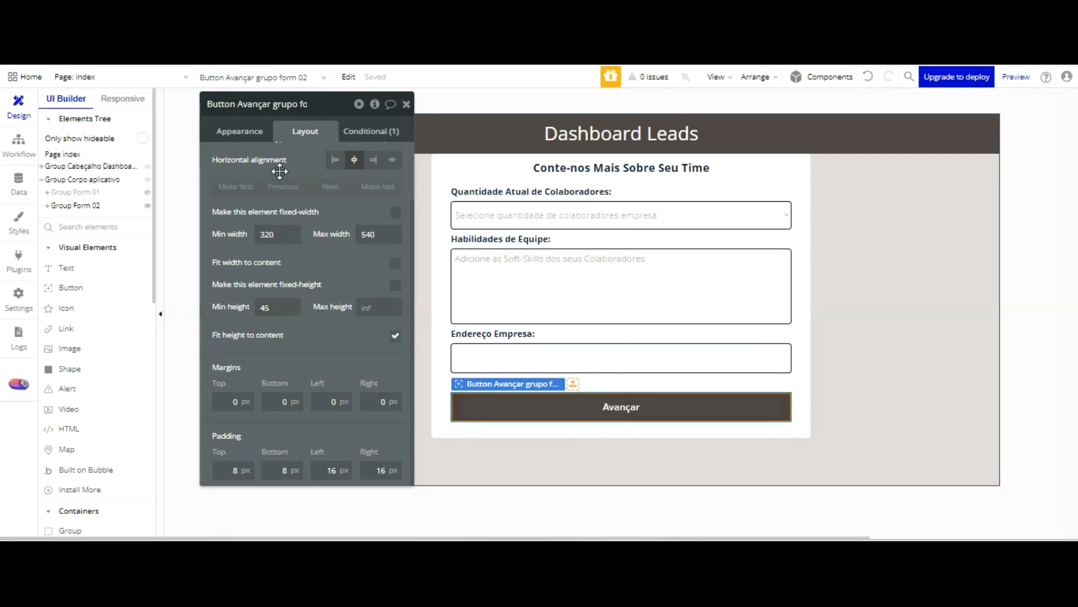
# Set the Avançar button's minimum and maximum width to 45
pyautogui.hotkey('ctrl', 'a')
pyautogui.write('45')
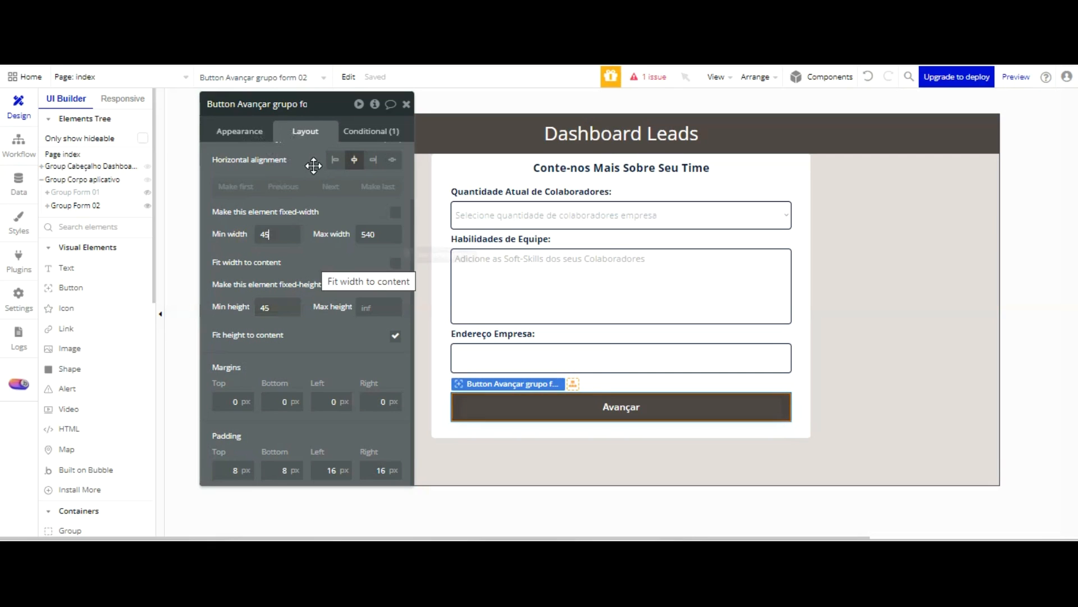
pyautogui.press('Tab')
pyautogui.moveTo(374, 236); pyautogui.dragTo(340, 238)
pyautogui.write('45')
pyautogui.click(348, 275)
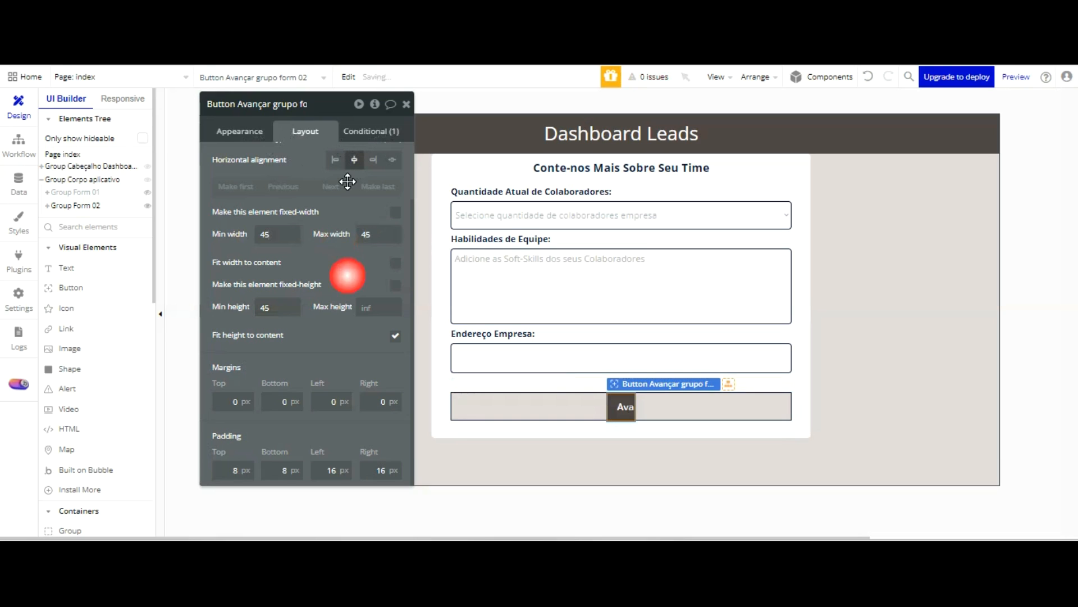
# Set the Avançar button's minimum width to 120
pyautogui.moveTo(275, 140); pyautogui.dragTo(251, 141)
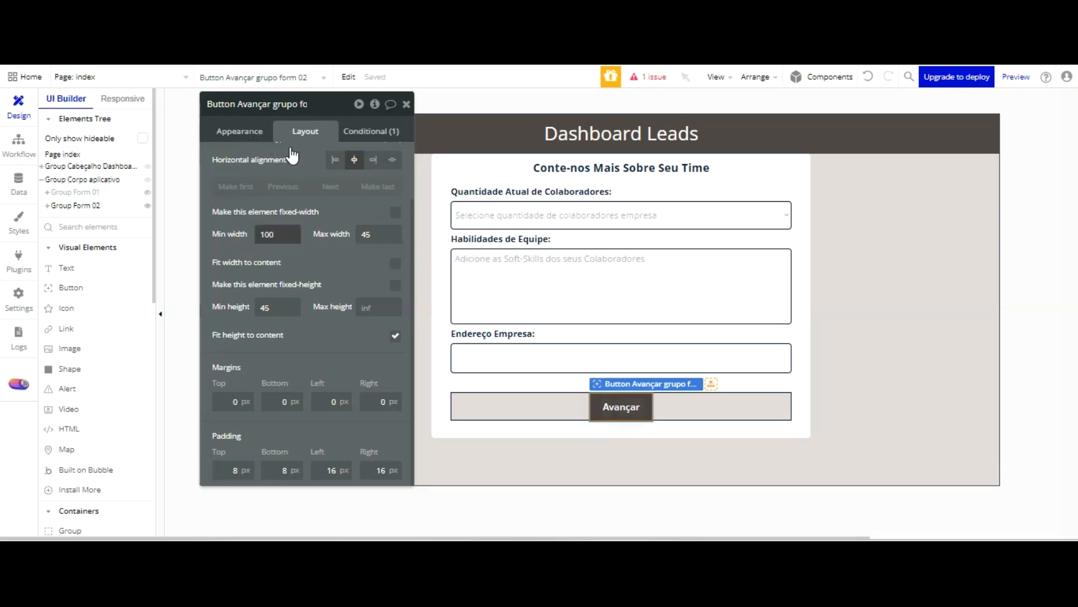
pyautogui.press('BackSpace')
pyautogui.press('BackSpace')
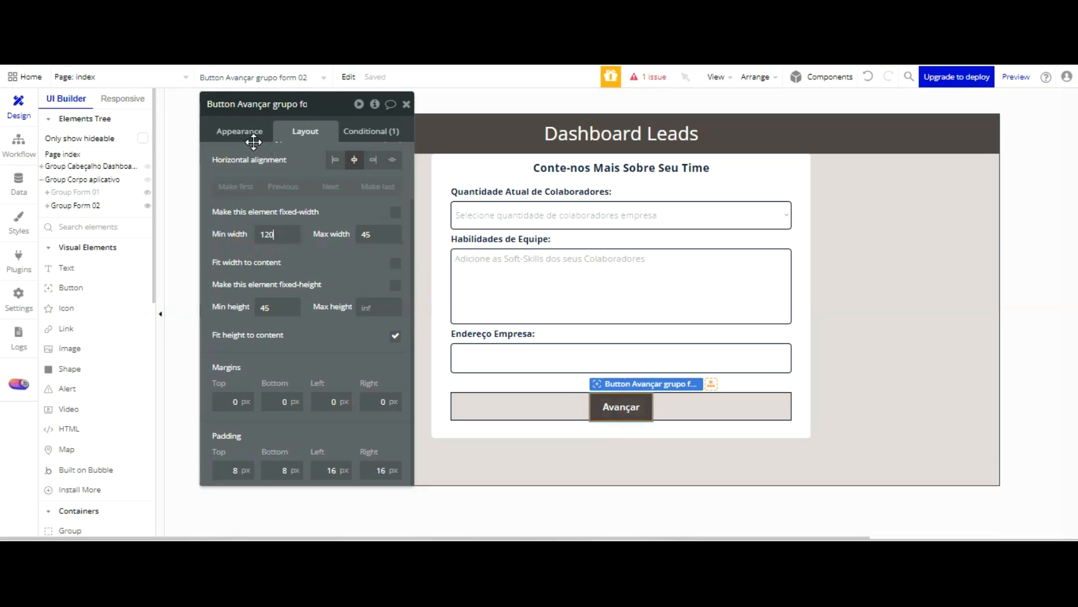
pyautogui.press('Tab')
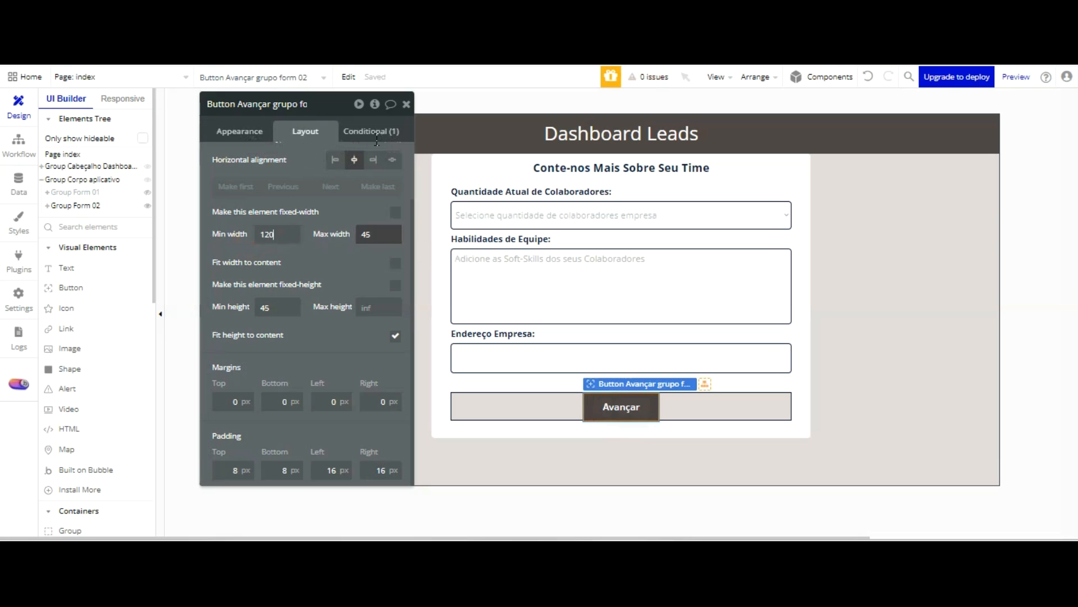
# Set the Avançar button's maximum width to 120 and align it to the left within its group
pyautogui.press('Tab')
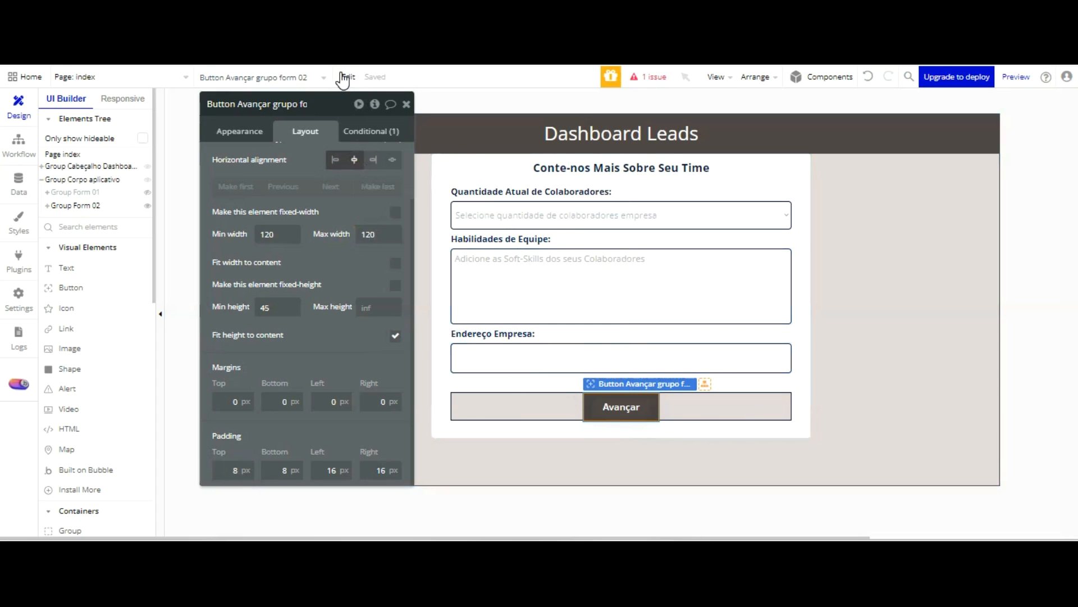
pyautogui.click(335, 159)
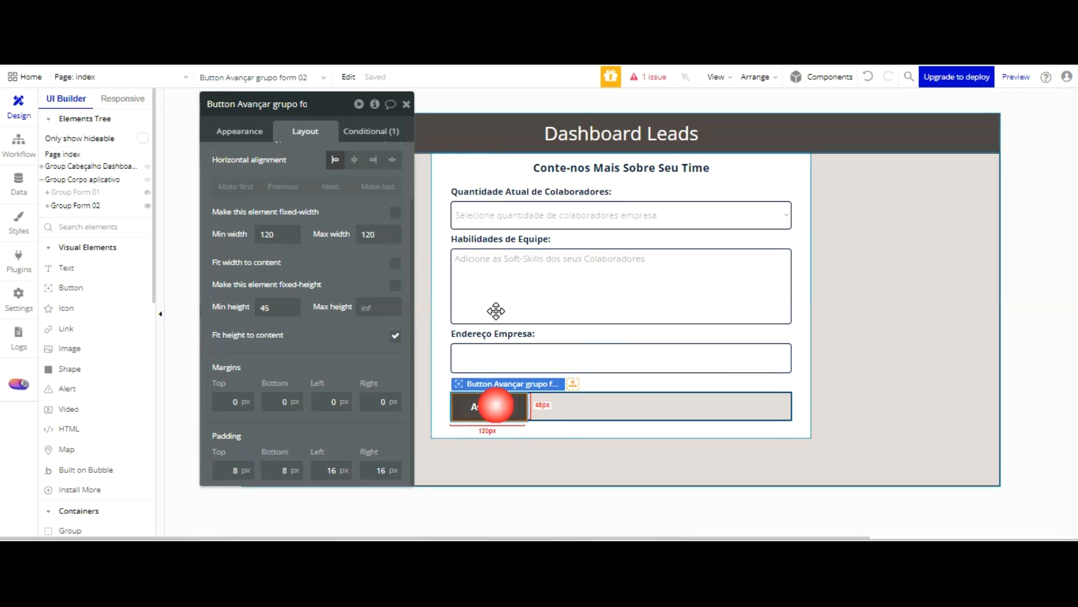
# Paste a second Avançar button and change Group Botões grupo form 02's container layout to Align to parent
pyautogui.hotkey('ctrl', 'v')
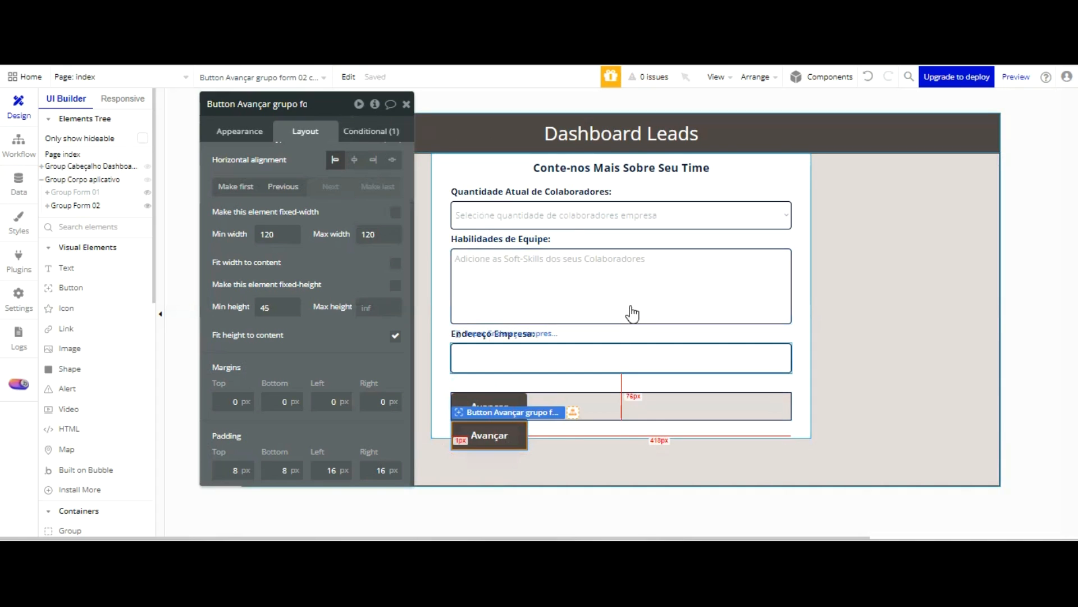
pyautogui.click(631, 402)
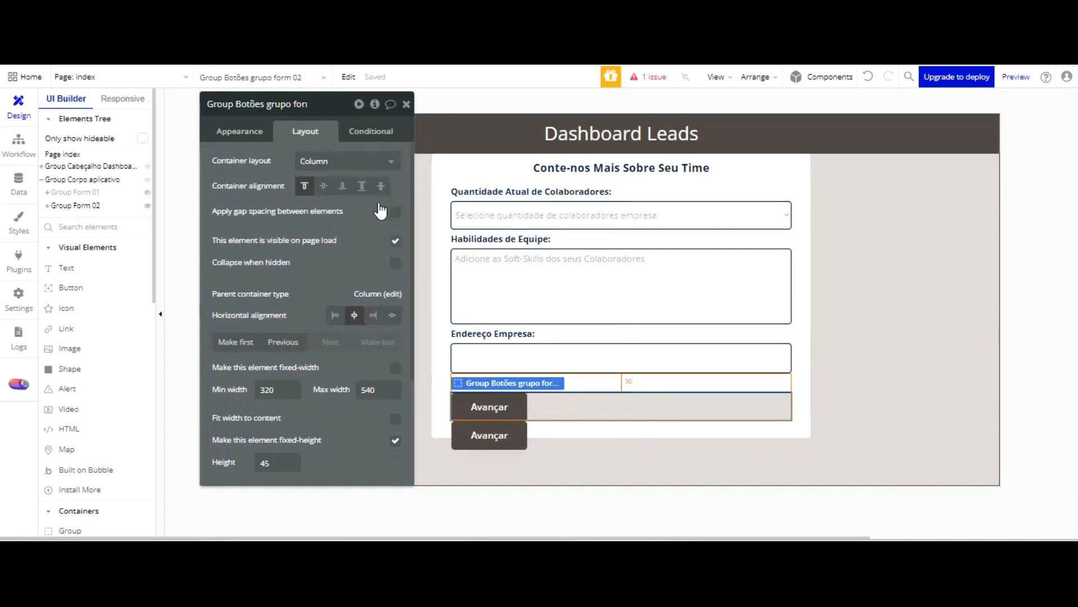
pyautogui.click(386, 293)
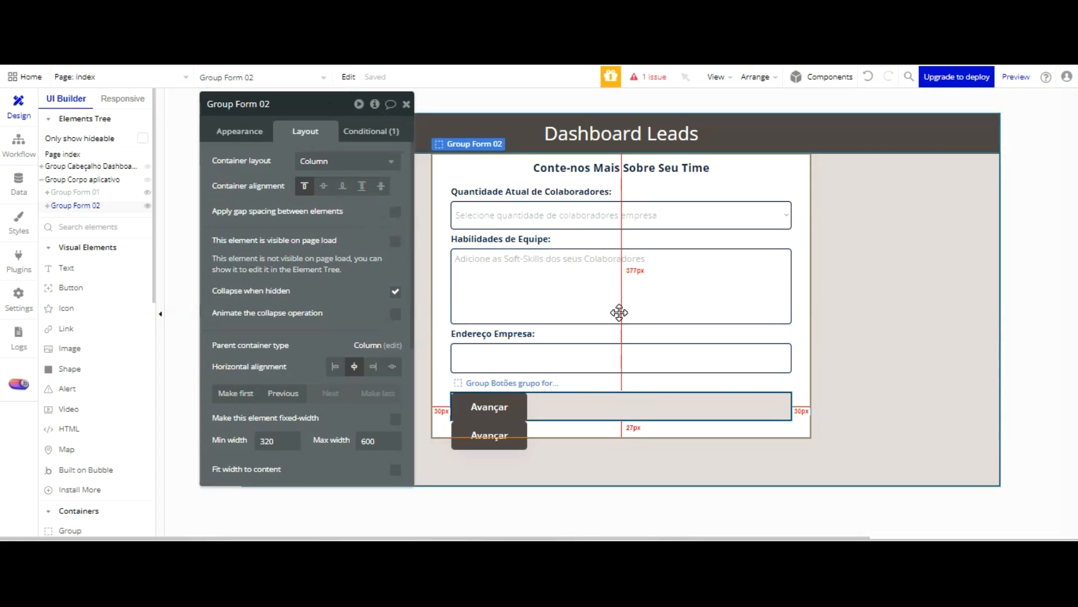
pyautogui.click(620, 382)
pyautogui.click(359, 161)
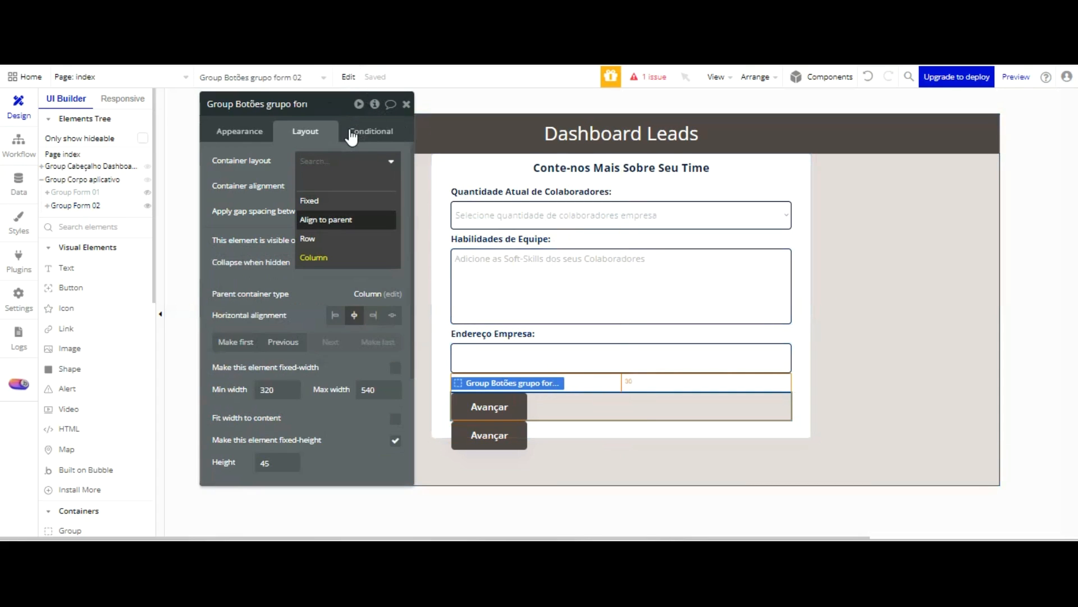
pyautogui.click(349, 219)
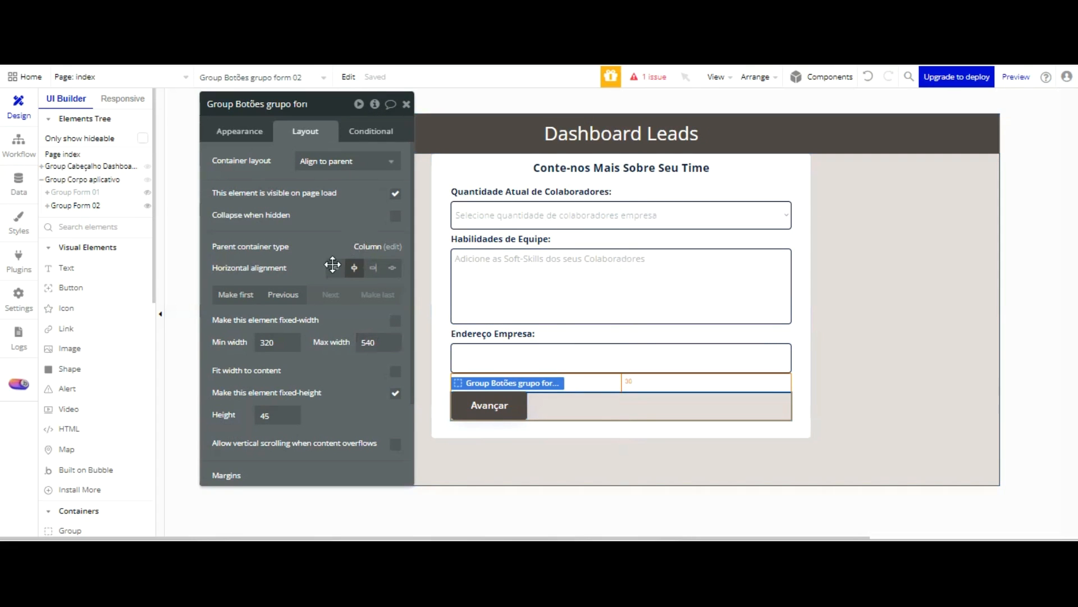
# Rename the first Avançar button inside Group Botões grupo form 02 as Button Voltar grupo form 01
pyautogui.click(48, 206)
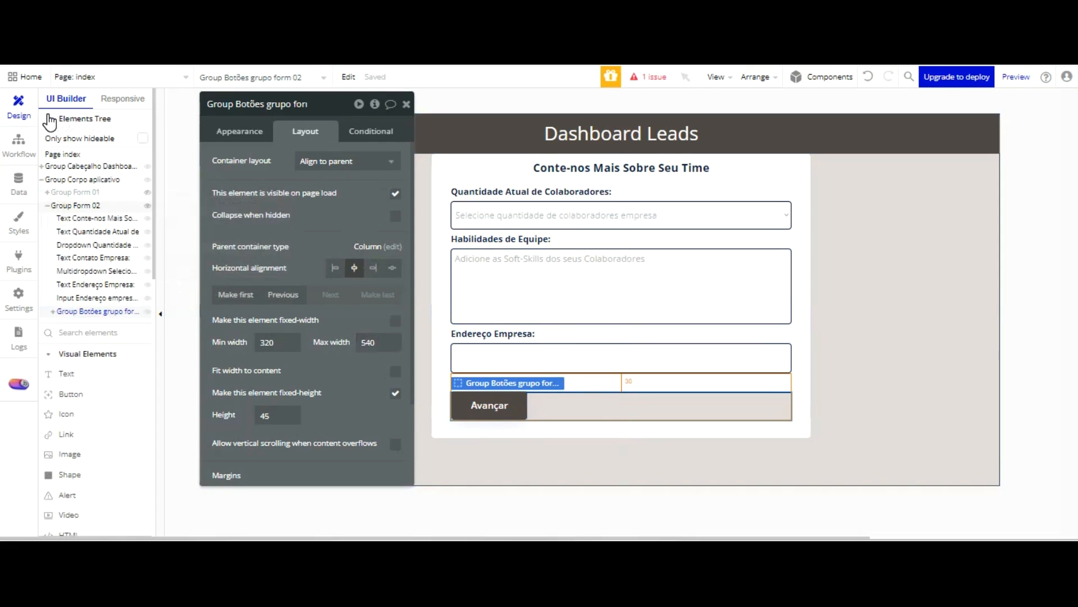
pyautogui.press('Escape')
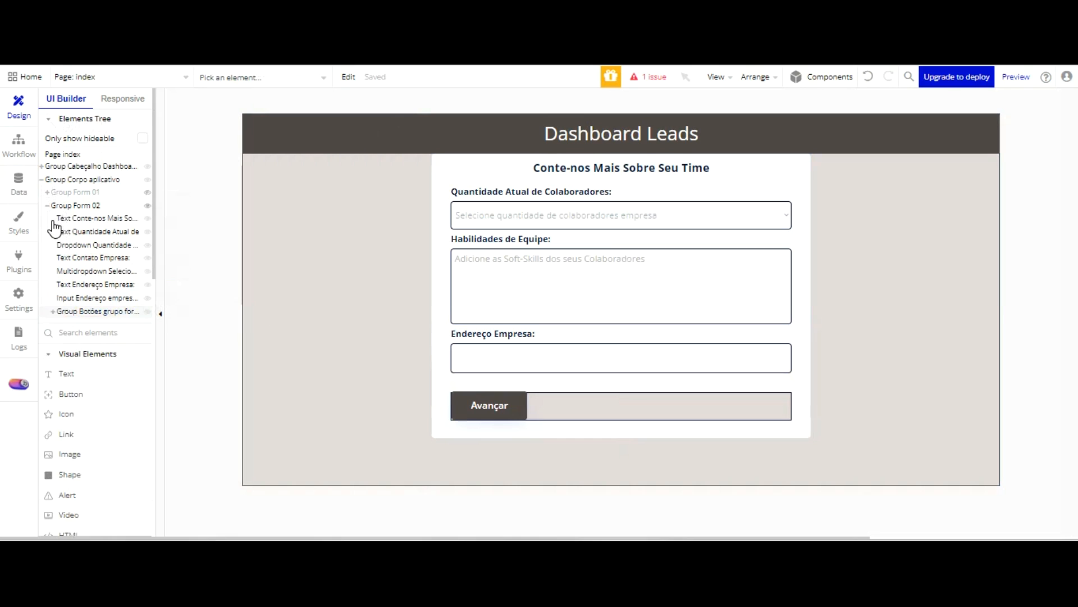
pyautogui.click(53, 312)
pyautogui.click(87, 328)
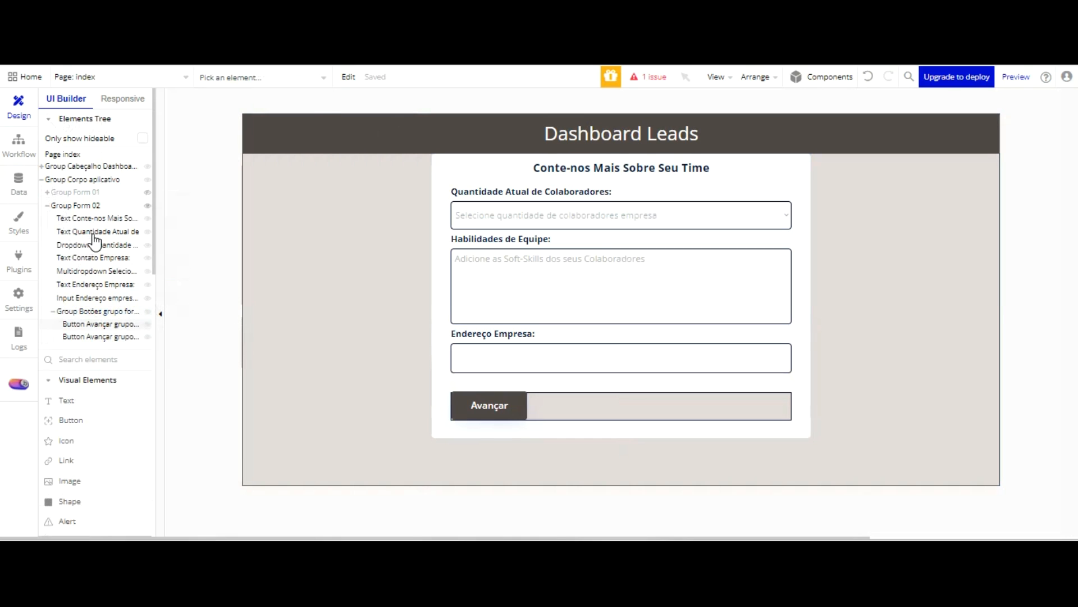
pyautogui.click(96, 323)
pyautogui.click(311, 104)
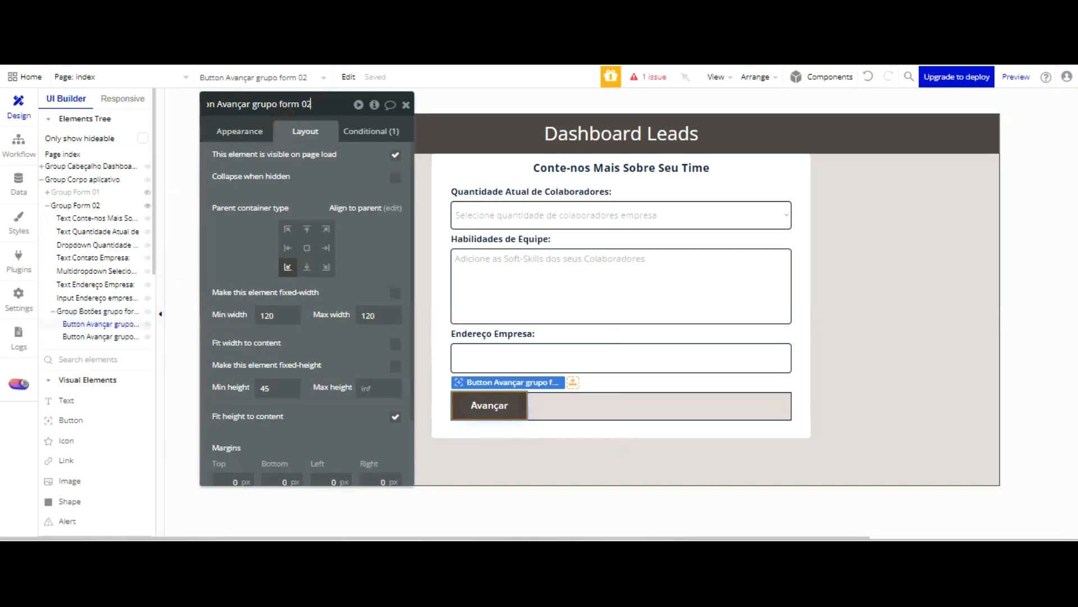
pyautogui.press('BackSpace')
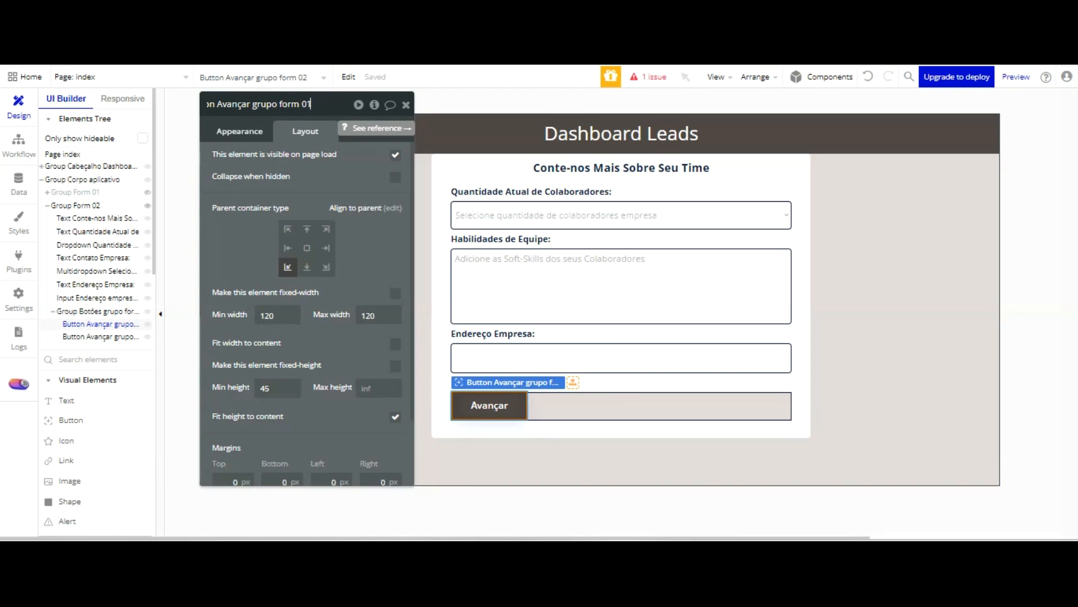
pyautogui.write('1')
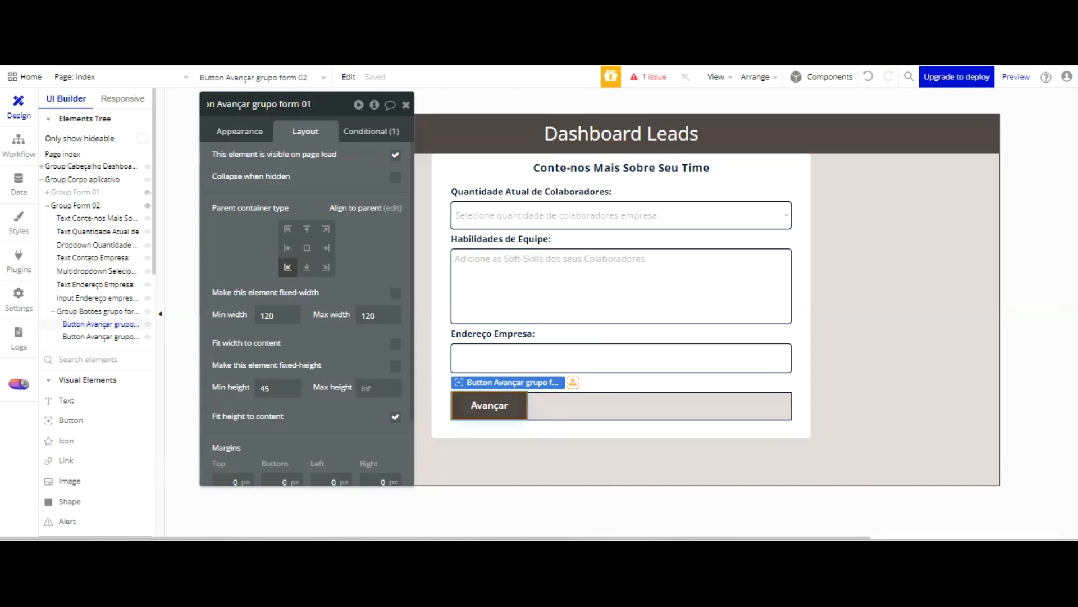
pyautogui.press('BackSpace')
pyautogui.press('BackSpace')
pyautogui.press('BackSpace')
pyautogui.press('BackSpace')
pyautogui.press('BackSpace')
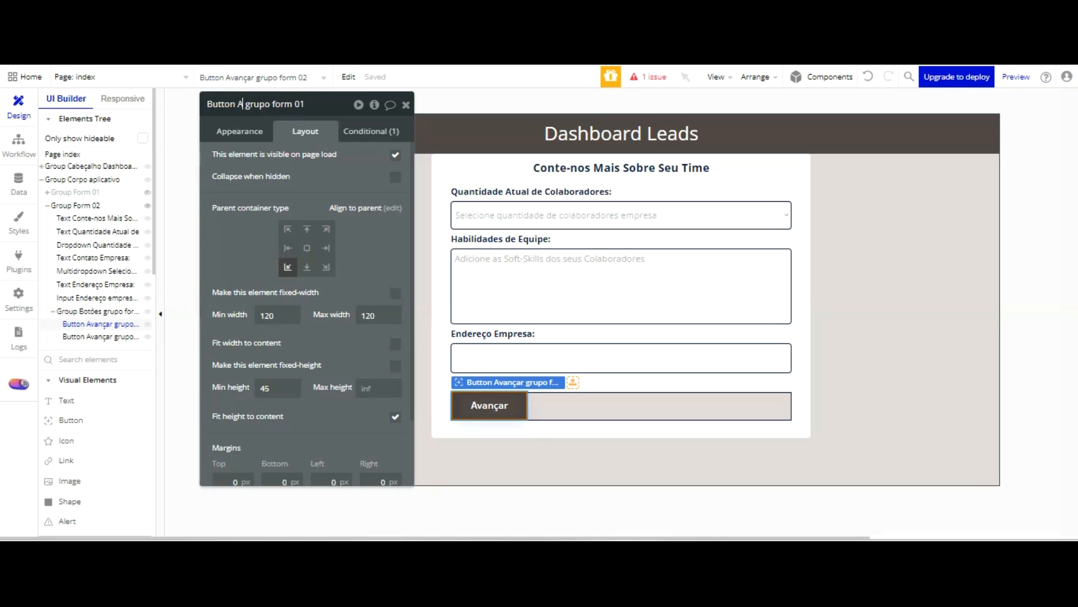
pyautogui.write('Voltar')
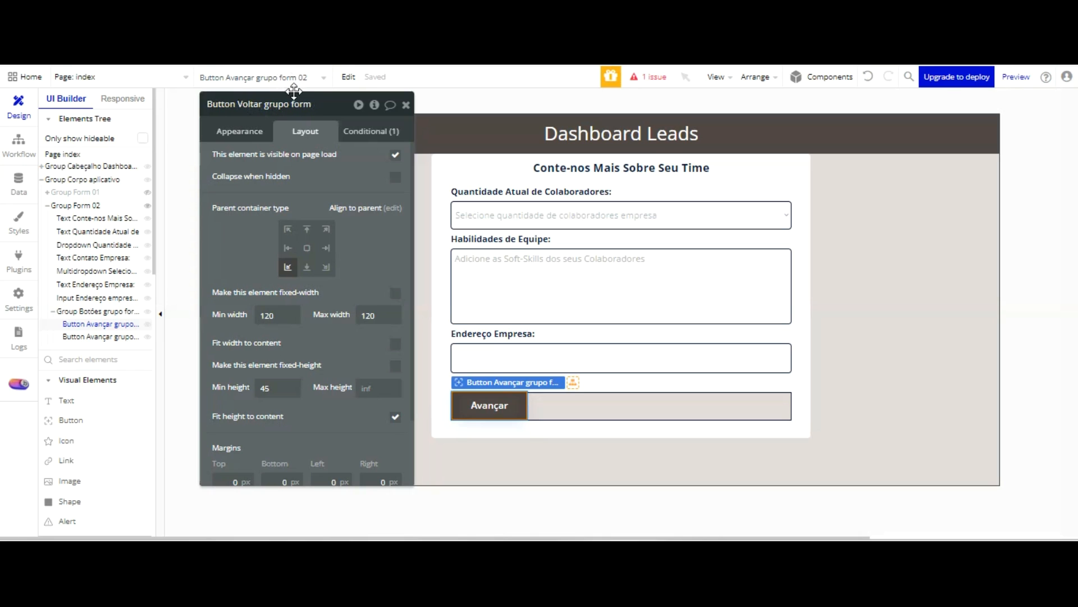
# Align Button Voltar grupo form 01 to its parent's middle left and change its label to Voltar
pyautogui.click(289, 249)
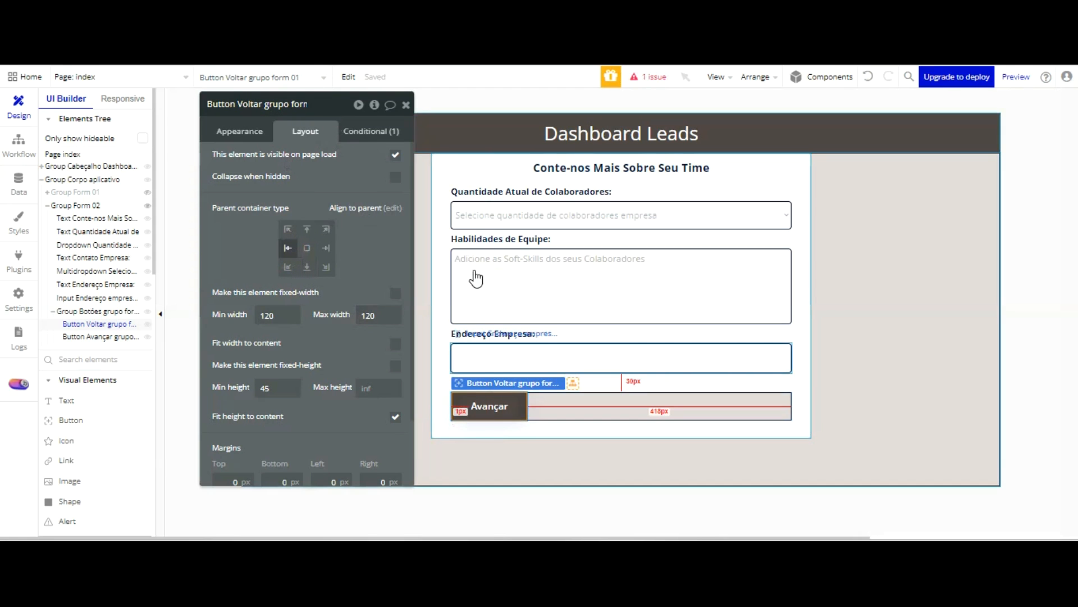
pyautogui.click(245, 132)
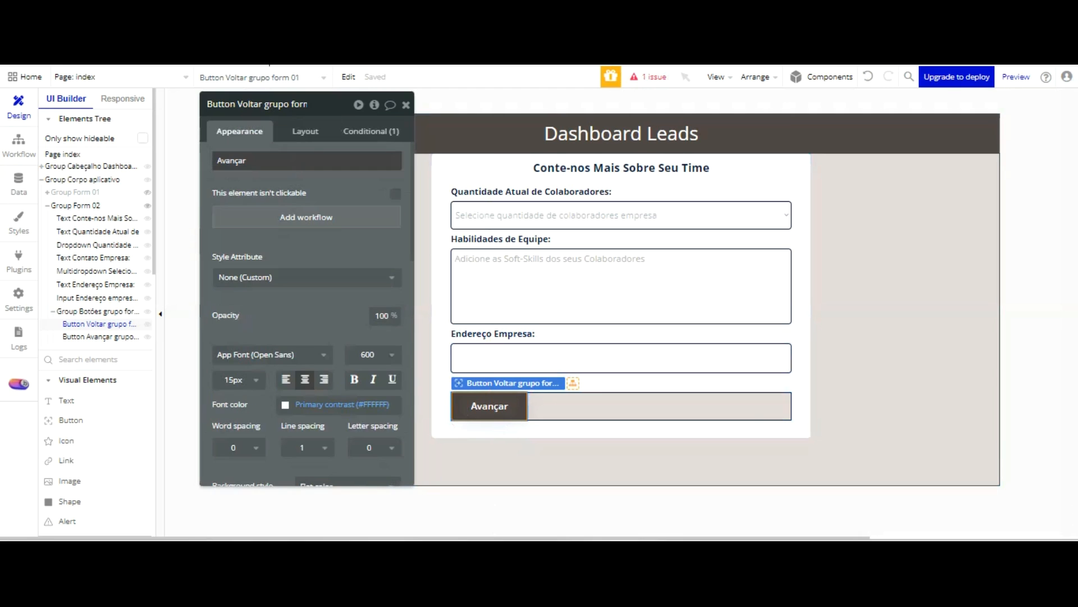
pyautogui.write('Voltar')
pyautogui.click(333, 95)
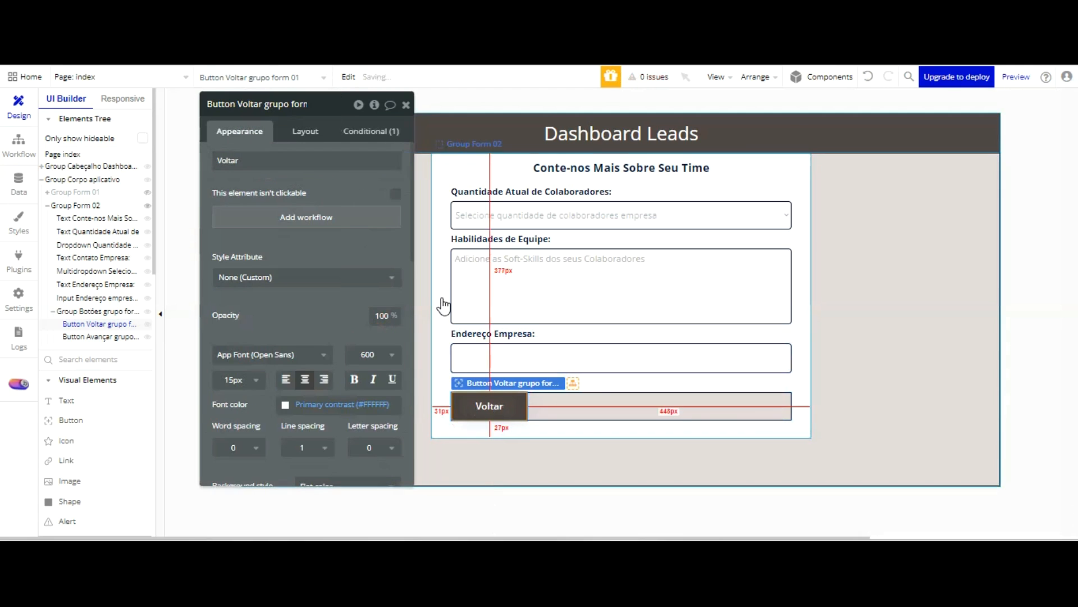
pyautogui.click(282, 107)
# Rename the copied Avançar button as Button Avançar grupo form 03 and align it to its parent's middle right
pyautogui.click(101, 336)
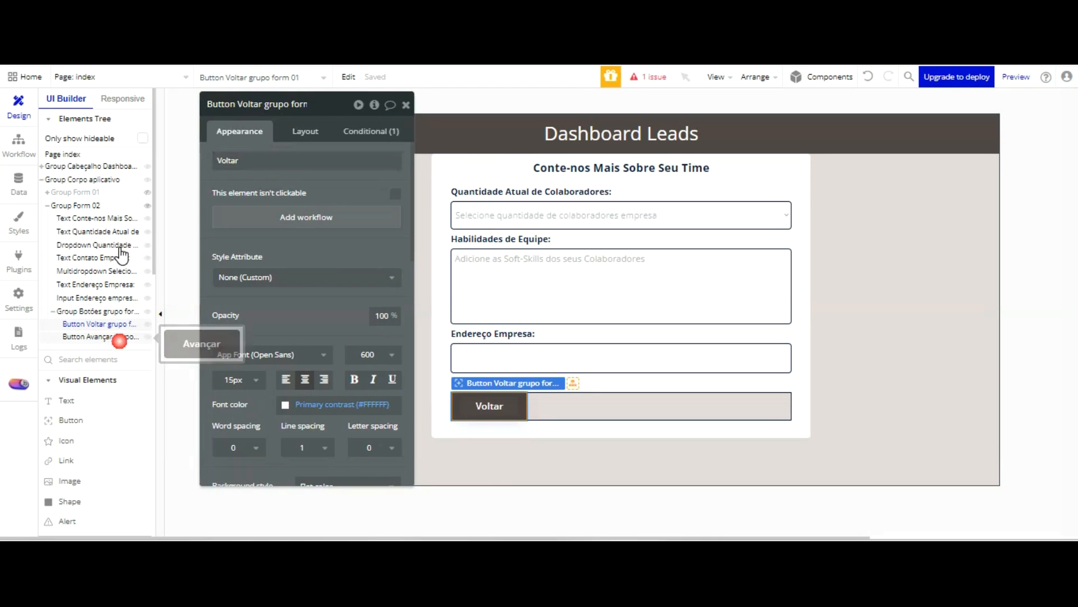
pyautogui.click(273, 108)
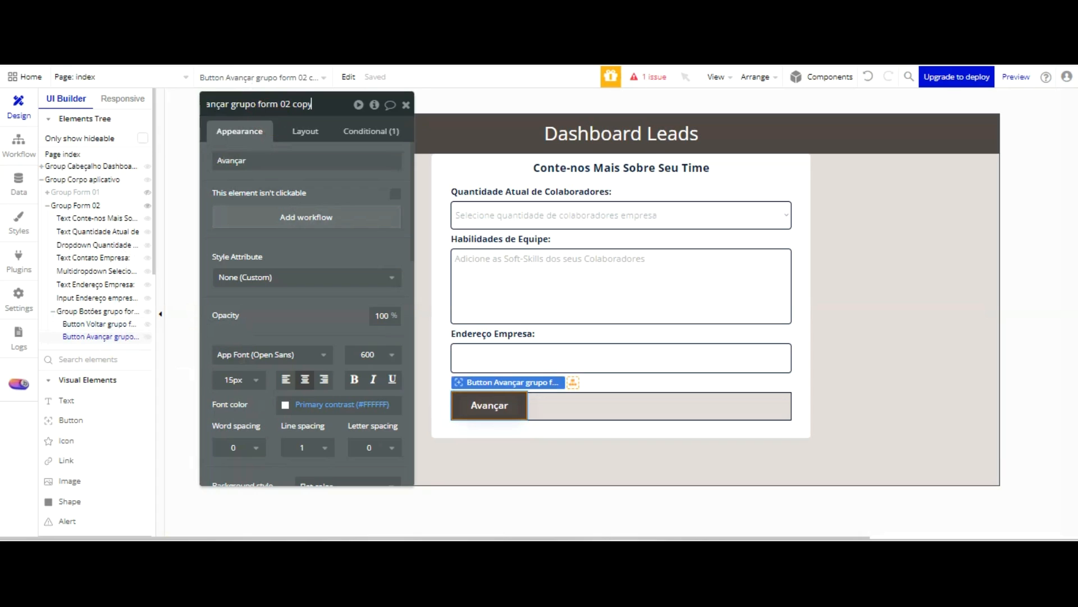
pyautogui.press('BackSpace')
pyautogui.press('BackSpace')
pyautogui.press('BackSpace')
pyautogui.press('BackSpace')
pyautogui.press('BackSpace')
pyautogui.write('3')
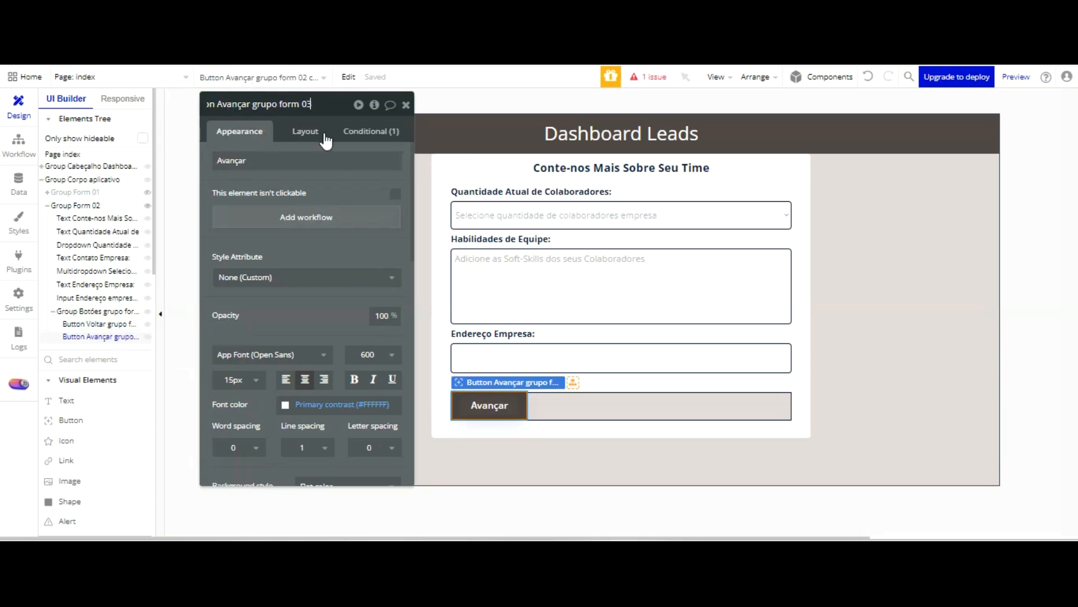
pyautogui.click(308, 139)
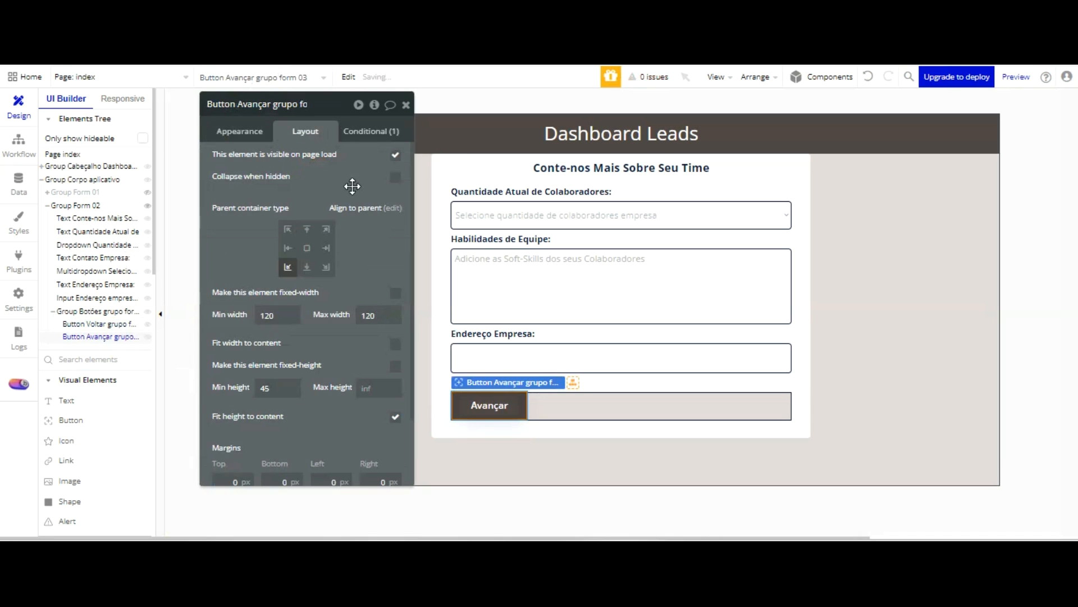
pyautogui.click(326, 247)
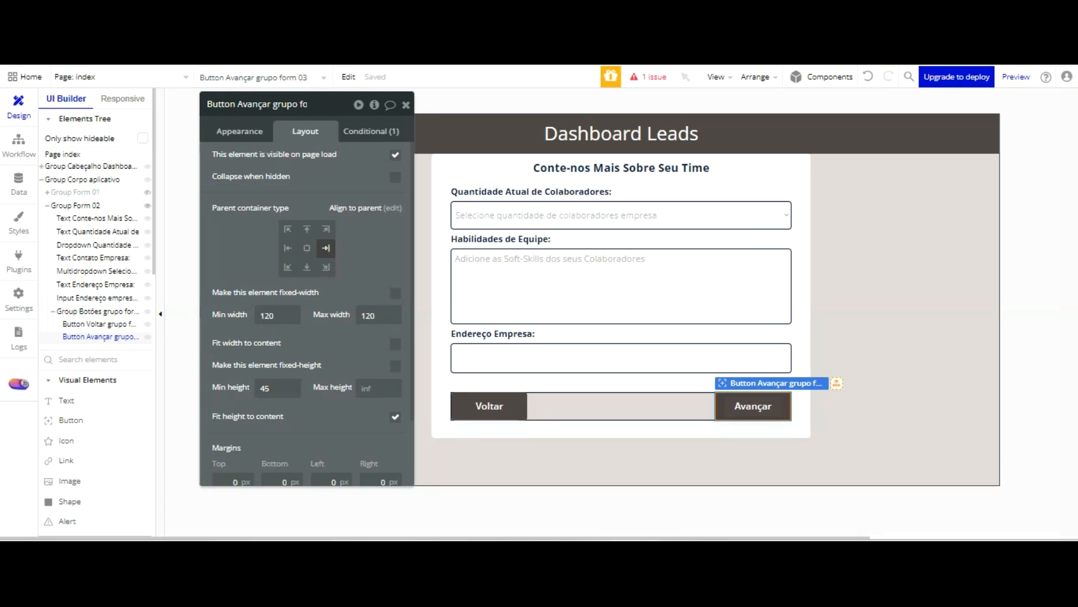
# Set the border roundness of Group Botões grupo form 02 to 5
pyautogui.click(576, 410)
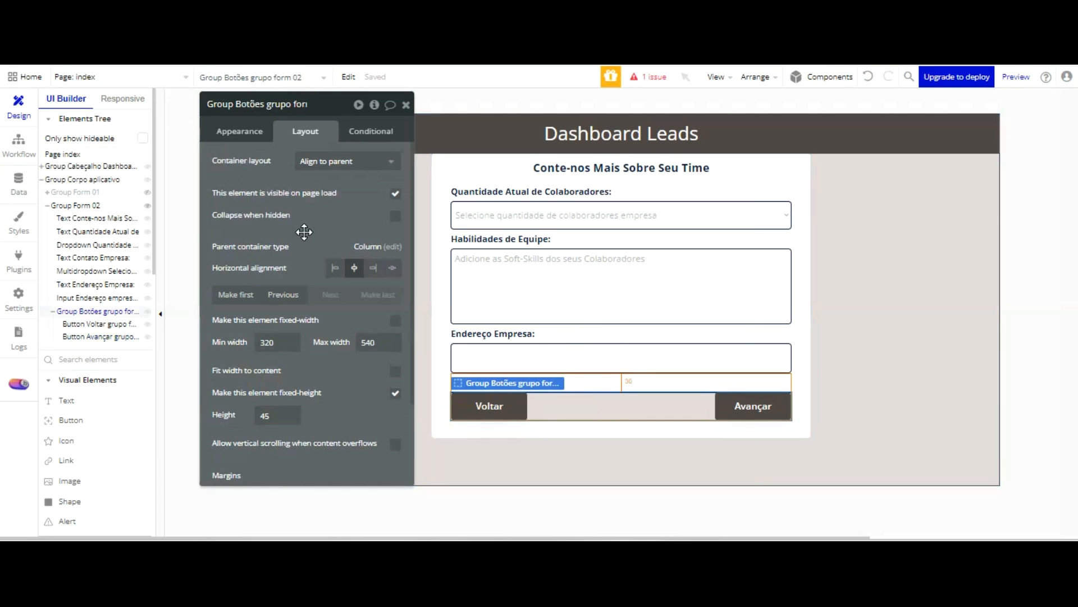
pyautogui.scroll(-2, 337, 264)
pyautogui.scroll(2, 306, 144)
pyautogui.click(241, 131)
pyautogui.scroll(-4, 315, 197)
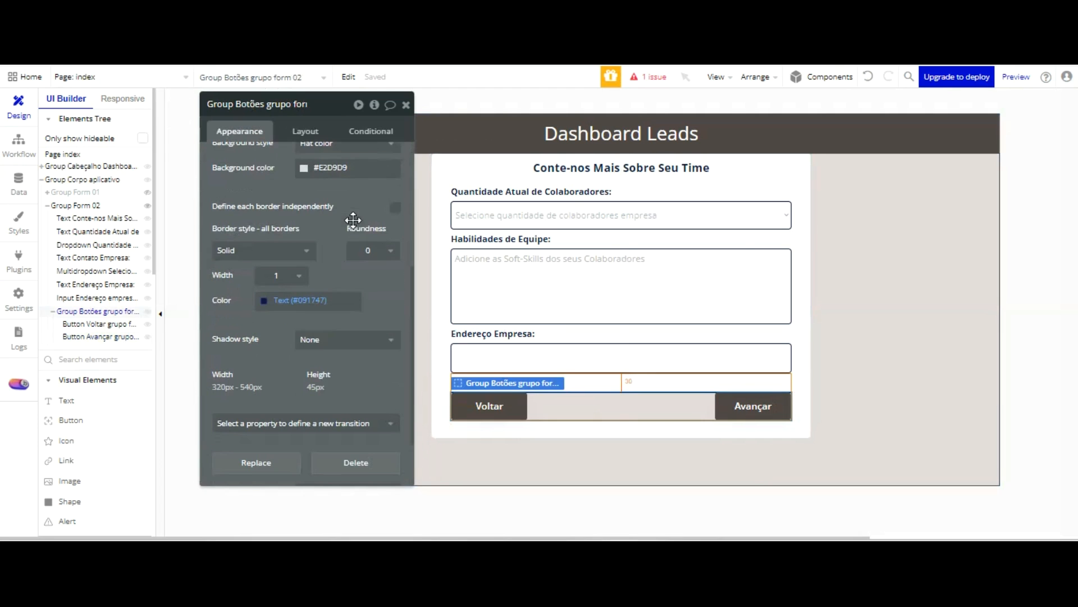
pyautogui.click(385, 254)
pyautogui.click(375, 346)
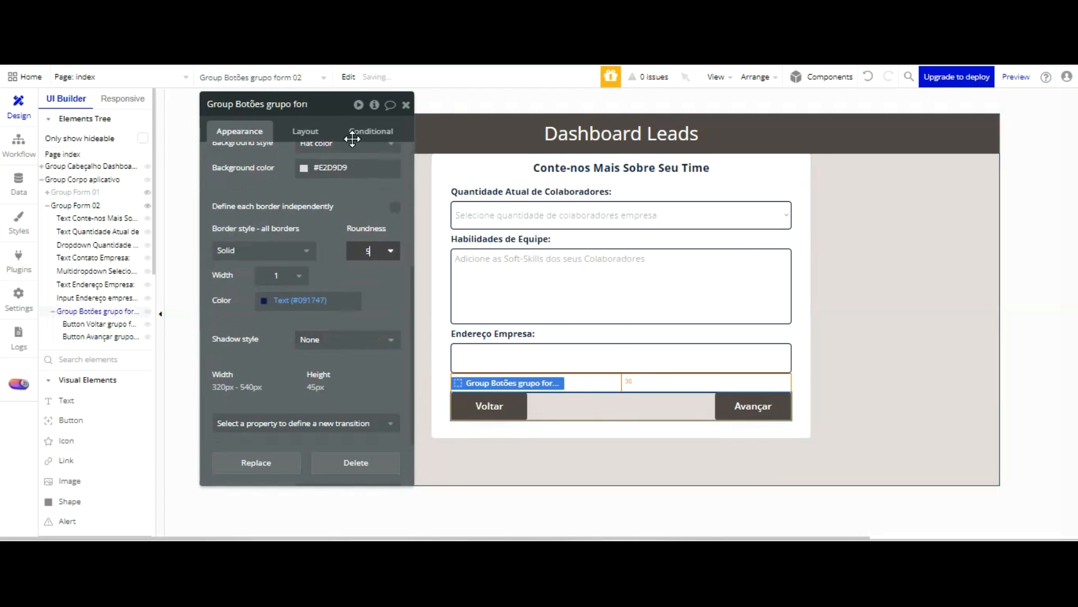
# Refresh the app preview and check the Voltar and Avançar button group in the second form
pyautogui.click(352, 203)
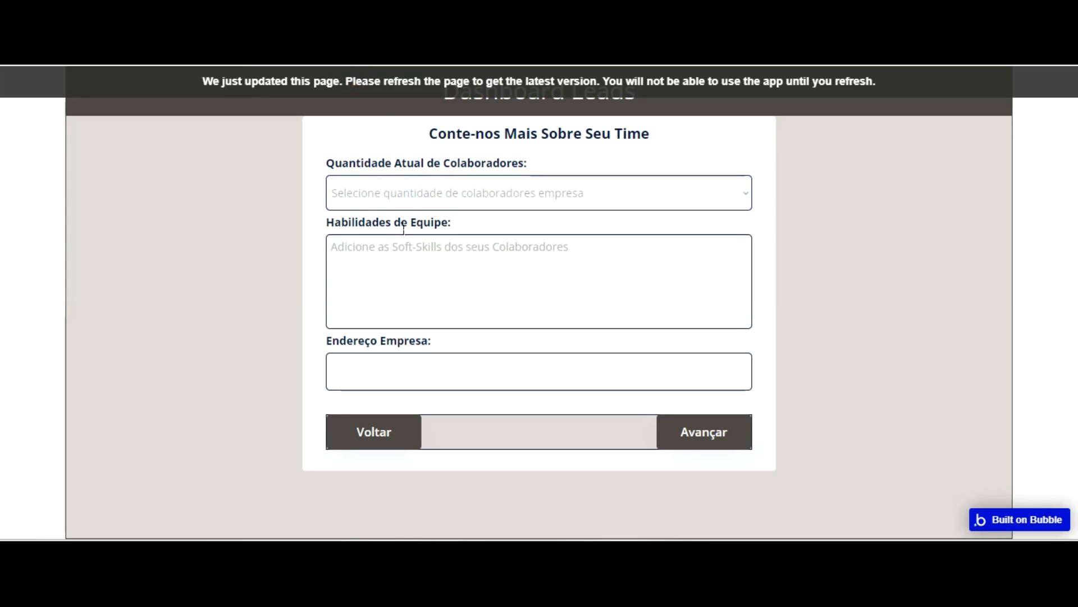
pyautogui.press('F5')
pyautogui.click(447, 431)
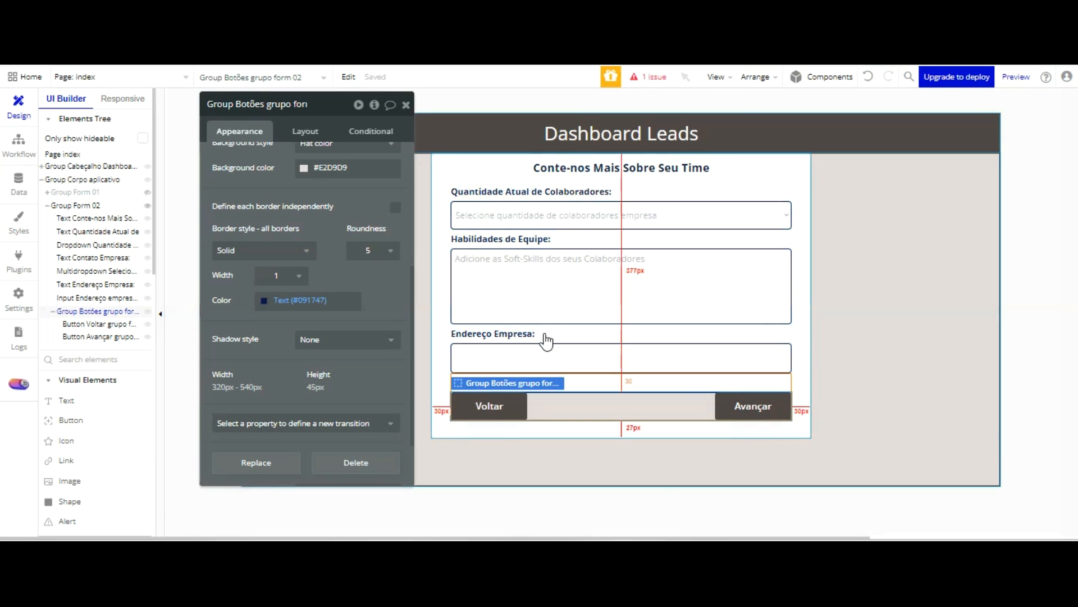
# Add a click workflow to the Voltar button of Group Form 02 in the Bubble editor
pyautogui.click(495, 405)
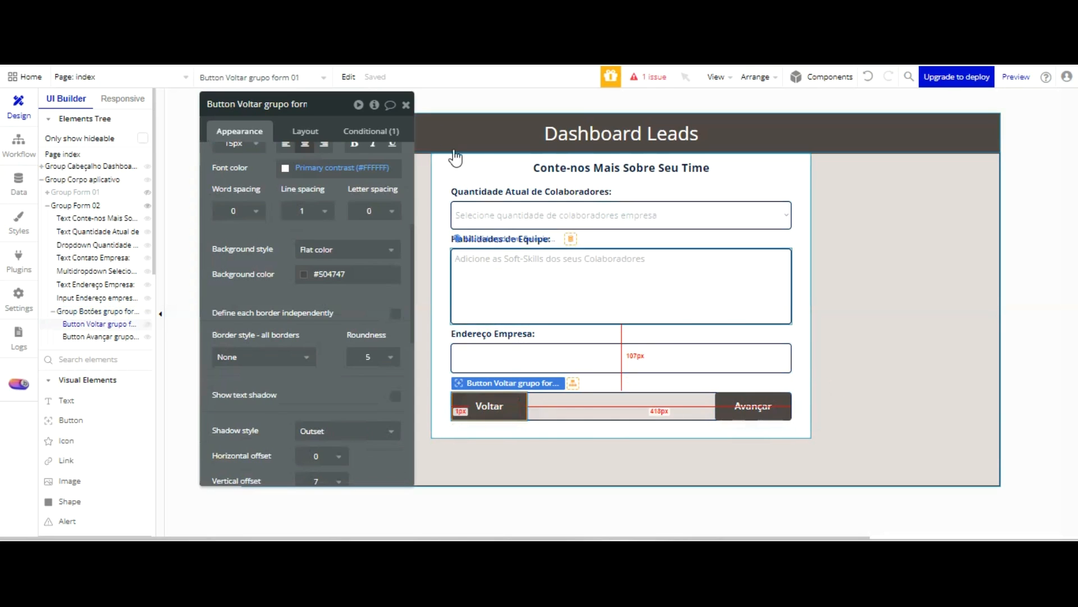
pyautogui.click(372, 131)
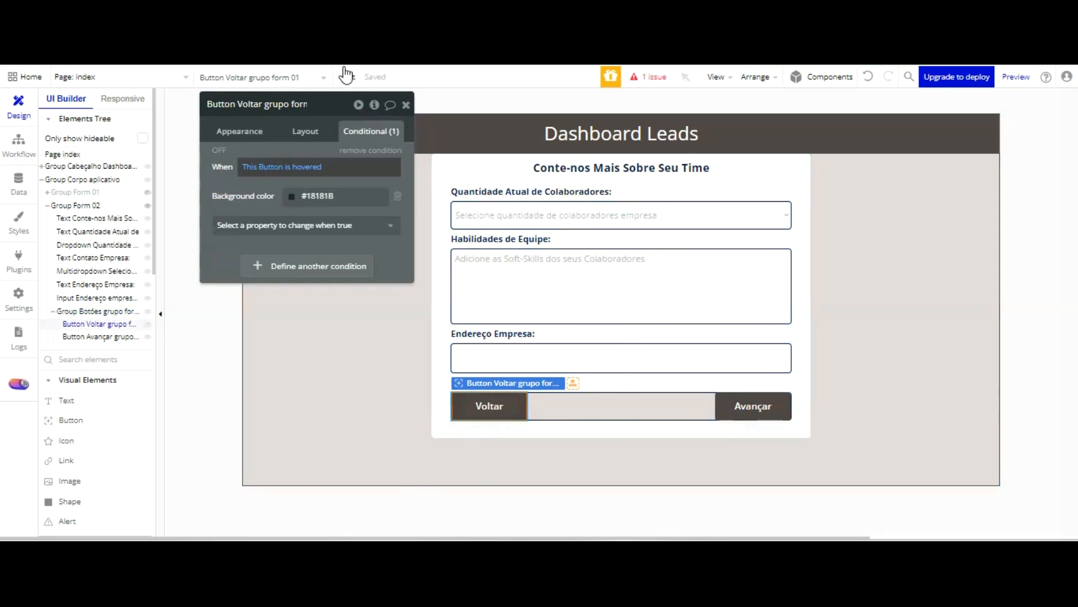
pyautogui.click(247, 130)
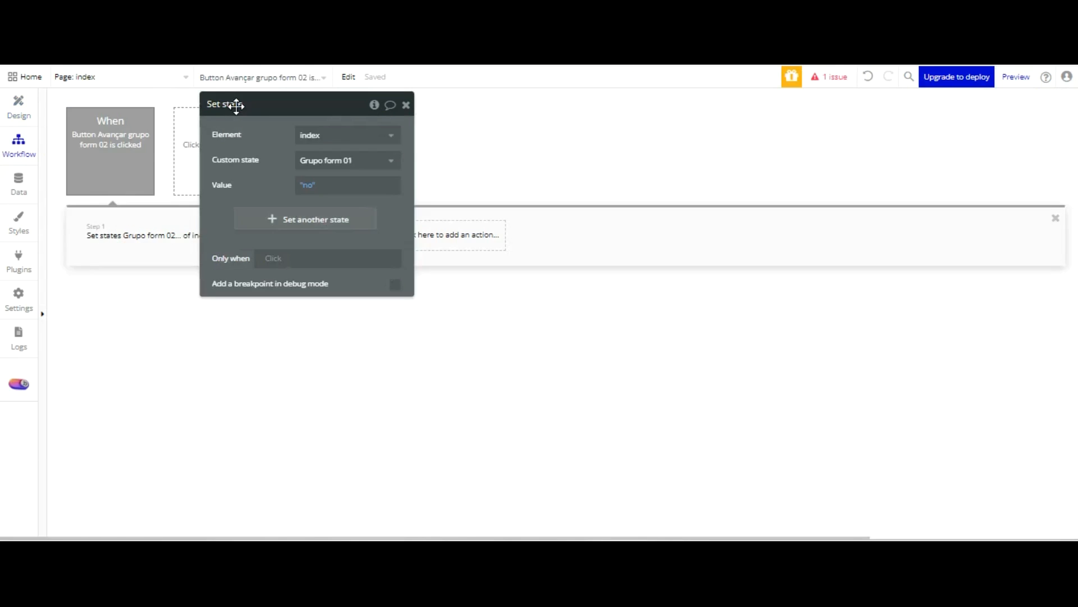
pyautogui.moveTo(270, 90); pyautogui.dragTo(726, 83)
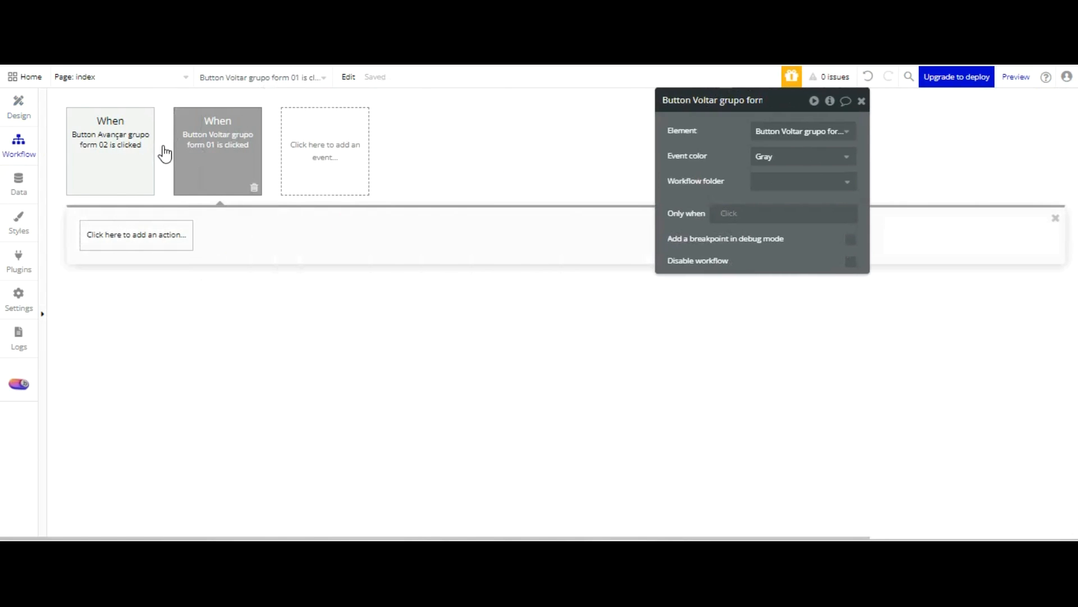
# Add a Set state action to the Voltar workflow that sets index's Grupo form 01 custom state to "yes"
pyautogui.click(152, 235)
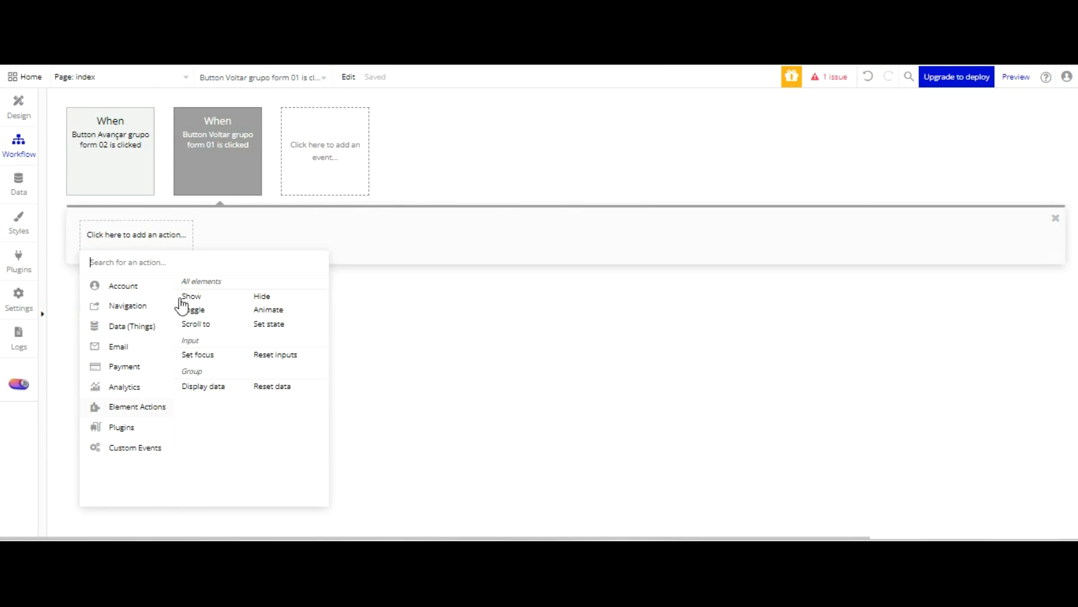
pyautogui.click(269, 324)
pyautogui.click(794, 131)
pyautogui.click(791, 152)
pyautogui.click(766, 156)
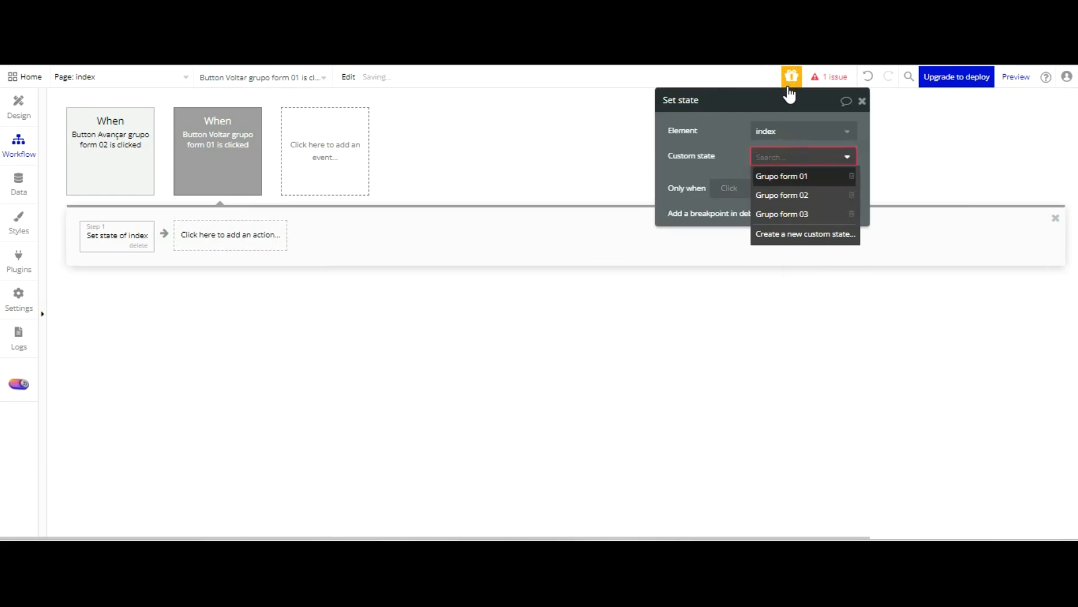
pyautogui.click(786, 178)
pyautogui.click(767, 183)
pyautogui.click(769, 250)
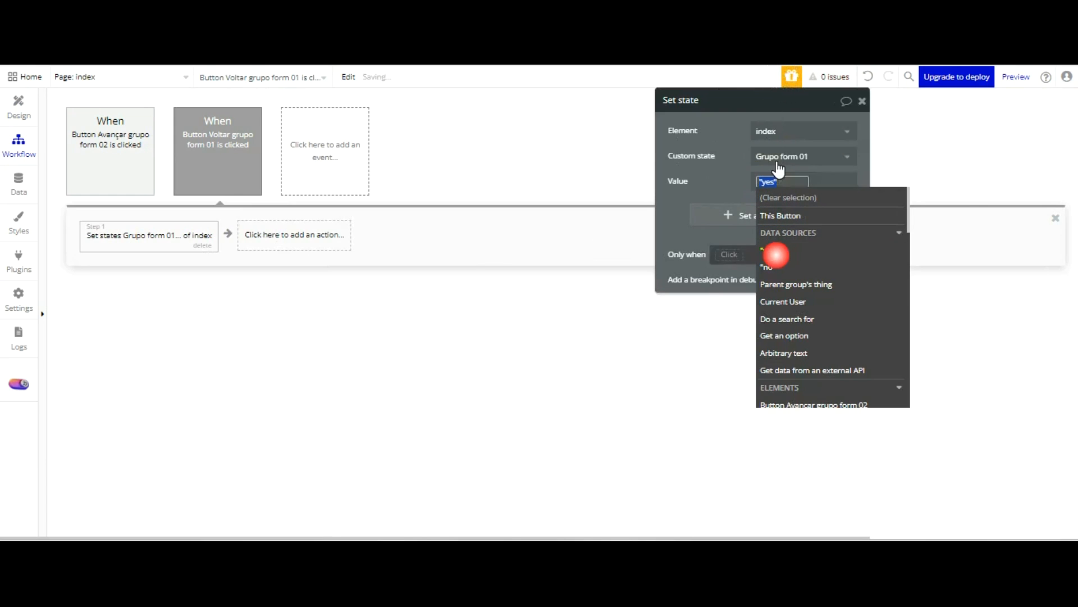
# Add a second Set state action to the Voltar workflow that sets index's Grupo form 02 custom state to "no"
pyautogui.click(298, 234)
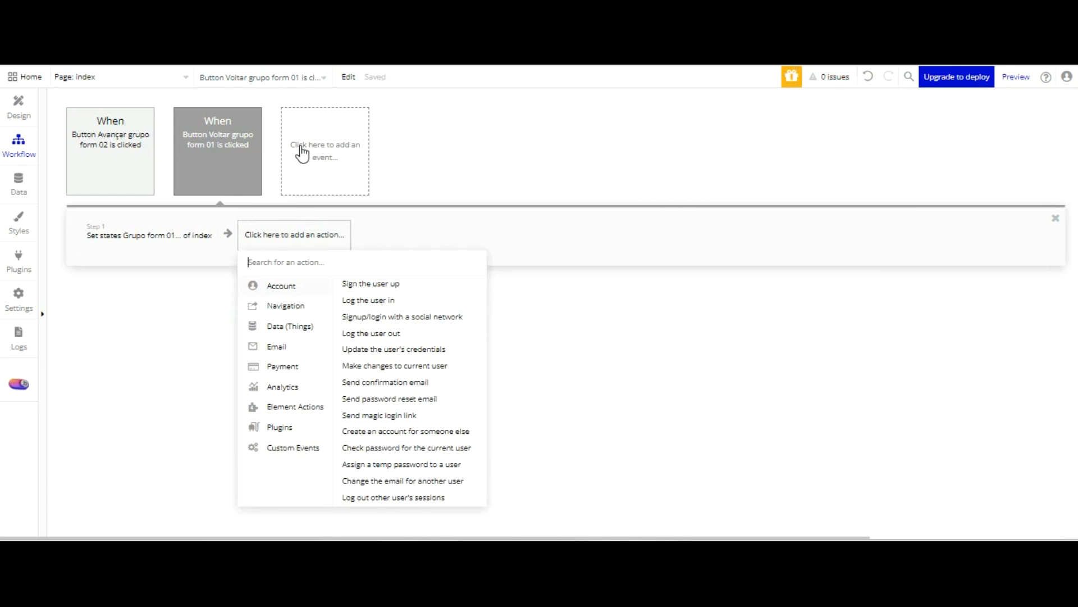
pyautogui.click(432, 322)
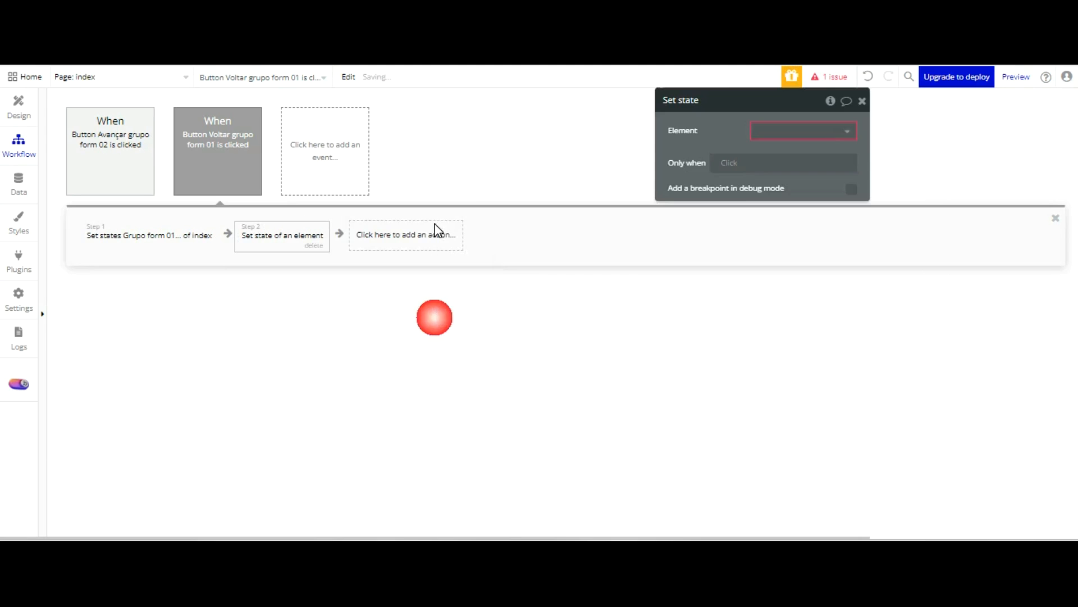
pyautogui.click(786, 131)
pyautogui.click(775, 149)
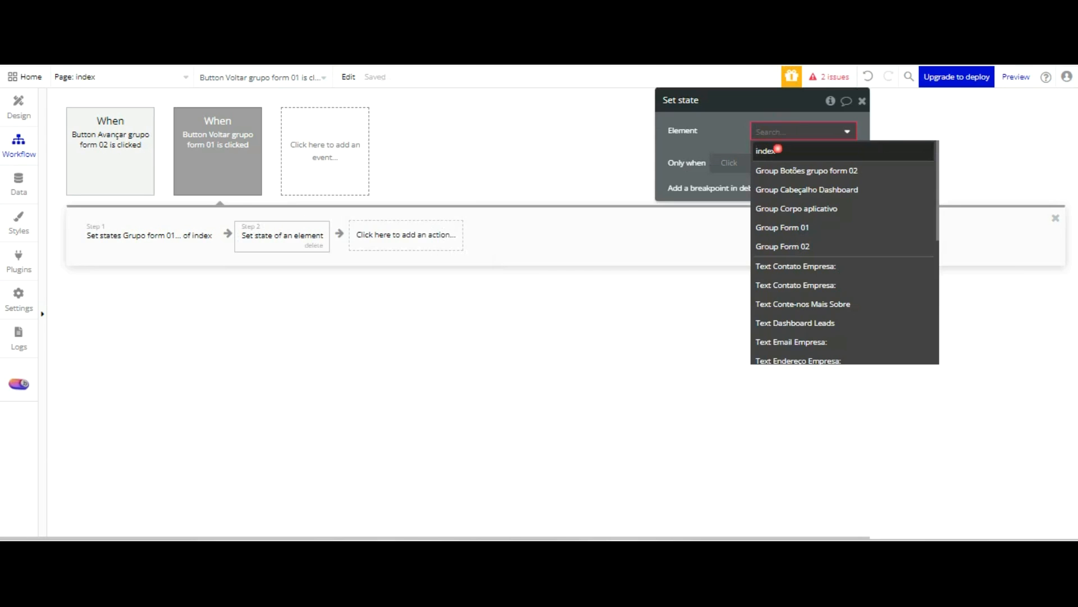
pyautogui.click(786, 191)
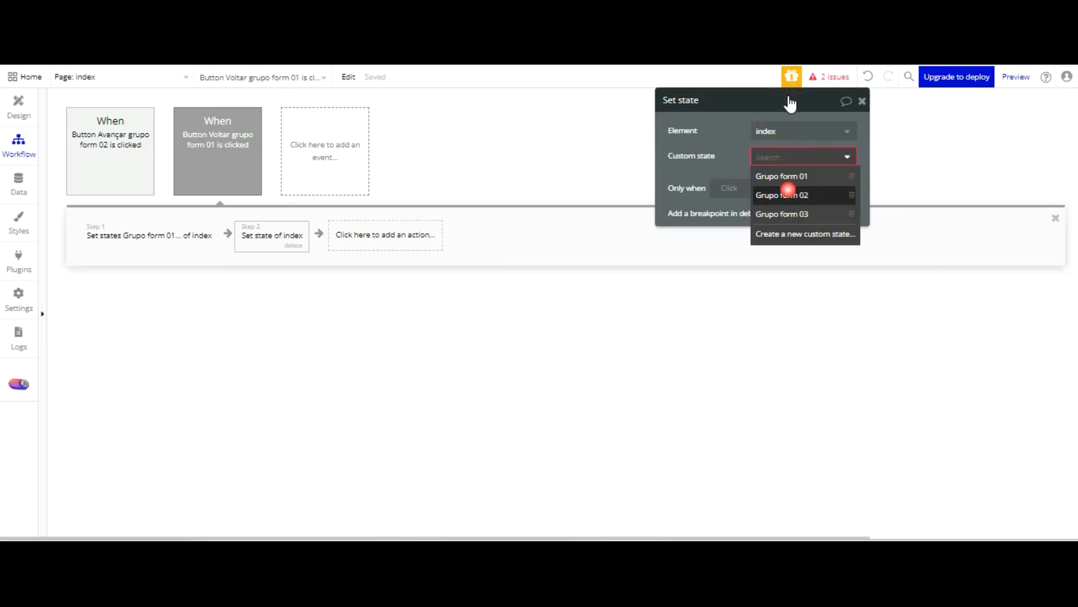
pyautogui.click(769, 185)
pyautogui.click(770, 267)
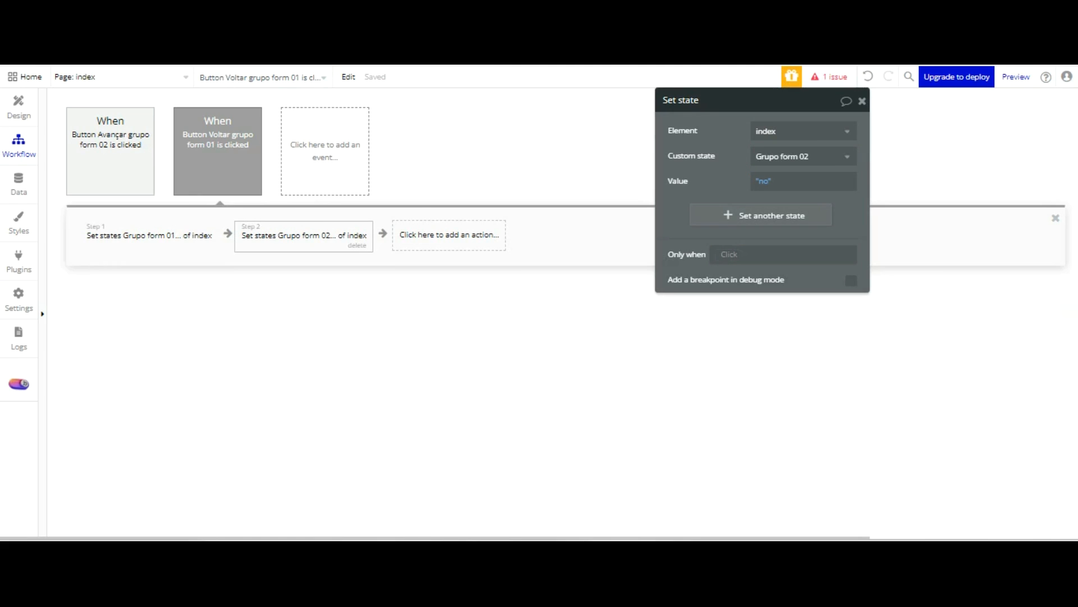
# Refresh the app preview and test moving back and forth between the first two forms with Avançar and Voltar
pyautogui.hotkey('ctrl', 'Tab')
pyautogui.click(282, 146)
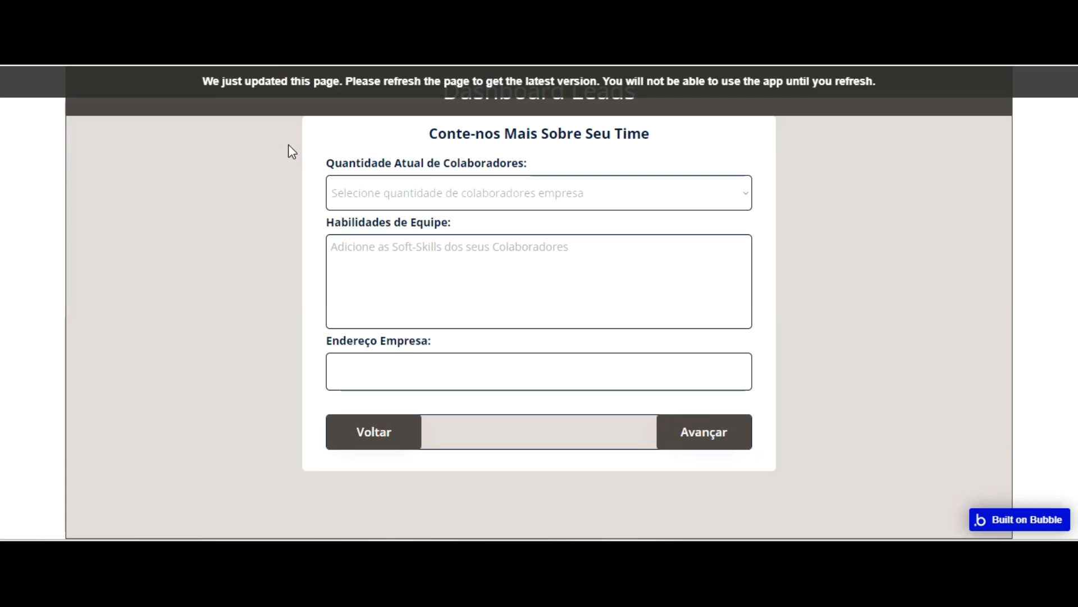
pyautogui.press('F5')
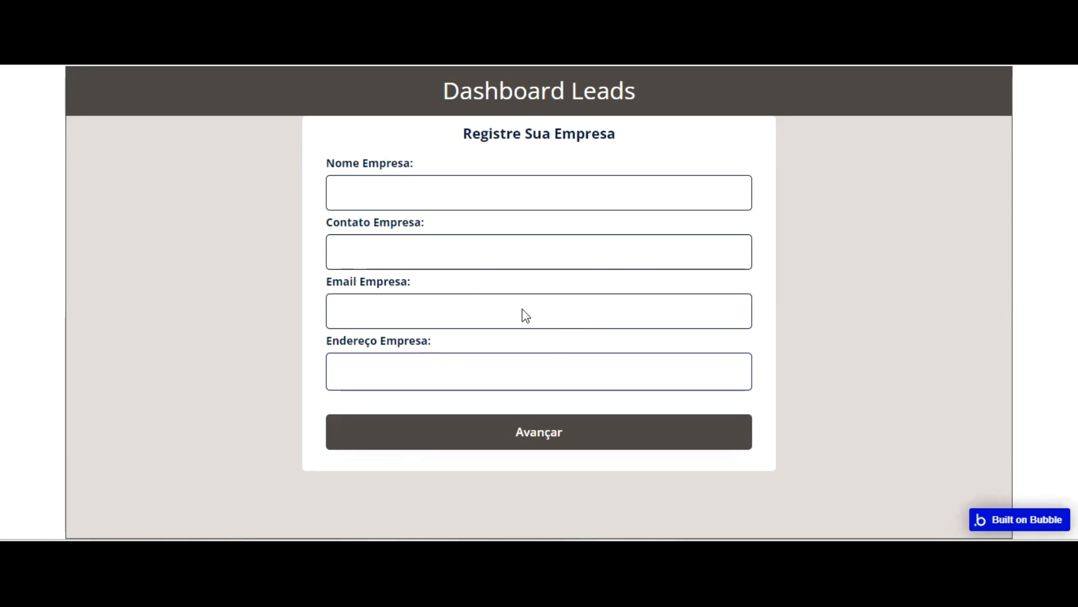
pyautogui.click(558, 425)
pyautogui.click(401, 434)
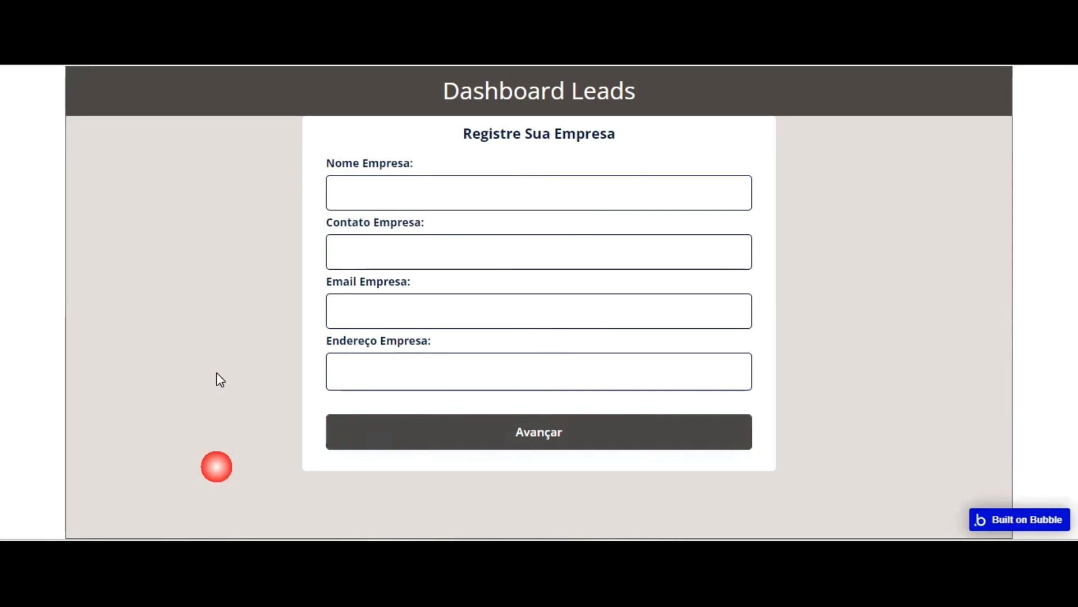
pyautogui.click(543, 431)
pyautogui.click(389, 428)
pyautogui.click(484, 427)
pyautogui.click(396, 431)
pyautogui.click(547, 419)
pyautogui.click(382, 432)
pyautogui.click(638, 424)
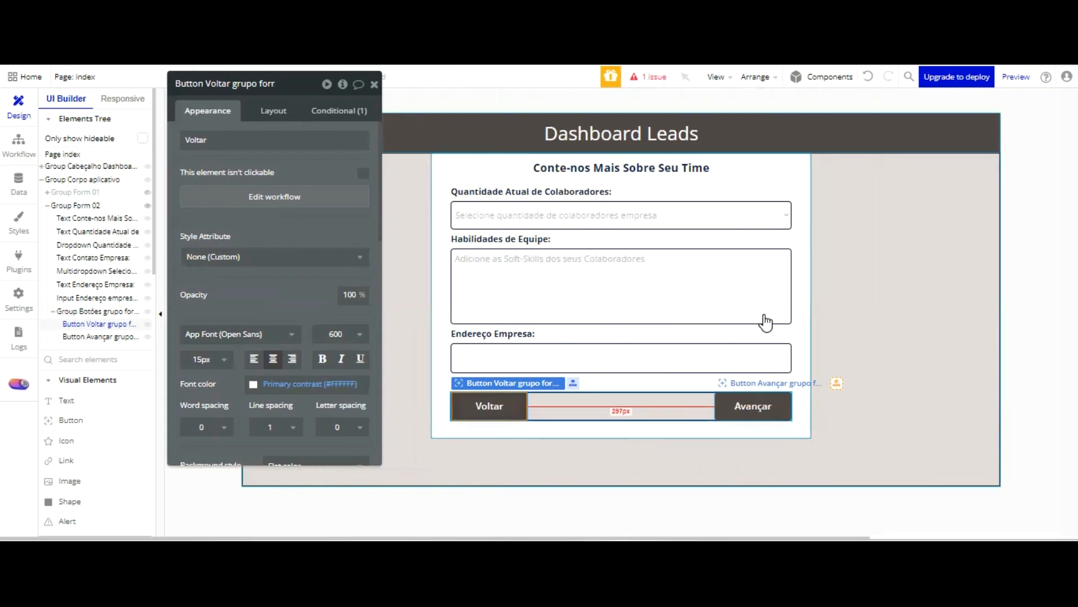
# In the editor, add a click workflow to Group Form 02's Avançar button that sets index's Grupo form 02 custom state to "no"
pyautogui.click(753, 405)
pyautogui.click(275, 195)
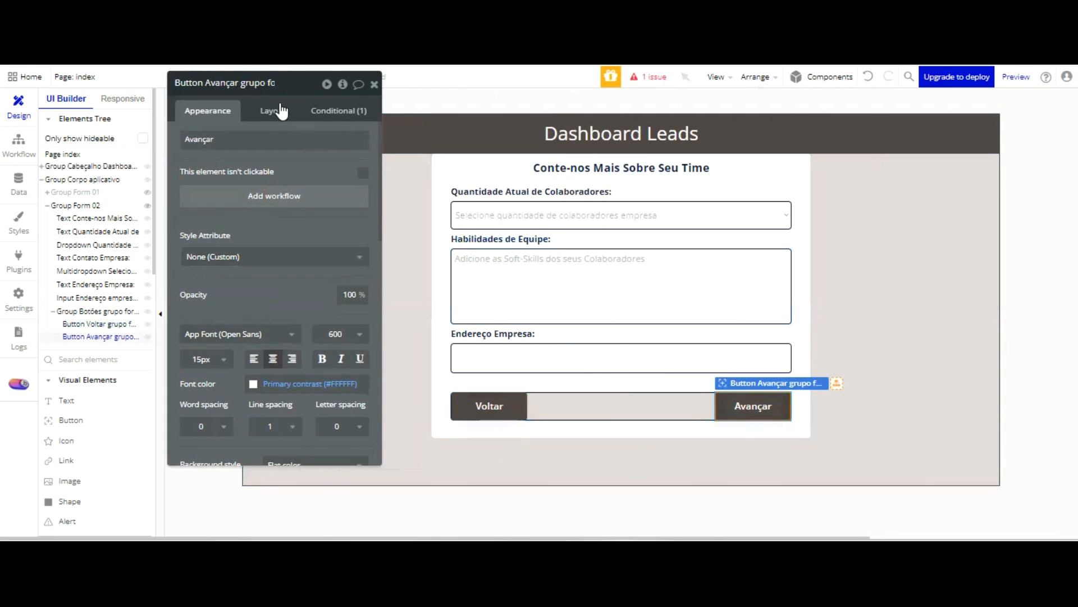
pyautogui.click(147, 235)
pyautogui.moveTo(152, 407)
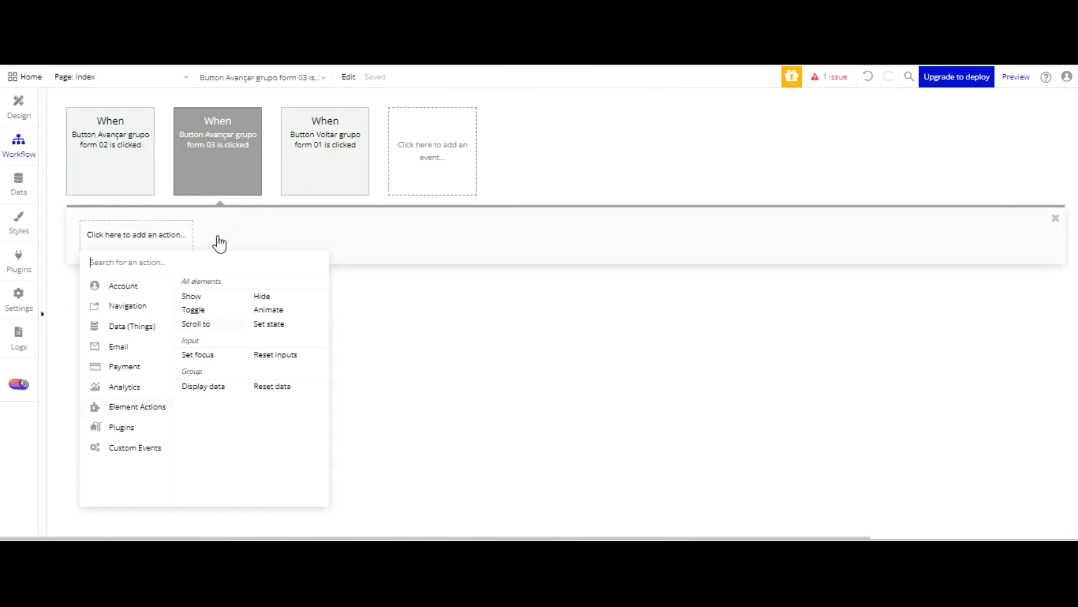
pyautogui.click(269, 324)
pyautogui.click(427, 114)
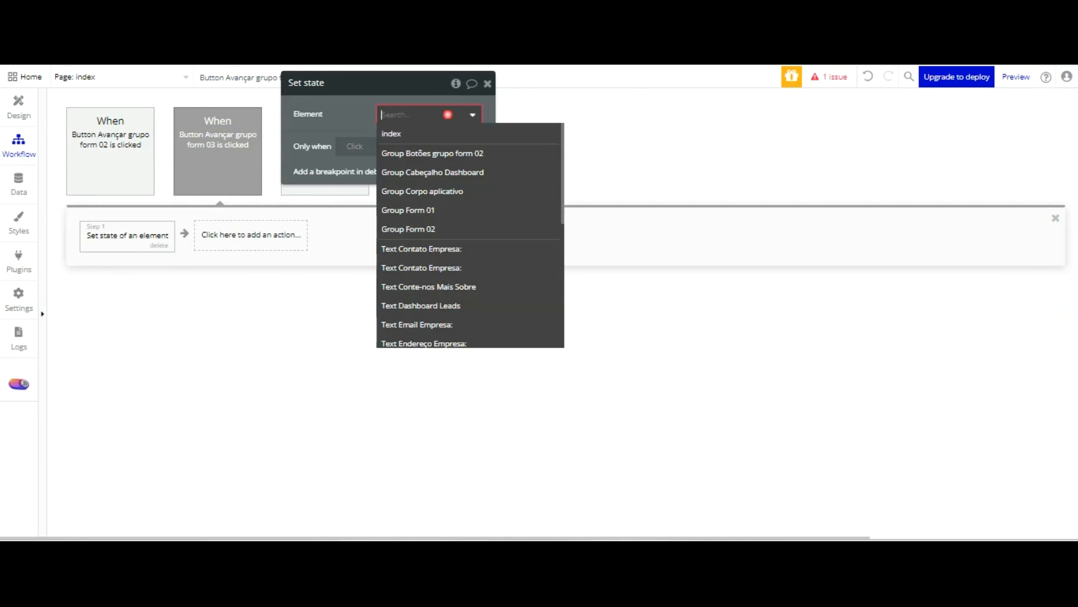
pyautogui.click(425, 132)
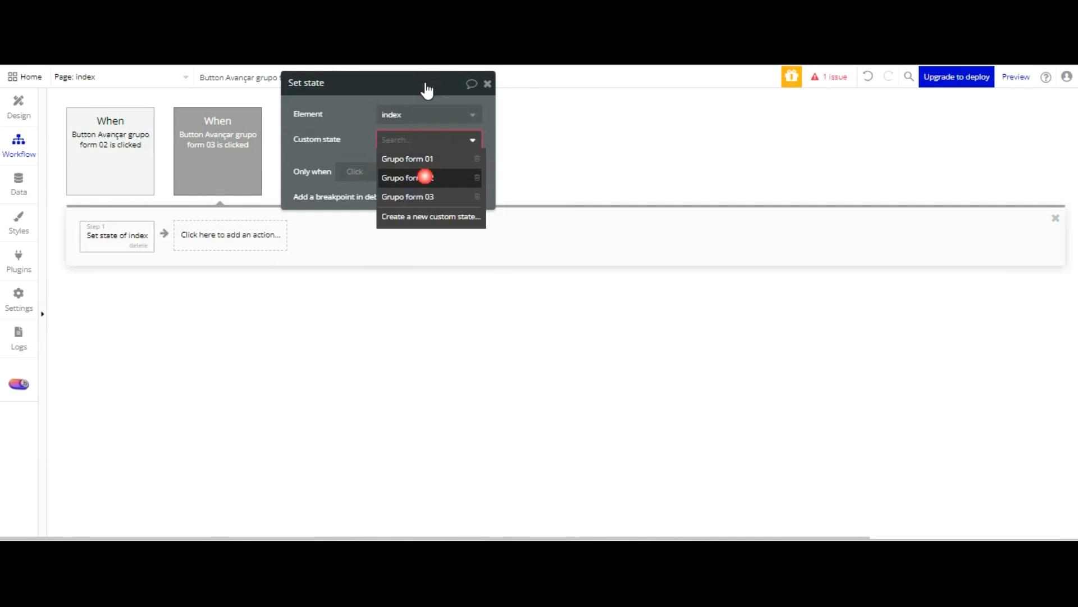
pyautogui.click(423, 173)
pyautogui.click(397, 163)
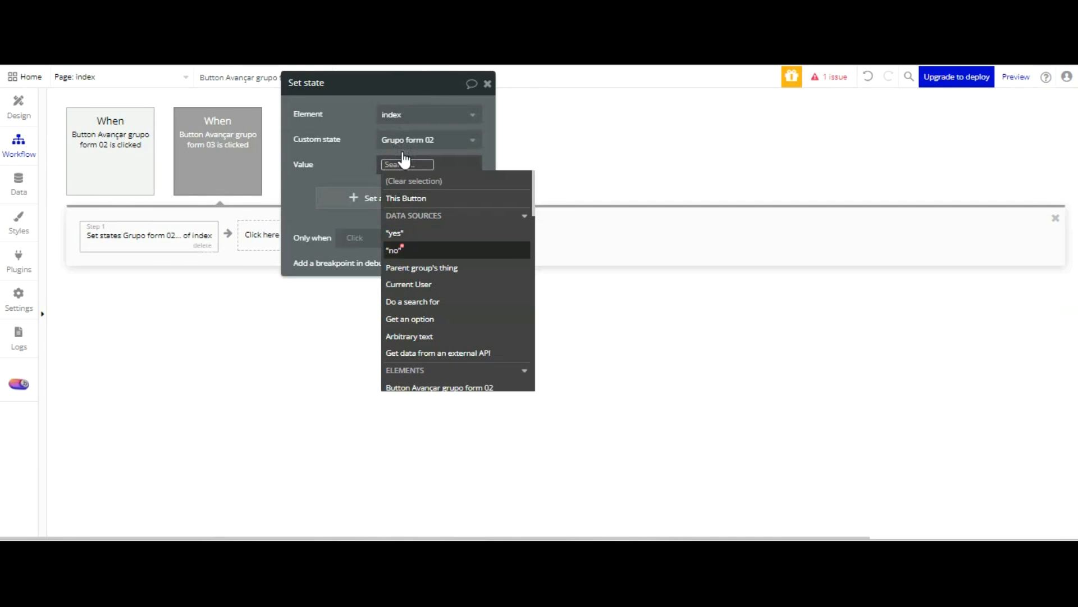
pyautogui.click(400, 250)
# Add a second Set state action to this Avançar workflow that sets index's Grupo form 03 custom state to "yes"
pyautogui.click(264, 234)
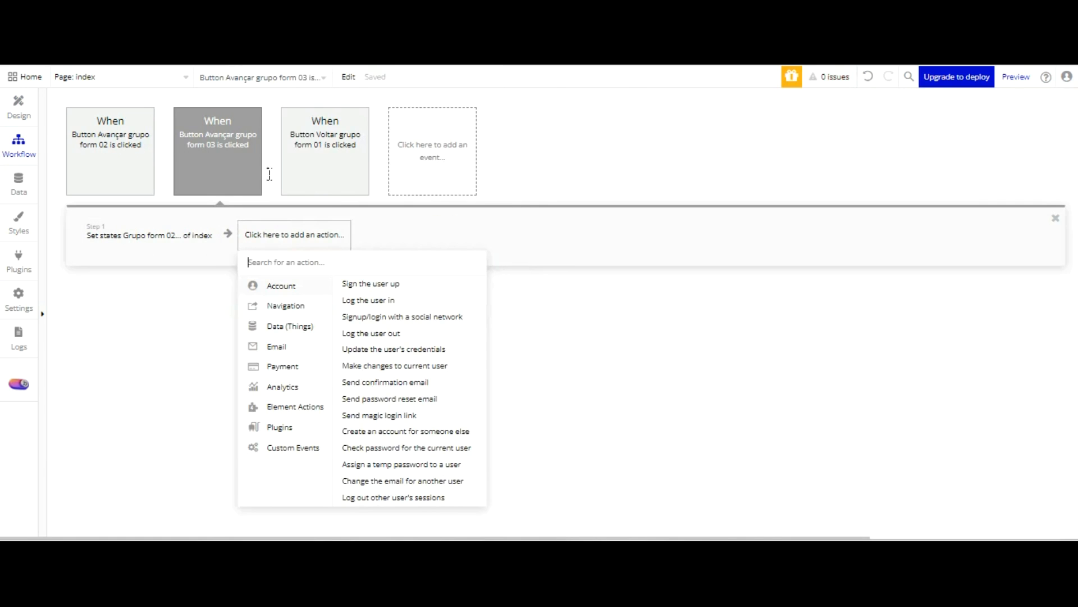
pyautogui.click(428, 322)
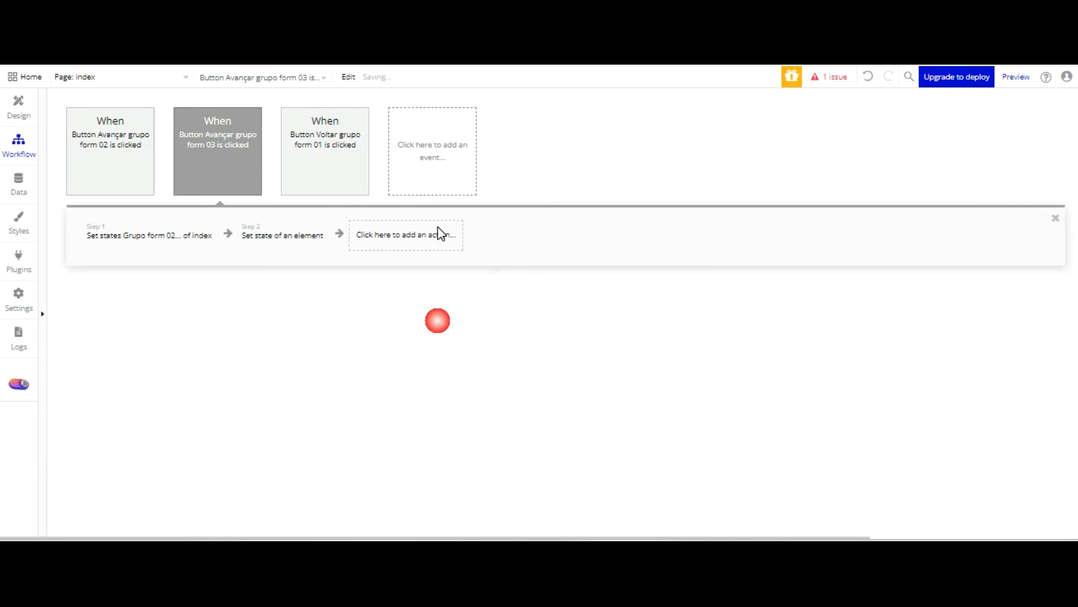
pyautogui.click(428, 114)
pyautogui.click(392, 132)
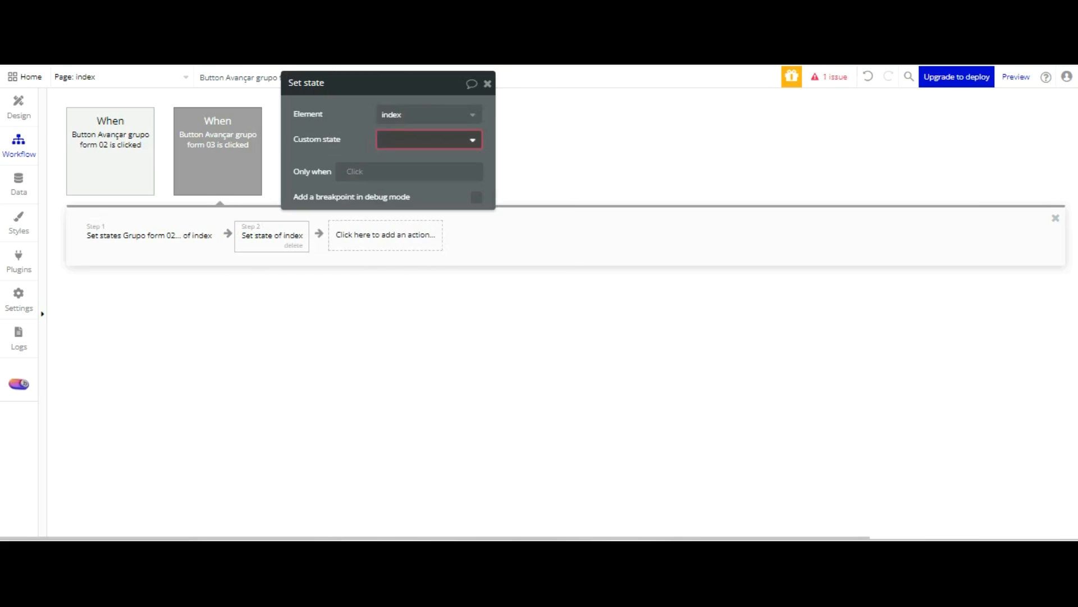
pyautogui.click(386, 135)
pyautogui.click(423, 196)
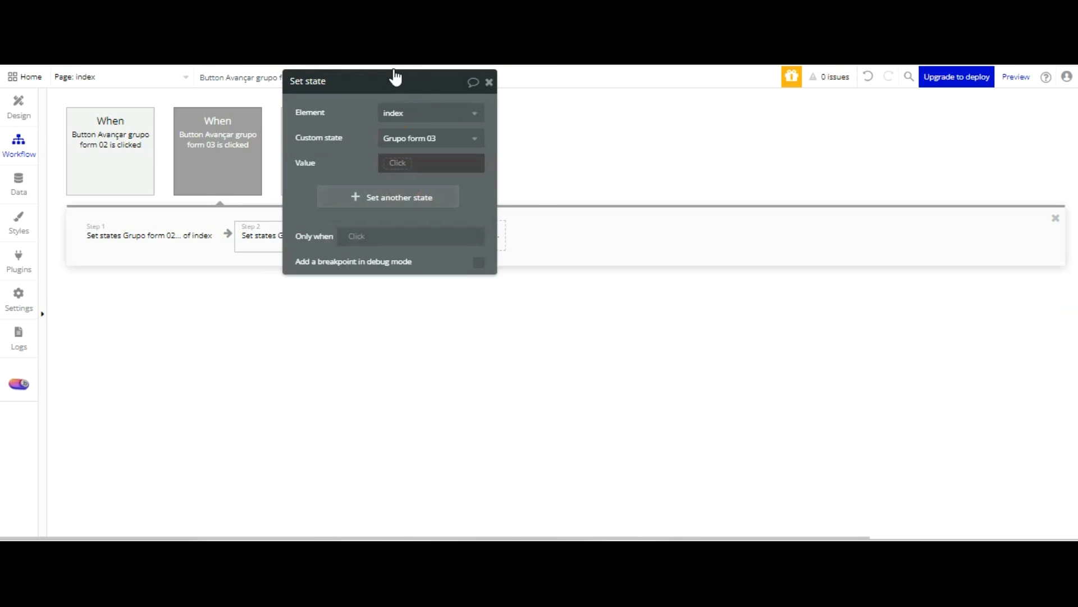
pyautogui.click(402, 231)
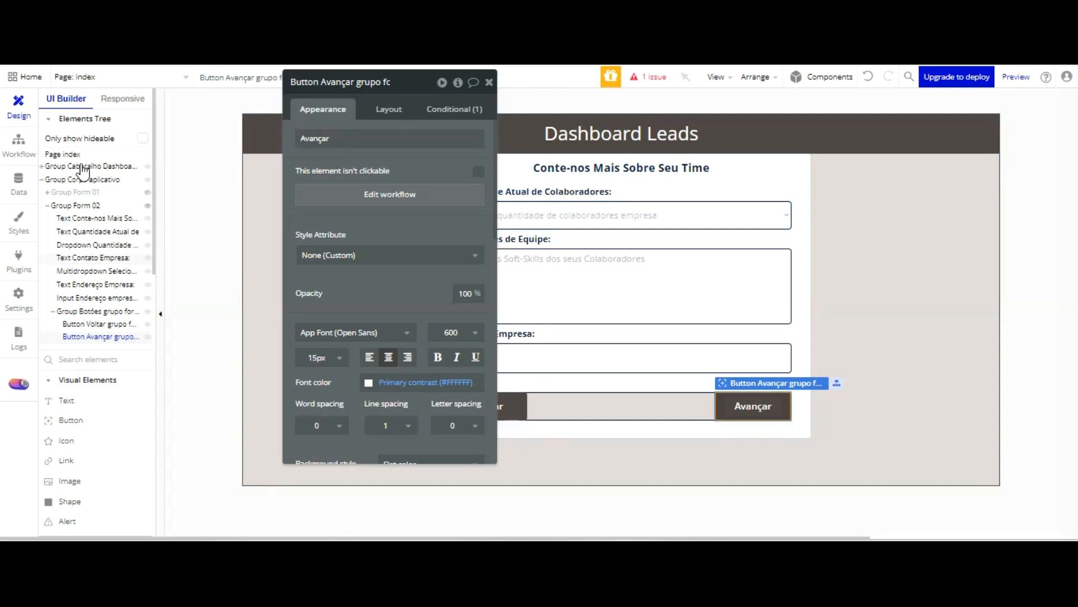
# Duplicate Group Form 02 inside Group Corpo aplicativo by copying and pasting it
pyautogui.click(47, 206)
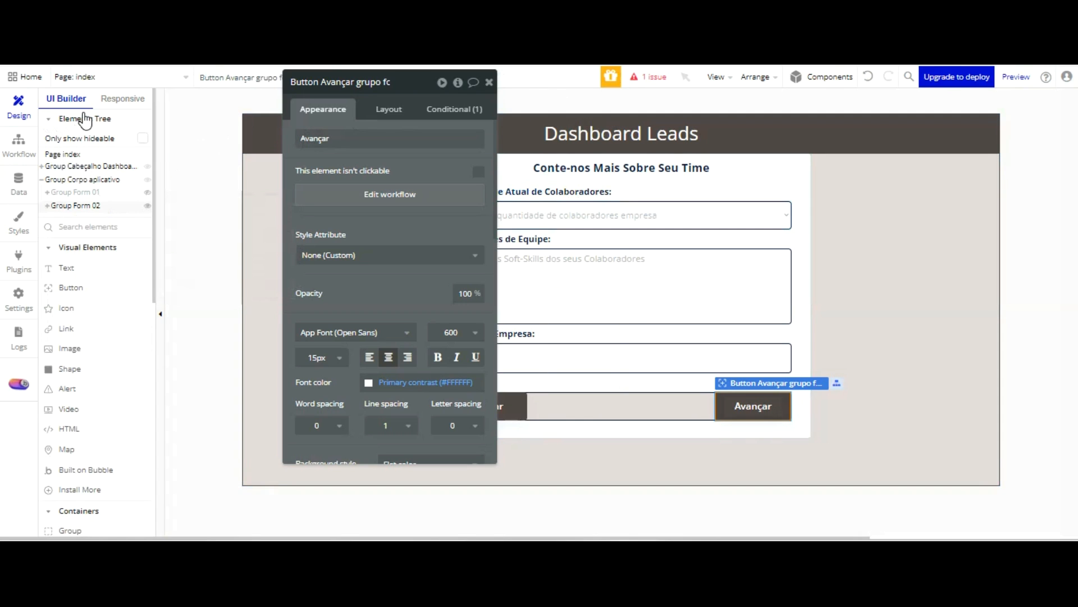
pyautogui.rightClick(84, 206)
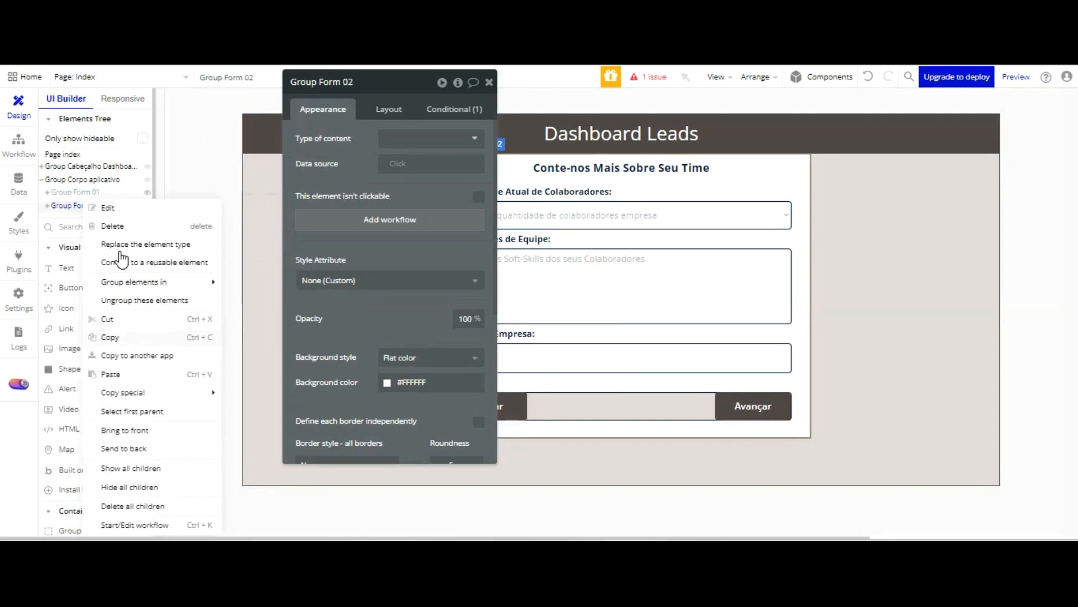
pyautogui.click(115, 338)
pyautogui.rightClick(93, 207)
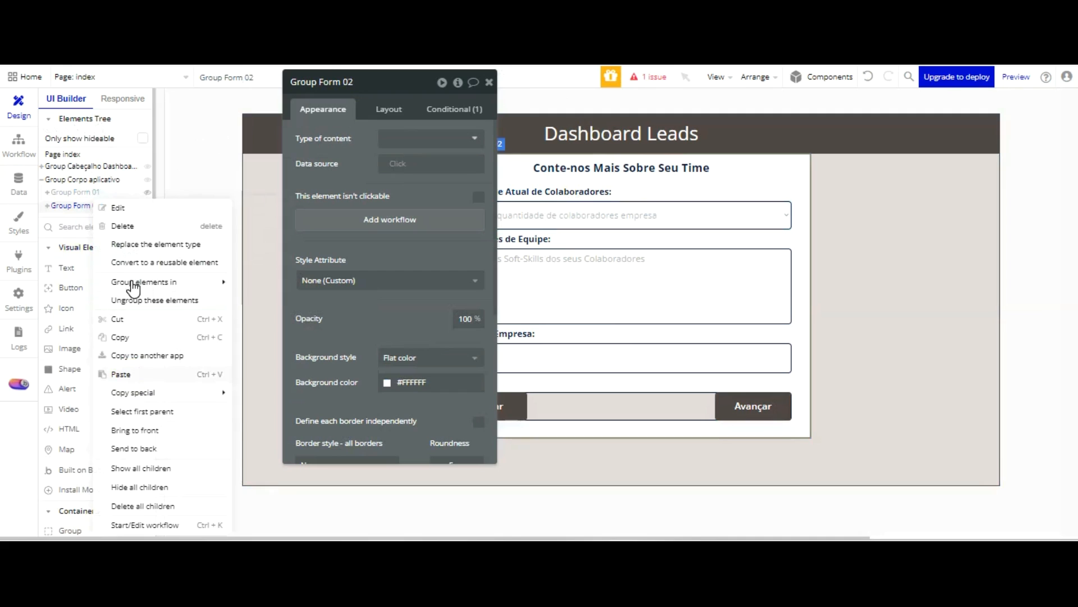
pyautogui.click(129, 374)
pyautogui.press('Escape')
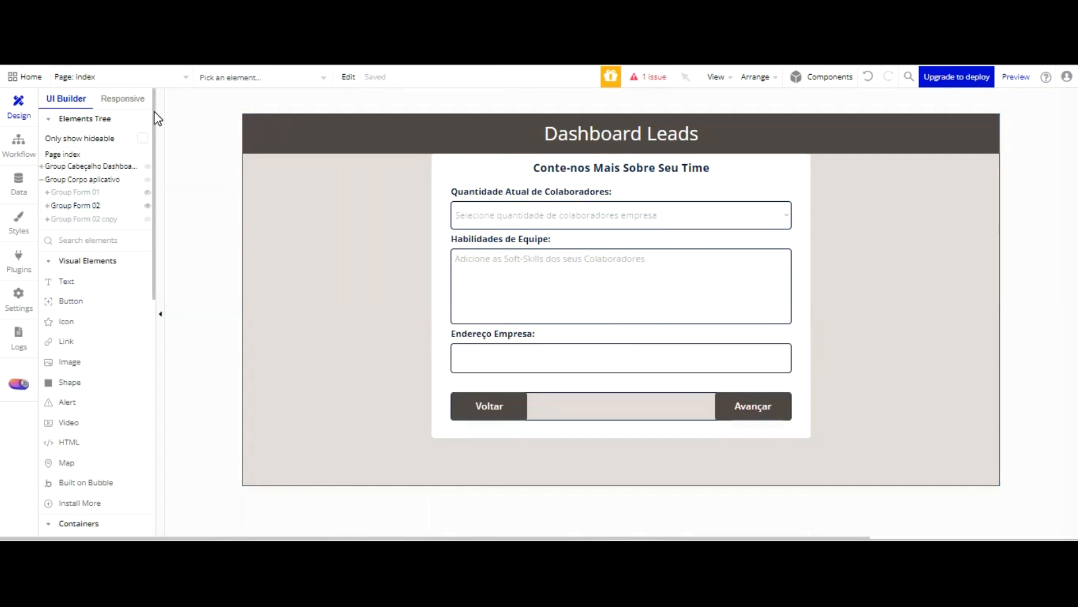
# Hide Group Form 02 in the editor and rename its copy as Group Form 03
pyautogui.click(146, 206)
pyautogui.click(104, 219)
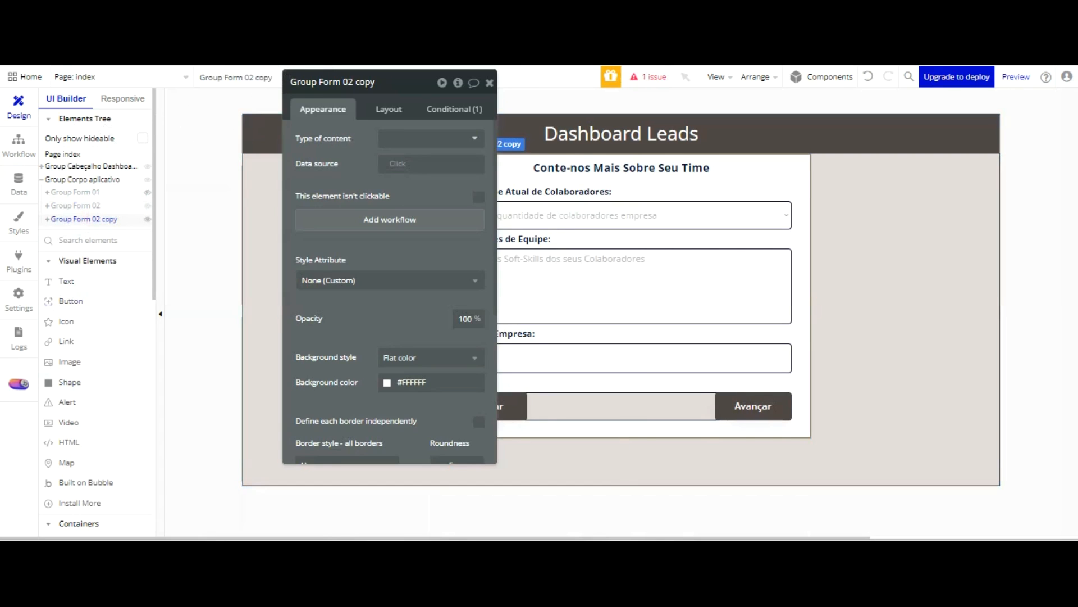
pyautogui.doubleClick(389, 89)
pyautogui.press('Return')
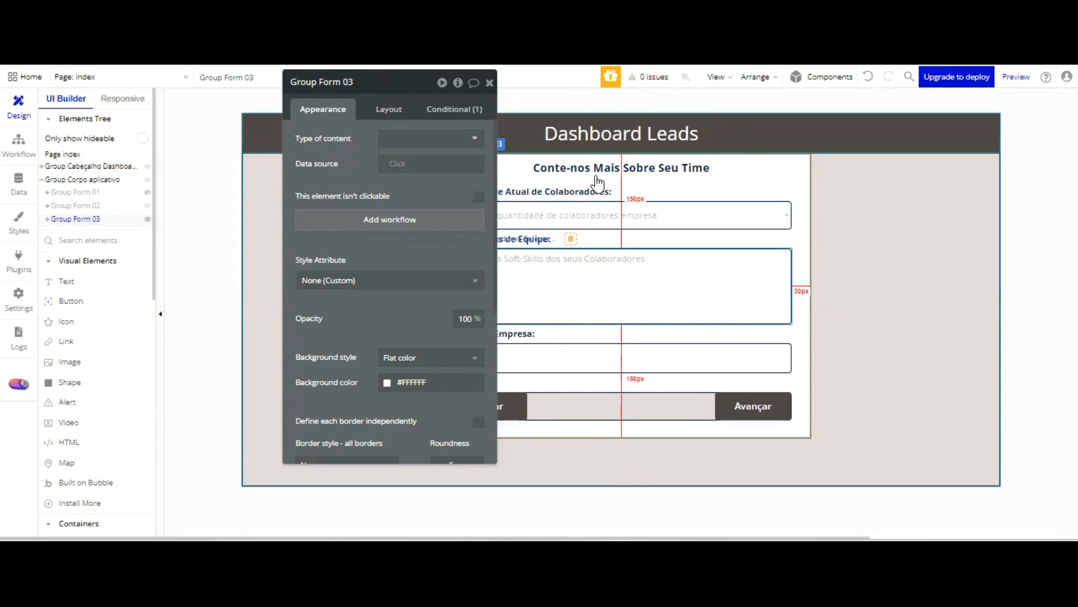
# Change the label of the Avançar button in Group Form 03 to "Enviar"
pyautogui.click(743, 405)
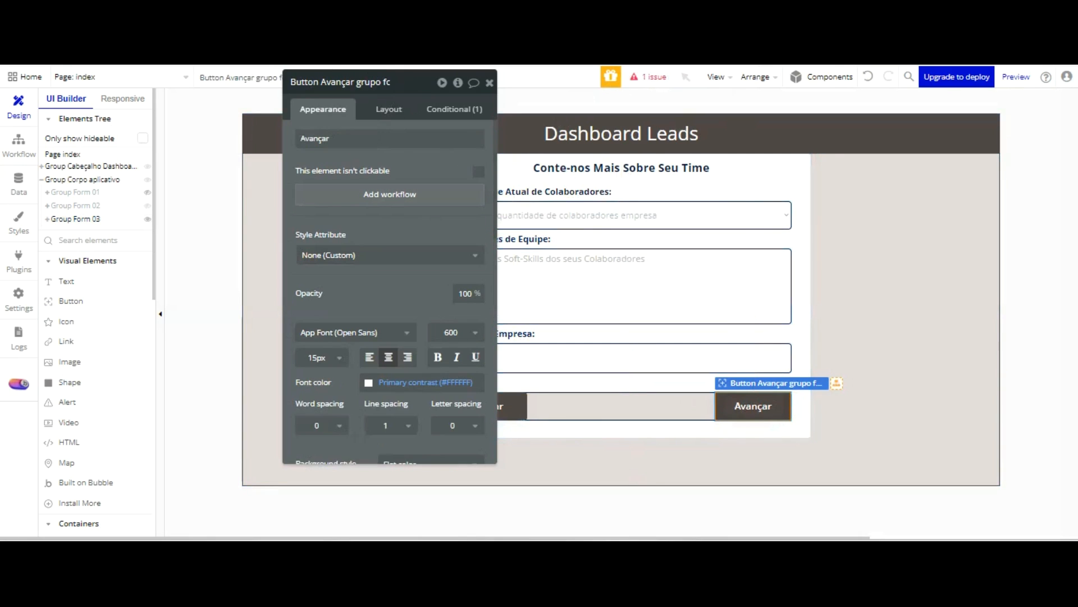
pyautogui.click(363, 140)
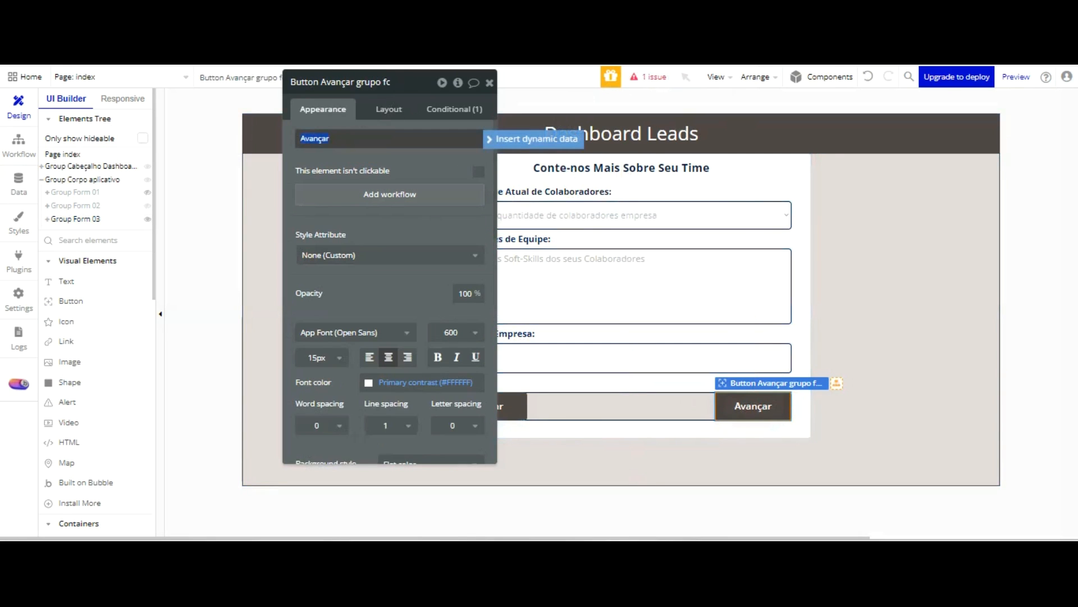
pyautogui.write('Enviar')
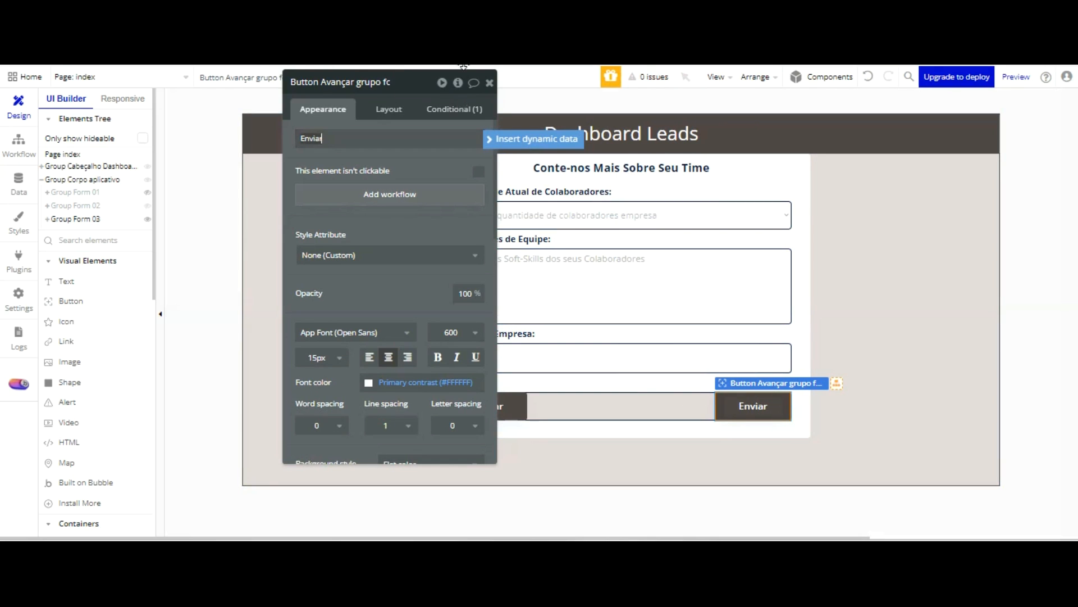
pyautogui.click(422, 80)
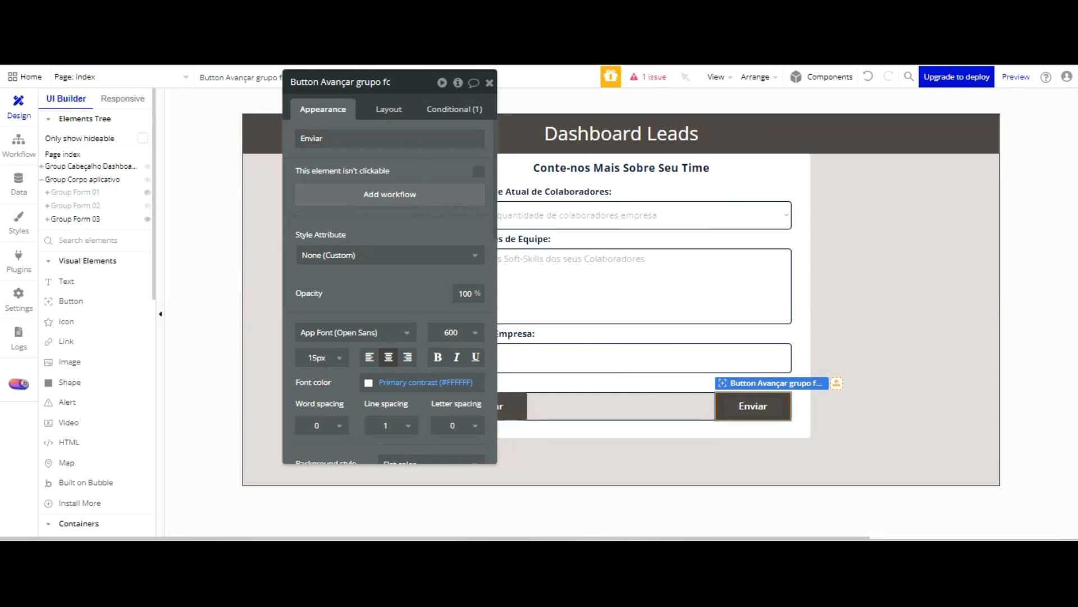
# Refresh the app preview and advance from the first form to check which form groups are displayed
pyautogui.hotkey('ctrl', 'Tab')
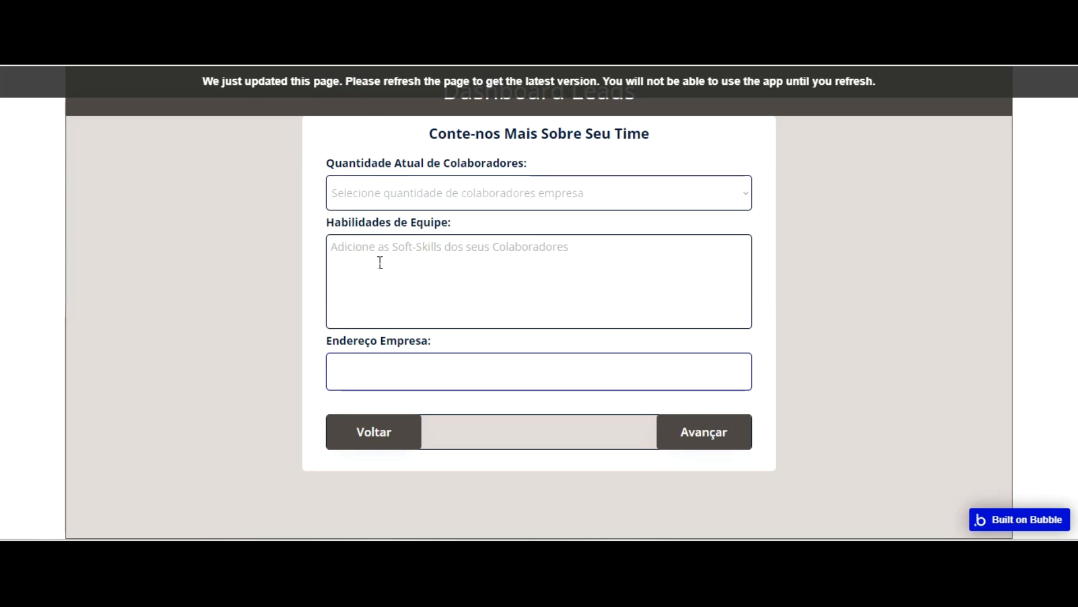
pyautogui.press('F5')
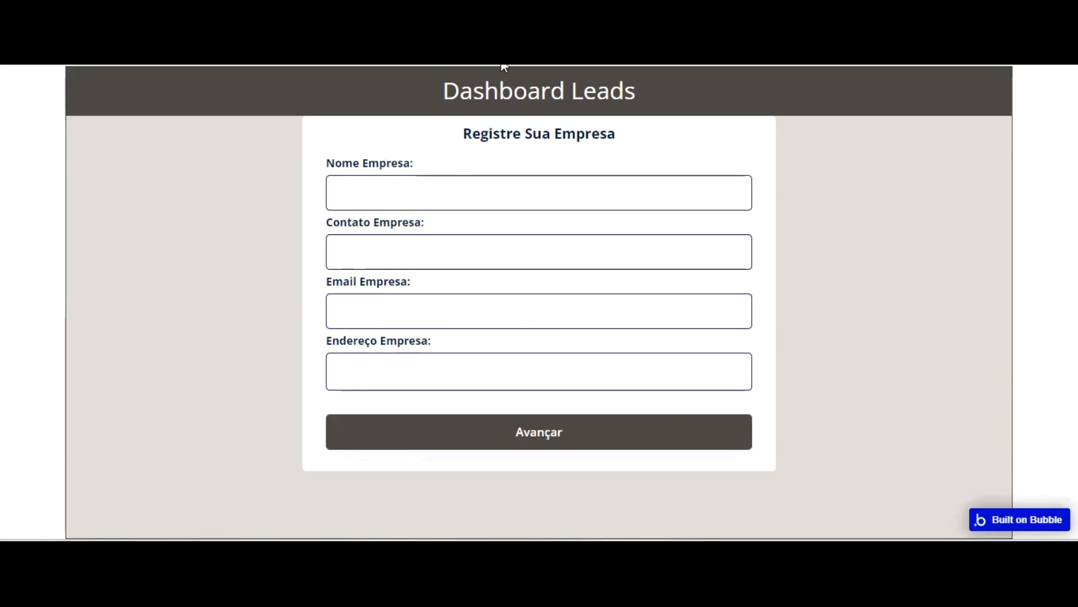
pyautogui.click(540, 428)
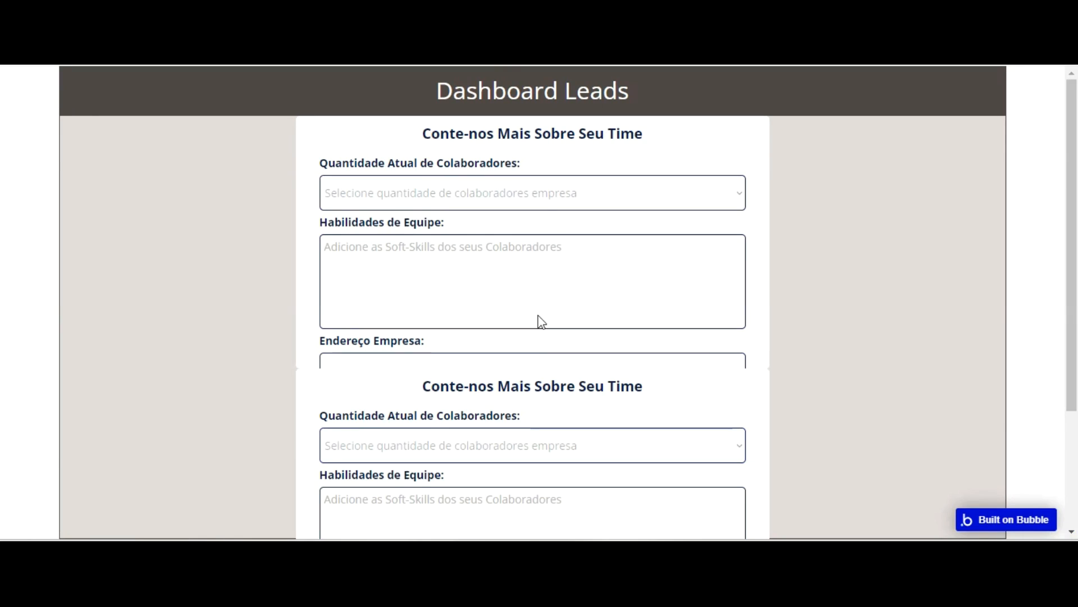
# Change Group Form 03's visibility condition to apply when index's Grupo form 03 is yes
pyautogui.hotkey('ctrl', 'shift', 'Tab')
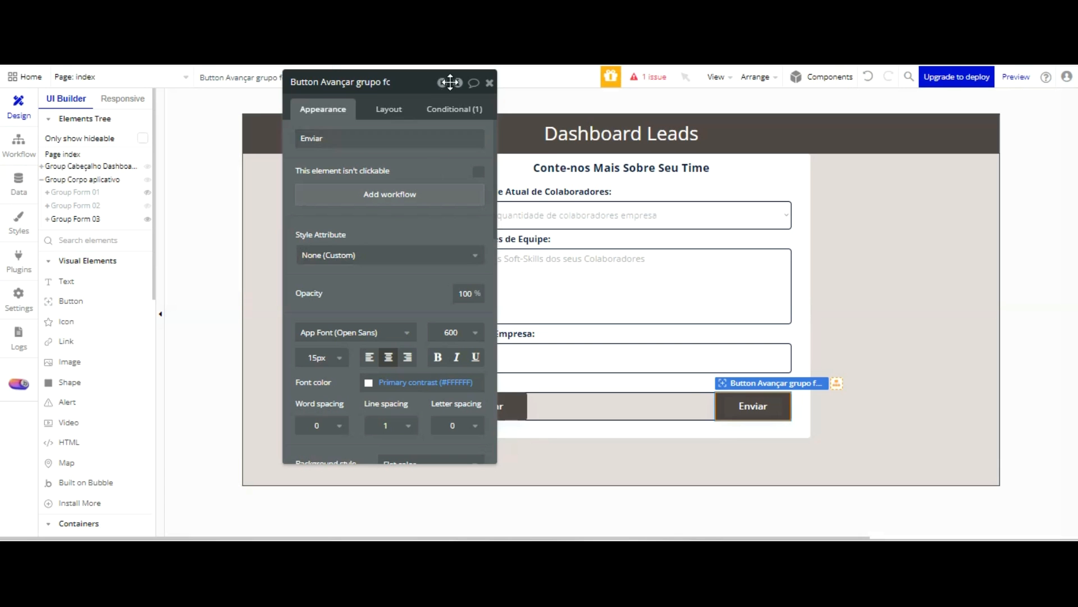
pyautogui.click(392, 110)
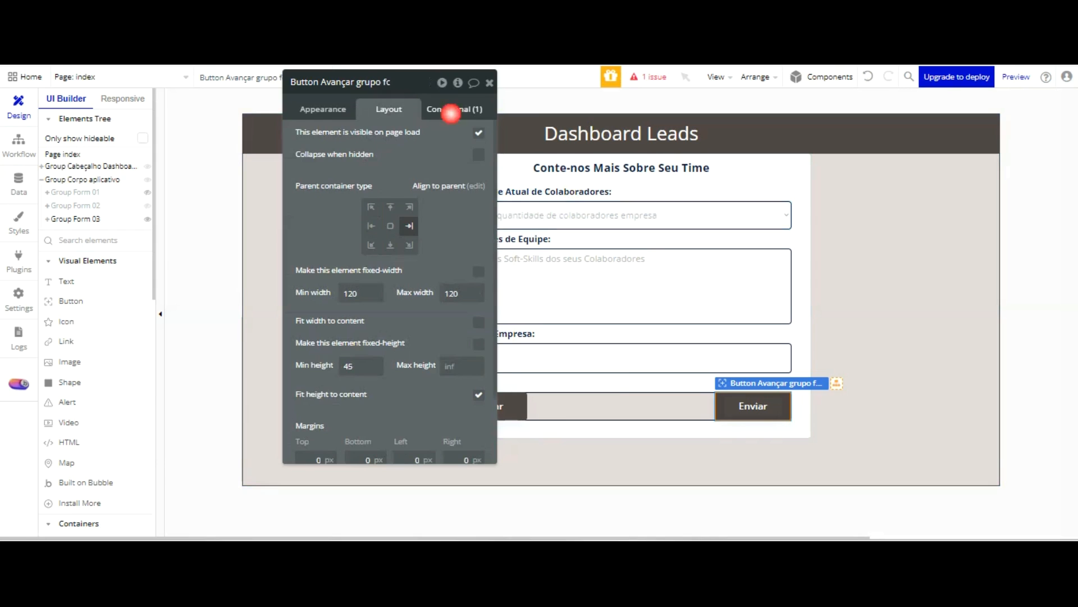
pyautogui.click(450, 113)
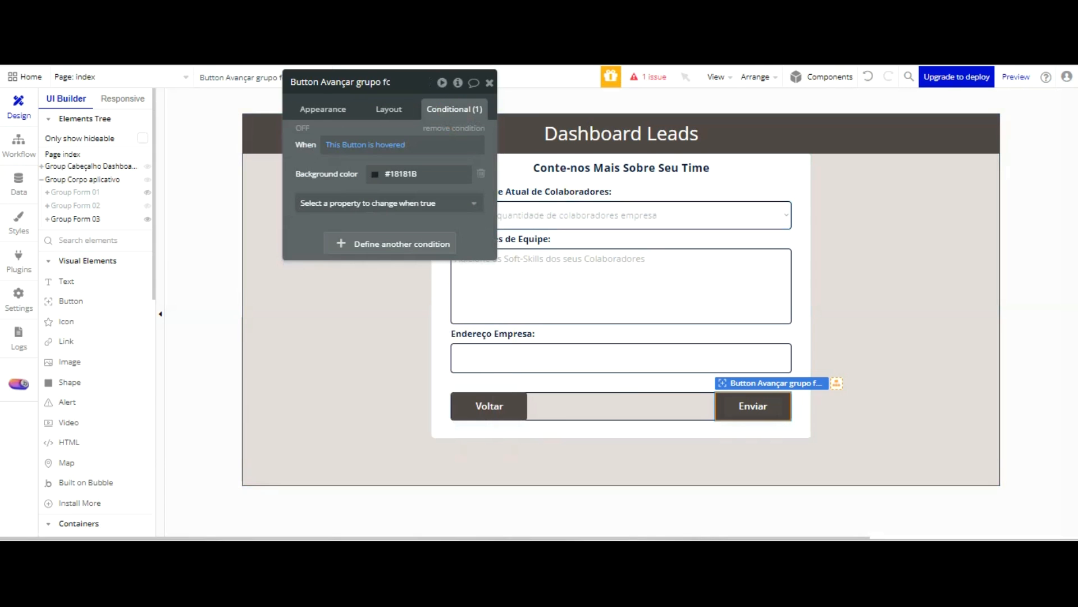
pyautogui.click(804, 262)
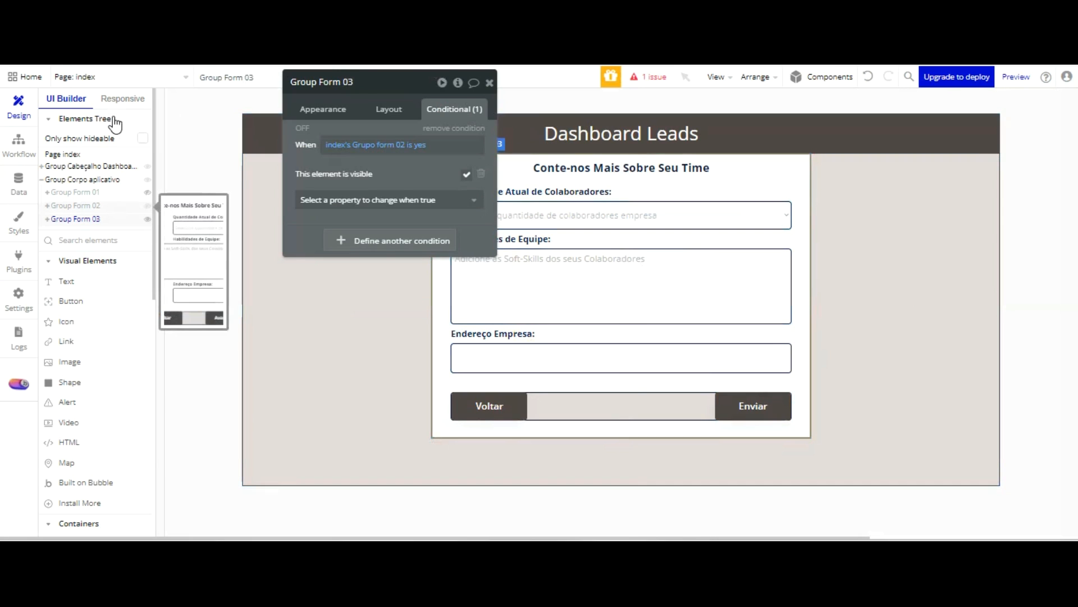
pyautogui.click(396, 146)
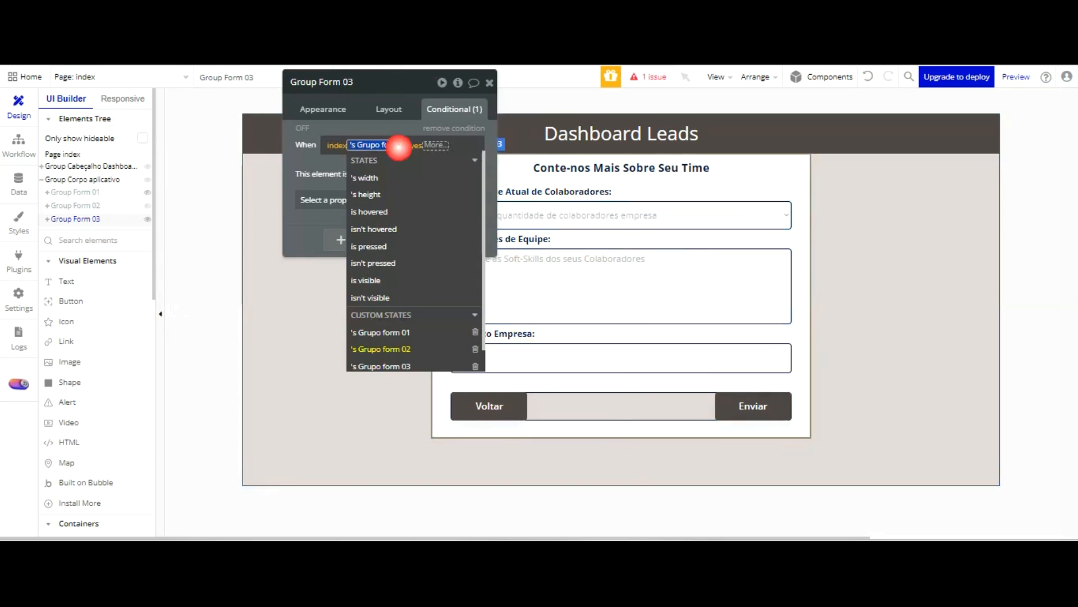
pyautogui.click(387, 363)
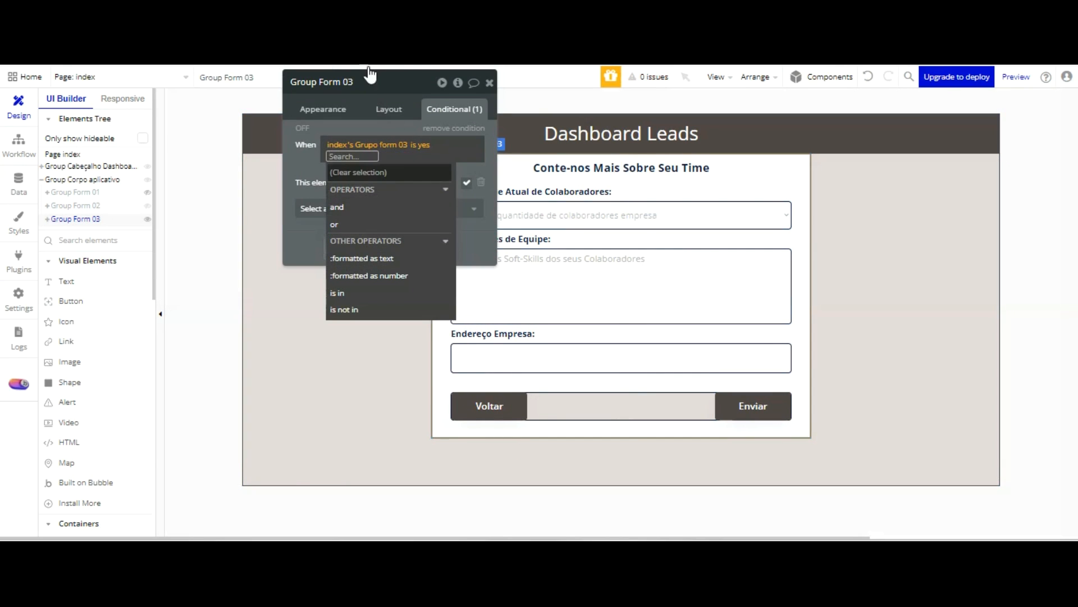
pyautogui.click(376, 137)
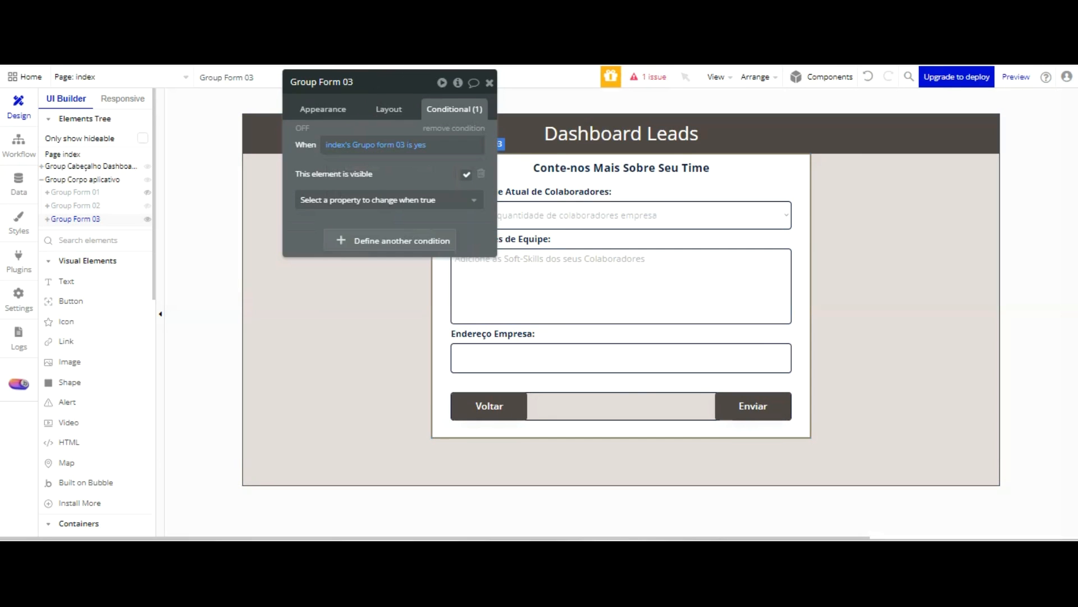
# Review Group Form 02's visibility condition and layout settings, and test the third form's Voltar button in the app preview
pyautogui.click(109, 205)
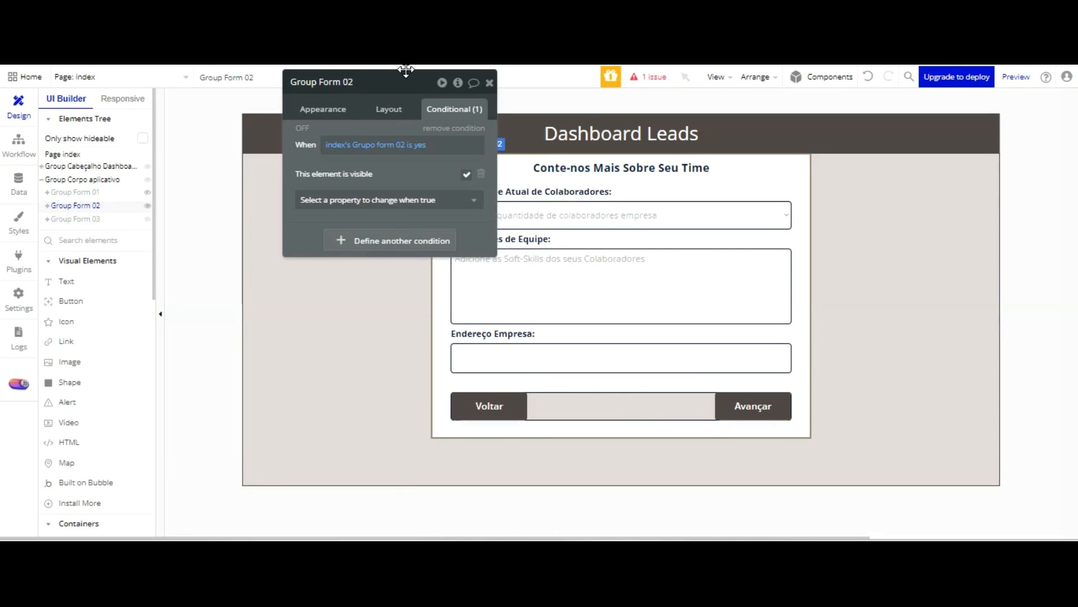
pyautogui.click(384, 110)
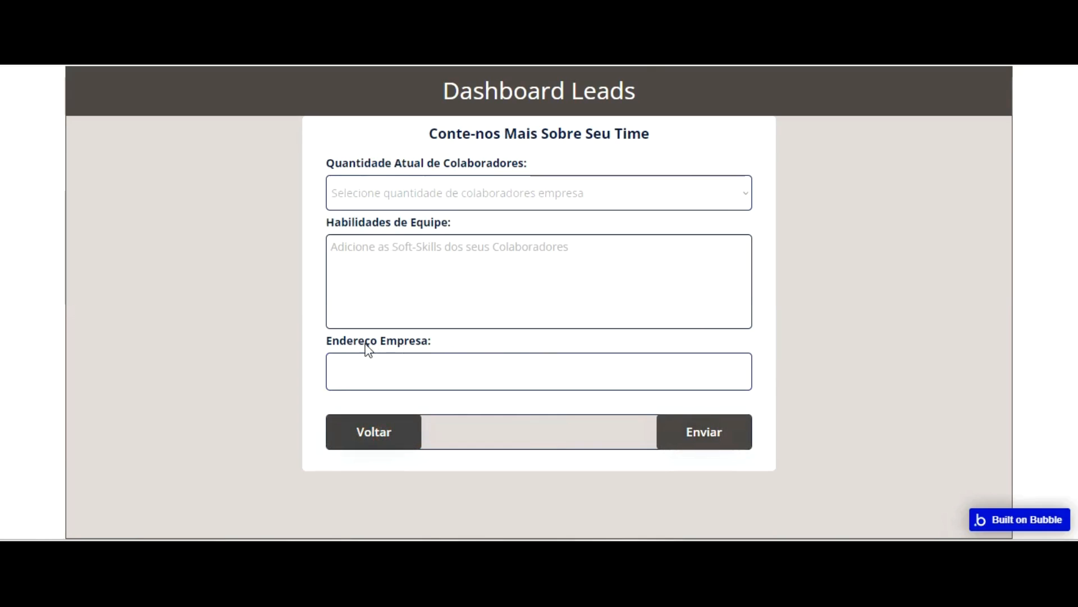
pyautogui.click(370, 432)
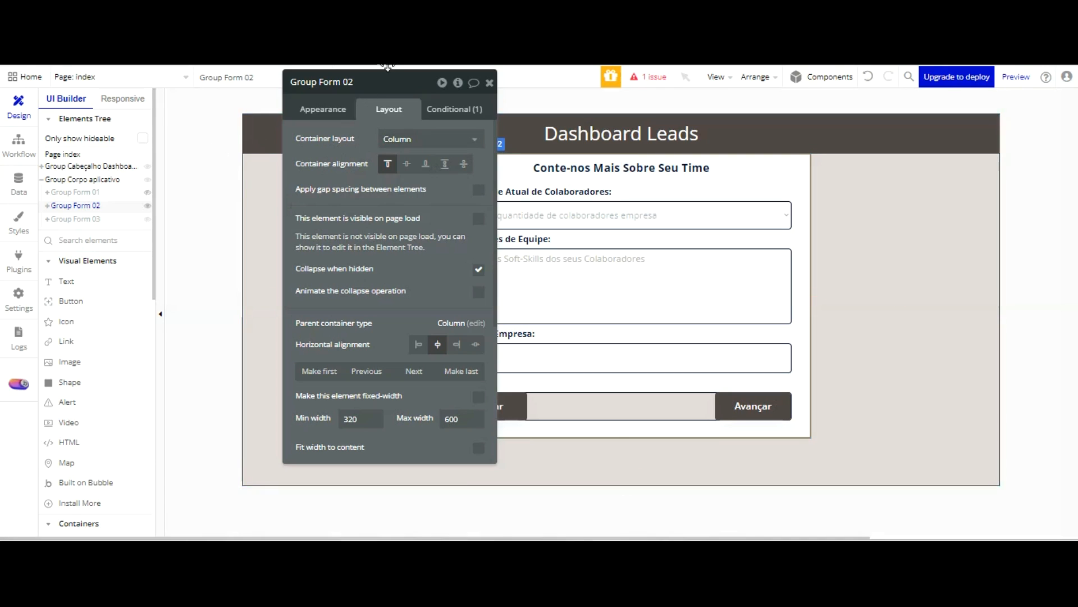
pyautogui.click(489, 83)
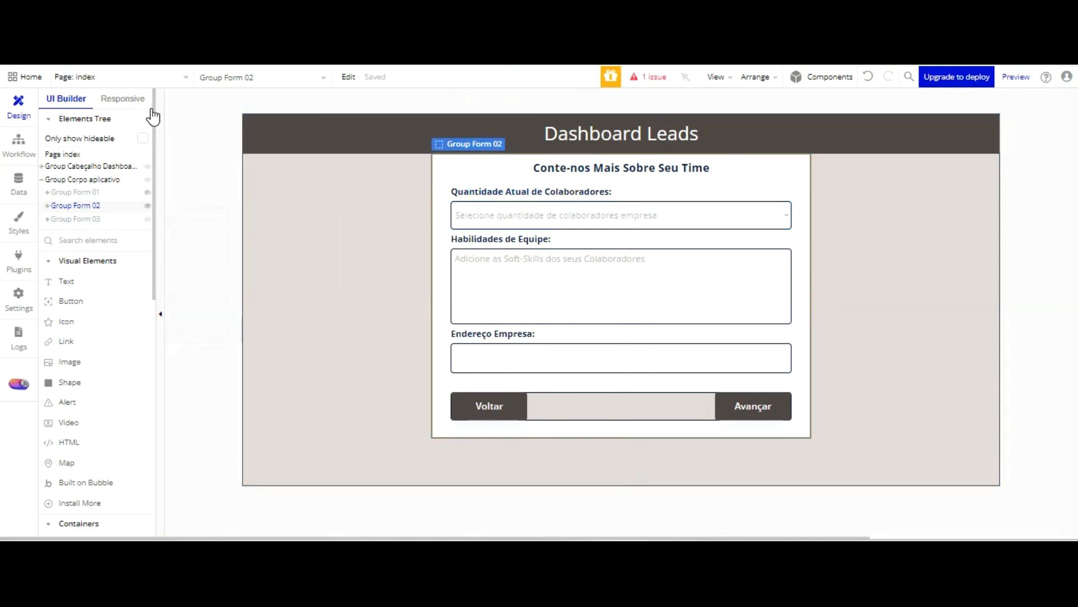
# Hide Group Form 02 in the editor, show Group Form 03 and add a click workflow to its Voltar button
pyautogui.click(147, 206)
pyautogui.click(122, 222)
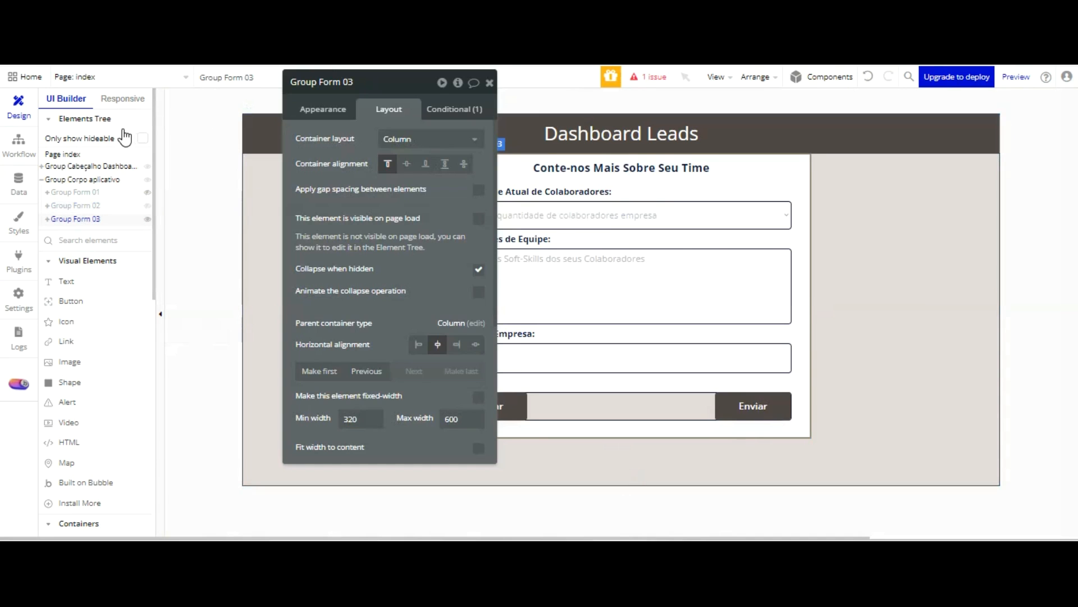
pyautogui.click(507, 406)
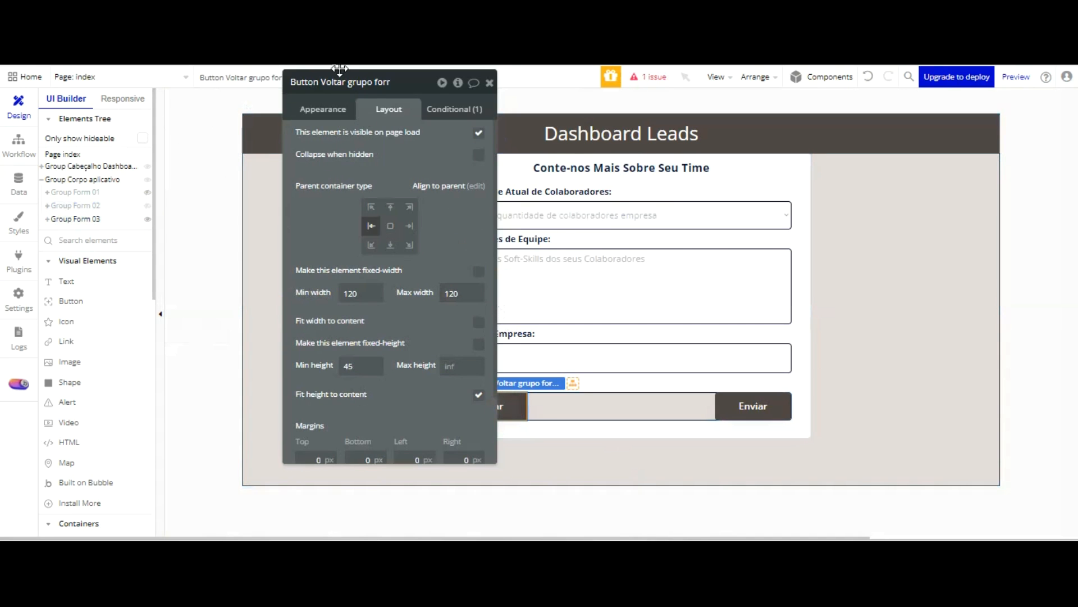
pyautogui.click(328, 109)
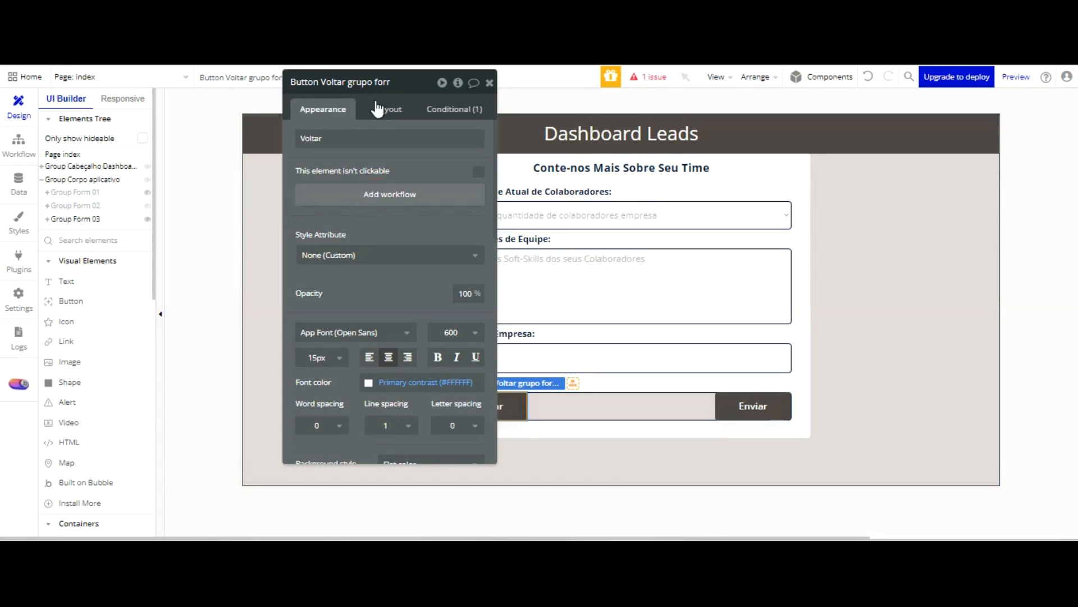
pyautogui.click(390, 194)
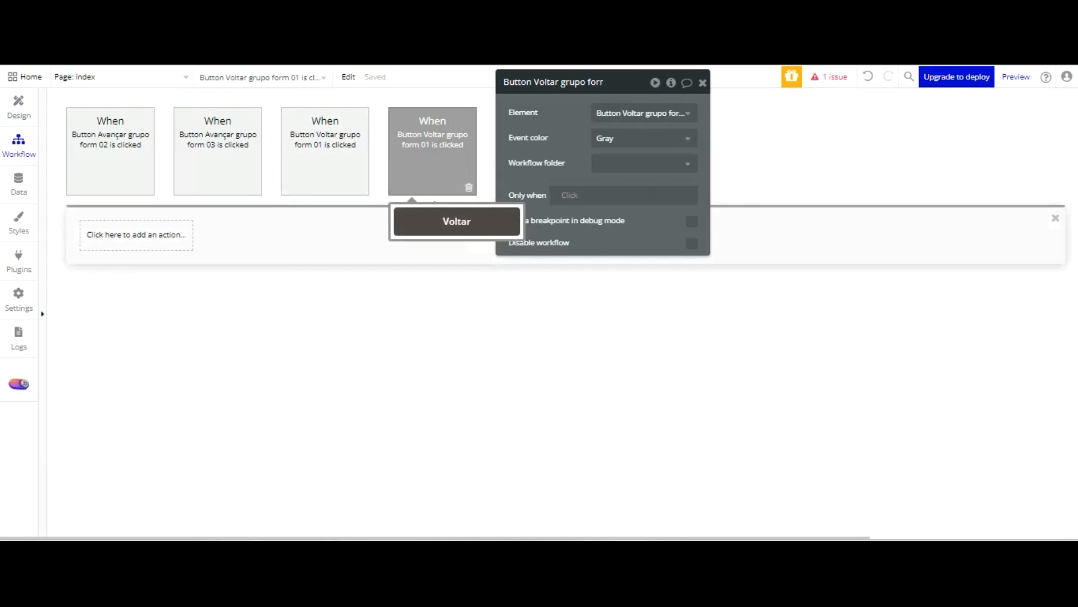
# Try to change the number in the new Voltar click event's name to 02
pyautogui.click(554, 80)
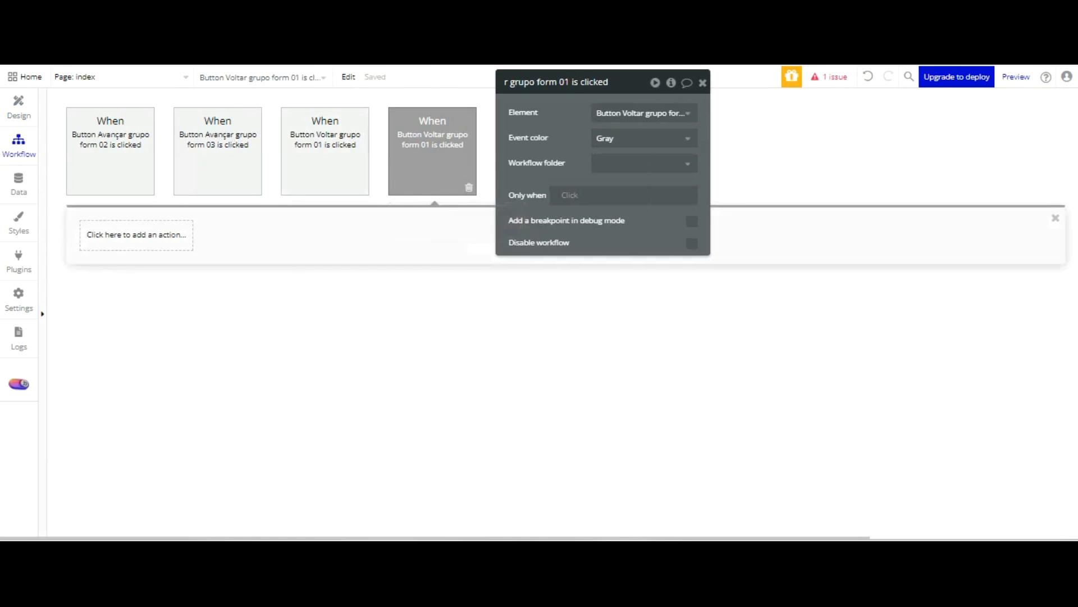
pyautogui.press('Delete')
pyautogui.press('Delete')
pyautogui.press('Delete')
pyautogui.click(867, 76)
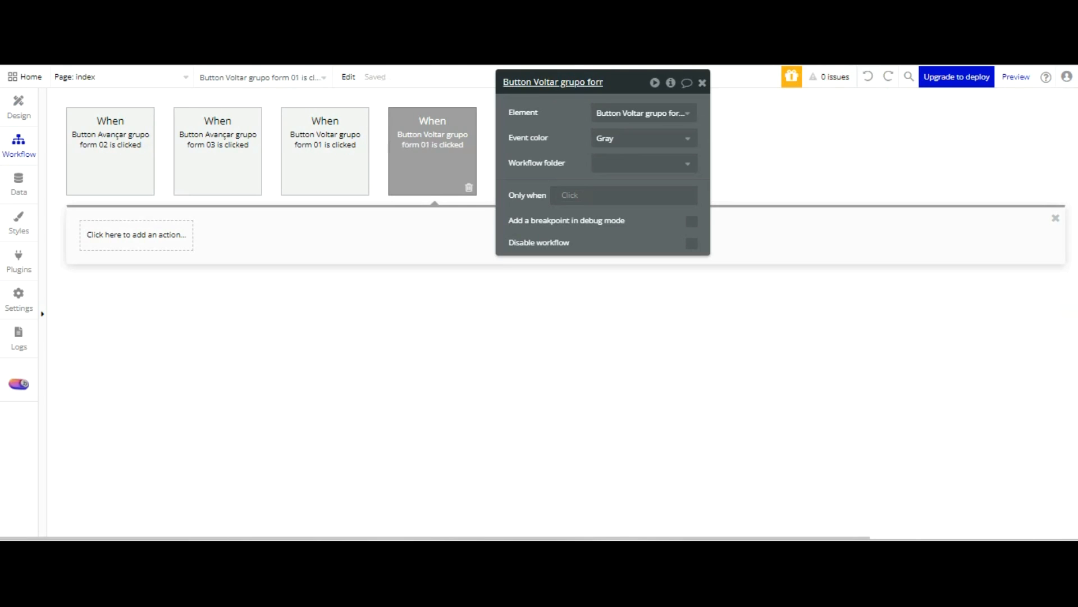
pyautogui.click(573, 89)
pyautogui.press('BackSpace')
pyautogui.write('2 is clicke')
pyautogui.press('Return')
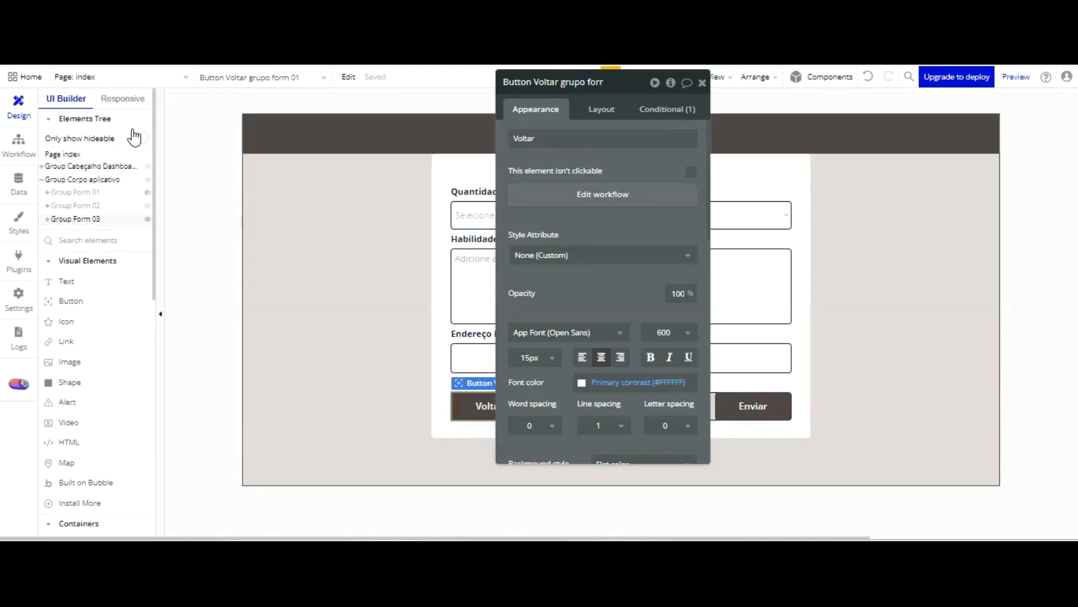
# Rename the Voltar button in Group Form 03 as "Button Voltar grupo form 02"
pyautogui.click(479, 405)
pyautogui.click(568, 84)
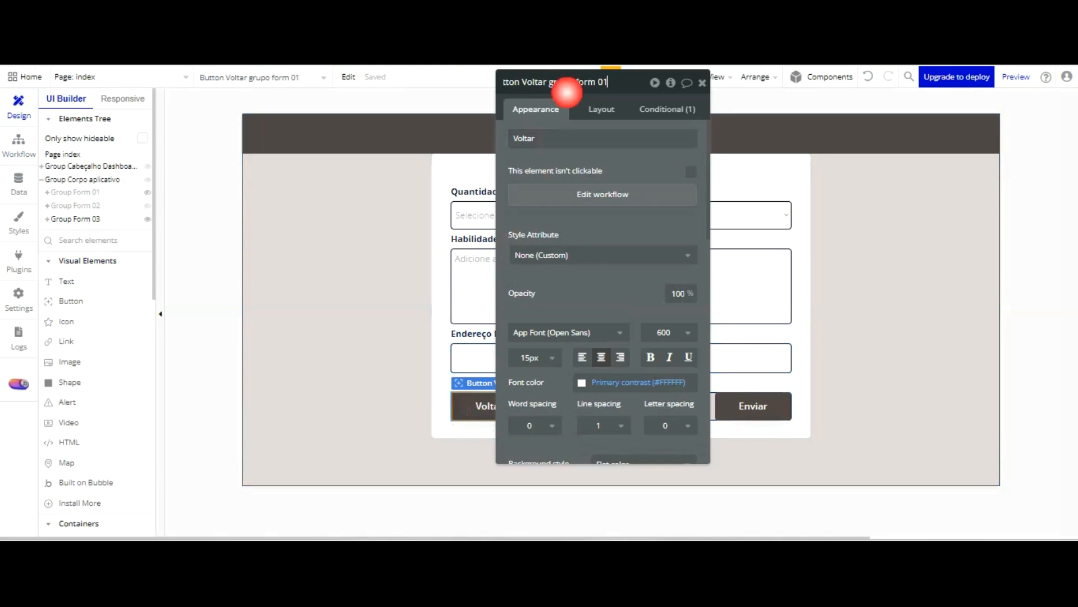
pyautogui.press('BackSpace')
pyautogui.write('2')
pyautogui.click(561, 122)
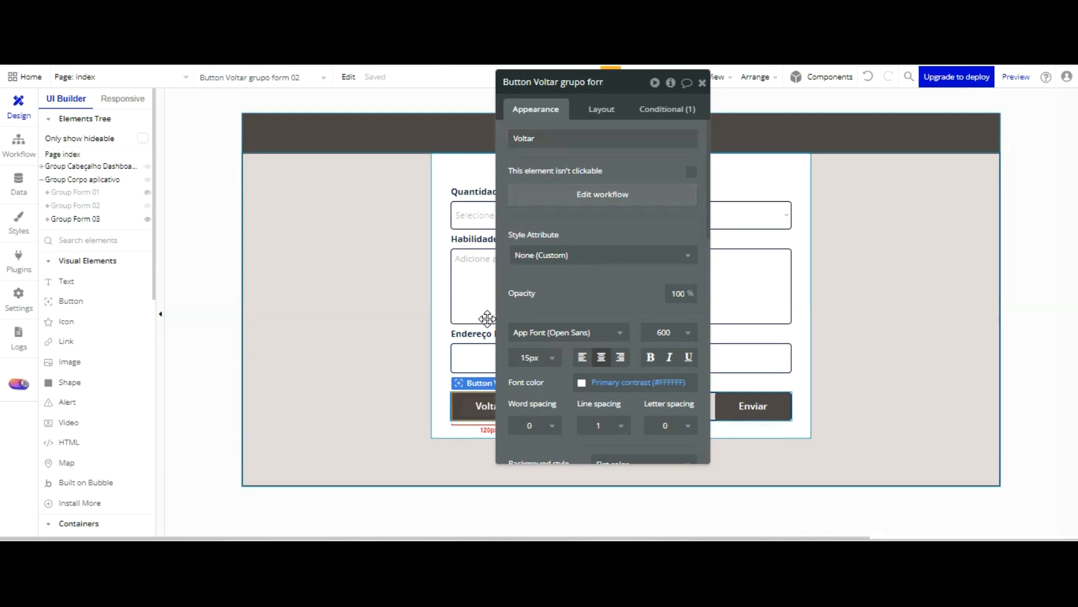
# In the renamed Voltar button's workflow, add a Set state action that sets index's Grupo form 02 to "yes"
pyautogui.moveTo(578, 84); pyautogui.dragTo(579, 83)
pyautogui.click(579, 103)
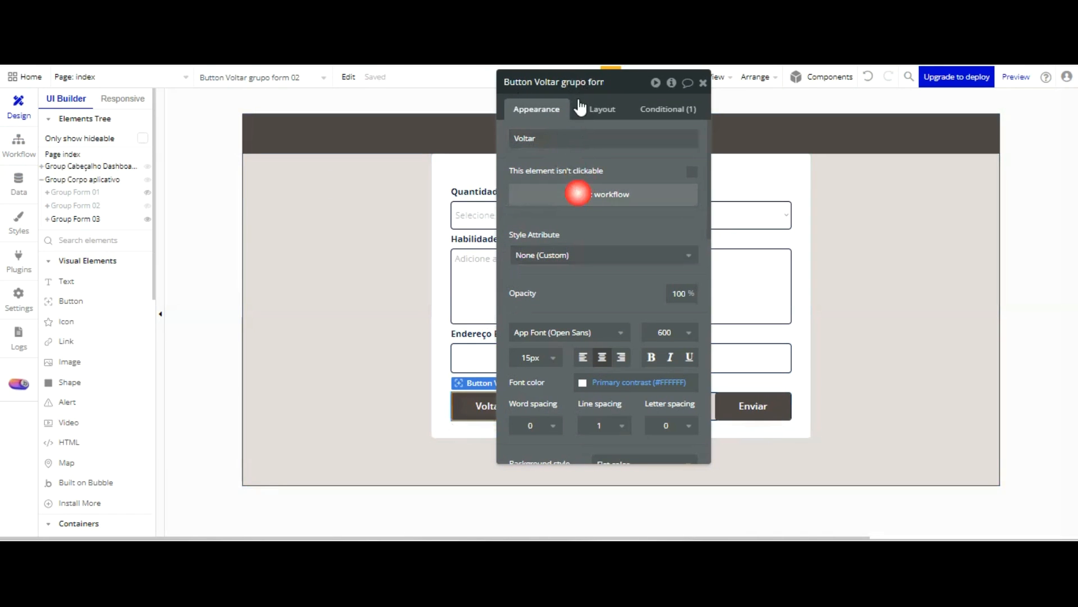
pyautogui.click(168, 233)
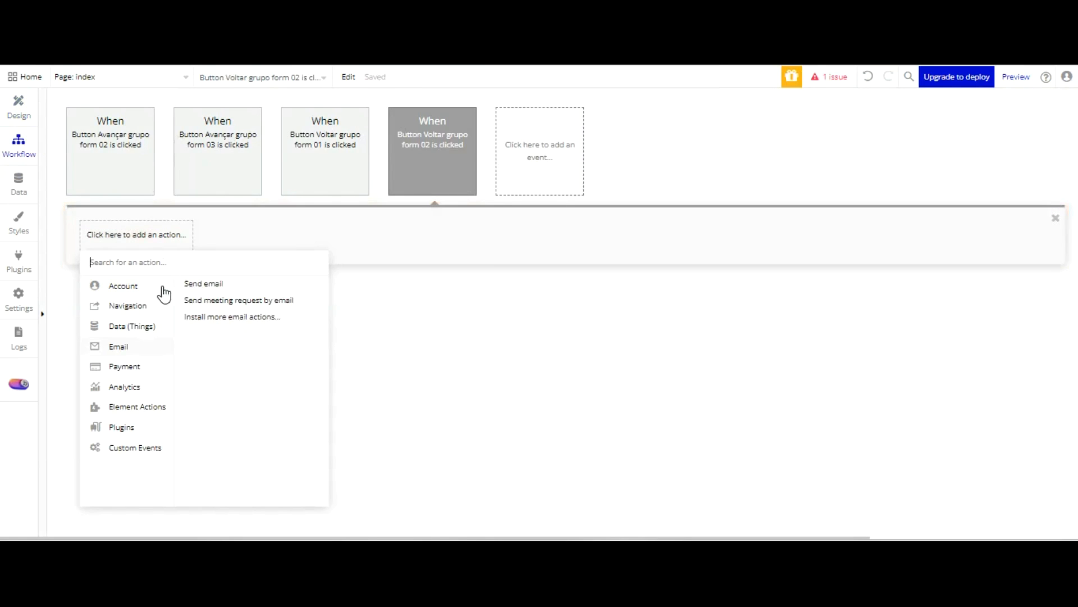
pyautogui.click(265, 321)
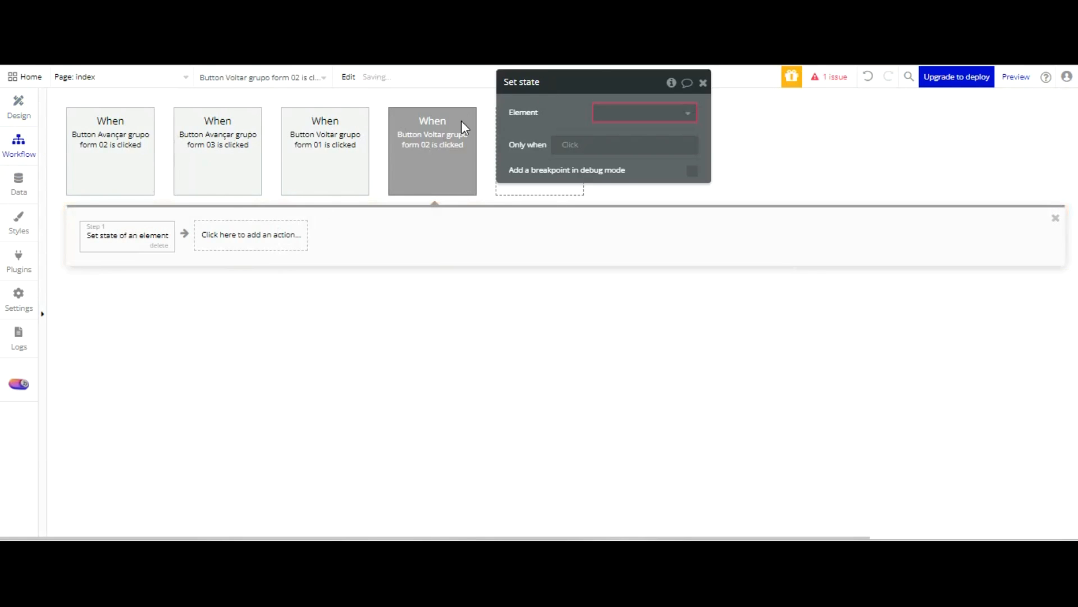
pyautogui.click(641, 113)
pyautogui.click(638, 134)
pyautogui.press('Down')
pyautogui.press('Down')
pyautogui.click(637, 171)
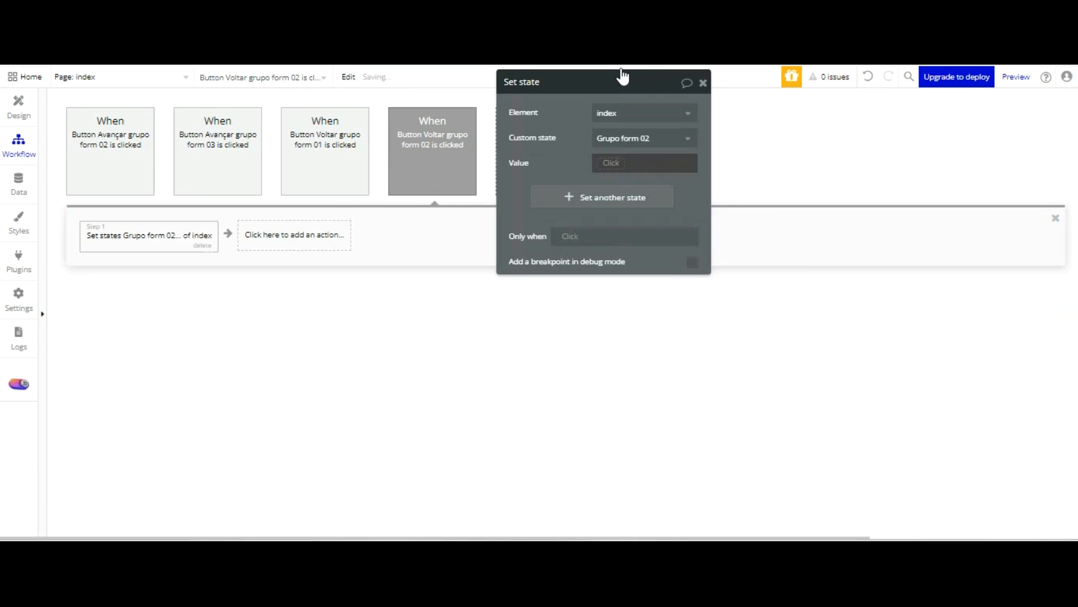
pyautogui.click(622, 163)
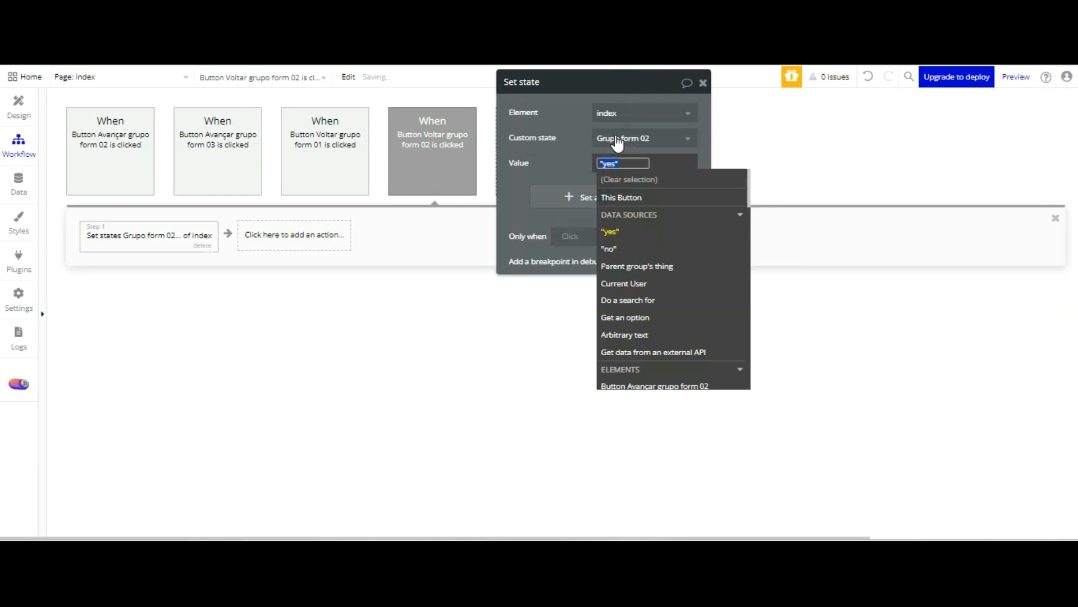
# Add a second Set state action to the same workflow that sets index's Grupo form 03 to "no"
pyautogui.click(314, 239)
pyautogui.moveTo(316, 407)
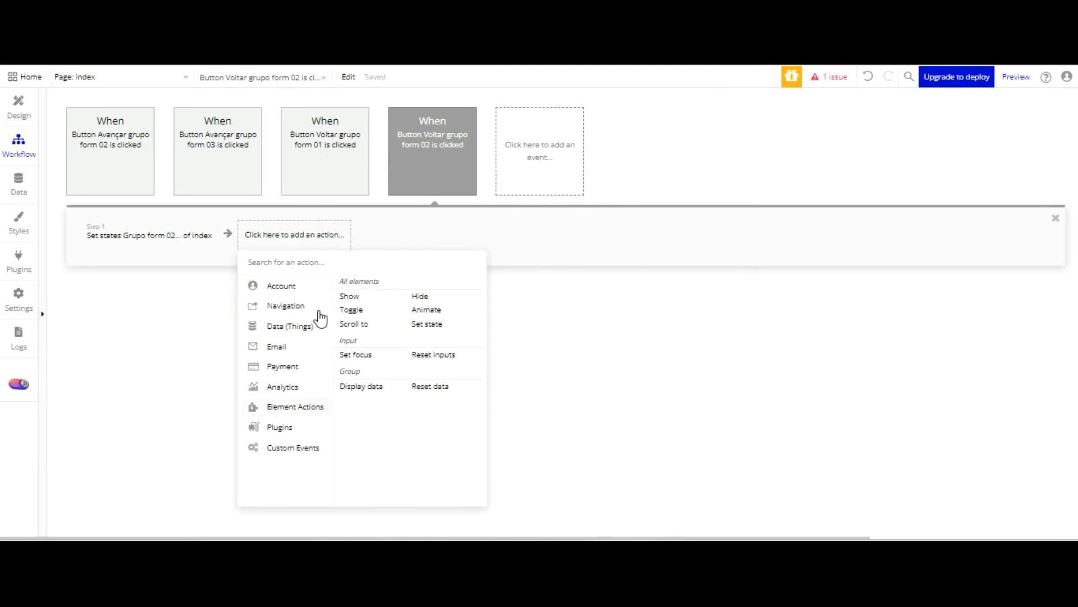
pyautogui.click(438, 323)
pyautogui.click(610, 113)
pyautogui.click(635, 129)
pyautogui.click(612, 138)
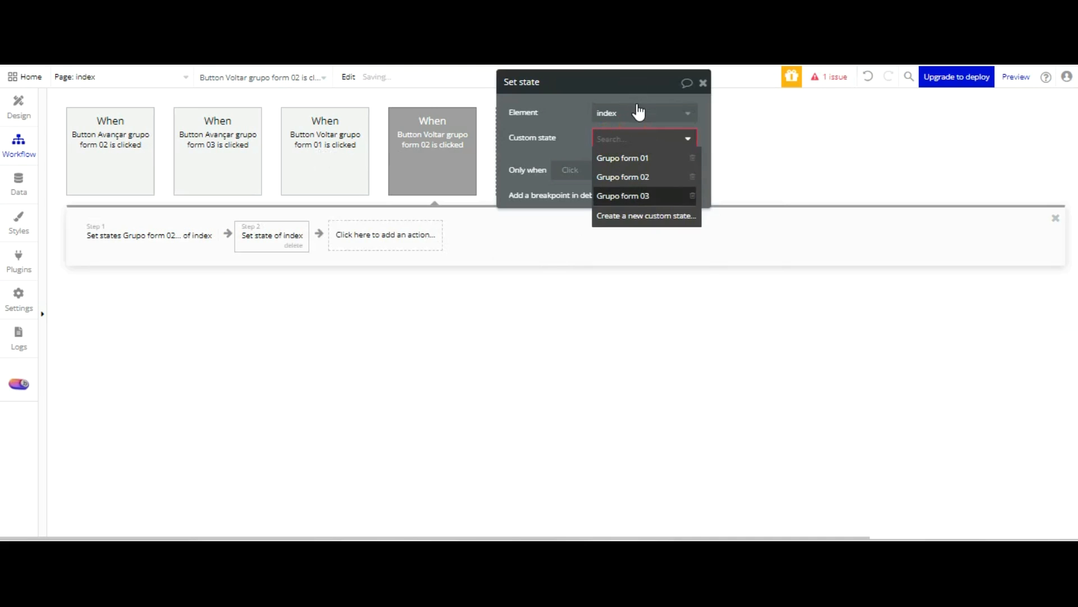
pyautogui.click(624, 195)
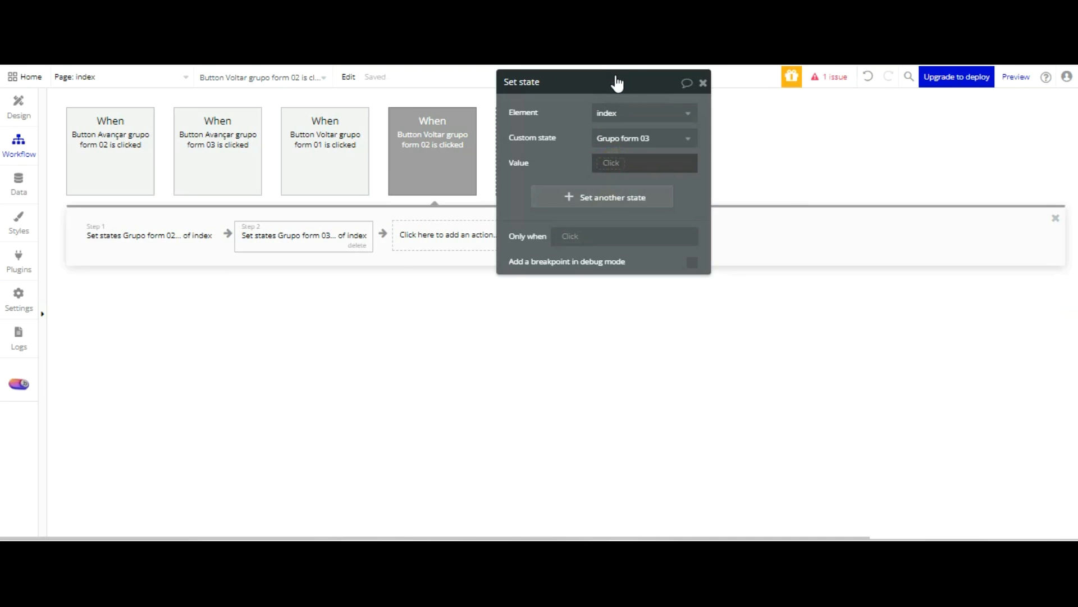
pyautogui.click(615, 162)
pyautogui.click(627, 249)
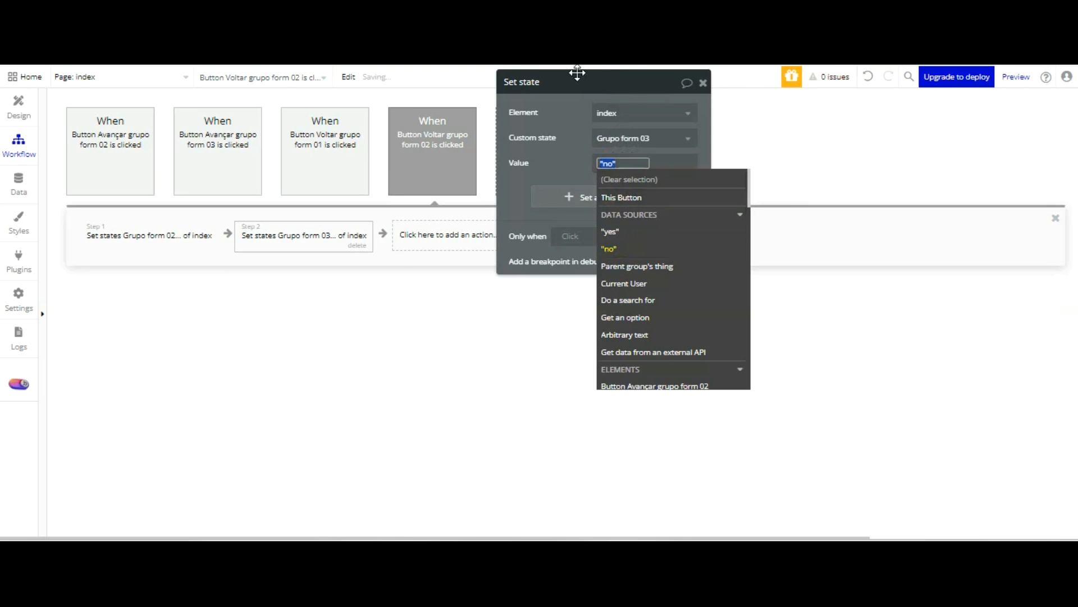
pyautogui.click(578, 73)
# Change the heading text of Group Form 03 to "Conte-nos Mais Sobre Seus Objetivos de Negócios"
pyautogui.click(15, 96)
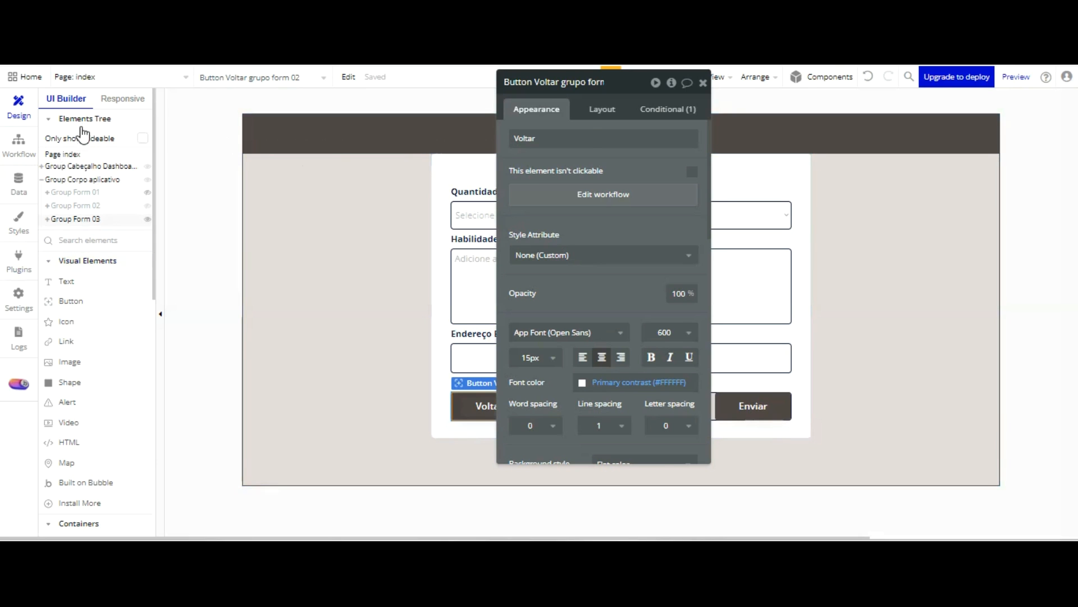
pyautogui.click(80, 219)
pyautogui.moveTo(563, 82); pyautogui.dragTo(365, 209)
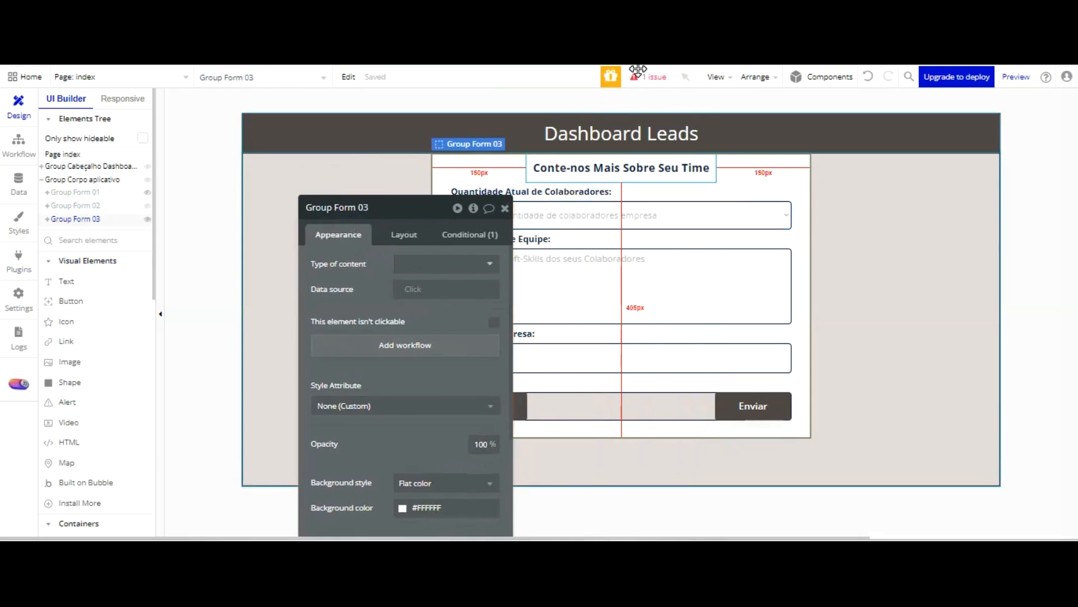
pyautogui.click(623, 168)
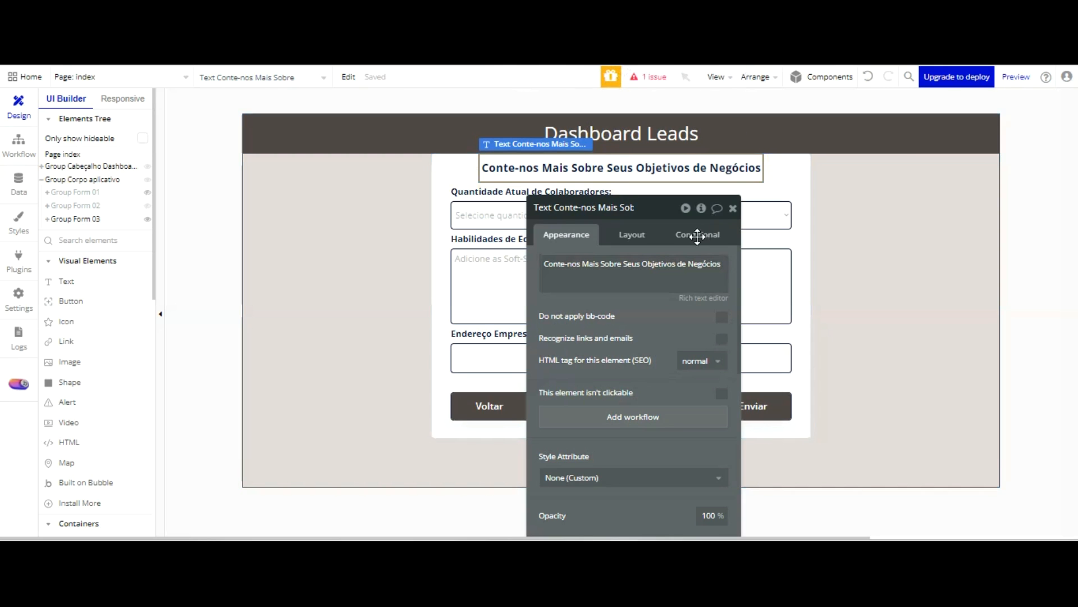
pyautogui.moveTo(697, 236); pyautogui.dragTo(864, 123)
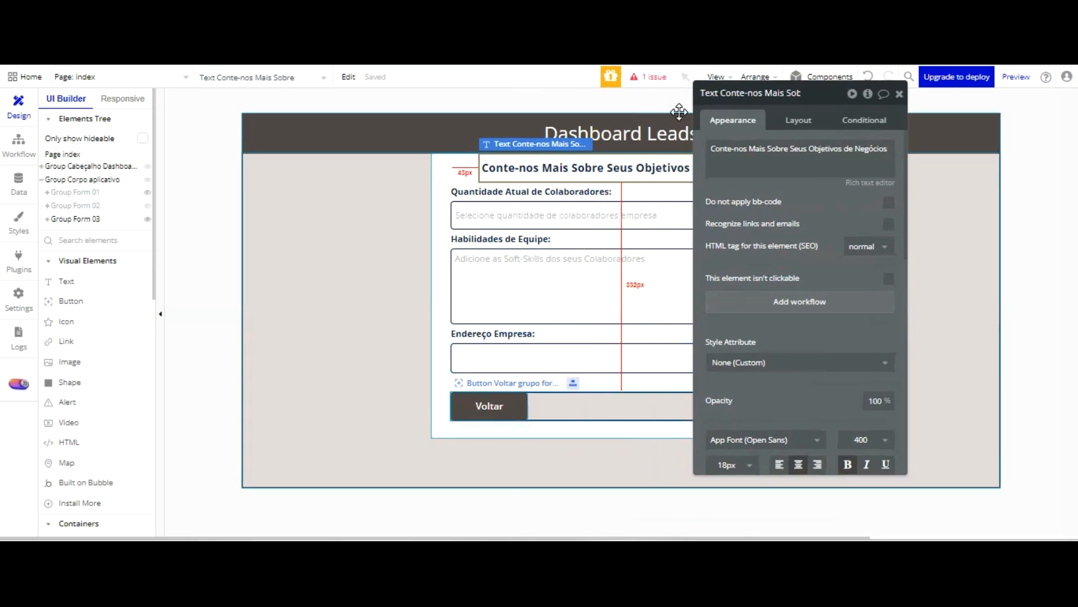
# Check the full element name of the Voltar button in Group Form 03
pyautogui.click(489, 406)
pyautogui.click(775, 98)
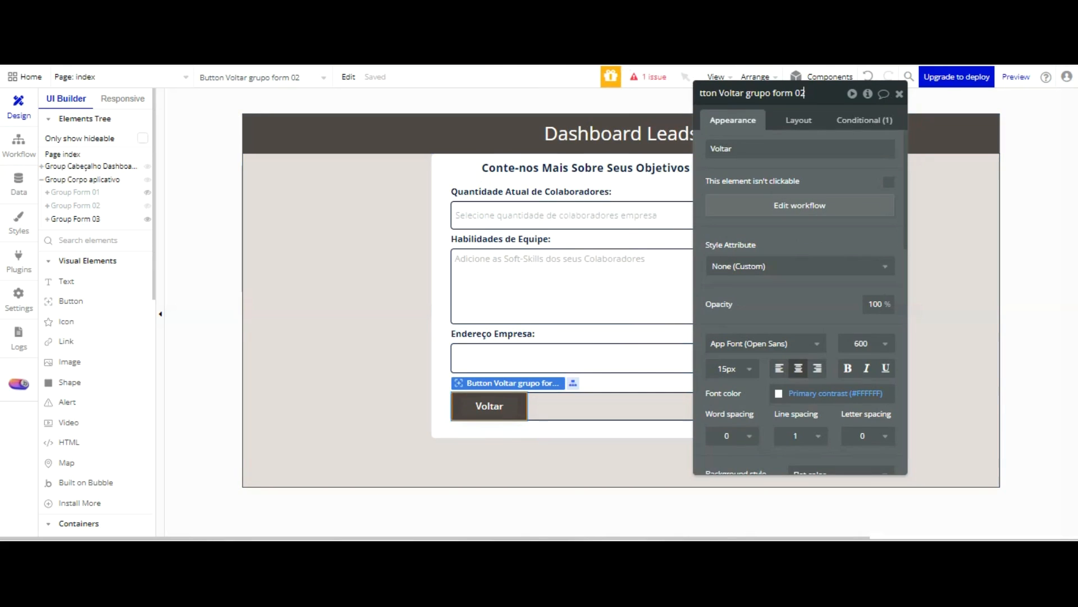
pyautogui.moveTo(824, 145); pyautogui.dragTo(326, 140)
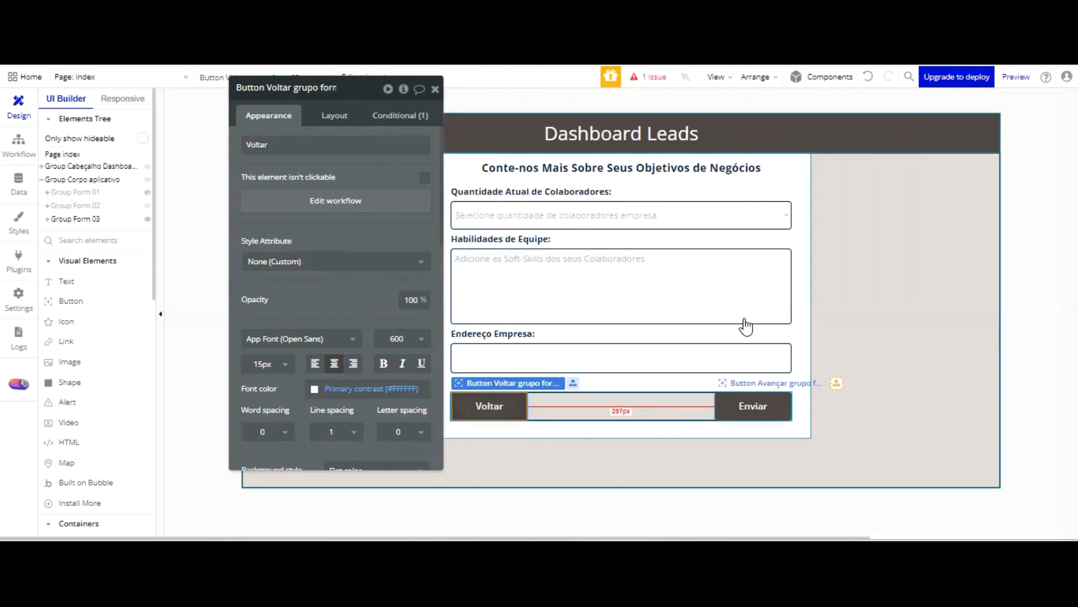
# Rename the Enviar button element in Group Form 03 as "Button Enviar formulário Lead"
pyautogui.click(743, 409)
pyautogui.click(337, 88)
pyautogui.press('BackSpace')
pyautogui.press('BackSpace')
pyautogui.press('BackSpace')
pyautogui.press('BackSpace')
pyautogui.press('BackSpace')
pyautogui.press('BackSpace')
pyautogui.press('BackSpace')
pyautogui.press('BackSpace')
pyautogui.press('BackSpace')
pyautogui.press('BackSpace')
pyautogui.press('BackSpace')
pyautogui.press('BackSpace')
pyautogui.press('BackSpace')
pyautogui.press('BackSpace')
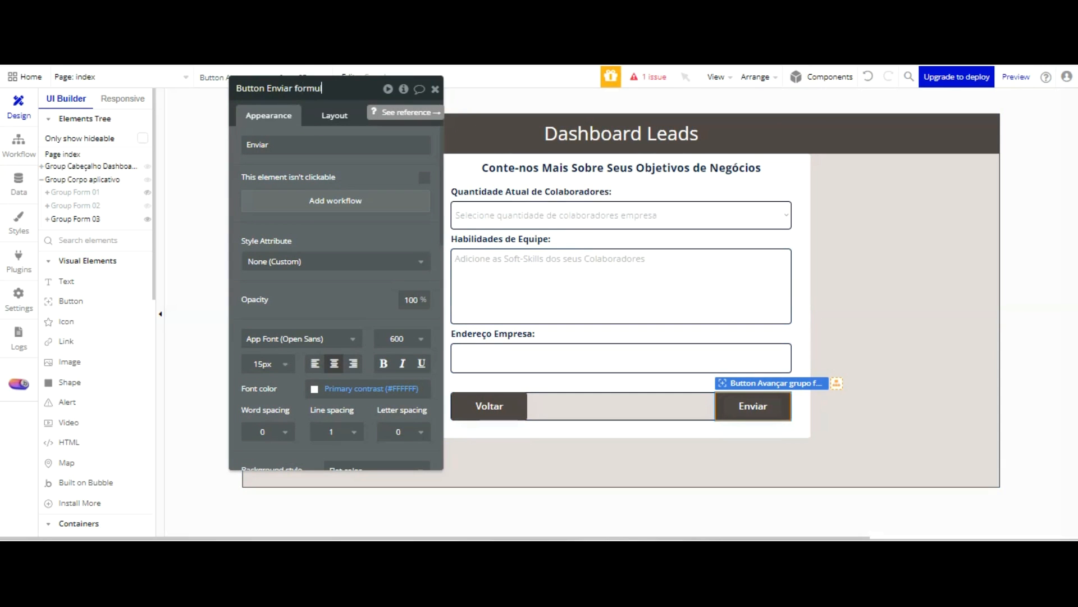
pyautogui.write('Lead')
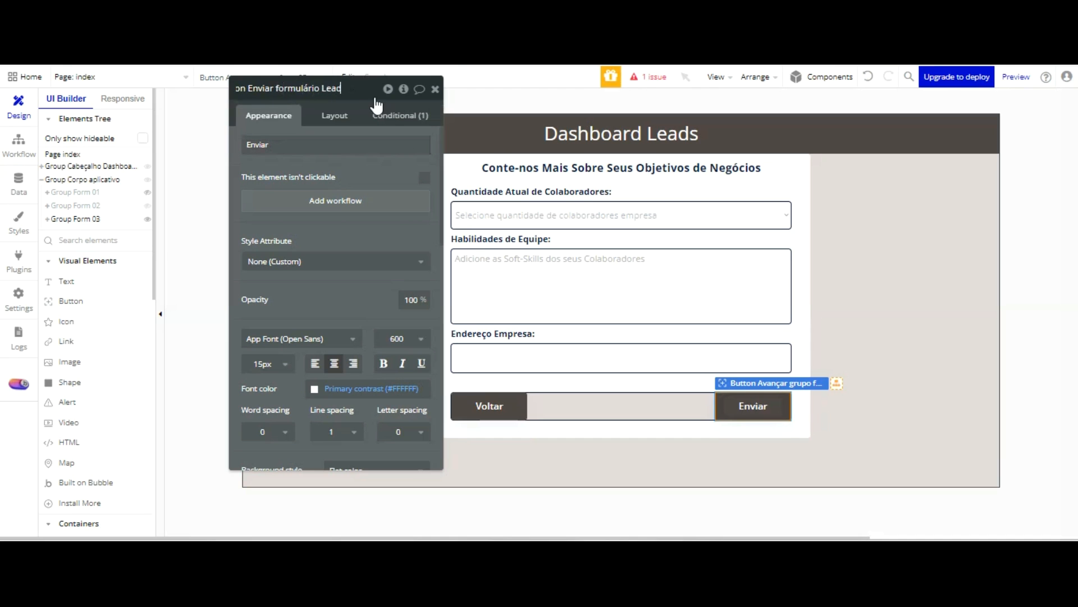
pyautogui.press('Return')
# Delete the employee-count dropdown and its "Quantidade Atual de Colaboradores:" label from Group Form 03
pyautogui.click(577, 215)
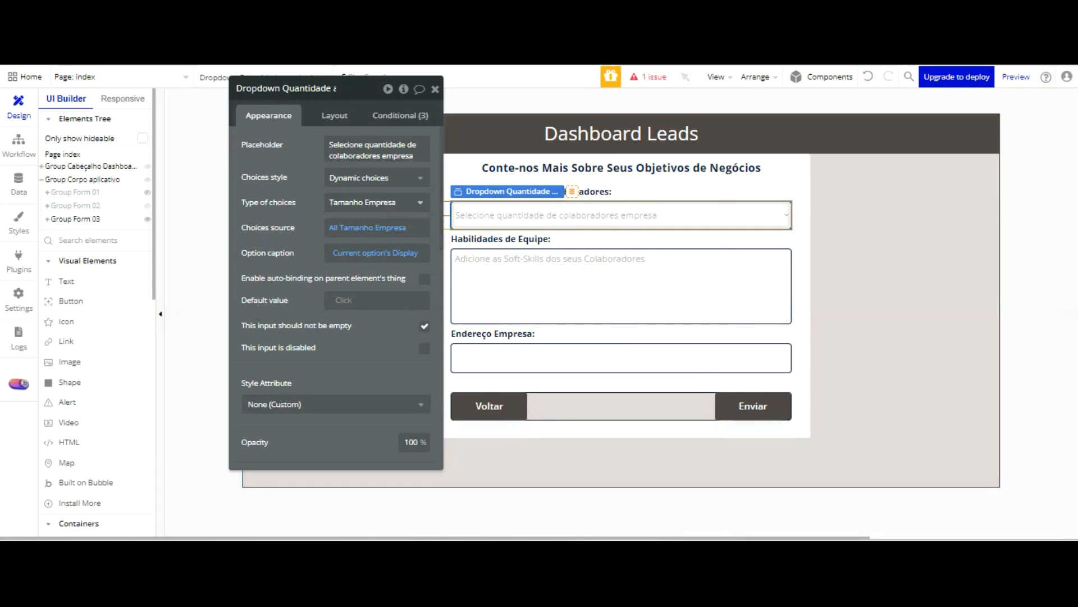
pyautogui.click(600, 214)
pyautogui.click(633, 213)
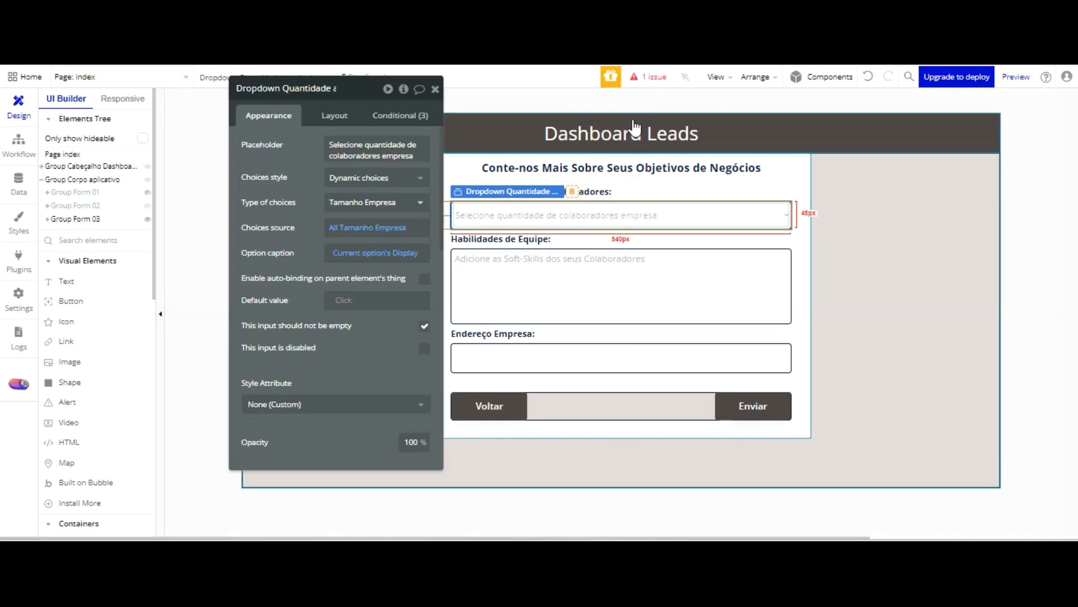
pyautogui.press('Delete')
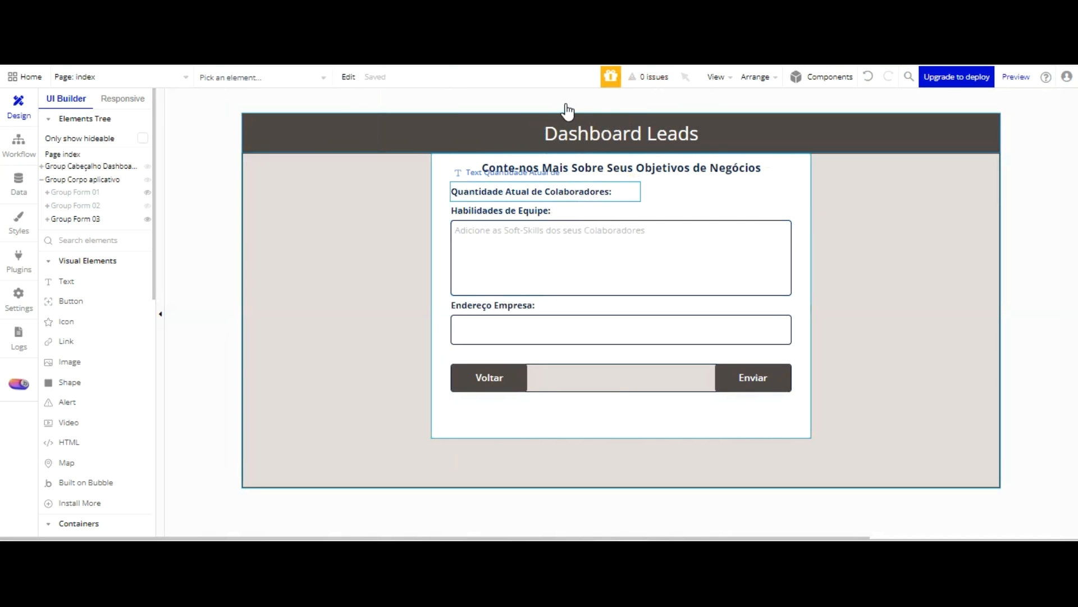
pyautogui.doubleClick(564, 192)
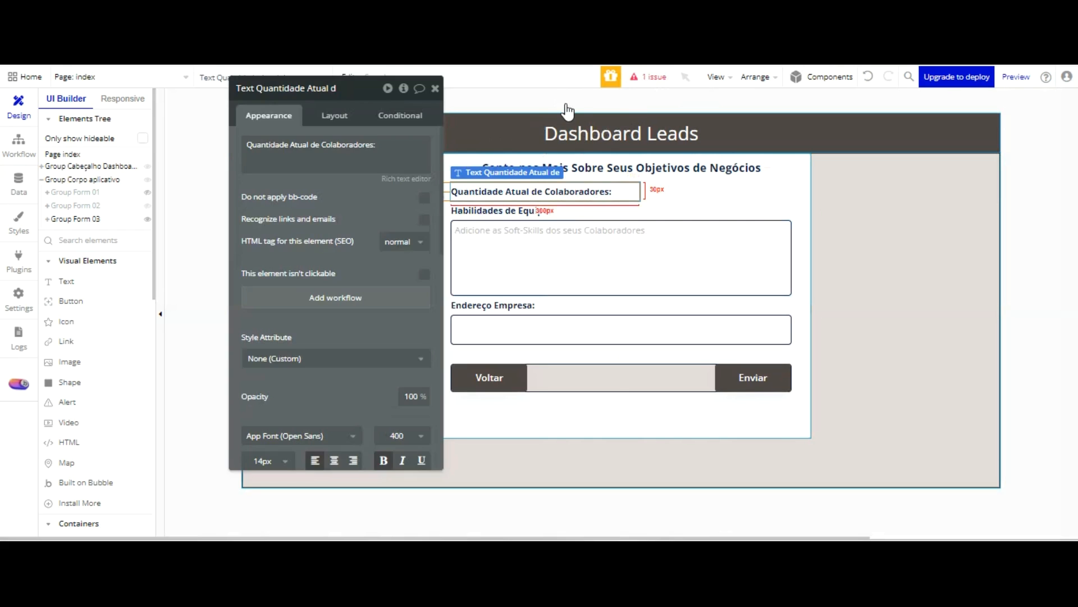
pyautogui.press('Delete')
# Change the "Habilidades de Equipe:" label text to "Que Projetos Você Visuliza Para Sua Empresa Em 10 Anos?:"
pyautogui.click(342, 159)
pyautogui.click(342, 160)
pyautogui.click(342, 160)
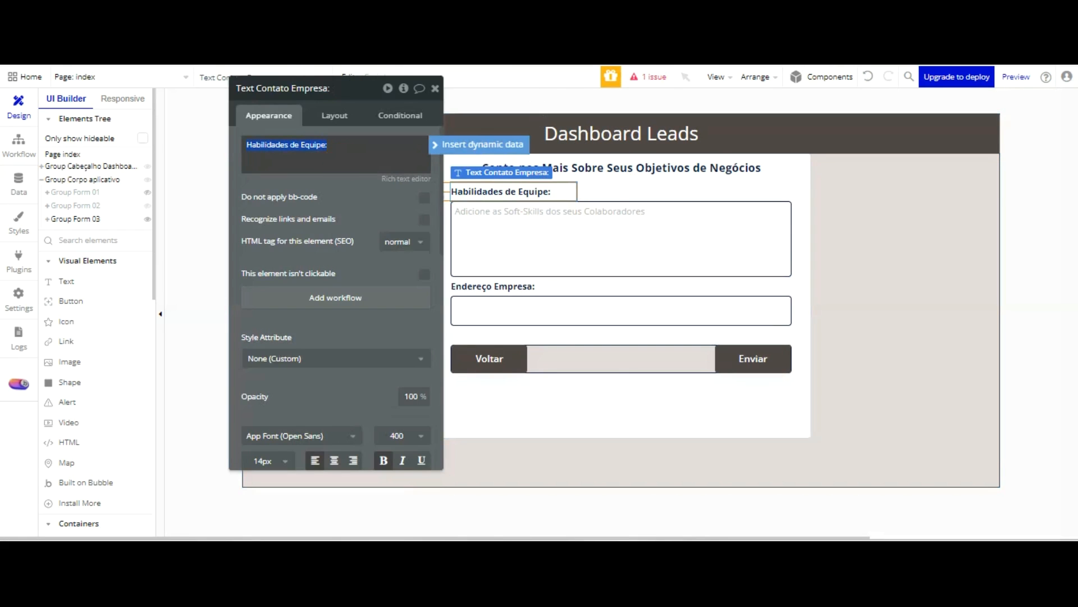
pyautogui.write('Que Projetos Você')
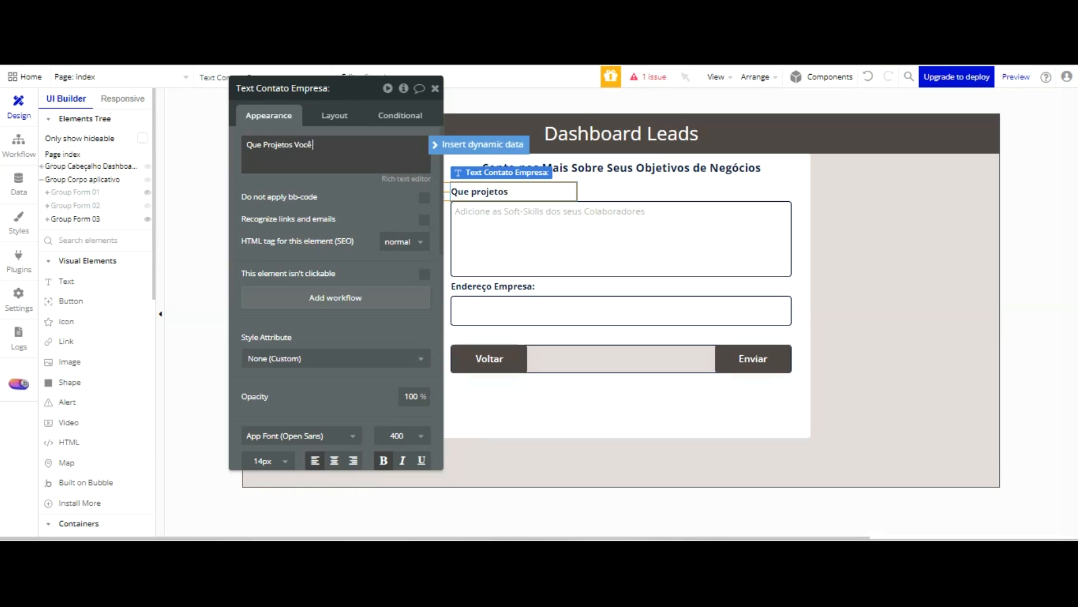
pyautogui.write('V')
pyautogui.write('isu')
pyautogui.write('a')
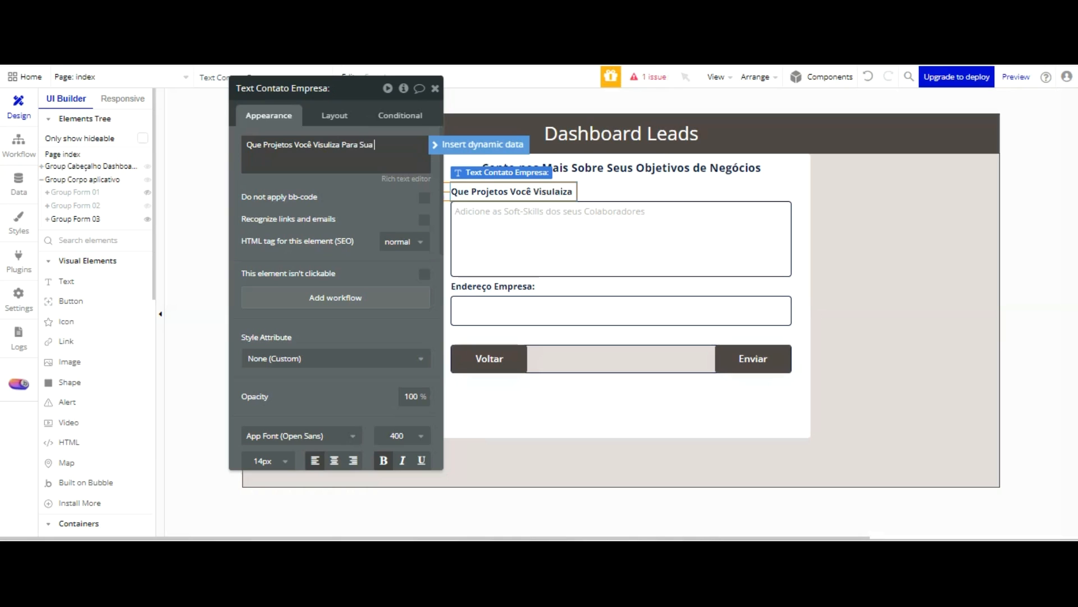
pyautogui.write('l Empresa Em')
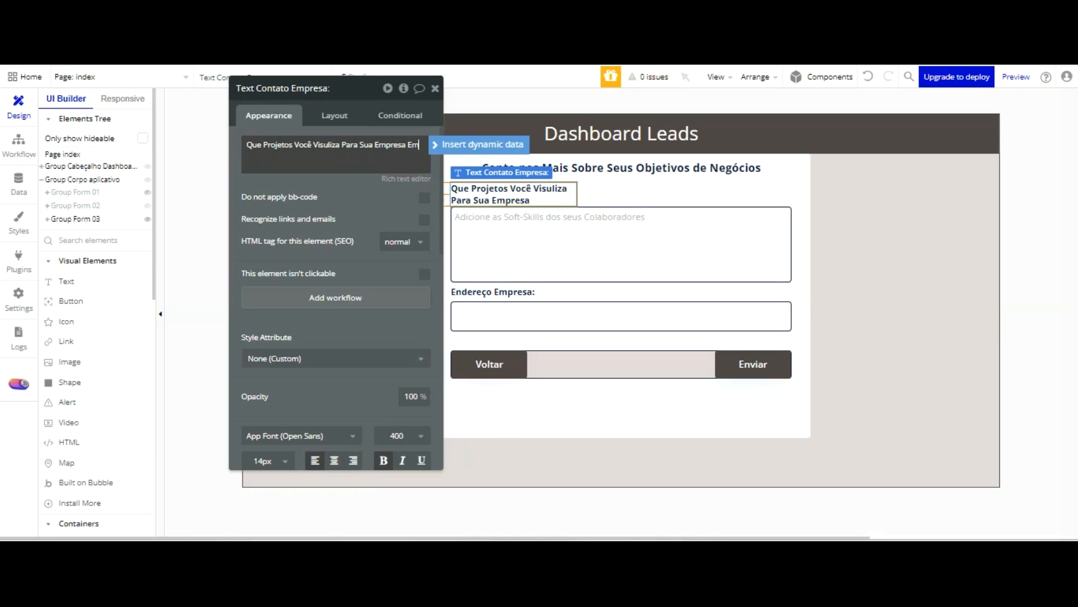
pyautogui.write(' 10')
pyautogui.press('BackSpace')
pyautogui.press('BackSpace')
pyautogui.write('n')
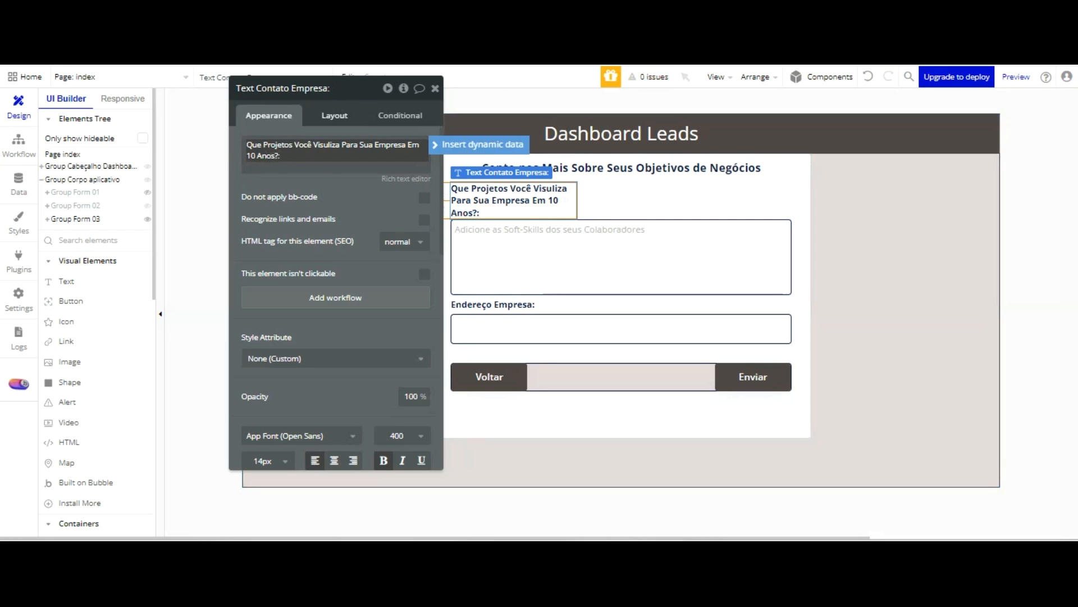
# Set the fixed width of the ten-year projects label to 500
pyautogui.click(334, 115)
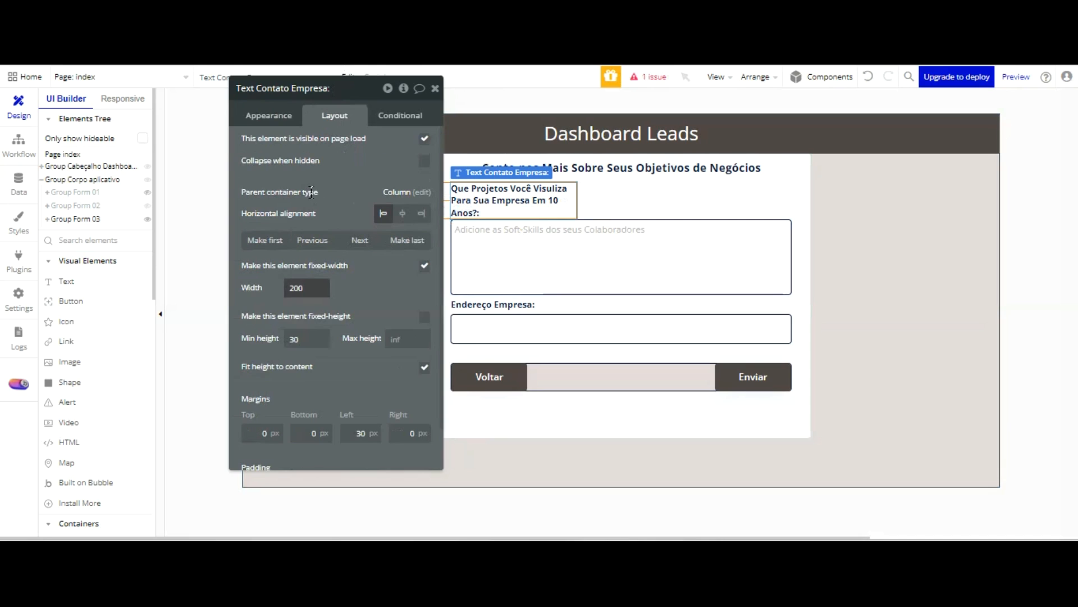
pyautogui.click(292, 287)
pyautogui.write('400')
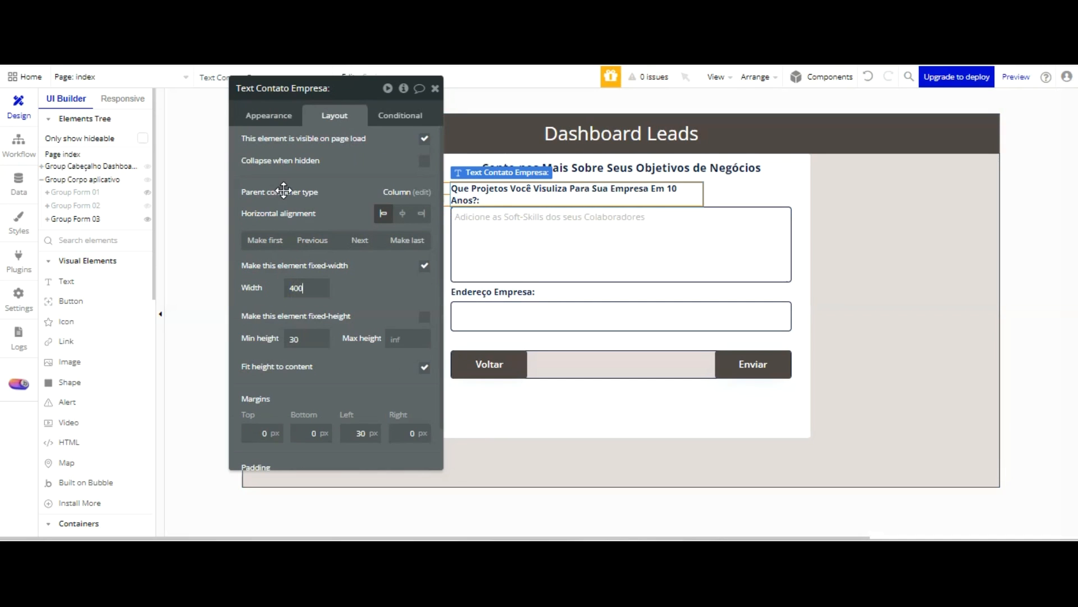
pyautogui.write('5')
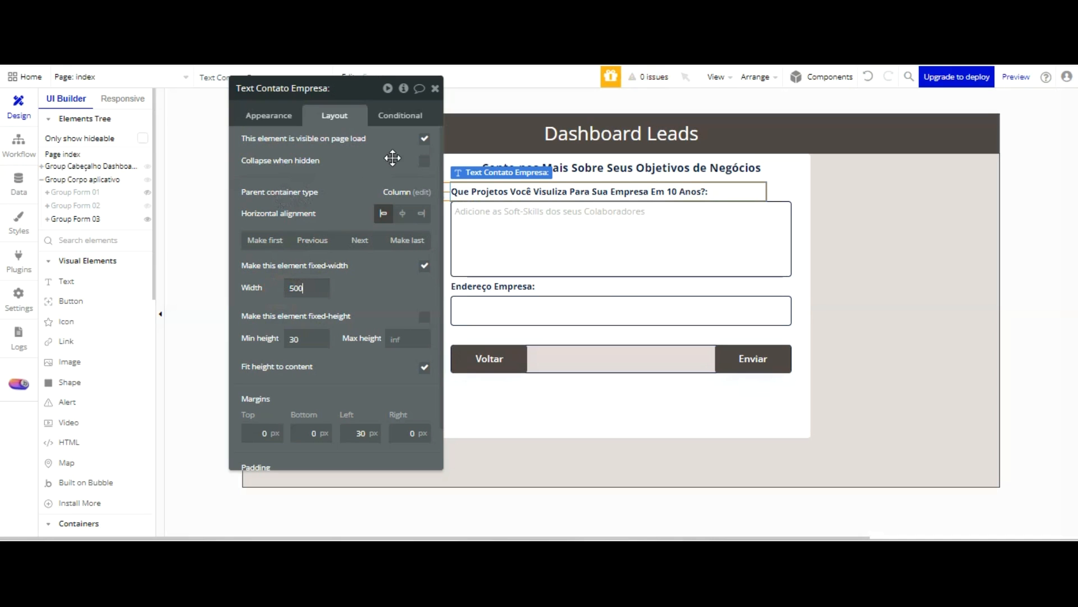
# Delete the soft-skills multidropdown below the ten-year projects label
pyautogui.click(494, 237)
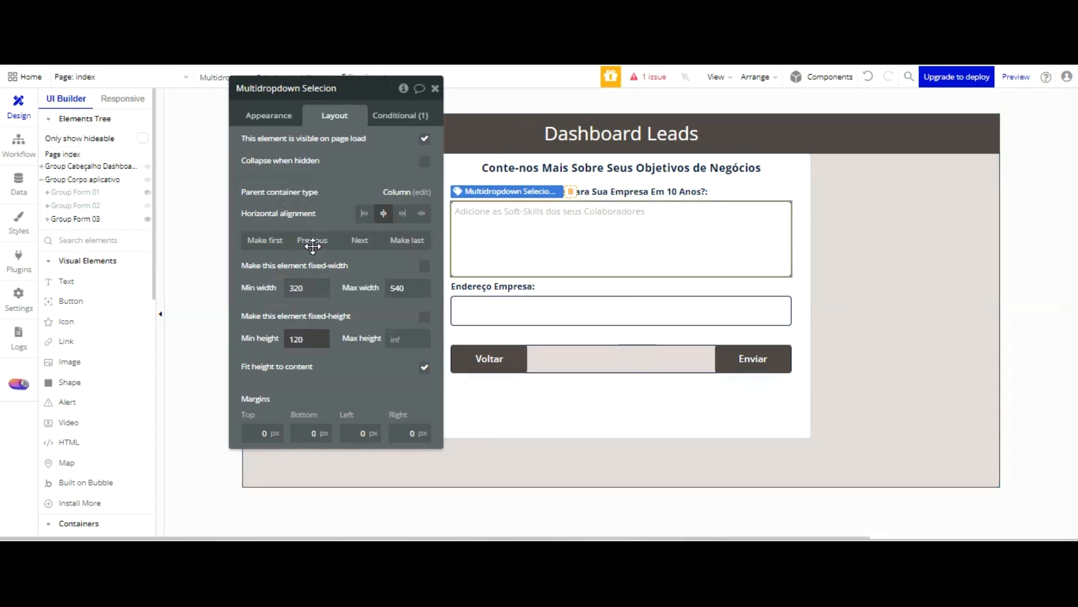
pyautogui.click(639, 258)
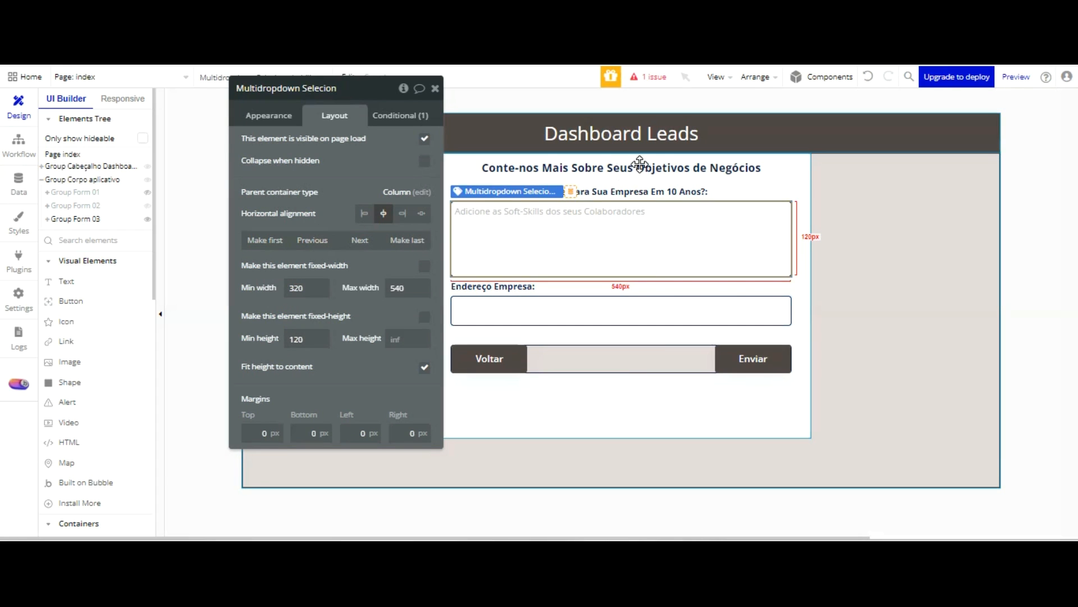
pyautogui.press('Delete')
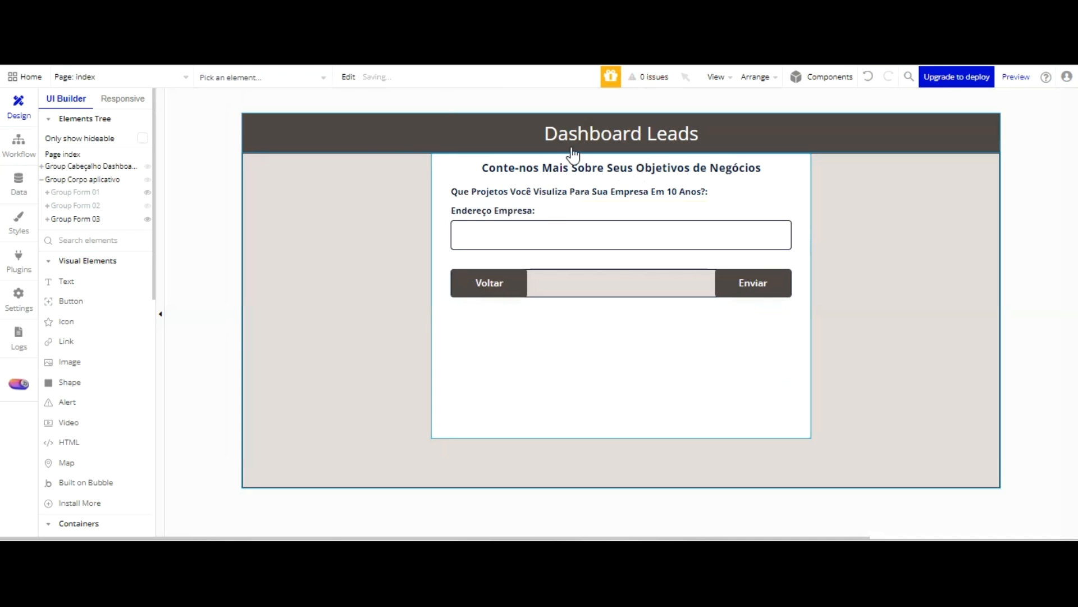
# Add a multiline input to Group Form 03 between the ten-year projects label and the "Endereço Empresa:" label
pyautogui.scroll(-4, 101, 309)
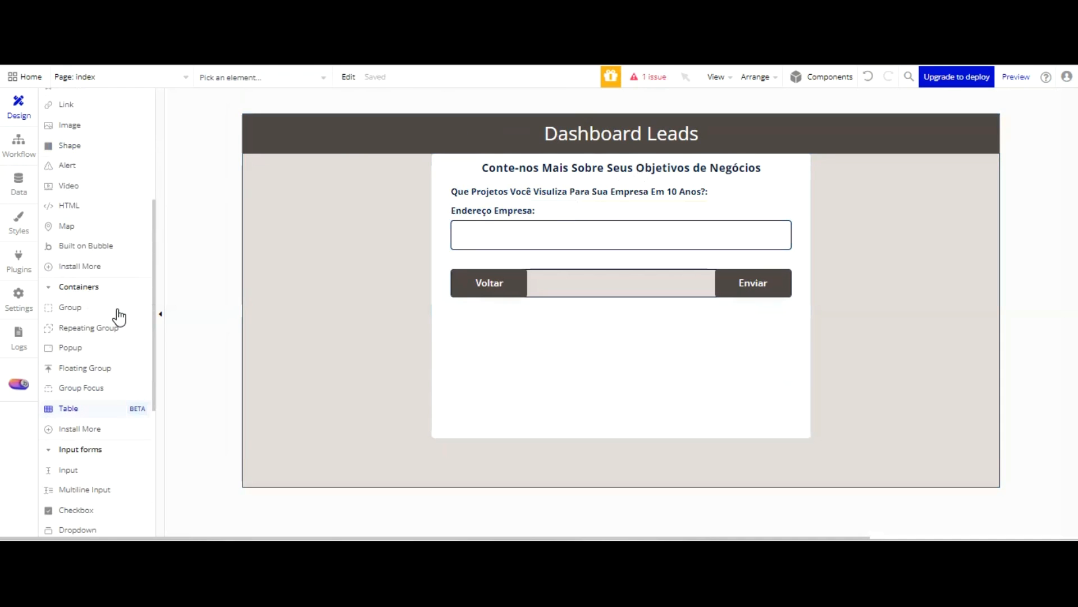
pyautogui.scroll(-3, 118, 314)
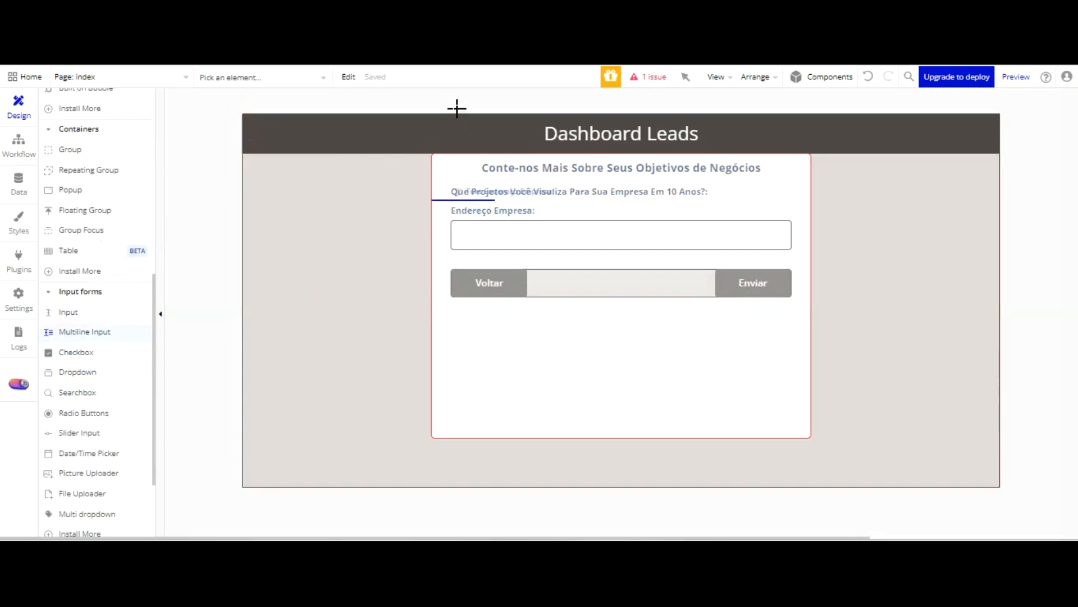
pyautogui.click(456, 109)
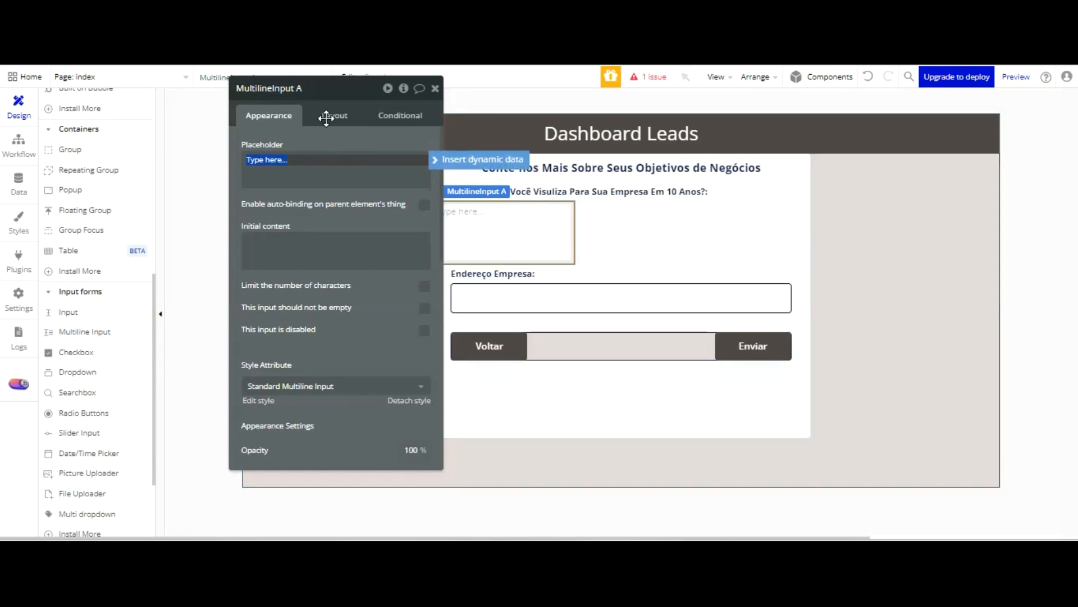
# Rename the new multiline input as "MultilineInput Projeção futura 10 anos Lead" and clear its placeholder
pyautogui.doubleClick(299, 88)
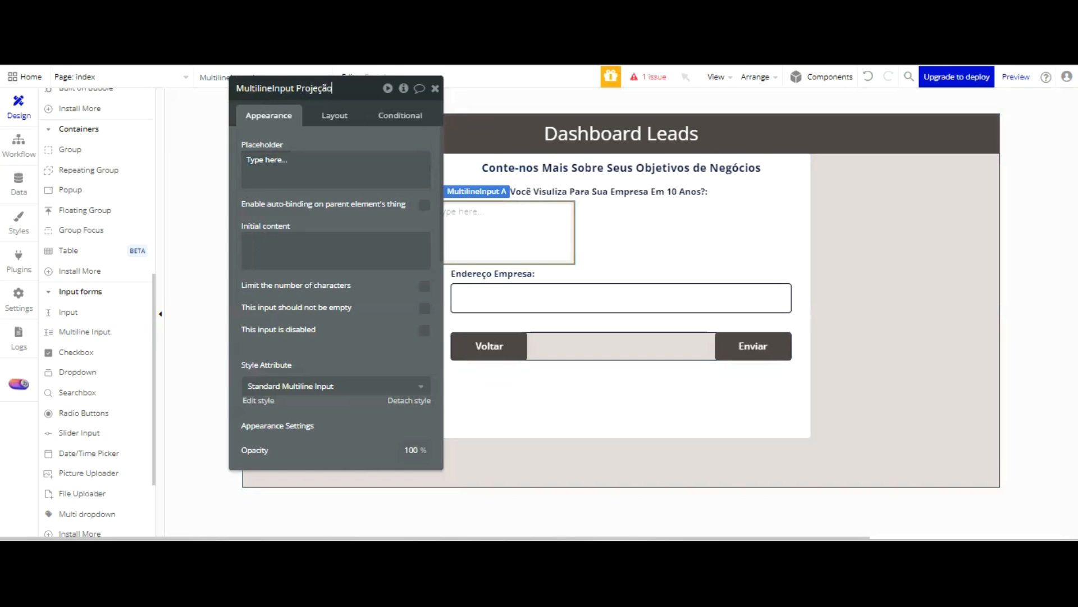
pyautogui.write('Projeção empres')
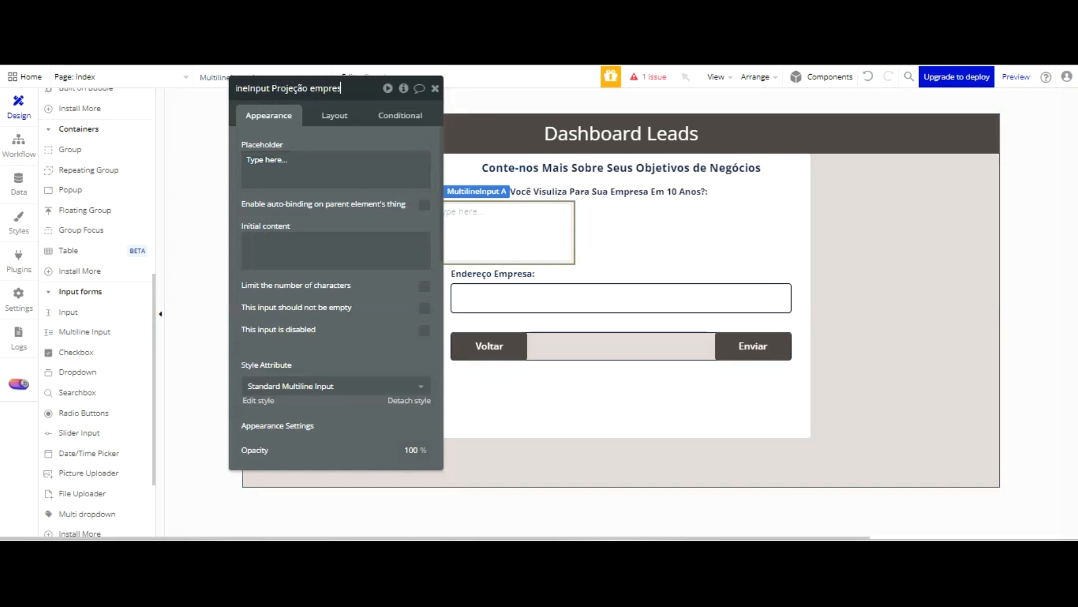
pyautogui.write('a fu')
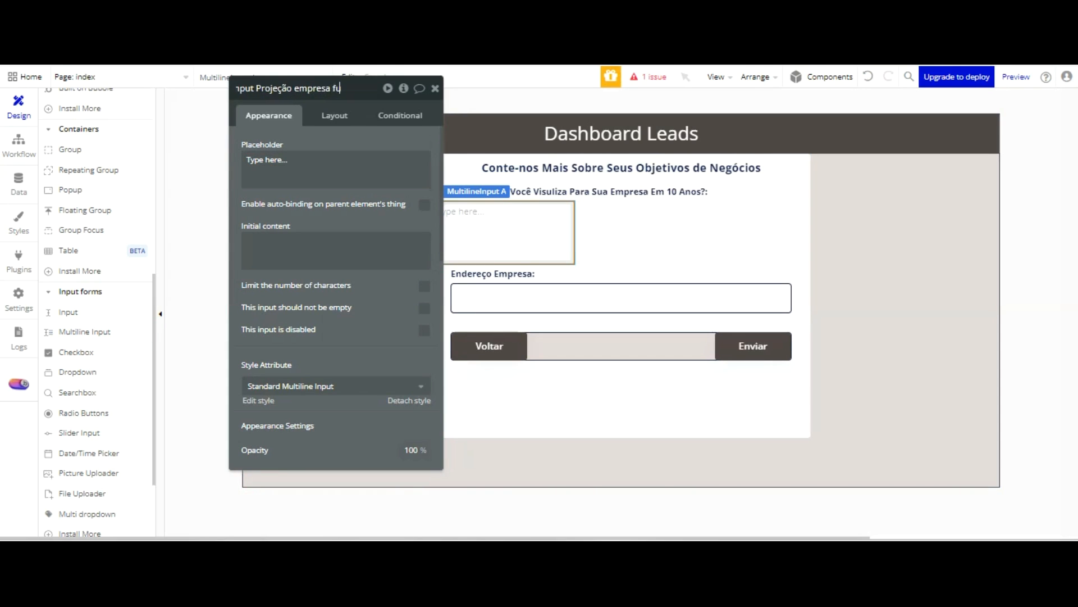
pyautogui.write('turo')
pyautogui.press('BackSpace')
pyautogui.press('BackSpace')
pyautogui.press('BackSpace')
pyautogui.press('BackSpace')
pyautogui.press('BackSpace')
pyautogui.press('BackSpace')
pyautogui.press('BackSpace')
pyautogui.press('BackSpace')
pyautogui.press('BackSpace')
pyautogui.press('BackSpace')
pyautogui.press('BackSpace')
pyautogui.press('BackSpace')
pyautogui.press('BackSpace')
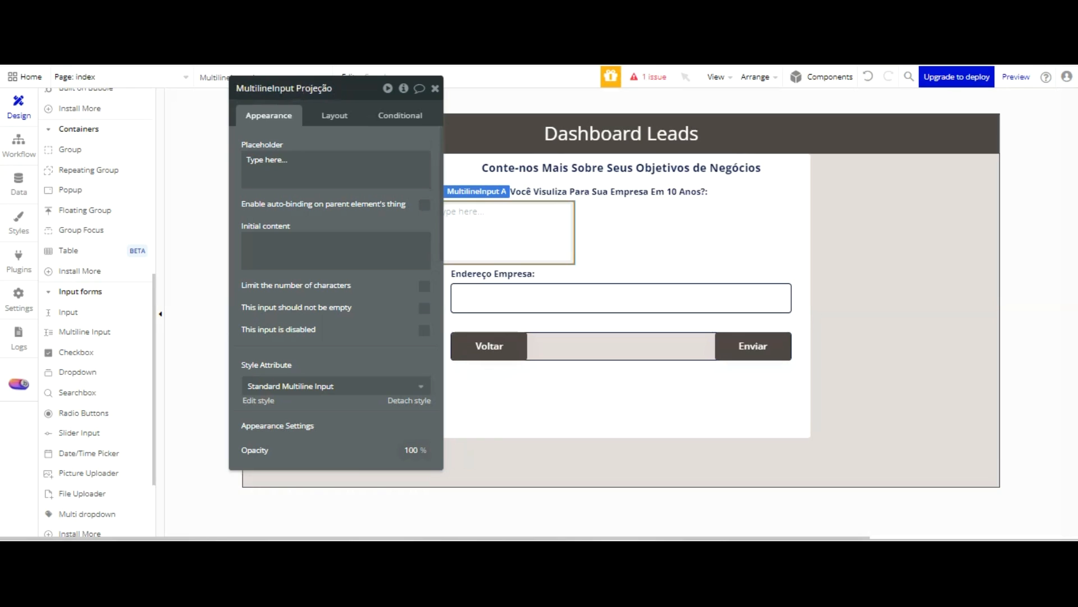
pyautogui.write('futur')
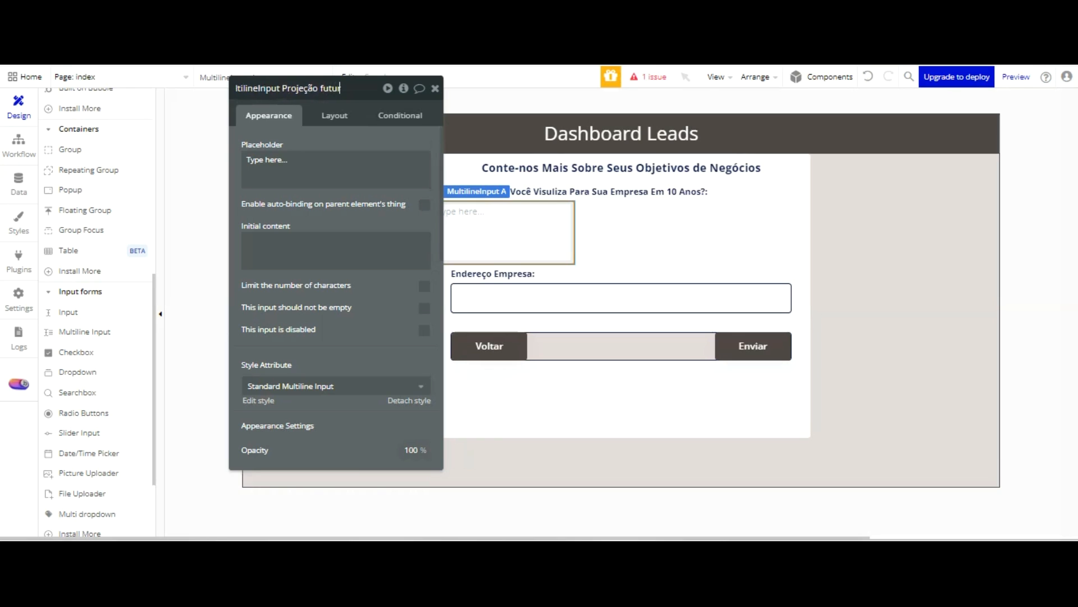
pyautogui.write('a 10 anos Lead')
pyautogui.click(342, 164)
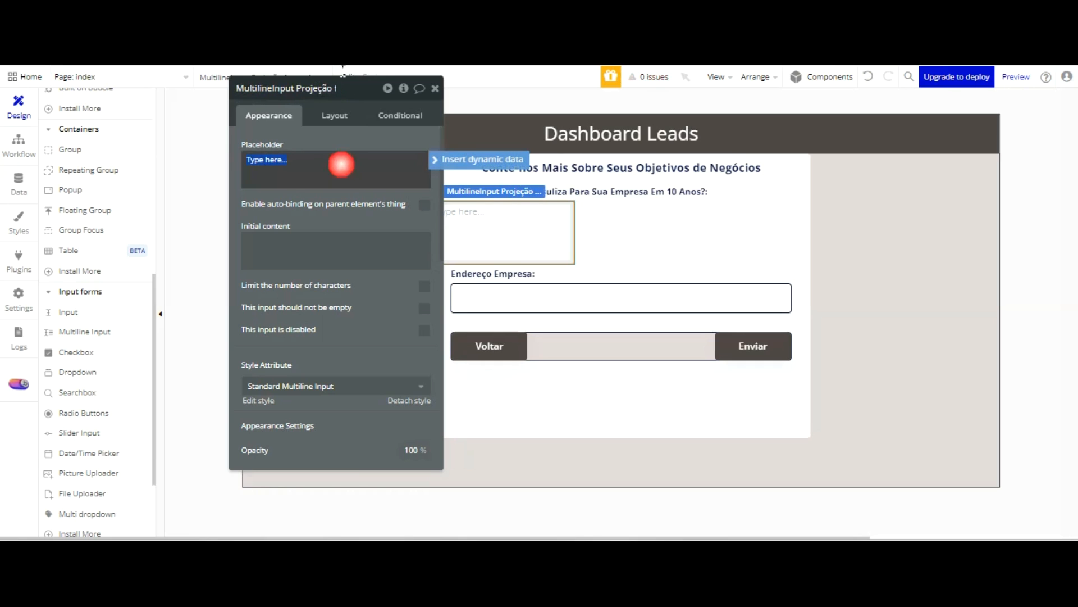
pyautogui.press('BackSpace')
# Center the multiline input horizontally and give it a non-fixed width with a minimum of 320 and a maximum of 540
pyautogui.click(335, 115)
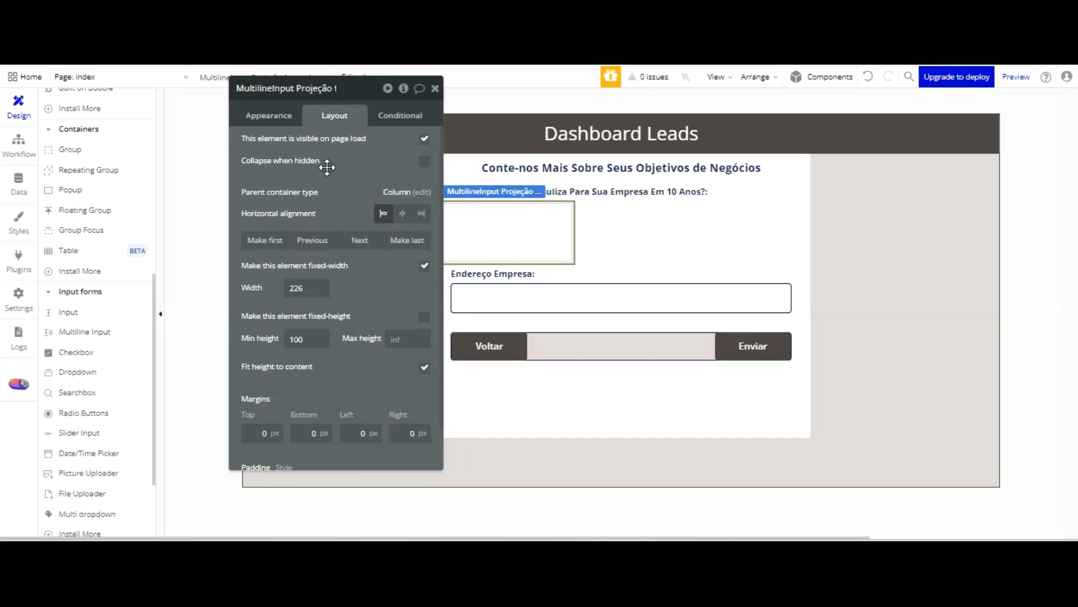
pyautogui.click(275, 291)
pyautogui.write('320')
pyautogui.click(395, 278)
pyautogui.click(422, 267)
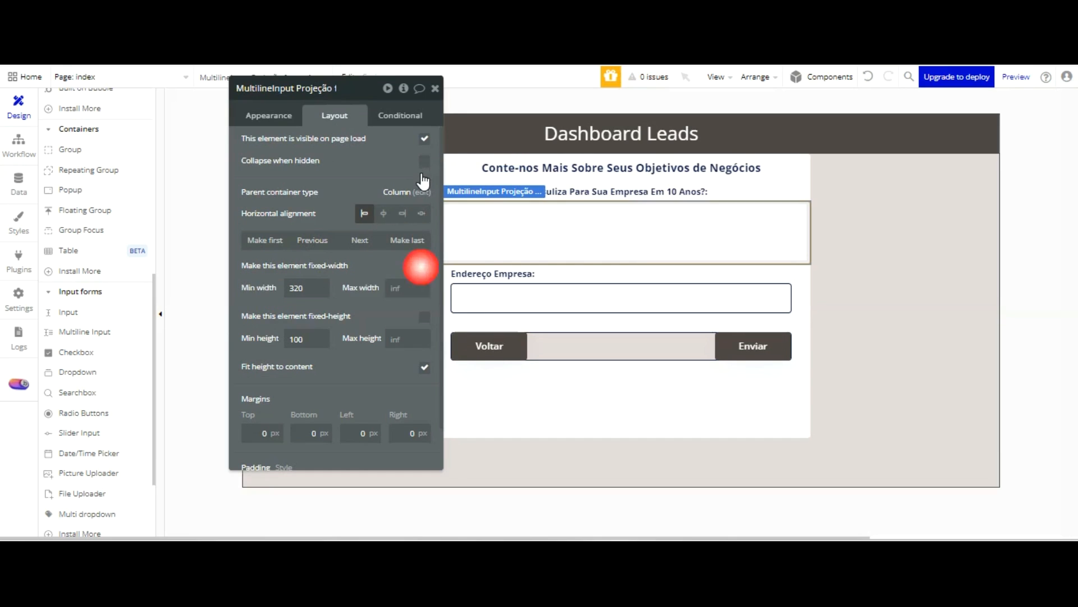
pyautogui.click(383, 213)
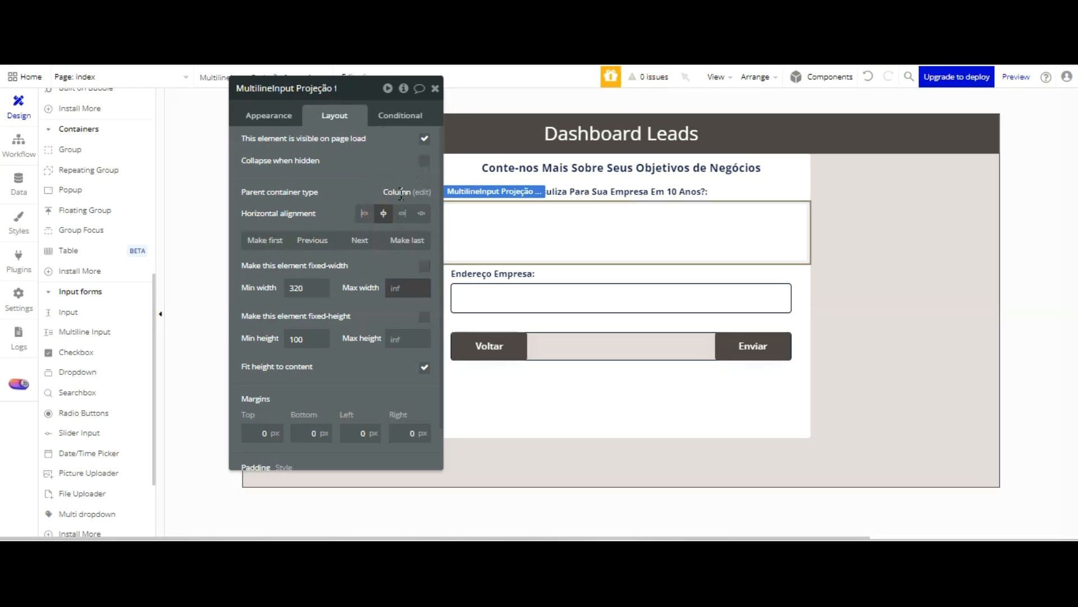
pyautogui.write('540')
pyautogui.press('Tab')
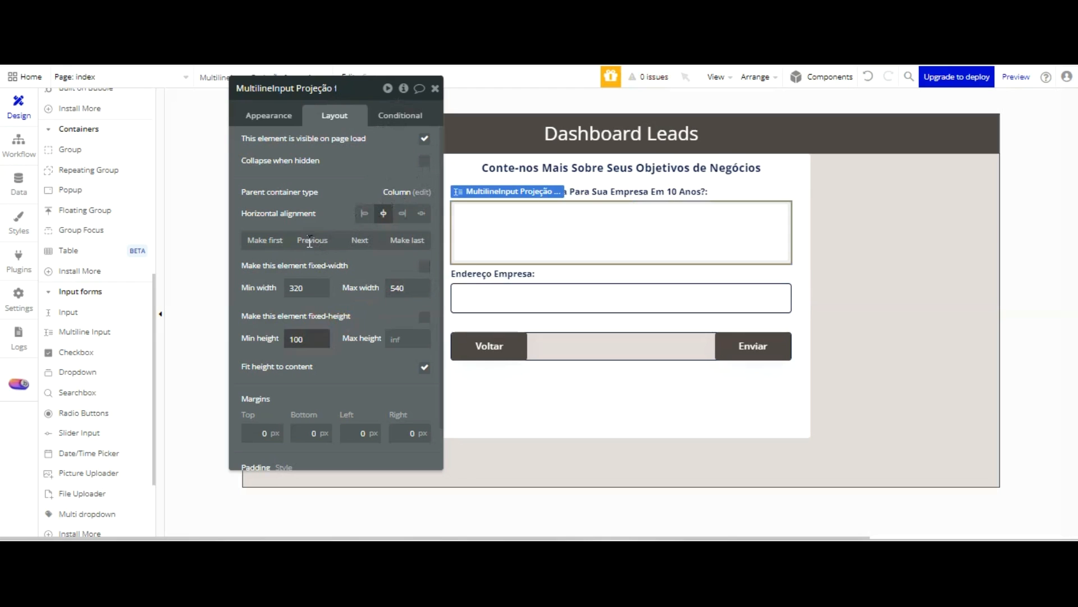
# Set the multiline input's minimum height to 120
pyautogui.moveTo(309, 339); pyautogui.dragTo(283, 339)
pyautogui.write('120')
pyautogui.scroll(-1, 360, 237)
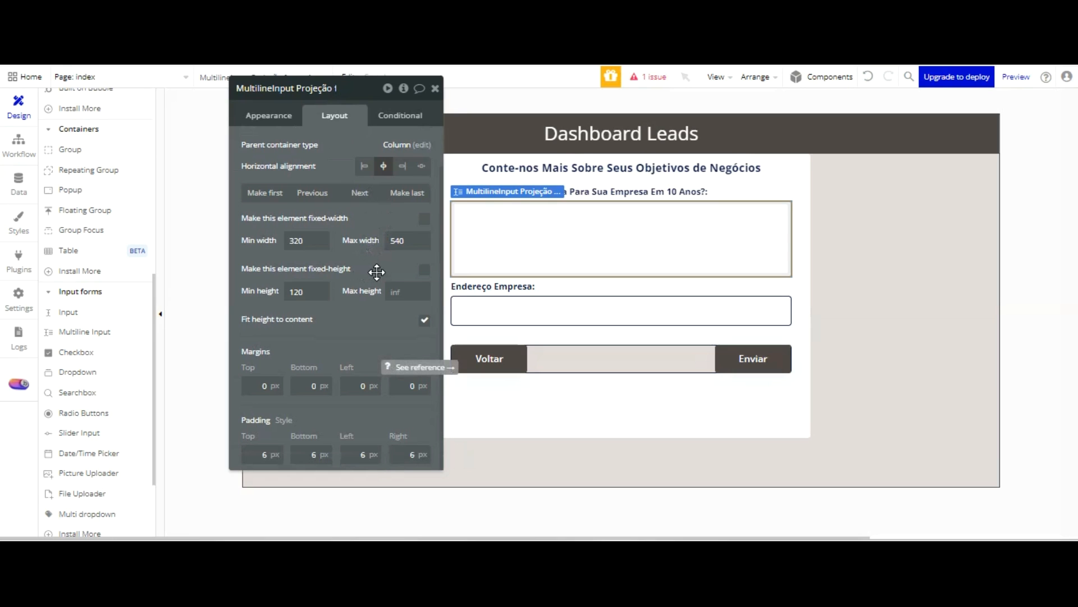
# Set the ten-year projects multiline input's border color to Text (#091747) at 100% opacity
pyautogui.click(268, 115)
pyautogui.scroll(-3, 370, 279)
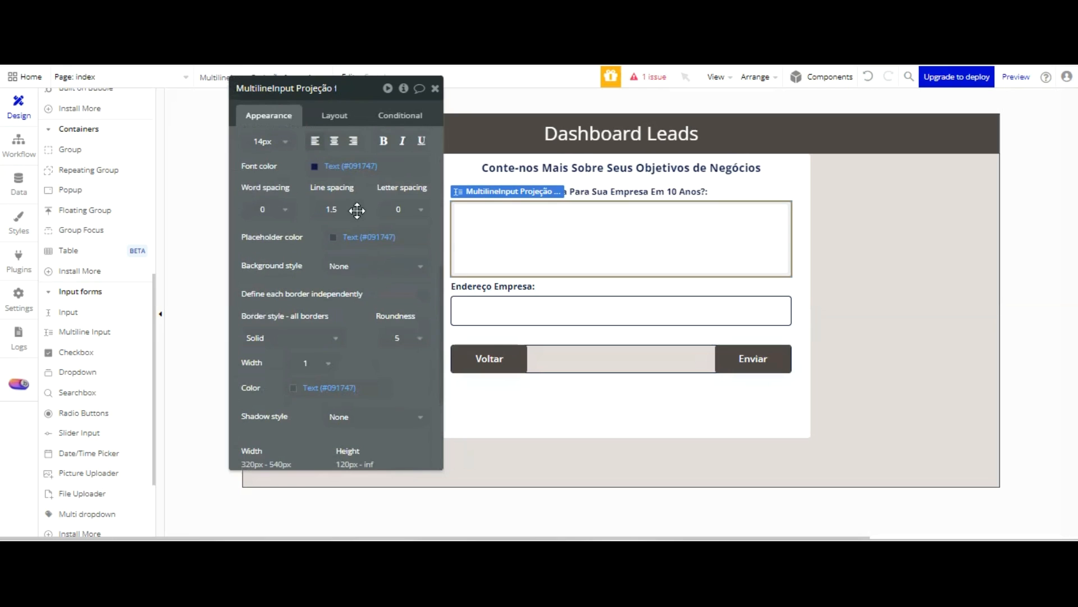
pyautogui.click(342, 264)
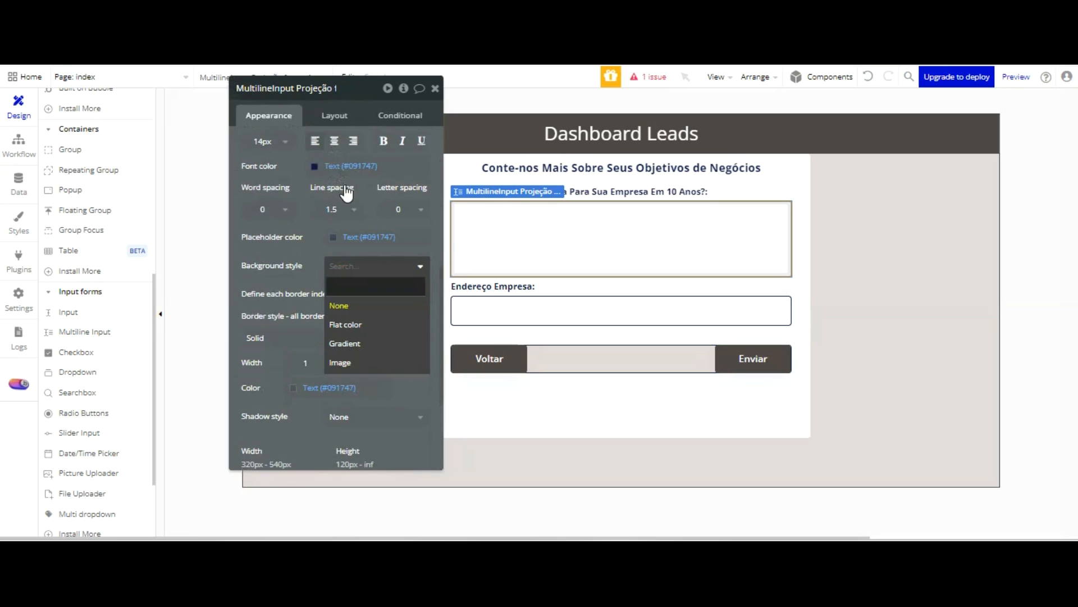
pyautogui.click(319, 264)
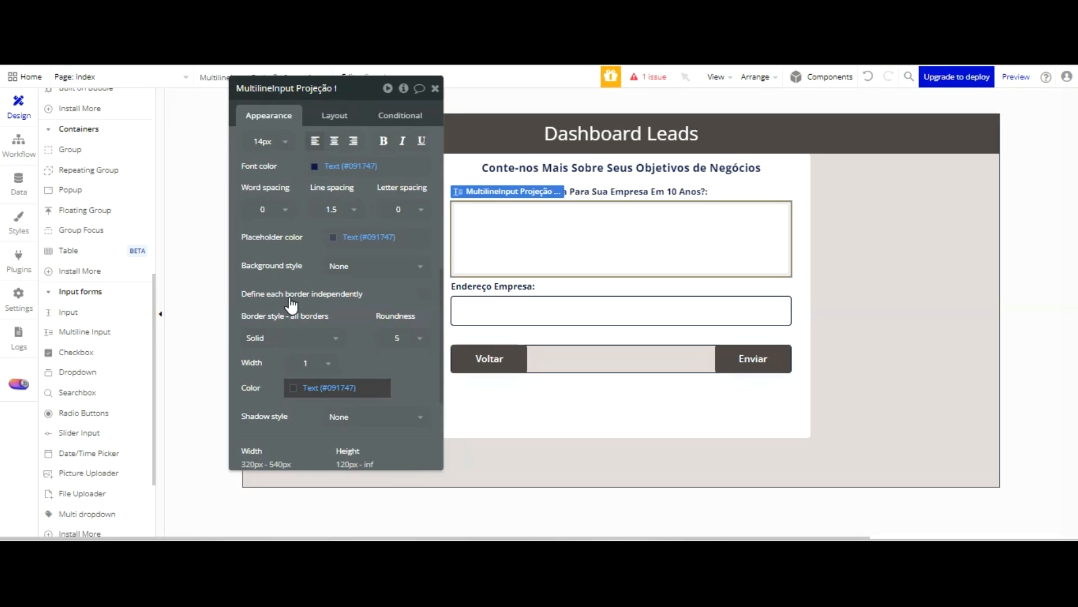
pyautogui.click(293, 388)
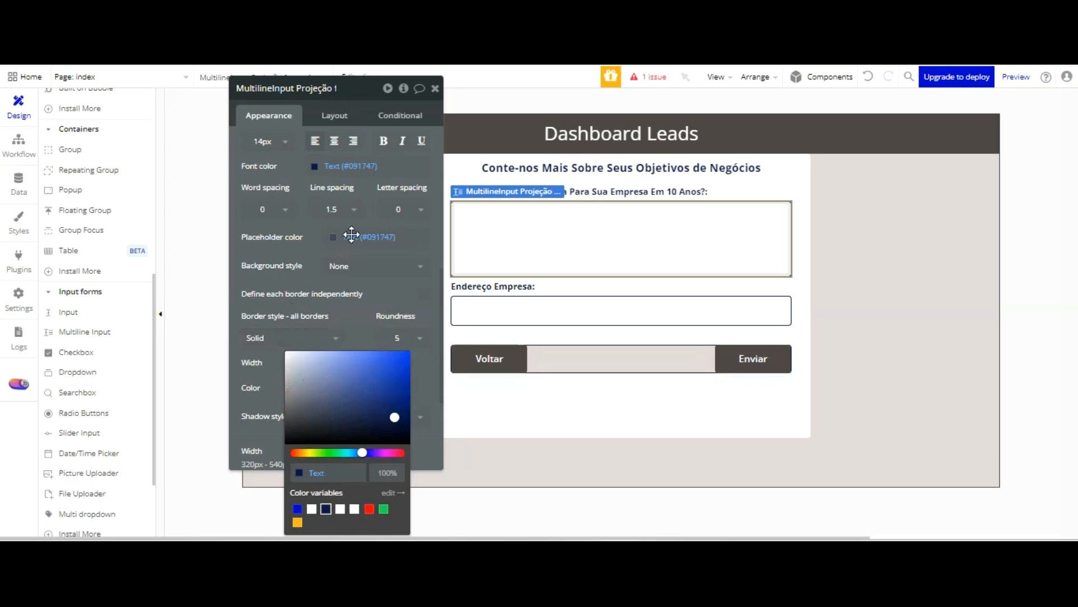
pyautogui.click(578, 238)
pyautogui.click(612, 217)
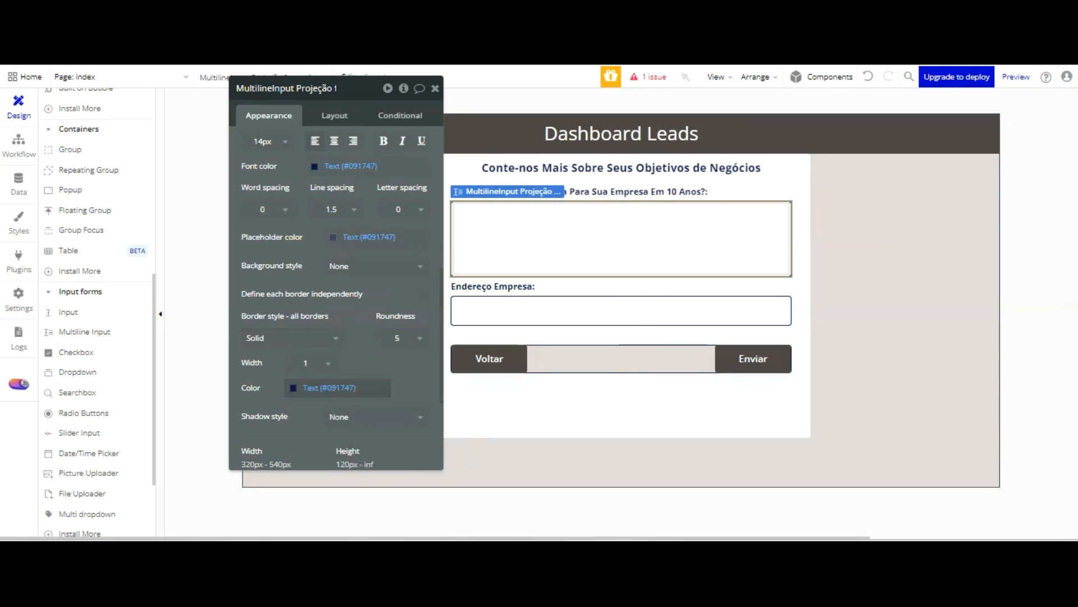
# Change the "Endereço Empresa:" label in Group Form 03 to "Em Quais Áreas Da Sua Empresa Você Precisa De Assessoria Técnica?"
pyautogui.click(531, 287)
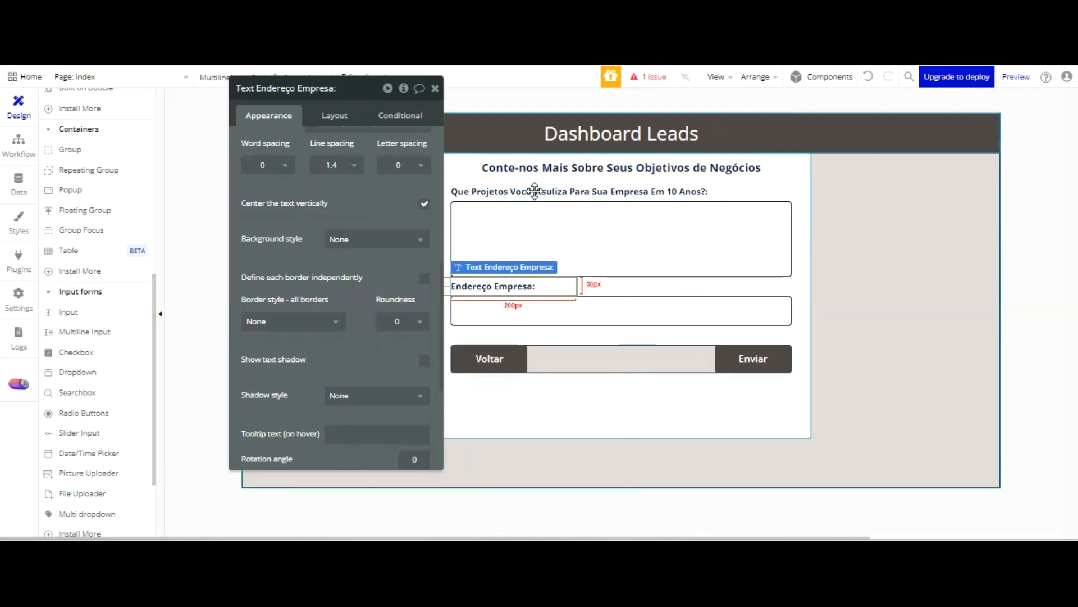
pyautogui.scroll(3, 349, 105)
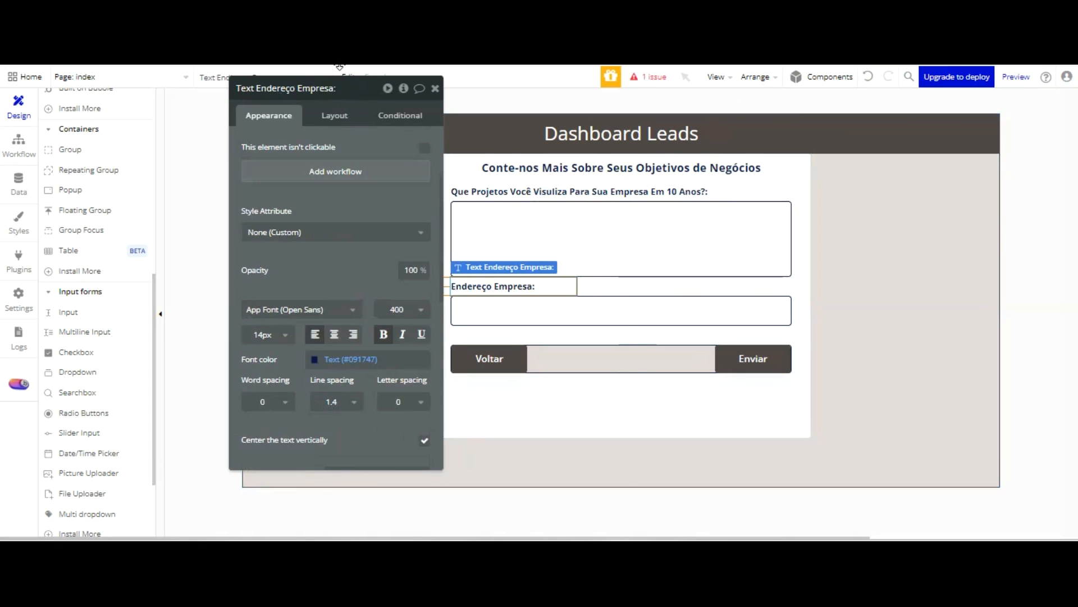
pyautogui.scroll(3, 335, 168)
pyautogui.click(335, 159)
pyautogui.write('Em Quais á')
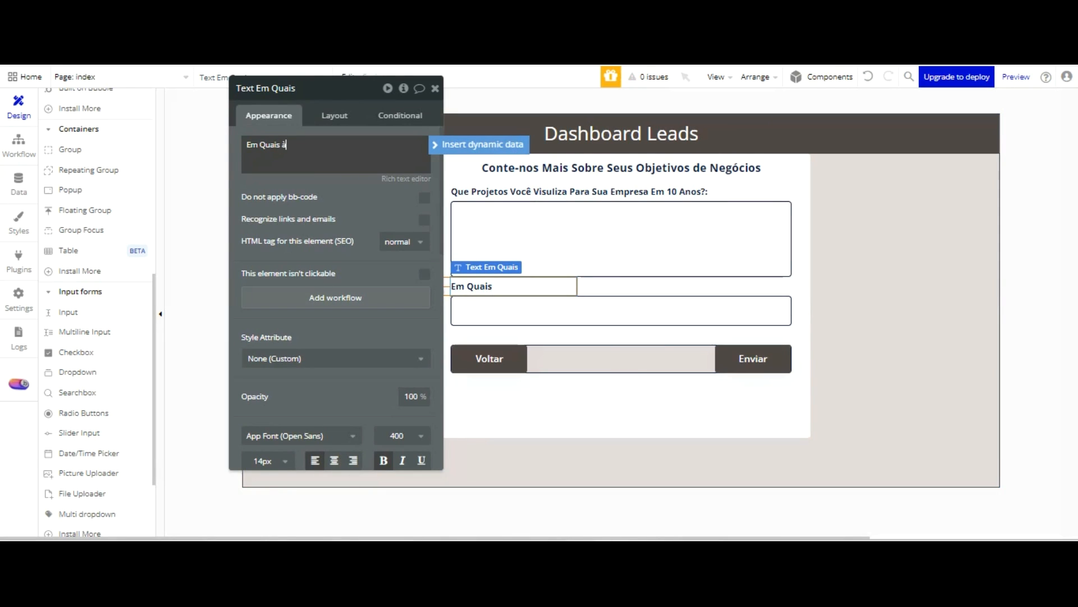
pyautogui.write('Áreas Da Sua Empresa')
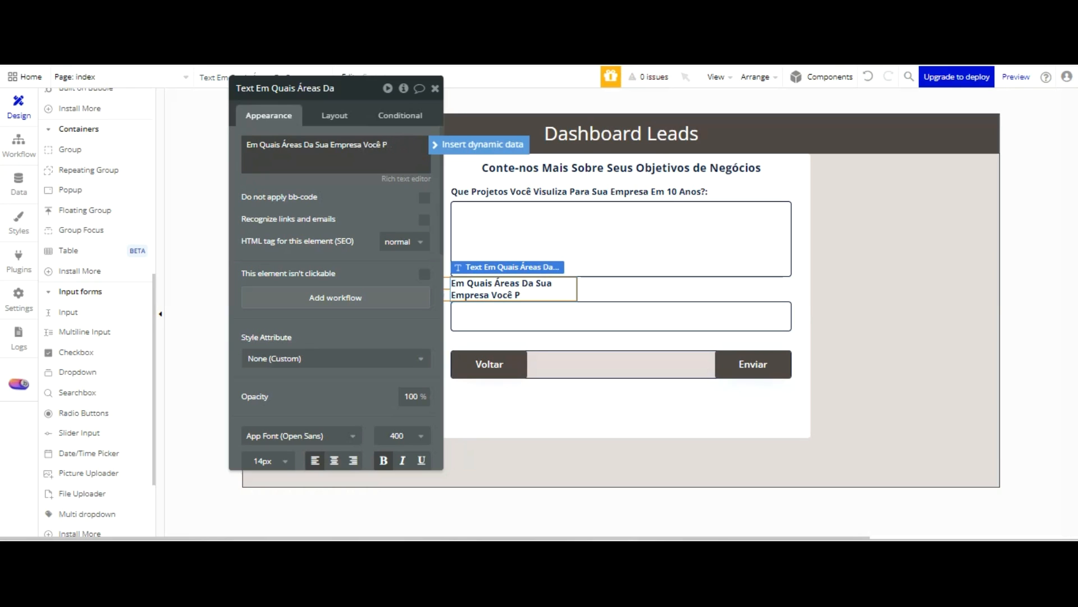
pyautogui.write('Você Precisa De Ass')
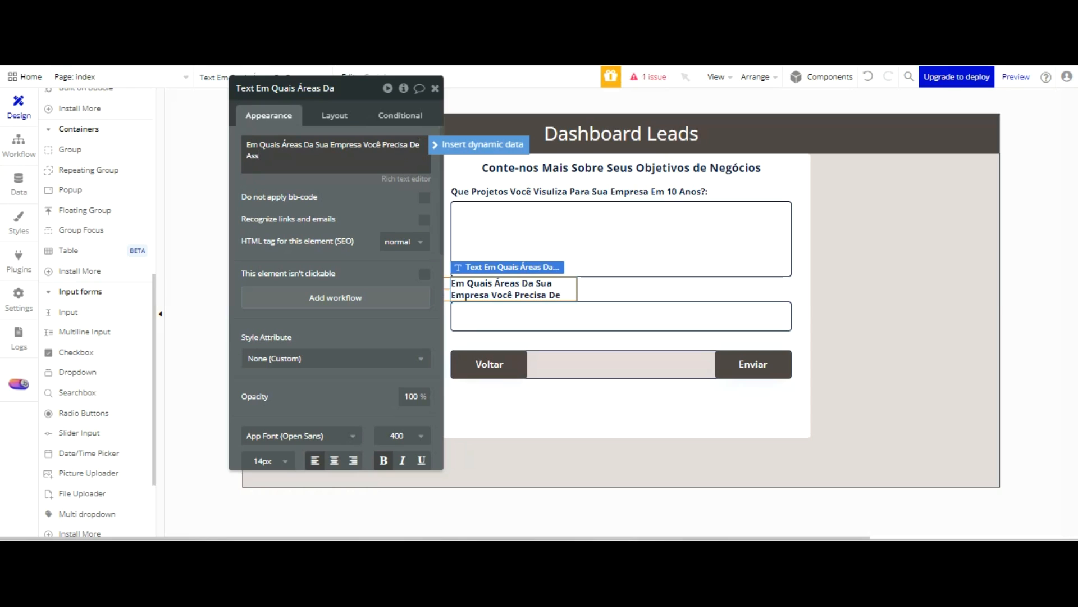
pyautogui.write('essoria')
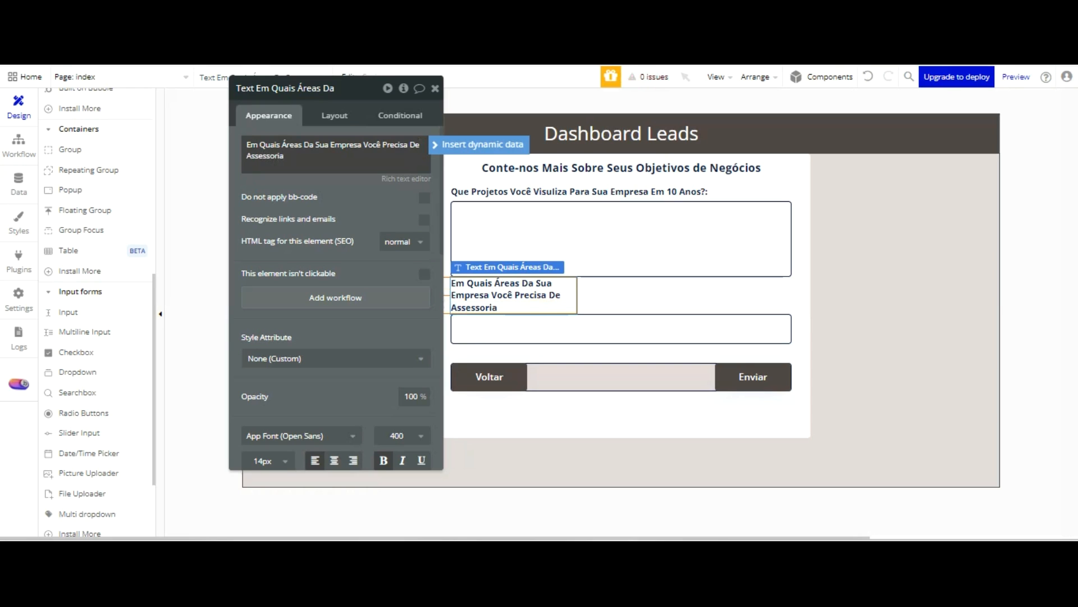
pyautogui.write(' Téc')
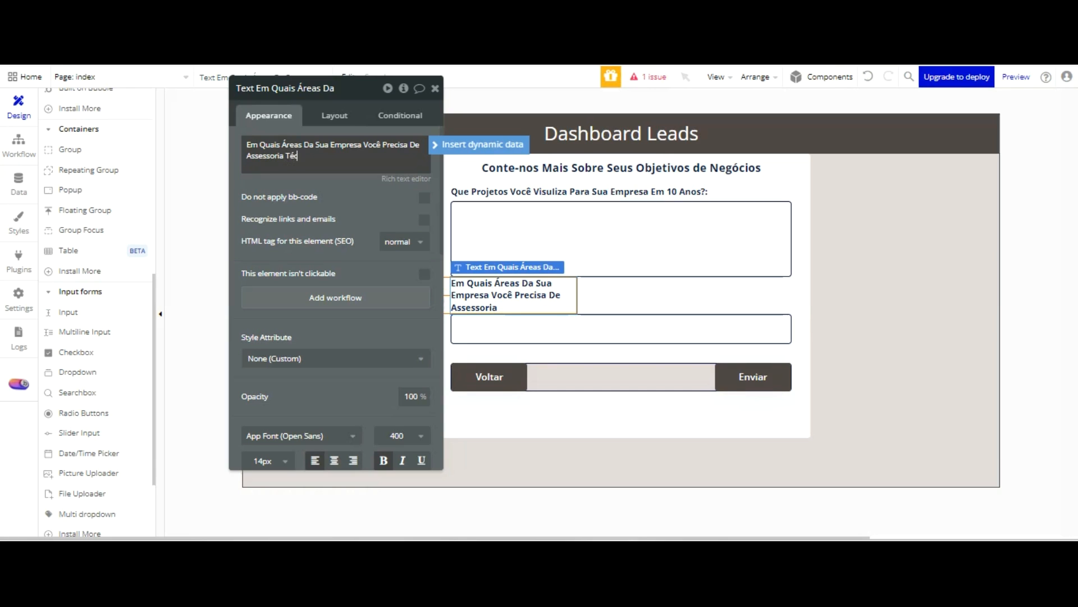
pyautogui.write('nica?')
# Set the fixed width of the technical advisory label to 500
pyautogui.click(334, 116)
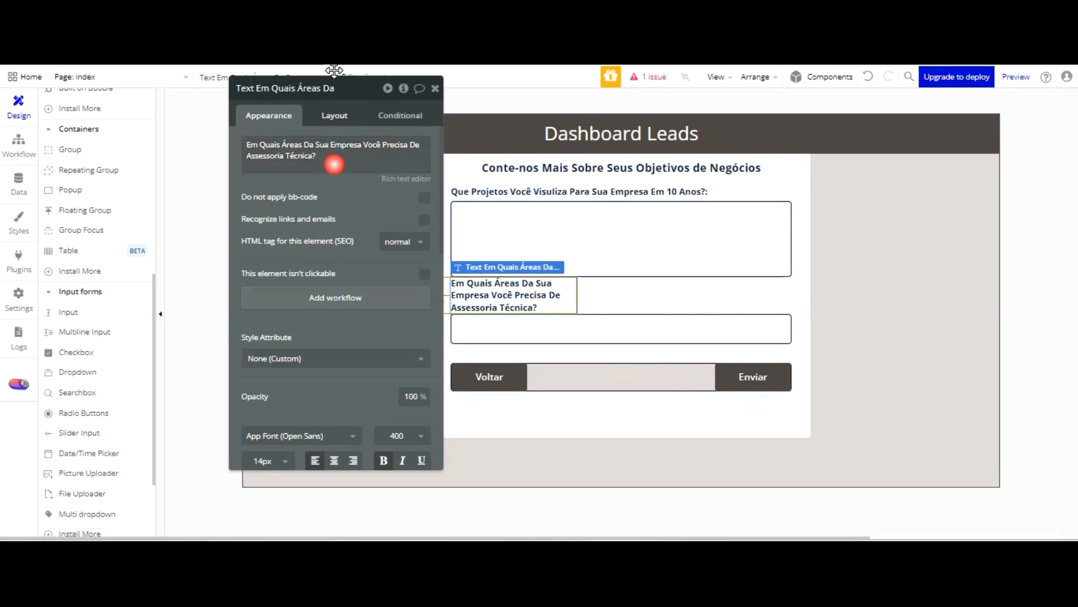
pyautogui.moveTo(309, 287); pyautogui.dragTo(271, 290)
pyautogui.write('500')
pyautogui.press('Return')
# Replace the address input below the technical advisory label with a copy of the ten-year projects multiline input
pyautogui.click(643, 308)
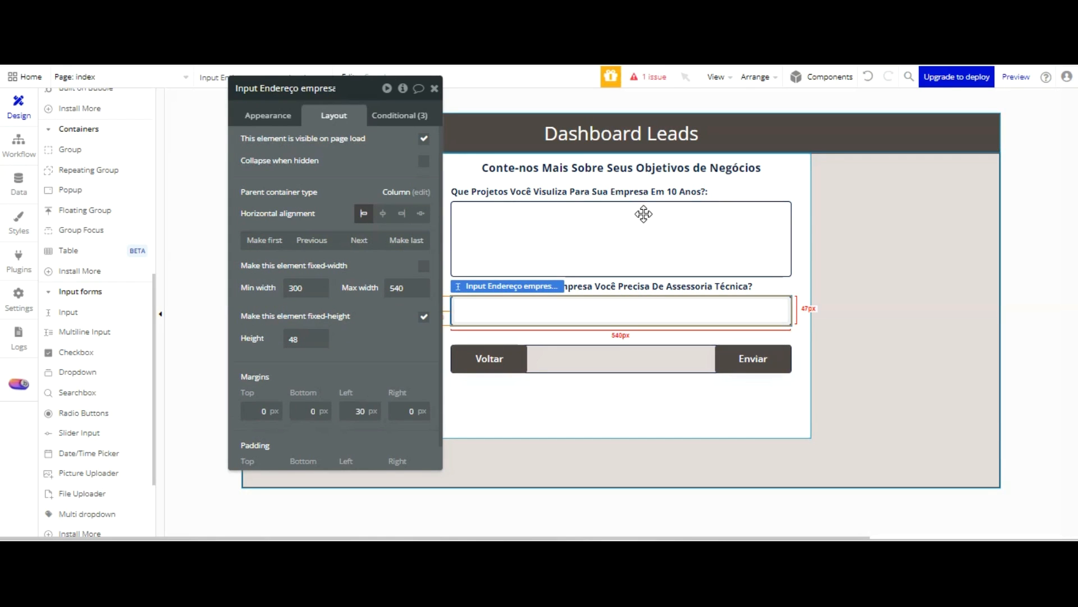
pyautogui.press('Delete')
pyautogui.click(622, 229)
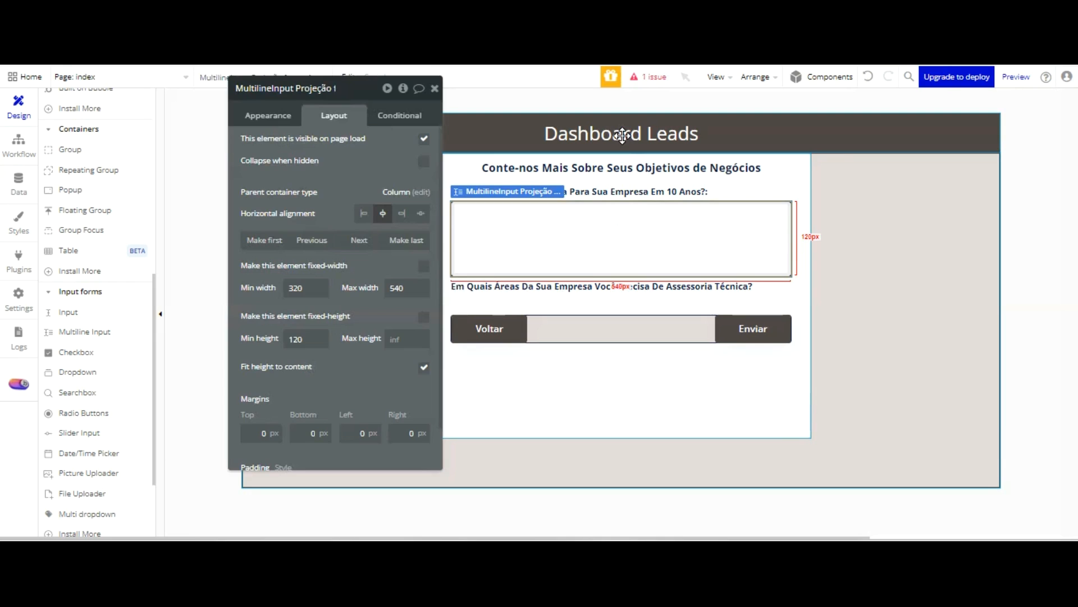
pyautogui.moveTo(622, 135); pyautogui.dragTo(631, 218)
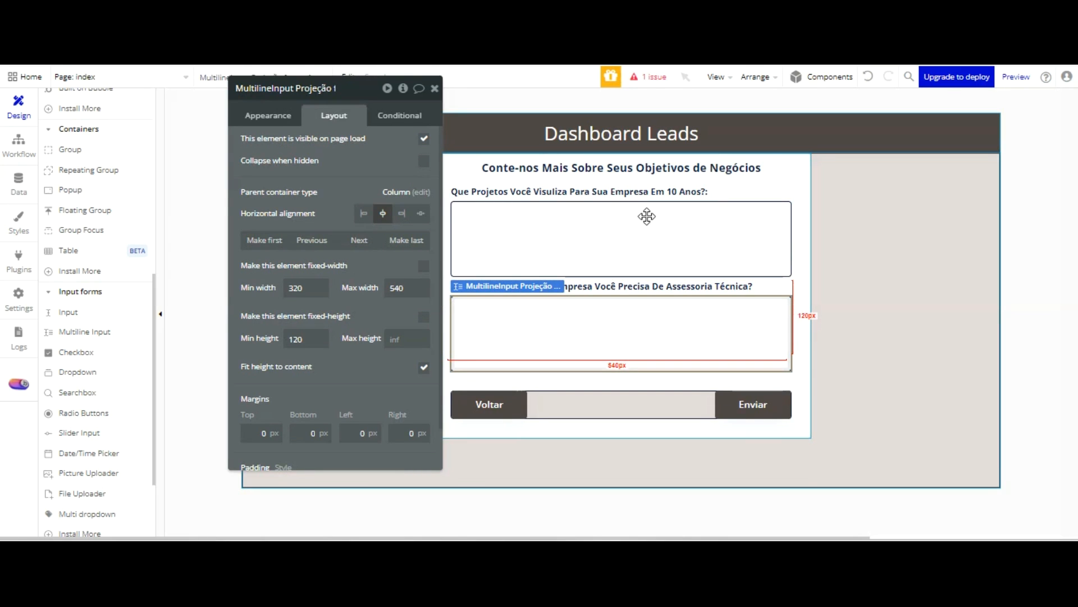
# Rename the copied multiline input as "MultilineInput Assessoria técnica Lead"
pyautogui.click(330, 93)
pyautogui.press('End')
pyautogui.press('BackSpace')
pyautogui.press('BackSpace')
pyautogui.press('BackSpace')
pyautogui.press('BackSpace')
pyautogui.press('BackSpace')
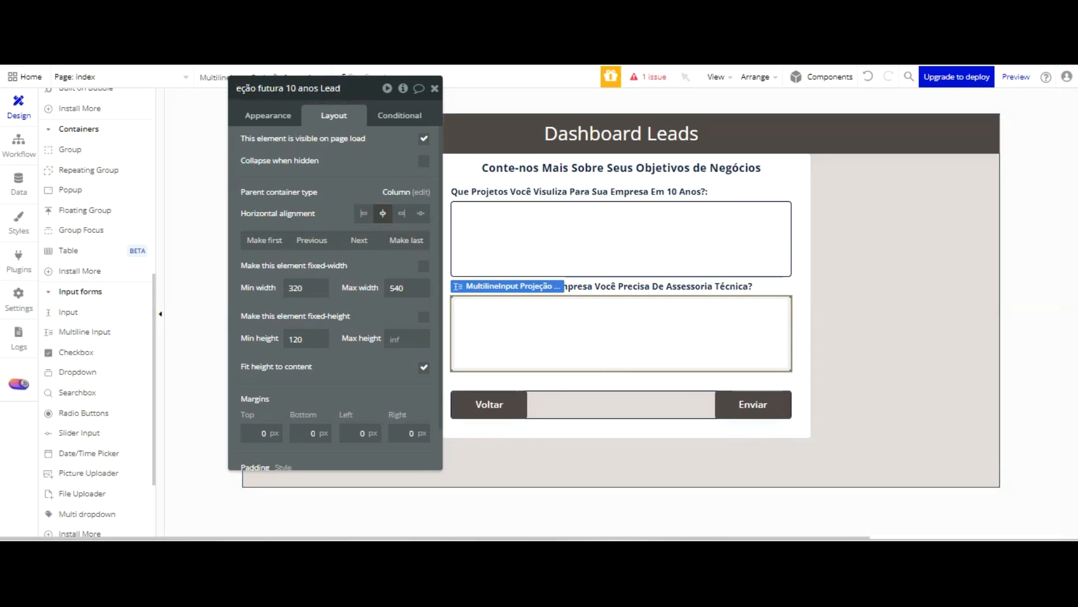
pyautogui.press('BackSpace')
pyautogui.press('BackSpace')
pyautogui.press('BackSpace')
pyautogui.press('BackSpace')
pyautogui.press('BackSpace')
pyautogui.press('BackSpace')
pyautogui.press('BackSpace')
pyautogui.press('BackSpace')
pyautogui.press('BackSpace')
pyautogui.press('BackSpace')
pyautogui.press('BackSpace')
pyautogui.press('BackSpace')
pyautogui.press('BackSpace')
pyautogui.press('BackSpace')
pyautogui.press('BackSpace')
pyautogui.press('BackSpace')
pyautogui.press('BackSpace')
pyautogui.press('BackSpace')
pyautogui.press('BackSpace')
pyautogui.press('BackSpace')
pyautogui.press('BackSpace')
pyautogui.press('BackSpace')
pyautogui.press('BackSpace')
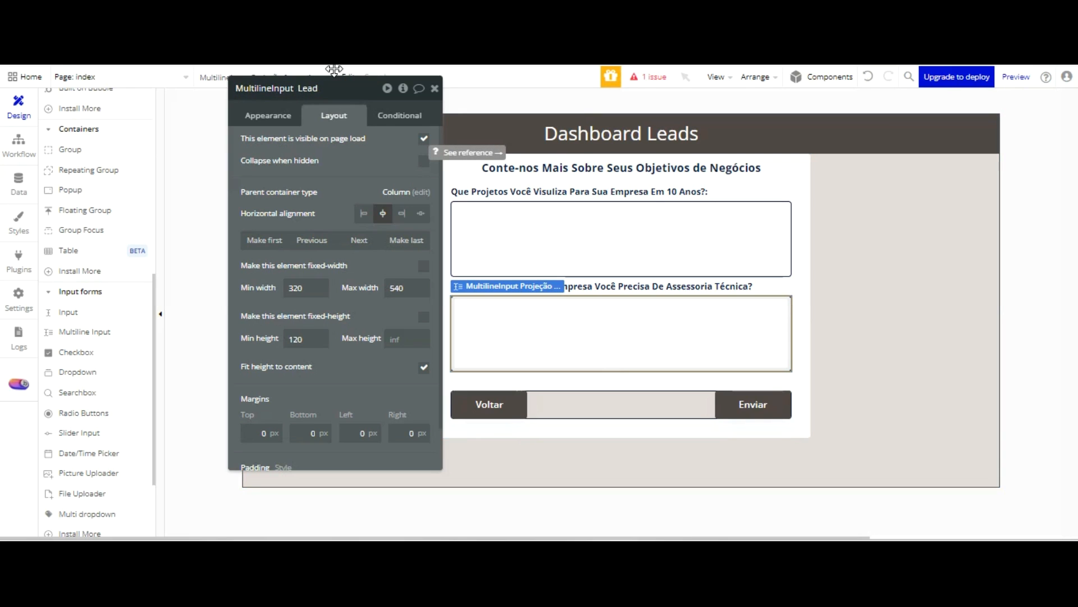
pyautogui.write('Assessoria técni')
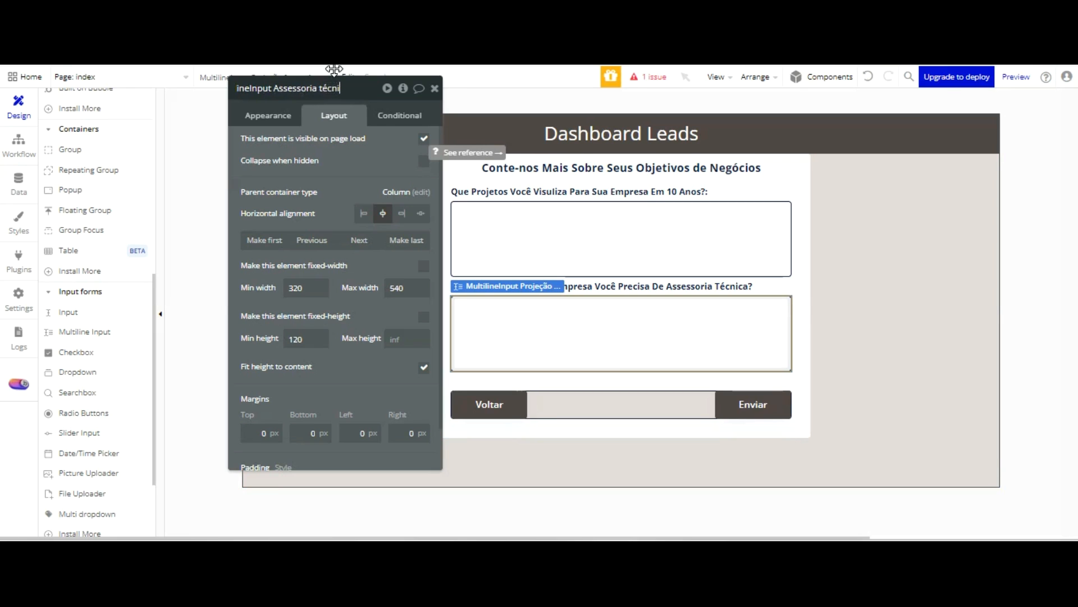
pyautogui.write('ca  Lead')
pyautogui.click(392, 193)
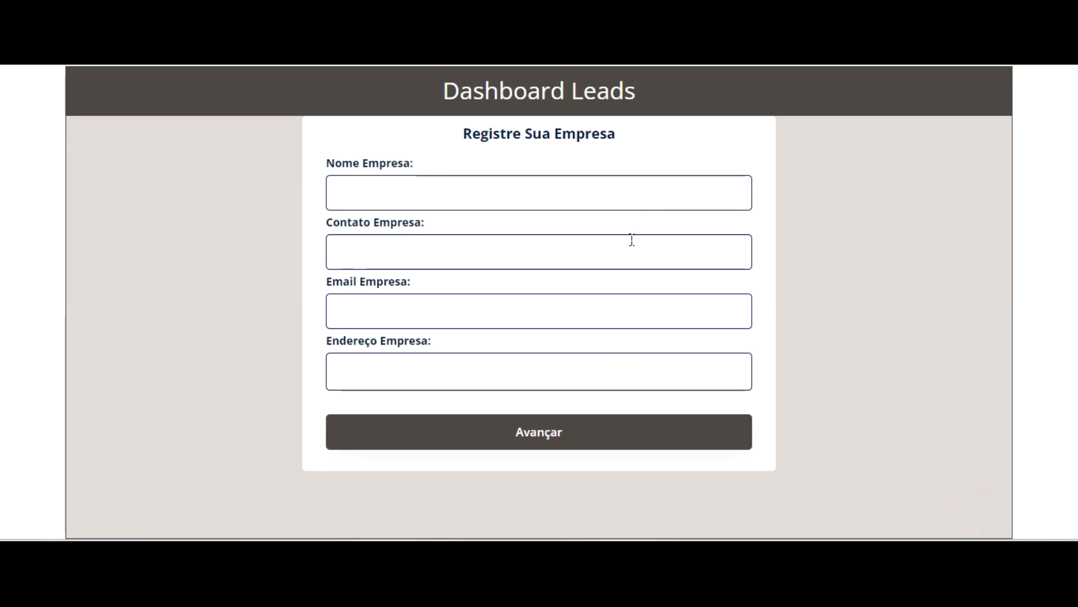
# Test the form in the preview by moving forward and back between its steps with Avançar and Voltar
pyautogui.click(604, 433)
pyautogui.click(704, 432)
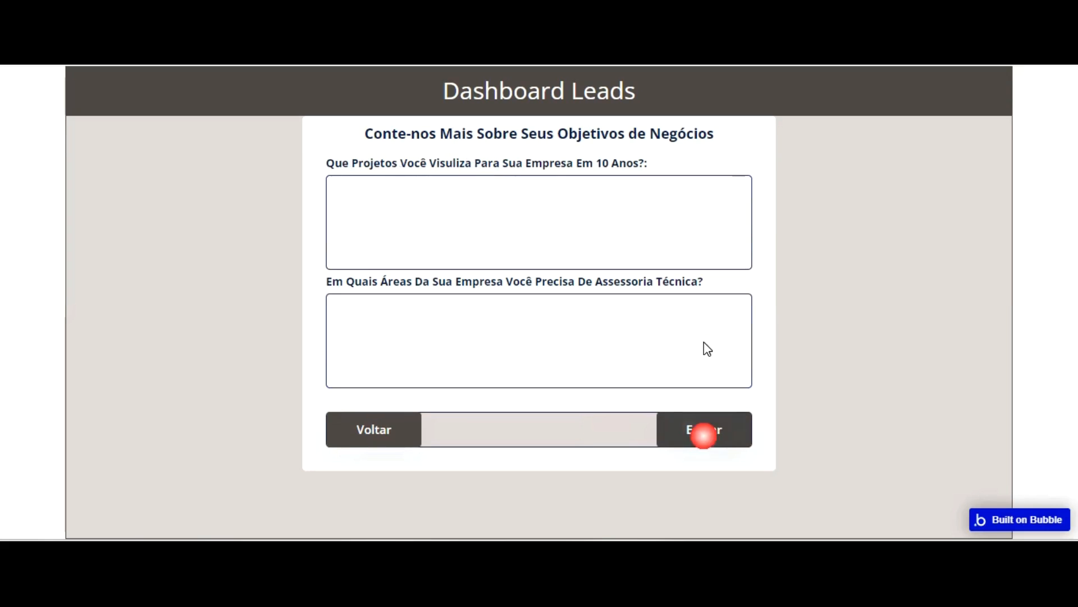
pyautogui.click(364, 433)
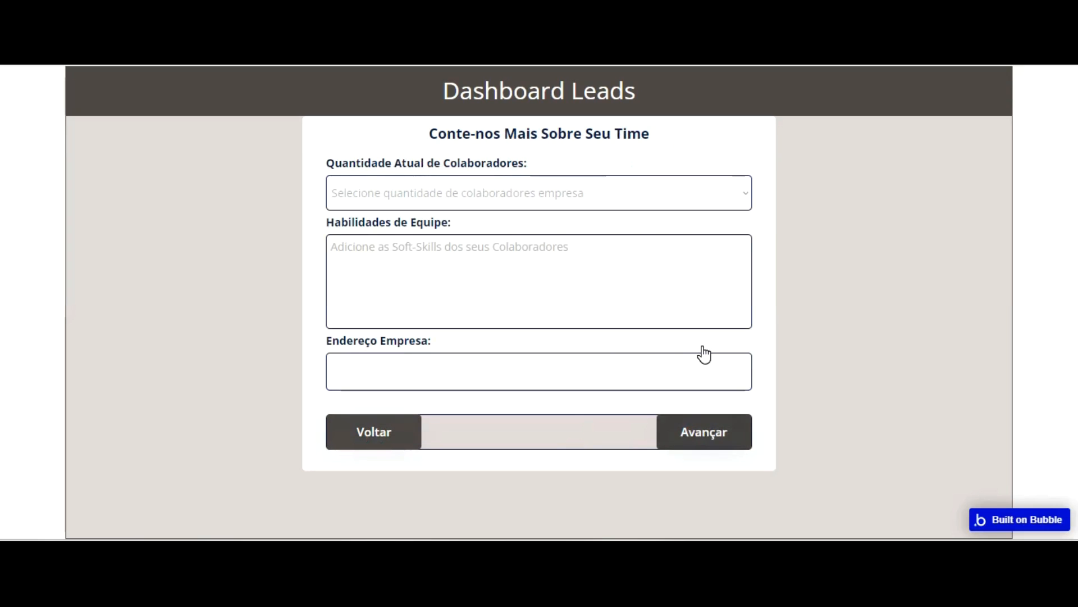
pyautogui.click(703, 432)
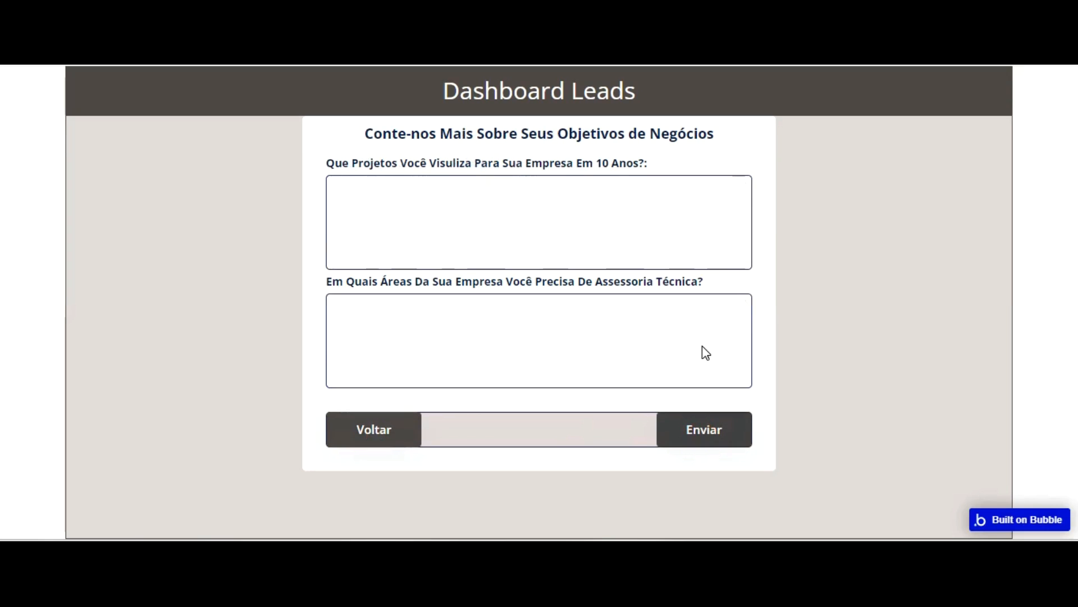
pyautogui.click(373, 429)
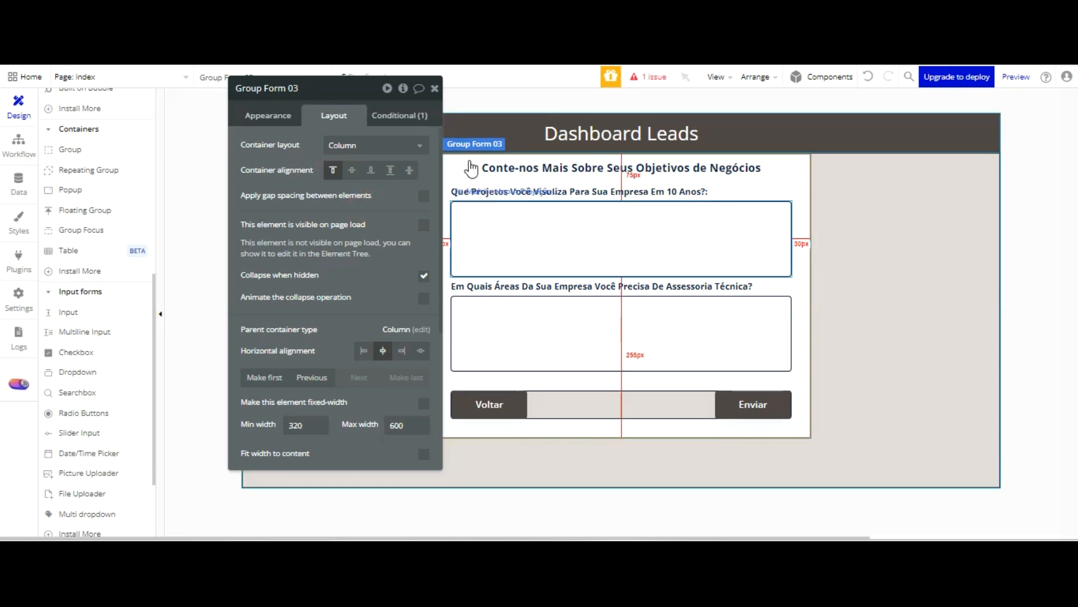
# Inspect the layout settings of the technical advisory label, both multiline inputs and the button group in Group Form 03
pyautogui.moveTo(496, 286); pyautogui.dragTo(373, 255)
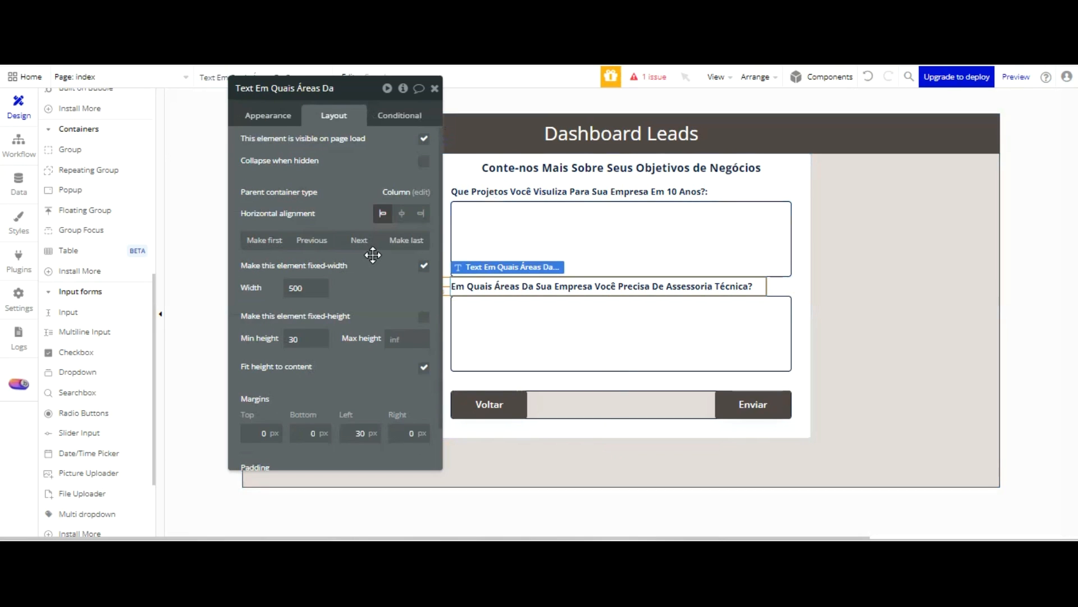
pyautogui.click(565, 340)
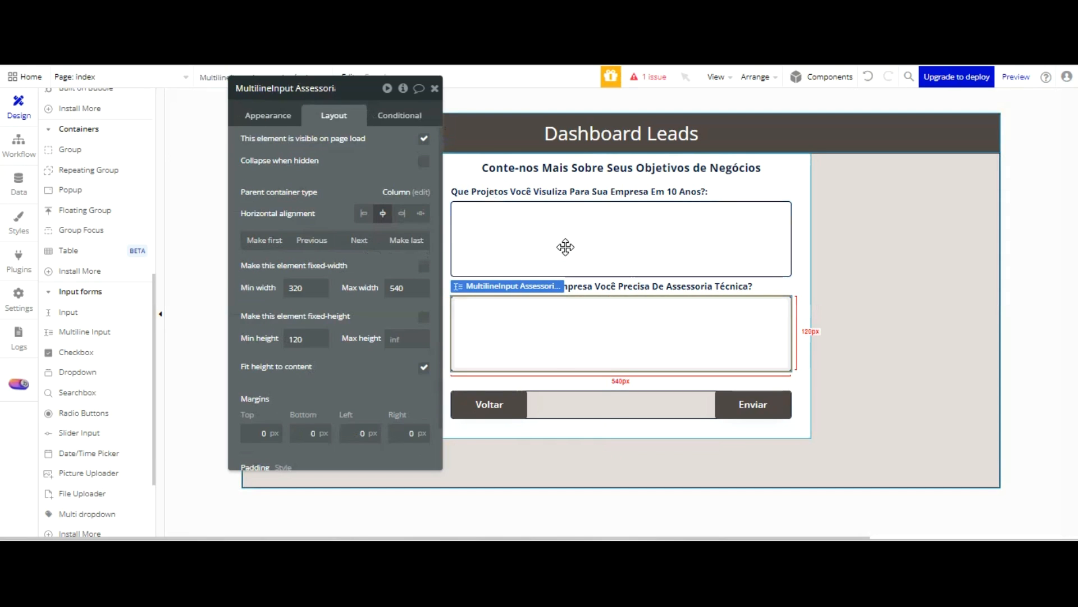
pyautogui.click(584, 400)
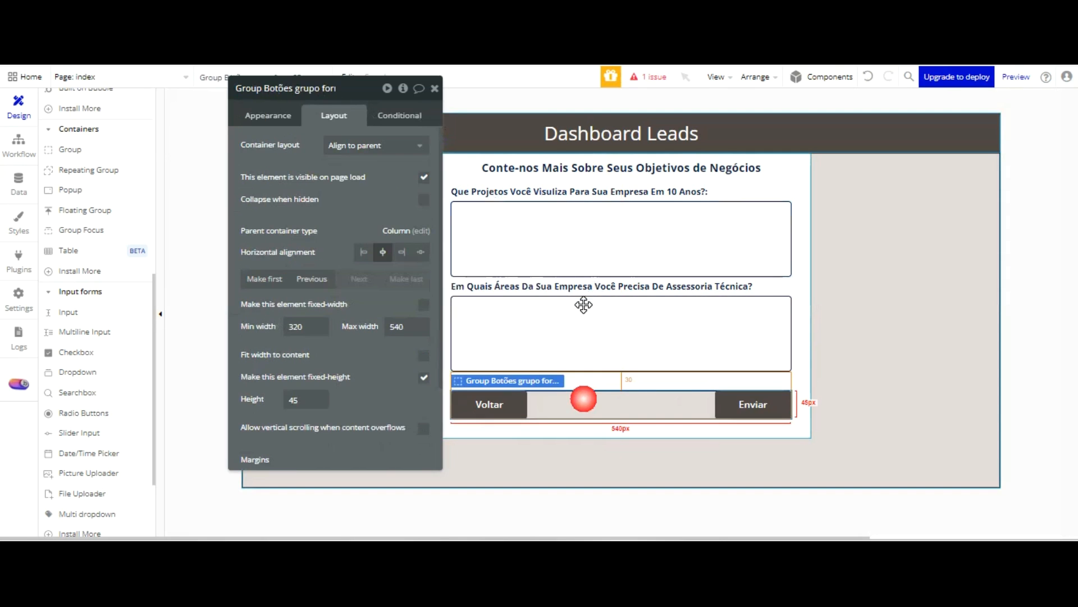
pyautogui.click(800, 128)
pyautogui.click(749, 227)
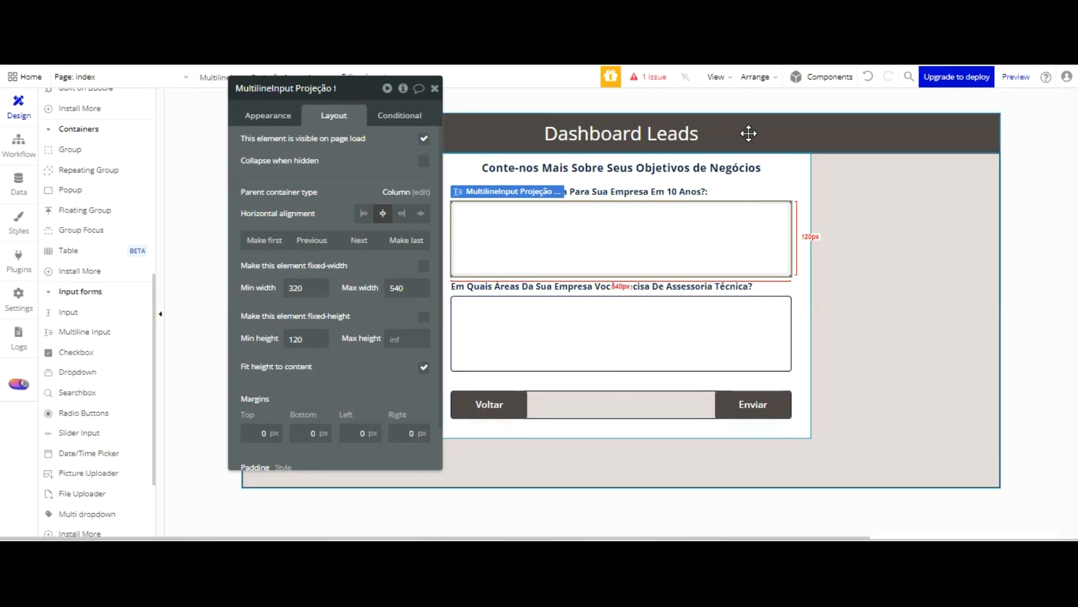
pyautogui.click(706, 331)
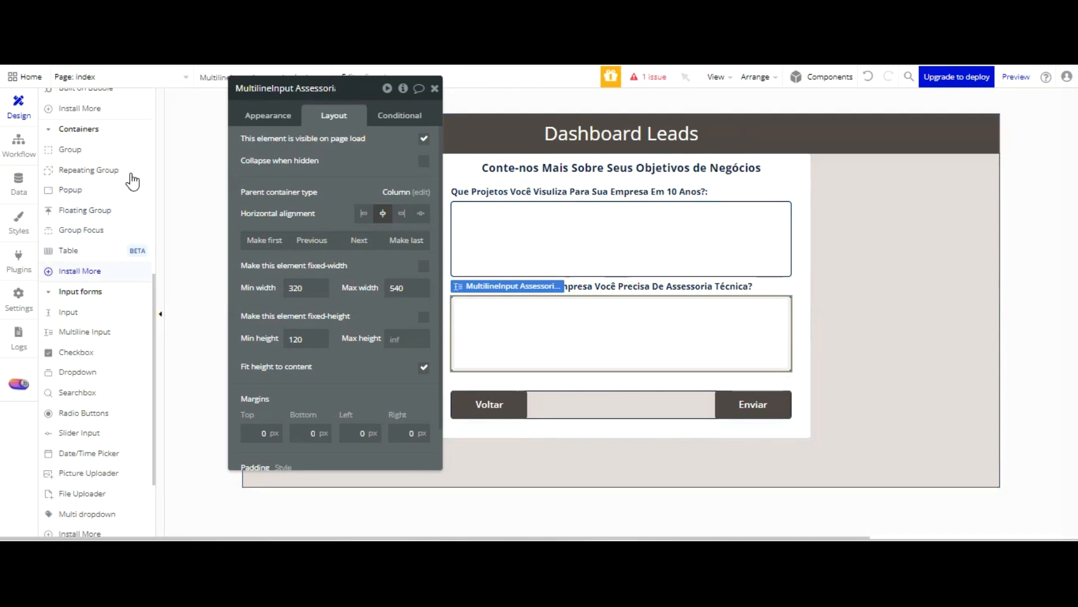
# Set the fixed height of the "Endereço Empresa:" input in Group Form 02 to 45
pyautogui.scroll(6, 132, 181)
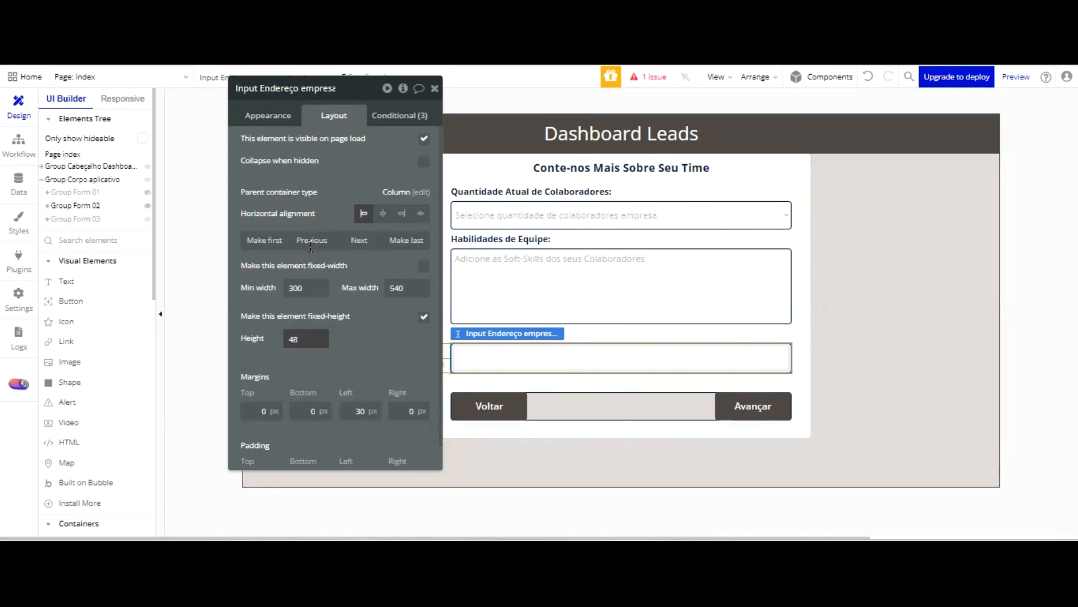
pyautogui.moveTo(310, 340); pyautogui.dragTo(275, 341)
pyautogui.write('45')
pyautogui.click(329, 354)
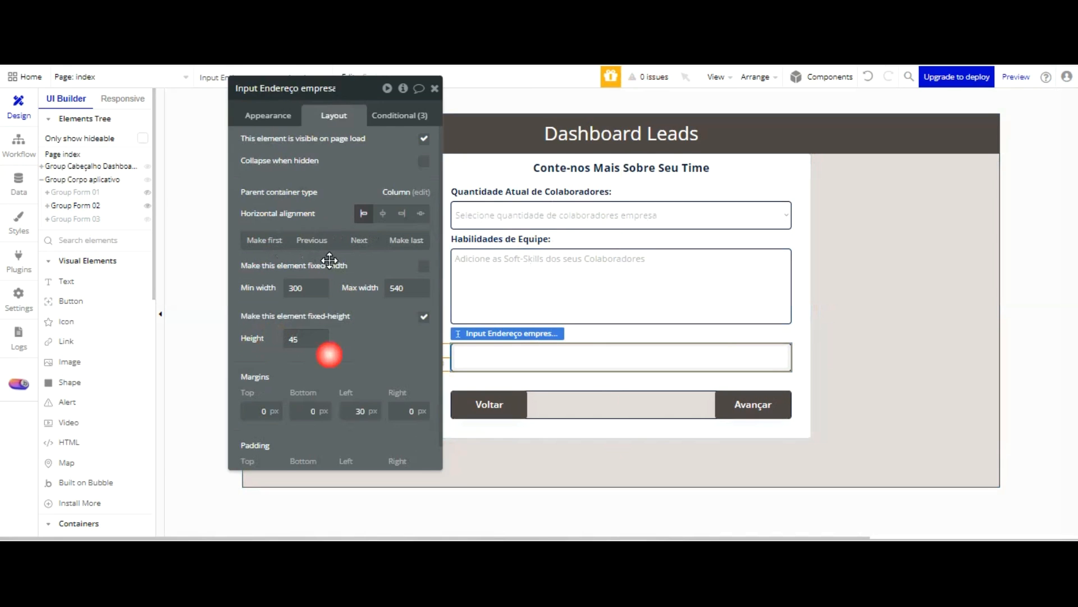
# Check the layout of the employee-count dropdown and the Group Form 01 inputs, and reload the form preview
pyautogui.click(544, 208)
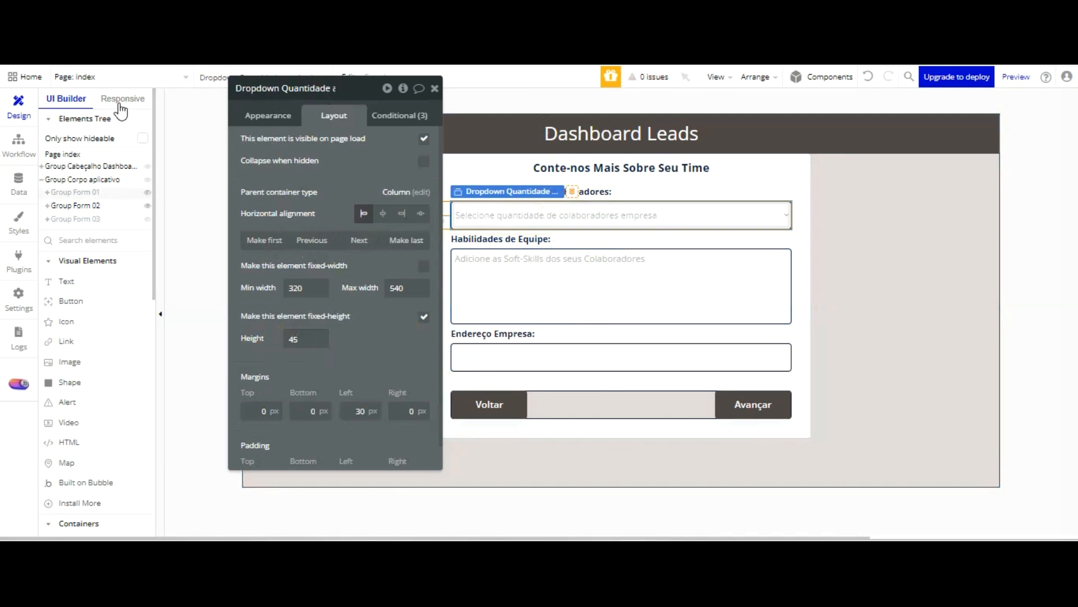
pyautogui.click(113, 190)
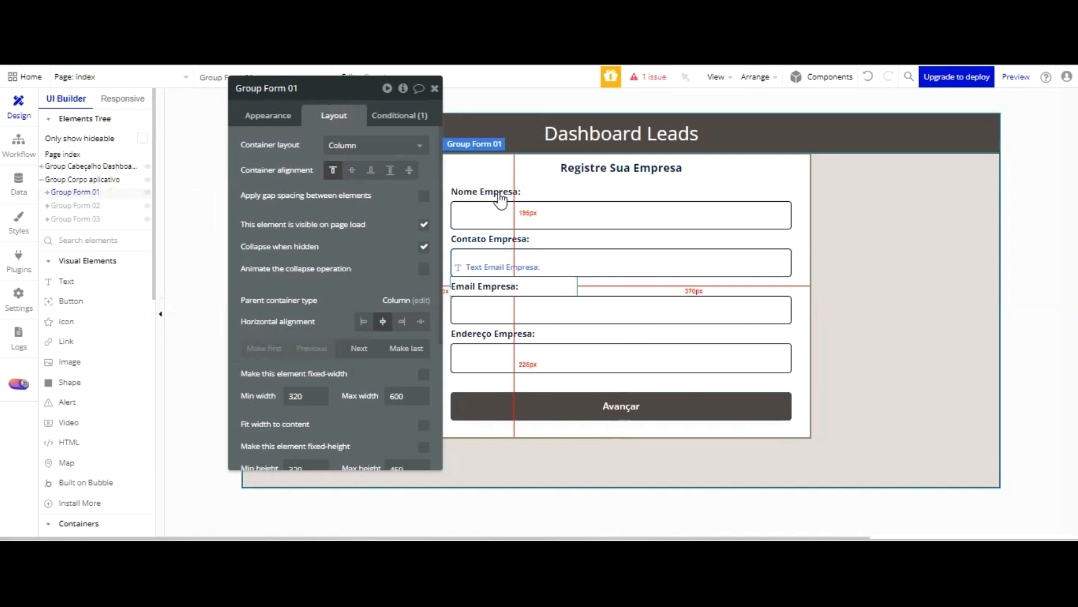
pyautogui.click(503, 268)
pyautogui.click(513, 219)
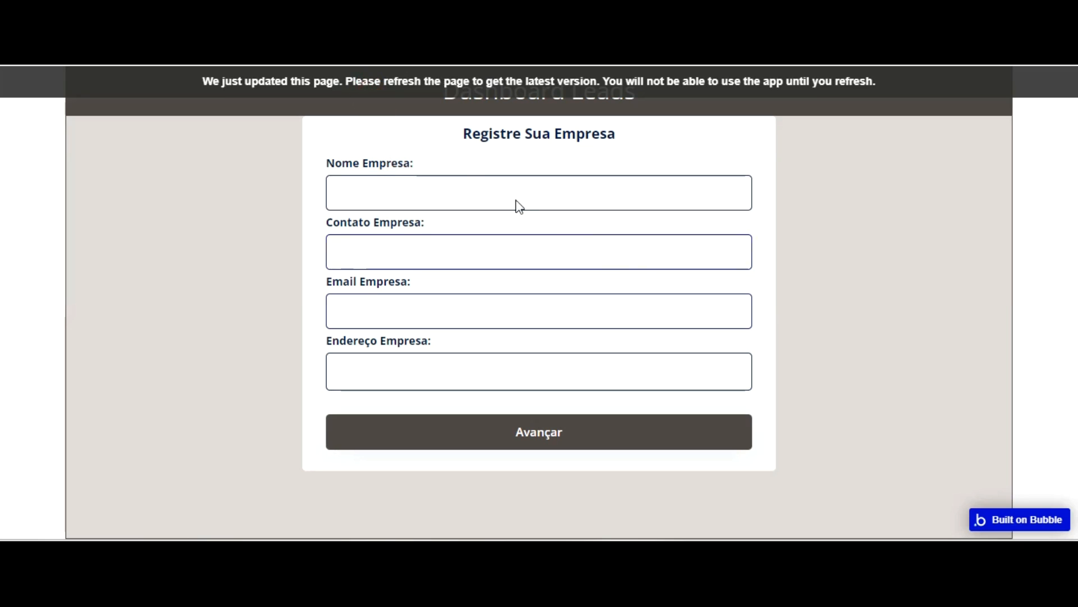
pyautogui.press('F5')
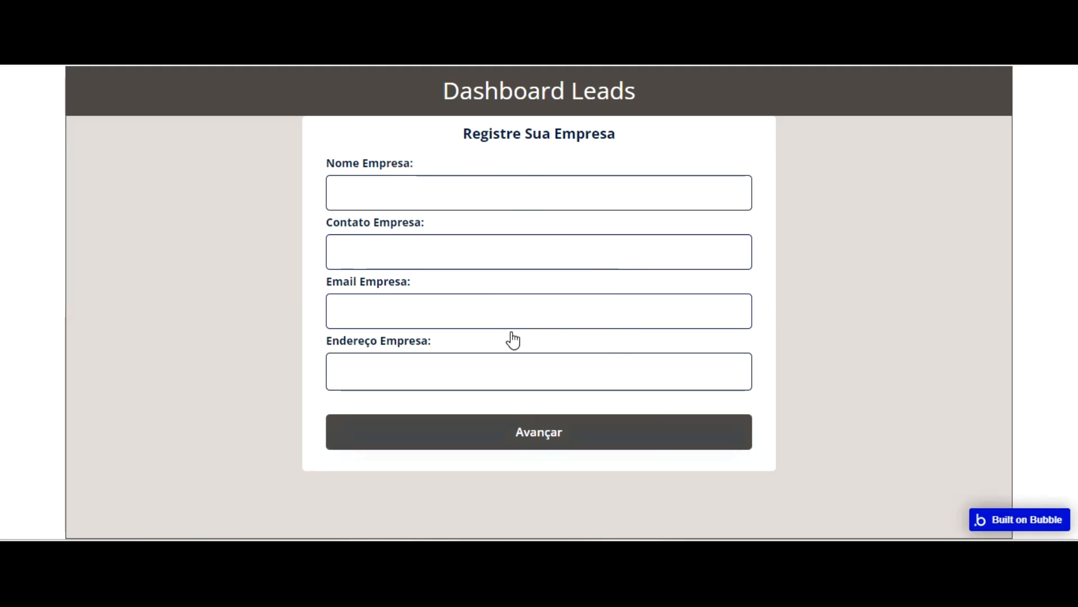
# Test the form preview by moving back and forth between the company, team and business-goals steps with Avançar and Voltar
pyautogui.click(513, 431)
pyautogui.click(701, 429)
pyautogui.click(693, 429)
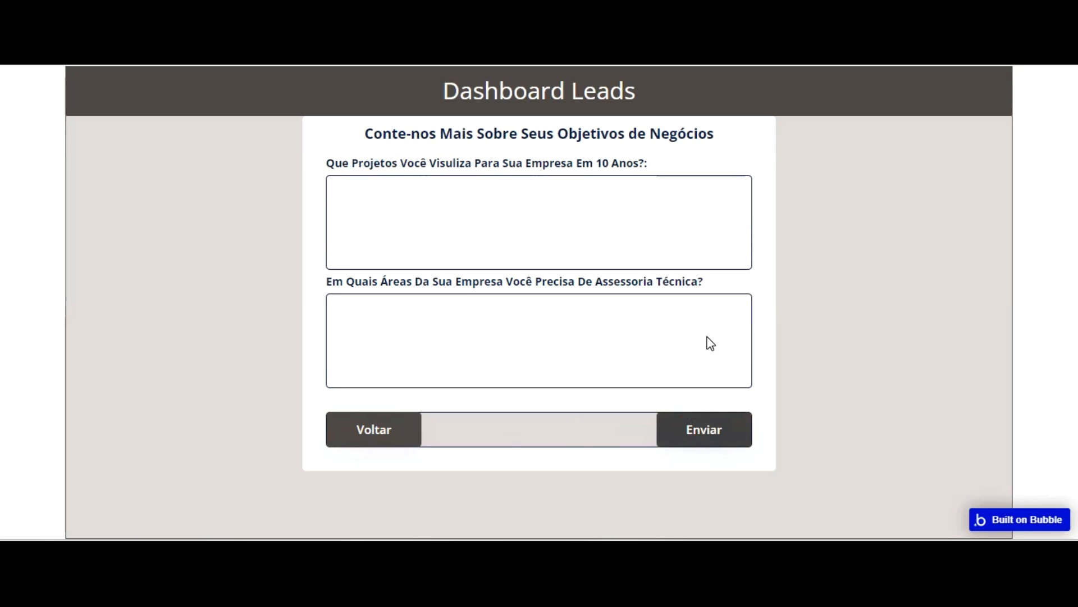
pyautogui.click(385, 429)
pyautogui.click(676, 430)
pyautogui.click(403, 430)
pyautogui.click(660, 430)
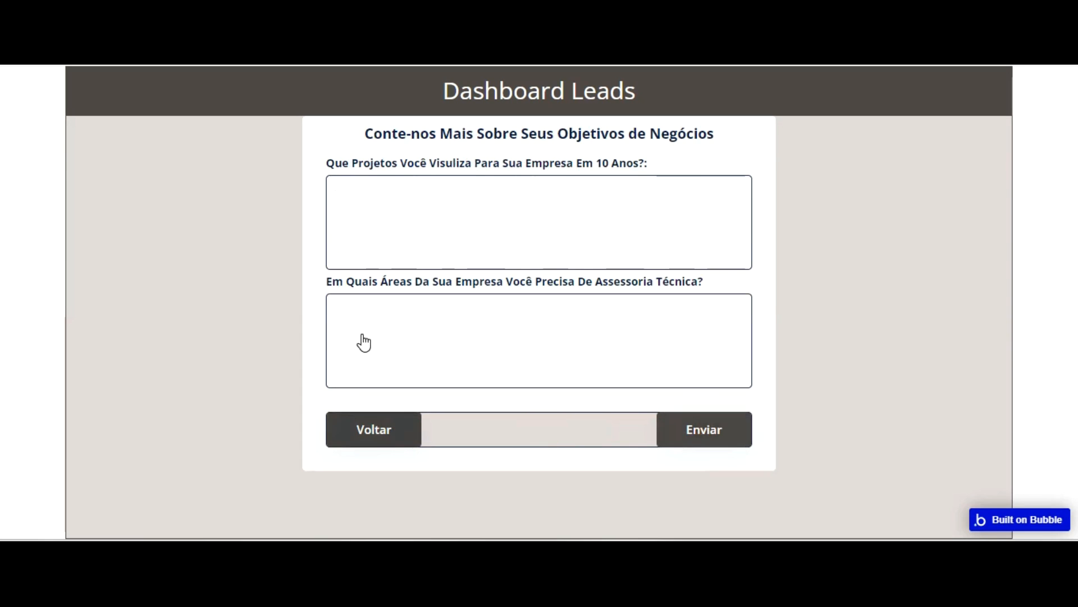
pyautogui.click(362, 430)
pyautogui.click(362, 429)
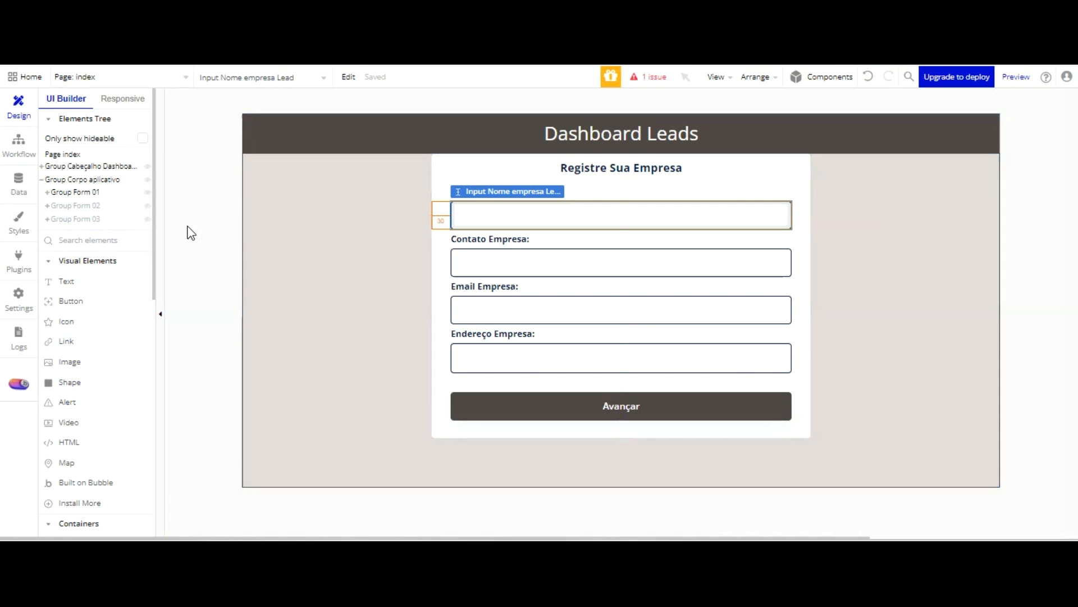
# Add a new group inside Group Form 01, above the "Registre Sua Empresa" title
pyautogui.scroll(-5, 137, 275)
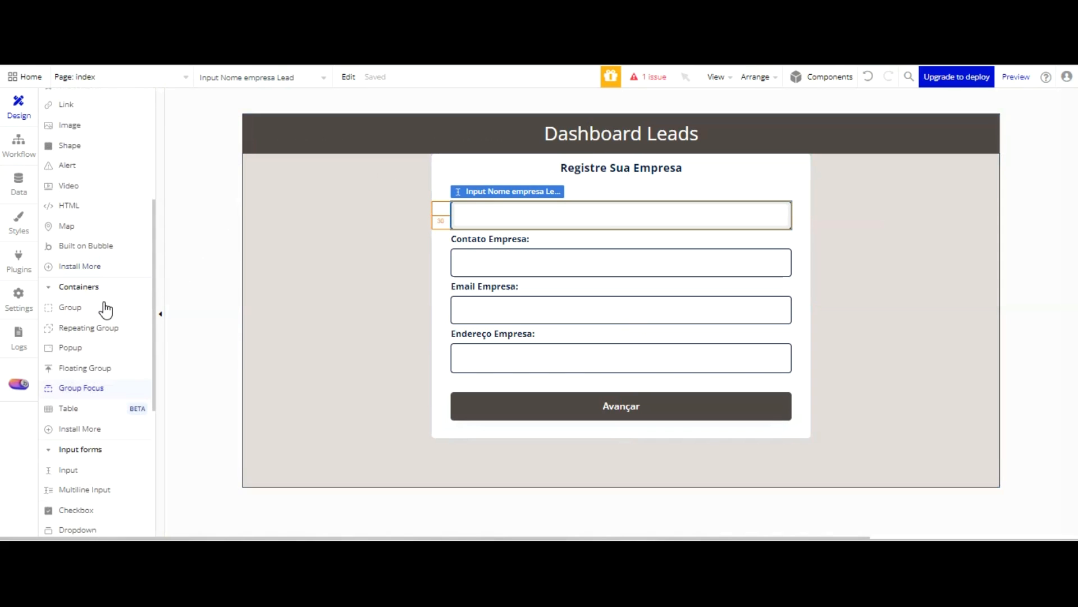
pyautogui.scroll(2, 96, 280)
pyautogui.click(96, 386)
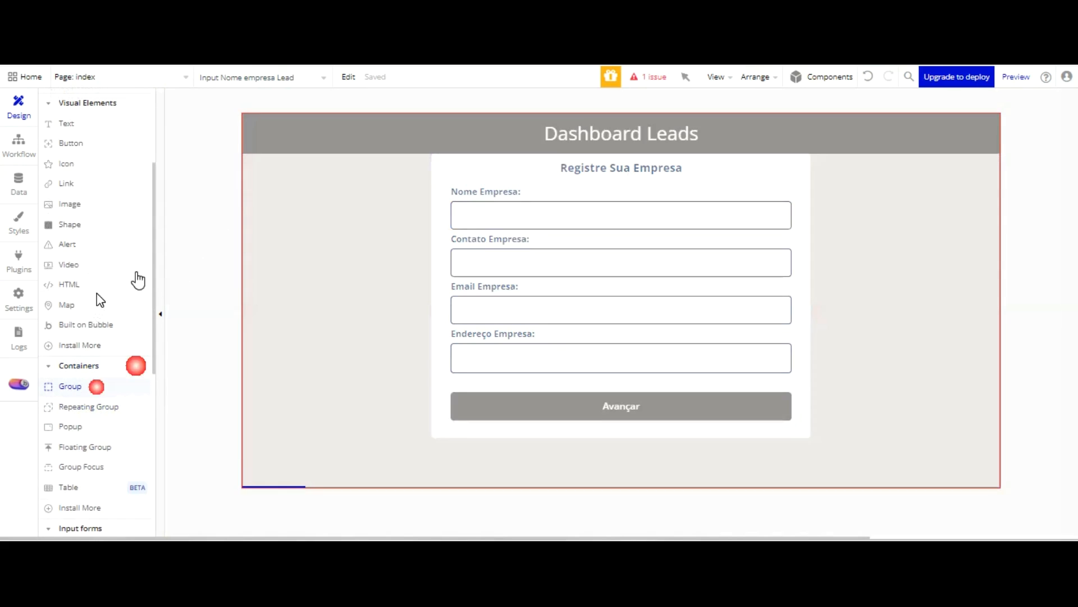
pyautogui.click(487, 68)
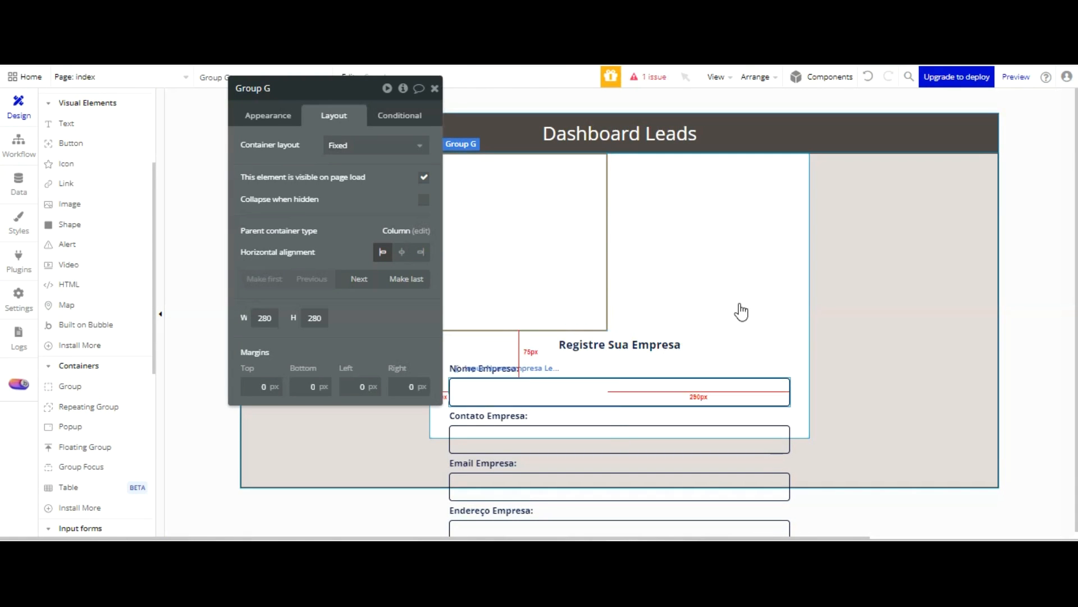
# Inspect the layout and appearance settings of Group Form 02
pyautogui.scroll(3, 103, 163)
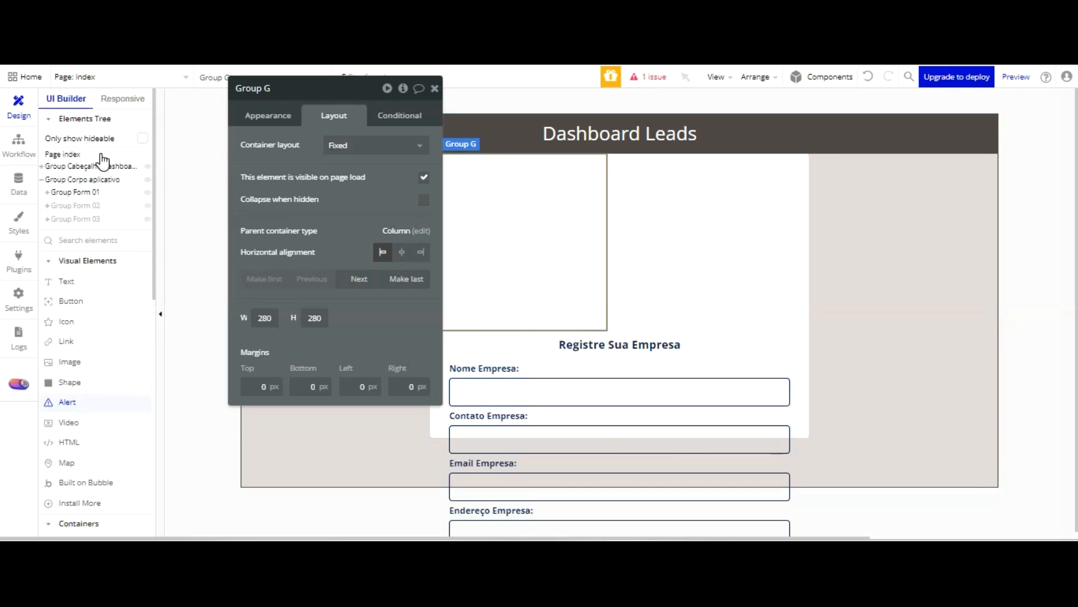
pyautogui.click(90, 204)
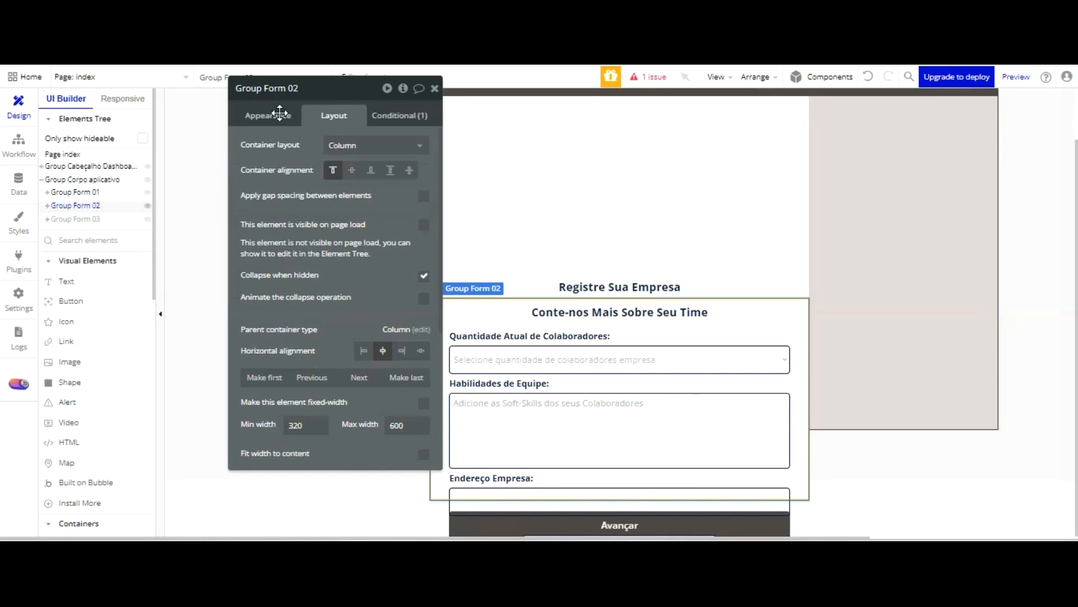
pyautogui.click(271, 115)
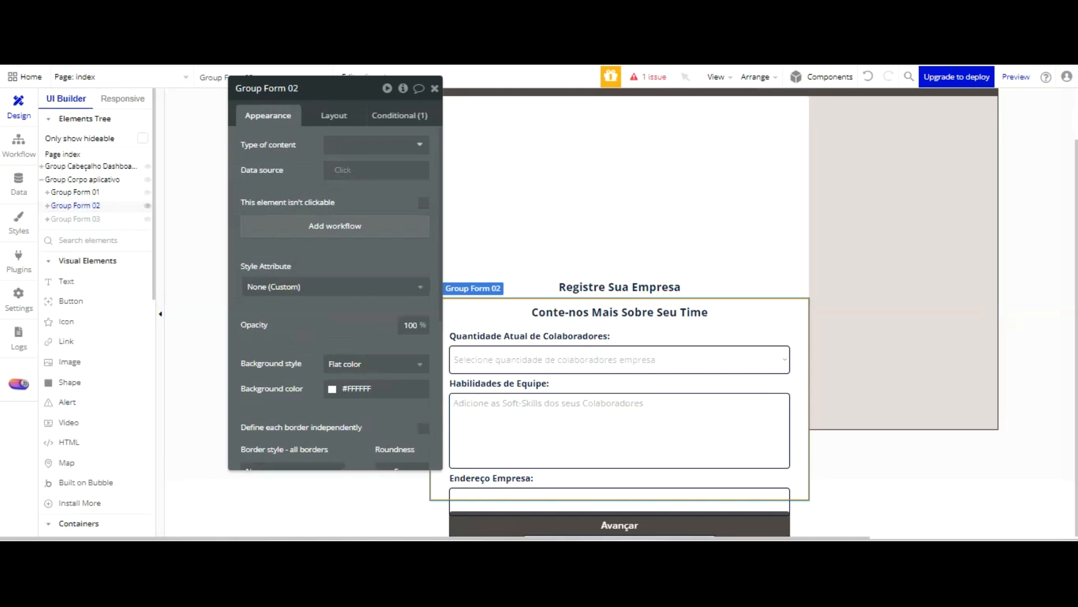
pyautogui.click(333, 115)
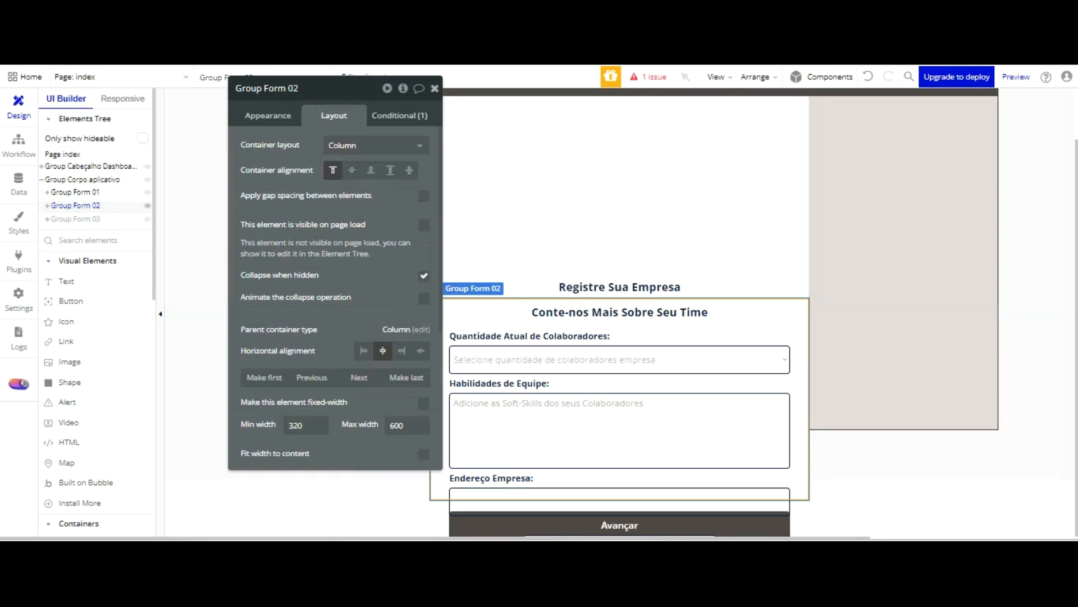
pyautogui.click(435, 89)
# Rename the new group above the "Registre Sua Empresa" title as "Group Progresso form-step"
pyautogui.click(527, 149)
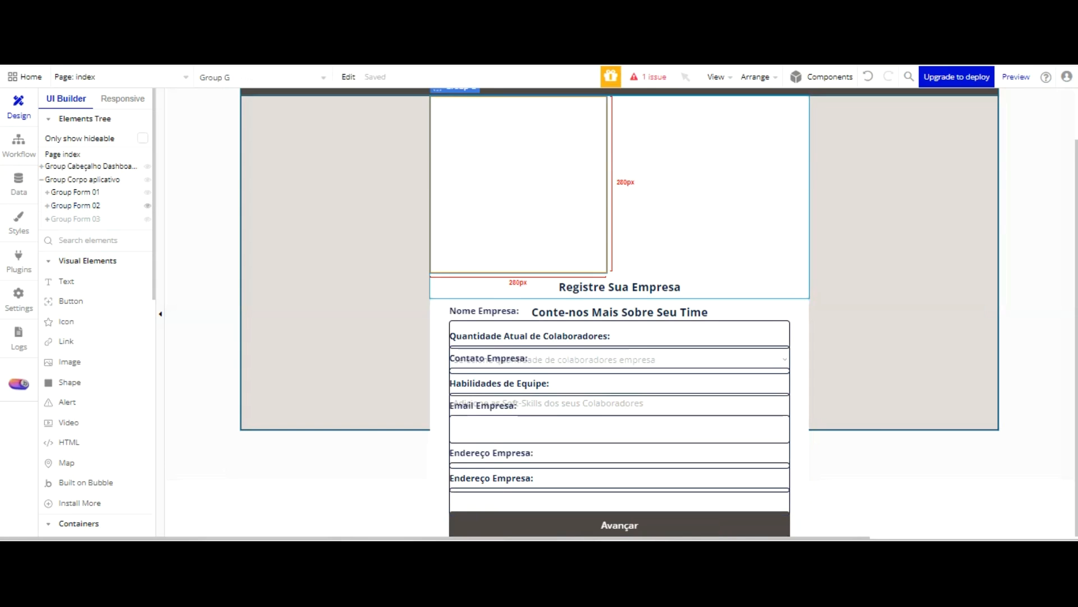
pyautogui.doubleClick(526, 149)
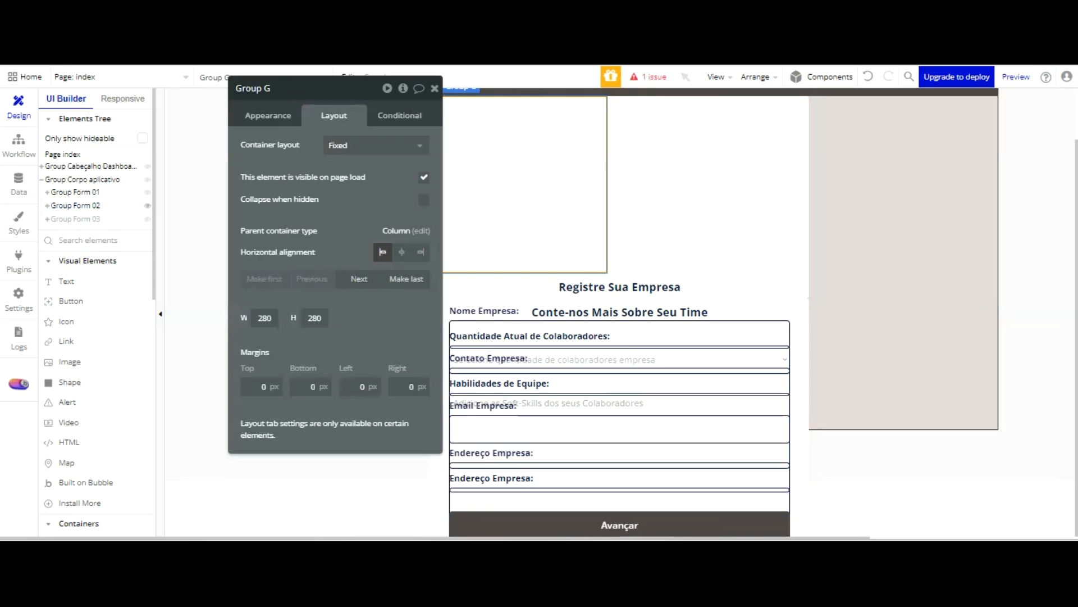
pyautogui.doubleClick(295, 95)
pyautogui.write('Progresso form-')
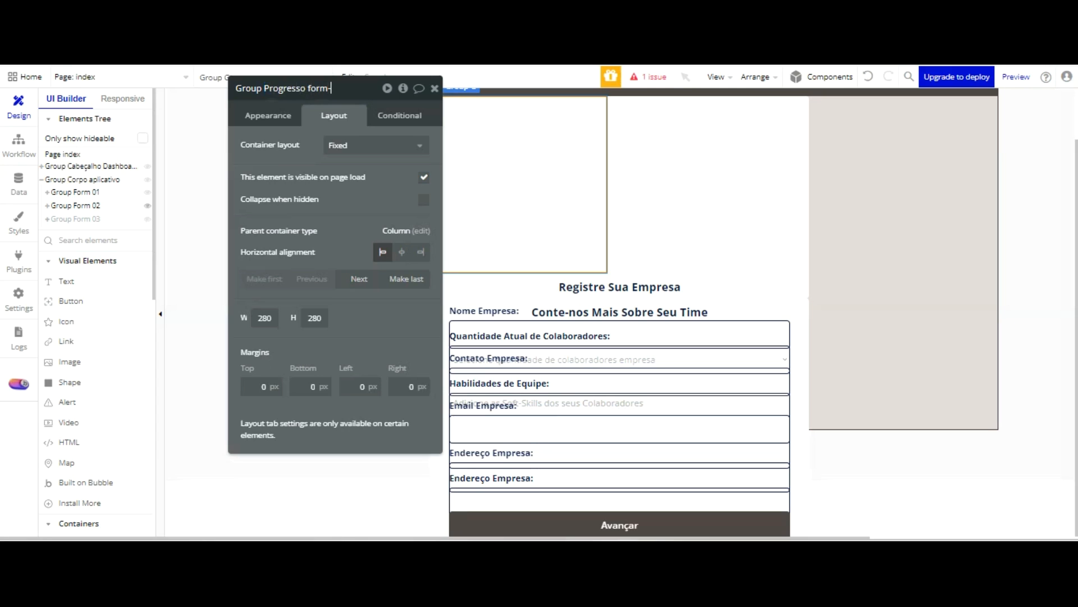
pyautogui.write('ep')
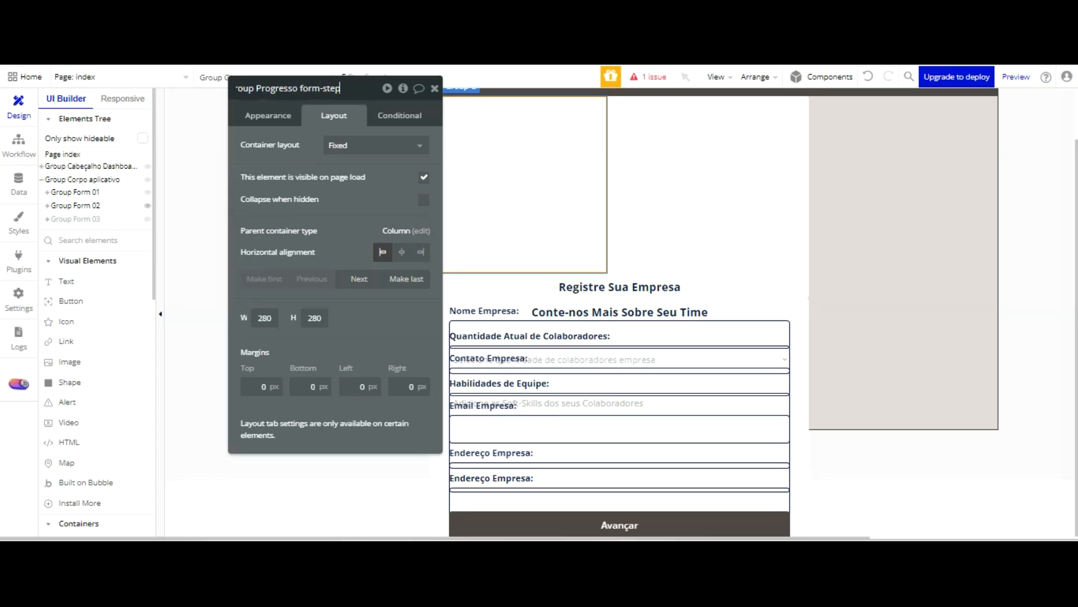
# Set the progress group's container layout to Row with space-between alignment and center the group horizontally
pyautogui.click(373, 145)
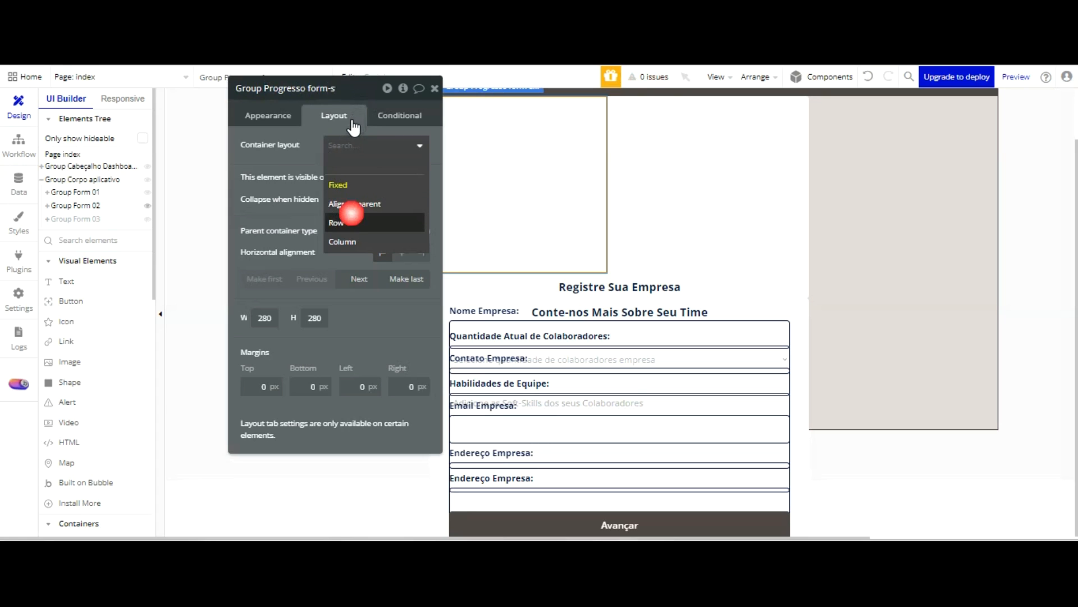
pyautogui.click(346, 221)
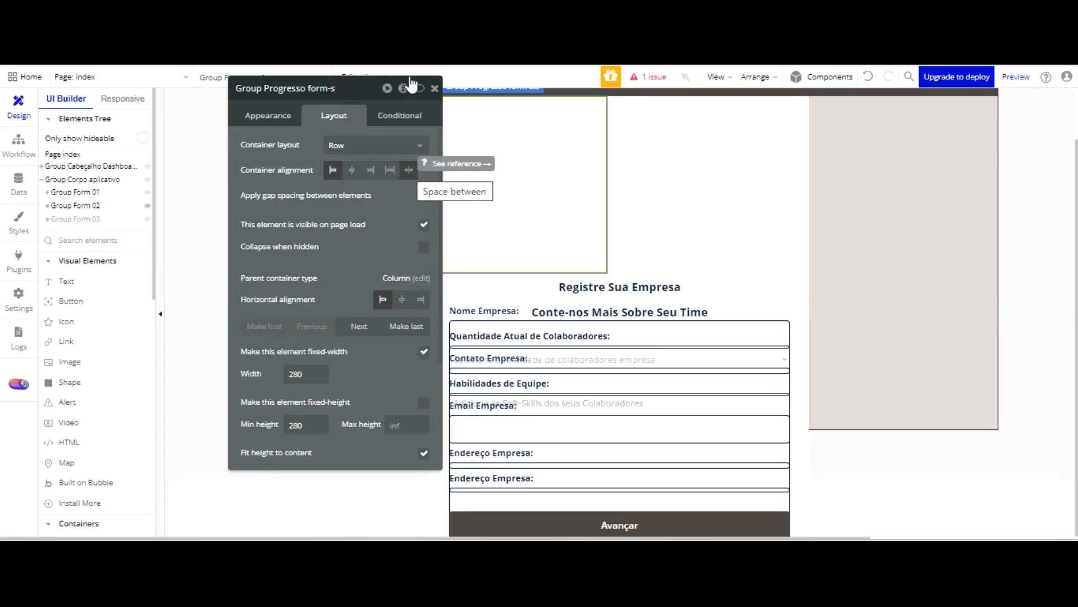
pyautogui.click(408, 170)
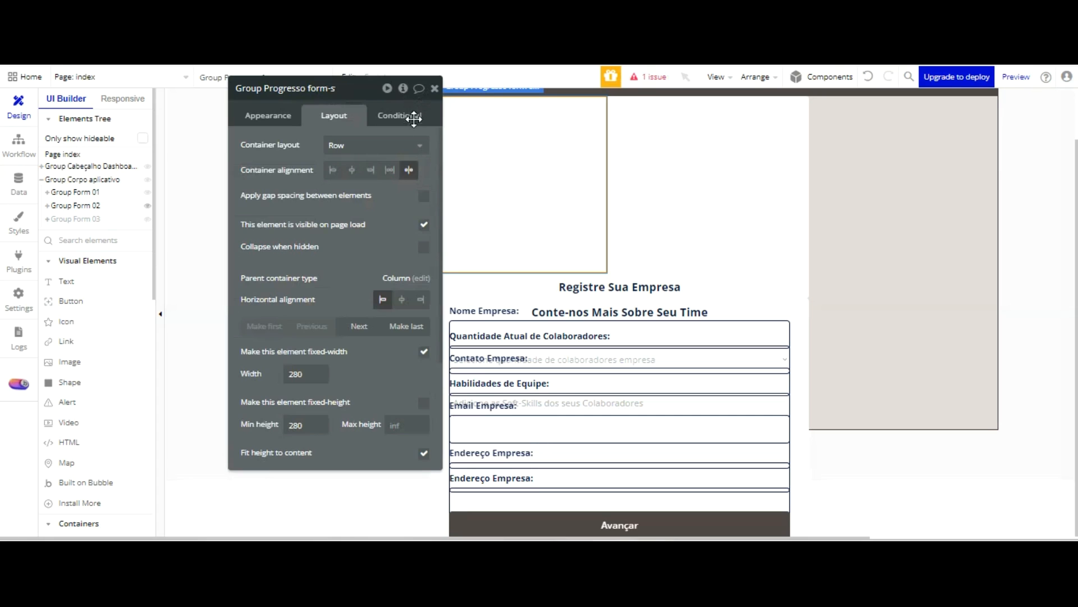
pyautogui.click(402, 299)
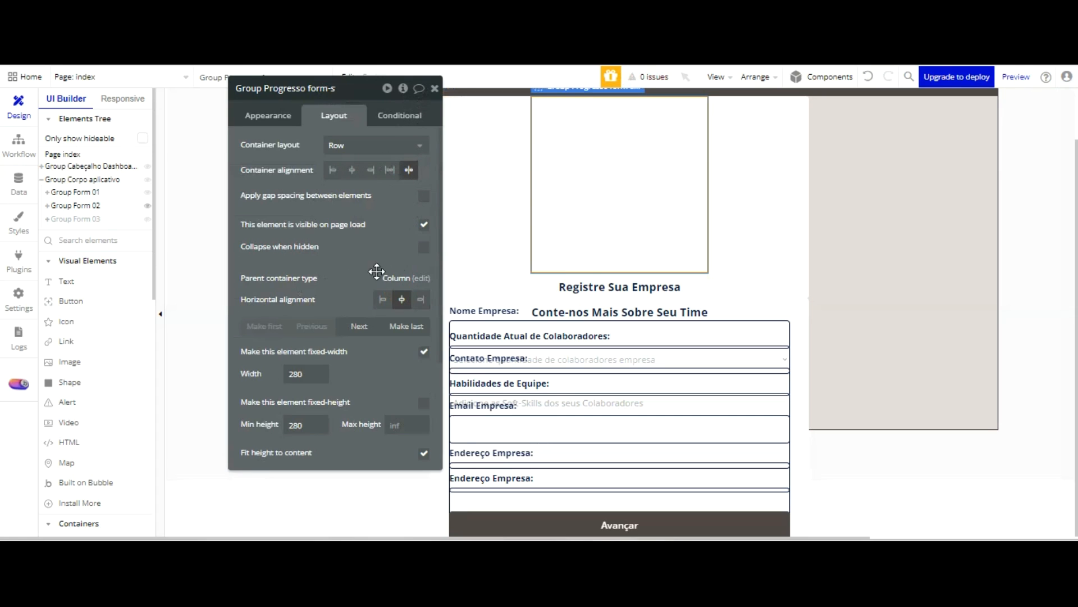
# Turn off the progress group's fixed width and set its min width to 320, max width to 600 and min height to 55
pyautogui.click(424, 352)
pyautogui.moveTo(308, 279); pyautogui.dragTo(283, 278)
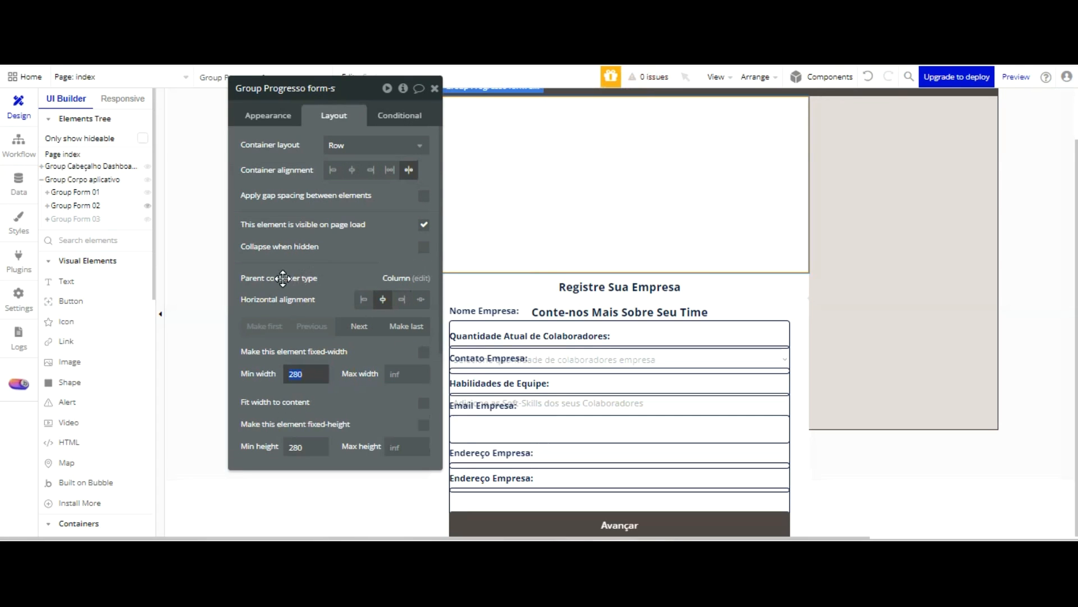
pyautogui.write('320')
pyautogui.click(408, 373)
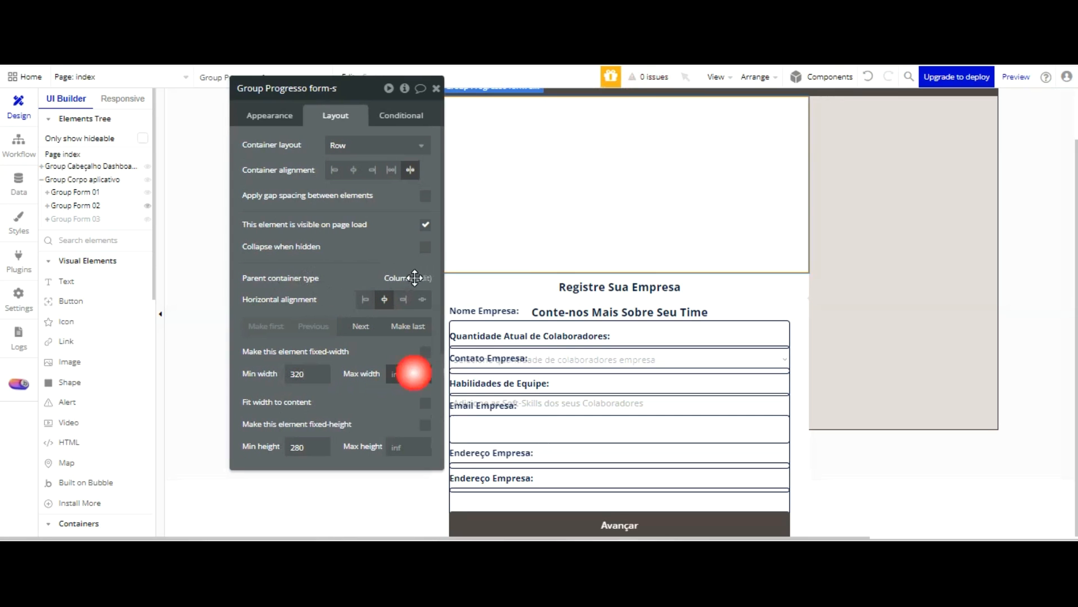
pyautogui.click(394, 352)
pyautogui.moveTo(307, 446); pyautogui.dragTo(280, 447)
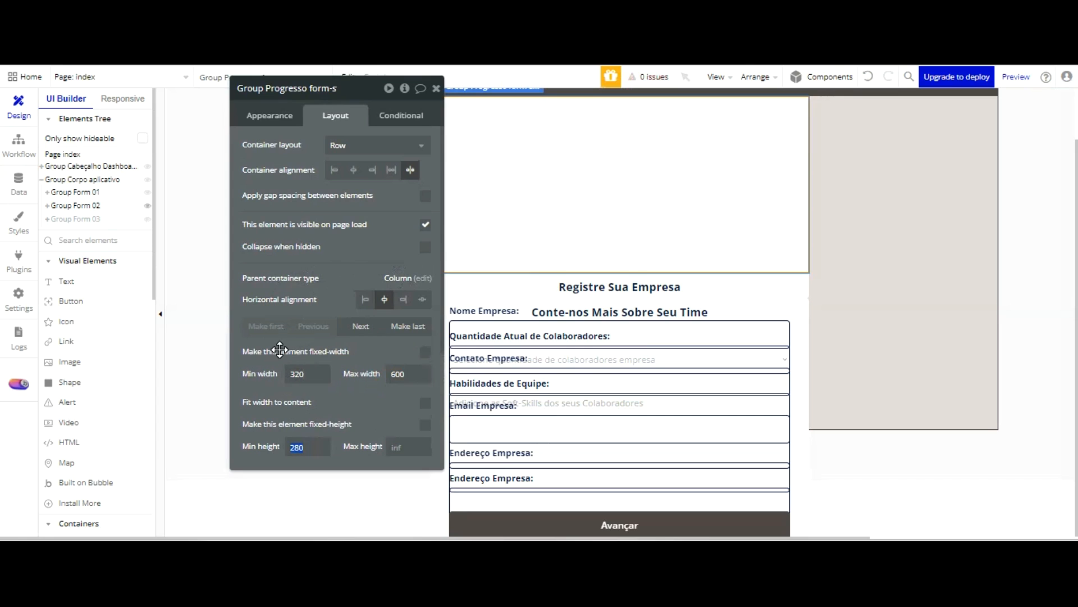
pyautogui.click(376, 418)
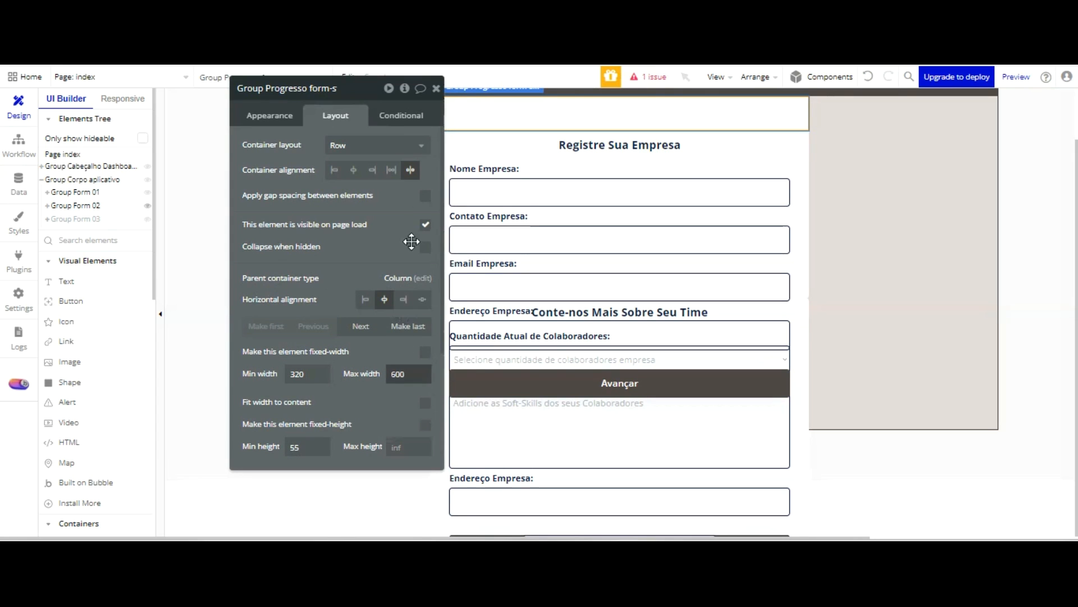
# Detach the Standard Group style from the progress group
pyautogui.click(287, 116)
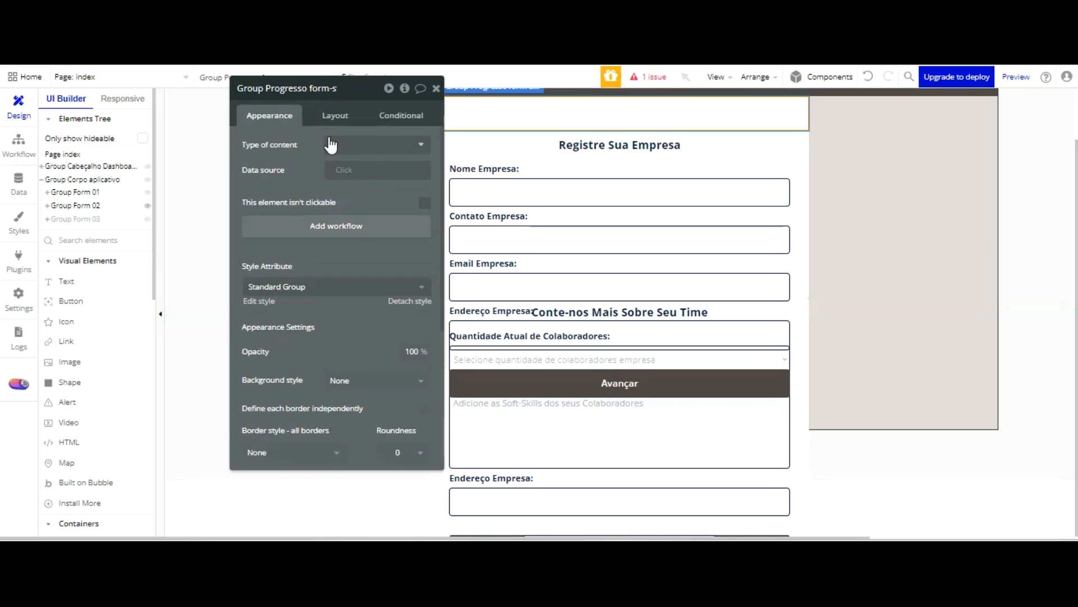
pyautogui.scroll(-2, 339, 314)
pyautogui.scroll(2, 337, 196)
pyautogui.click(409, 301)
# Set the progress group's top margin to 20 px
pyautogui.click(371, 113)
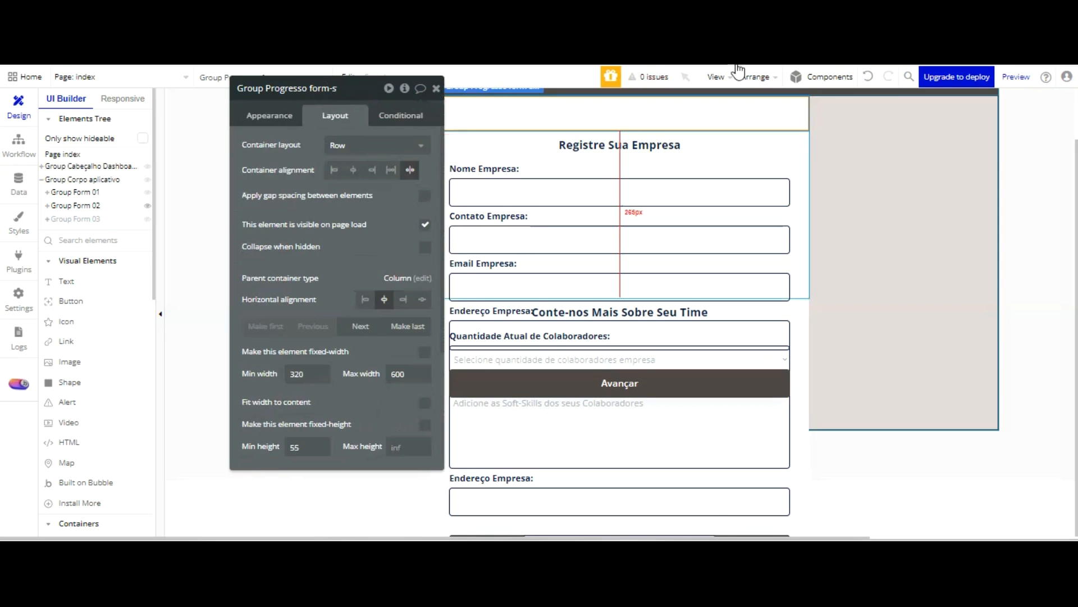
pyautogui.scroll(-3, 337, 270)
pyautogui.scroll(-1, 338, 287)
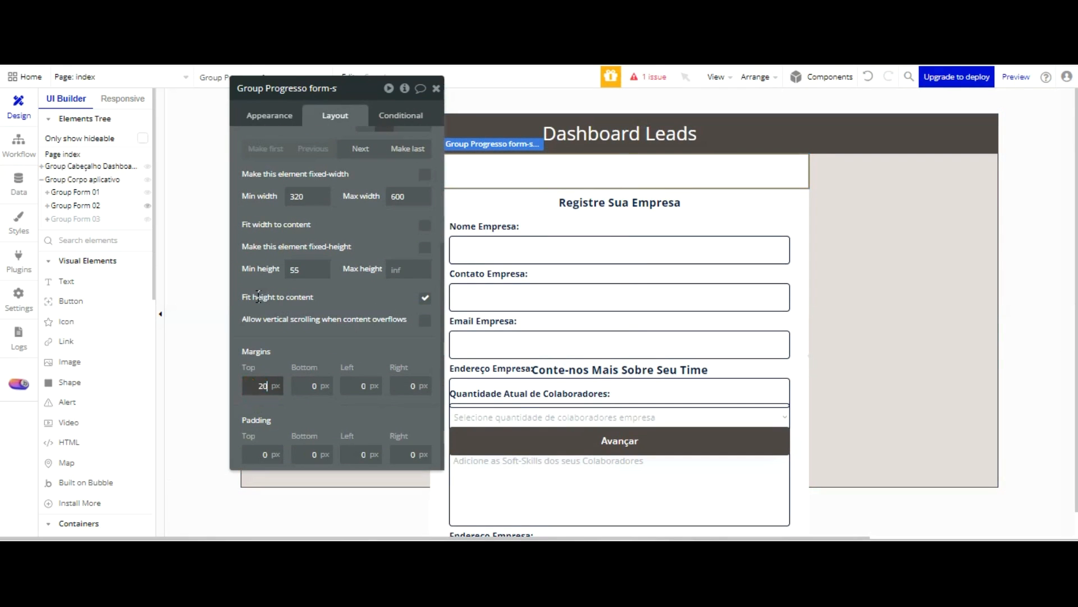
pyautogui.press('Return')
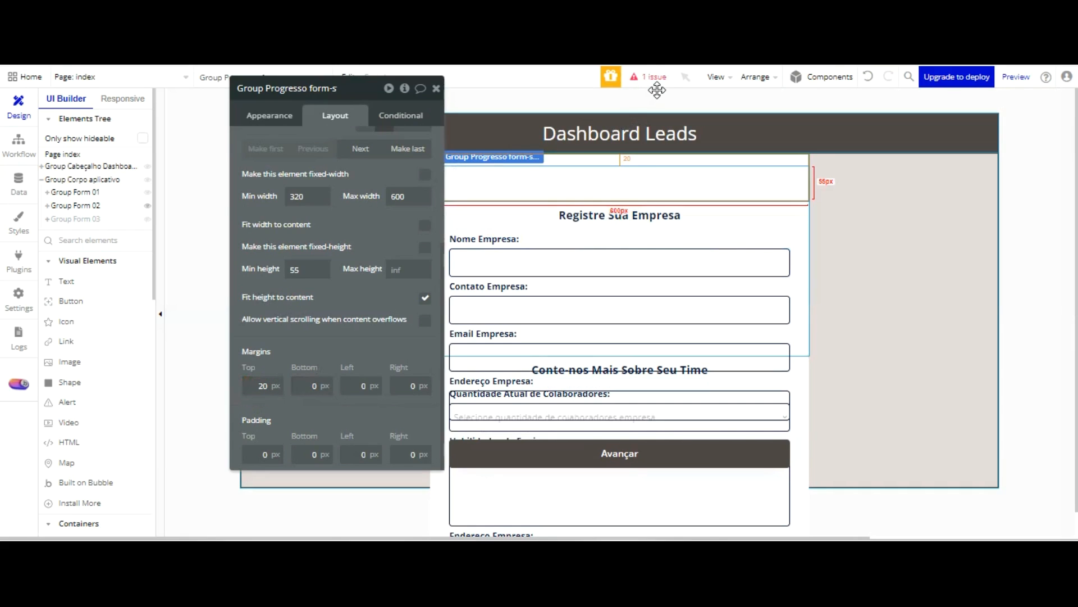
# Give the progress group a flat #CBC5C5 background color and check it in the reloaded form preview
pyautogui.click(275, 115)
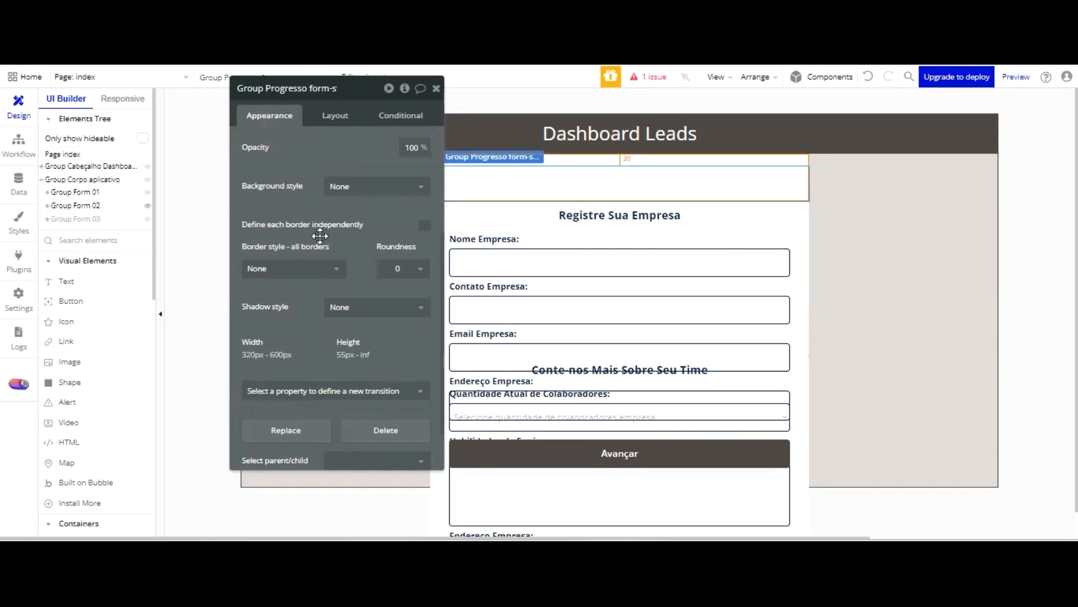
pyautogui.click(371, 186)
pyautogui.click(361, 239)
pyautogui.click(344, 210)
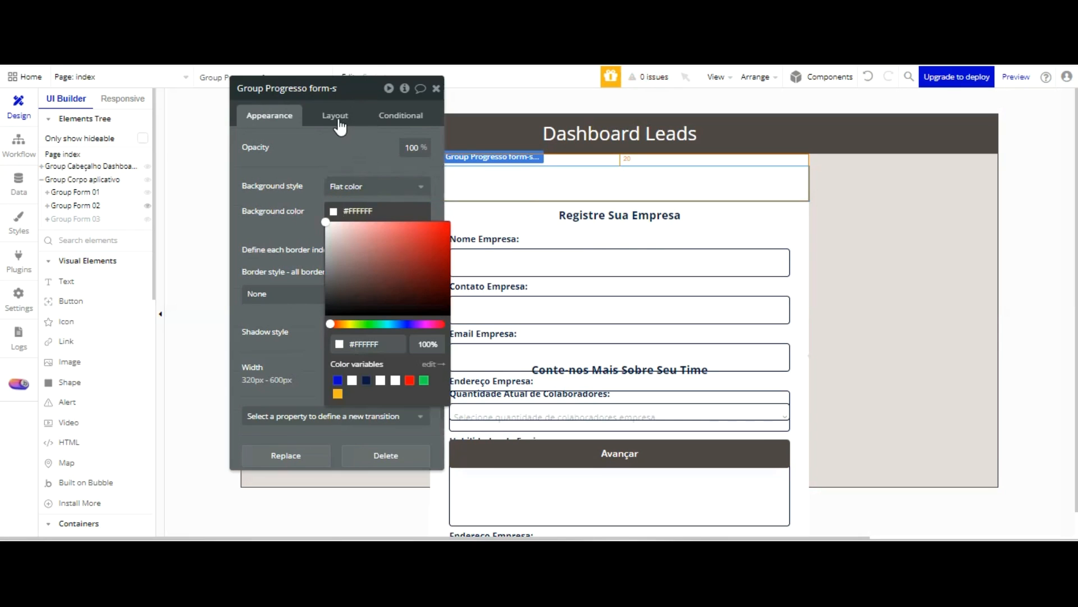
pyautogui.moveTo(334, 237); pyautogui.dragTo(329, 241)
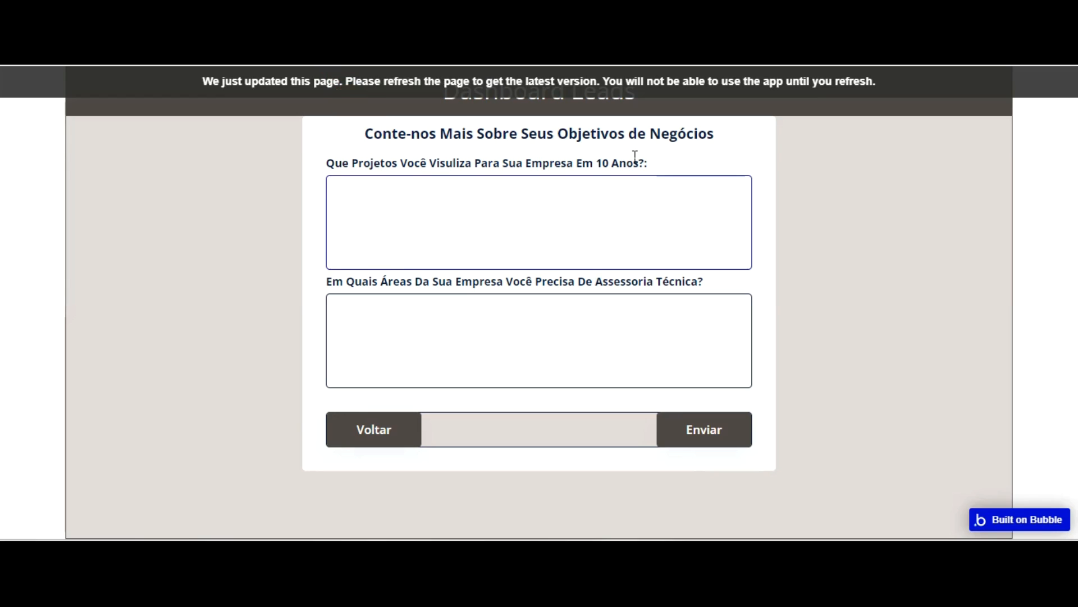
pyautogui.press('F5')
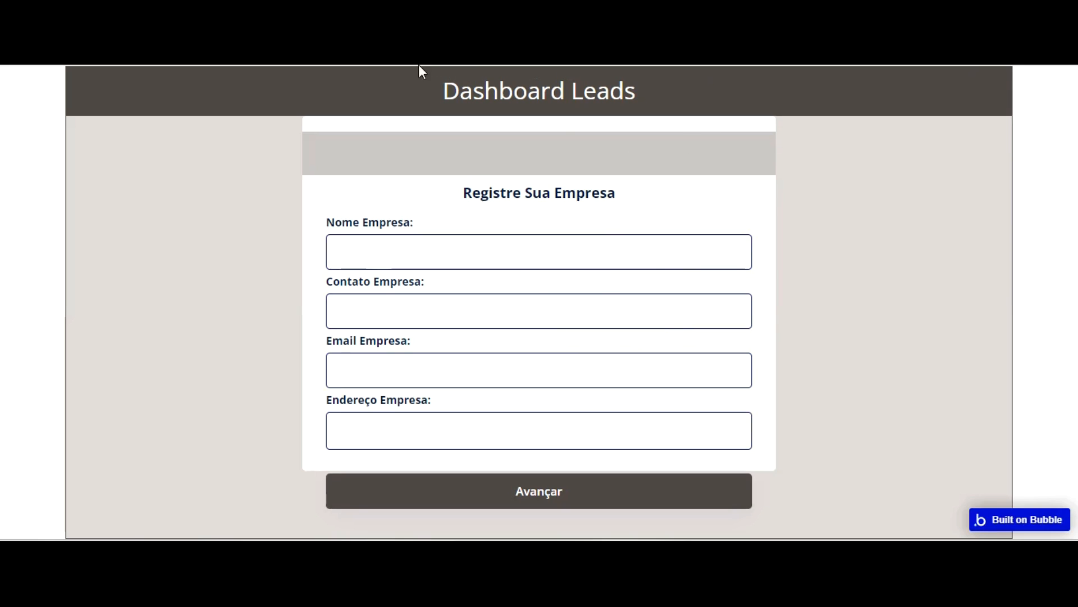
pyautogui.hotkey('ctrl', 'Tab')
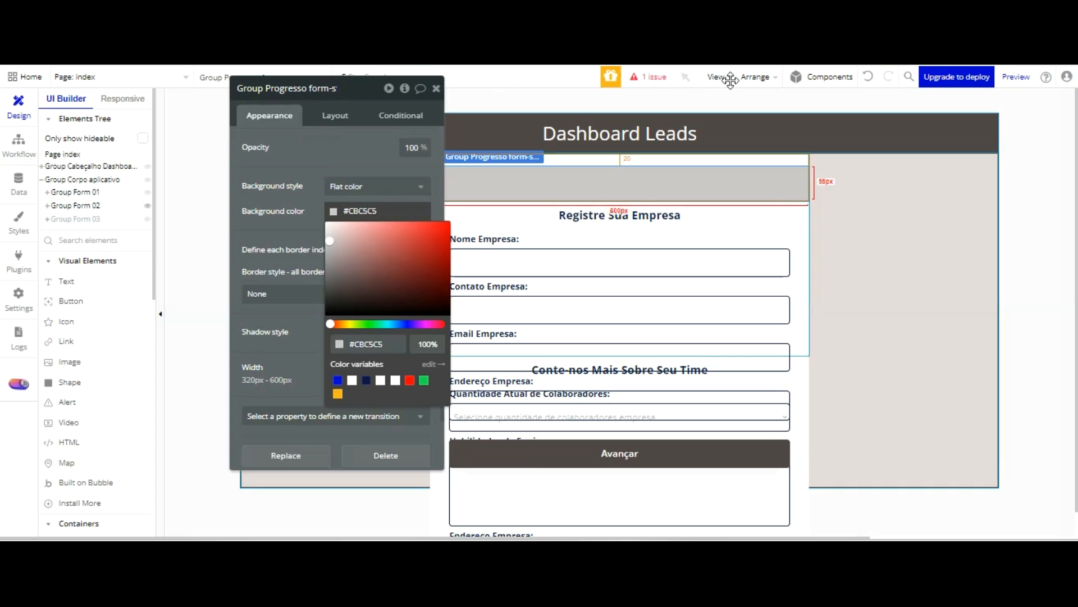
# Try moving the progress group out of Group Form 01 to between the header and body groups, and undo the move
pyautogui.click(667, 178)
pyautogui.moveTo(656, 181); pyautogui.dragTo(657, 149)
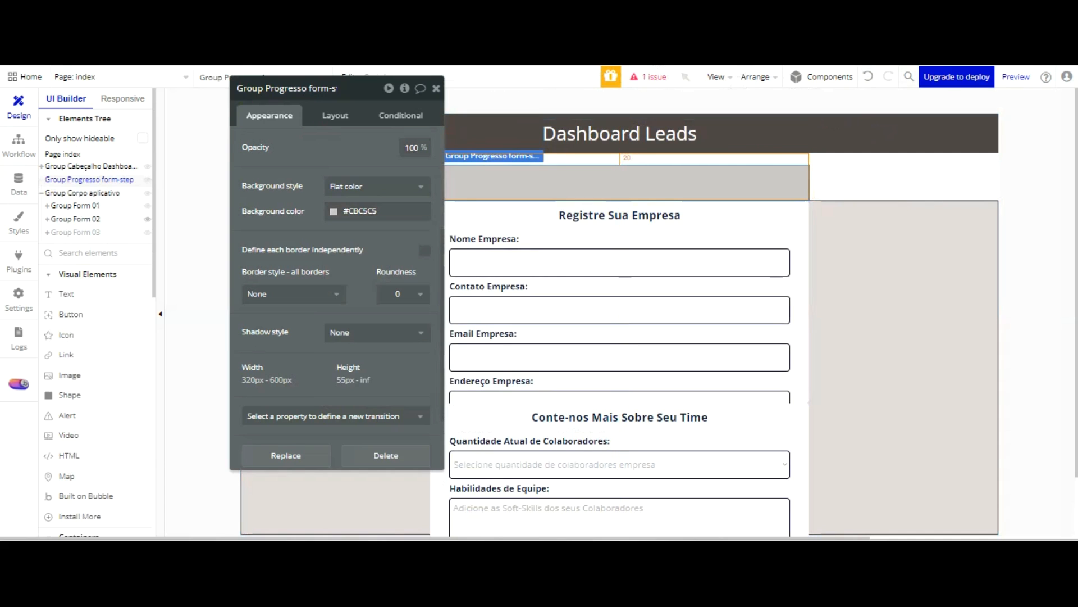
pyautogui.click(868, 76)
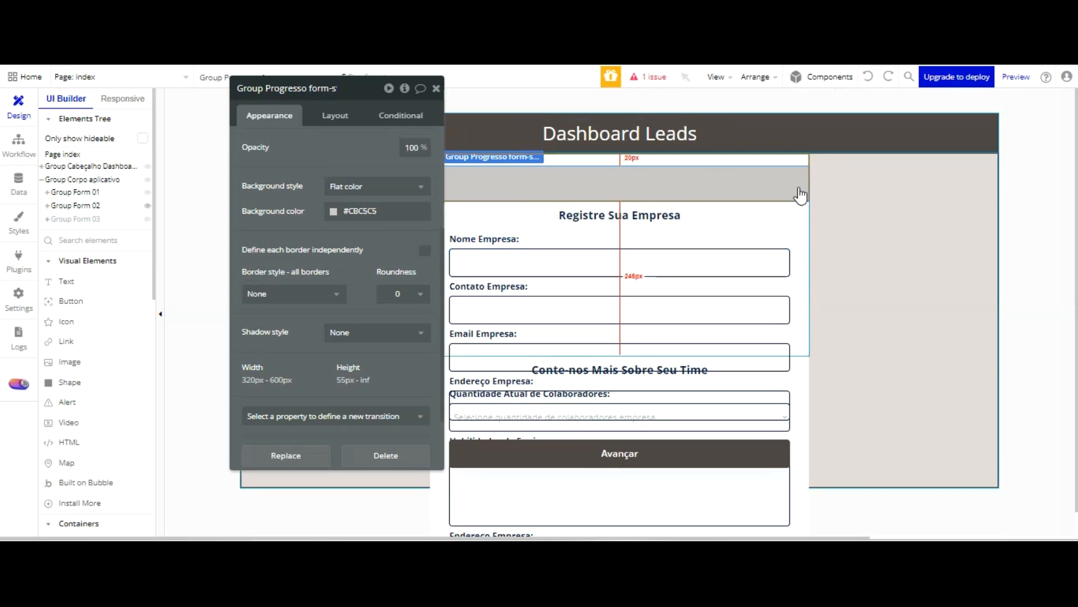
# Try reordering Group Form 01 to come after Group Form 02, and move it back to first place
pyautogui.click(335, 117)
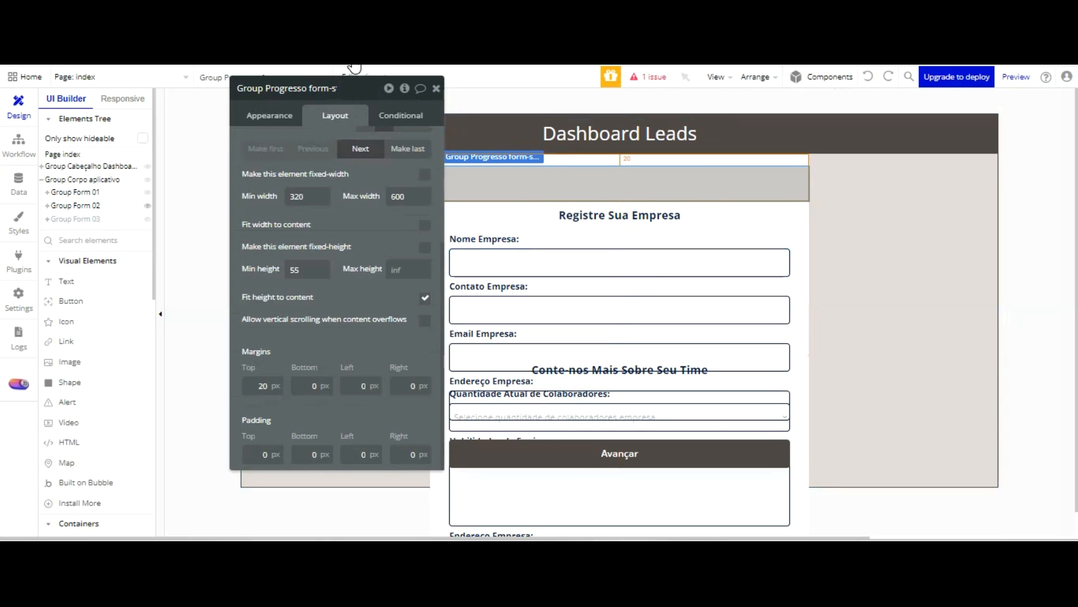
pyautogui.click(556, 185)
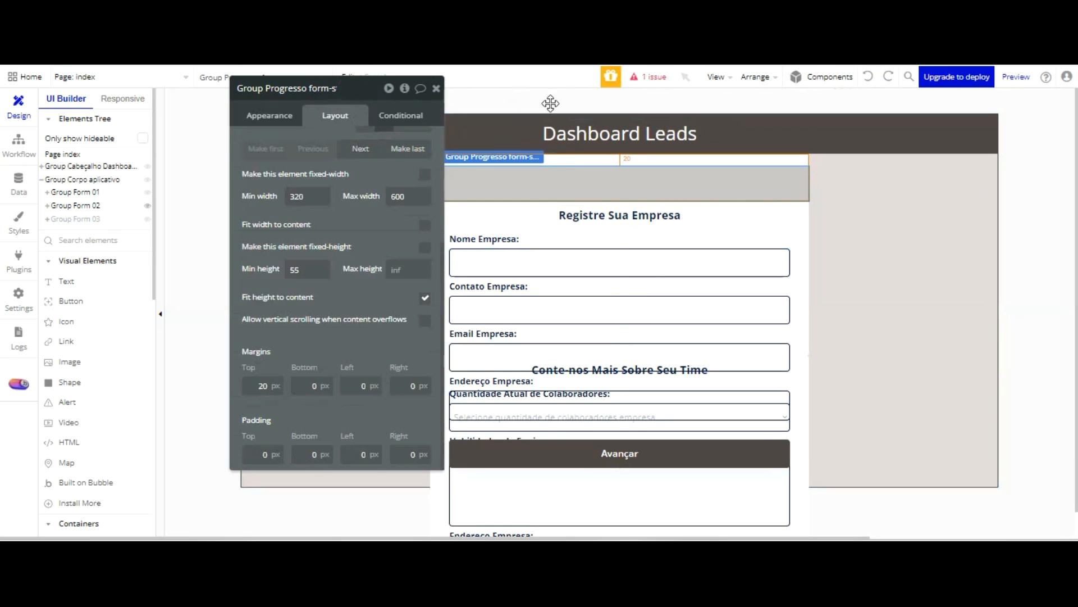
pyautogui.click(804, 215)
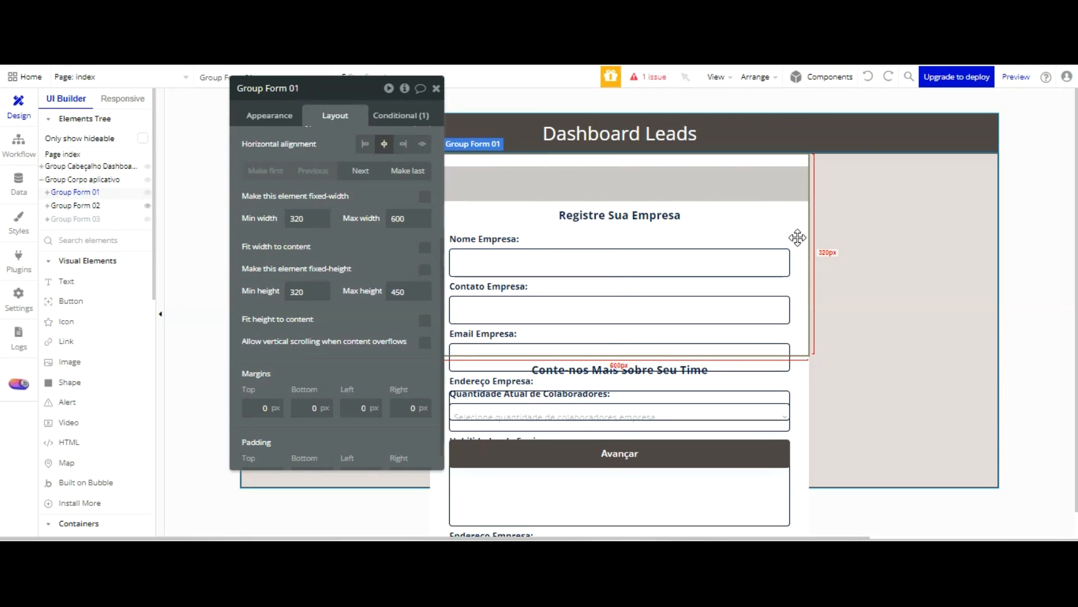
pyautogui.click(90, 194)
pyautogui.click(90, 193)
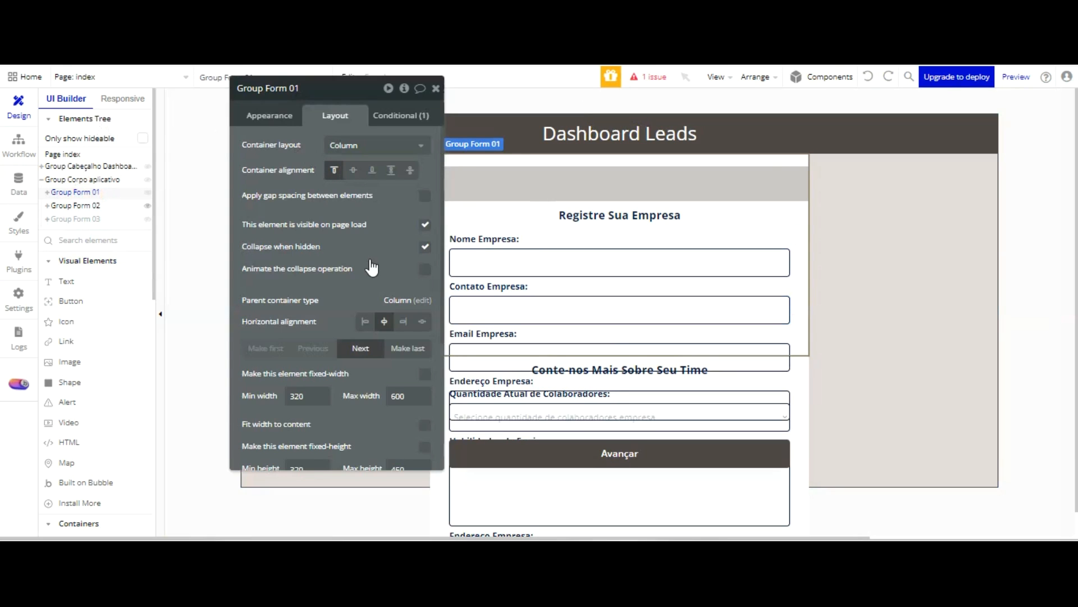
pyautogui.click(360, 348)
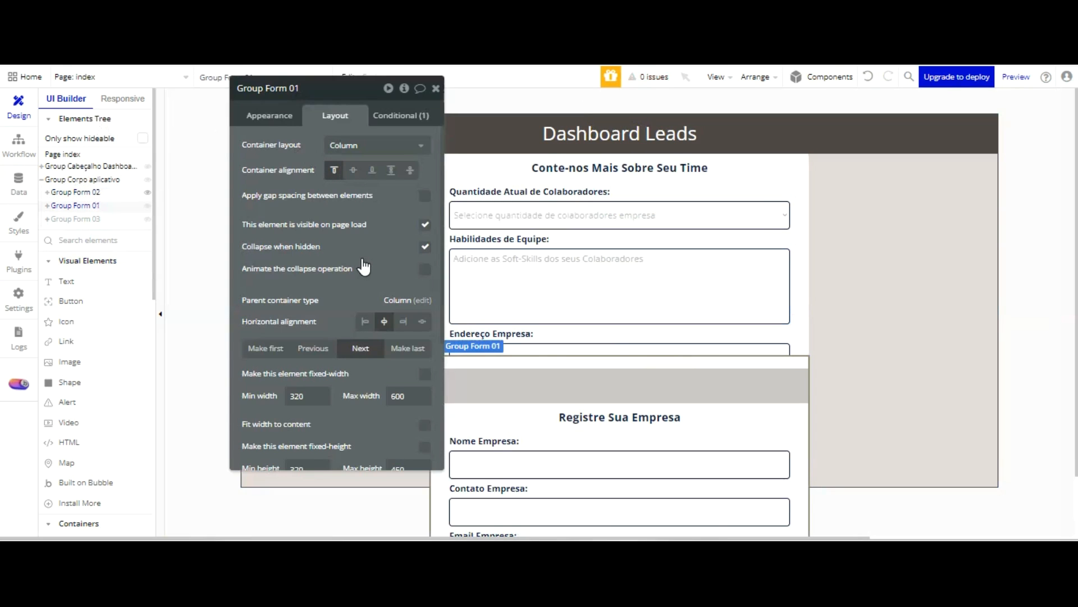
pyautogui.click(308, 348)
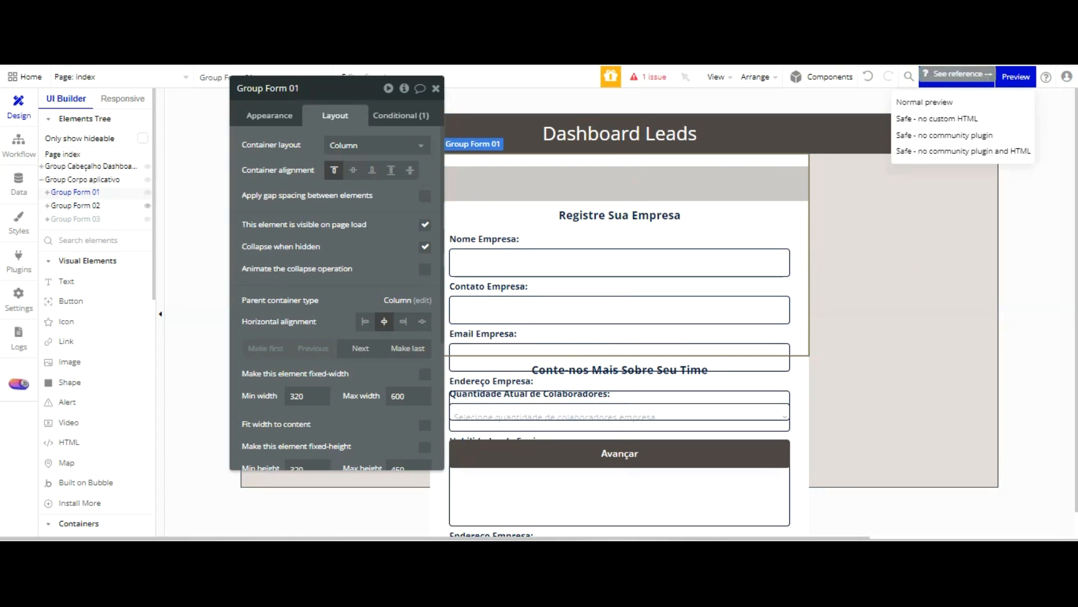
# Reload the form preview and check how the progress group sits above the Registre Sua Empresa heading
pyautogui.click(761, 178)
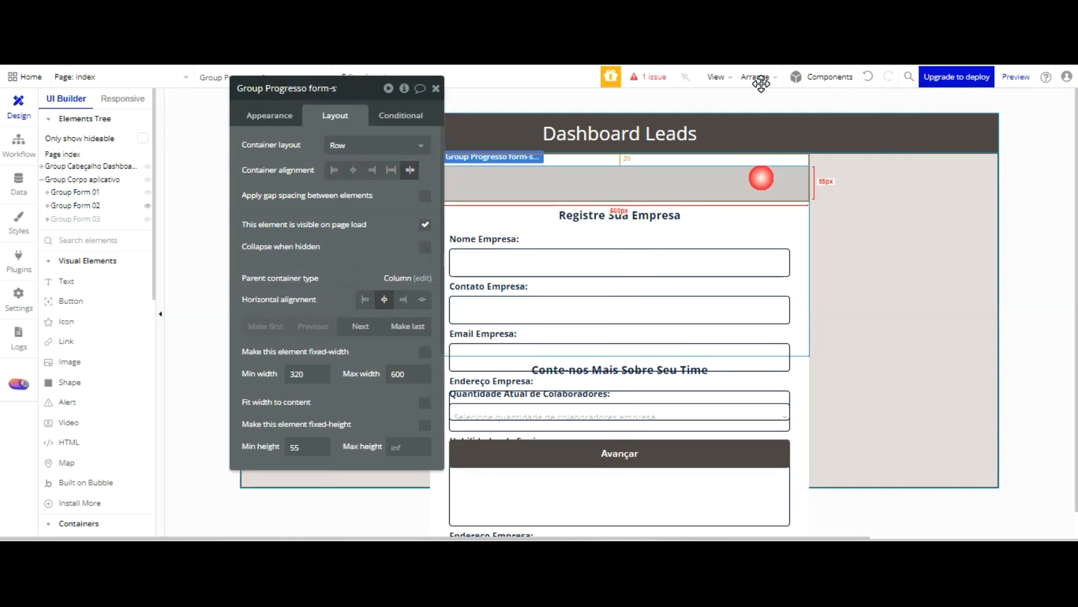
pyautogui.click(500, 181)
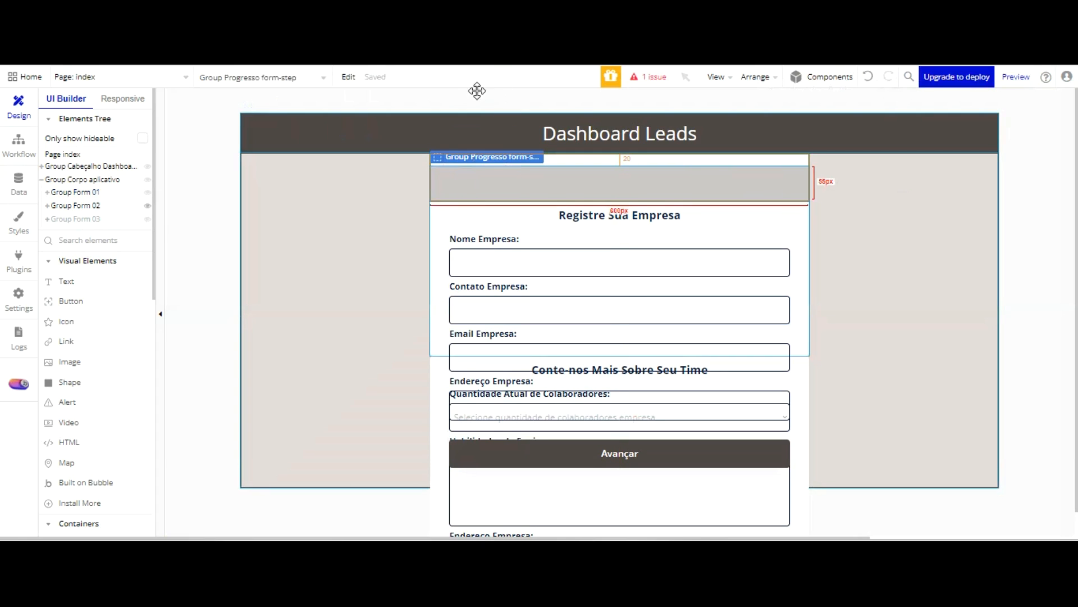
pyautogui.click(349, 56)
pyautogui.click(398, 83)
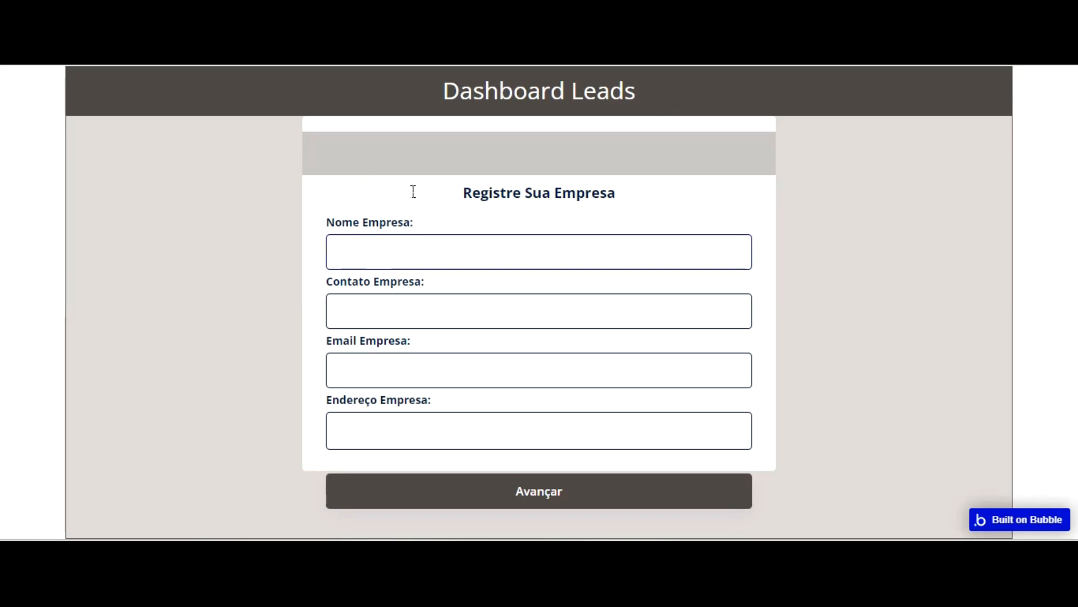
# Move the progress group out of Group Form 01 to between the header group and Group Corpo aplicativo
pyautogui.hotkey('ctrl', 'Tab')
pyautogui.moveTo(498, 181); pyautogui.dragTo(499, 168)
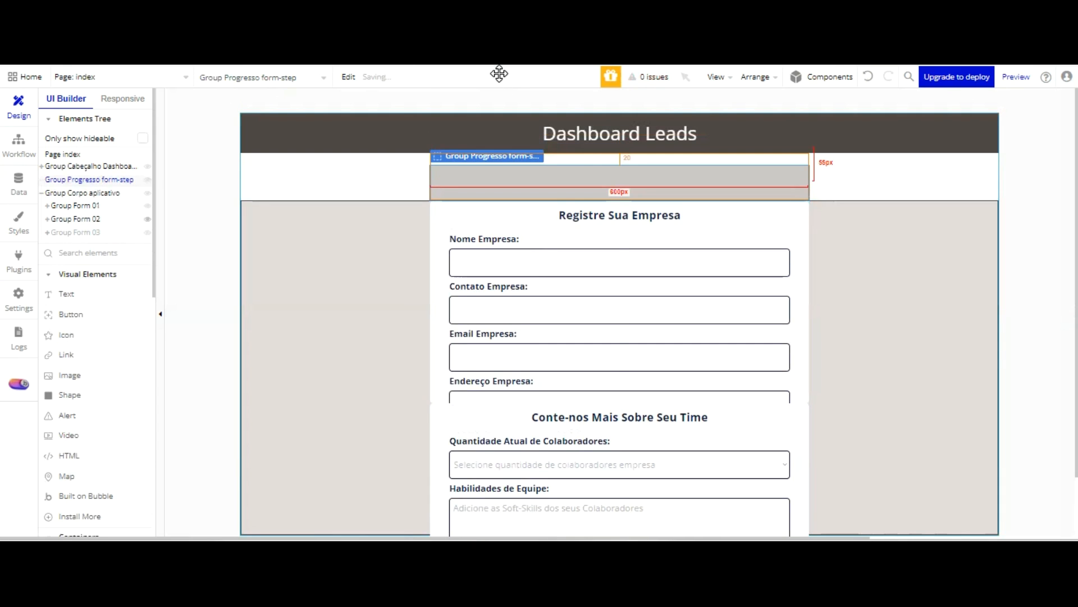
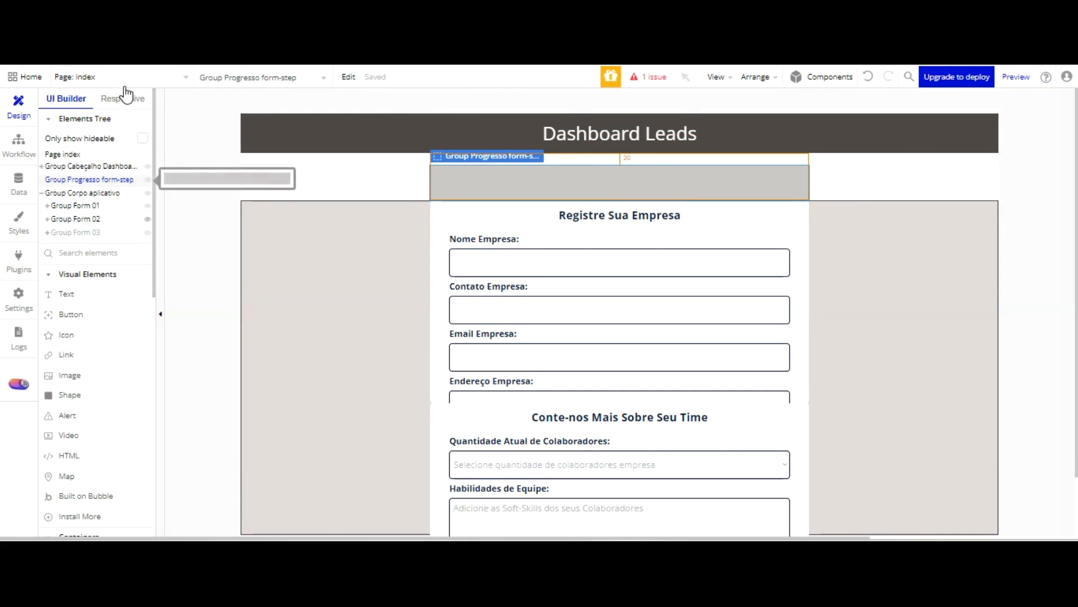
# Move the progress group into Group Corpo aplicativo, above Group Form 01, and reload the form preview
pyautogui.moveTo(125, 180); pyautogui.dragTo(118, 202)
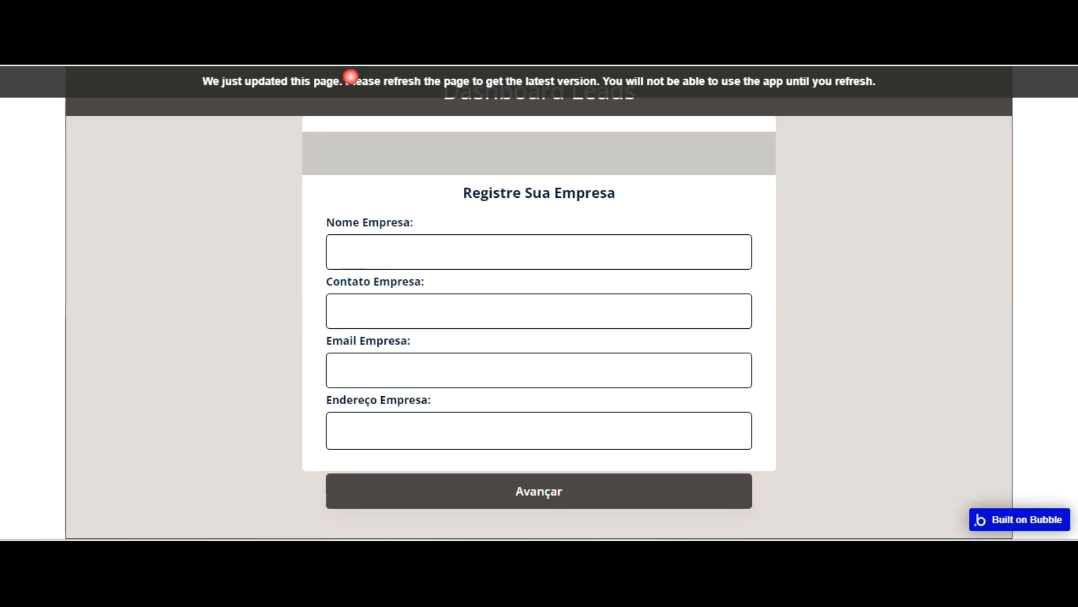
pyautogui.press('F5')
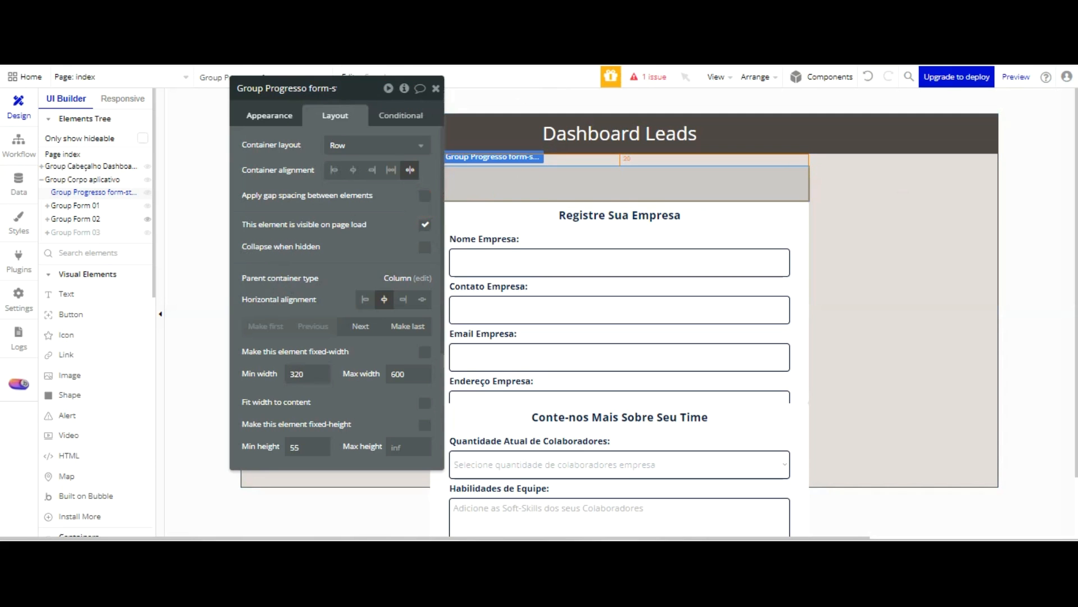
# Set the progress group's top and bottom margins to 10 px each
pyautogui.click(283, 114)
pyautogui.scroll(-3, 313, 193)
pyautogui.scroll(1, 313, 202)
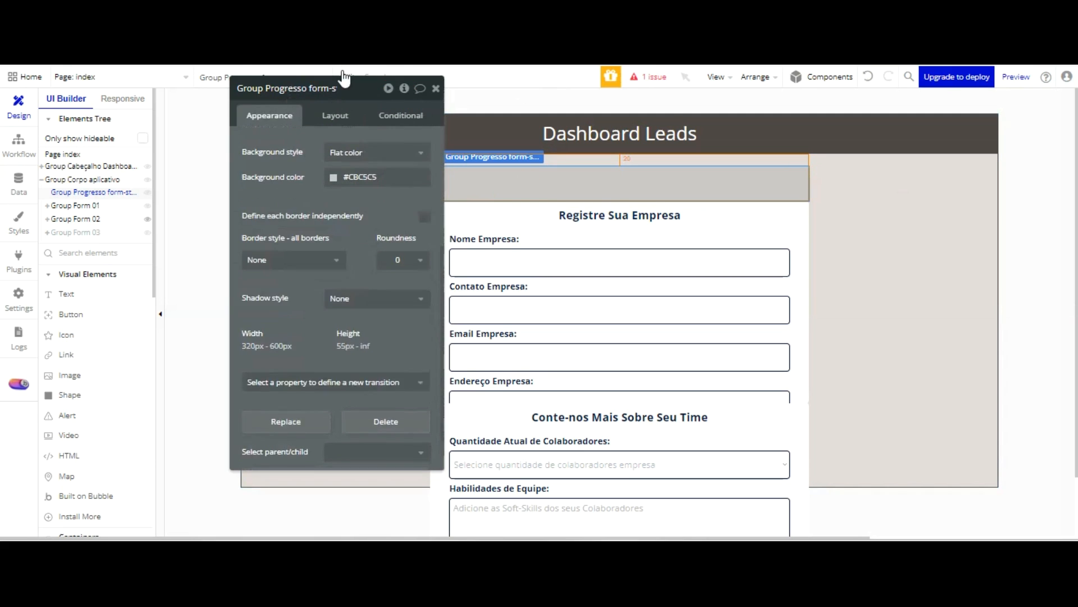
pyautogui.click(335, 115)
pyautogui.click(268, 386)
pyautogui.write('10')
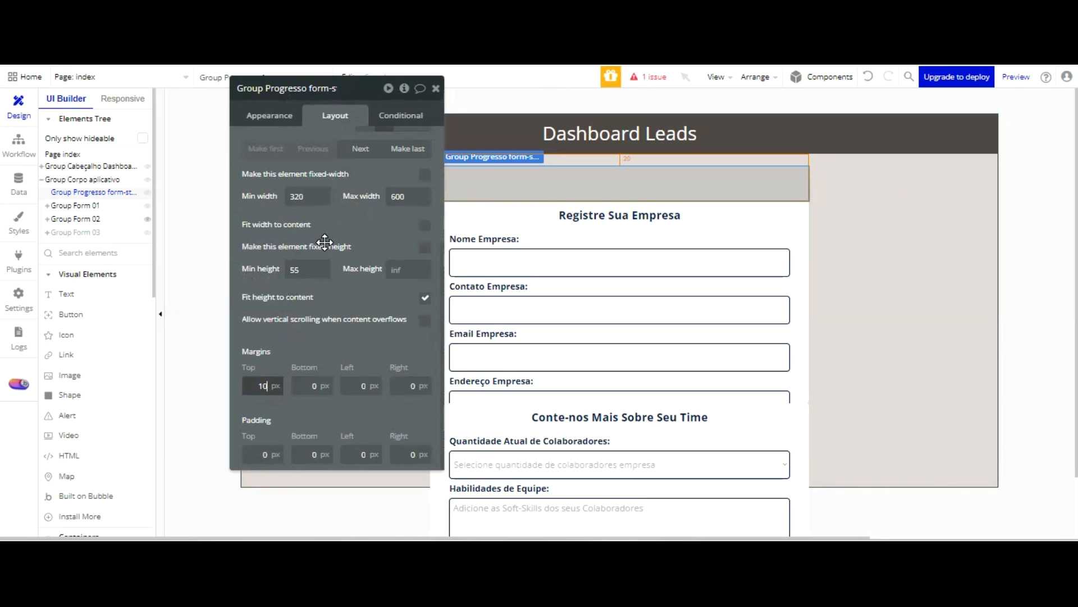
pyautogui.press('Tab')
pyautogui.click(313, 385)
pyautogui.write('1')
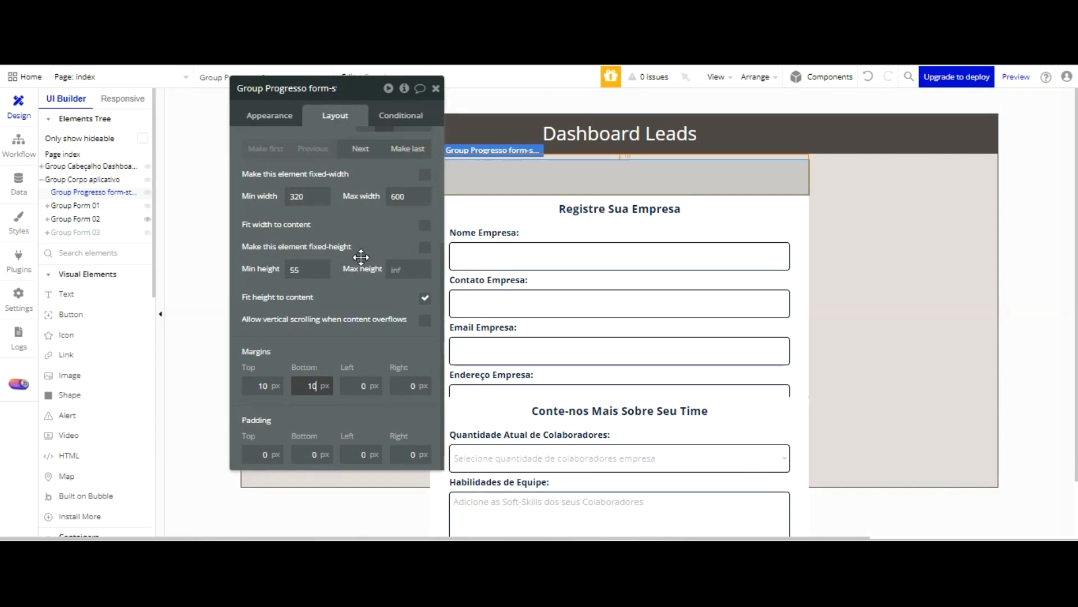
pyautogui.click(409, 320)
pyautogui.click(706, 181)
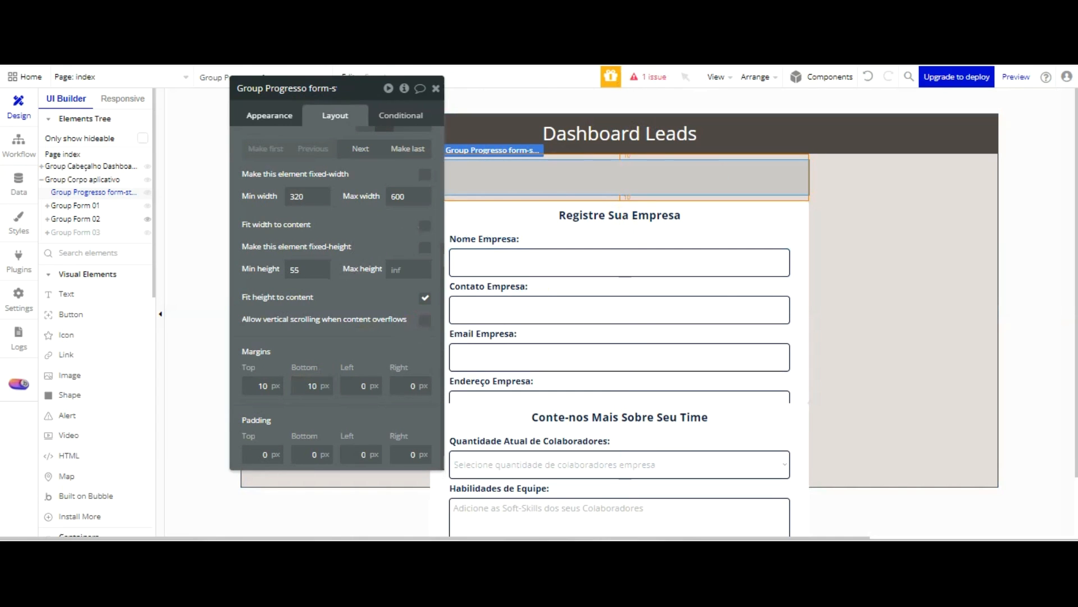
# Set the progress group's background style to None
pyautogui.click(269, 115)
pyautogui.click(359, 210)
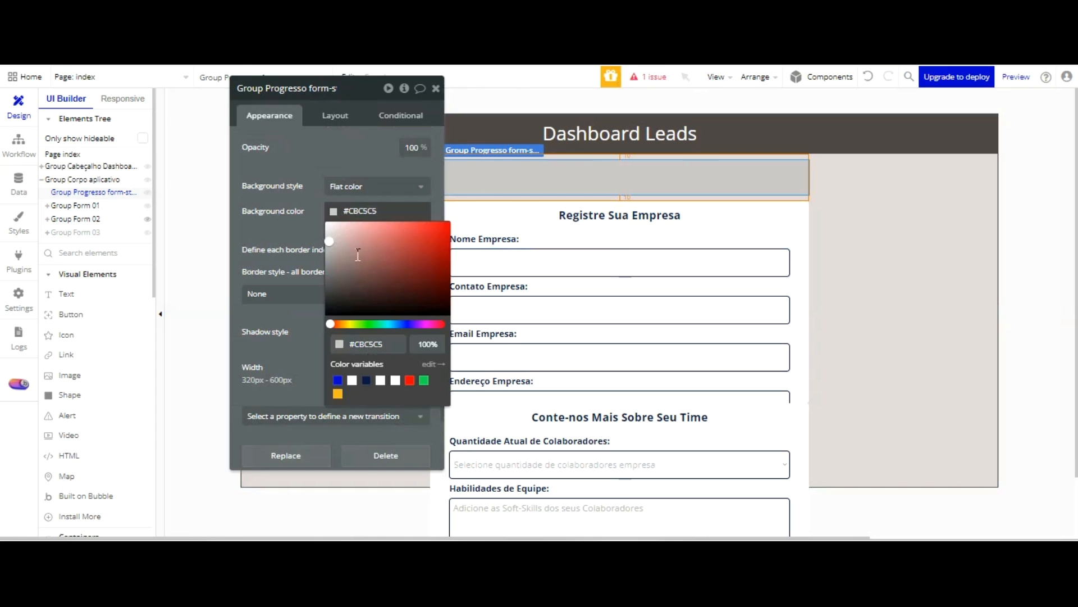
pyautogui.click(320, 218)
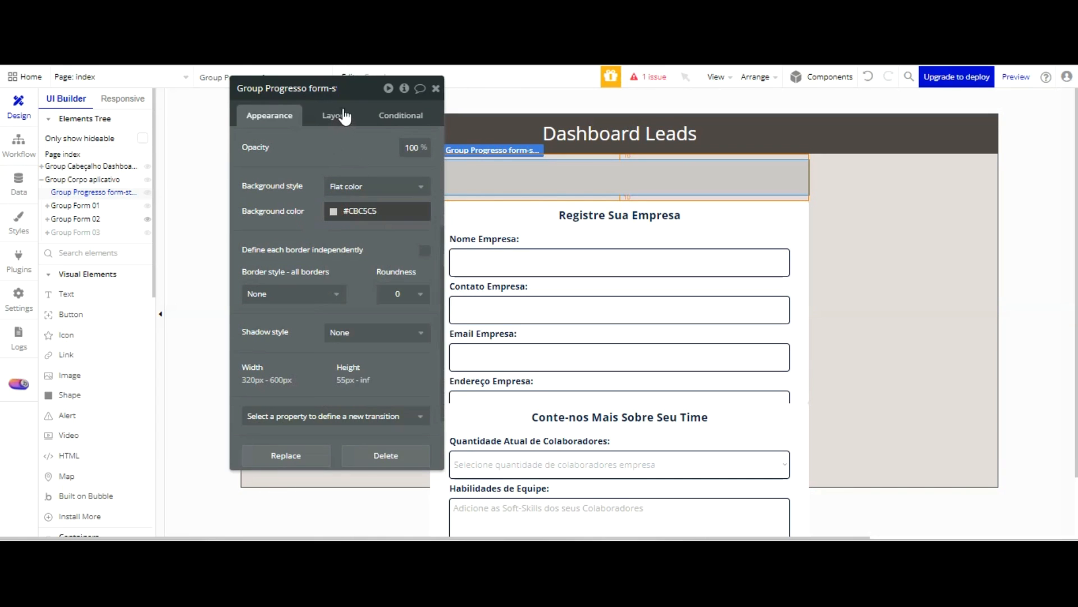
pyautogui.click(347, 191)
pyautogui.press('Return')
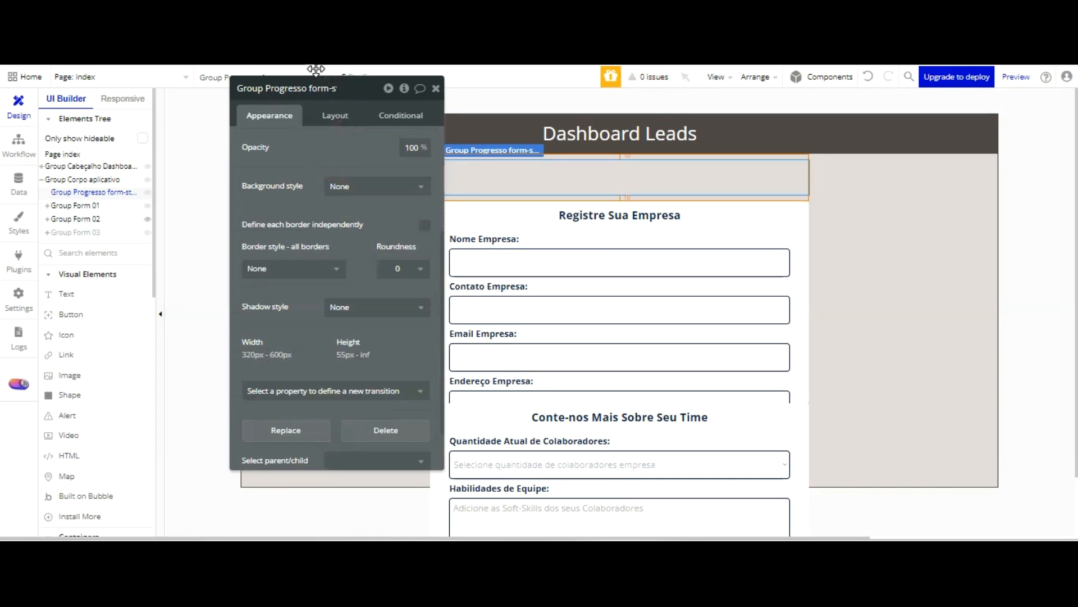
# Add a text element reading "01" inside the progress group above the form
pyautogui.click(91, 290)
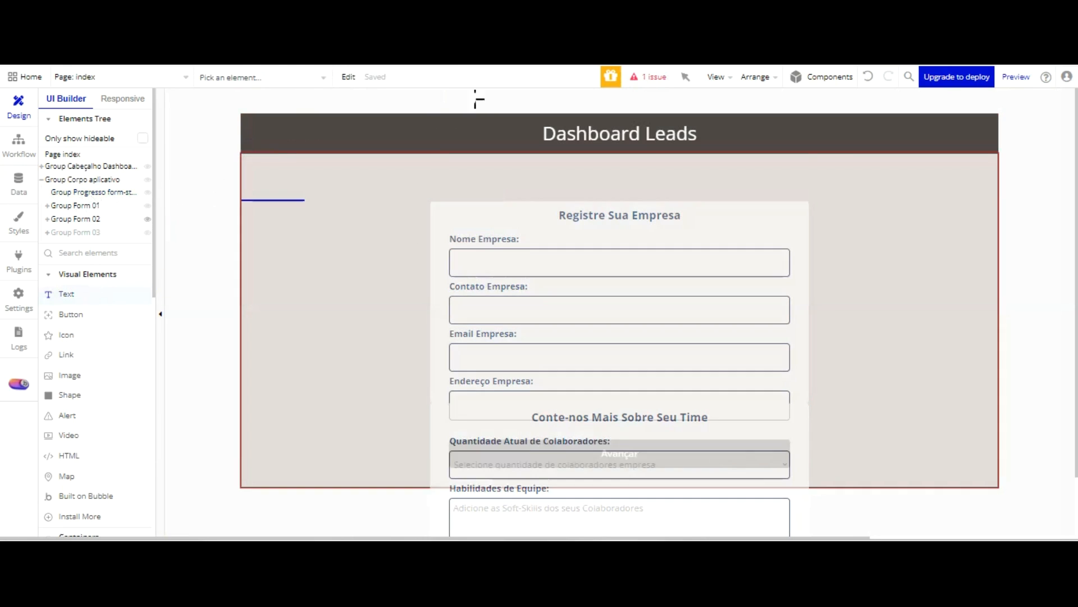
pyautogui.click(468, 176)
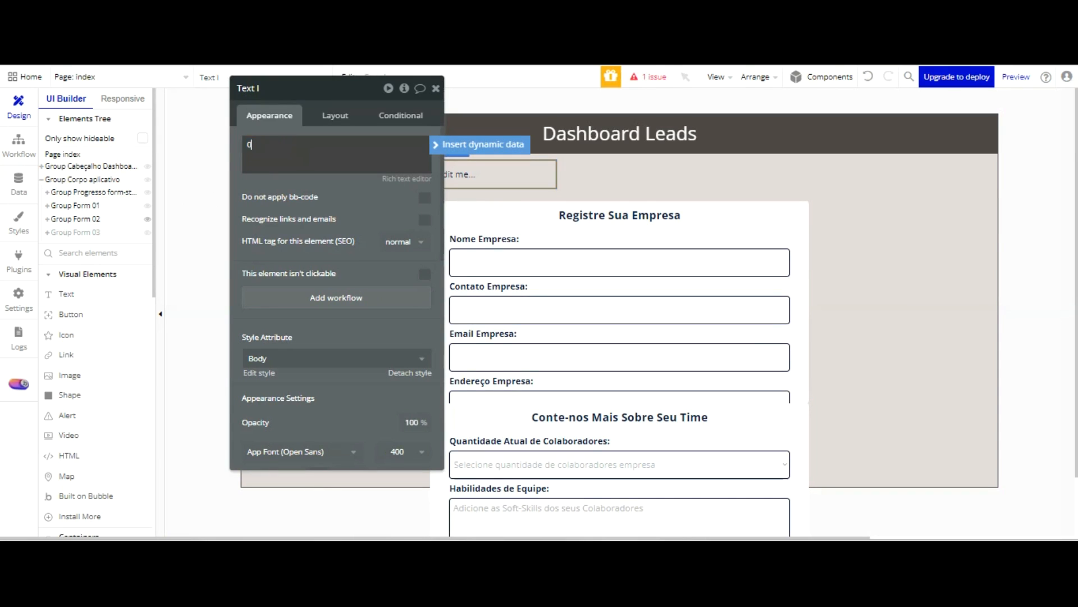
pyautogui.click(362, 113)
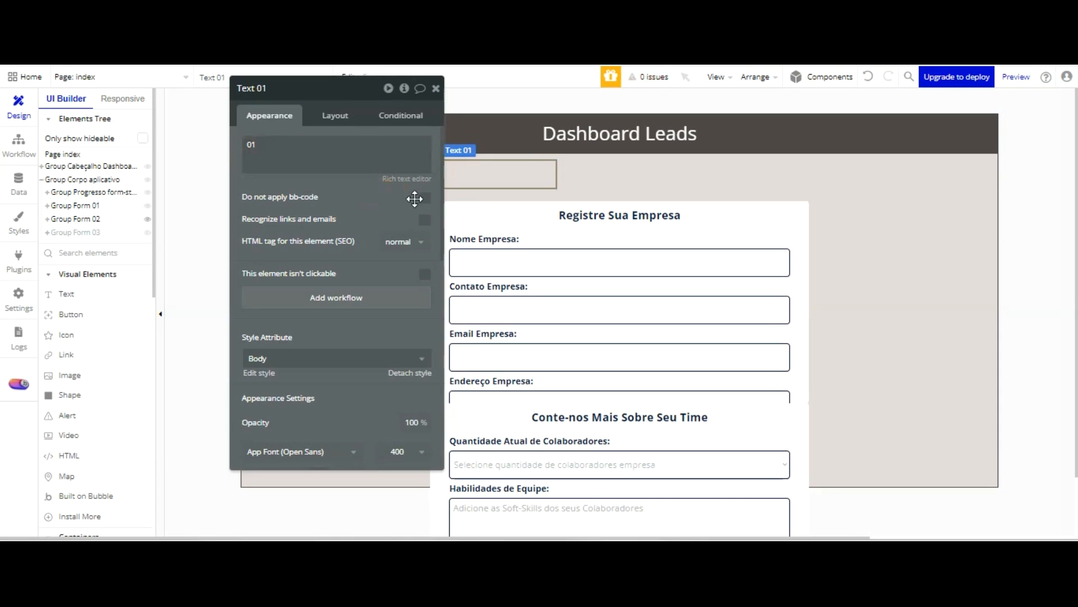
# Remove the 01 text's predefined style, centre it horizontally and set its font color to Primary contrast (#FFFFFF)
pyautogui.click(422, 358)
pyautogui.click(422, 358)
pyautogui.scroll(-5, 370, 243)
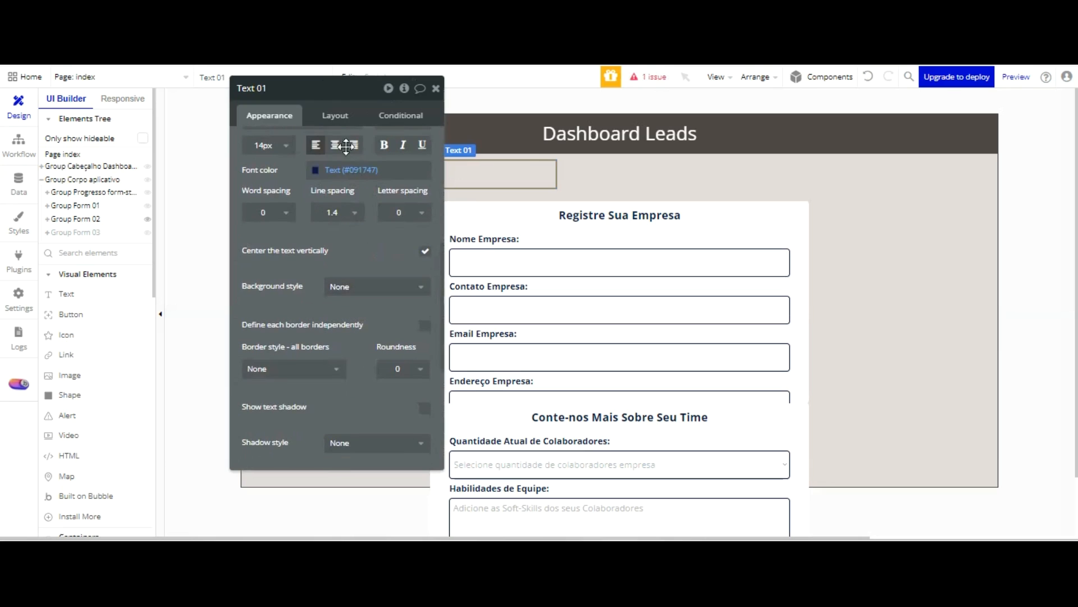
pyautogui.click(334, 145)
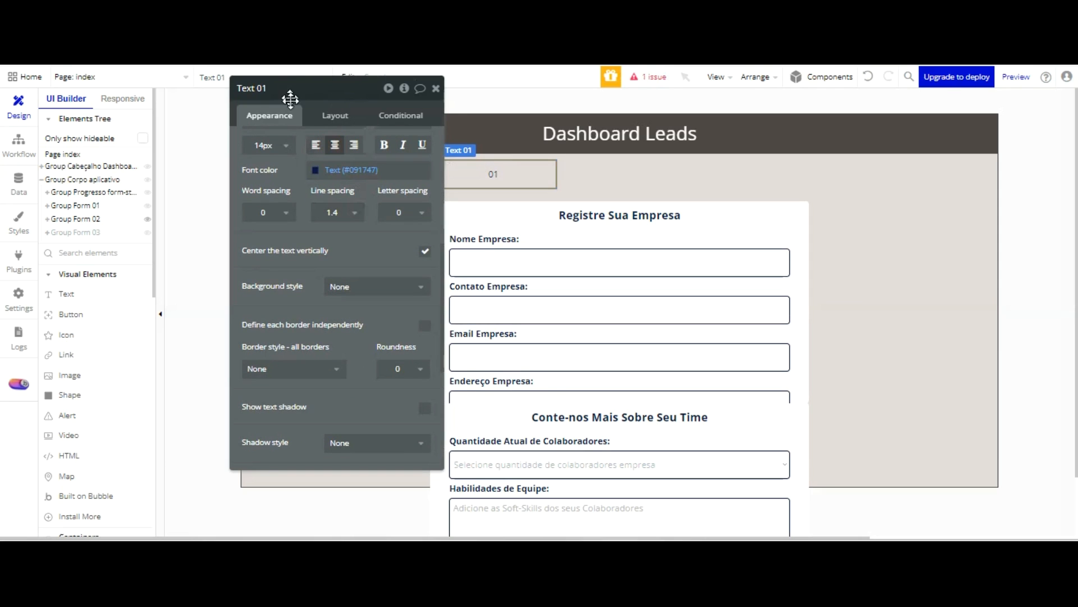
pyautogui.click(337, 169)
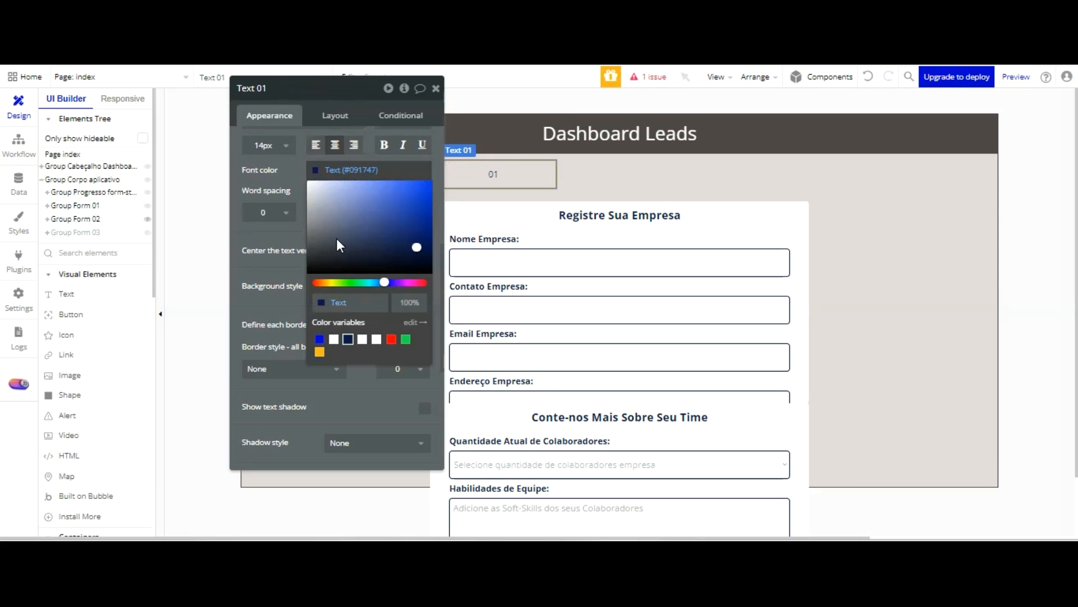
pyautogui.click(334, 338)
pyautogui.click(296, 85)
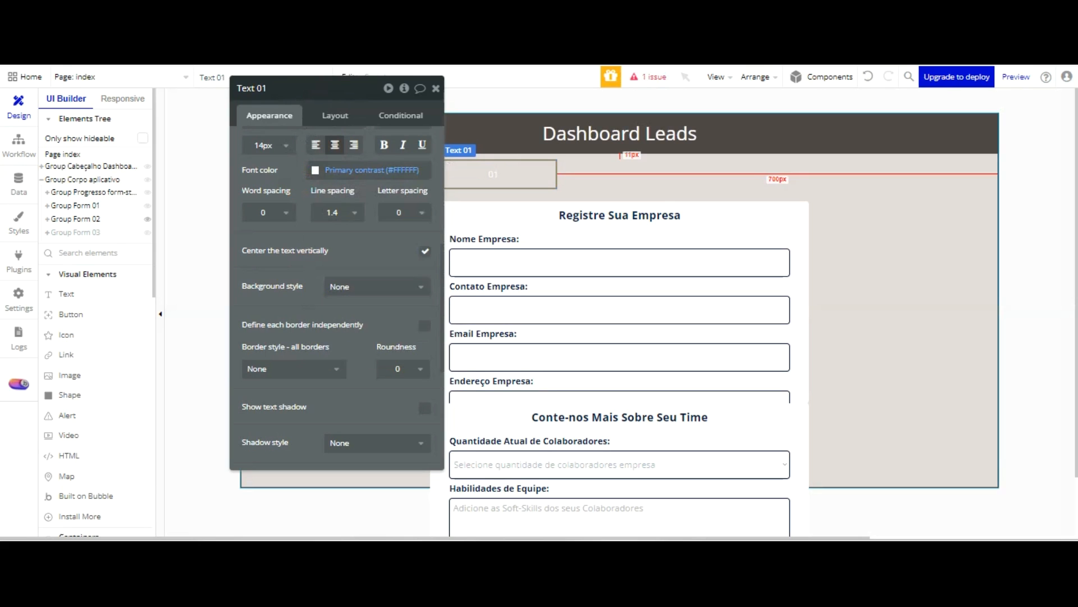
# Copy the header group's background color and give the 01 text a flat background of #504747
pyautogui.click(500, 125)
pyautogui.scroll(3, 371, 169)
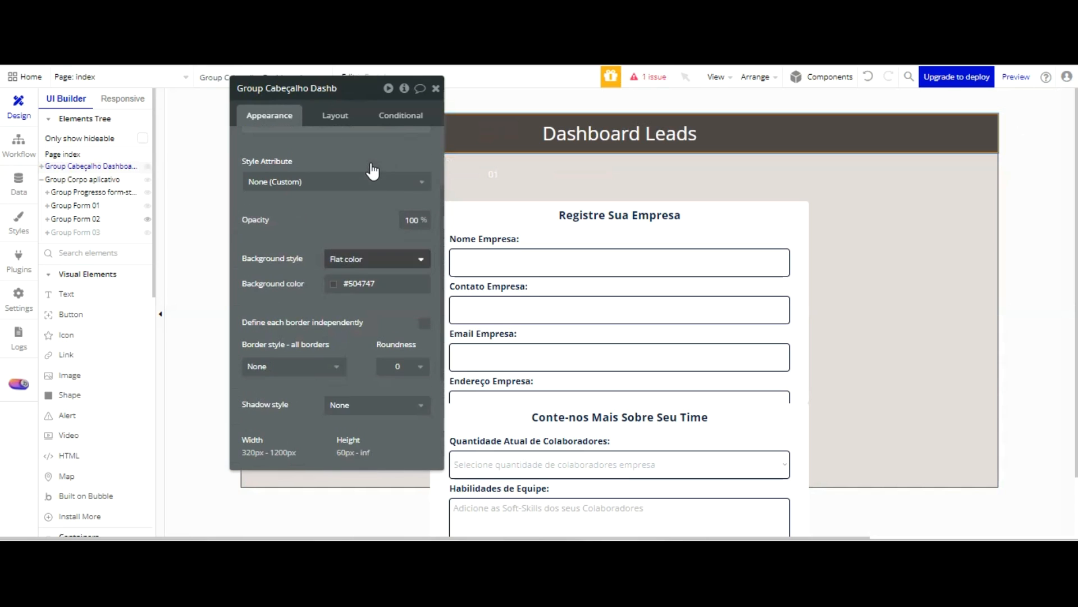
pyautogui.click(384, 282)
pyautogui.hotkey('ctrl', 'c')
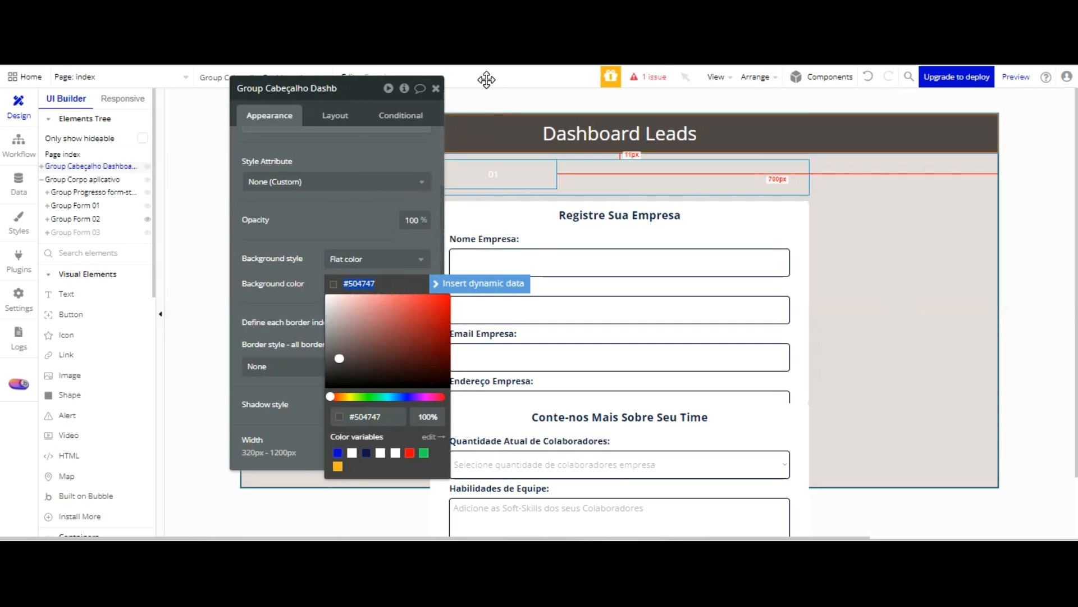
pyautogui.click(493, 174)
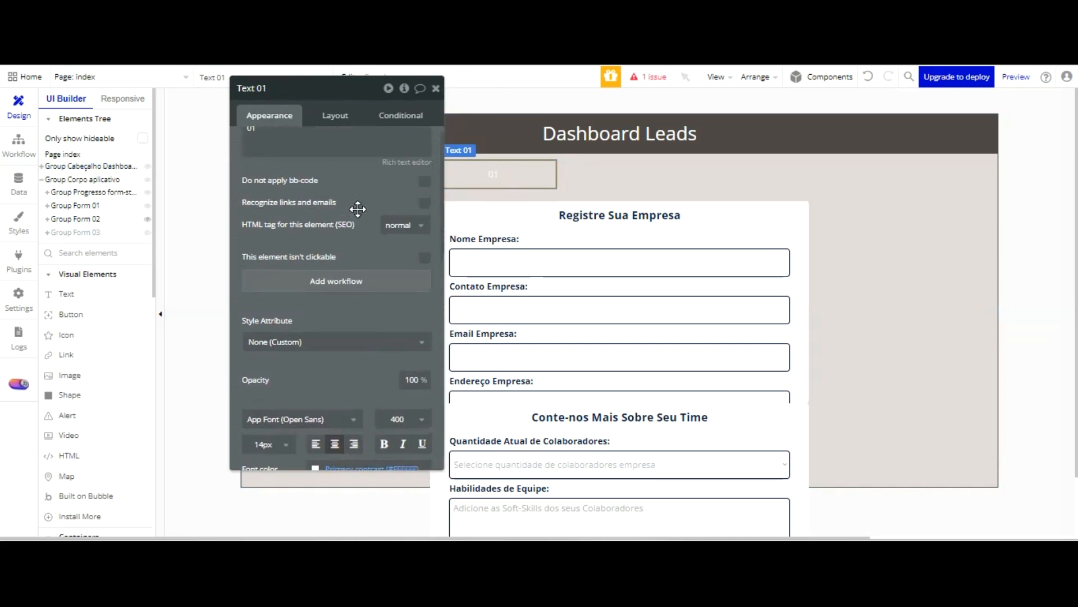
pyautogui.scroll(-4, 357, 208)
pyautogui.scroll(-2, 359, 203)
pyautogui.click(365, 287)
pyautogui.click(361, 328)
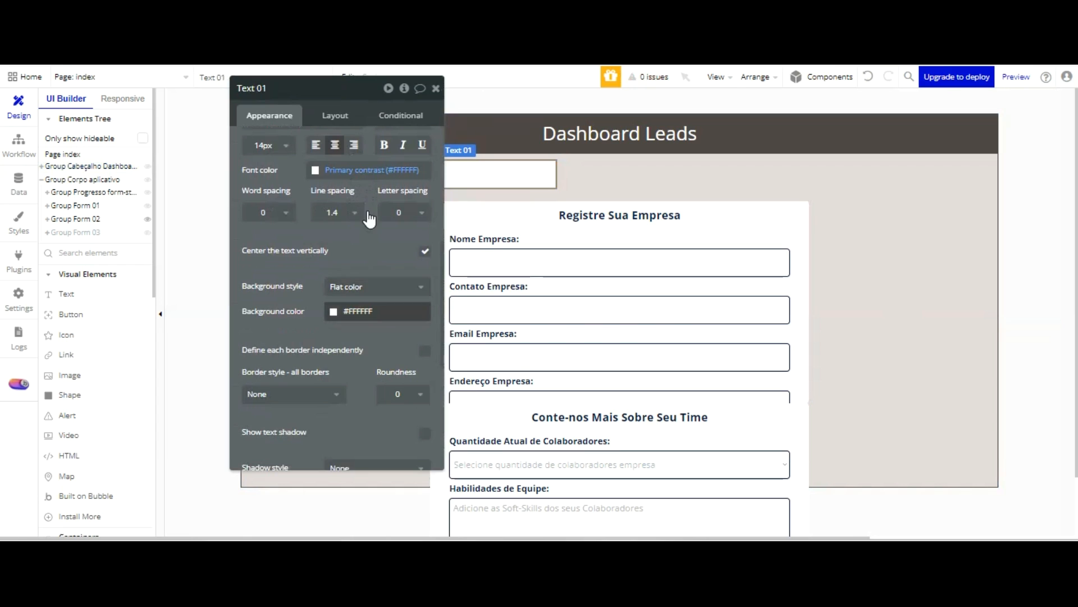
pyautogui.click(368, 312)
pyautogui.hotkey('ctrl', 'v')
pyautogui.click(386, 245)
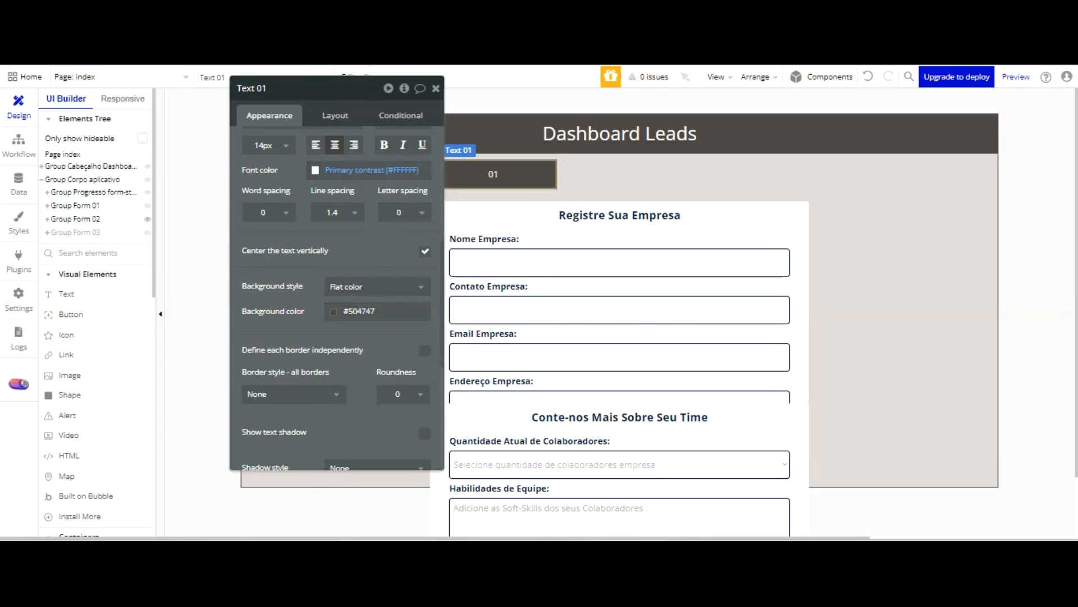
# Set the 01 text's fixed width to 40 and centre it vertically in the progress group
pyautogui.click(339, 114)
pyautogui.doubleClick(298, 234)
pyautogui.write('40')
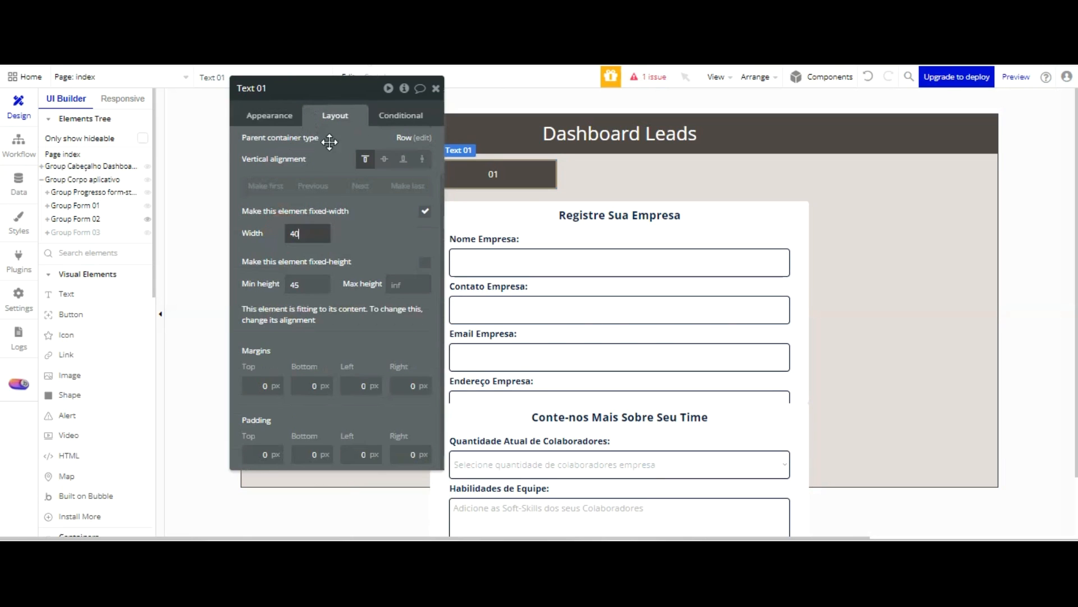
pyautogui.click(354, 238)
pyautogui.moveTo(391, 125); pyautogui.dragTo(360, 114)
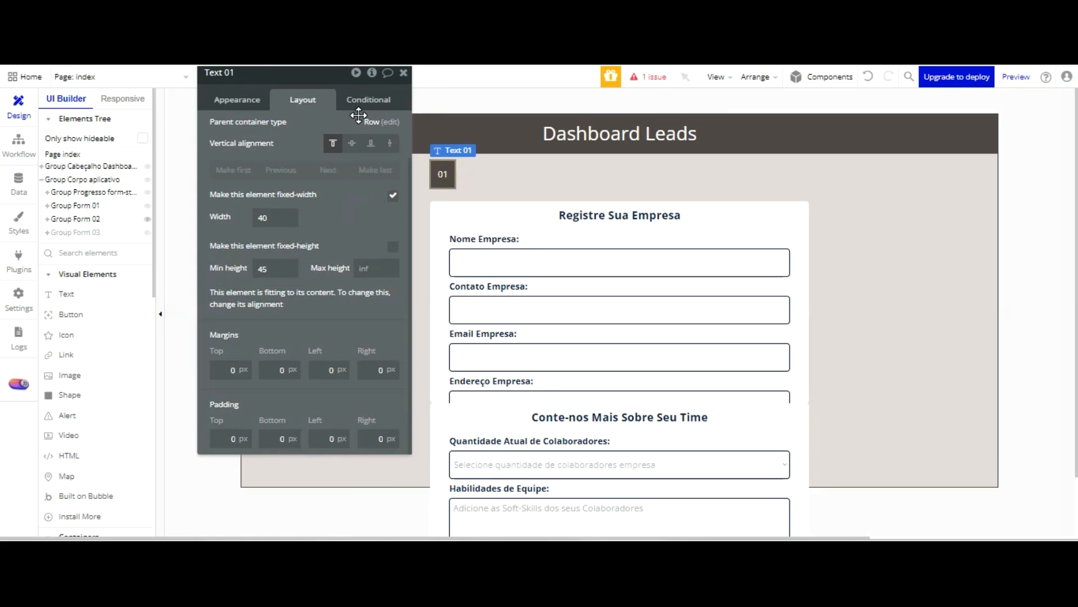
pyautogui.click(353, 144)
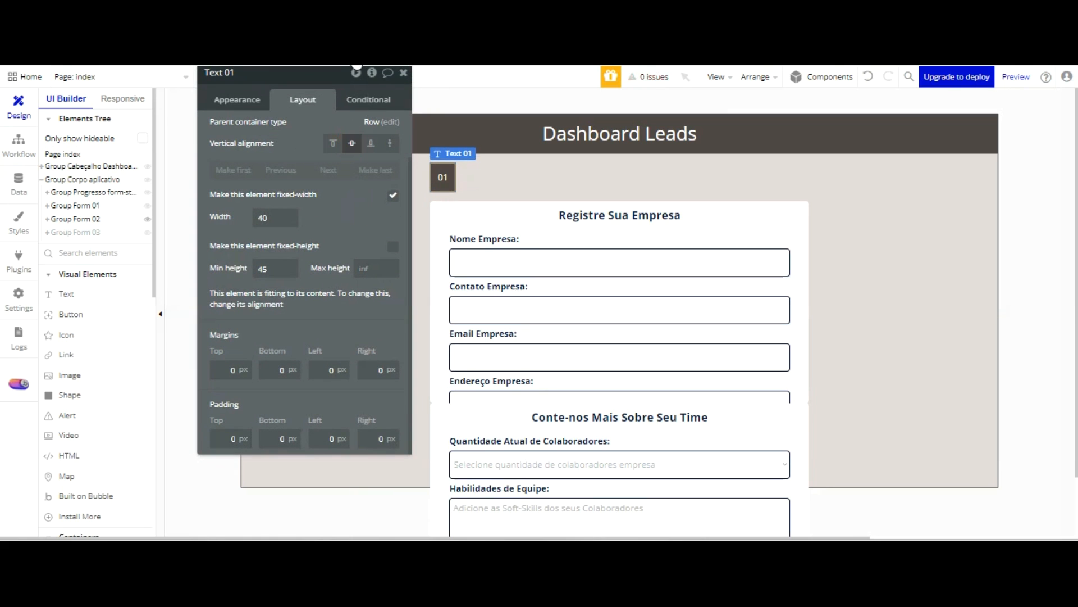
# Set the 01 text's border roundness to 20
pyautogui.click(226, 99)
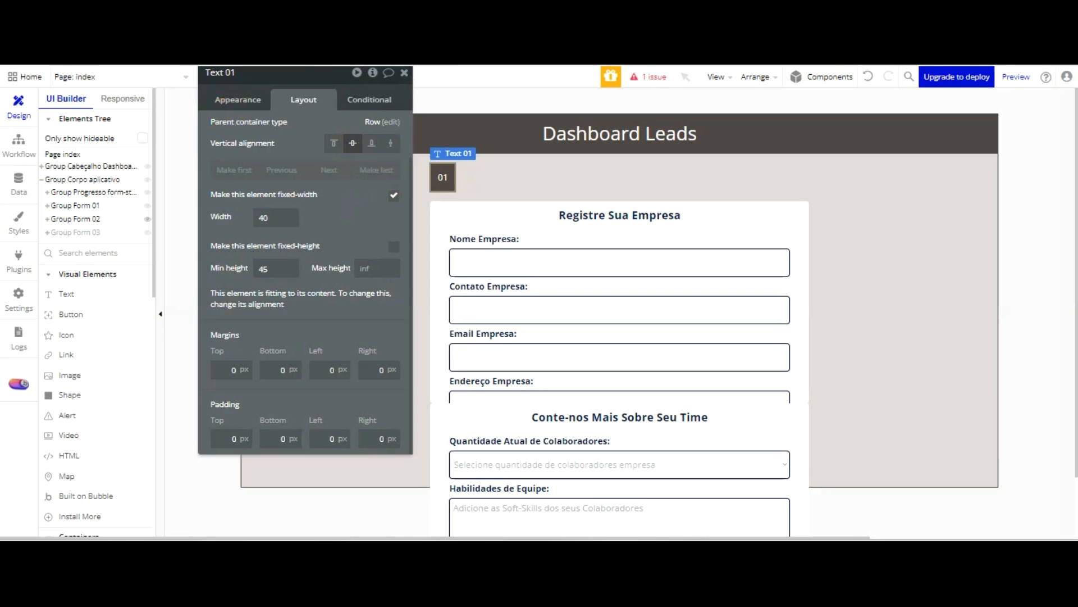
pyautogui.click(247, 100)
pyautogui.scroll(-10, 365, 186)
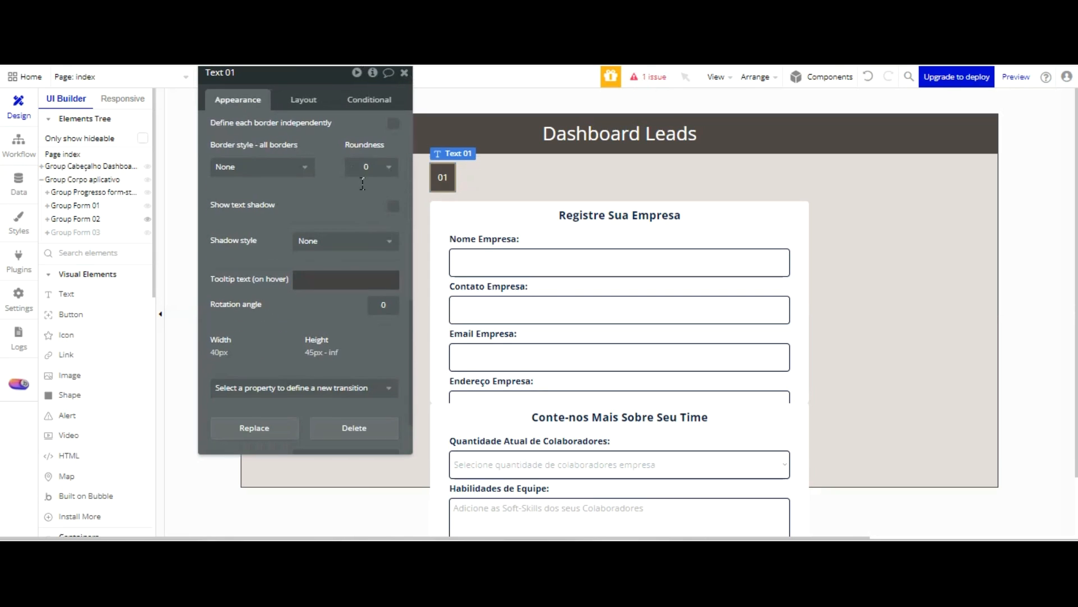
pyautogui.click(373, 167)
pyautogui.click(373, 296)
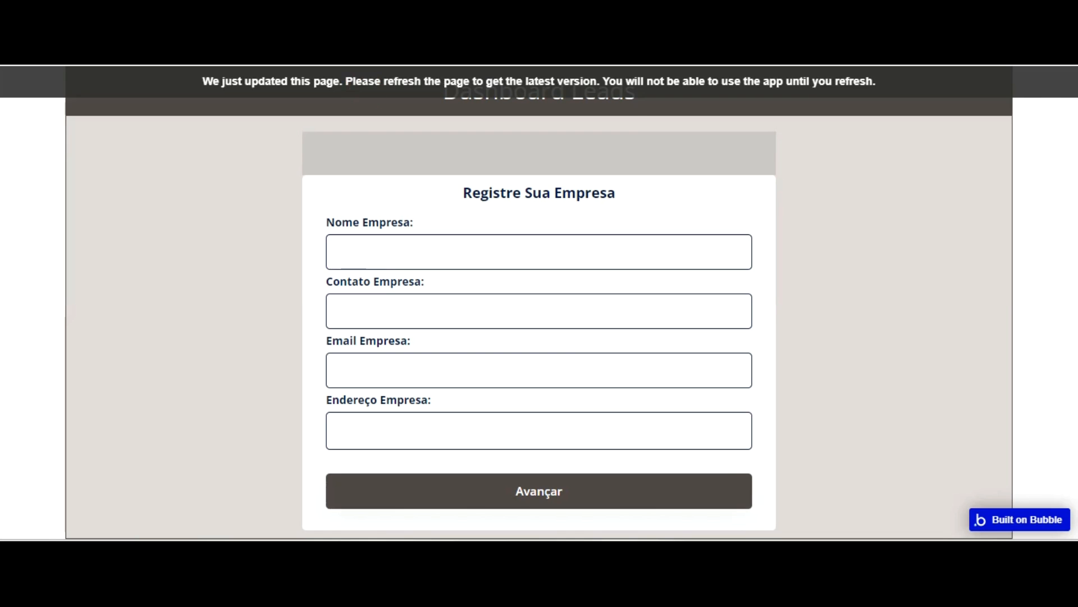
pyautogui.click(412, 125)
# Reload the form preview to check the 01 badge's shape, and review its appearance settings
pyautogui.press('F5')
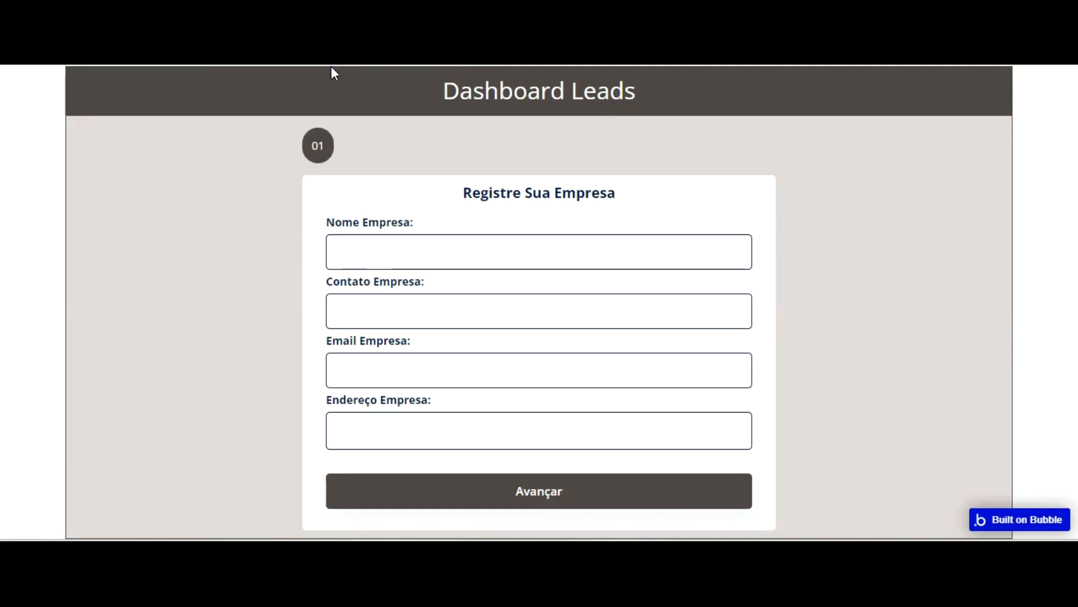
pyautogui.click(309, 132)
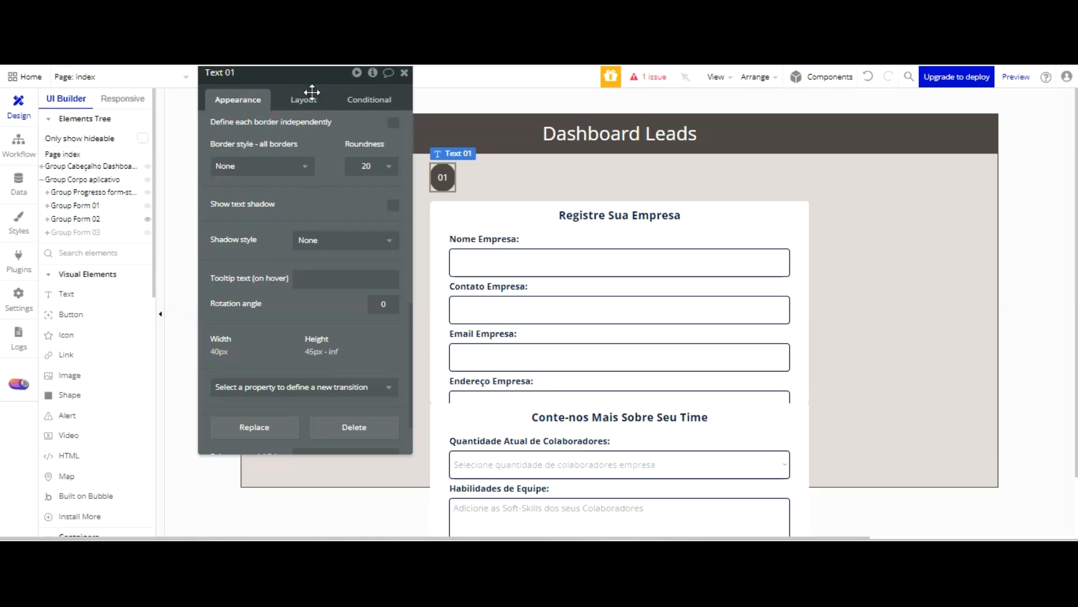
pyautogui.scroll(10, 303, 107)
pyautogui.scroll(-5, 294, 110)
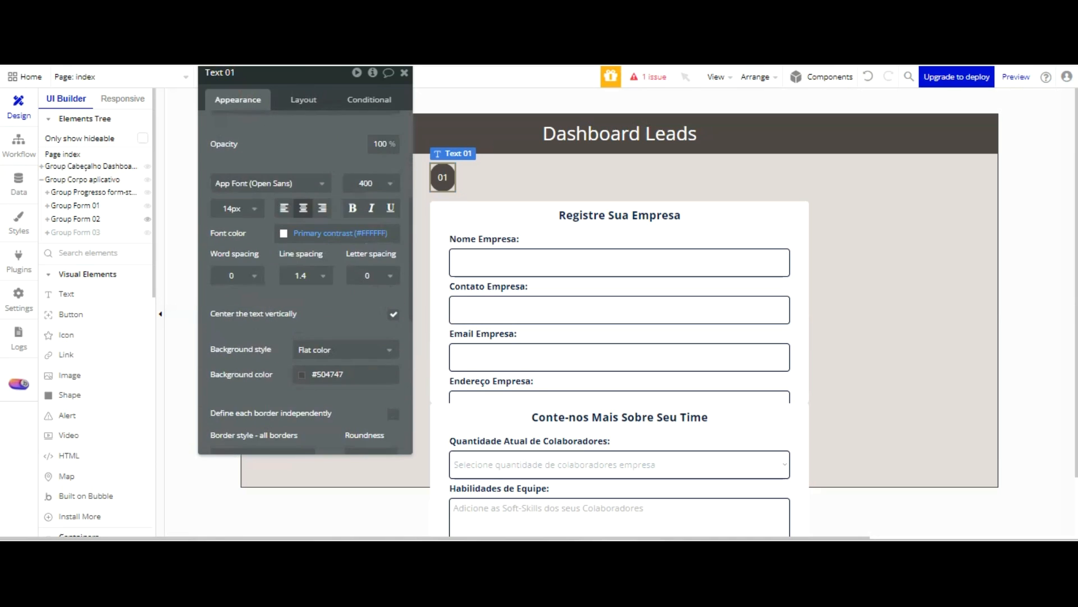
# Try a fixed width of 45 for the 01 badge, and undo the change
pyautogui.click(304, 100)
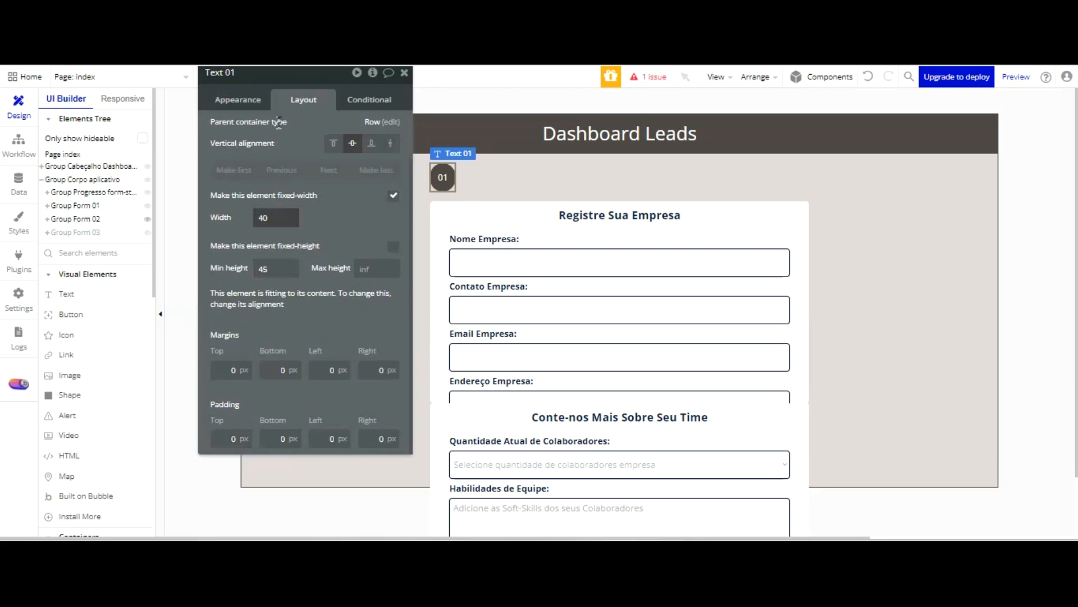
pyautogui.moveTo(278, 218); pyautogui.dragTo(252, 217)
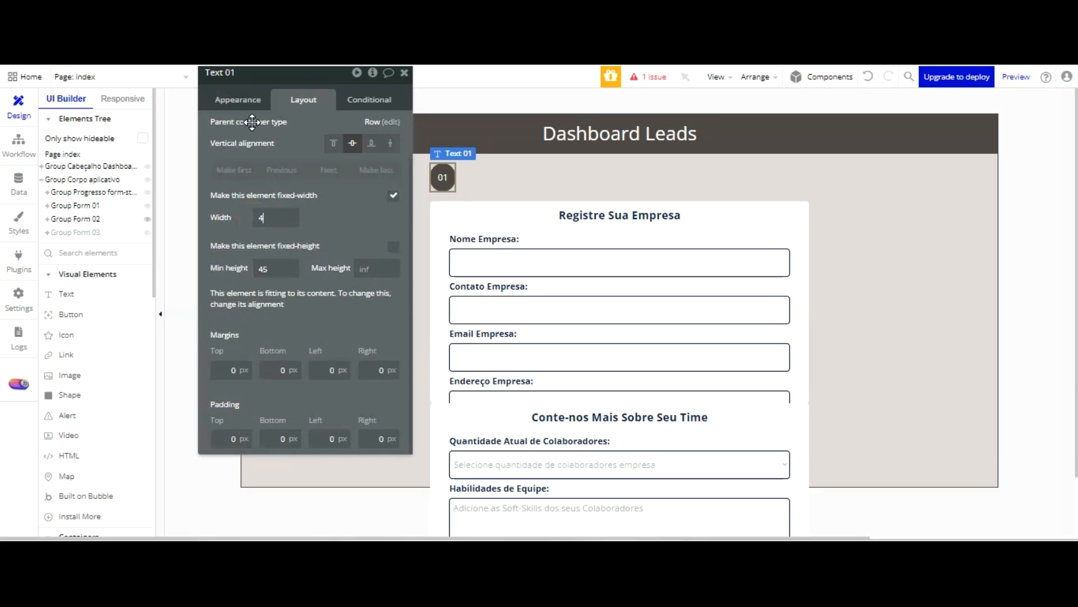
pyautogui.write('45')
pyautogui.click(337, 241)
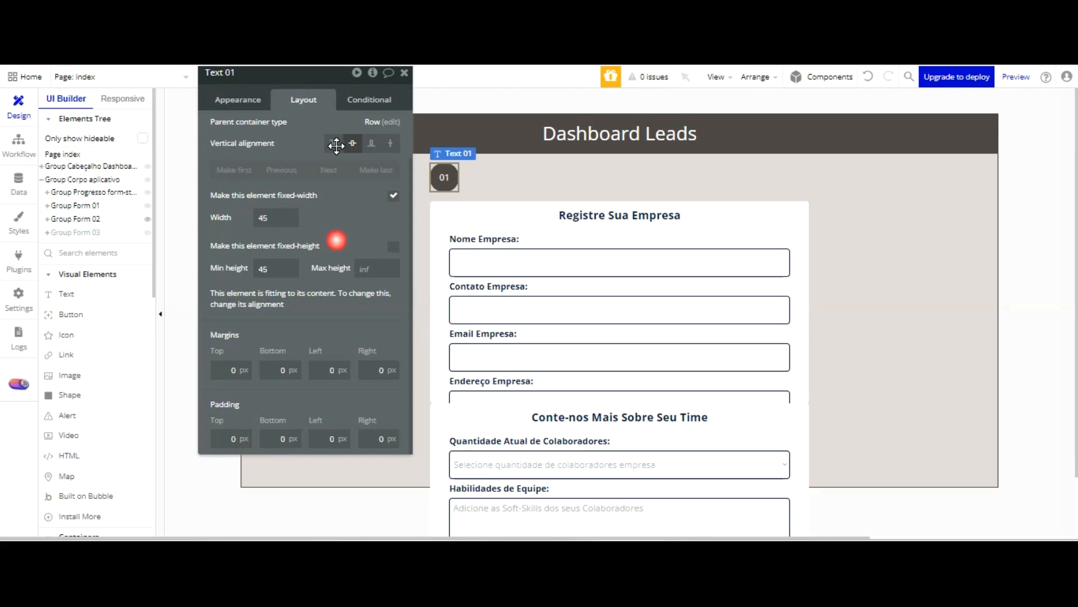
pyautogui.click(868, 77)
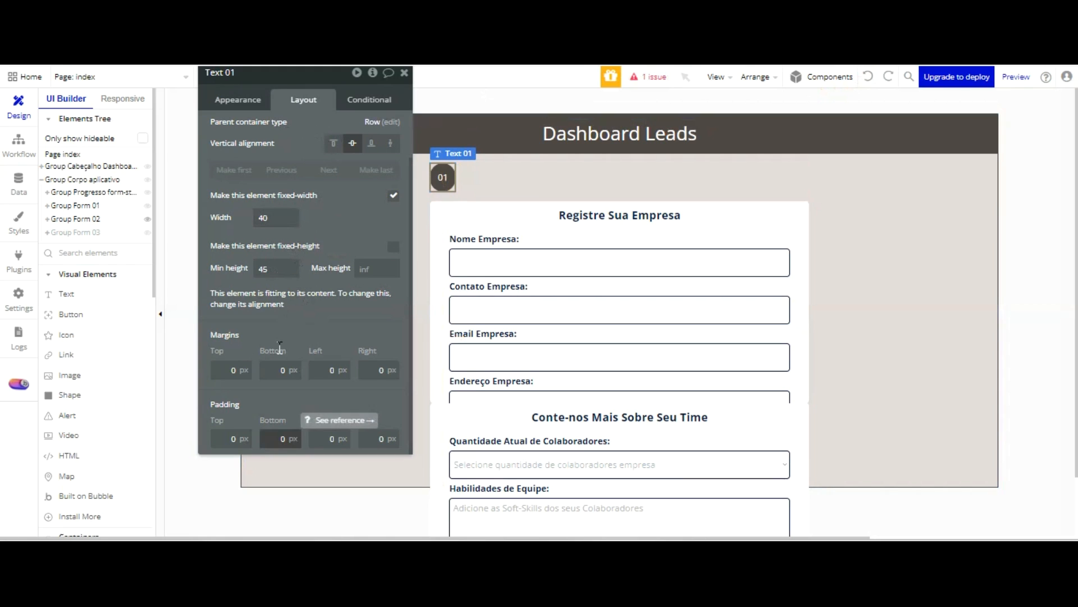
# Try a left margin of 5 px on the 01 badge and reload the form preview to check its position
pyautogui.click(332, 368)
pyautogui.write('5')
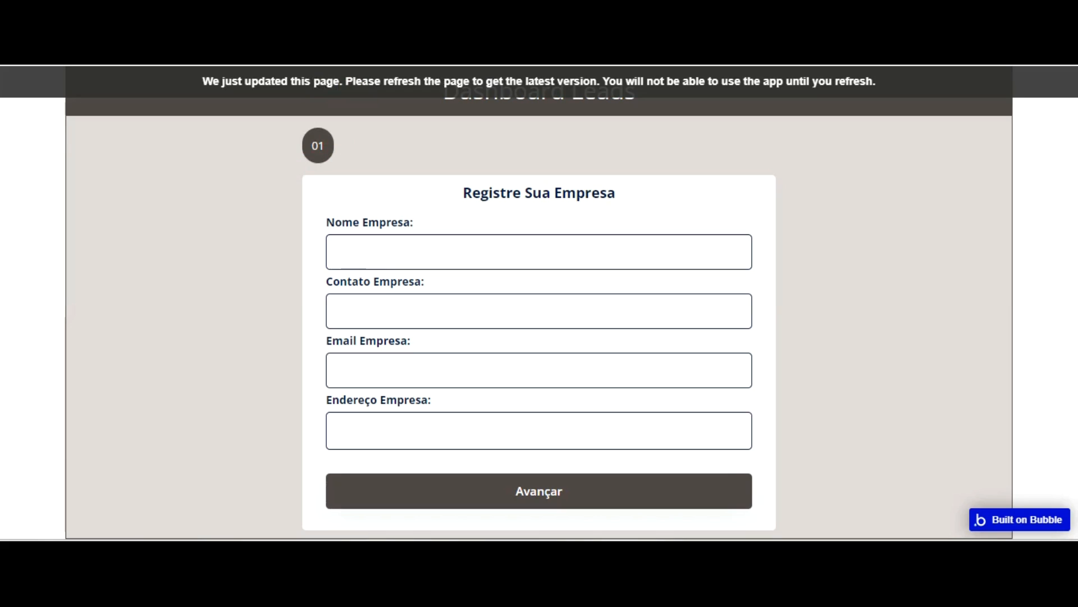
pyautogui.press('F5')
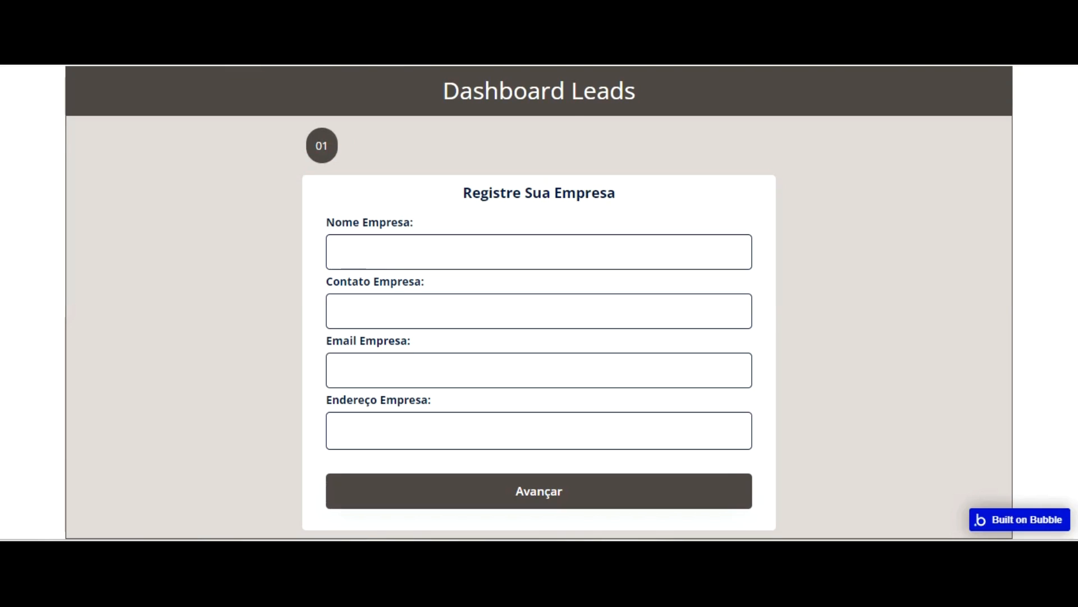
pyautogui.hotkey('ctrl', 'shift', 'Tab')
# Try a fixed width of 42 for the 01 badge and reload the form preview to check its shape
pyautogui.click(284, 123)
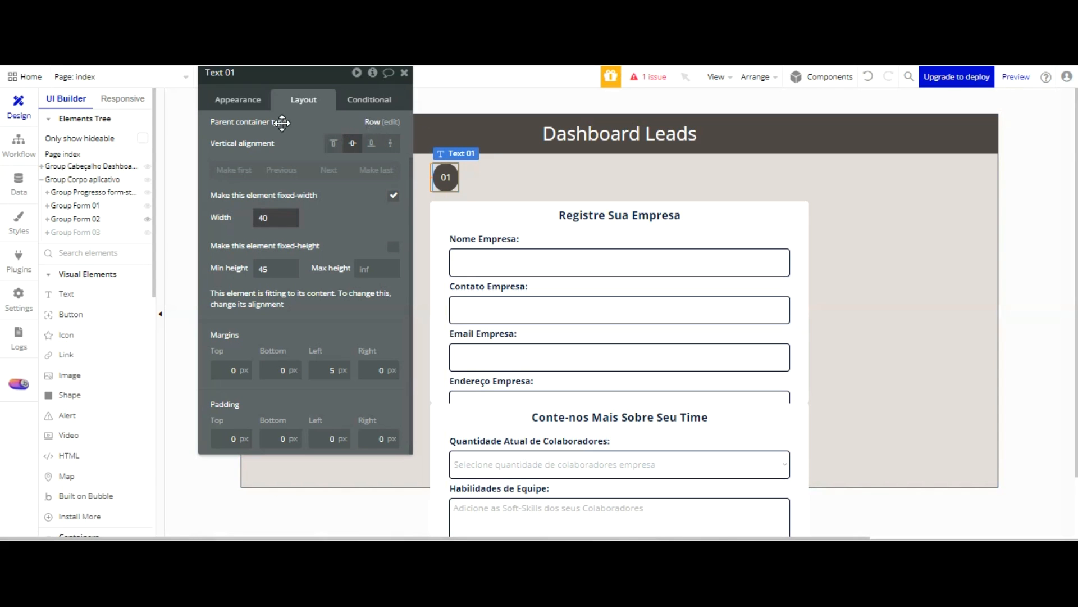
pyautogui.press('BackSpace')
pyautogui.write('2')
pyautogui.hotkey('ctrl', 'Tab')
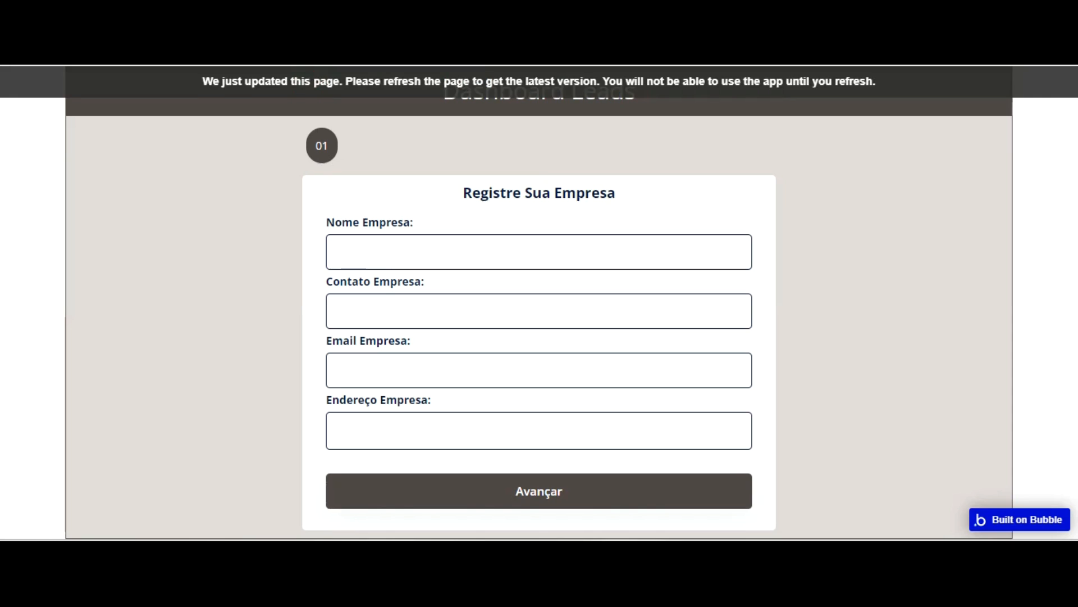
pyautogui.press('F5')
# Set the 01 badge's fixed width to 45 and reload the form preview to check its roundness
pyautogui.hotkey('ctrl', 'shift', 'Tab')
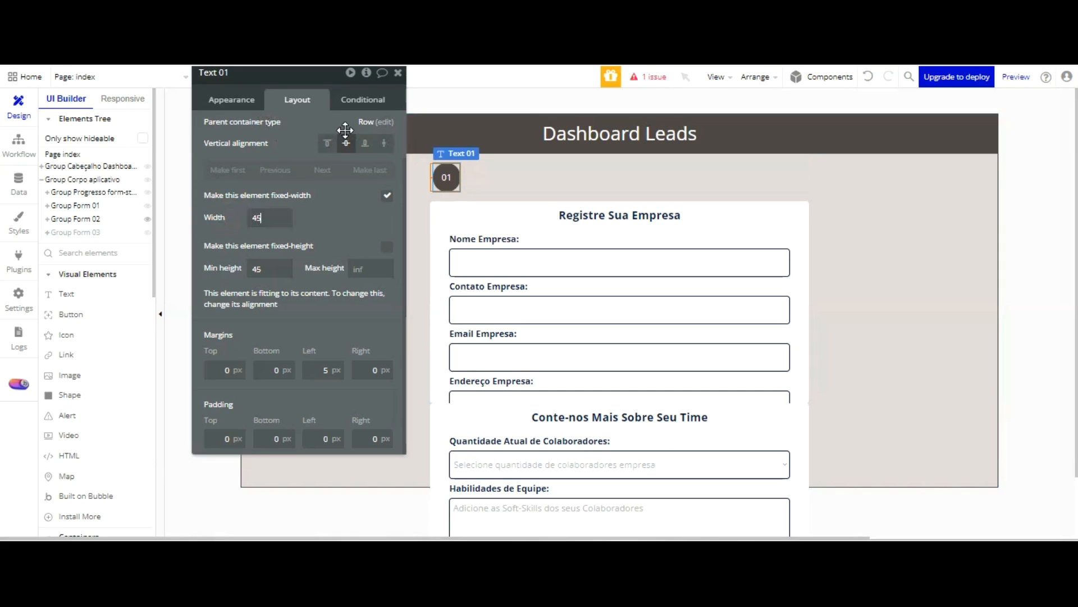
pyautogui.hotkey('ctrl', 'Tab')
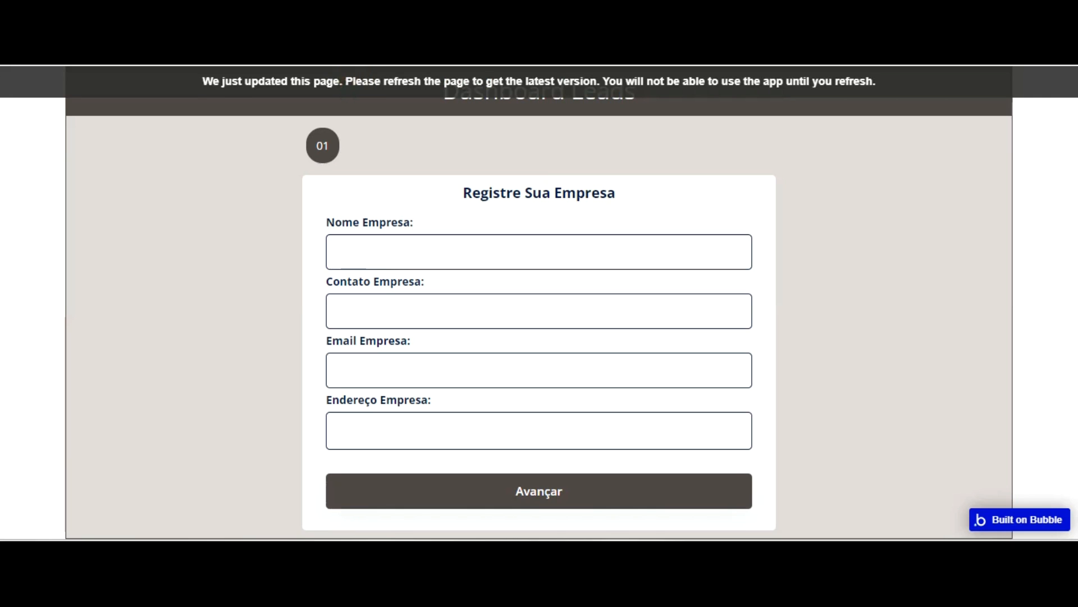
pyautogui.press('F5')
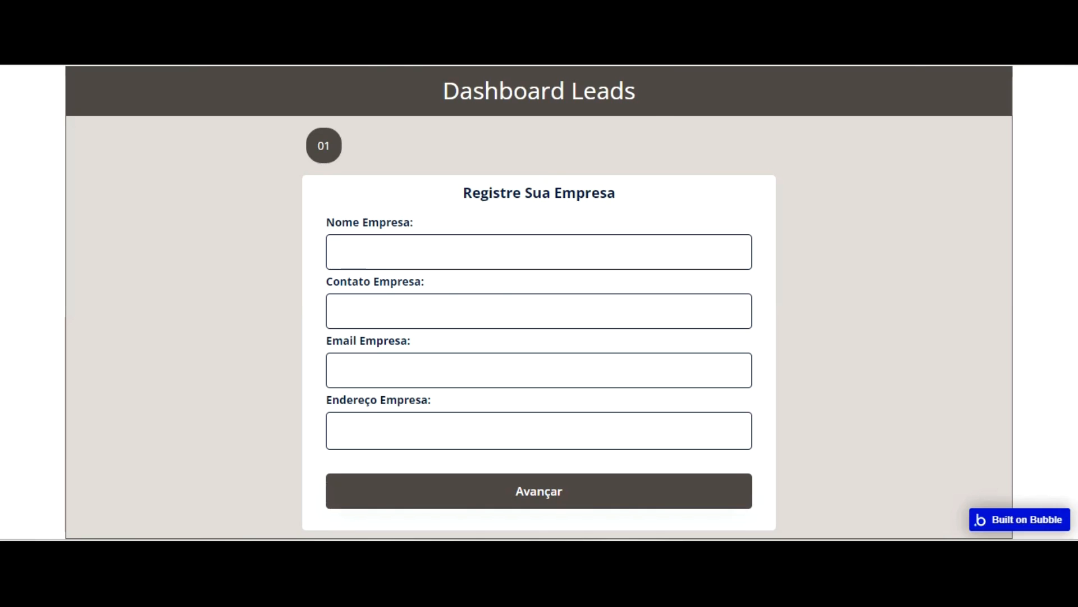
# Reset the 01 badge's left margin to 0 px and check its alignment in the reloaded form preview
pyautogui.hotkey('ctrl', 'Tab')
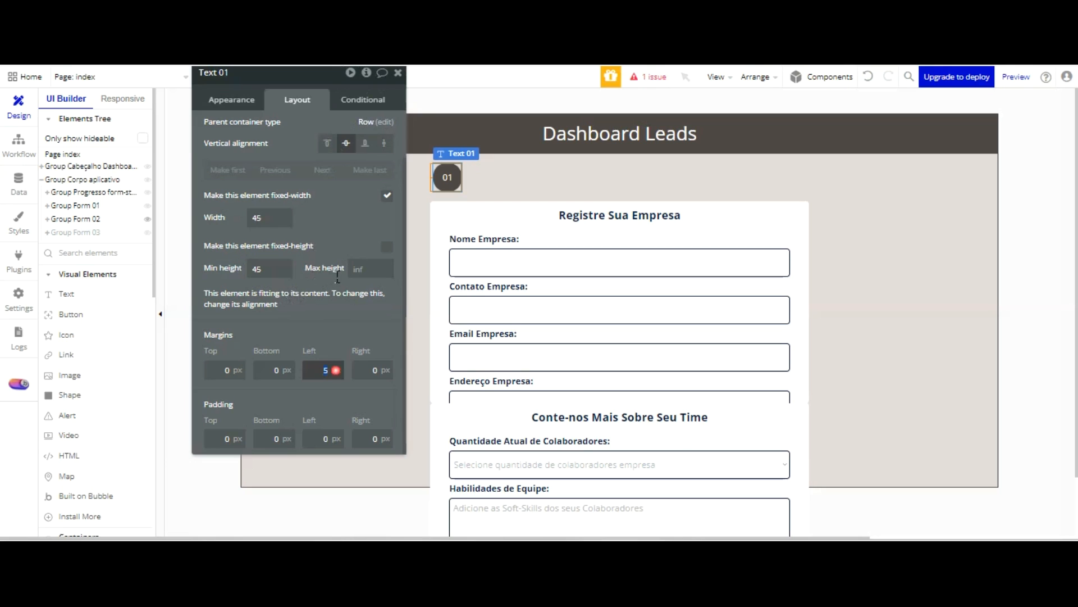
pyautogui.hotkey('ctrl', 'Tab')
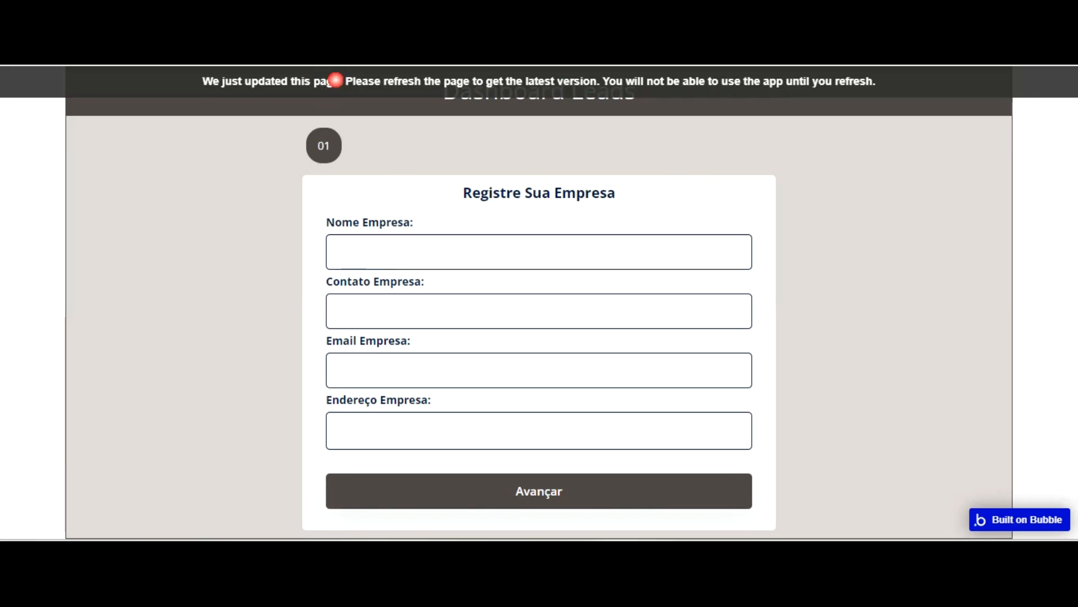
pyautogui.press('F5')
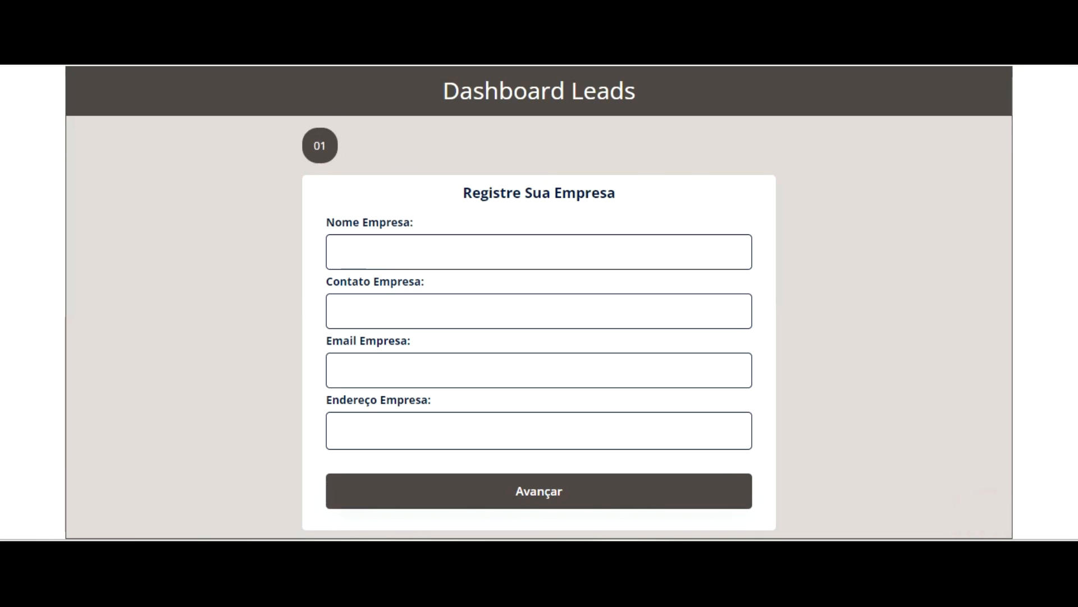
pyautogui.hotkey('ctrl', 'shift', 'Tab')
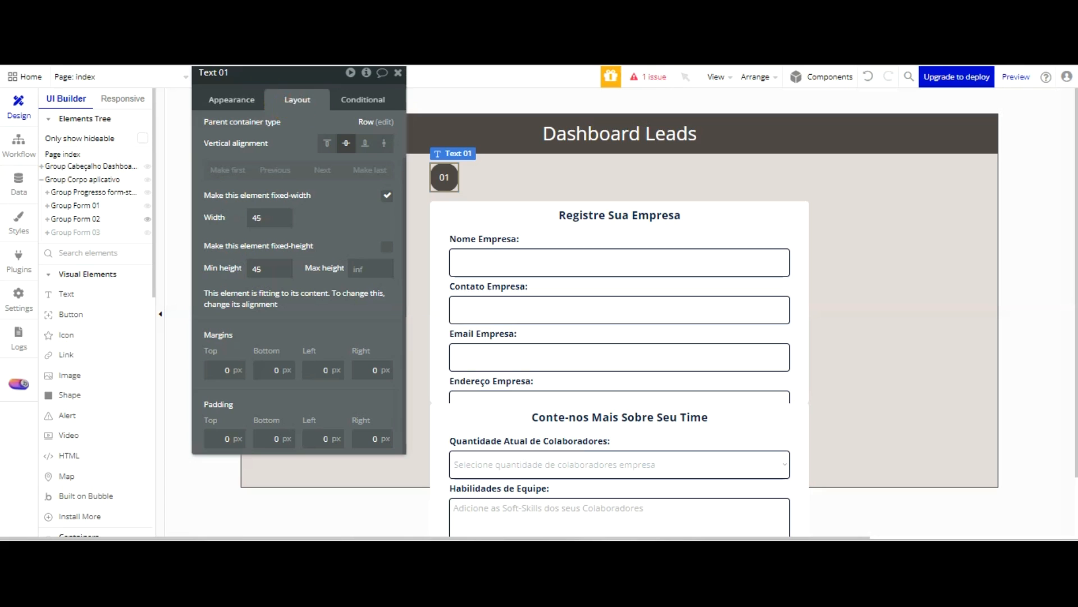
# Duplicate the 01 badge twice so the progress group holds three badges in a row
pyautogui.click(445, 175)
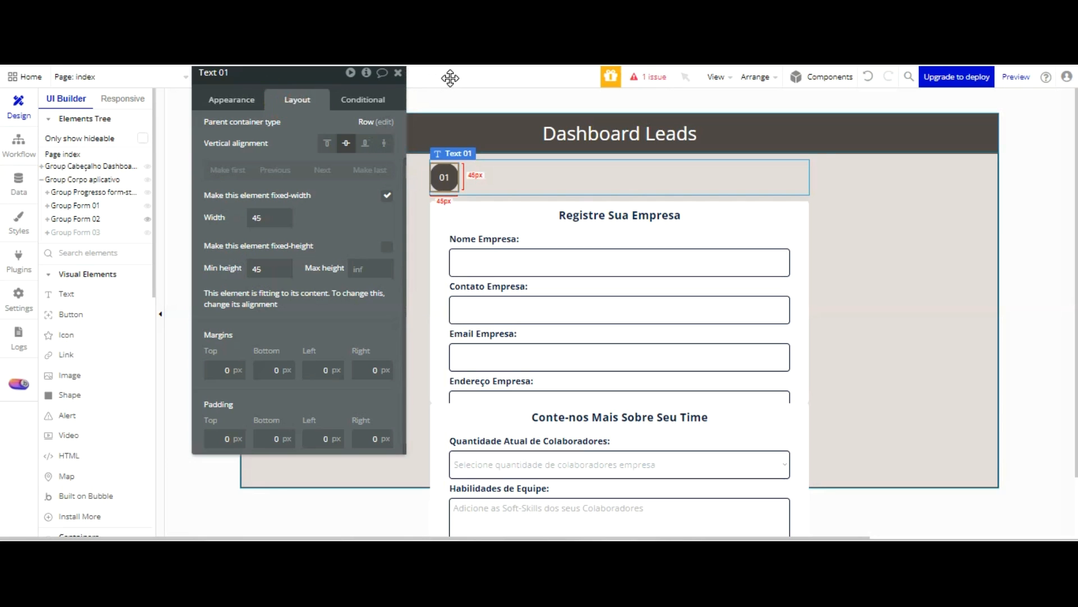
pyautogui.hotkey('ctrl', 'v')
pyautogui.hotkey('ctrl', 'v')
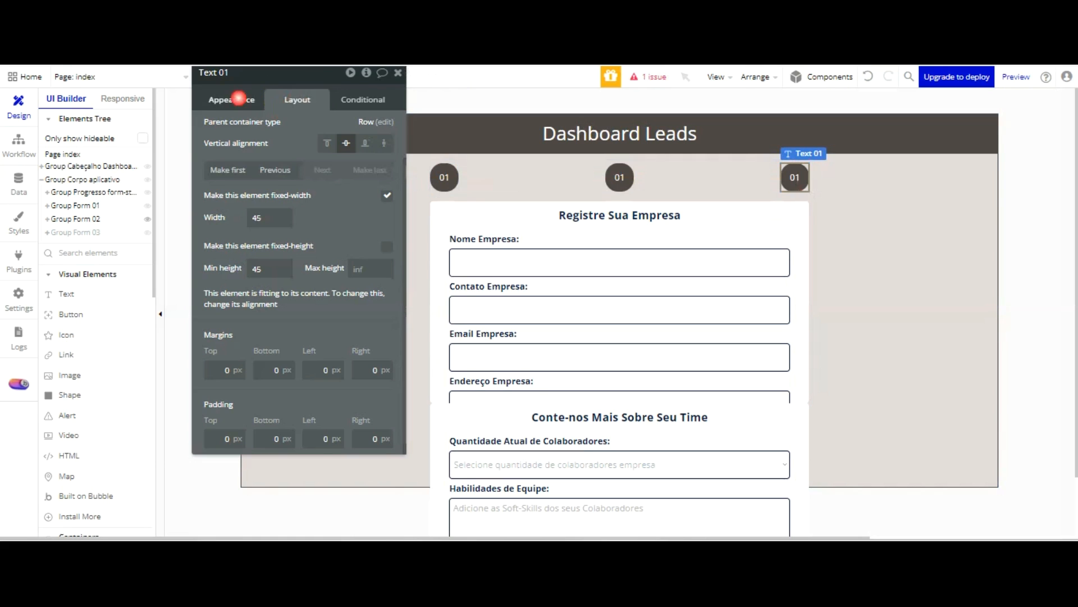
# Change the middle badge's text to 02 and the last badge's text to 03
pyautogui.click(239, 98)
pyautogui.click(619, 177)
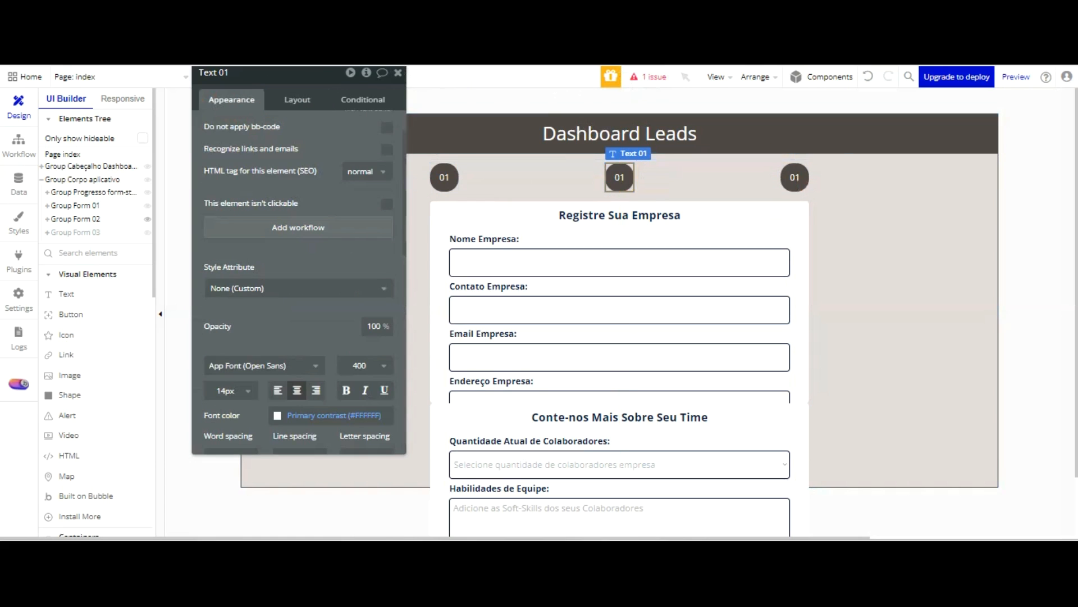
pyautogui.scroll(1, 298, 253)
pyautogui.doubleClick(233, 138)
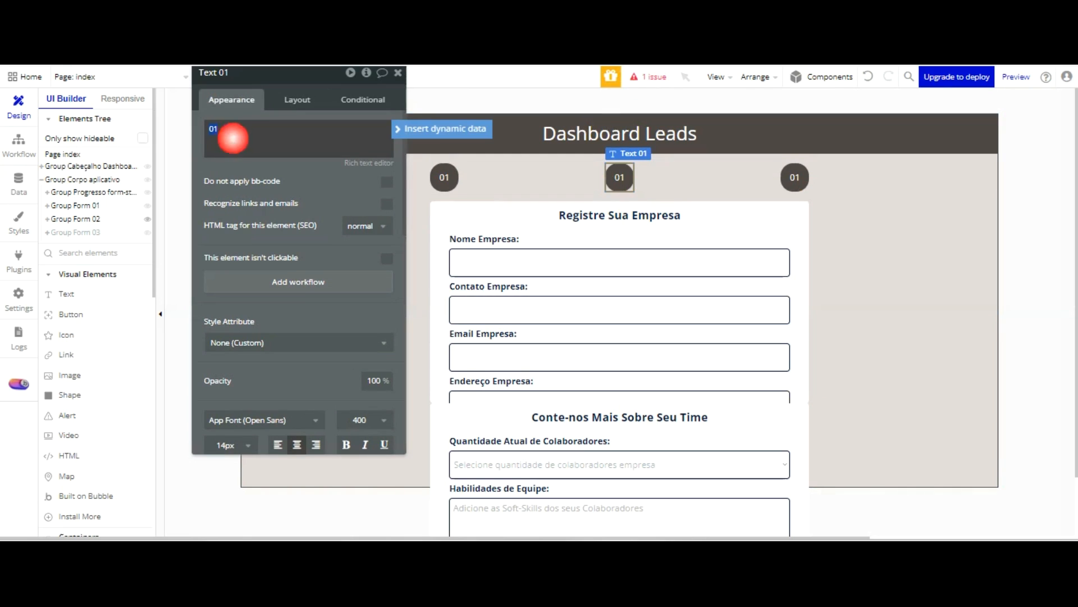
pyautogui.write('02')
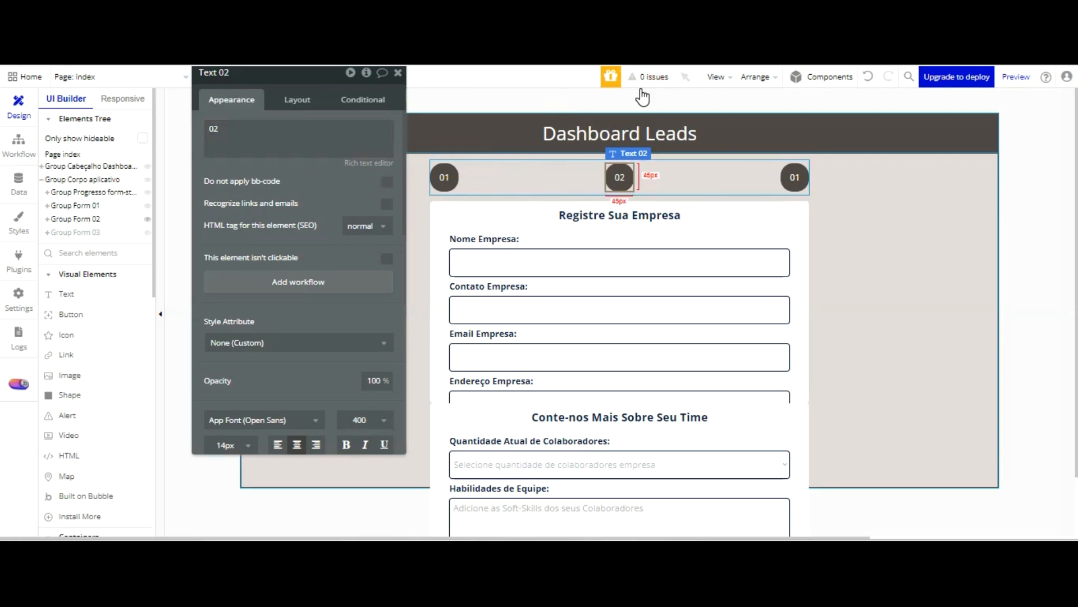
pyautogui.click(778, 177)
pyautogui.doubleClick(233, 135)
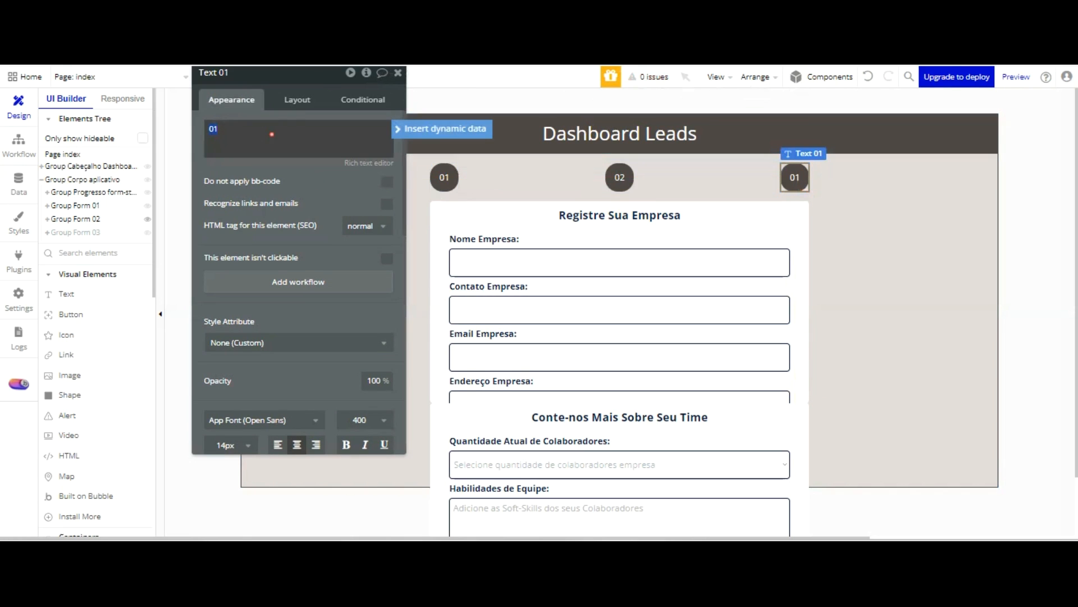
pyautogui.click(308, 73)
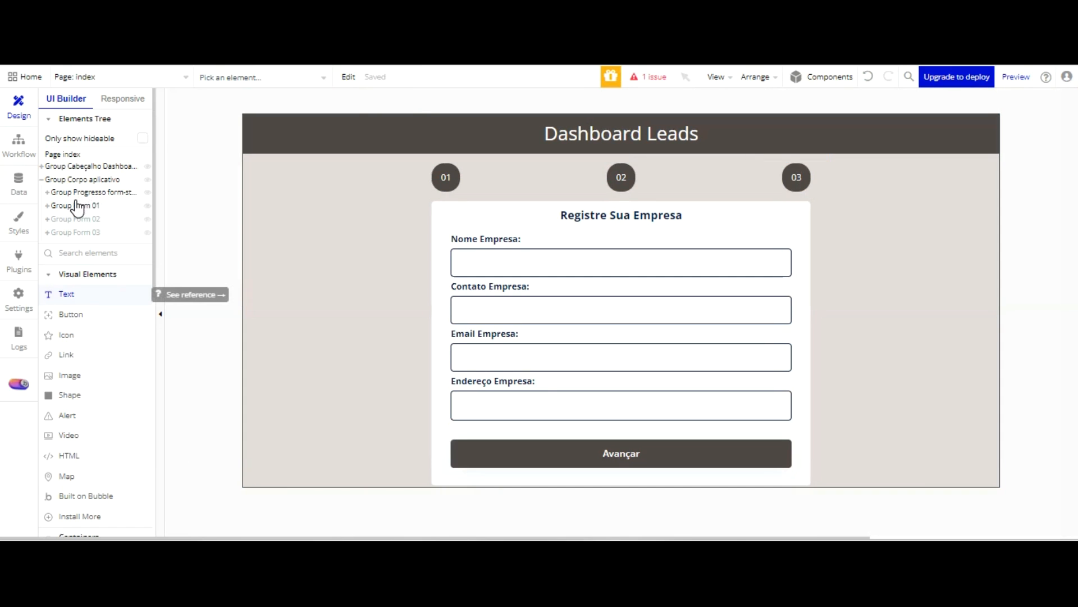
# Add an empty text element between the 01 and 02 badges, detach its style and centre its text both ways
pyautogui.click(66, 294)
pyautogui.click(487, 184)
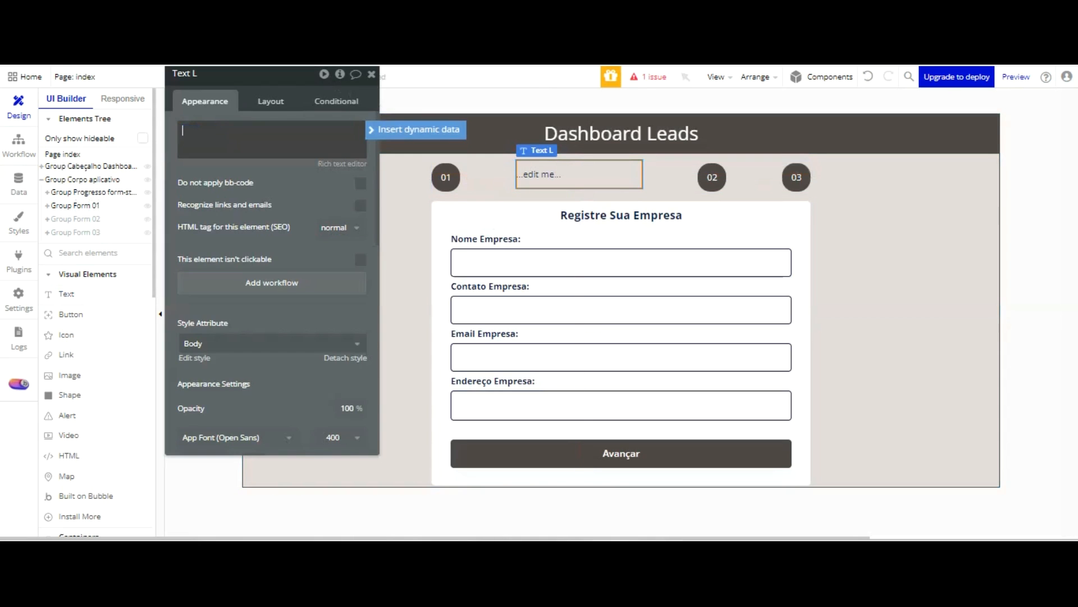
pyautogui.click(341, 357)
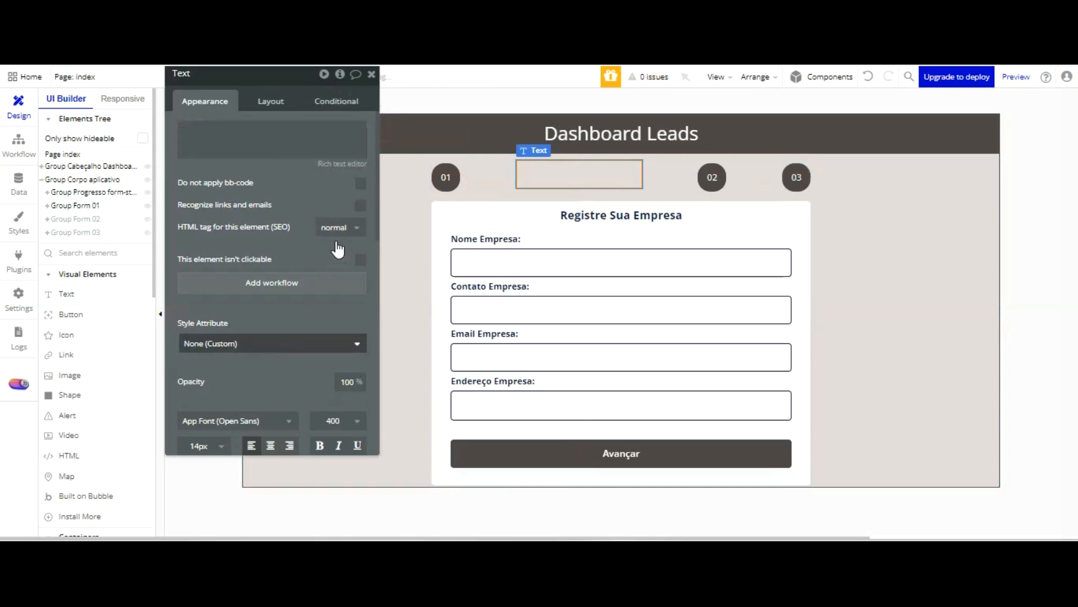
pyautogui.scroll(-3, 337, 249)
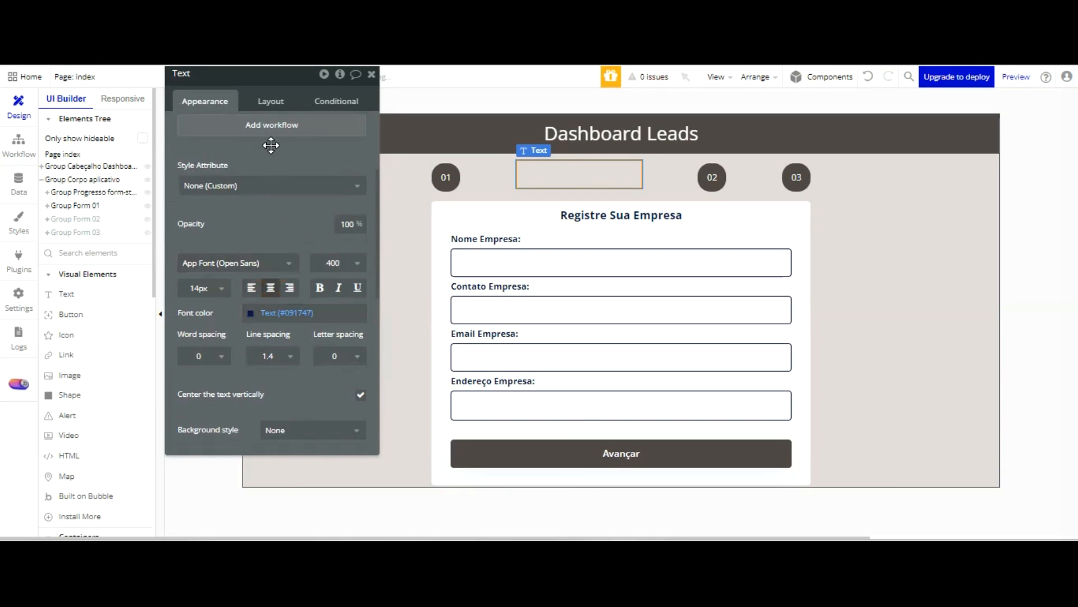
pyautogui.scroll(3, 271, 146)
# Give the empty text between 01 and 02 a flexible width of at least 100, a fixed height of 10 and centred vertical alignment
pyautogui.click(270, 101)
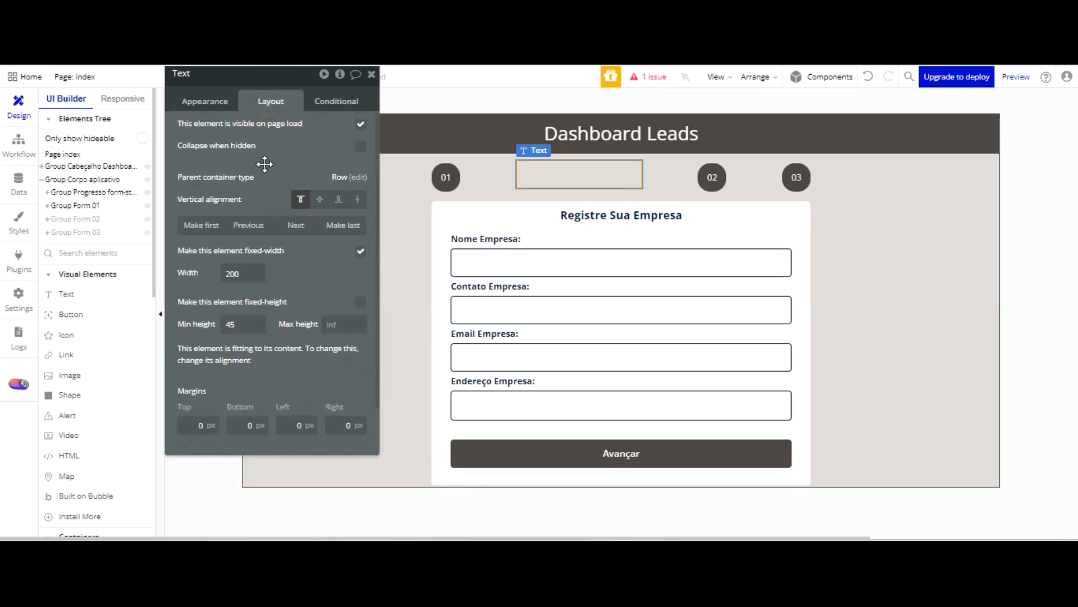
pyautogui.click(360, 251)
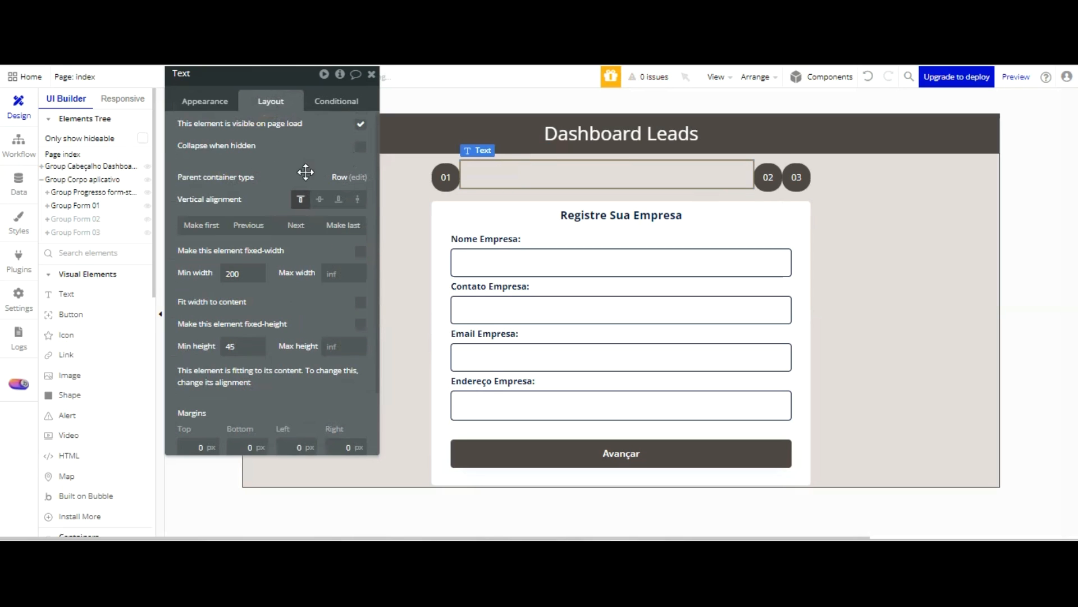
pyautogui.hotkey('ctrl', 'a')
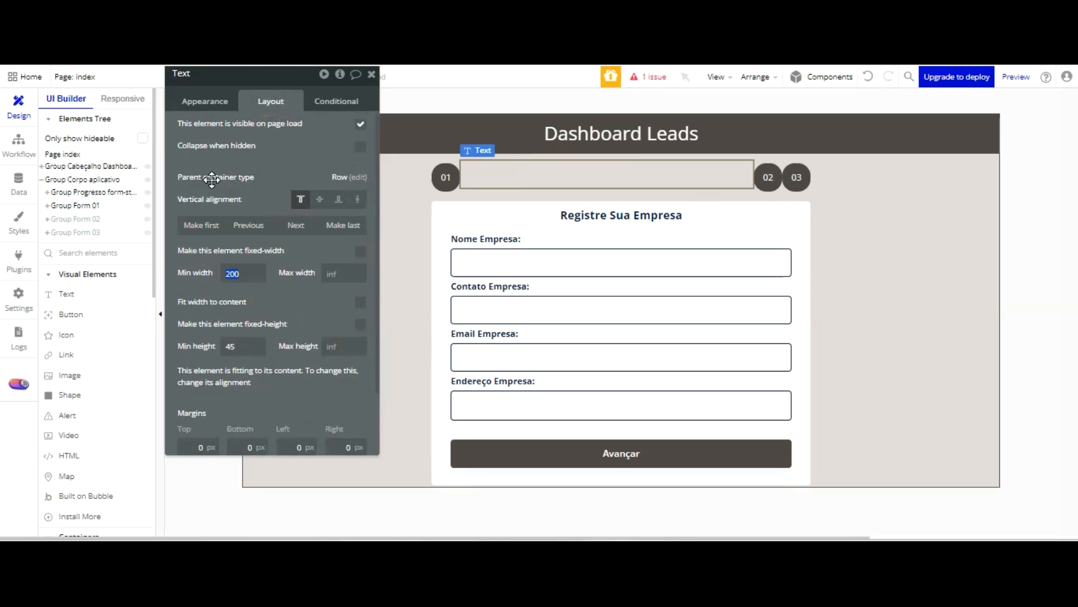
pyautogui.write('100')
pyautogui.press('Tab')
pyautogui.moveTo(245, 346); pyautogui.dragTo(209, 347)
pyautogui.write('10')
pyautogui.click(339, 320)
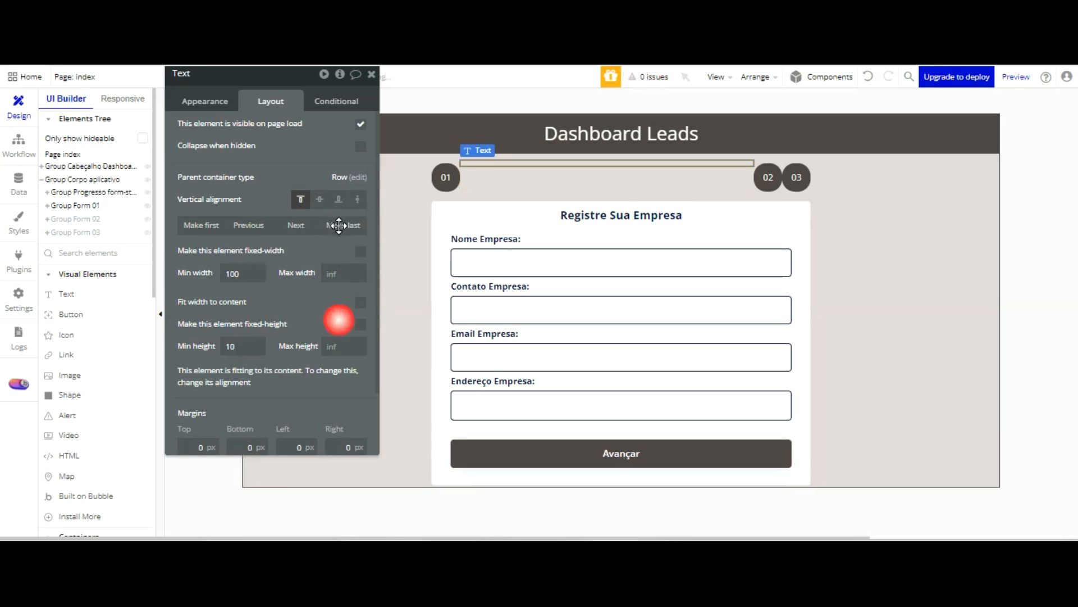
pyautogui.click(339, 201)
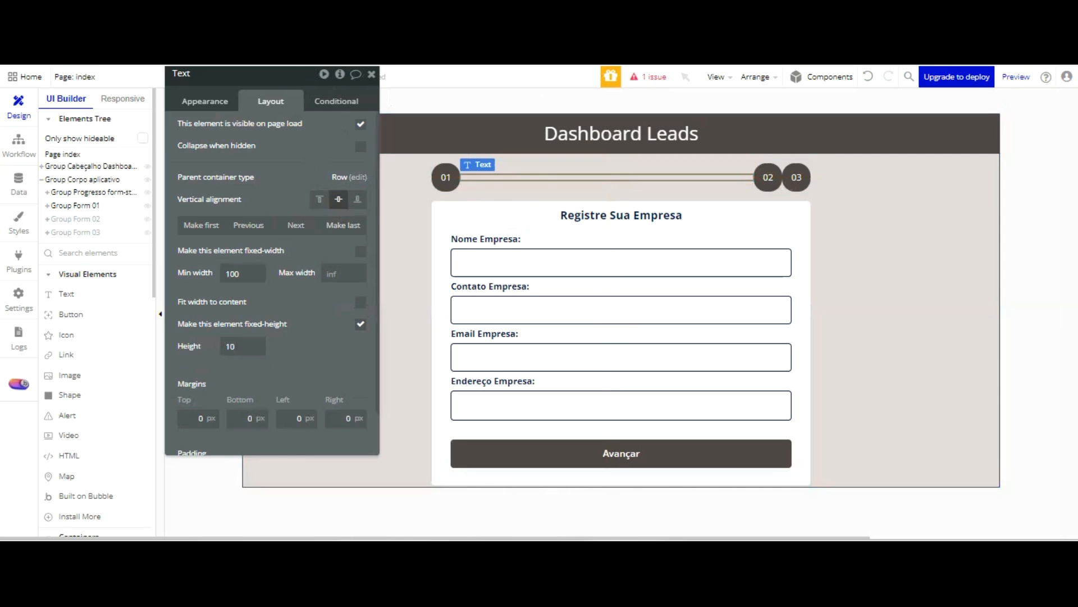
# Give the connector line between the 01 and 02 badges a flat background in the Text colour (#091747)
pyautogui.click(208, 102)
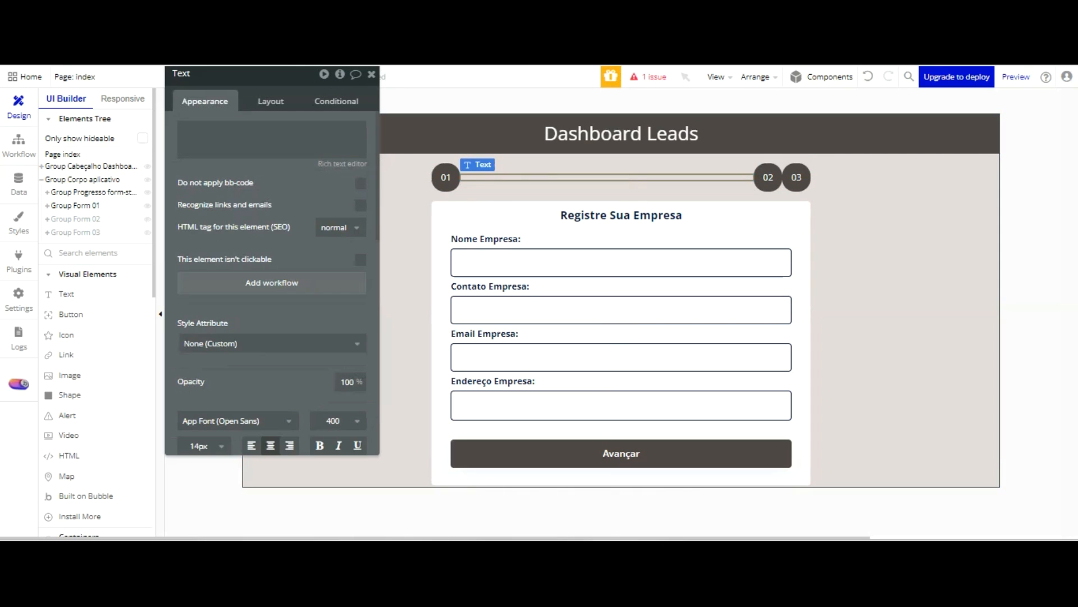
pyautogui.scroll(-4, 298, 282)
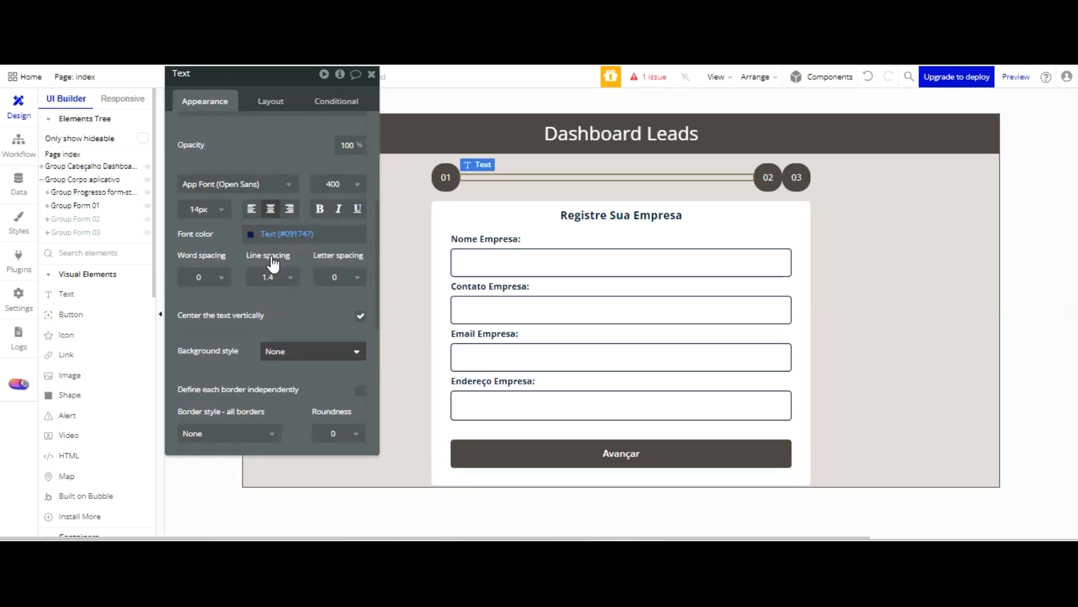
pyautogui.click(312, 351)
pyautogui.click(279, 410)
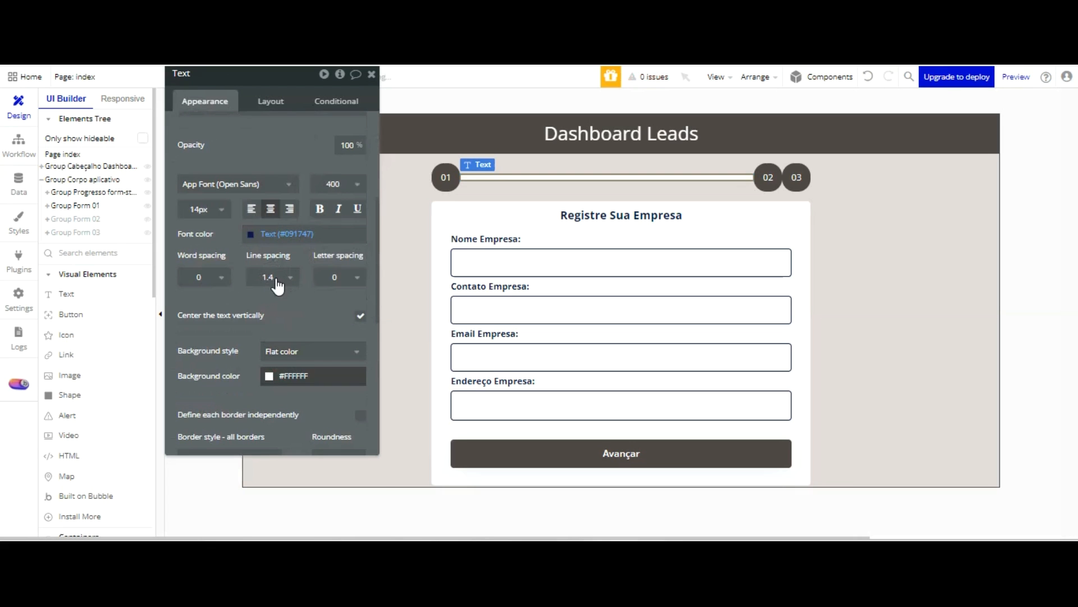
pyautogui.click(269, 376)
pyautogui.click(302, 509)
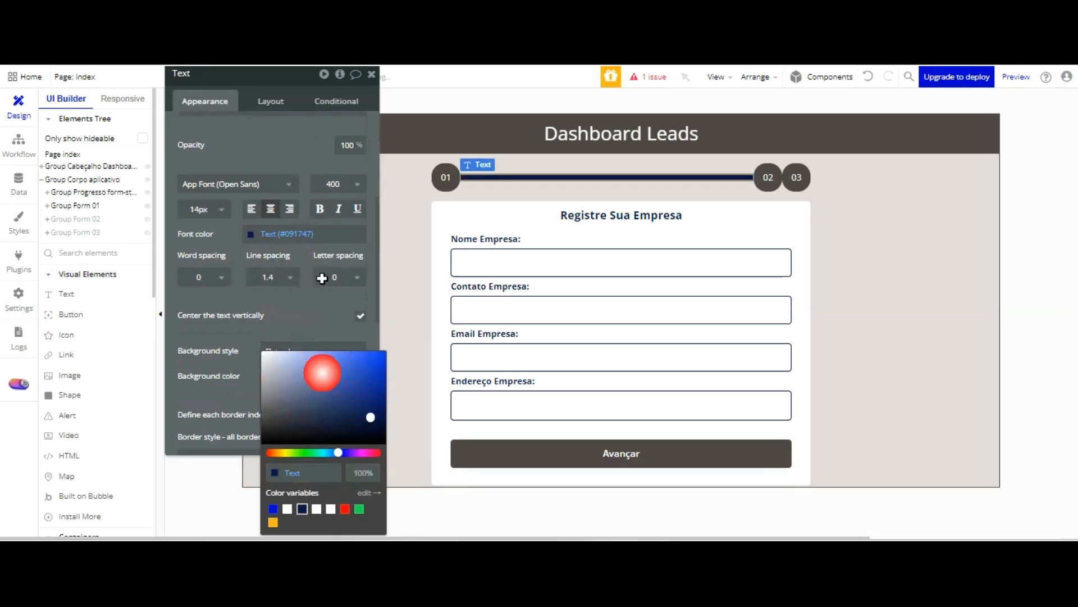
pyautogui.click(317, 224)
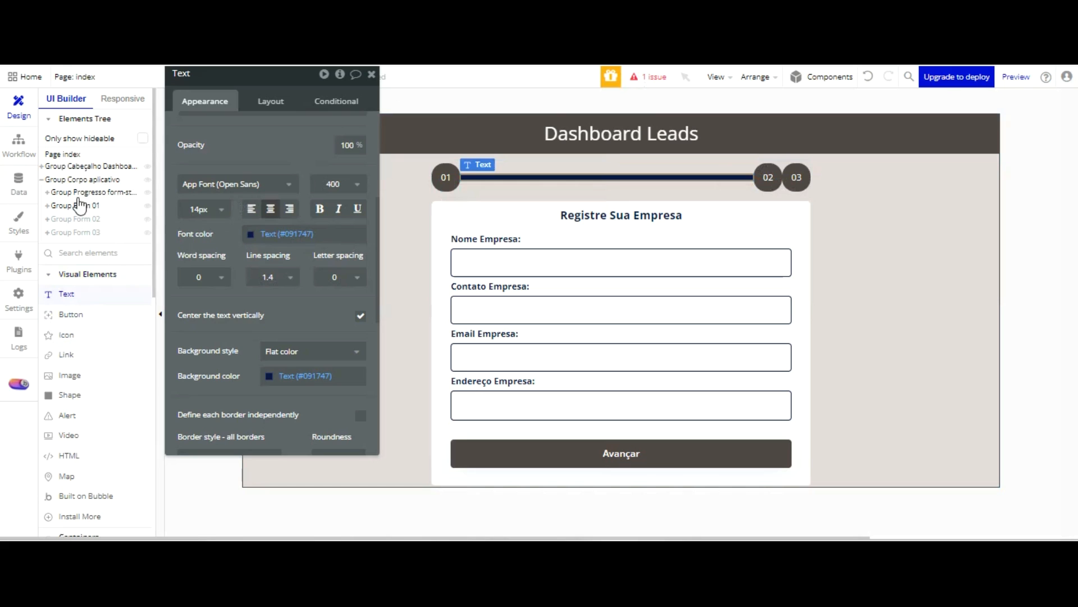
# Add a text element between the 02 and 03 badges, detach its style and centre its text both ways
pyautogui.press('Escape')
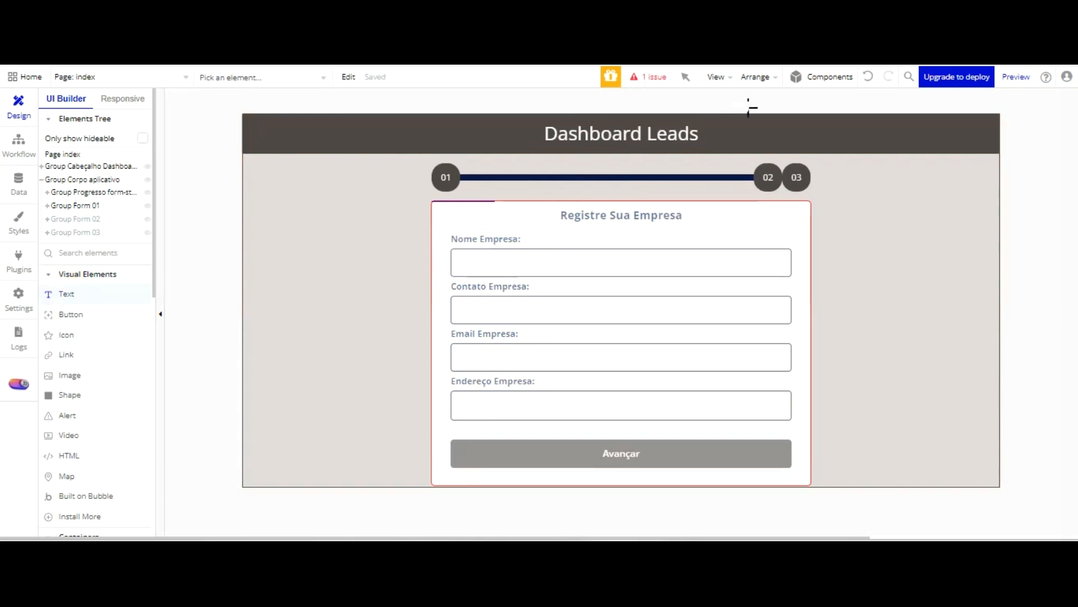
pyautogui.click(778, 177)
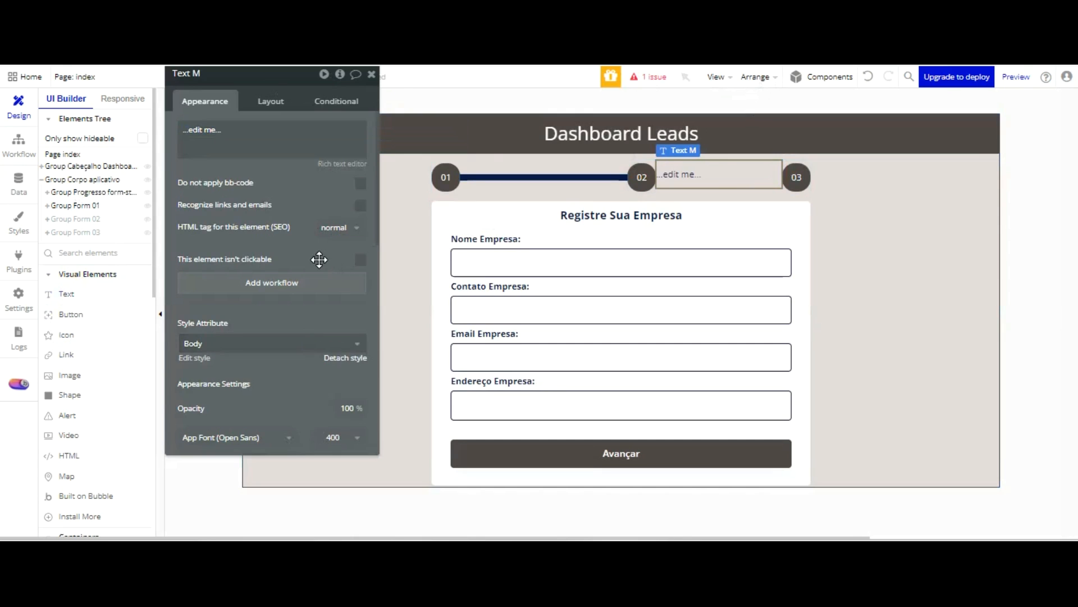
pyautogui.scroll(-5, 303, 241)
pyautogui.click(270, 209)
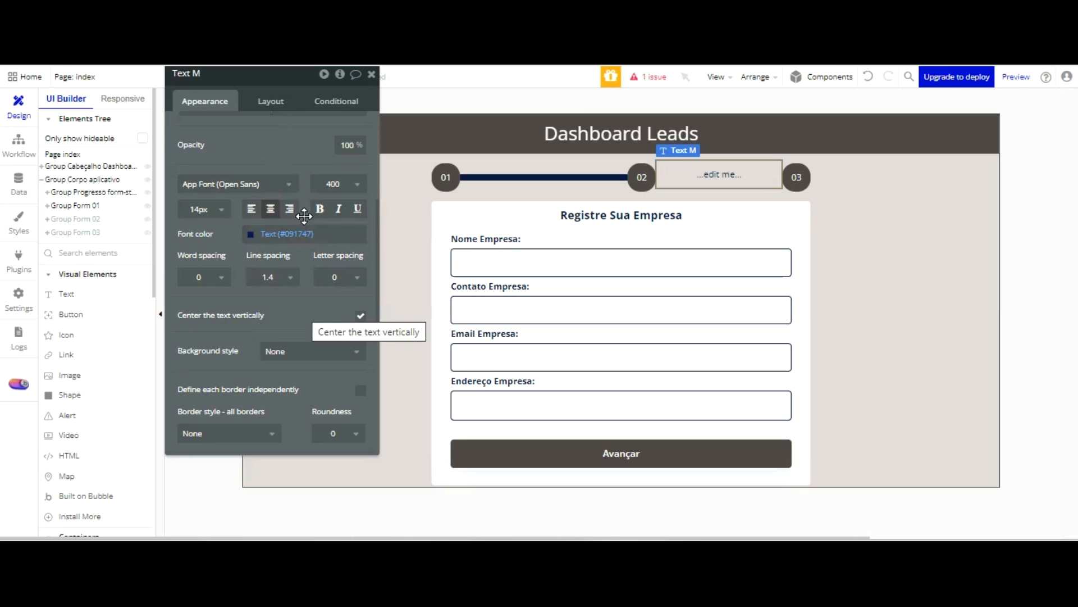
# Give the text element between the 02 and 03 badges a flat background in the Text colour (#091747)
pyautogui.scroll(-2, 304, 236)
pyautogui.click(290, 273)
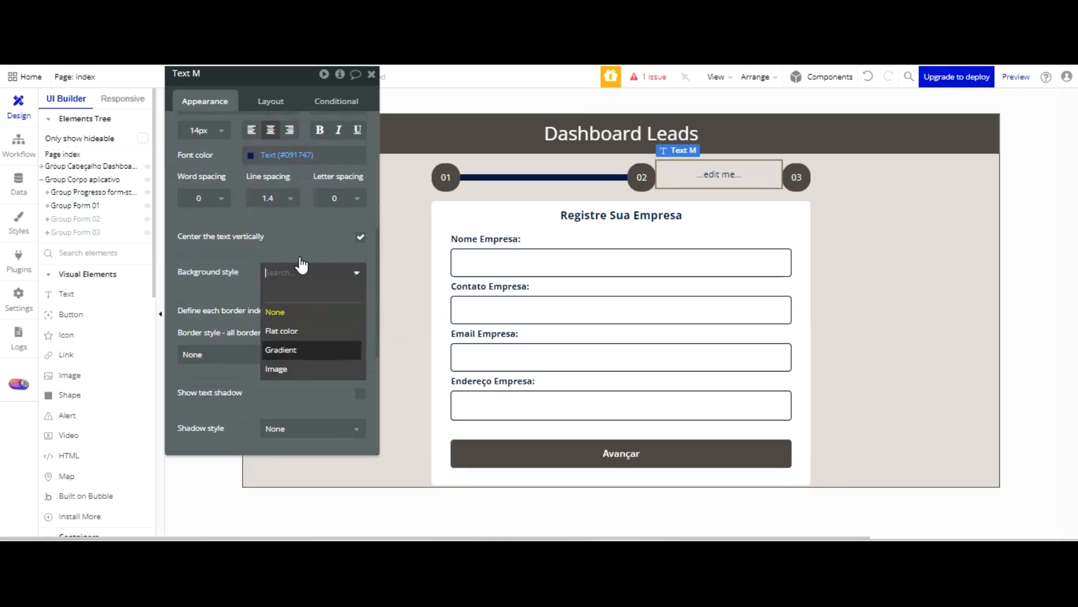
pyautogui.click(289, 330)
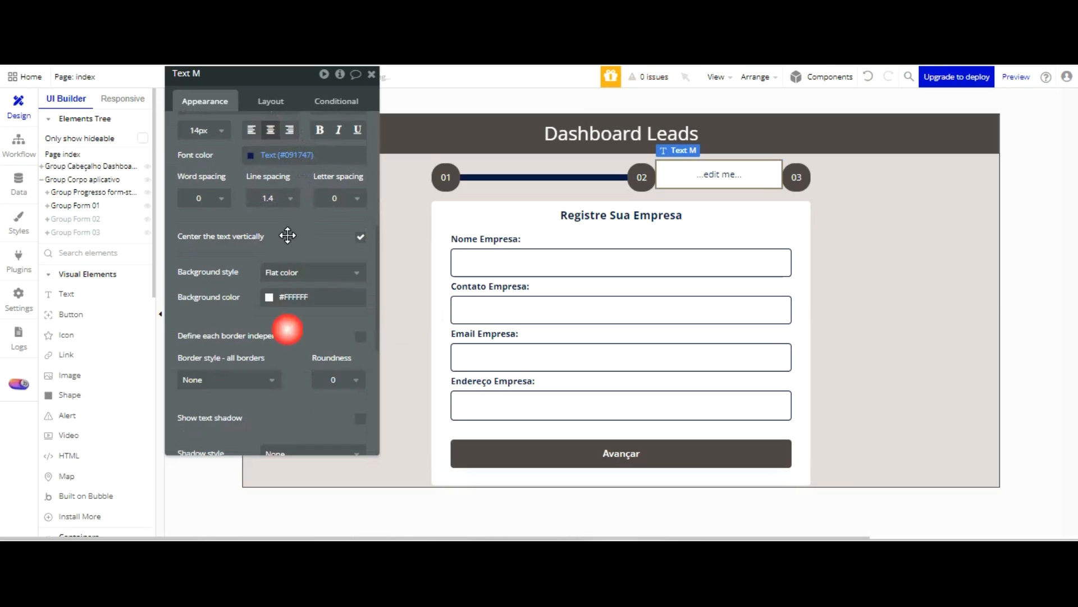
pyautogui.click(269, 297)
pyautogui.click(302, 466)
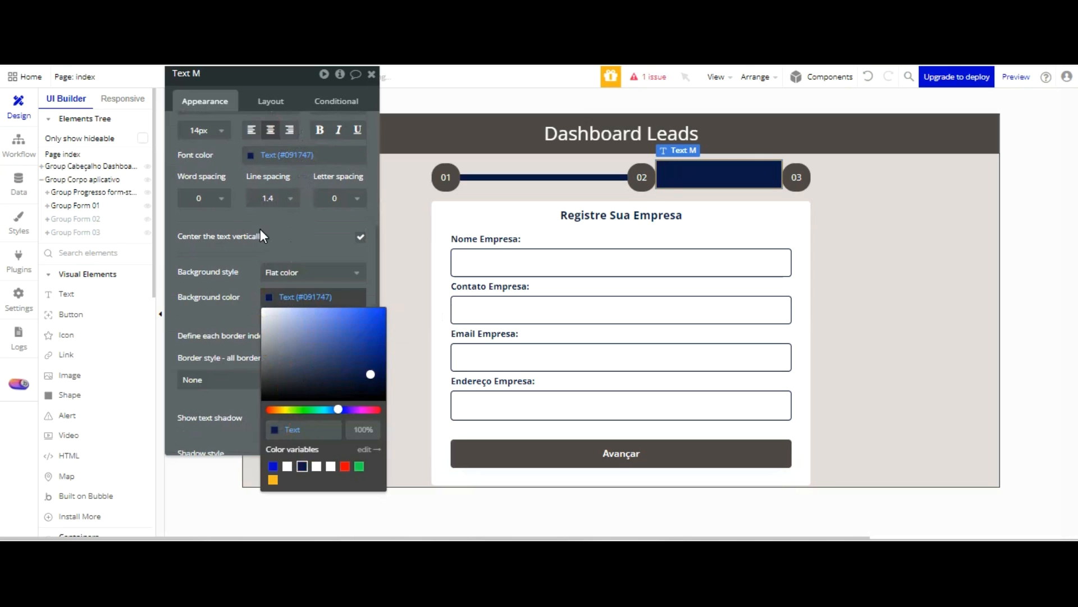
pyautogui.click(252, 312)
pyautogui.scroll(-2, 330, 245)
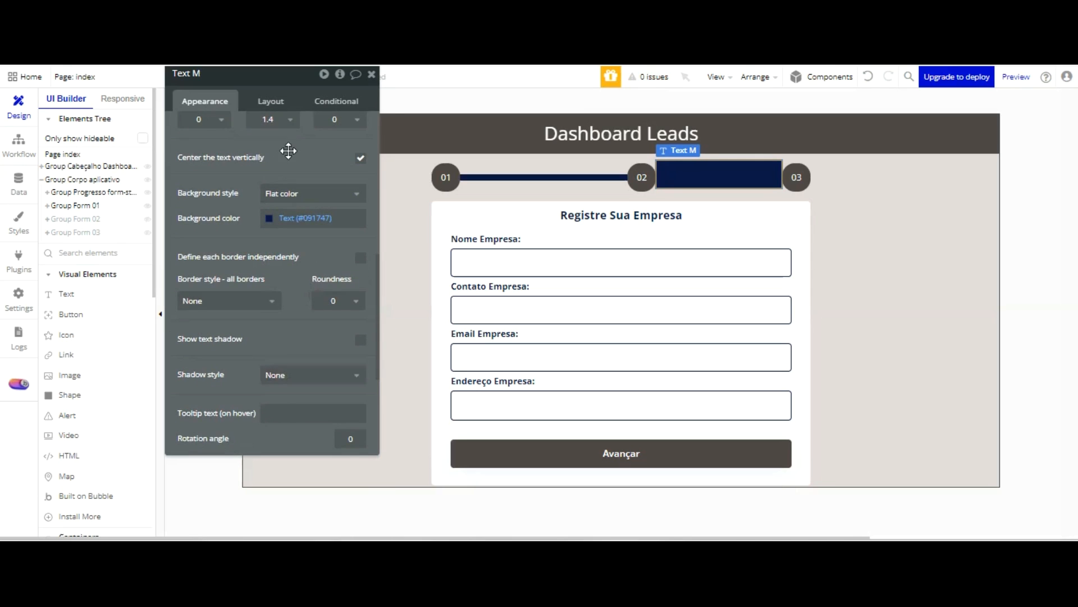
# Give the connector between the 02 and 03 badges a flexible width of at least 100 and a fixed height of 10
pyautogui.scroll(8, 288, 152)
pyautogui.click(277, 108)
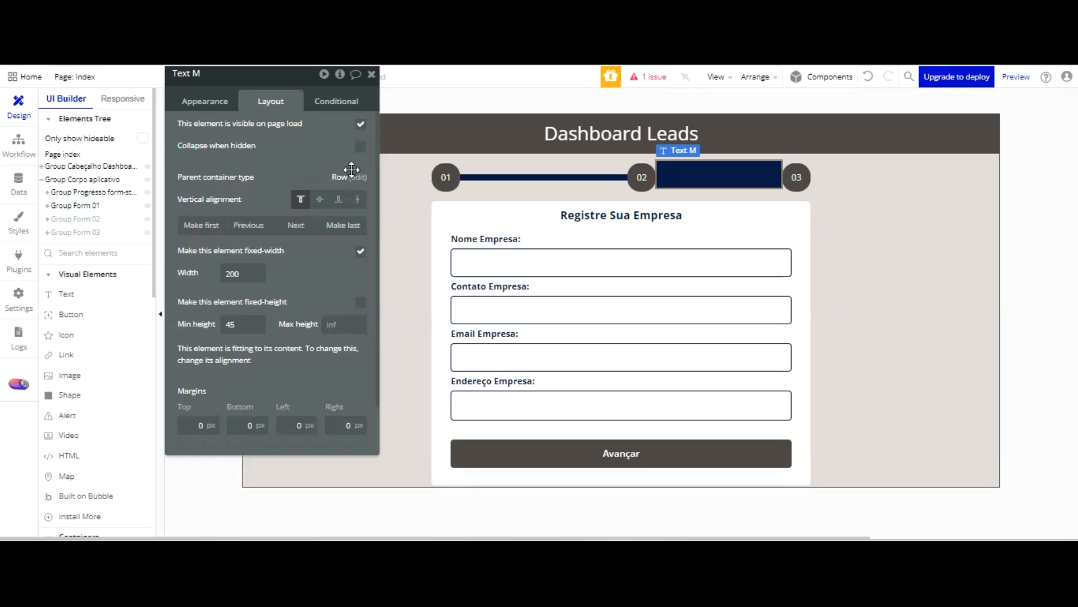
pyautogui.click(360, 251)
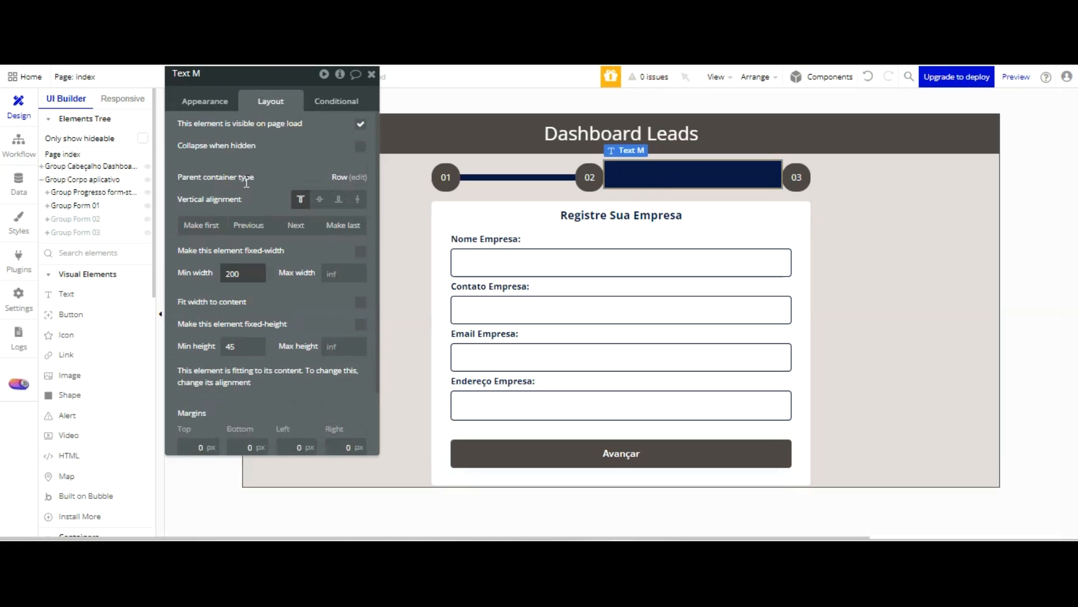
pyautogui.moveTo(246, 274); pyautogui.dragTo(216, 275)
pyautogui.write('100')
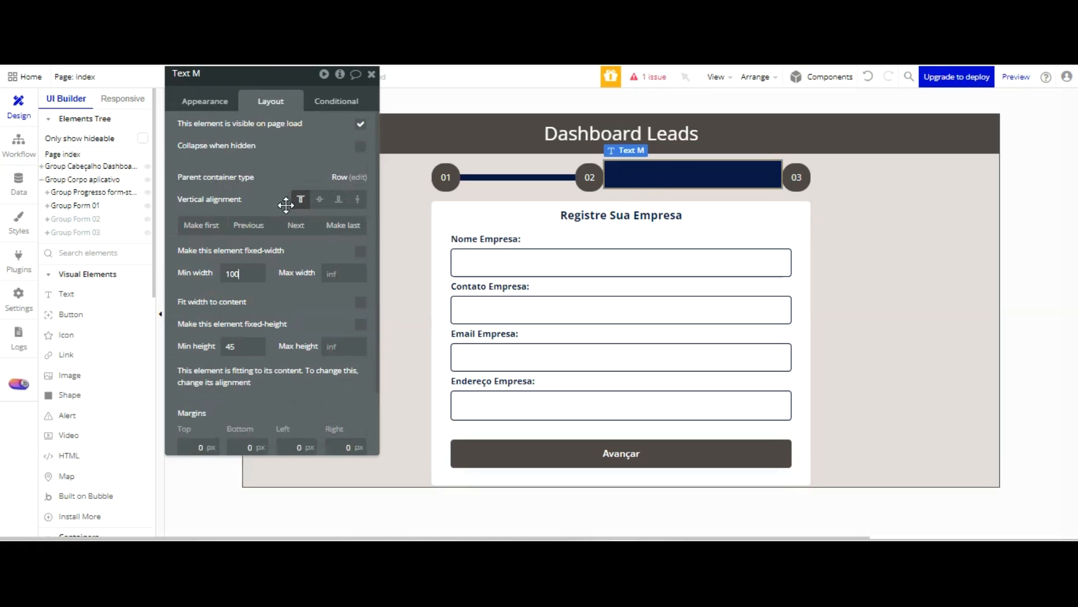
pyautogui.click(275, 342)
pyautogui.moveTo(235, 345); pyautogui.dragTo(202, 345)
pyautogui.write('10')
pyautogui.click(347, 327)
pyautogui.click(362, 326)
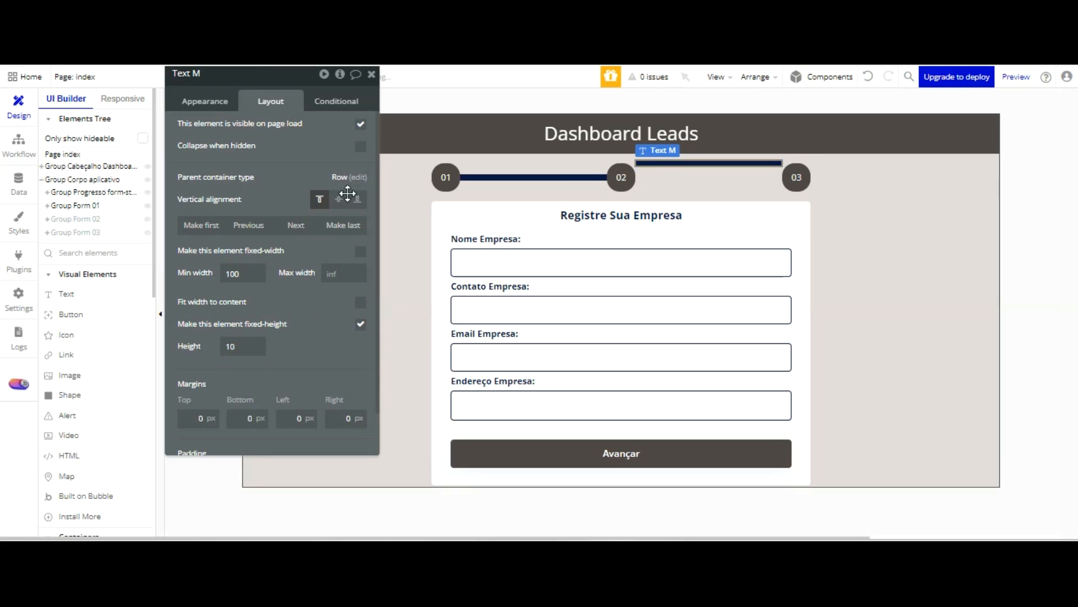
# Centre the connector between the 02 and 03 badges vertically and check the progress indicator in the refreshed page preview
pyautogui.hotkey('ctrl', 'Tab')
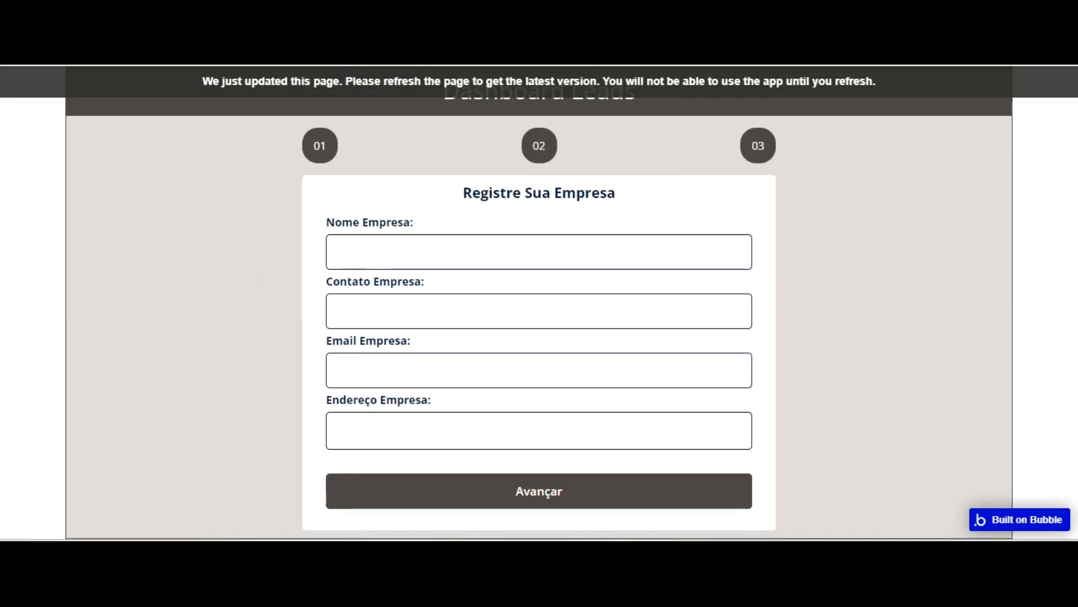
pyautogui.press('F5')
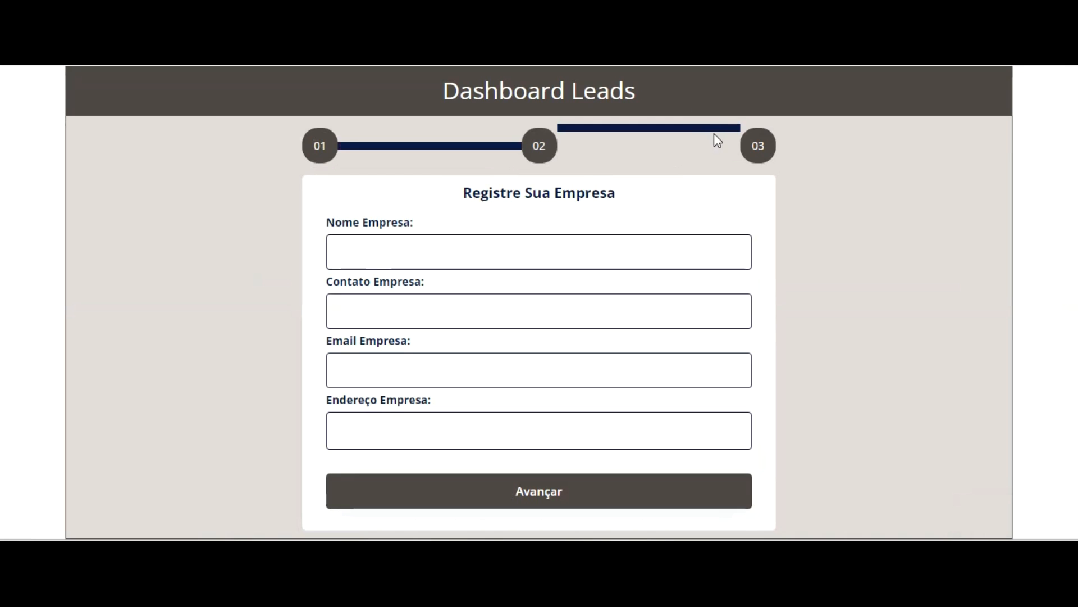
pyautogui.hotkey('ctrl', 'shift', 'Tab')
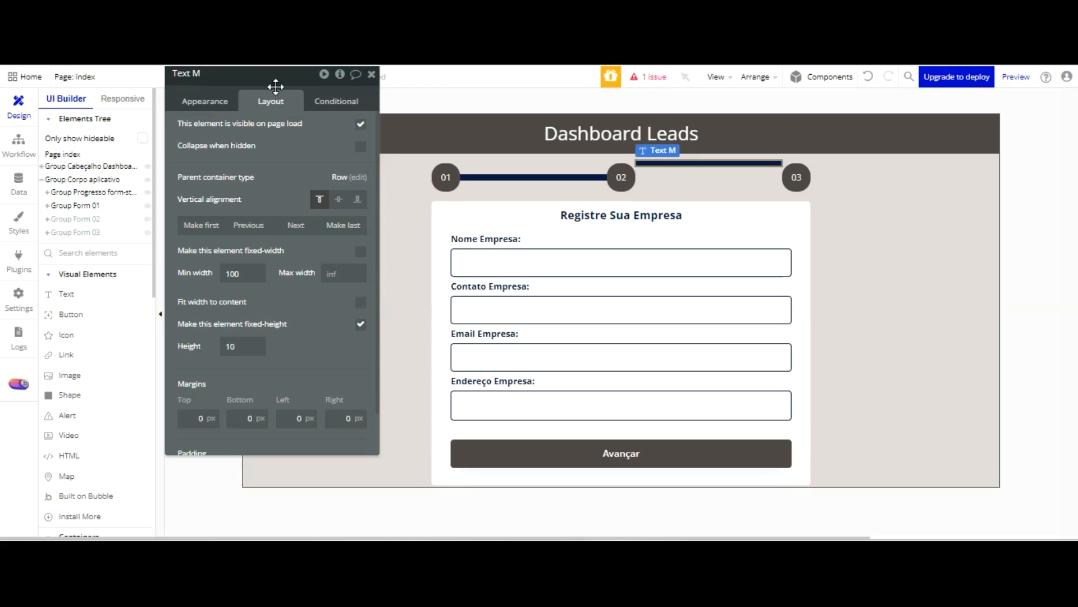
pyautogui.click(338, 200)
pyautogui.hotkey('ctrl', 'Tab')
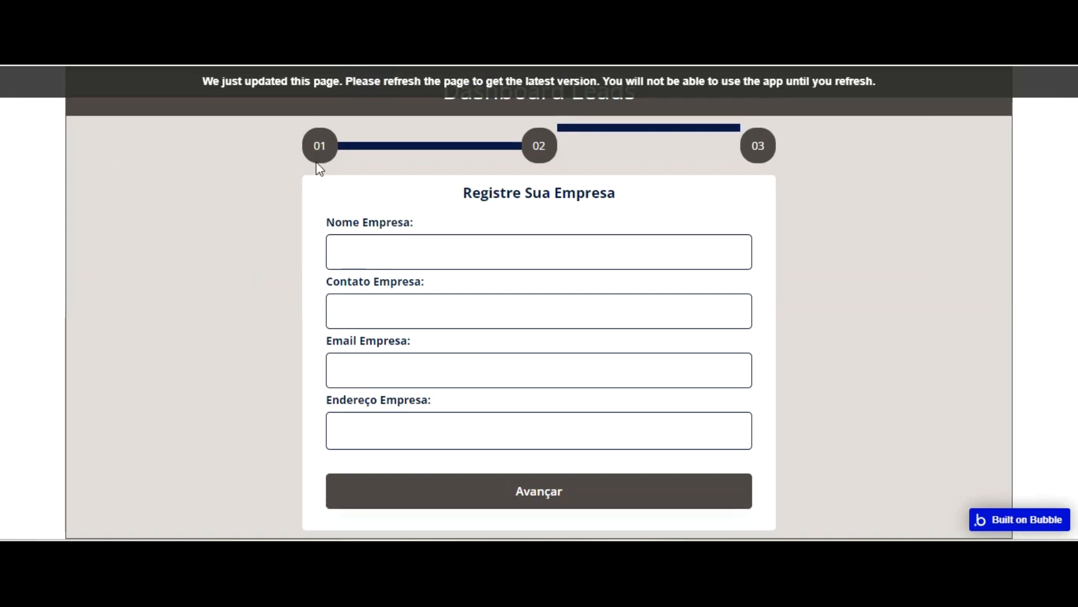
pyautogui.press('F5')
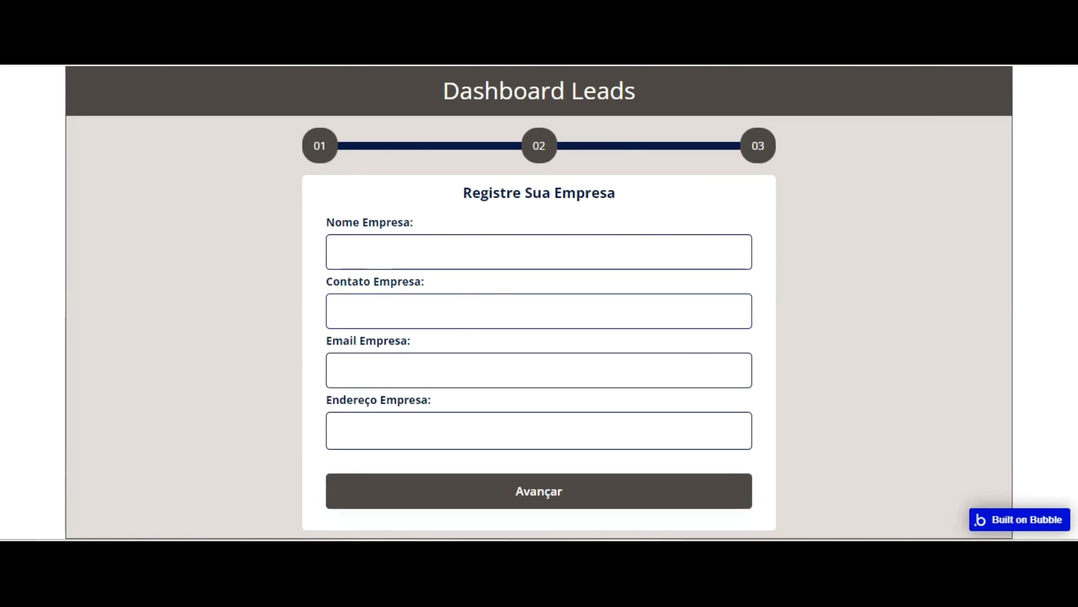
# Change the background of the connector line between the 01 and 02 badges to Primary contrast (#FFFFFF)
pyautogui.hotkey('ctrl', 'Tab')
pyautogui.click(544, 174)
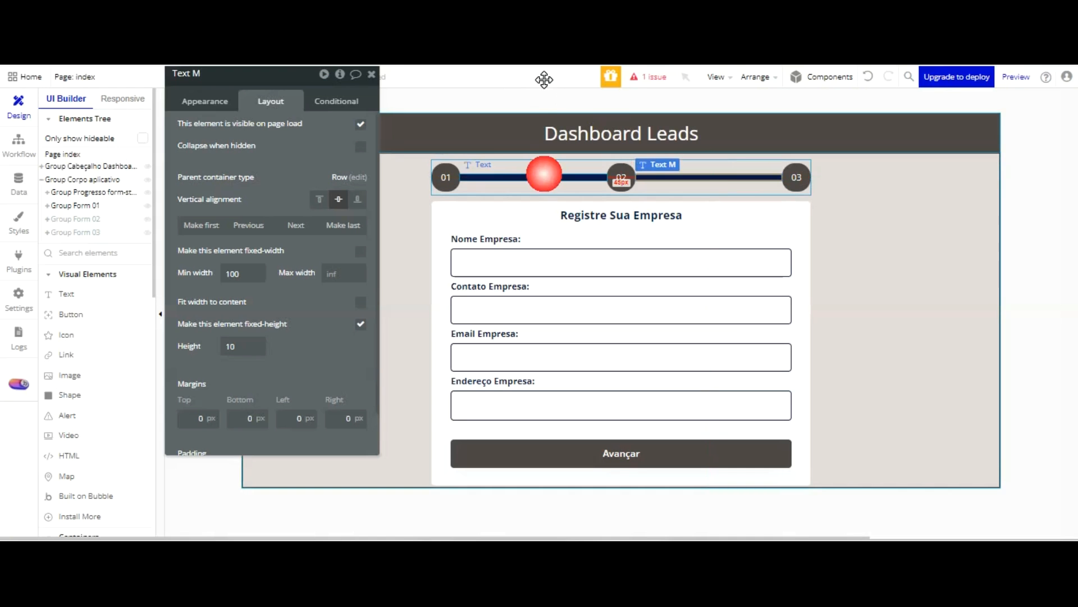
pyautogui.scroll(-1, 284, 102)
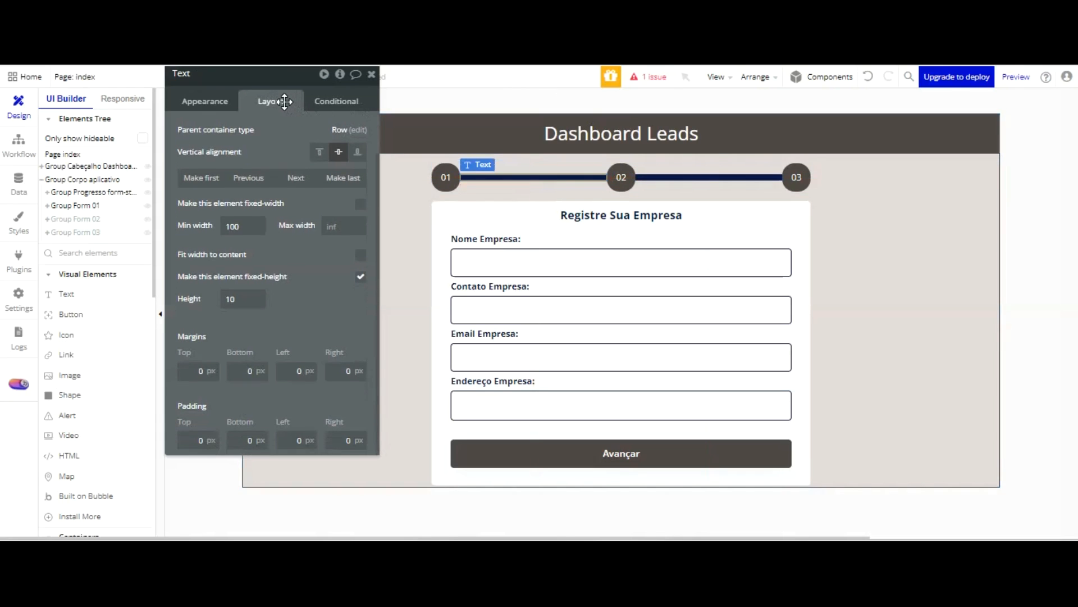
pyautogui.click(208, 97)
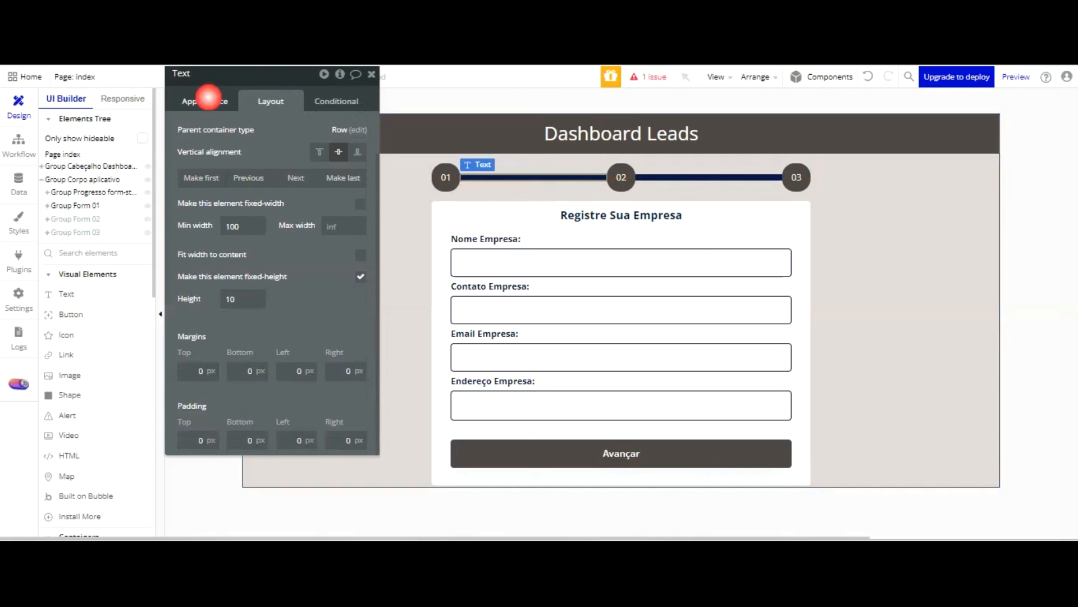
pyautogui.scroll(-3, 279, 185)
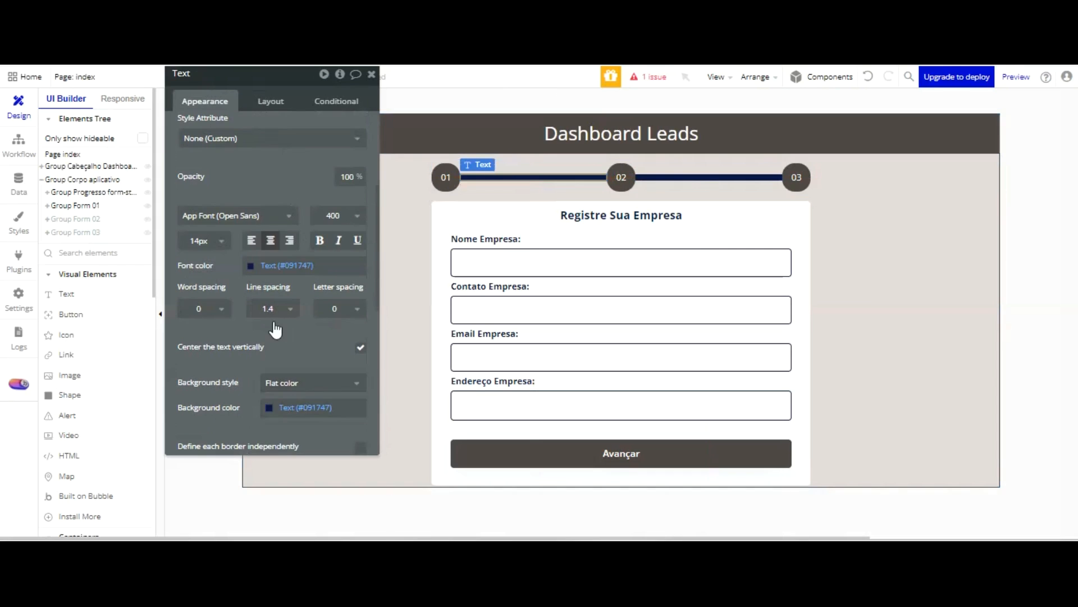
pyautogui.click(287, 407)
pyautogui.click(287, 509)
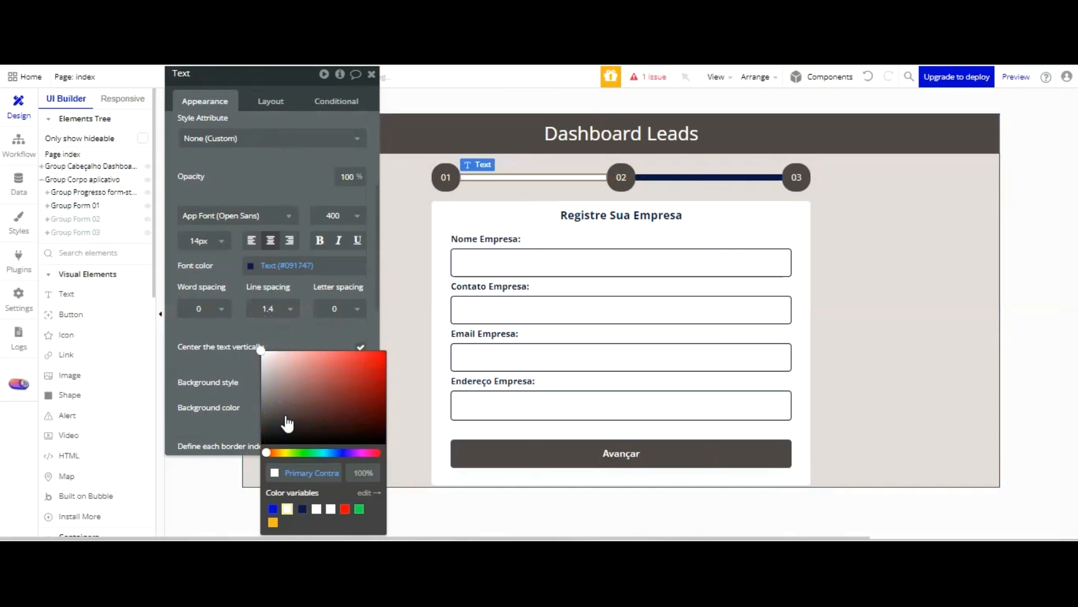
pyautogui.click(302, 246)
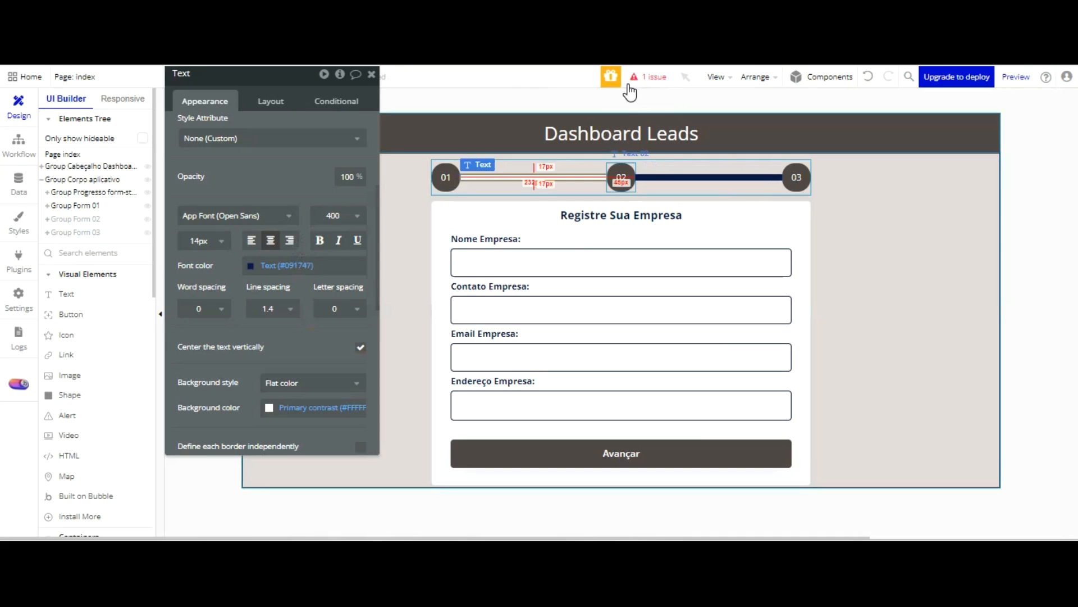
# Set the 02 badge's font colour to Text (#091747) and its background to Primary contrast (#FFFFFF)
pyautogui.click(621, 177)
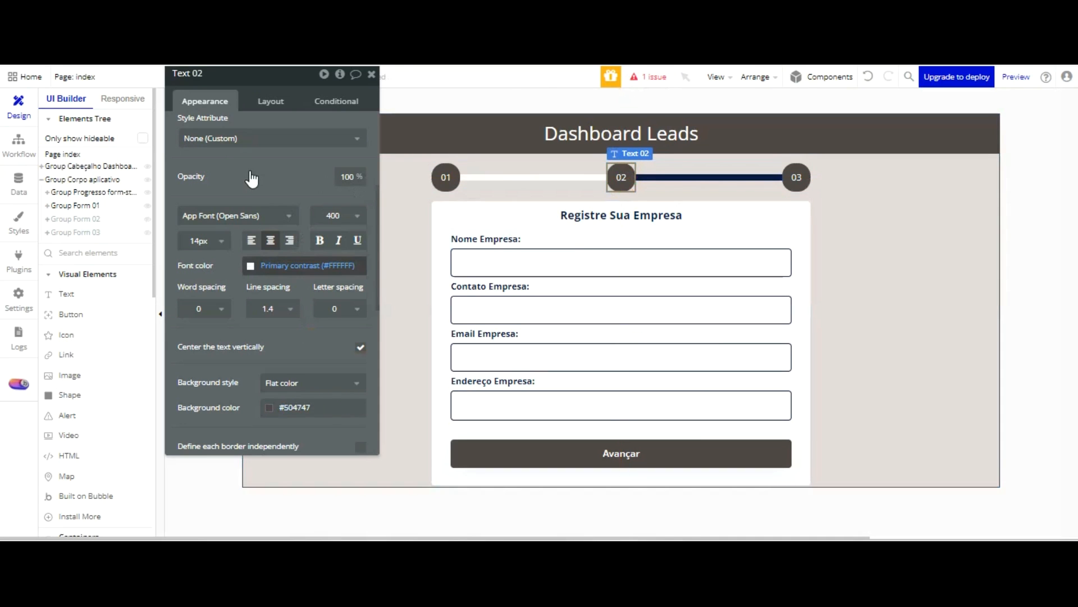
pyautogui.click(278, 268)
pyautogui.click(284, 434)
pyautogui.click(241, 195)
pyautogui.click(272, 404)
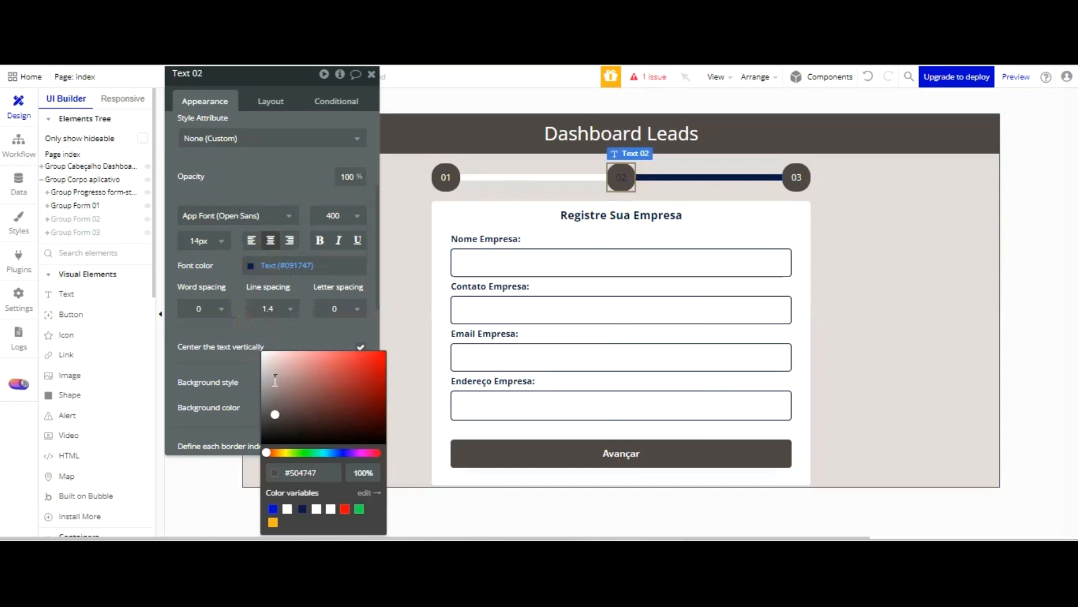
pyautogui.click(287, 508)
pyautogui.click(292, 82)
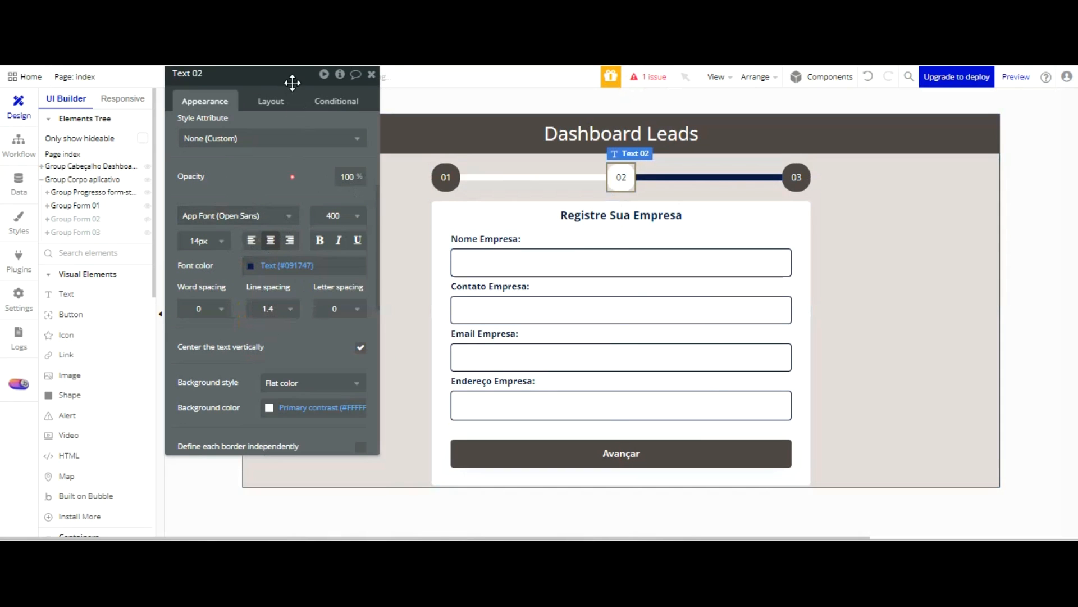
# Change the background of the connector line between the 02 and 03 badges to white
pyautogui.click(706, 178)
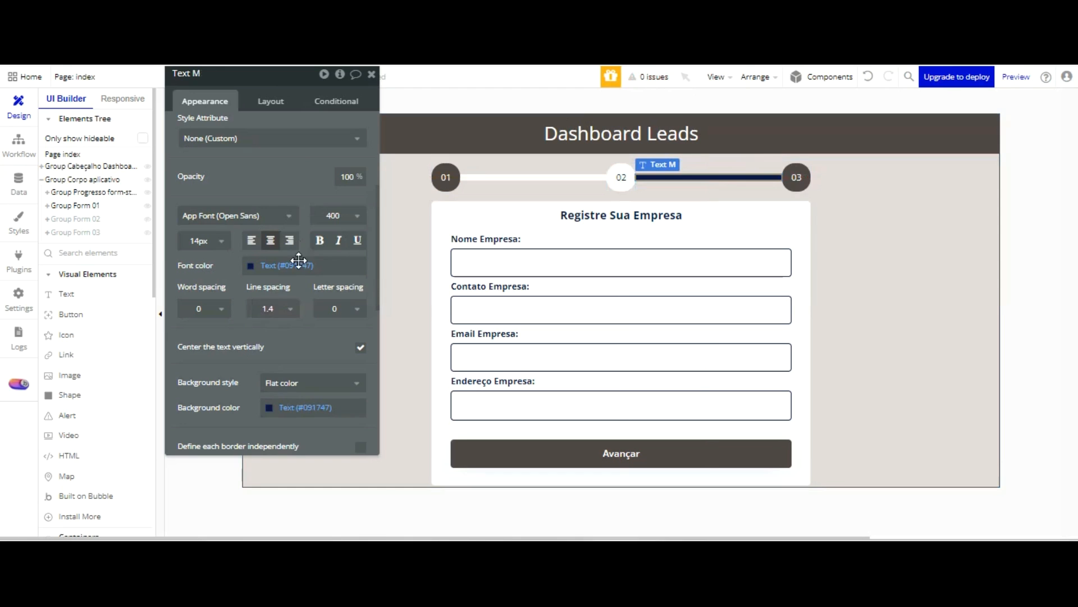
pyautogui.click(272, 409)
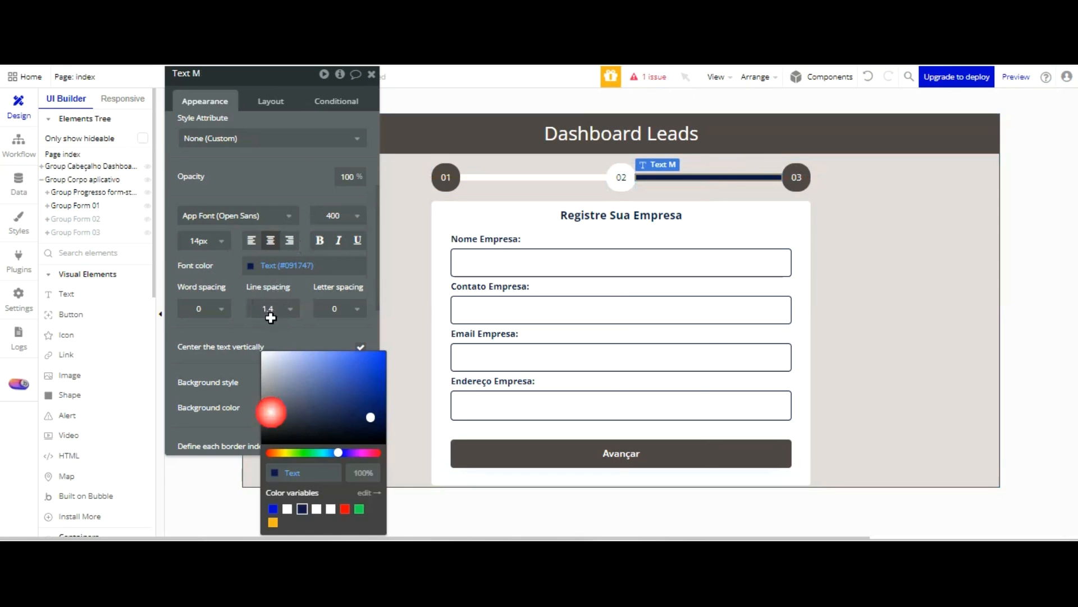
pyautogui.click(286, 357)
pyautogui.click(282, 265)
pyautogui.click(283, 434)
pyautogui.click(302, 100)
# Set the 03 badge's background to Primary contrast (#FFFFFF) and its font colour to Text (#091747)
pyautogui.click(796, 177)
pyautogui.click(286, 407)
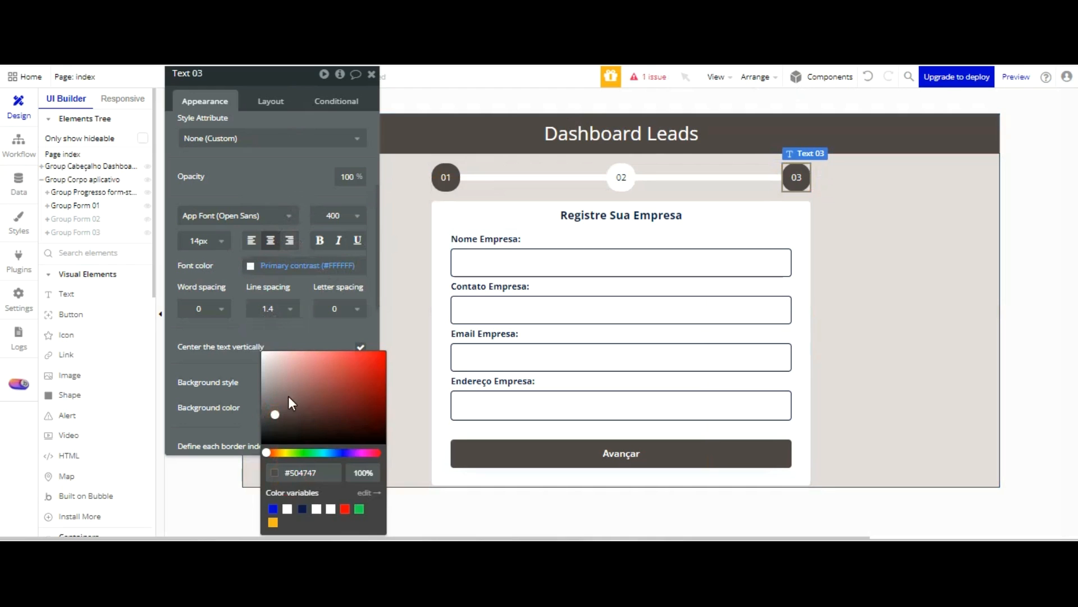
pyautogui.click(287, 509)
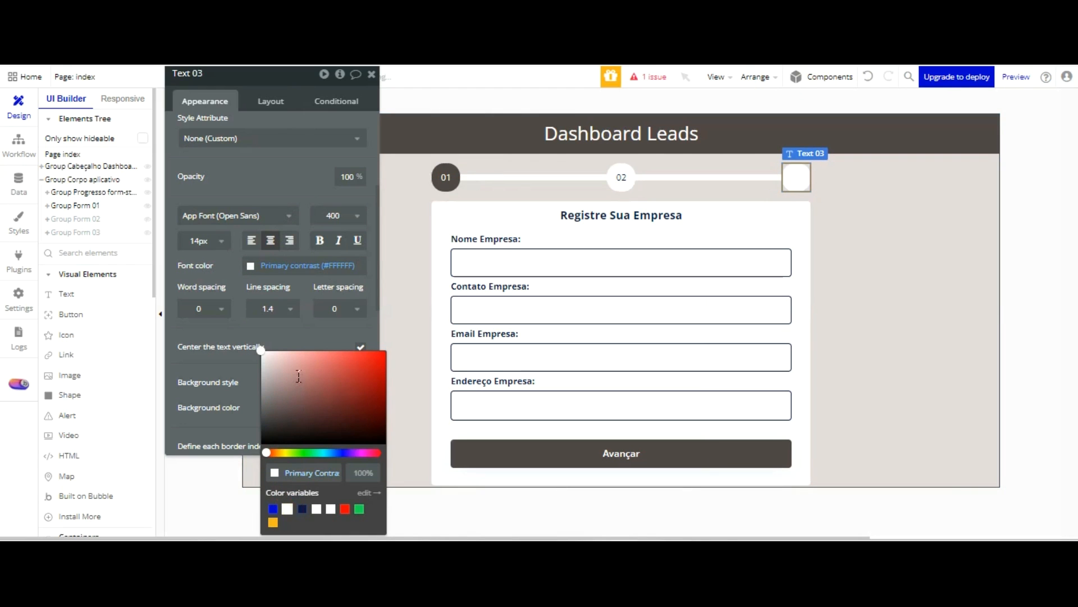
pyautogui.click(271, 378)
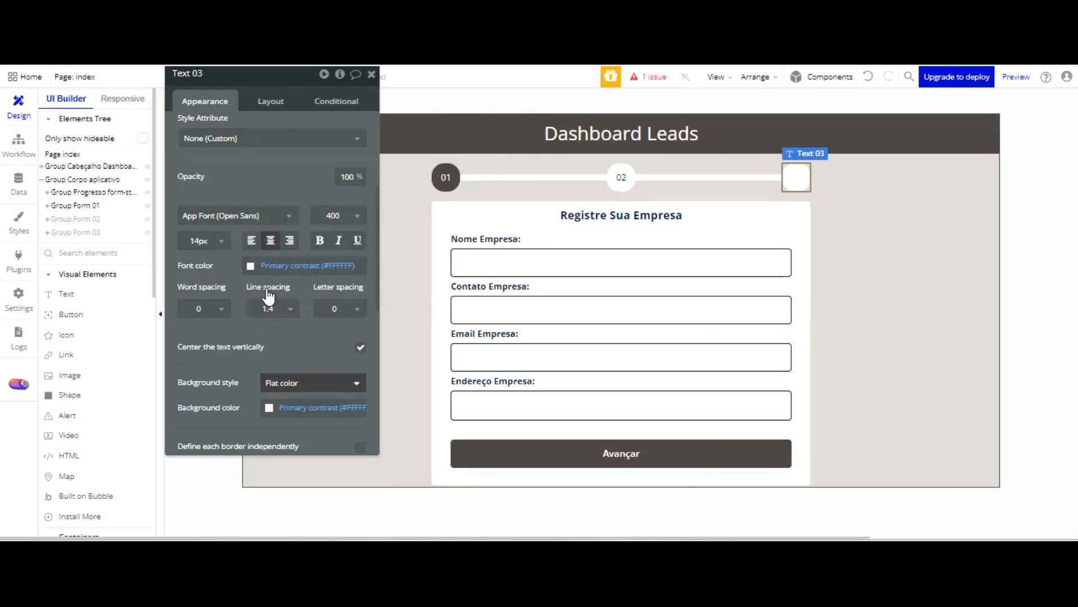
pyautogui.click(250, 265)
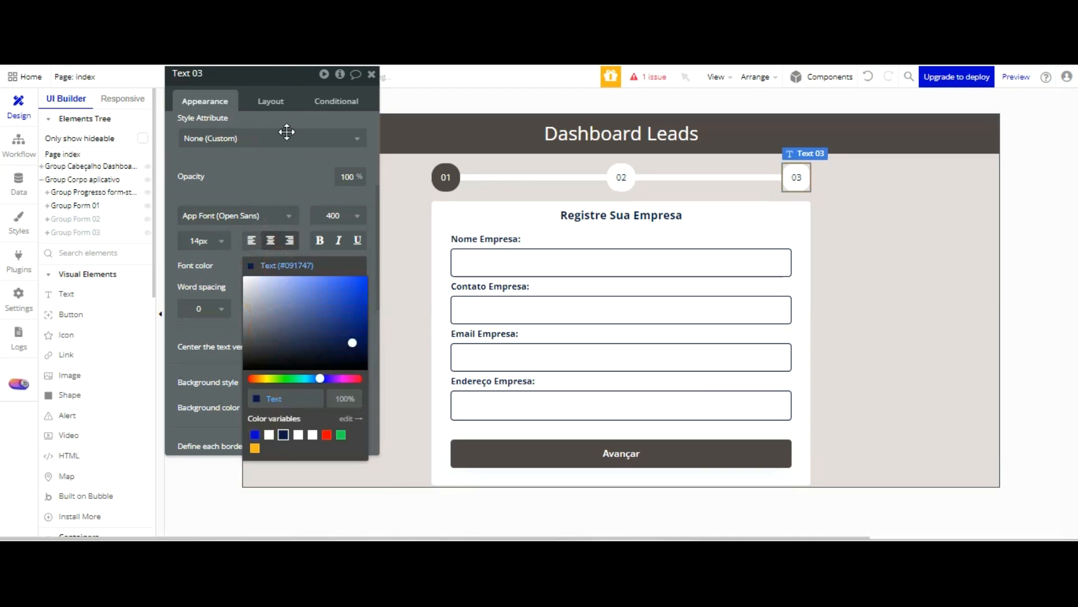
pyautogui.click(290, 169)
pyautogui.moveTo(288, 75); pyautogui.dragTo(296, 76)
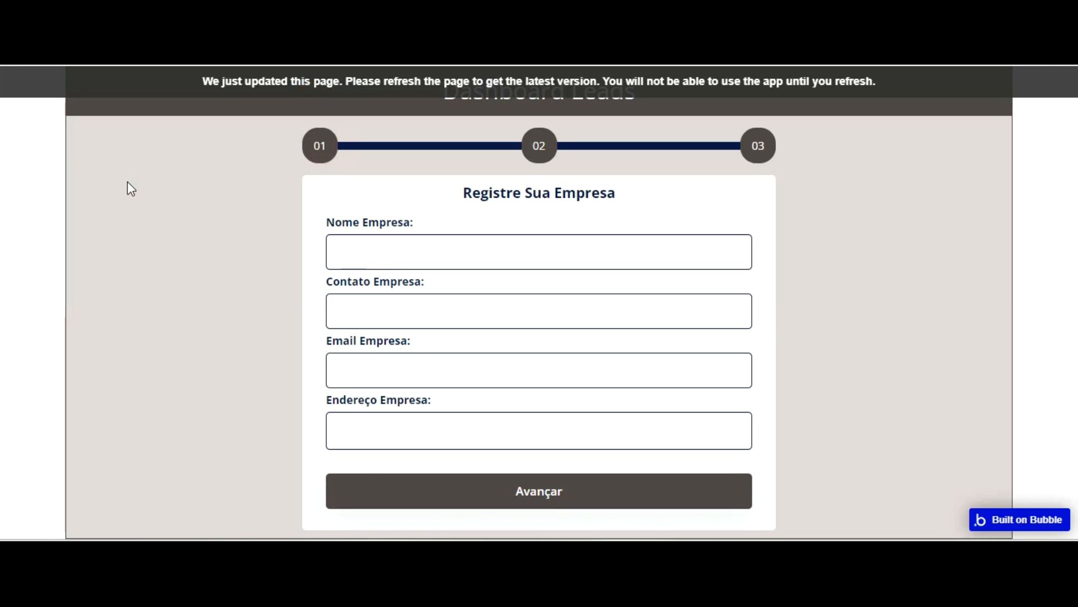
# Refresh the page preview to check the recoloured progress indicator, and select the 02 badge back in the editor
pyautogui.press('F5')
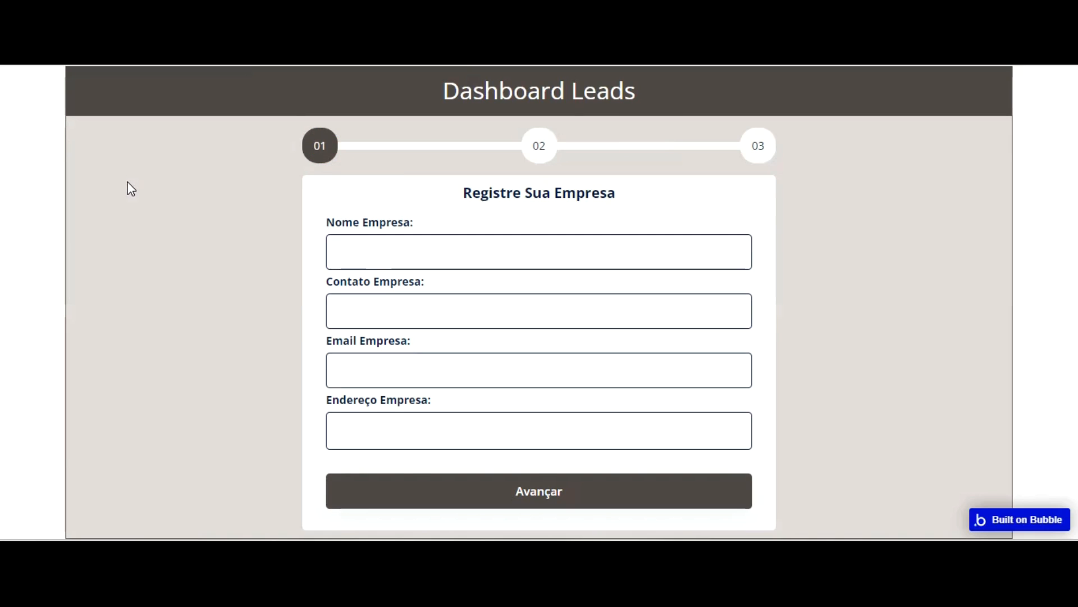
pyautogui.hotkey('ctrl', 'shift', 'Tab')
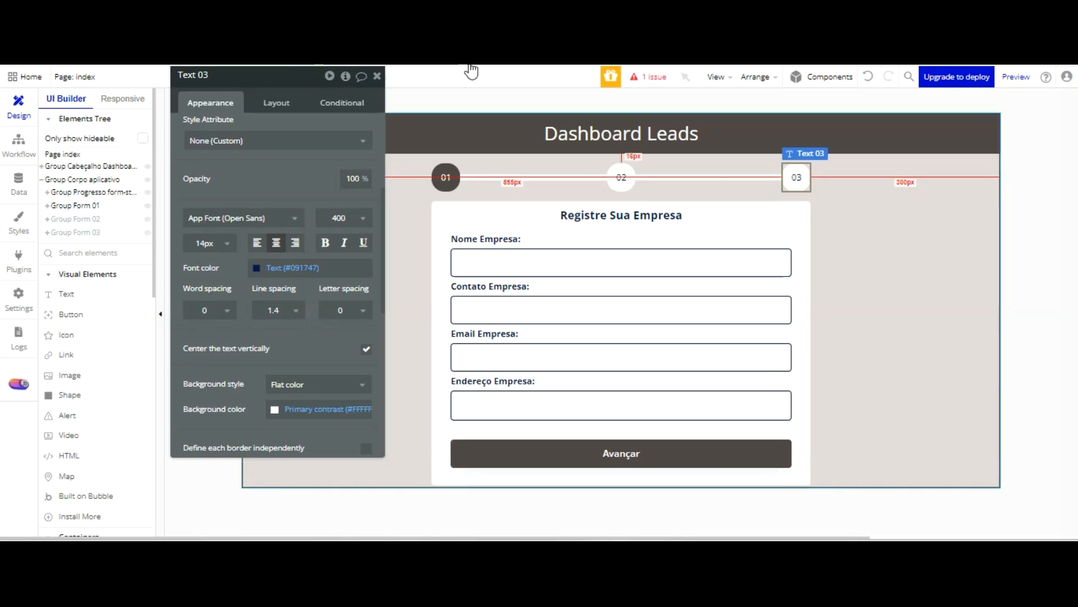
pyautogui.click(616, 181)
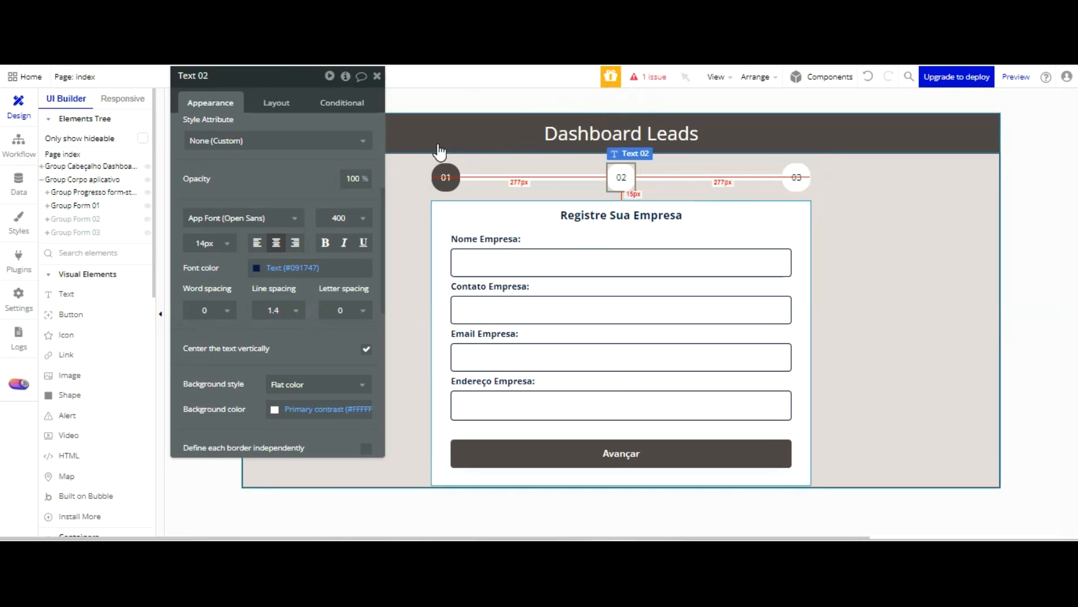
# Give the 02 badge a solid border on all sides in the Text (#091747) colour
pyautogui.scroll(-5, 274, 184)
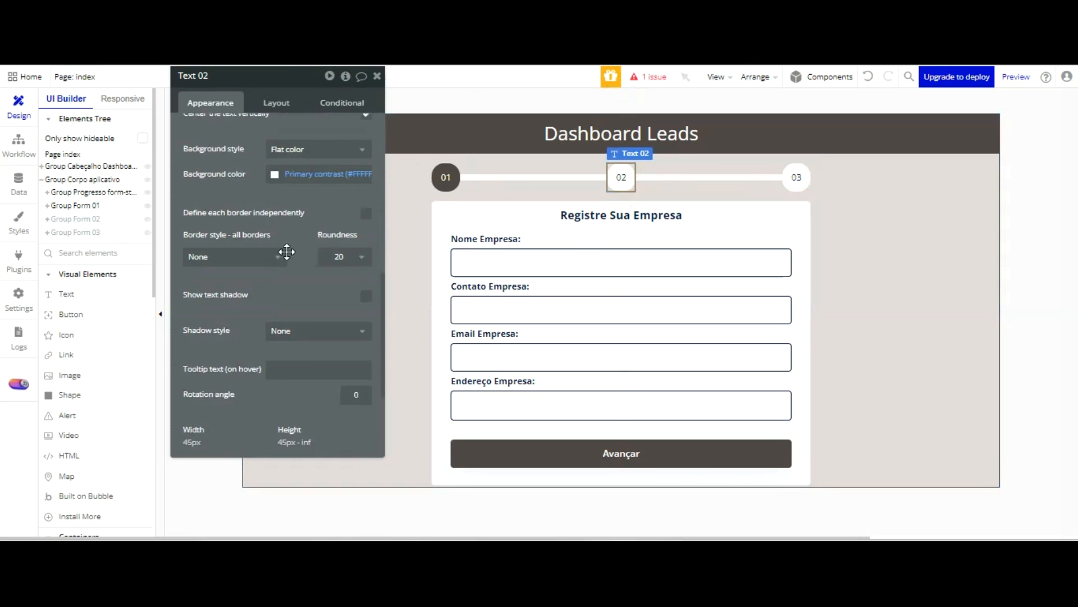
pyautogui.click(267, 255)
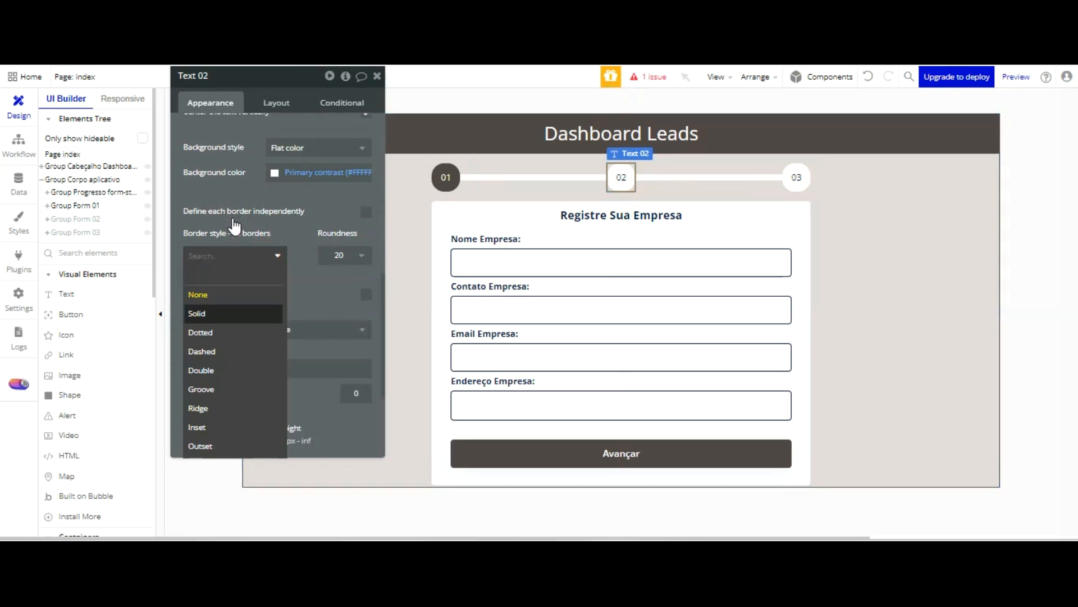
pyautogui.click(233, 312)
pyautogui.click(264, 305)
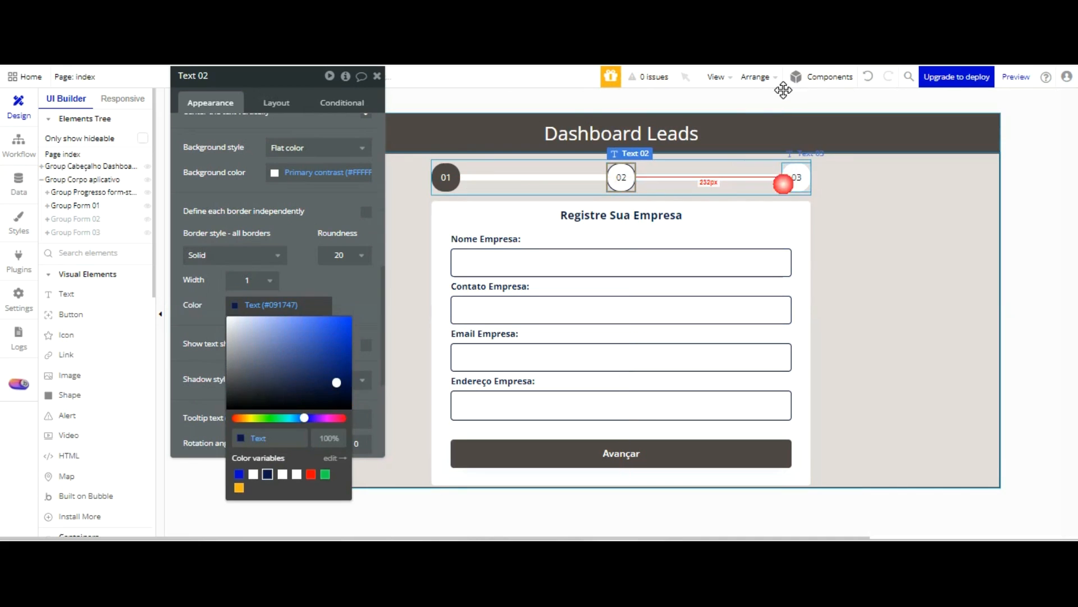
# Copy the background colour #504747 from the Dashboard Leads header group
pyautogui.click(795, 178)
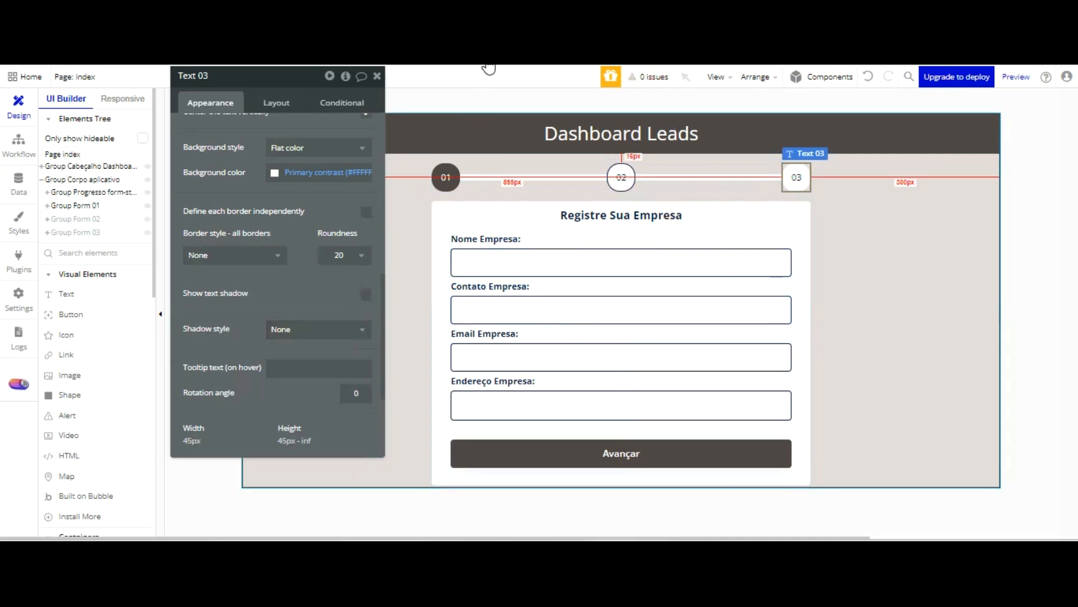
pyautogui.click(494, 133)
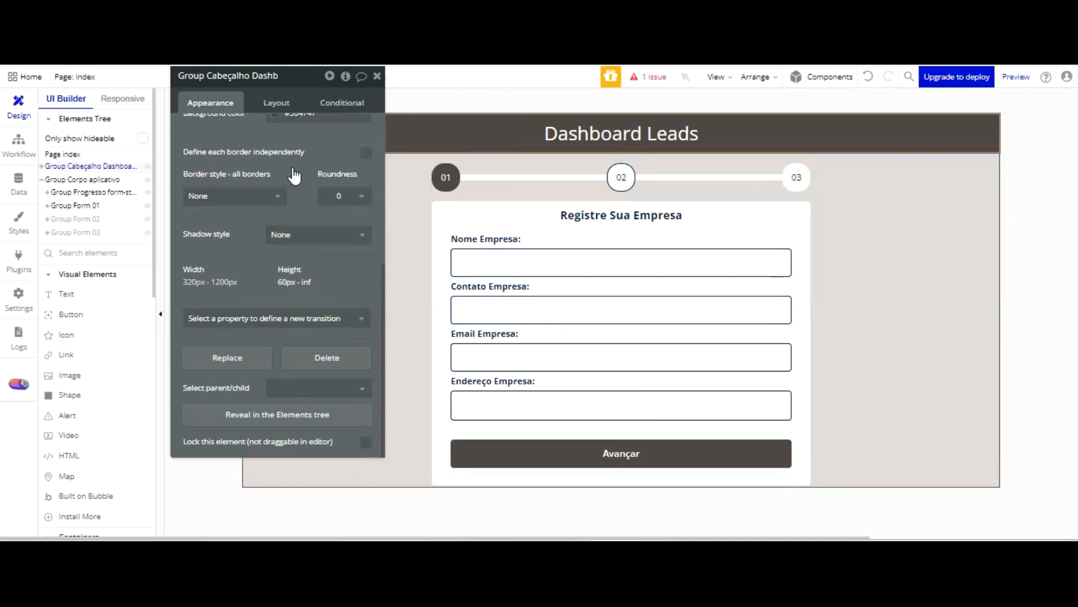
pyautogui.scroll(5, 314, 186)
pyautogui.click(330, 351)
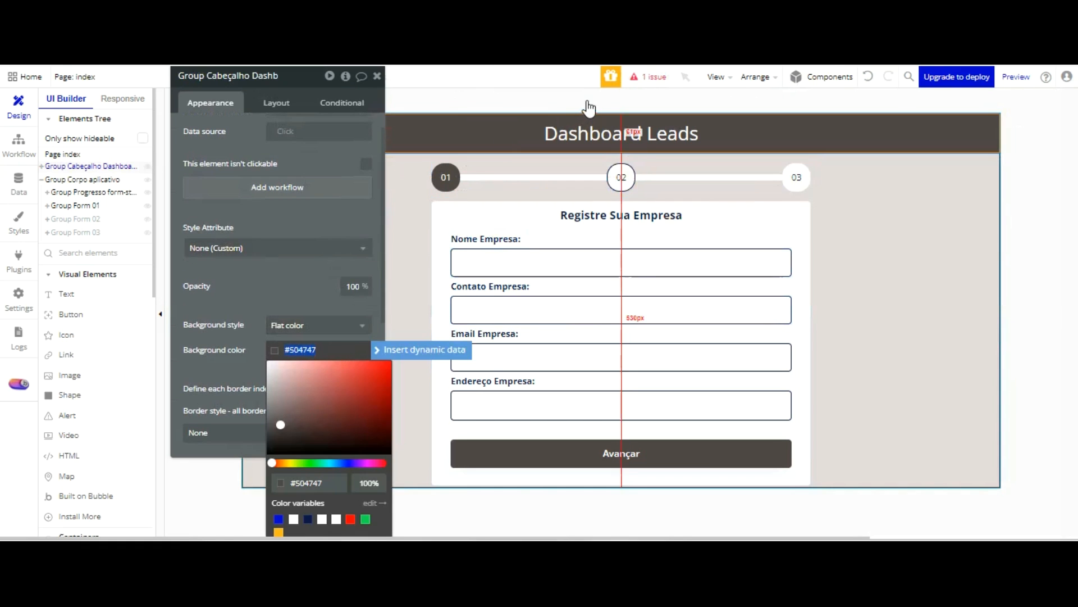
# Give the 01 badge a solid border on all sides and open its border colour for editing
pyautogui.click(447, 179)
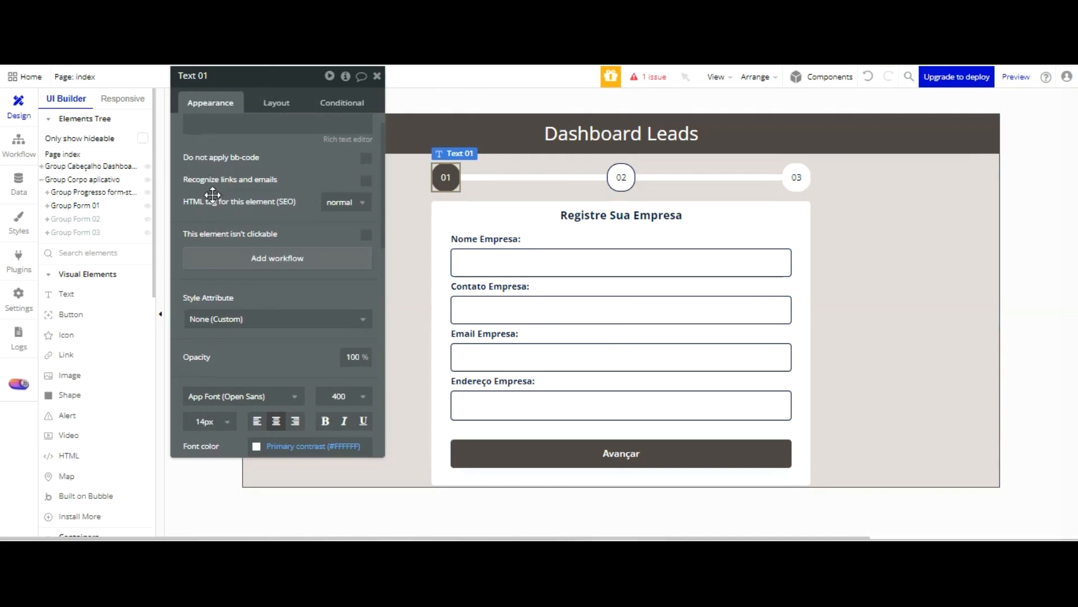
pyautogui.scroll(-5, 292, 258)
pyautogui.scroll(-3, 292, 270)
pyautogui.click(253, 278)
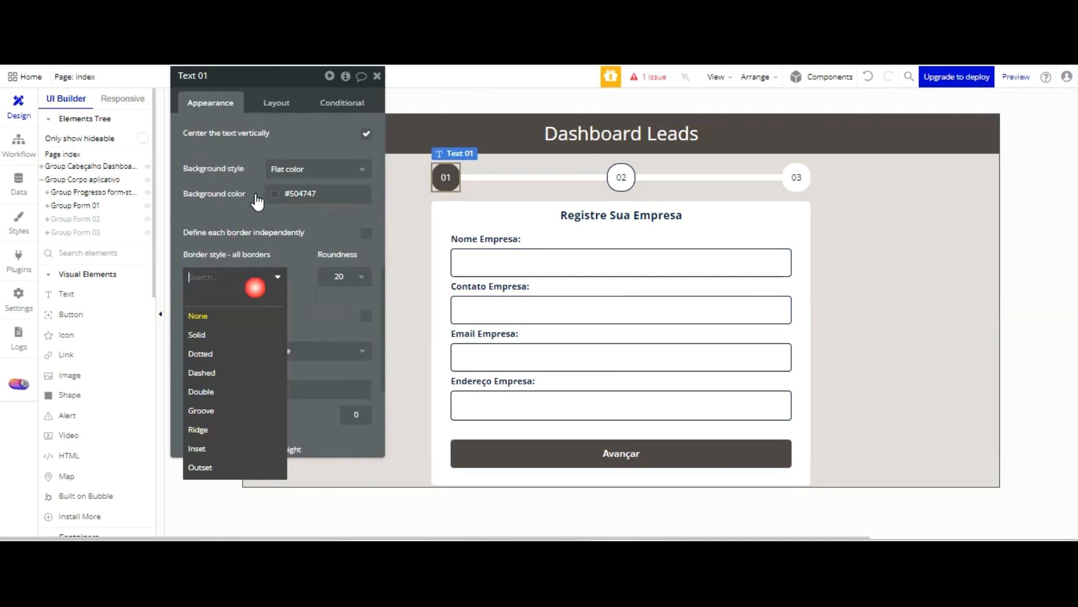
pyautogui.click(247, 333)
pyautogui.click(284, 327)
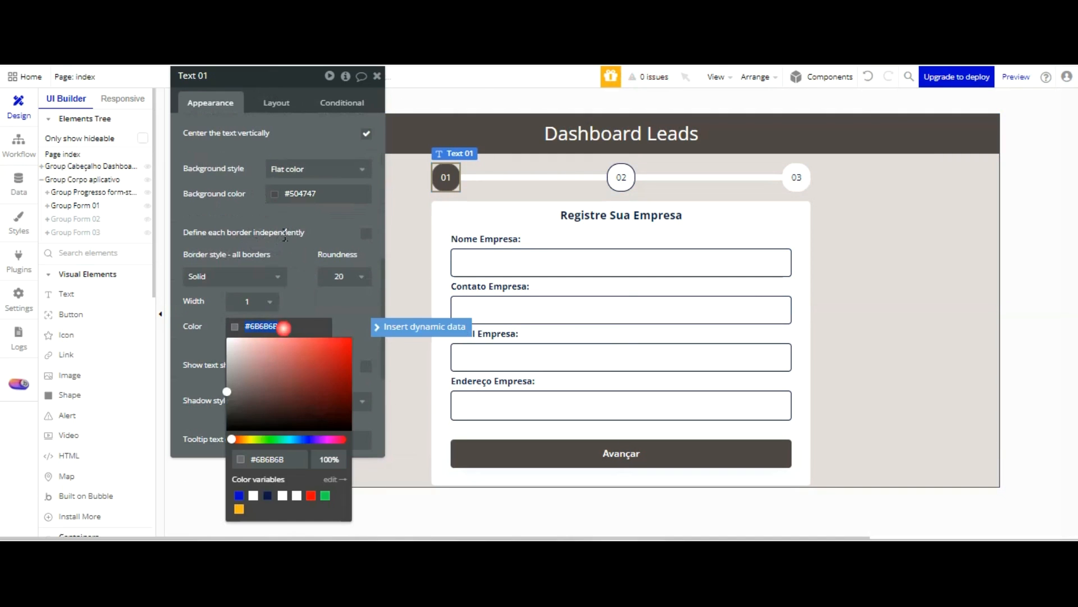
pyautogui.click(511, 229)
# Set the 02 badge's border colour to #504747
pyautogui.click(620, 176)
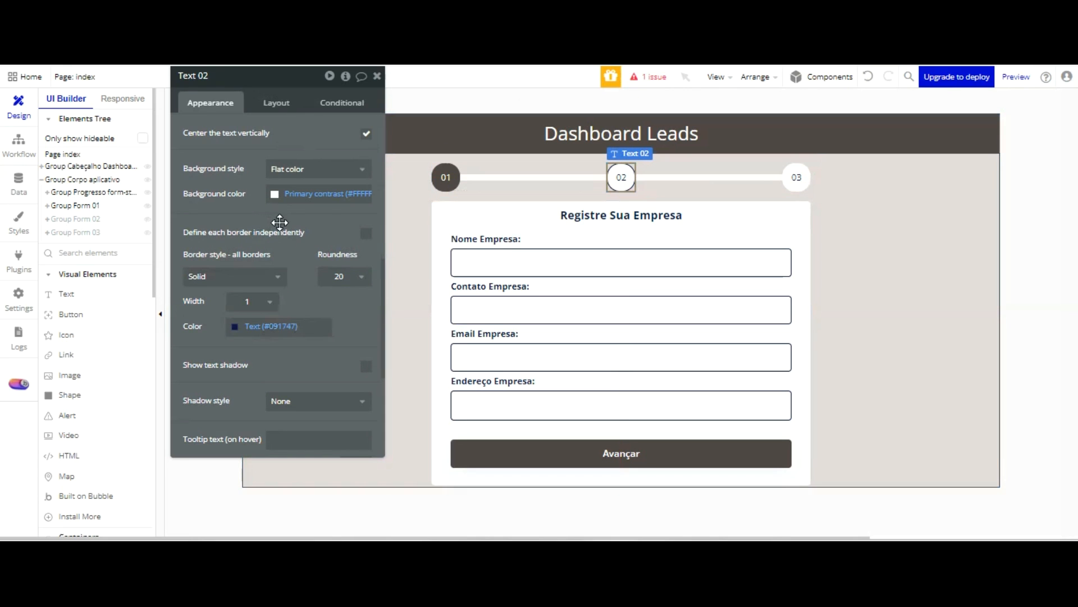
pyautogui.click(308, 326)
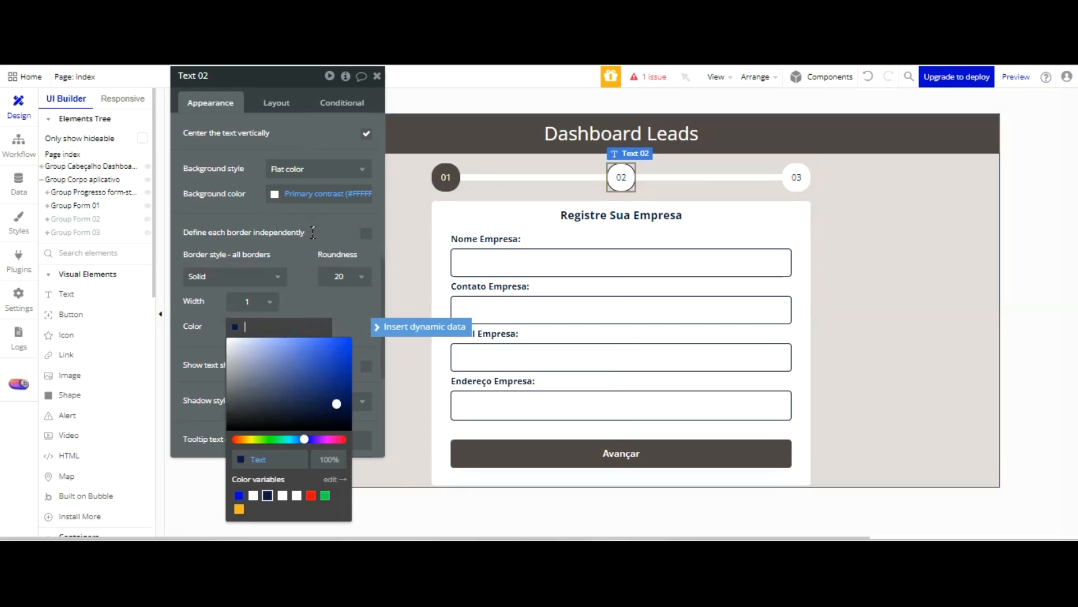
pyautogui.write('#504747')
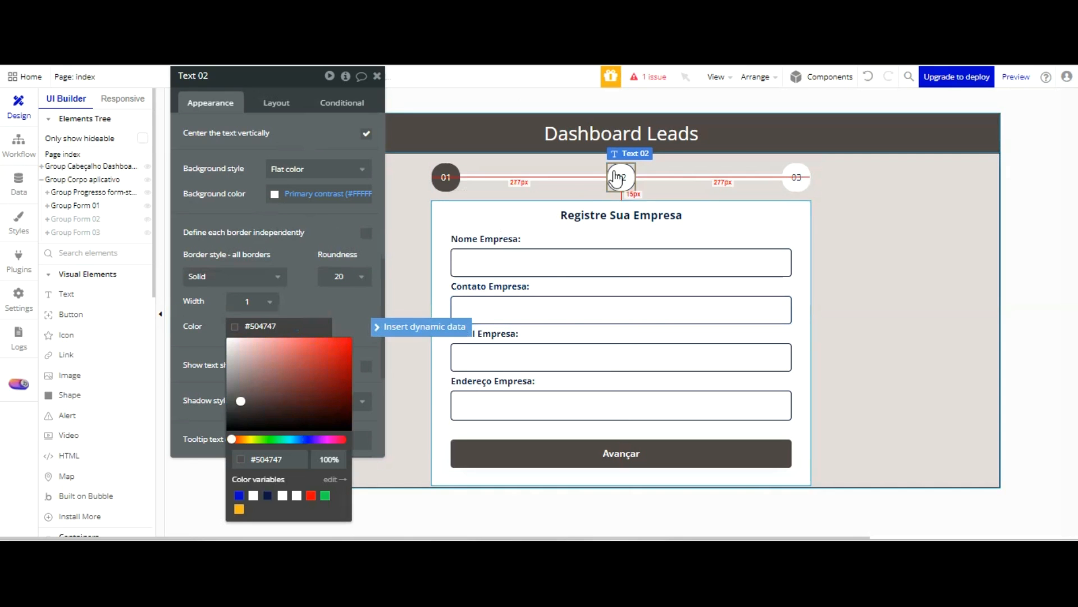
# Give the 03 badge a solid border on all sides coloured #504747
pyautogui.click(796, 178)
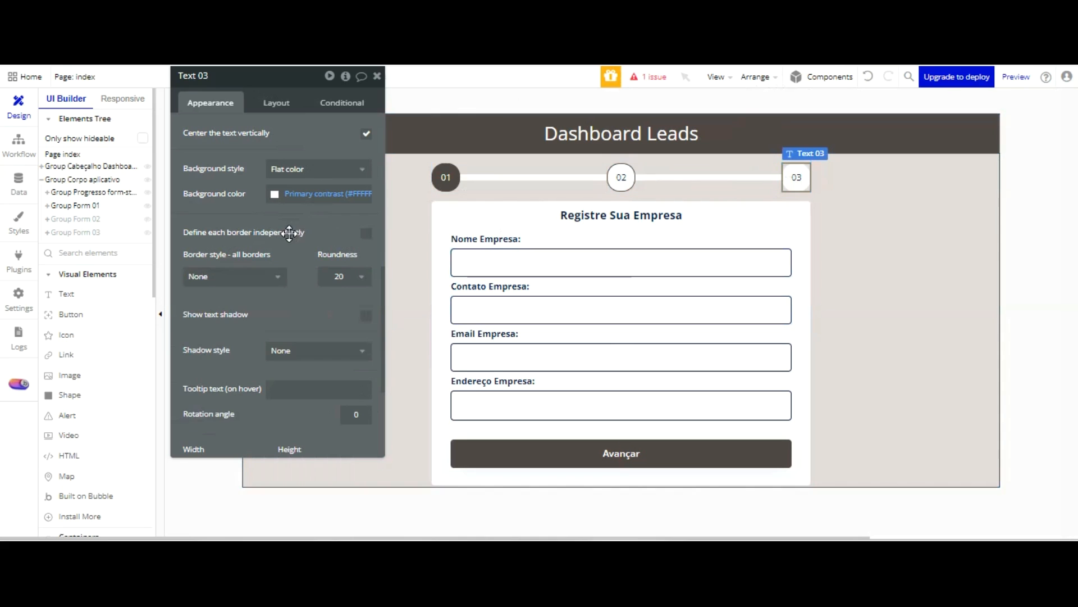
pyautogui.click(268, 277)
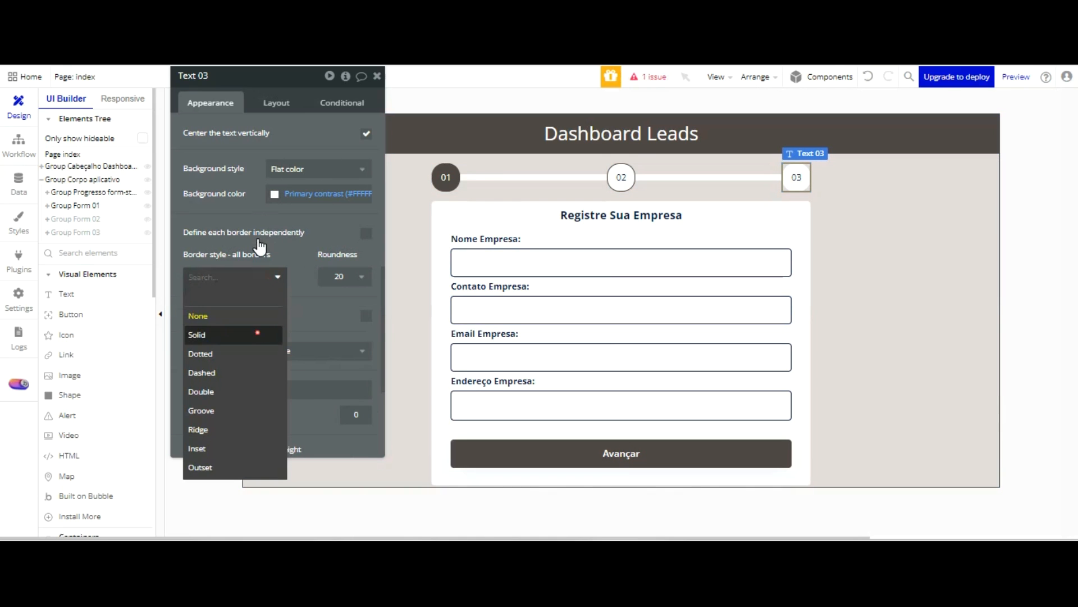
pyautogui.click(259, 334)
pyautogui.click(290, 326)
pyautogui.tripleClick(288, 325)
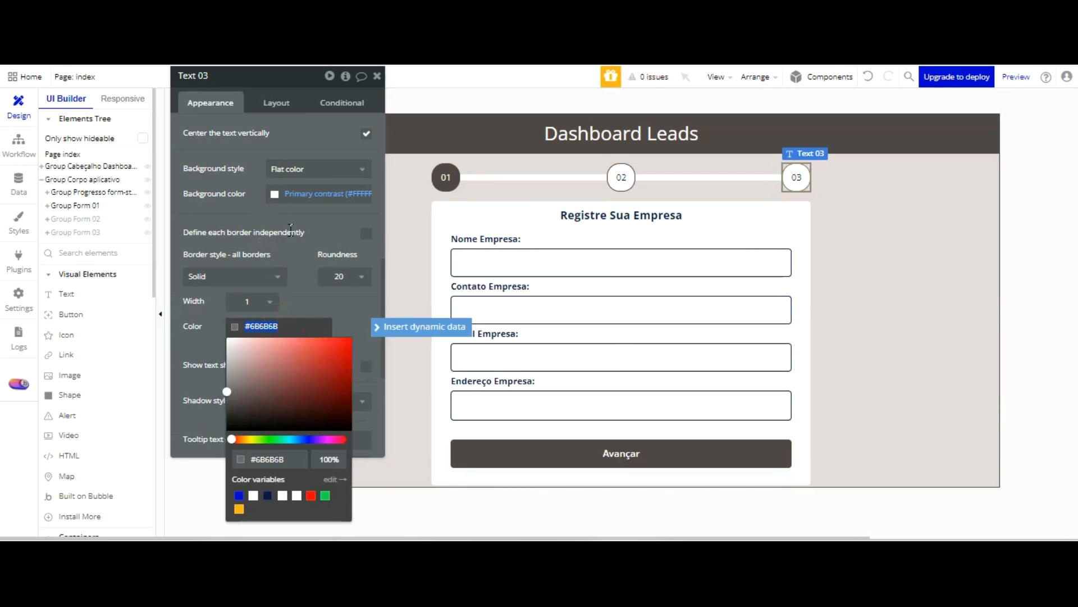
pyautogui.write('#504747')
pyautogui.click(296, 298)
# Define the borders of the connector line between badges 01 and 02 independently, with a solid #504747 top border
pyautogui.click(528, 177)
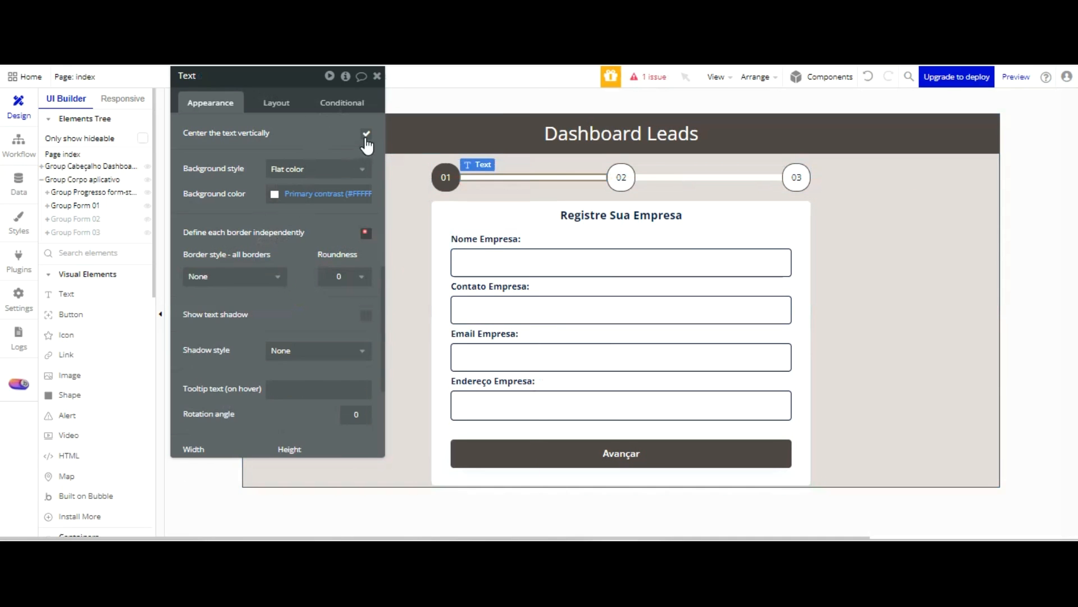
pyautogui.click(367, 232)
pyautogui.click(247, 275)
pyautogui.click(243, 329)
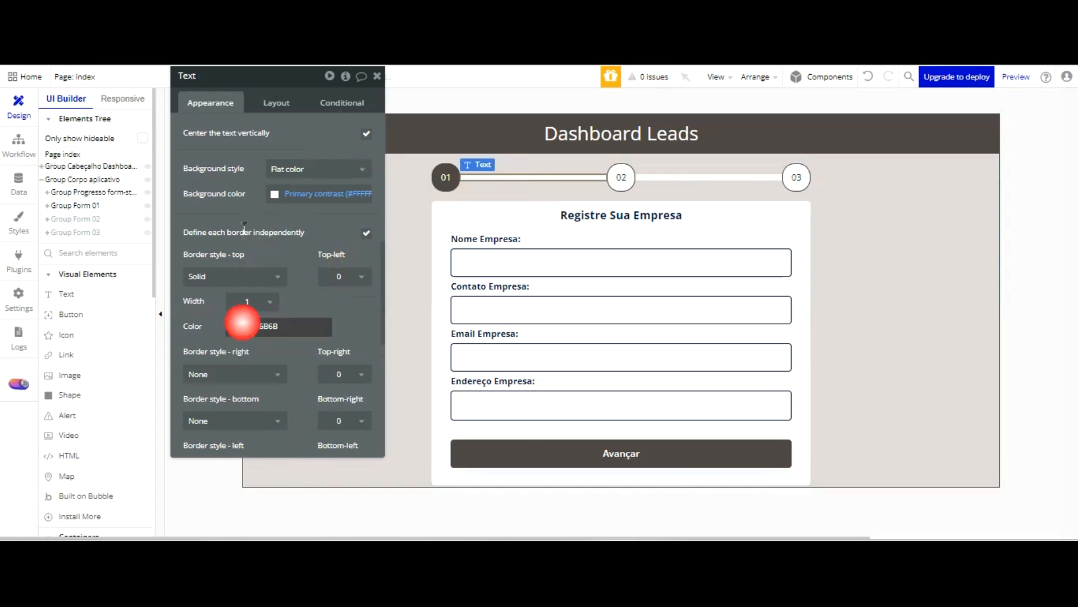
pyautogui.write('#504747')
pyautogui.press('BackSpace')
pyautogui.press('Tab')
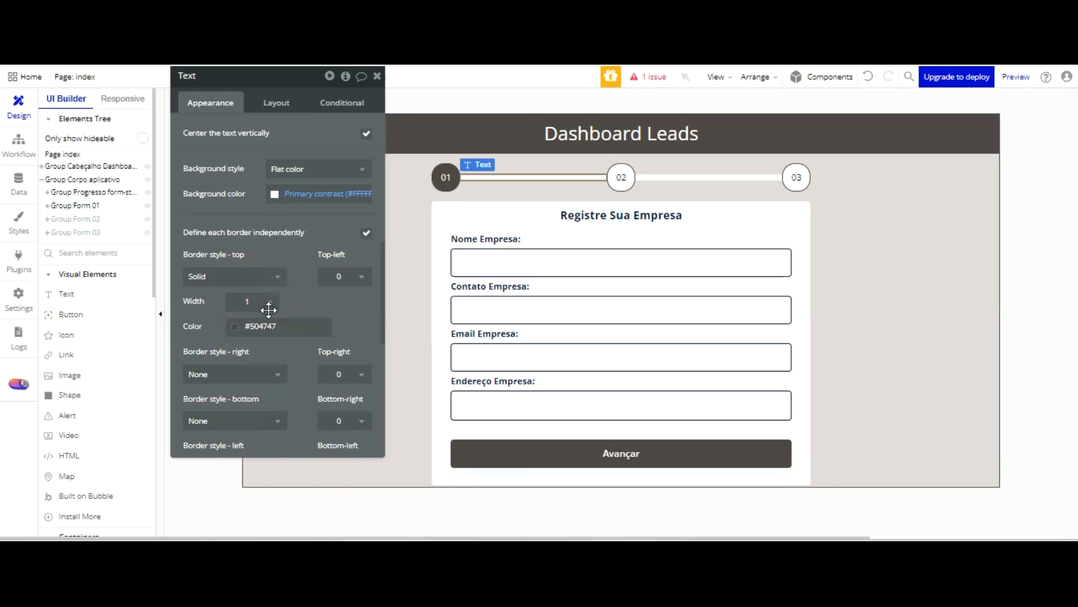
# Give the connector line between badges 01 and 02 a solid bottom border coloured #504747
pyautogui.click(267, 417)
pyautogui.press('Return')
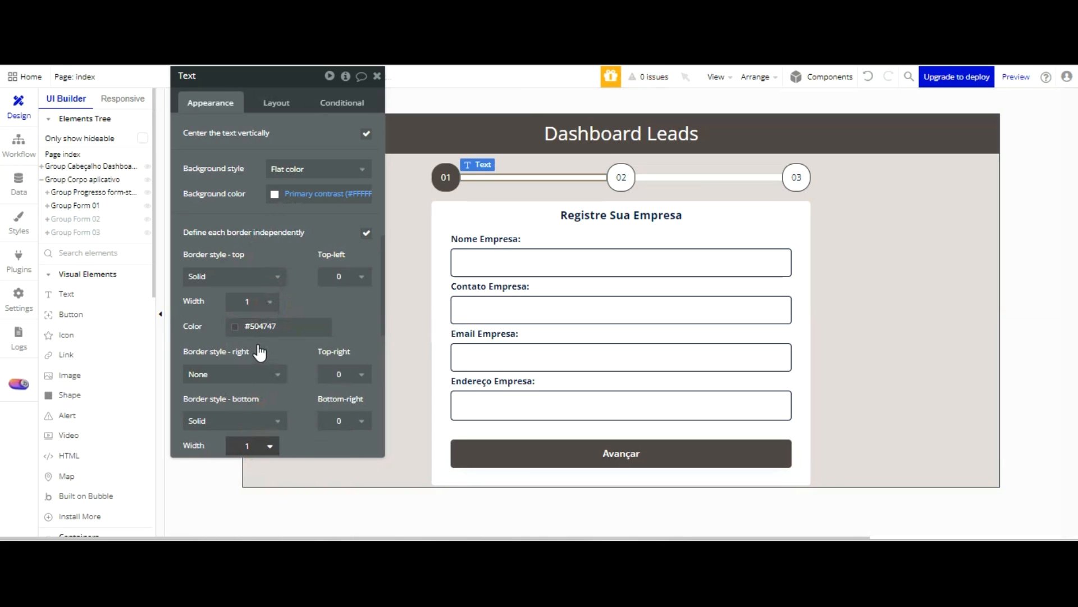
pyautogui.scroll(-3, 283, 297)
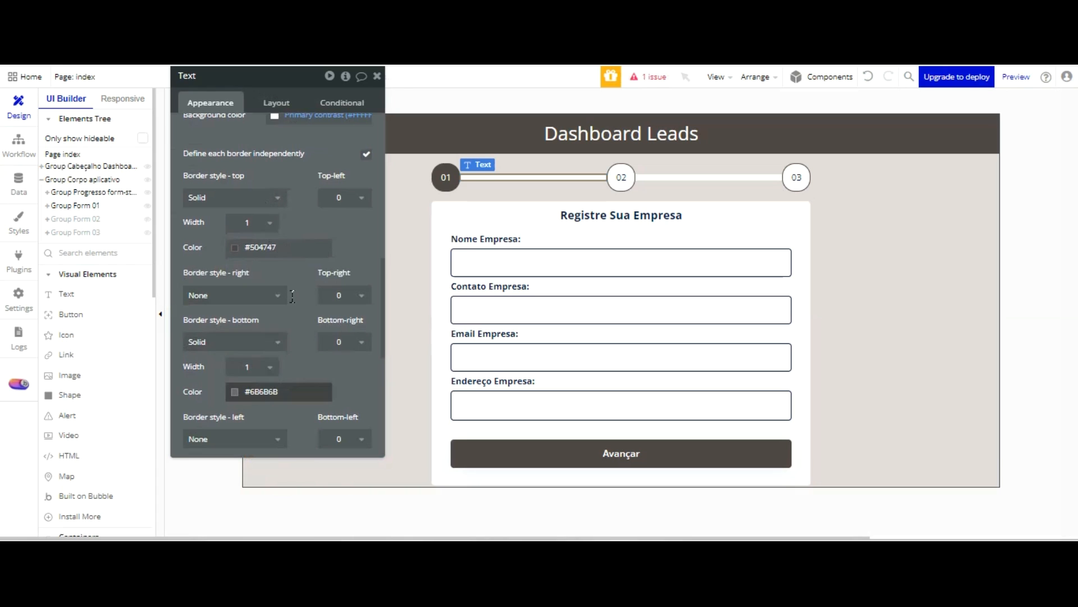
pyautogui.click(294, 391)
pyautogui.click(293, 395)
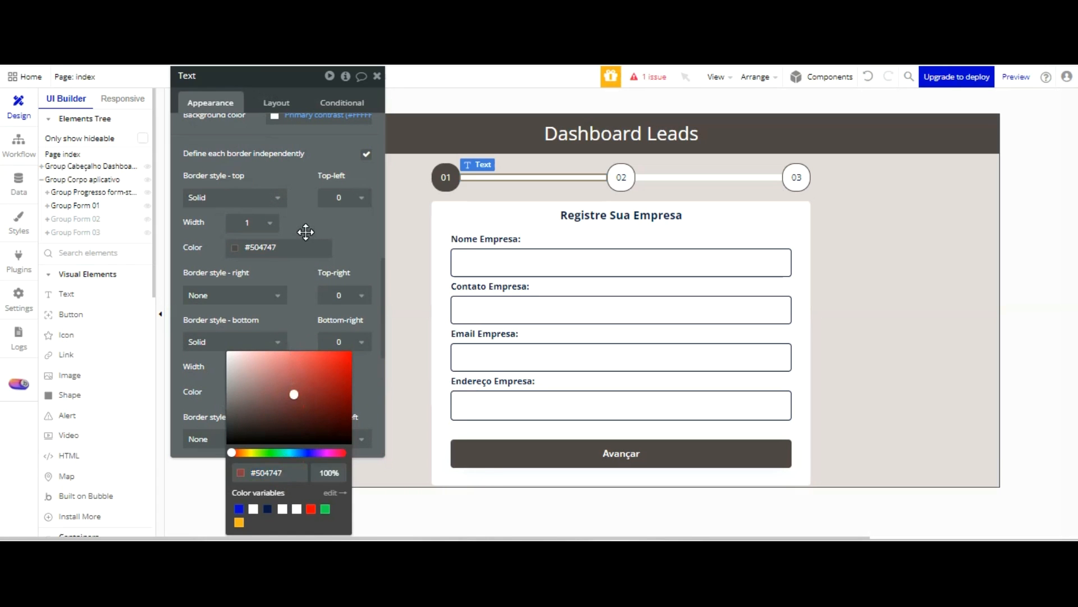
pyautogui.click(333, 280)
# Try a solid border on all sides of the connector line between badges 02 and 03
pyautogui.click(669, 176)
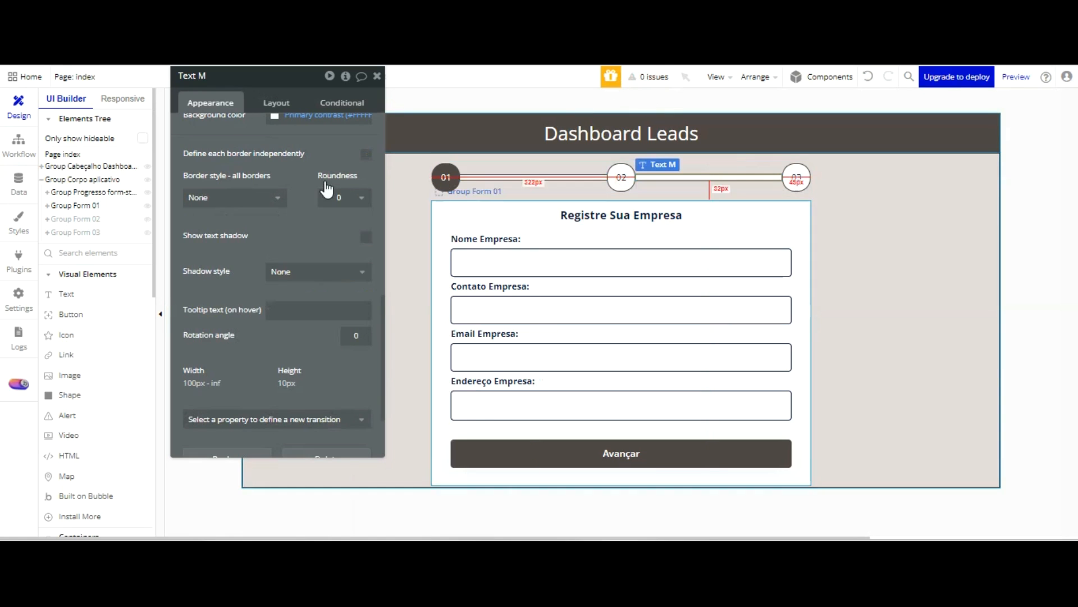
pyautogui.click(270, 194)
pyautogui.press('Down')
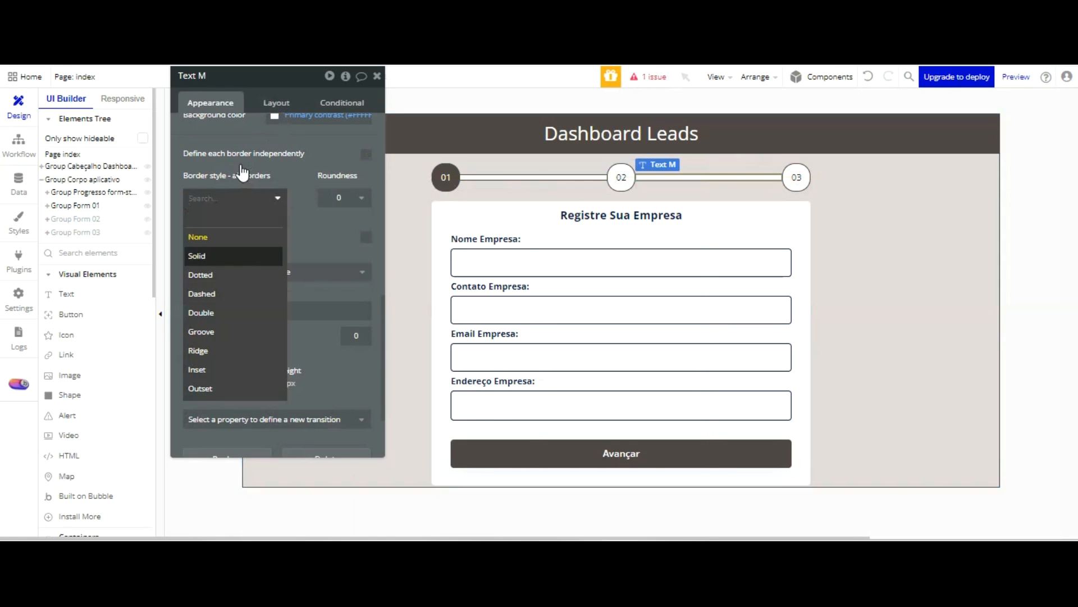
pyautogui.press('Return')
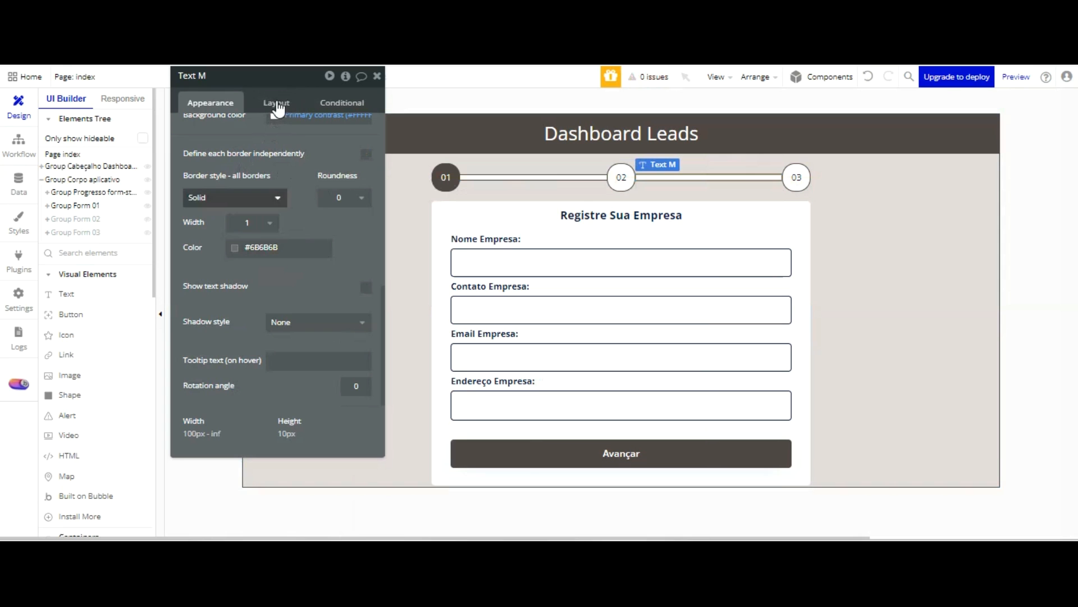
# Define the borders of the connector line between badges 02 and 03 independently, with a solid #504747 top border
pyautogui.click(366, 154)
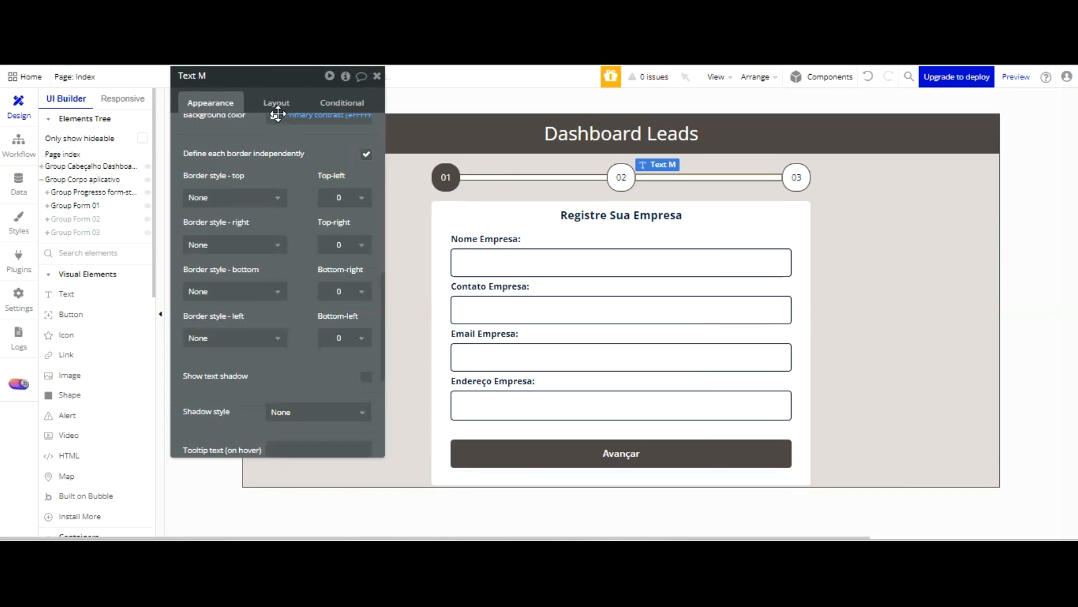
pyautogui.click(273, 198)
pyautogui.click(248, 255)
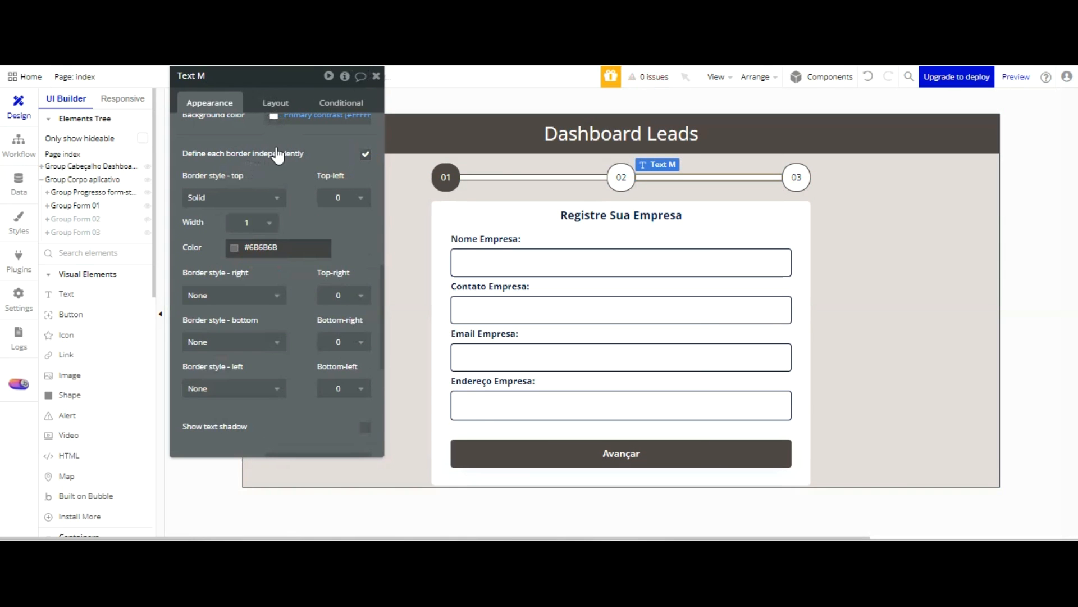
pyautogui.click(281, 247)
pyautogui.hotkey('ctrl', 'v')
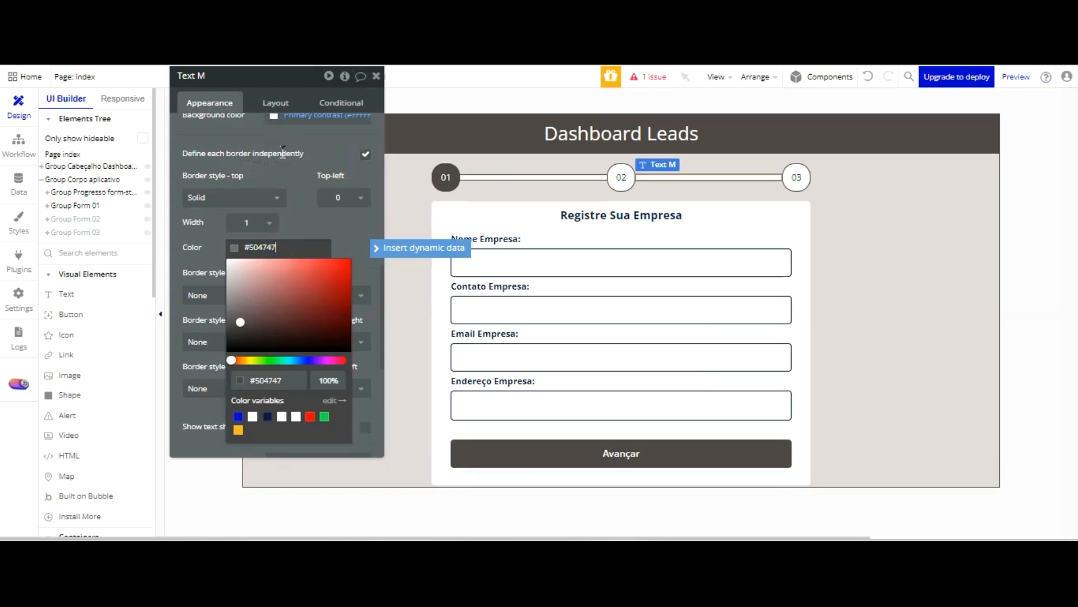
pyautogui.click(282, 202)
pyautogui.click(296, 208)
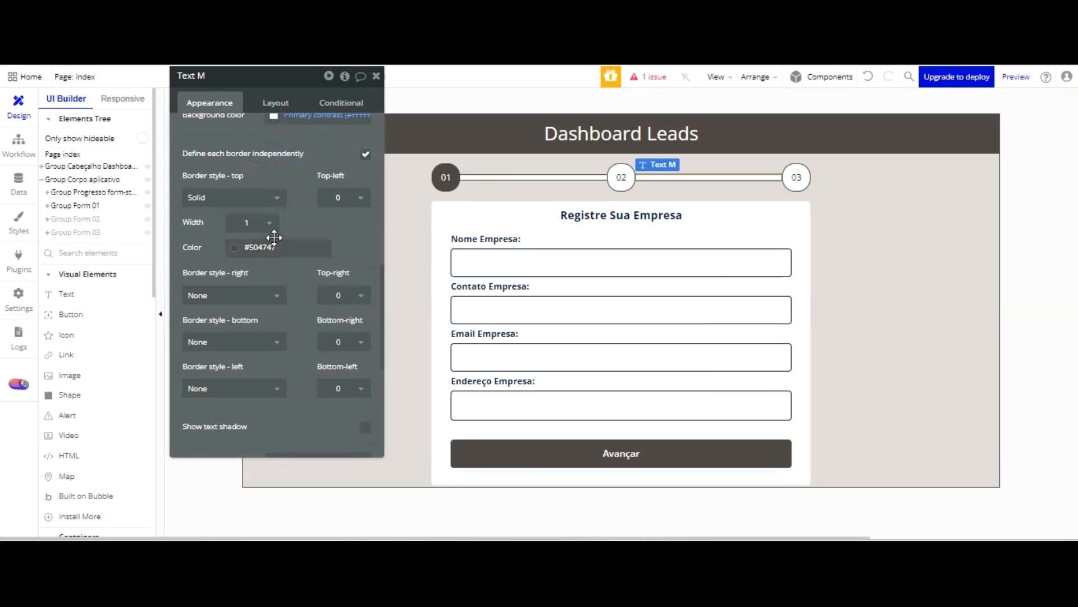
# Give the connector line between badges 02 and 03 a solid bottom border coloured #504747
pyautogui.click(272, 338)
pyautogui.click(224, 400)
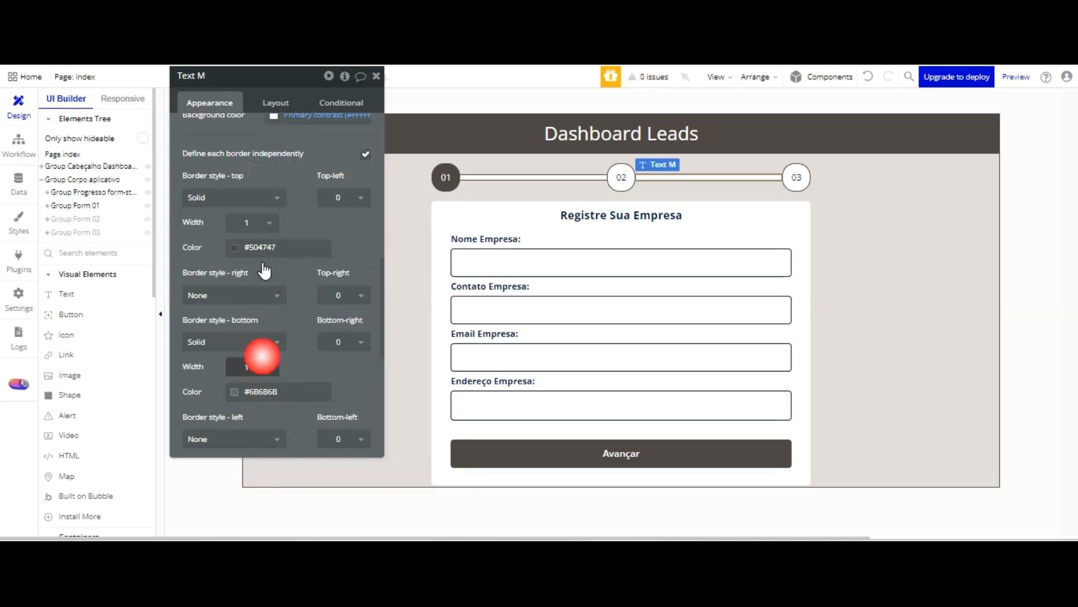
pyautogui.doubleClick(281, 391)
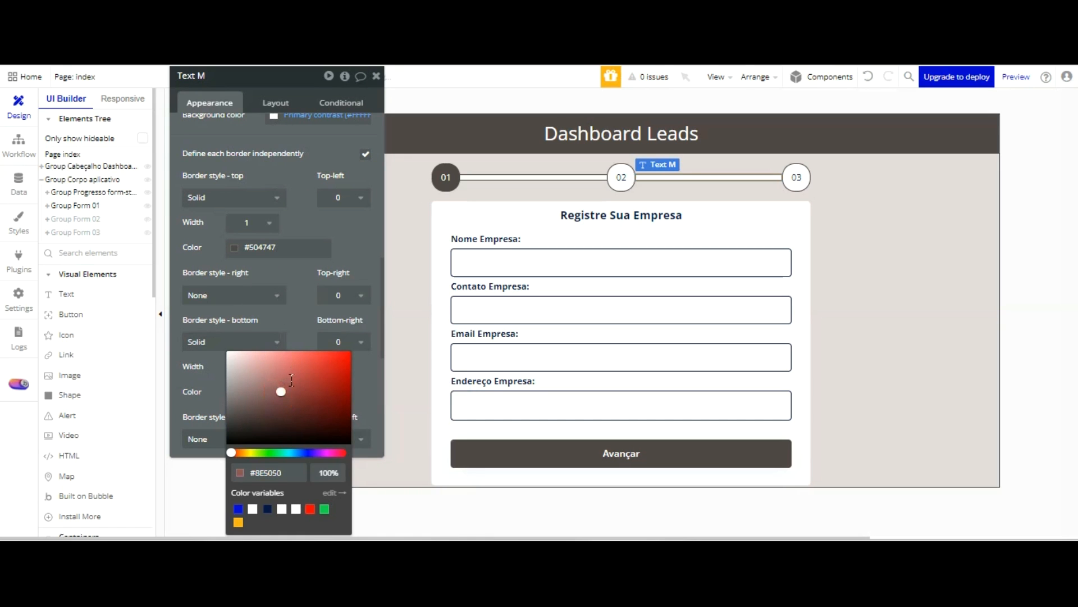
pyautogui.click(305, 340)
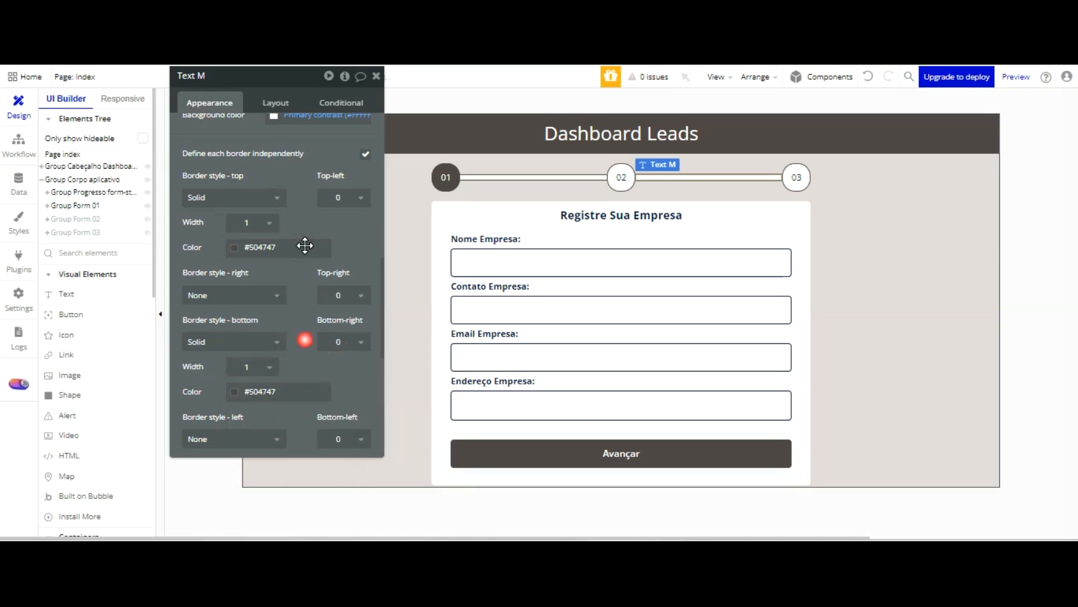
# Refresh the page preview to check the indicator's borders, and select the connector line between badges 01 and 02 back in the editor
pyautogui.click(369, 60)
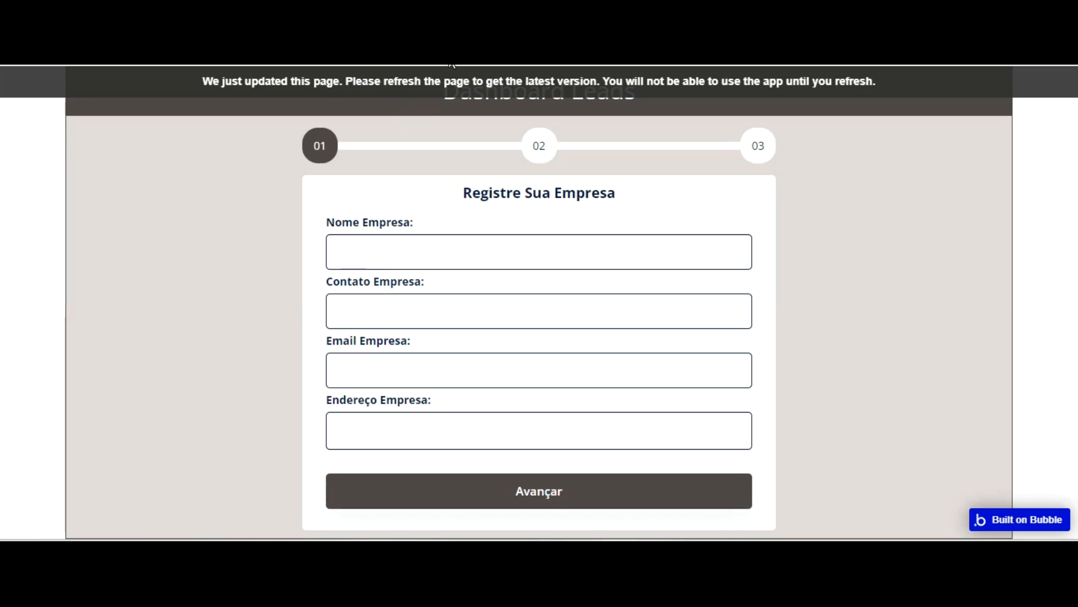
pyautogui.press('F5')
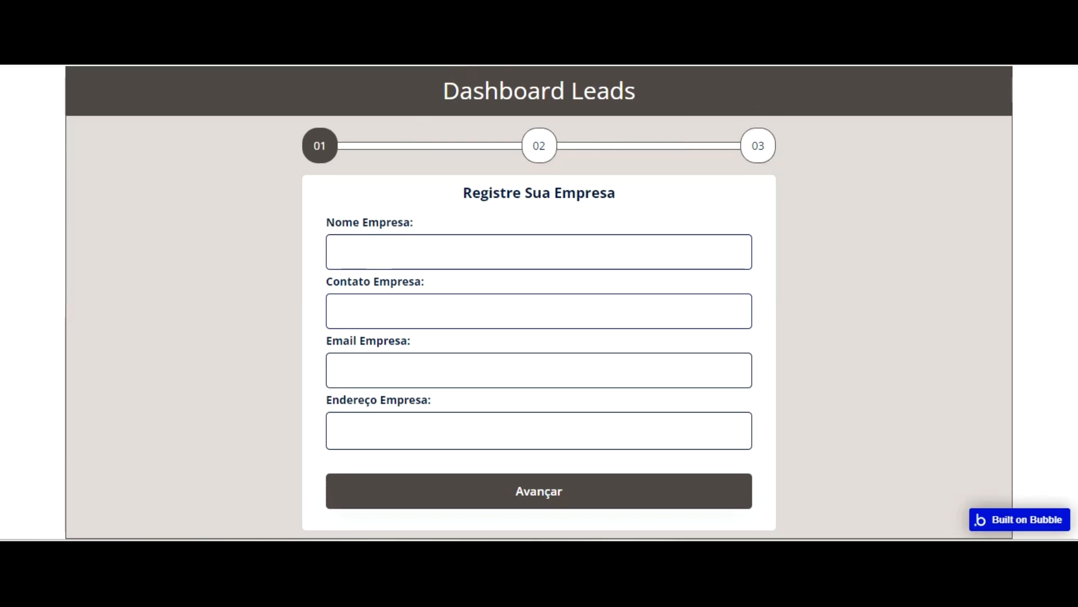
pyautogui.hotkey('ctrl', 'Tab')
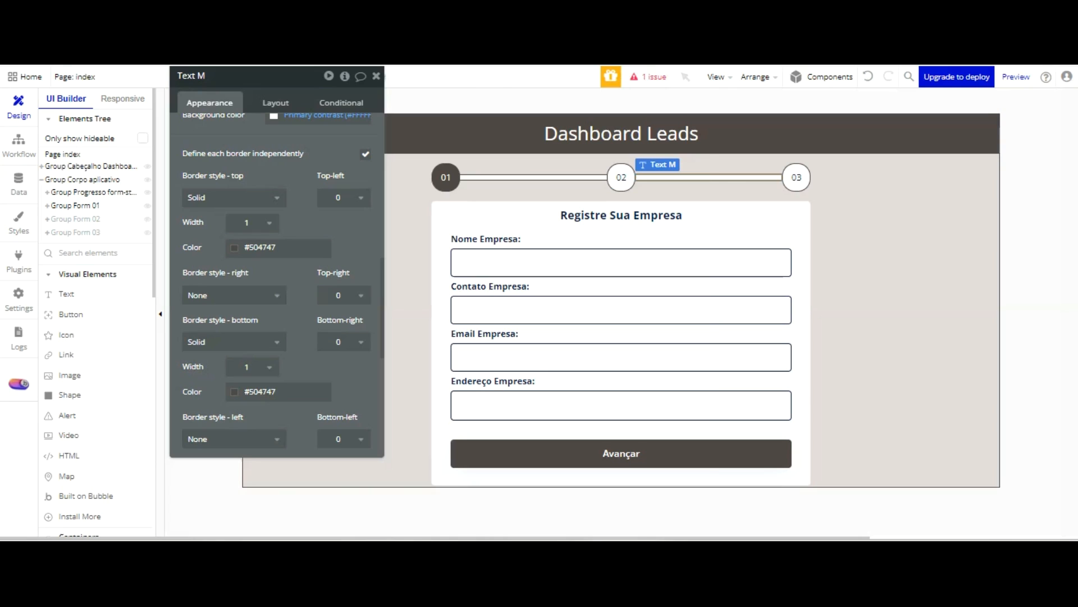
pyautogui.click(506, 177)
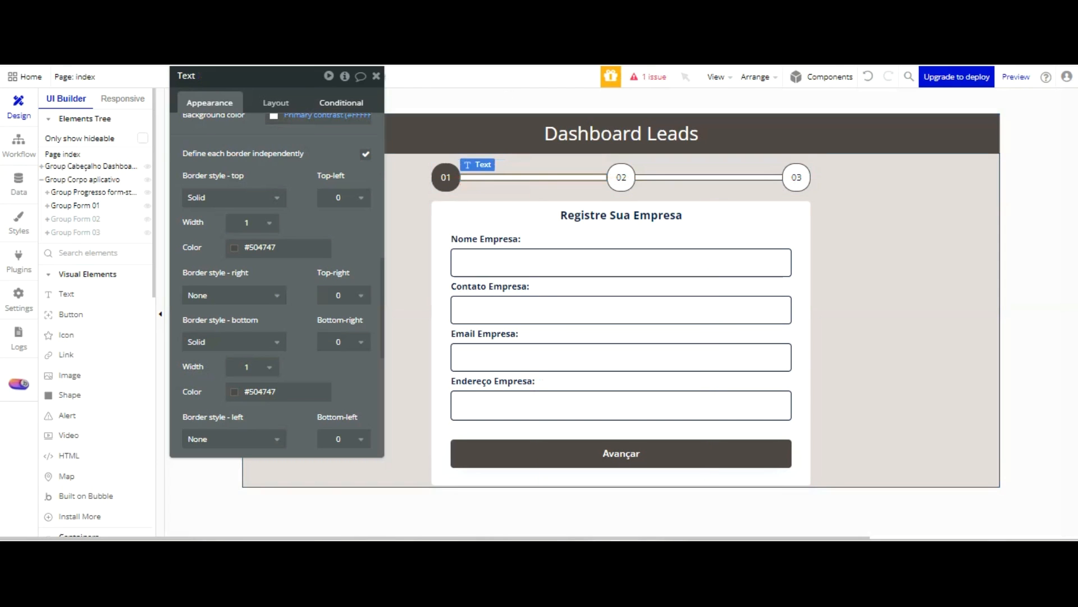
# Add a condition to the connector line between badges 01 and 02 that applies when index's Grupo form 02 is yes
pyautogui.click(352, 103)
pyautogui.click(299, 134)
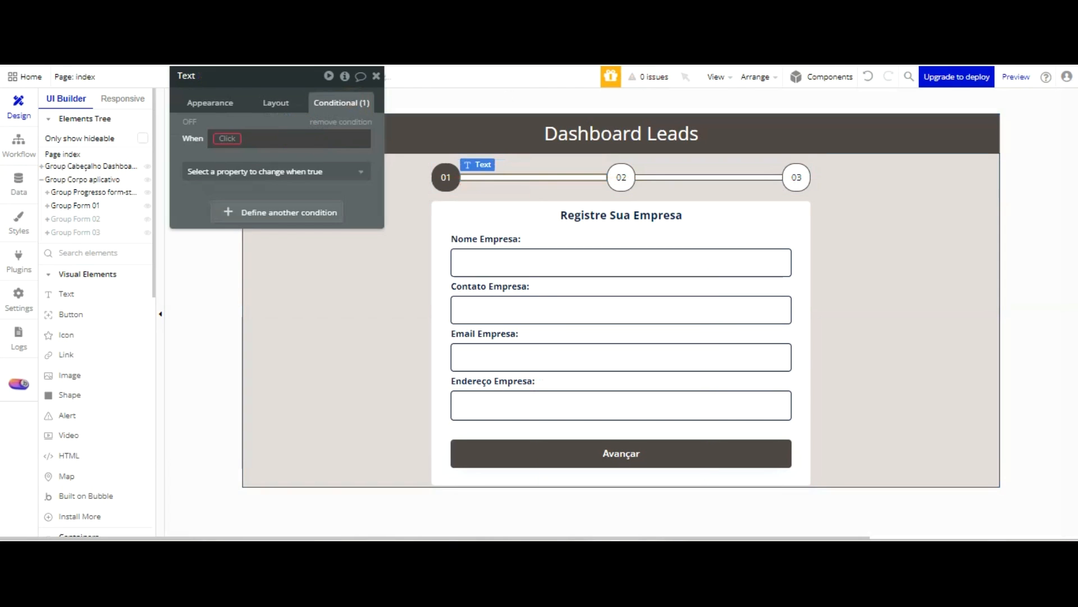
pyautogui.click(226, 138)
pyautogui.scroll(-5, 275, 169)
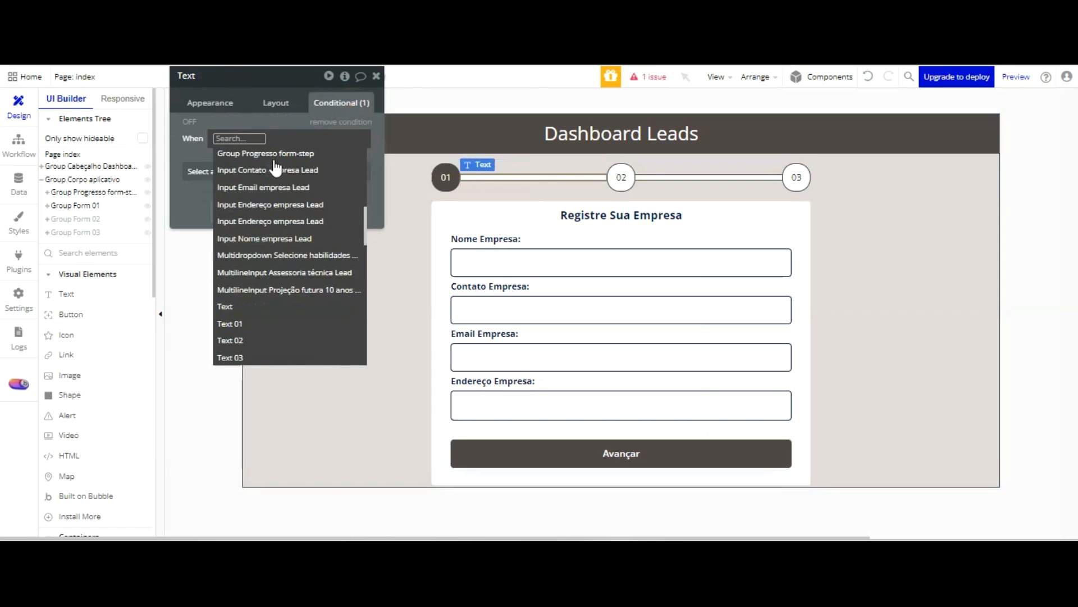
pyautogui.scroll(-5, 281, 202)
pyautogui.click(270, 279)
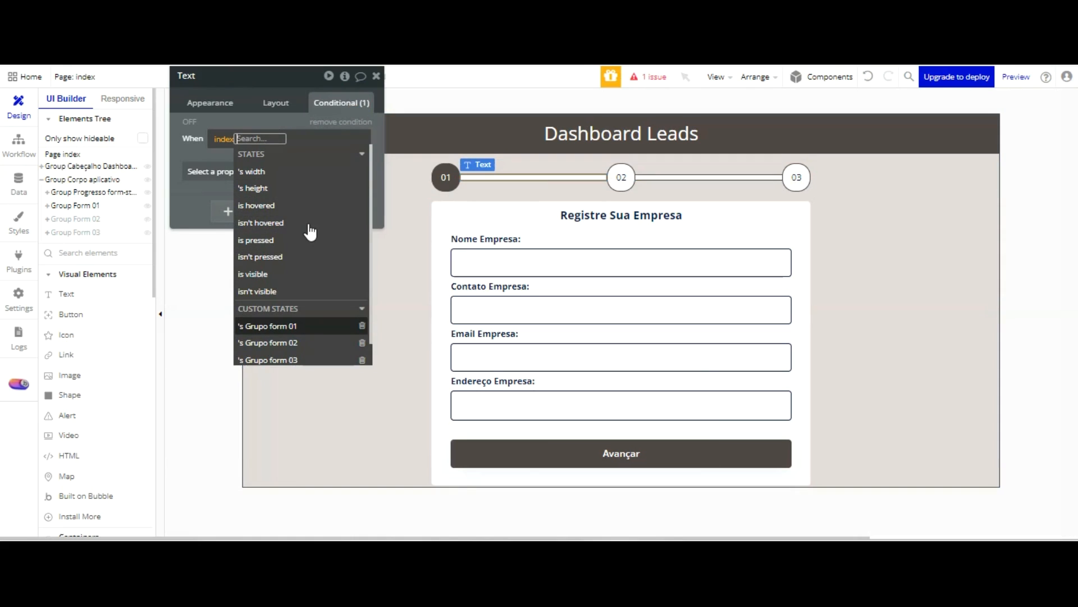
pyautogui.click(305, 343)
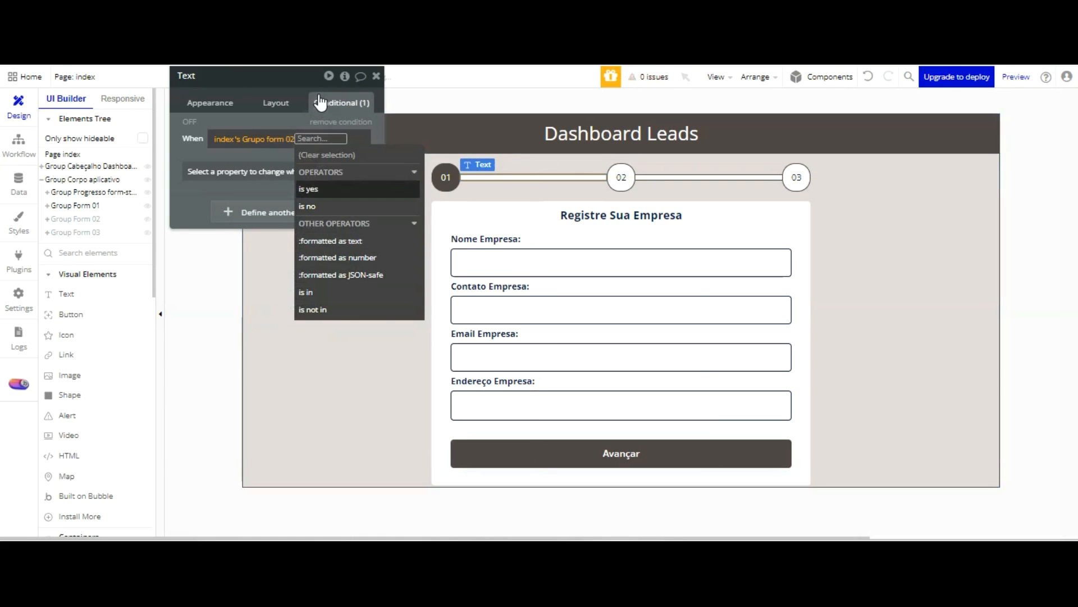
pyautogui.click(319, 189)
pyautogui.click(301, 188)
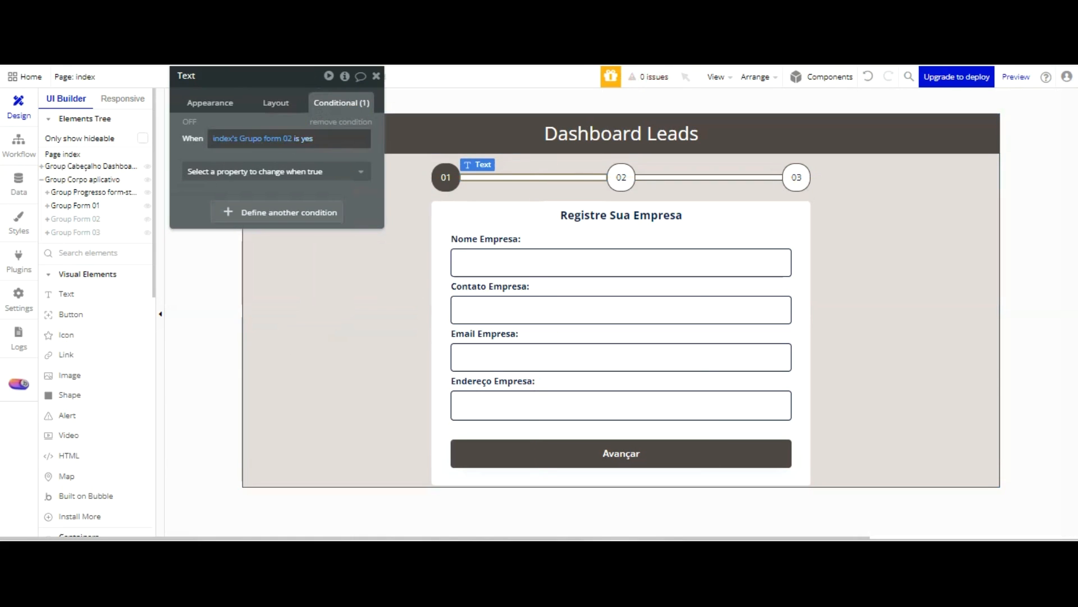
# Make the connector line's condition change the background colour to #504747
pyautogui.click(321, 173)
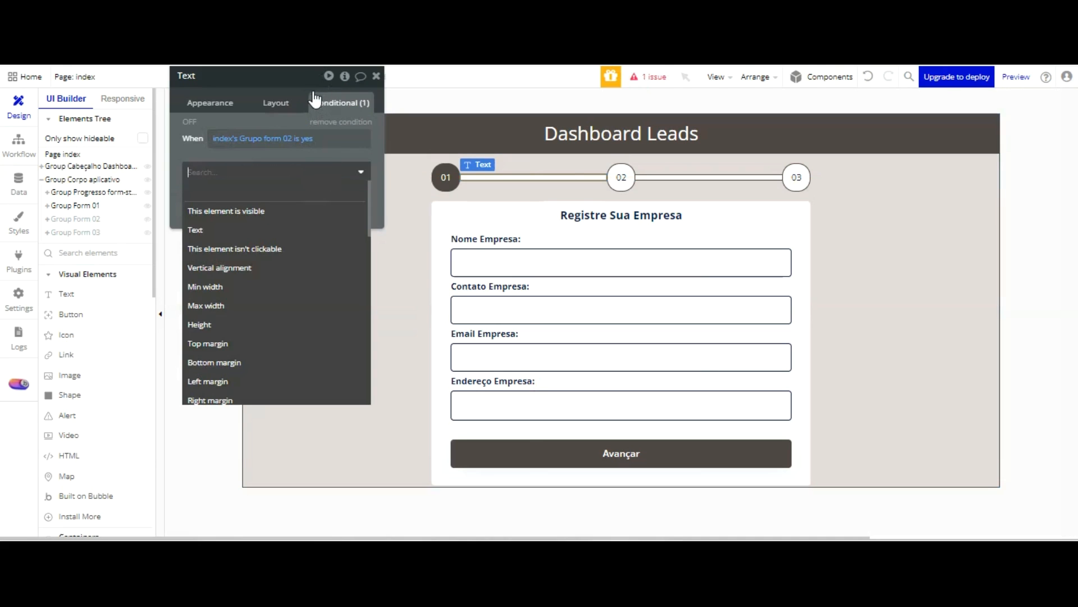
pyautogui.scroll(-4, 277, 207)
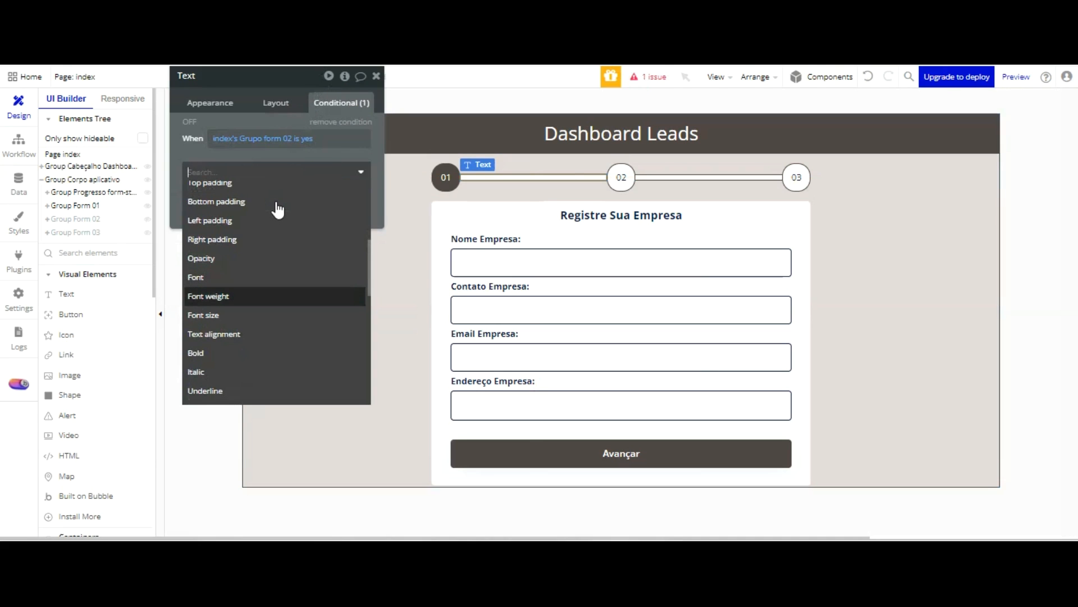
pyautogui.scroll(-3, 264, 253)
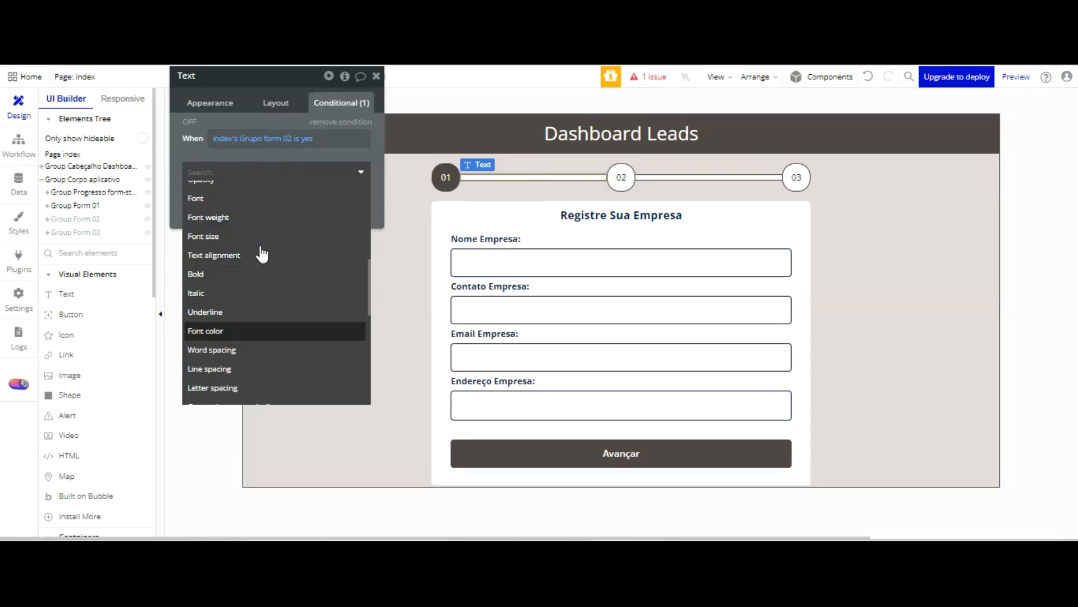
pyautogui.scroll(-2, 263, 272)
pyautogui.click(261, 360)
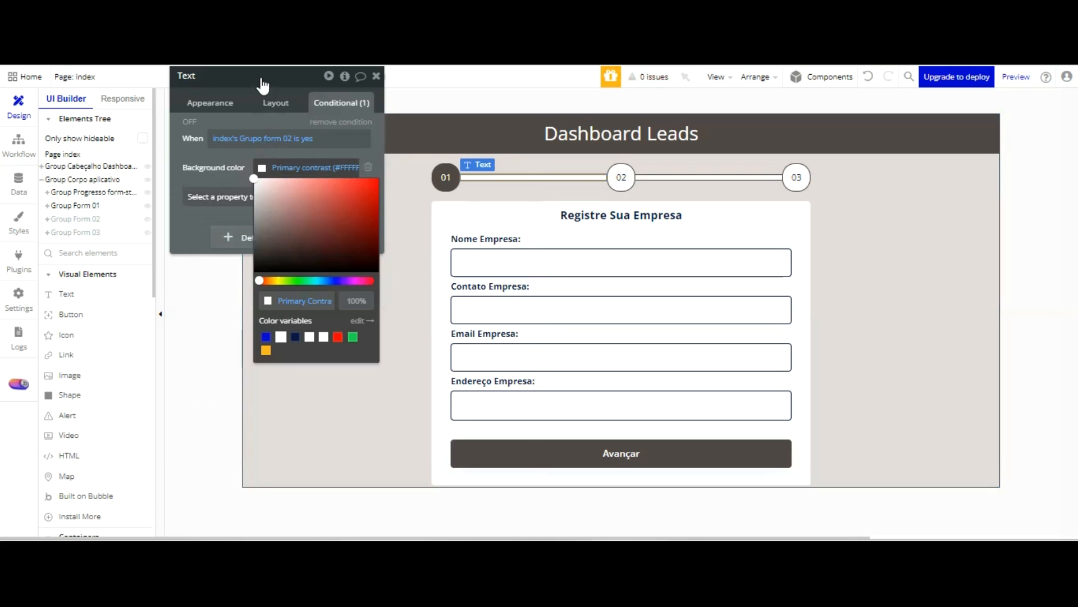
pyautogui.click(292, 301)
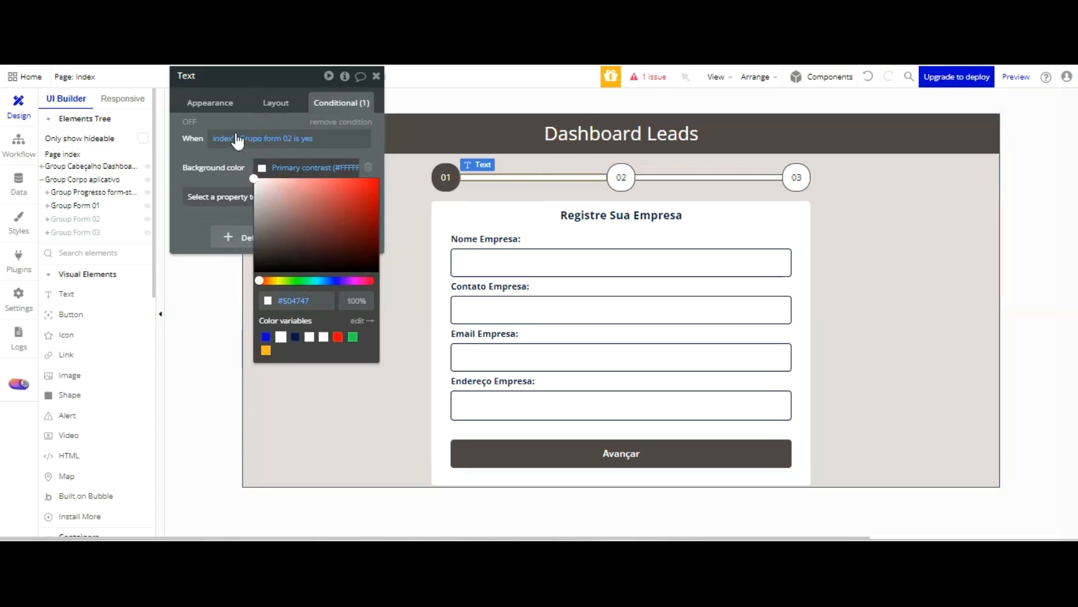
pyautogui.click(235, 214)
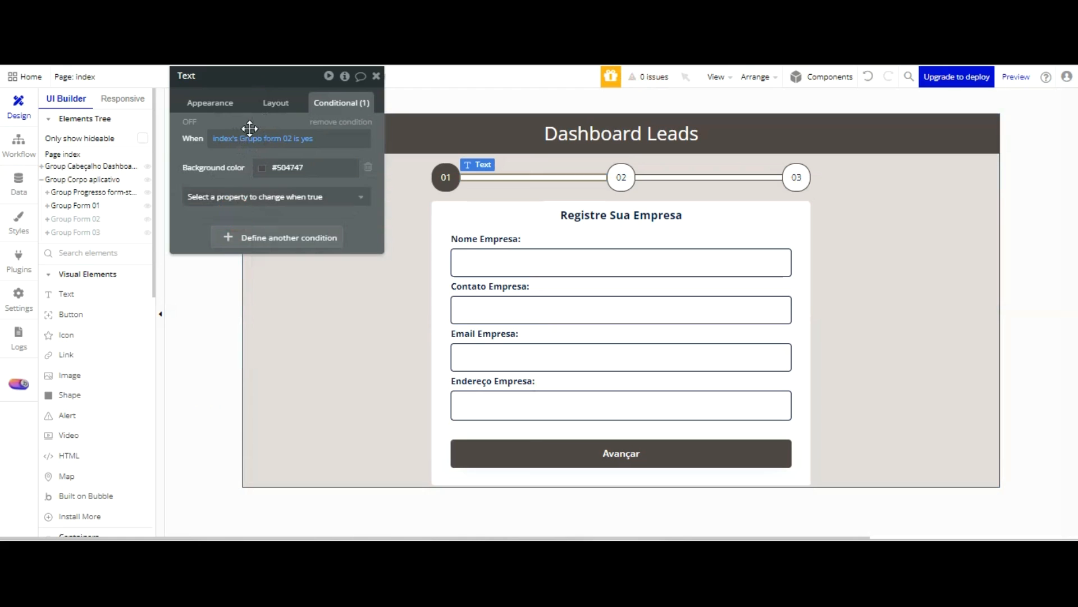
# Copy the condition from the connector line between badges 01 and 02 and paste it onto badge 02
pyautogui.click(621, 178)
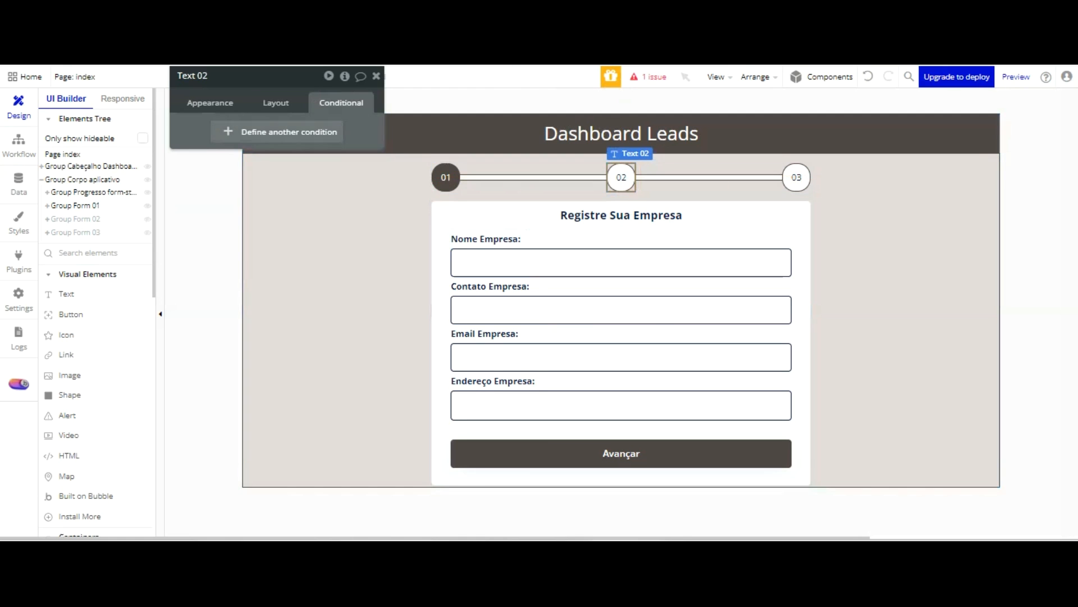
pyautogui.click(276, 102)
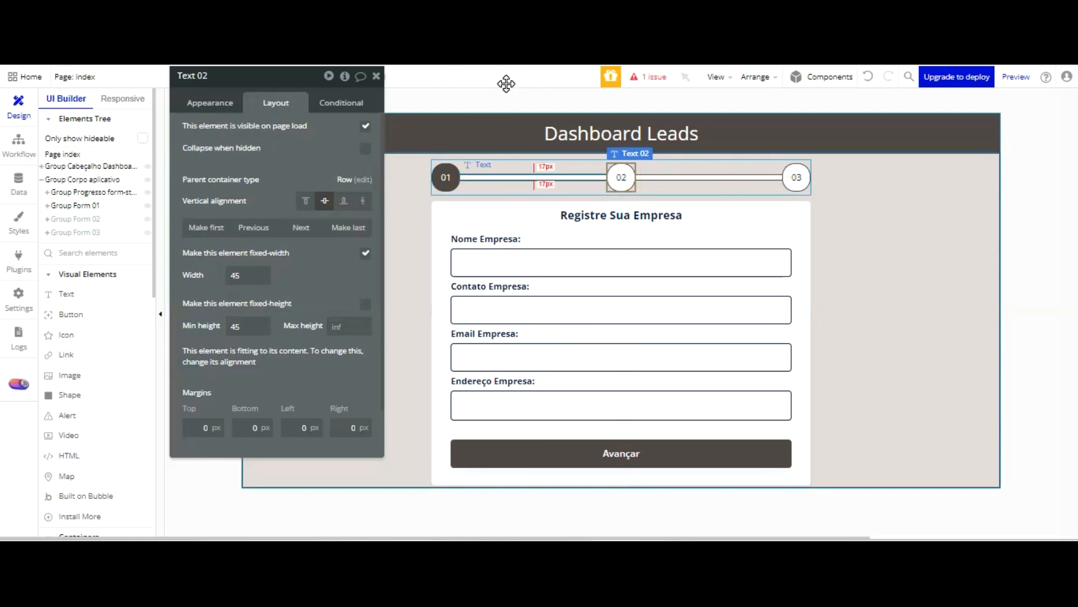
pyautogui.click(505, 178)
pyautogui.click(341, 103)
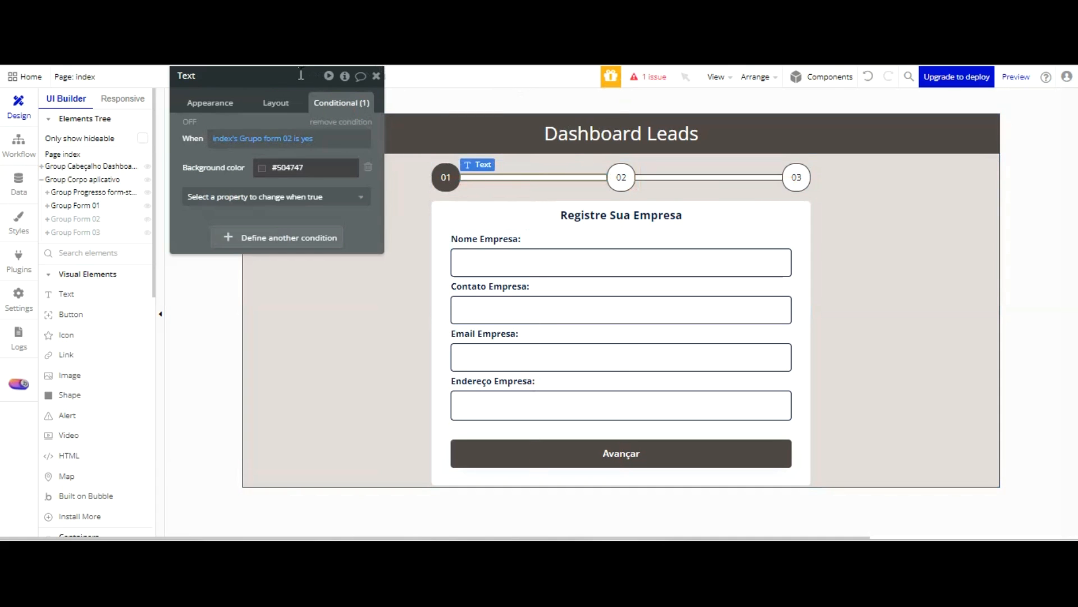
pyautogui.click(293, 167)
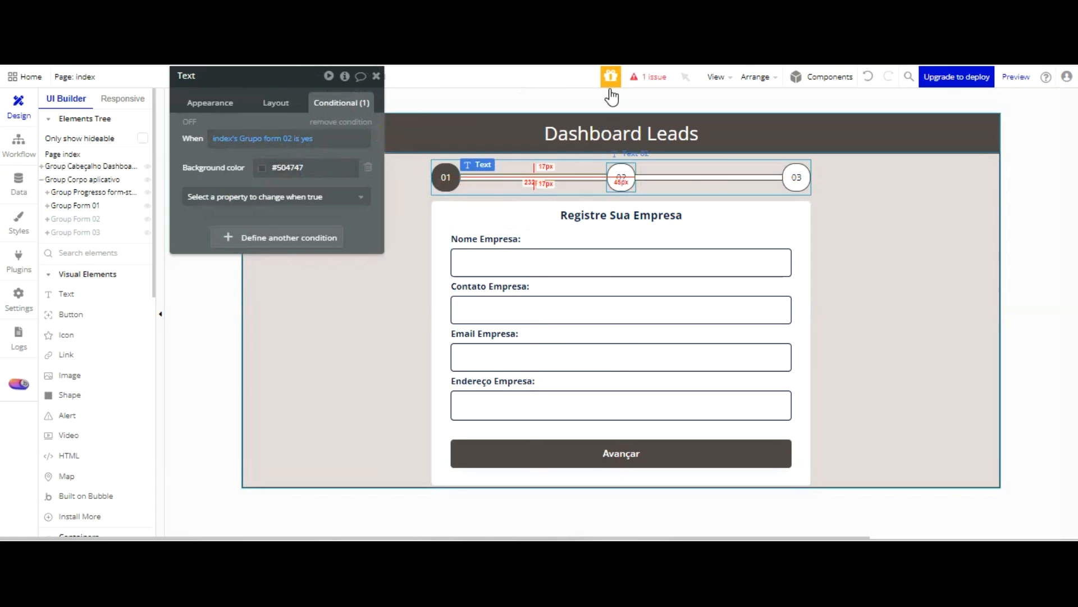
pyautogui.click(621, 177)
pyautogui.click(321, 126)
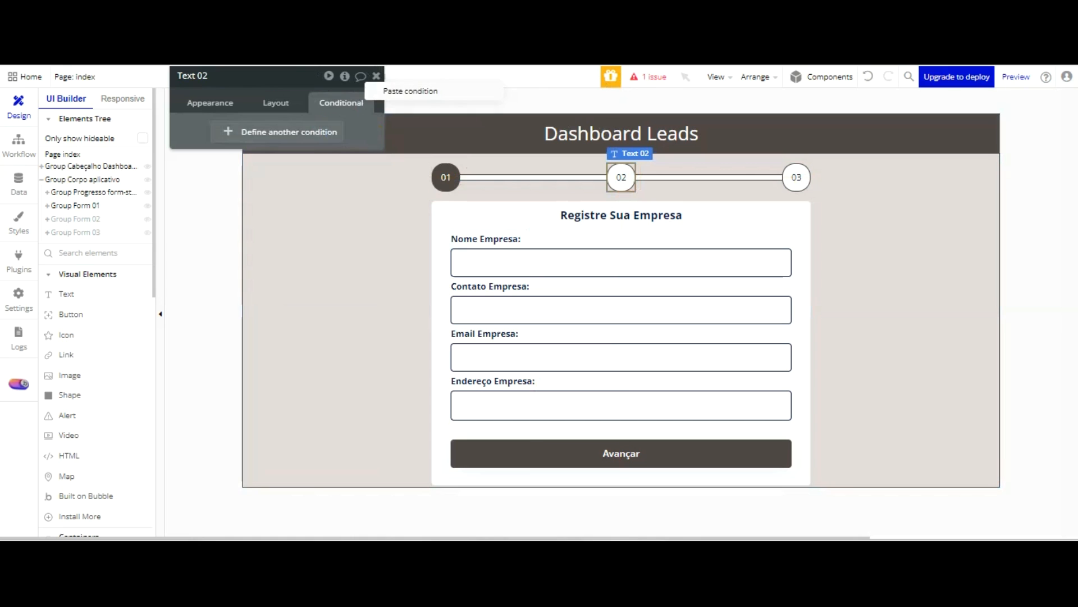
pyautogui.click(411, 91)
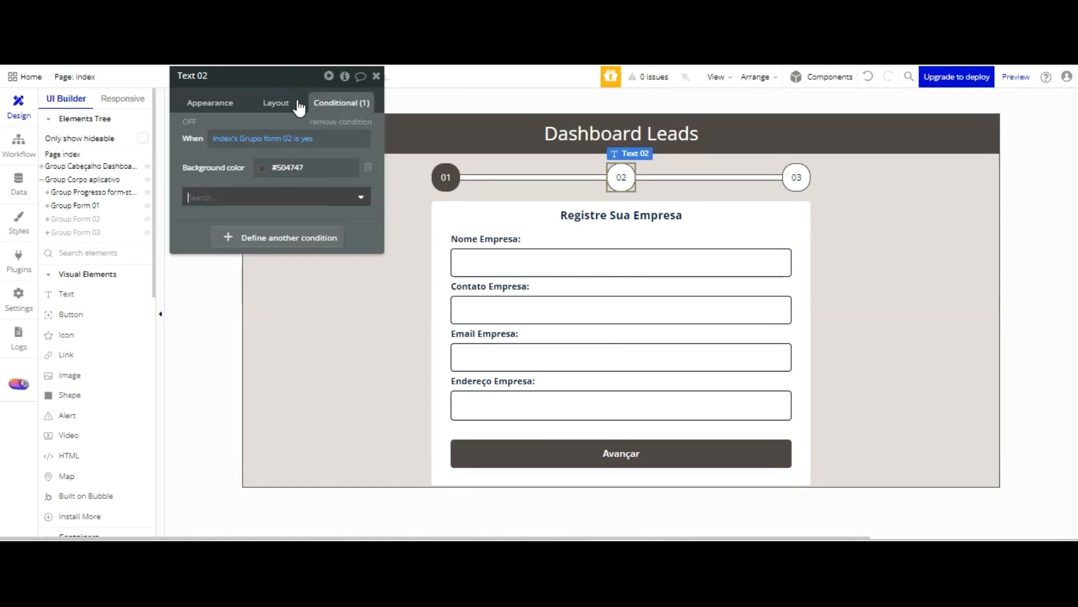
# Add a font colour change to Primary contrast (#FFFFFF) to badge 02's condition
pyautogui.scroll(-3, 247, 245)
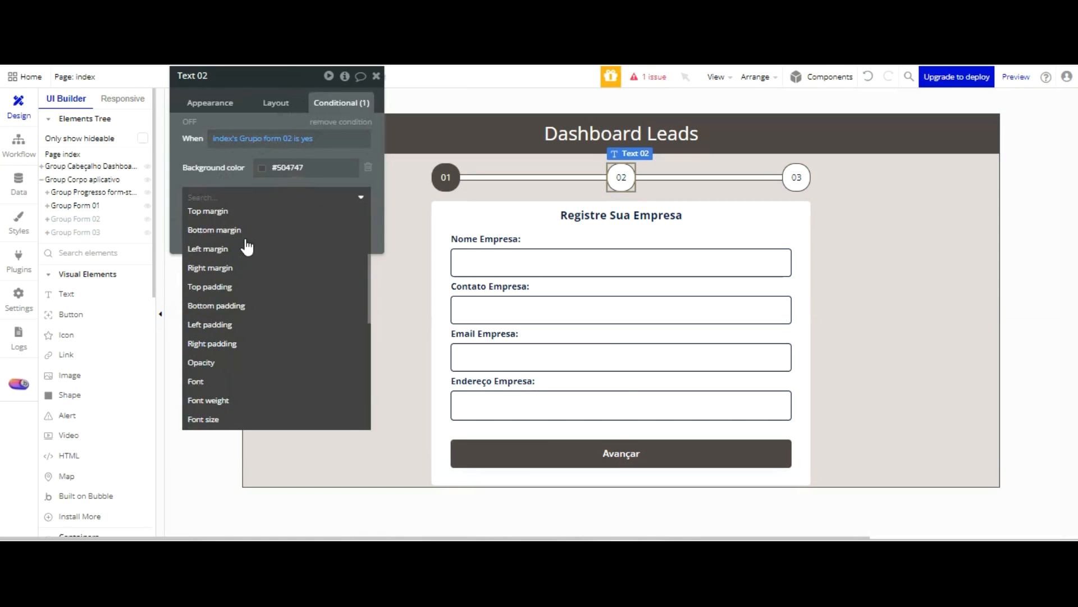
pyautogui.scroll(-5, 246, 246)
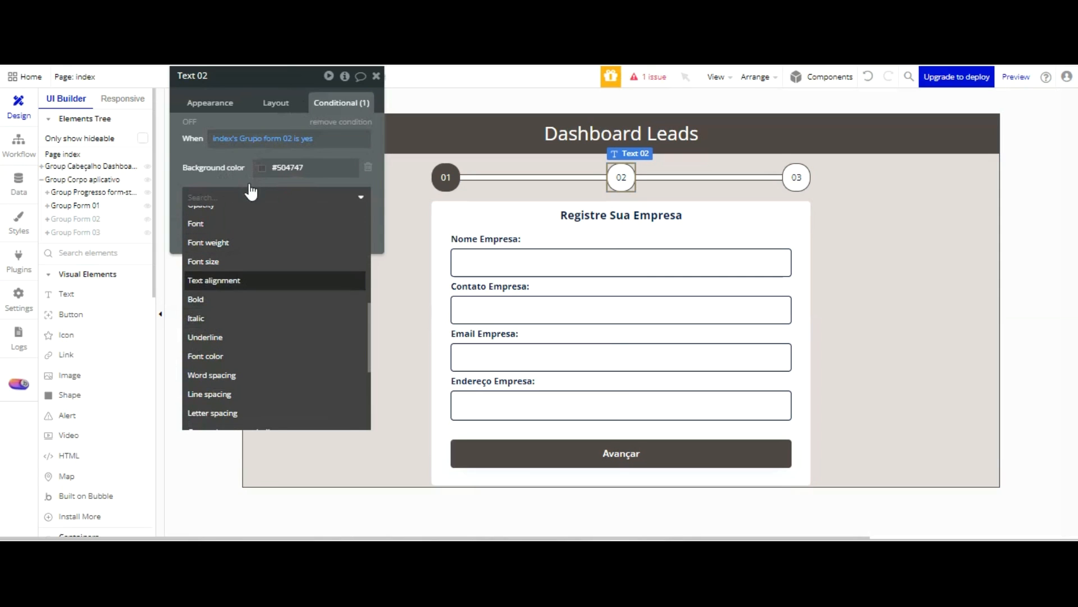
pyautogui.click(239, 355)
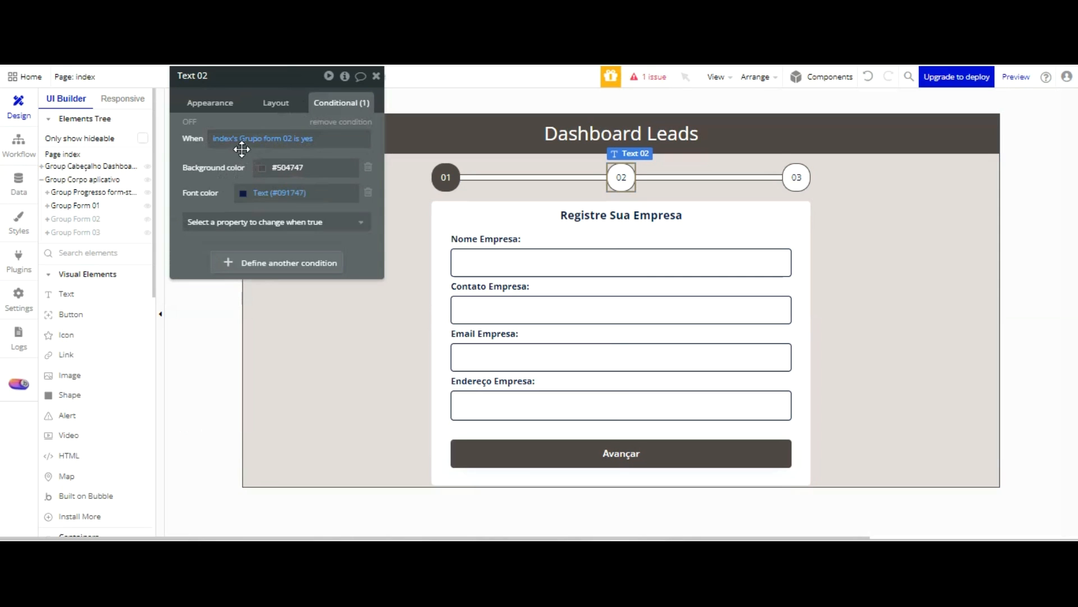
pyautogui.click(250, 193)
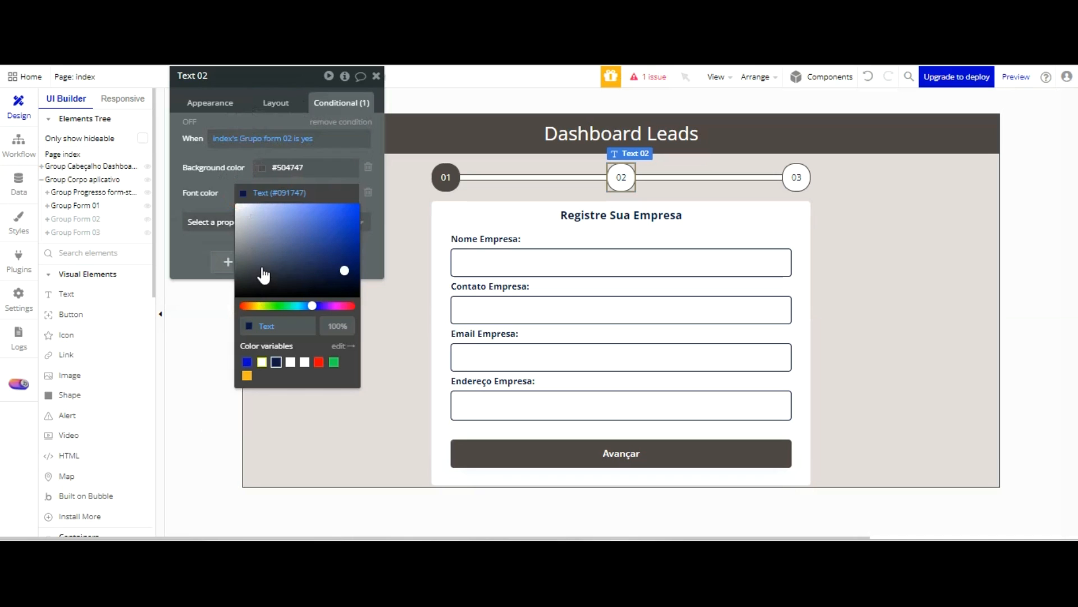
pyautogui.moveTo(264, 275); pyautogui.dragTo(240, 223)
pyautogui.click(224, 85)
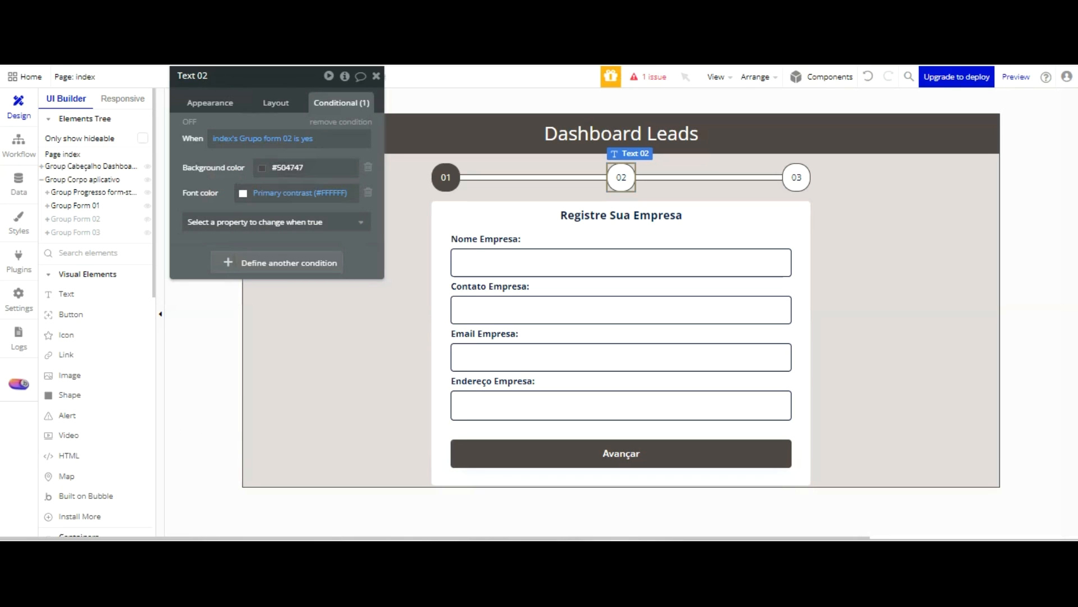
# Advance past the first form in the page preview to check the indicator, and select the connector line between badges 02 and 03 in the editor
pyautogui.click(299, 55)
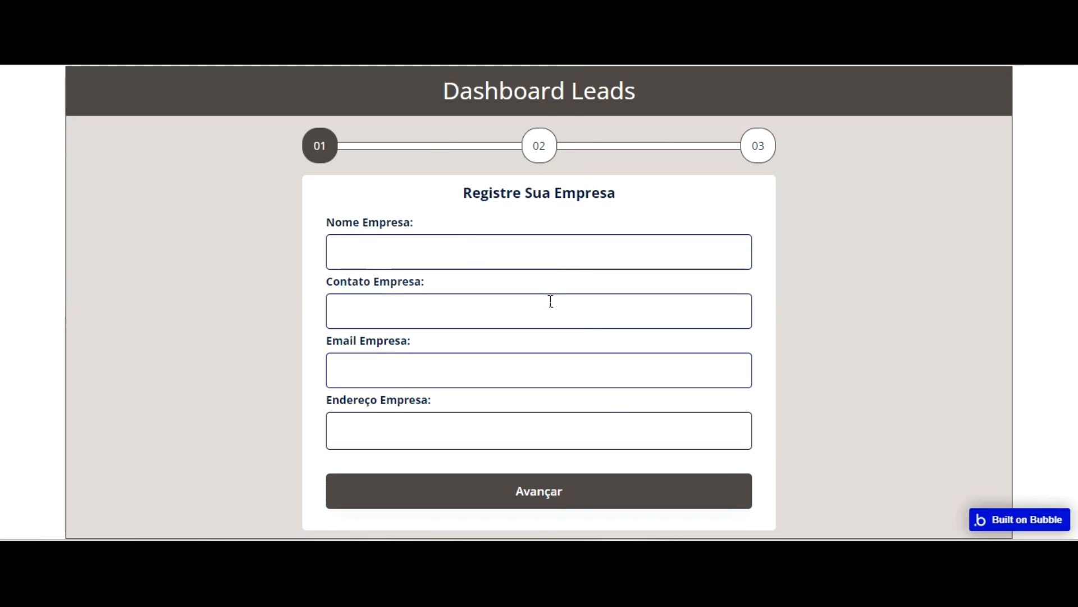
pyautogui.click(554, 491)
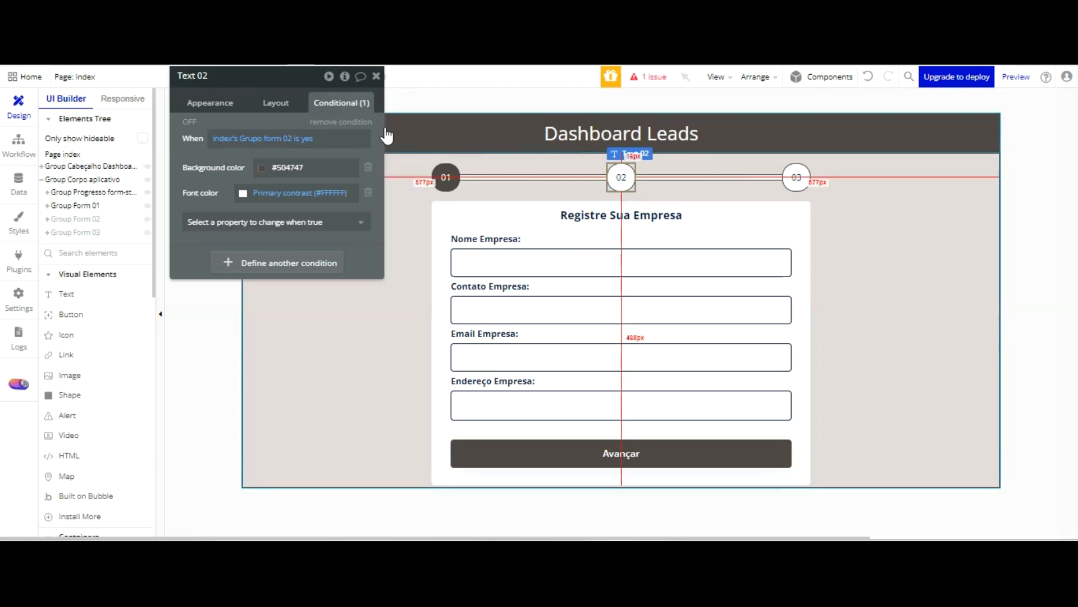
pyautogui.click(752, 178)
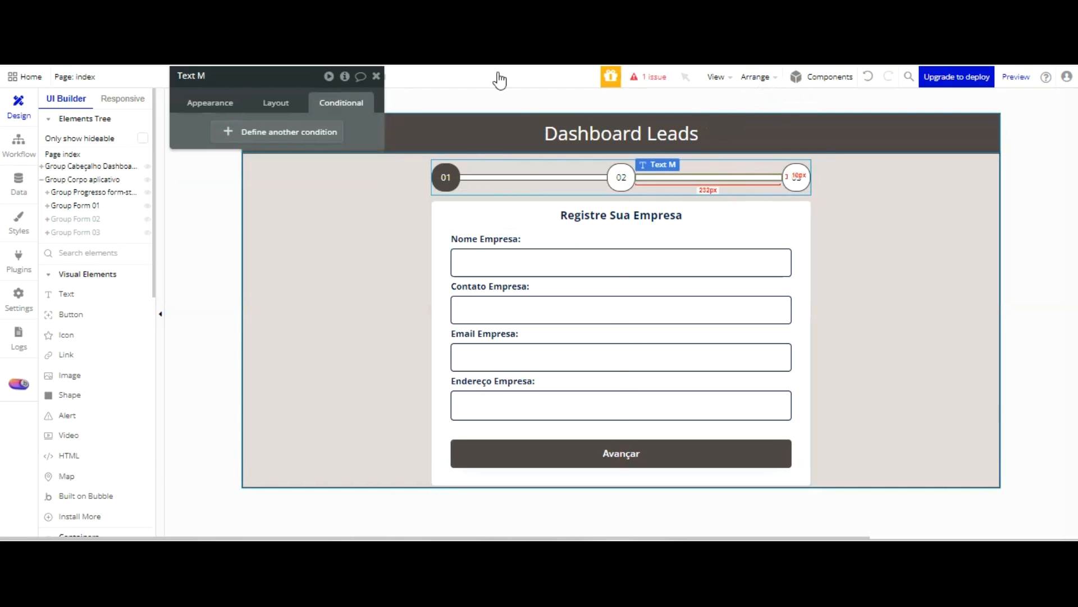
pyautogui.click(289, 130)
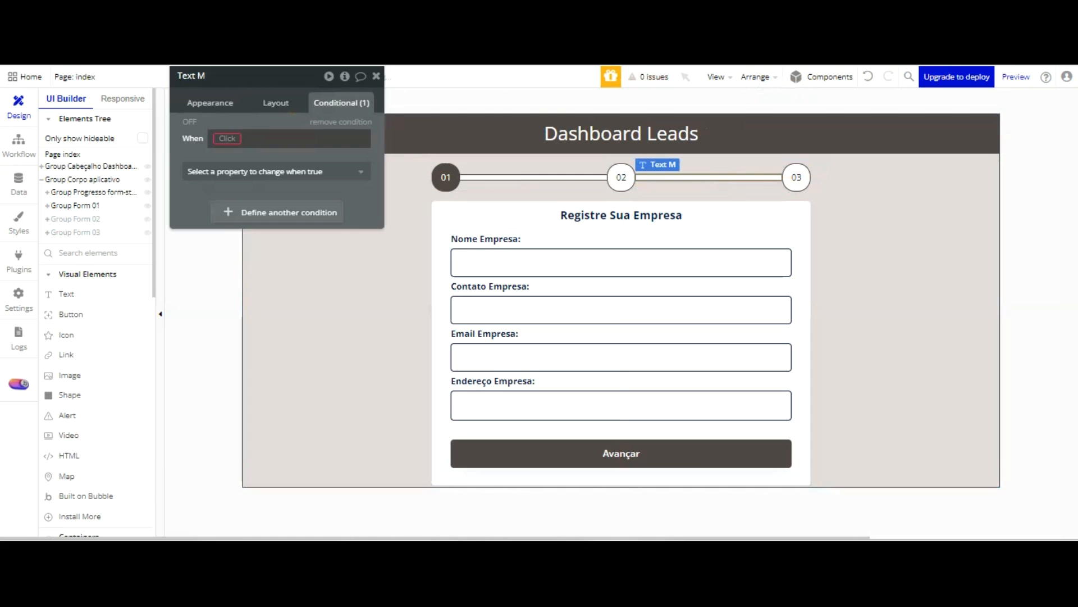
pyautogui.rightClick(219, 136)
pyautogui.click(210, 103)
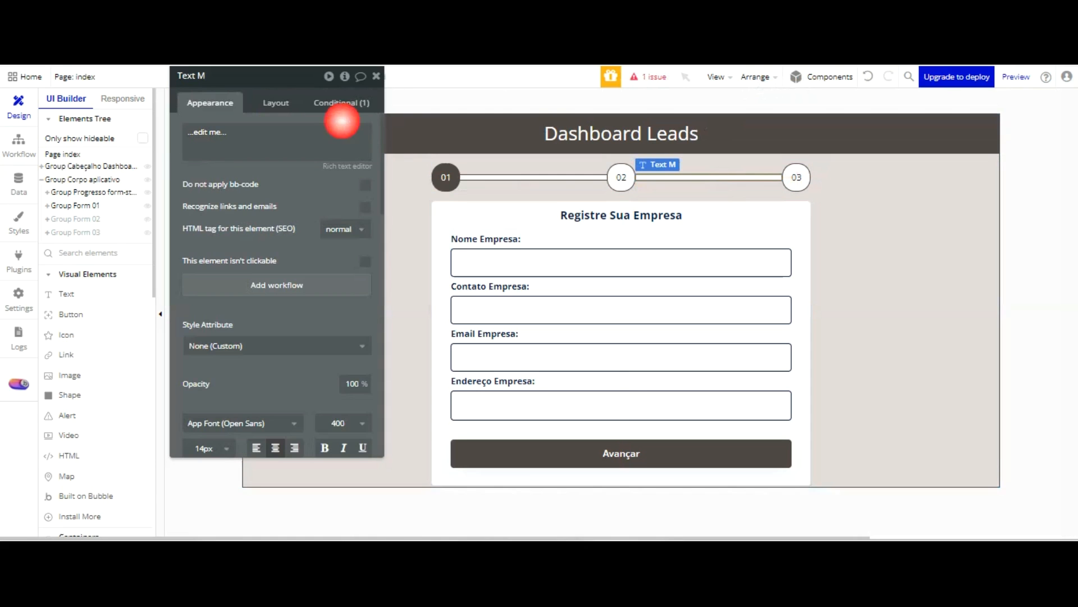
pyautogui.click(343, 103)
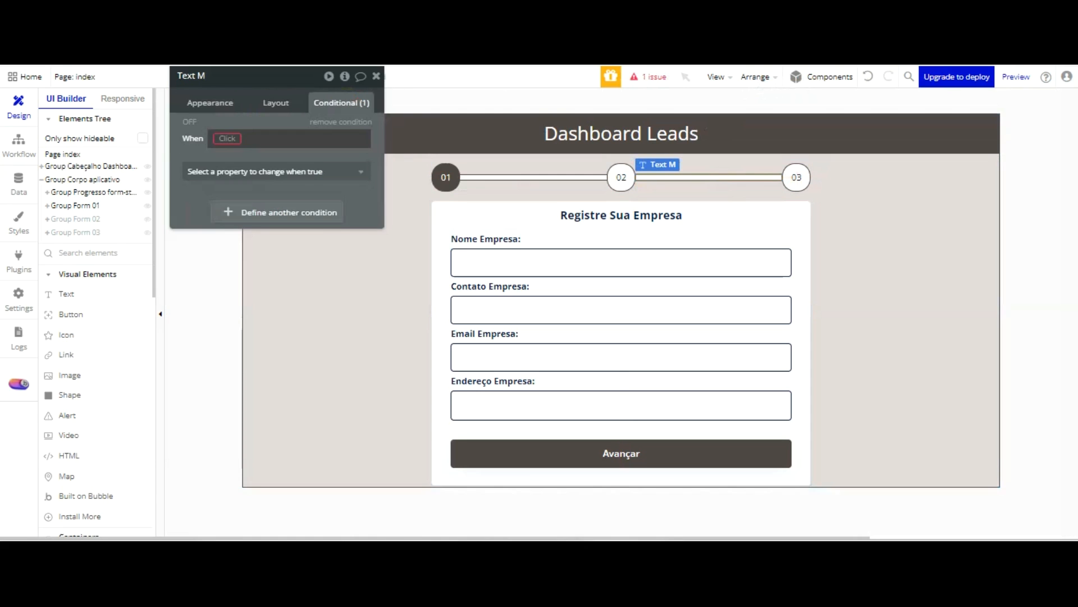
pyautogui.click(339, 122)
# Paste the copied condition onto the connector line between badges 02 and 03
pyautogui.rightClick(290, 134)
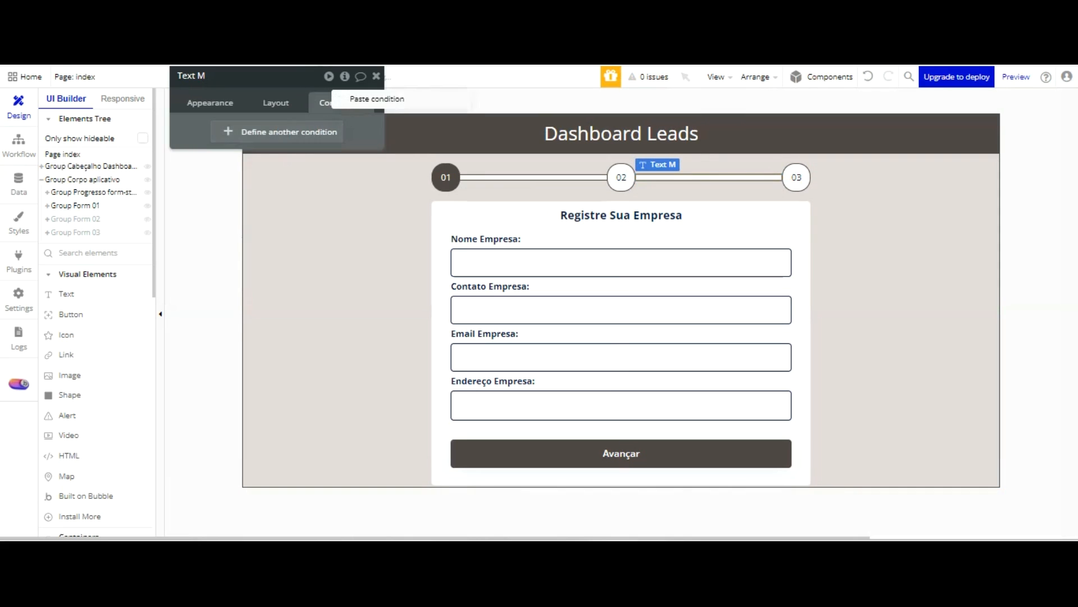
pyautogui.click(360, 99)
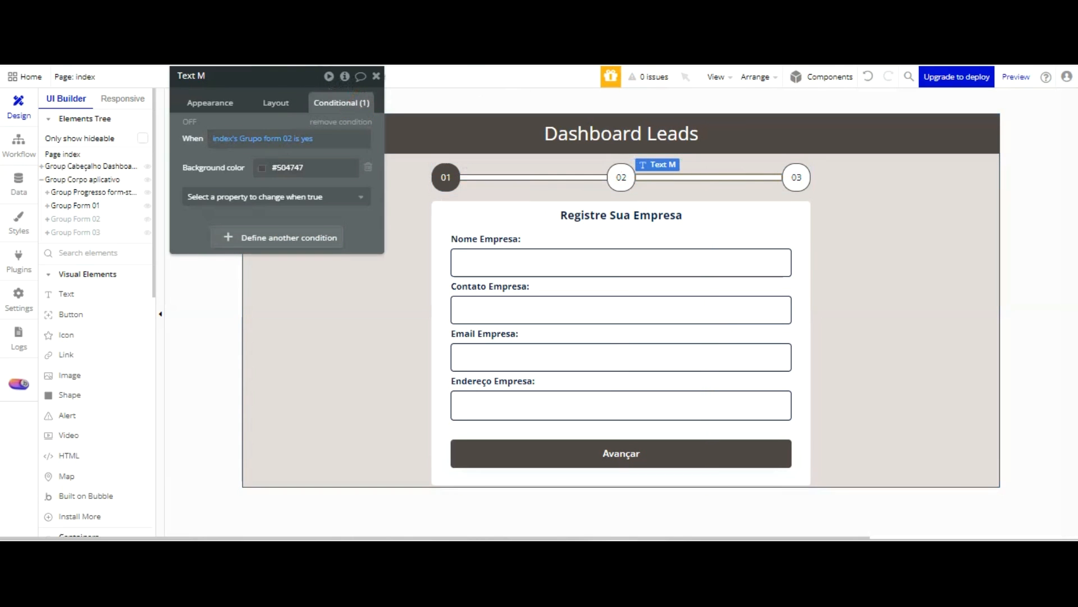
# Paste the copied condition onto badge 03 and make it apply when index's Grupo form 03 is yes
pyautogui.click(794, 180)
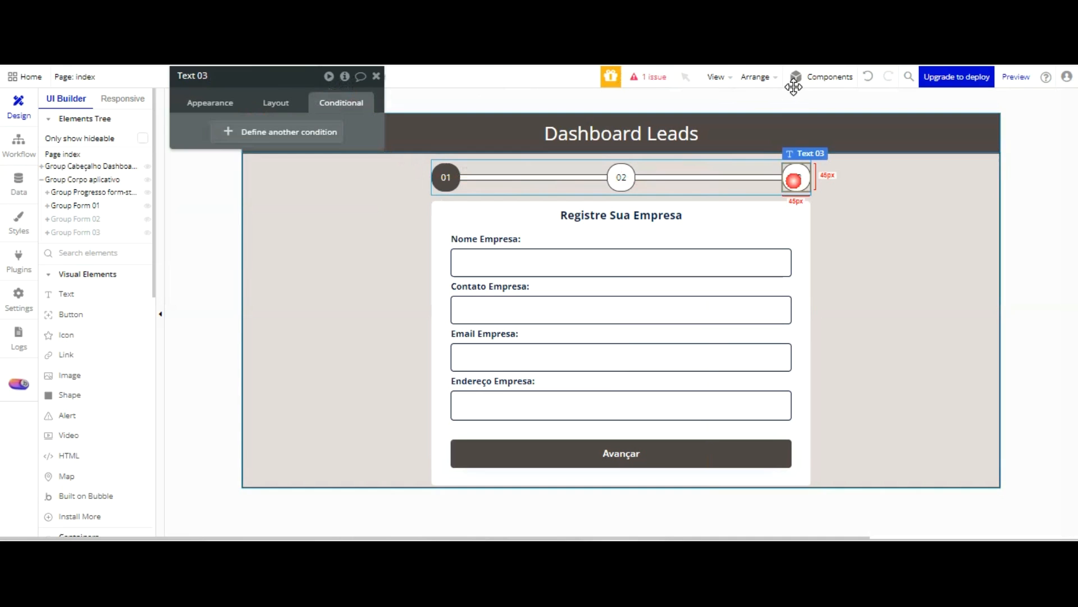
pyautogui.rightClick(296, 137)
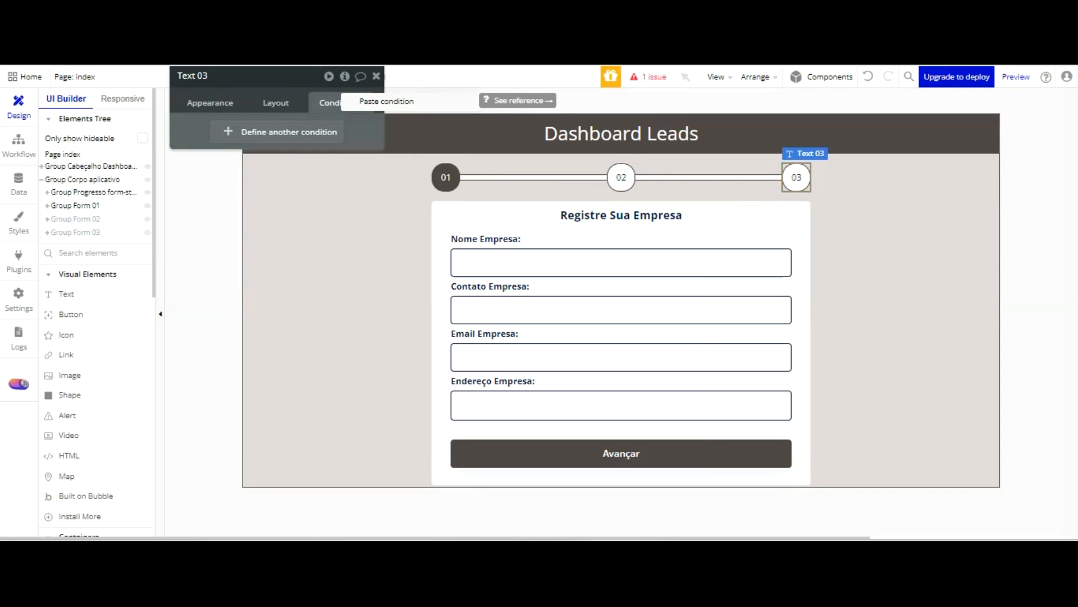
pyautogui.click(370, 101)
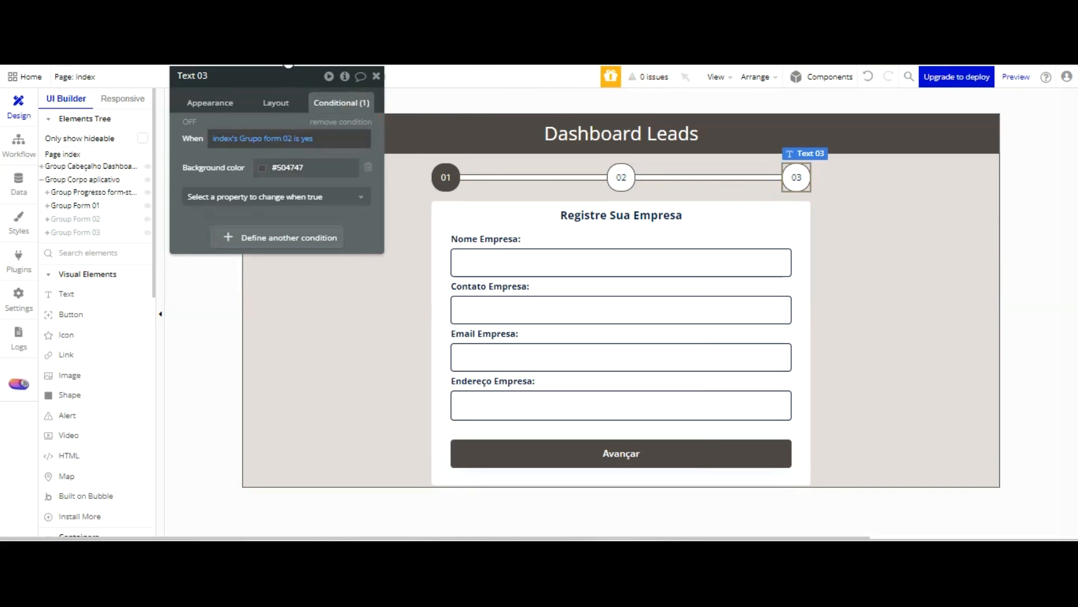
pyautogui.click(261, 138)
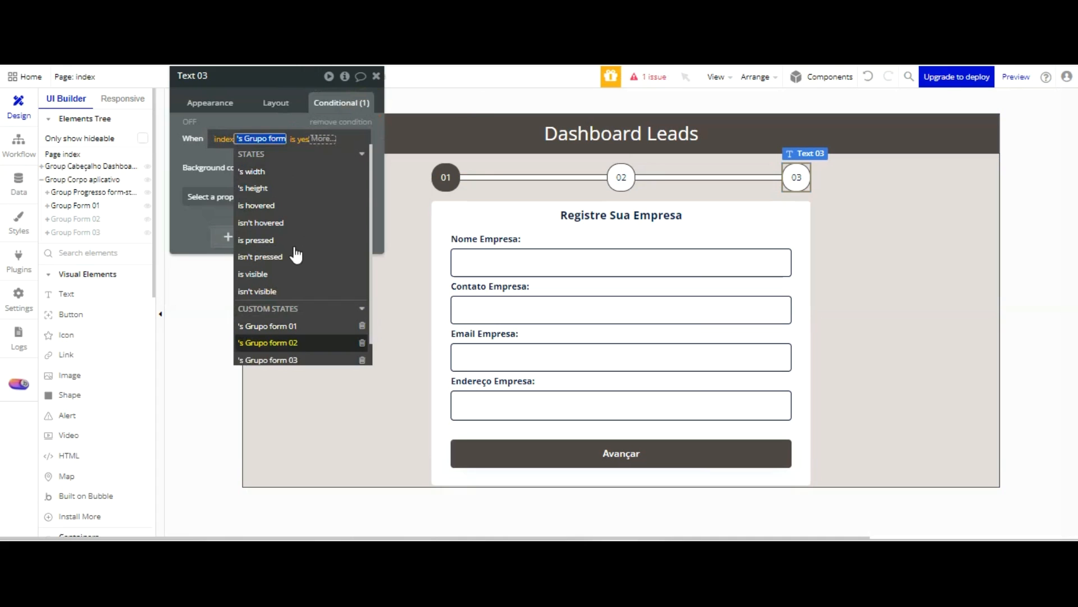
pyautogui.click(267, 355)
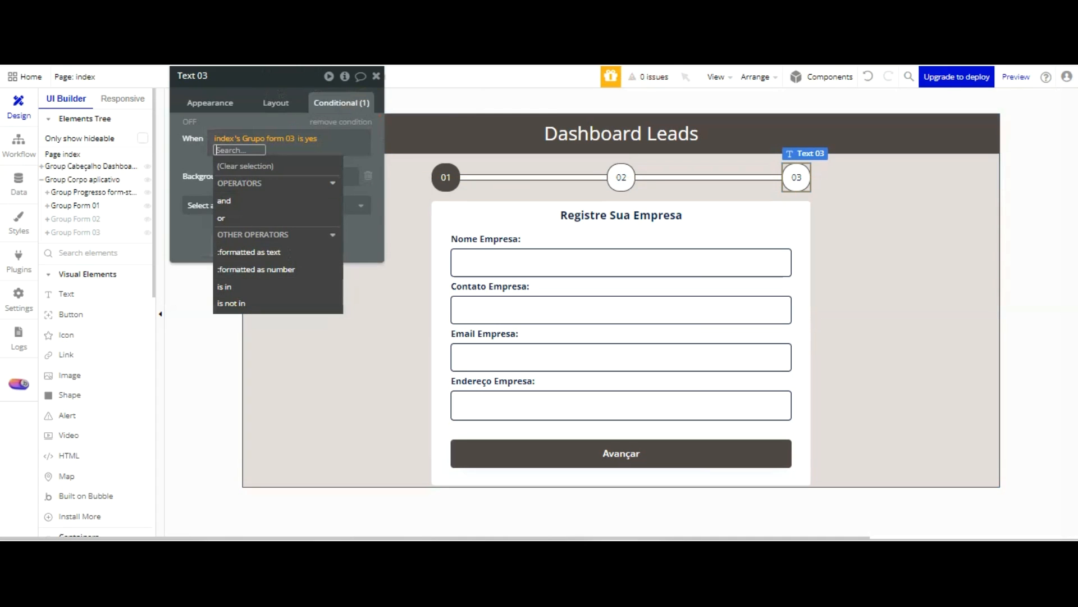
# Add a font colour change to Primary contrast (#FFFFFF) to badge 03's condition
pyautogui.click(279, 92)
pyautogui.click(264, 197)
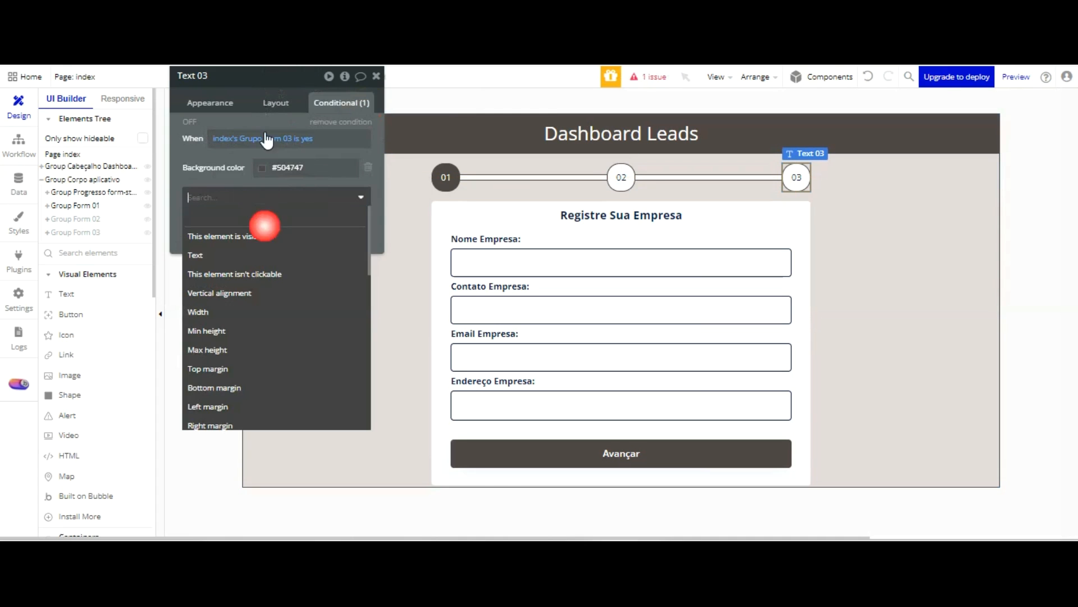
pyautogui.scroll(-3, 272, 272)
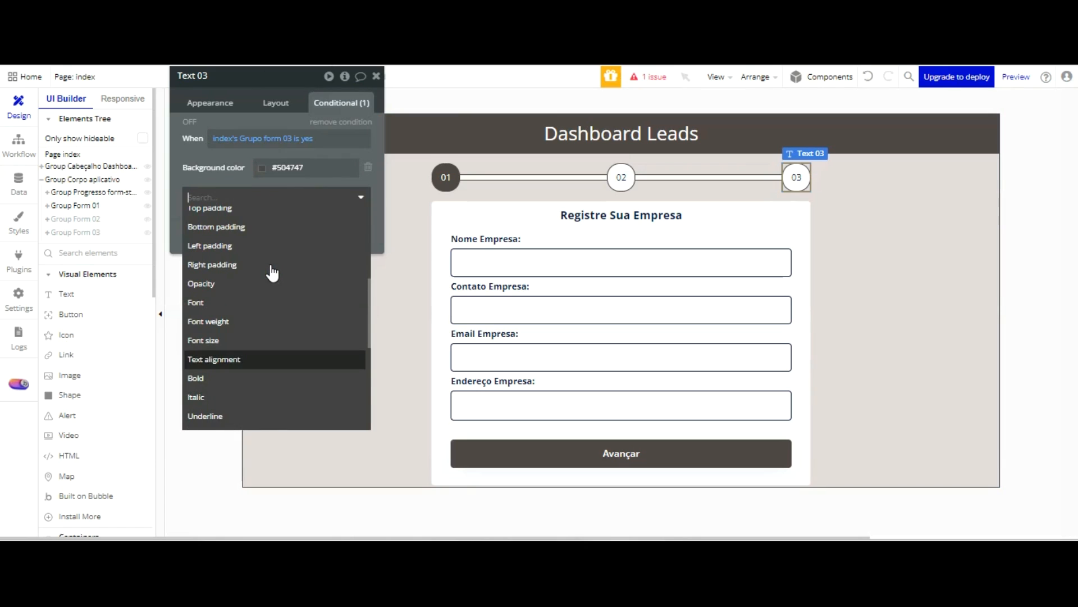
pyautogui.scroll(-5, 270, 269)
pyautogui.scroll(2, 268, 236)
pyautogui.scroll(2, 258, 236)
pyautogui.click(250, 271)
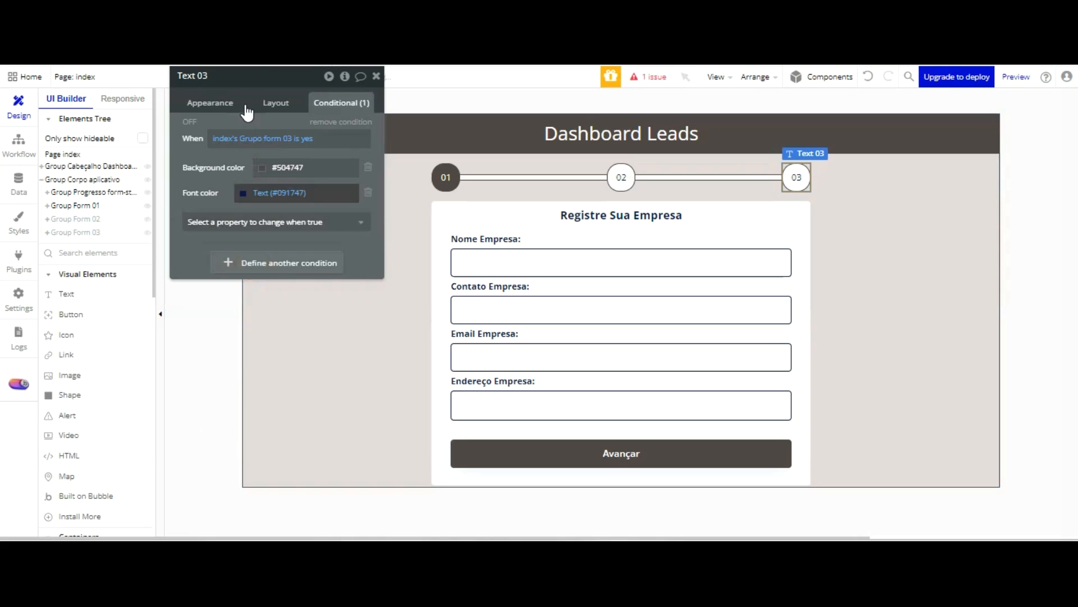
pyautogui.click(261, 362)
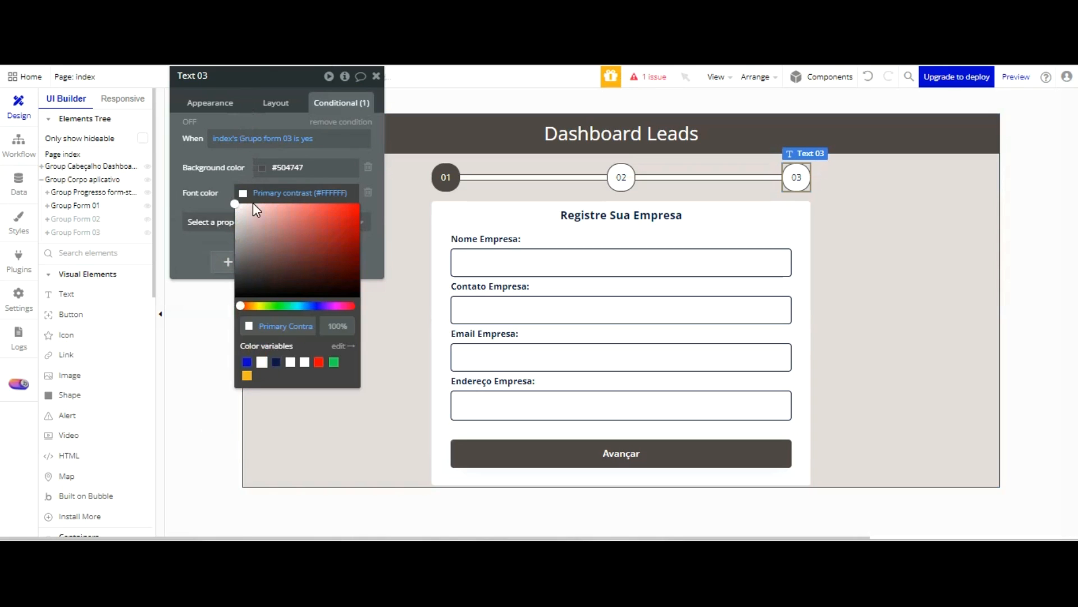
pyautogui.click(224, 115)
# Reload the page preview and advance to the second form to check the progress indicator, returning to the editor when done
pyautogui.hotkey('ctrl', 'Tab')
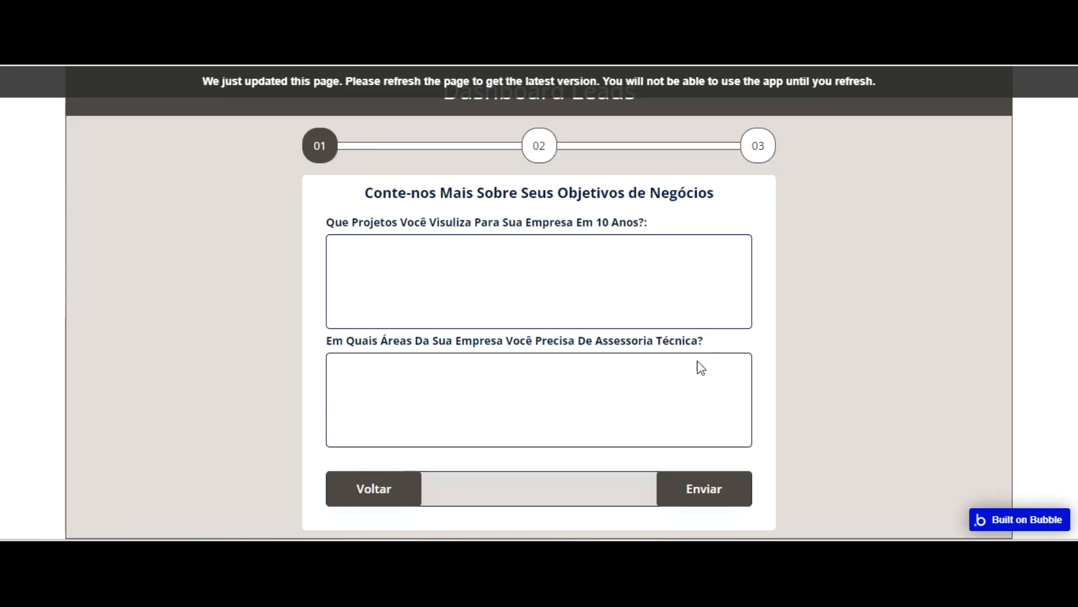
pyautogui.press('F5')
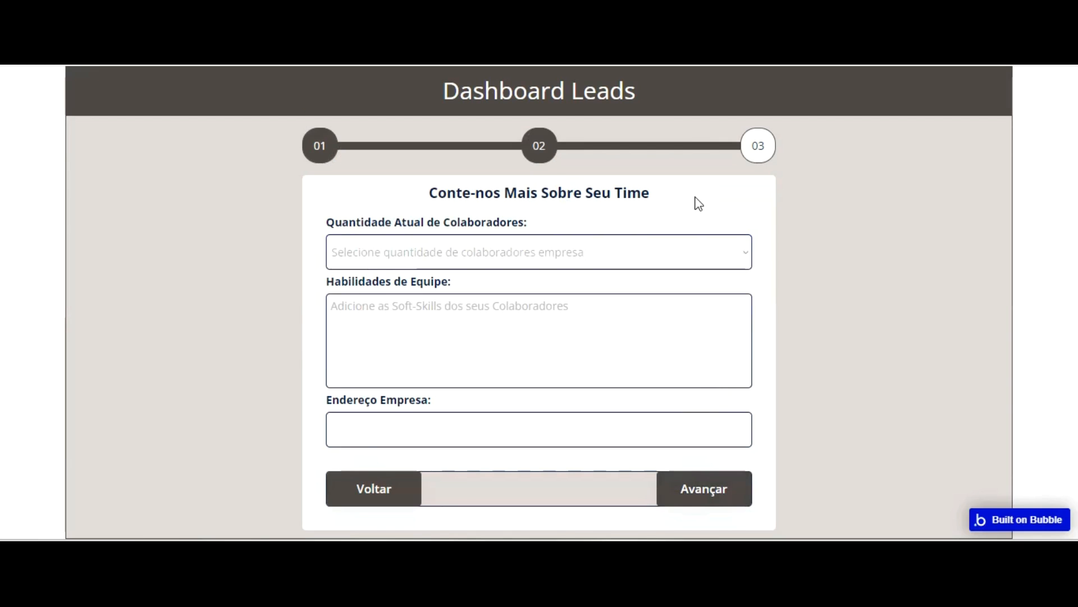
pyautogui.hotkey('ctrl', 'shift', 'Tab')
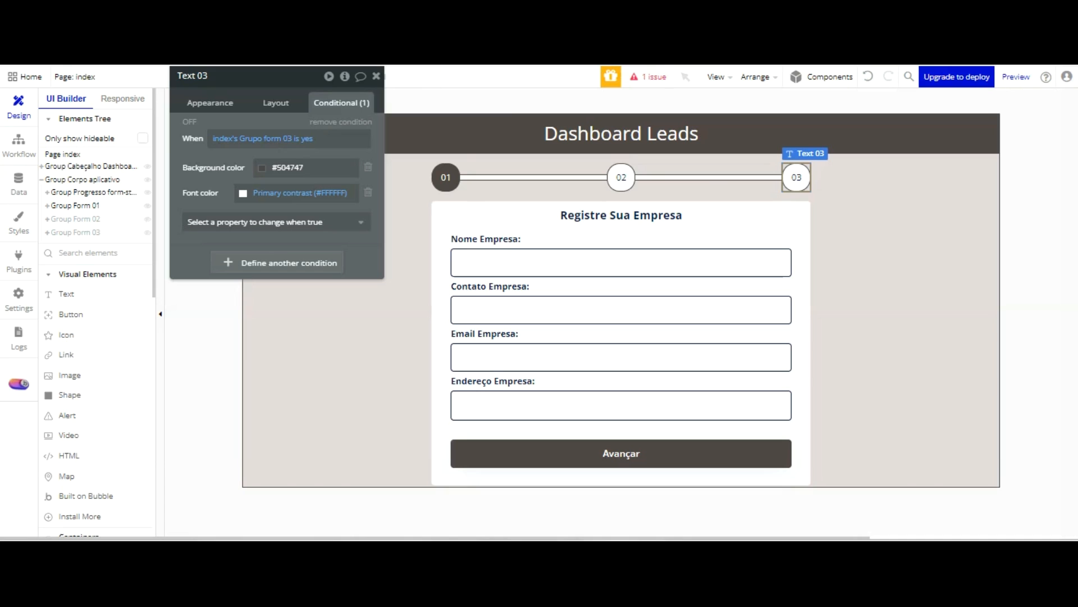
# Make the condition of the connector line between badges 02 and 03 apply when index's Grupo form 03 is yes
pyautogui.click(666, 79)
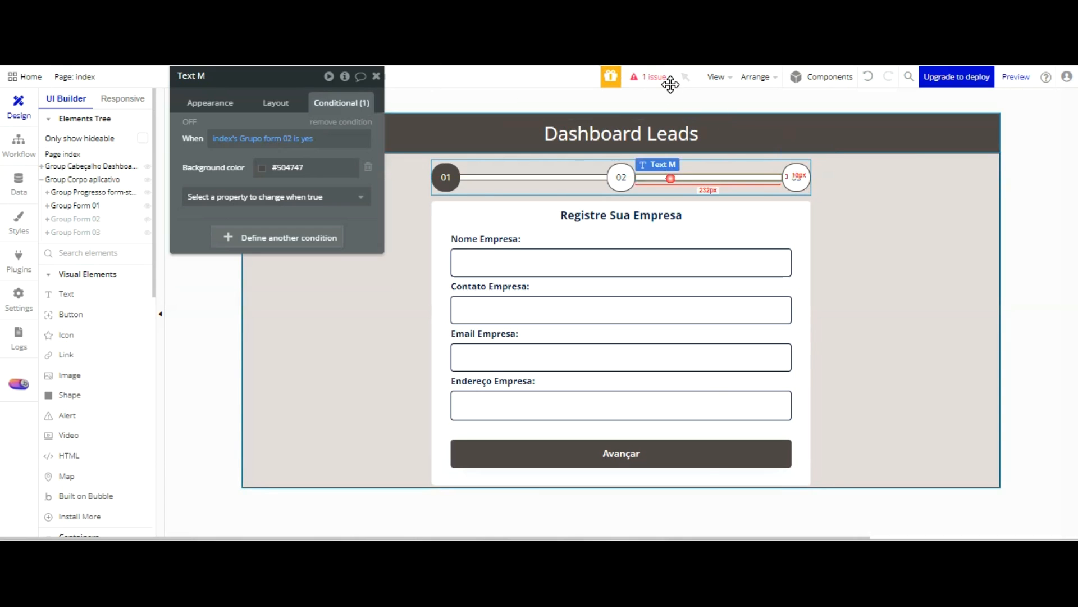
pyautogui.click(289, 137)
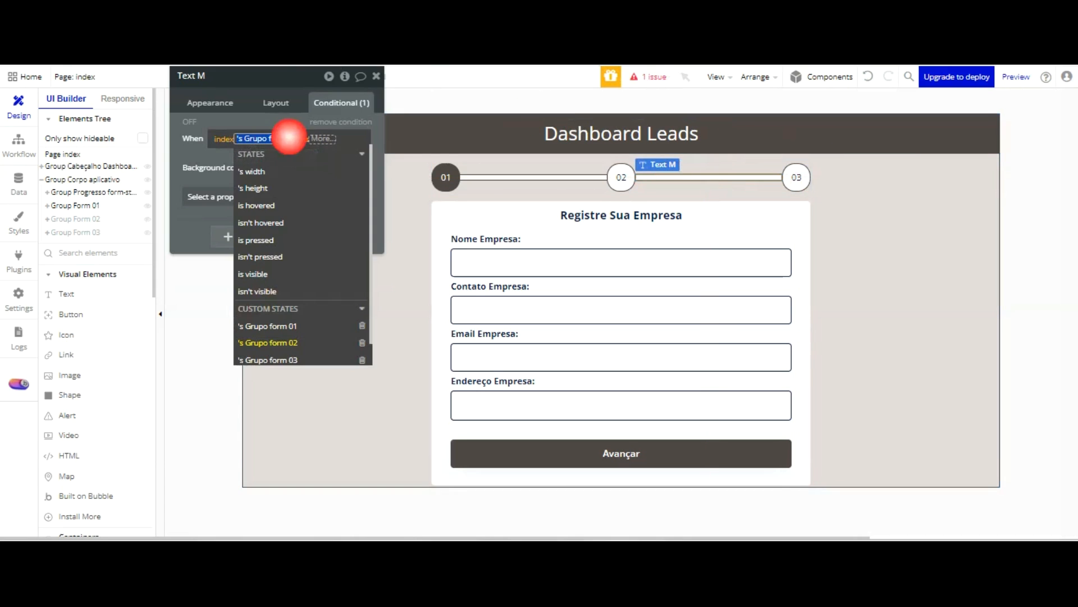
pyautogui.click(291, 355)
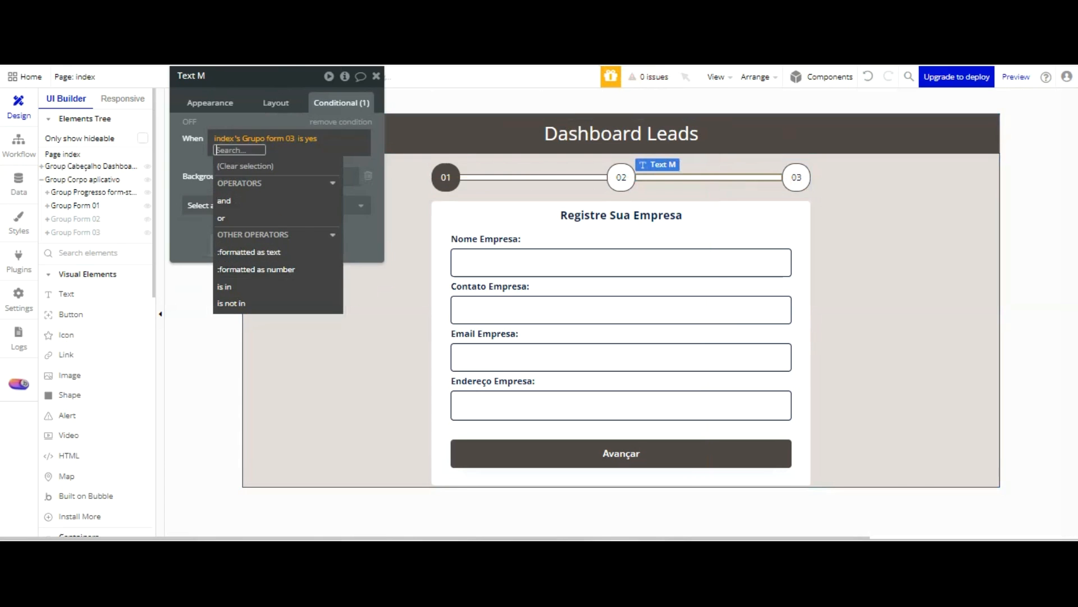
pyautogui.click(191, 70)
# Reload the page preview and advance through the first two forms to check the badges and connector lines
pyautogui.click(321, 65)
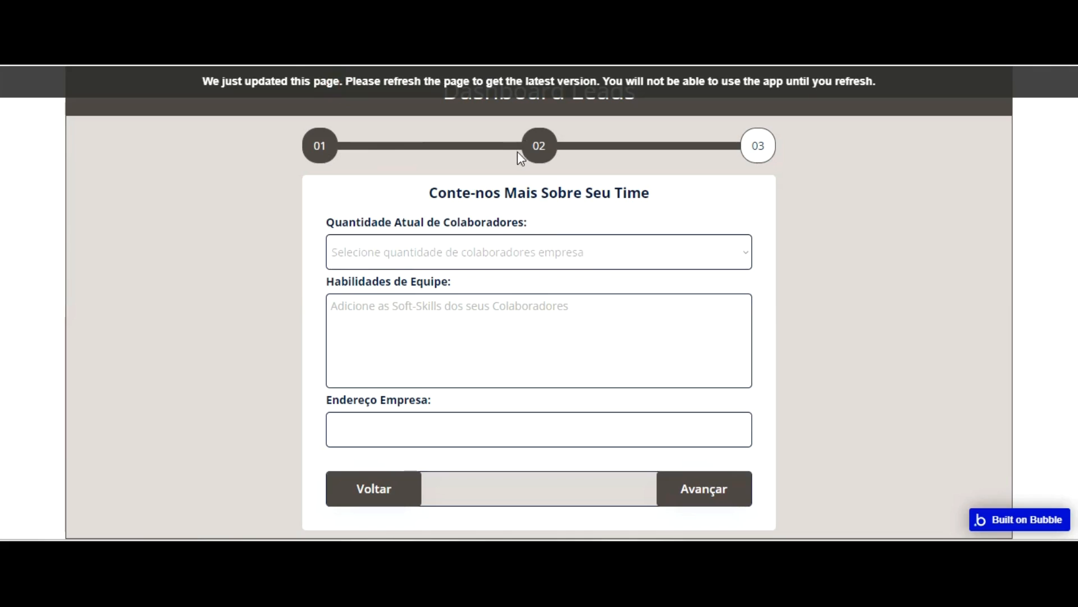
pyautogui.press('F5')
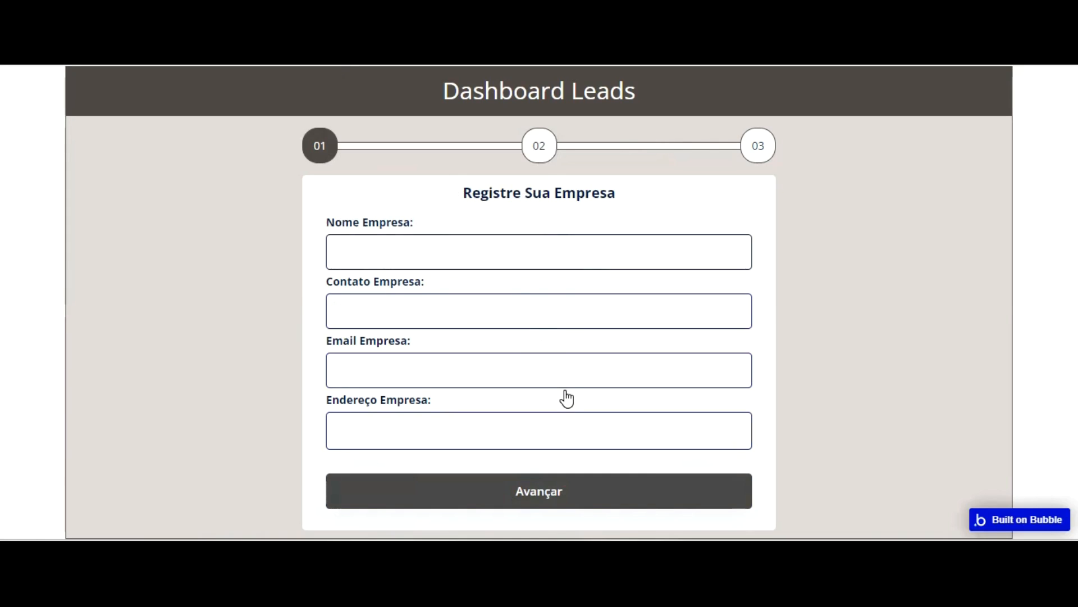
pyautogui.click(565, 488)
pyautogui.click(709, 487)
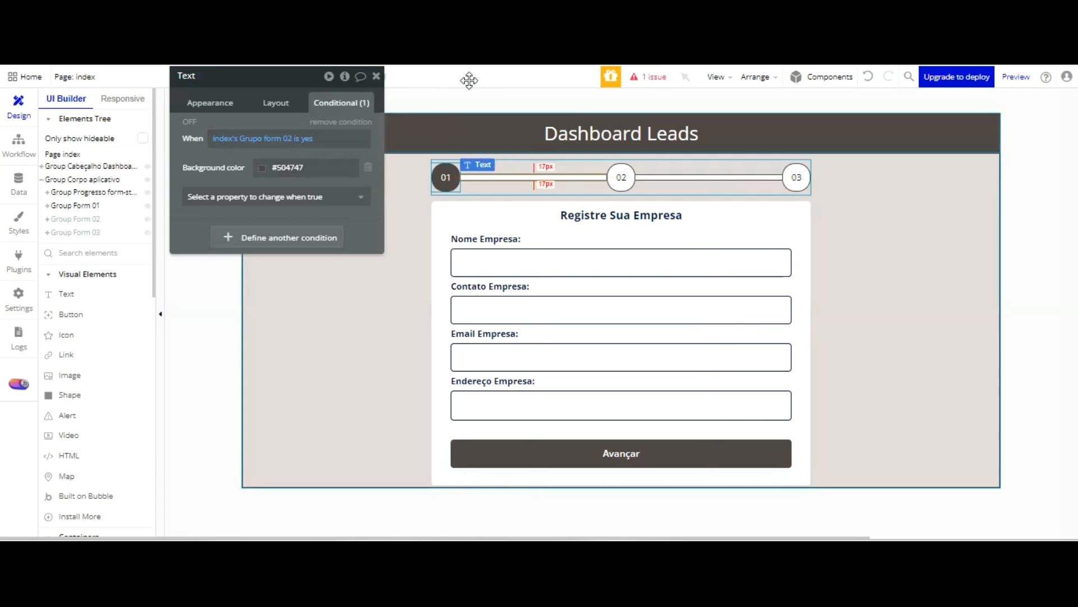
# Add a second condition to the connector line between badges 01 and 02 that applies when index's Grupo form 03 is yes
pyautogui.click(797, 177)
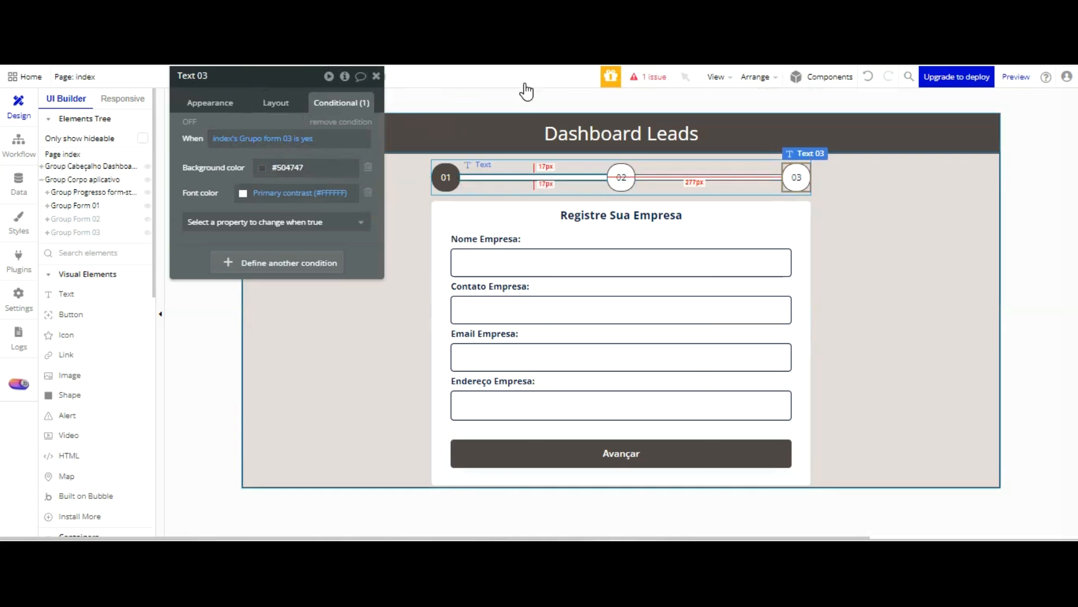
pyautogui.click(513, 176)
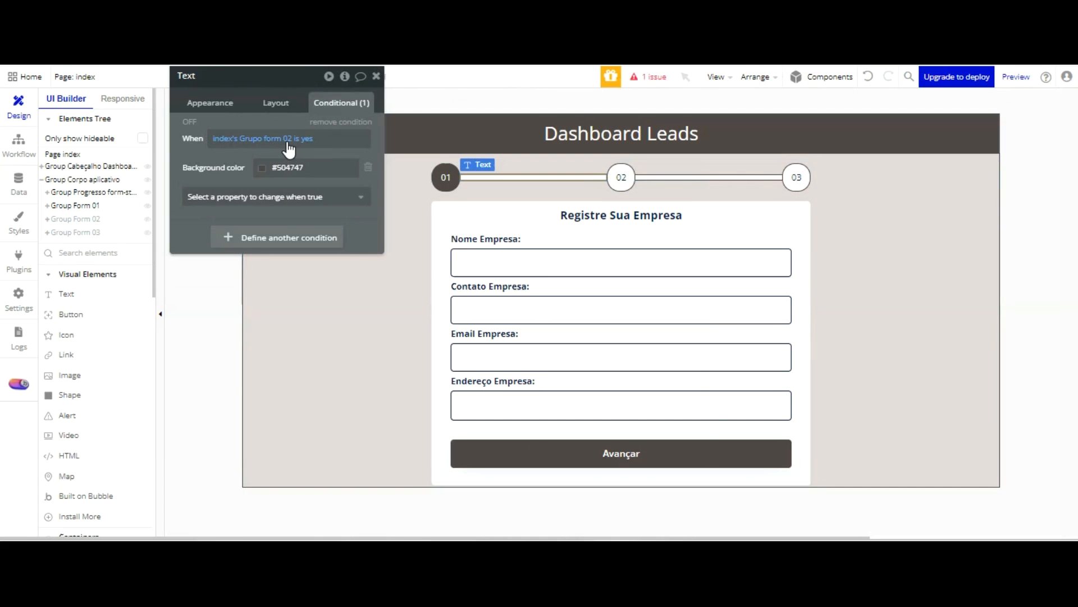
pyautogui.click(287, 237)
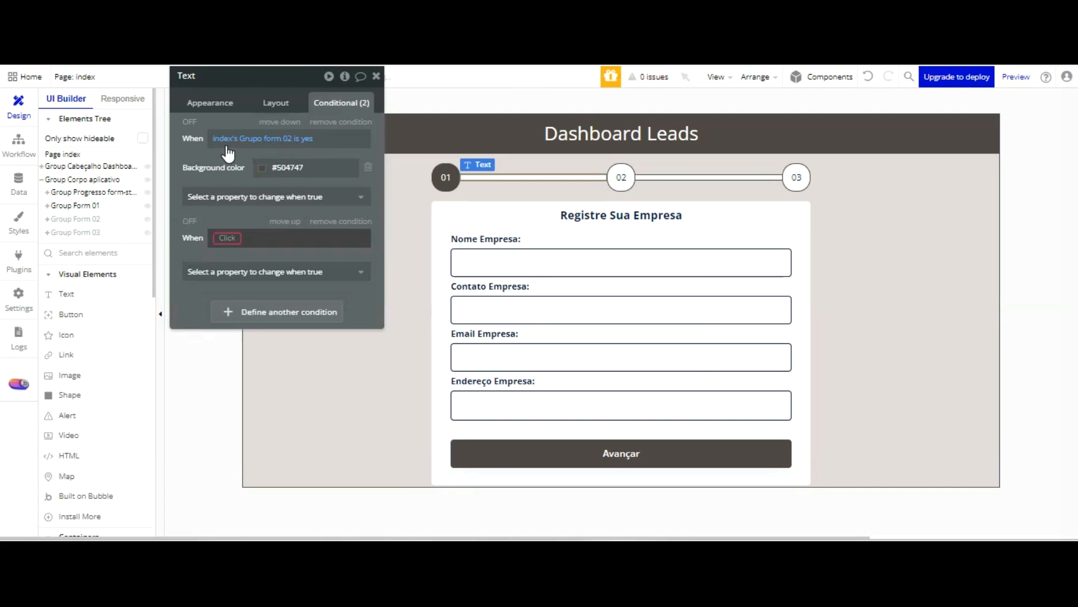
pyautogui.click(231, 240)
pyautogui.scroll(-10, 282, 283)
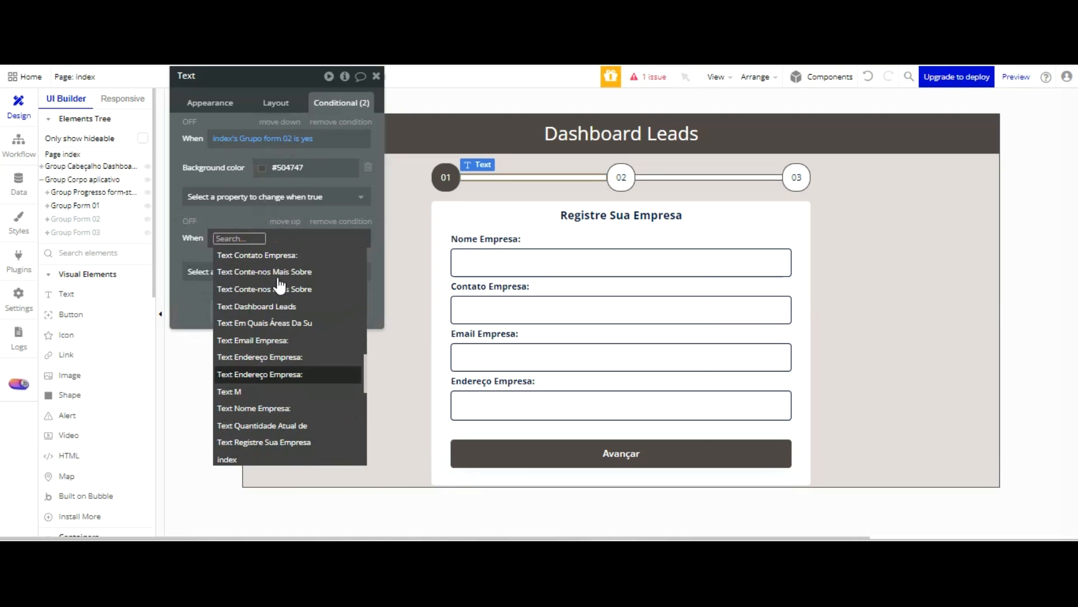
pyautogui.click(264, 301)
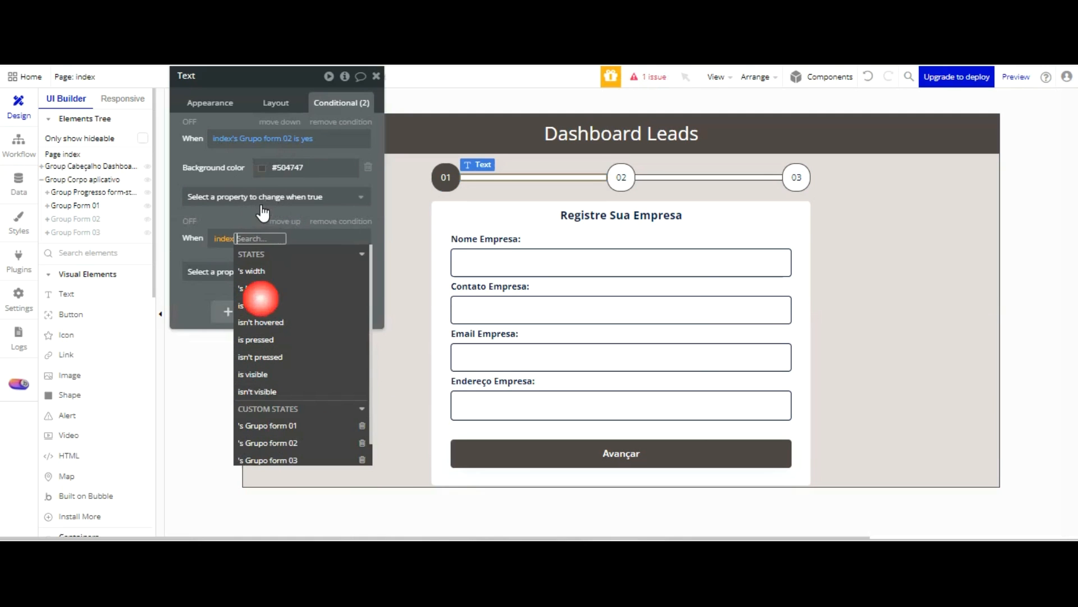
pyautogui.click(335, 454)
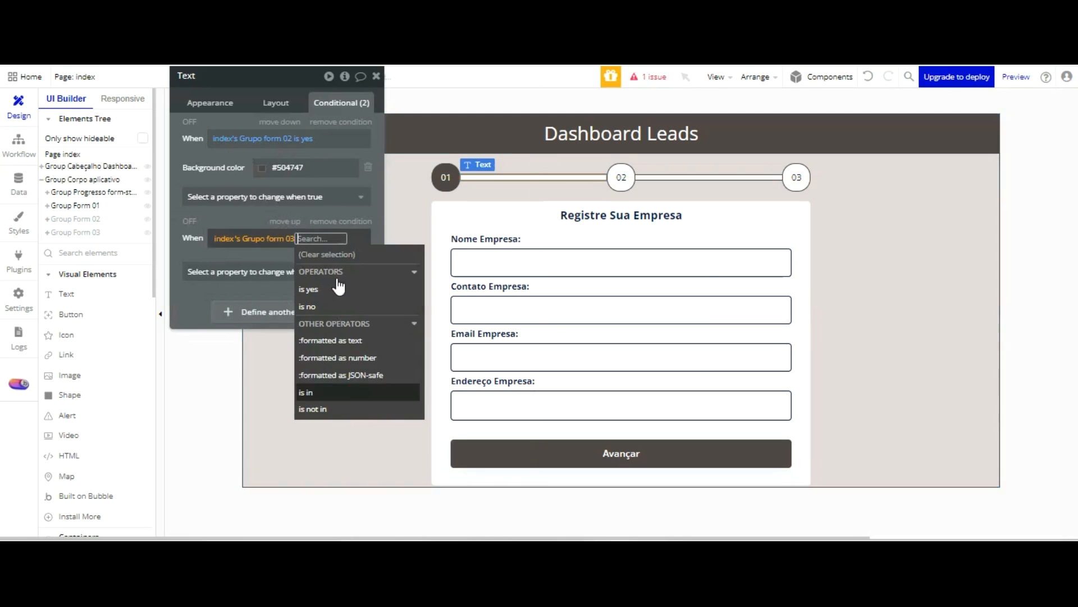
pyautogui.click(330, 290)
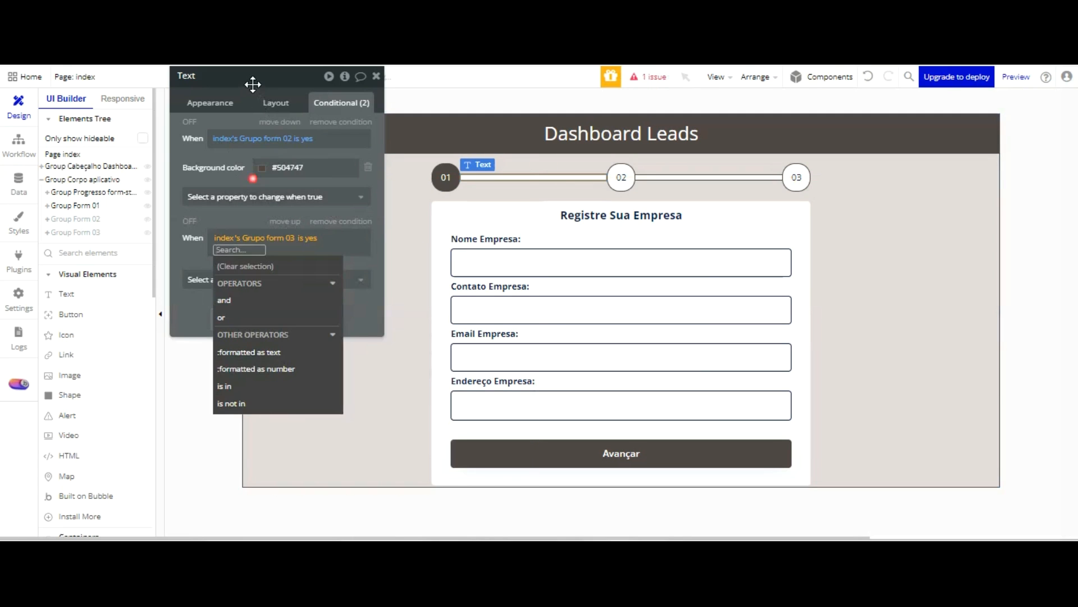
# Set the background colour to #504747 in the first connector line's Grupo form 03 condition, leaving no extra empty condition
pyautogui.click(253, 178)
pyautogui.rightClick(268, 167)
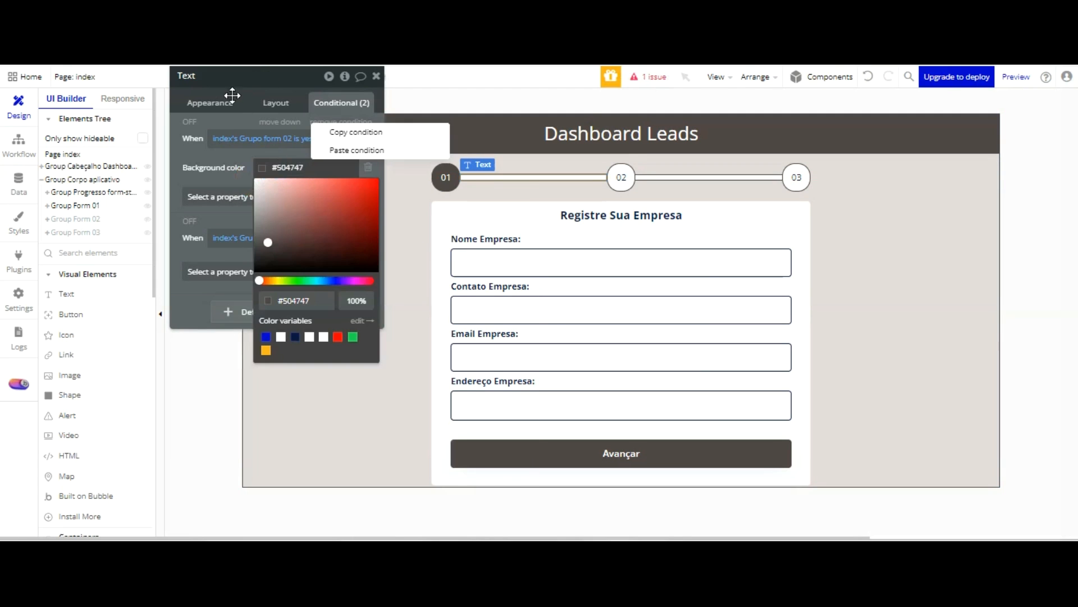
pyautogui.click(230, 130)
pyautogui.click(267, 272)
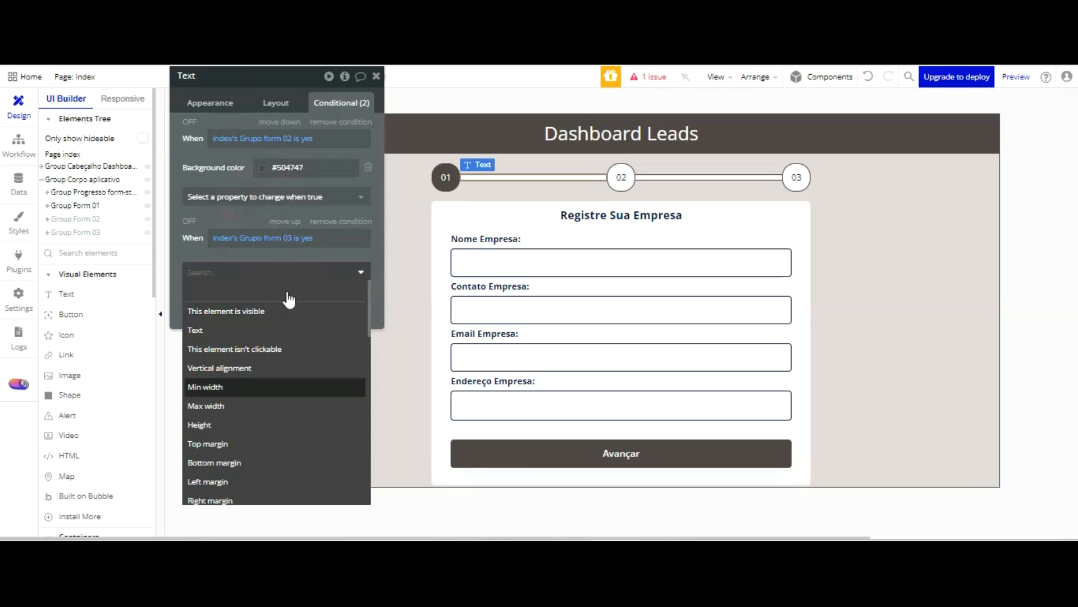
pyautogui.scroll(-3, 270, 317)
pyautogui.scroll(3, 270, 318)
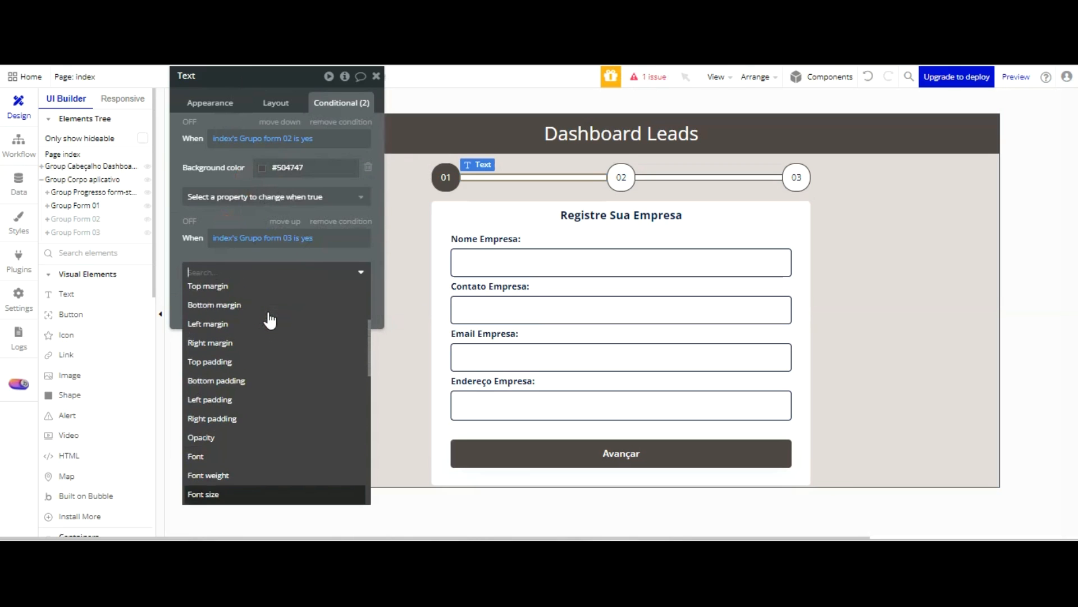
pyautogui.scroll(-5, 269, 323)
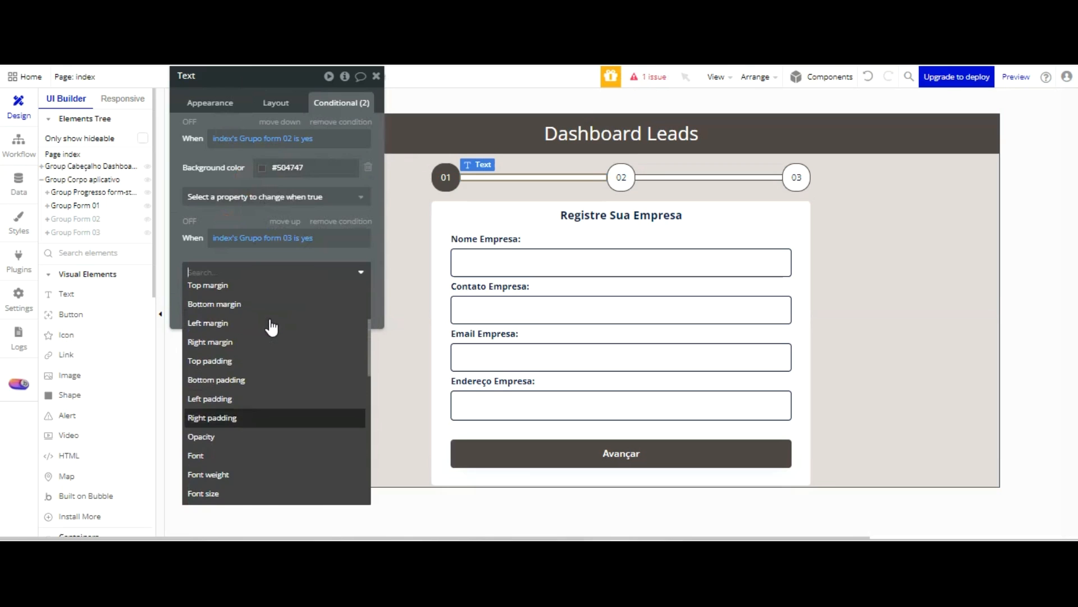
pyautogui.scroll(-2, 272, 350)
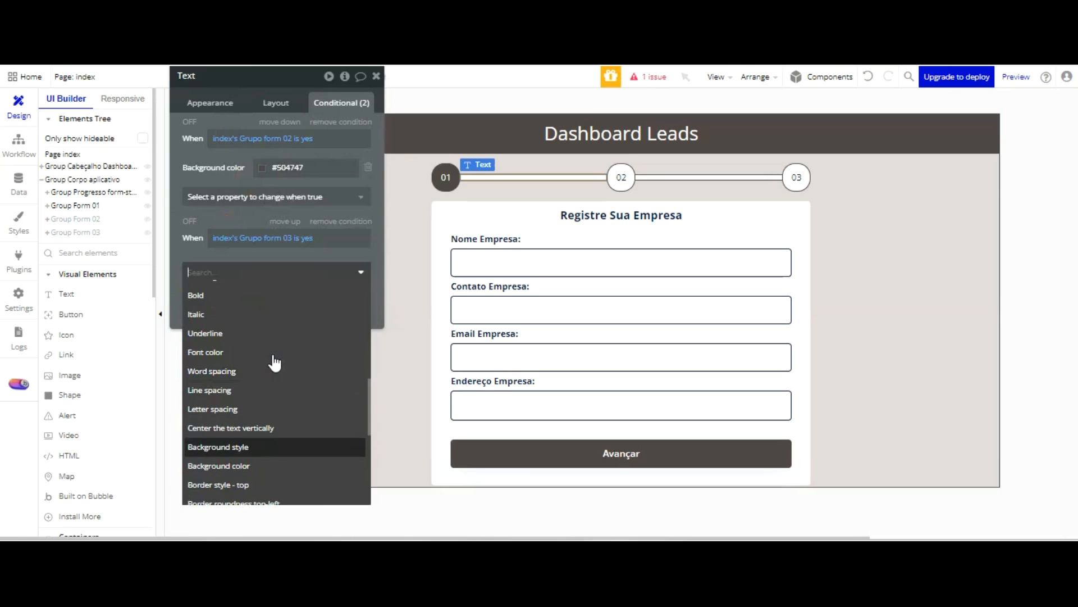
pyautogui.click(277, 361)
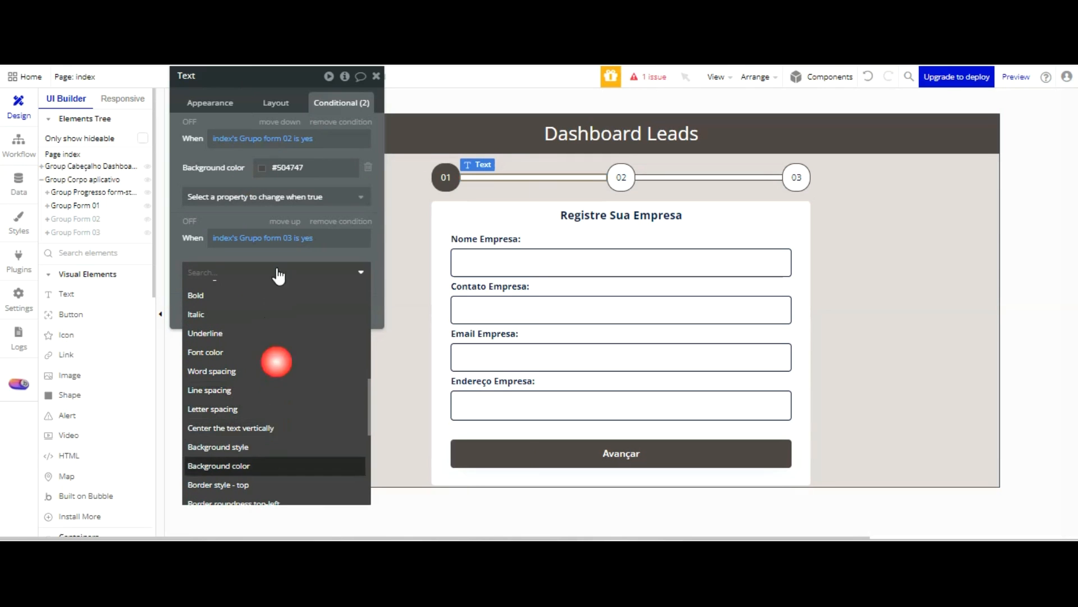
pyautogui.click(262, 268)
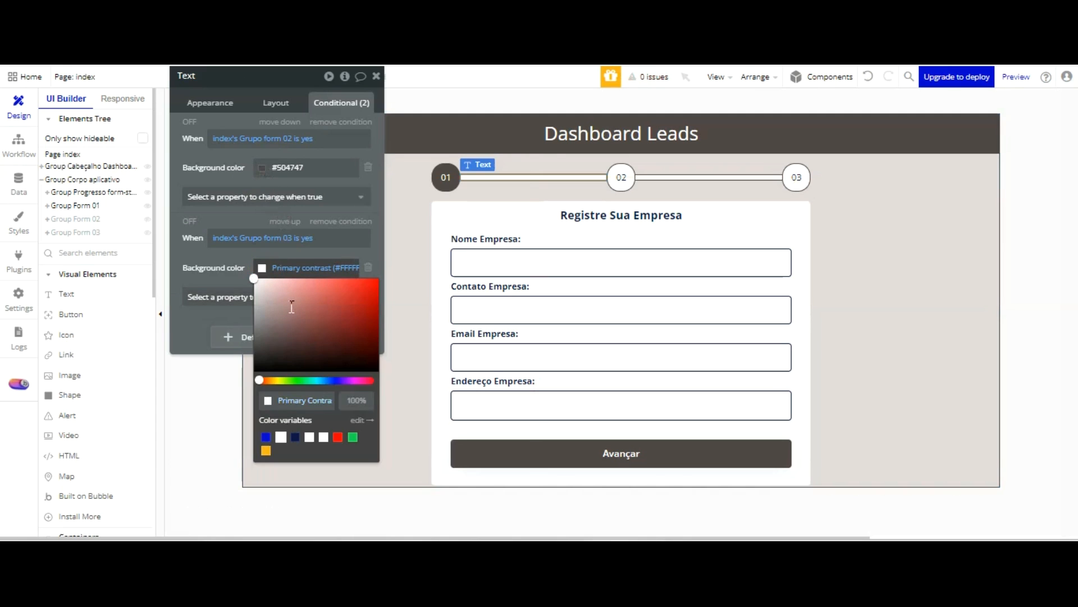
pyautogui.write('#504747')
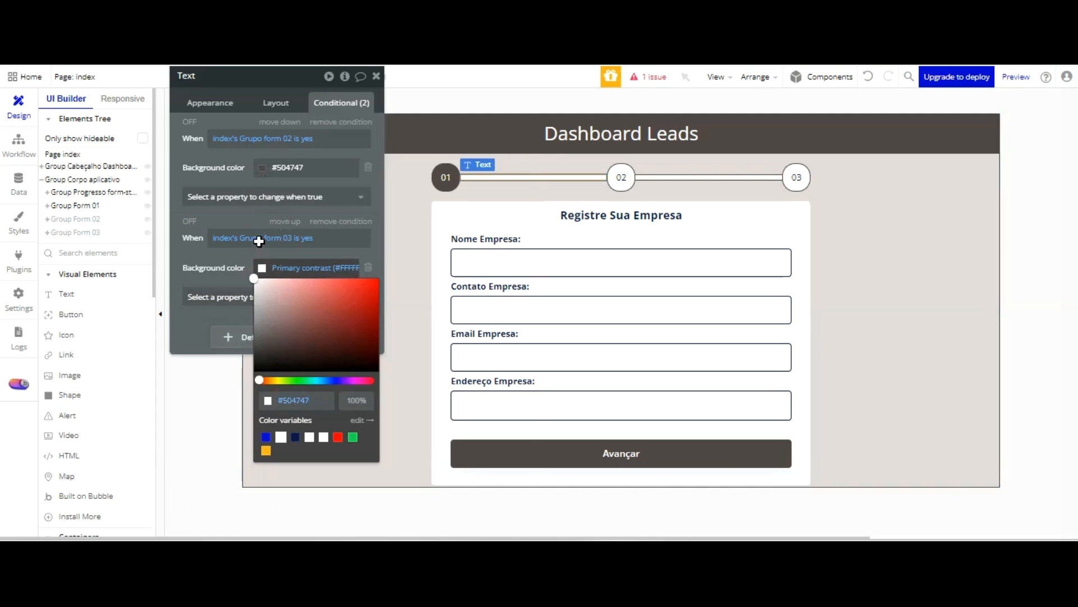
pyautogui.click(229, 334)
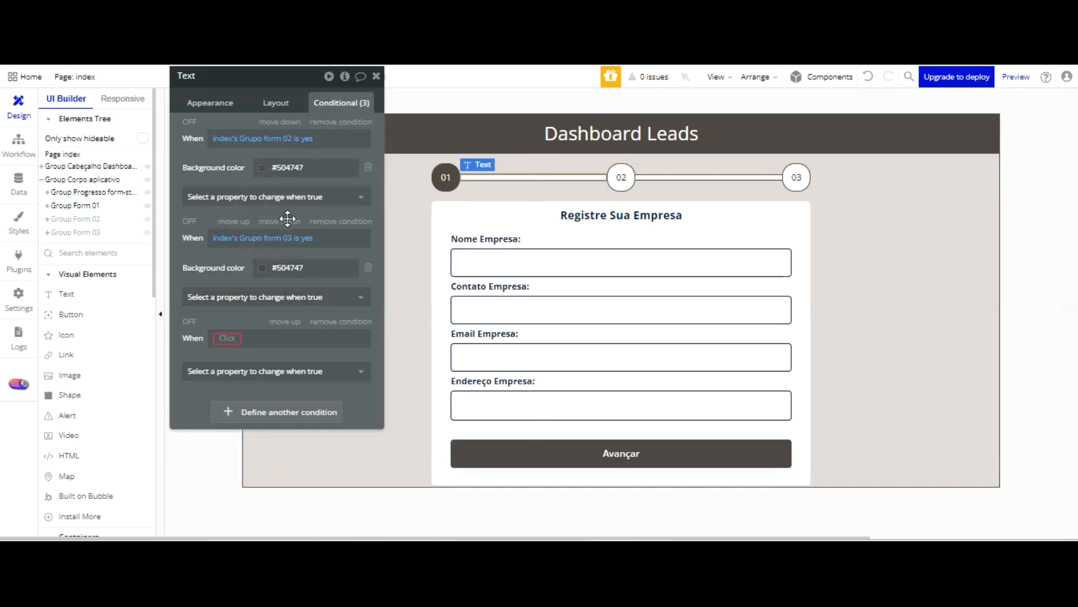
pyautogui.click(341, 321)
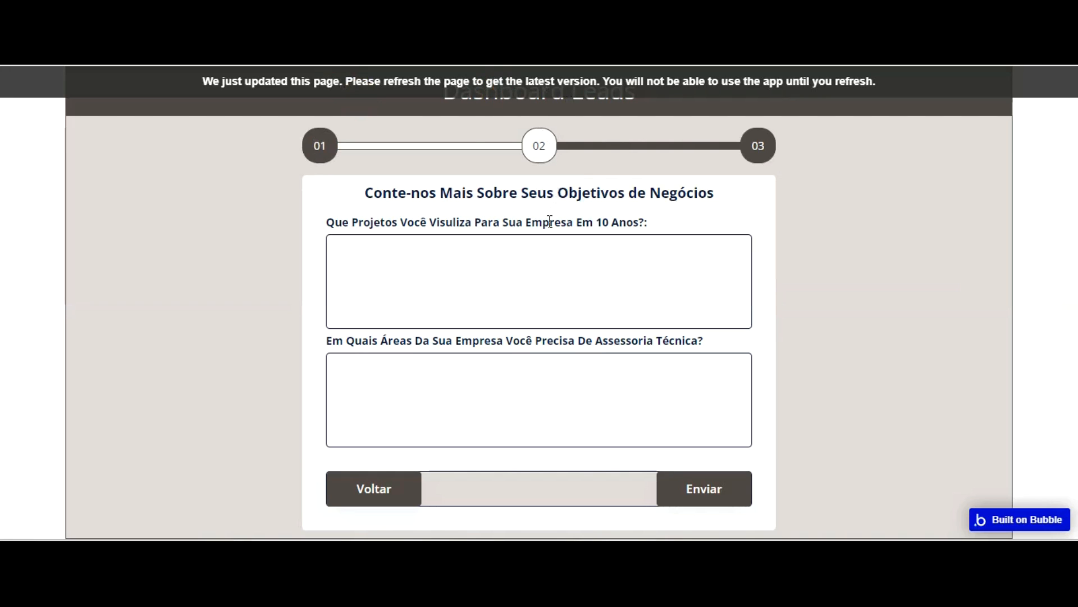
# Reload the page preview and move forward and back through the forms to check the indicator's colours at each stage
pyautogui.press('F5')
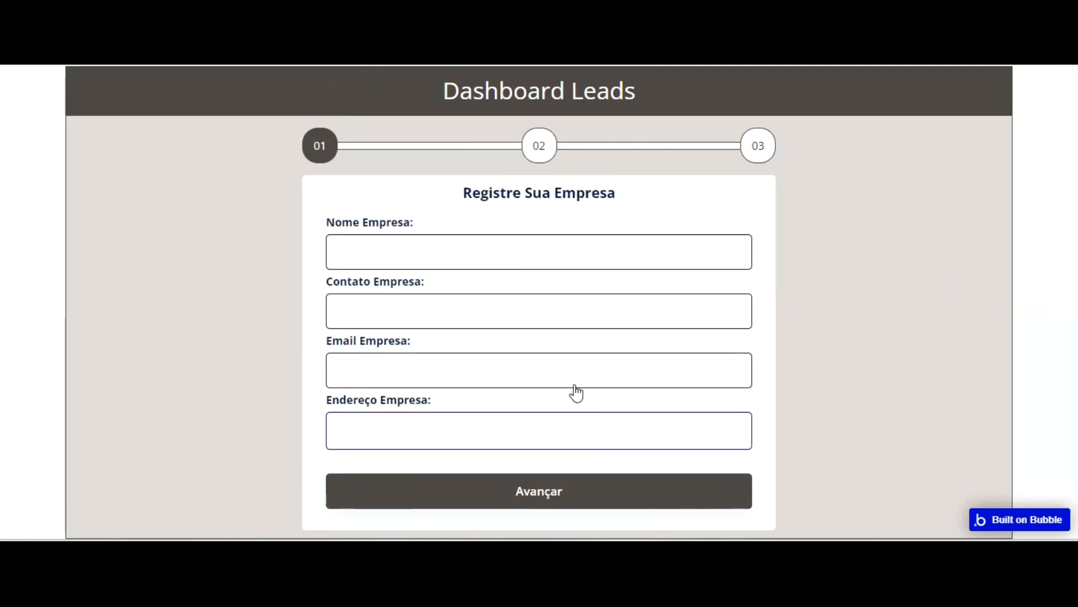
pyautogui.click(573, 478)
pyautogui.click(713, 489)
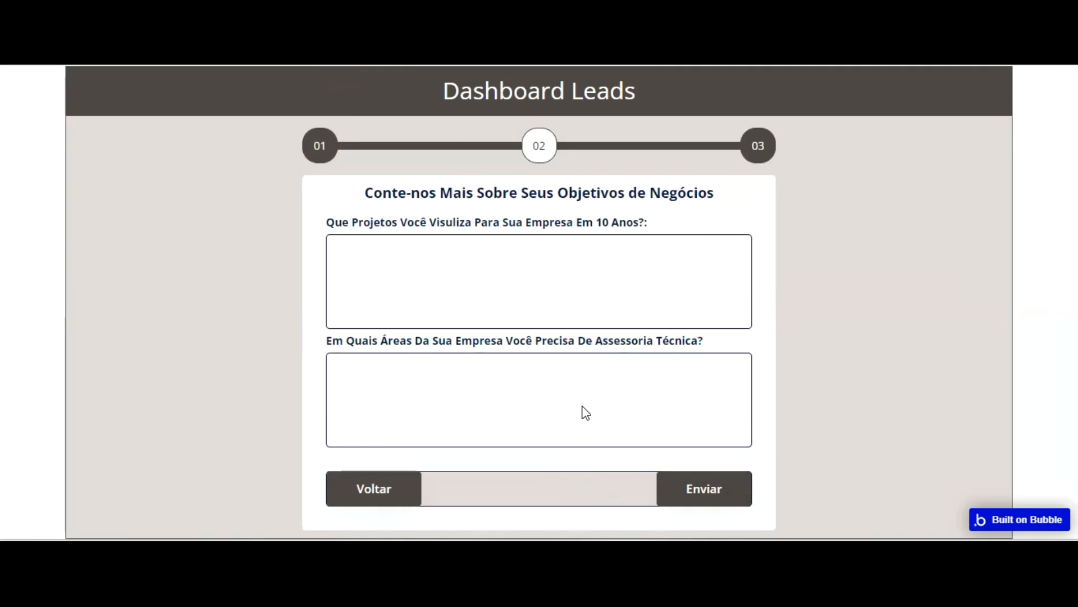
pyautogui.click(389, 487)
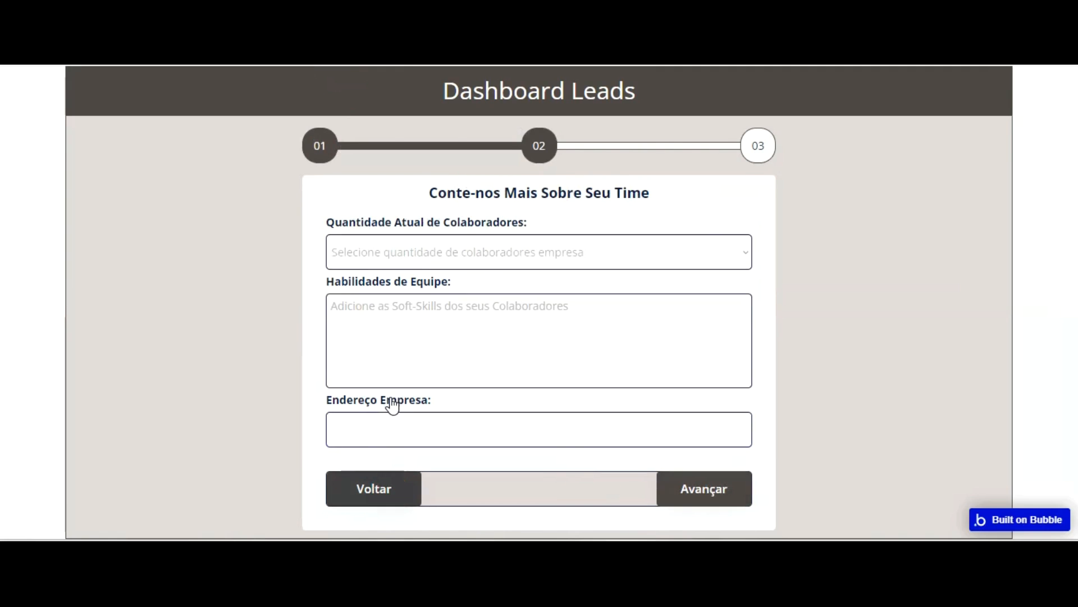
pyautogui.click(390, 490)
pyautogui.click(447, 493)
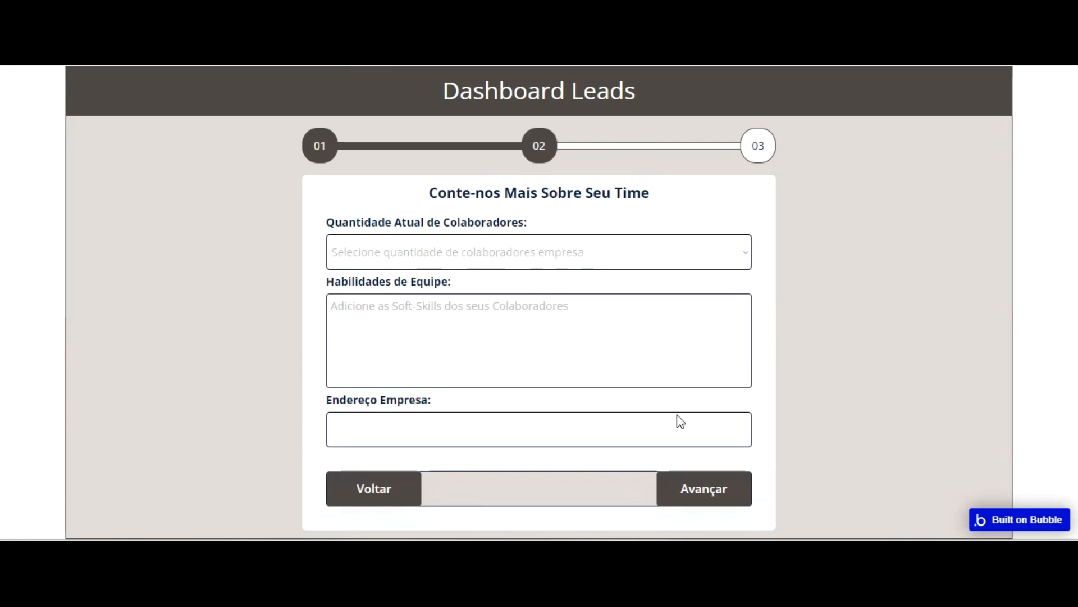
pyautogui.click(697, 488)
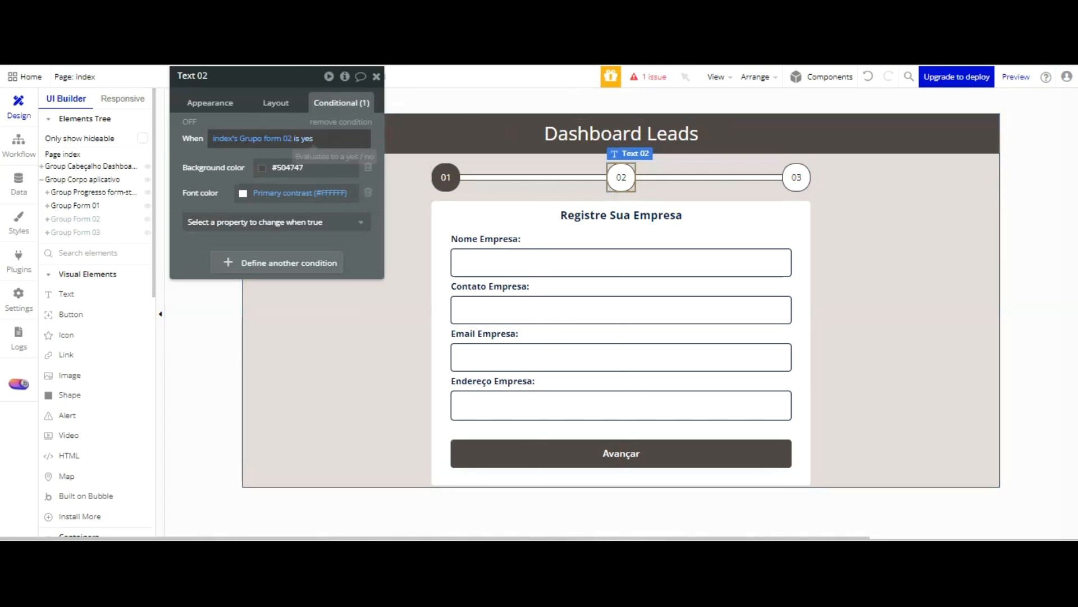
# Duplicate badge 02's existing condition, with its background and font colours, by copying and pasting it on the same text element
pyautogui.rightClick(287, 139)
pyautogui.click(387, 105)
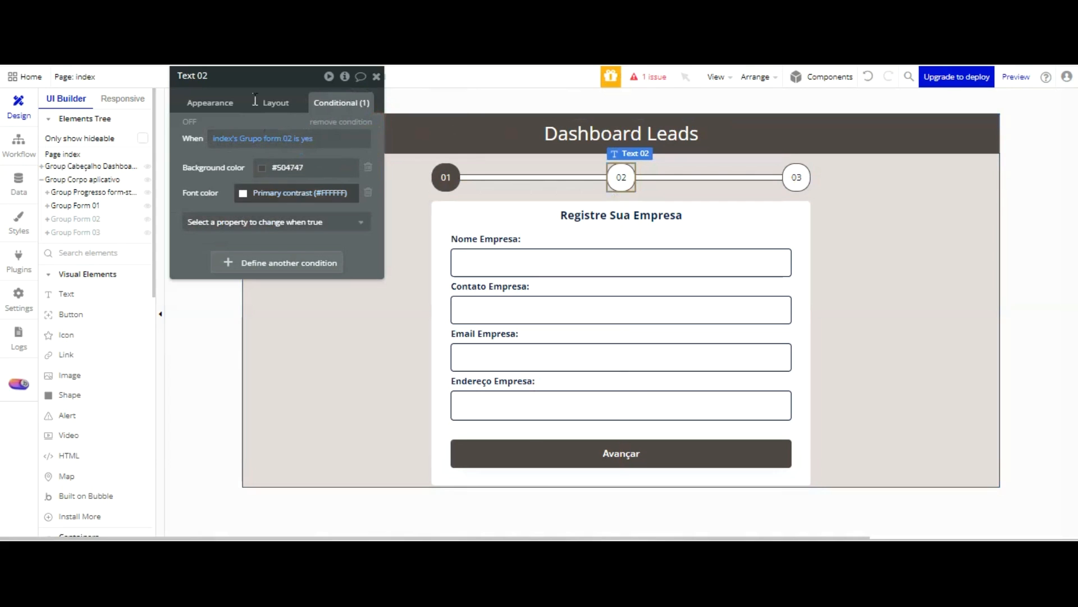
pyautogui.rightClick(270, 168)
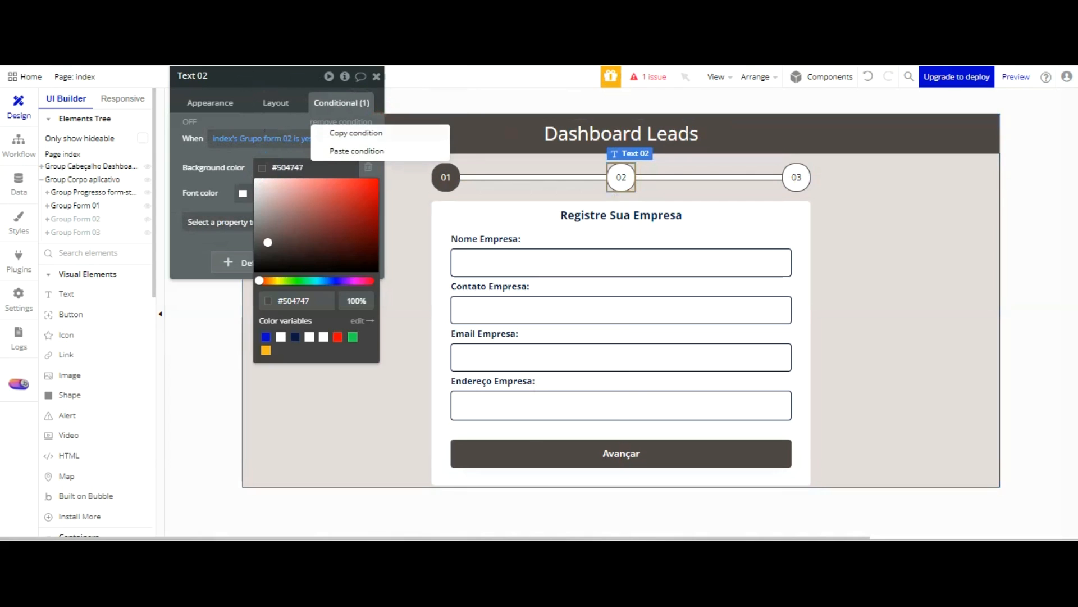
pyautogui.click(356, 133)
pyautogui.rightClick(288, 259)
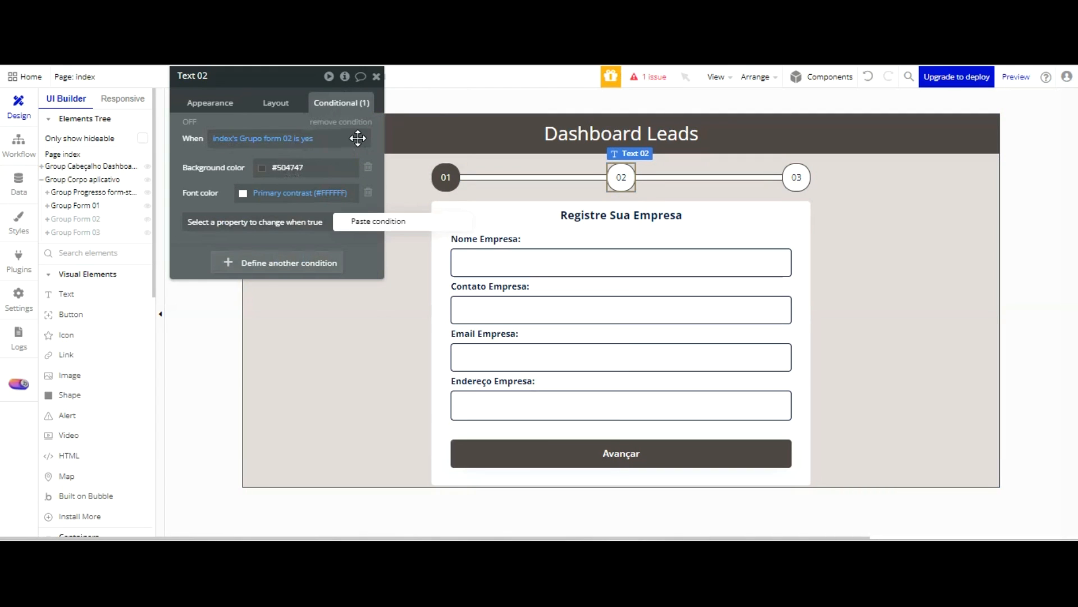
pyautogui.click(358, 230)
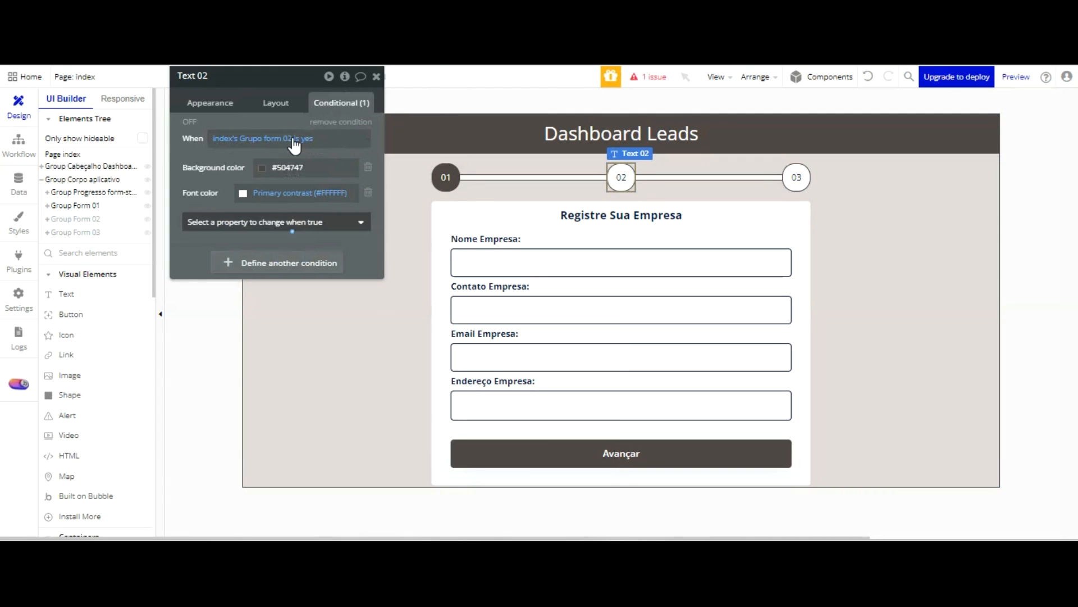
pyautogui.rightClick(364, 121)
pyautogui.click(362, 213)
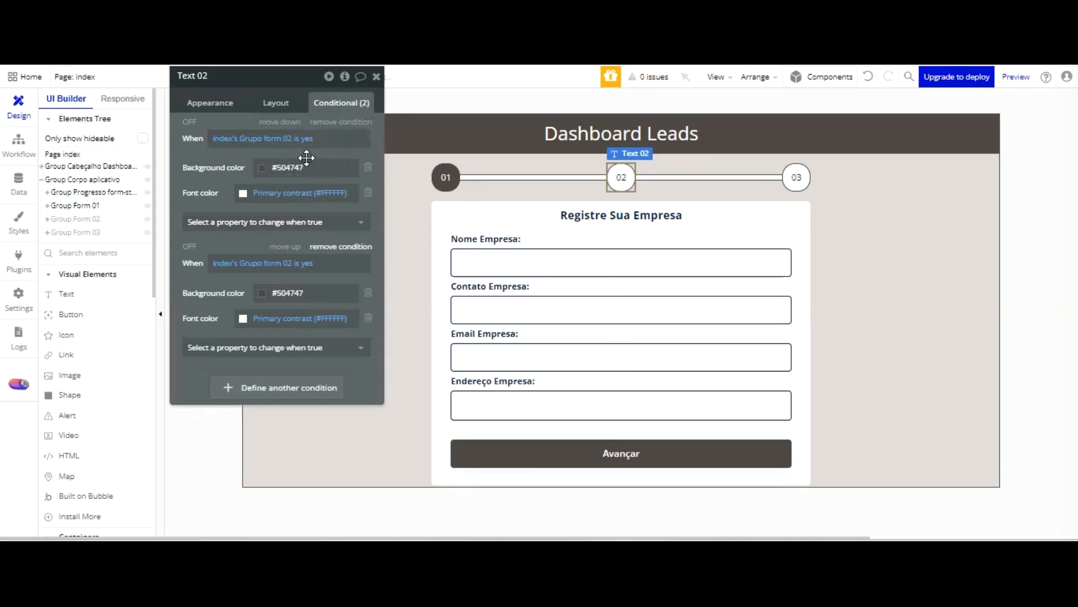
# Change badge 02's second condition so that it applies when index's Grupo form 03 is yes
pyautogui.click(289, 263)
pyautogui.click(303, 483)
pyautogui.click(189, 285)
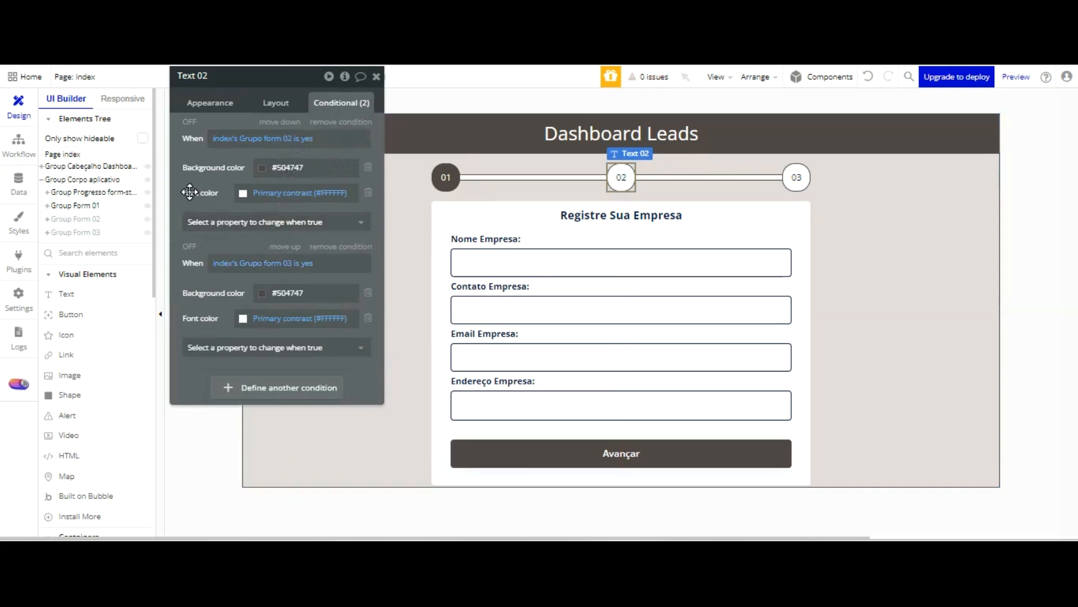
# Refresh the page preview and move forward and back through the three forms to check badge 02 and the connector lines
pyautogui.hotkey('ctrl', 'Tab')
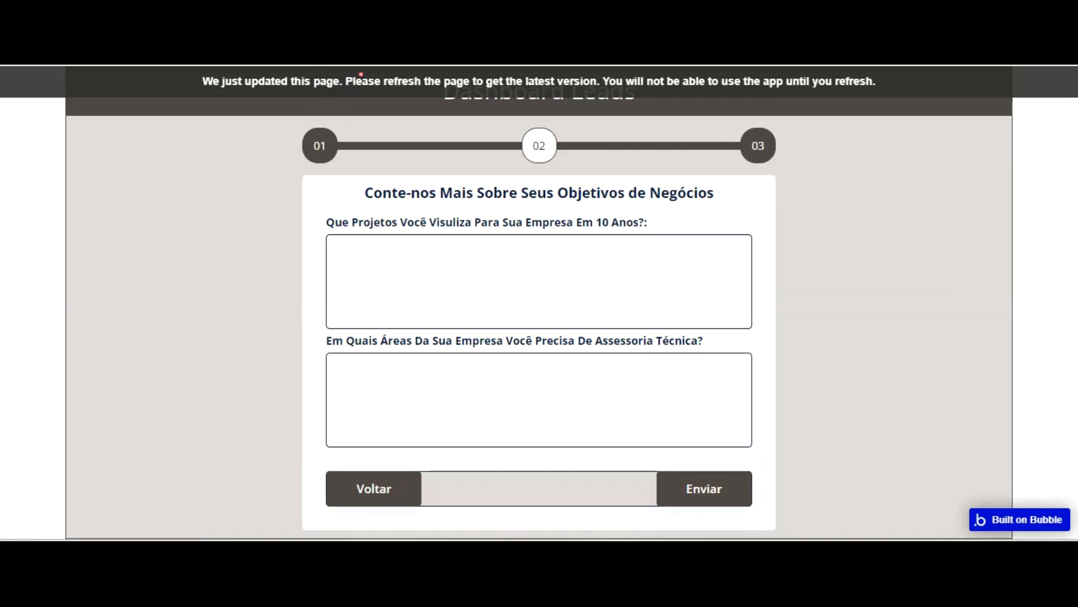
pyautogui.press('F5')
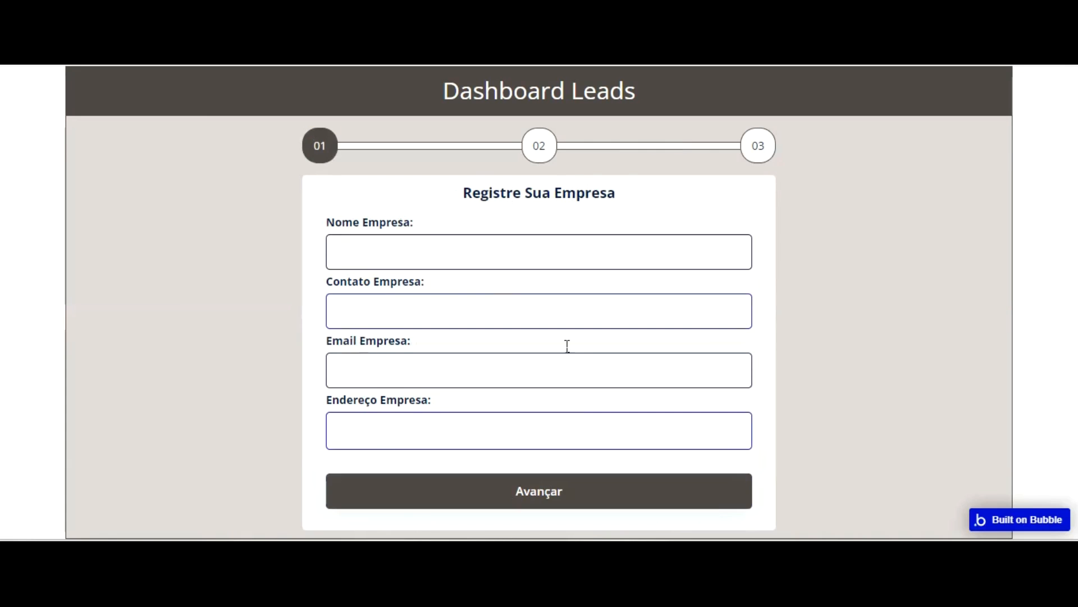
pyautogui.click(586, 491)
pyautogui.click(706, 489)
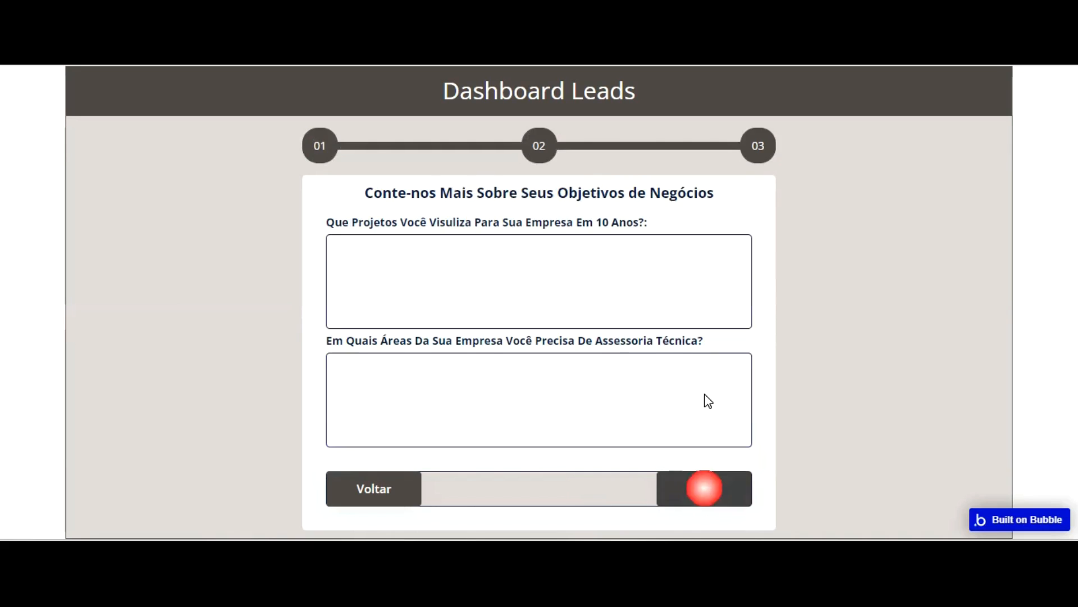
pyautogui.click(395, 488)
pyautogui.click(535, 491)
pyautogui.click(704, 489)
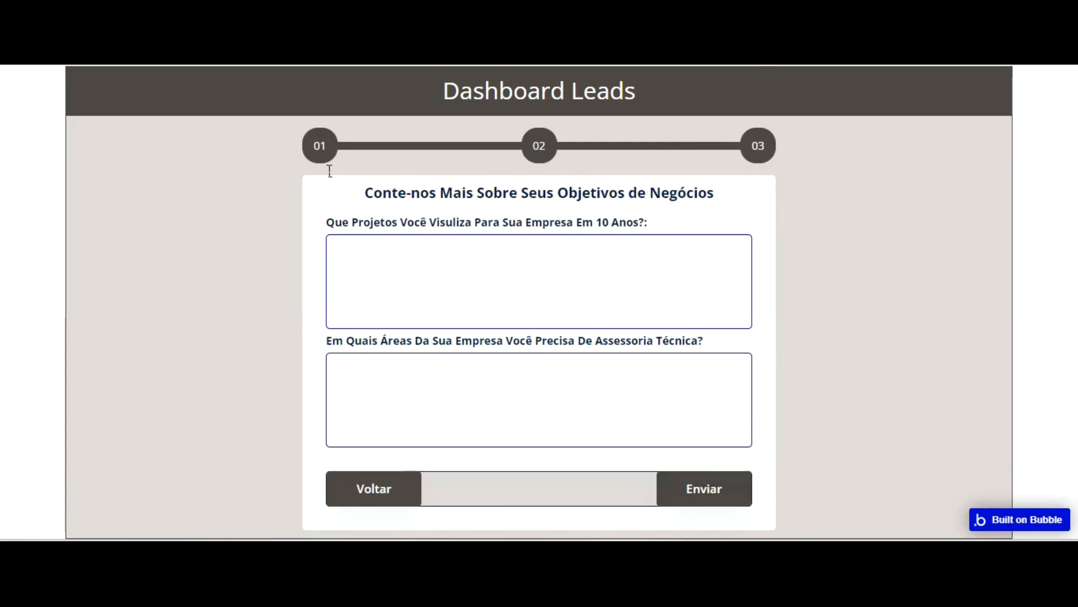
pyautogui.click(373, 478)
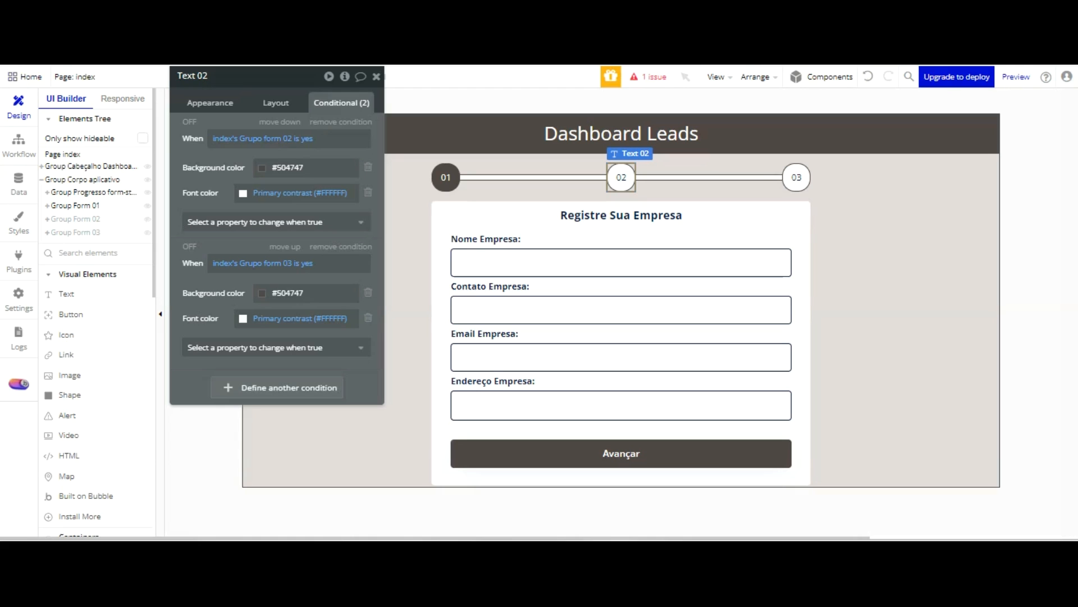
# Add a Page is loaded event to the index page's workflows
pyautogui.click(18, 152)
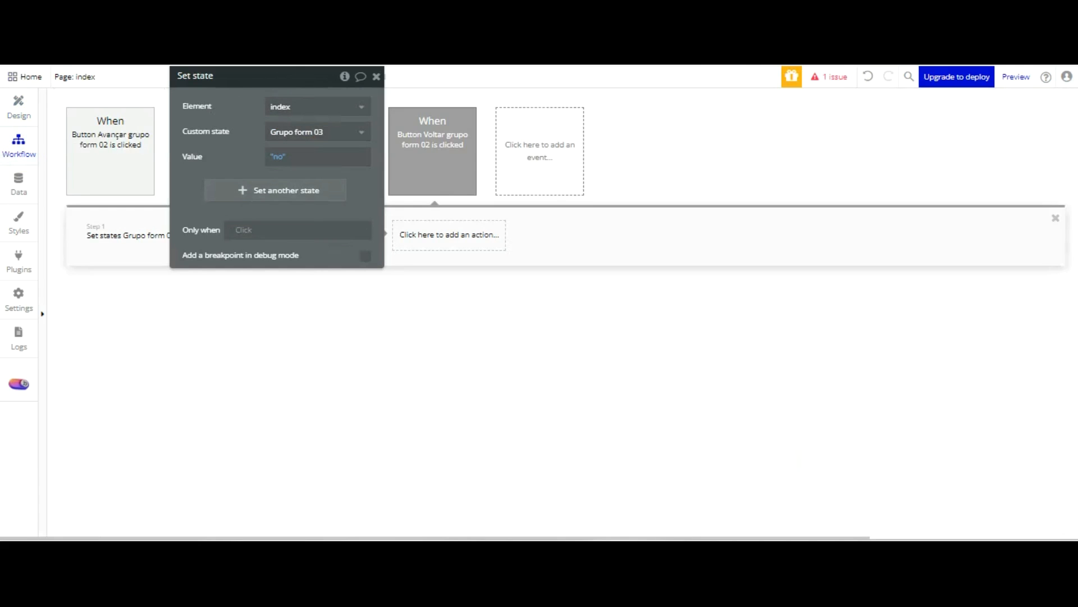
pyautogui.click(375, 76)
pyautogui.click(550, 142)
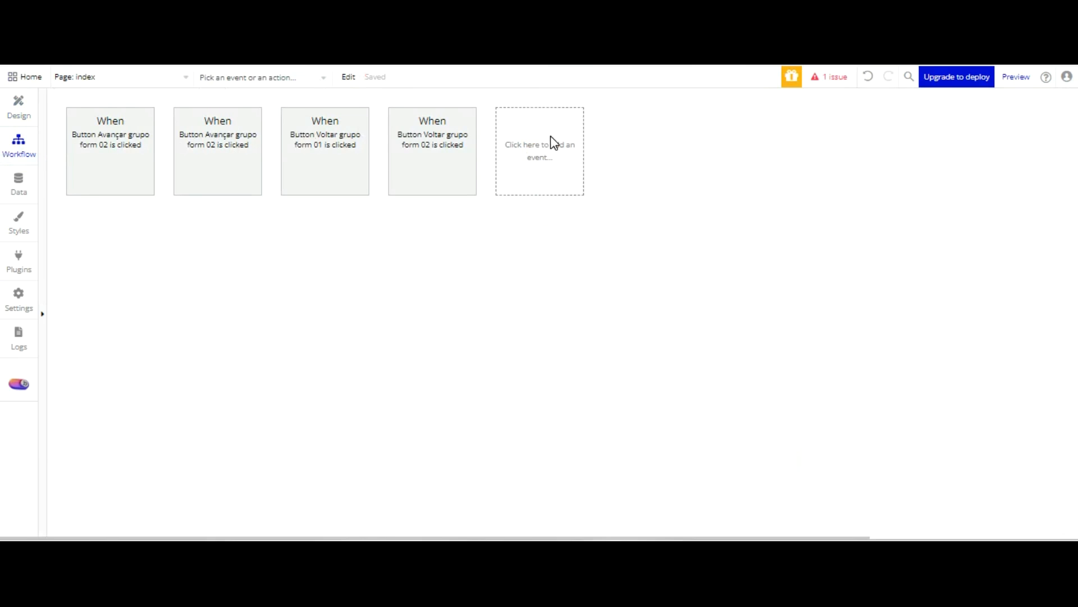
pyautogui.click(622, 236)
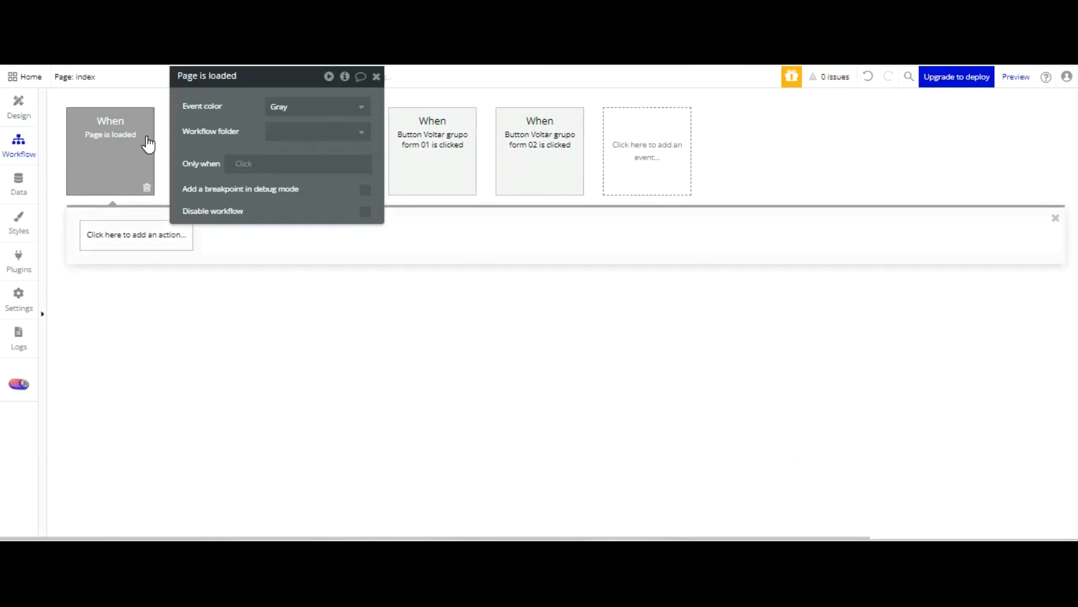
# Add a Set focus action on Input Nome empresa Lead to the page-load workflow
pyautogui.click(152, 242)
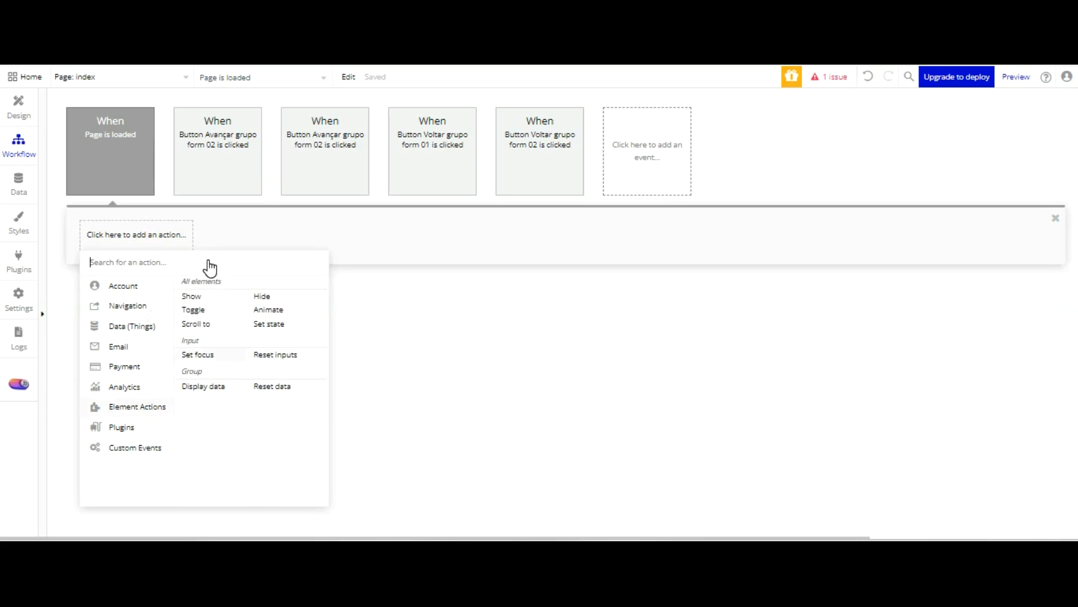
pyautogui.click(200, 355)
pyautogui.click(332, 106)
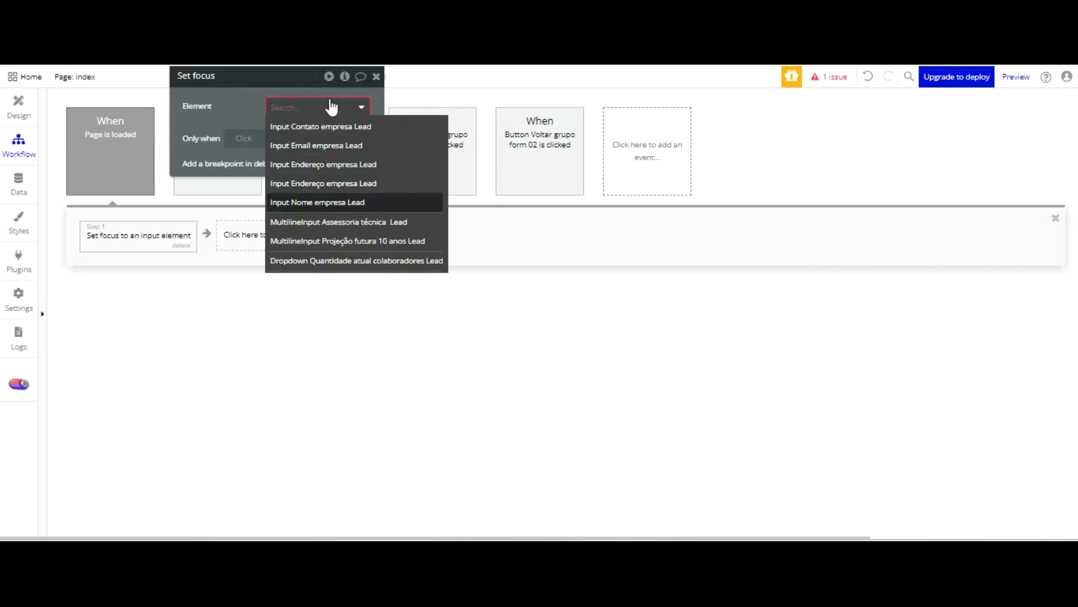
pyautogui.click(340, 201)
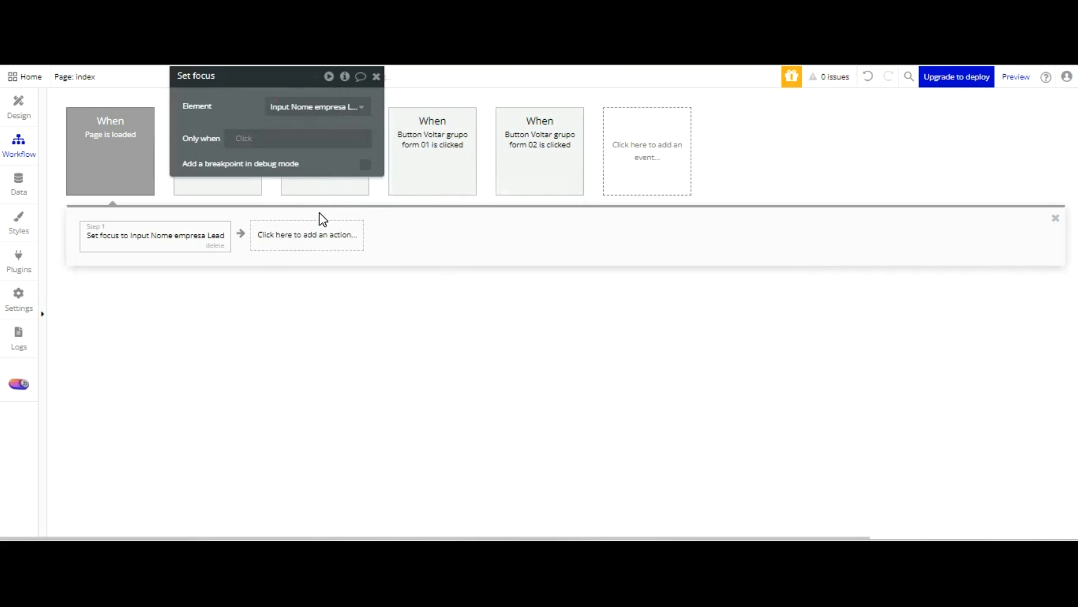
# Check the initial input focus in the page preview and advance through the forms to the third one
pyautogui.click(331, 28)
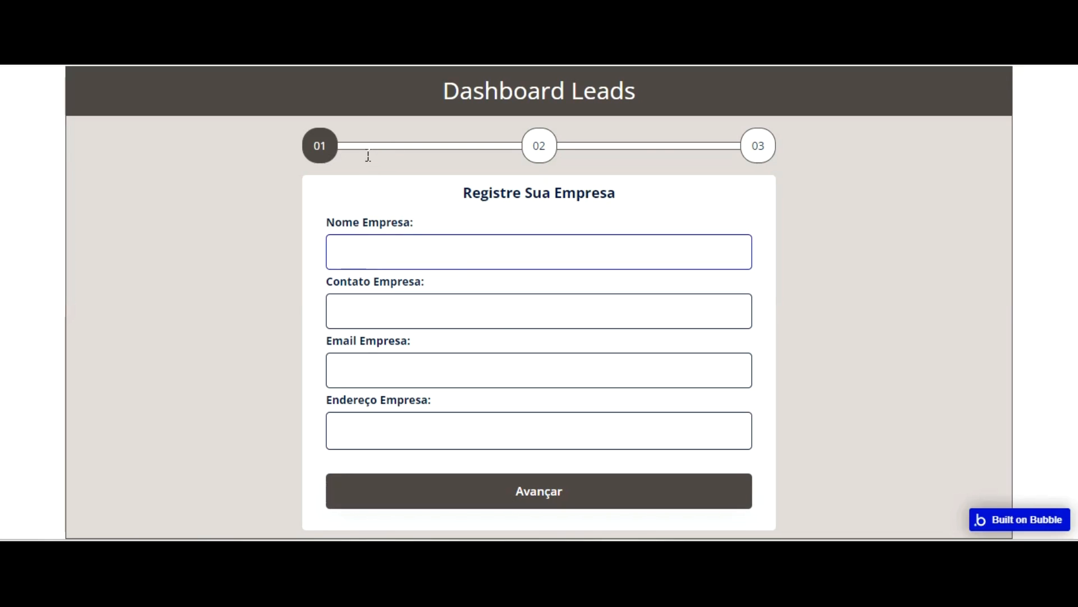
pyautogui.click(669, 395)
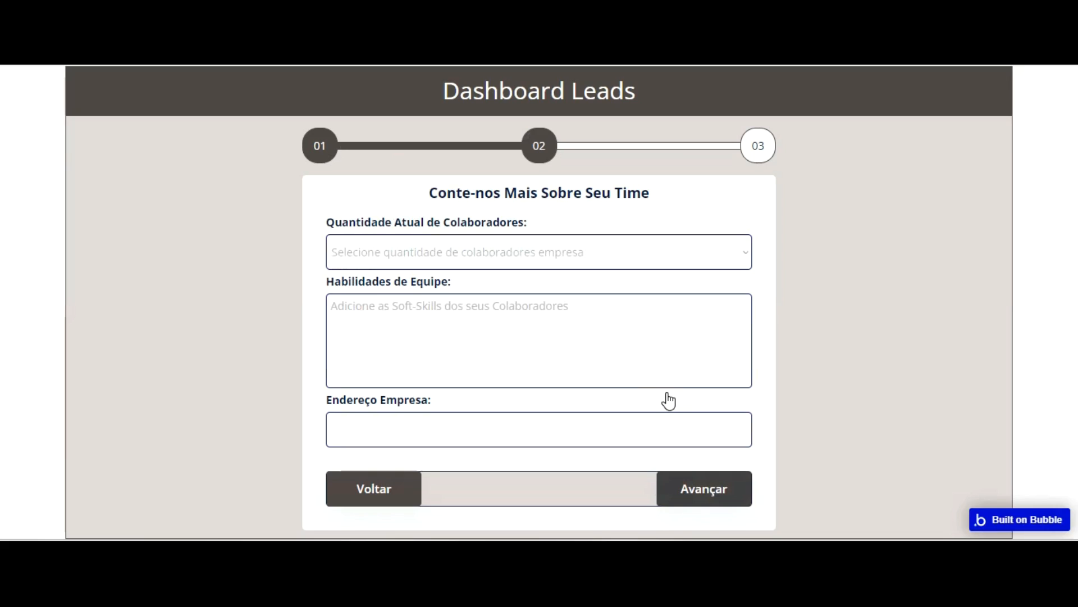
pyautogui.click(704, 402)
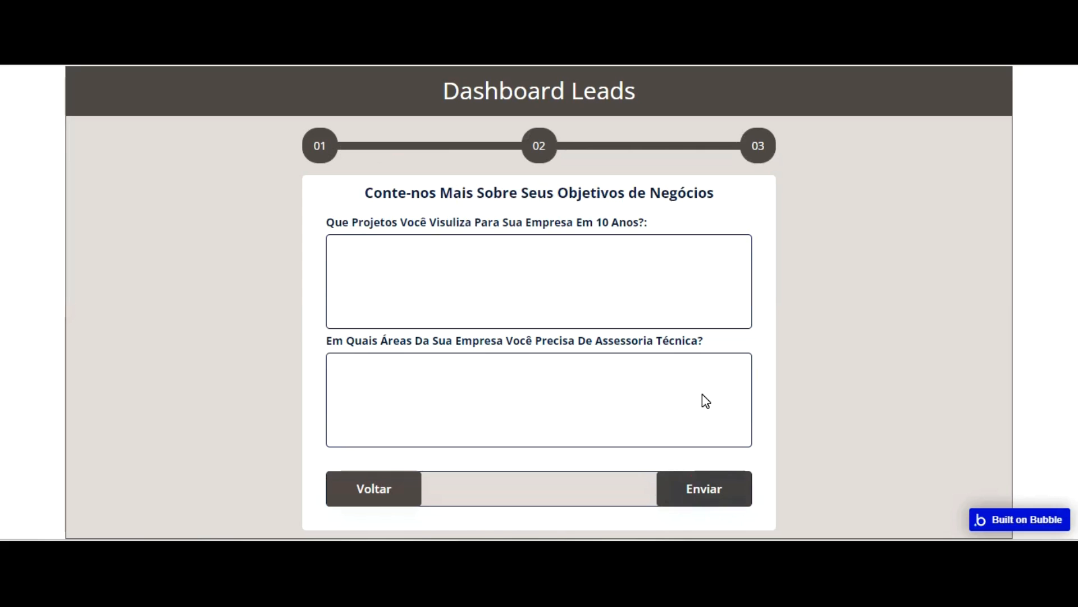
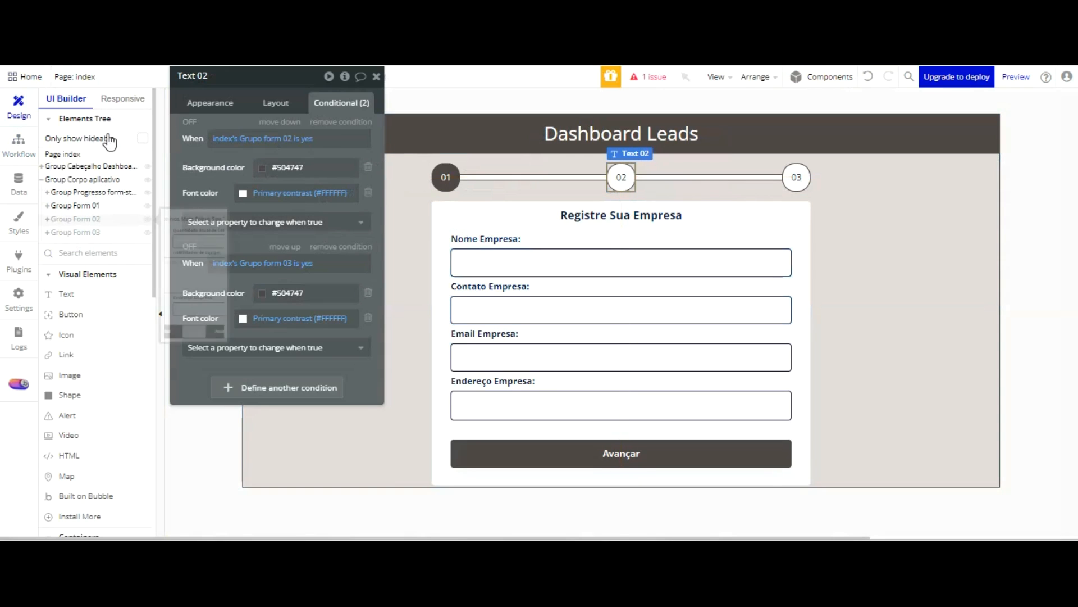
# Show Group Form 03 on the canvas and check the element name of its first multiline input
pyautogui.click(147, 206)
pyautogui.click(144, 230)
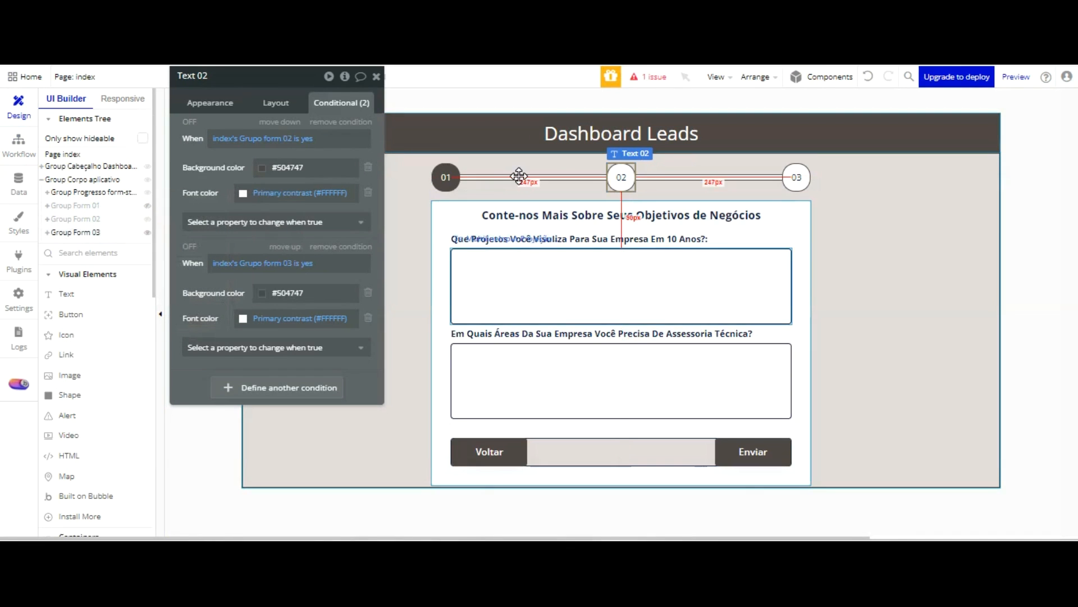
pyautogui.click(519, 269)
pyautogui.click(241, 80)
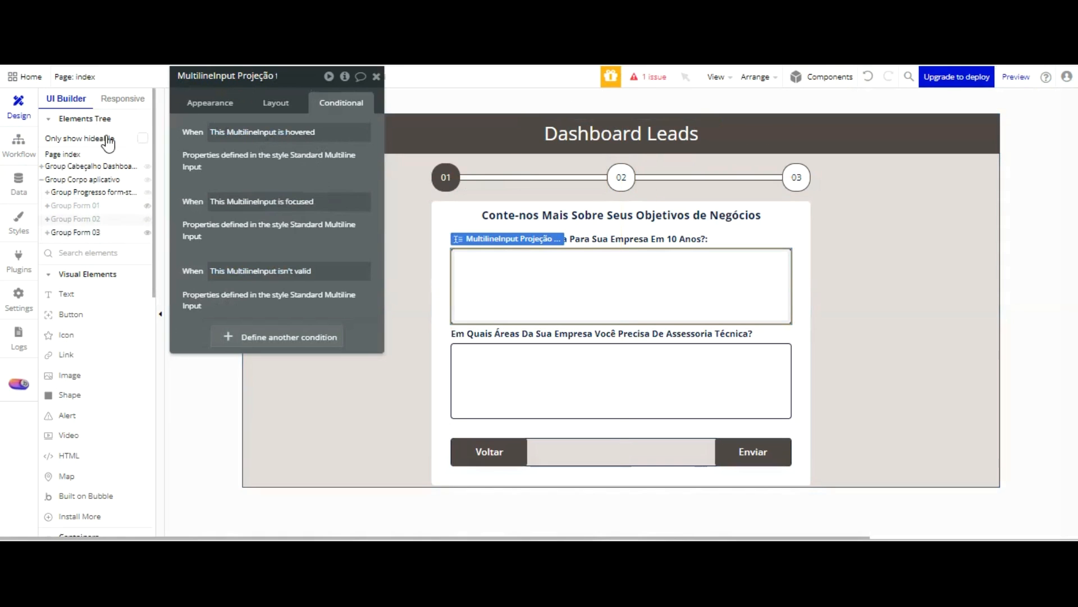
# In the workflow of Group Form 02's Avançar button, add a Set focus action targeting MultilineInput Projeção futura 10 anos Lead
pyautogui.click(148, 232)
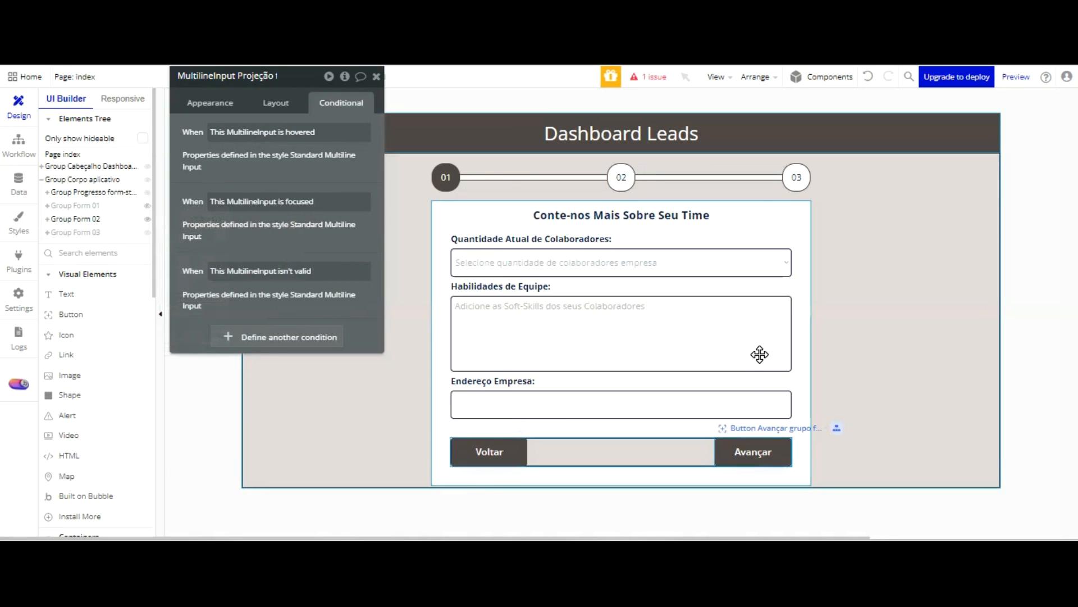
pyautogui.click(753, 451)
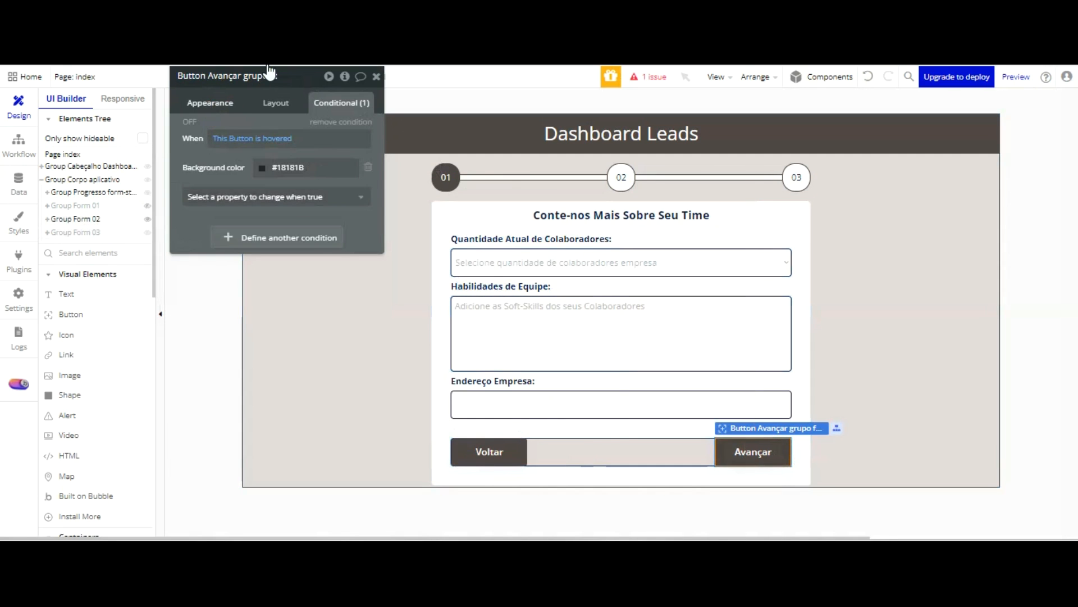
pyautogui.click(289, 186)
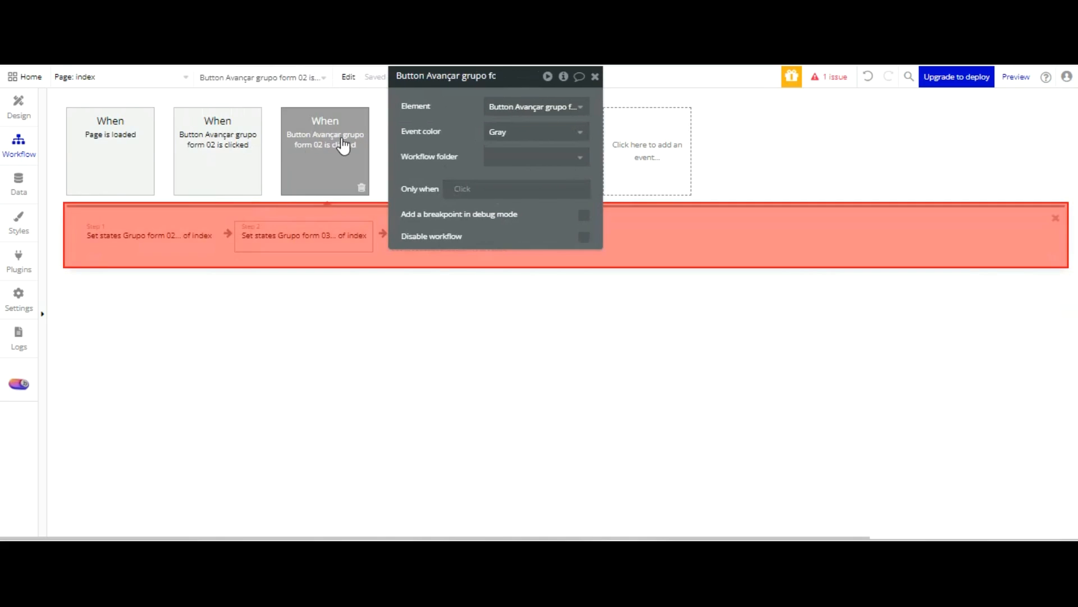
pyautogui.click(451, 232)
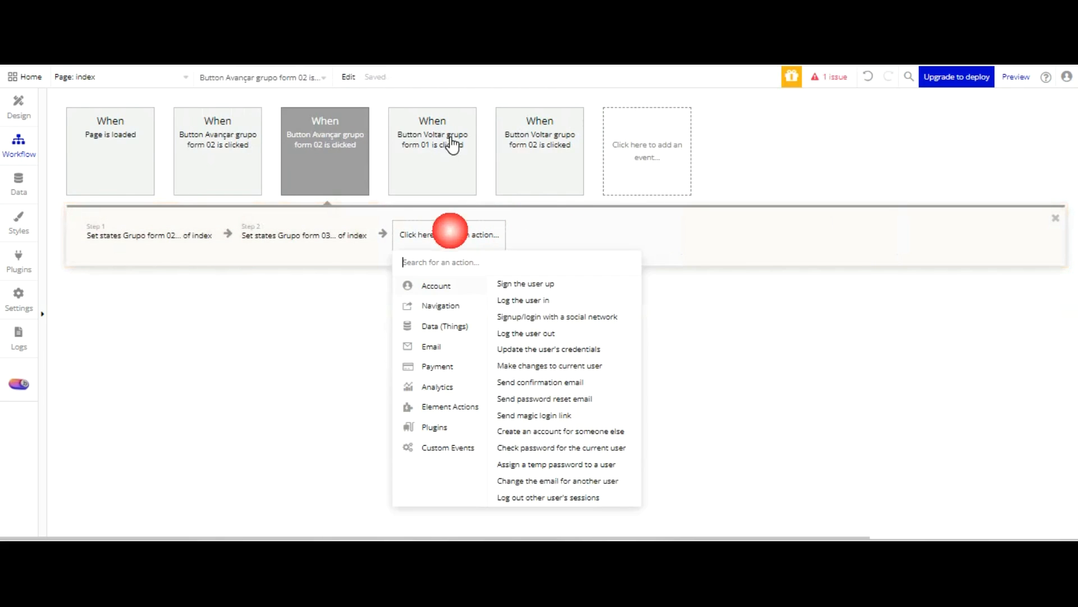
pyautogui.moveTo(449, 407)
pyautogui.click(511, 355)
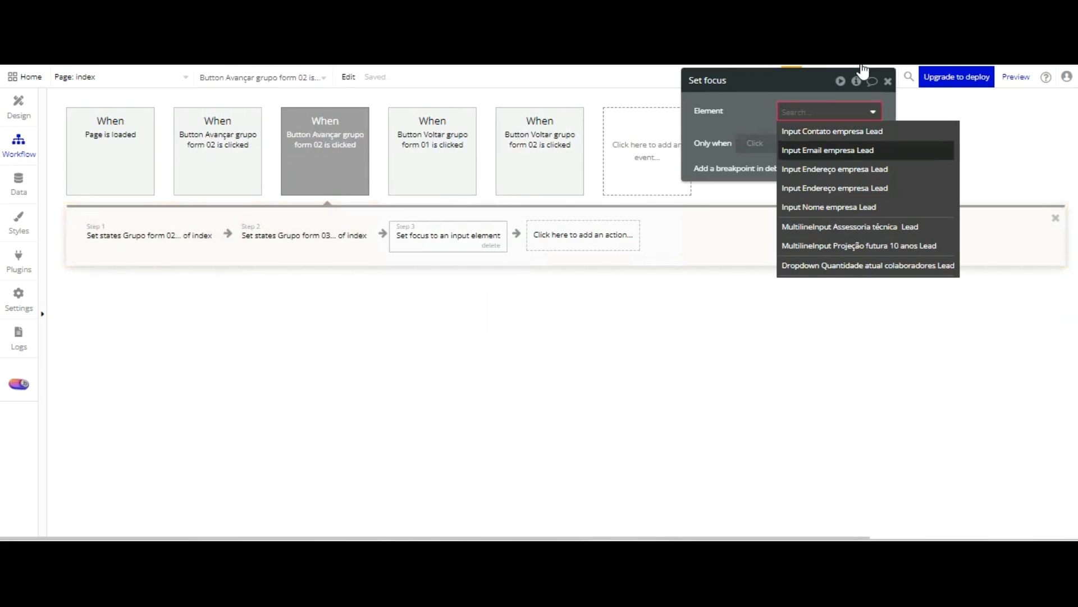
pyautogui.click(859, 246)
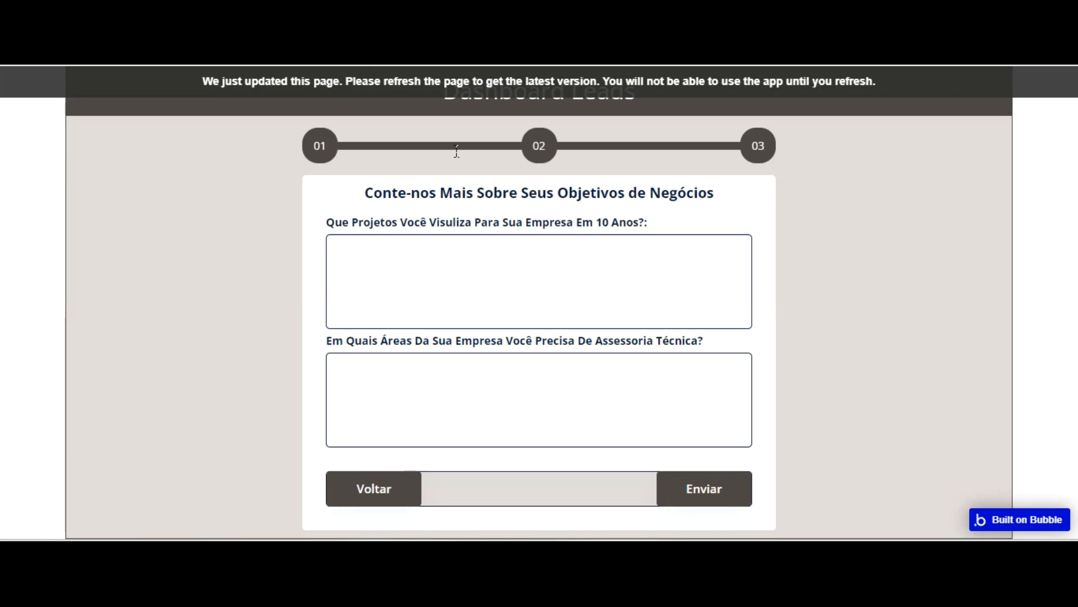
# Refresh the app preview and advance through forms 01 and 02 to test the input focus on form 03
pyautogui.press('F5')
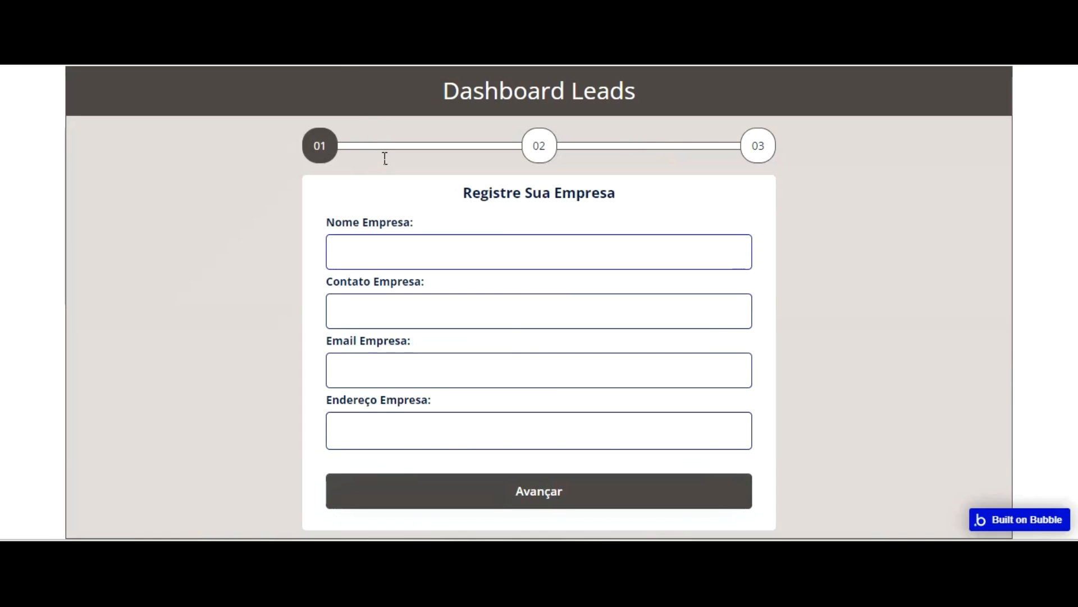
pyautogui.click(559, 491)
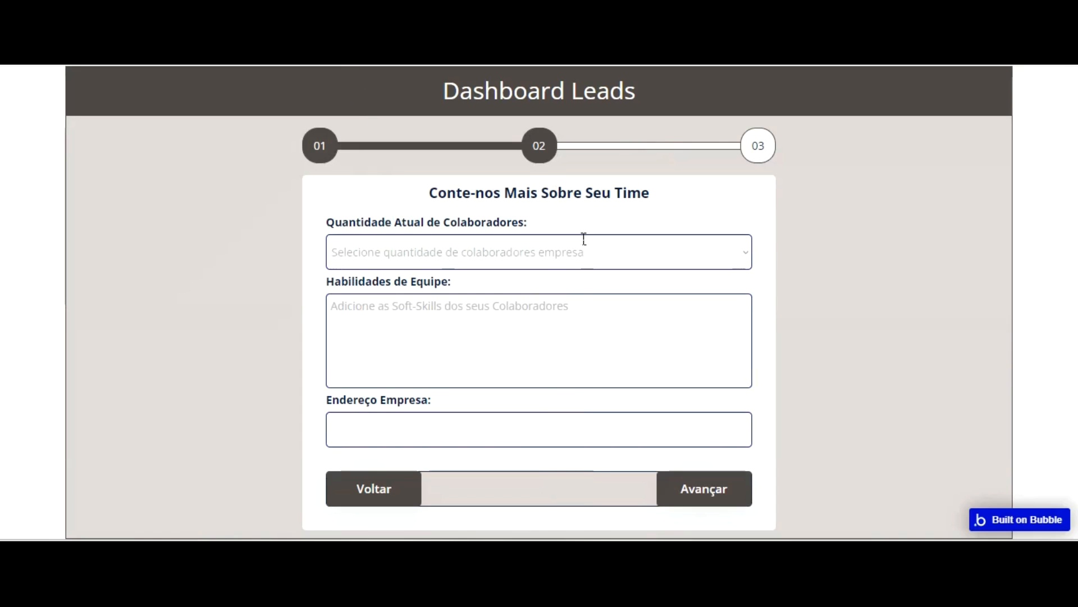
pyautogui.click(542, 158)
pyautogui.click(529, 304)
pyautogui.click(529, 305)
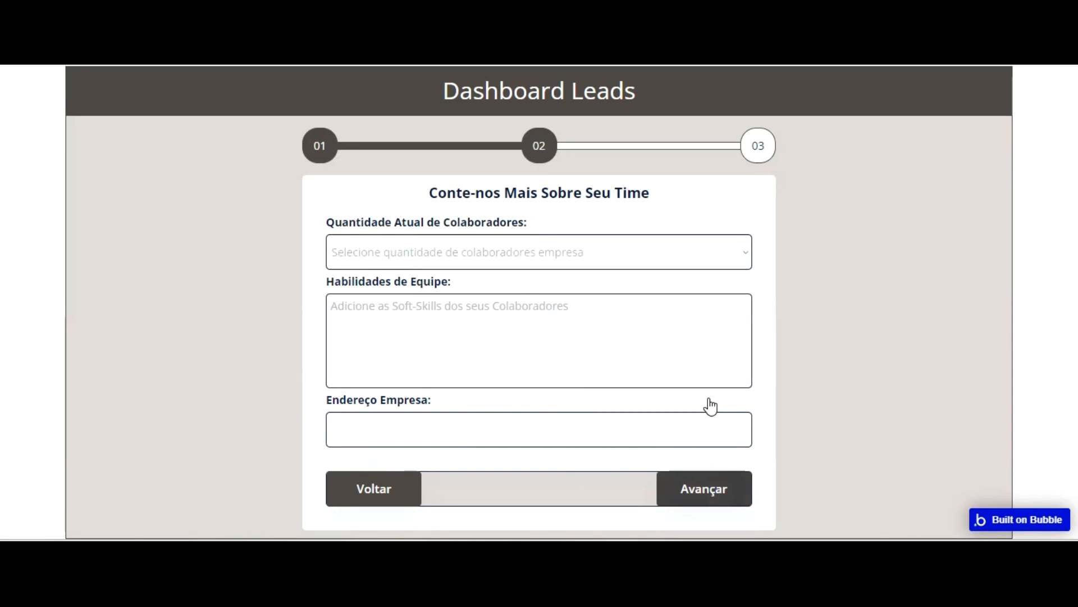
pyautogui.click(700, 484)
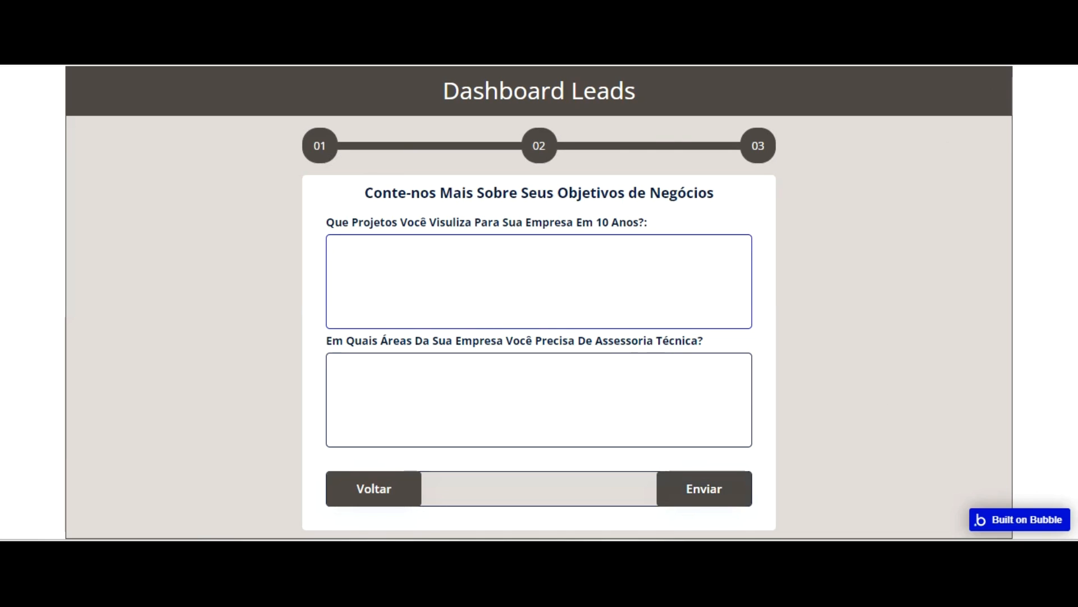
# Back in the editor's design view, draw a popup about 595 by 178 and name it Popup Confirmar cadastro Lead
pyautogui.hotkey('ctrl', 'shift', 'Tab')
pyautogui.click(19, 116)
pyautogui.scroll(-2, 100, 351)
pyautogui.scroll(-1, 99, 347)
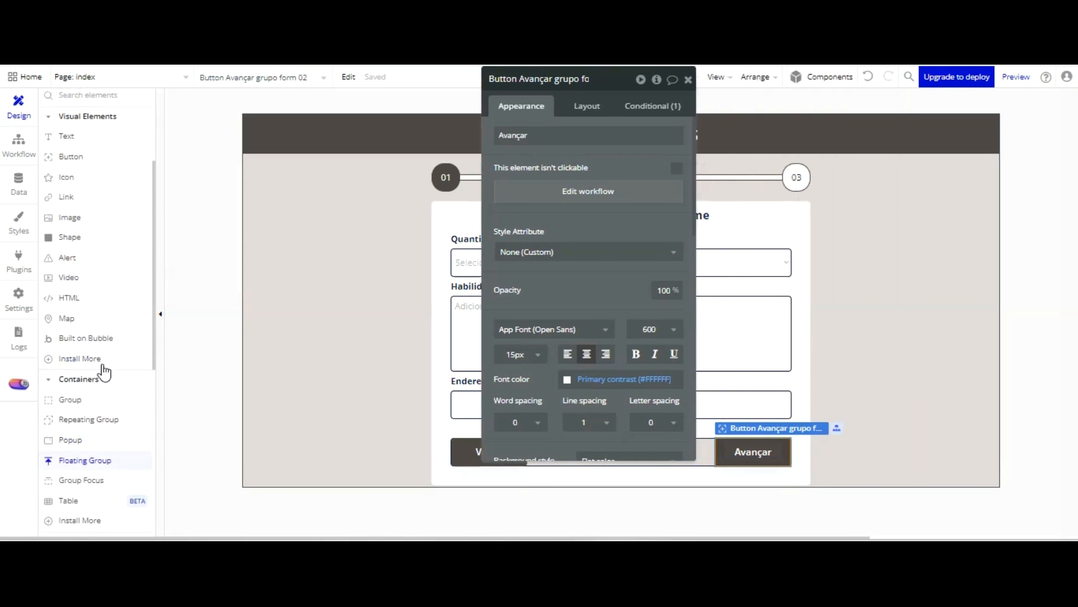
pyautogui.click(86, 440)
pyautogui.click(598, 253)
pyautogui.moveTo(433, 259); pyautogui.dragTo(811, 154)
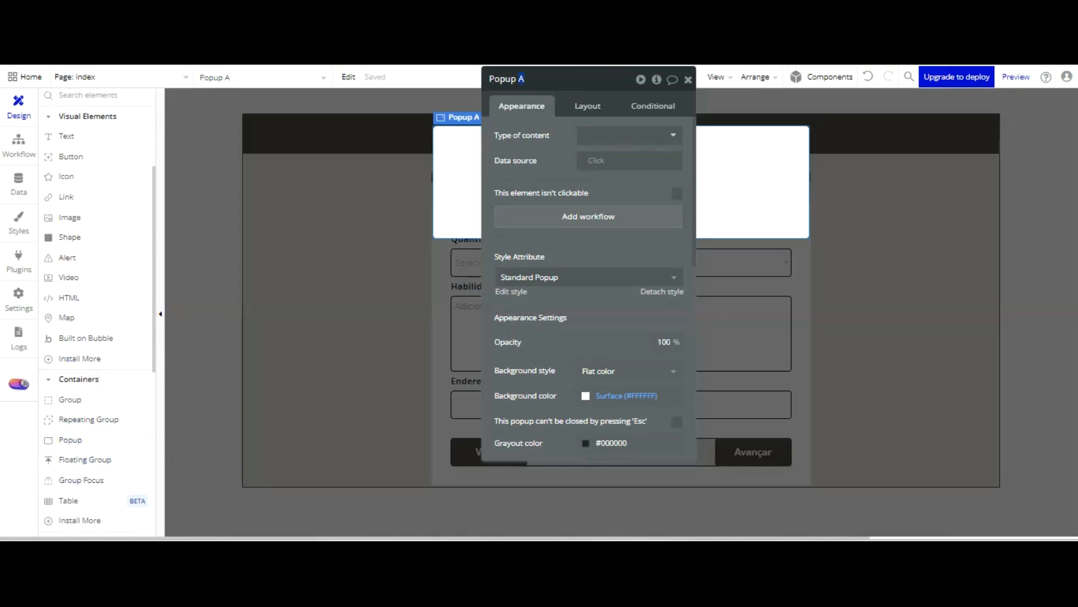
pyautogui.write('t')
pyautogui.write('tro Lead')
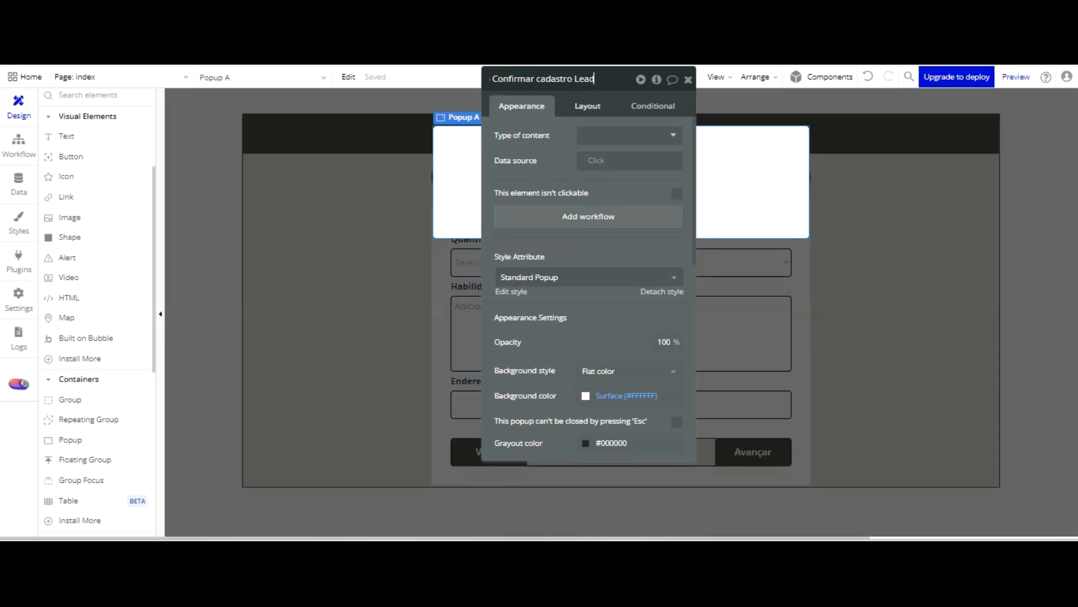
# Set the popup's width to 600 and height to 180, and move its property editor clear of the popup
pyautogui.click(590, 105)
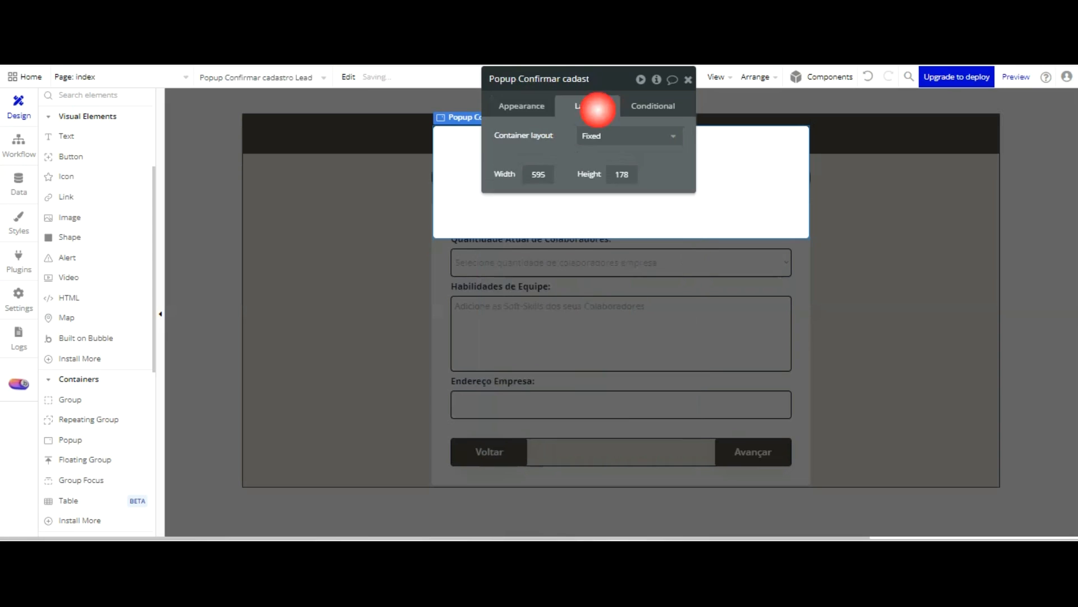
pyautogui.write('600')
pyautogui.press('Tab')
pyautogui.write('180')
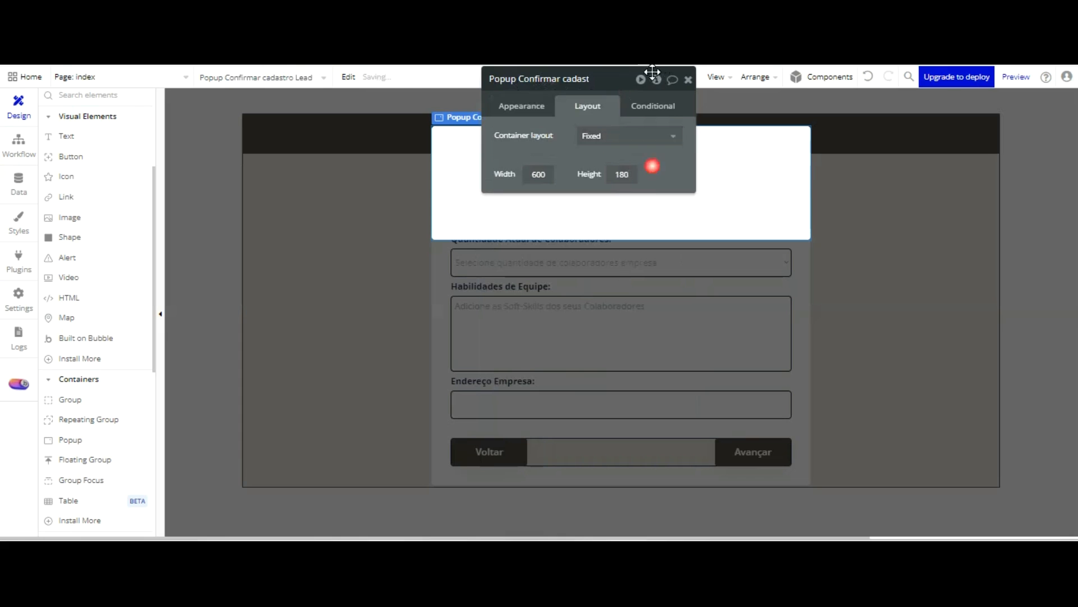
pyautogui.click(521, 105)
pyautogui.moveTo(562, 79); pyautogui.dragTo(908, 127)
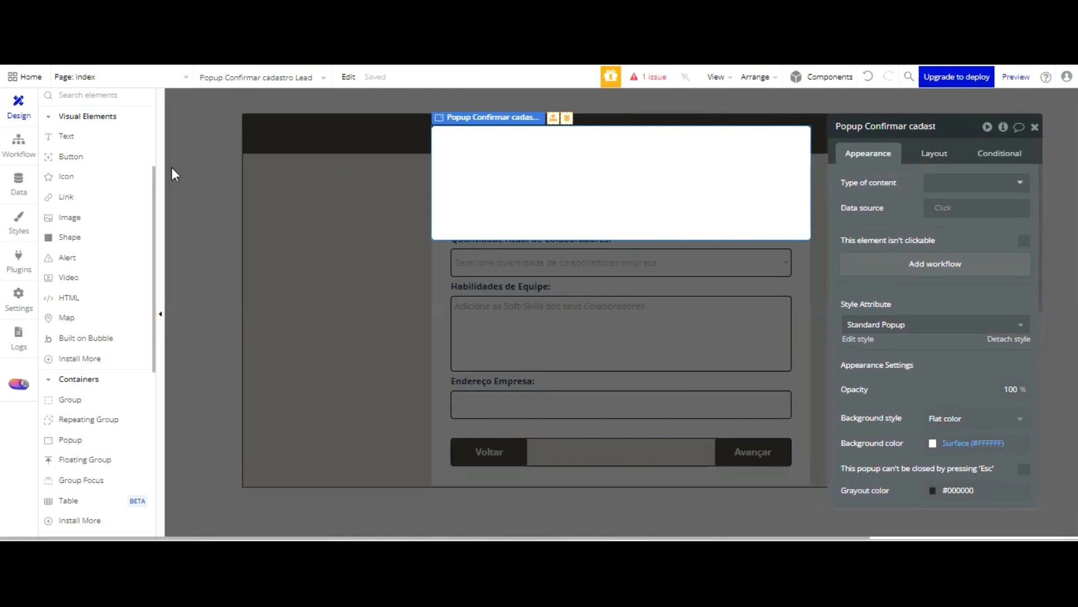
# Draw a text element about 501 by 52 near the popup's upper edge reading "Confirmação De Cadastro"
pyautogui.scroll(3, 106, 296)
pyautogui.click(105, 296)
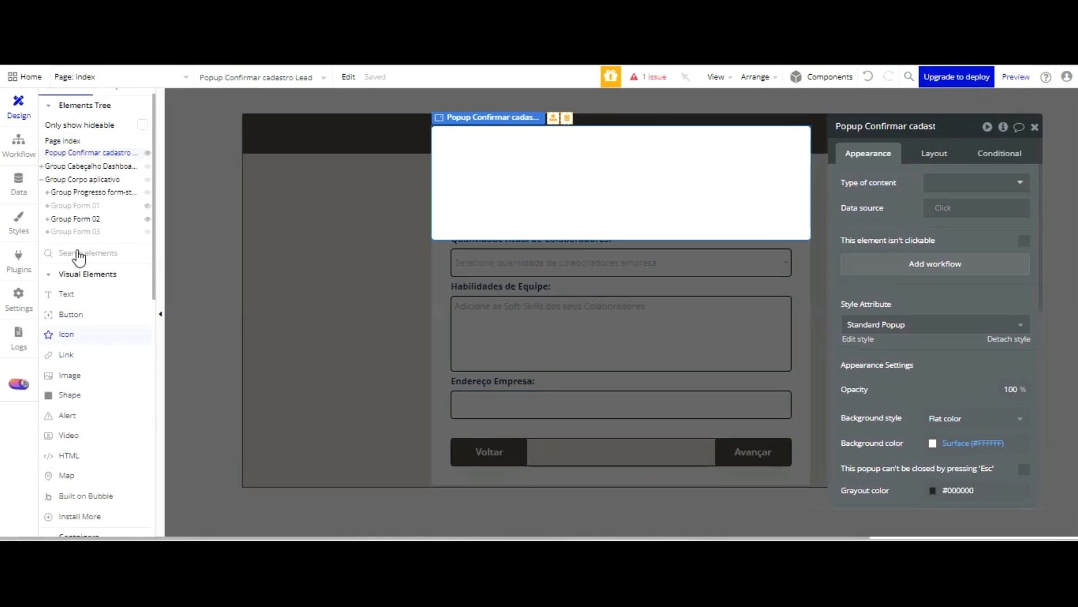
pyautogui.moveTo(450, 132); pyautogui.dragTo(767, 73)
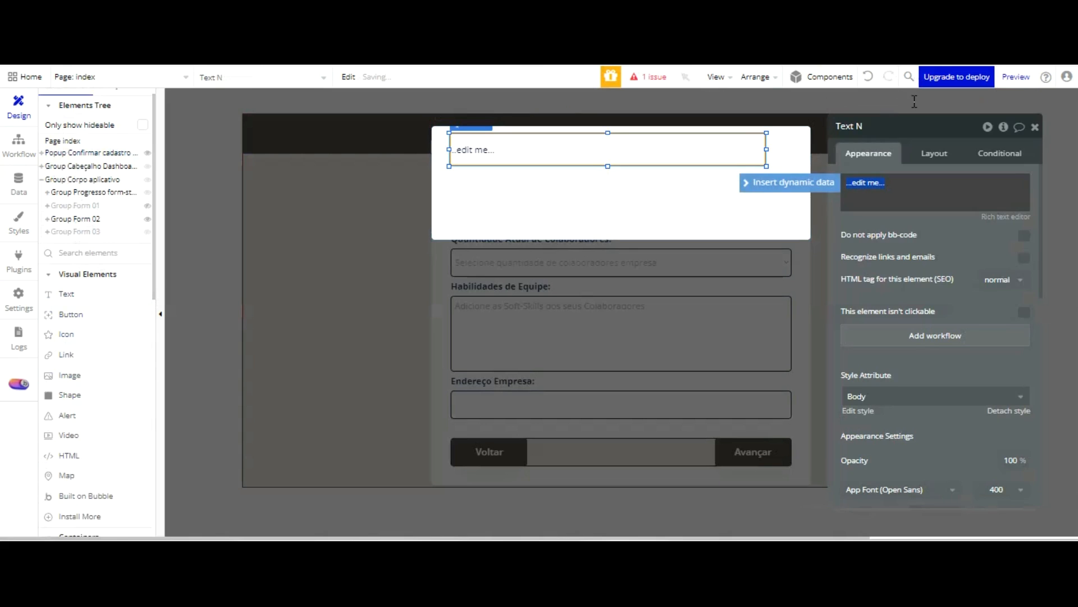
pyautogui.write('Confirmação De Cadastro')
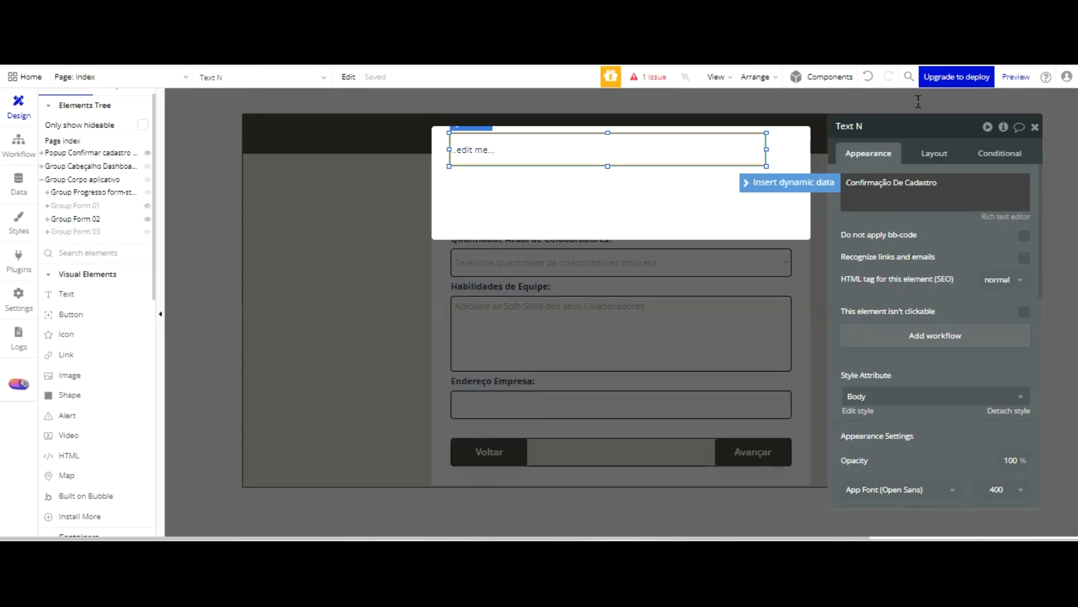
# Detach the title text's style, center and bold it, and set its font color to Primary contrast (#FFFFFF)
pyautogui.click(1003, 408)
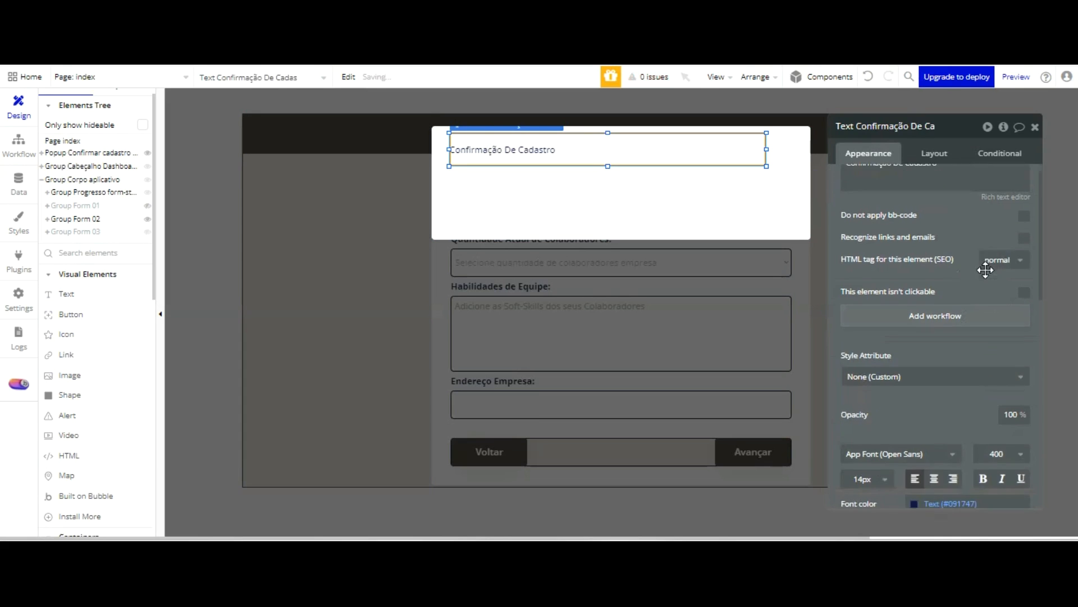
pyautogui.scroll(-3, 986, 270)
pyautogui.click(934, 340)
pyautogui.click(983, 340)
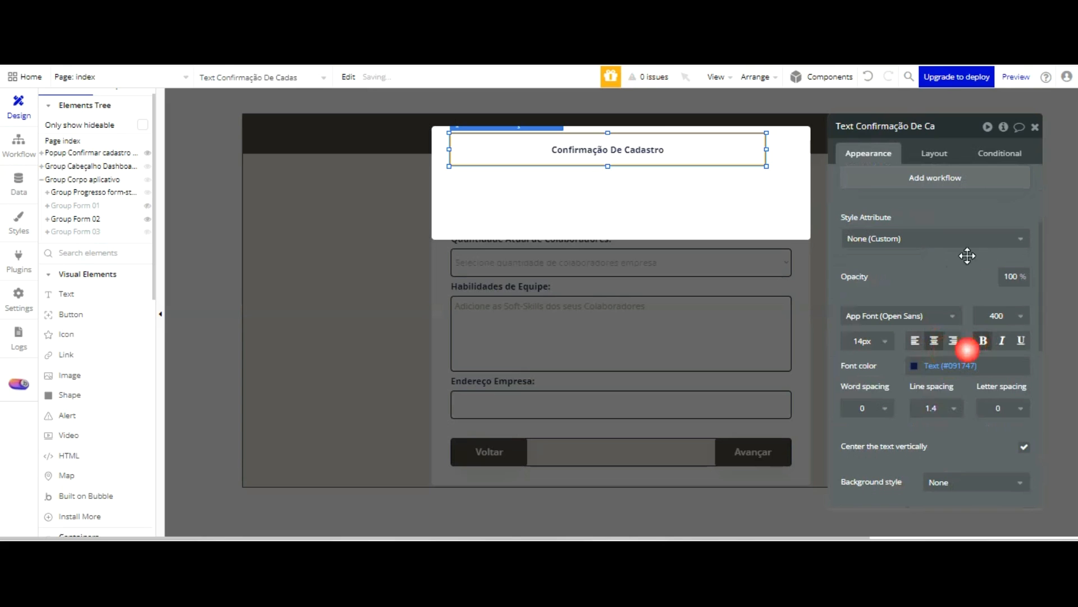
pyautogui.click(916, 366)
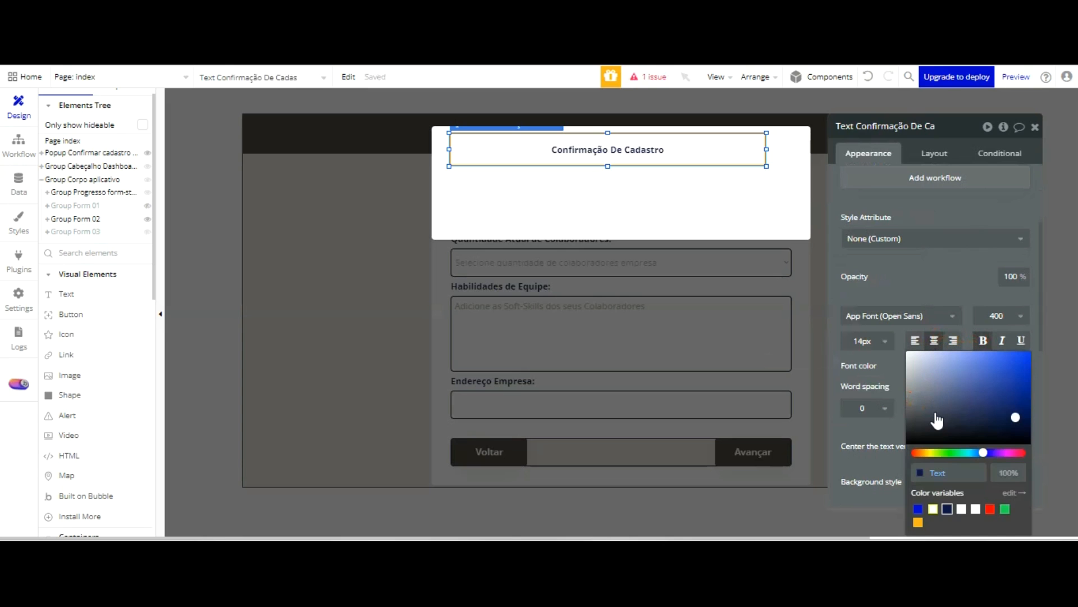
pyautogui.click(933, 508)
pyautogui.click(739, 151)
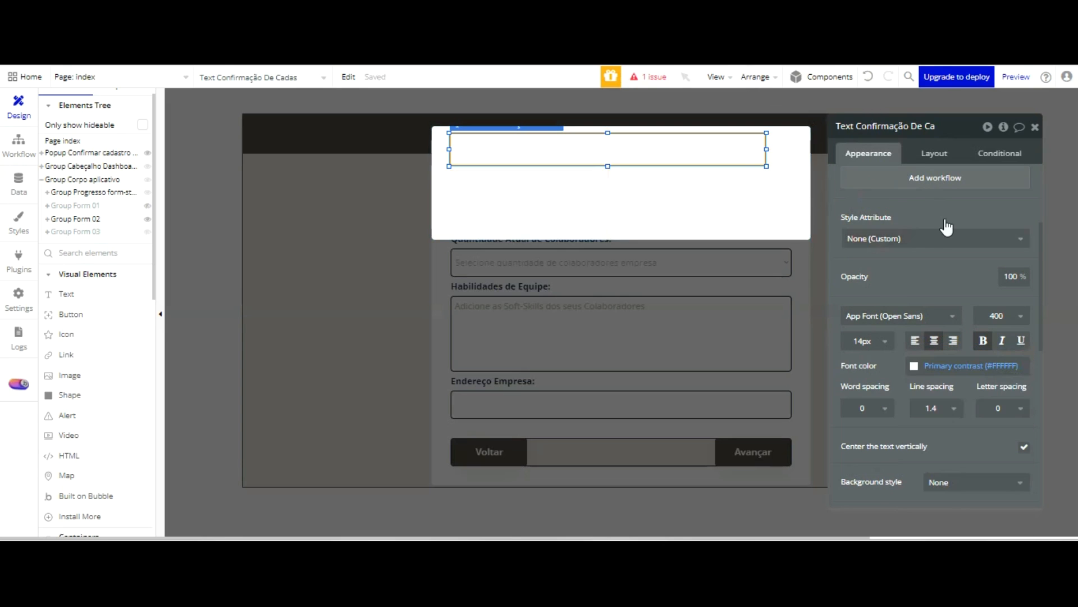
# Give the popup title a flat color background of #504747
pyautogui.scroll(-3, 990, 236)
pyautogui.click(976, 403)
pyautogui.click(967, 410)
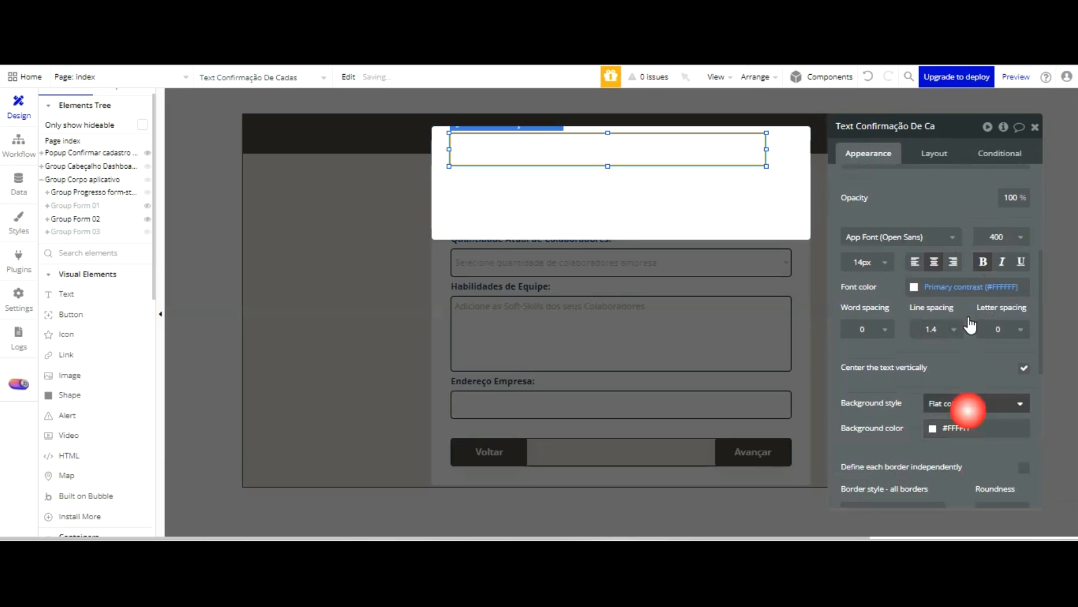
pyautogui.click(978, 427)
pyautogui.doubleClick(988, 471)
pyautogui.write('#504747')
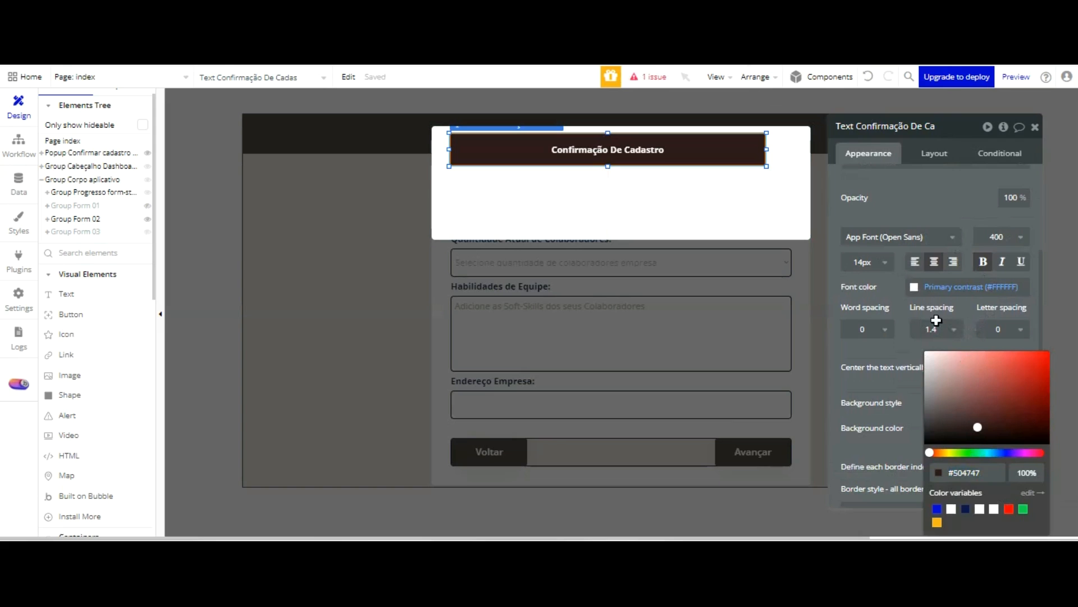
pyautogui.click(918, 309)
# Set the popup title's height to 45 and its width to 600
pyautogui.click(928, 152)
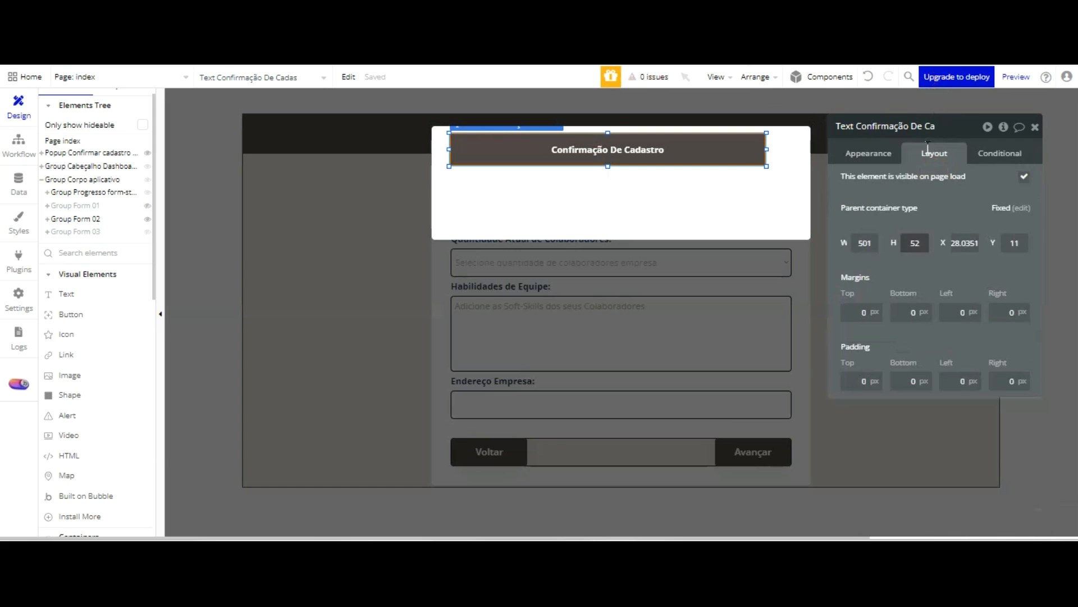
pyautogui.write('45')
pyautogui.hotkey('shift', 'Tab')
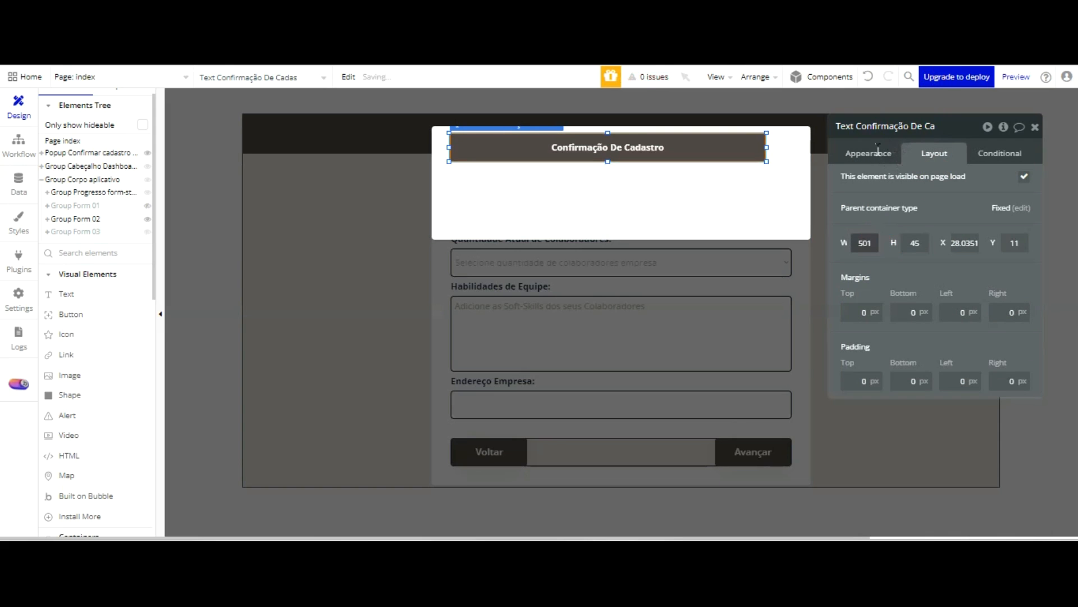
pyautogui.write('600')
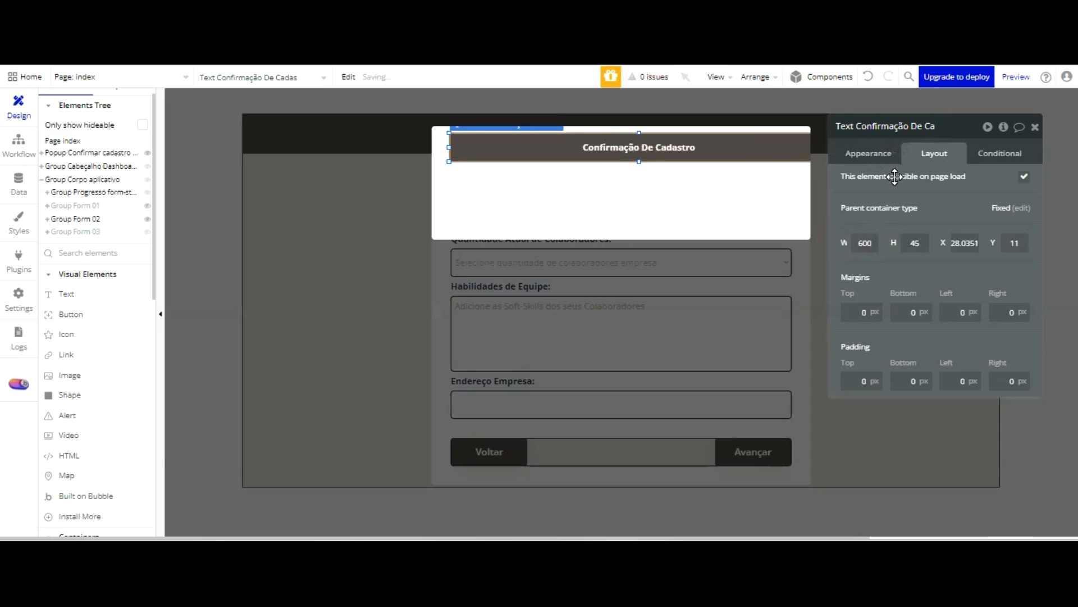
# Set the title's font size to 18px and center it horizontally at the popup's upper edge
pyautogui.click(856, 151)
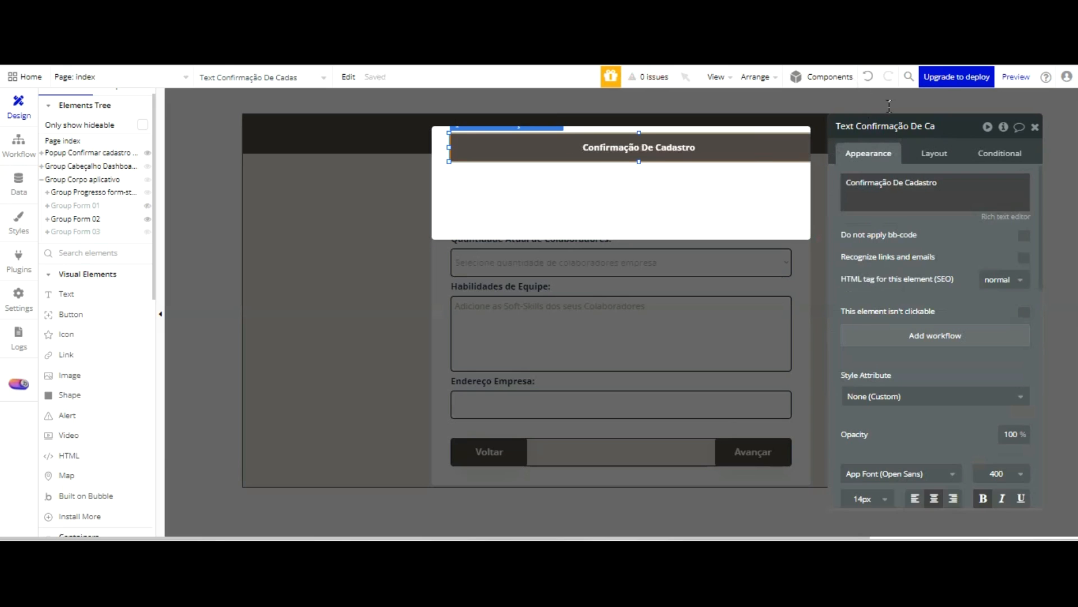
pyautogui.scroll(-2, 903, 321)
pyautogui.click(884, 419)
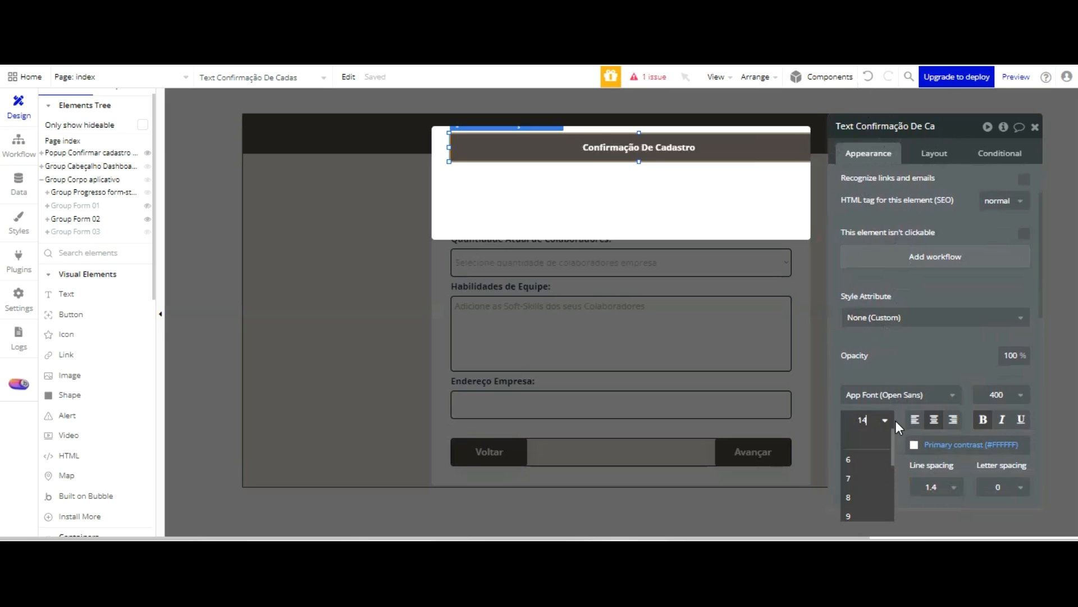
pyautogui.scroll(-2, 865, 494)
pyautogui.click(867, 471)
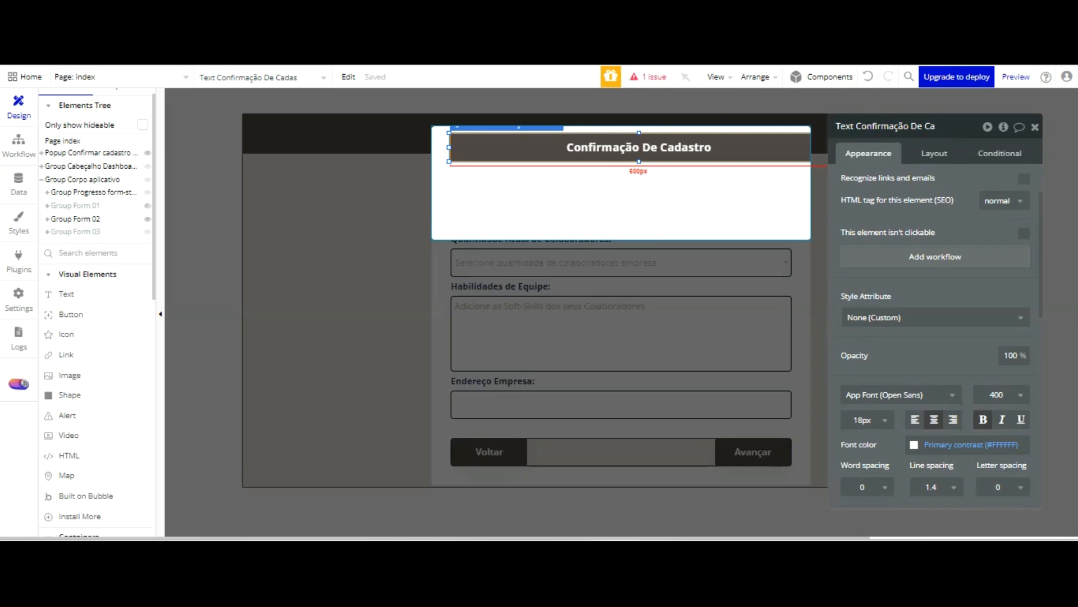
pyautogui.hotkey('ctrl', 'e')
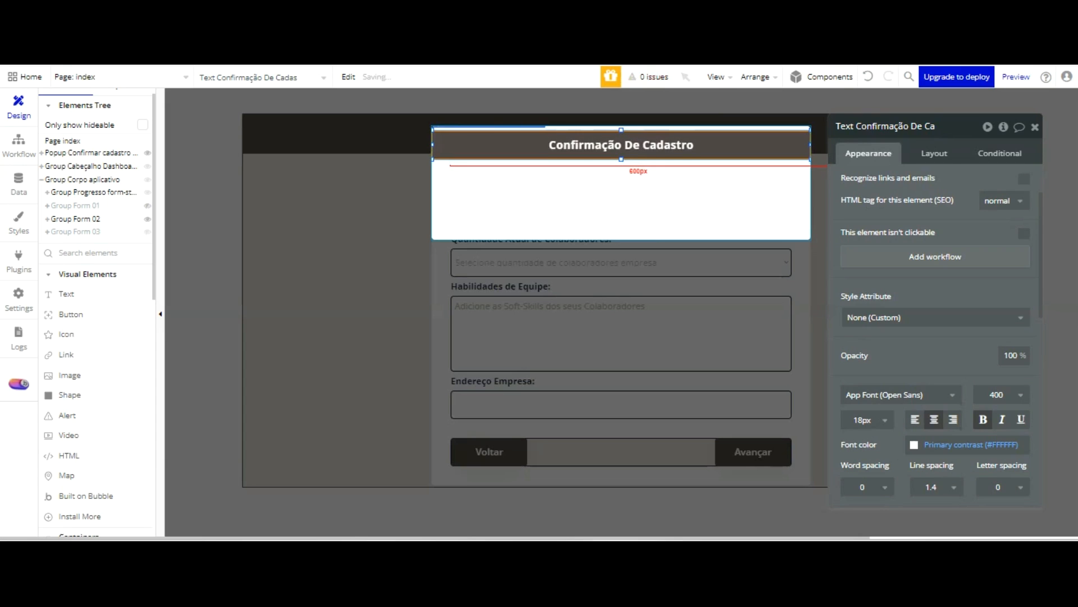
pyautogui.click(713, 109)
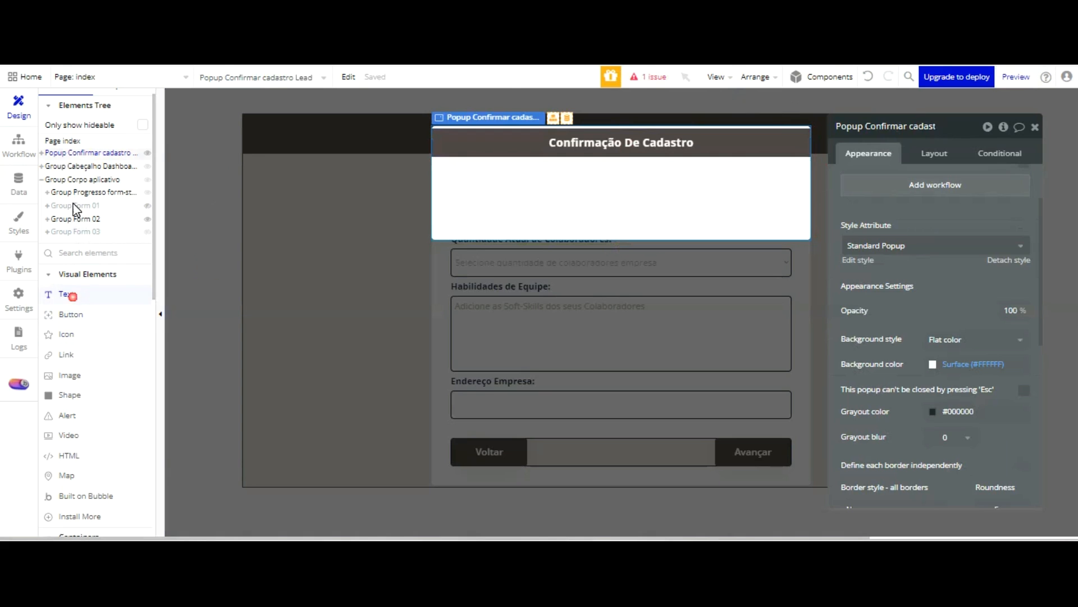
# Add a text element 600 wide spanning the popup, positioned directly beneath the title bar
pyautogui.click(66, 293)
pyautogui.moveTo(436, 164); pyautogui.dragTo(794, 195)
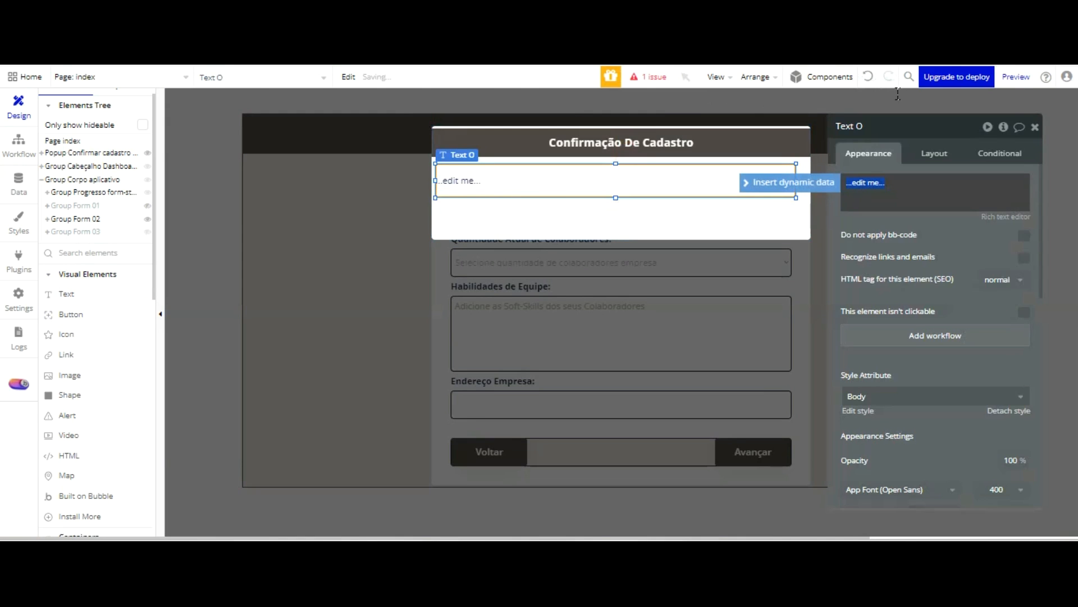
pyautogui.click(927, 157)
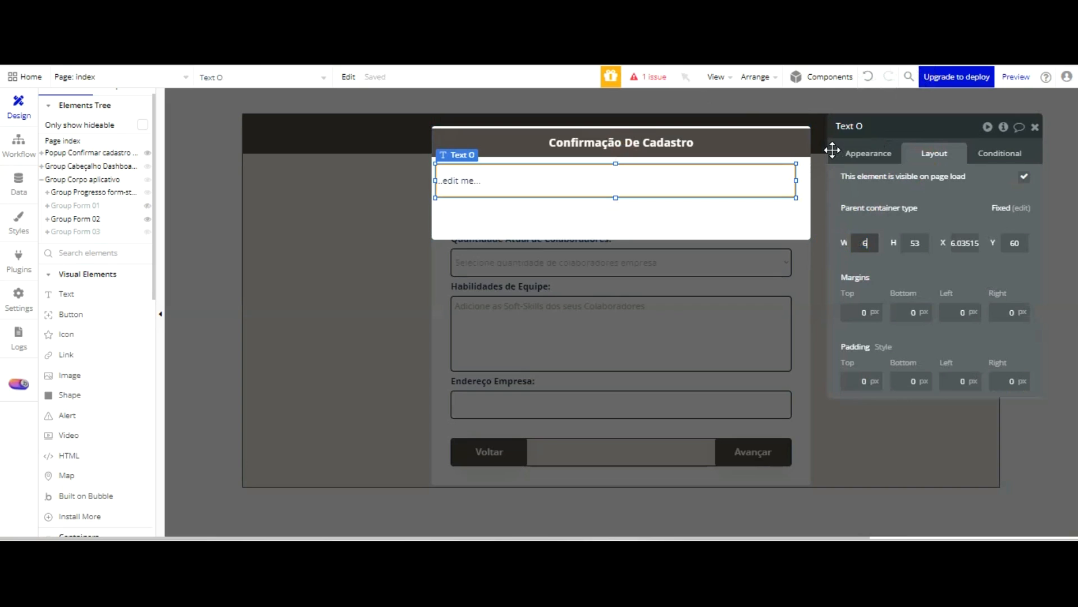
pyautogui.press('Return')
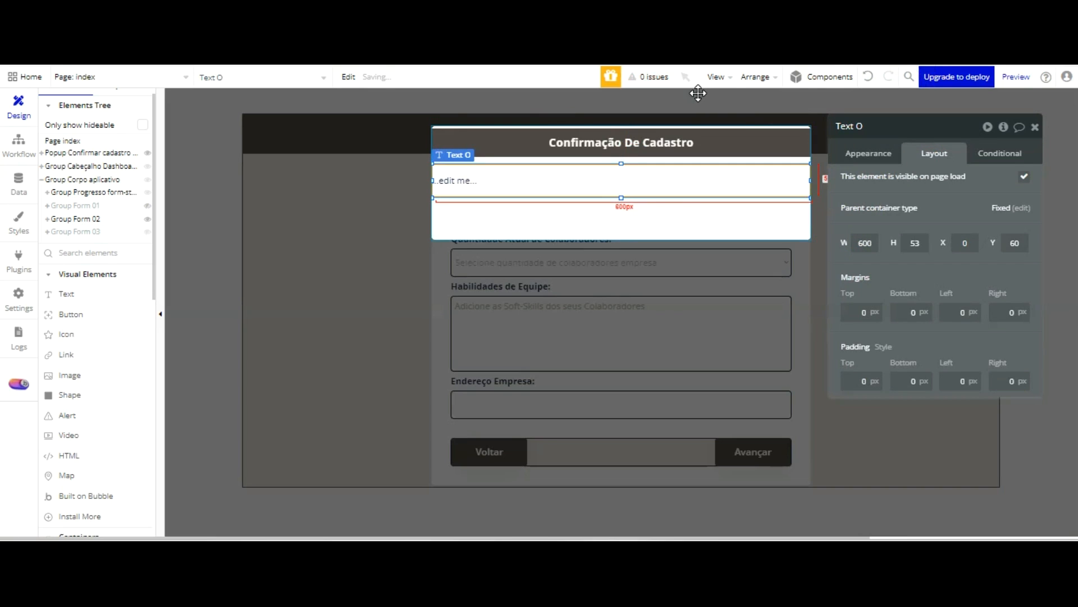
pyautogui.press('Up')
pyautogui.press('Up')
pyautogui.press('Up')
pyautogui.press('Up')
pyautogui.press('Up')
pyautogui.press('Up')
pyautogui.press('Up')
pyautogui.press('Up')
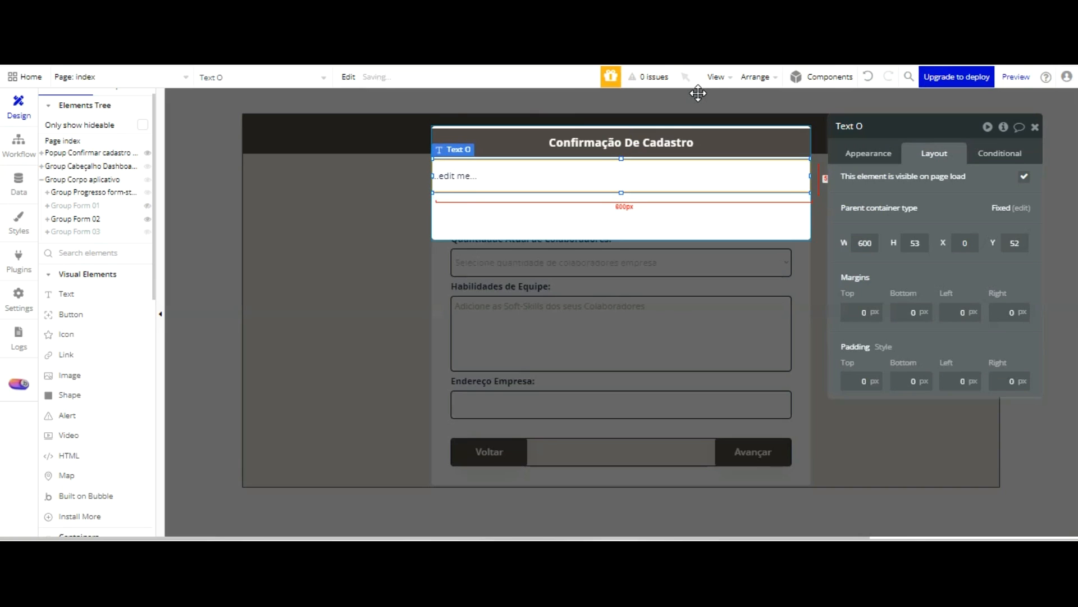
# Set the new text to three lines: "Atenção", "Todos os campos foram preeenchidos corretamente?", "Clique no botão "Confirmar" para efetuar seu cadastro."
pyautogui.click(866, 157)
pyautogui.click(902, 188)
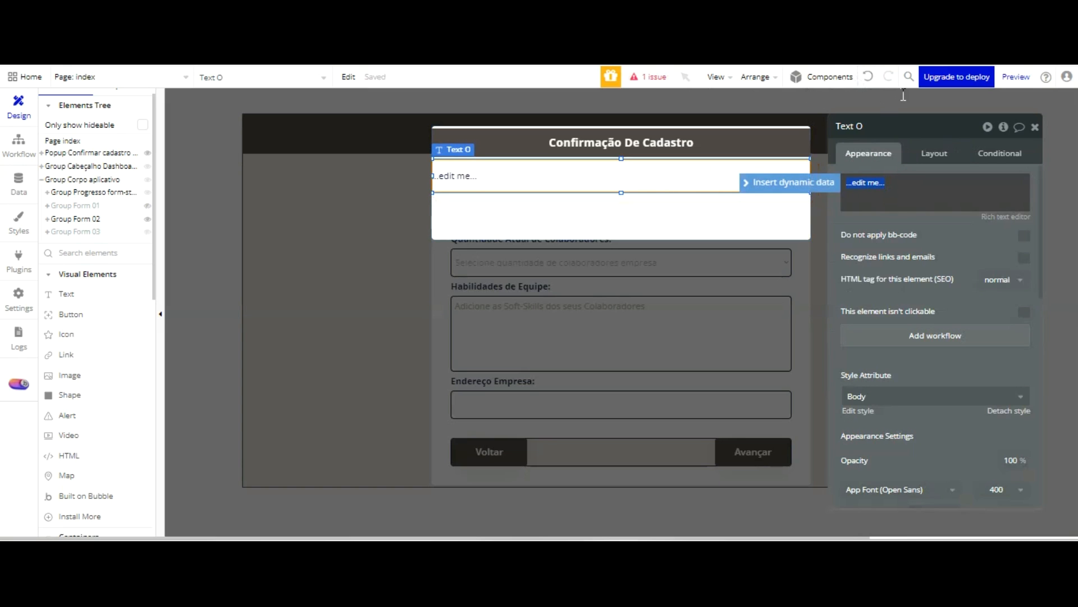
pyautogui.write('Atenção')
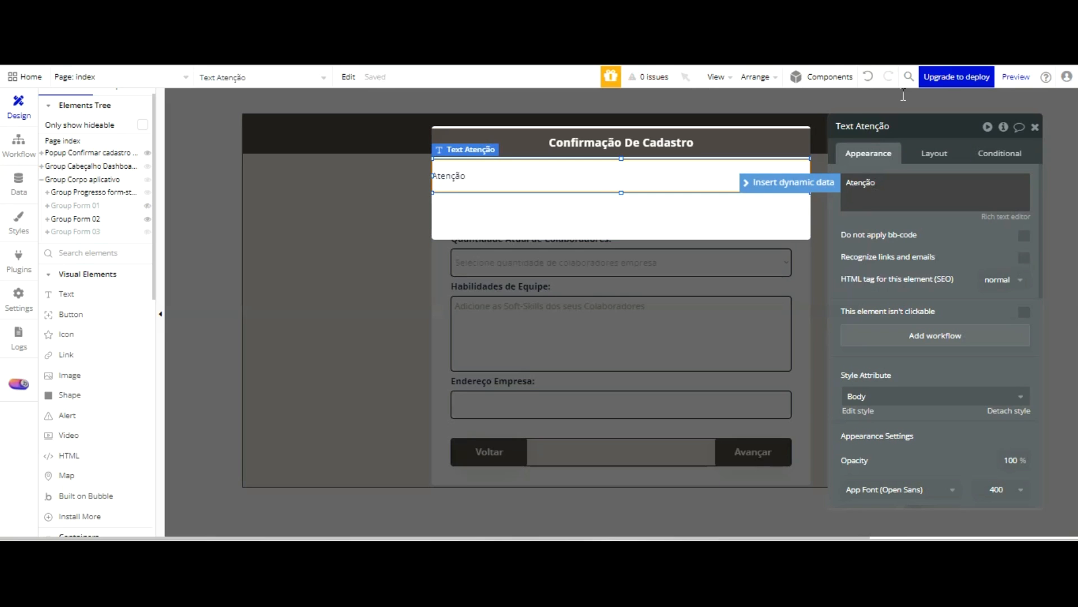
pyautogui.press('Return')
pyautogui.write('Todos os campos foram preeenchidos')
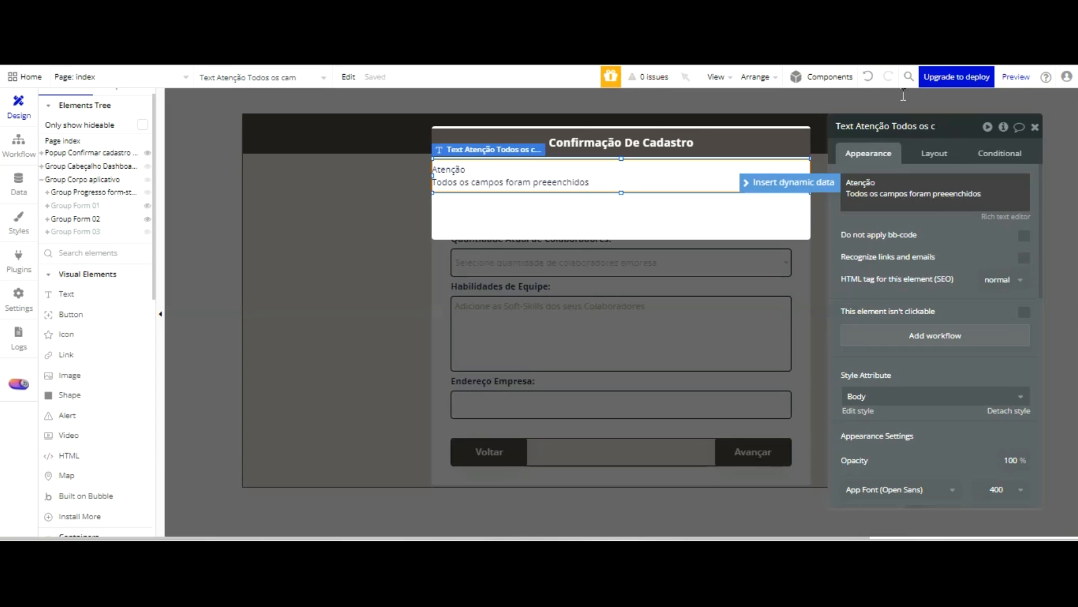
pyautogui.write('corretamente')
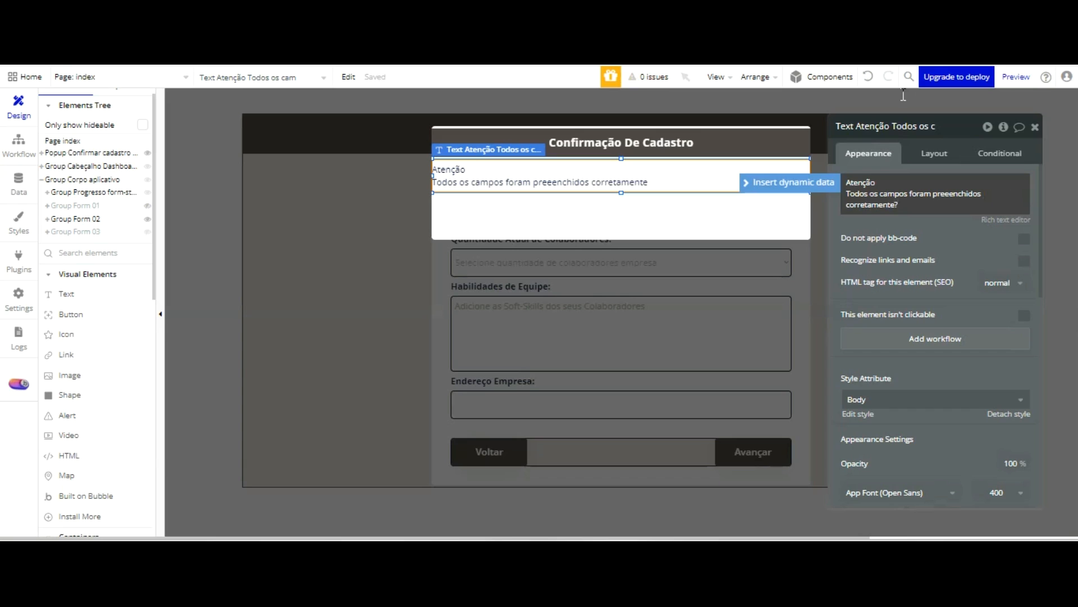
pyautogui.write('?')
pyautogui.press('Return')
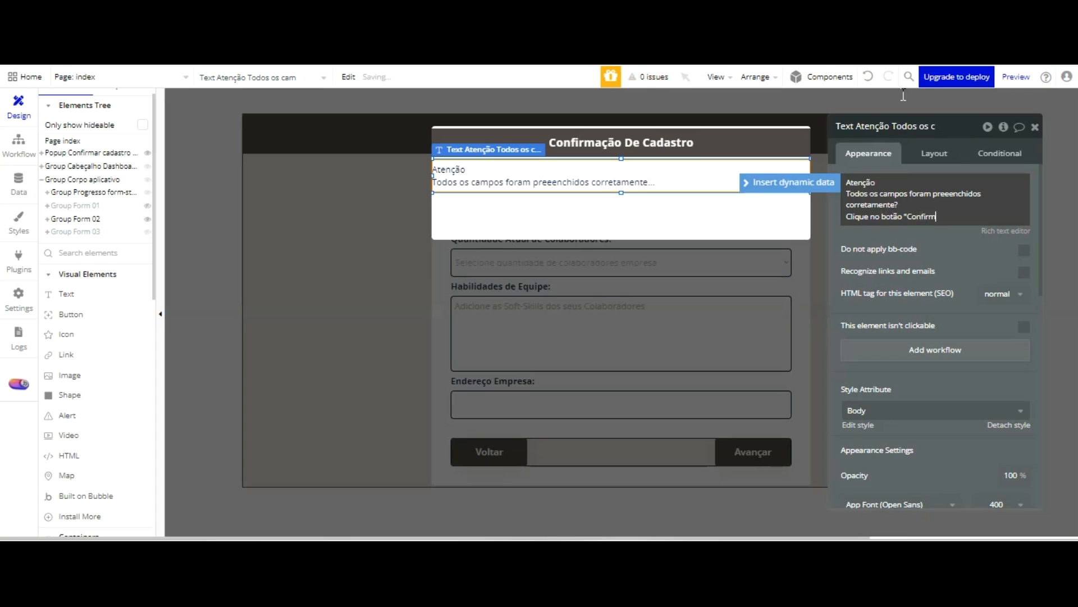
pyautogui.write('ar" para efetuar seu cada')
pyautogui.write('stro.')
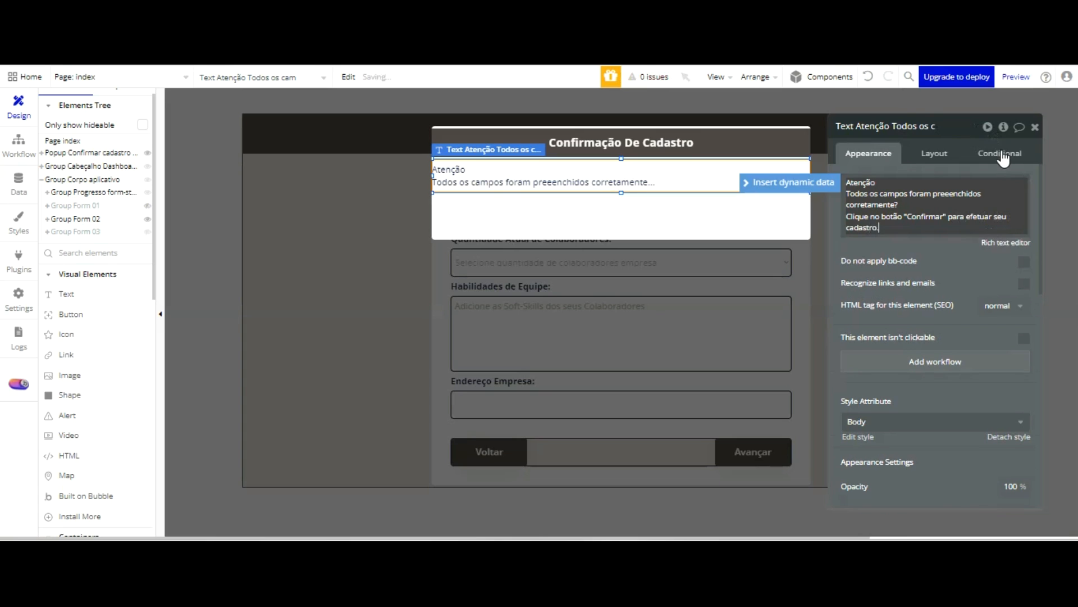
# Open the message in the Rich Text Editor and center all three lines
pyautogui.click(1005, 242)
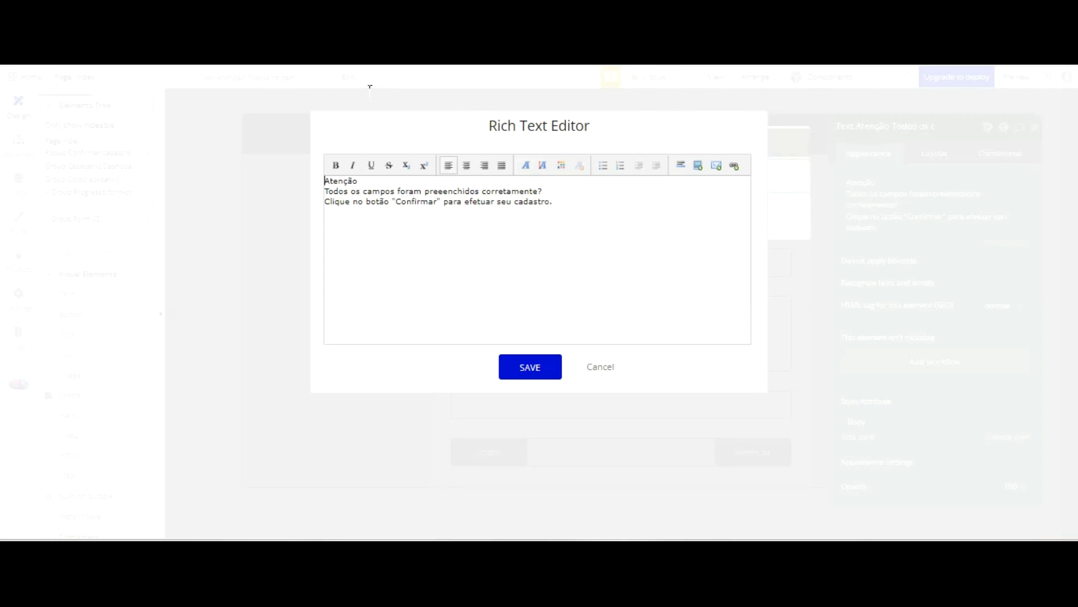
pyautogui.moveTo(570, 103); pyautogui.dragTo(344, 83)
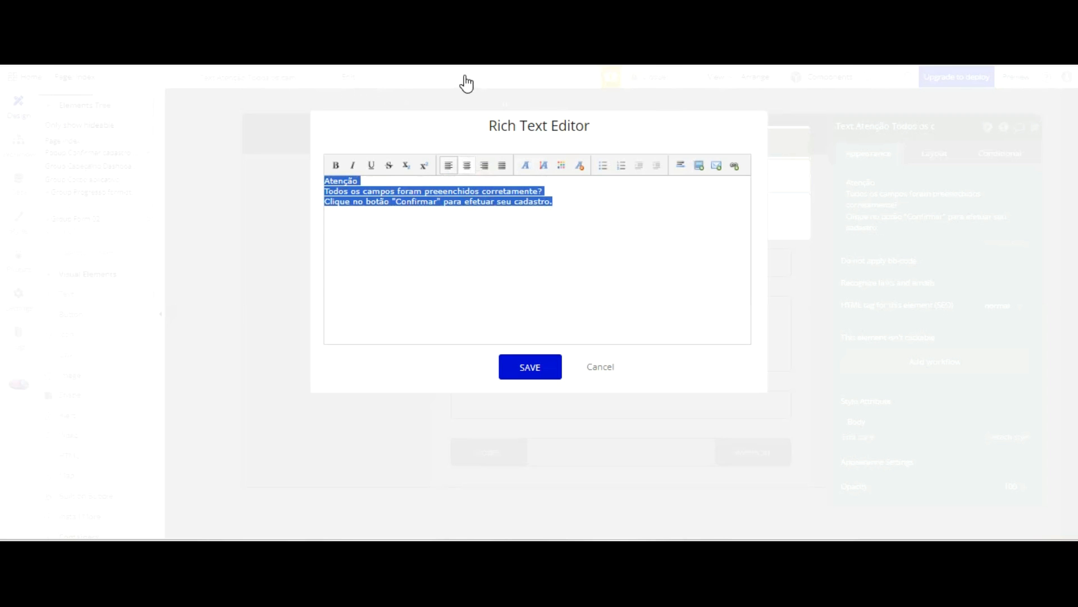
pyautogui.click(466, 165)
pyautogui.click(560, 217)
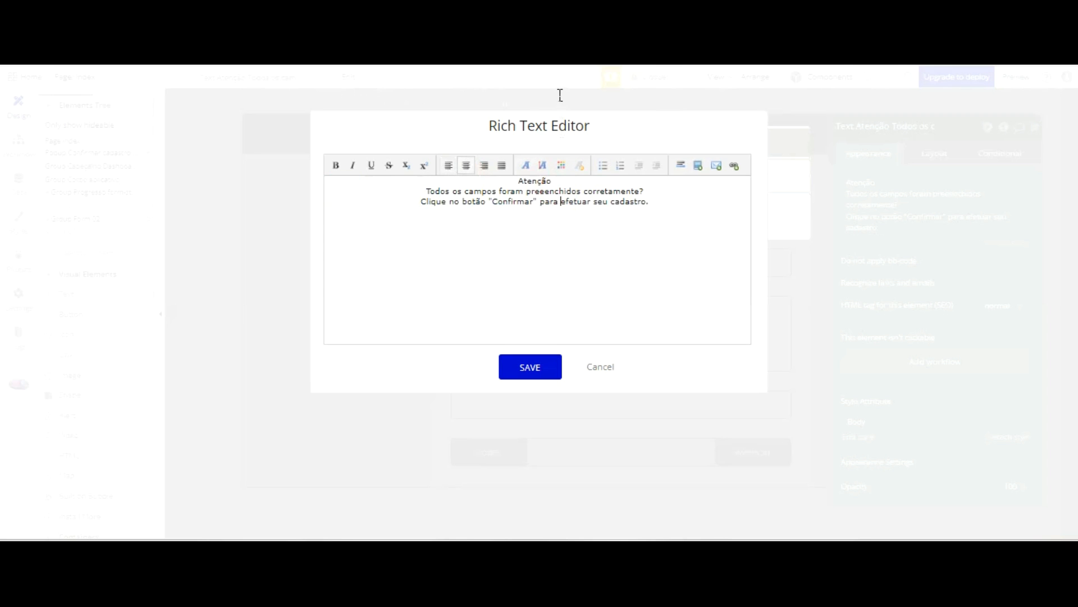
# Make the word "Atenção" bold and red
pyautogui.moveTo(556, 178); pyautogui.dragTo(513, 179)
pyautogui.click(336, 165)
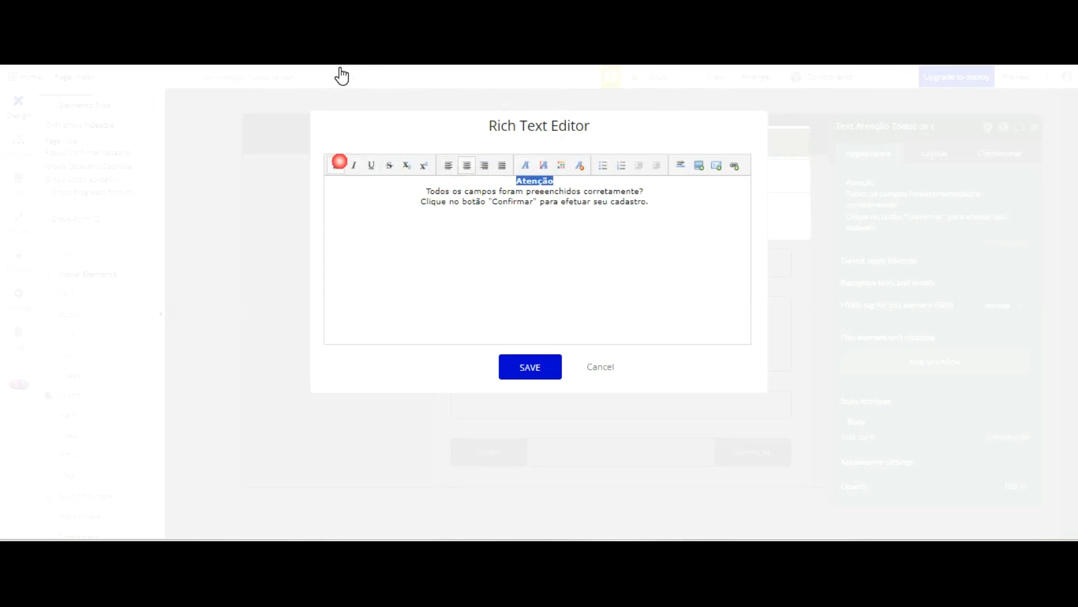
pyautogui.click(561, 165)
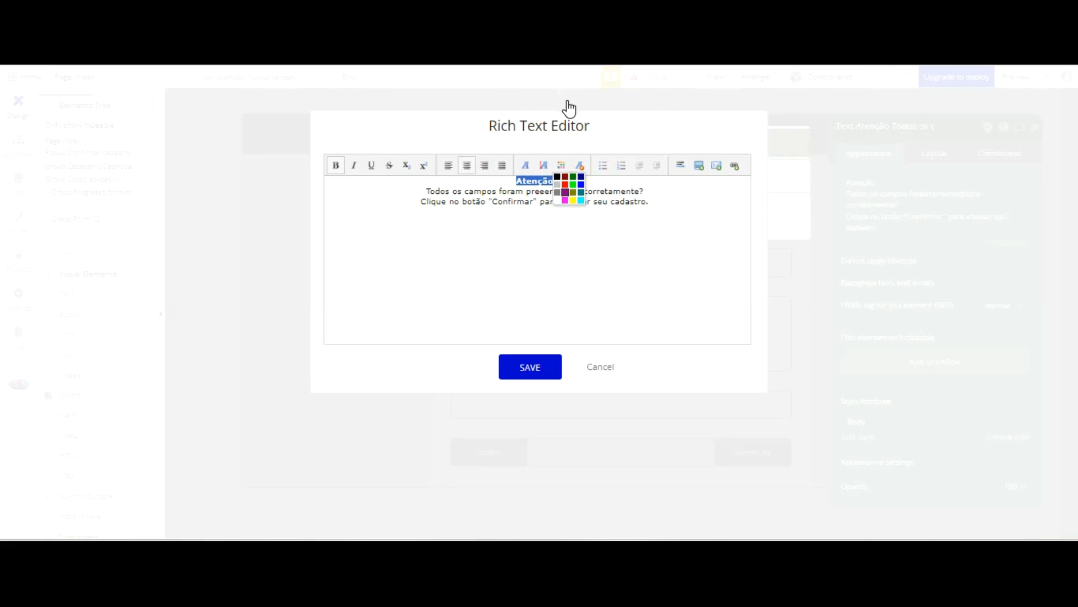
pyautogui.click(565, 185)
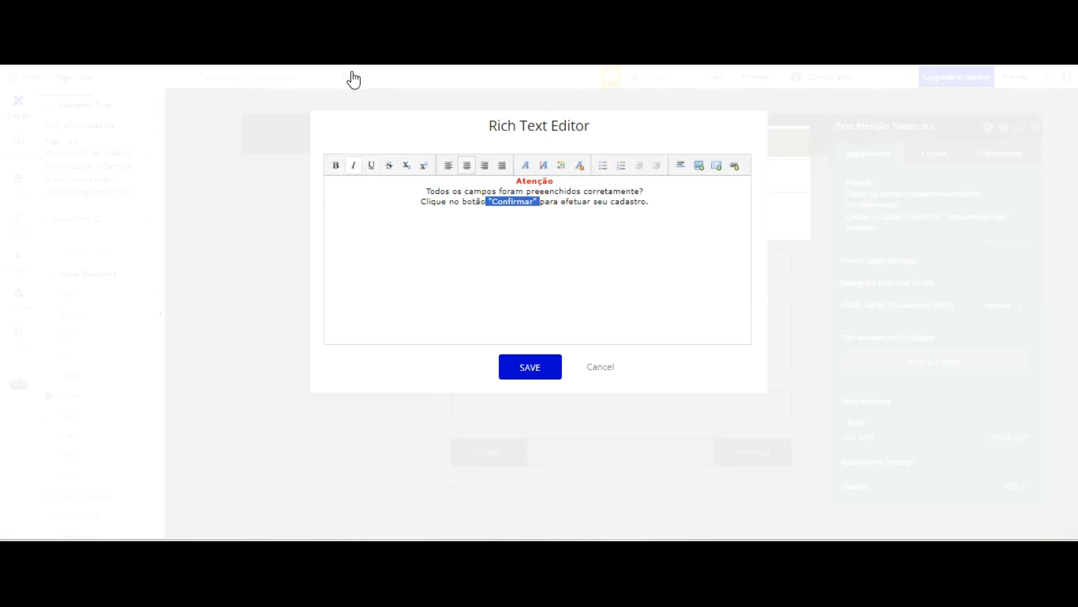
# Make "Confirmar" in the message bold and black, save the formatting, and extend the text box downward to fit the third line
pyautogui.click(336, 165)
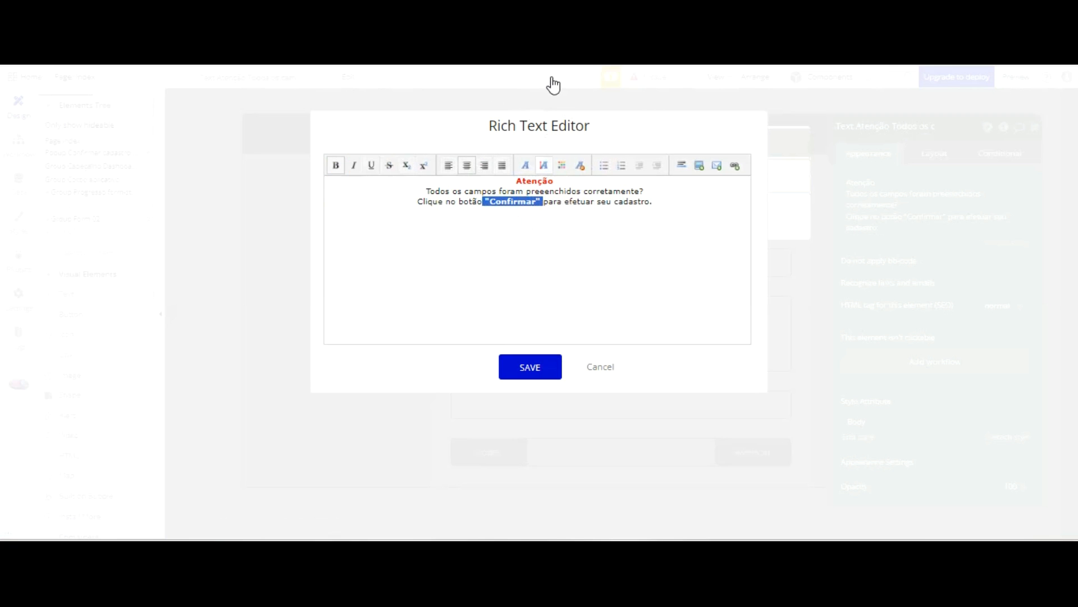
pyautogui.click(562, 165)
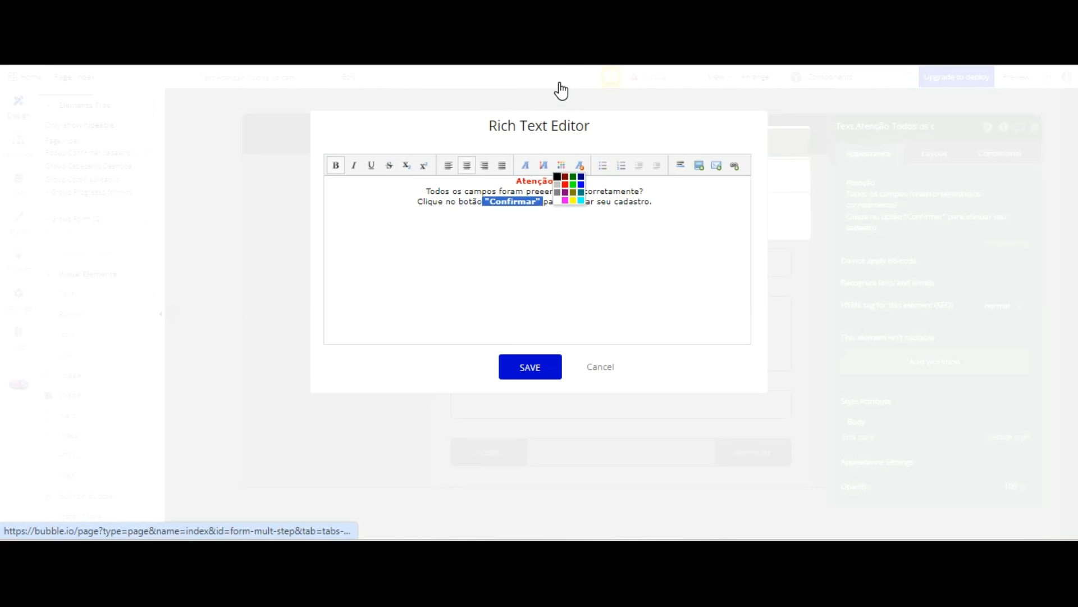
pyautogui.click(557, 177)
pyautogui.click(536, 372)
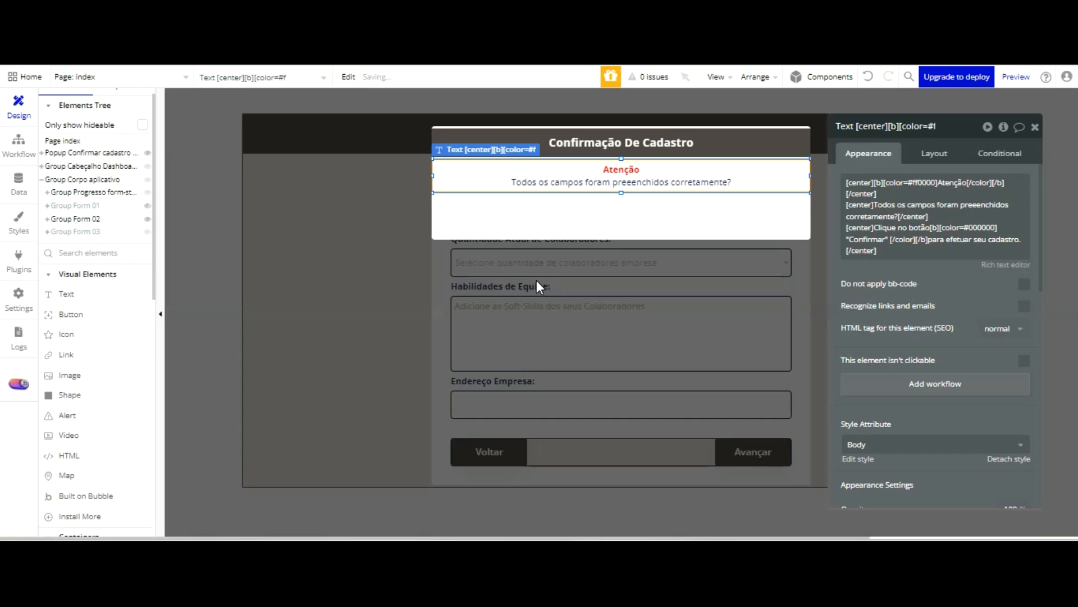
pyautogui.moveTo(635, 199)
pyautogui.mouseDown()
pyautogui.moveTo(622, 183)
pyautogui.moveTo(621, 201)
pyautogui.mouseUp()
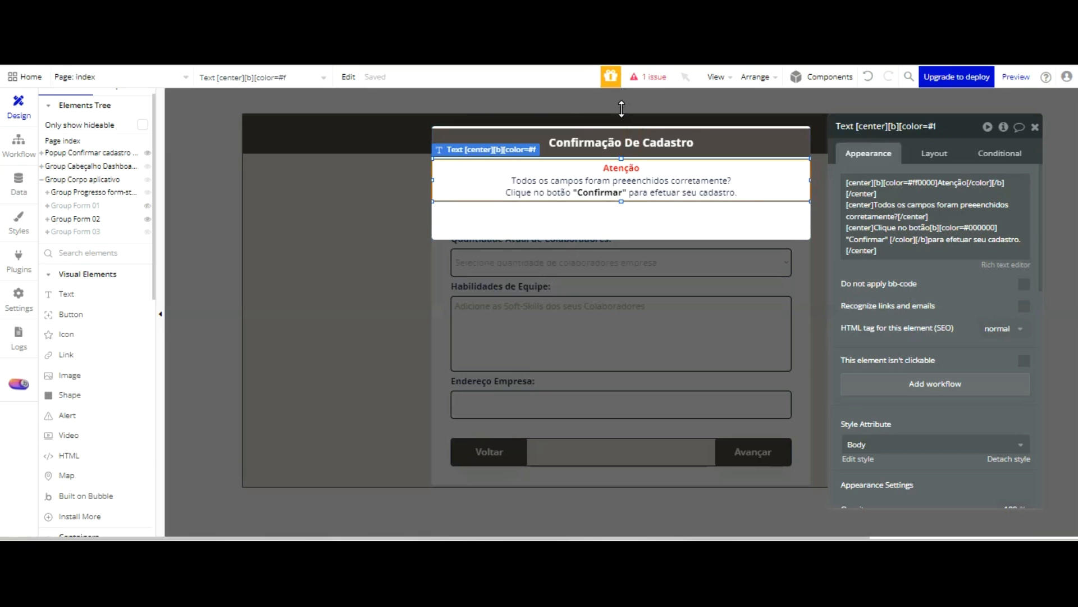
pyautogui.click(621, 220)
# Add a button below the popup message, label it "Confirmar", and detach its style
pyautogui.moveTo(77, 314); pyautogui.dragTo(617, 214)
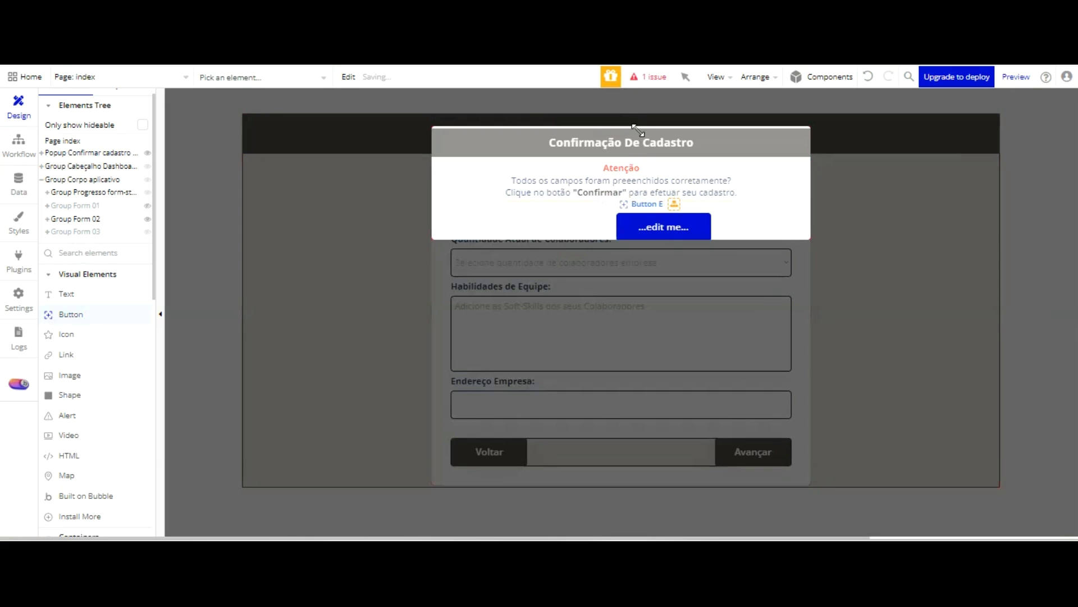
pyautogui.moveTo(669, 137); pyautogui.dragTo(643, 132)
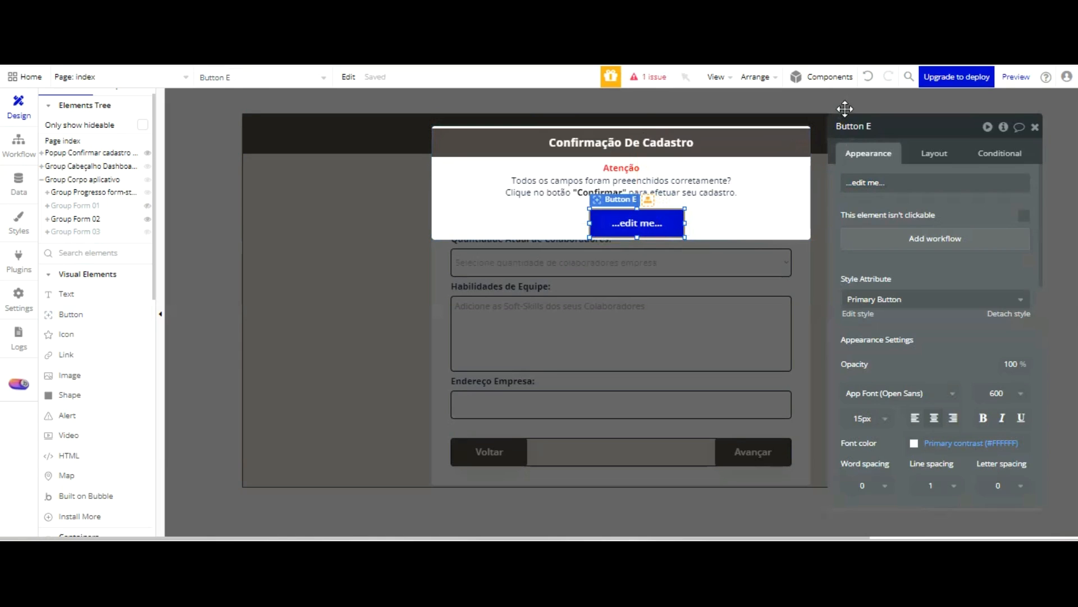
pyautogui.click(900, 183)
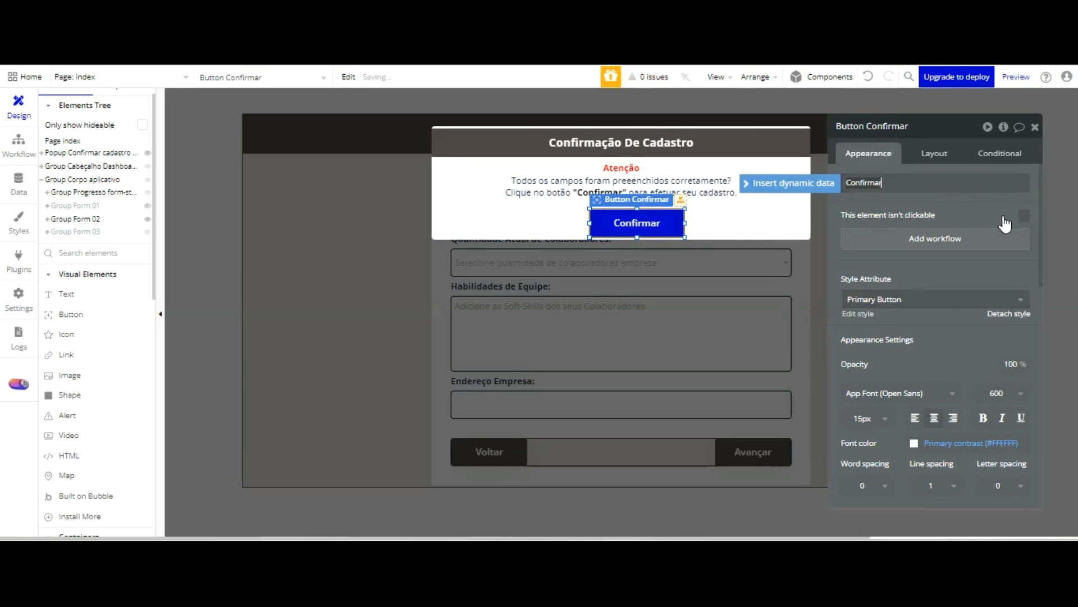
pyautogui.click(1007, 314)
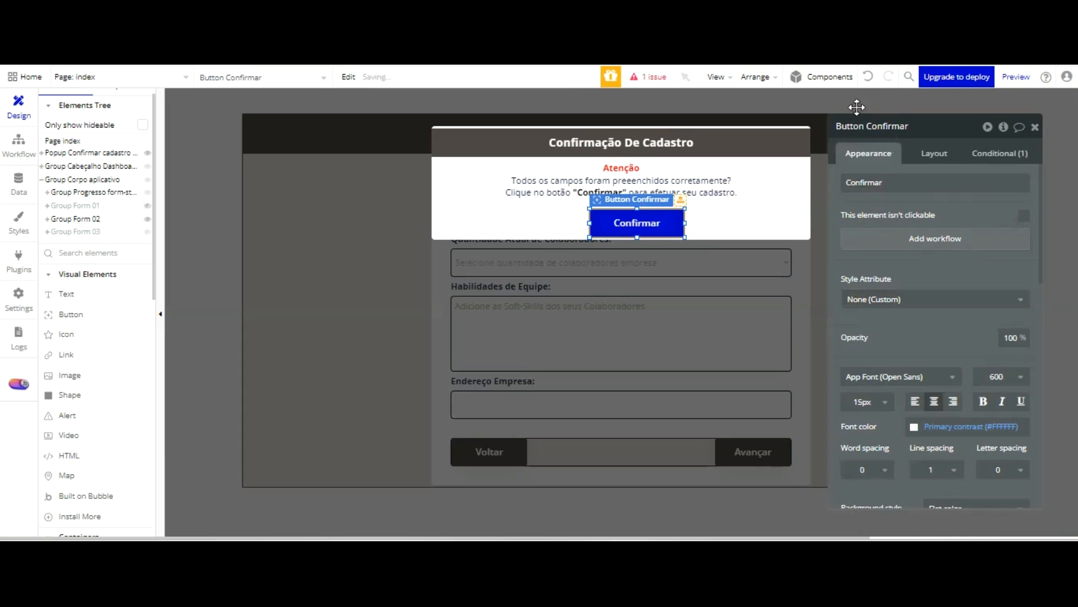
# Change the confirmation popup's container layout to Column
pyautogui.click(931, 157)
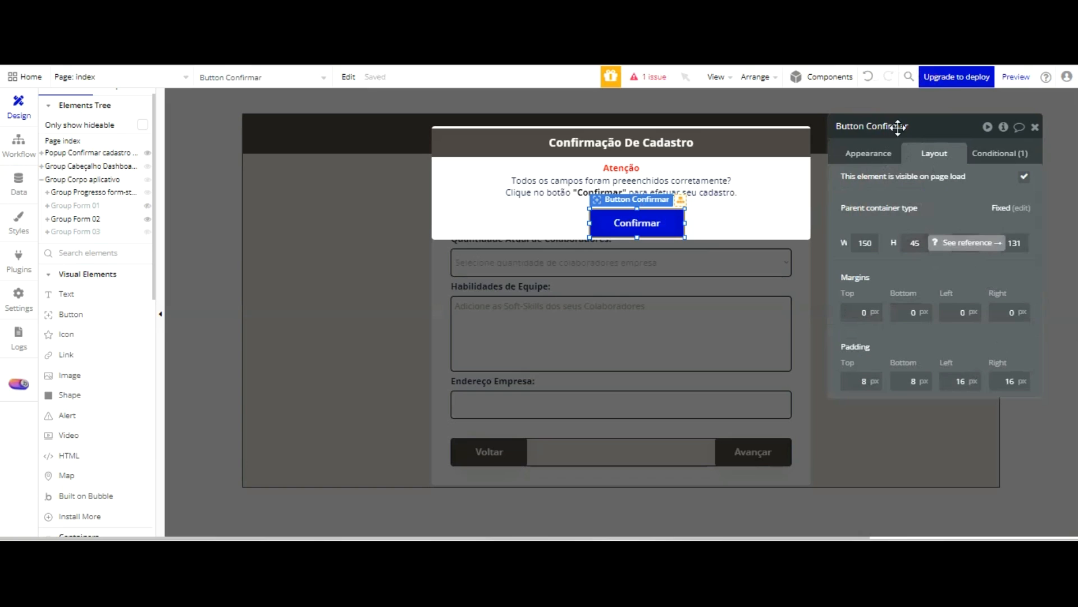
pyautogui.click(790, 141)
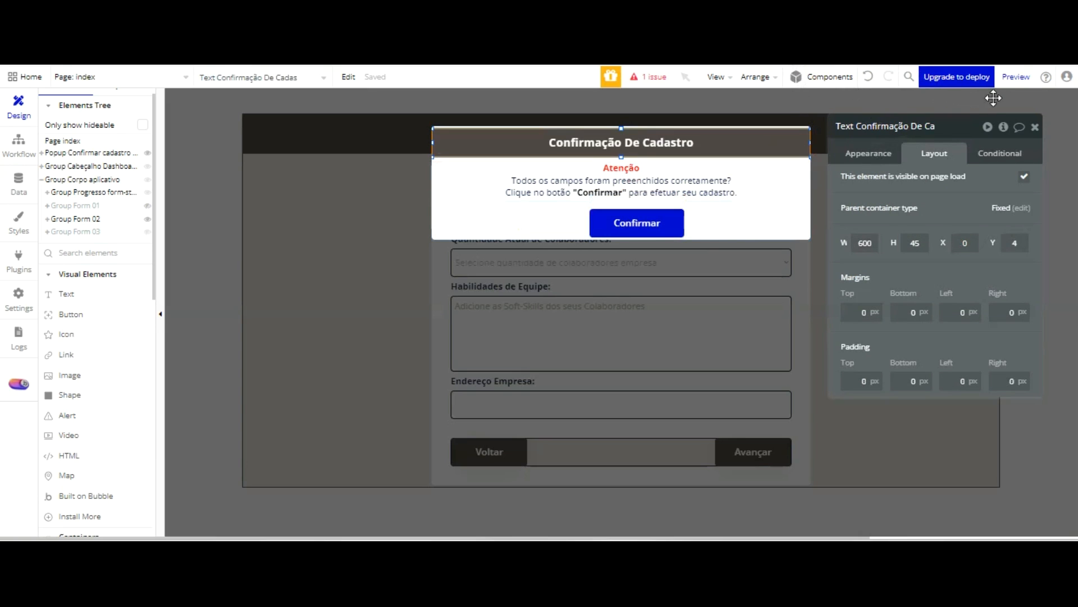
pyautogui.click(988, 127)
pyautogui.click(966, 184)
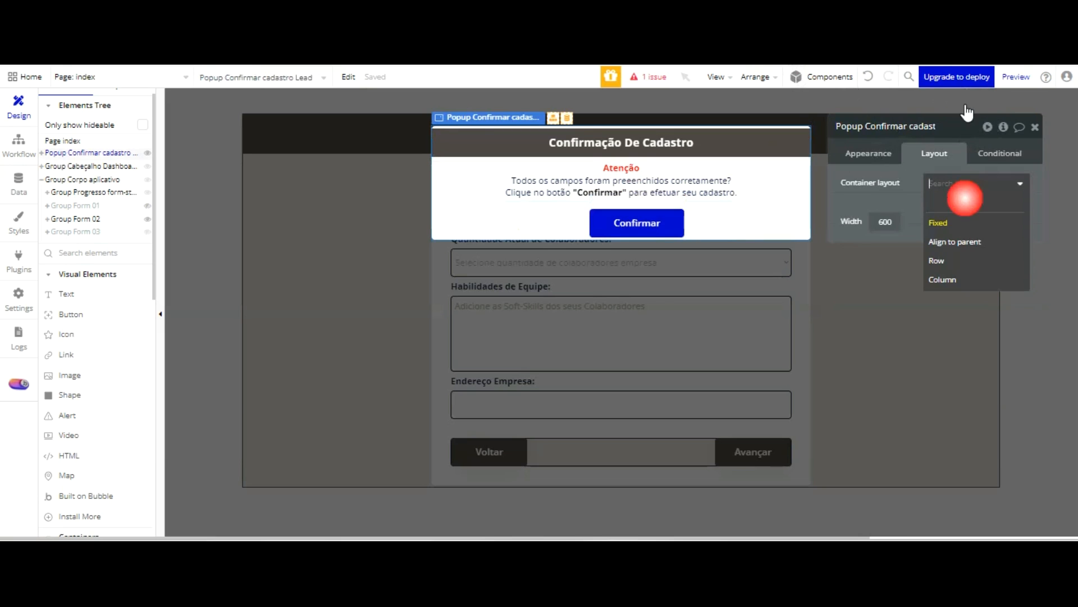
pyautogui.click(955, 279)
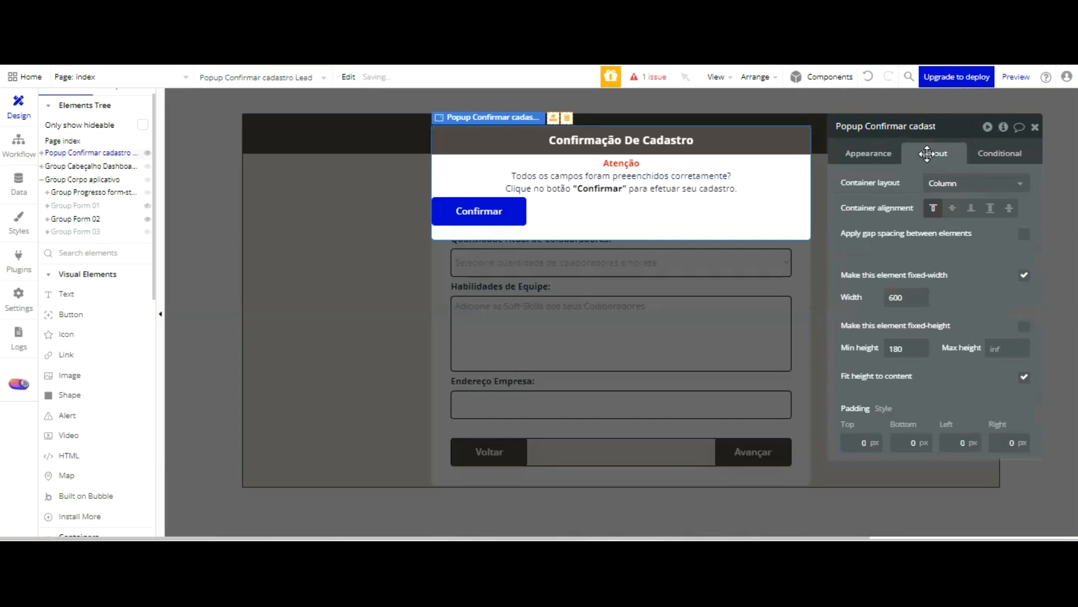
# Turn off the popup's fixed width and set its minimum width to 320 and maximum width to 600
pyautogui.moveTo(908, 297); pyautogui.dragTo(875, 302)
pyautogui.write('320')
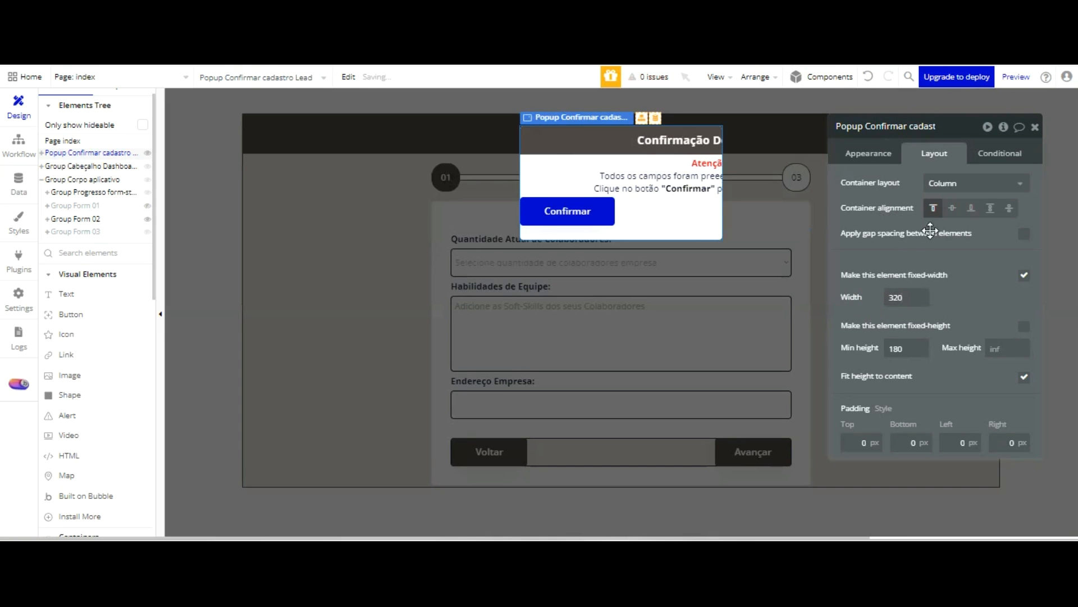
pyautogui.click(1025, 275)
pyautogui.click(1000, 297)
pyautogui.write('600')
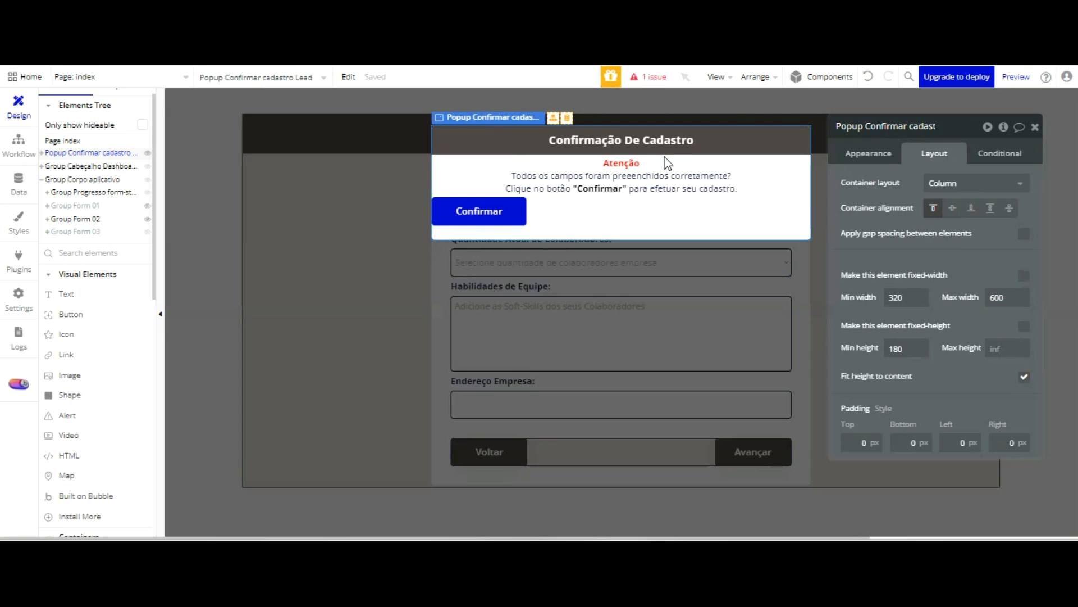
# Center the Confirmar button horizontally in the popup and give it a top margin of 10 px
pyautogui.click(513, 219)
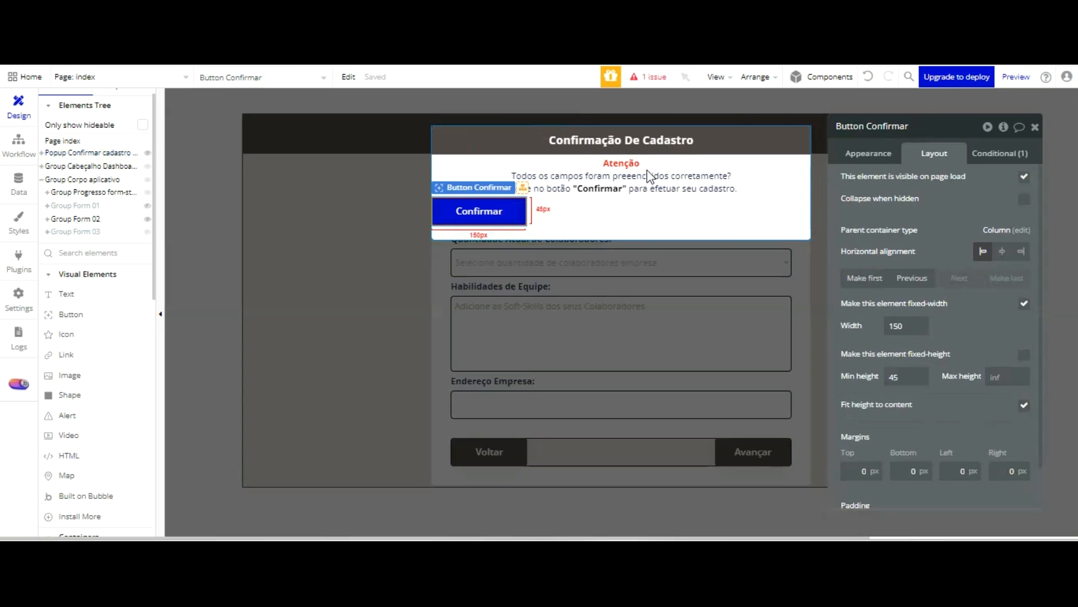
pyautogui.click(1002, 251)
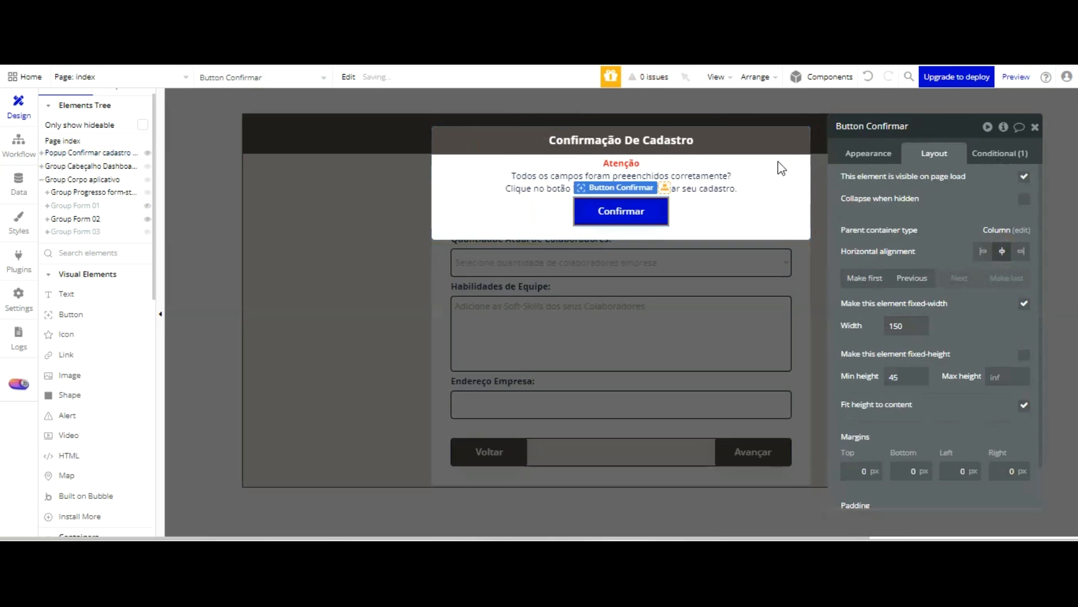
pyautogui.click(685, 184)
pyautogui.click(649, 212)
pyautogui.click(875, 153)
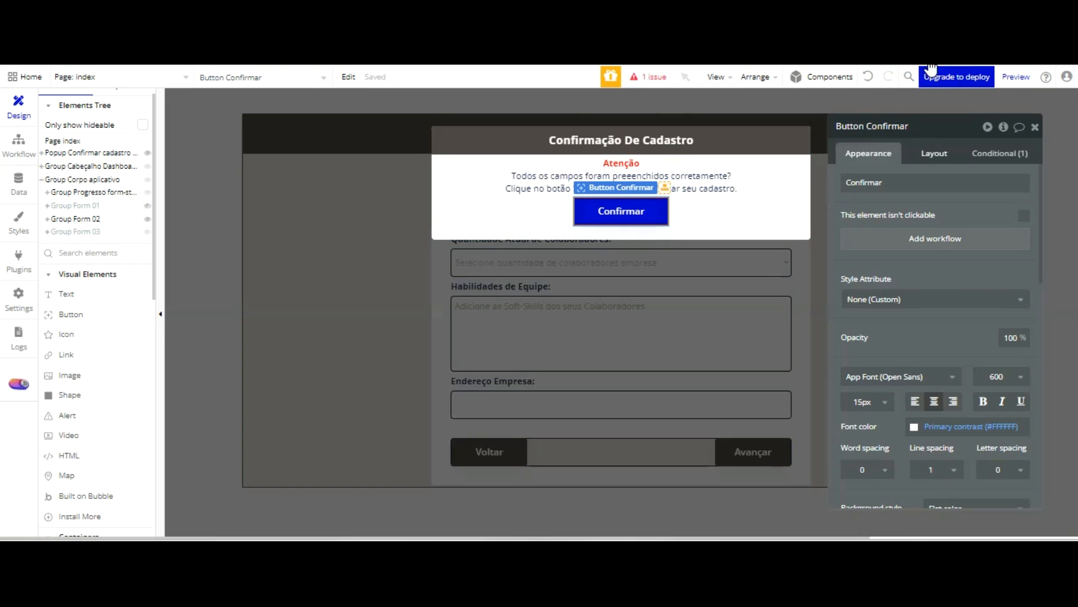
pyautogui.click(934, 153)
pyautogui.scroll(-1, 947, 225)
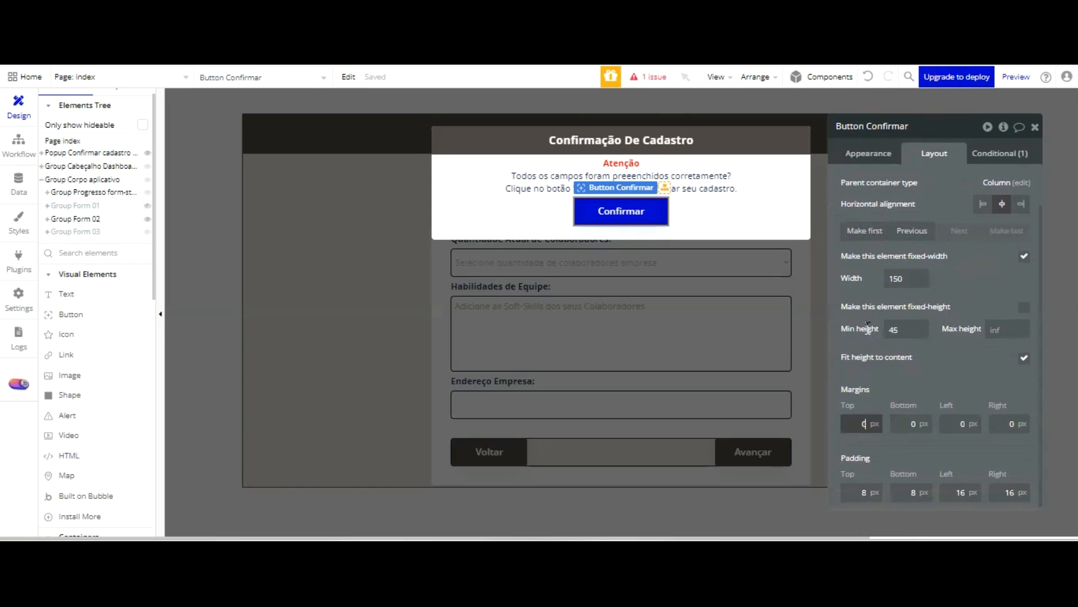
pyautogui.write('10')
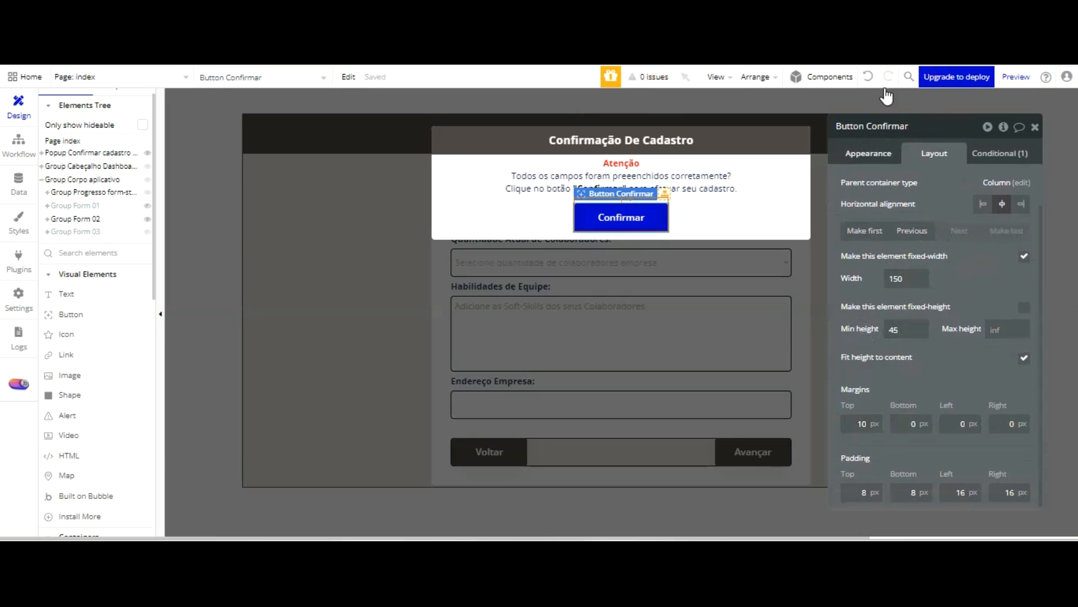
# Set the Confirmar button's background color to #504747
pyautogui.click(869, 153)
pyautogui.click(955, 473)
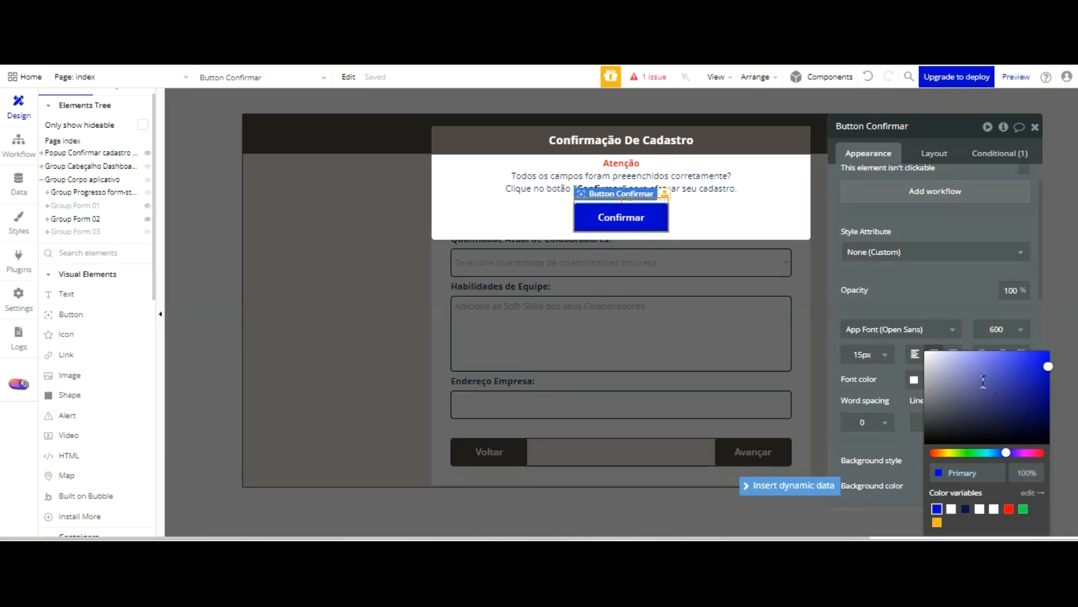
pyautogui.click(981, 476)
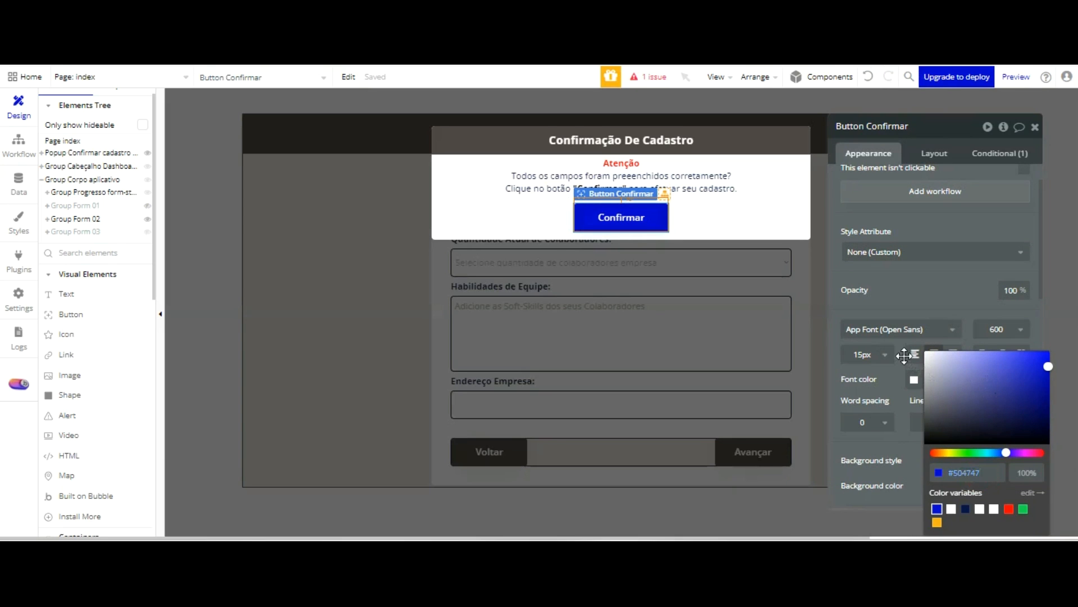
pyautogui.click(904, 448)
pyautogui.scroll(-3, 953, 186)
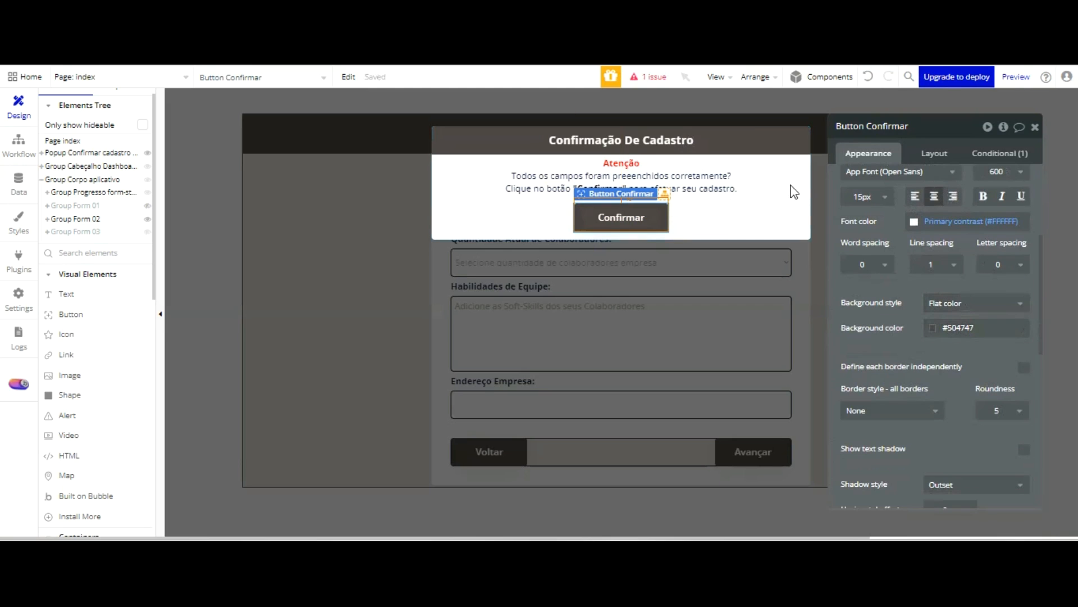
pyautogui.click(747, 121)
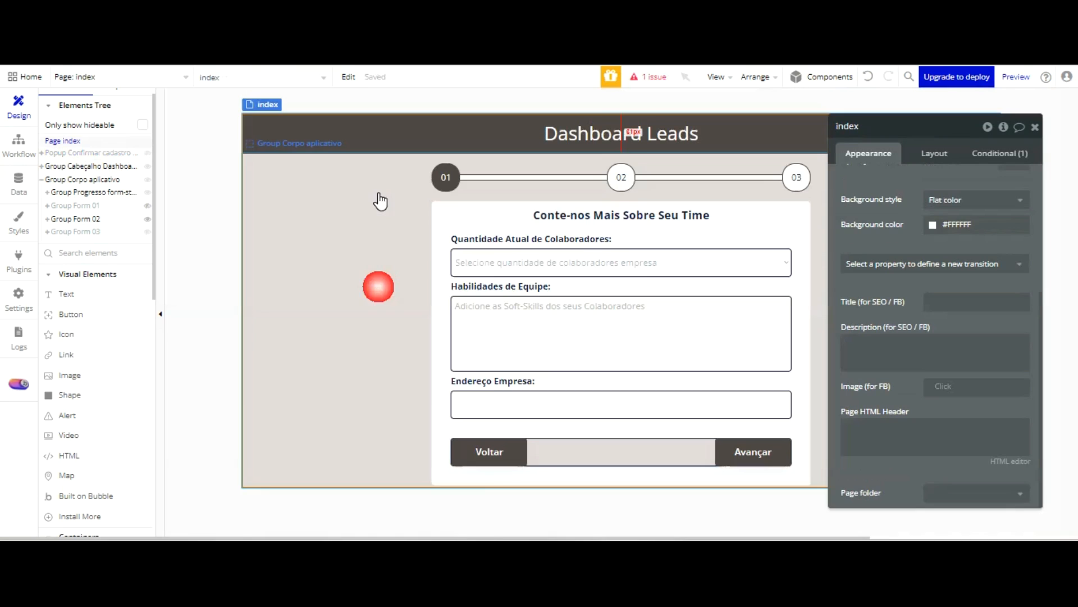
# Return to the page canvas, hide Group Form 02 and show Group Form 03 in the editor
pyautogui.click(380, 200)
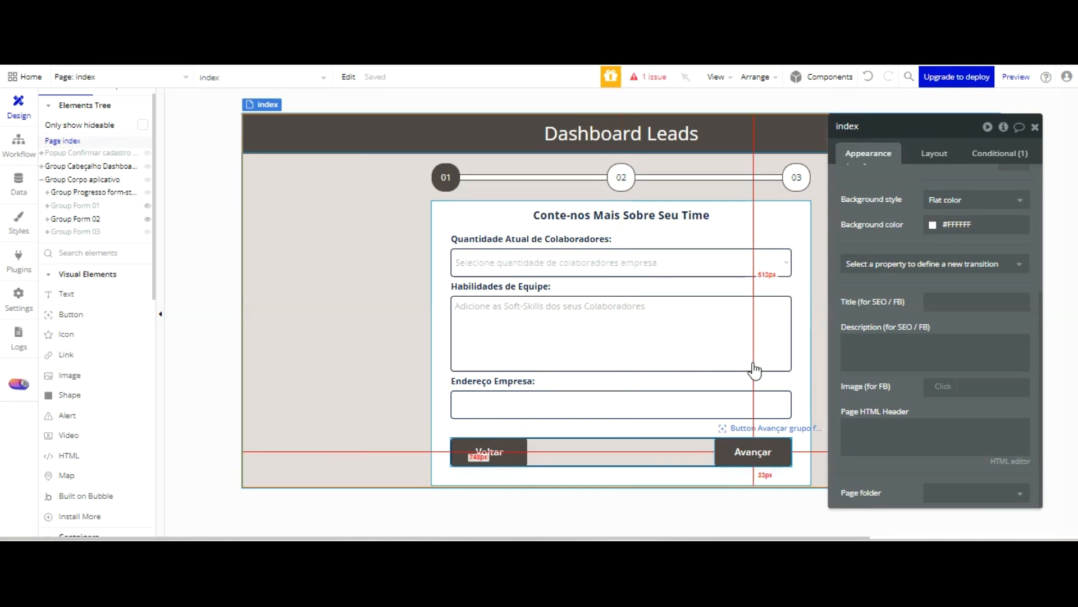
pyautogui.click(768, 456)
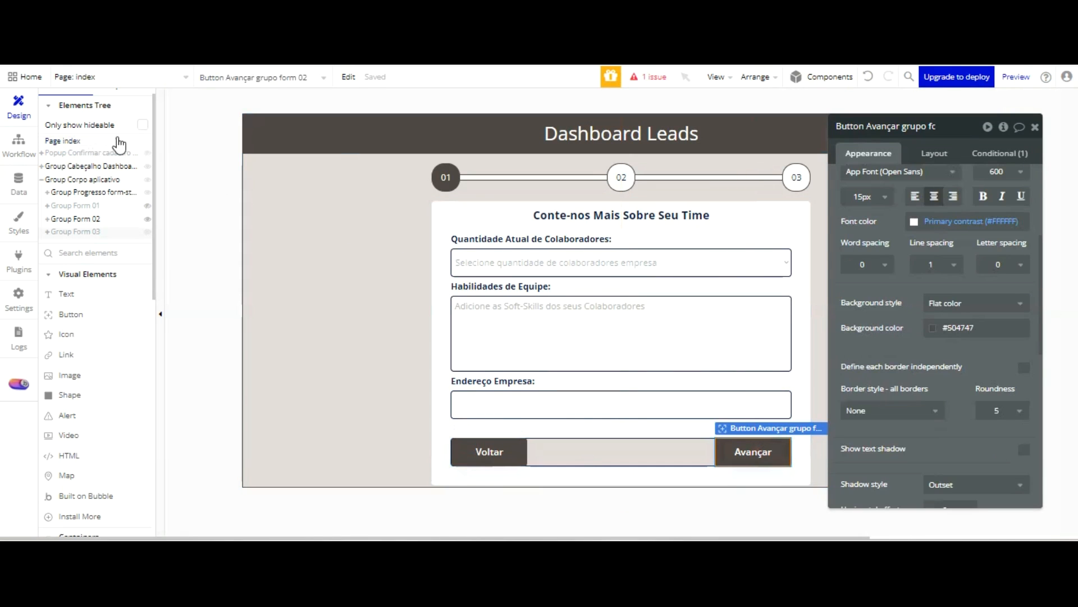
pyautogui.click(147, 219)
pyautogui.click(147, 231)
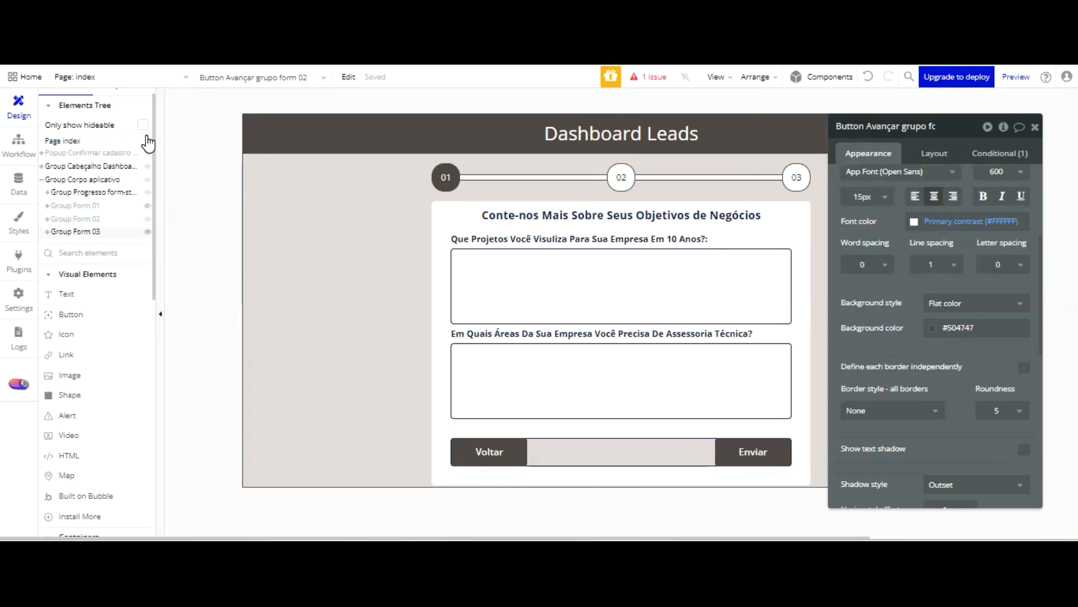
# Create a click workflow for the Enviar button with a Show action for Popup Confirmar cadastro Lead
pyautogui.click(754, 452)
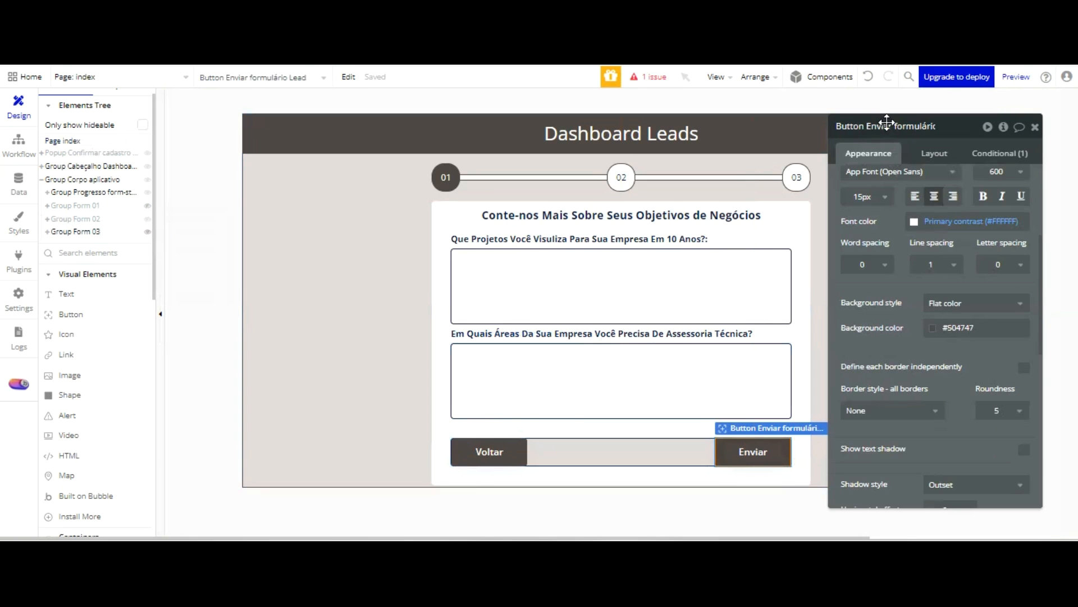
pyautogui.click(910, 236)
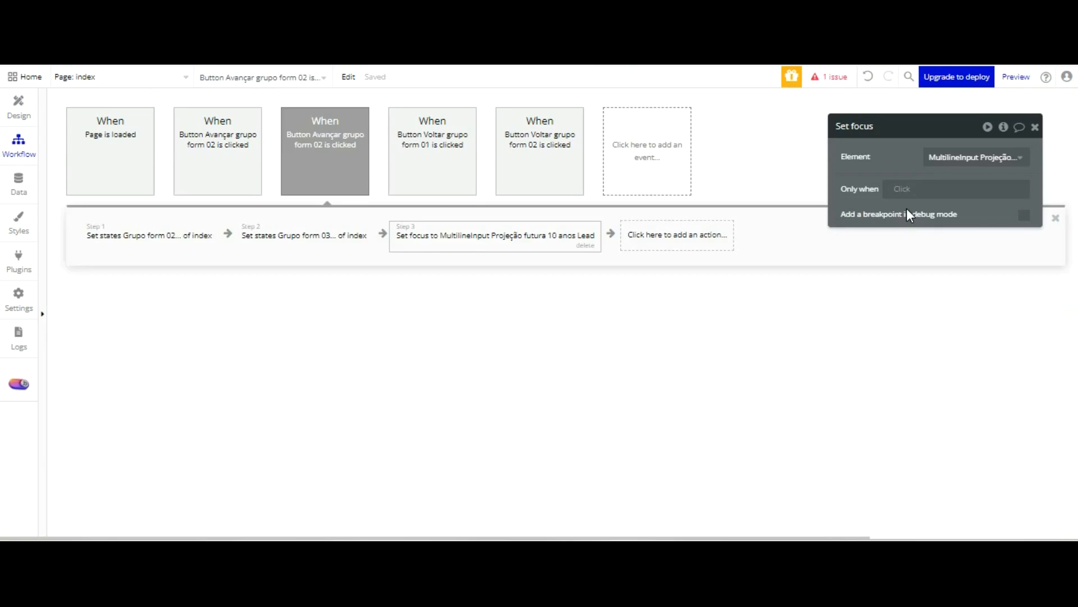
pyautogui.click(137, 242)
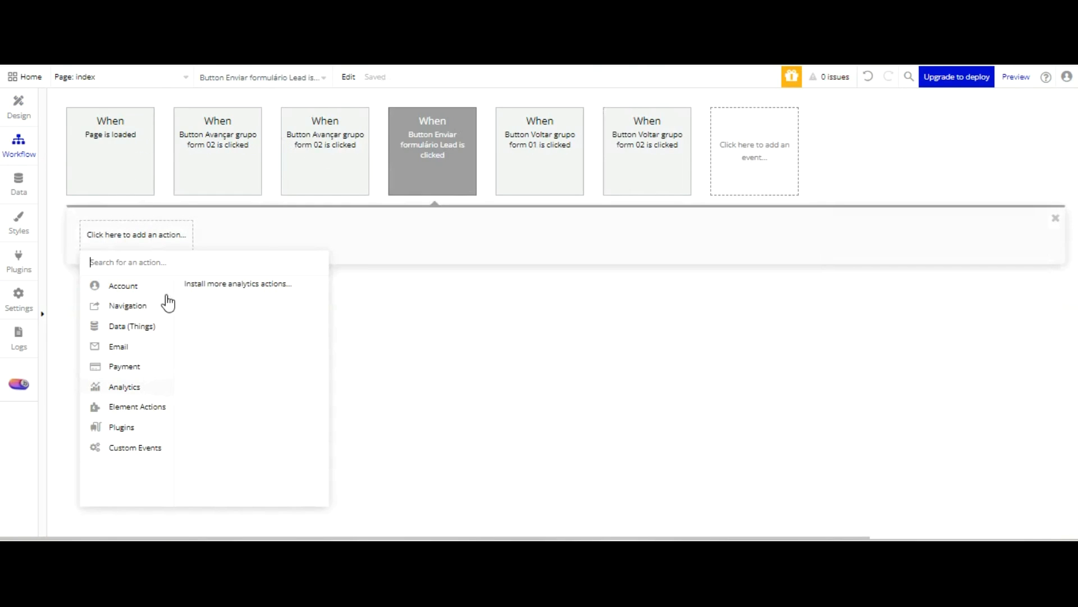
pyautogui.click(191, 295)
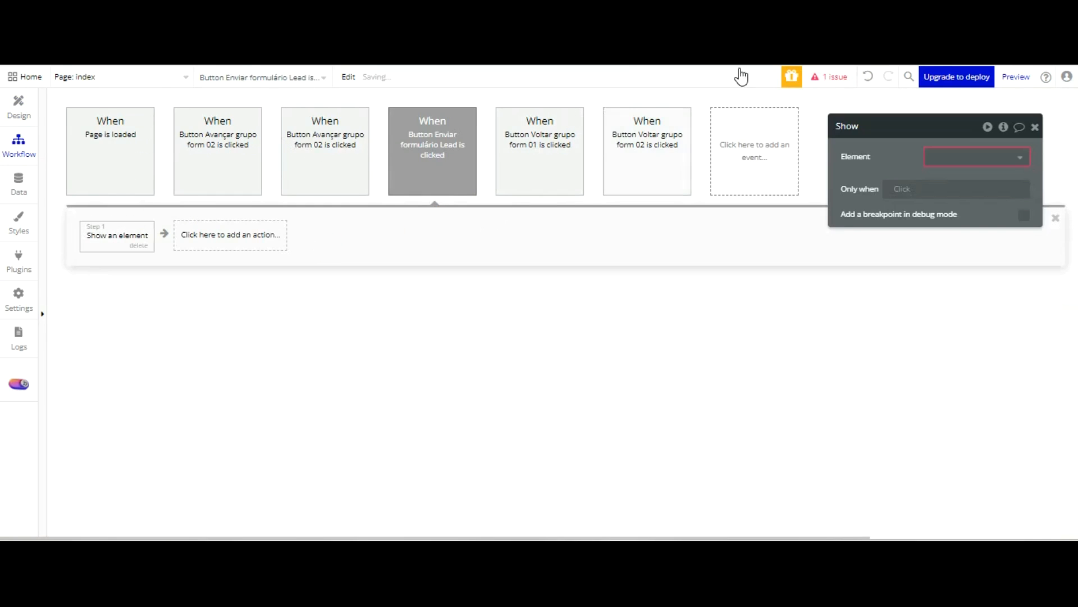
pyautogui.click(958, 176)
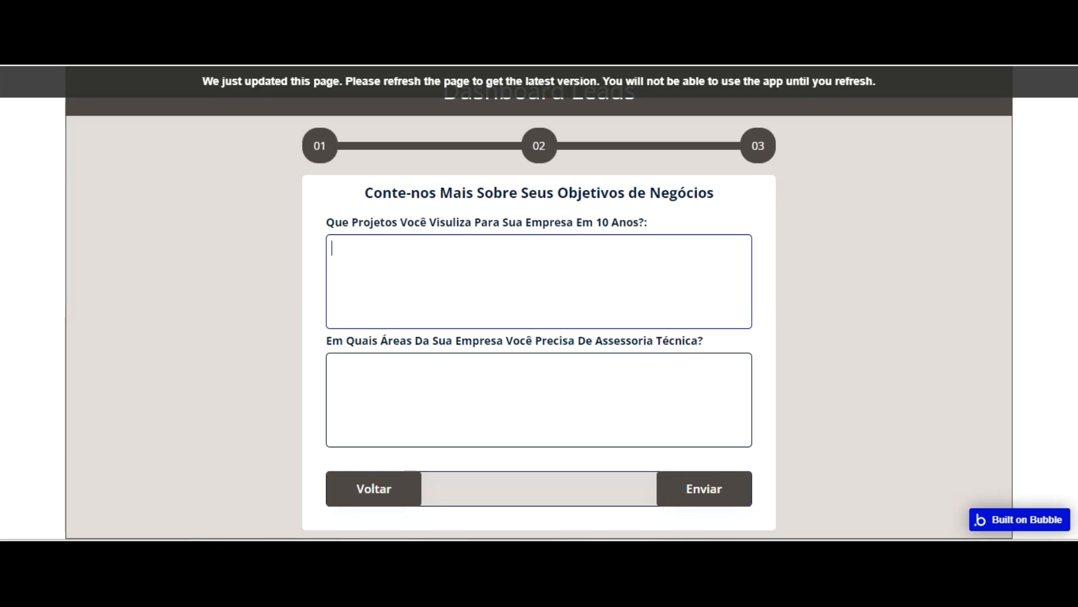
# Reload the app preview and go through the three form steps to Enviar to test the confirmation popup
pyautogui.click(337, 119)
pyautogui.press('F5')
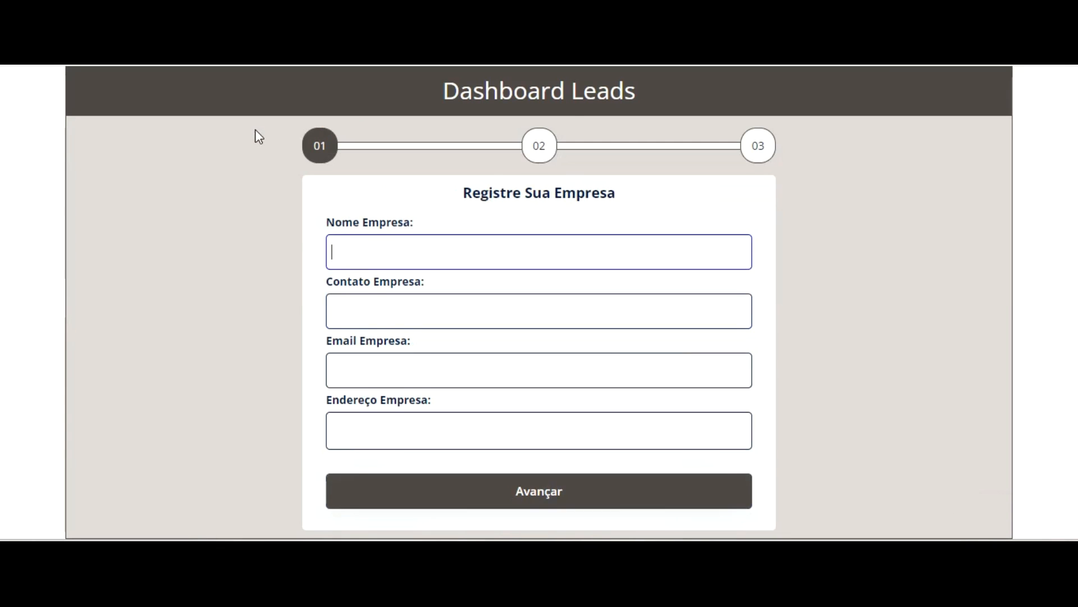
pyautogui.click(592, 481)
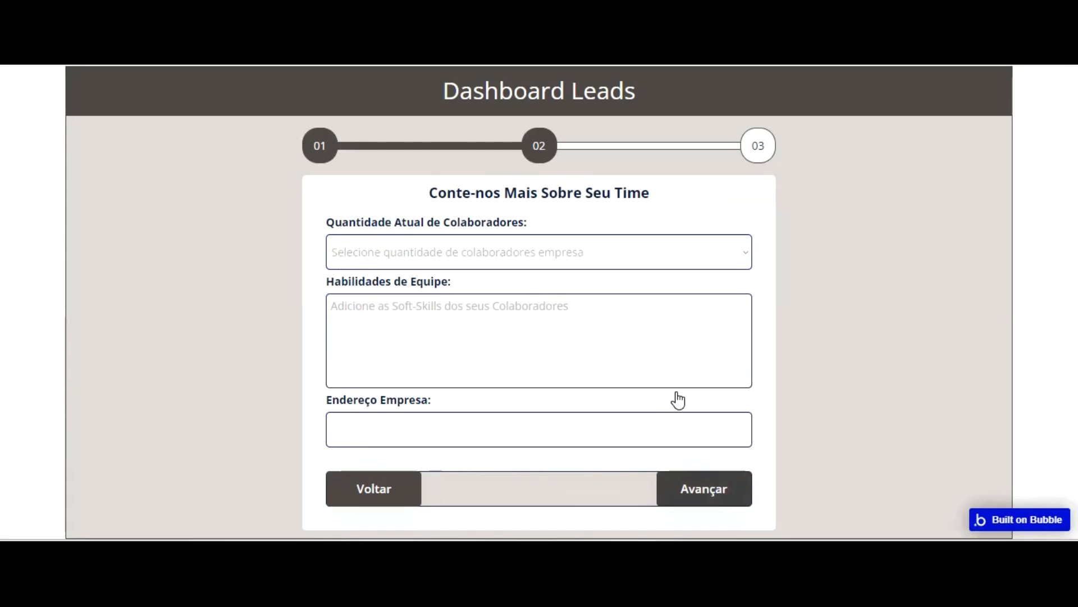
pyautogui.click(681, 487)
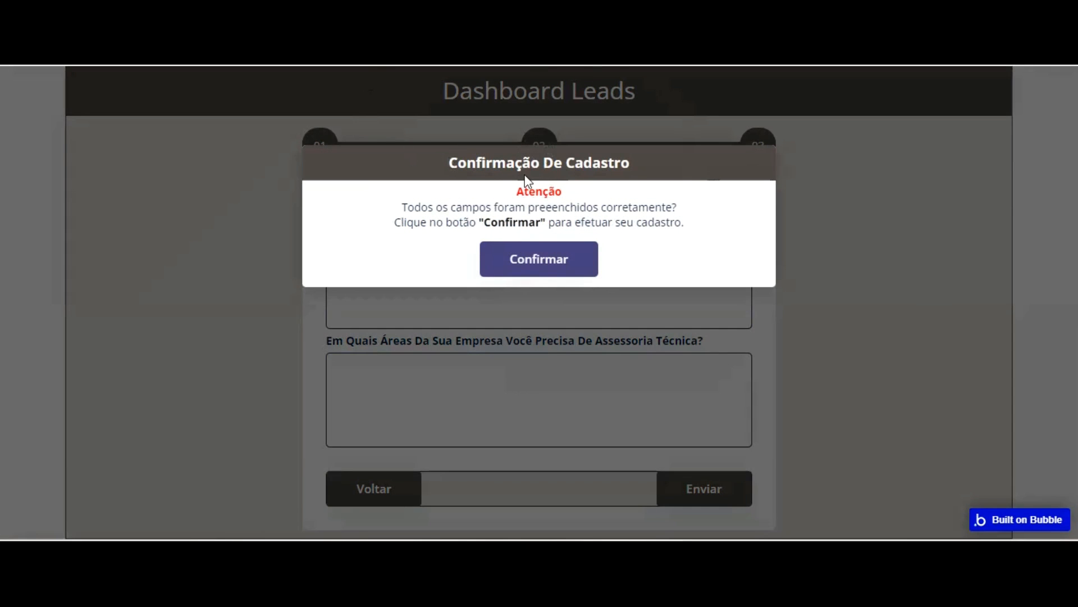
# Back in the Bubble editor, change the Confirmar button's hover background color to #040404
pyautogui.hotkey('ctrl', 'shift', 'Tab')
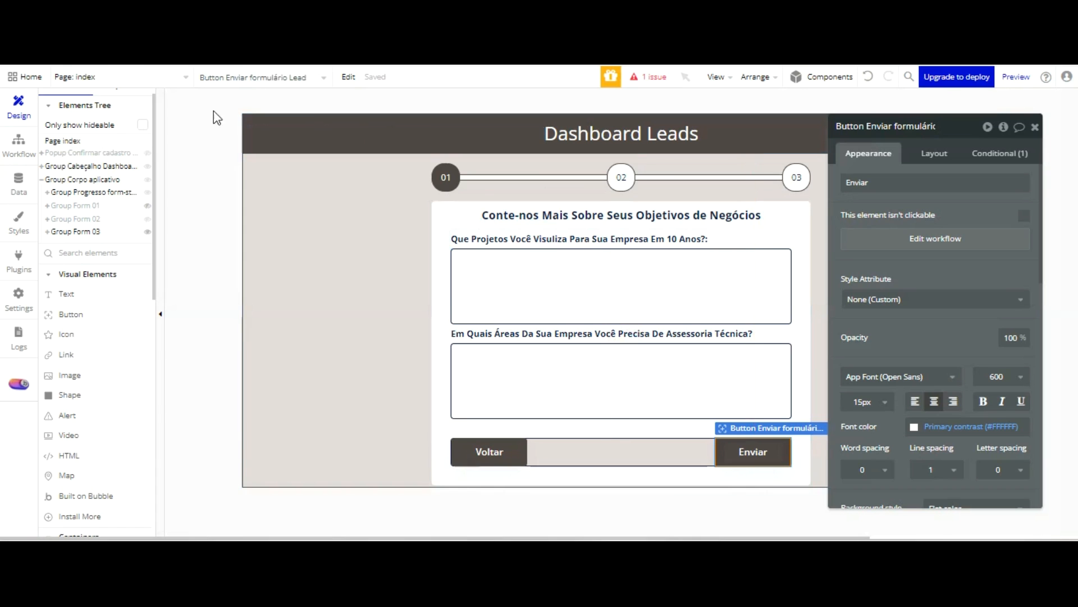
pyautogui.click(88, 152)
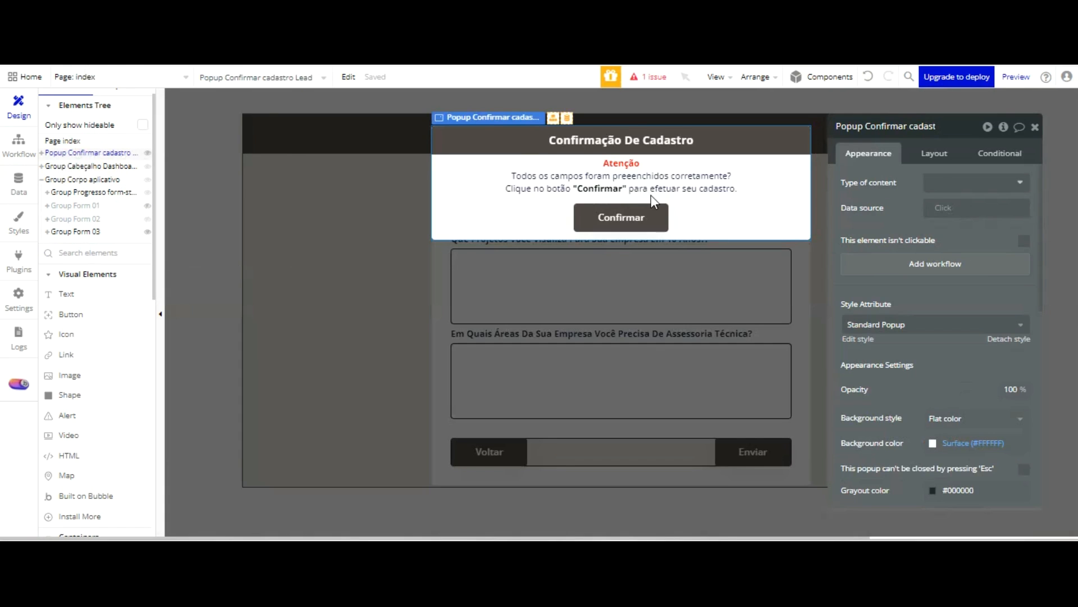
pyautogui.click(642, 216)
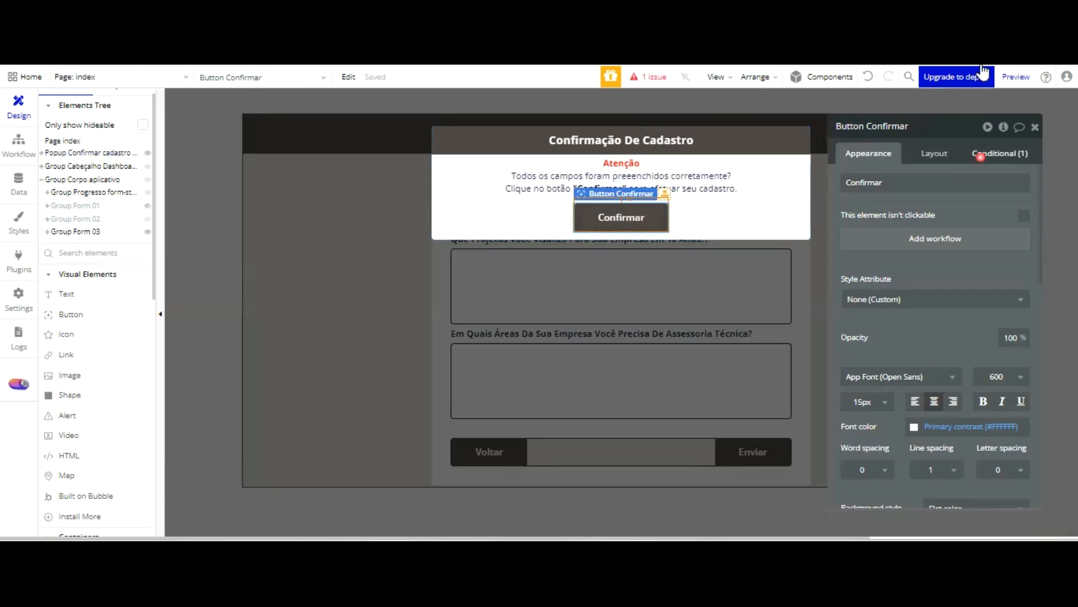
pyautogui.click(988, 153)
pyautogui.click(920, 218)
pyautogui.moveTo(922, 269); pyautogui.dragTo(924, 321)
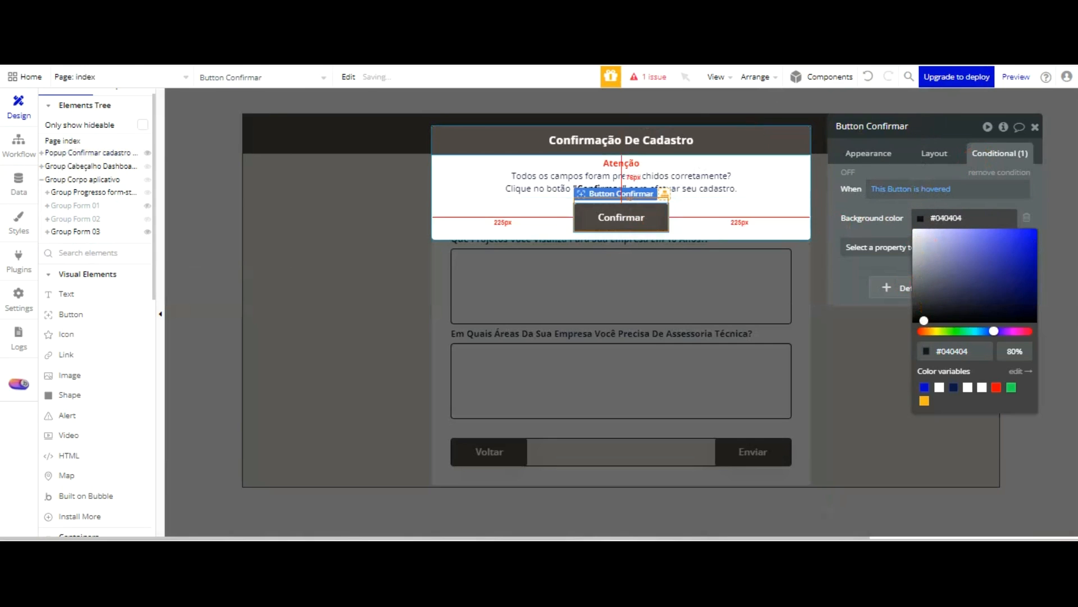
# Give the "Confirmação De Cadastro" title text in the popup a top margin of 5 px
pyautogui.click(705, 141)
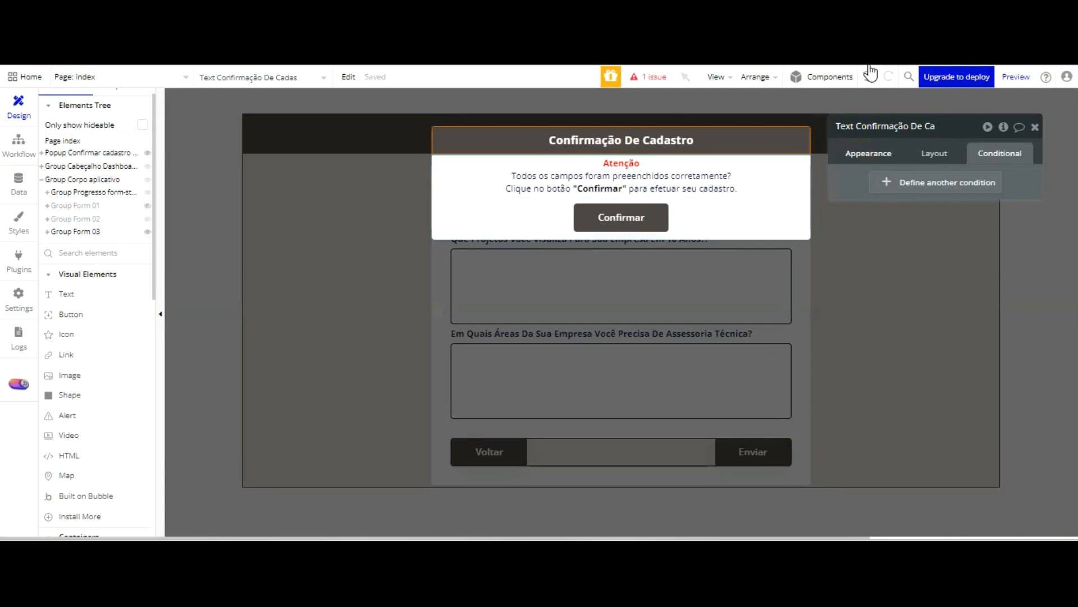
pyautogui.scroll(-4, 982, 309)
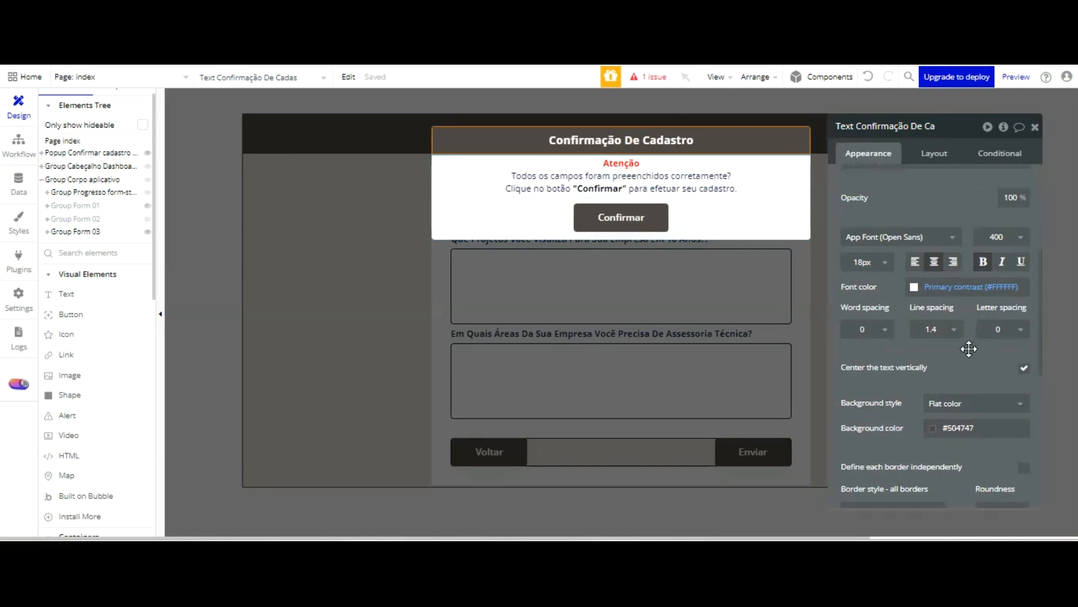
pyautogui.scroll(-4, 969, 349)
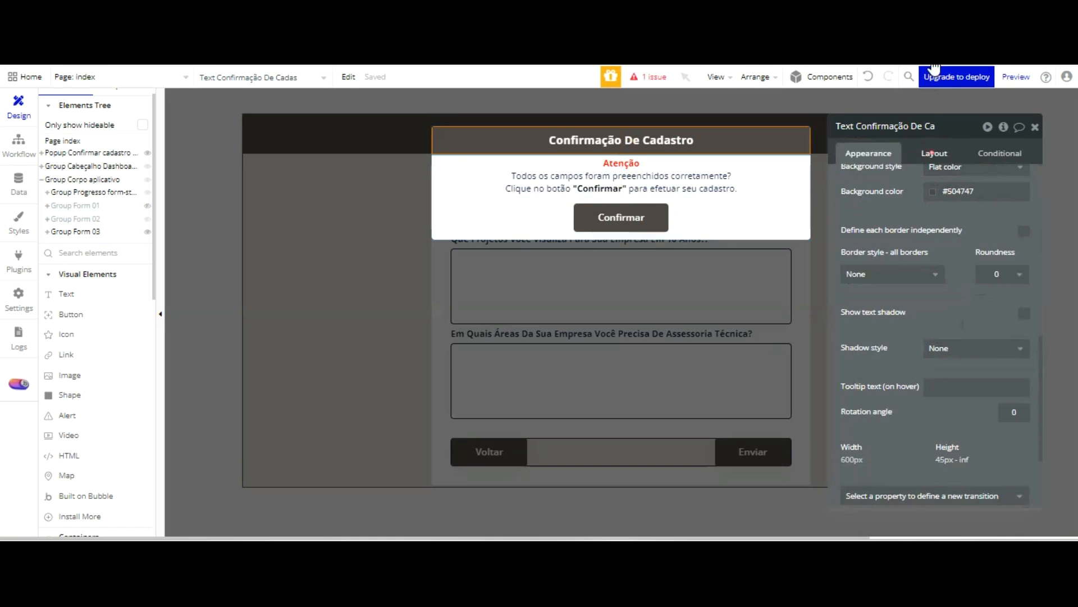
pyautogui.click(933, 154)
pyautogui.click(848, 424)
pyautogui.write('5')
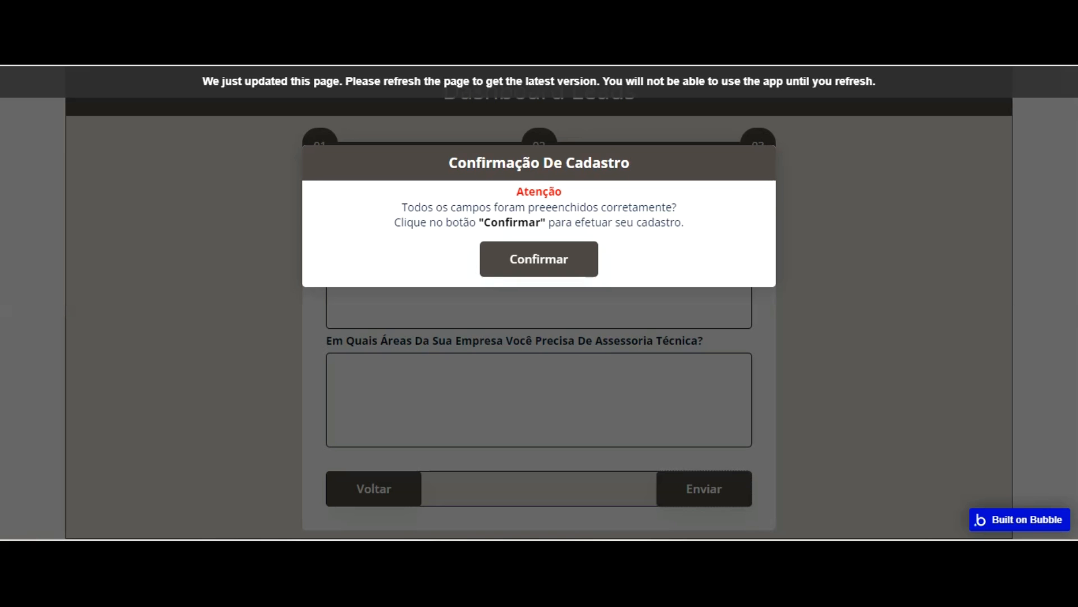
# Refresh the preview and advance through the form again to check the title spacing in the confirmation popup
pyautogui.click(441, 109)
pyautogui.press('F5')
pyautogui.click(582, 487)
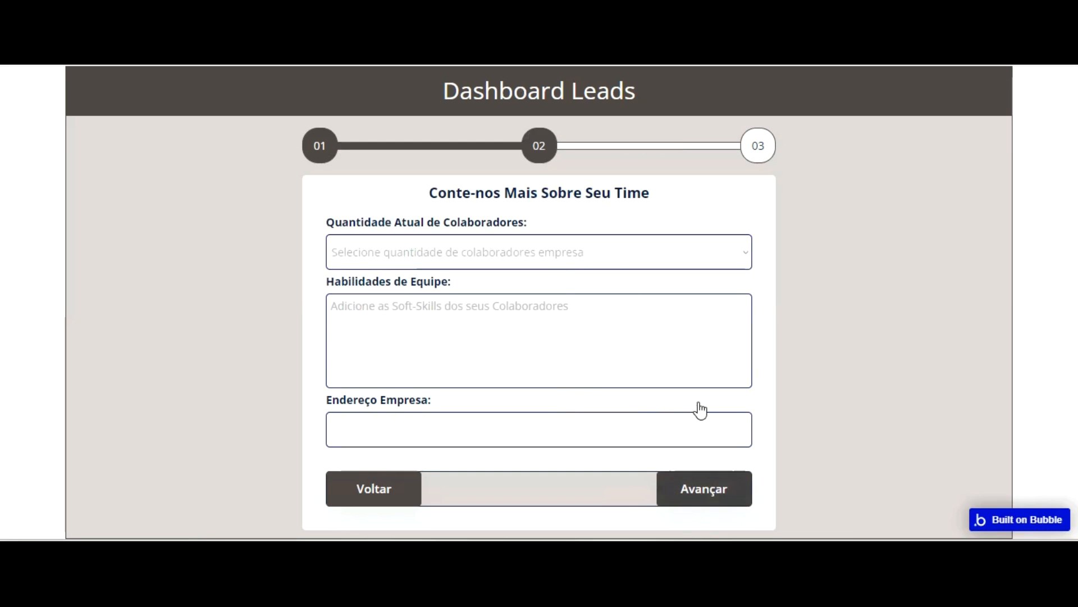
pyautogui.click(704, 490)
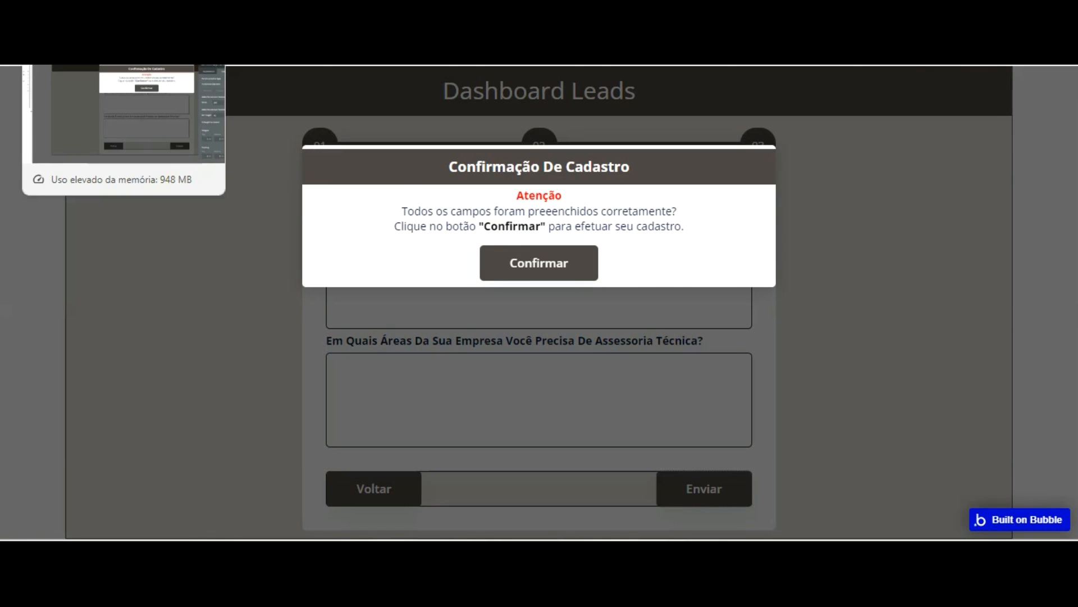
# Return to the Bubble editor and create a click workflow for the popup's Confirmar button
pyautogui.click(84, 11)
pyautogui.click(607, 220)
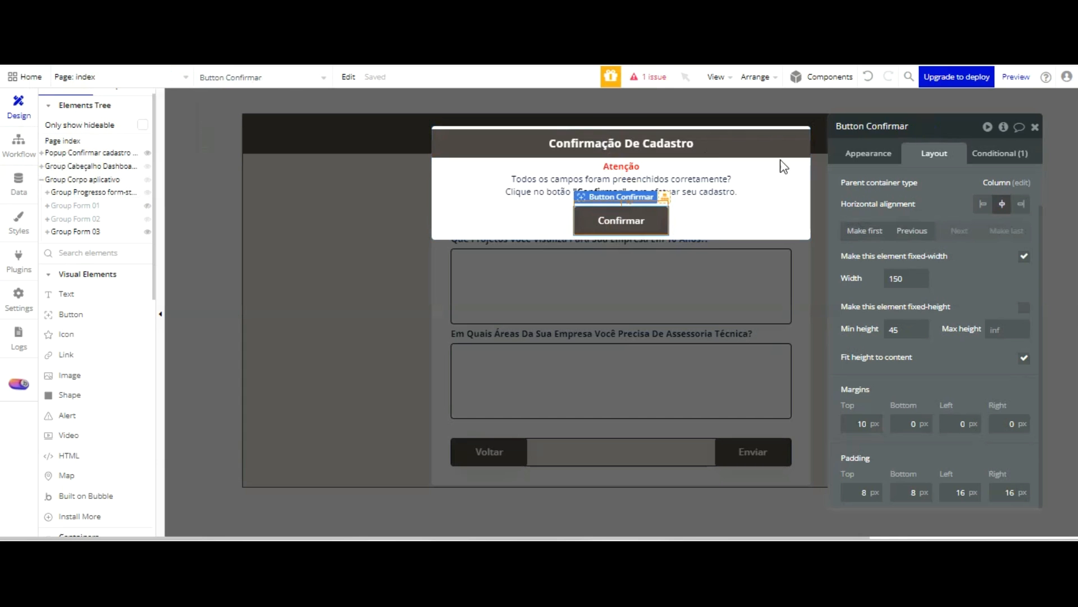
pyautogui.click(868, 153)
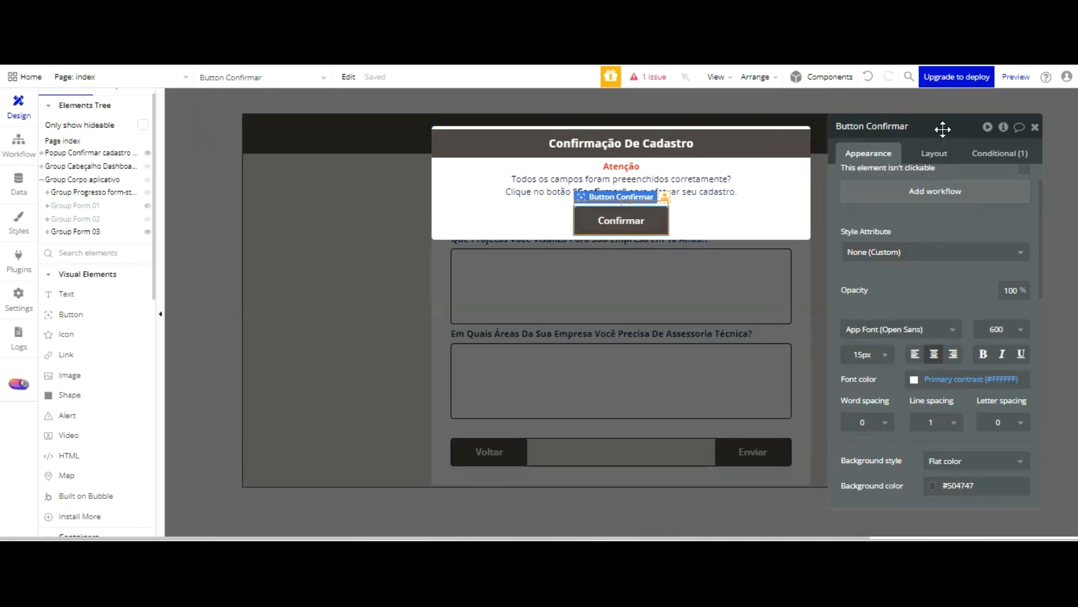
pyautogui.click(935, 191)
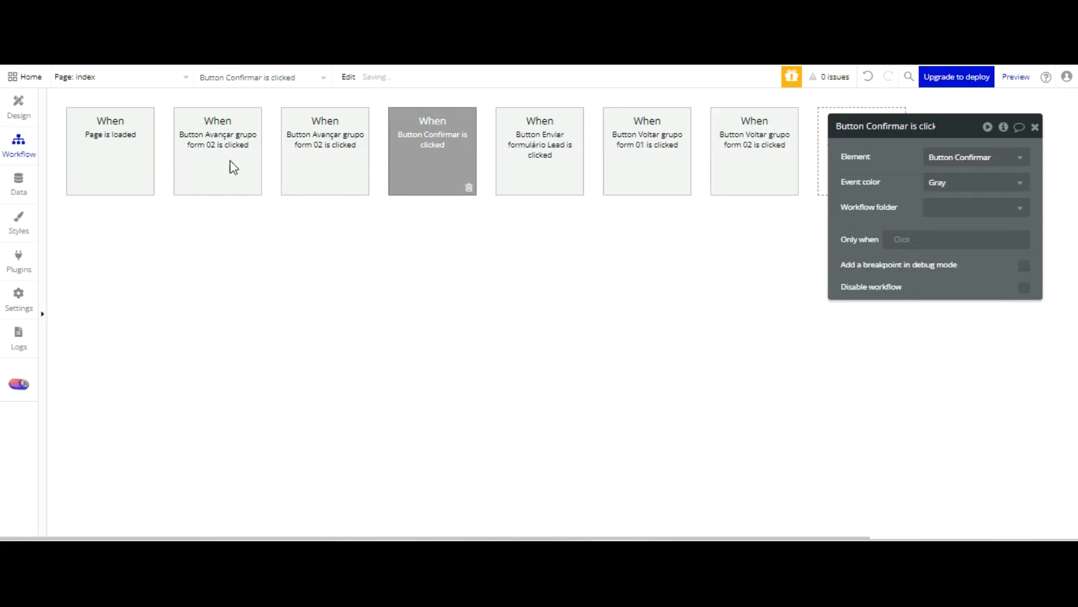
# Add a Create a new thing action of type Lead to the Confirmar workflow and include all its fields
pyautogui.click(149, 235)
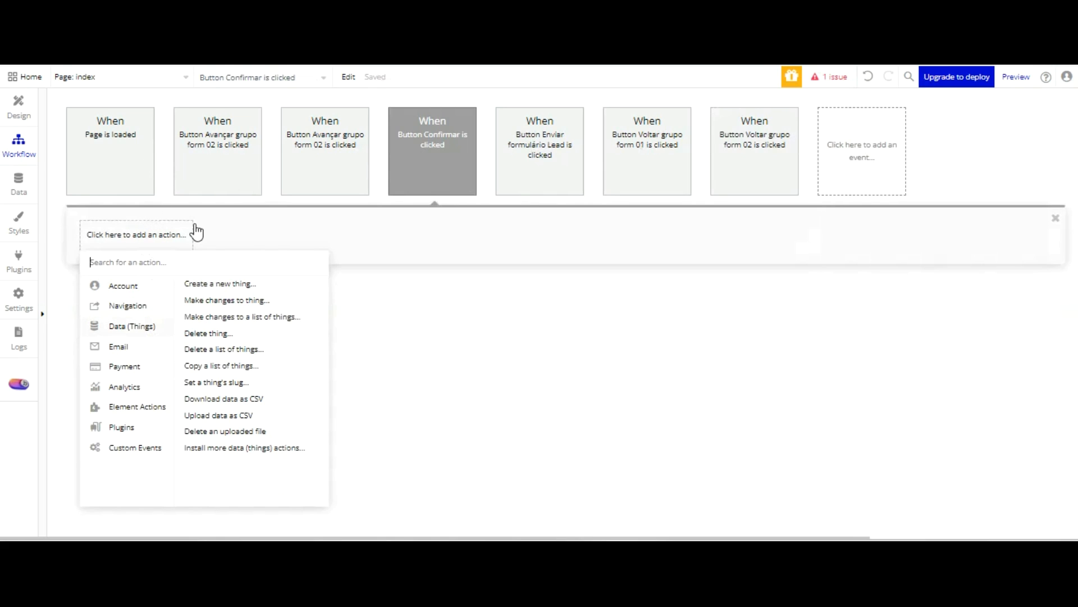
pyautogui.click(278, 282)
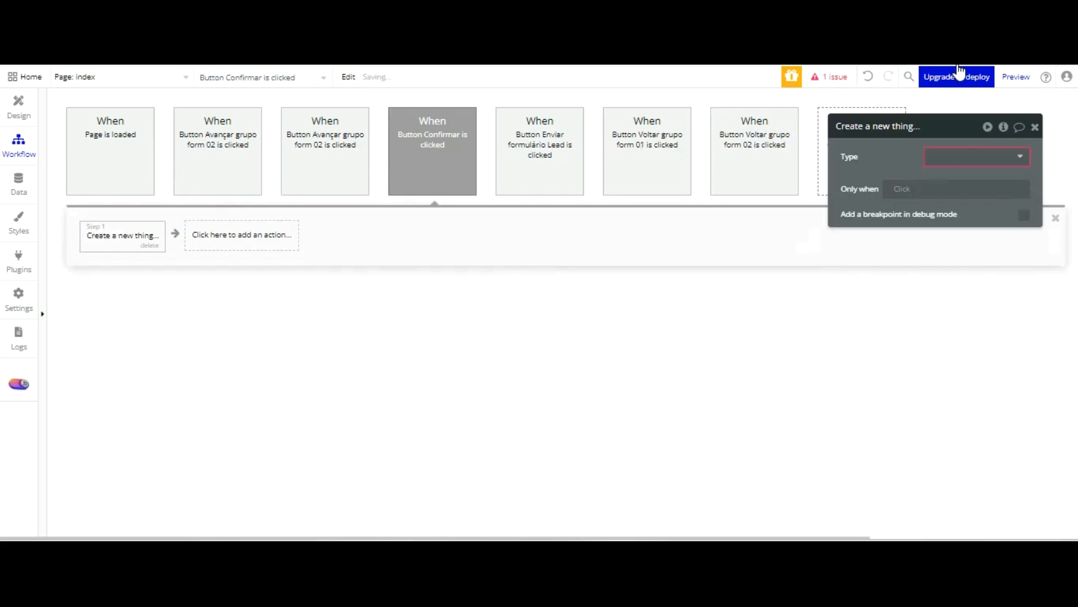
pyautogui.click(952, 187)
pyautogui.click(1004, 210)
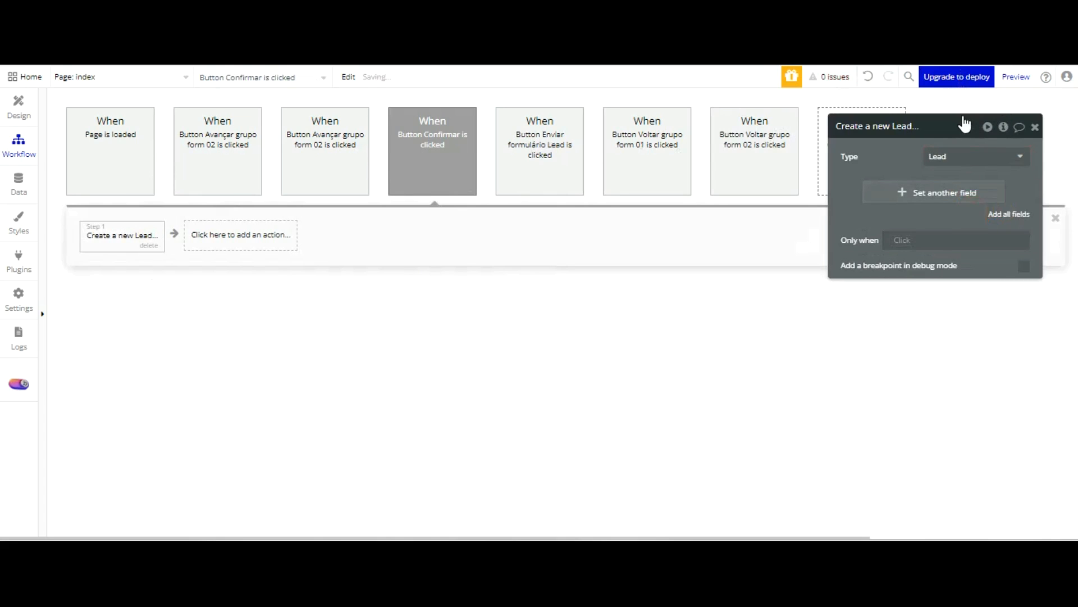
# Set the Contato empresa field of the new Lead to Input Nome empresa Lead's value
pyautogui.click(717, 184)
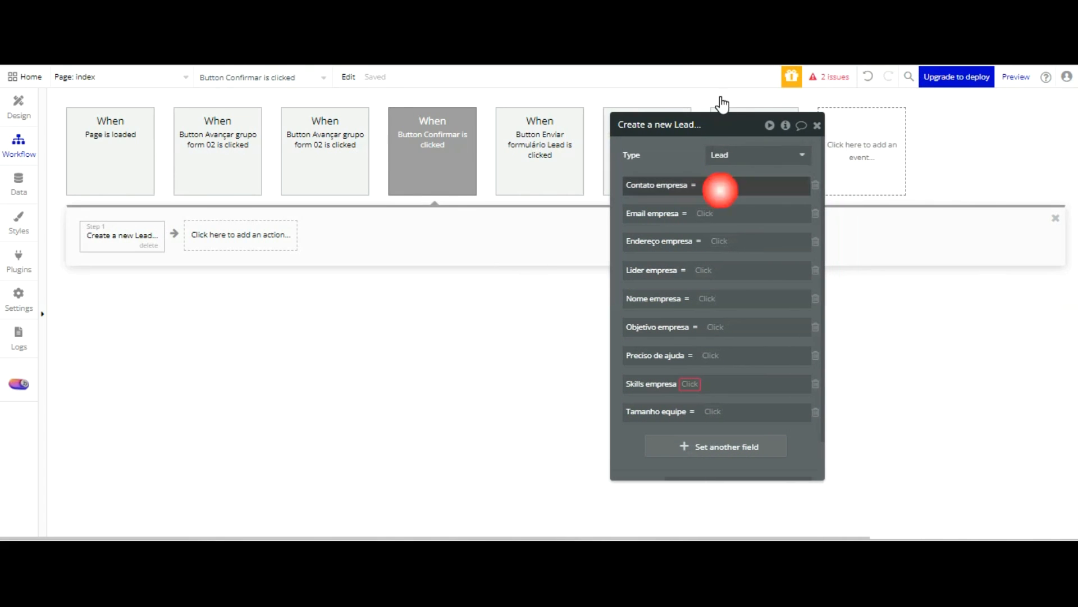
pyautogui.scroll(-8, 777, 248)
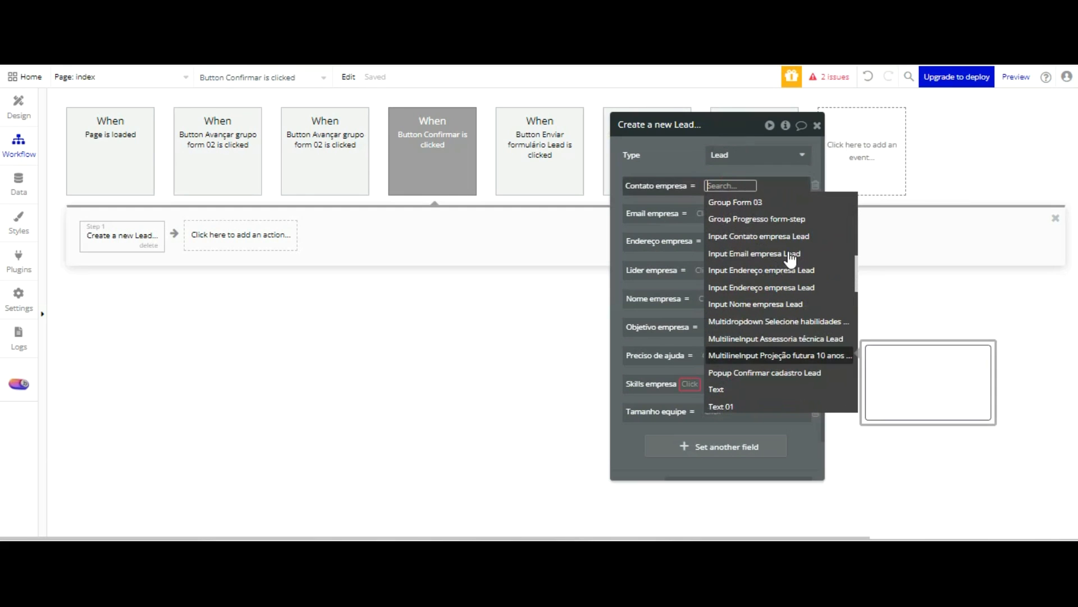
pyautogui.click(787, 304)
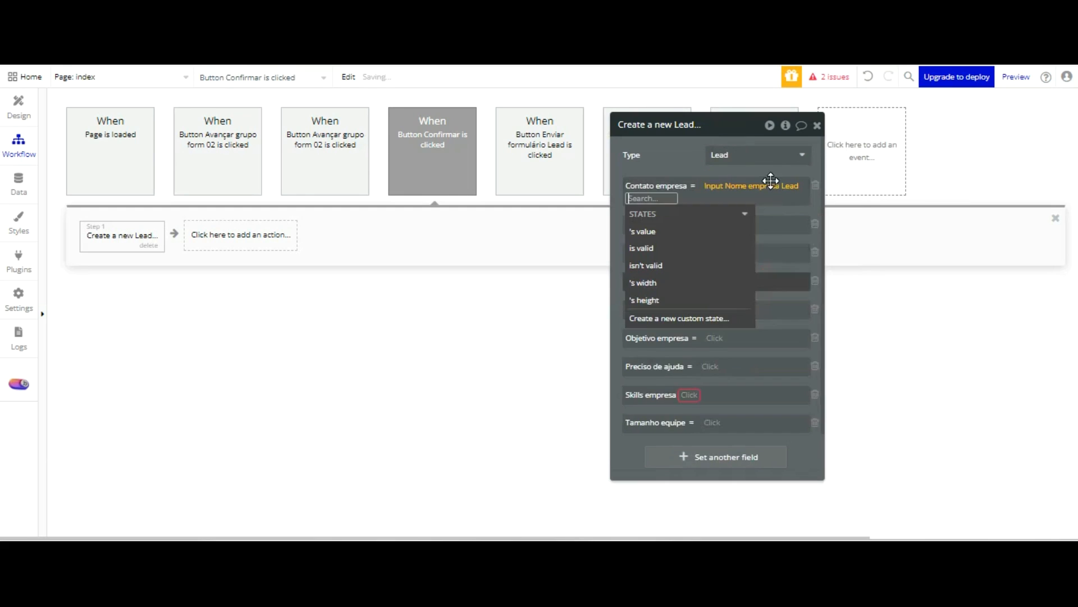
pyautogui.click(691, 231)
pyautogui.click(675, 157)
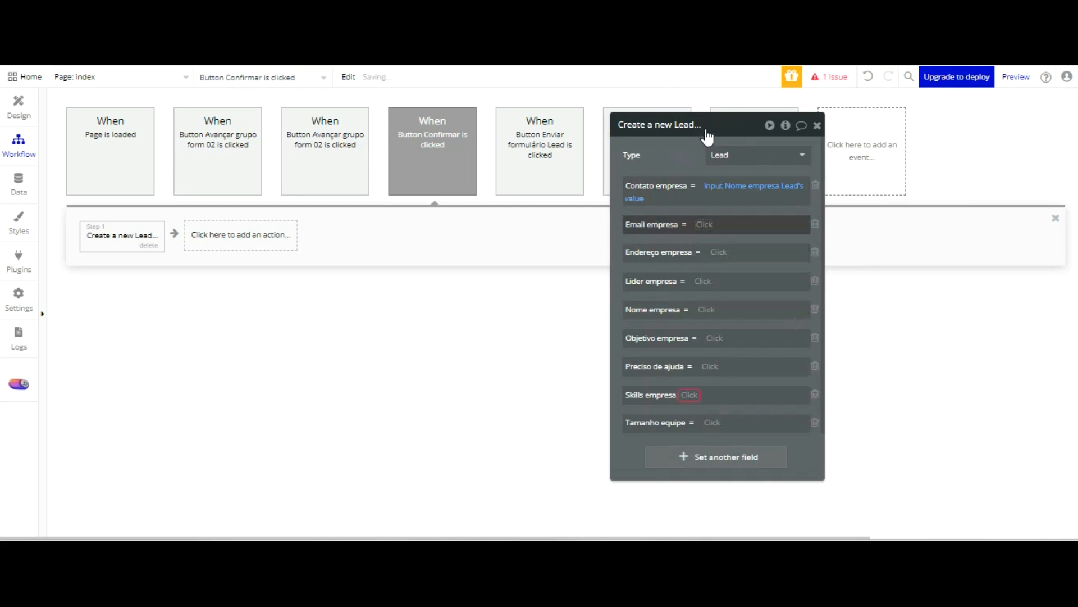
# Set the Email empresa field to Input Email empresa Lead's value
pyautogui.click(704, 224)
pyautogui.scroll(-10, 765, 282)
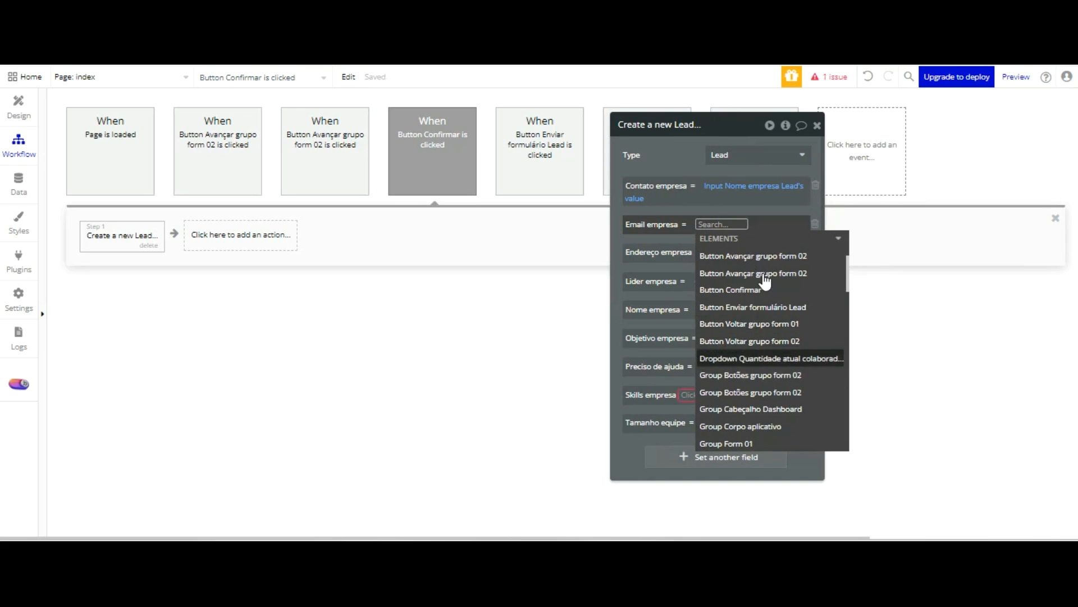
pyautogui.scroll(-3, 765, 282)
pyautogui.scroll(6, 765, 281)
pyautogui.scroll(1, 767, 269)
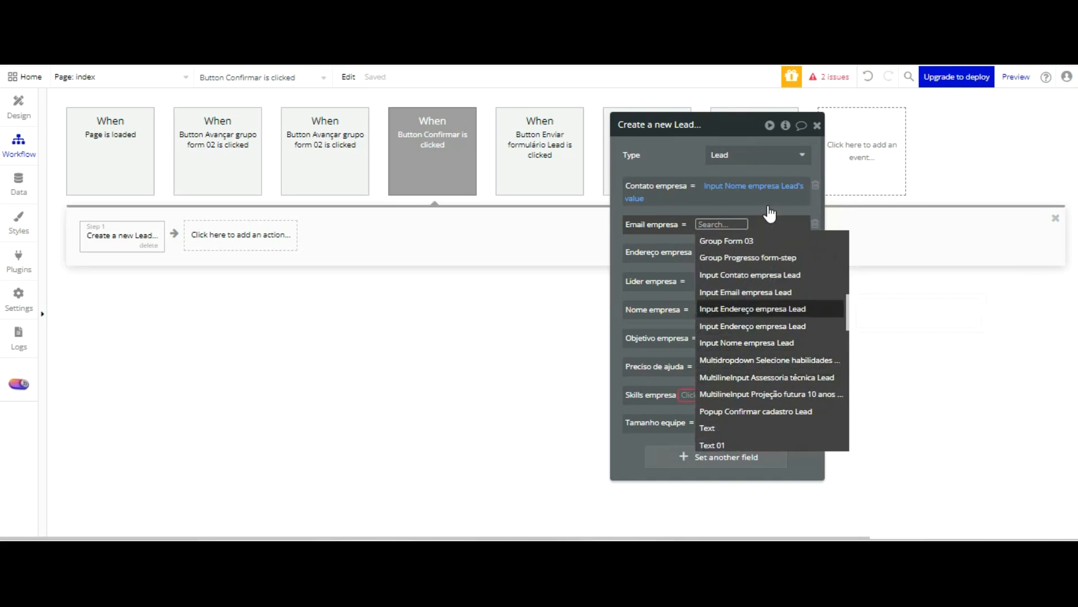
pyautogui.click(762, 286)
pyautogui.click(673, 268)
pyautogui.click(672, 176)
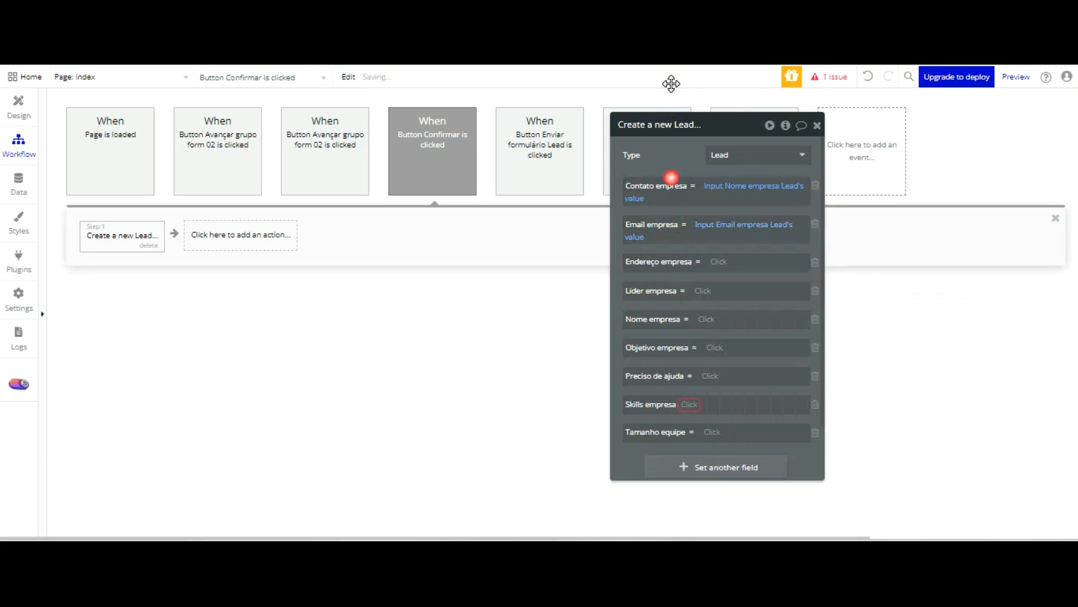
# Set the Endereço empresa field to the value of the second of the two Input Endereço empresa Lead elements
pyautogui.click(721, 258)
pyautogui.scroll(-10, 773, 295)
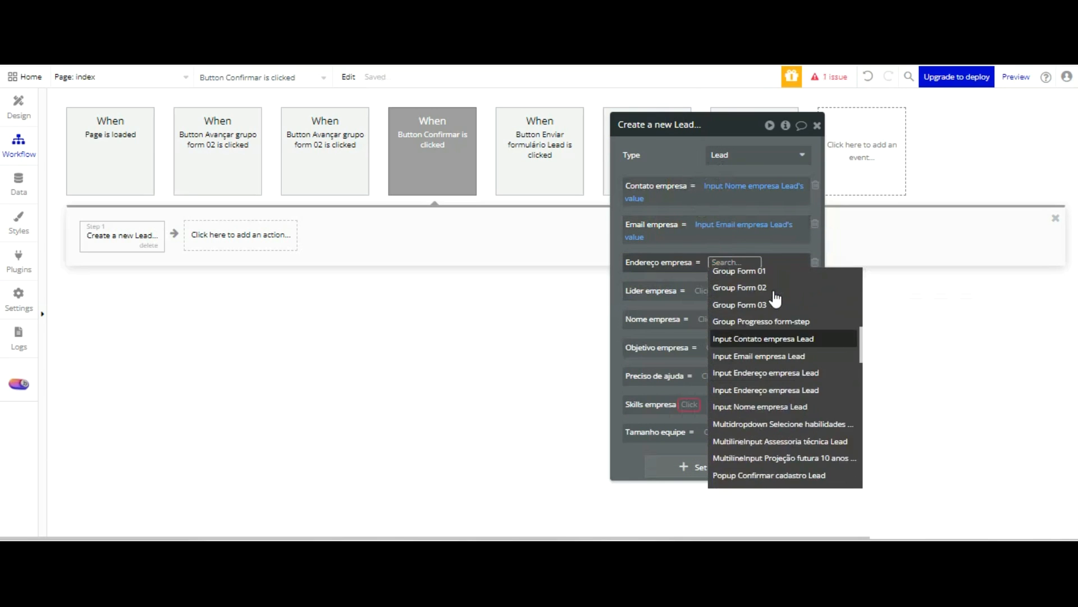
pyautogui.scroll(4, 778, 304)
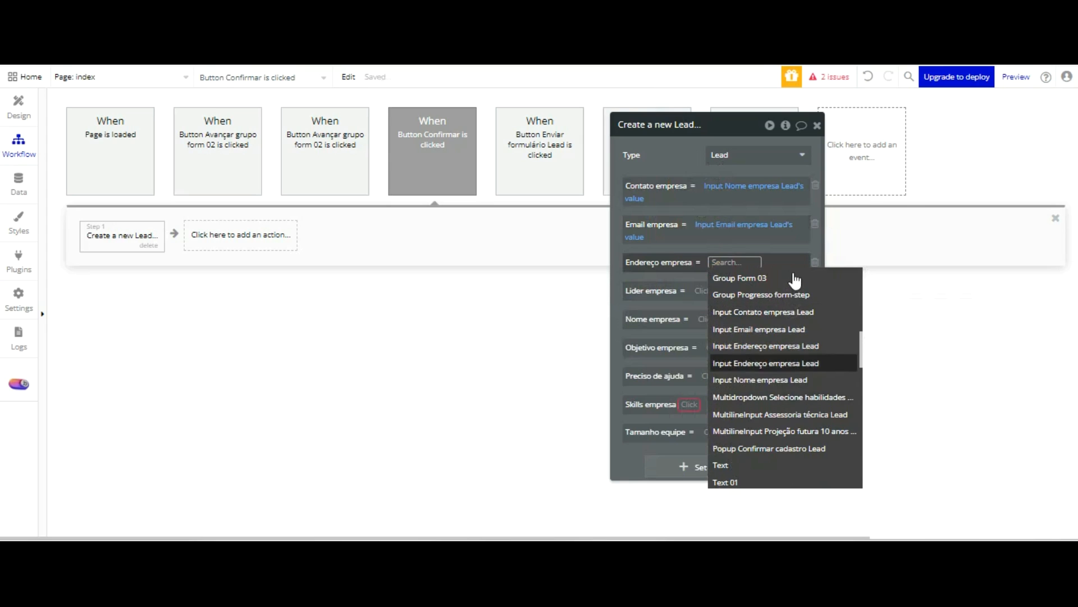
pyautogui.click(785, 362)
pyautogui.click(691, 212)
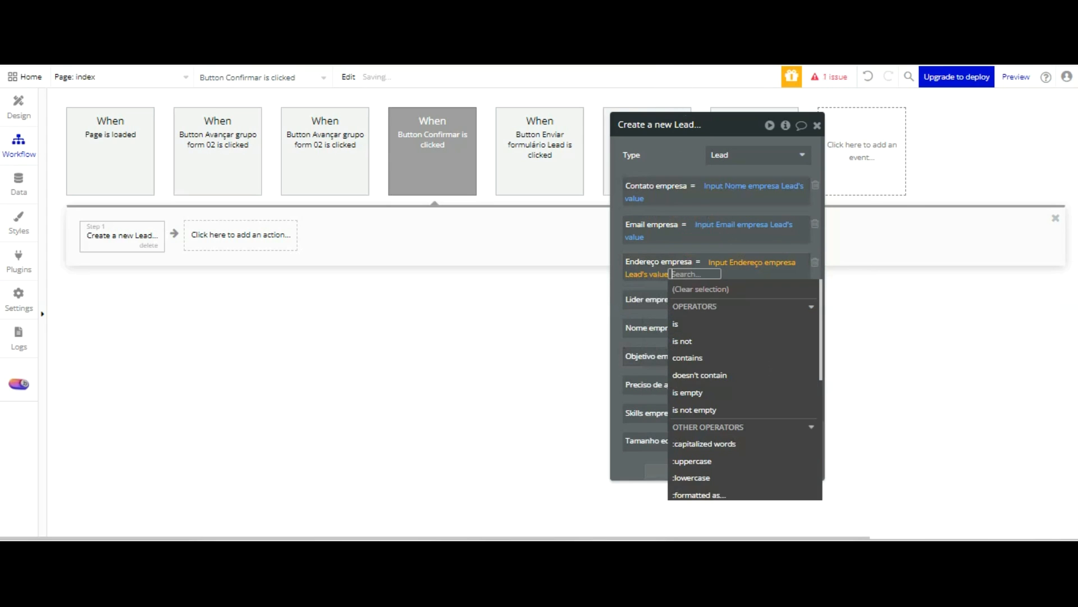
pyautogui.click(667, 148)
pyautogui.click(703, 298)
pyautogui.scroll(-10, 776, 337)
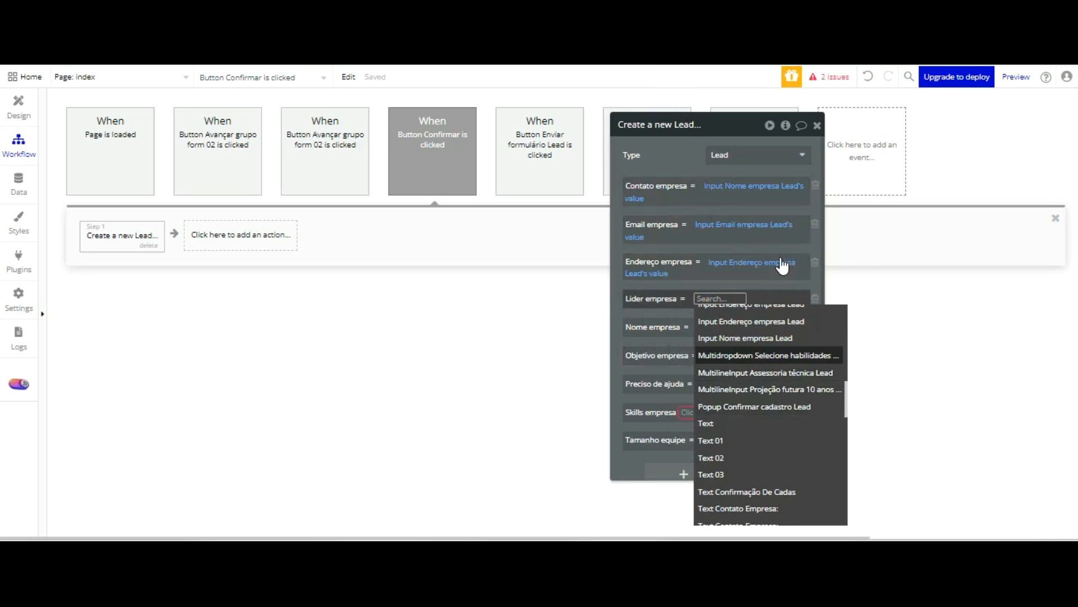
pyautogui.moveTo(781, 260)
pyautogui.scroll(3, 783, 267)
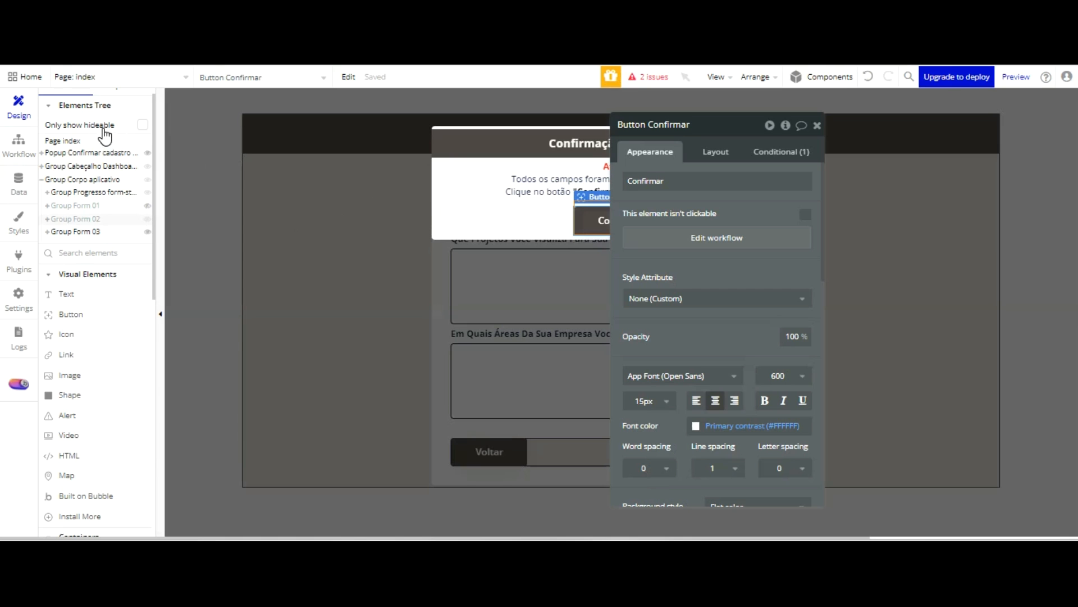
# In the design view, display Group Form 02 with Group Form 01 and Group Form 03 hidden
pyautogui.click(131, 206)
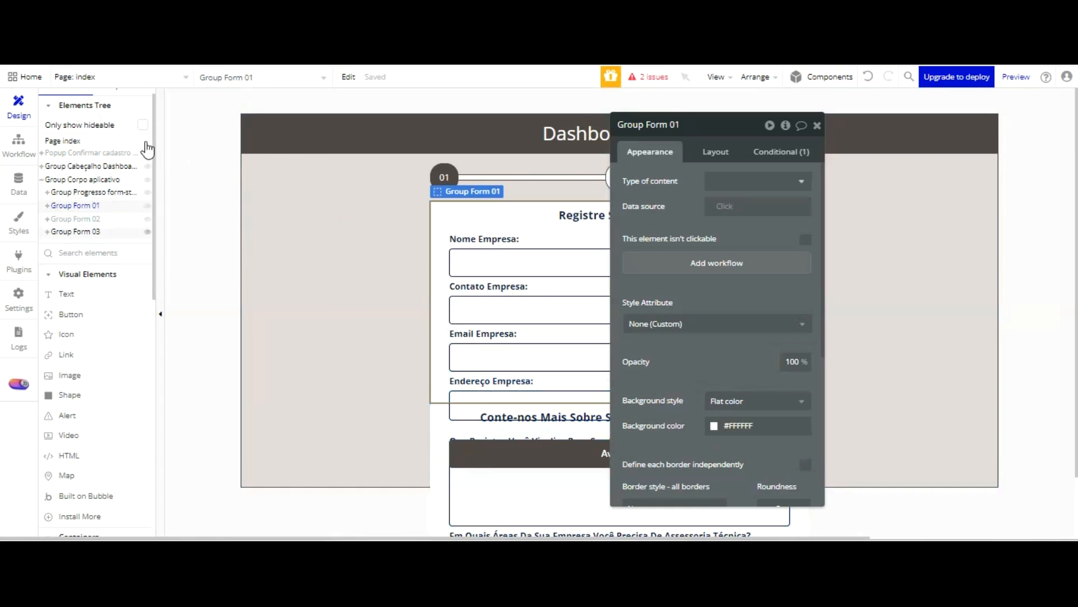
pyautogui.click(147, 231)
pyautogui.click(148, 206)
pyautogui.click(128, 219)
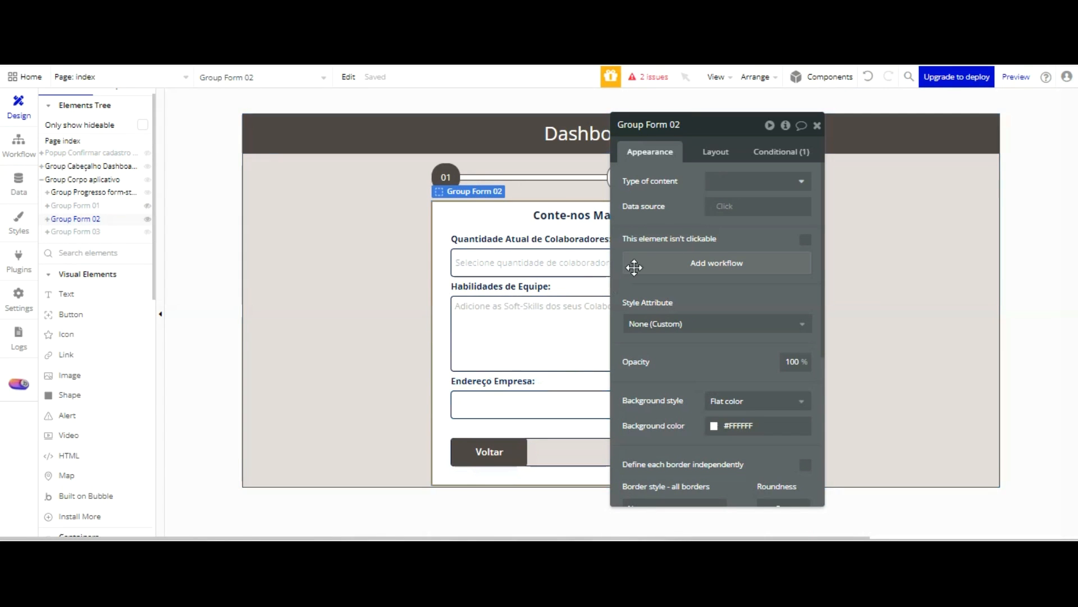
pyautogui.moveTo(661, 191); pyautogui.dragTo(719, 170)
pyautogui.click(593, 374)
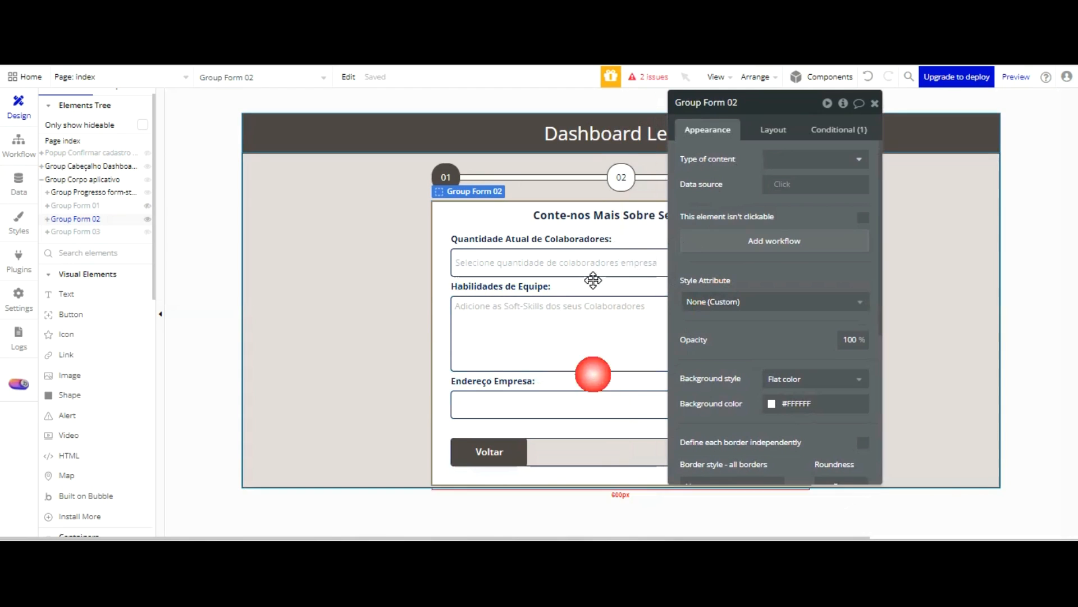
# Rename the input under the "Endereço Empresa:" label in Group Form 02 as "Input Nome Lider empresa Lead"
pyautogui.click(556, 405)
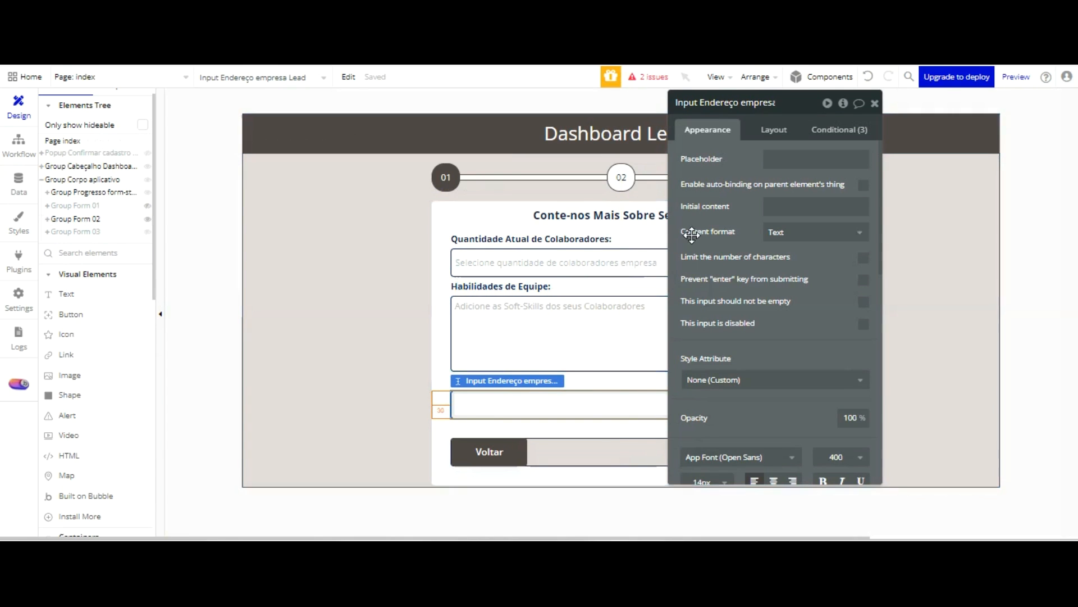
pyautogui.click(770, 106)
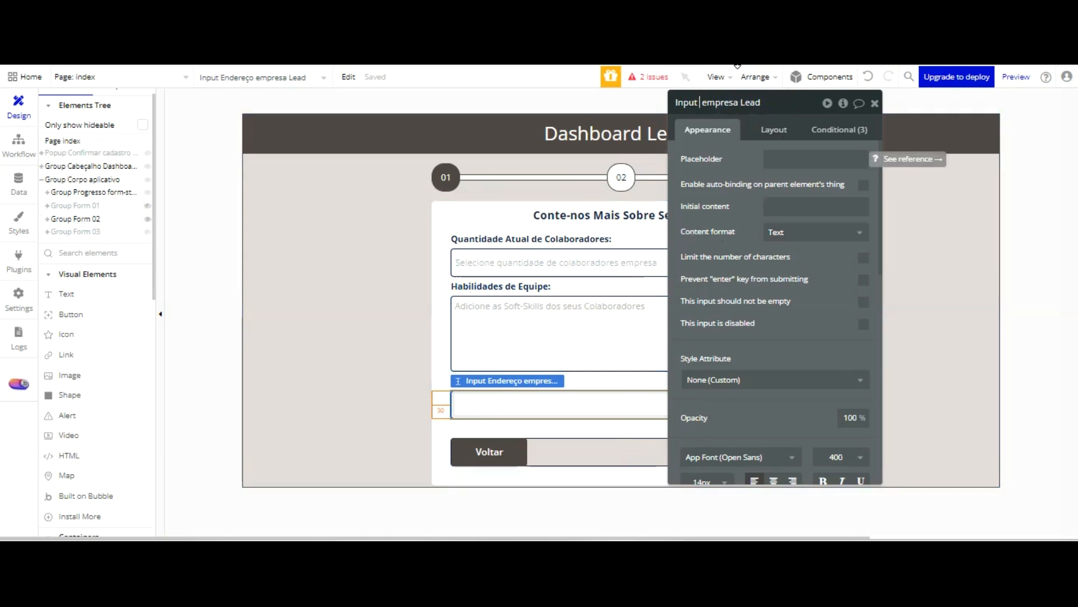
pyautogui.press('BackSpace')
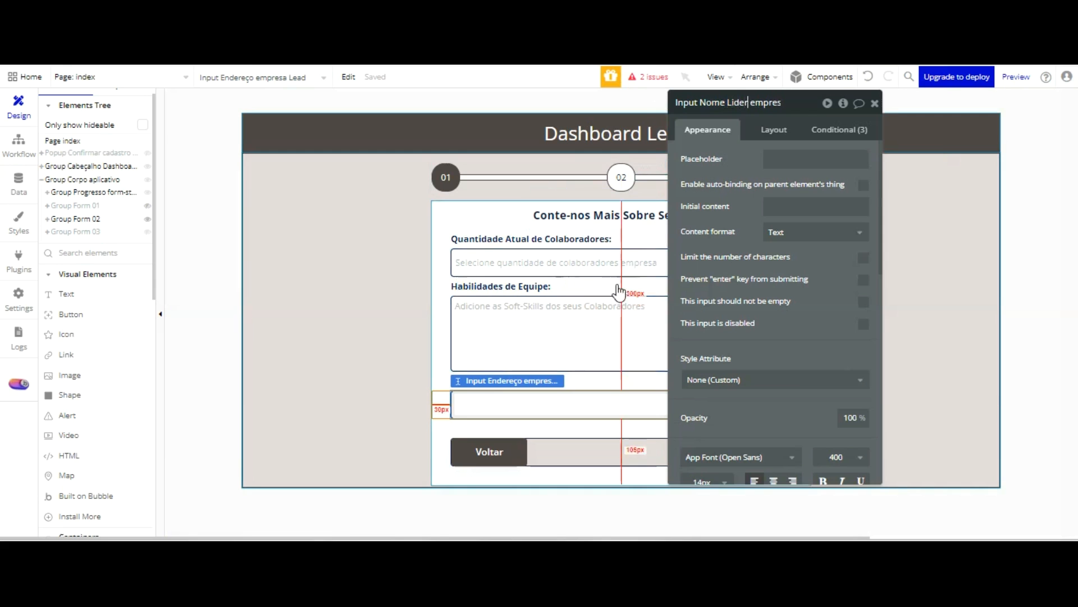
pyautogui.click(434, 278)
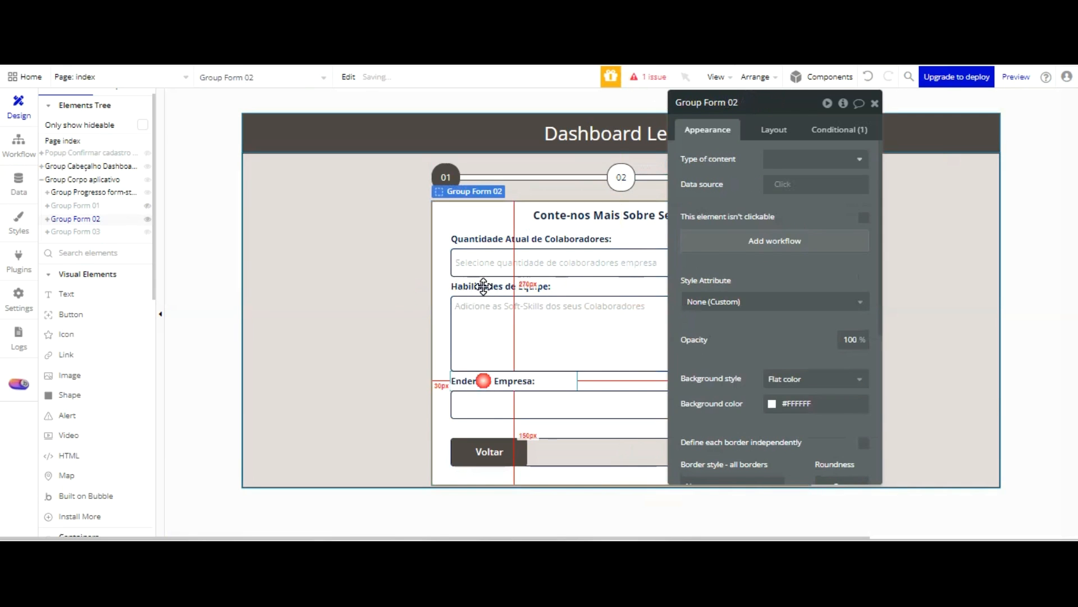
# Change the "Endereço Empresa:" label in Group Form 02 to "Lider Empresa:" and check it by advancing through the form preview
pyautogui.click(483, 381)
pyautogui.tripleClick(775, 160)
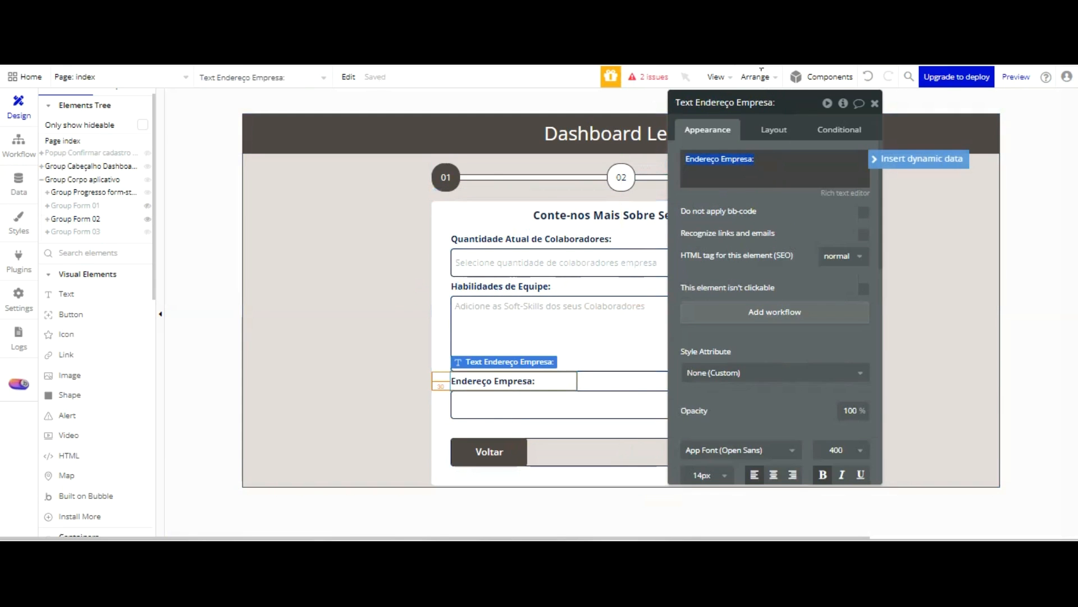
pyautogui.write('Lider Empre')
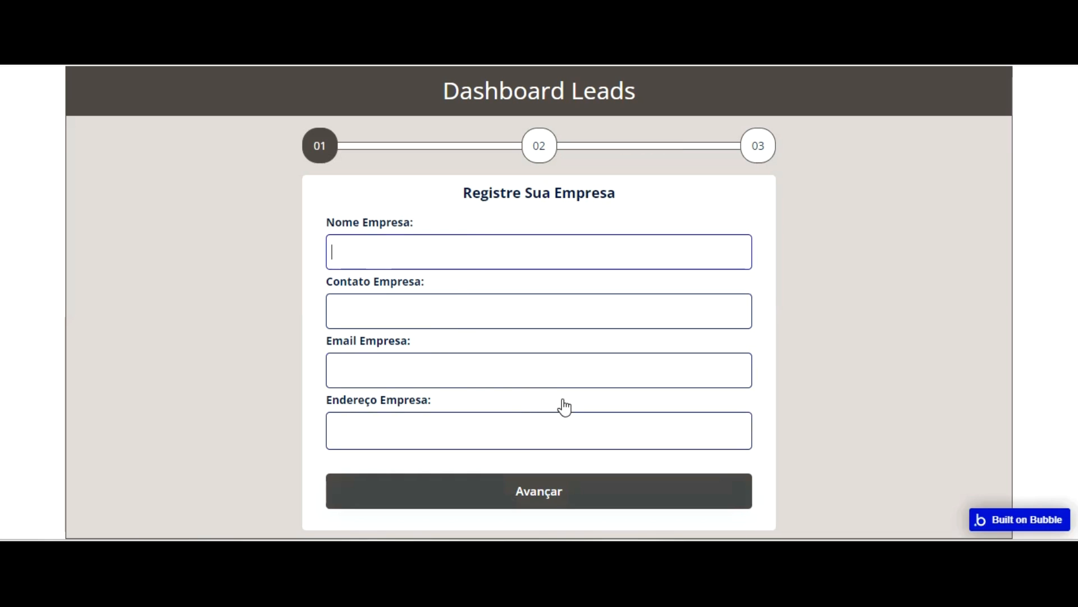
pyautogui.click(563, 491)
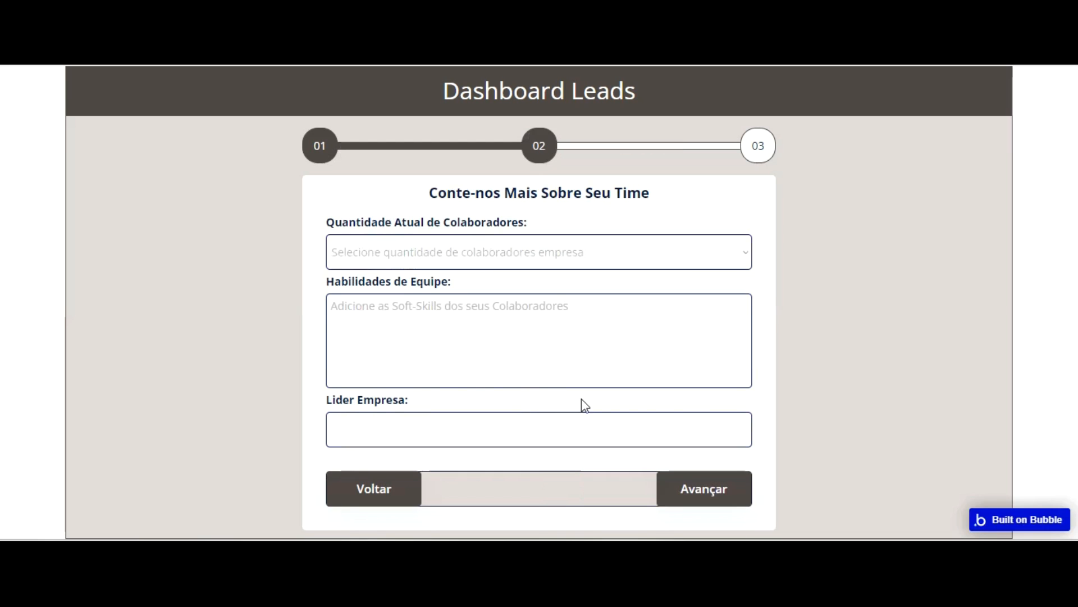
pyautogui.click(696, 492)
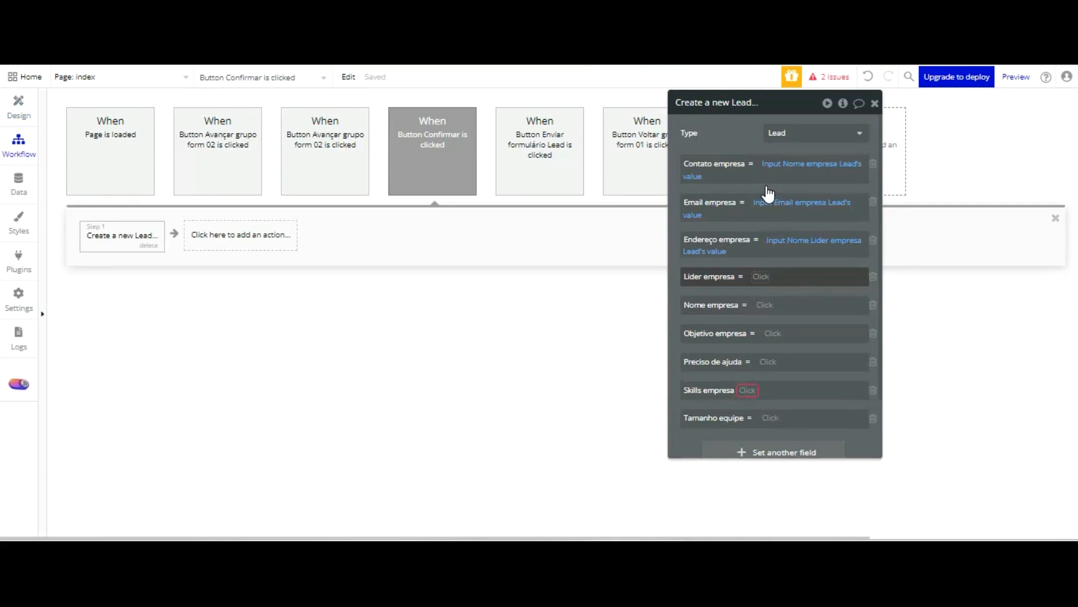
# In the Confirmar workflow's Create a new Lead action, set Lider empresa to Input Nome Lider empresa Lead's value
pyautogui.click(762, 276)
pyautogui.scroll(-5, 829, 313)
pyautogui.scroll(-1, 829, 312)
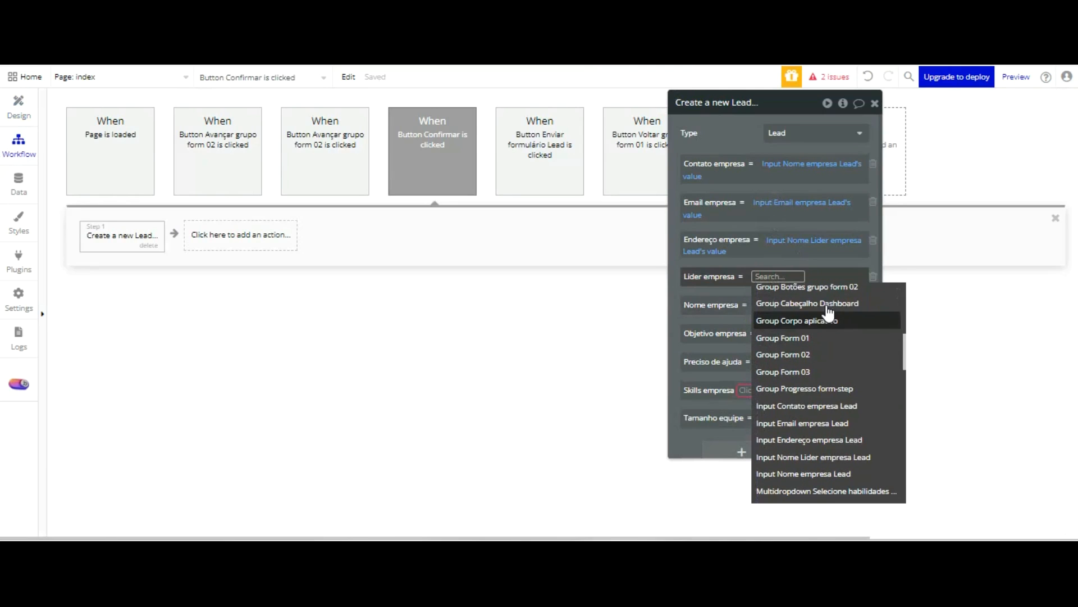
pyautogui.click(832, 457)
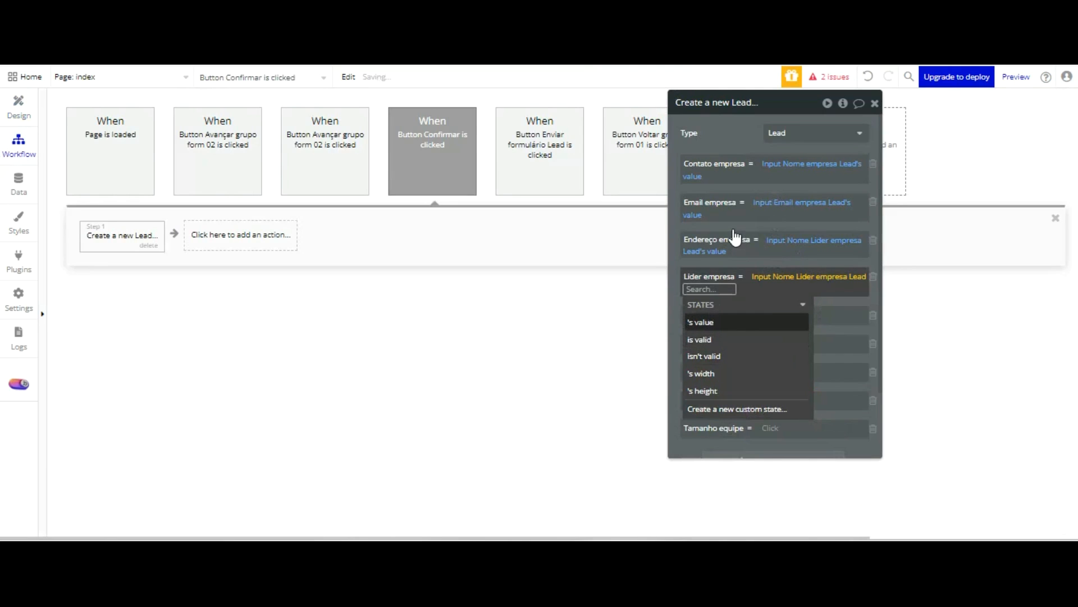
pyautogui.click(730, 322)
pyautogui.click(731, 225)
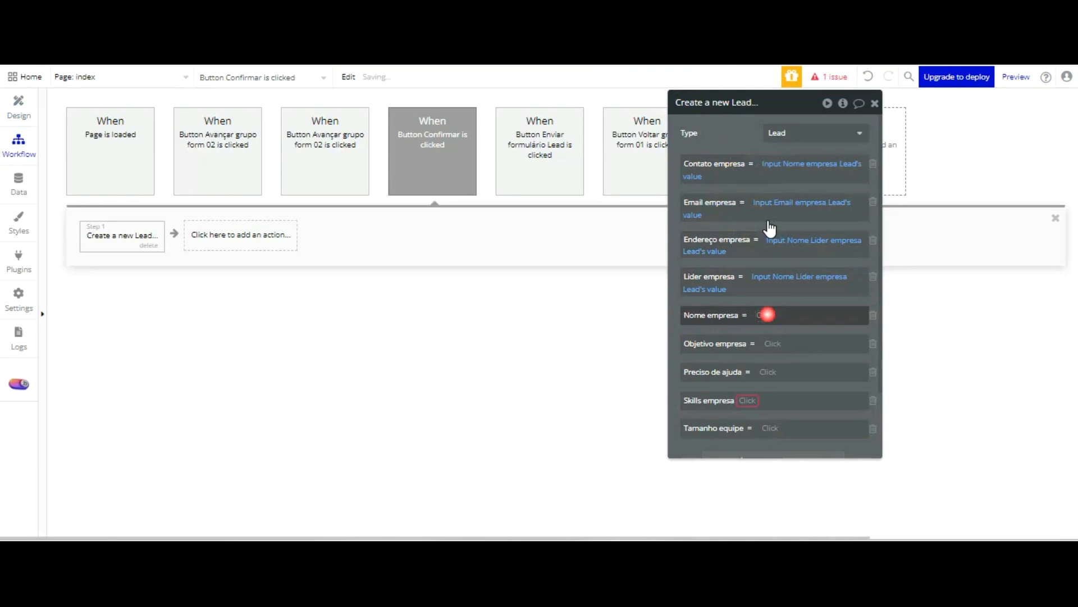
# Set the Nome empresa field to Input Nome empresa Lead's value
pyautogui.click(767, 314)
pyautogui.scroll(-5, 832, 405)
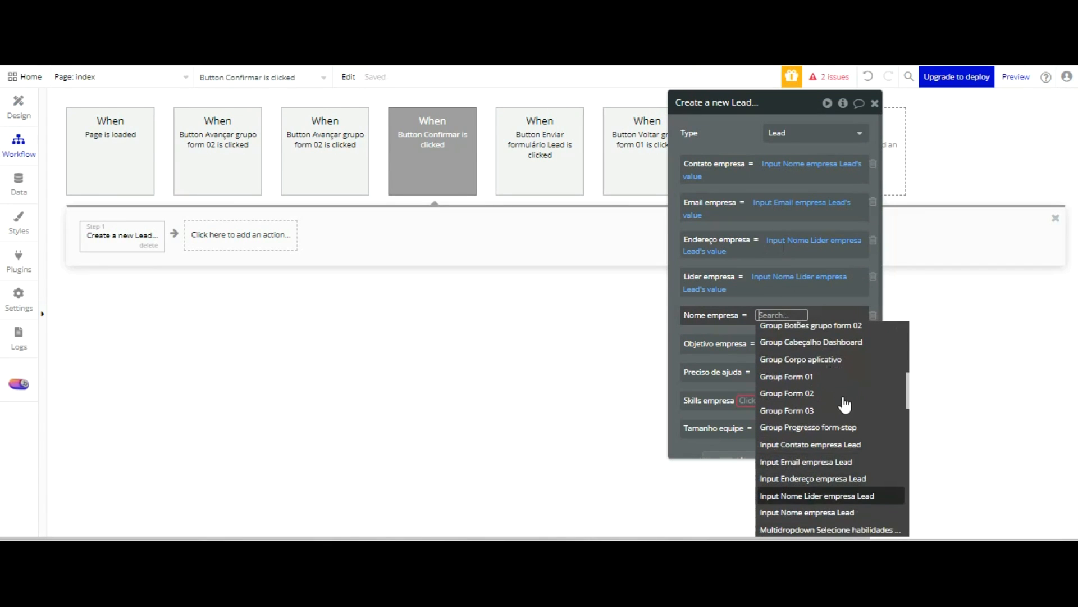
pyautogui.click(842, 511)
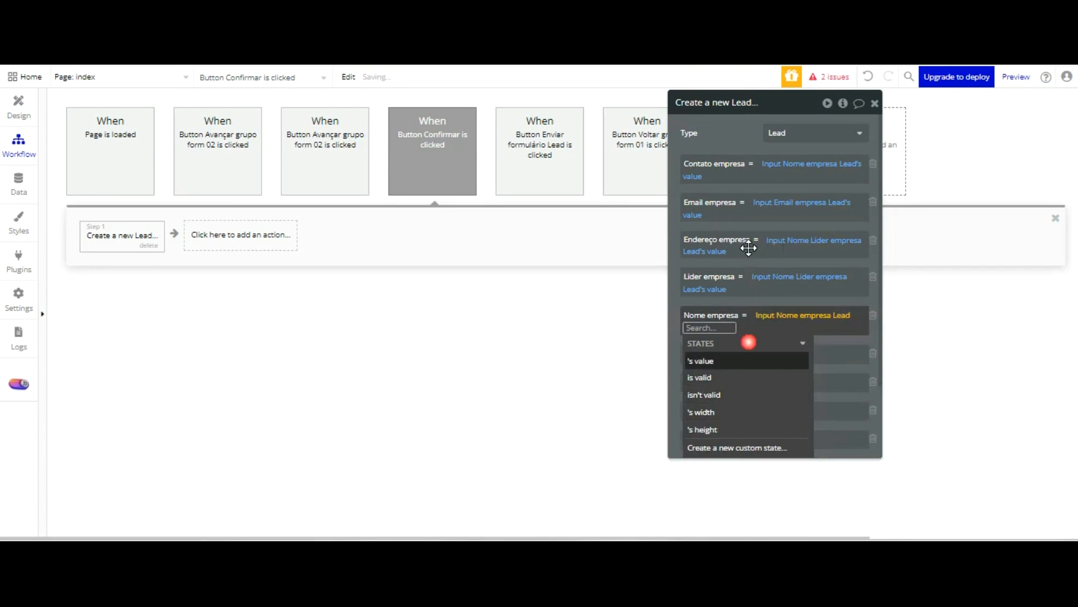
pyautogui.click(730, 360)
pyautogui.click(742, 236)
# Set the Objetivo empresa field to MultilineInput Projeção futura 10 anos Lead's value
pyautogui.click(778, 353)
pyautogui.scroll(-10, 845, 375)
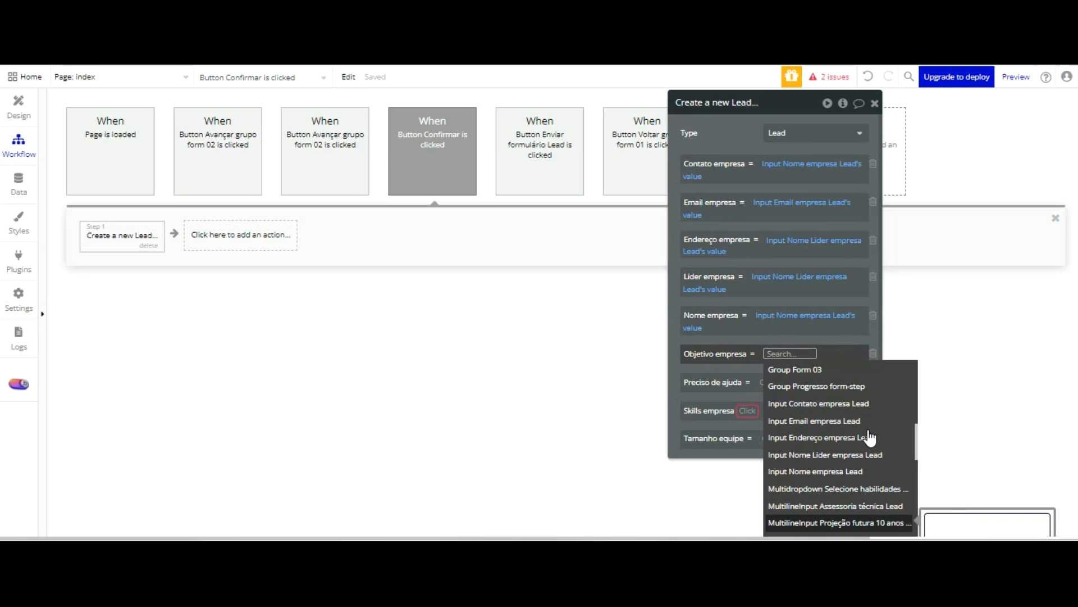
pyautogui.click(866, 522)
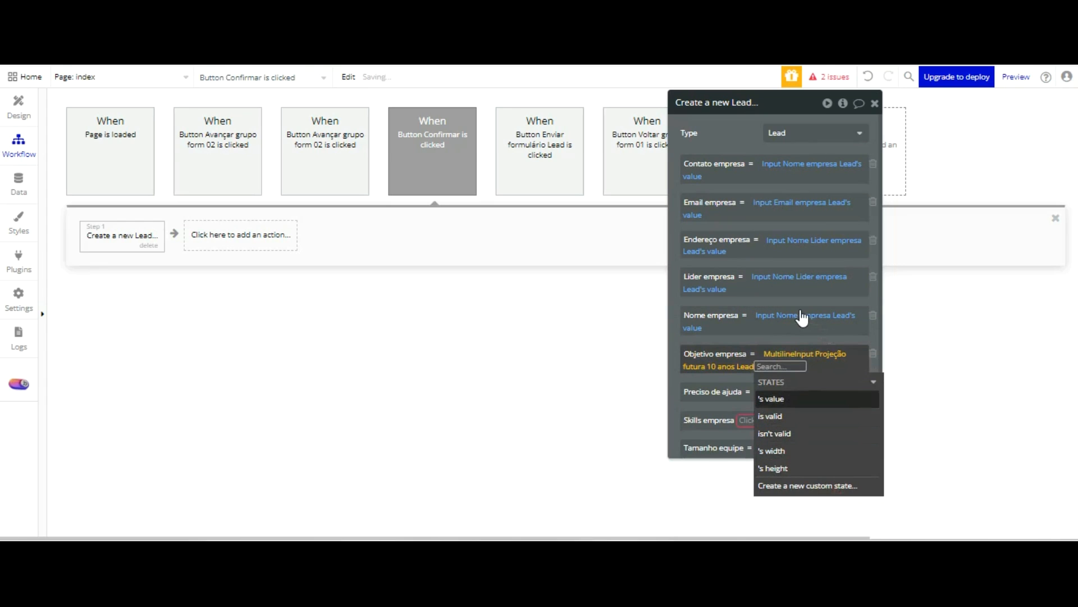
pyautogui.click(800, 399)
pyautogui.click(748, 155)
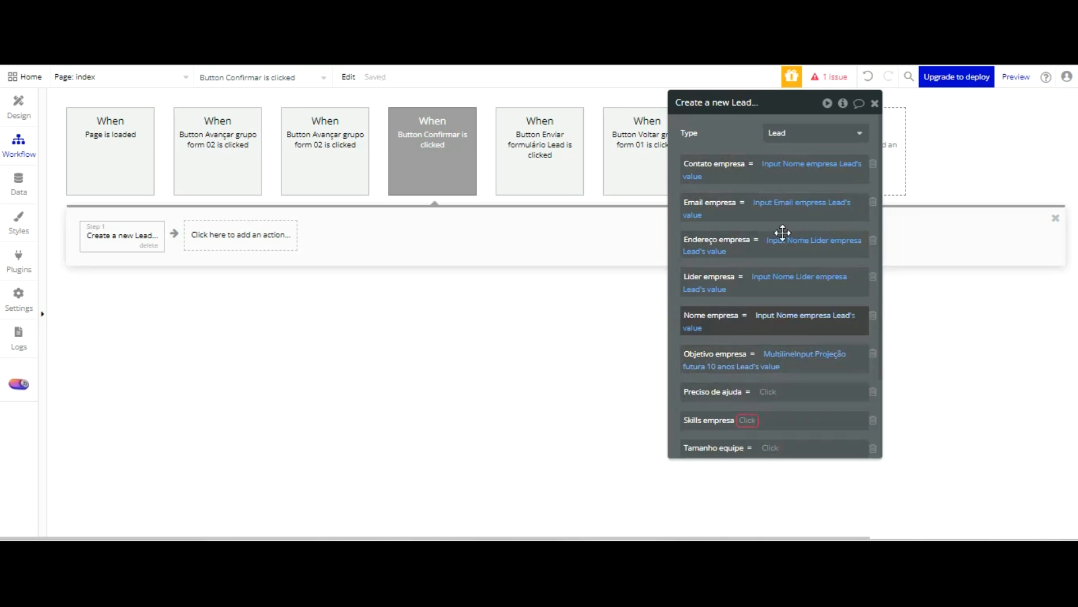
# Set the Preciso de ajuda field to MultilineInput Assessoria técnica Lead's value
pyautogui.click(767, 391)
pyautogui.scroll(-5, 874, 425)
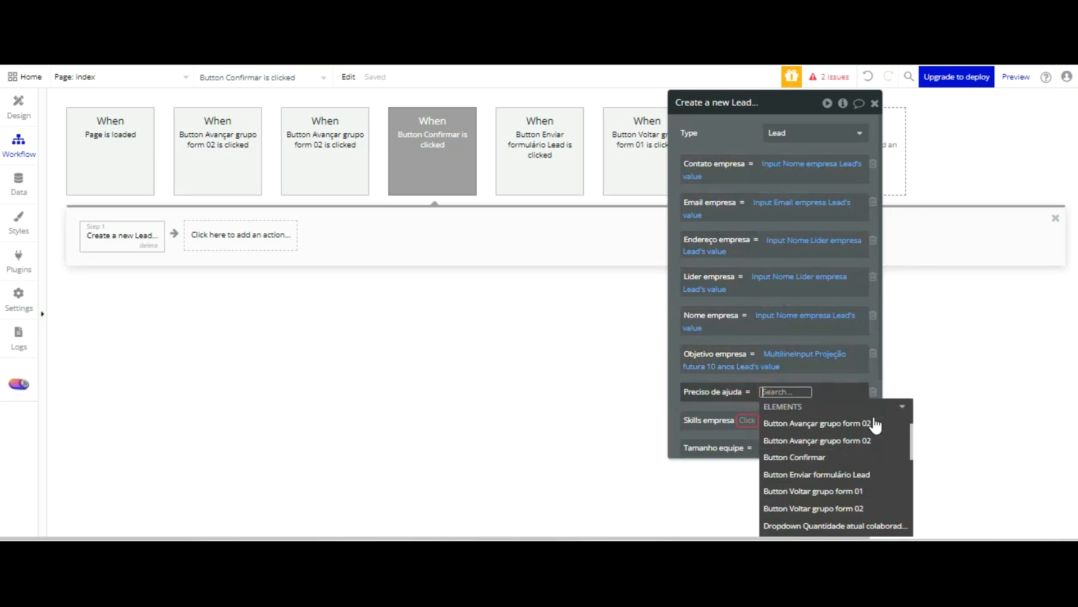
pyautogui.scroll(-5, 877, 425)
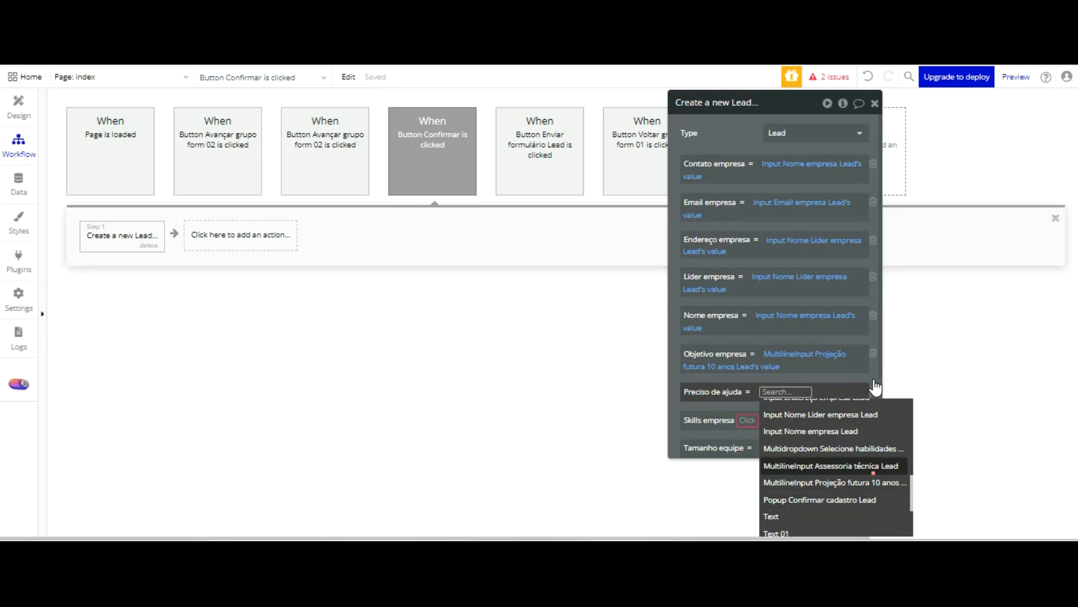
pyautogui.click(873, 466)
pyautogui.click(774, 439)
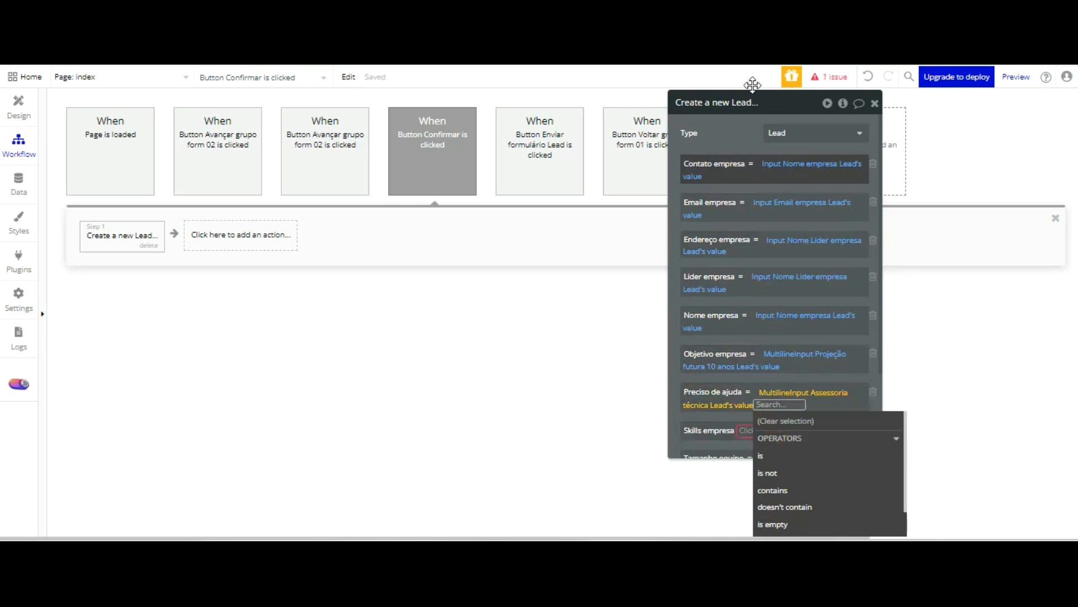
pyautogui.click(735, 140)
# Try to have the Skills empresa field add Multidropdown Selecione habilidades equipe Lead's value
pyautogui.moveTo(744, 140); pyautogui.dragTo(708, 101)
pyautogui.scroll(-3, 742, 171)
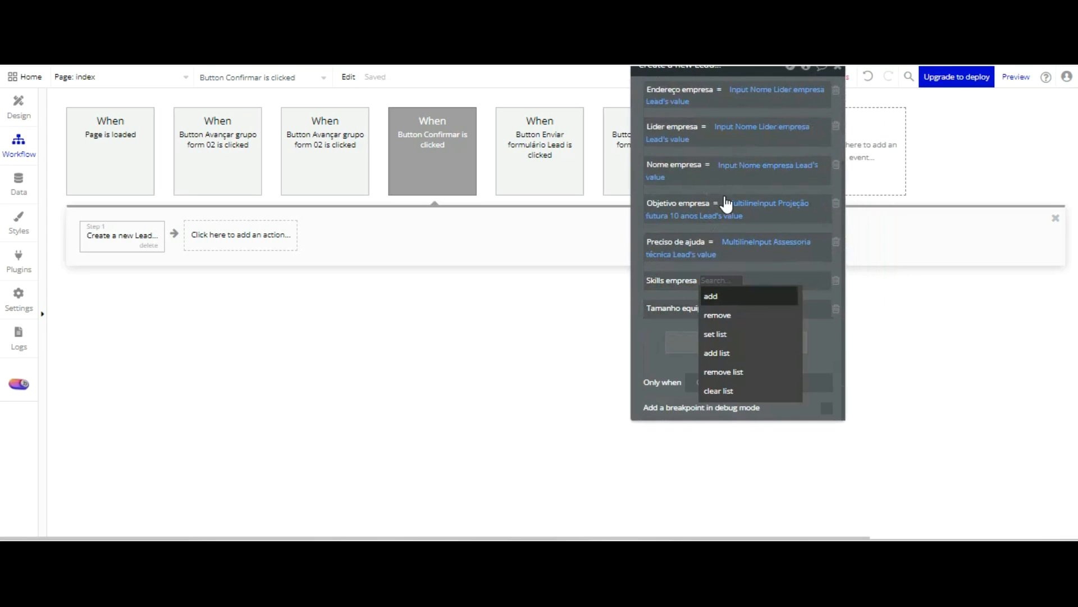
pyautogui.press('Down')
pyautogui.press('Down')
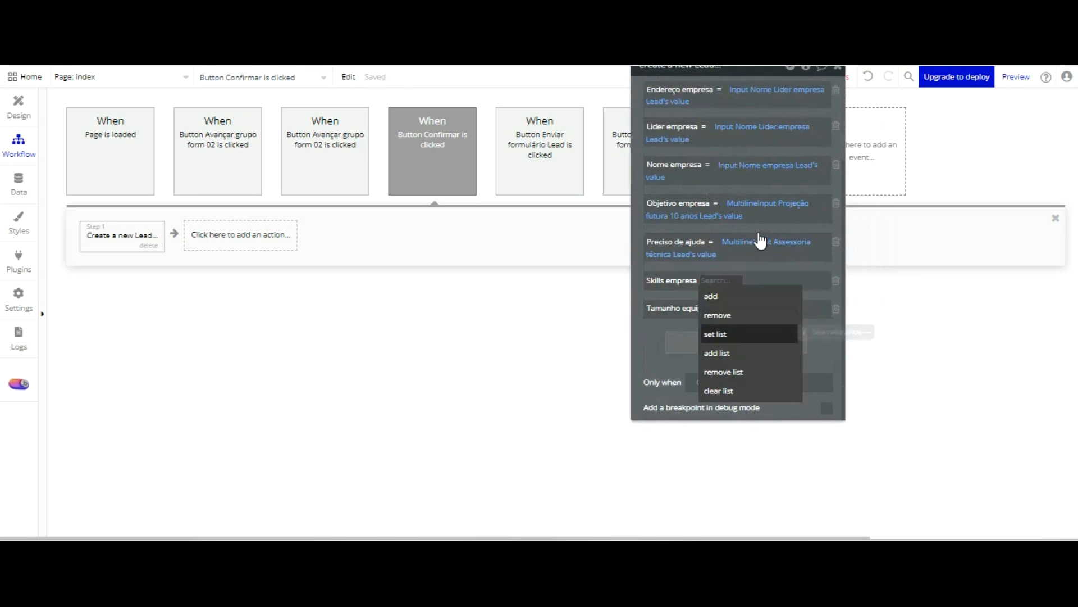
pyautogui.click(716, 295)
pyautogui.click(730, 279)
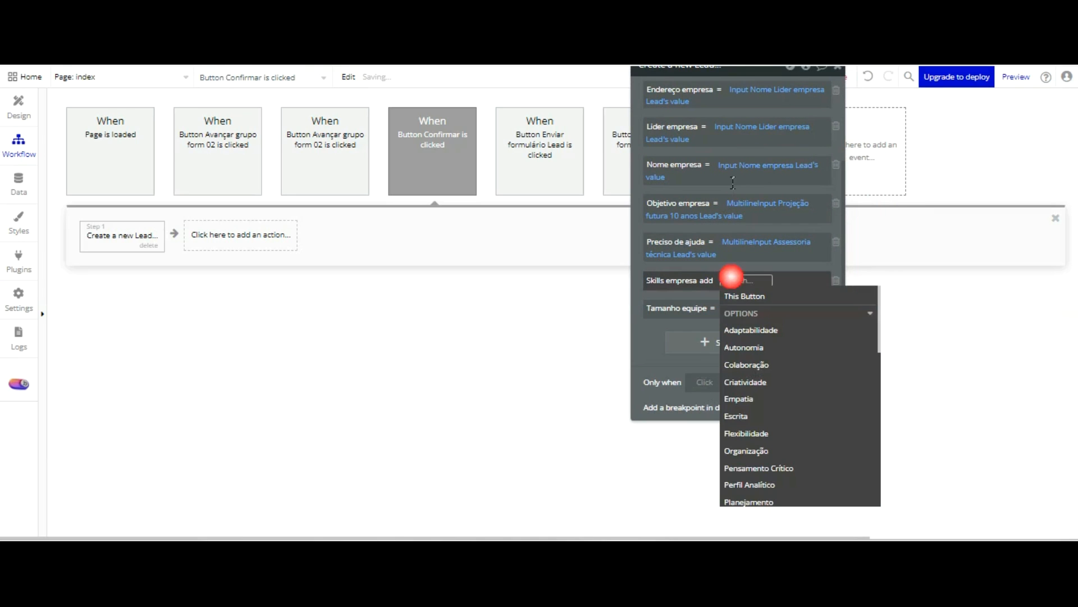
pyautogui.scroll(-3, 810, 289)
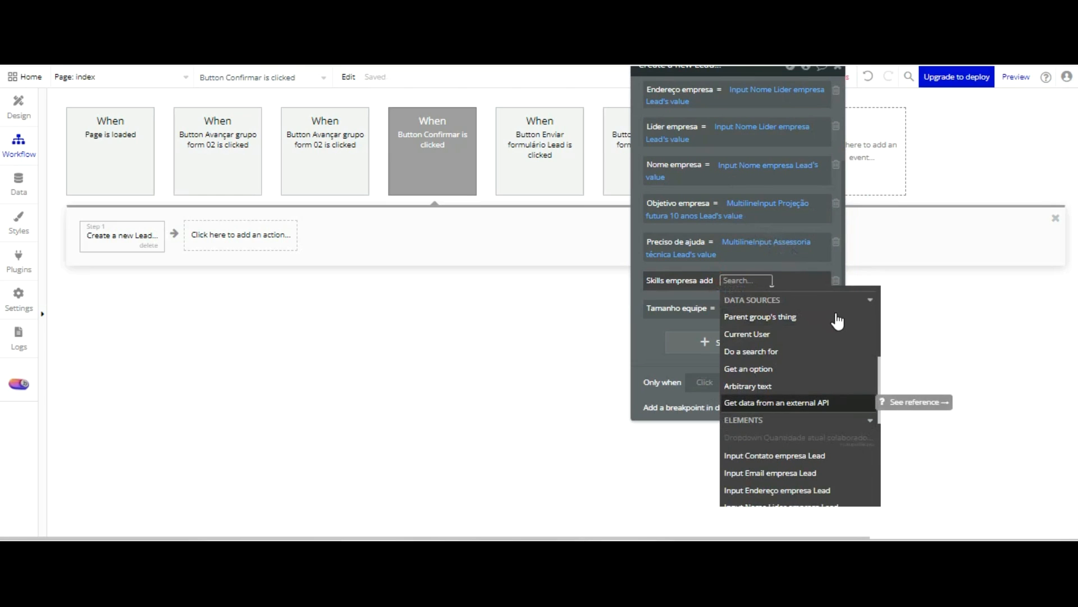
pyautogui.scroll(-2, 838, 331)
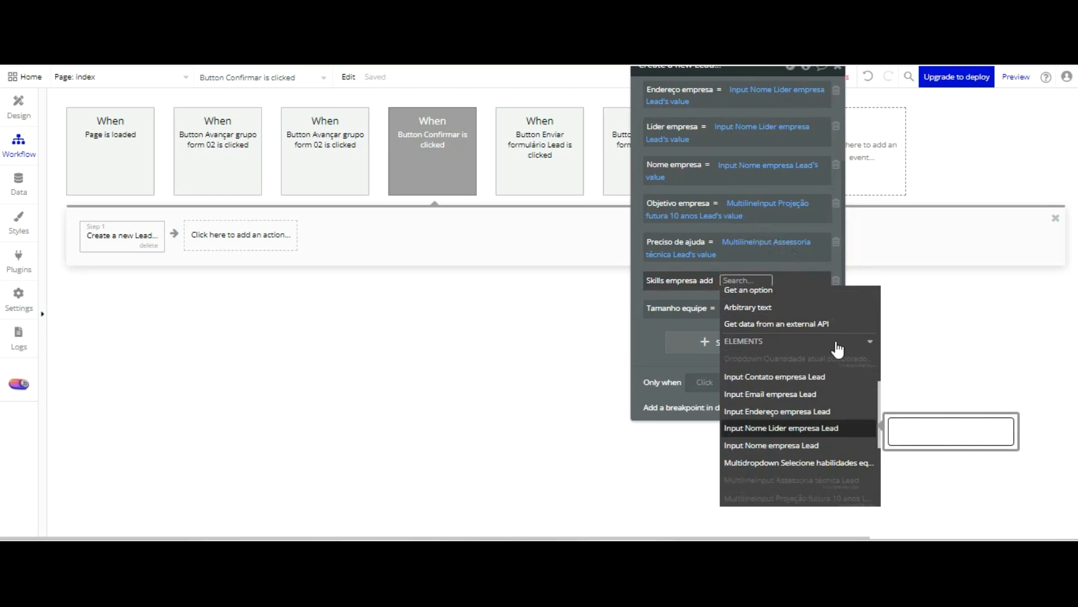
pyautogui.press('Down')
pyautogui.press('Down')
pyautogui.press('Return')
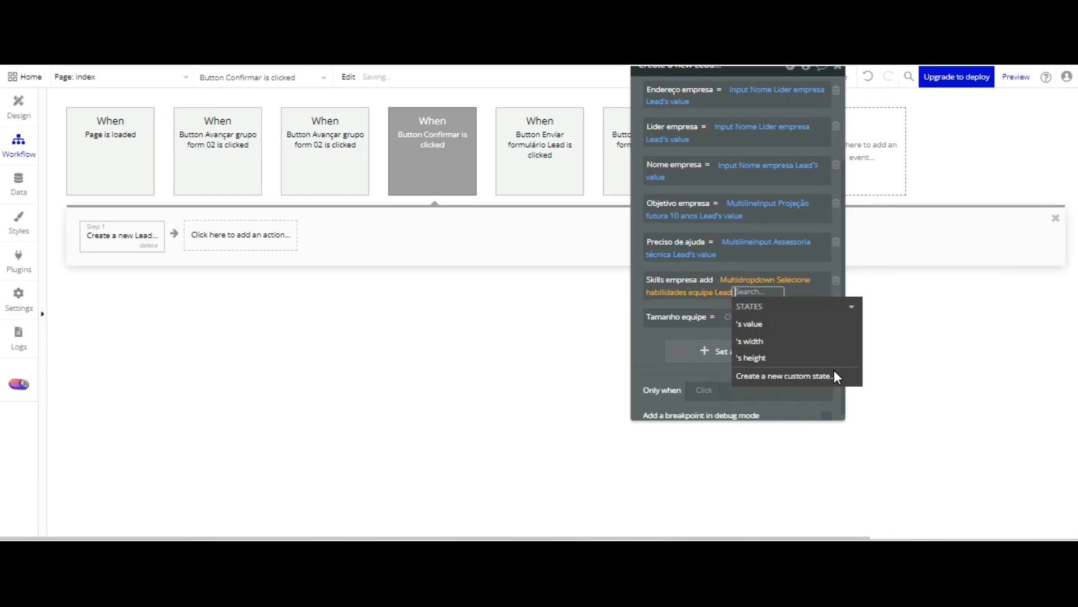
pyautogui.click(778, 319)
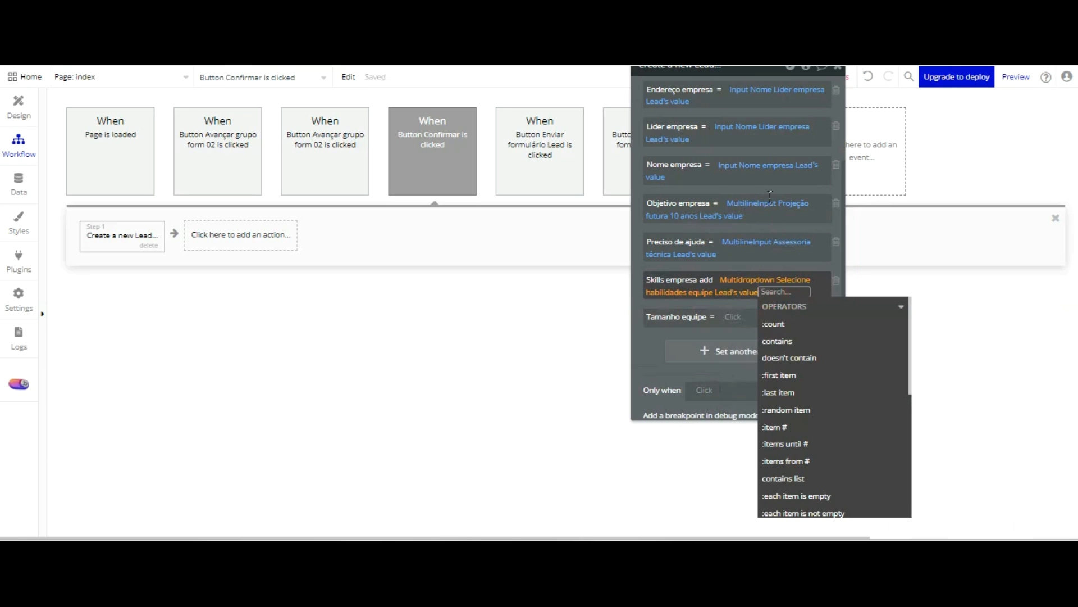
# Try to narrow the Skills empresa expression with the first item operator
pyautogui.press('Down')
pyautogui.press('Down')
pyautogui.press('Down')
pyautogui.press('Down')
pyautogui.press('Return')
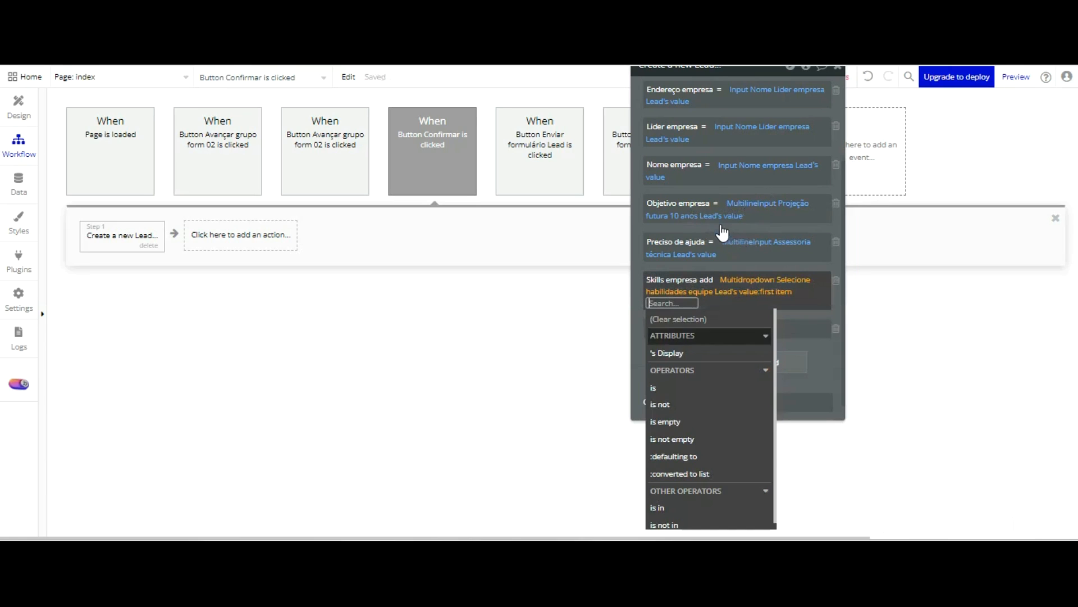
pyautogui.click(643, 299)
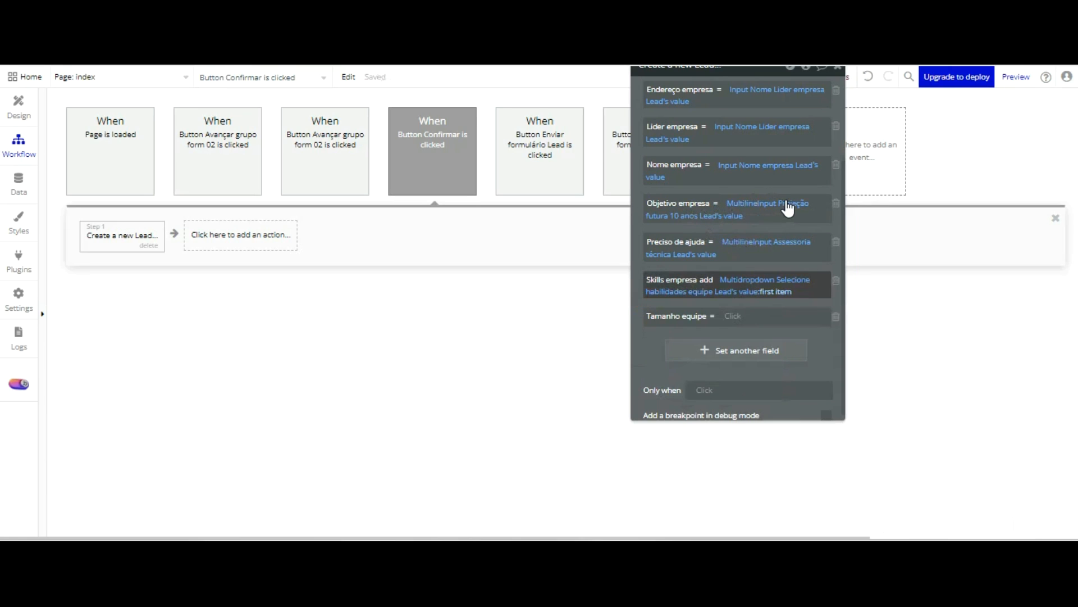
# Try replacing the first item operator with contains list for Skills empresa, and undo the field's whole expression
pyautogui.click(786, 292)
pyautogui.press('Down')
pyautogui.press('Down')
pyautogui.press('Down')
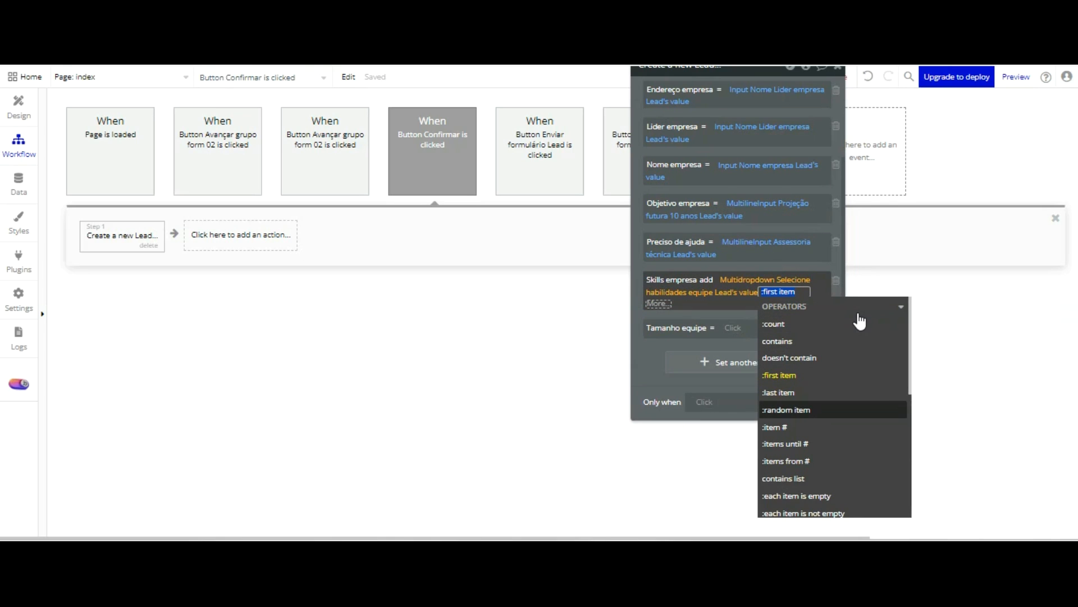
pyautogui.scroll(-2, 843, 310)
pyautogui.press('Down')
pyautogui.press('Down')
pyautogui.press('Down')
pyautogui.press('Down')
pyautogui.press('Return')
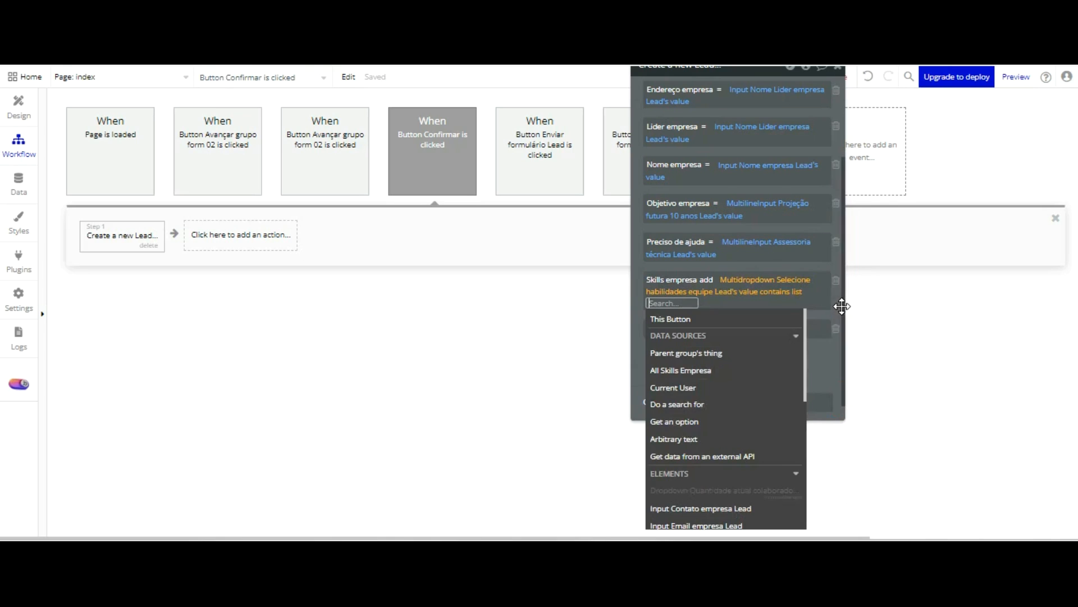
pyautogui.click(642, 233)
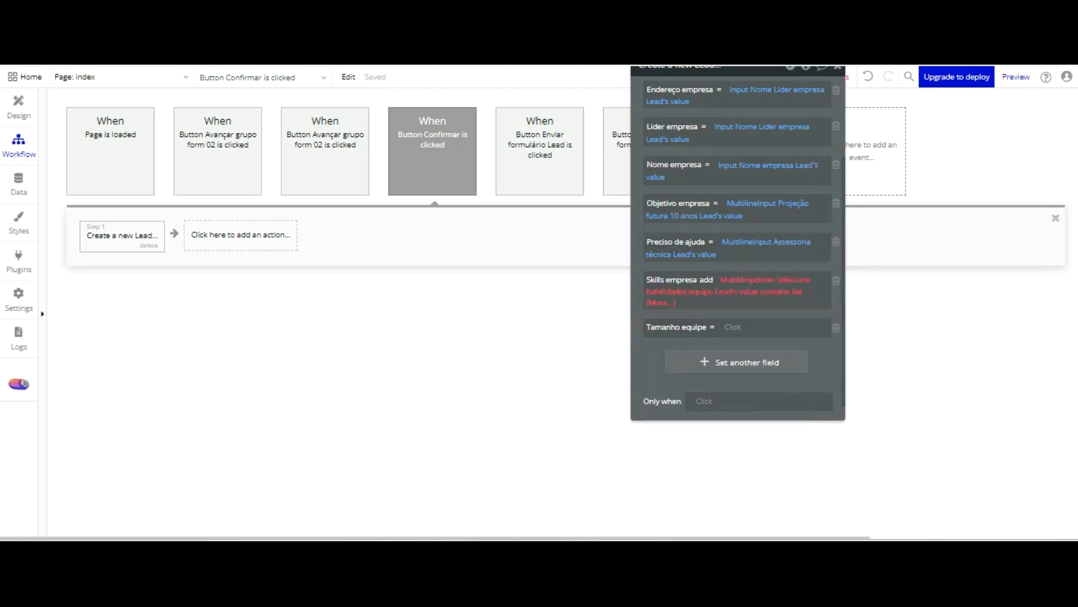
pyautogui.click(869, 76)
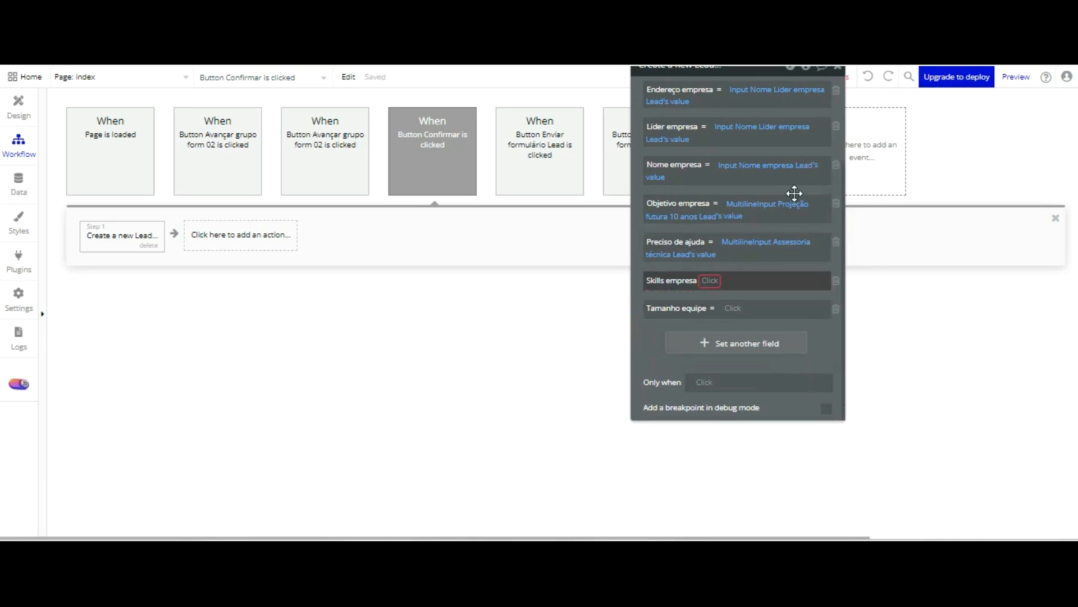
# Map Skills empresa with the set list operation to Multidropdown Selecione habilidades equipe Lead's value
pyautogui.click(709, 281)
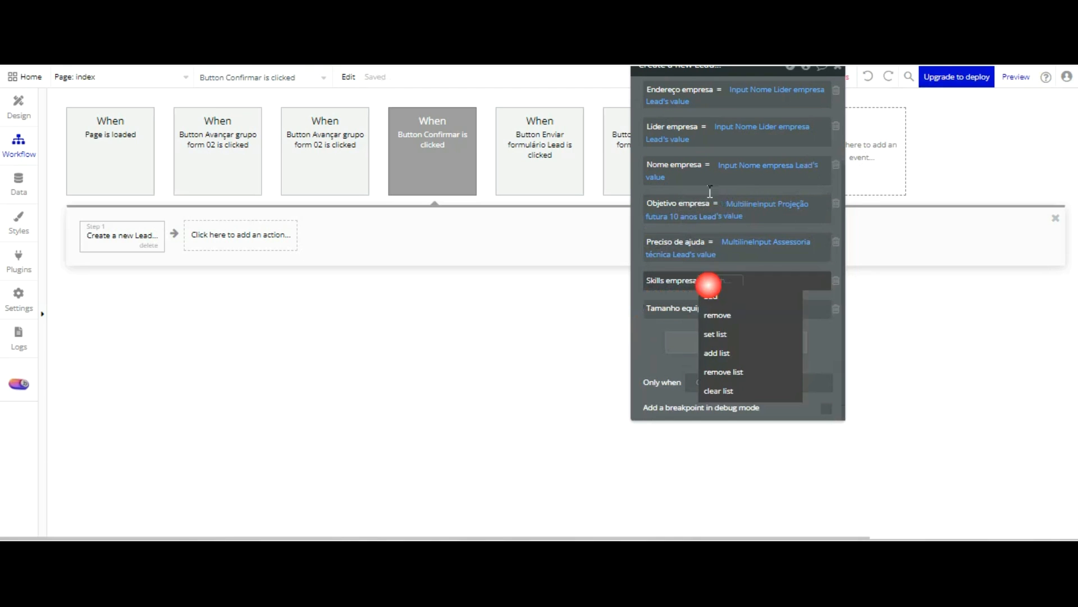
pyautogui.click(715, 336)
pyautogui.click(739, 279)
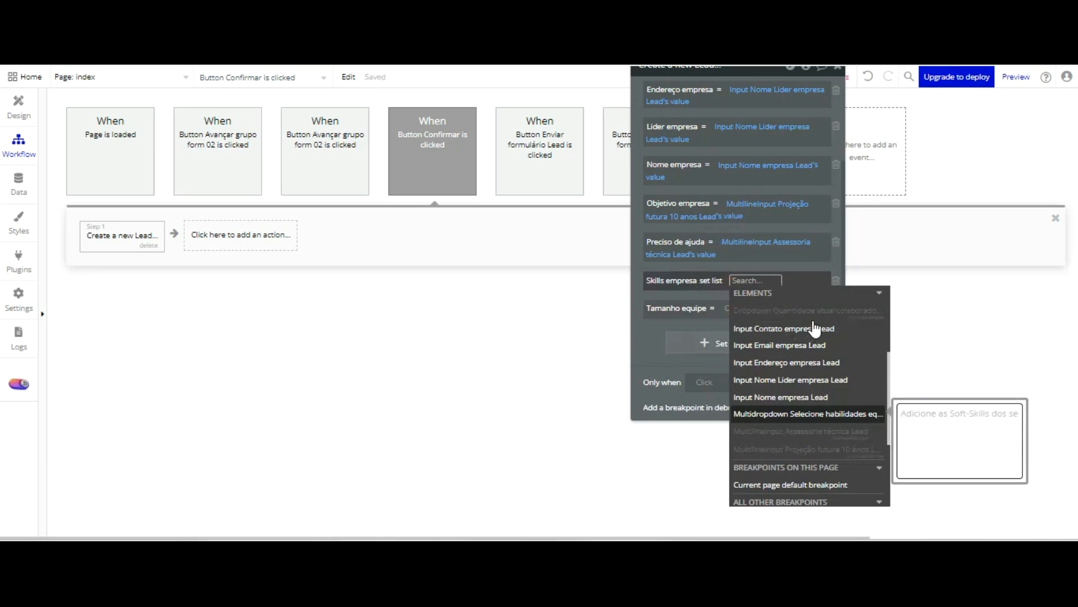
pyautogui.click(808, 413)
pyautogui.click(777, 323)
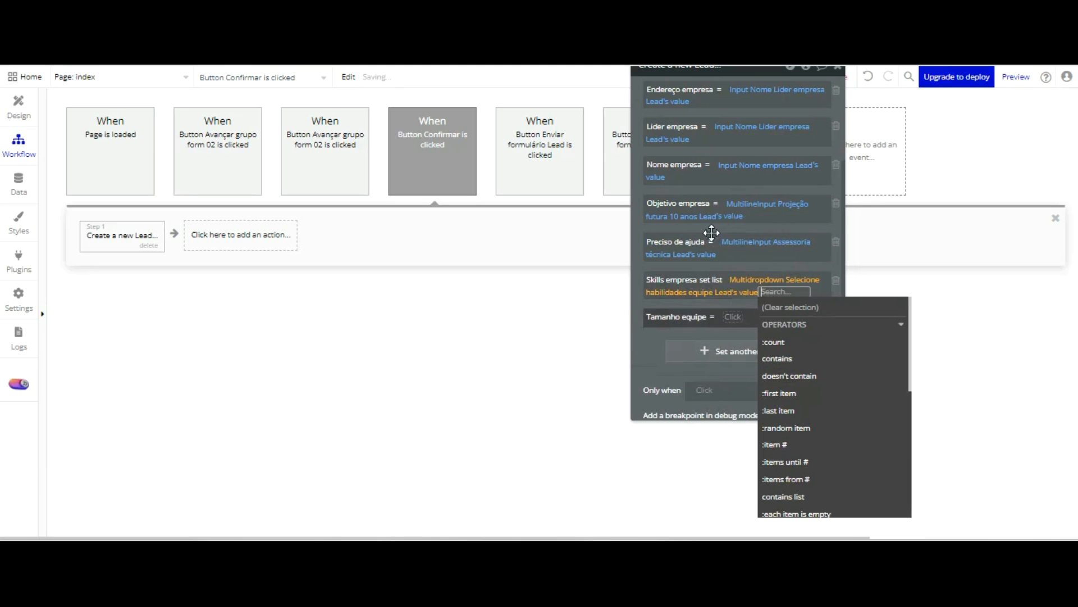
pyautogui.click(656, 345)
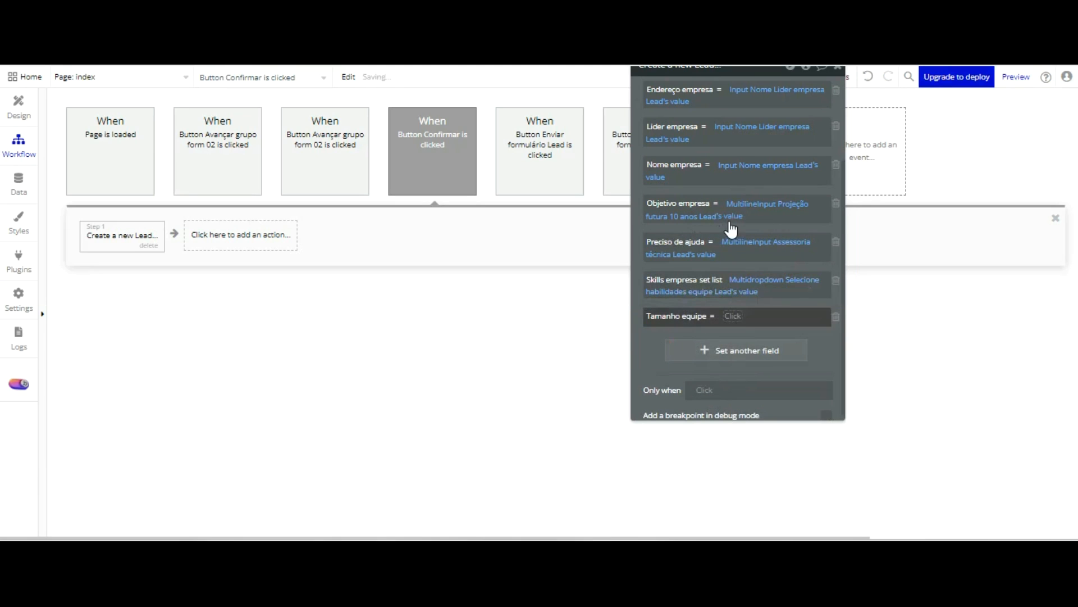
# Set the Tamanho equipe field to Dropdown Quantidade atual colaboradores Lead's value
pyautogui.click(786, 316)
pyautogui.scroll(-3, 818, 349)
pyautogui.click(813, 369)
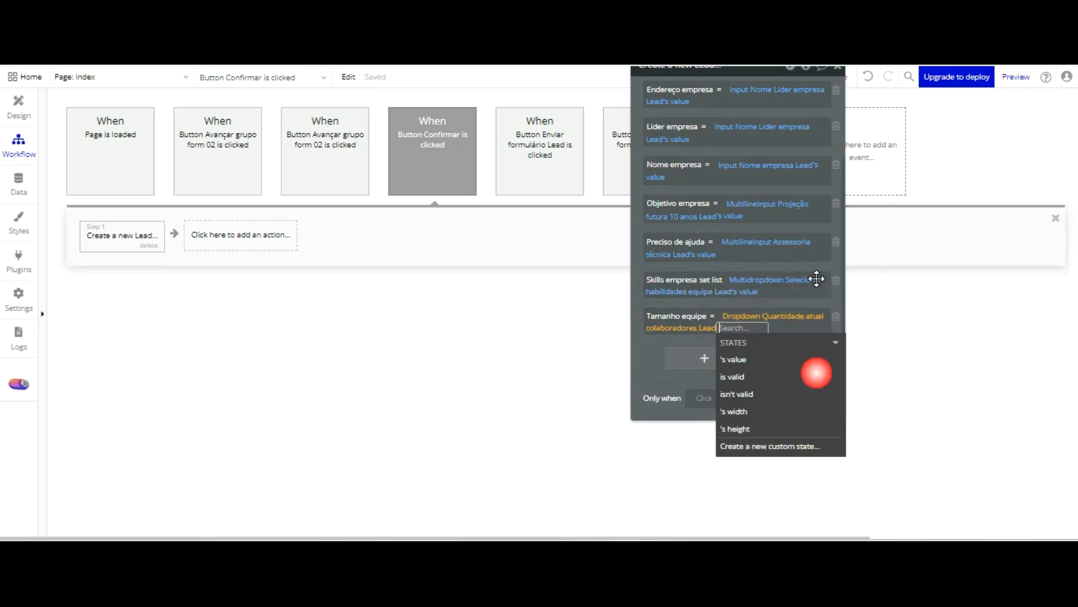
pyautogui.click(682, 360)
pyautogui.click(647, 360)
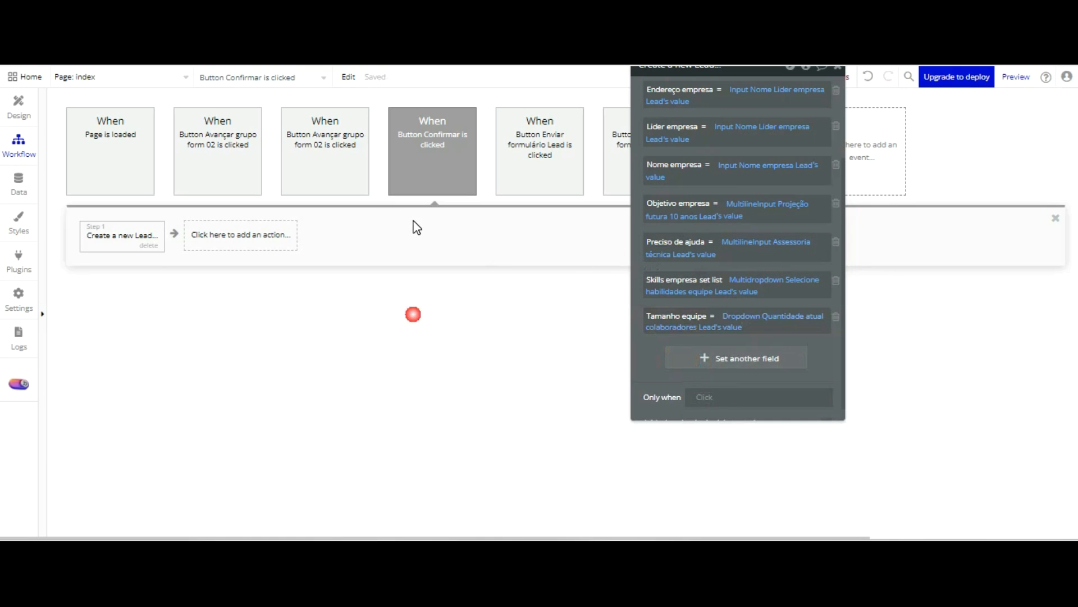
# Add a Reset data element action after the Lead creation and target it at Group Form 01
pyautogui.click(197, 230)
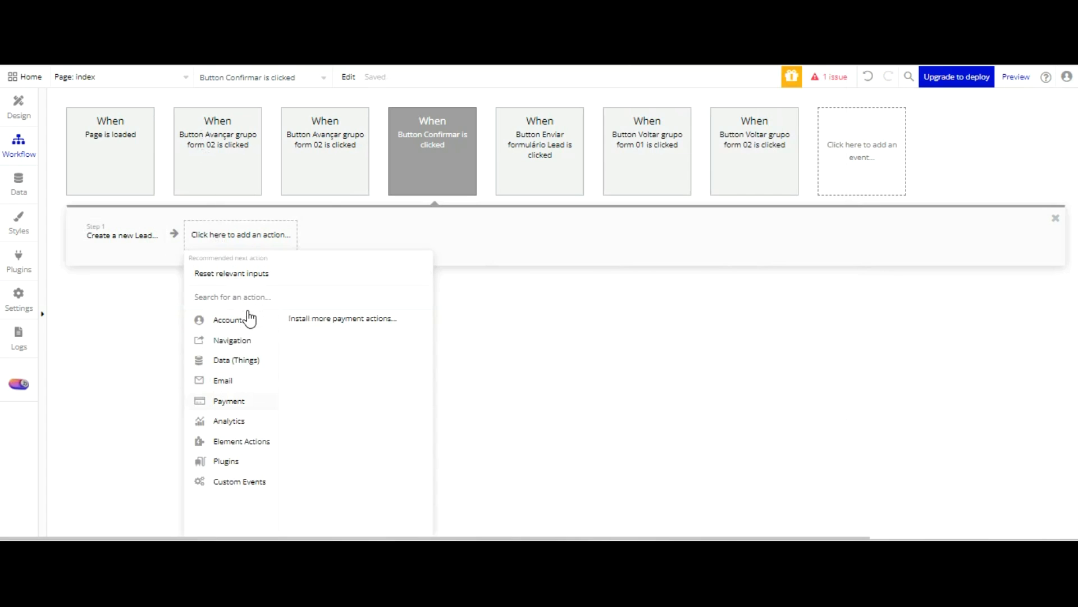
pyautogui.moveTo(257, 349)
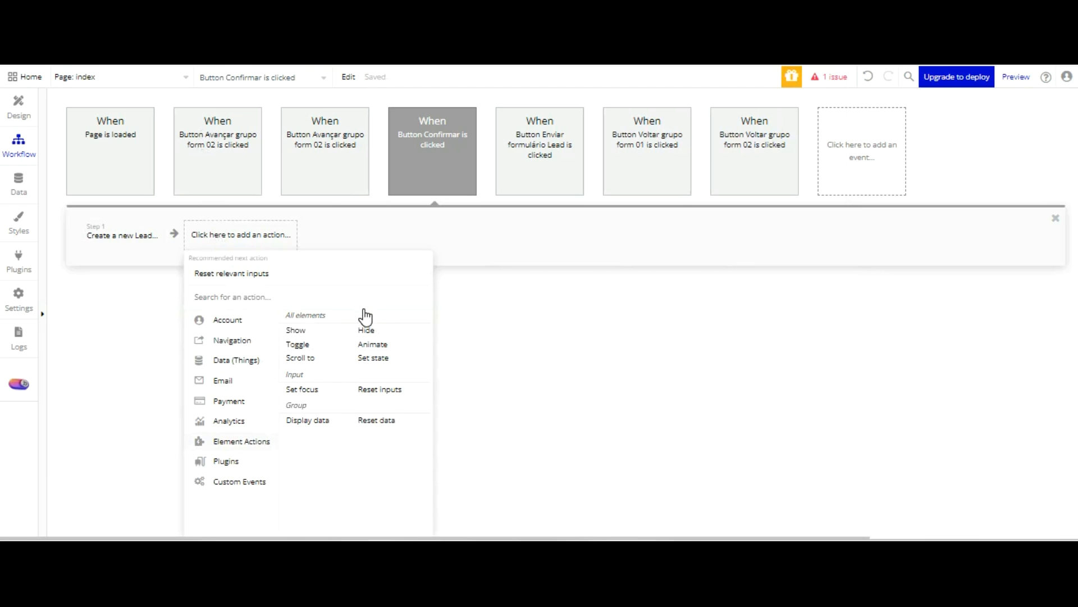
pyautogui.click(377, 420)
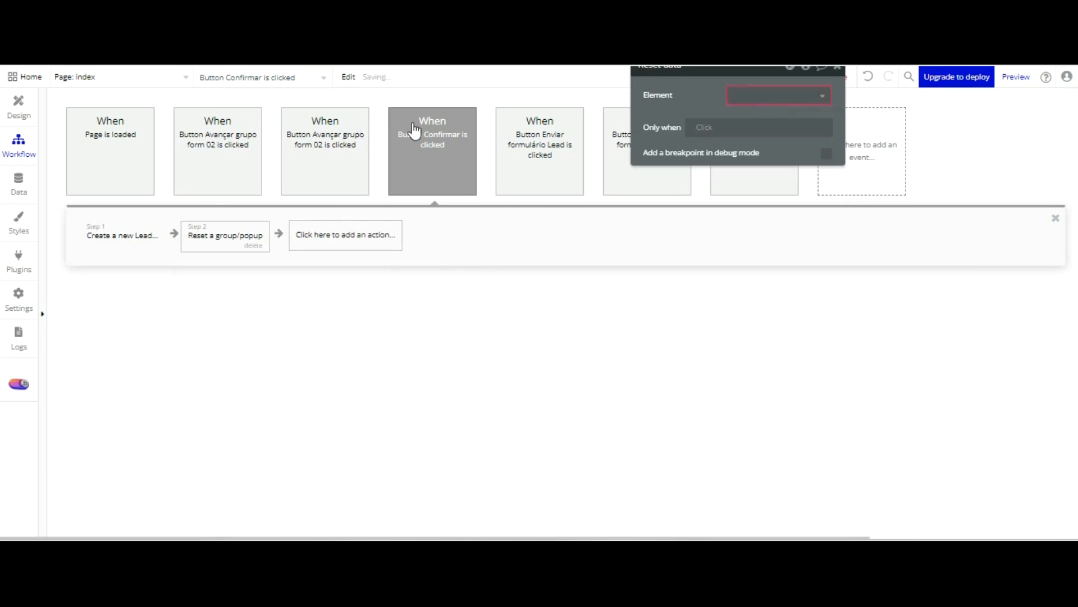
pyautogui.click(782, 96)
pyautogui.press('Down')
pyautogui.press('Down')
pyautogui.press('Down')
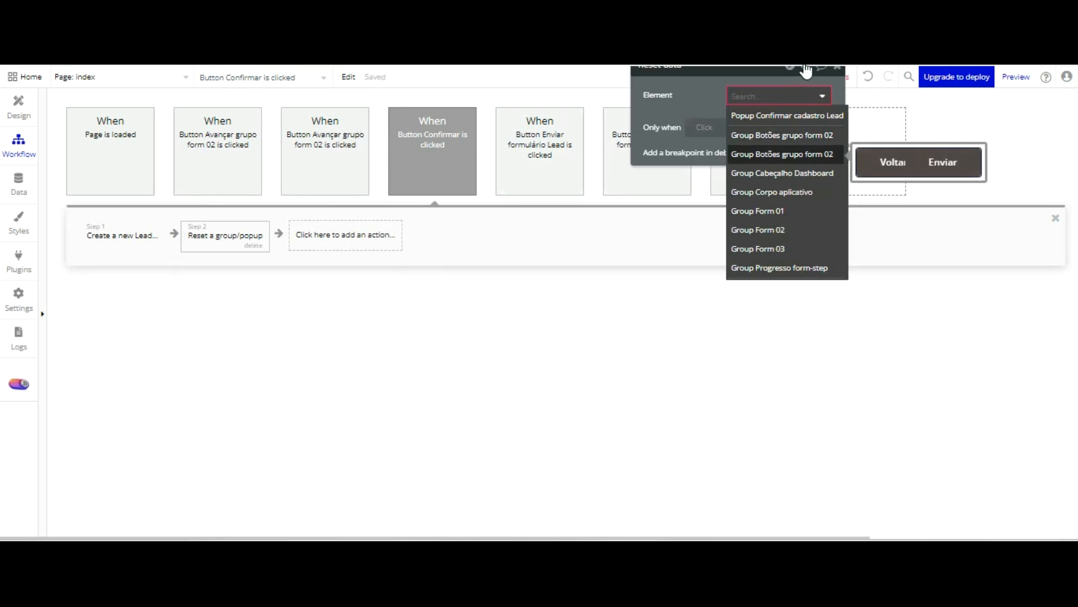
pyautogui.press('Down')
pyautogui.press('Down')
pyautogui.press('Down')
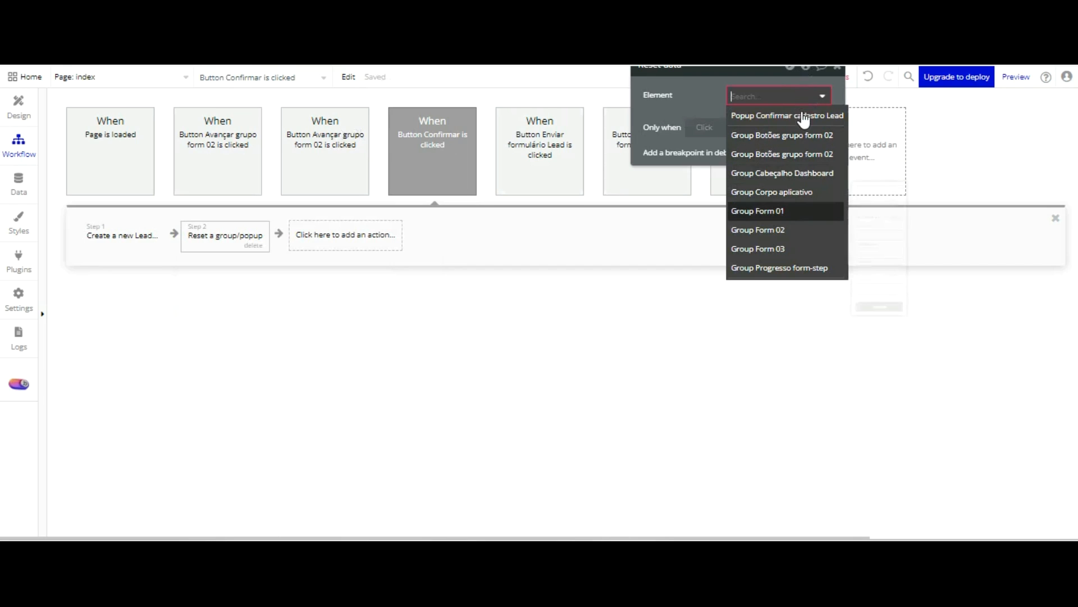
pyautogui.press('Return')
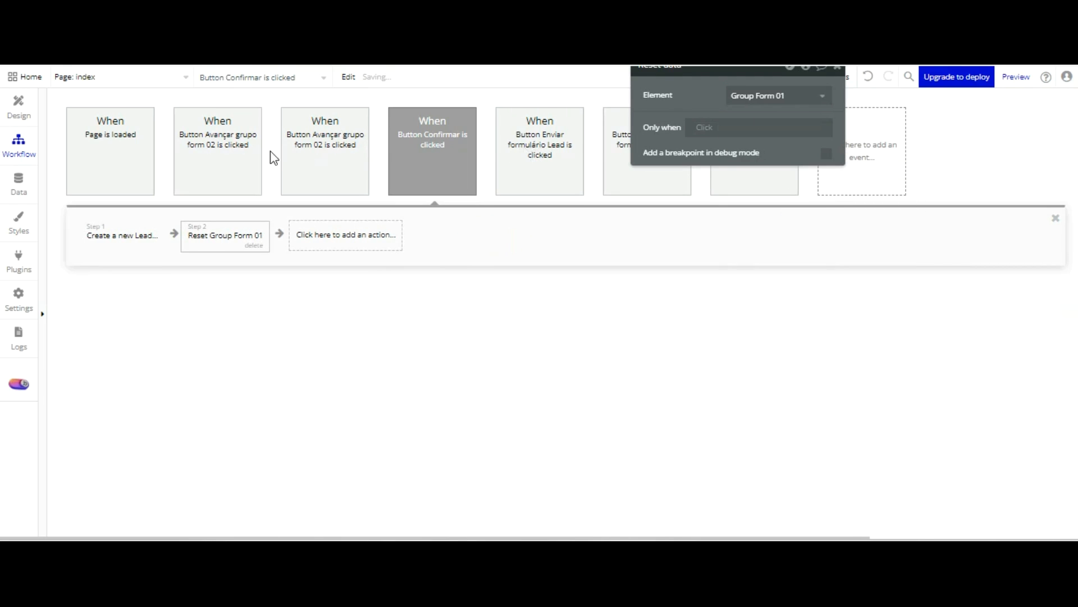
# Copy the Reset Group Form 01 action and paste it twice as steps 3 and 4 of the workflow
pyautogui.rightClick(224, 239)
pyautogui.click(248, 322)
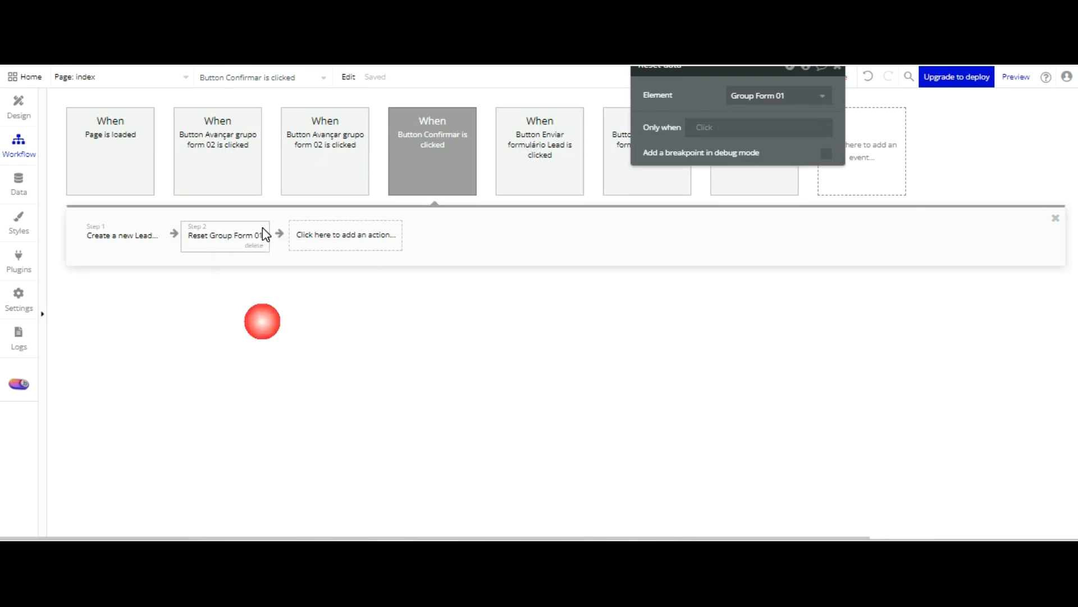
pyautogui.rightClick(331, 240)
pyautogui.hotkey('ctrl', 'v')
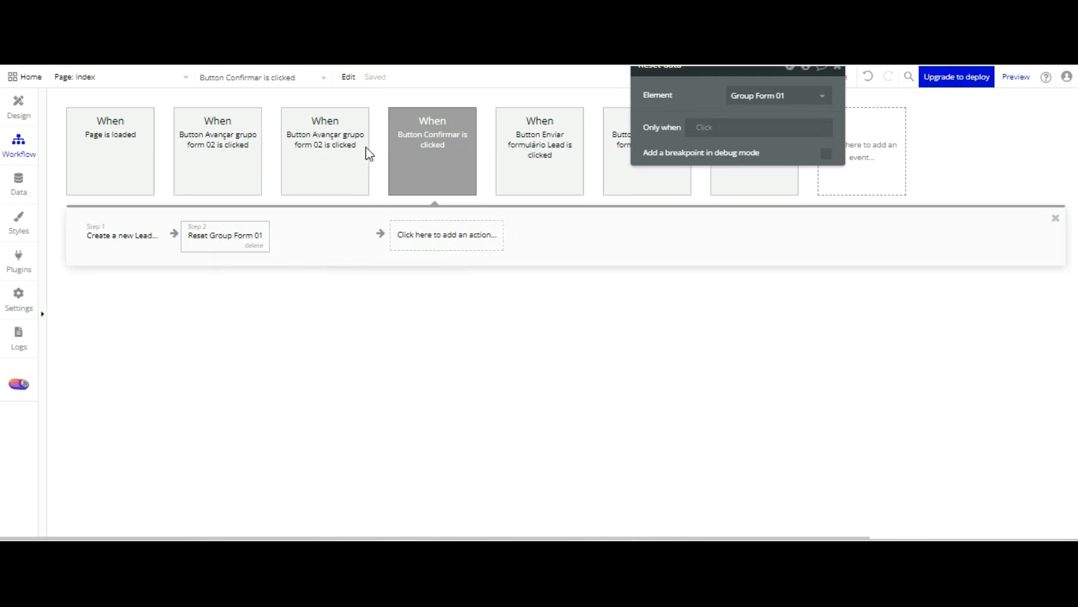
pyautogui.click(495, 245)
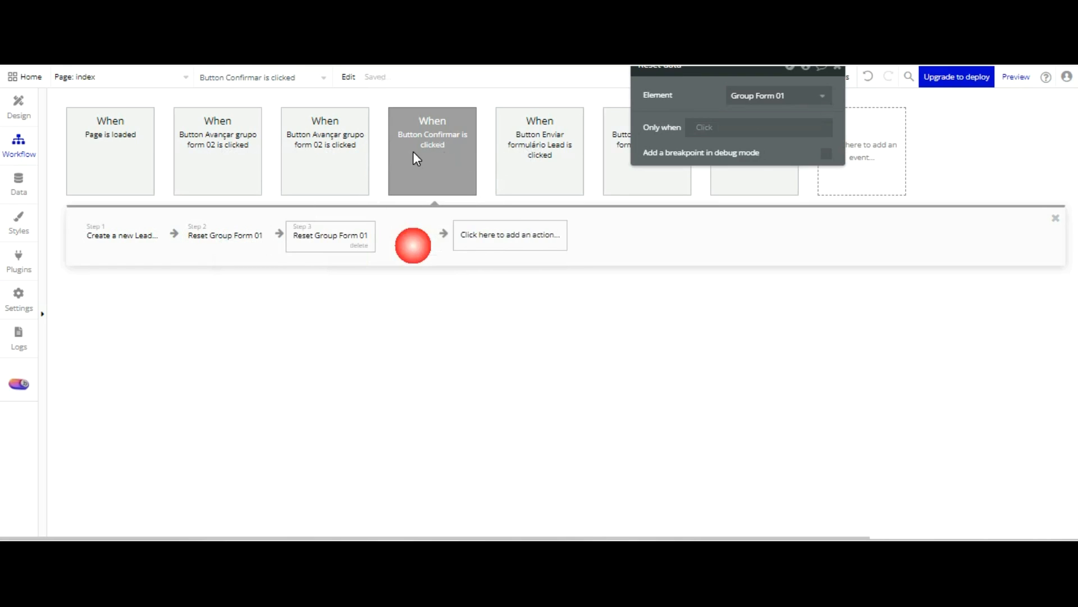
pyautogui.click(342, 242)
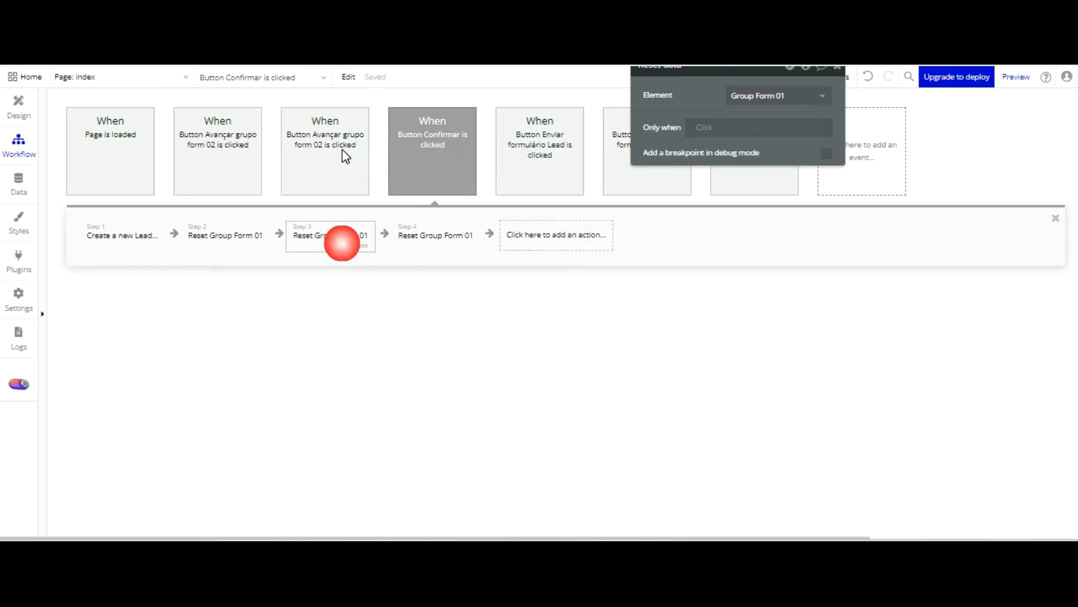
pyautogui.click(359, 245)
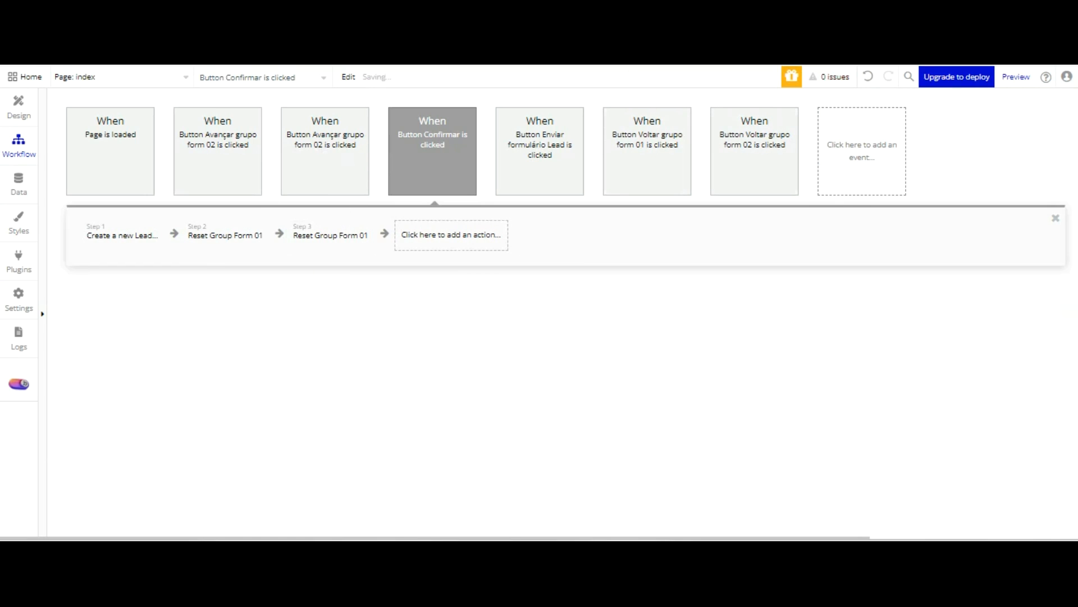
pyautogui.hotkey('ctrl', 'z')
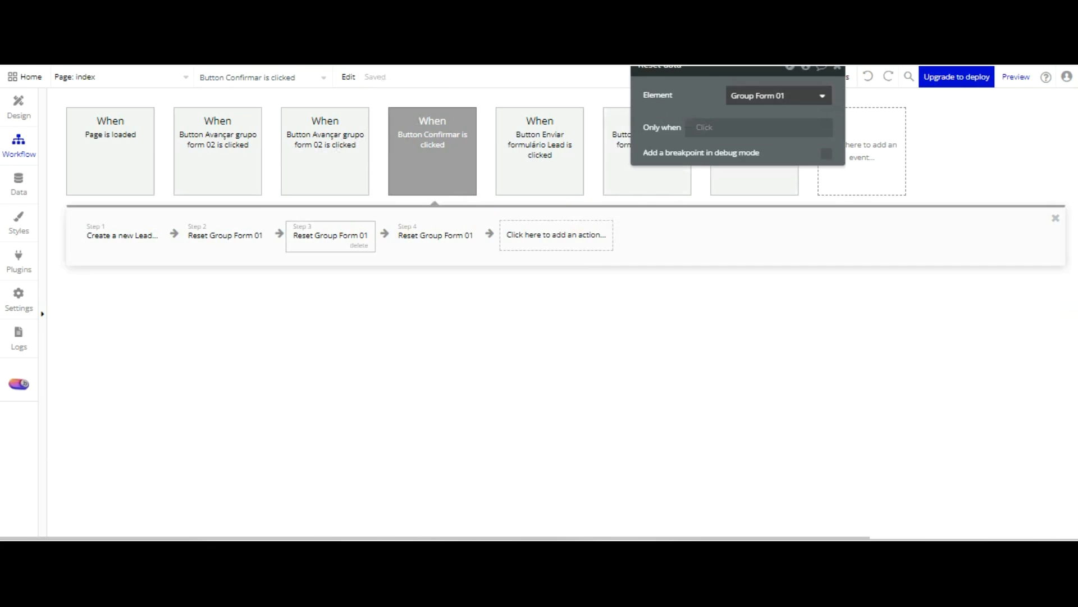
# Change the element reset in step 3 to Group Form 02 and in step 4 to Group Form 03
pyautogui.click(741, 94)
pyautogui.click(787, 230)
pyautogui.click(463, 233)
pyautogui.click(786, 95)
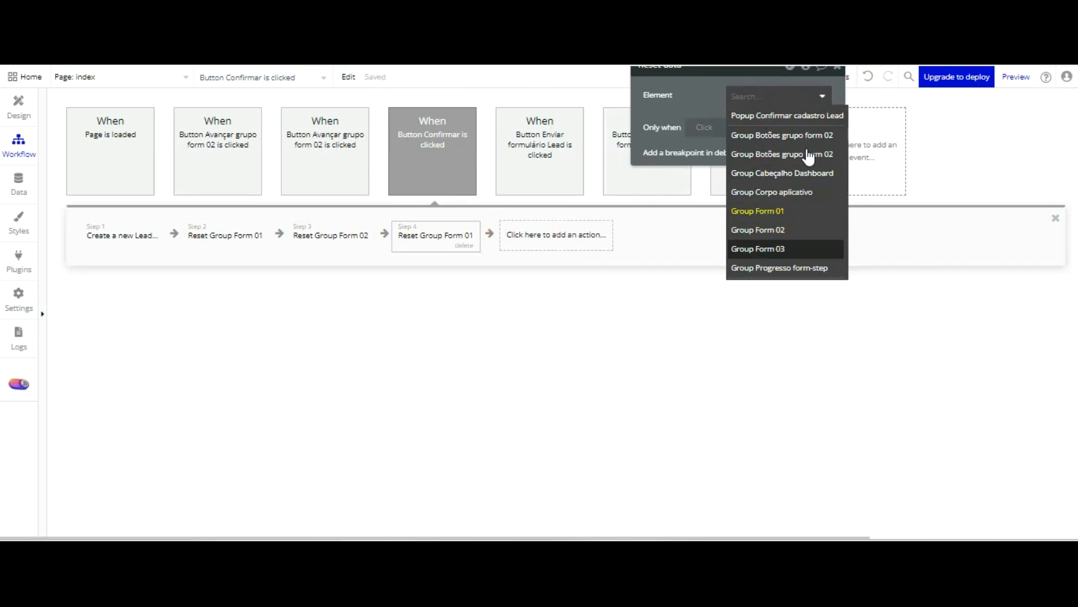
pyautogui.click(786, 248)
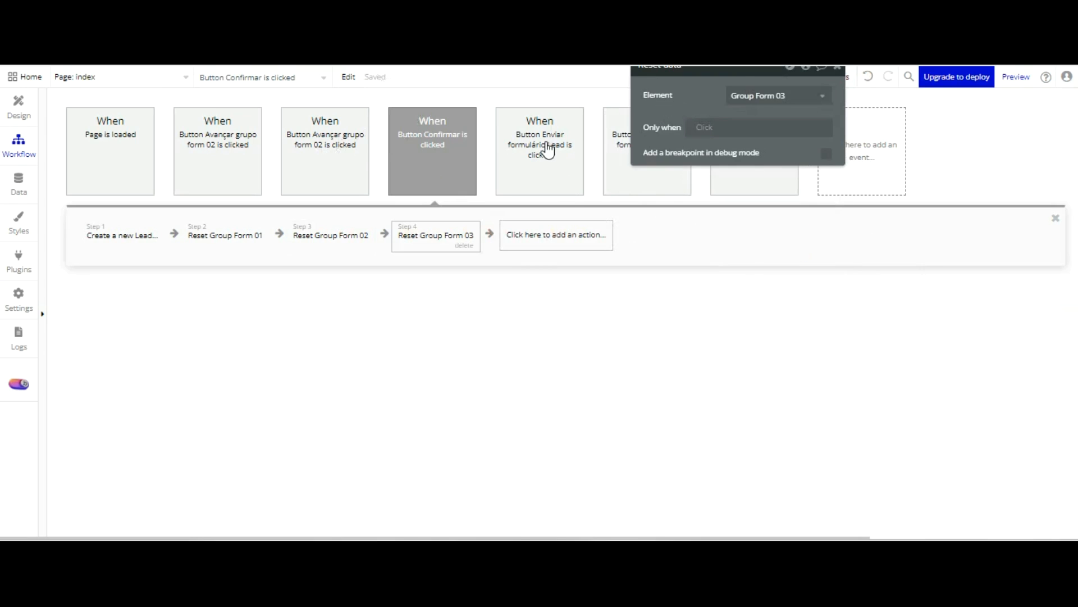
# Search the plugin library for toast and install the Alert Toast Message Notify · BEP plugin
pyautogui.click(546, 235)
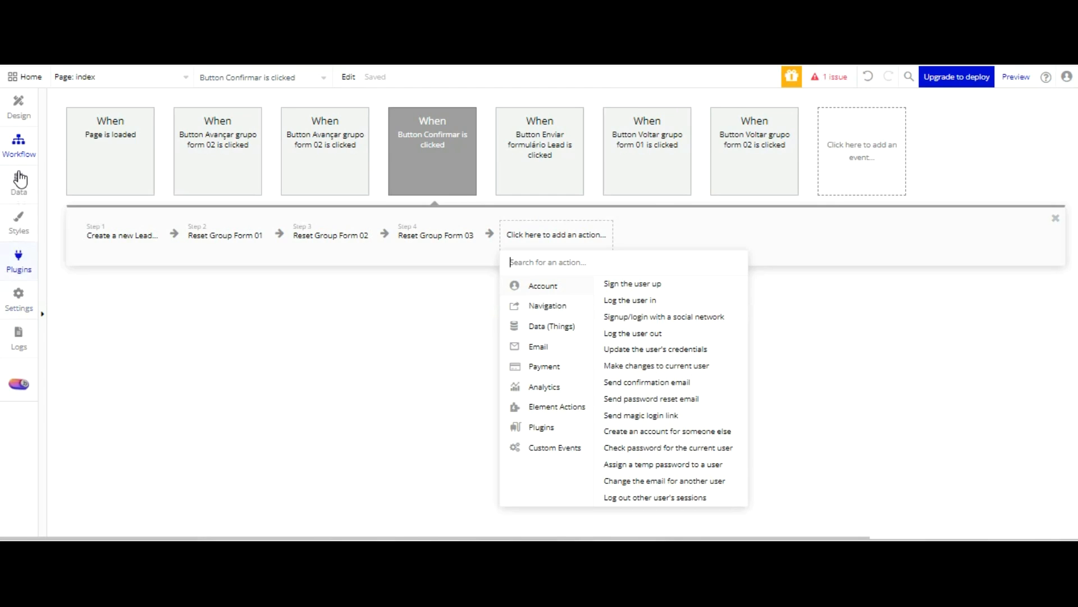
pyautogui.click(19, 259)
pyautogui.click(1021, 112)
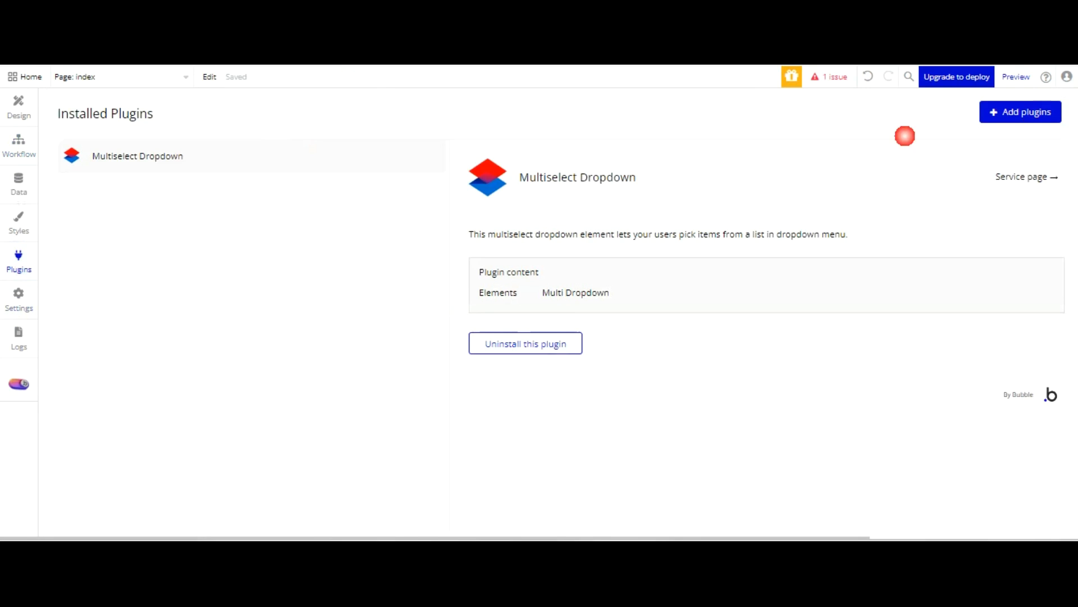
pyautogui.write('toa')
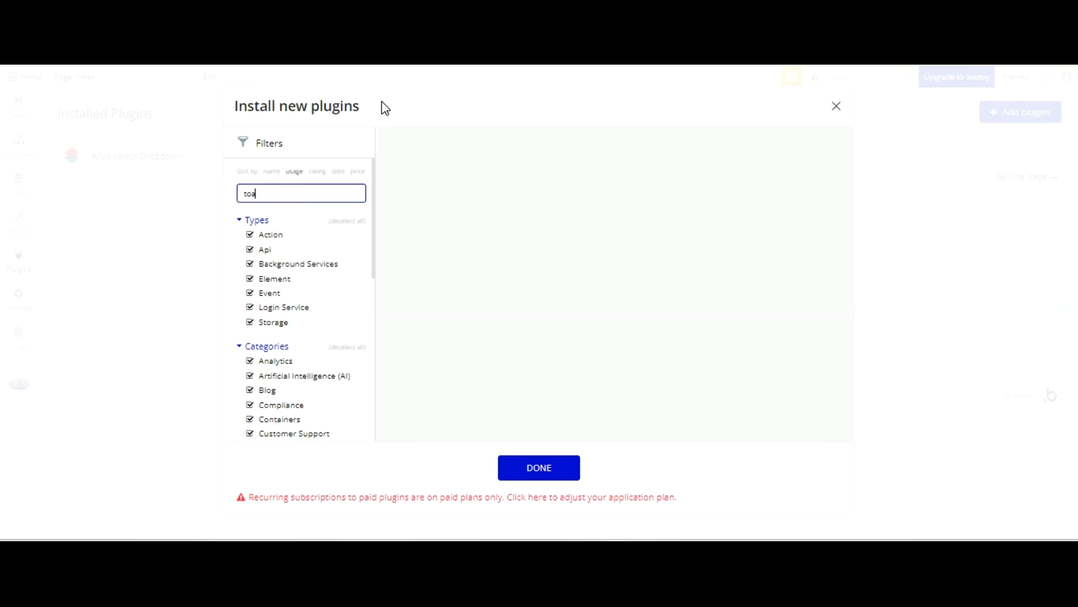
pyautogui.write('st')
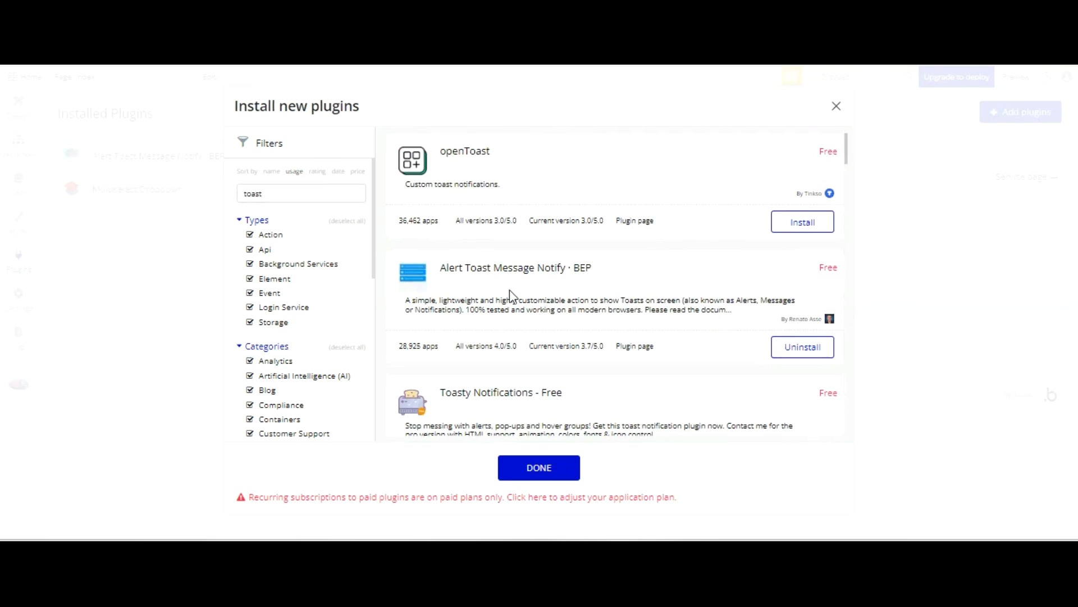
pyautogui.click(539, 462)
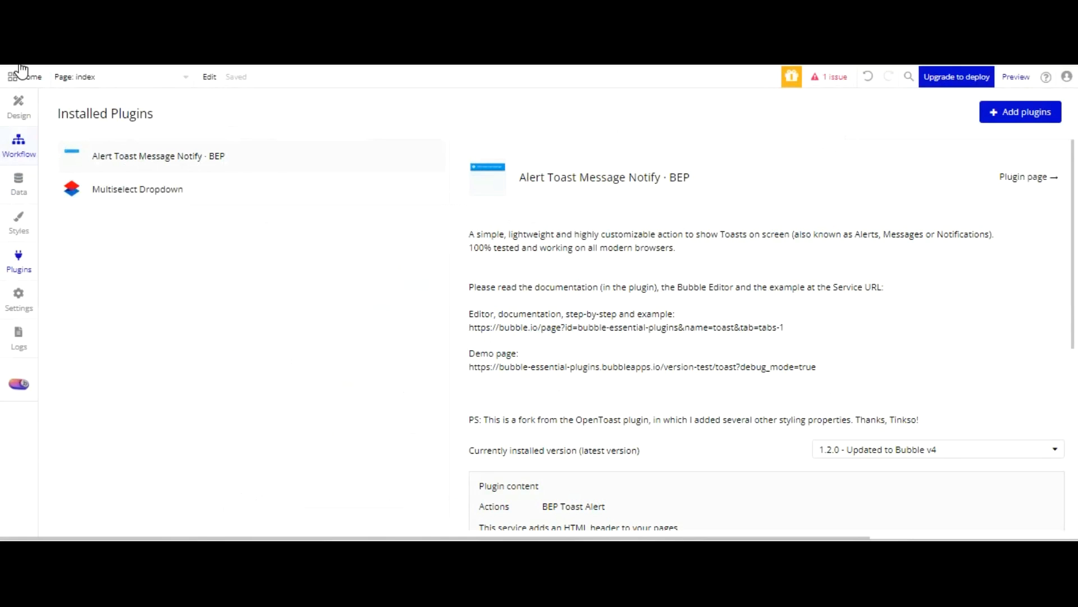
# Add a BEP Toast Alert action as step 5 of the Button Confirmar workflow
pyautogui.click(19, 145)
pyautogui.click(522, 233)
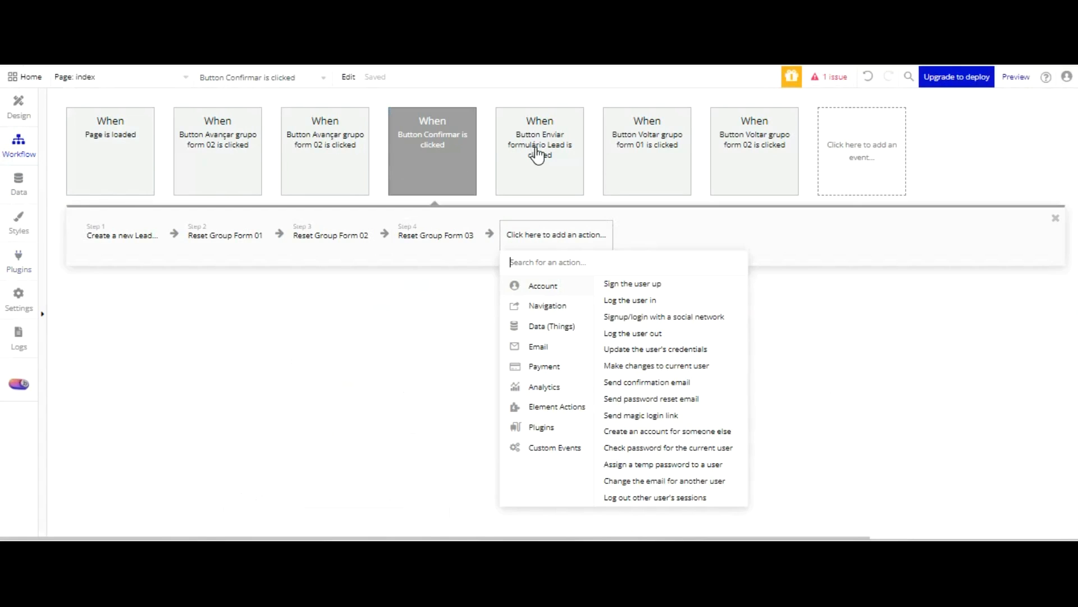
pyautogui.write('bep')
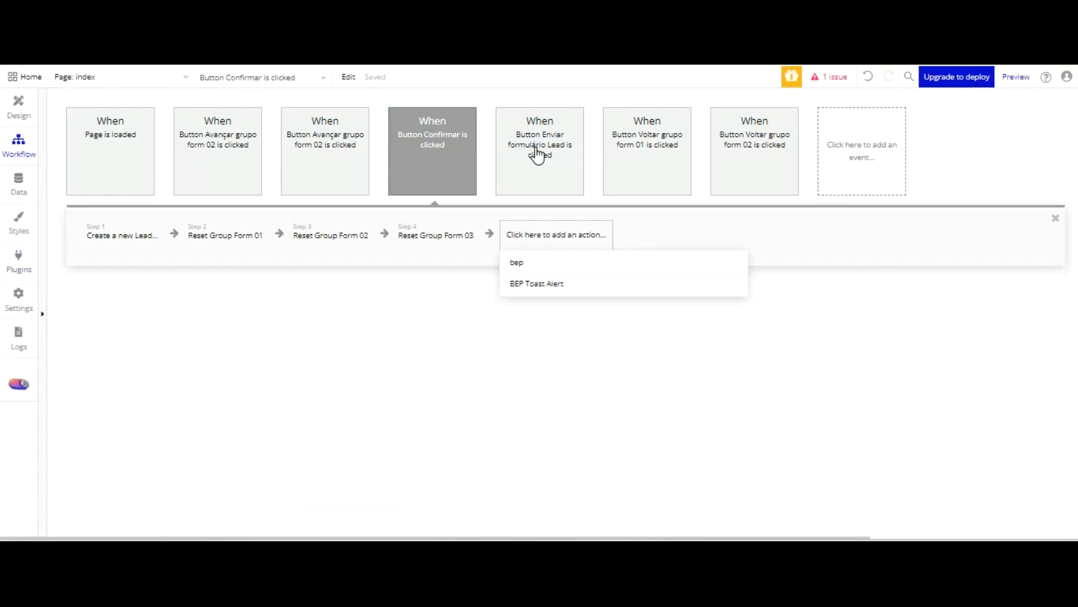
pyautogui.click(536, 284)
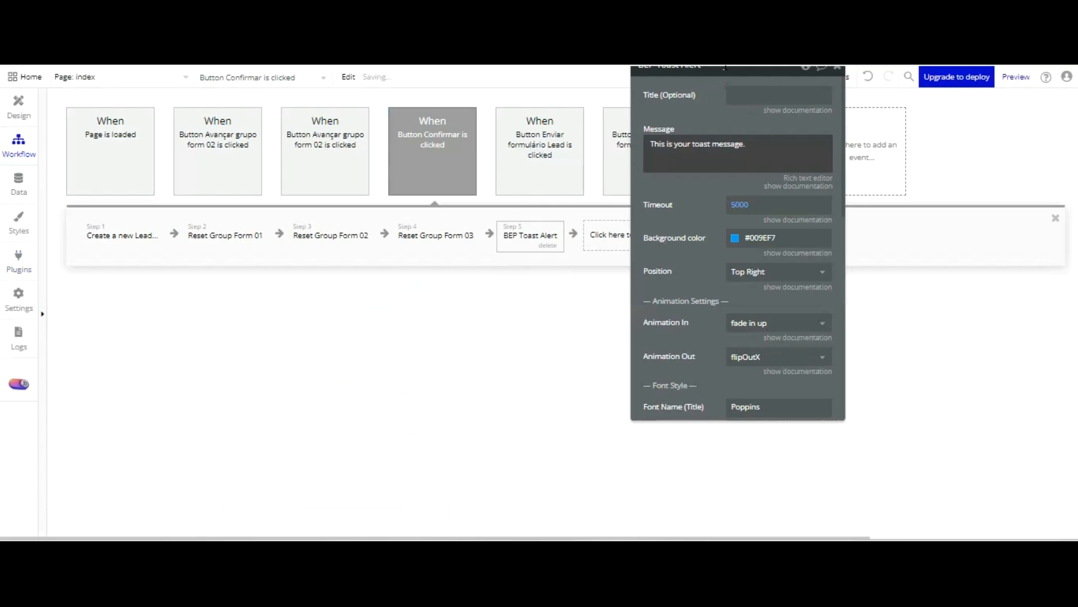
# Set the toast alert's message to "Cadastro Efetuado!" and its timeout to 2500
pyautogui.click(726, 143)
pyautogui.scroll(2, 713, 144)
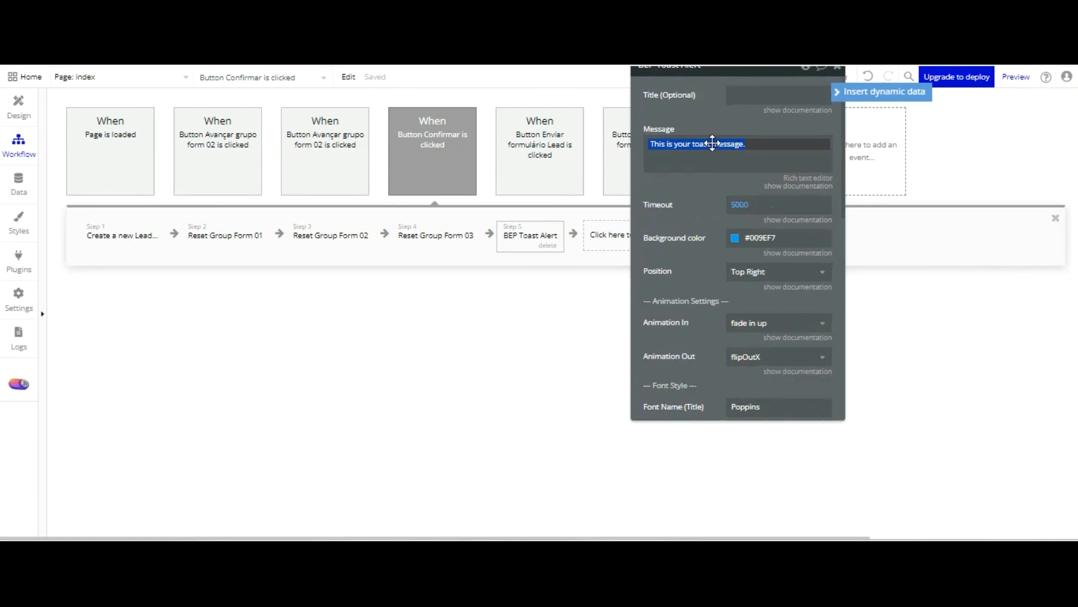
pyautogui.write('Cadastro Efetuado')
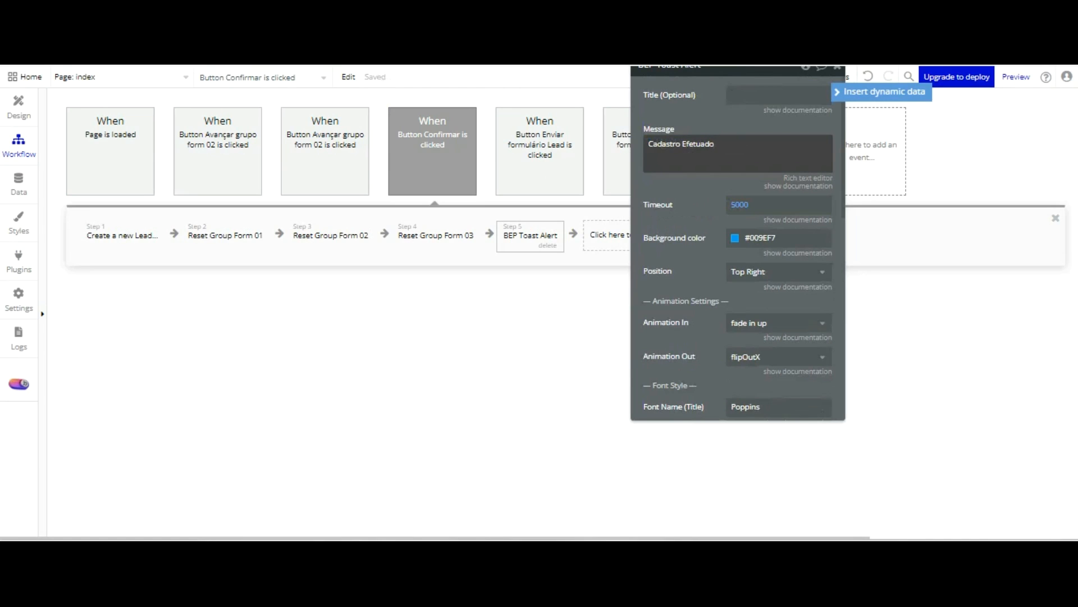
pyautogui.press('Tab')
pyautogui.press('Tab')
pyautogui.hotkey('shift', 'Tab')
pyautogui.press('BackSpace')
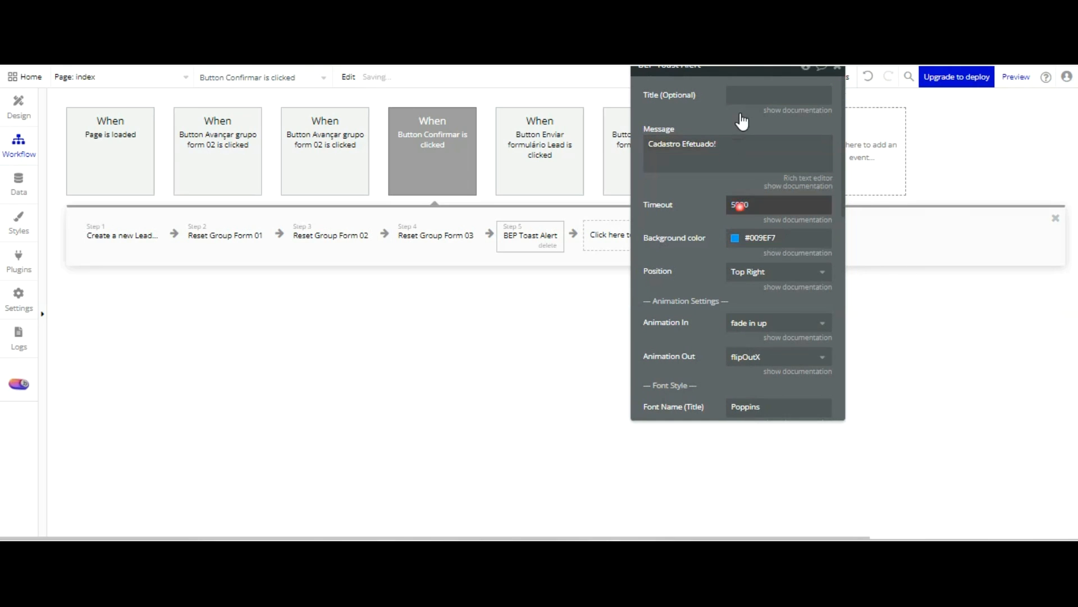
pyautogui.press('BackSpace')
pyautogui.write('2500')
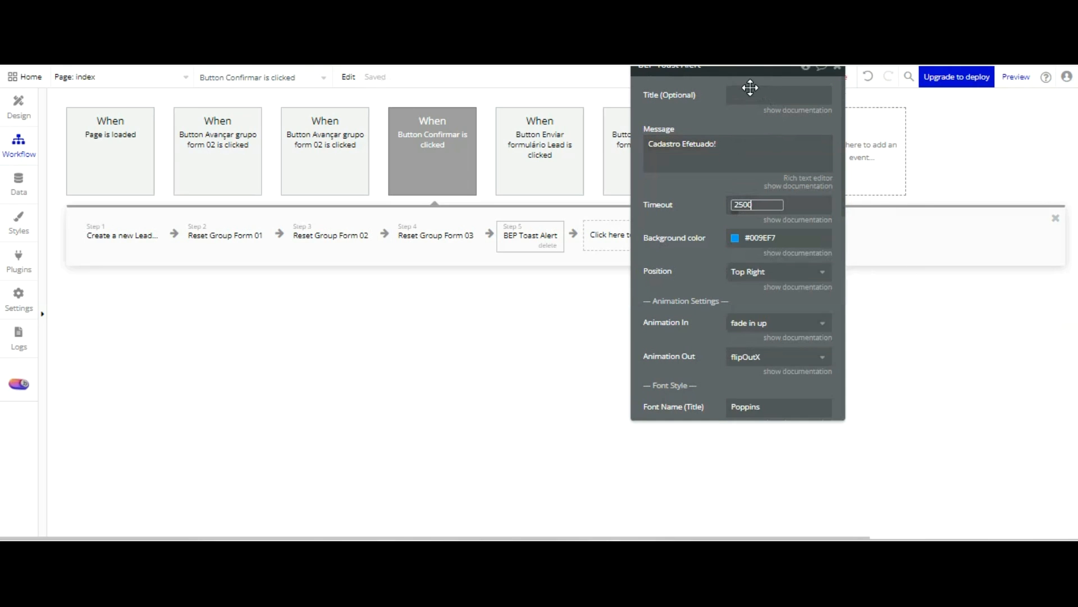
pyautogui.press('Tab')
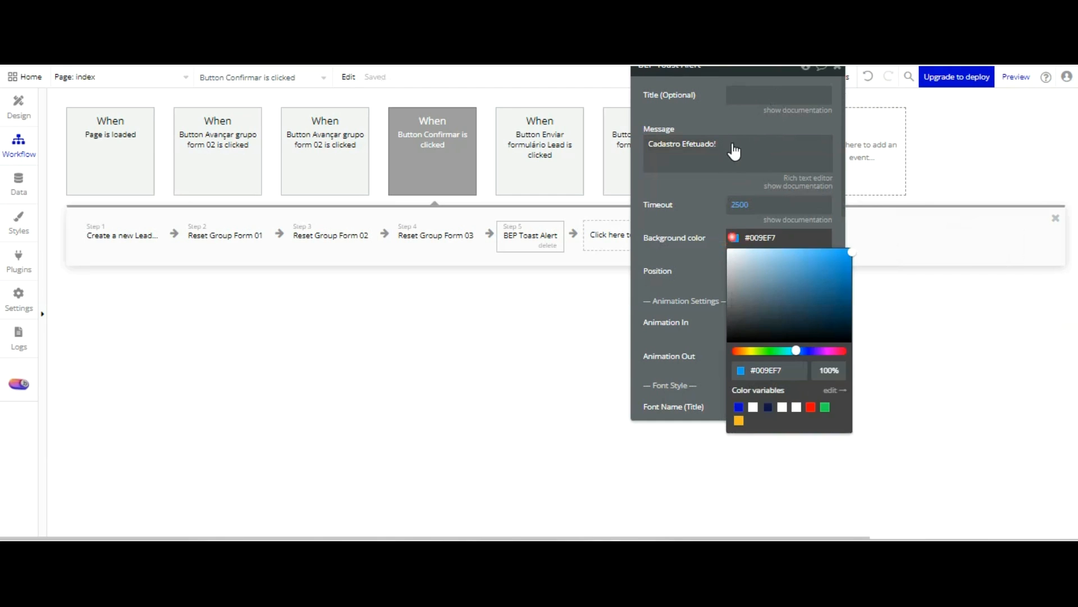
# Give the toast alert the green Success background color and set its position to Center
pyautogui.click(825, 407)
pyautogui.click(727, 208)
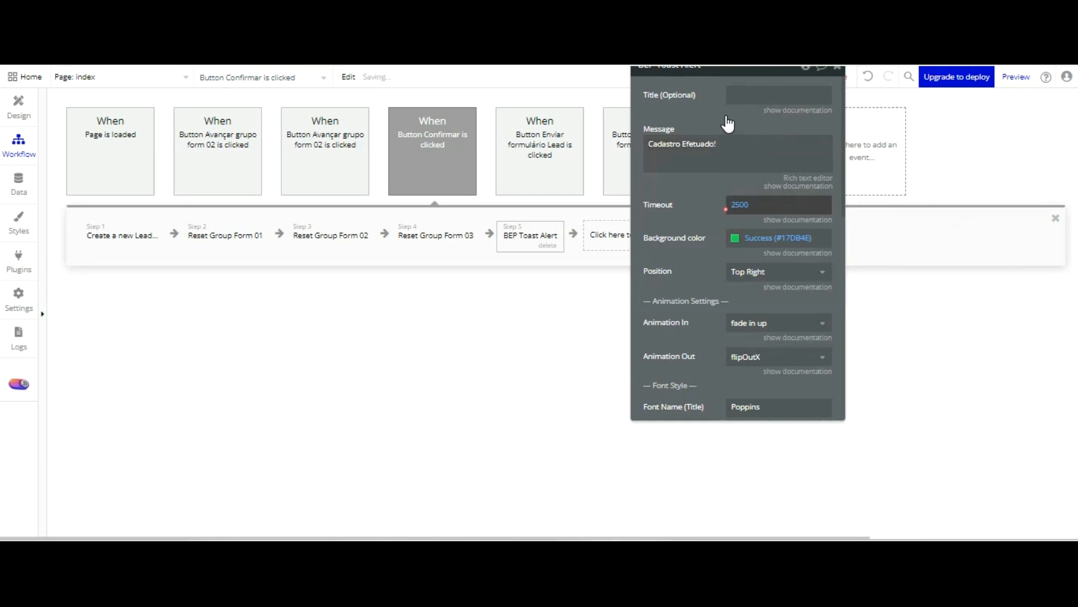
pyautogui.click(759, 272)
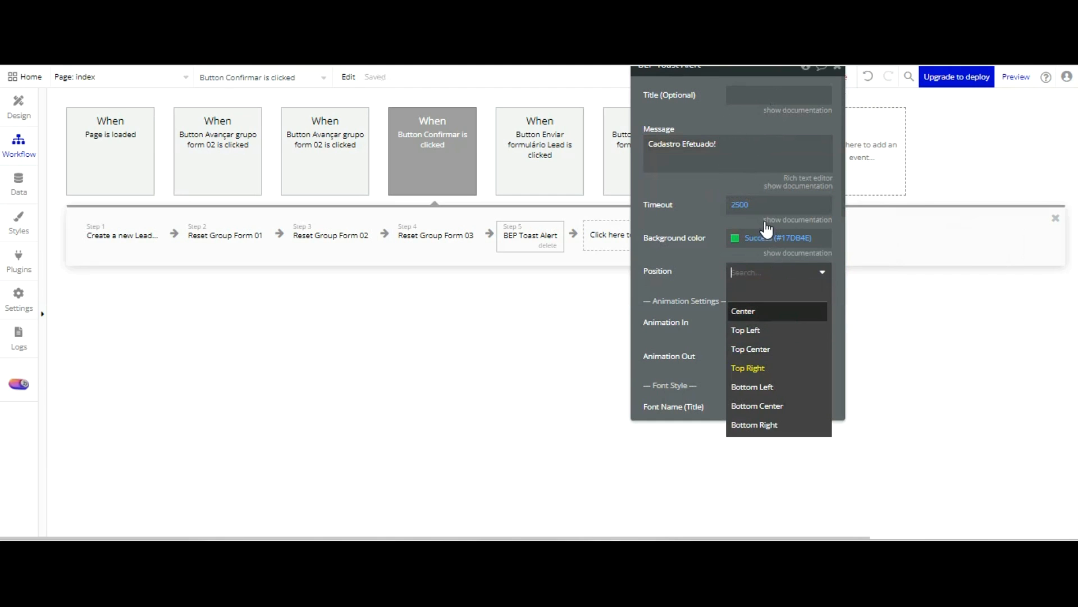
pyautogui.click(760, 311)
# Set the toast alert's message font size to 20
pyautogui.scroll(-1, 704, 270)
pyautogui.scroll(-7, 704, 181)
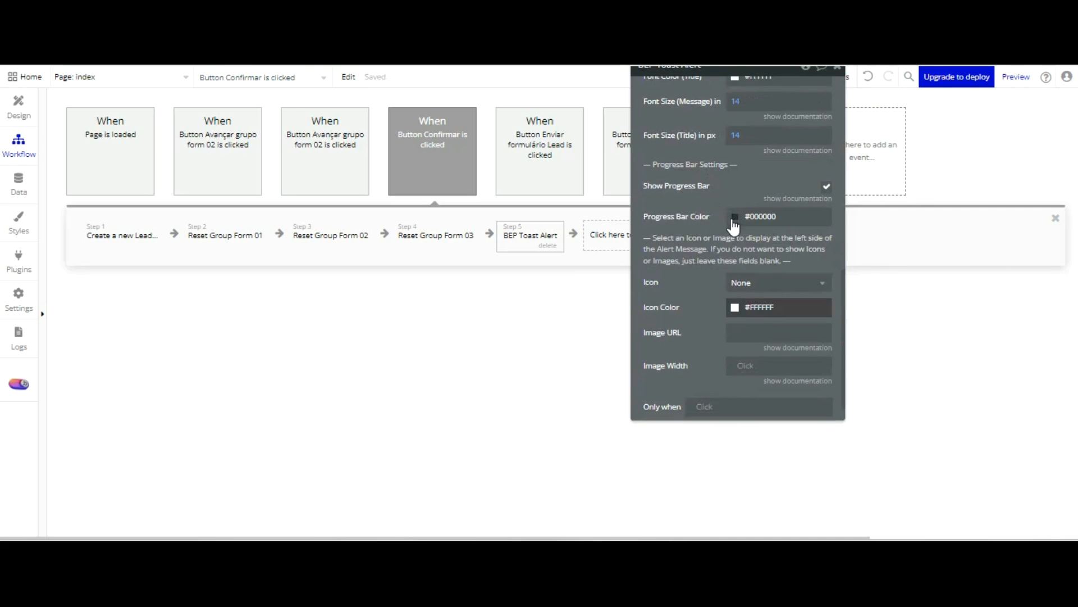
pyautogui.click(736, 102)
pyautogui.write('20')
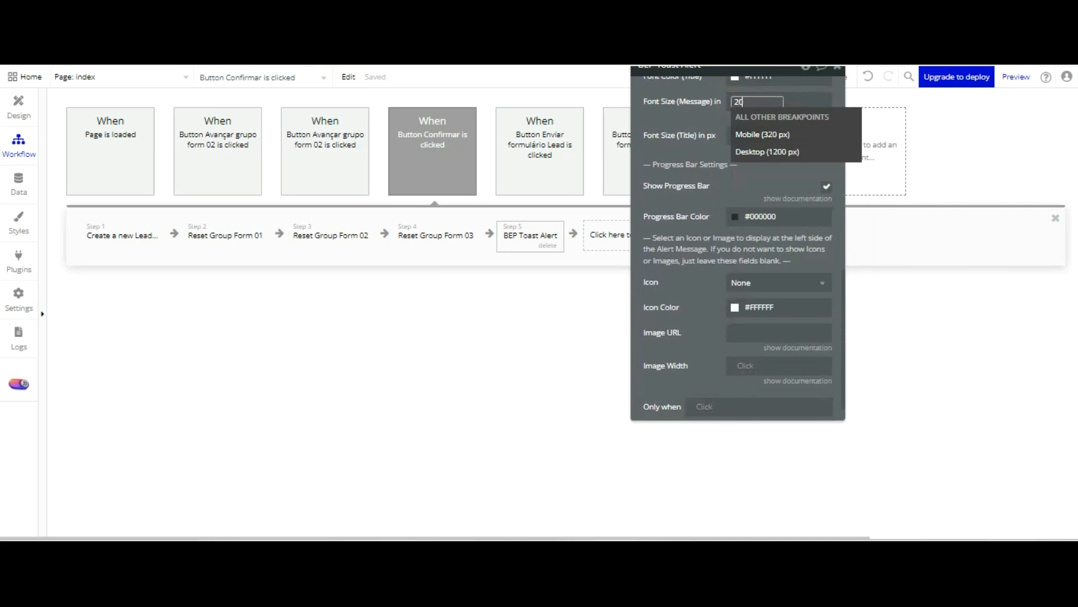
pyautogui.click(715, 119)
# Add a Hide element action as step 6, targeting Popup Confirmar cadastro Lead
pyautogui.click(602, 234)
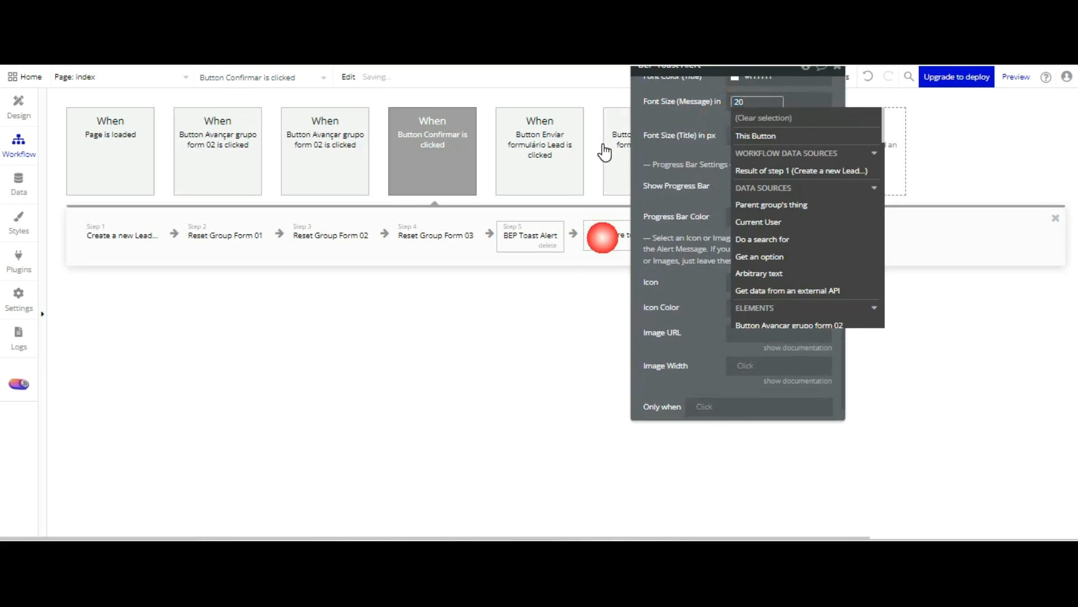
pyautogui.moveTo(666, 406)
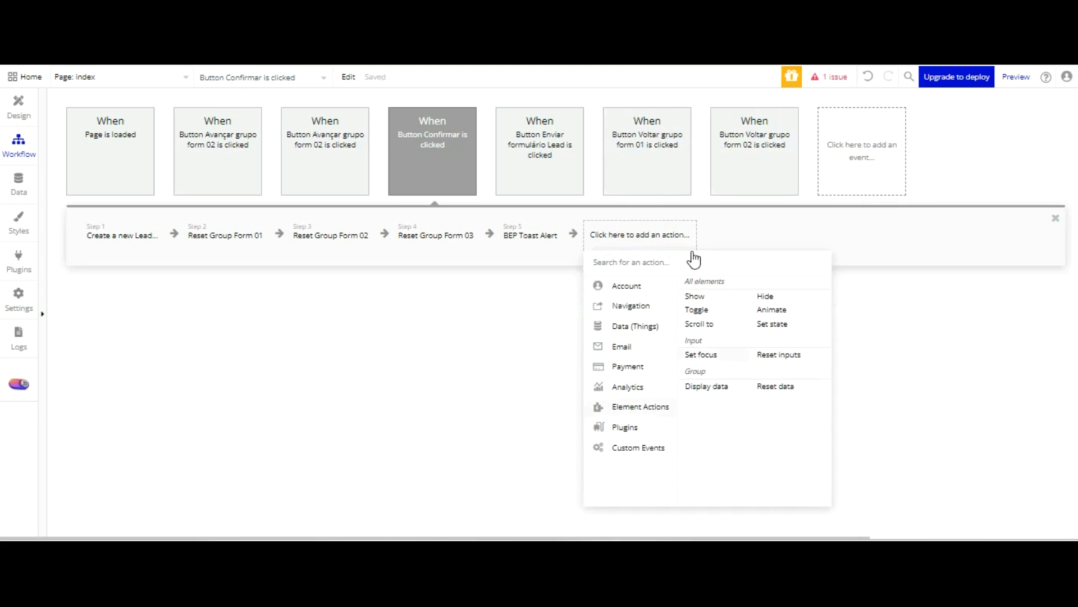
pyautogui.click(765, 296)
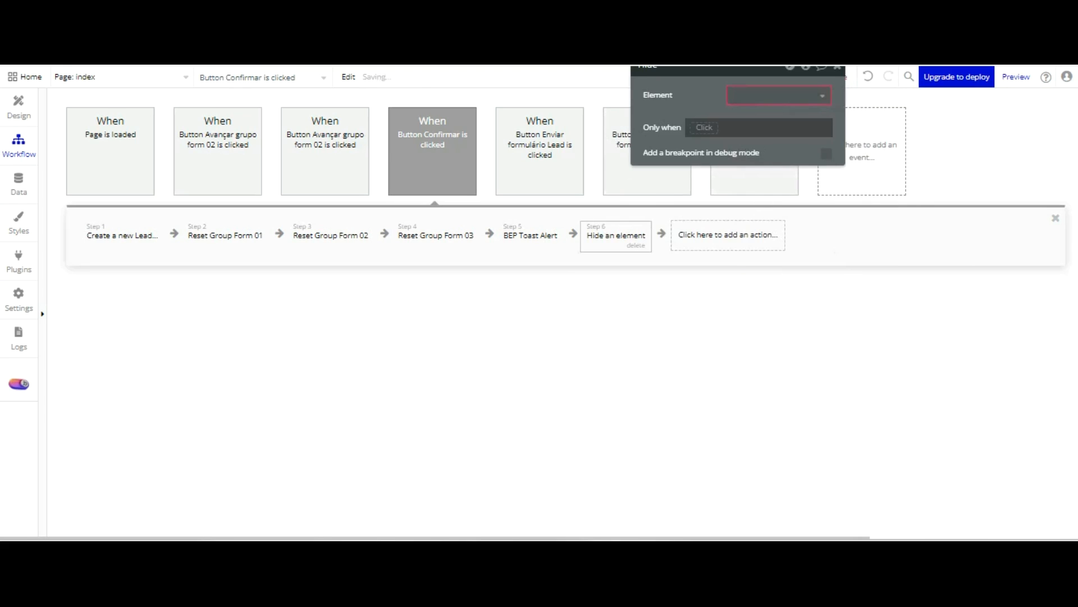
pyautogui.click(780, 96)
pyautogui.click(788, 115)
pyautogui.click(704, 129)
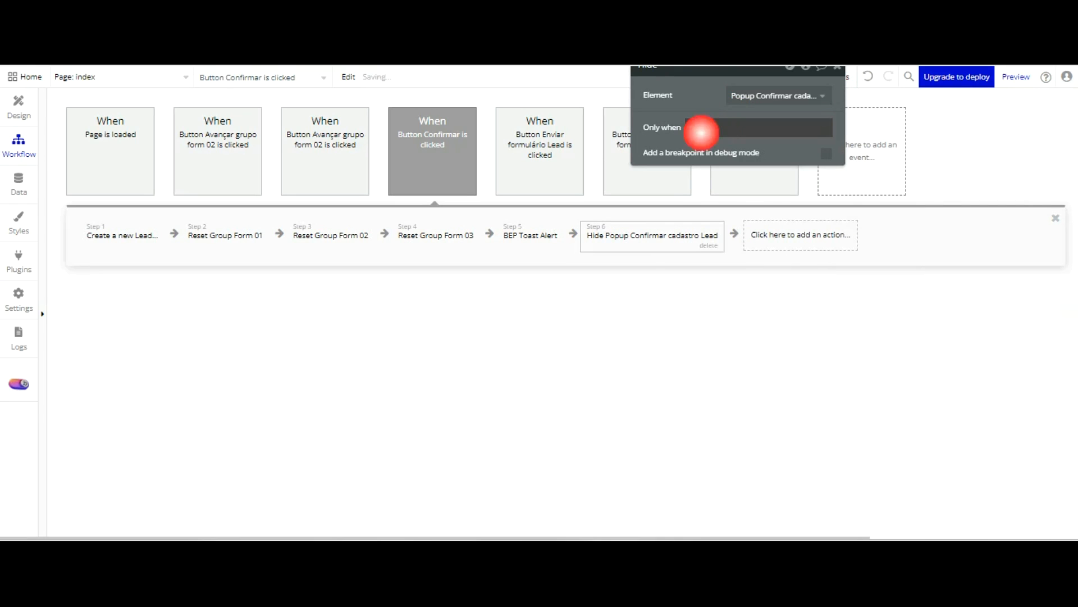
# Reload the Dashboard Leads preview page and enter "Rincão Informática Academy" as the Nome Empresa
pyautogui.hotkey('ctrl', 'Tab')
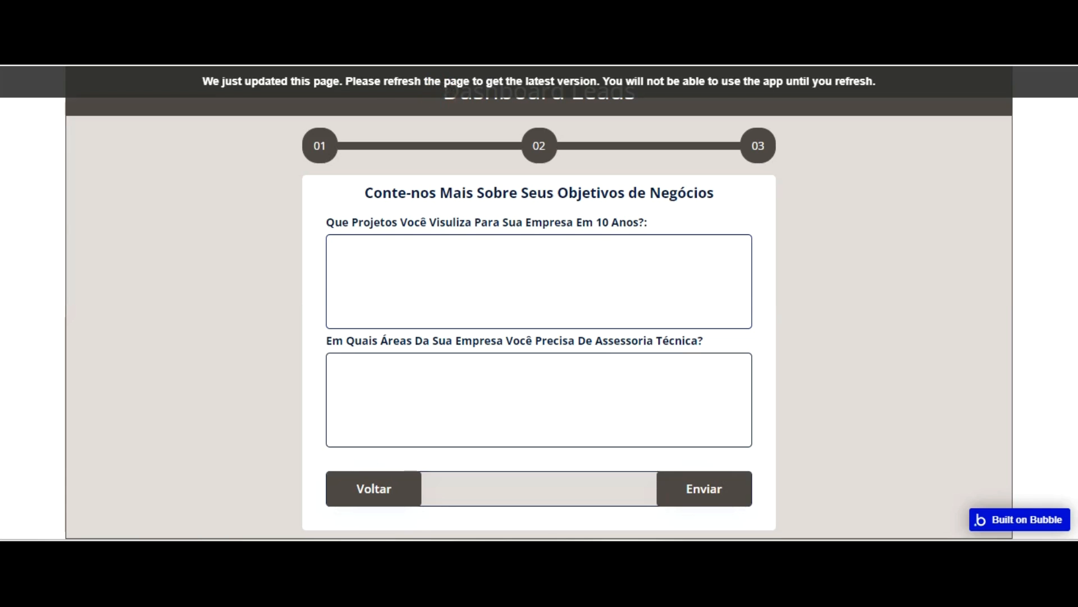
pyautogui.press('F5')
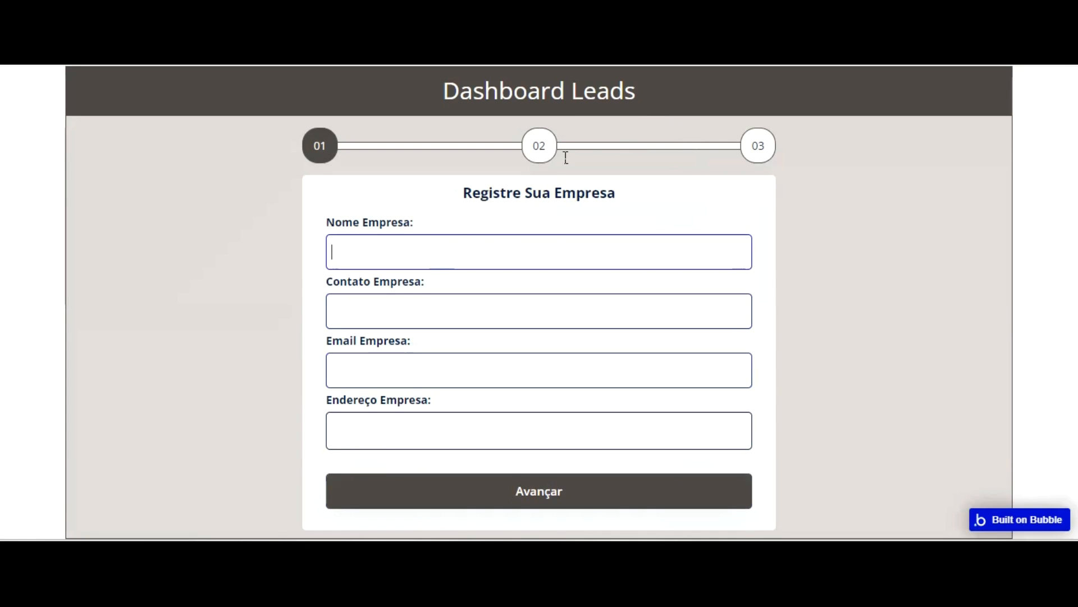
pyautogui.write('Rincão INform')
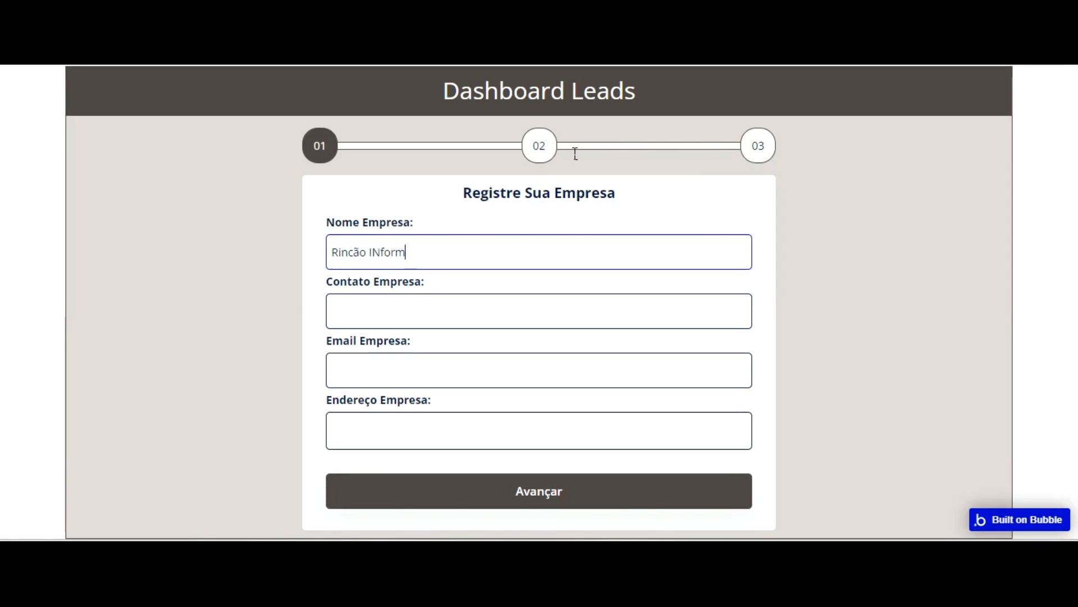
pyautogui.write('ática Academy')
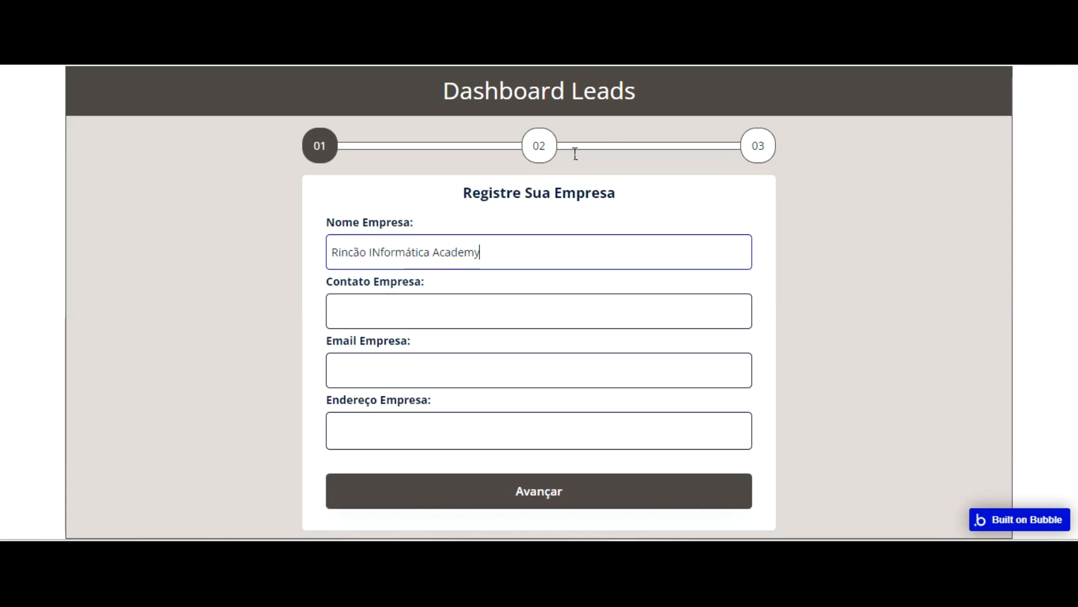
pyautogui.click(378, 251)
pyautogui.press('BackSpace')
pyautogui.write('n')
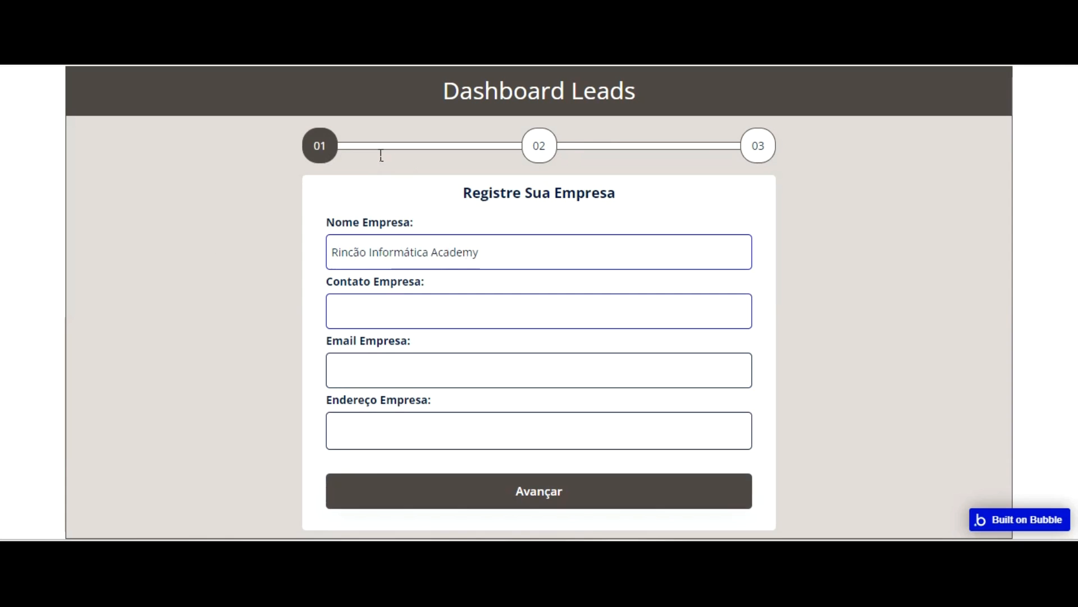
# Fill in the company's contact phone number and e-mail address in the first form group
pyautogui.press('Tab')
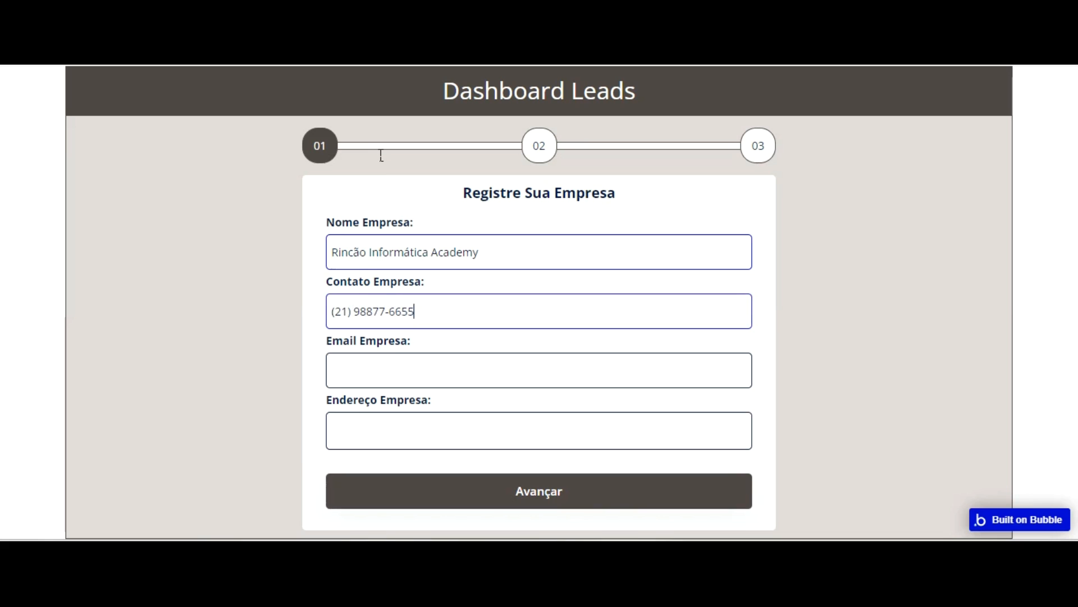
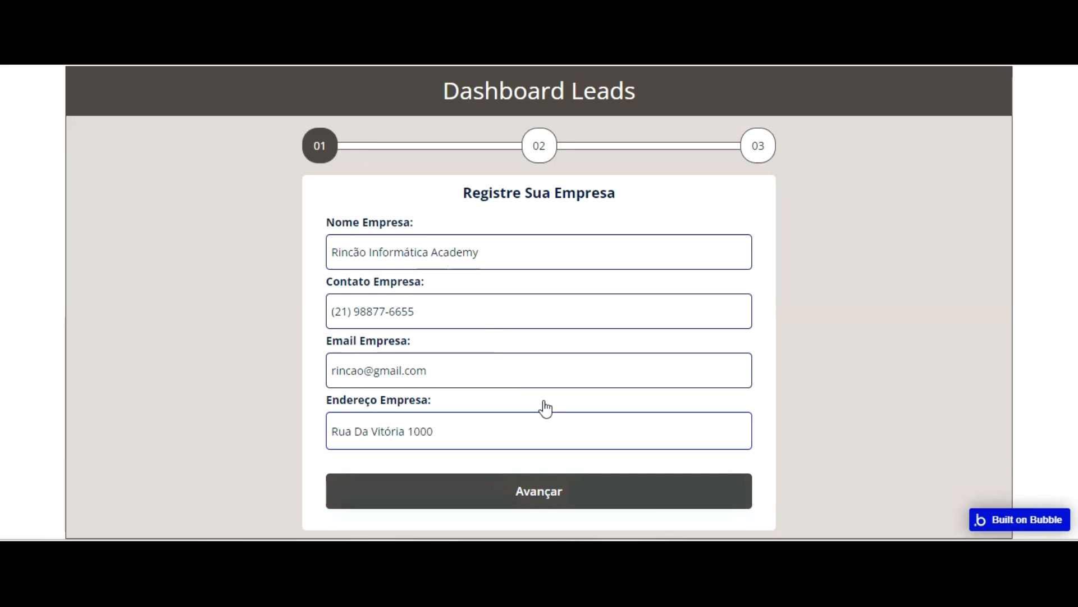
# Fill in the company's street address and advance to the second form group
pyautogui.click(540, 491)
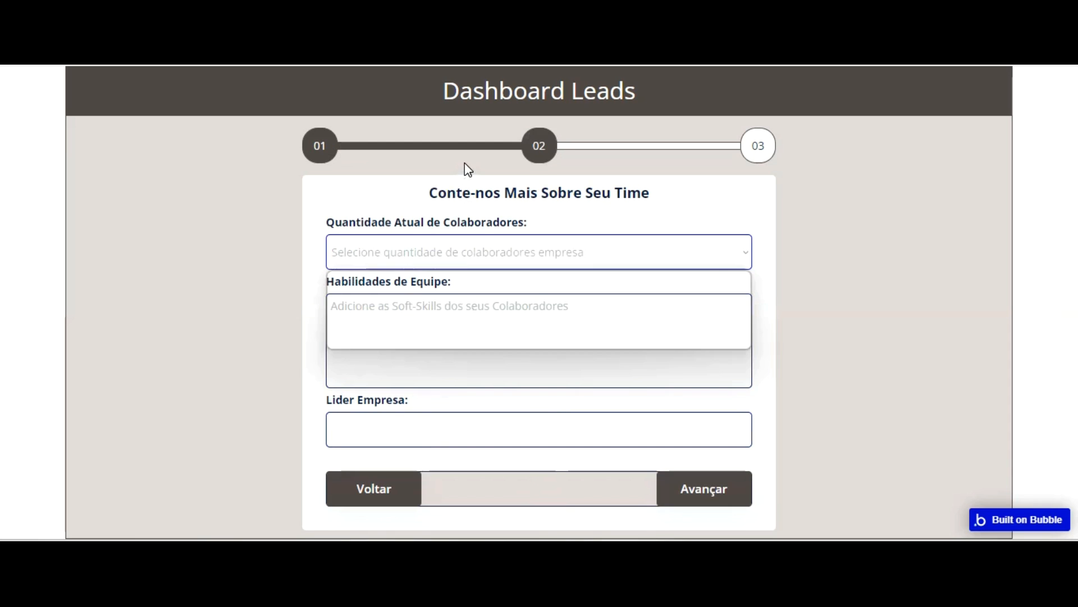
# Set the employee count to 01 - 50 Colaboradores and add Colaboração, Flexibilidade, Organização and Planejamento as team skills
pyautogui.click(450, 280)
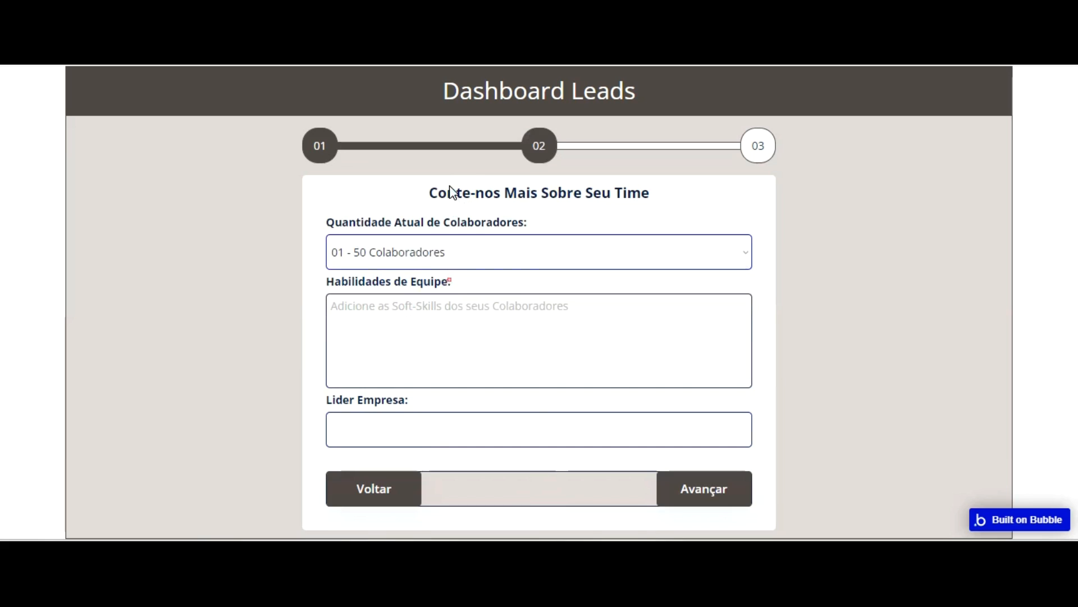
pyautogui.click(440, 318)
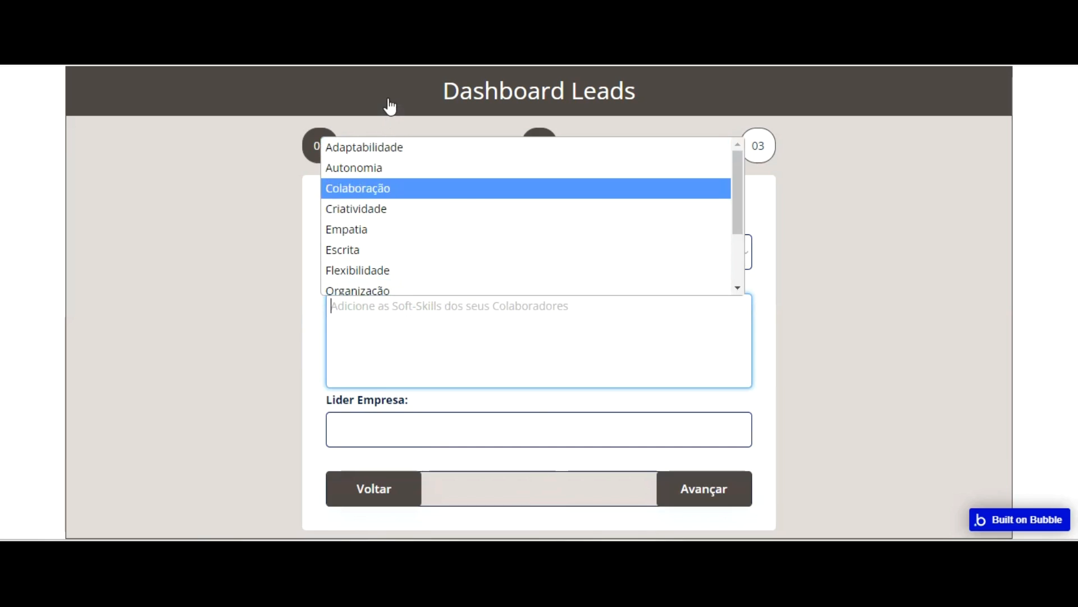
pyautogui.click(390, 189)
pyautogui.click(420, 322)
pyautogui.click(411, 271)
pyautogui.click(427, 325)
pyautogui.click(397, 288)
pyautogui.click(404, 343)
pyautogui.scroll(-2, 392, 147)
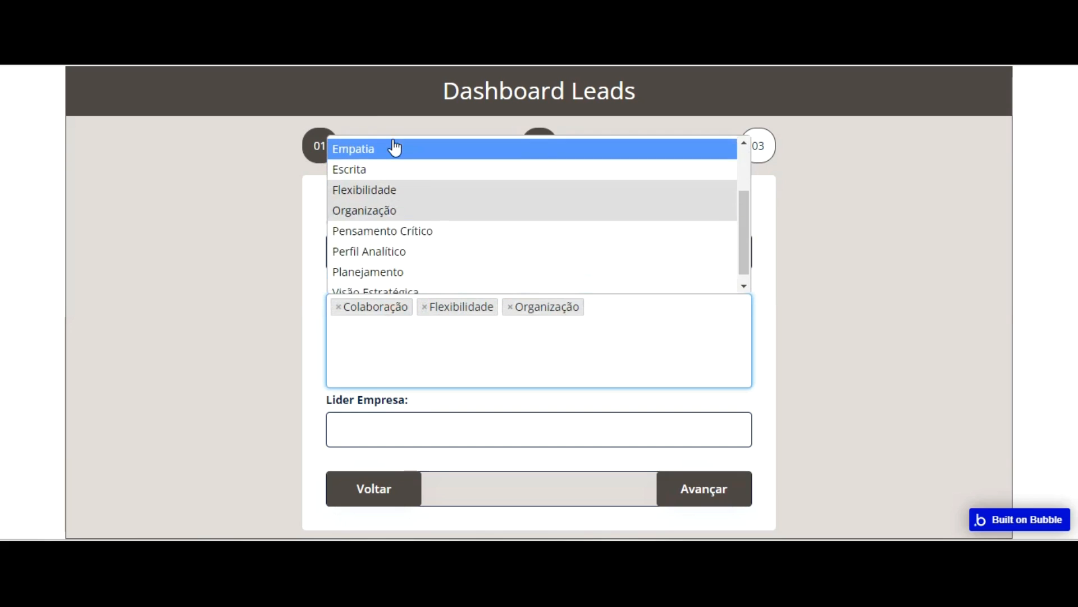
pyautogui.click(419, 272)
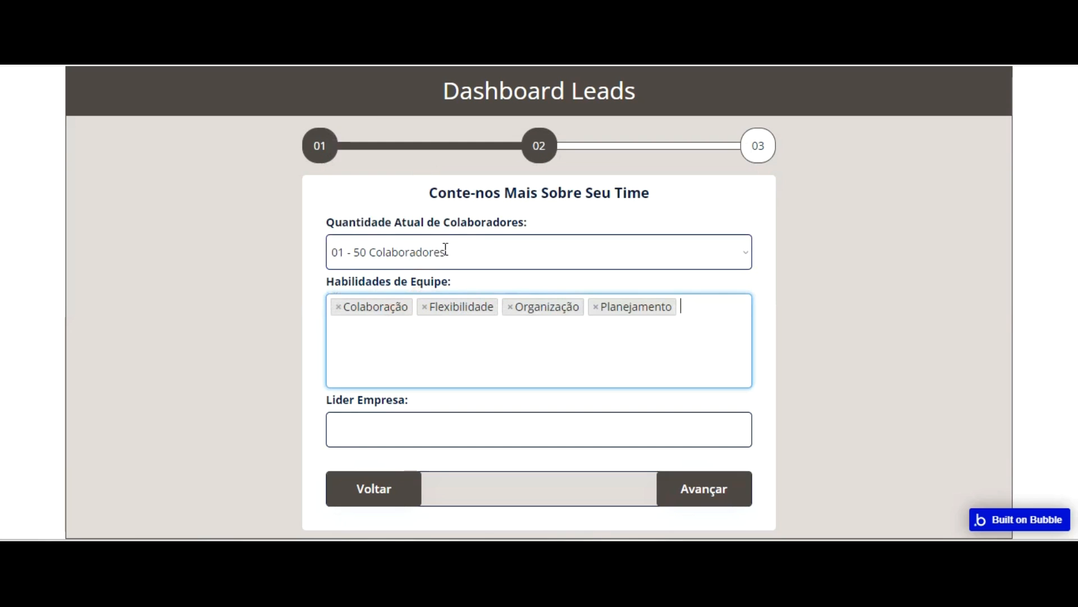
# Add Escrita, Adaptabilidade, Autonomia, Criatividade and Empatia to the Habilidades de Equipe
pyautogui.click(408, 318)
pyautogui.click(380, 248)
pyautogui.click(409, 342)
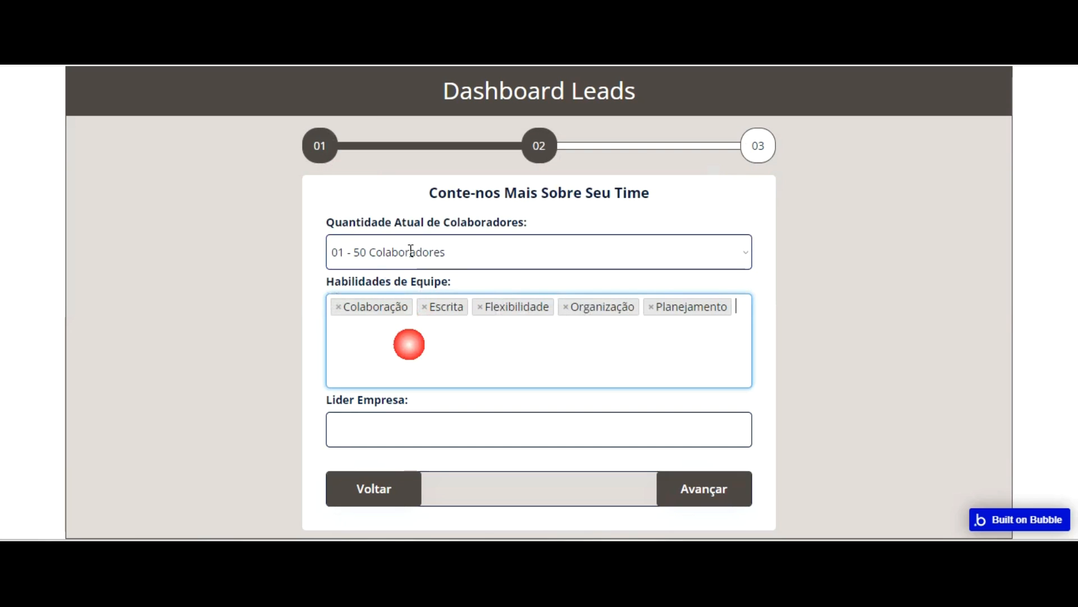
pyautogui.click(400, 145)
pyautogui.click(466, 343)
pyautogui.click(410, 166)
pyautogui.click(461, 313)
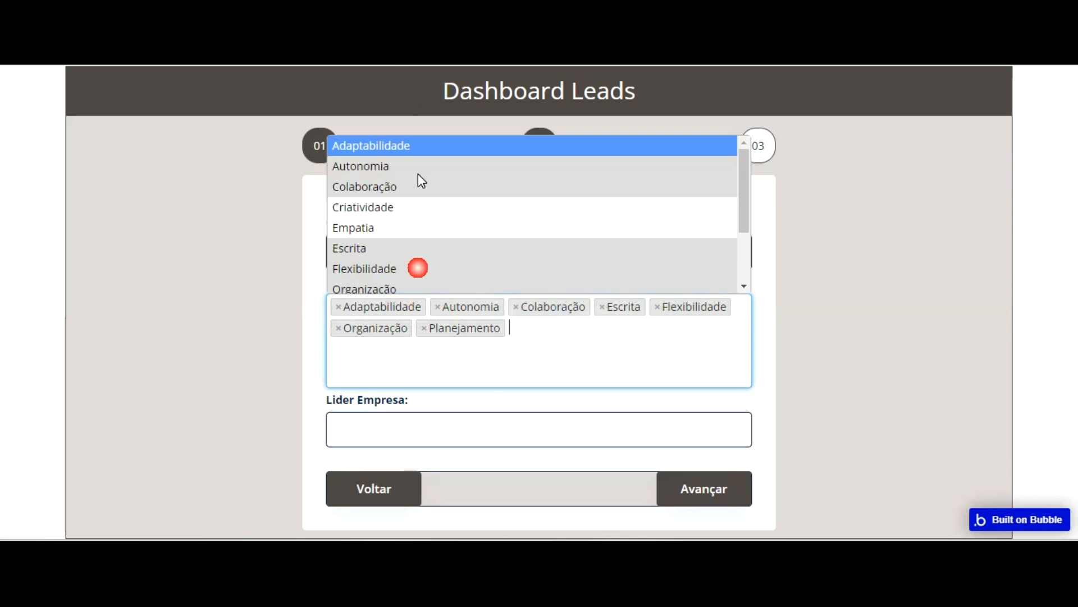
pyautogui.click(399, 207)
pyautogui.click(458, 298)
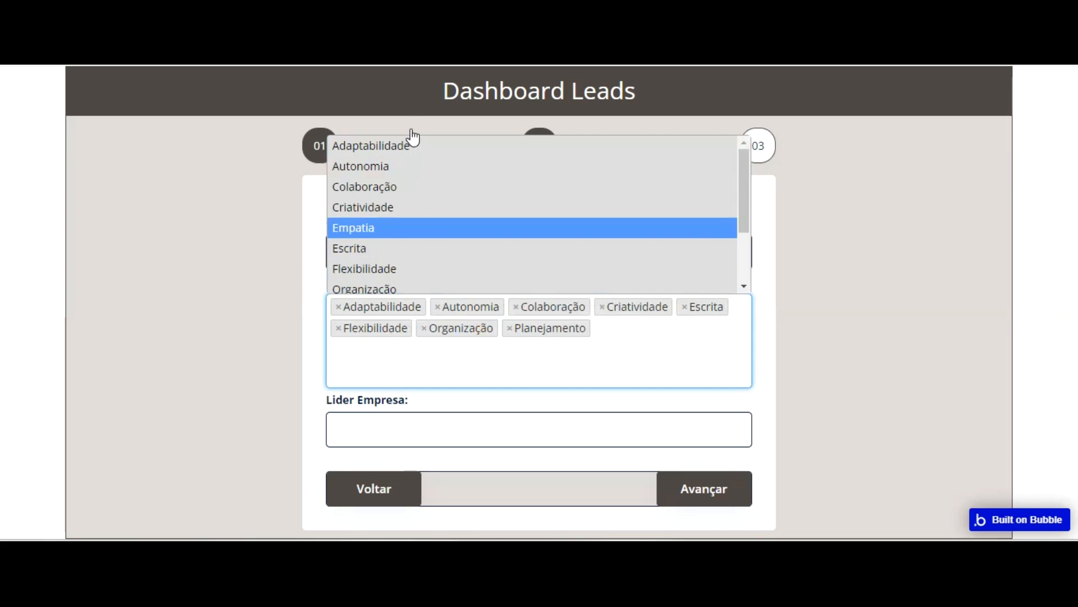
pyautogui.click(409, 227)
# Add the remaining team skills Pensamento Crítico, Perfil Analítico and Visão Estratégica
pyautogui.click(452, 364)
pyautogui.scroll(-2, 433, 256)
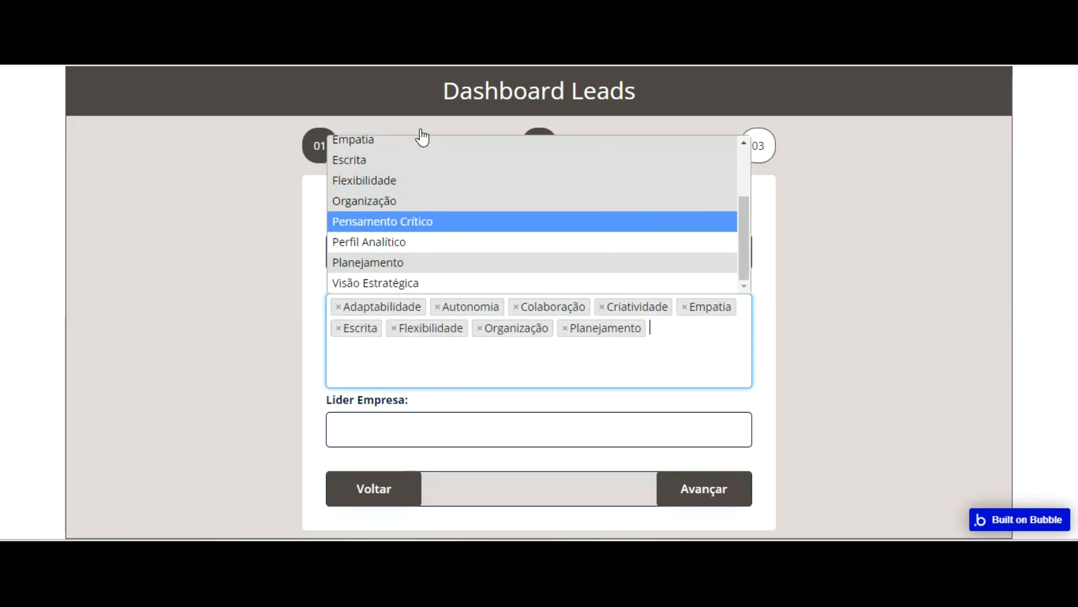
pyautogui.click(443, 221)
pyautogui.click(442, 323)
pyautogui.scroll(-2, 422, 249)
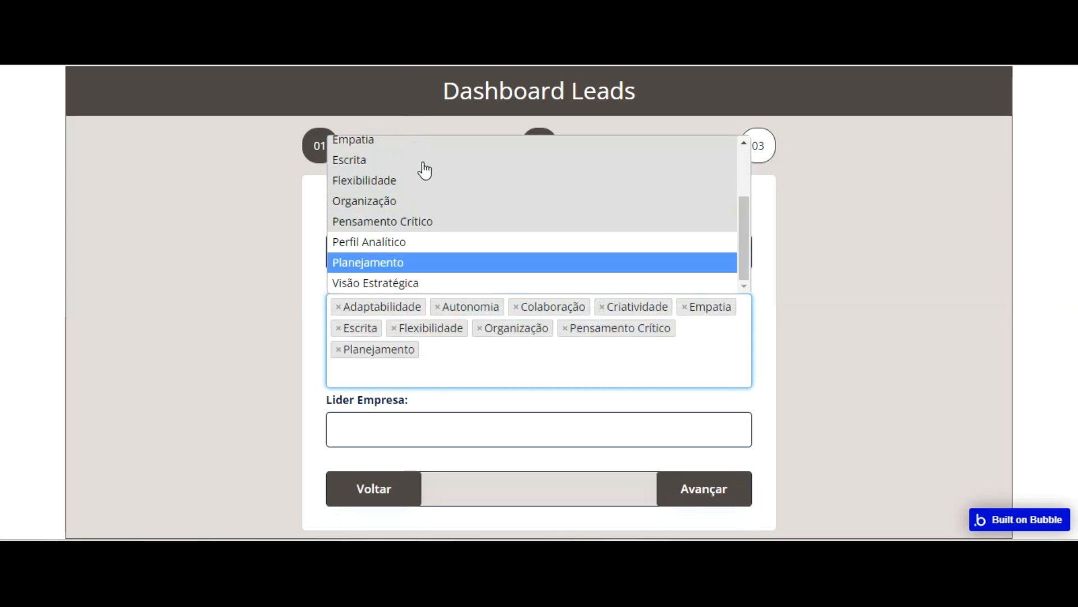
pyautogui.click(419, 241)
pyautogui.click(470, 375)
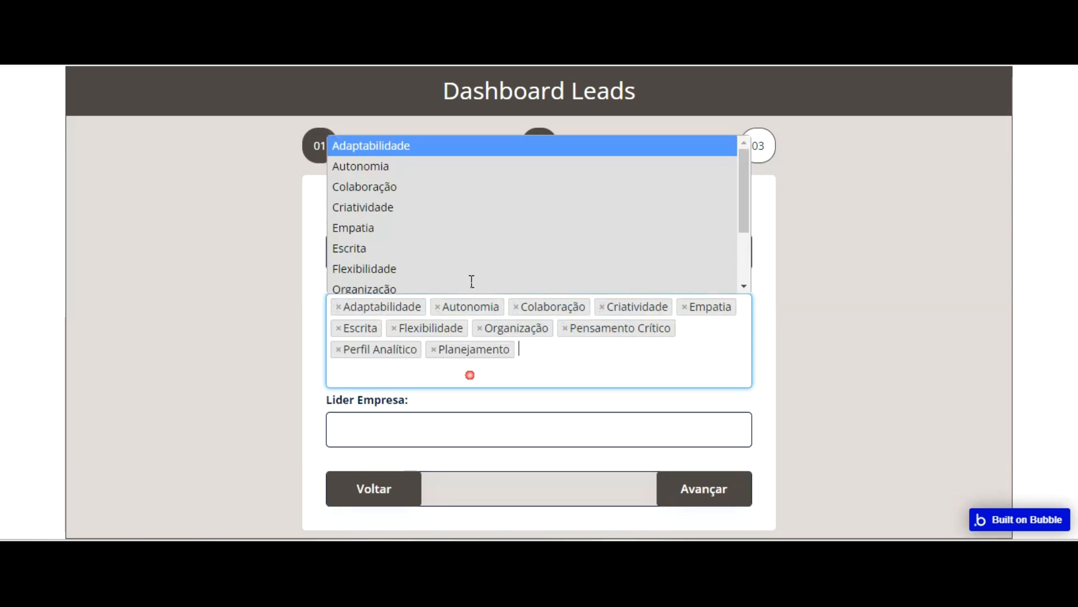
pyautogui.scroll(-3, 429, 166)
pyautogui.click(421, 284)
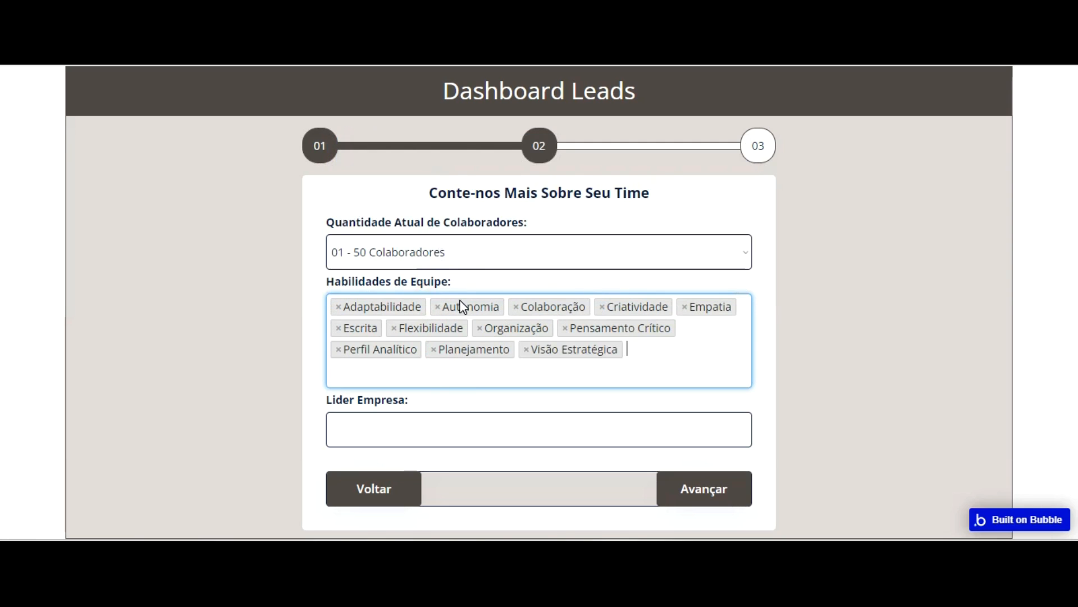
# Enter the company leader's name in Lider Empresa and advance to the third form group
pyautogui.click(470, 426)
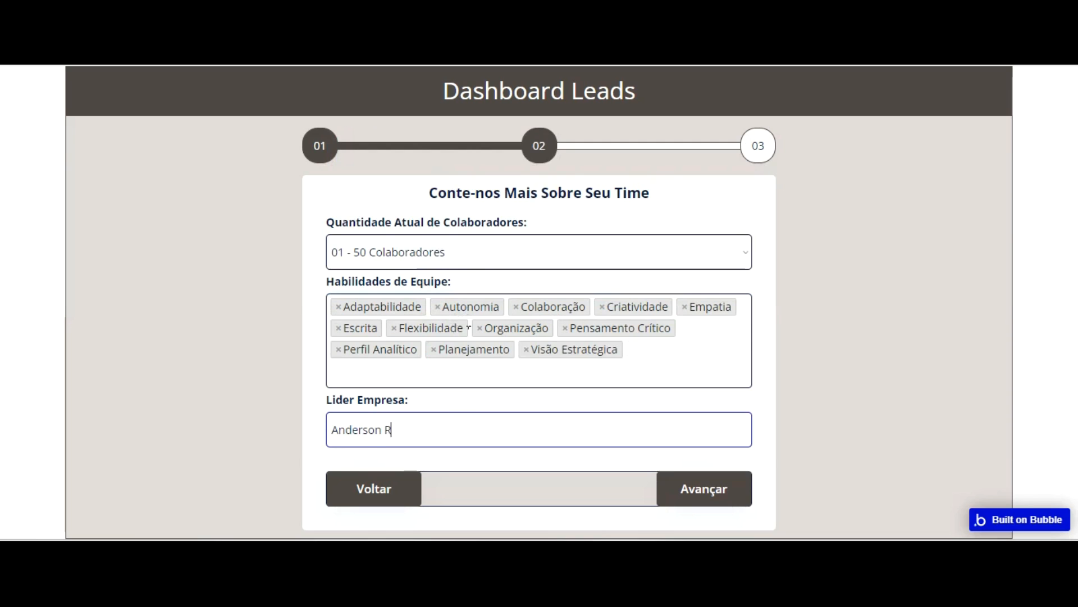
pyautogui.click(704, 488)
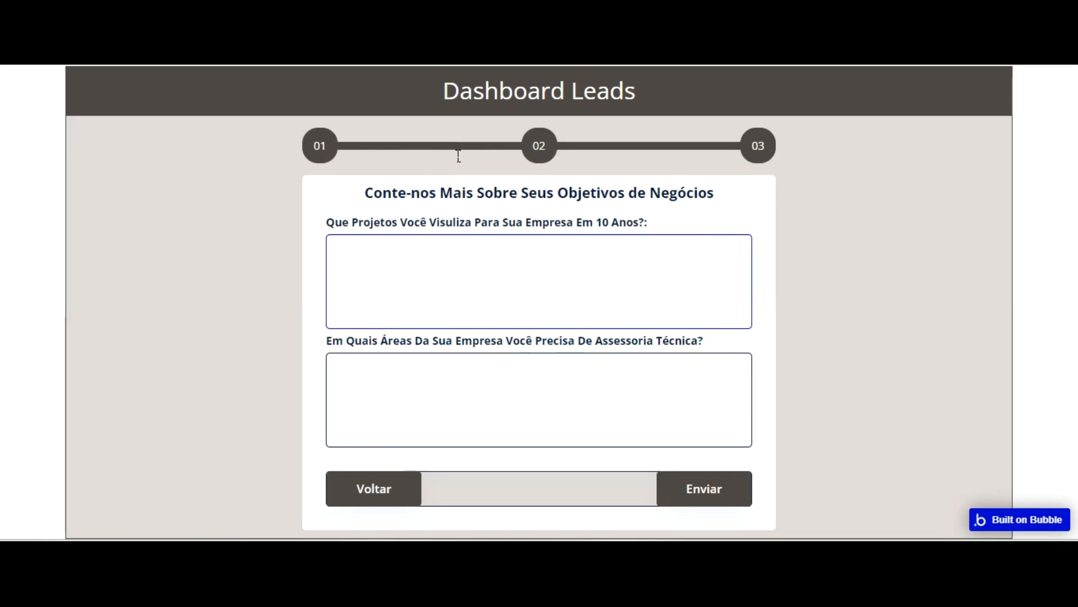
# Answer the question about ten-year company projects with "Conquistar território internacional de atuação"
pyautogui.write('Conquistar território in')
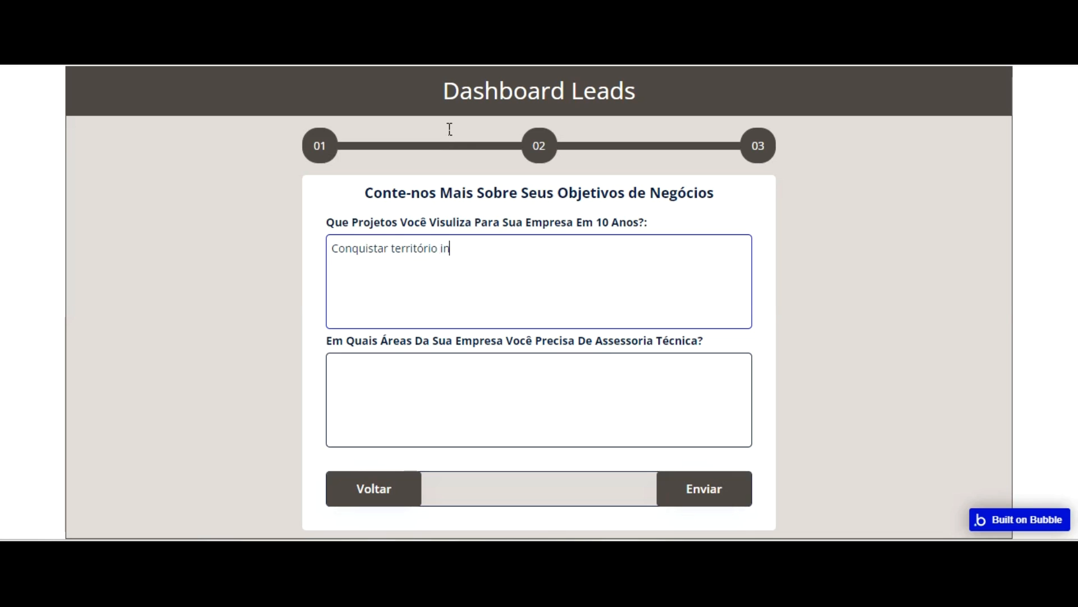
pyautogui.write('ternacional de auta')
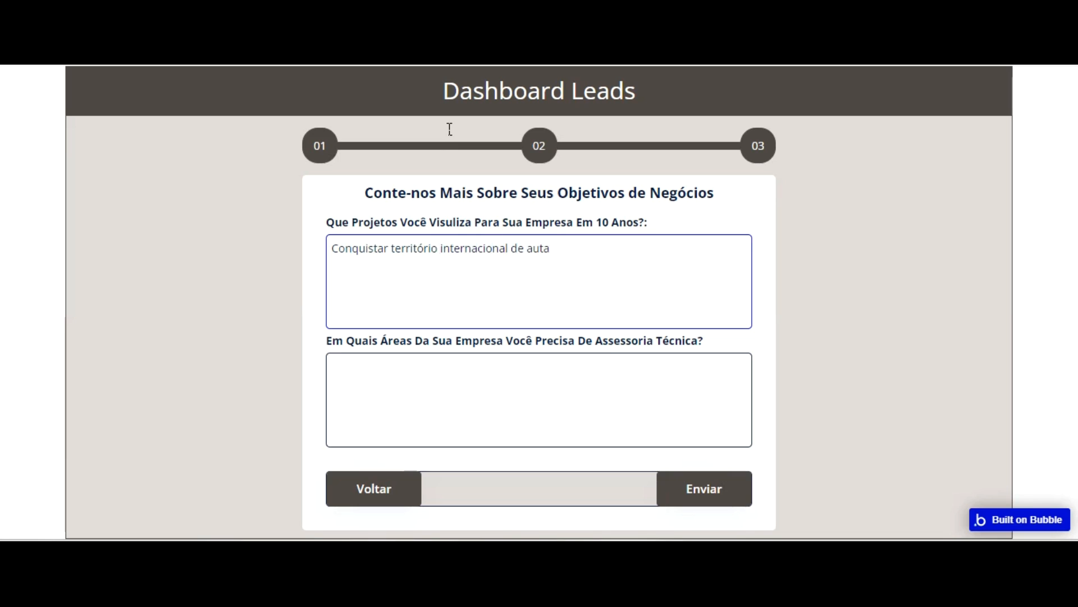
pyautogui.press('BackSpace')
pyautogui.press('BackSpace')
pyautogui.press('BackSpace')
pyautogui.write('tuação')
# Answer the technical advisory question with "Suporte com implantação internacional das principais atividades da empresa"
pyautogui.click(483, 383)
pyautogui.write('Suporte com')
pyautogui.write('implantaçã')
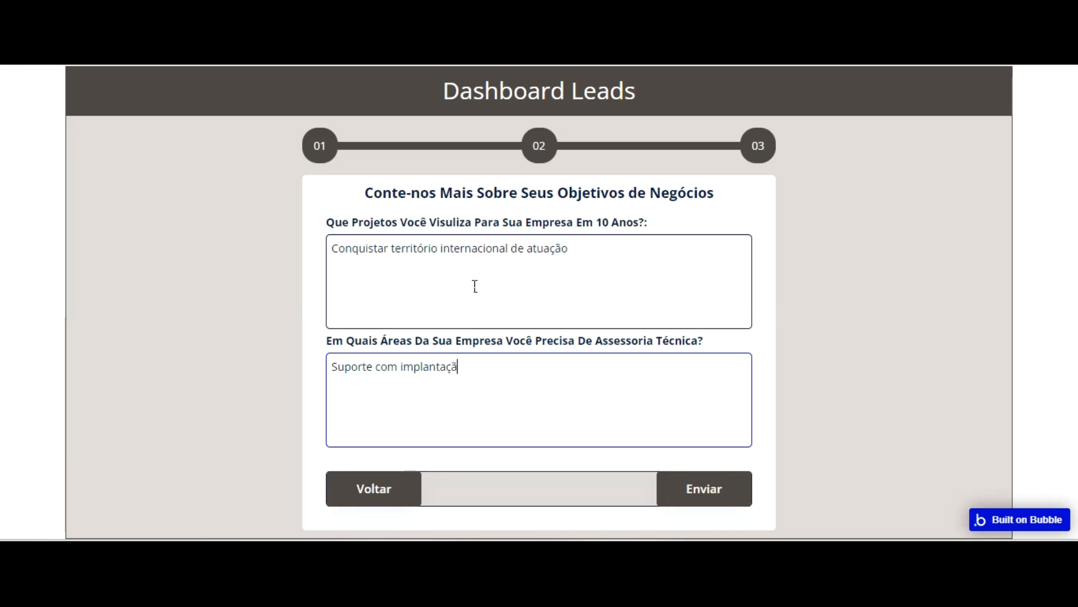
pyautogui.write('o intern')
pyautogui.write('aciona')
pyautogui.write('l das ativi')
pyautogui.write('principais a')
pyautogui.write('tividades da ')
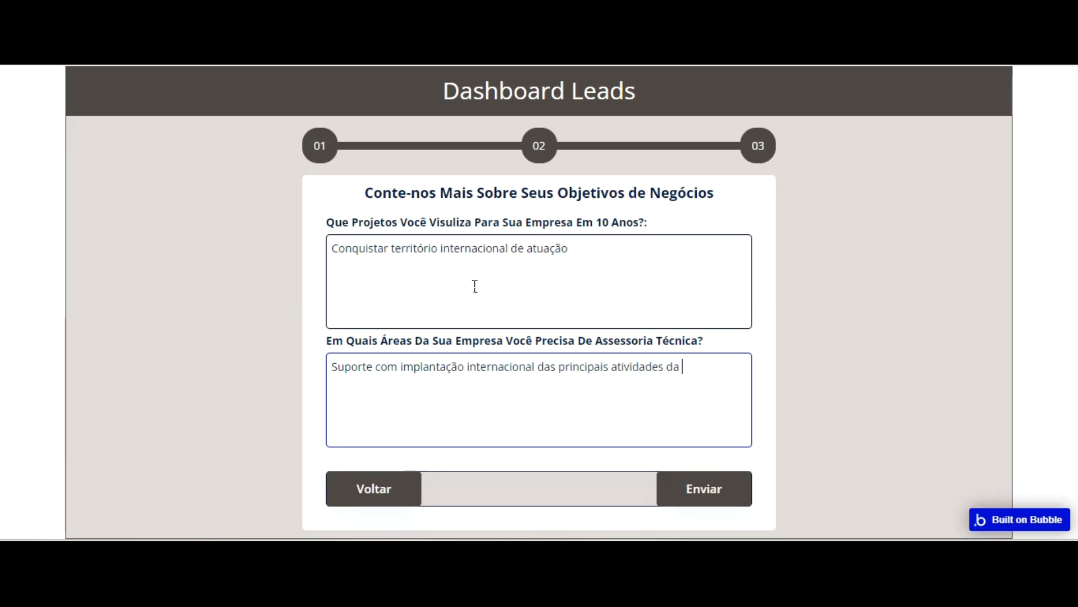
pyautogui.write('empres')
# Submit the completed lead form and confirm the registration in the confirmation popup
pyautogui.click(704, 489)
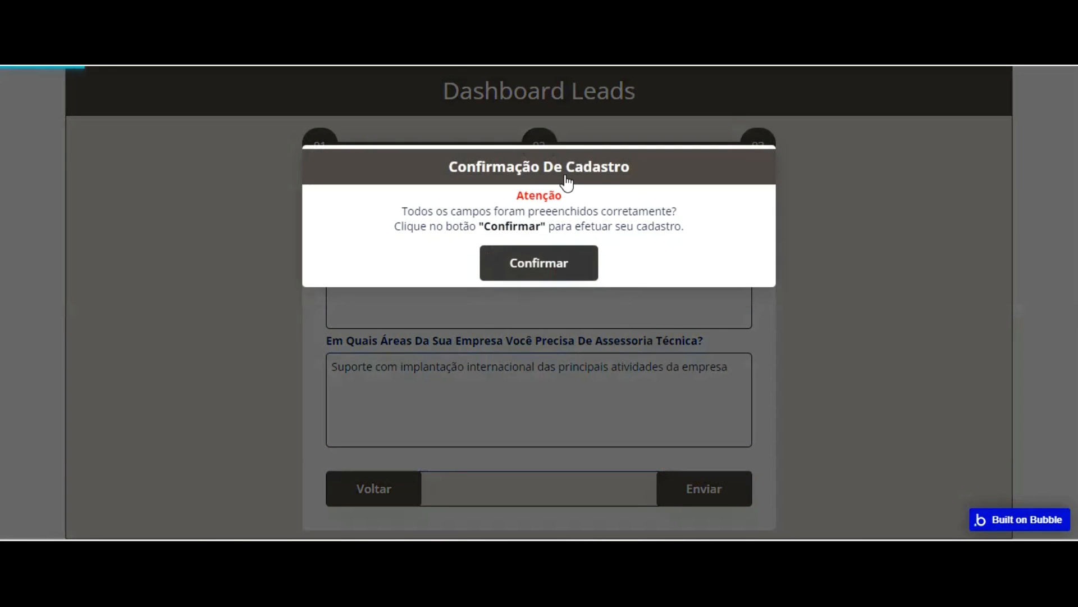
pyautogui.click(565, 268)
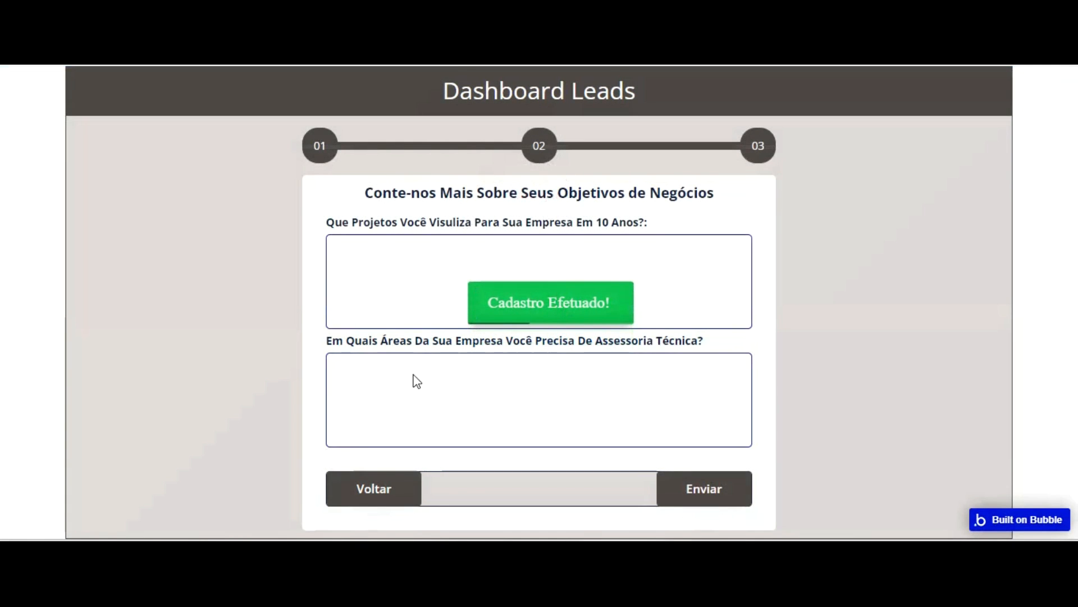
# Go back to the first form group and forward again to check whether the fields were reset
pyautogui.click(385, 487)
pyautogui.click(385, 487)
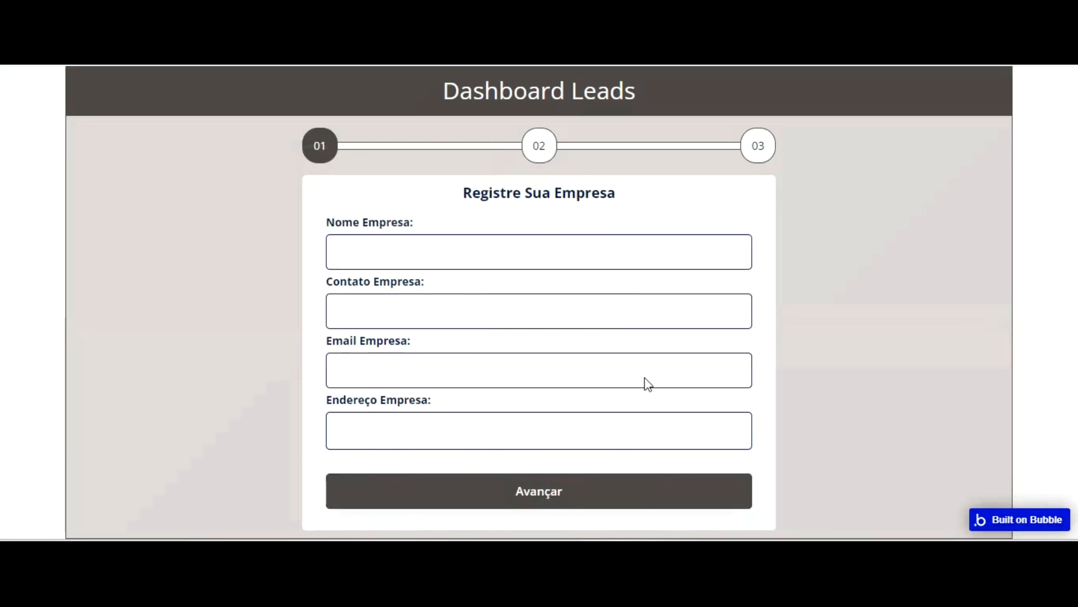
pyautogui.click(650, 484)
pyautogui.click(671, 486)
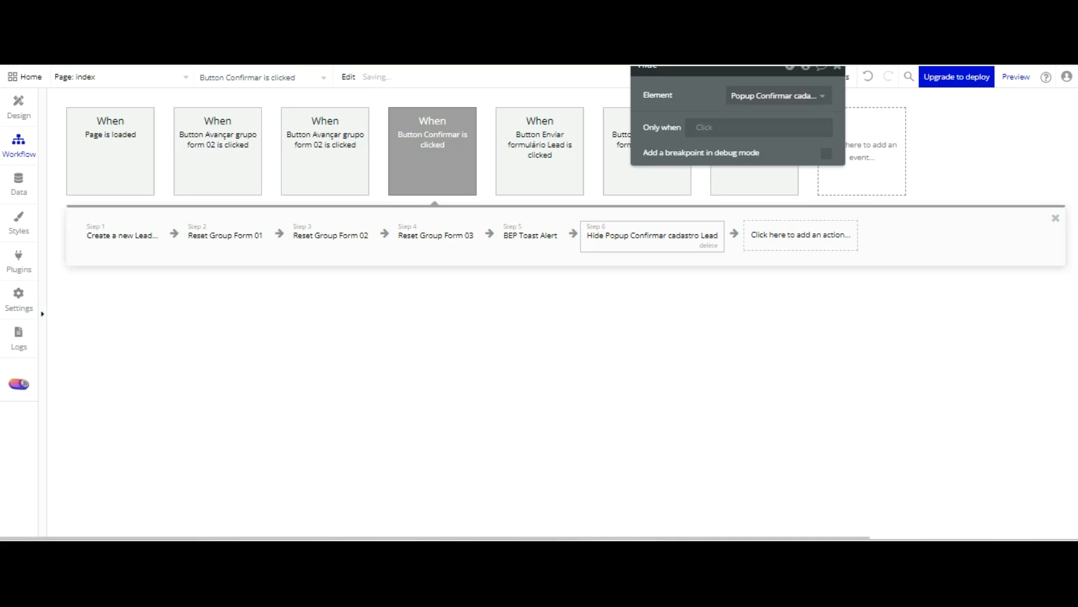
# Switch to the Bubble editor and view the stored lead entries in the app data
pyautogui.click(12, 141)
pyautogui.click(19, 183)
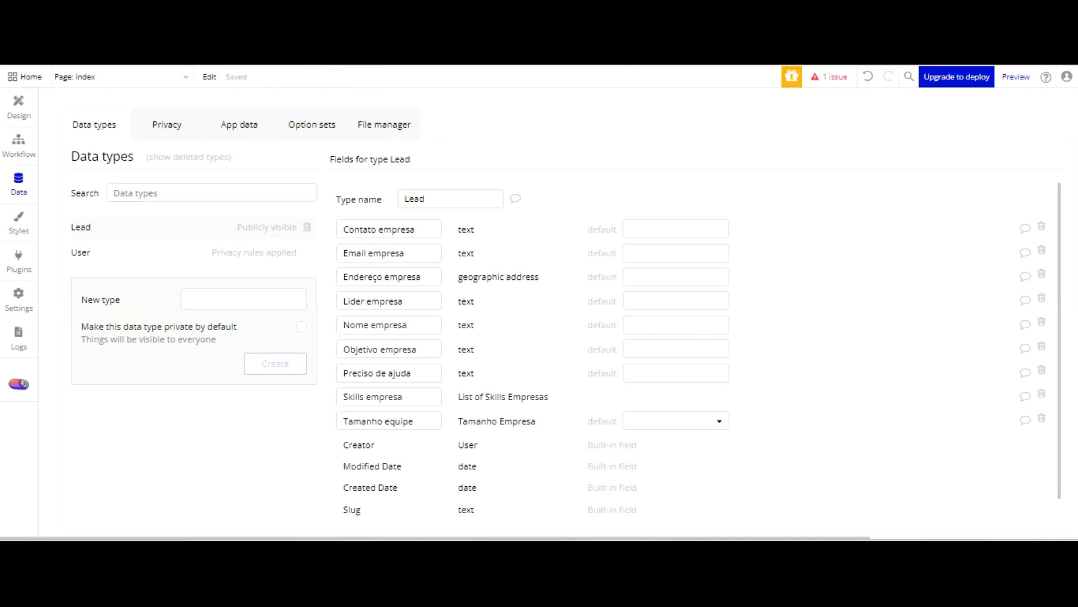
pyautogui.moveTo(1016, 77)
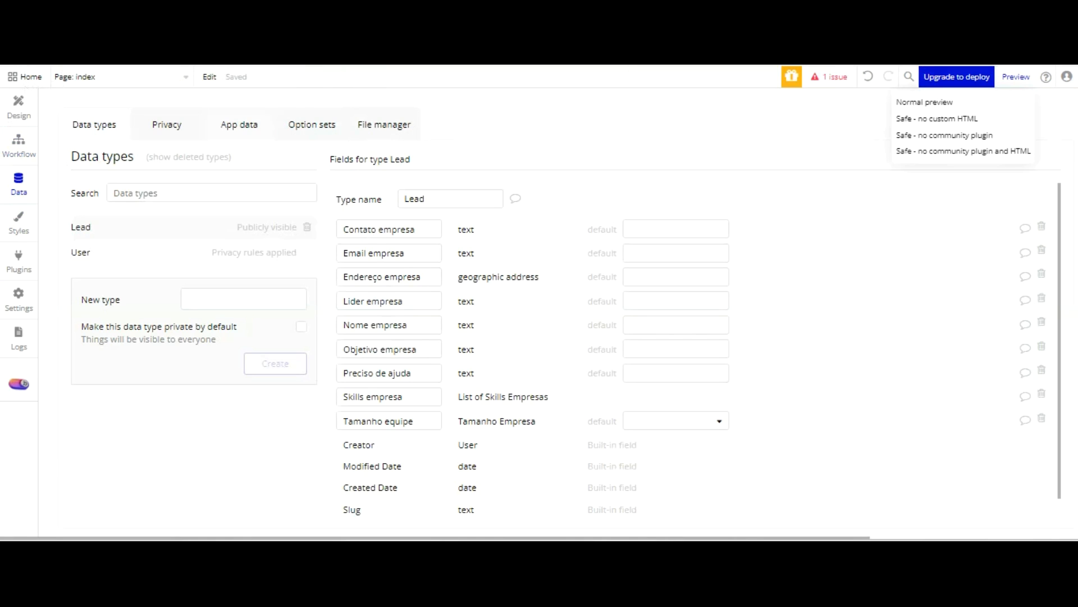
pyautogui.click(239, 124)
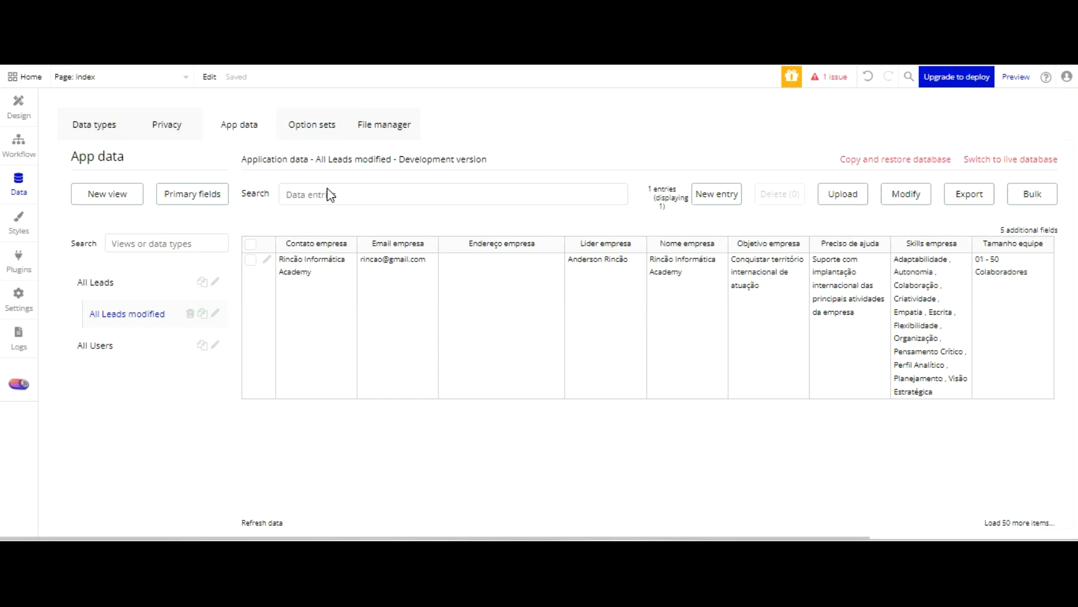